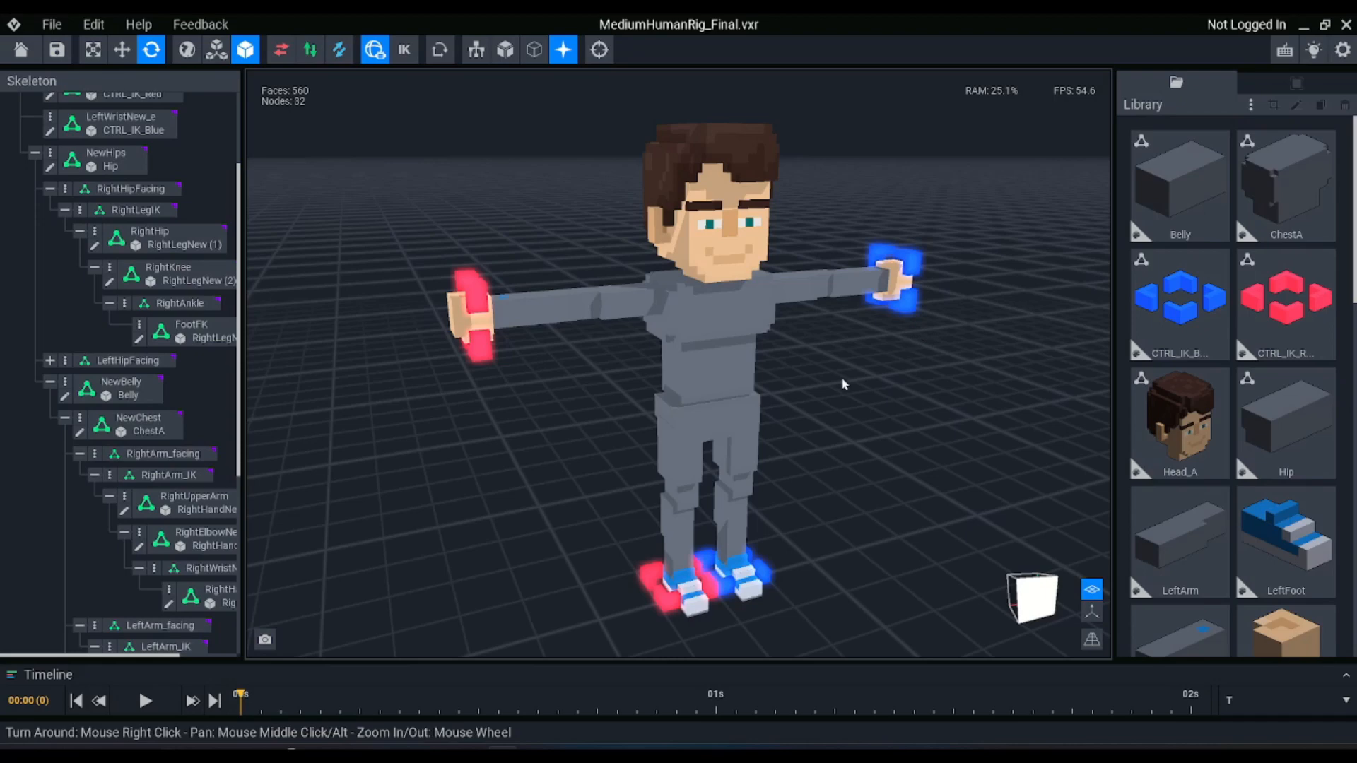
Try moving the NewHips node with inverse kinematics turned off, and undo the move
{"action": "mouse_move", "coordinate": [816, 437]}
{"action": "right_mouse_down"}
{"action": "mouse_move", "coordinate": [728, 428]}
{"action": "mouse_move", "coordinate": [817, 439]}
{"action": "right_mouse_up"}
{"action": "left_click", "coordinate": [666, 408]}
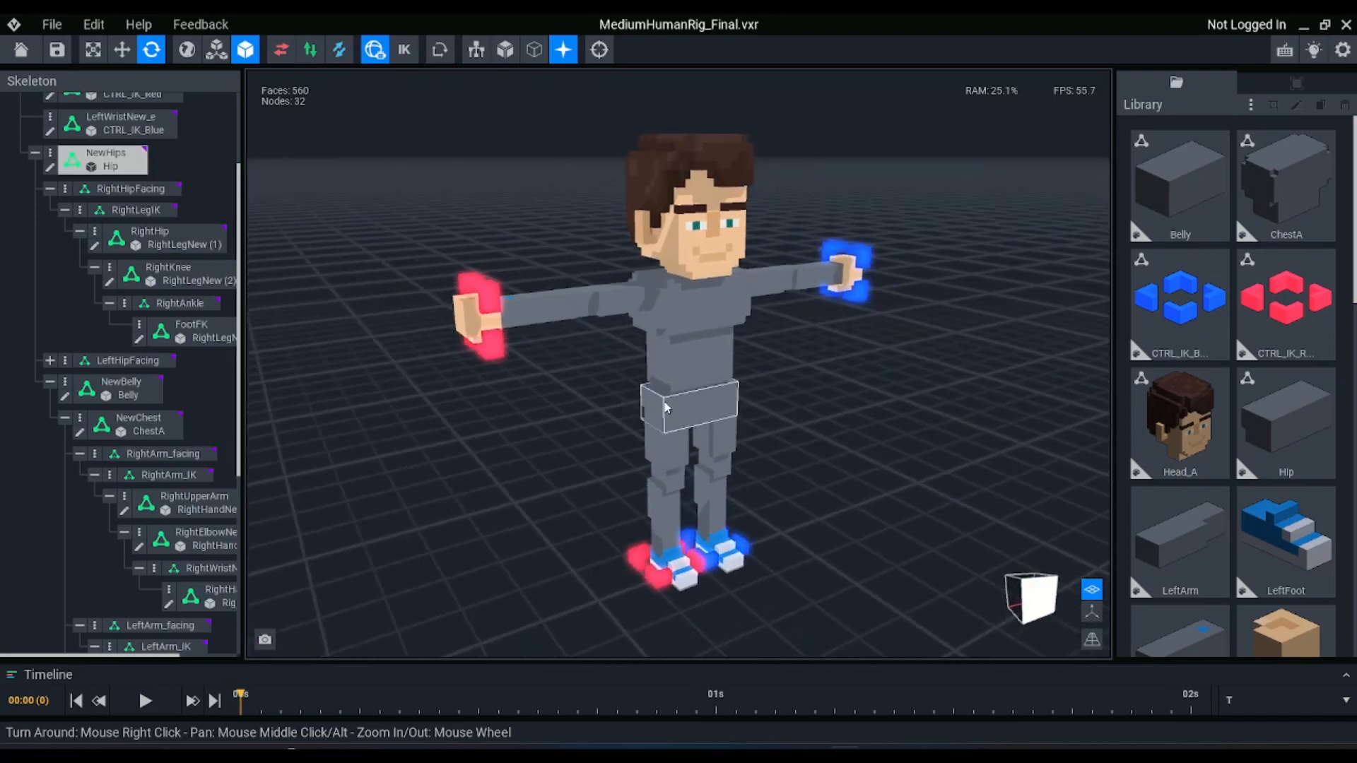
{"action": "right_click_drag", "start_coordinate": [666, 408], "coordinate": [675, 406]}
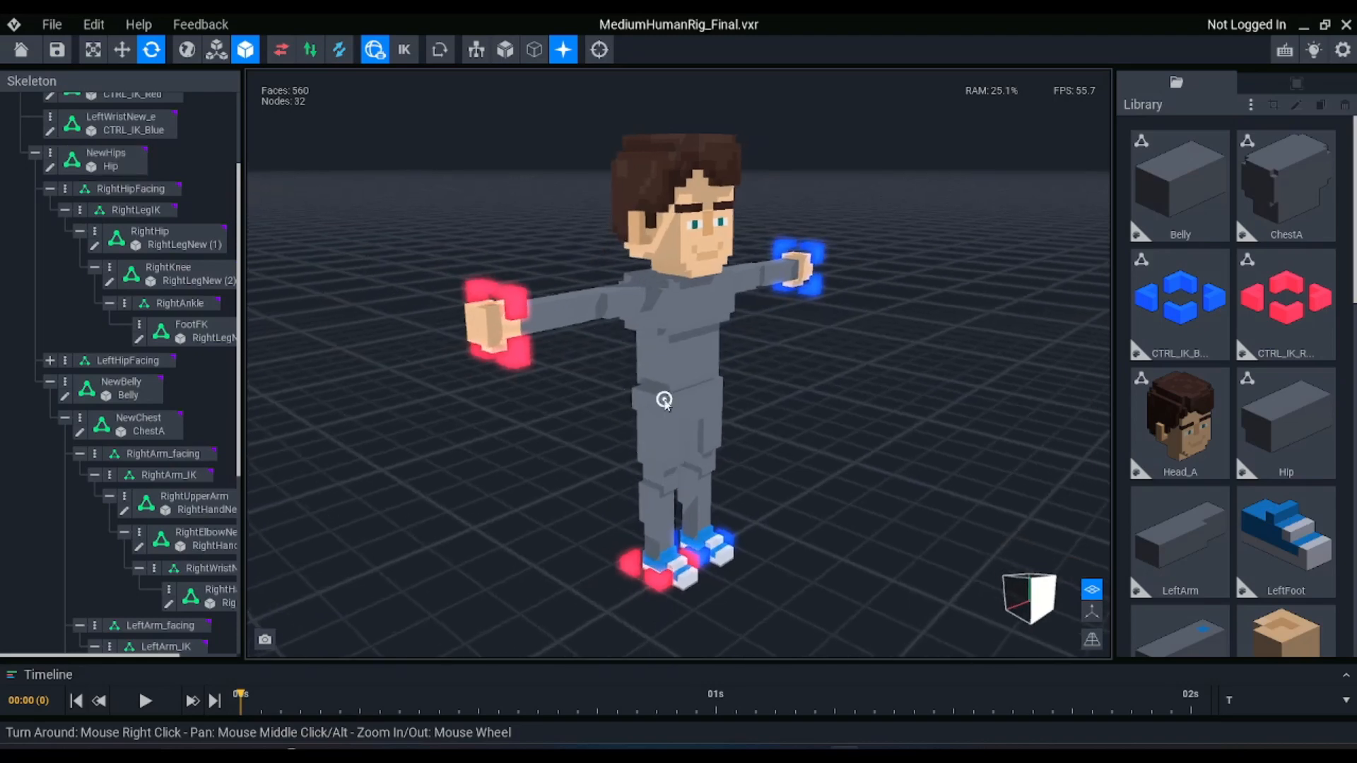
{"action": "left_click", "coordinate": [691, 405]}
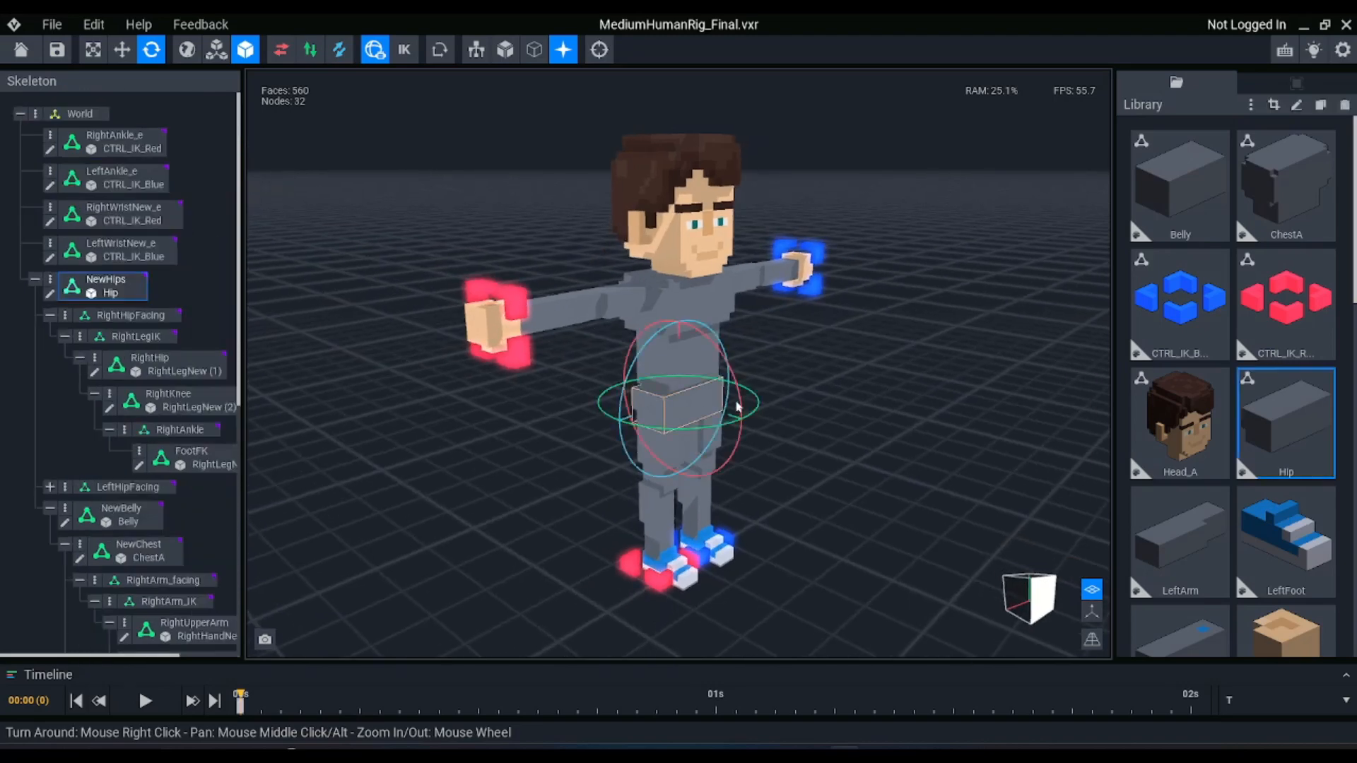
{"action": "key", "text": "w"}
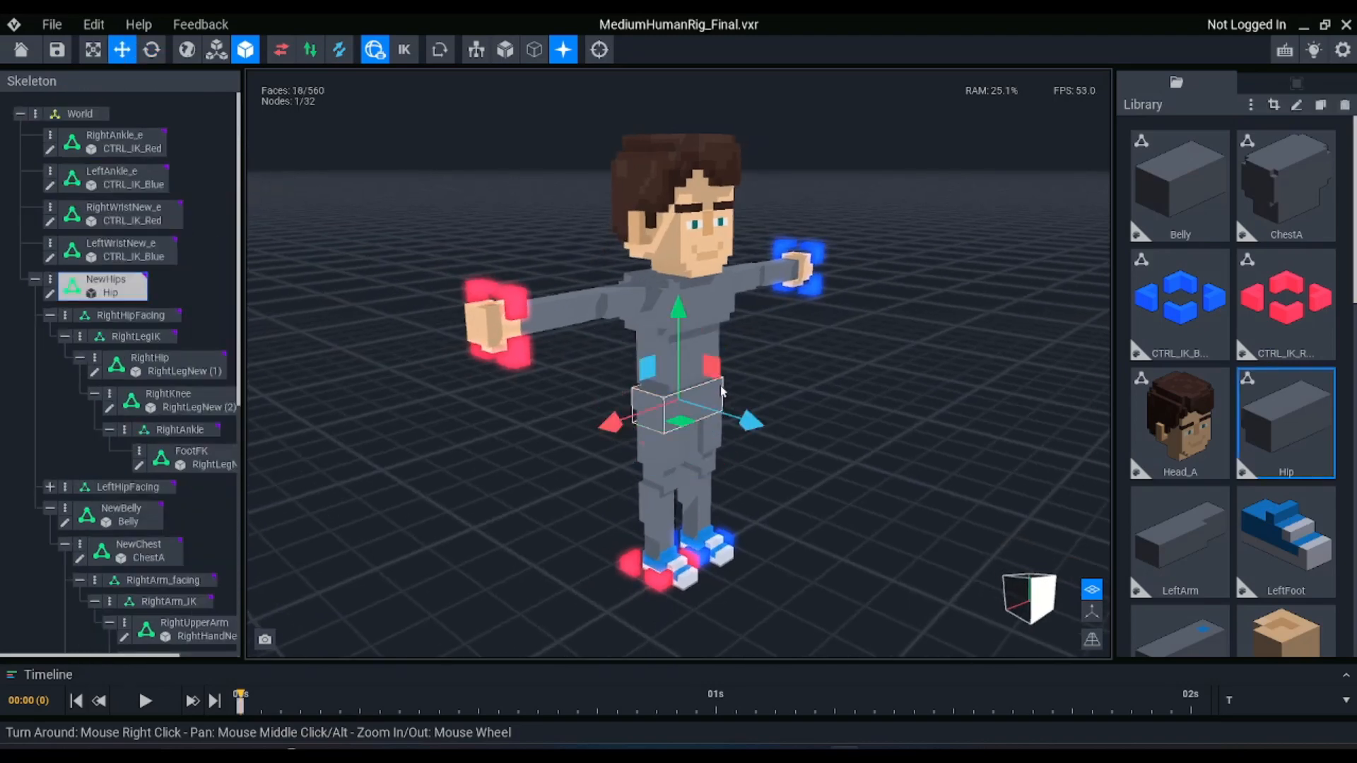
{"action": "left_click_drag", "start_coordinate": [703, 375], "coordinate": [858, 376]}
{"action": "key", "text": "ctrl+z"}
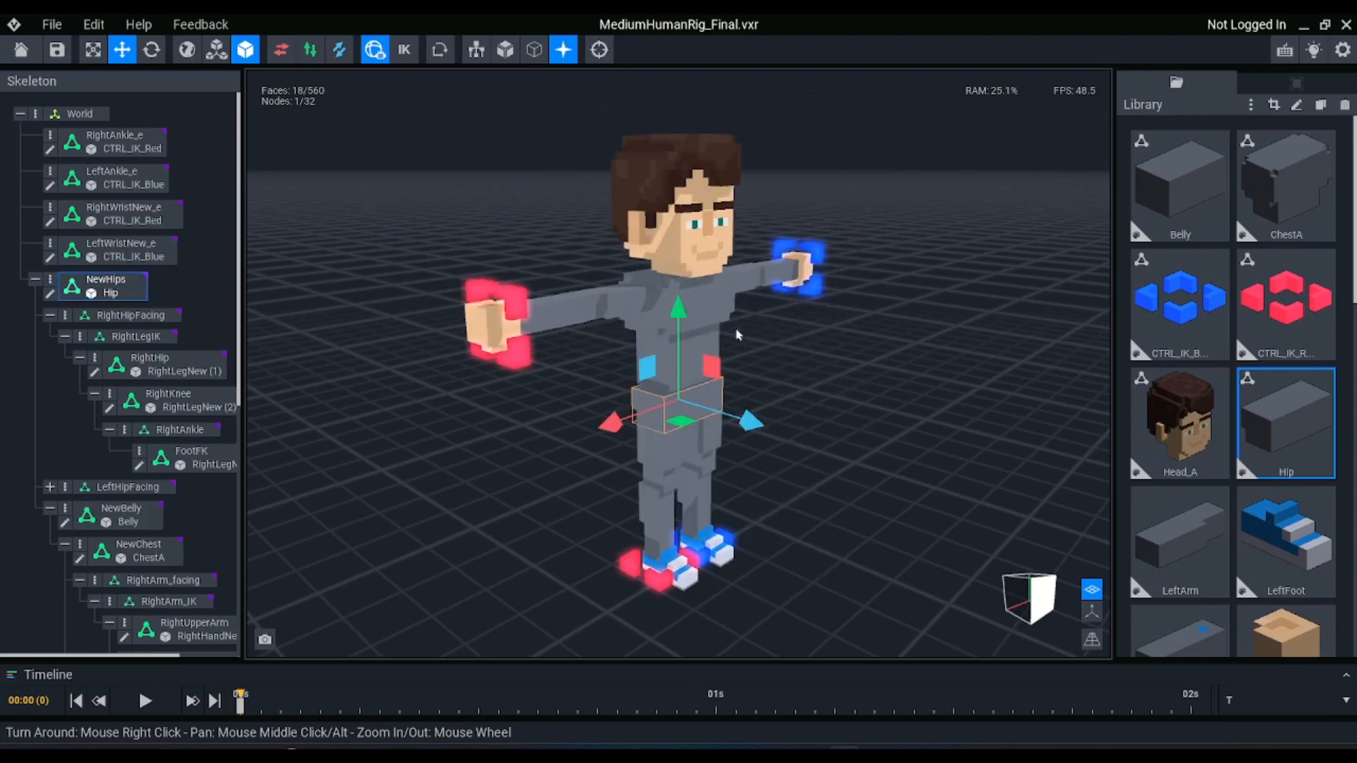
Enable inverse kinematics and lower the NewHips node to bend the character's knees
{"action": "left_click", "coordinate": [627, 293]}
{"action": "left_click_drag", "start_coordinate": [672, 349], "coordinate": [627, 359]}
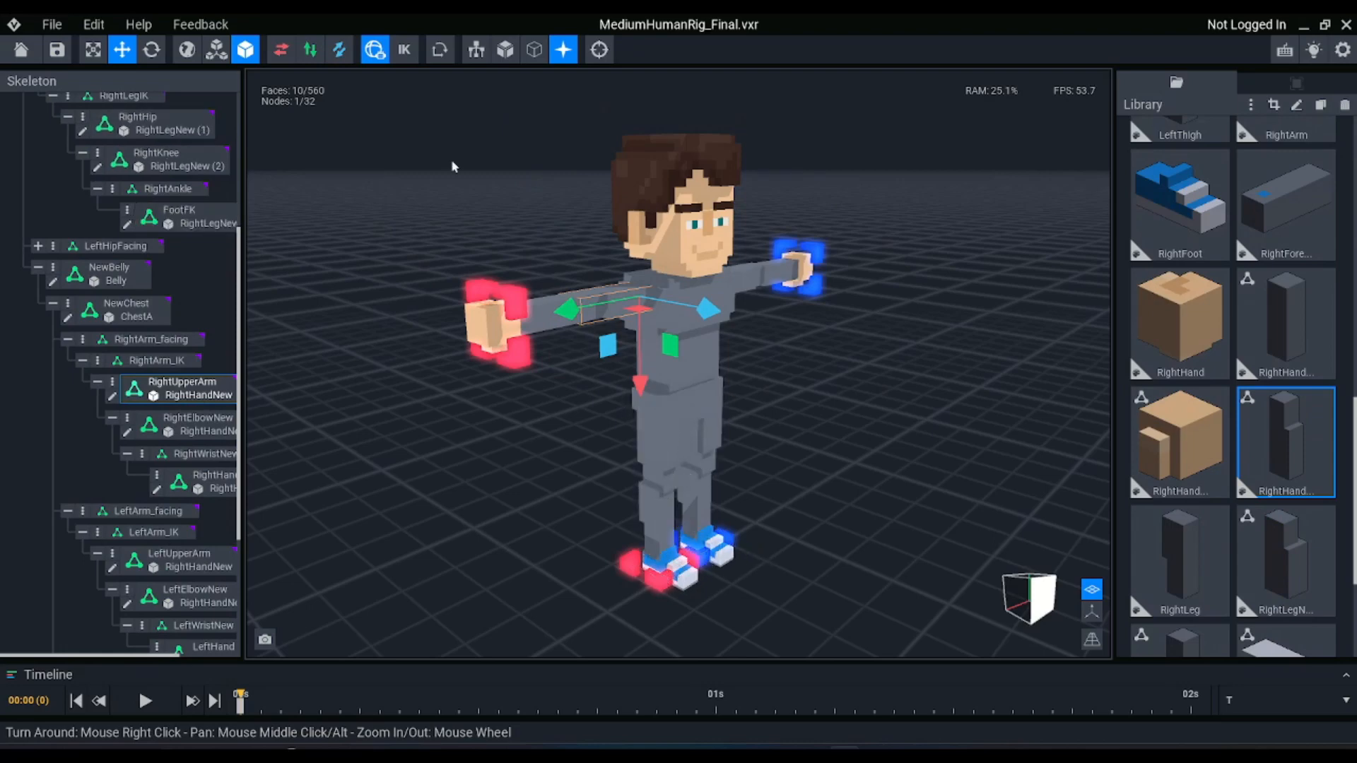
{"action": "left_click", "coordinate": [405, 50]}
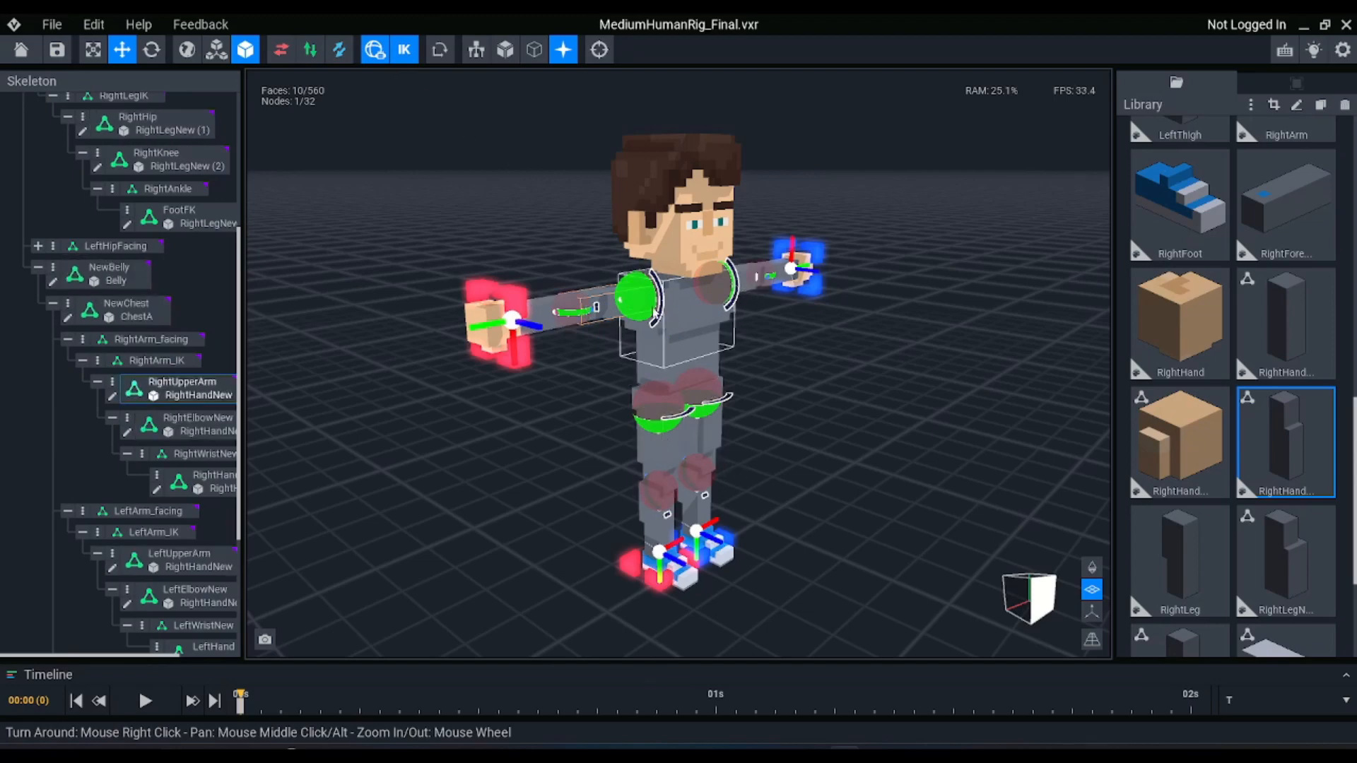
{"action": "left_click", "coordinate": [689, 396]}
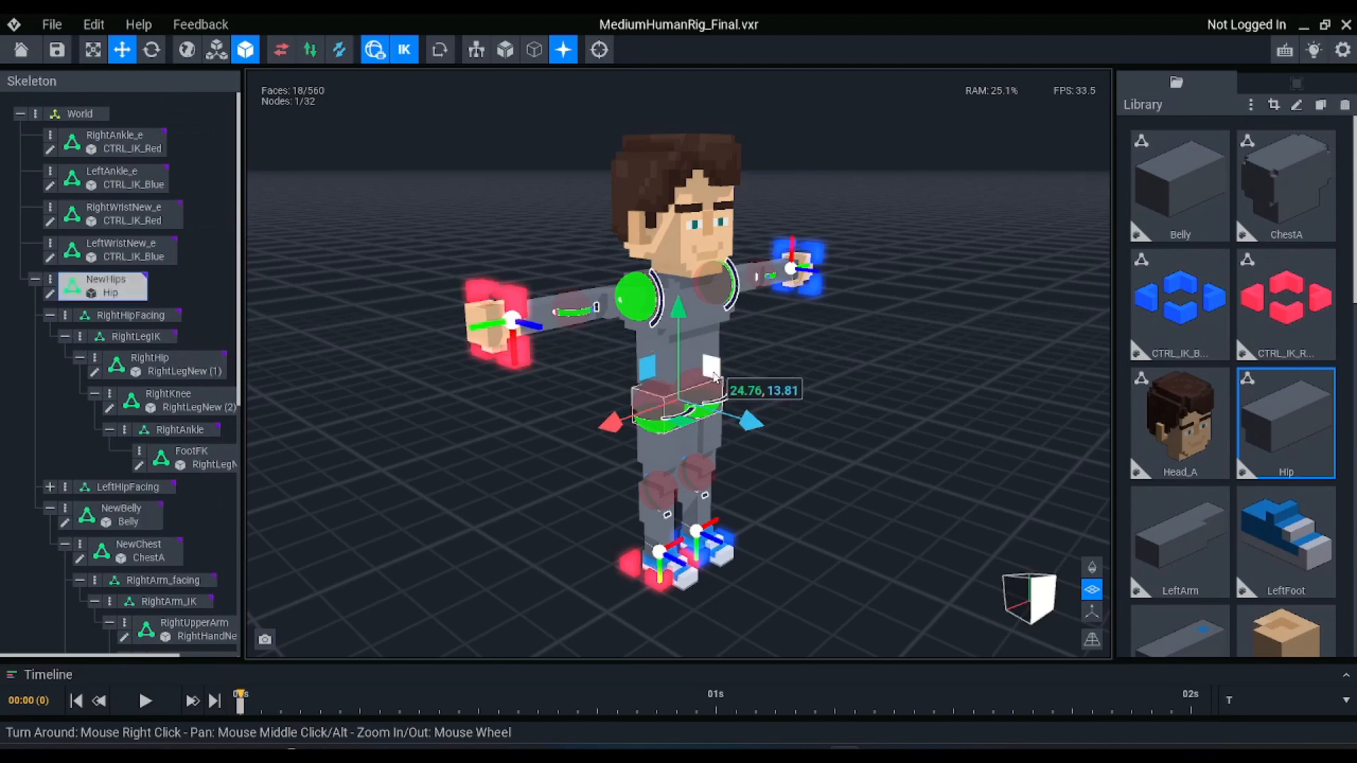
{"action": "left_click_drag", "start_coordinate": [715, 376], "coordinate": [715, 423]}
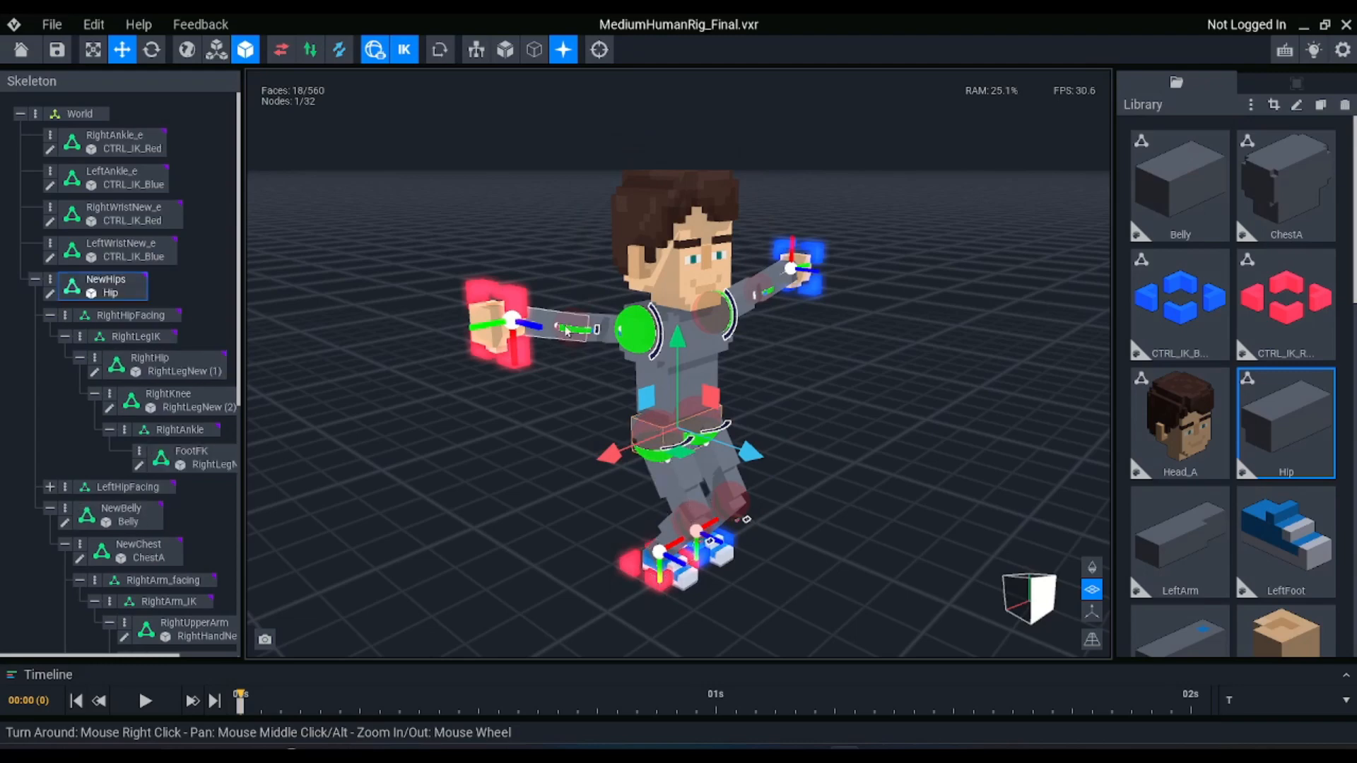
Move the red right wrist IK control down beside the hips and adjust its rotation
{"action": "right_click_drag", "start_coordinate": [560, 299], "coordinate": [503, 287]}
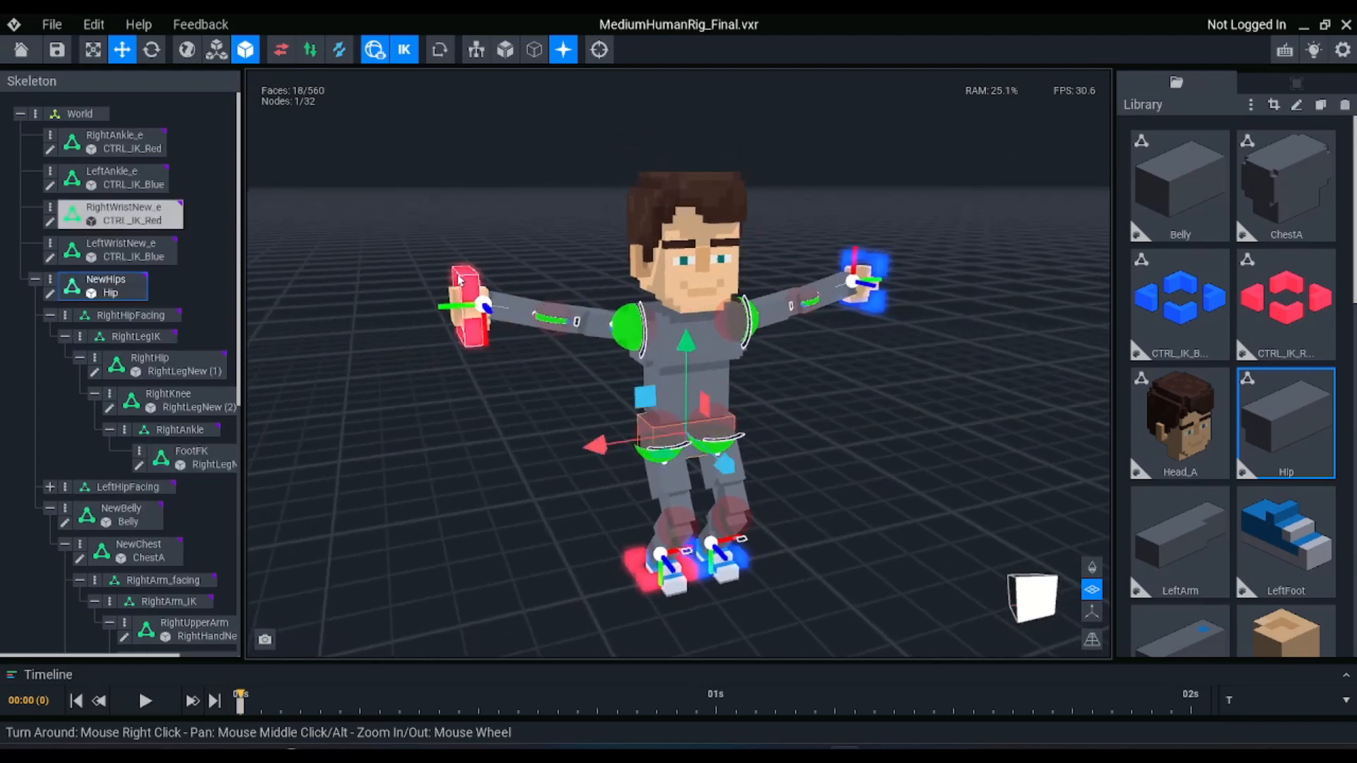
{"action": "left_click_drag", "start_coordinate": [460, 281], "coordinate": [573, 503]}
{"action": "key", "text": "e"}
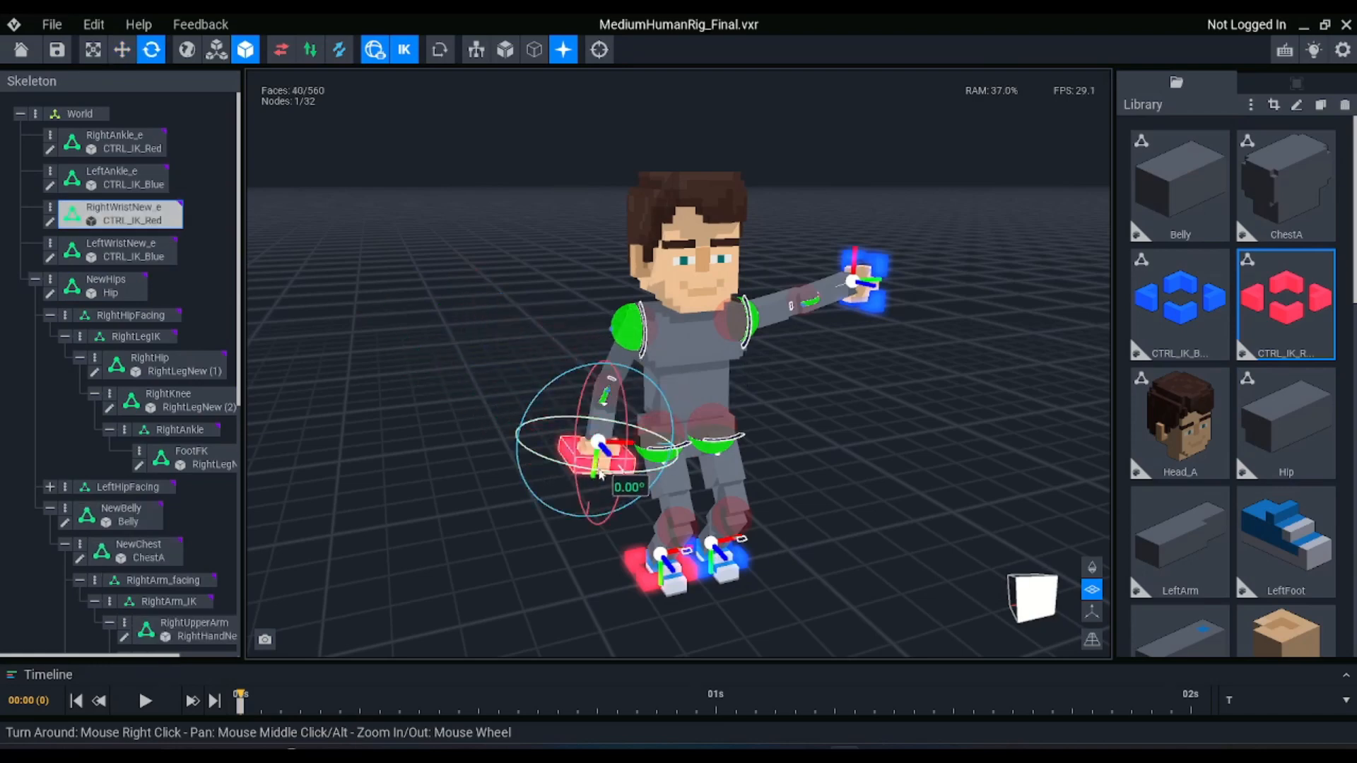
{"action": "left_click_drag", "start_coordinate": [599, 471], "coordinate": [438, 448]}
{"action": "left_click_drag", "start_coordinate": [595, 474], "coordinate": [590, 470]}
{"action": "right_click_drag", "start_coordinate": [592, 471], "coordinate": [602, 473]}
Raise the NewHips node slightly with the Move tool, working from the character's side
{"action": "left_click", "coordinate": [627, 429]}
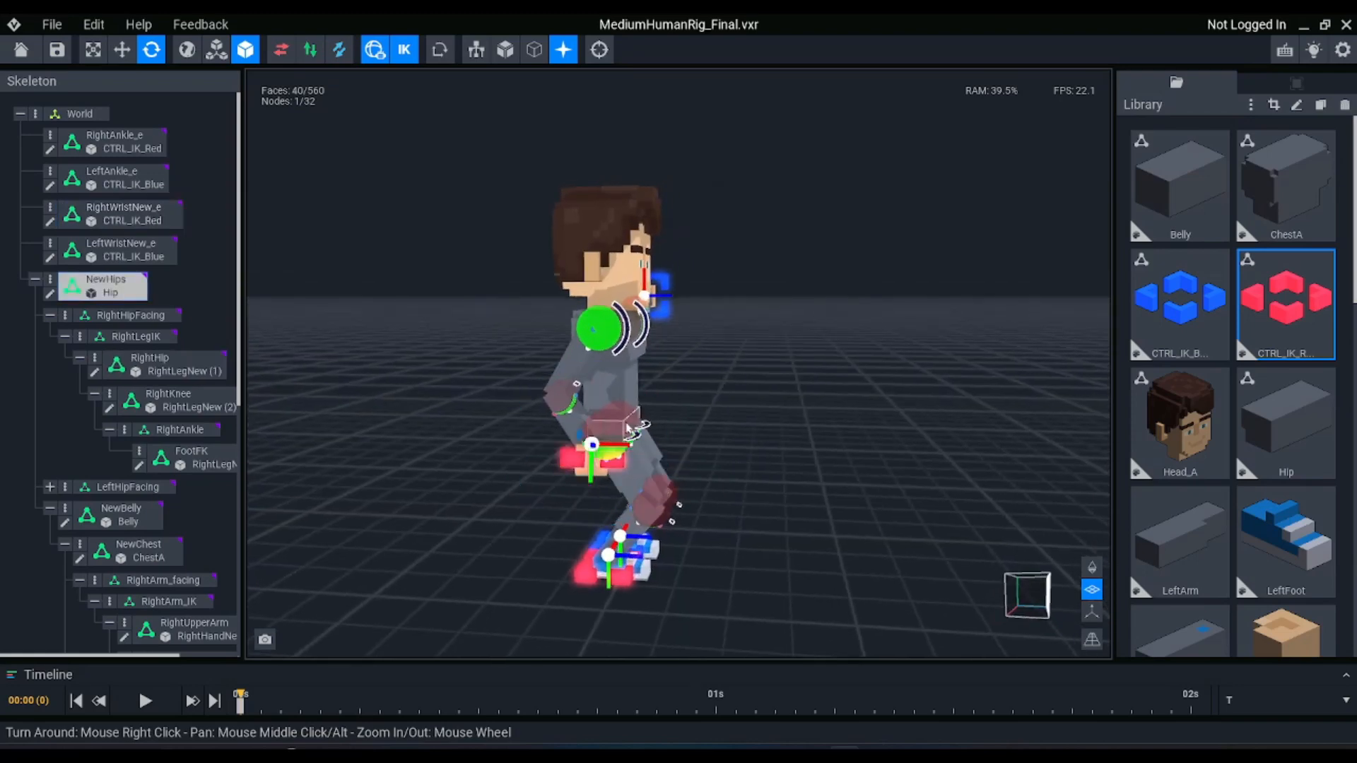
{"action": "key", "text": "w"}
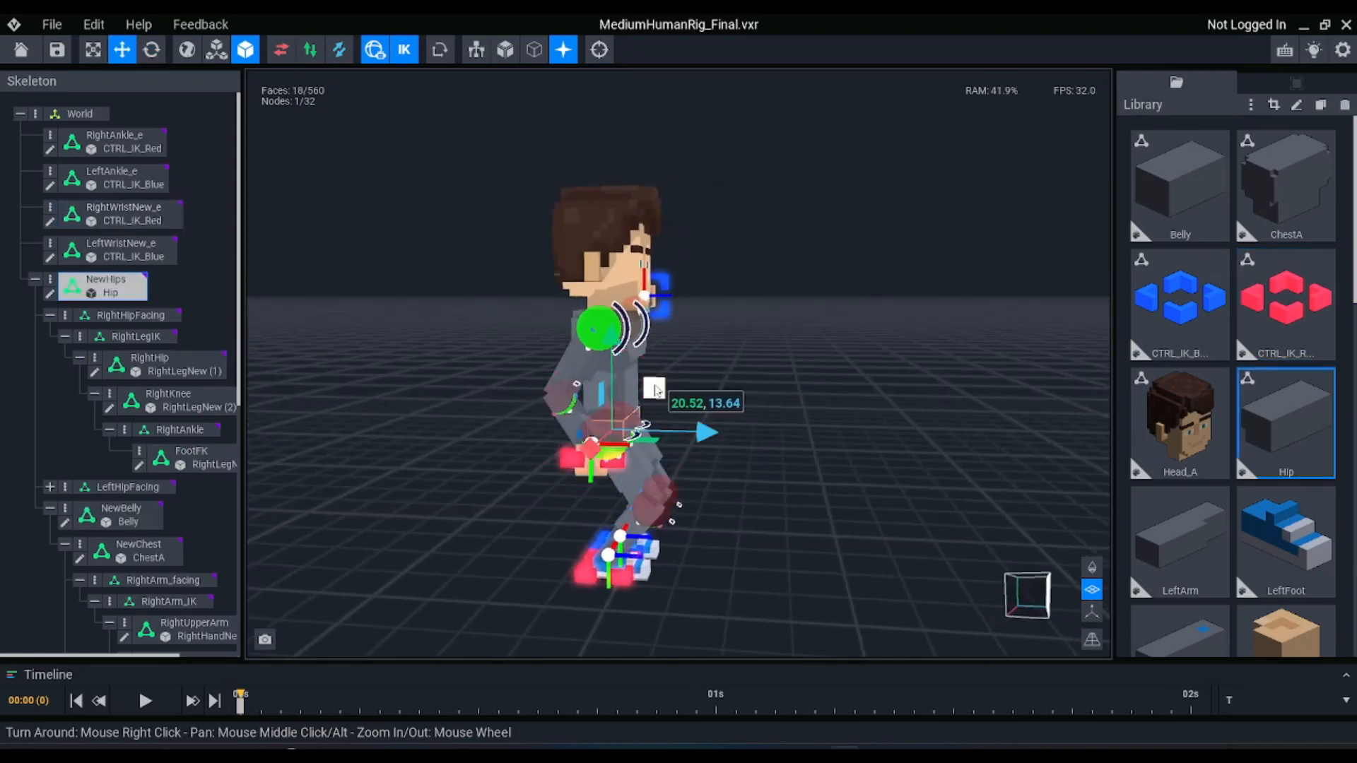
{"action": "left_click_drag", "start_coordinate": [655, 389], "coordinate": [646, 354]}
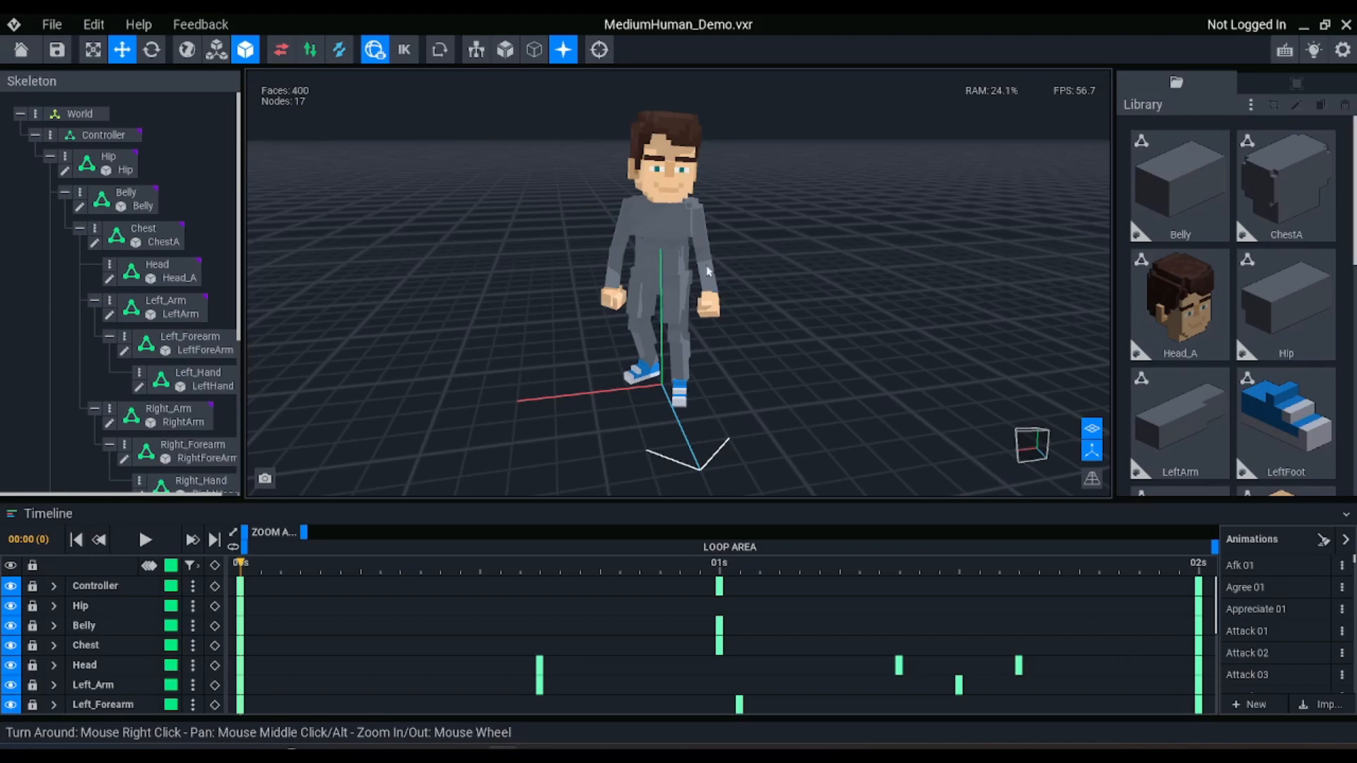
Load the T animation to put the character in its T-pose and collapse the timeline
{"action": "left_click", "coordinate": [1246, 609]}
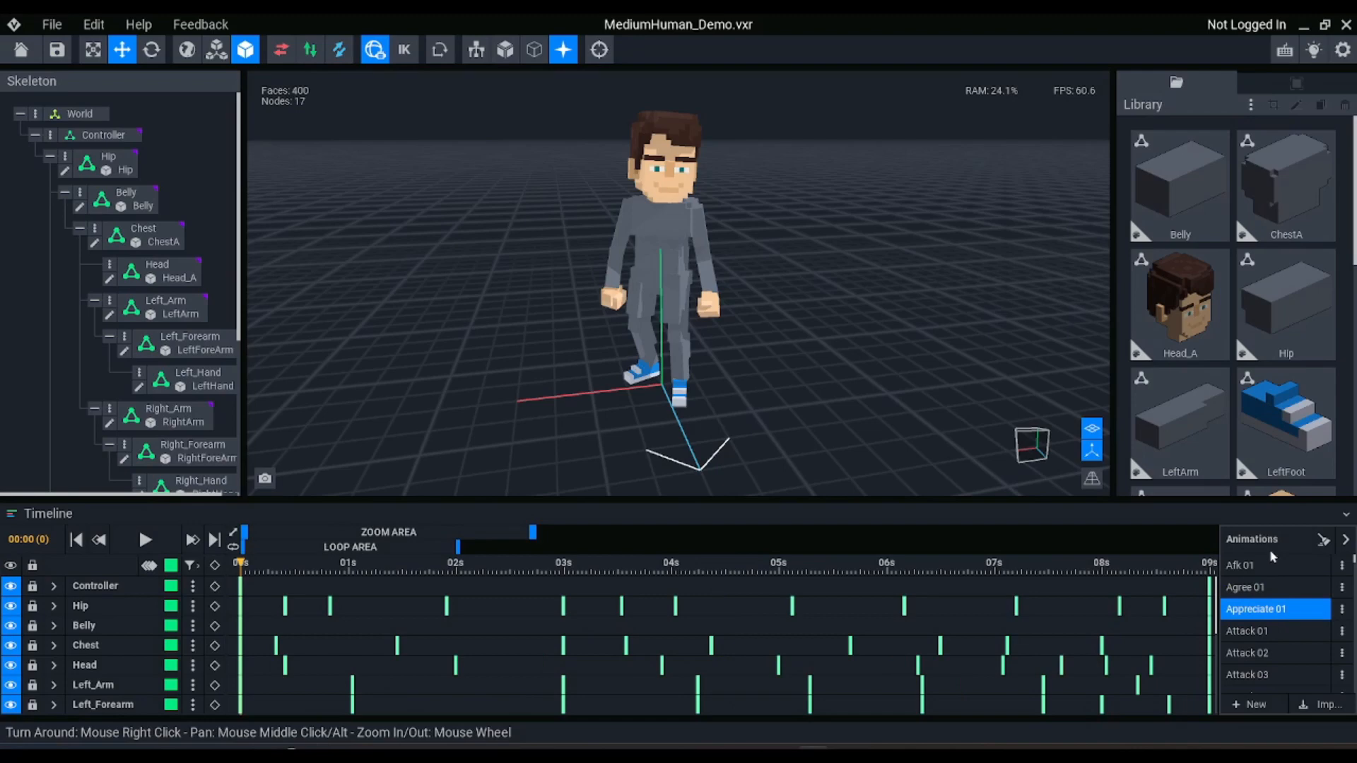
{"action": "key", "text": "t"}
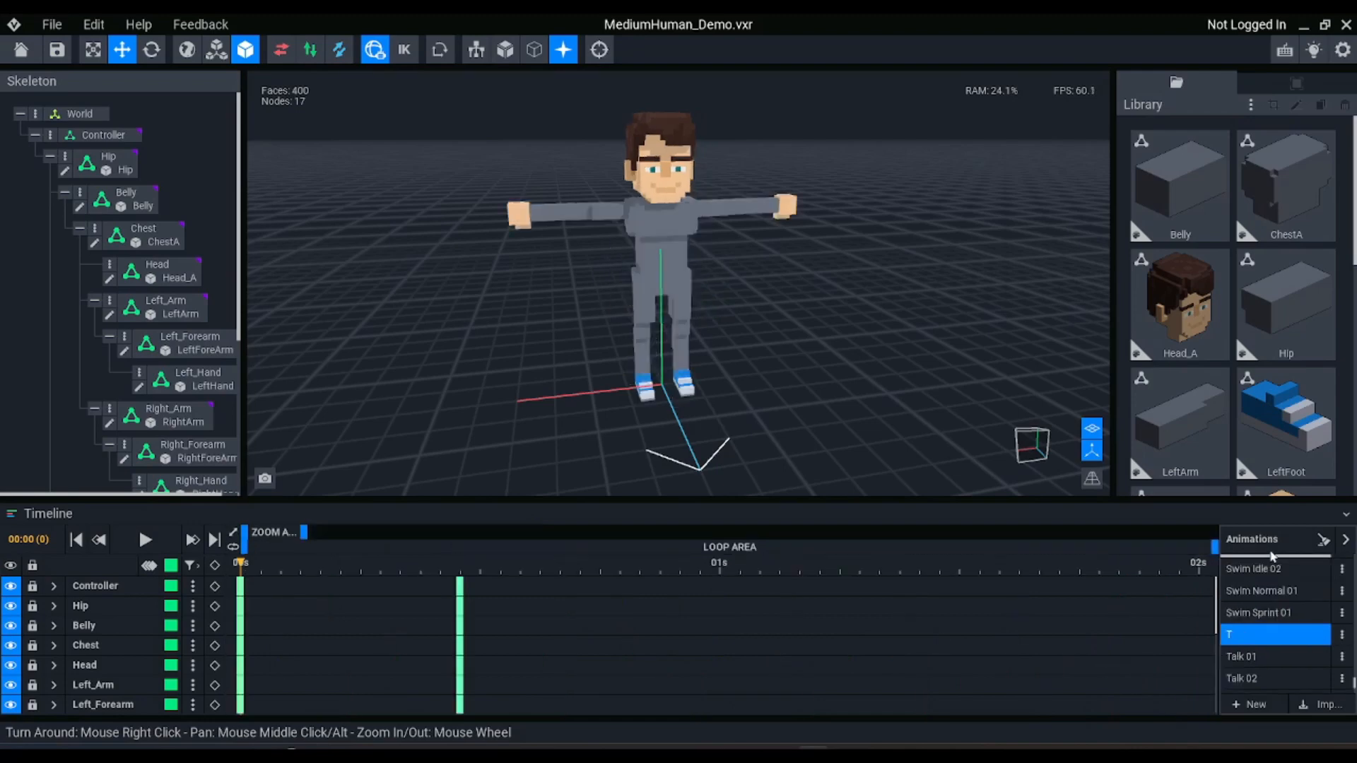
{"action": "left_click", "coordinate": [1351, 506]}
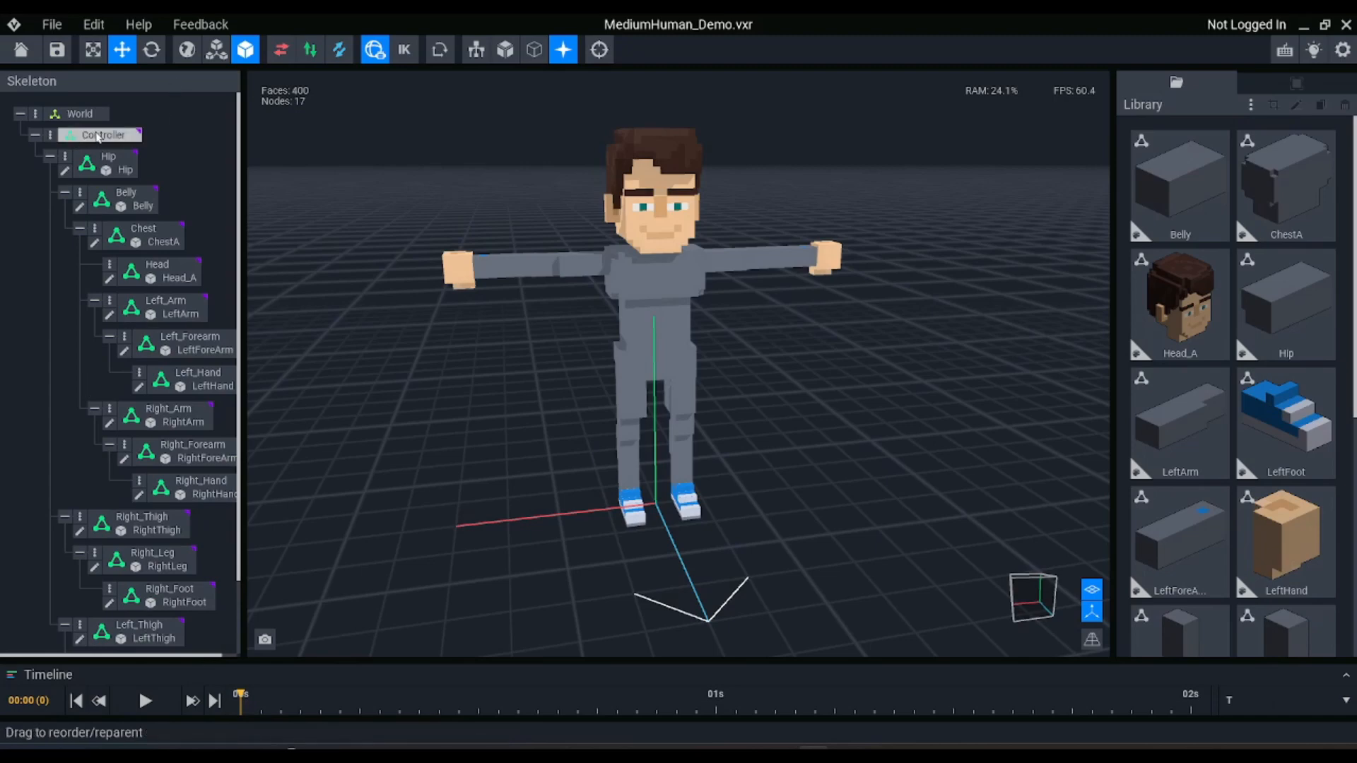
Go through the Hip, Belly, Chest, Head and arm nodes and examine the arms' inverse kinematics Anchor setting in the Inspector
{"action": "left_click", "coordinate": [110, 163]}
{"action": "left_click", "coordinate": [125, 198]}
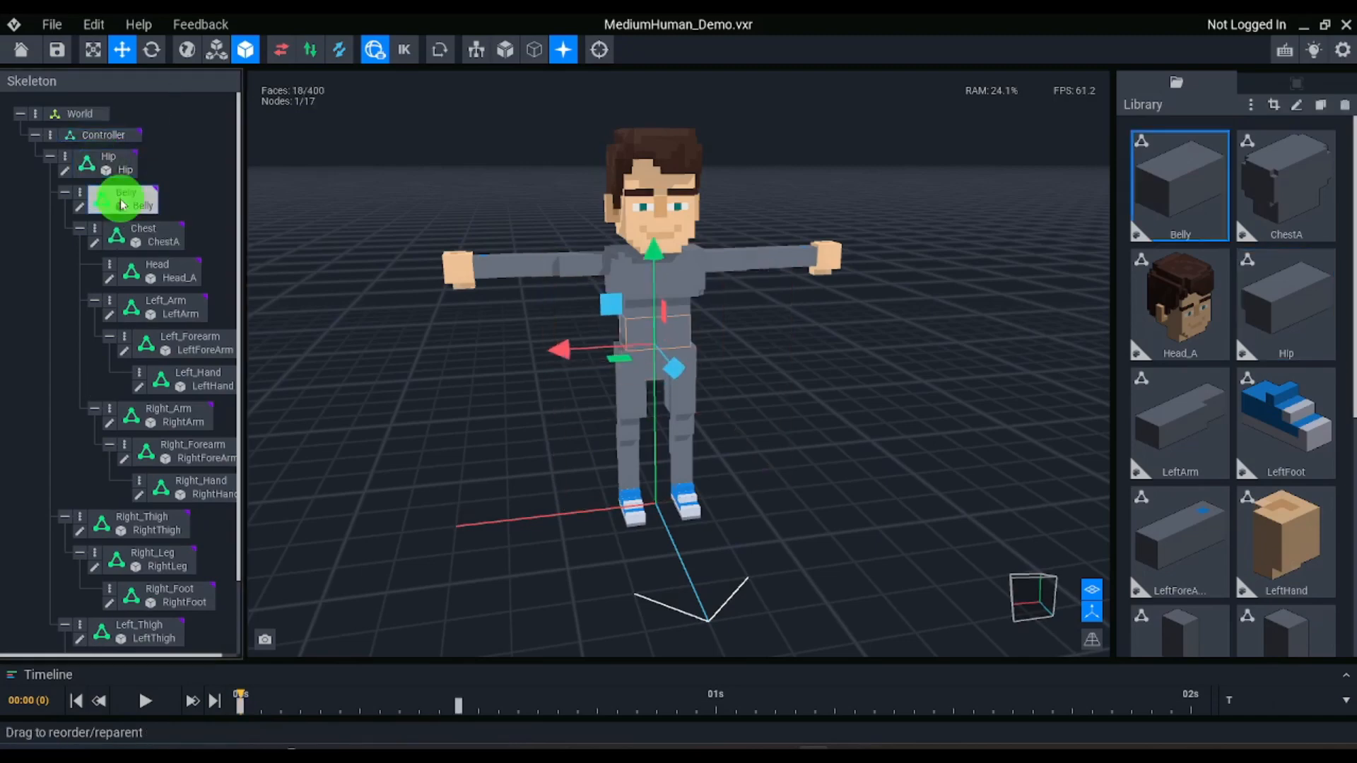
{"action": "left_click", "coordinate": [138, 235]}
{"action": "left_click", "coordinate": [155, 271]}
{"action": "left_click", "coordinate": [177, 311]}
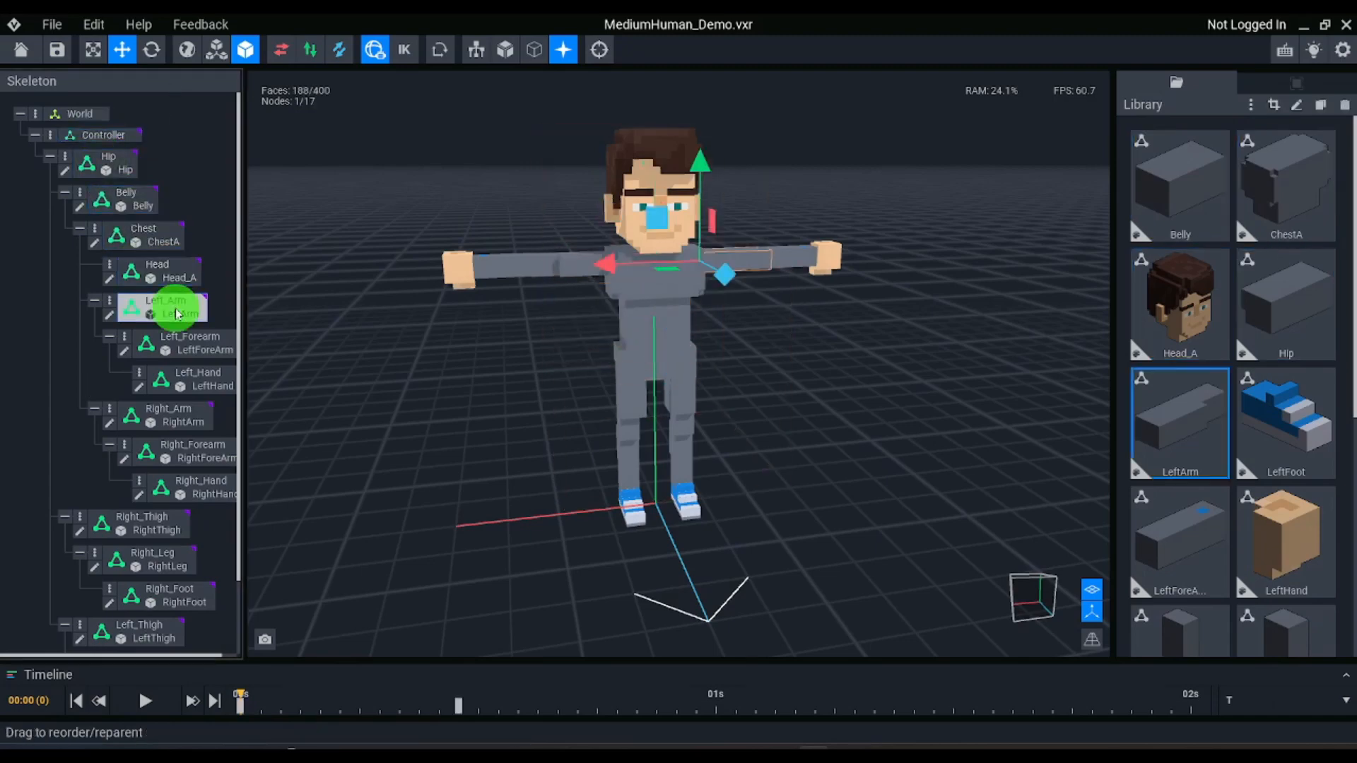
{"action": "left_click", "coordinate": [1274, 90]}
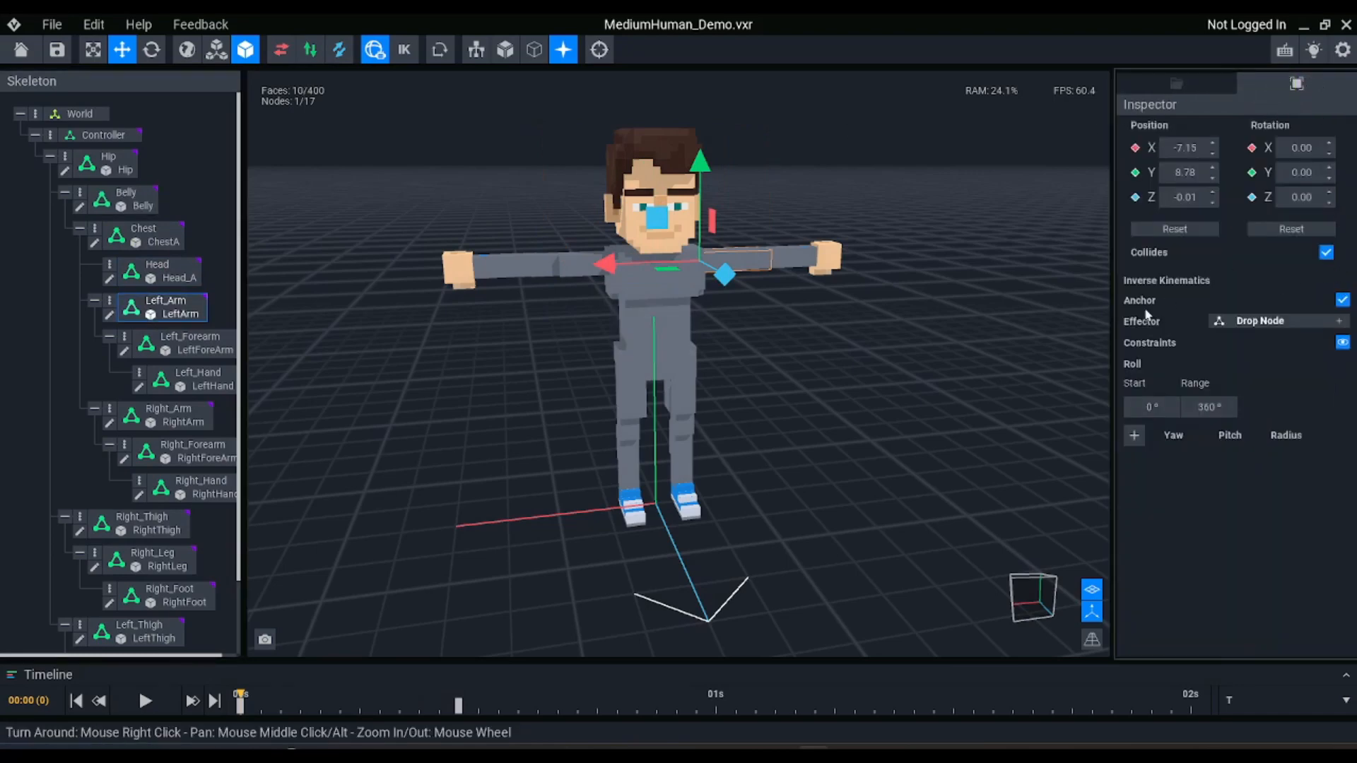
{"action": "left_click", "coordinate": [1342, 301]}
{"action": "left_click", "coordinate": [189, 415]}
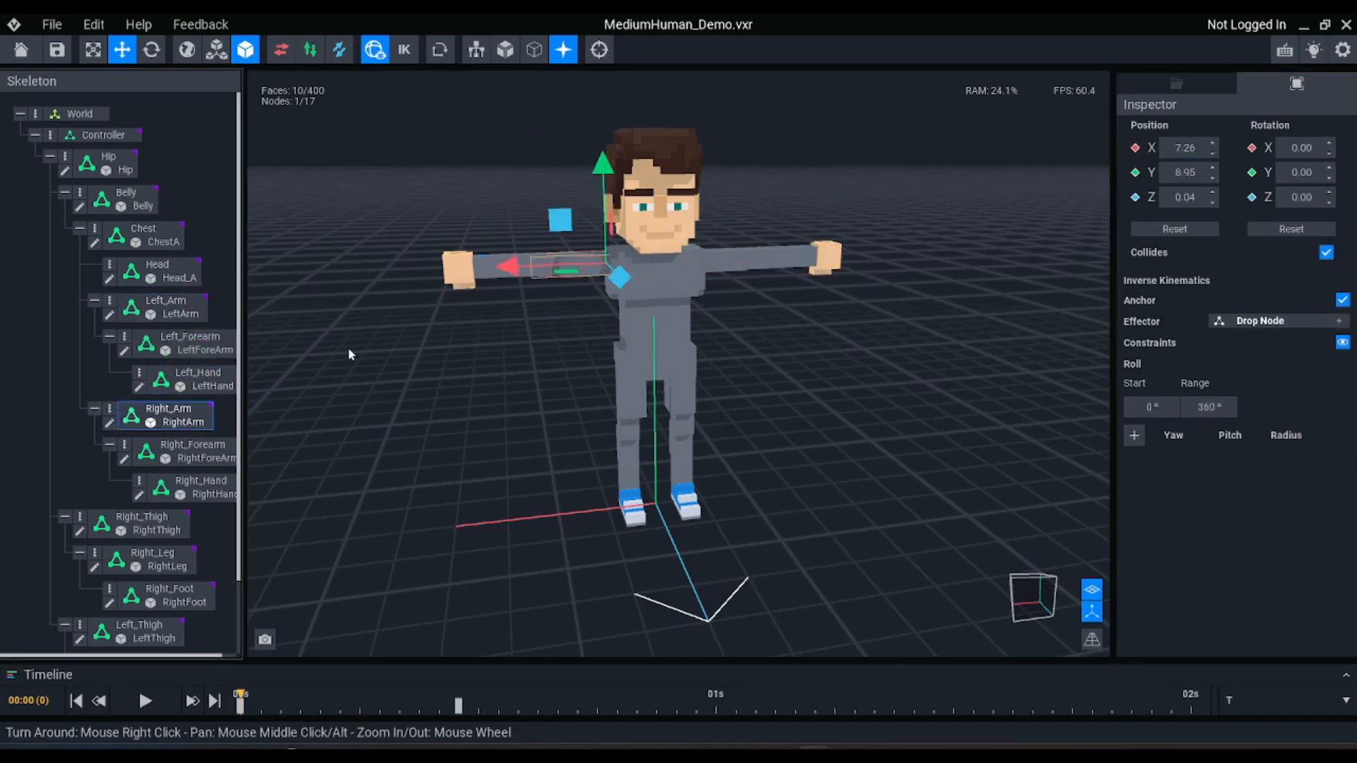
Compare the inverse kinematics settings of all nodes together and of the left hand, head, belly and right thigh individually
{"action": "key", "text": "ctrl+a"}
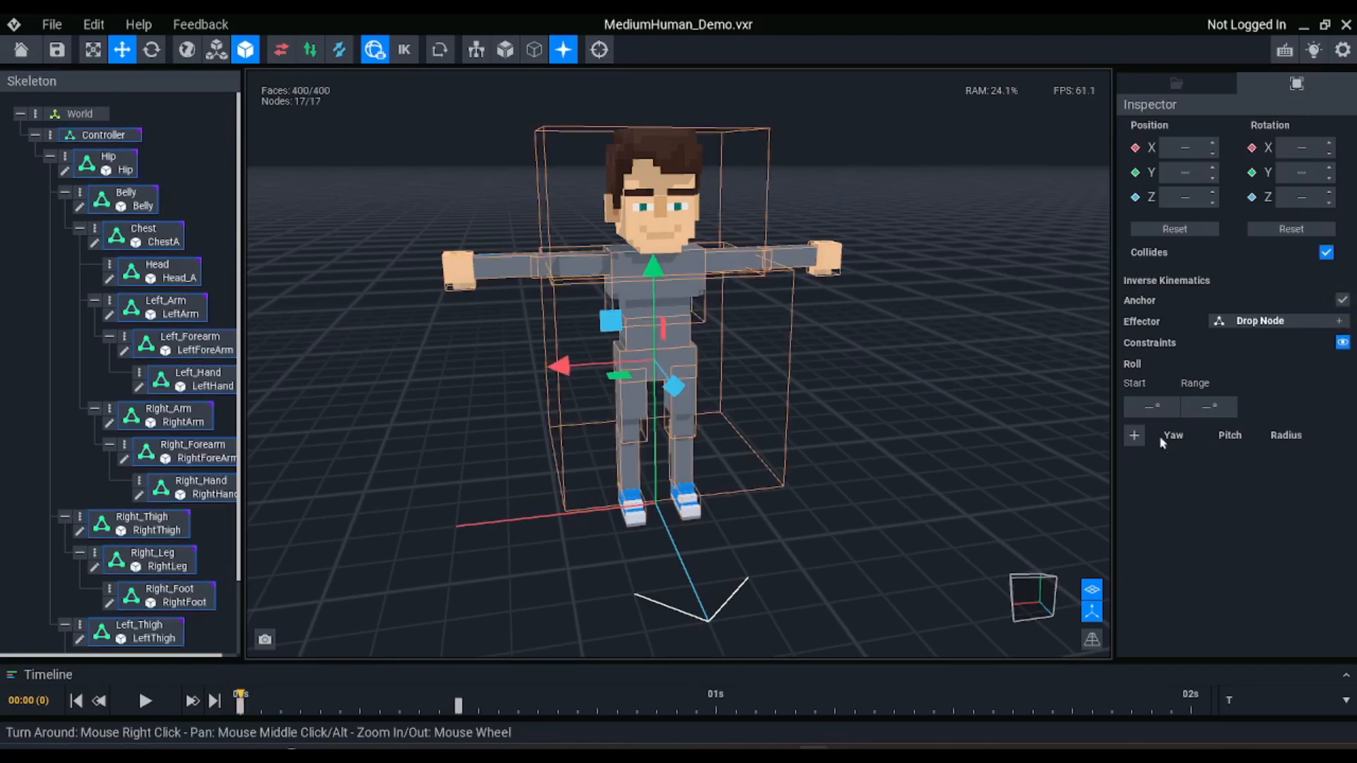
{"action": "left_click", "coordinate": [897, 218]}
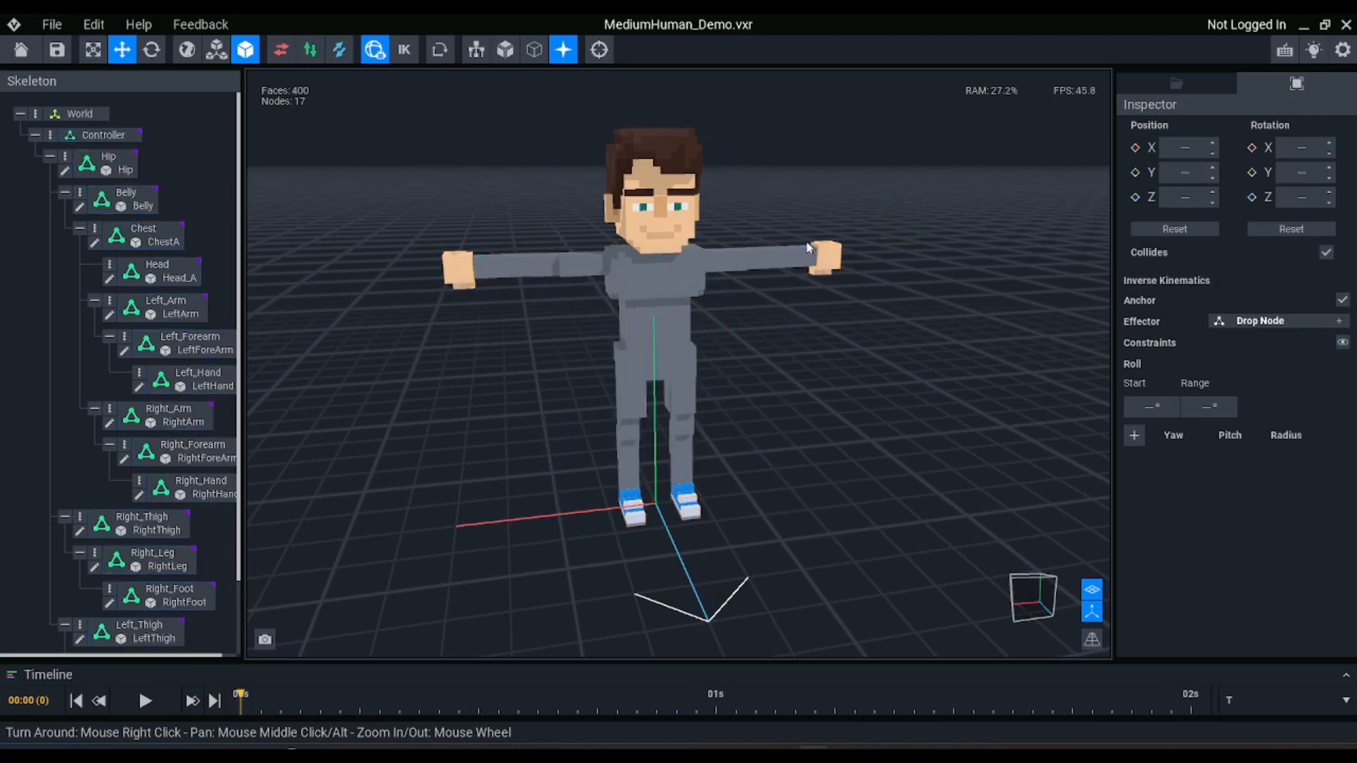
{"action": "left_click", "coordinate": [824, 247]}
{"action": "left_click", "coordinate": [655, 218]}
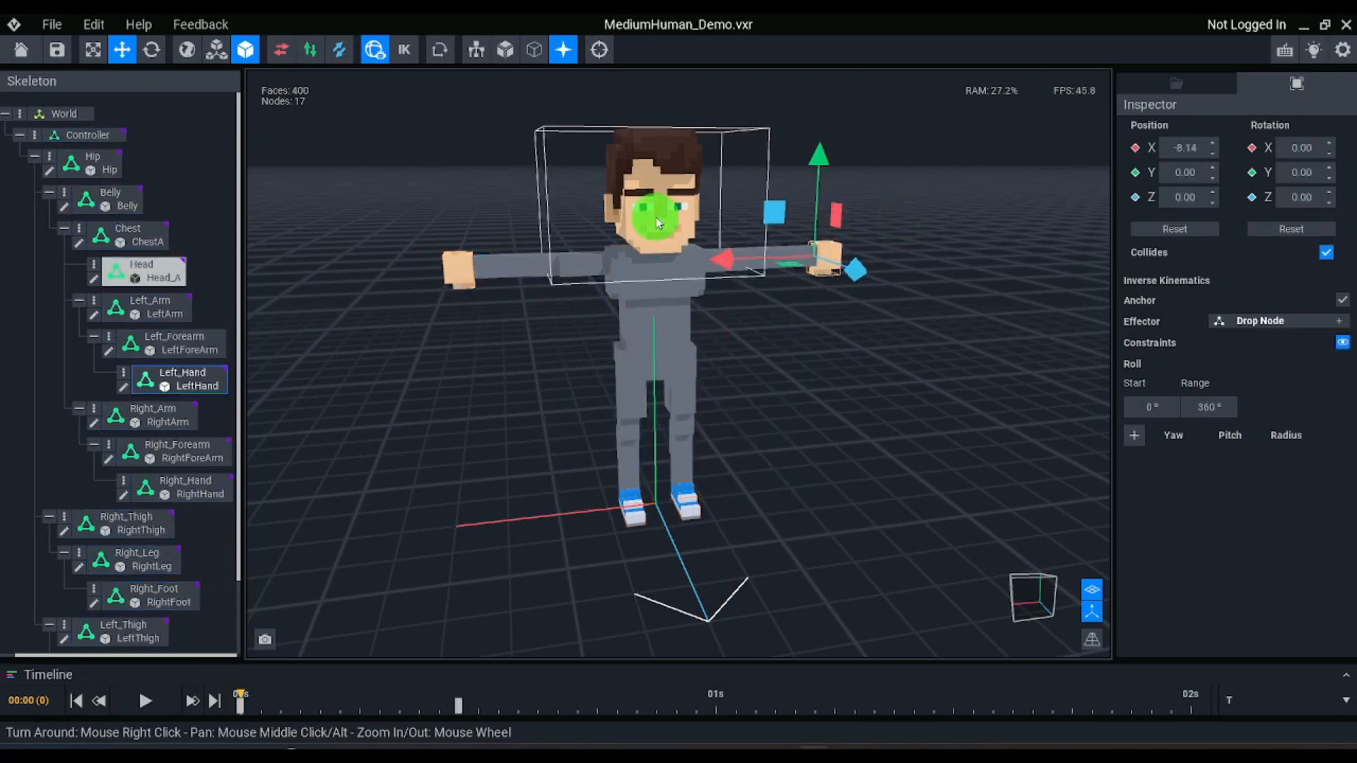
{"action": "left_click", "coordinate": [646, 337]}
{"action": "left_click", "coordinate": [630, 397]}
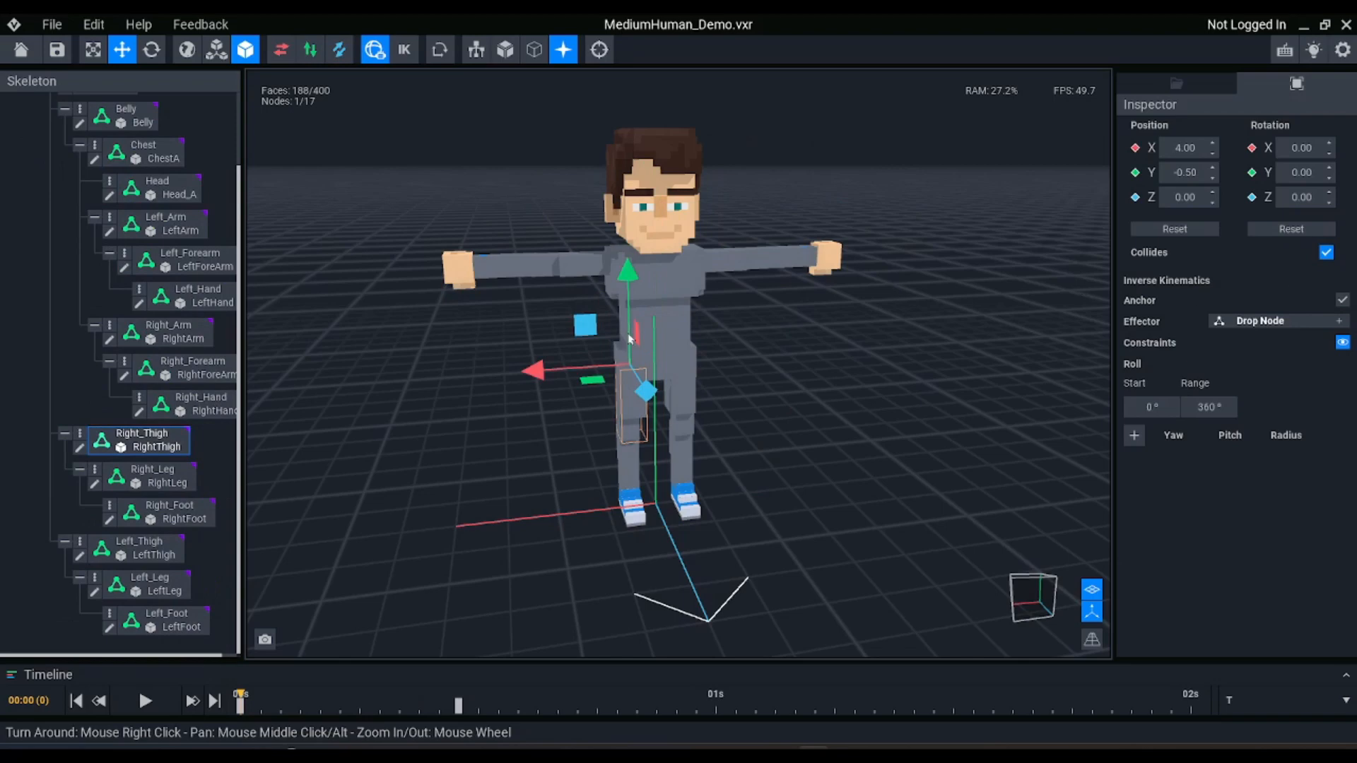
Turn on the inverse kinematics Anchor option for all skeleton nodes at once and clear the selection
{"action": "key", "text": "ctrl+a"}
{"action": "left_click", "coordinate": [1335, 299]}
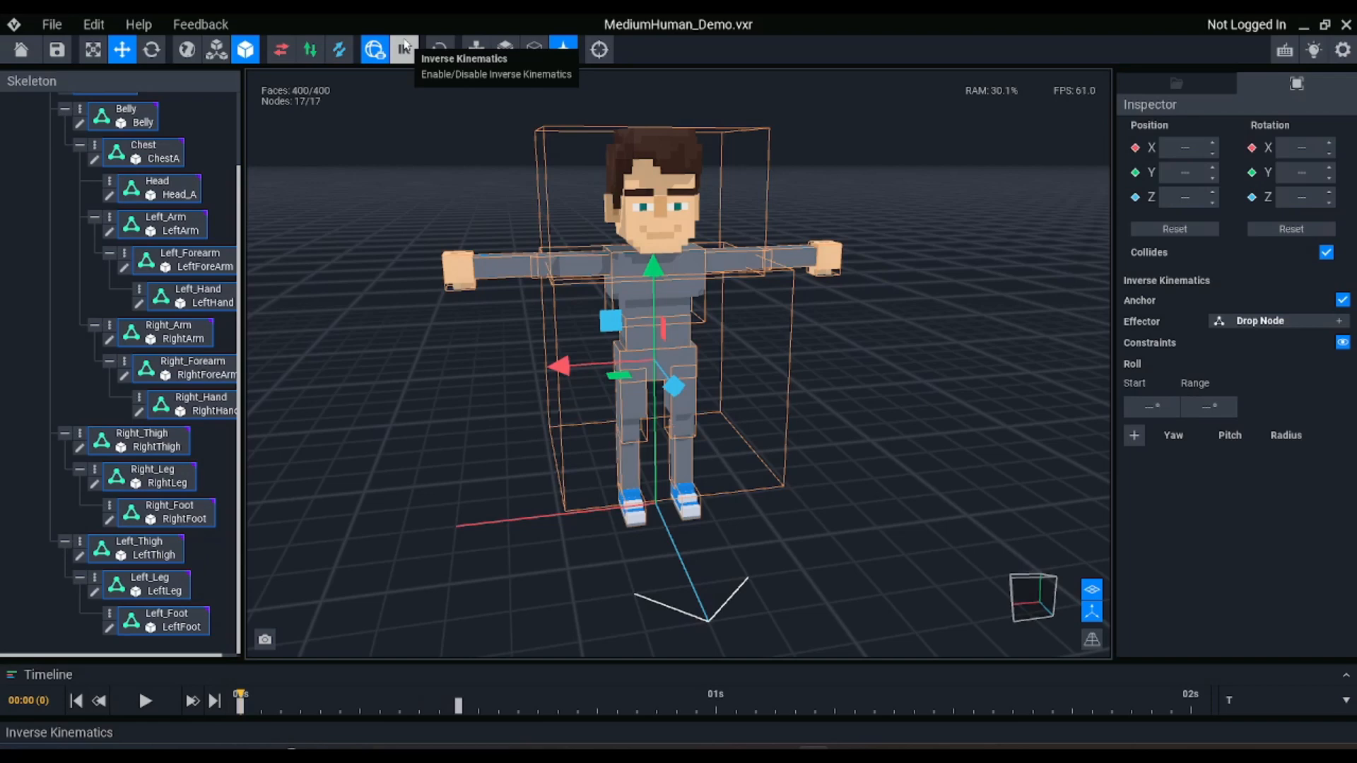
{"action": "left_click", "coordinate": [424, 172]}
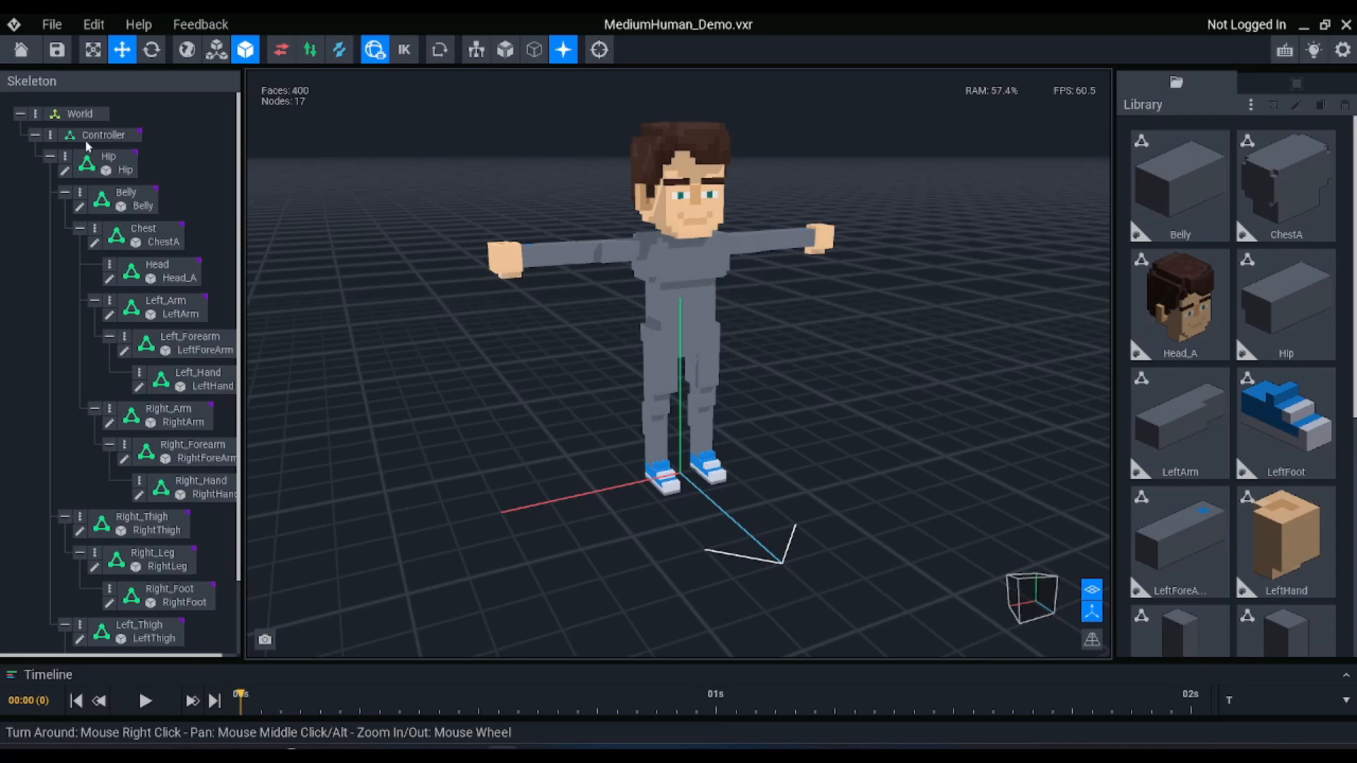
Examine the node hierarchy under Controller by folding and unfolding its Hip, Belly, Chest and Left_Arm branches, leaving Controller folded
{"action": "left_click", "coordinate": [35, 135]}
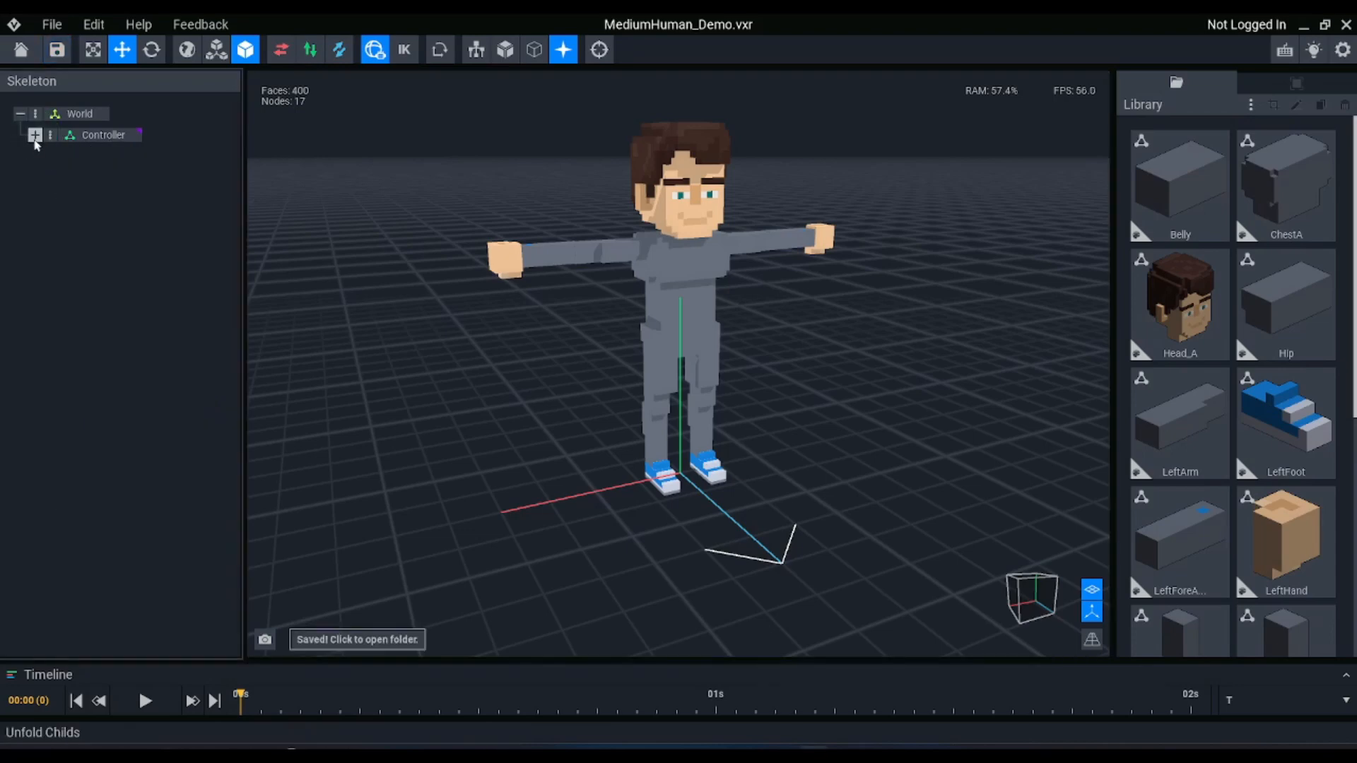
{"action": "left_click", "coordinate": [36, 135]}
{"action": "left_click", "coordinate": [49, 155]}
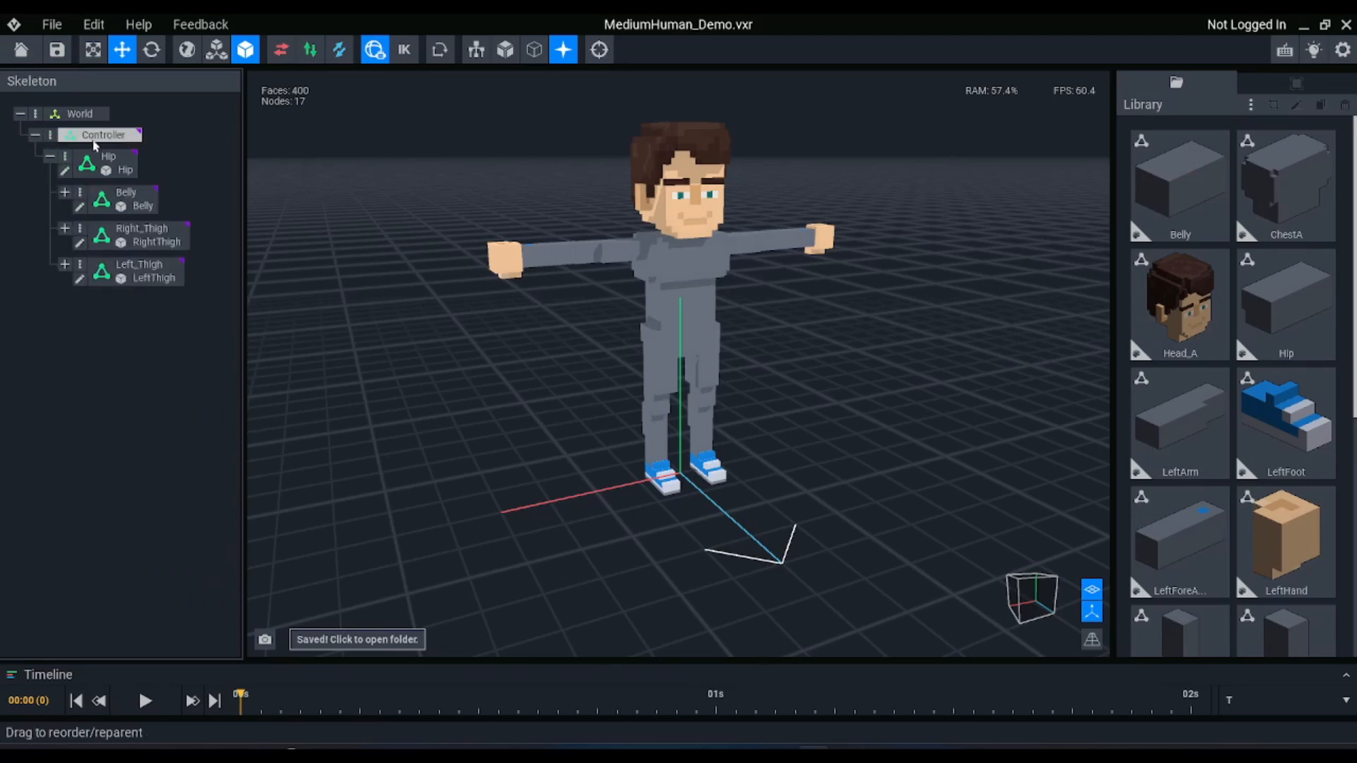
{"action": "left_click", "coordinate": [64, 192]}
{"action": "left_click", "coordinate": [80, 228]}
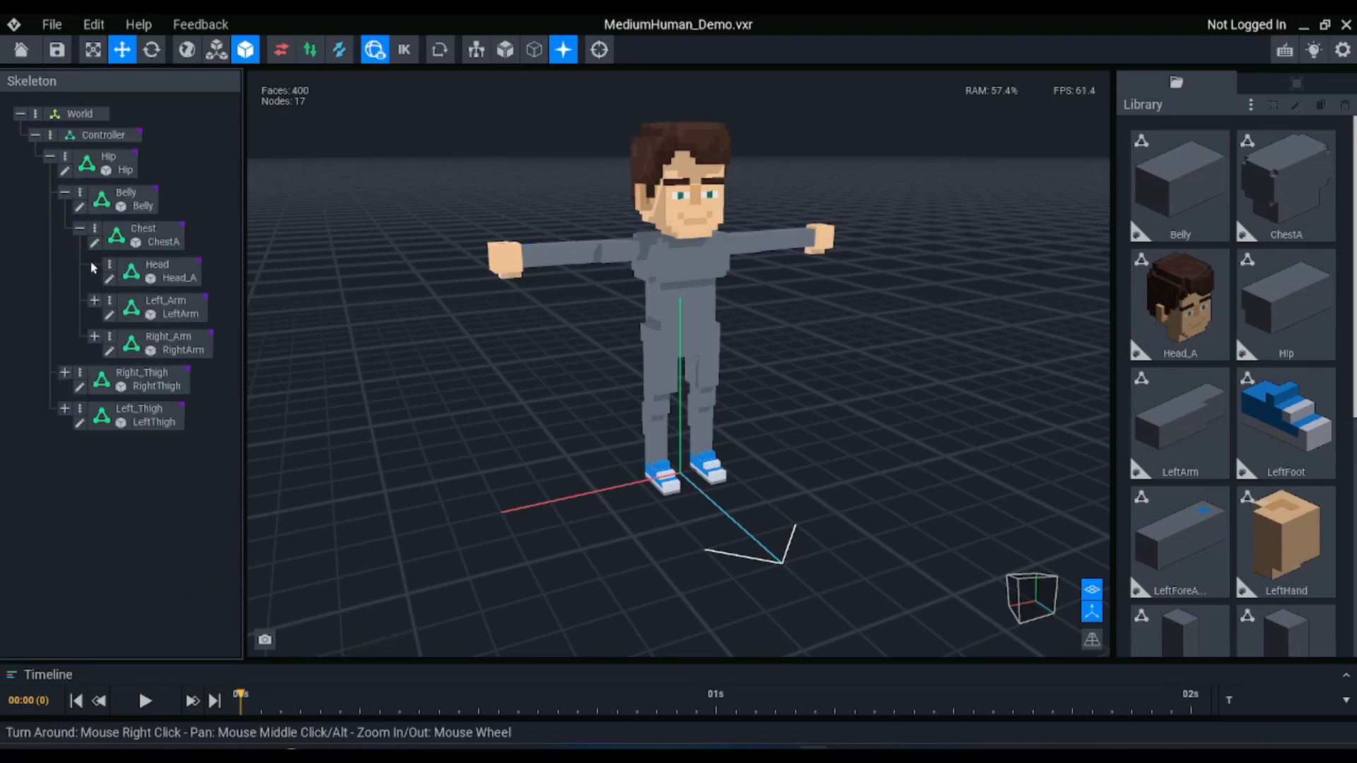
{"action": "left_click", "coordinate": [94, 301]}
{"action": "left_click", "coordinate": [34, 135]}
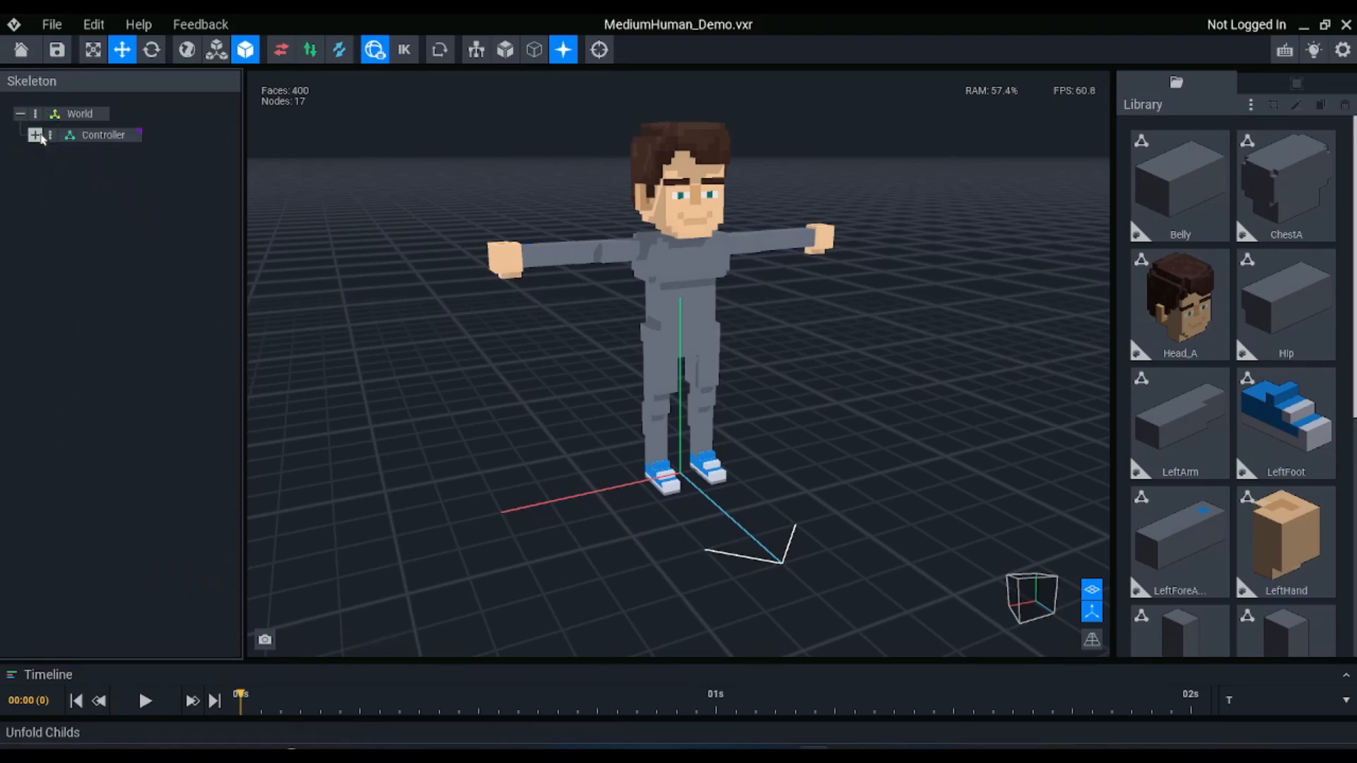
{"action": "left_click", "coordinate": [34, 135]}
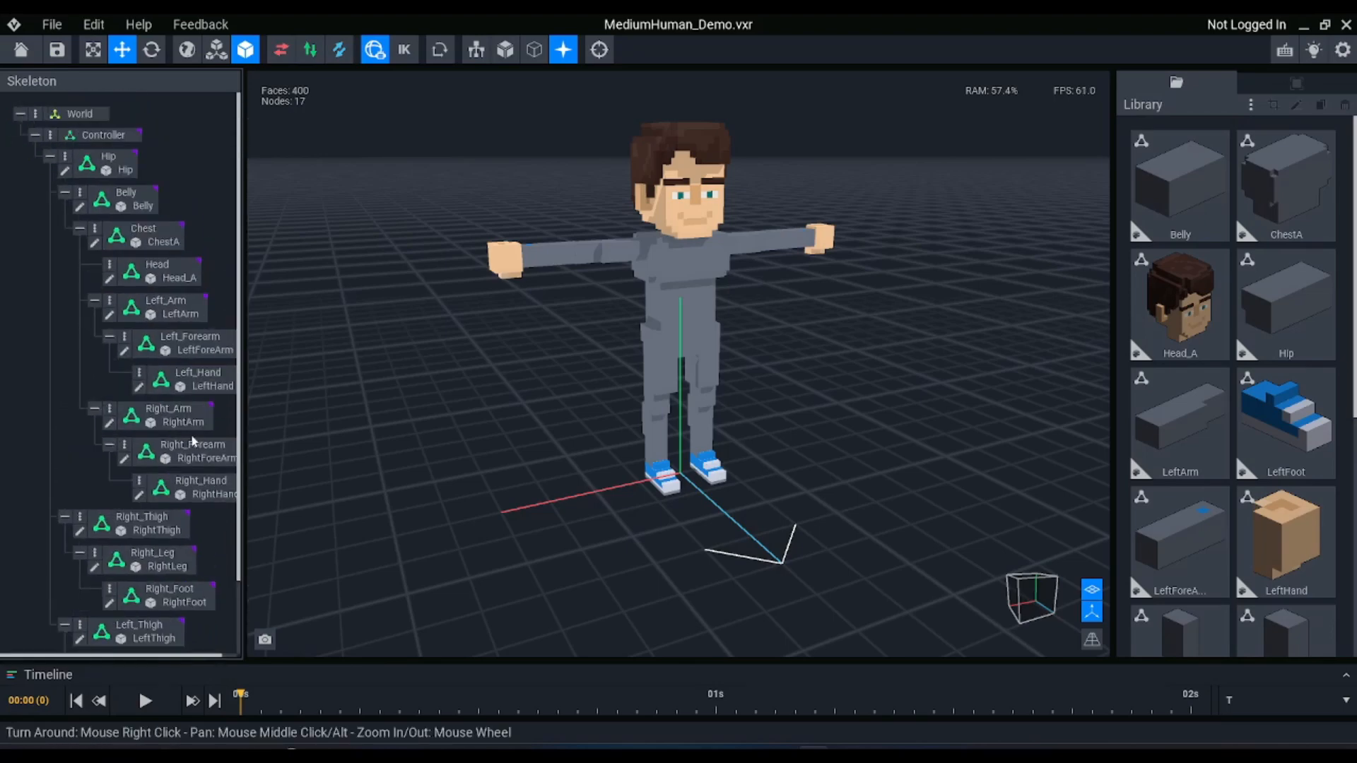
{"action": "left_click", "coordinate": [79, 229]}
{"action": "left_click", "coordinate": [34, 135]}
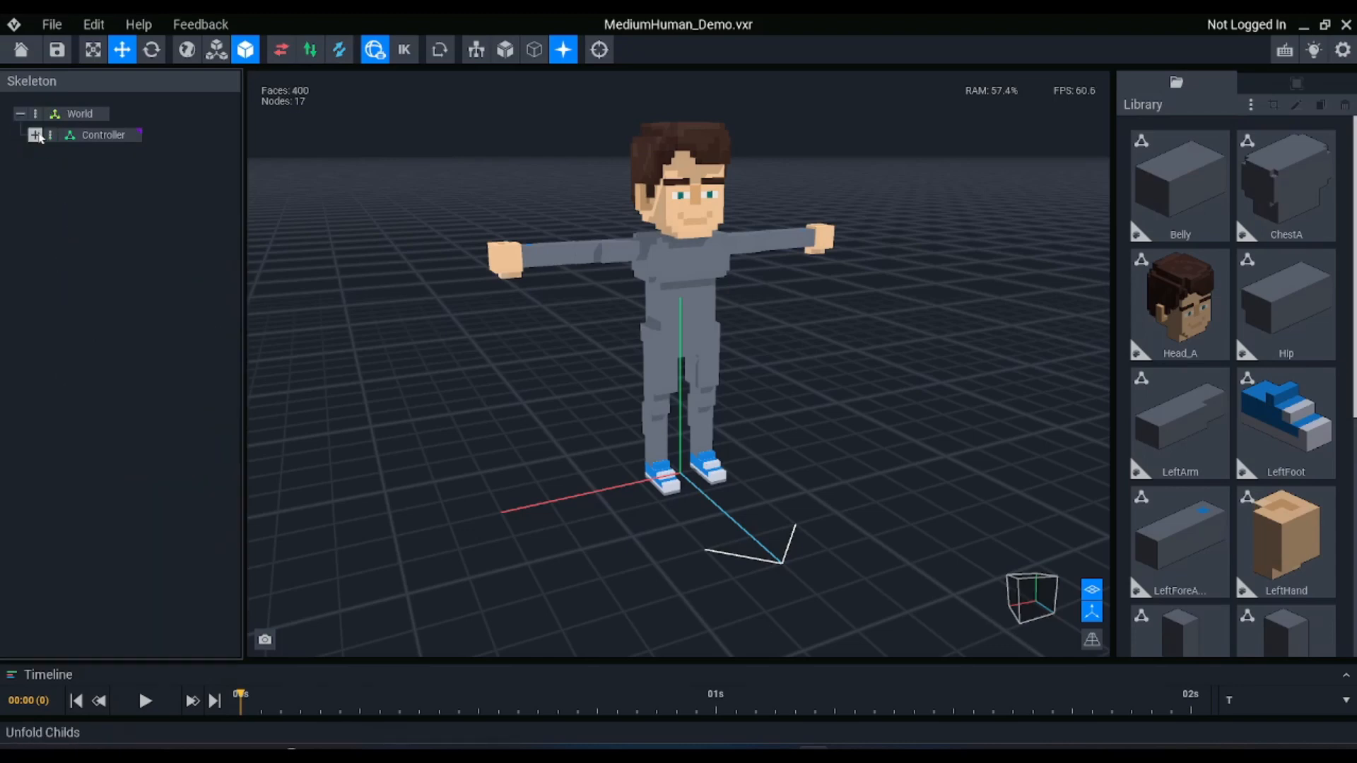
{"action": "left_click", "coordinate": [34, 134]}
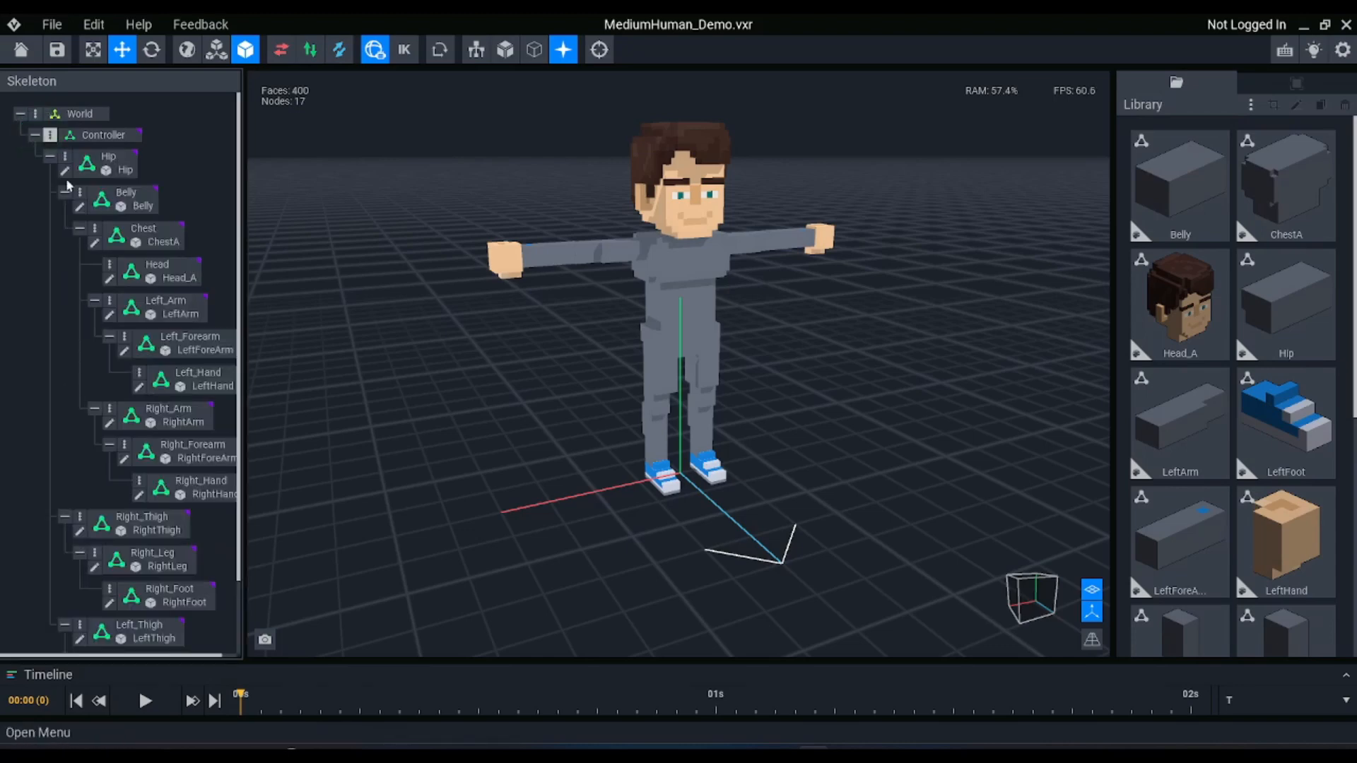
{"action": "left_click", "coordinate": [34, 135]}
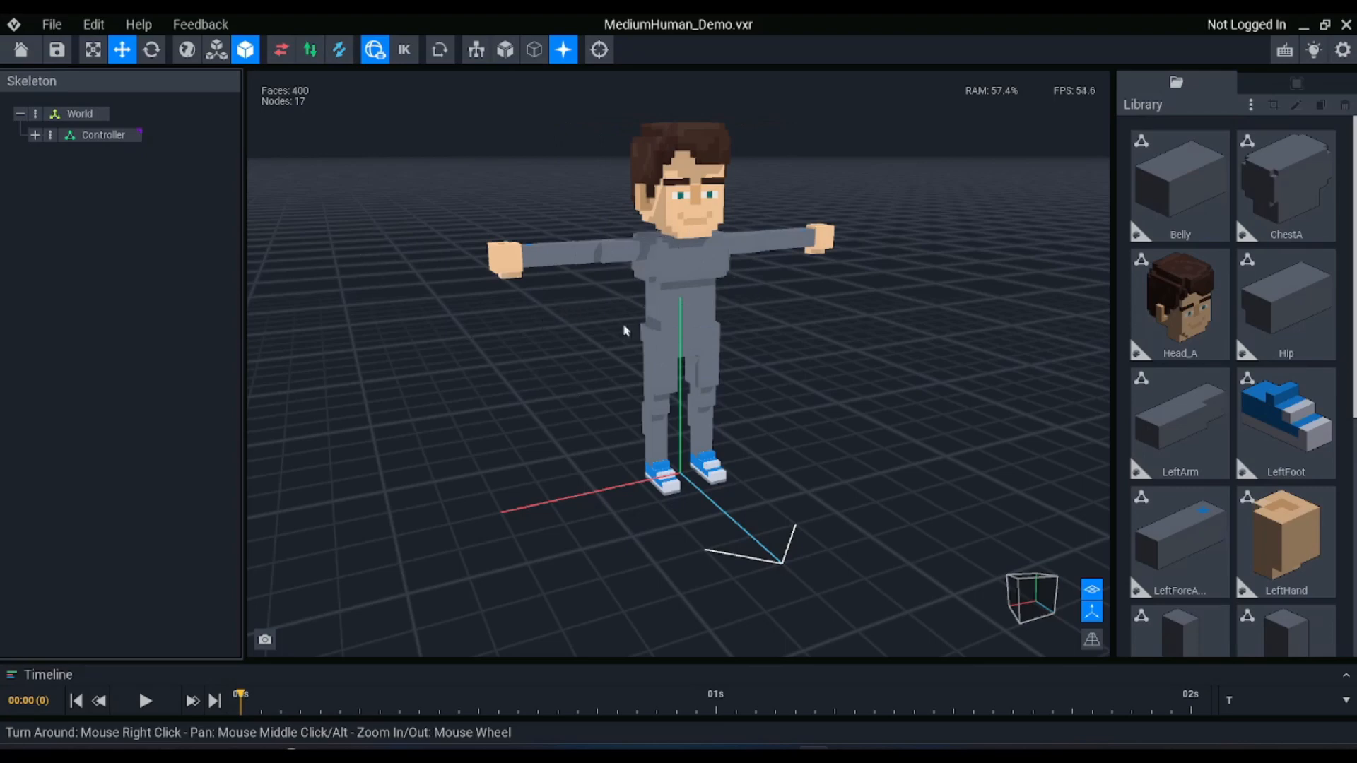
Add a new node named New_Hips directly under the World node
{"action": "right_click_drag", "start_coordinate": [564, 328], "coordinate": [863, 262]}
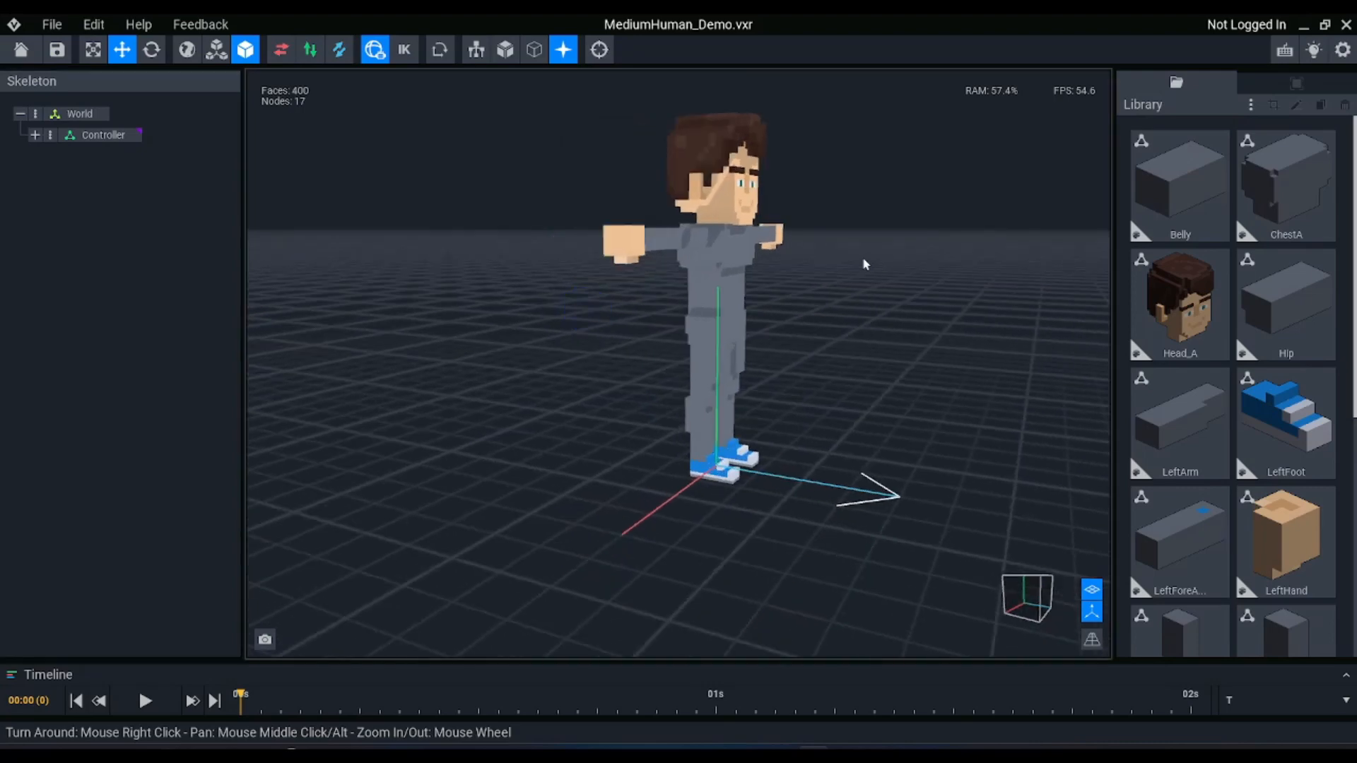
{"action": "right_click_drag", "start_coordinate": [497, 256], "coordinate": [492, 257]}
{"action": "scroll", "coordinate": [493, 257], "scroll_direction": "up", "scroll_amount": 2}
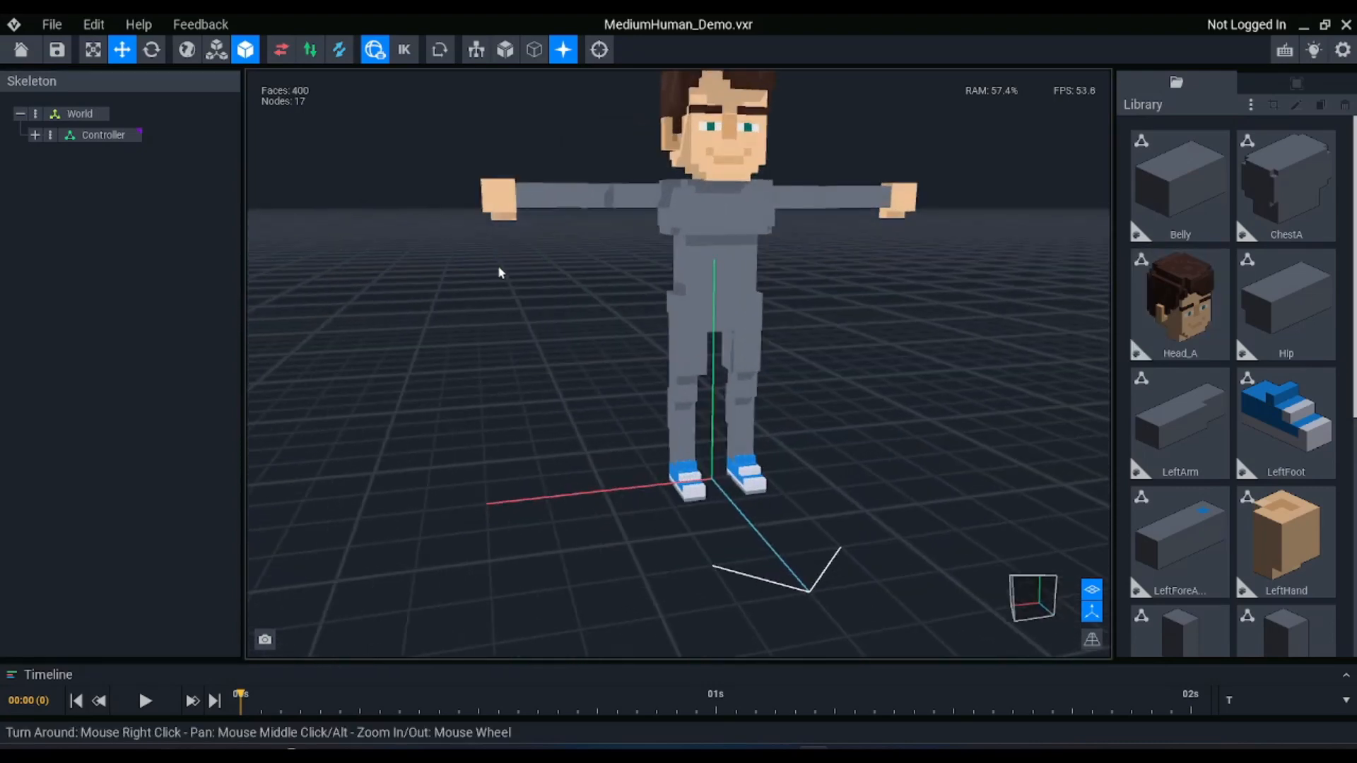
{"action": "middle_click_drag", "start_coordinate": [500, 273], "coordinate": [503, 315]}
{"action": "left_click", "coordinate": [35, 114]}
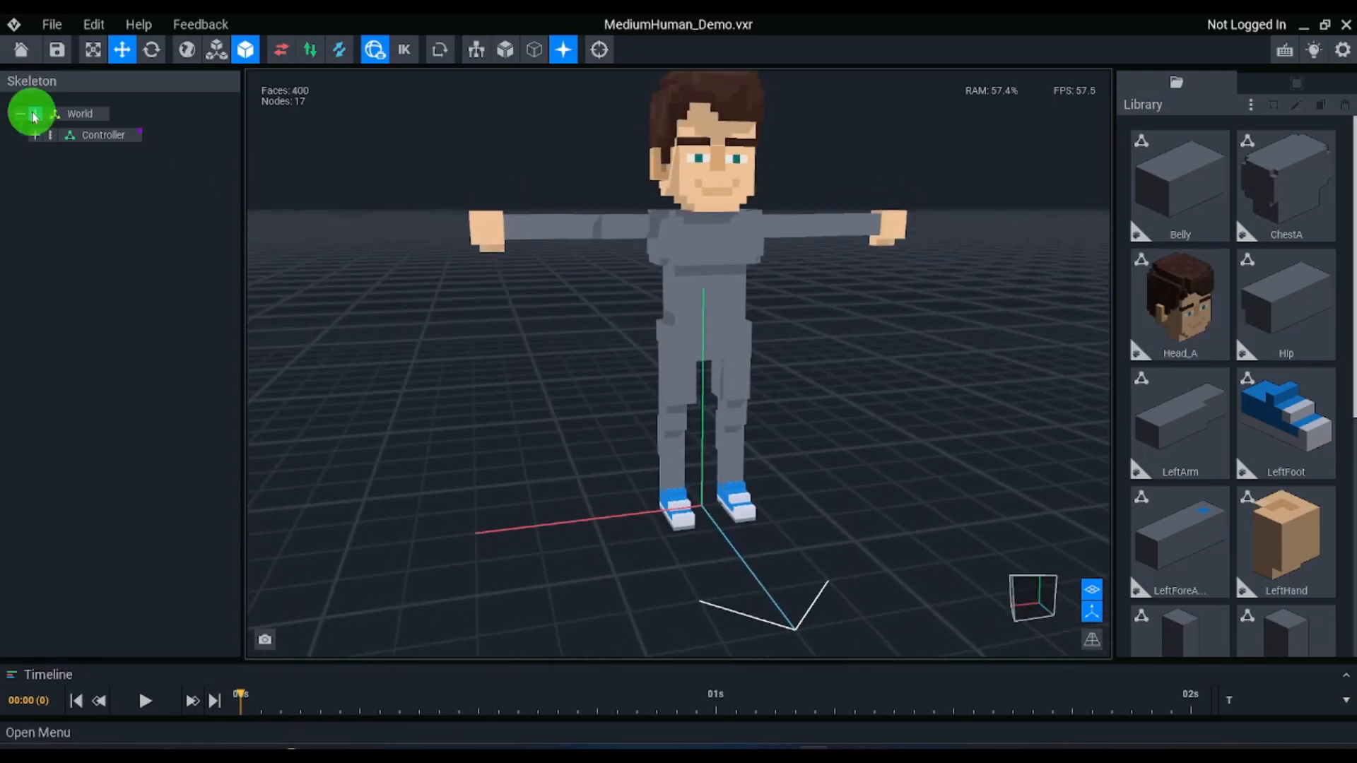
{"action": "left_click", "coordinate": [63, 121]}
{"action": "type", "text": "N"}
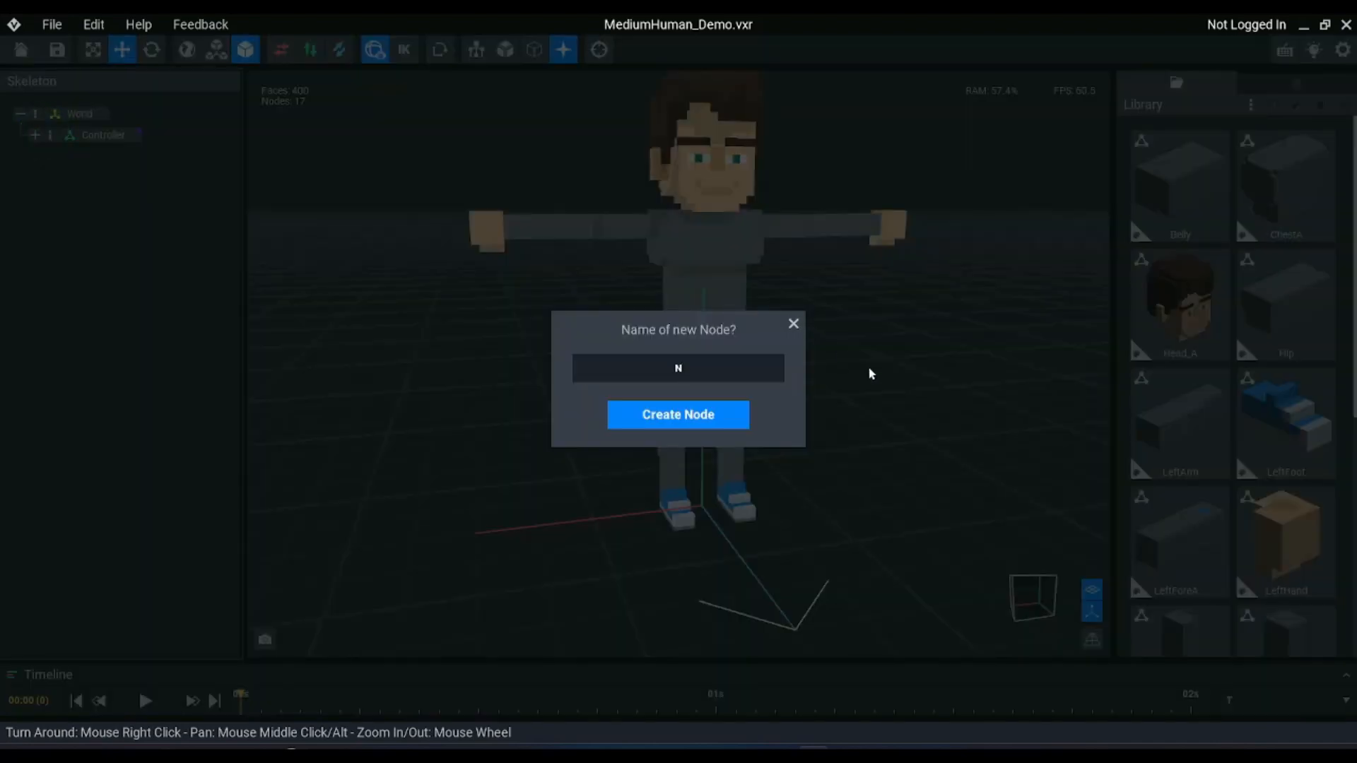
{"action": "type", "text": "ew_Hiops"}
{"action": "key", "text": "BackSpace"}
{"action": "key", "text": "Return"}
Raise the New_Hips node to the height of the character's hip joint, with the skeleton bones displayed and the character seen from the front
{"action": "left_click", "coordinate": [80, 155]}
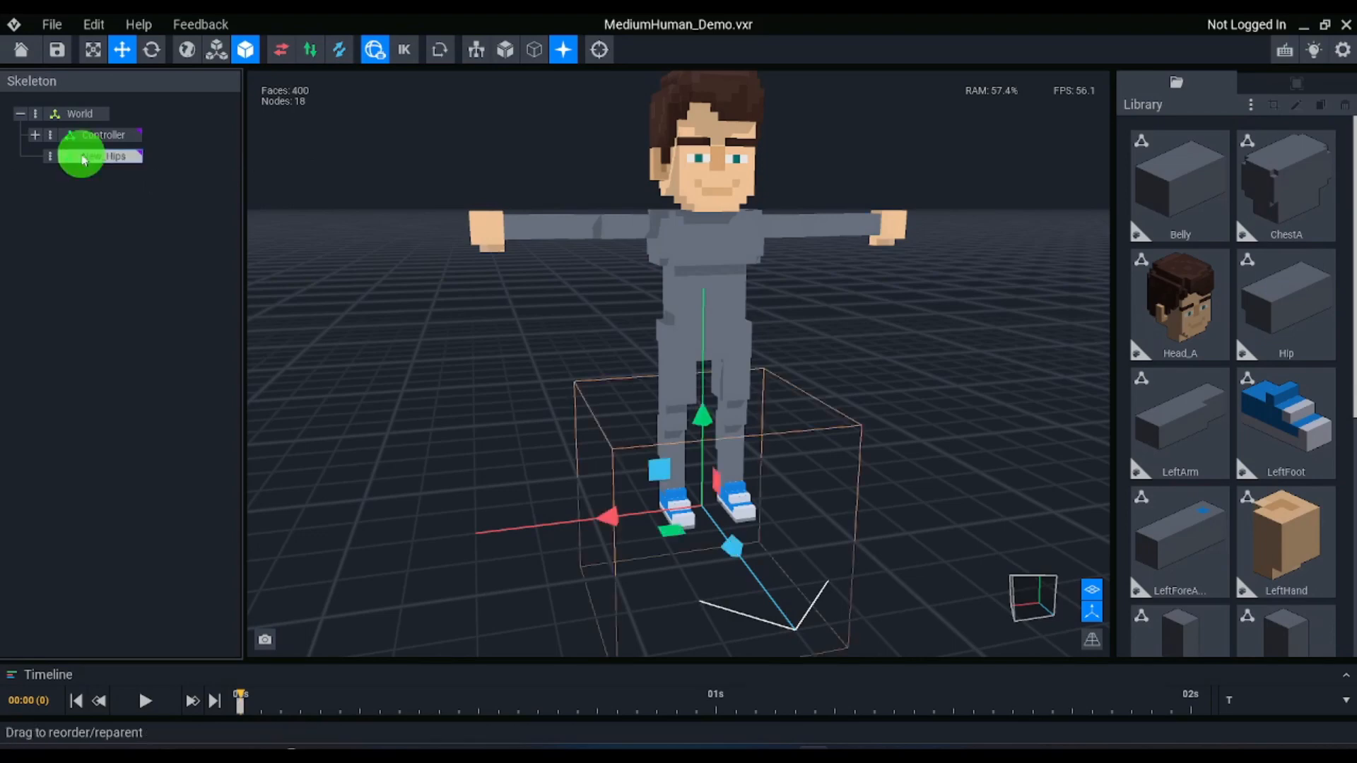
{"action": "left_click", "coordinate": [1033, 595]}
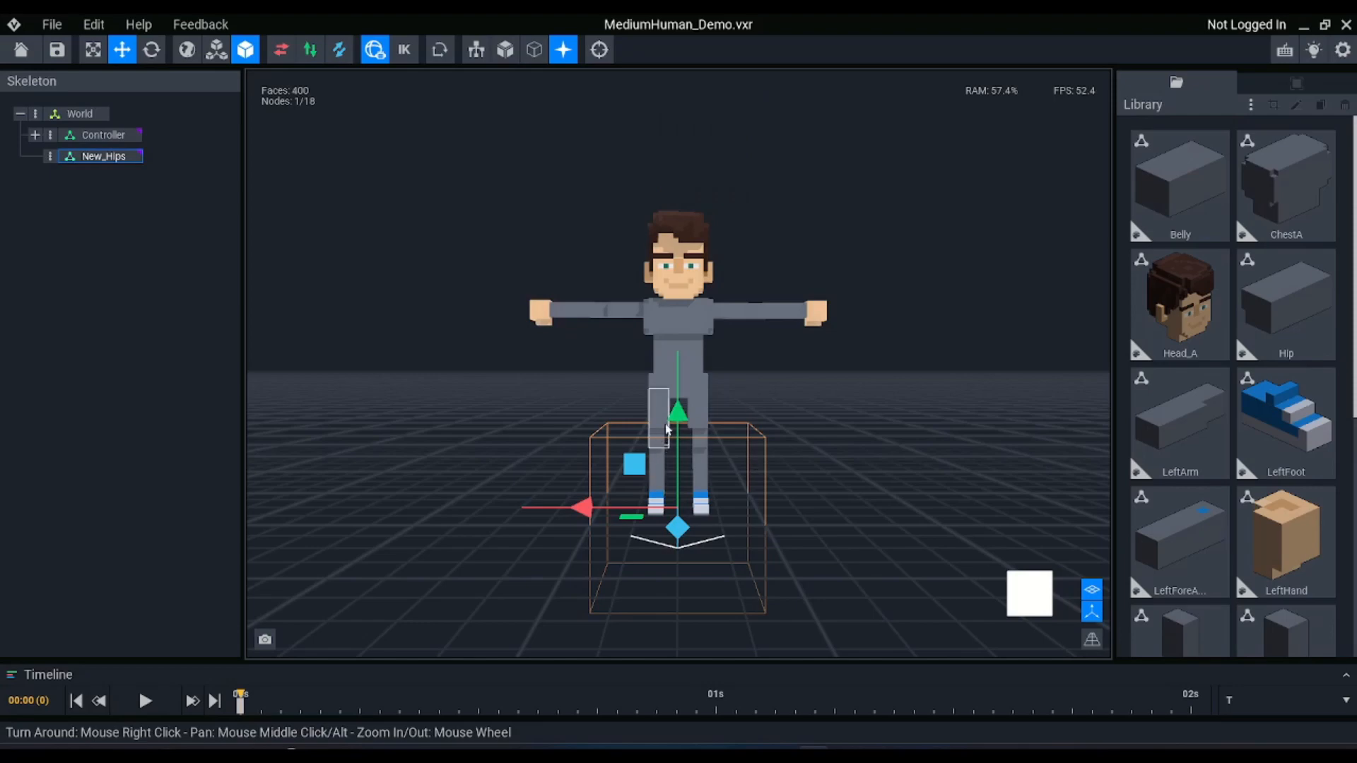
{"action": "left_click_drag", "start_coordinate": [685, 414], "coordinate": [670, 276]}
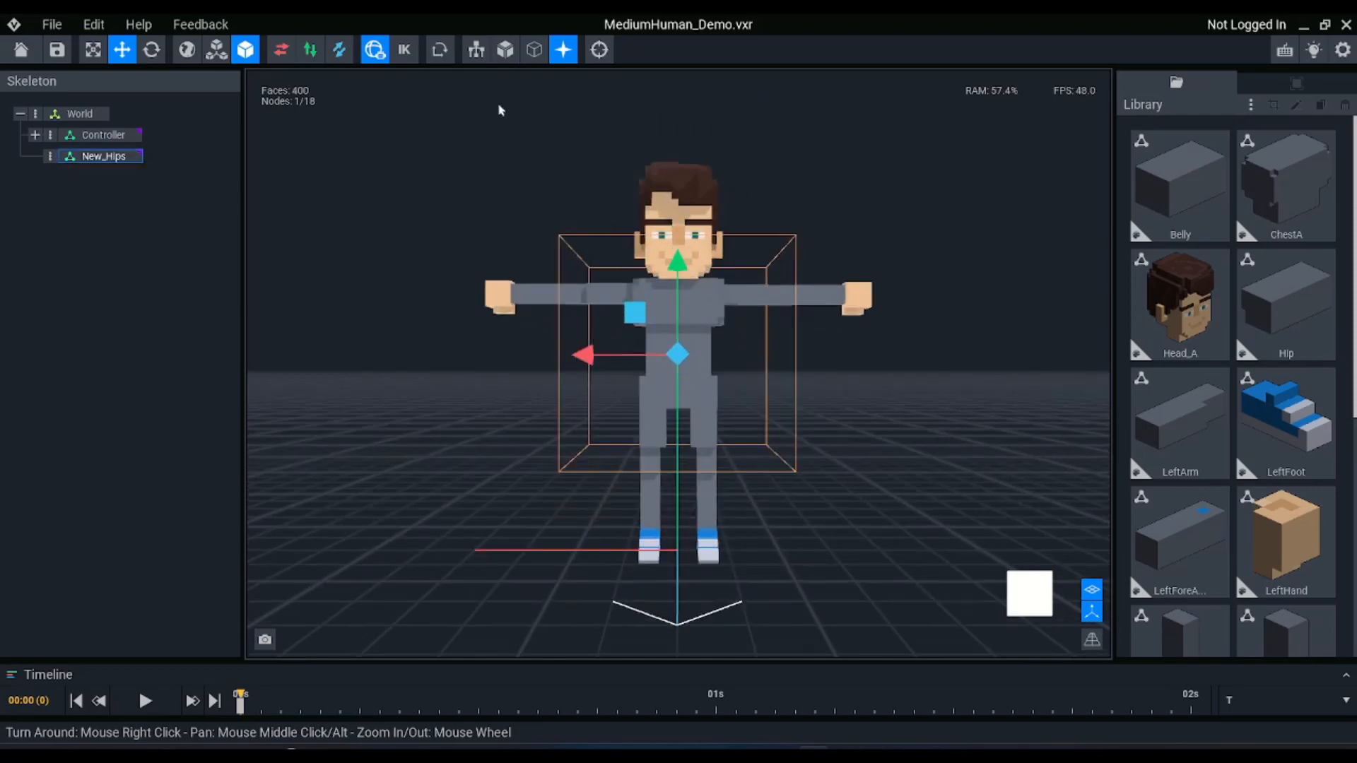
{"action": "left_click", "coordinate": [476, 50]}
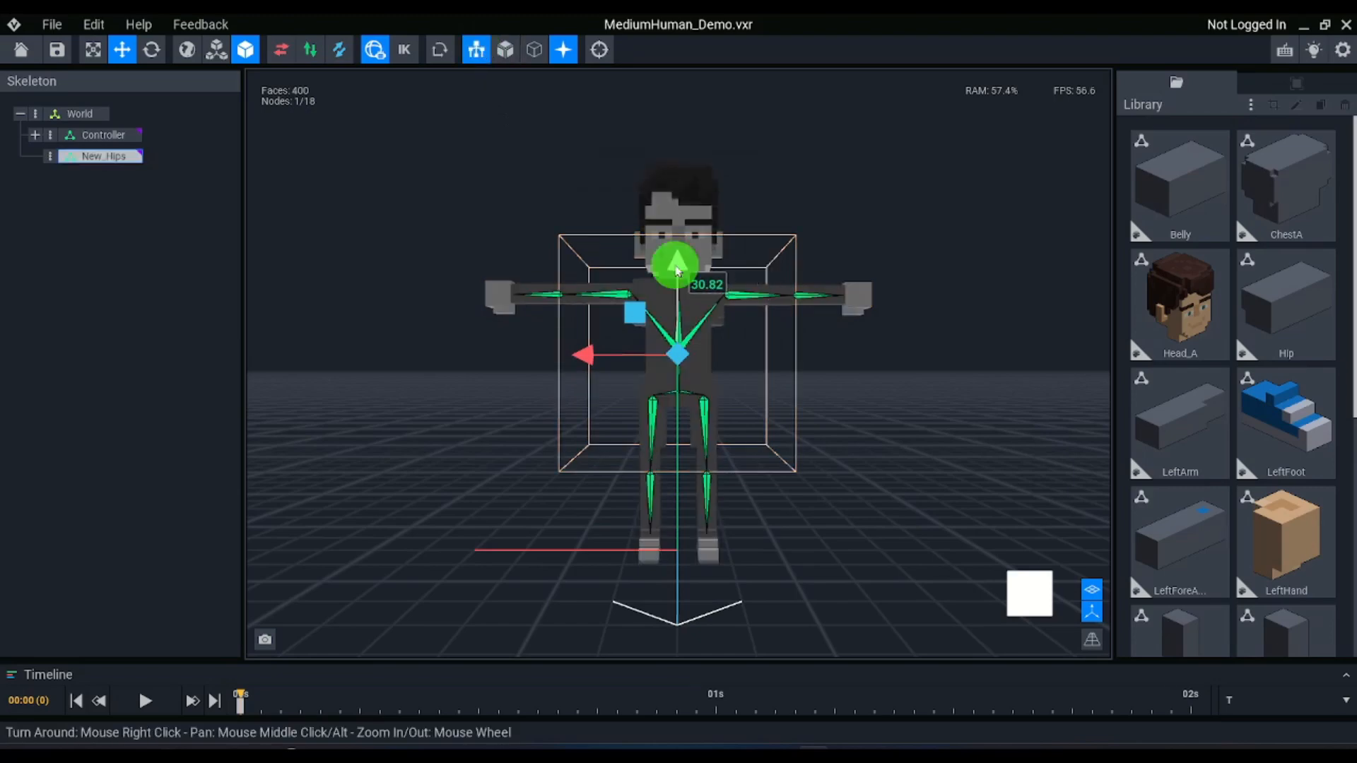
{"action": "left_click_drag", "start_coordinate": [676, 261], "coordinate": [677, 303]}
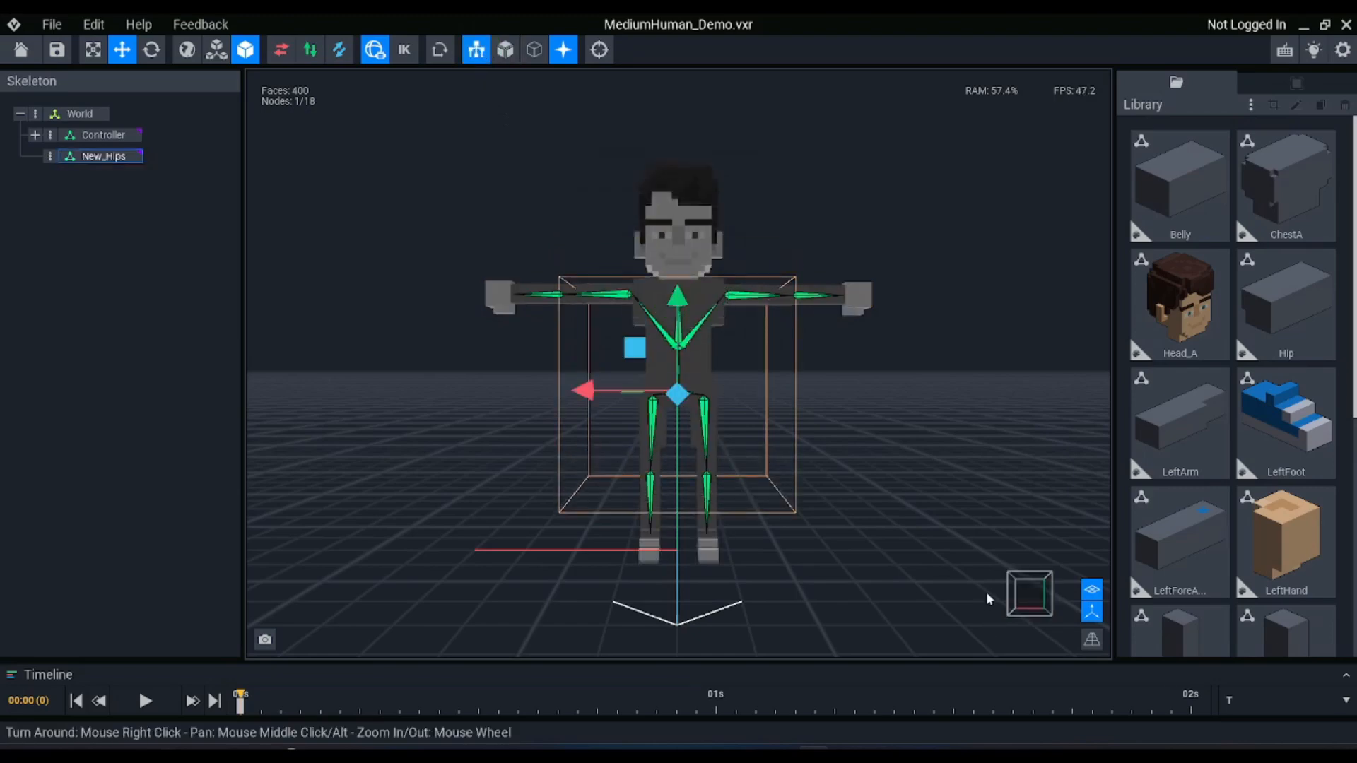
Fine-align New_Hips with the hip bones' central joint in the orthographic front view, ending back in perspective
{"action": "left_click", "coordinate": [1092, 639]}
{"action": "scroll", "coordinate": [718, 420], "scroll_direction": "up", "scroll_amount": 5}
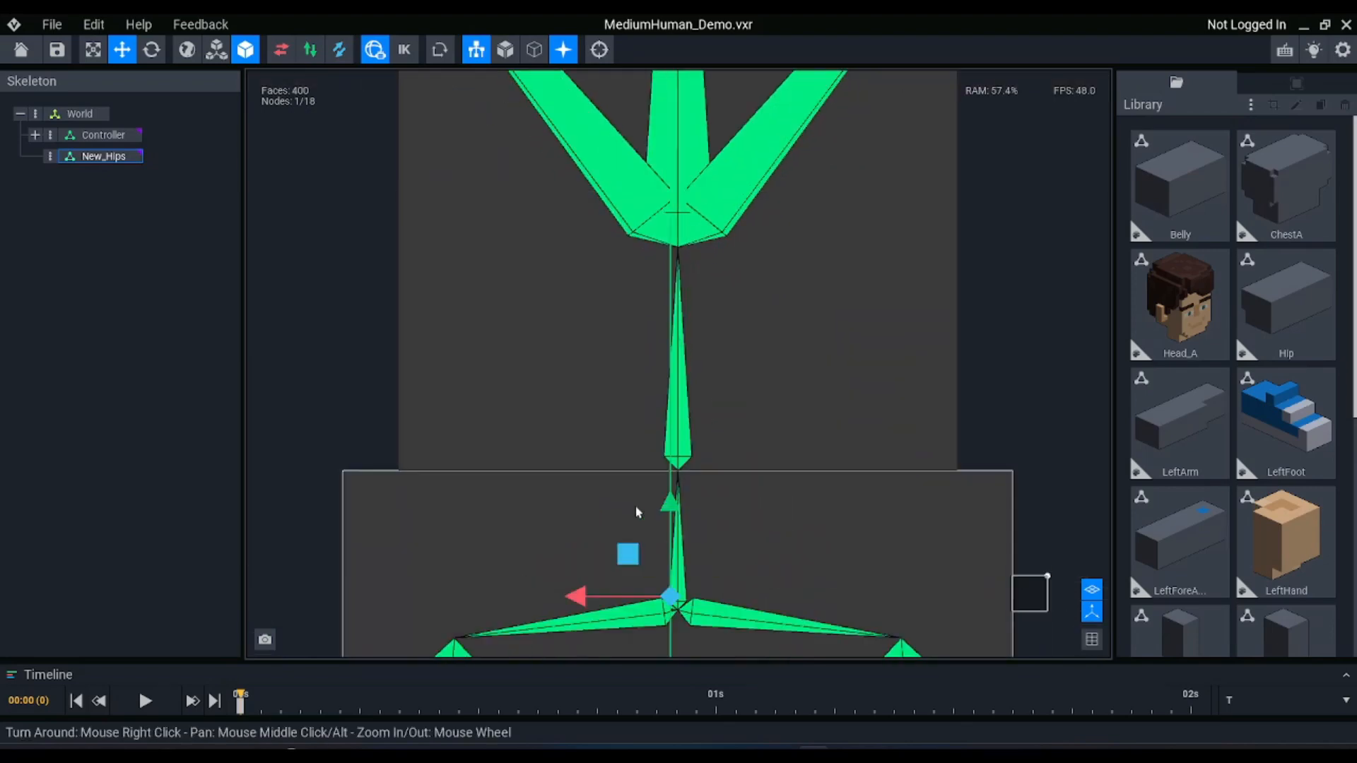
{"action": "left_click_drag", "start_coordinate": [669, 502], "coordinate": [669, 516]}
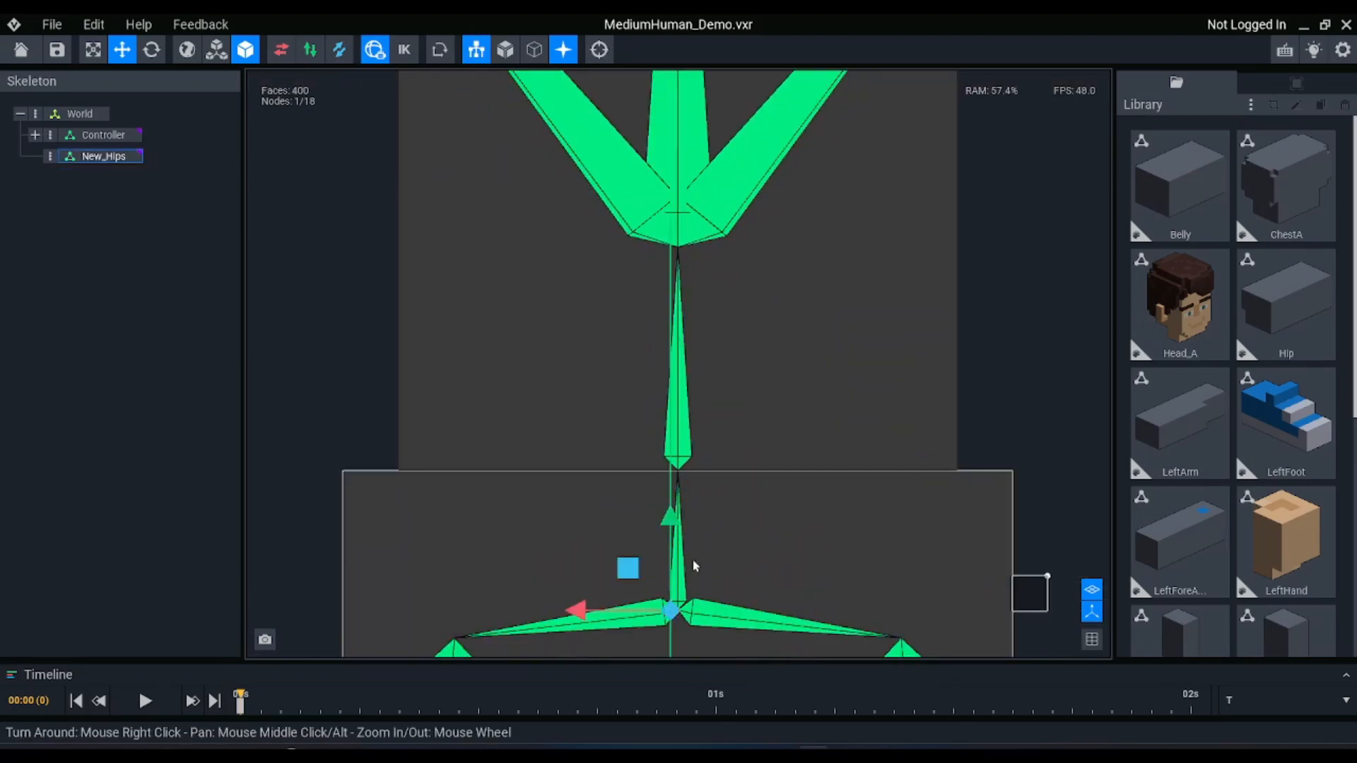
{"action": "left_click_drag", "start_coordinate": [671, 608], "coordinate": [675, 612]}
{"action": "scroll", "coordinate": [693, 514], "scroll_direction": "down", "scroll_amount": 5}
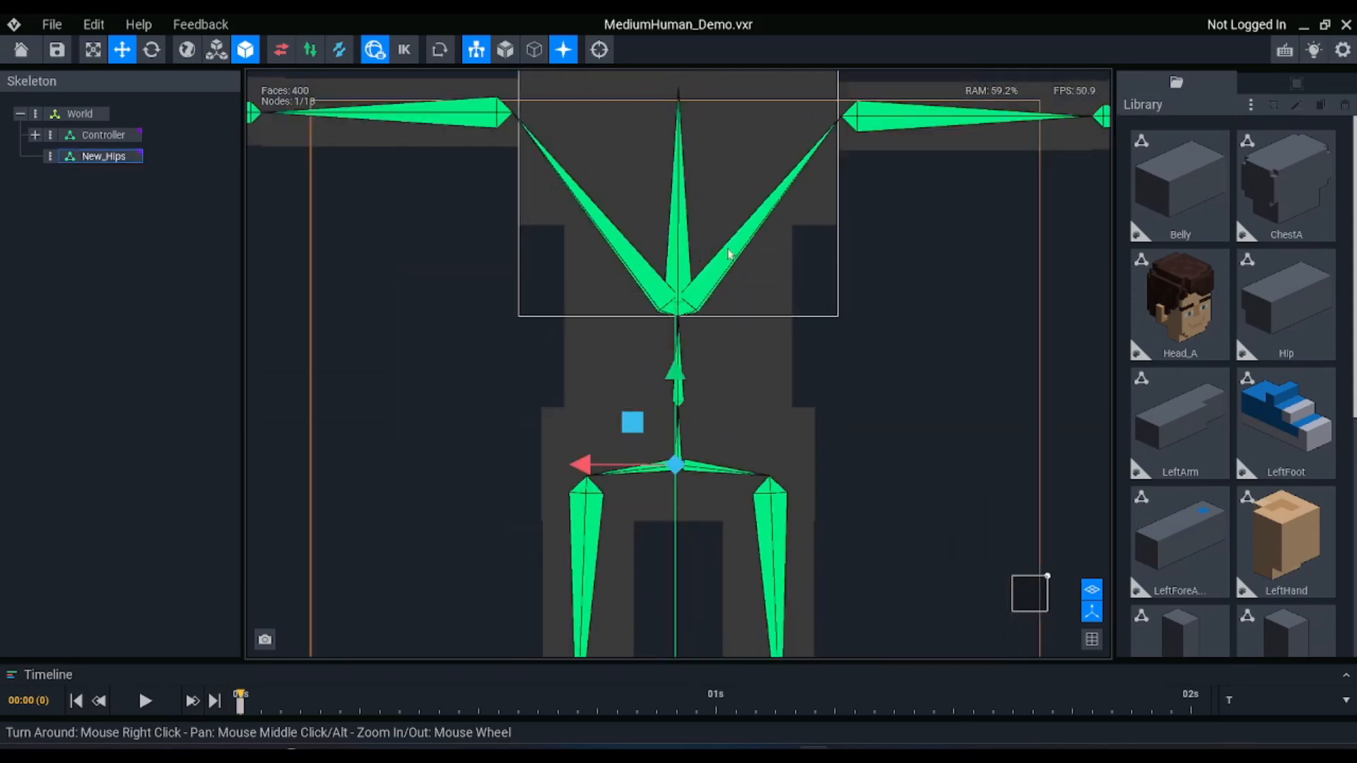
{"action": "scroll", "coordinate": [729, 254], "scroll_direction": "up", "scroll_amount": 3}
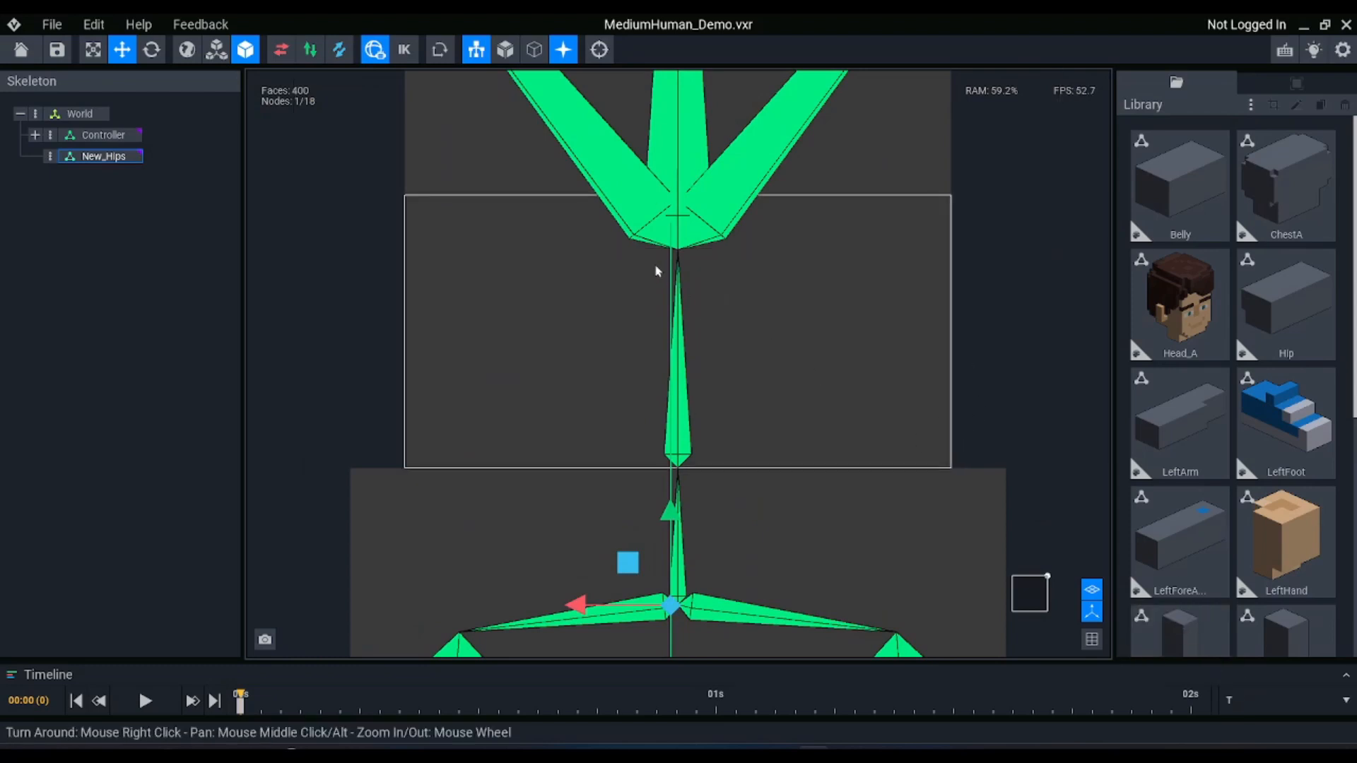
{"action": "scroll", "coordinate": [656, 270], "scroll_direction": "down", "scroll_amount": 5}
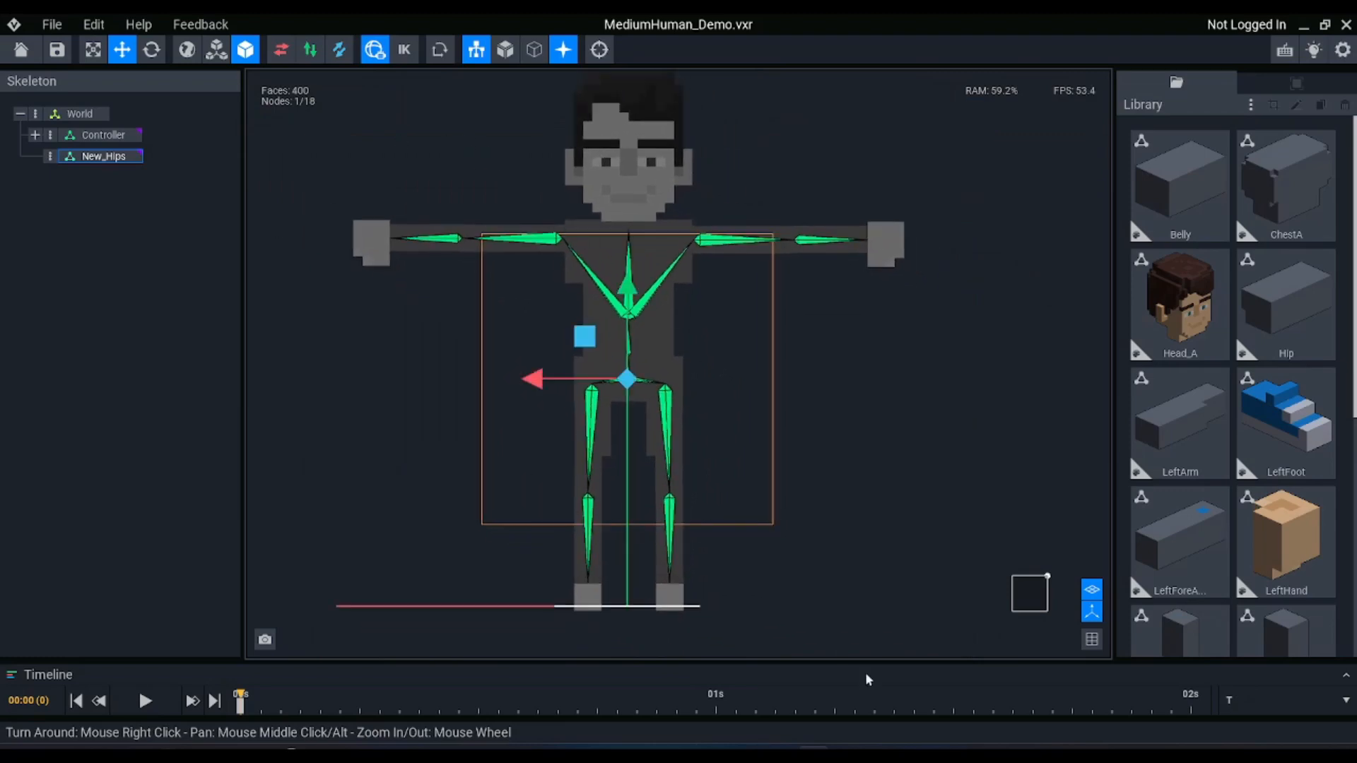
{"action": "left_click", "coordinate": [1092, 639]}
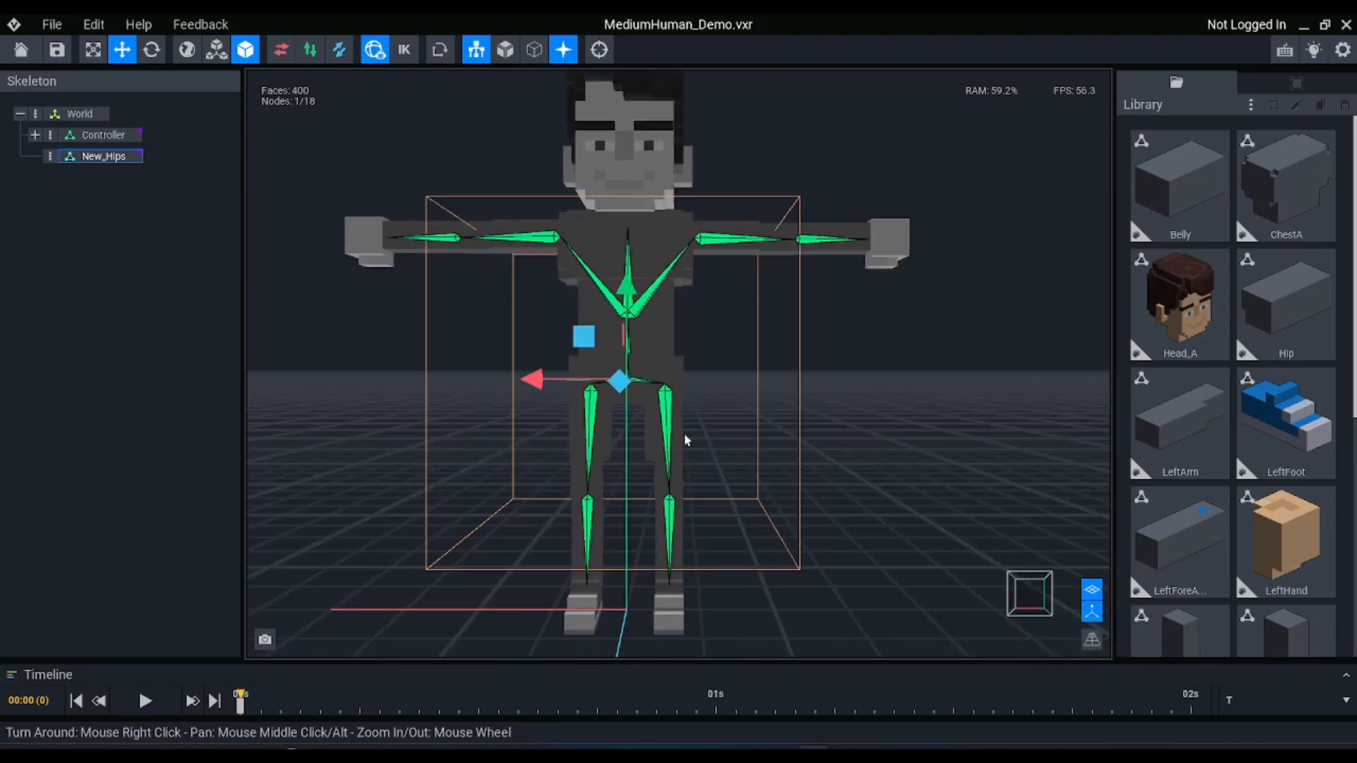
Move New_Hips forward along its Z axis to sit in front of the character, and clear the selection
{"action": "right_click_drag", "start_coordinate": [684, 436], "coordinate": [674, 434]}
{"action": "scroll", "coordinate": [676, 436], "scroll_direction": "down", "scroll_amount": 2}
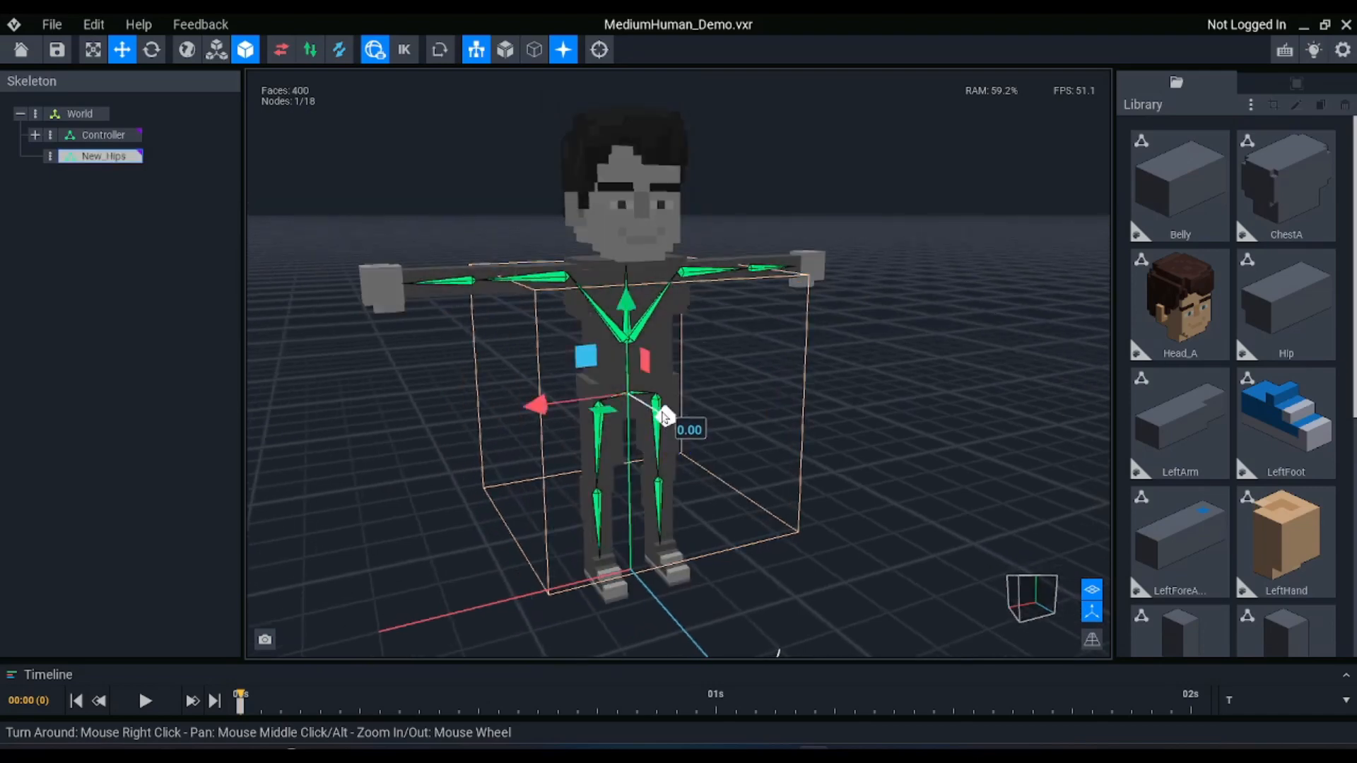
{"action": "left_click_drag", "start_coordinate": [665, 416], "coordinate": [754, 468]}
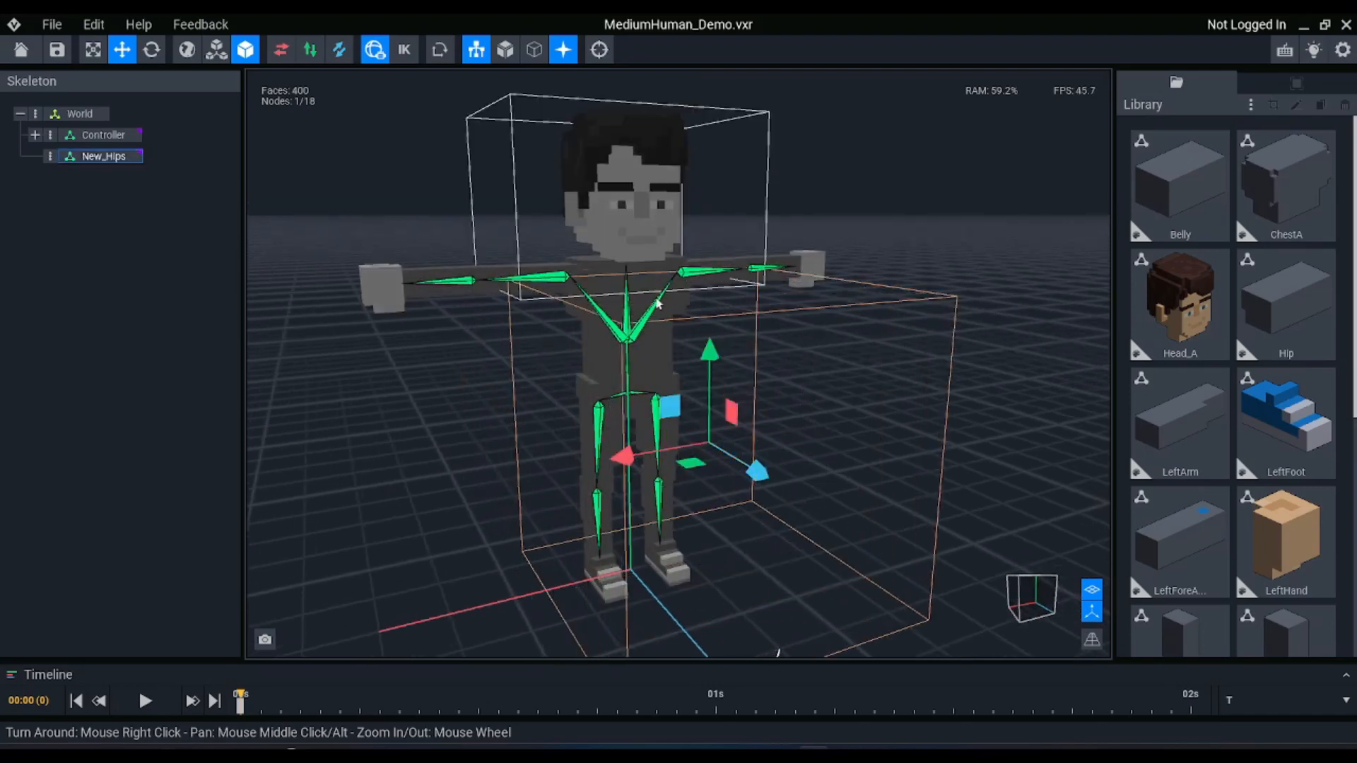
{"action": "right_click_drag", "start_coordinate": [658, 304], "coordinate": [802, 319]}
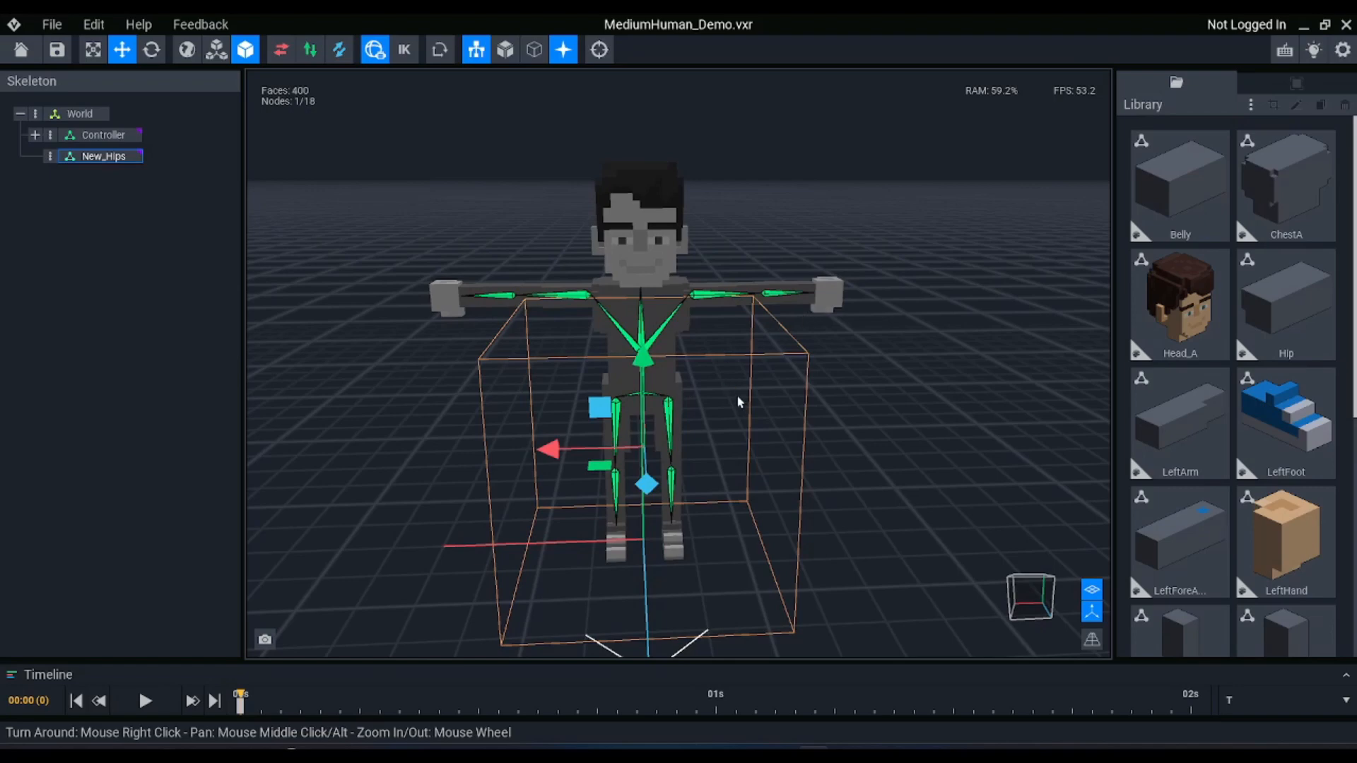
{"action": "right_click_drag", "start_coordinate": [682, 472], "coordinate": [690, 473]}
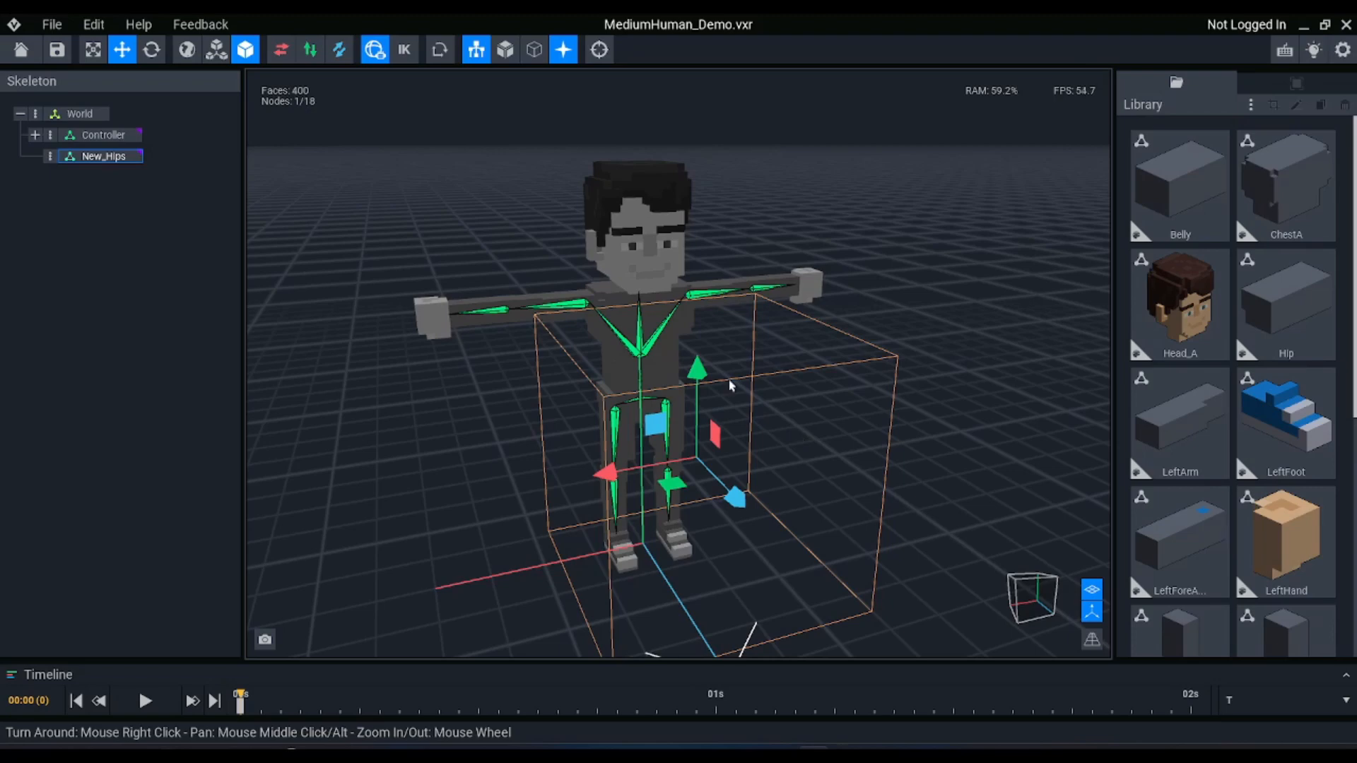
{"action": "left_click", "coordinate": [909, 469]}
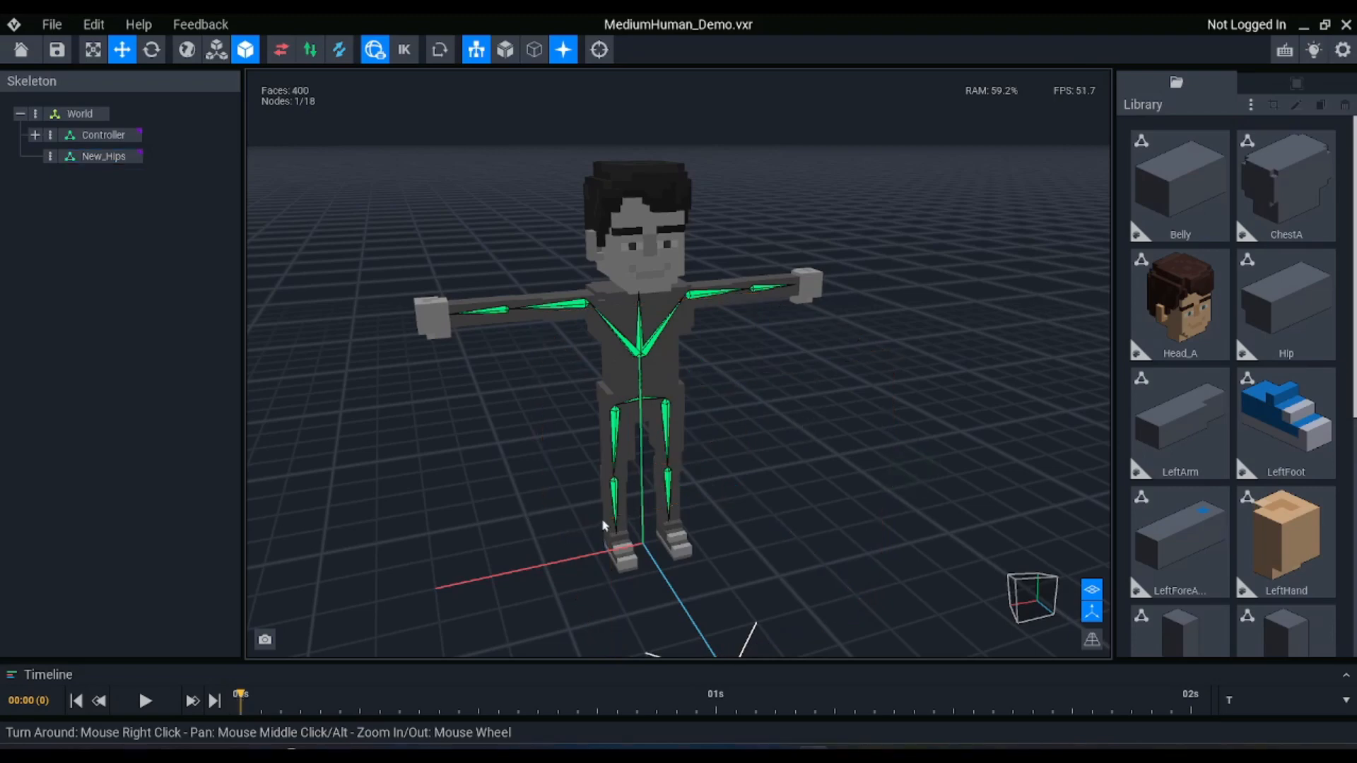
Add a child node named RightLeg_Facing under New_Hips
{"action": "scroll", "coordinate": [604, 526], "scroll_direction": "up", "scroll_amount": 2}
{"action": "left_click", "coordinate": [100, 158]}
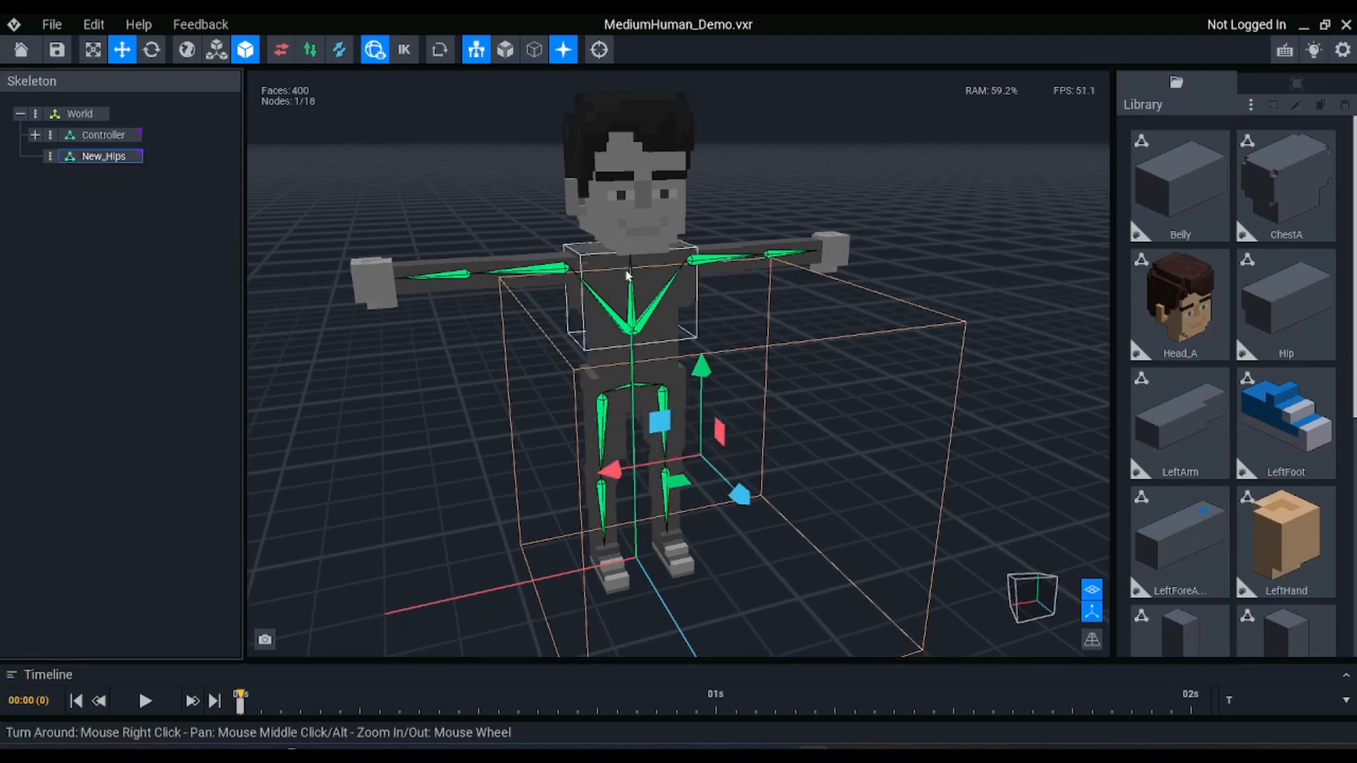
{"action": "left_click", "coordinate": [50, 156]}
{"action": "left_click", "coordinate": [102, 170]}
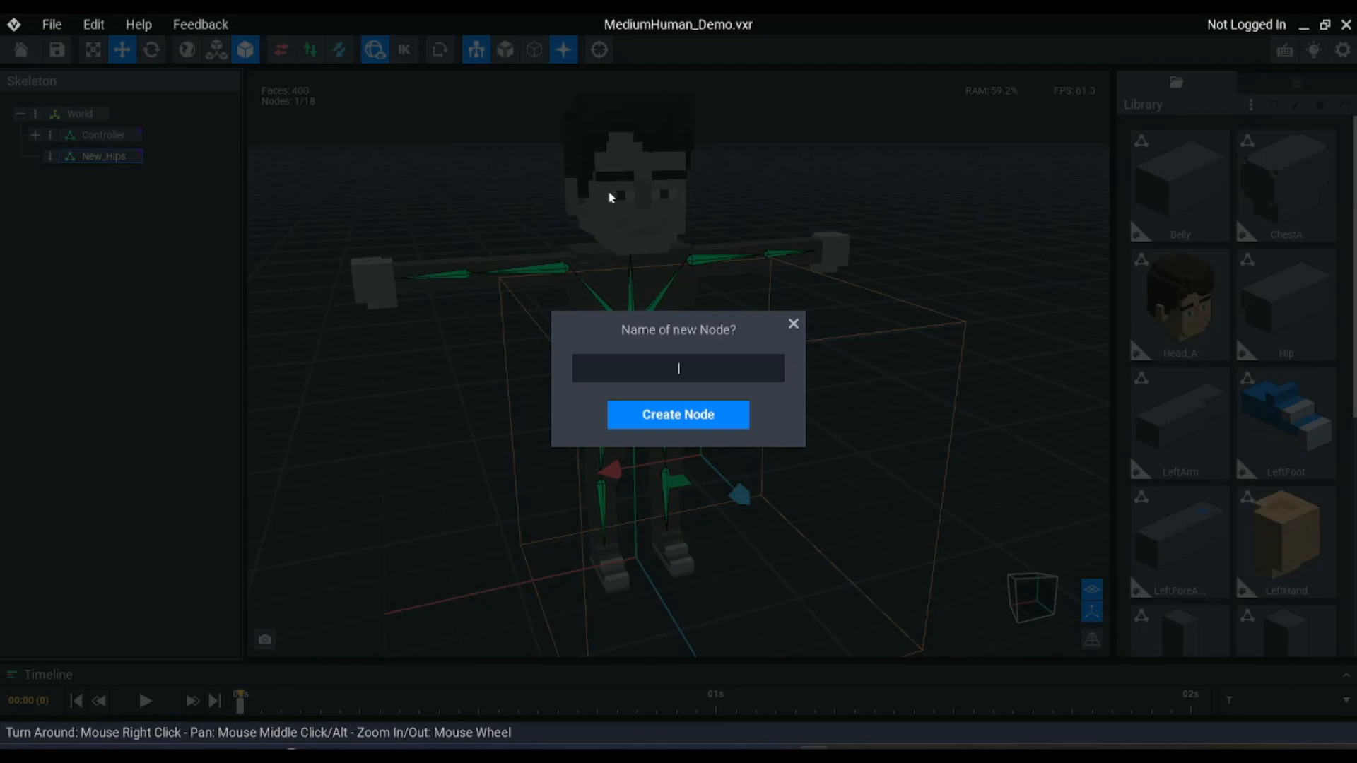
{"action": "type", "text": "RightLeg_Facing"}
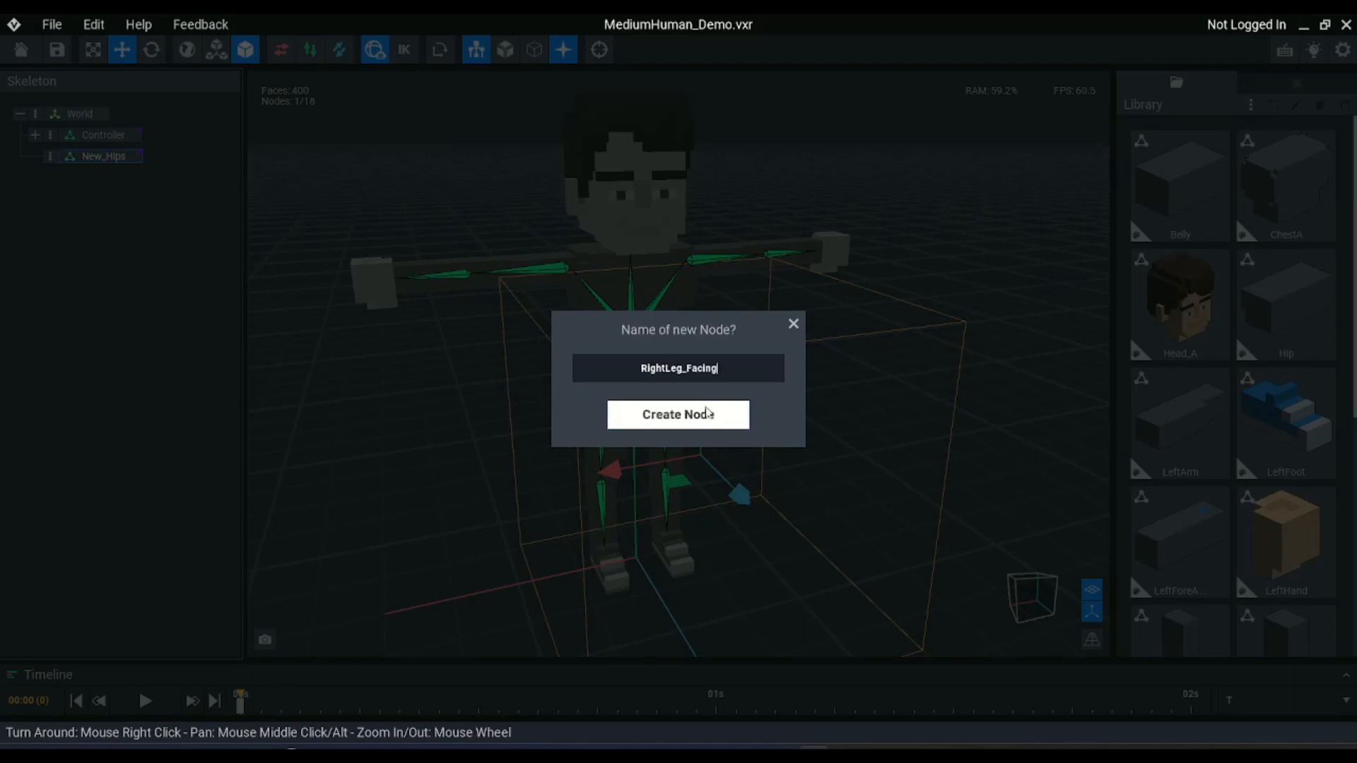
{"action": "left_click", "coordinate": [693, 423]}
Rotate the RightLeg_Facing node to face downward by setting its Z rotation to exactly 270 degrees
{"action": "scroll", "coordinate": [714, 439], "scroll_direction": "up", "scroll_amount": 4}
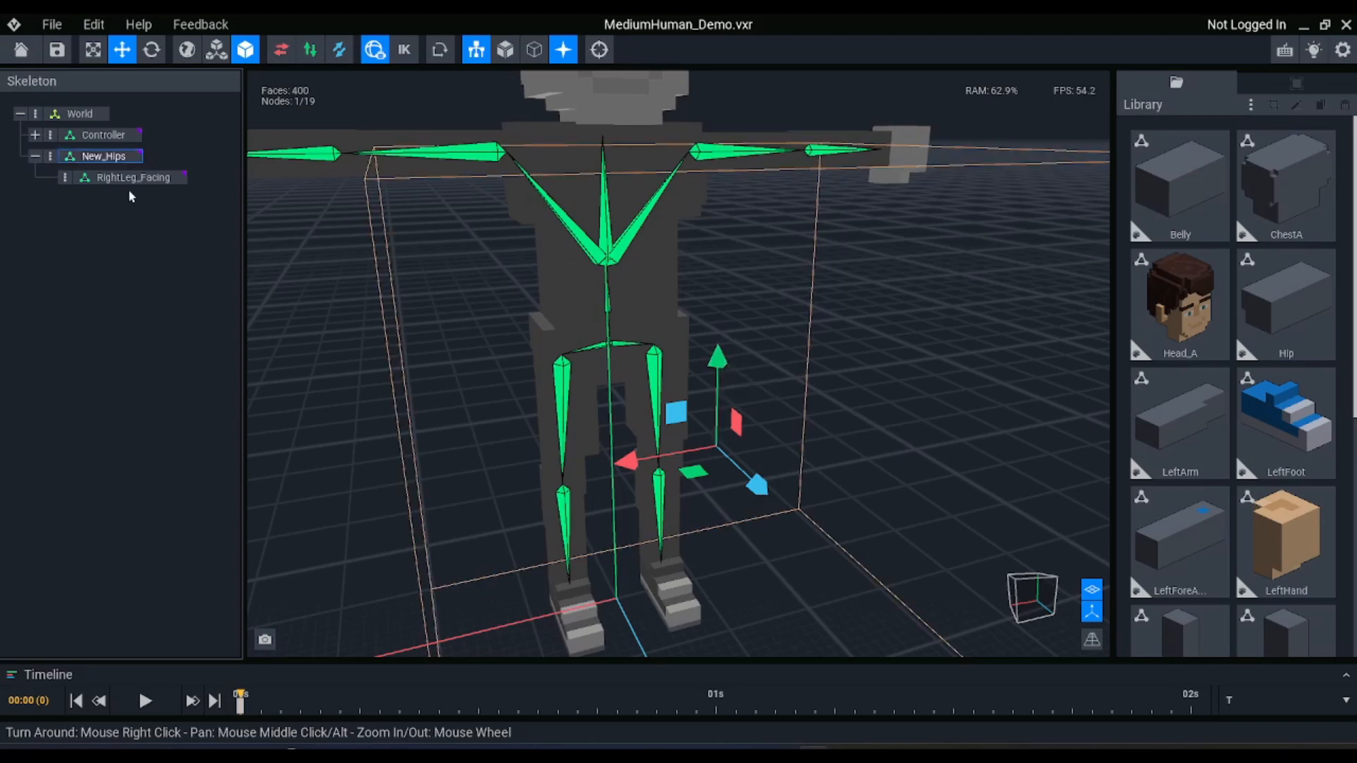
{"action": "left_click", "coordinate": [106, 157]}
{"action": "left_click", "coordinate": [127, 177]}
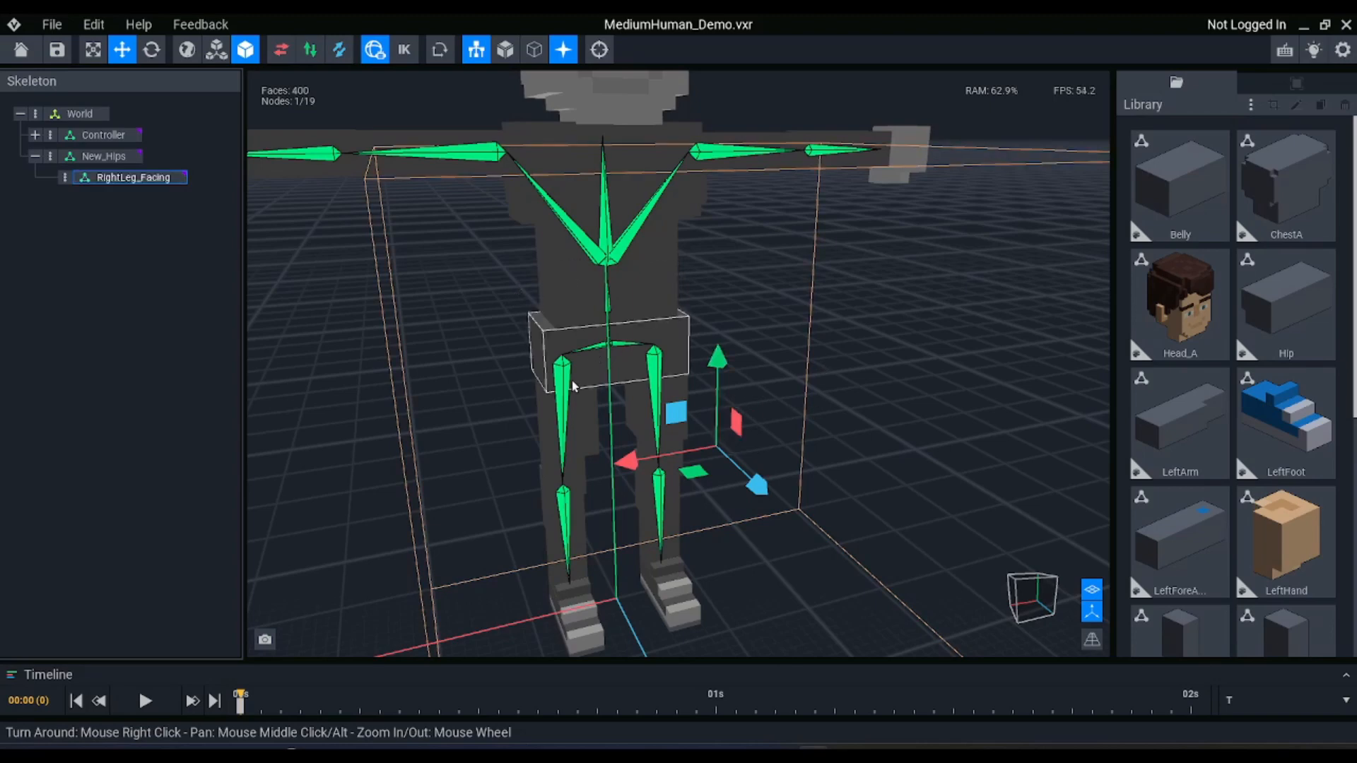
{"action": "right_click_drag", "start_coordinate": [572, 386], "coordinate": [650, 314]}
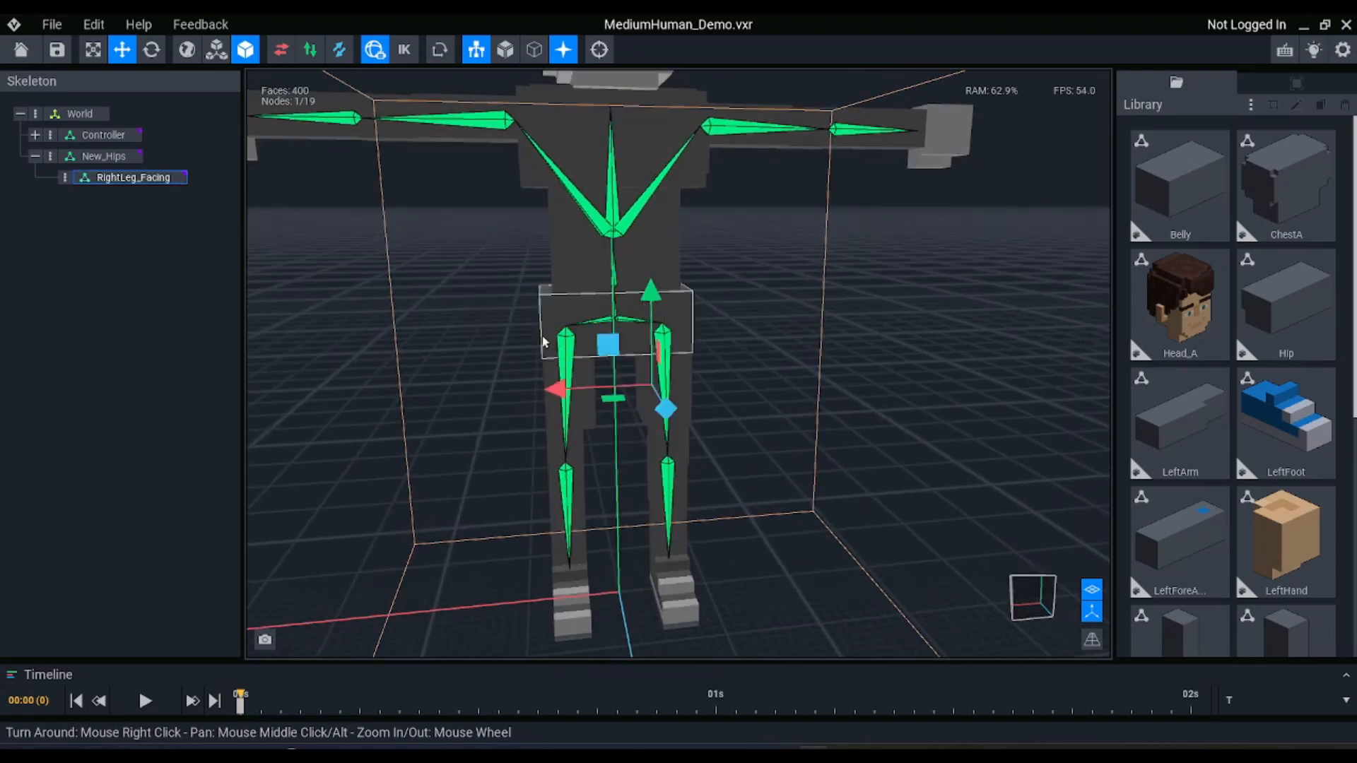
{"action": "key", "text": "e"}
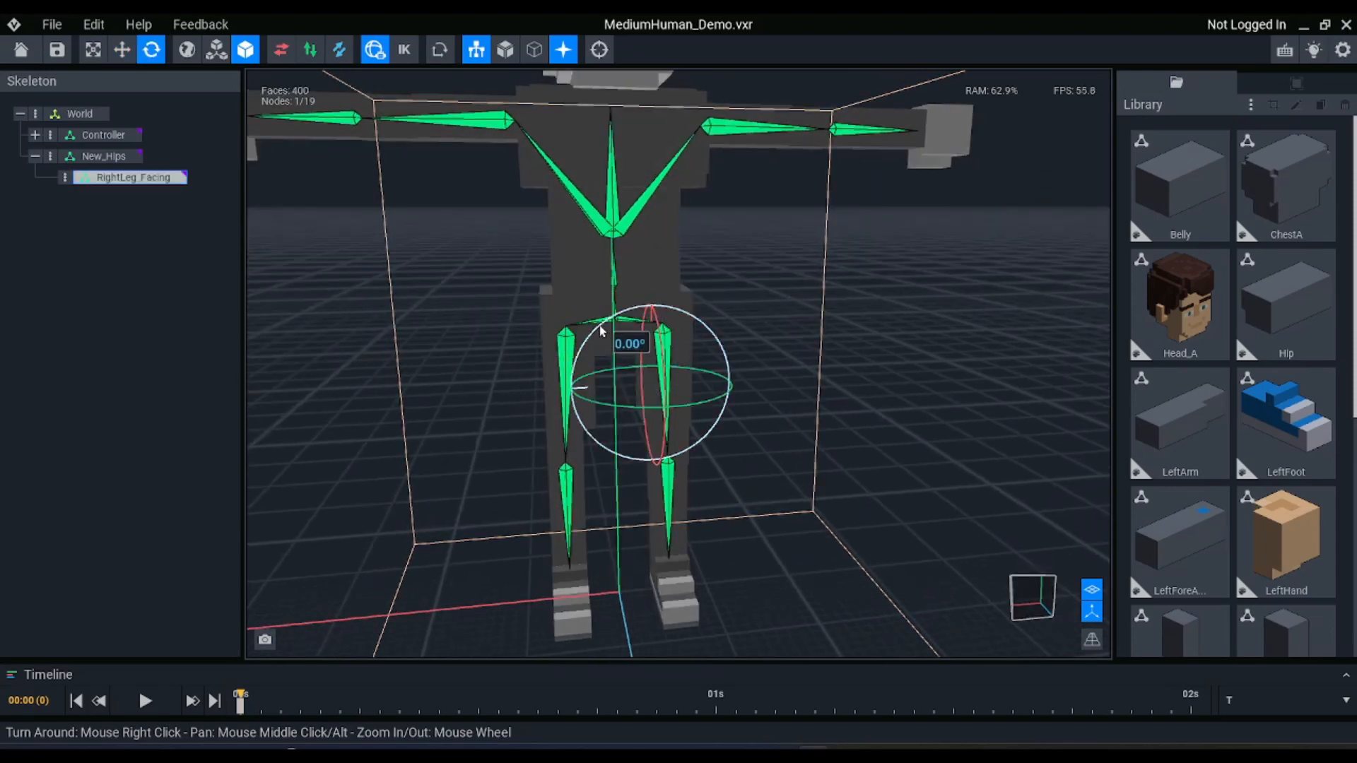
{"action": "left_click_drag", "start_coordinate": [599, 326], "coordinate": [598, 428]}
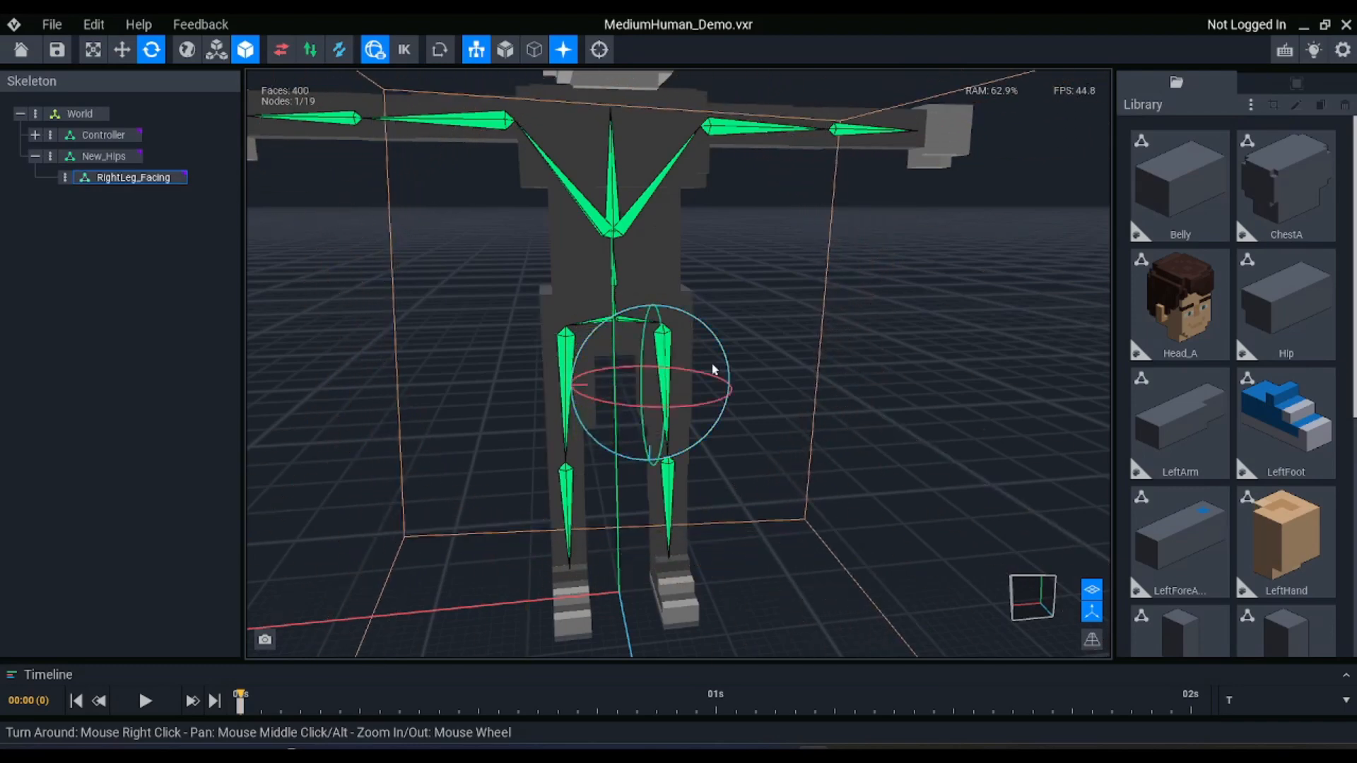
{"action": "left_click", "coordinate": [1296, 83]}
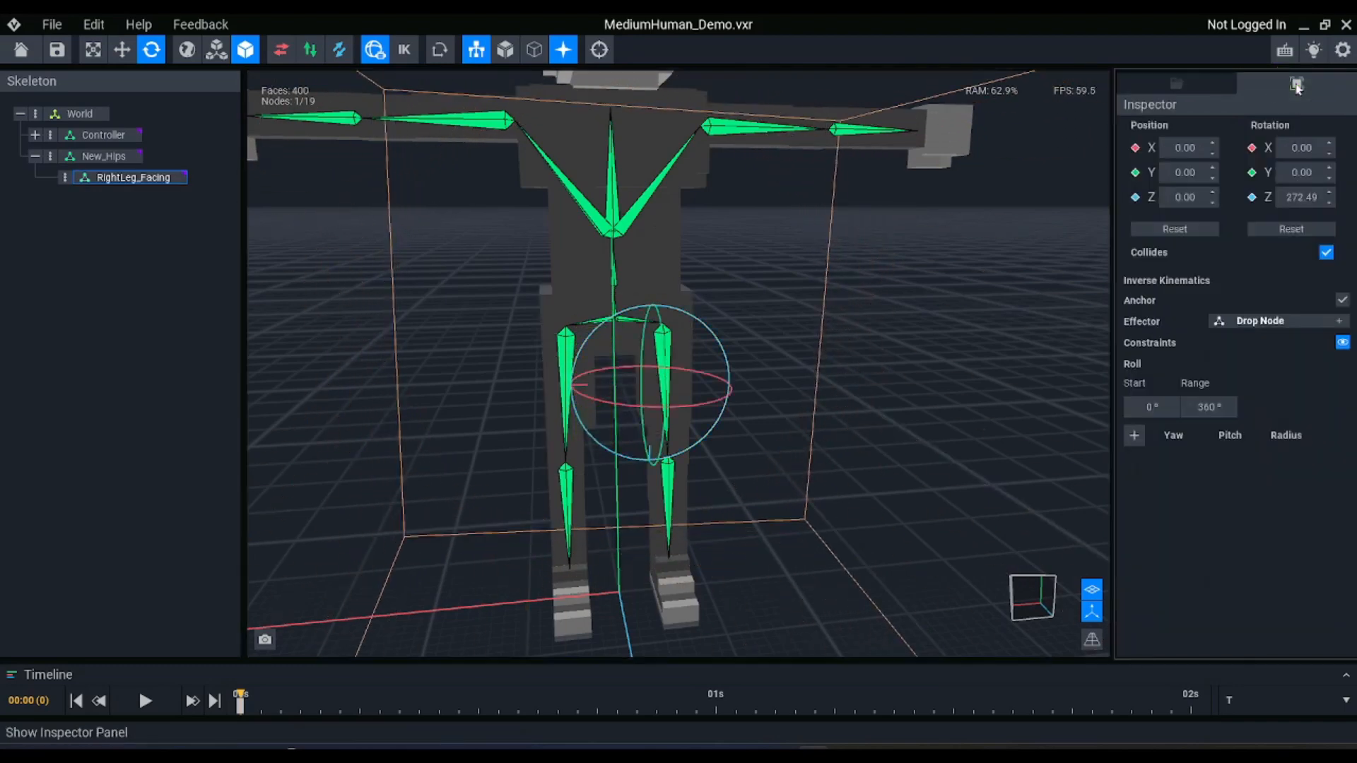
{"action": "left_click", "coordinate": [1299, 198]}
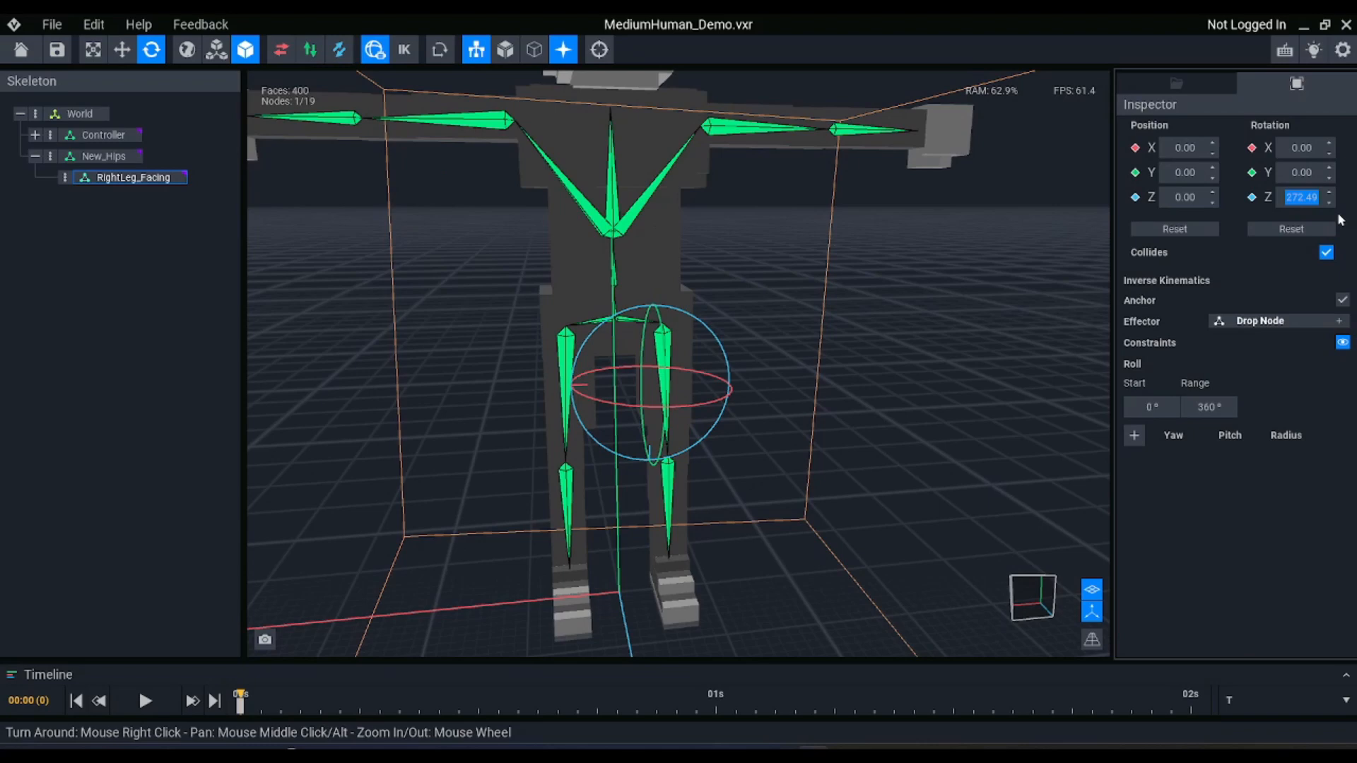
{"action": "type", "text": "270"}
{"action": "key", "text": "Return"}
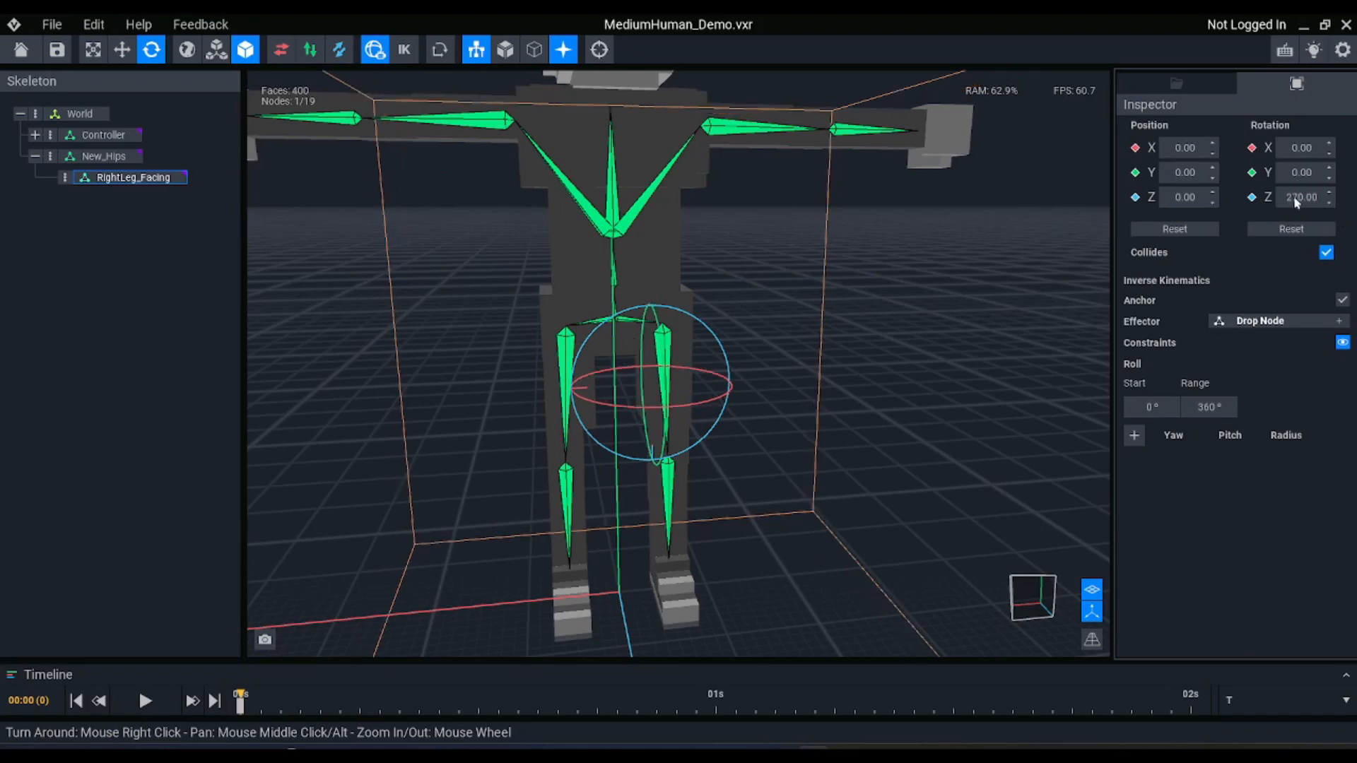
Add a child node named RightLeg_IK under RightLeg_Facing, with the Move tool active and the character viewed from the front
{"action": "key", "text": "w"}
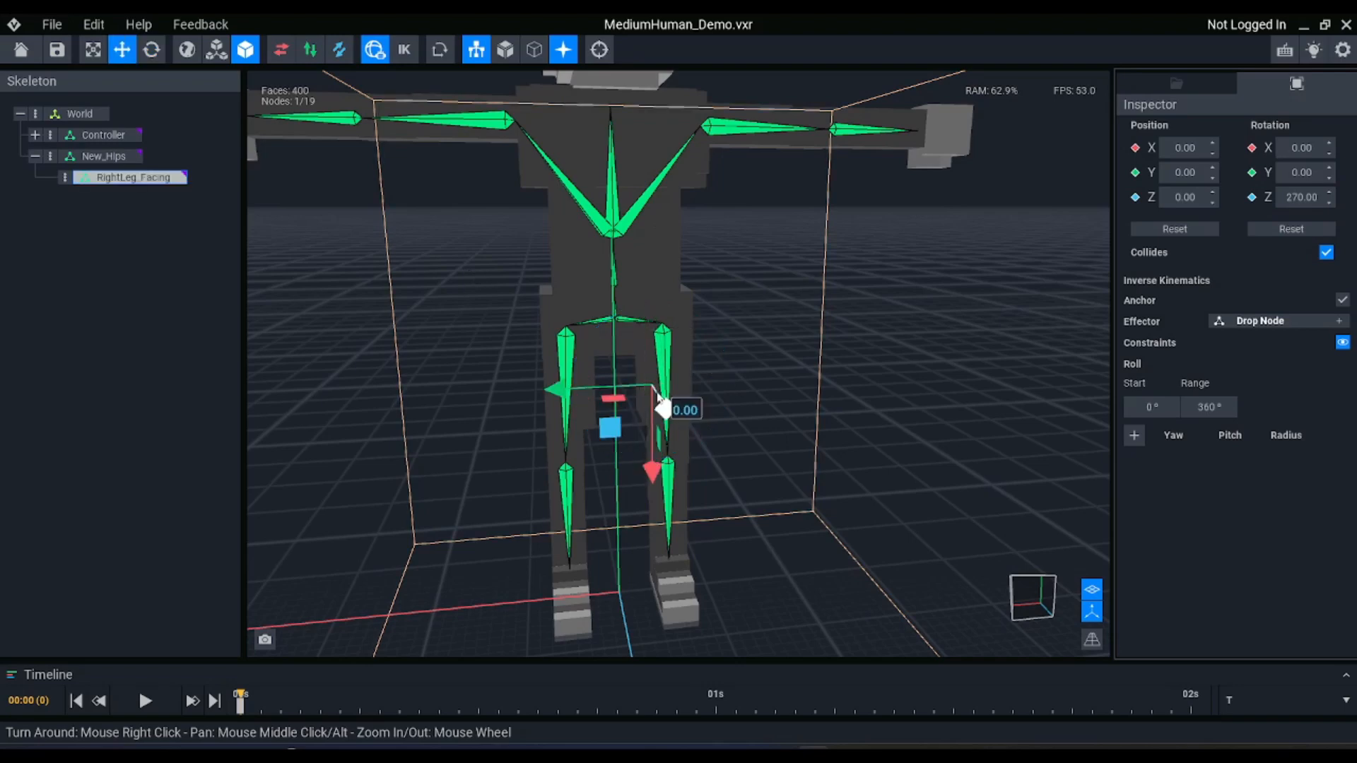
{"action": "right_click_drag", "start_coordinate": [658, 396], "coordinate": [835, 450]}
{"action": "scroll", "coordinate": [660, 394], "scroll_direction": "up", "scroll_amount": 2}
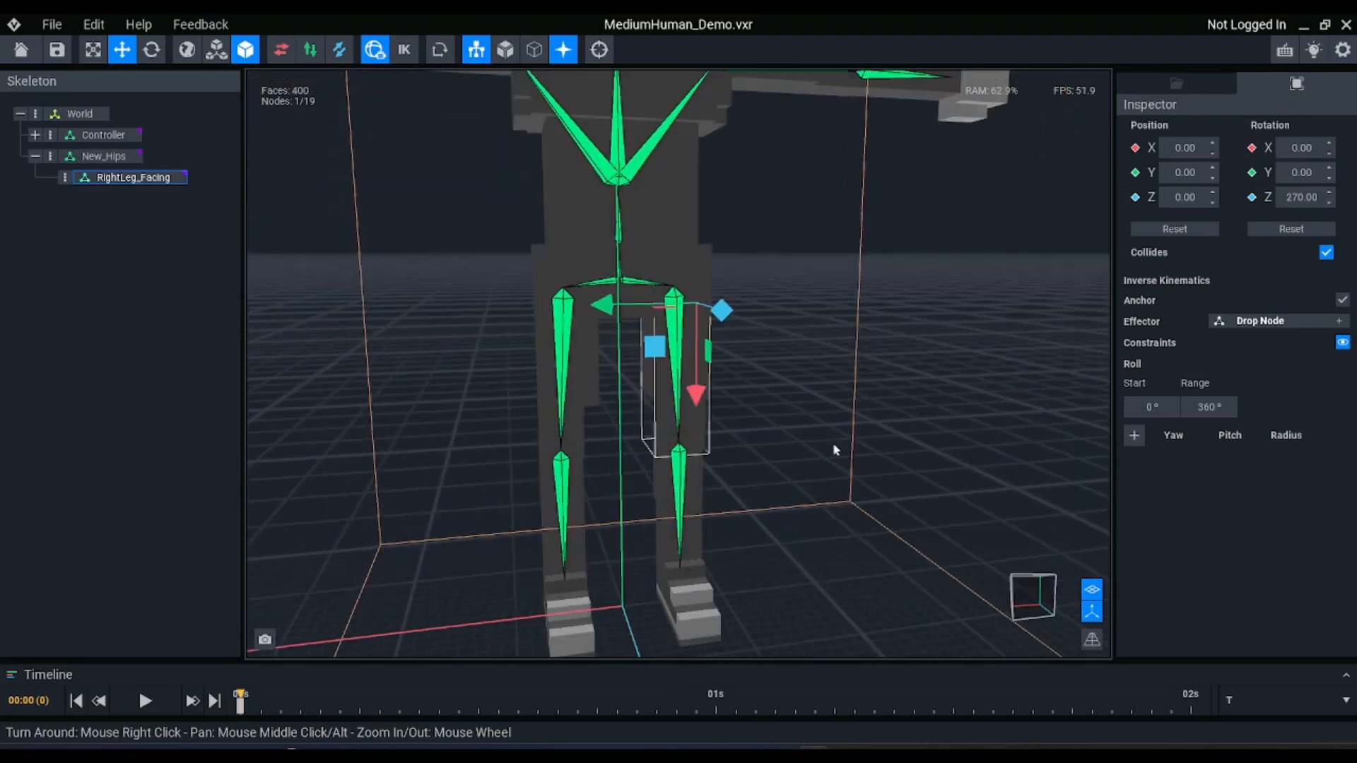
{"action": "left_click", "coordinate": [1032, 597]}
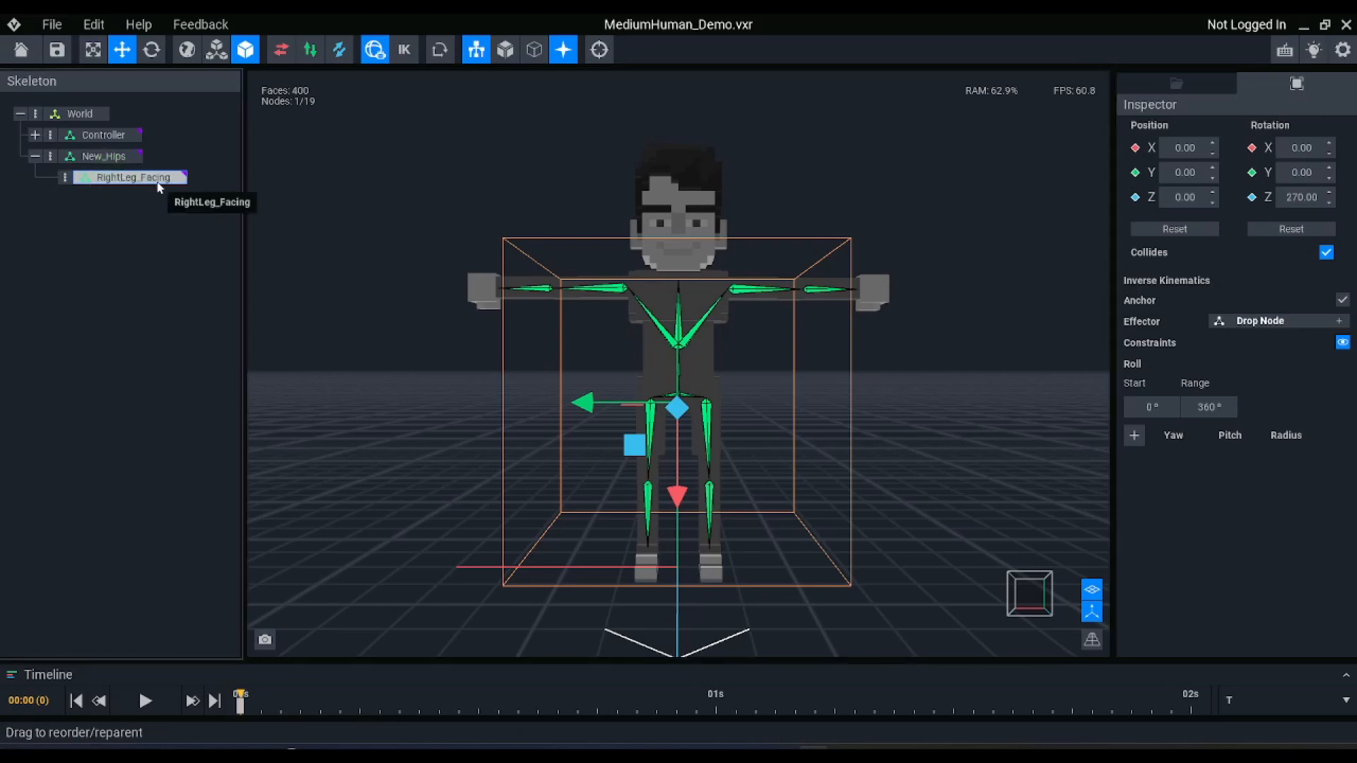
{"action": "key", "text": "ctrl+n"}
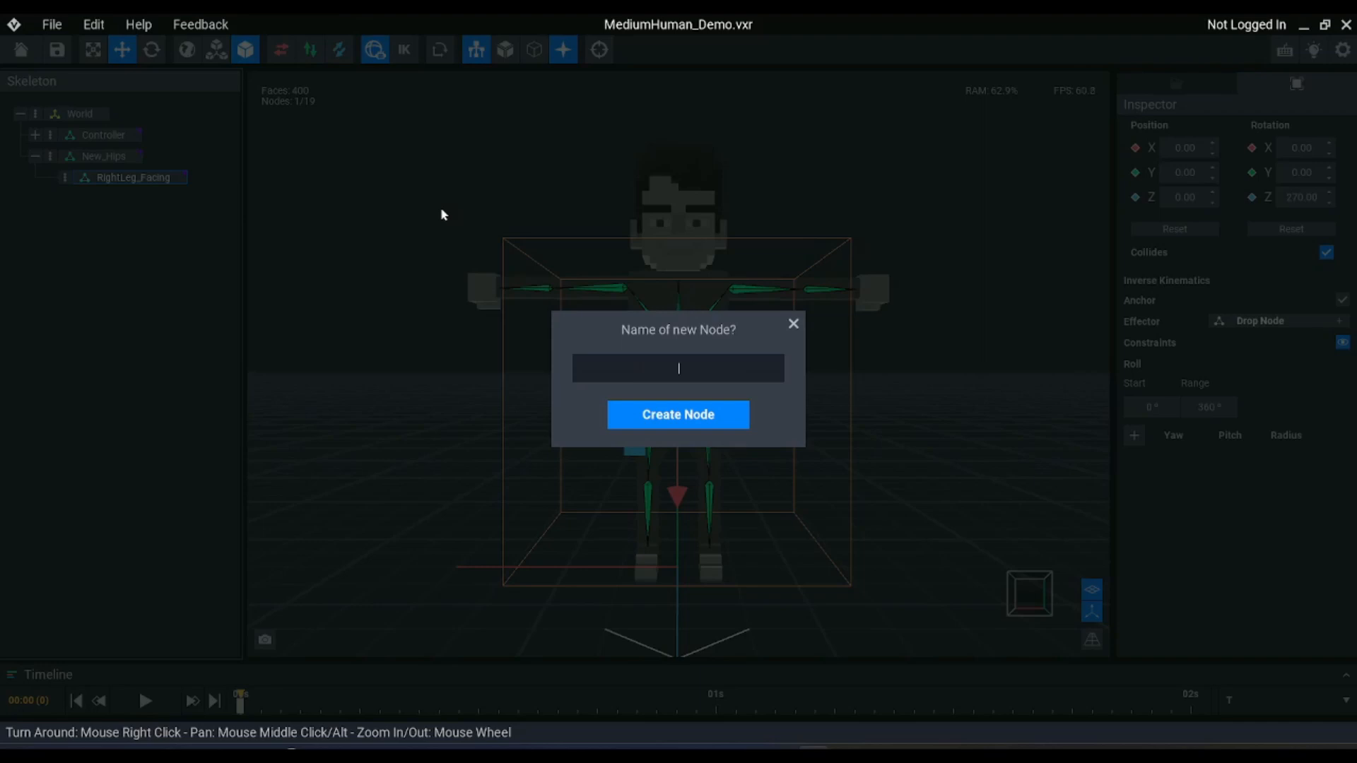
{"action": "type", "text": "RightLeg_IK"}
{"action": "key", "text": "Return"}
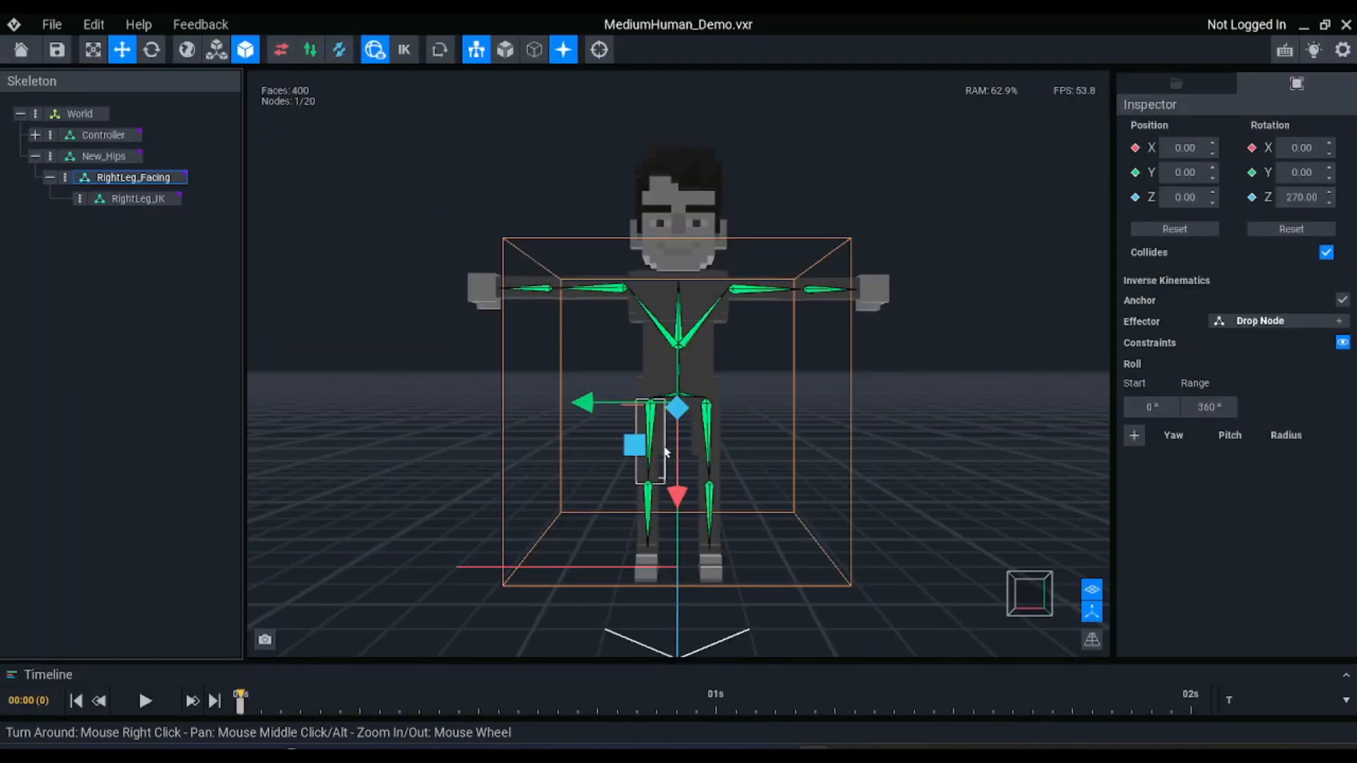
Move RightLeg_IK outward along its Y axis toward the character's right leg, to a Y position of about 3.43
{"action": "left_click", "coordinate": [126, 200]}
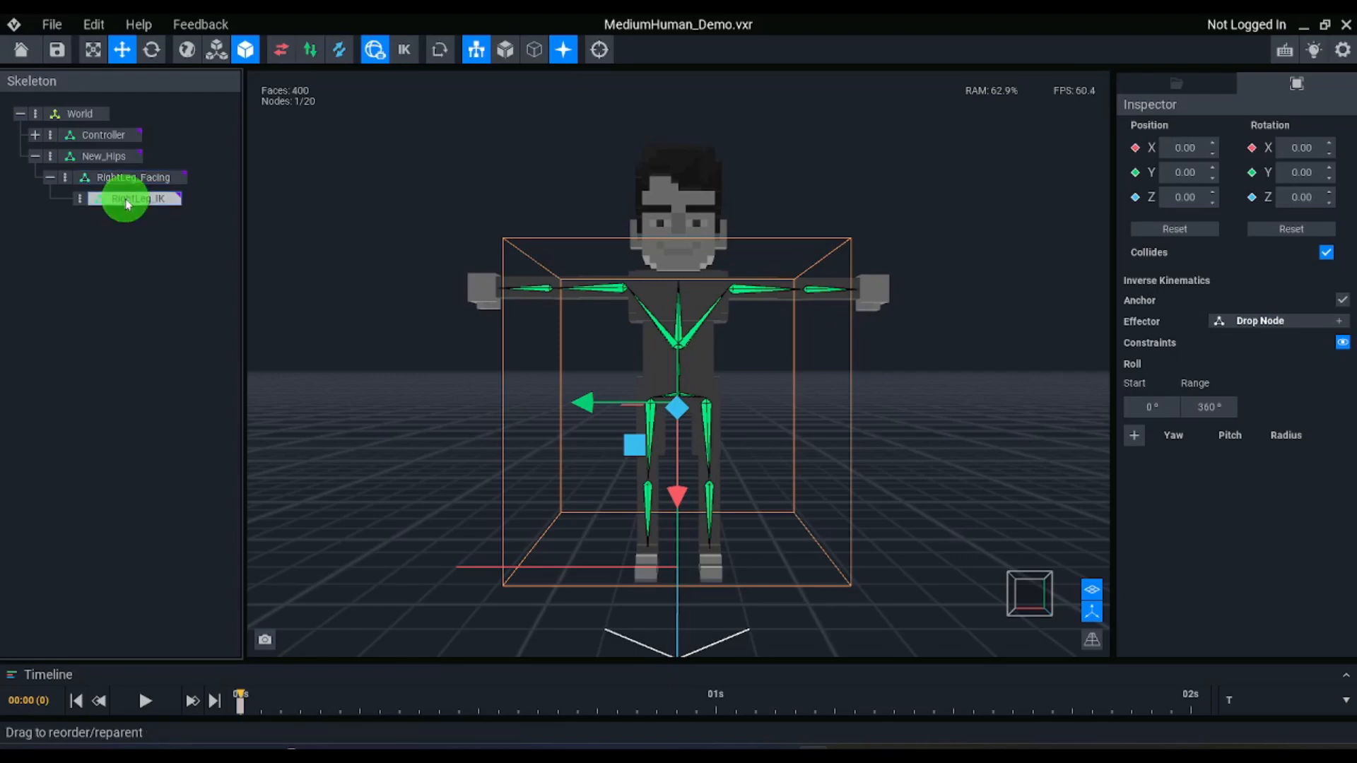
{"action": "scroll", "coordinate": [683, 452], "scroll_direction": "up", "scroll_amount": 5}
{"action": "scroll", "coordinate": [683, 456], "scroll_direction": "up", "scroll_amount": 5}
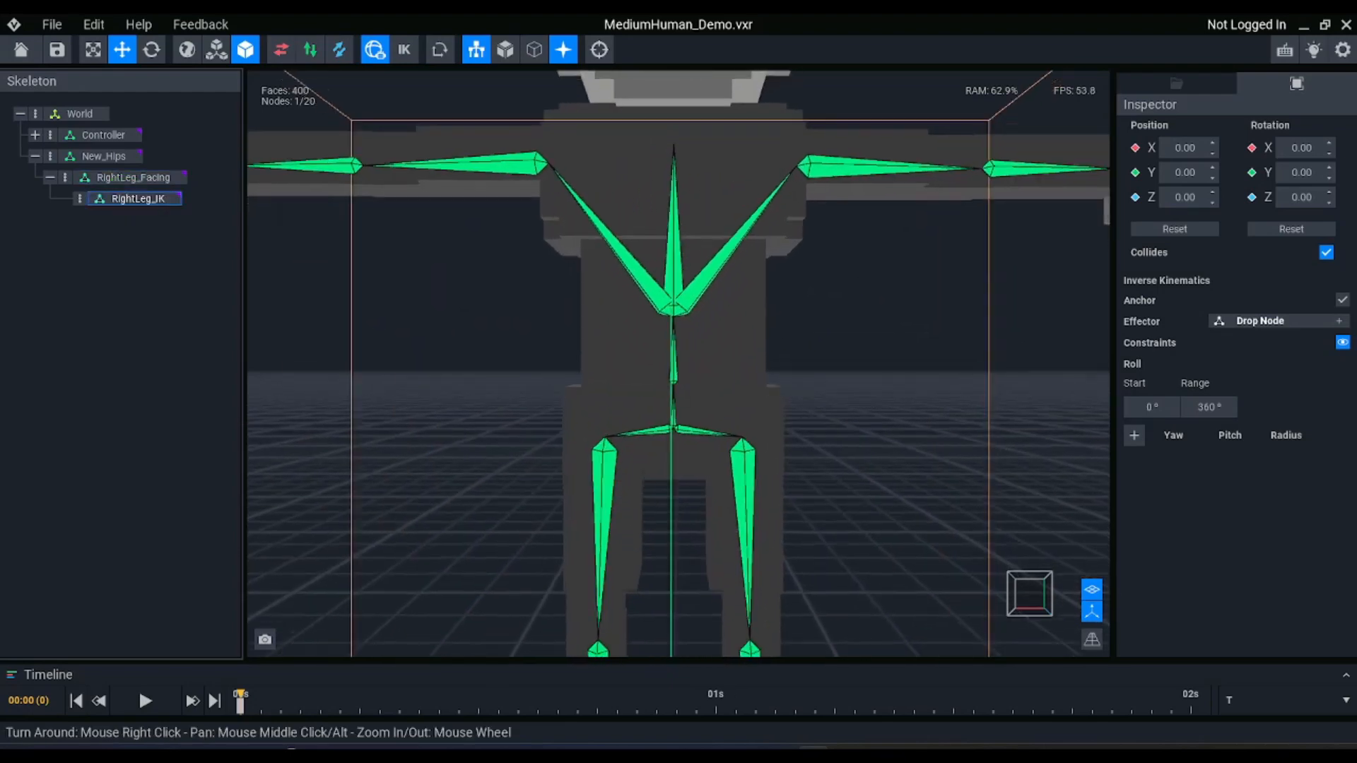
{"action": "scroll", "coordinate": [678, 364], "scroll_direction": "down", "scroll_amount": 2}
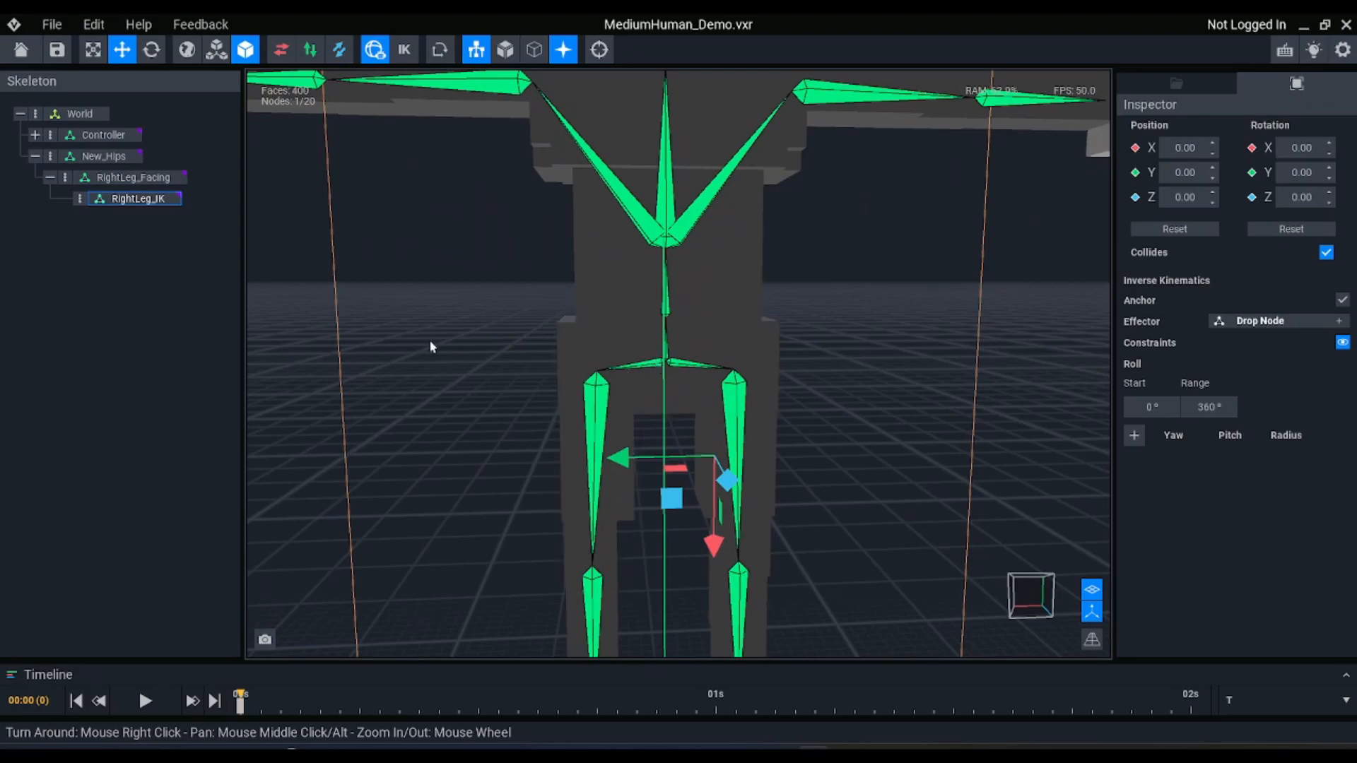
{"action": "left_click_drag", "start_coordinate": [618, 458], "coordinate": [494, 454]}
{"action": "left_click", "coordinate": [132, 177]}
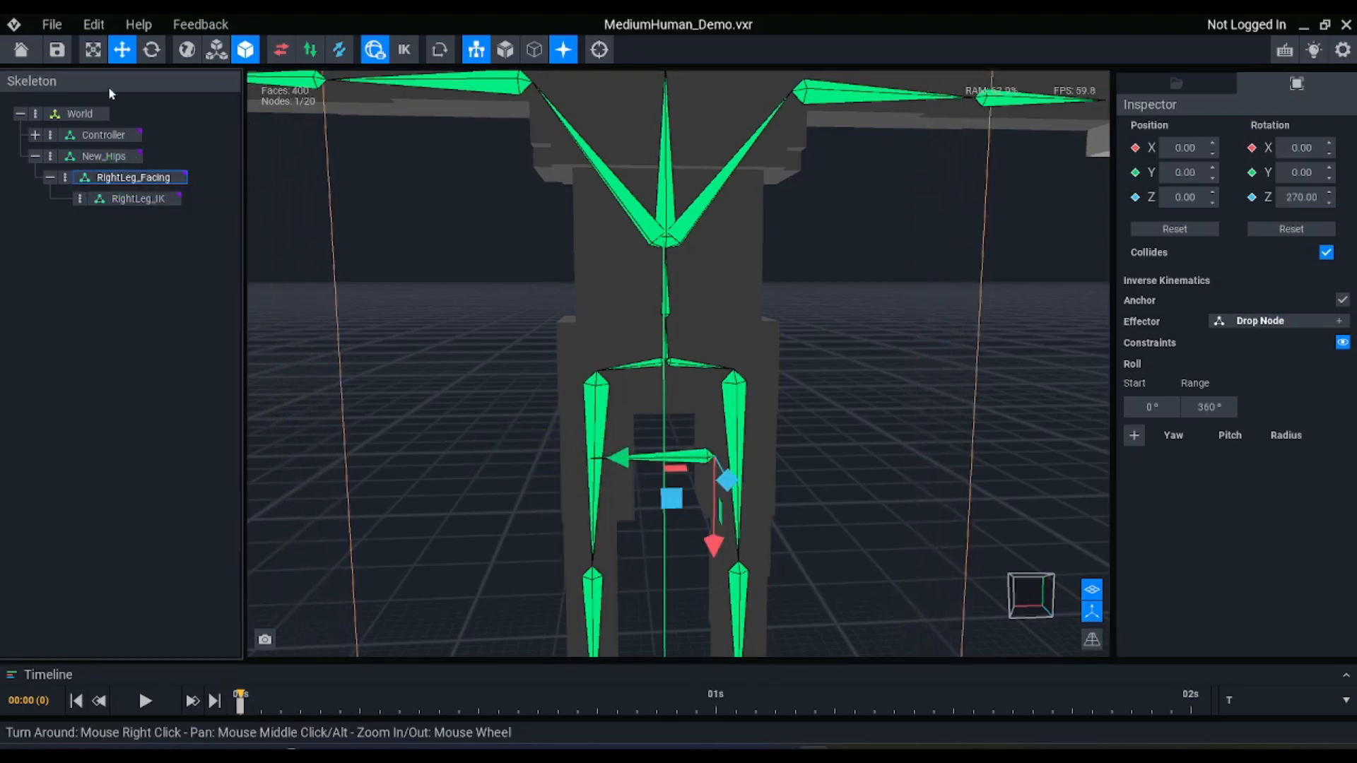
{"action": "left_click", "coordinate": [138, 198]}
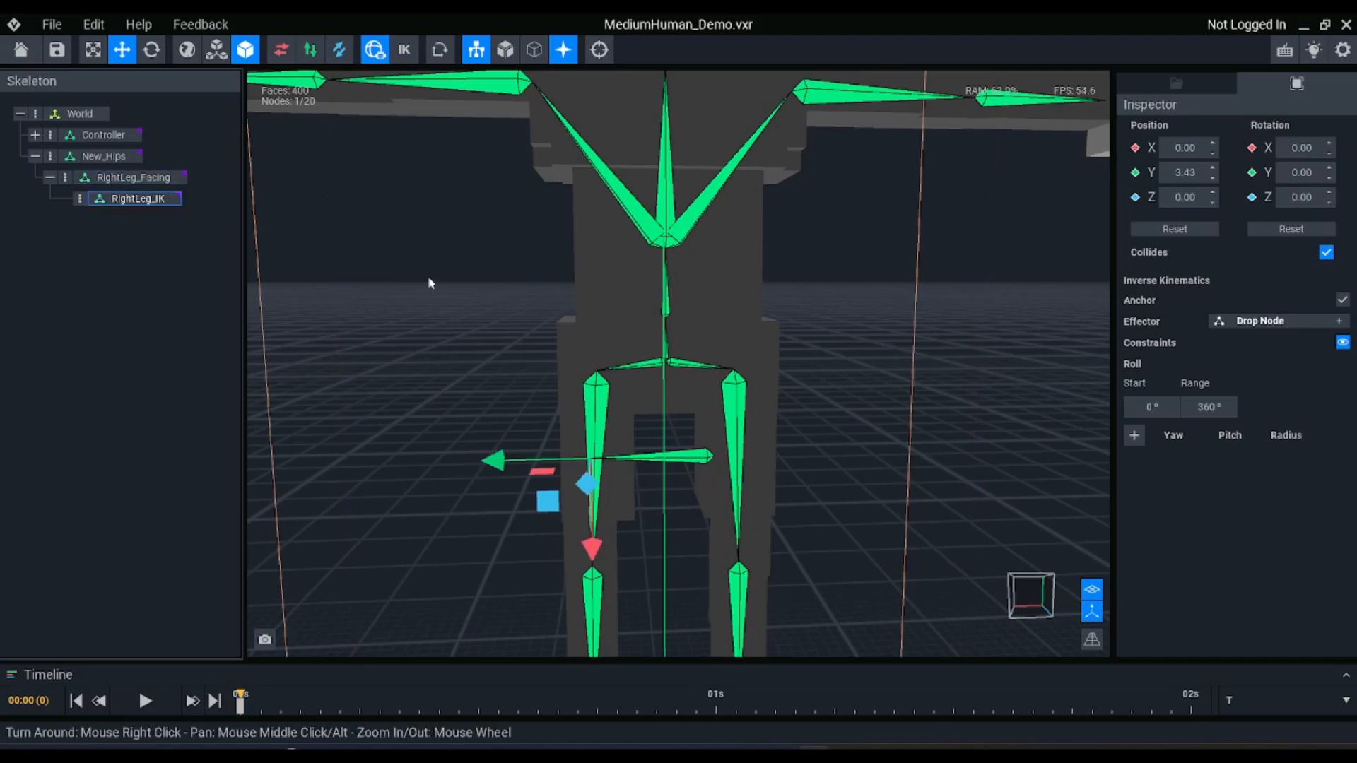
In an orthographic front view, fine-tune RightLeg_IK along Y to about 3.86 so it sits above the right thigh bone
{"action": "left_click", "coordinate": [1091, 640]}
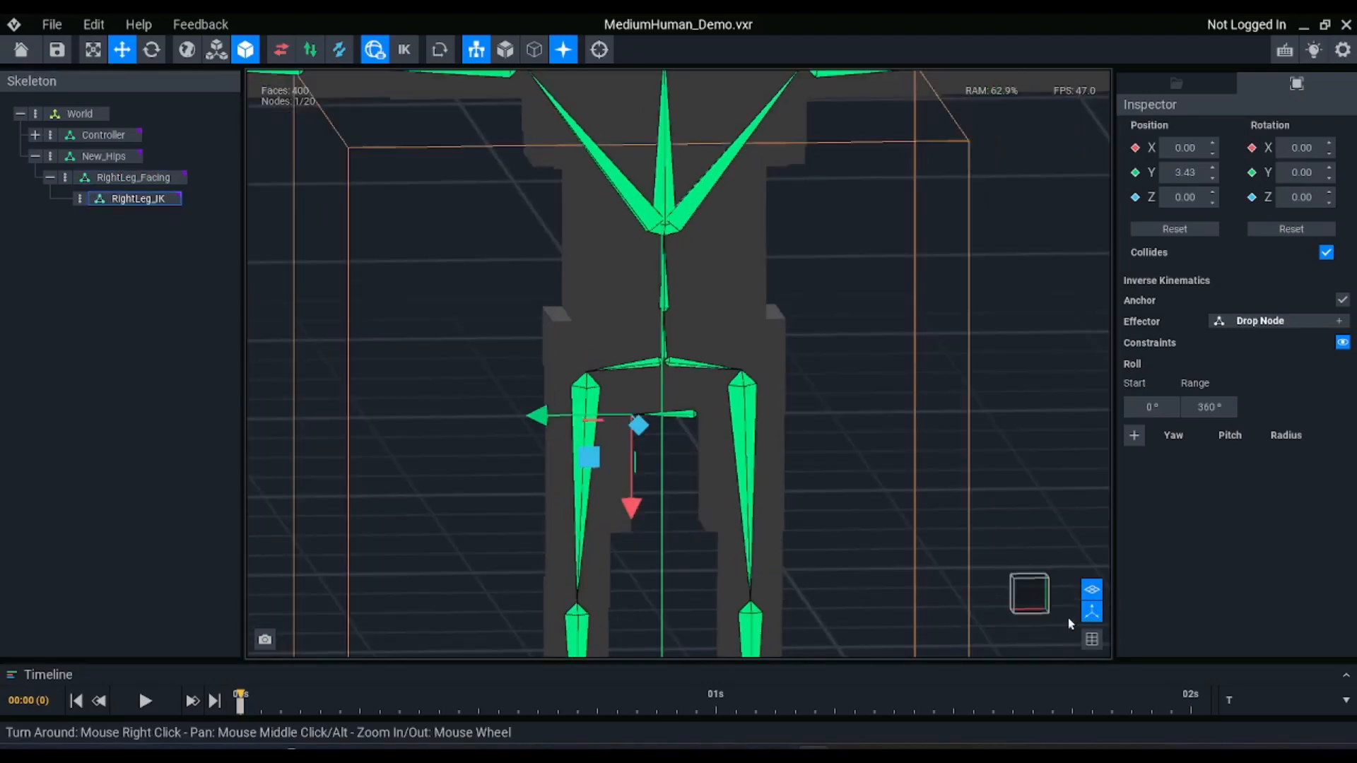
{"action": "scroll", "coordinate": [667, 393], "scroll_direction": "up", "scroll_amount": 5}
{"action": "scroll", "coordinate": [664, 399], "scroll_direction": "up", "scroll_amount": 6}
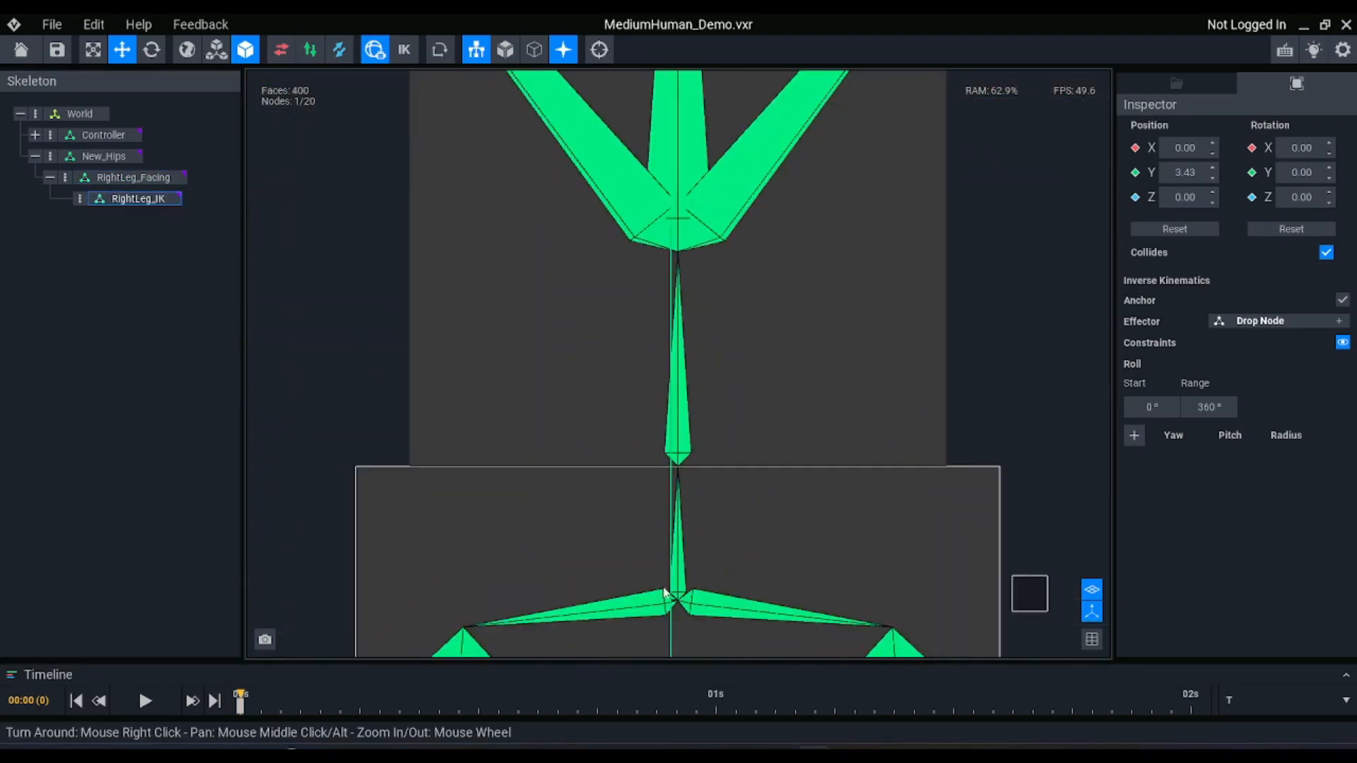
{"action": "middle_click_drag", "start_coordinate": [666, 592], "coordinate": [678, 426]}
{"action": "scroll", "coordinate": [634, 549], "scroll_direction": "up", "scroll_amount": 2}
{"action": "scroll", "coordinate": [633, 548], "scroll_direction": "down", "scroll_amount": 5}
{"action": "scroll", "coordinate": [460, 403], "scroll_direction": "up", "scroll_amount": 2}
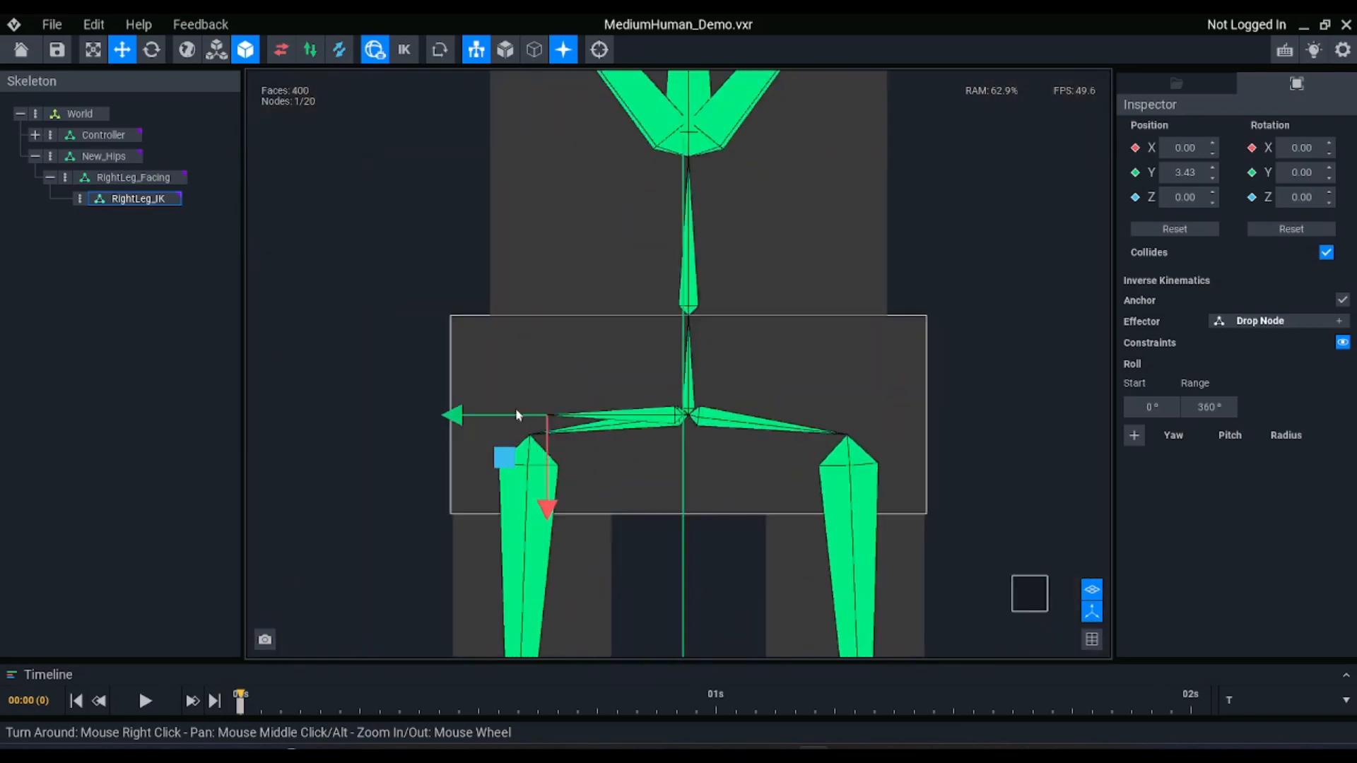
{"action": "left_click_drag", "start_coordinate": [452, 415], "coordinate": [438, 409]}
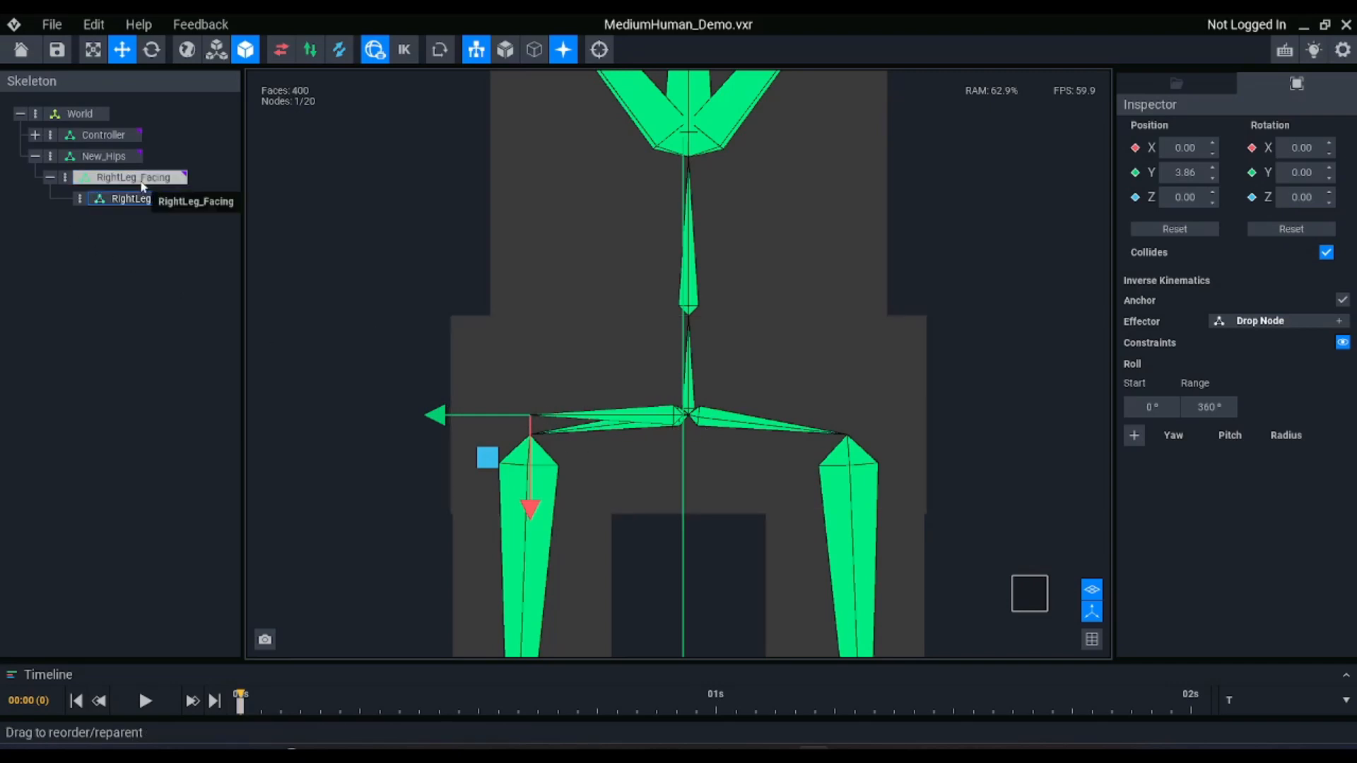
Try moving RightLeg_IK freely in the X and Y plane away from the hip line, and undo the move
{"action": "left_click", "coordinate": [137, 204]}
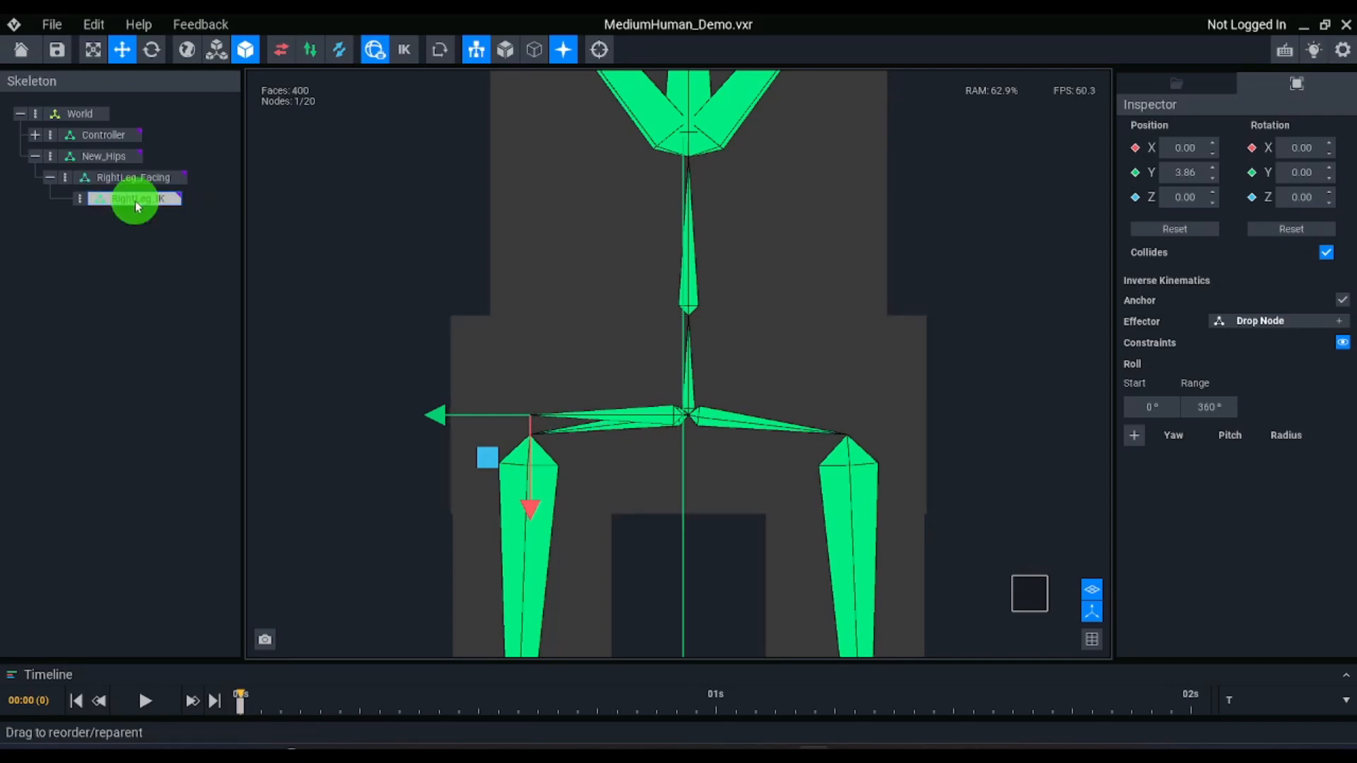
{"action": "left_click_drag", "start_coordinate": [481, 458], "coordinate": [445, 369]}
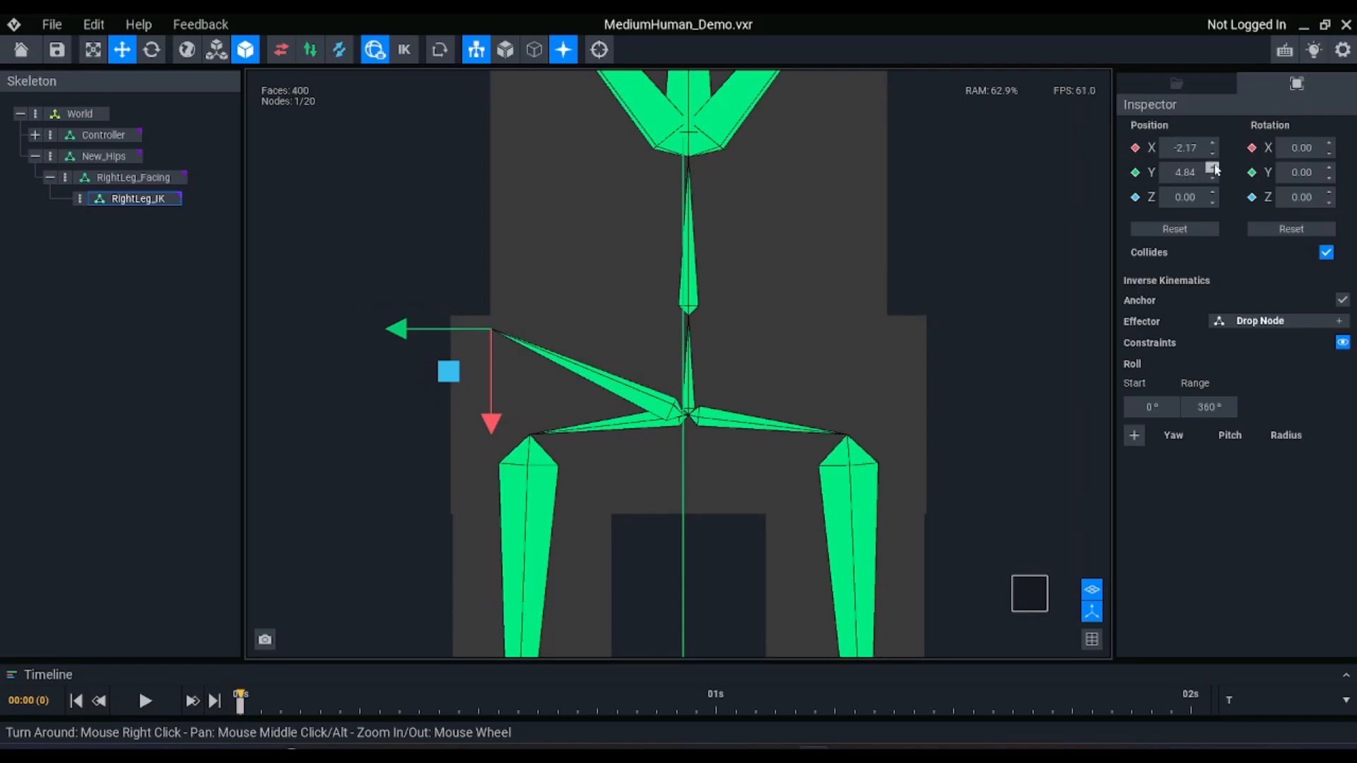
{"action": "key", "text": "ctrl+z"}
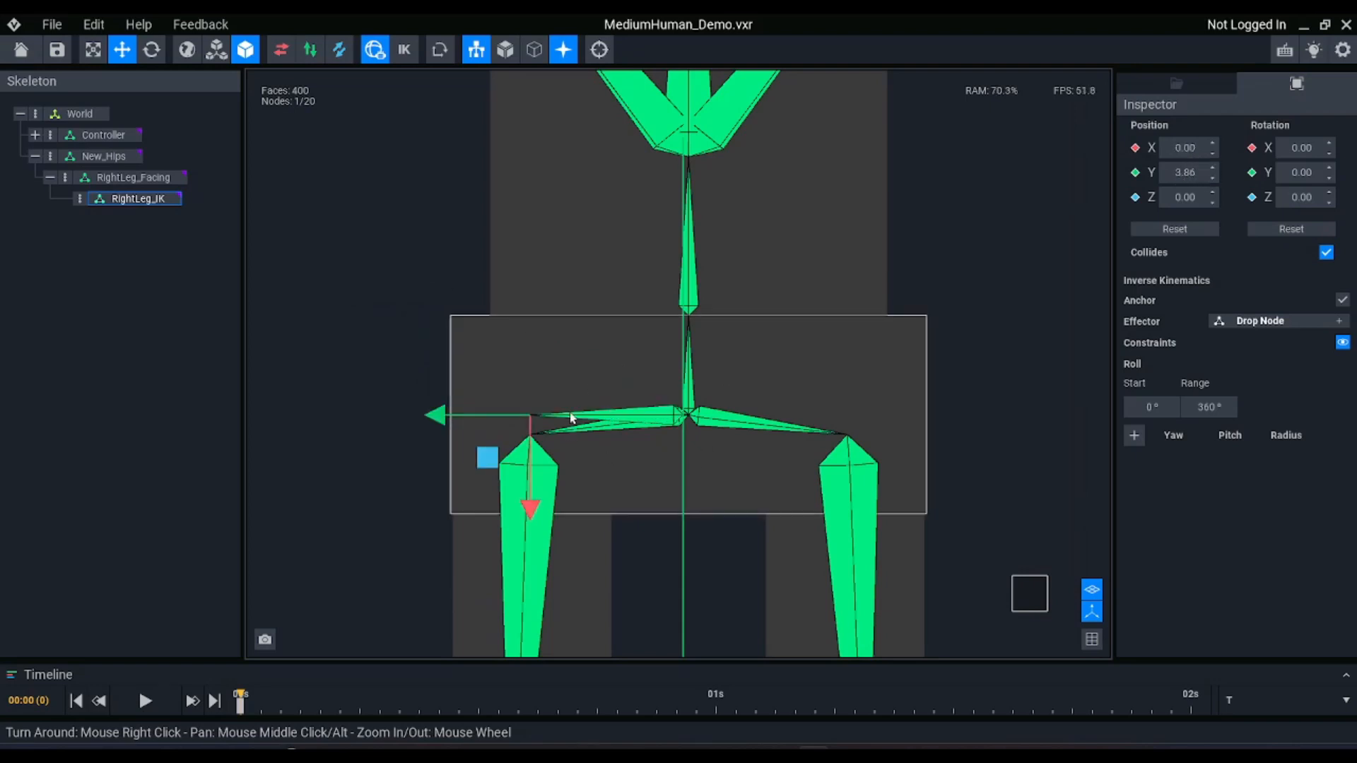
Try rotating RightLeg_Facing about Z to 261.90 degrees so it points along the slanted right hip bone
{"action": "left_click", "coordinate": [134, 177]}
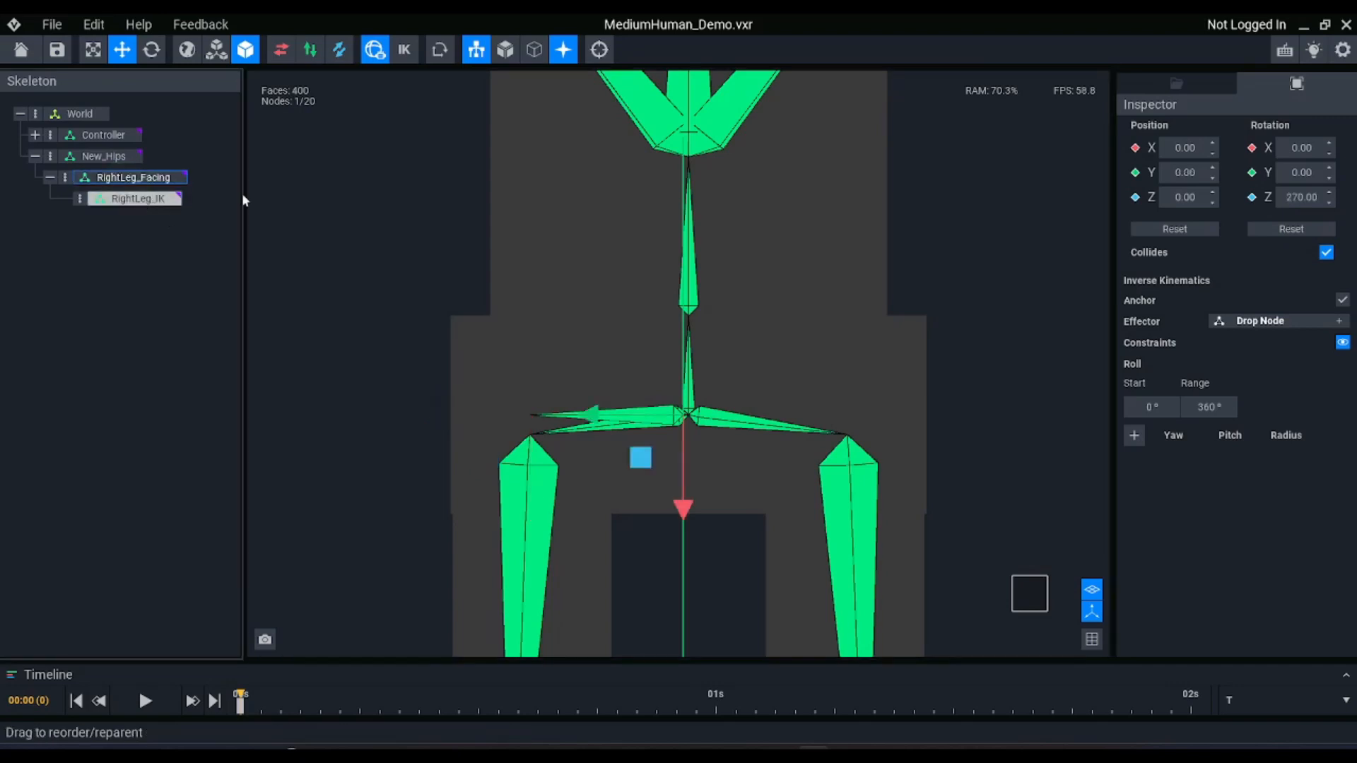
{"action": "key", "text": "e"}
{"action": "left_click_drag", "start_coordinate": [624, 380], "coordinate": [613, 385]}
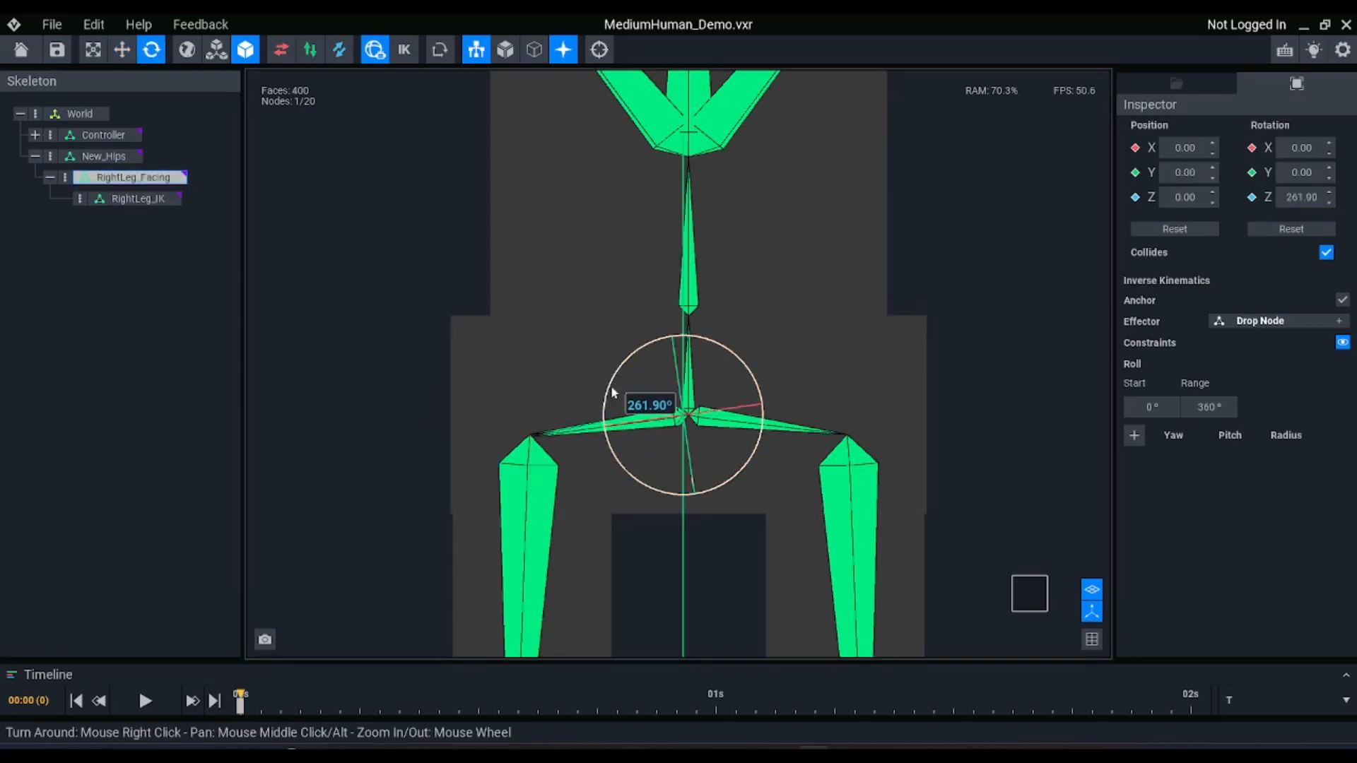
{"action": "key", "text": "w"}
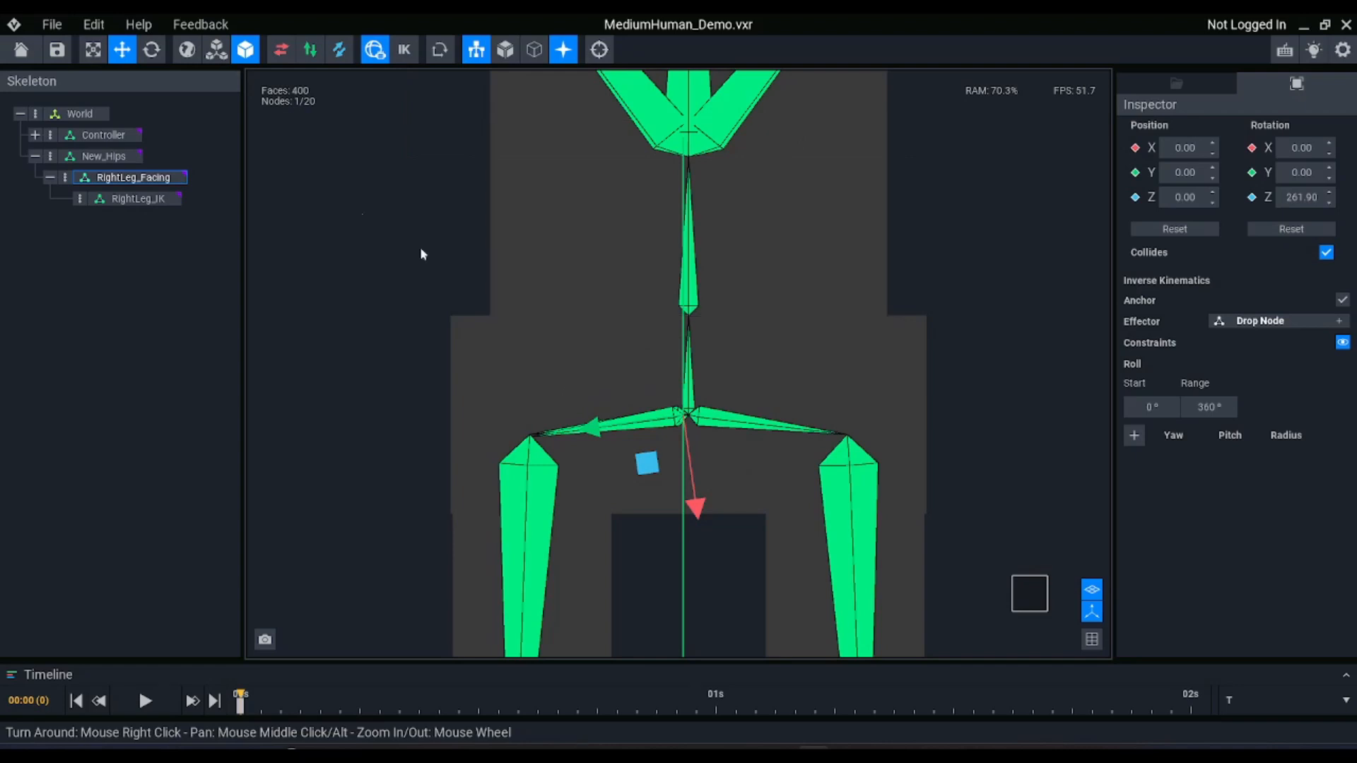
Try sliding RightLeg_IK outward along the tilted Y axis past the right thigh, and undo the trial changes
{"action": "left_click", "coordinate": [142, 199]}
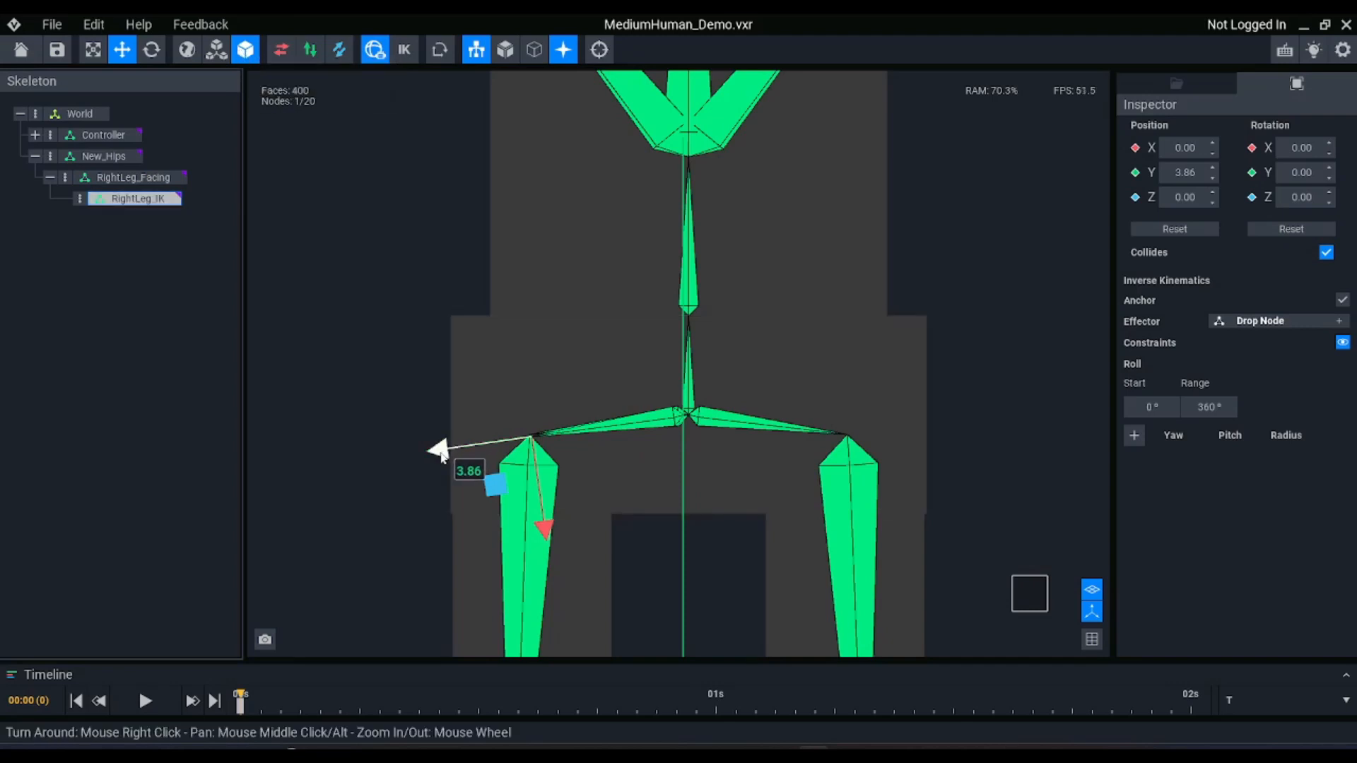
{"action": "left_click_drag", "start_coordinate": [437, 452], "coordinate": [350, 463]}
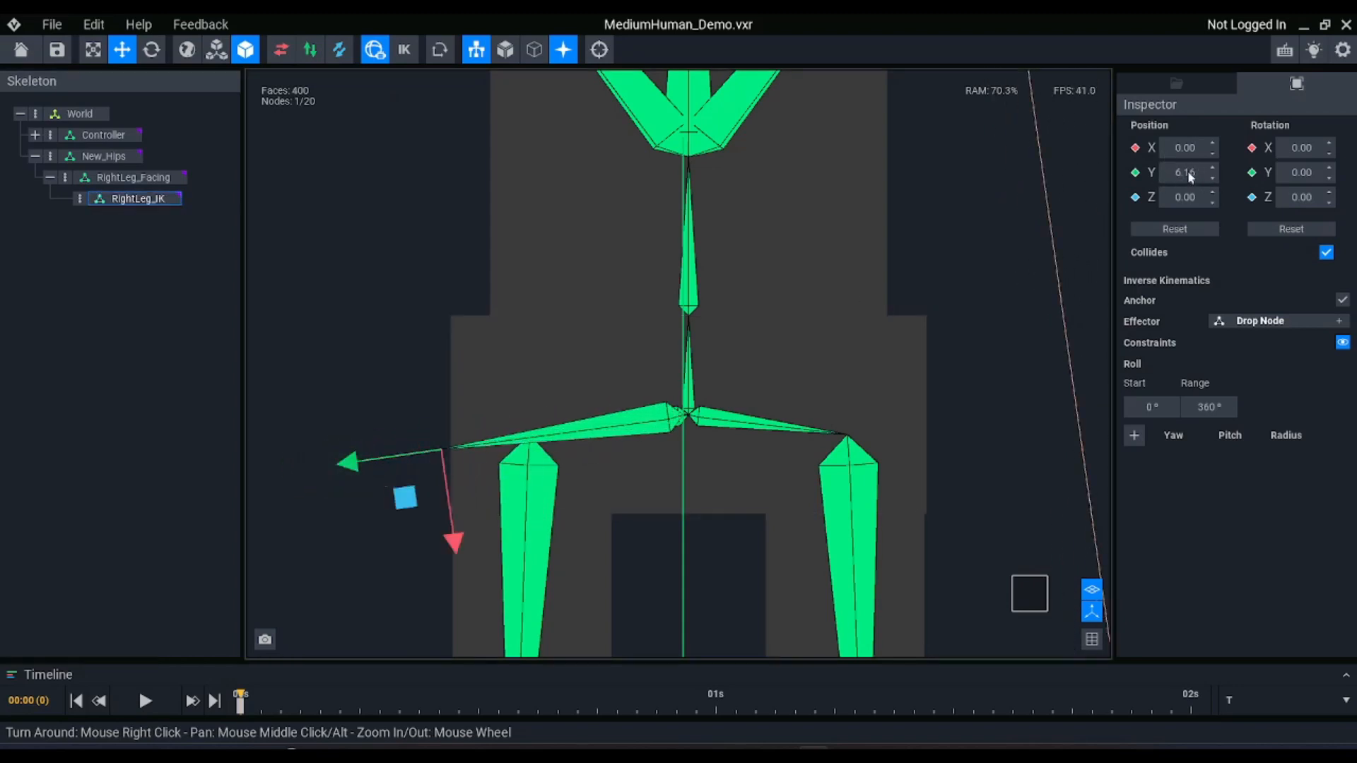
{"action": "left_click", "coordinate": [562, 443]}
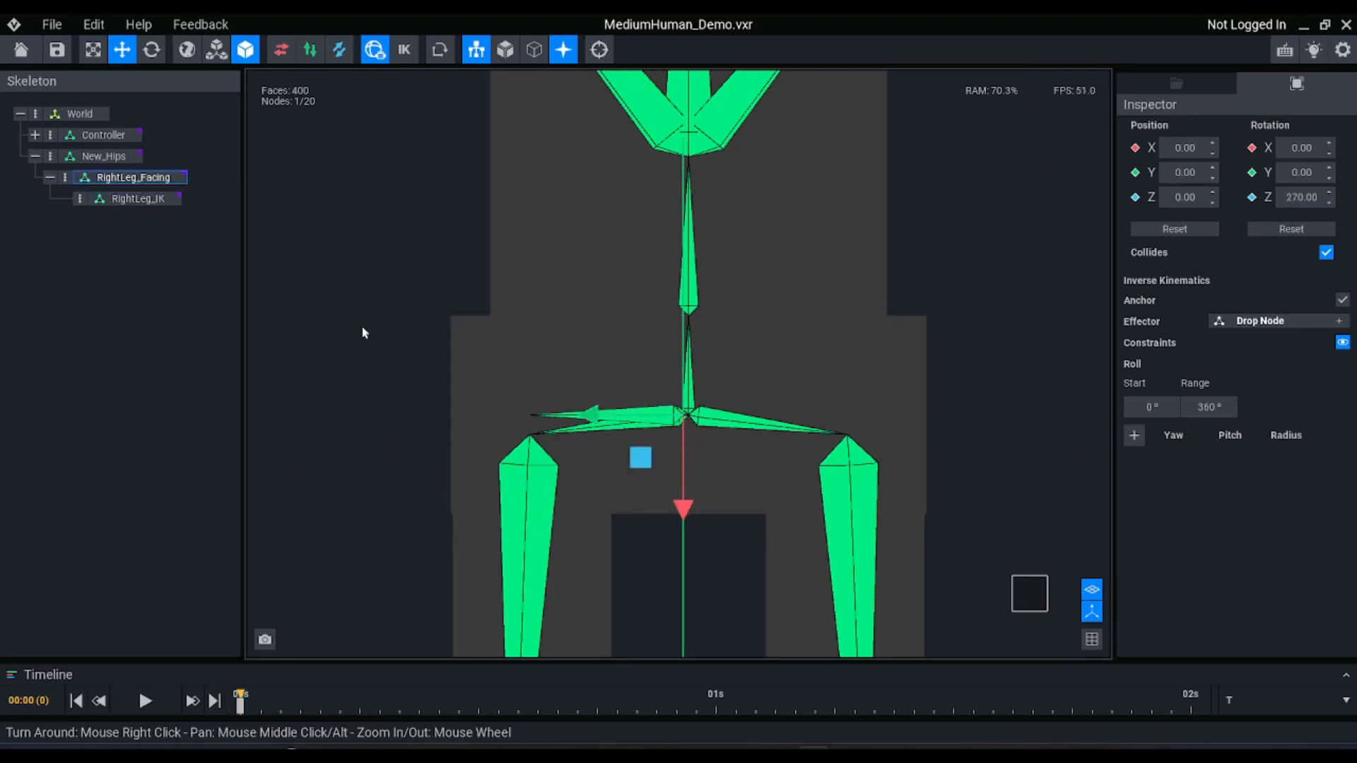
Rotate the RightLeg_IK node to face downward by setting its Z rotation to exactly 270 degrees
{"action": "left_click", "coordinate": [127, 199]}
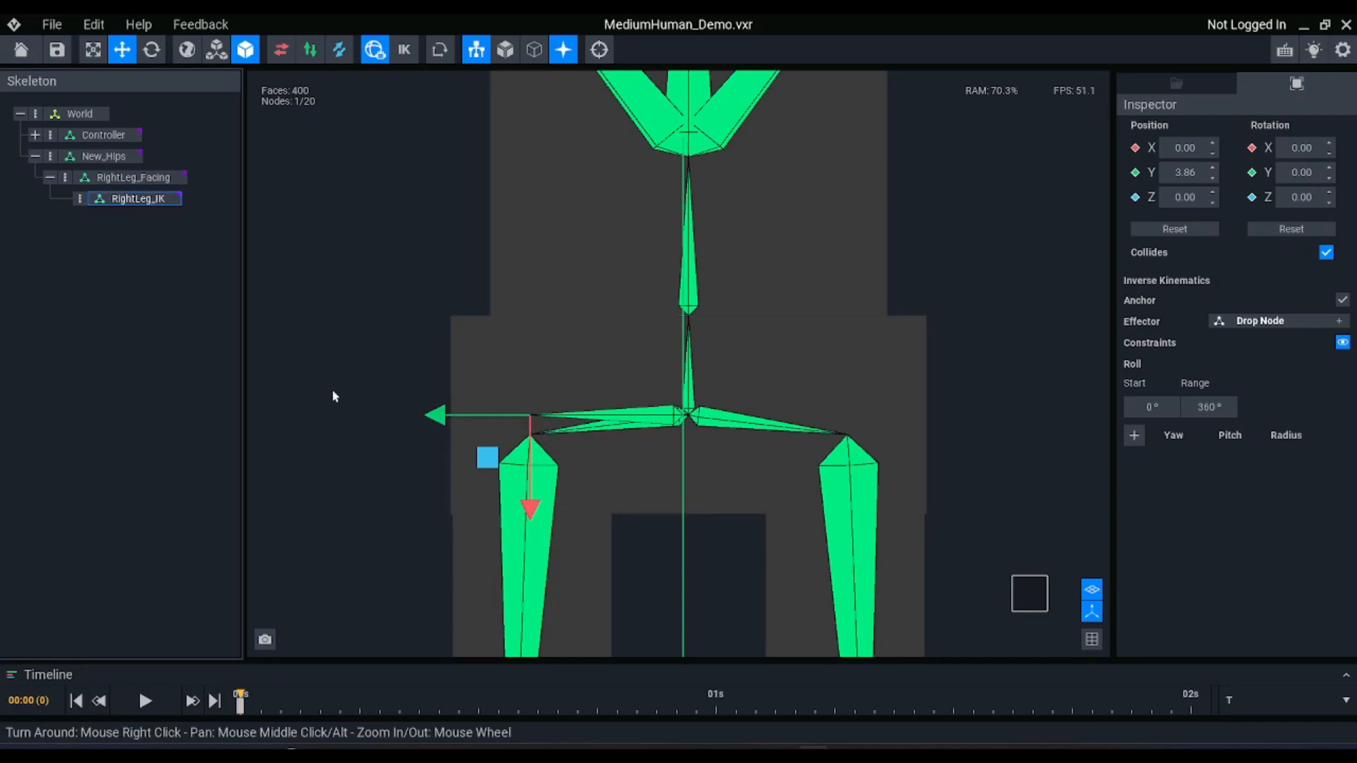
{"action": "scroll", "coordinate": [445, 403], "scroll_direction": "down", "scroll_amount": 2}
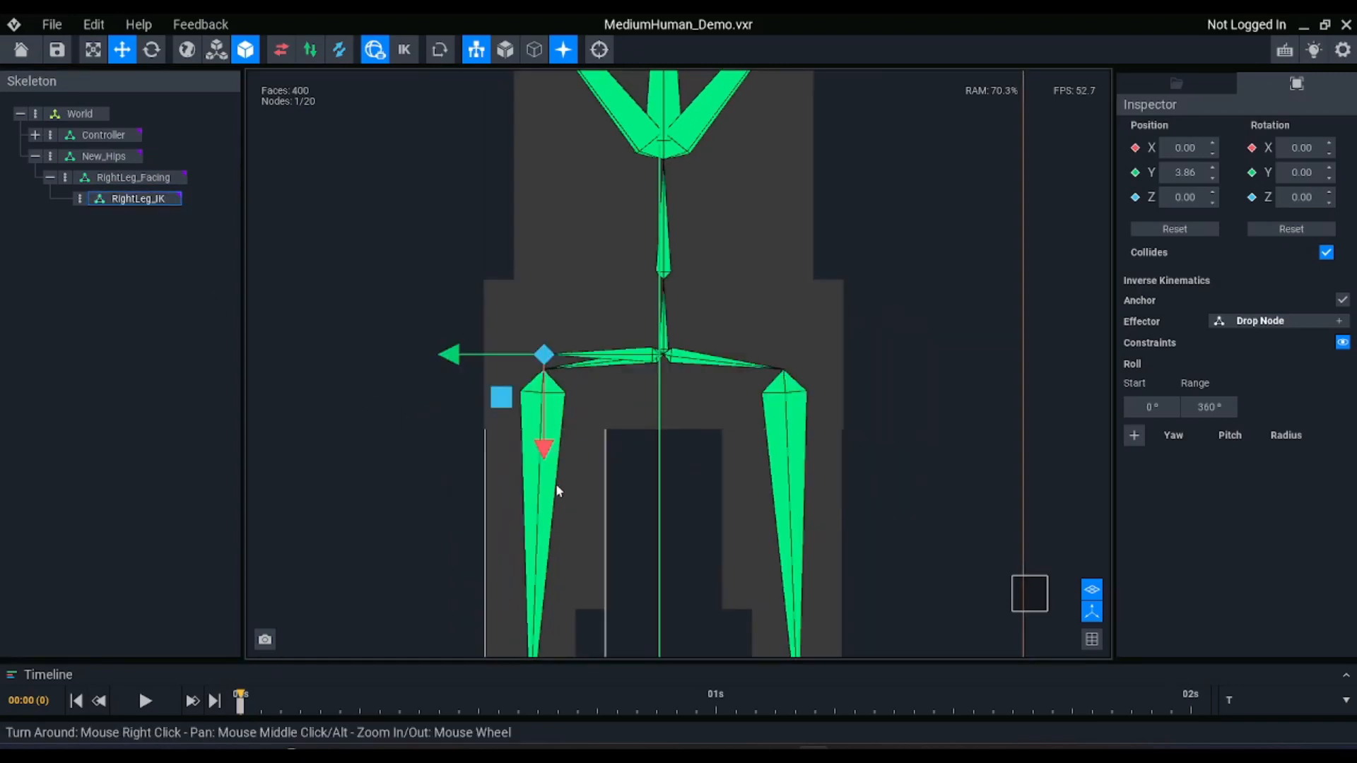
{"action": "key", "text": "e"}
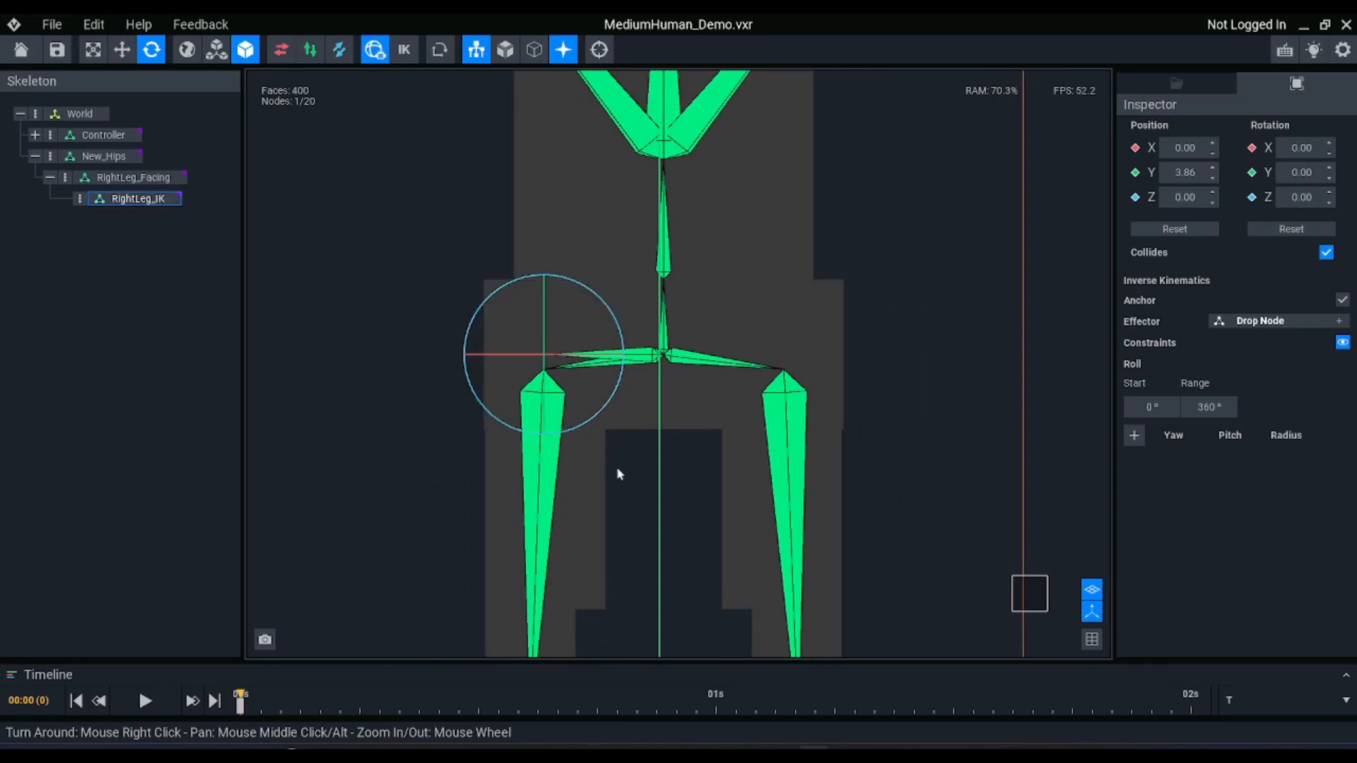
{"action": "scroll", "coordinate": [618, 575], "scroll_direction": "down", "scroll_amount": 2}
{"action": "scroll", "coordinate": [620, 575], "scroll_direction": "up", "scroll_amount": 1}
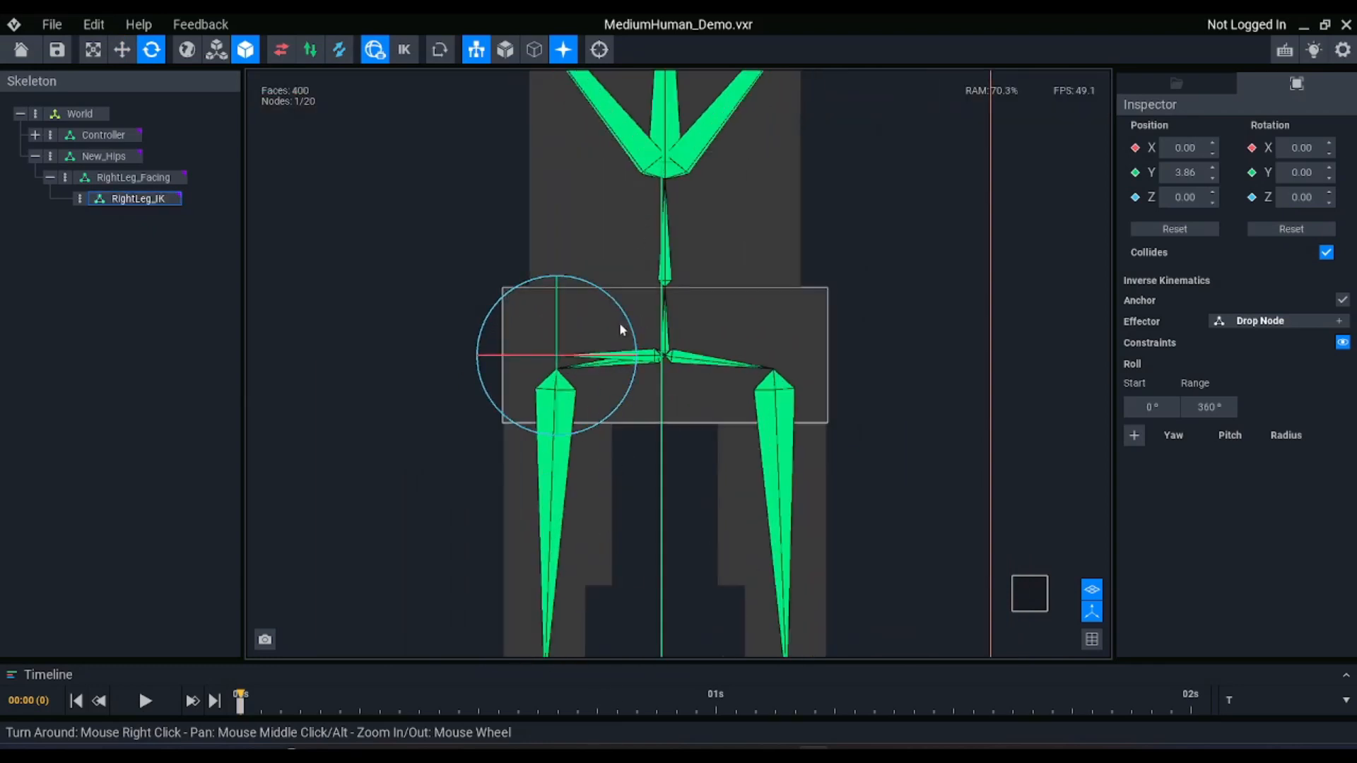
{"action": "left_click_drag", "start_coordinate": [622, 322], "coordinate": [525, 307]}
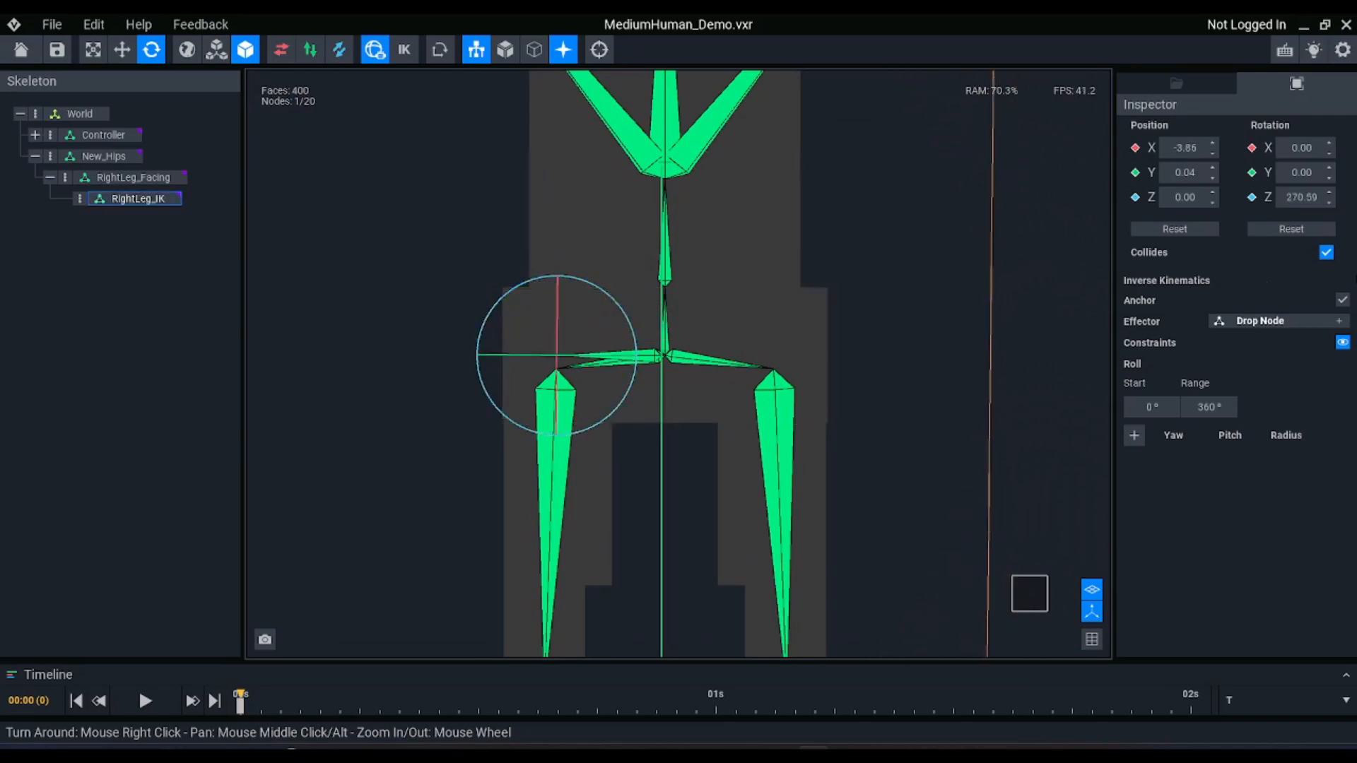
{"action": "left_click", "coordinate": [1290, 201]}
{"action": "type", "text": "270"}
{"action": "key", "text": "Return"}
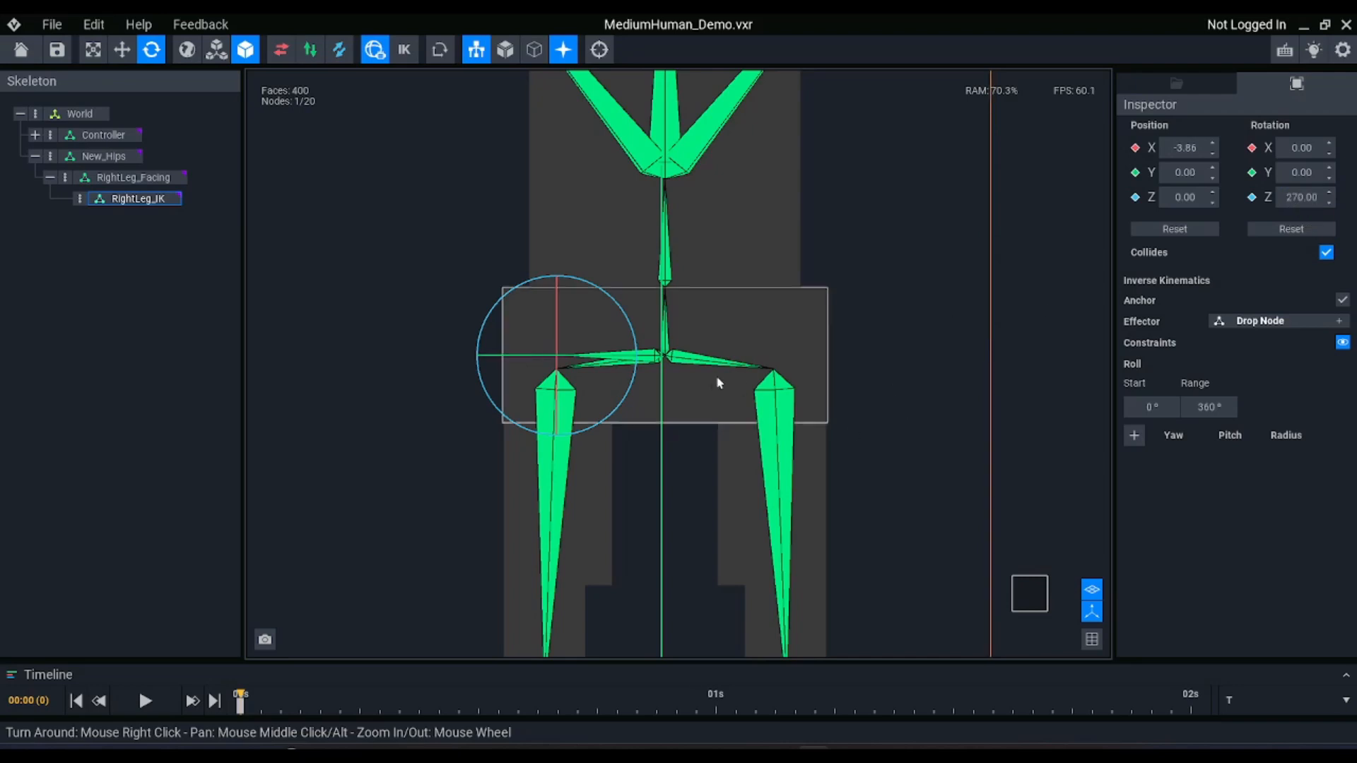
With the Move tool active and the view back in perspective, add a child node named Right_ThighIK under RightLeg_IK
{"action": "key", "text": "w"}
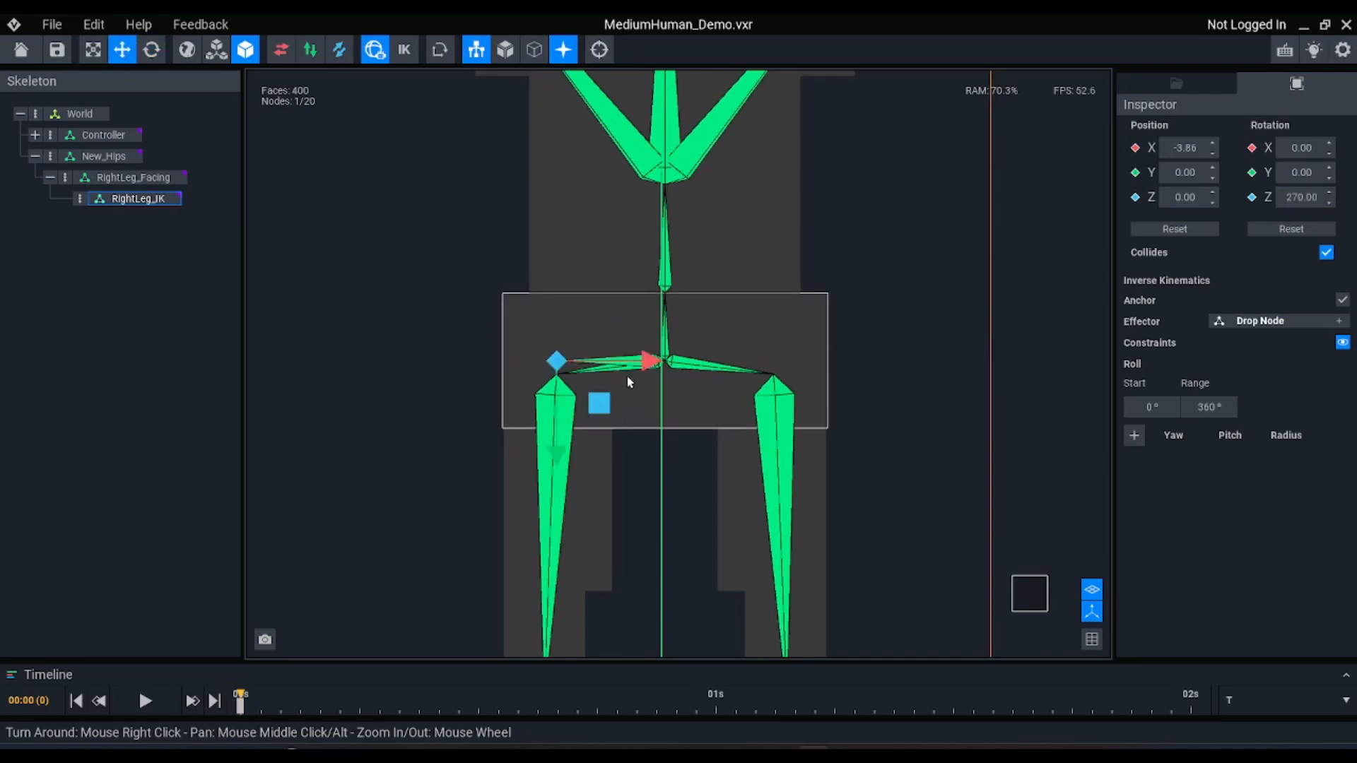
{"action": "left_click", "coordinate": [1091, 639]}
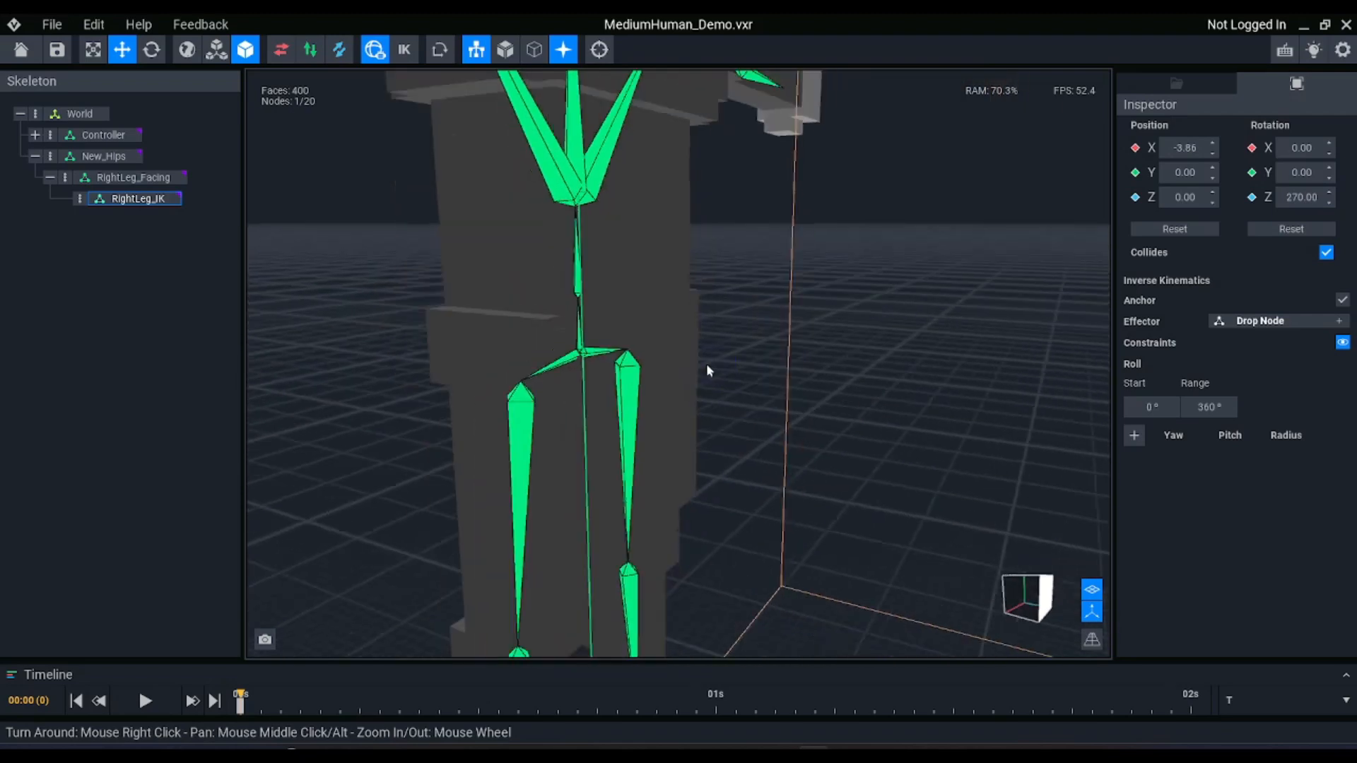
{"action": "right_click_drag", "start_coordinate": [706, 371], "coordinate": [518, 303]}
{"action": "scroll", "coordinate": [517, 303], "scroll_direction": "down", "scroll_amount": 3}
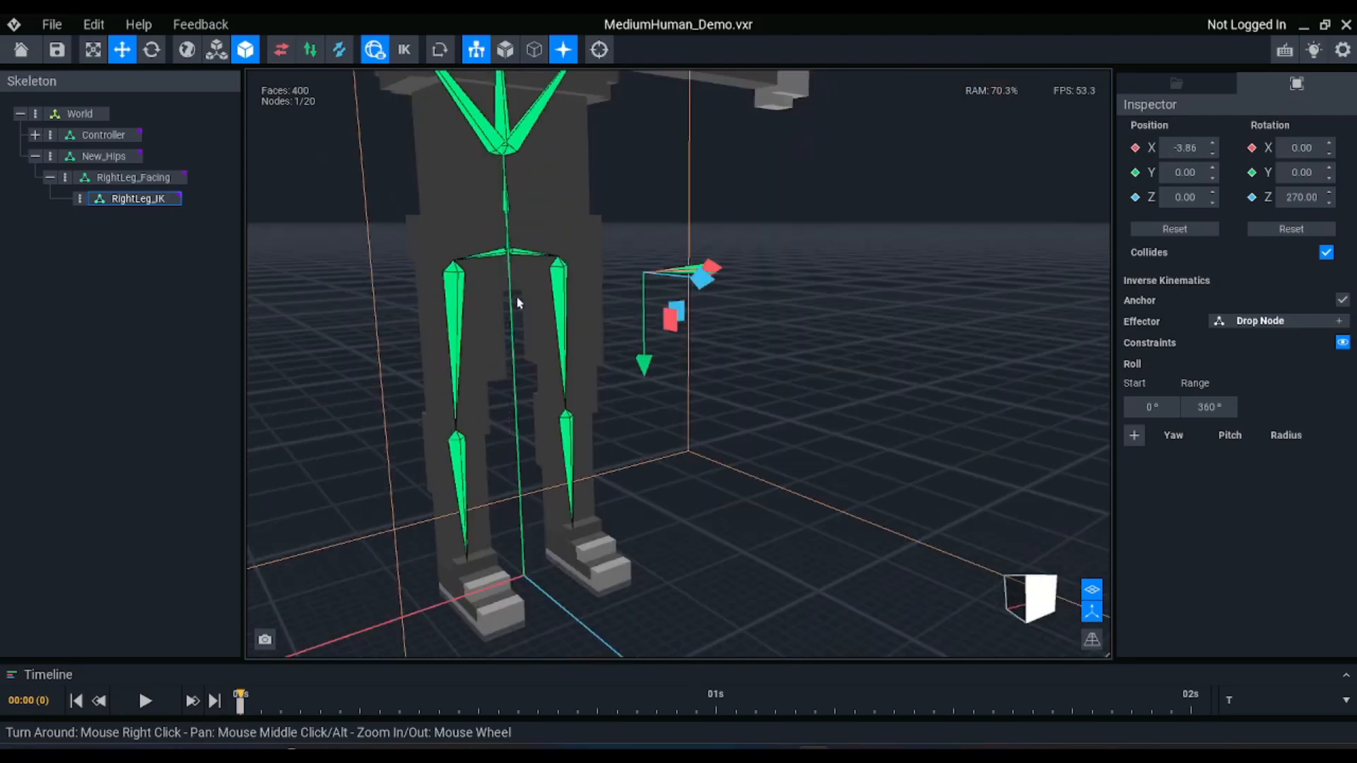
{"action": "left_click", "coordinate": [106, 199]}
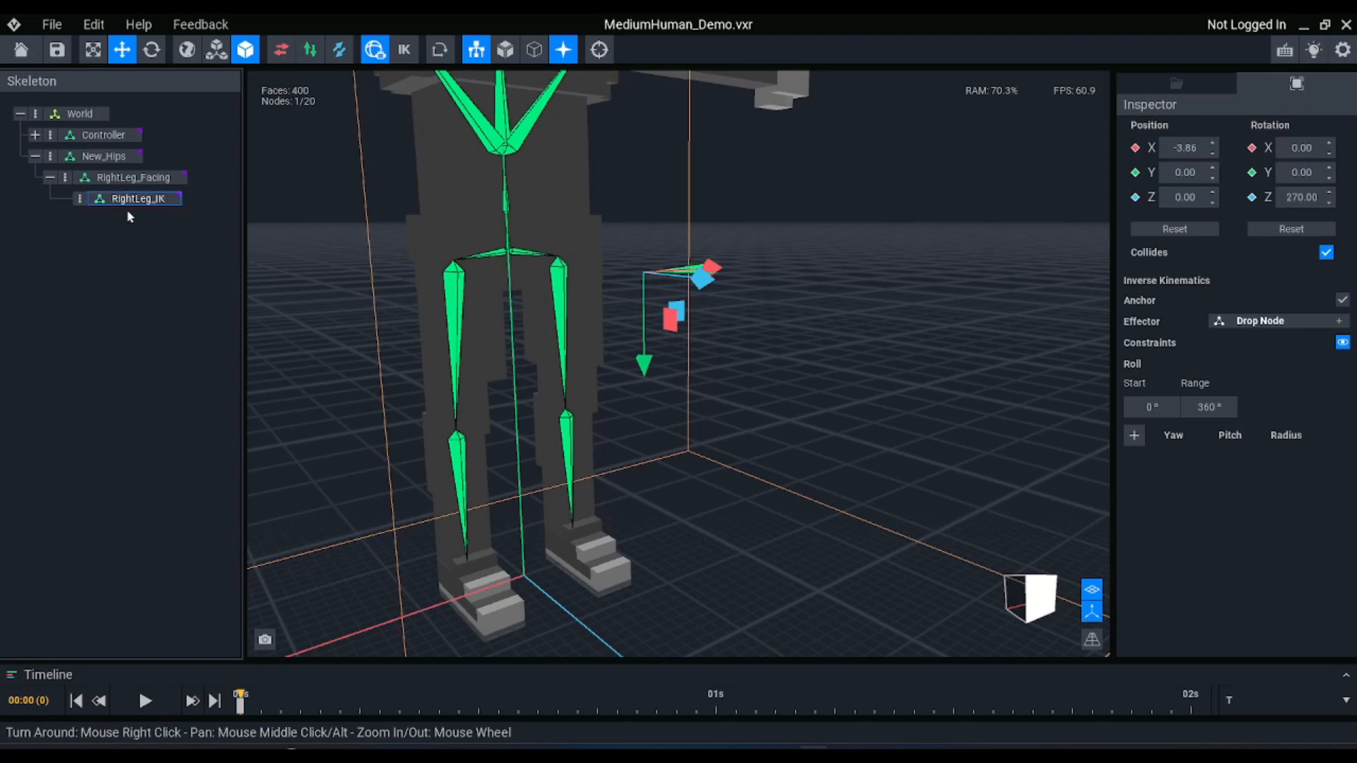
{"action": "left_click", "coordinate": [126, 214]}
{"action": "left_click", "coordinate": [126, 201]}
{"action": "left_click", "coordinate": [79, 201]}
{"action": "left_click", "coordinate": [117, 216]}
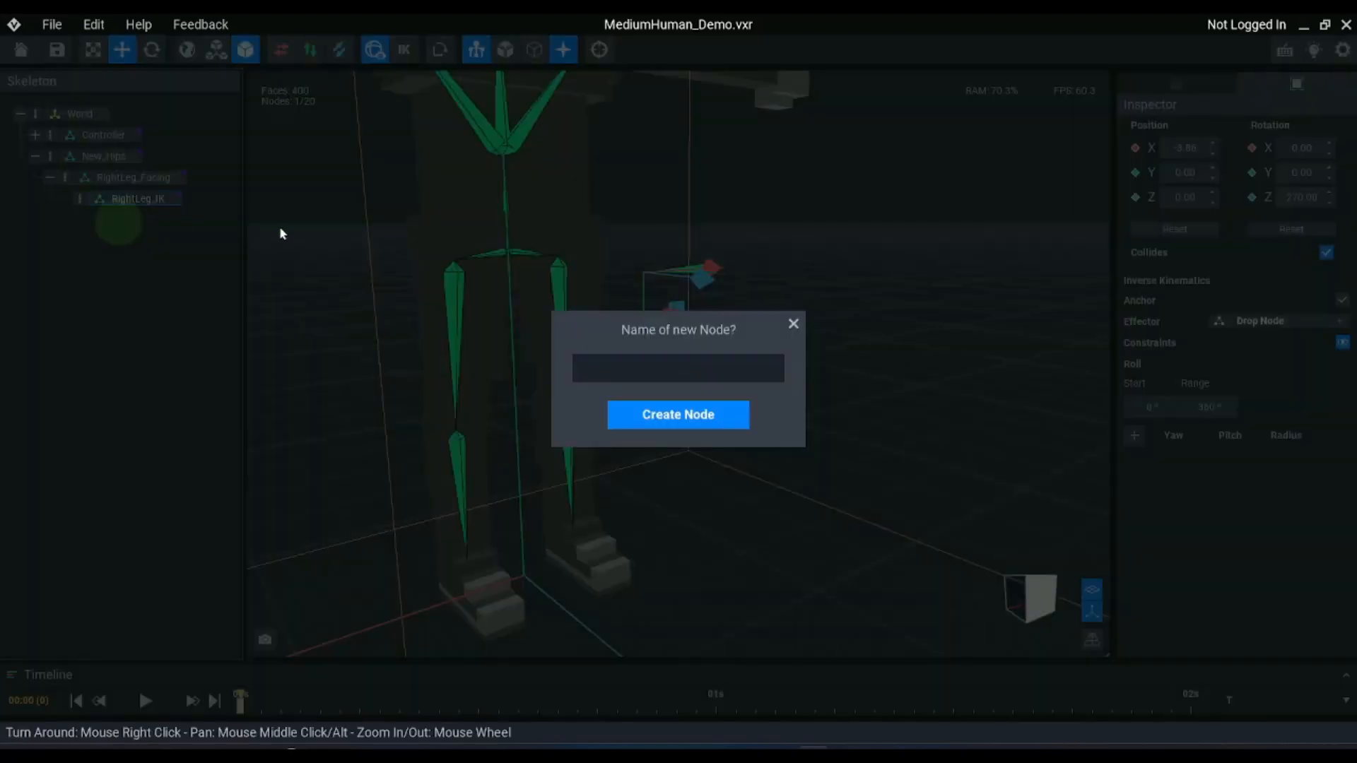
{"action": "type", "text": "Right_Thigh"}
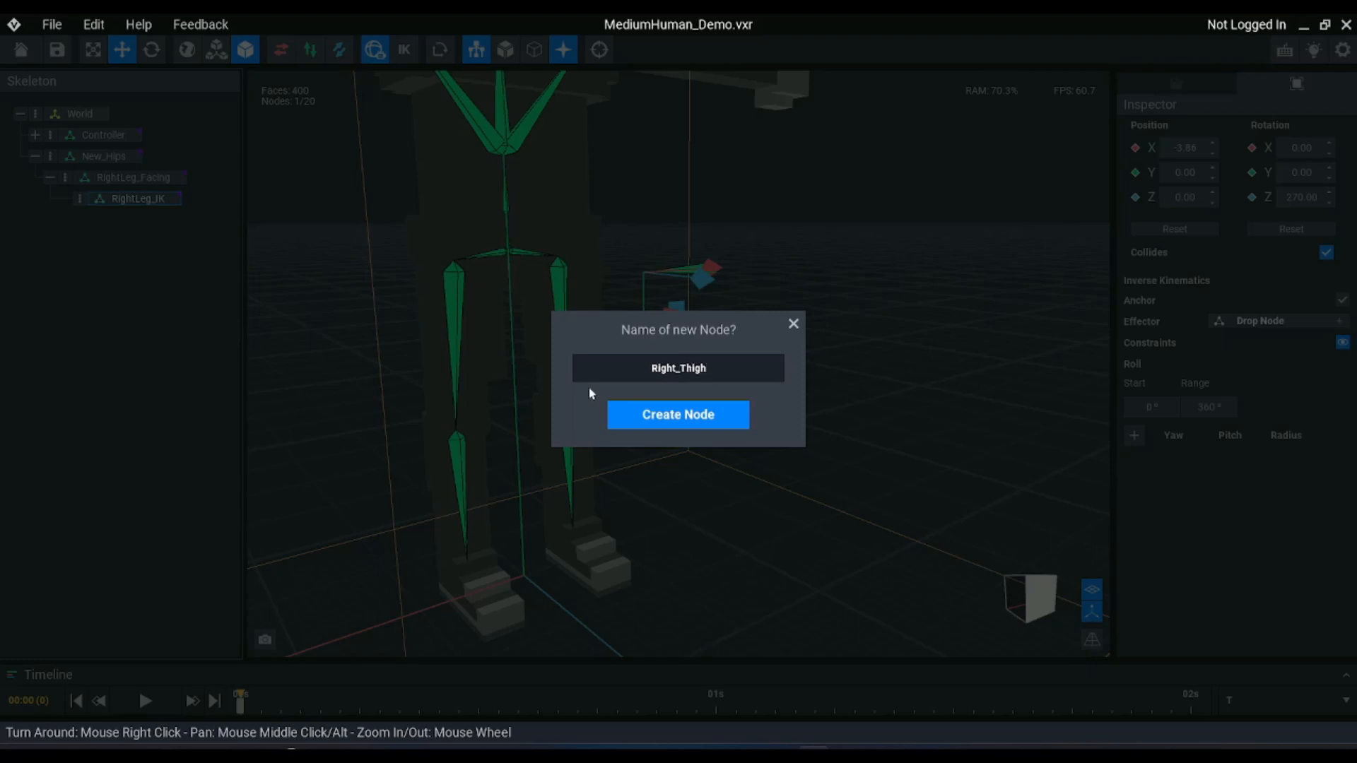
{"action": "key", "text": "Return"}
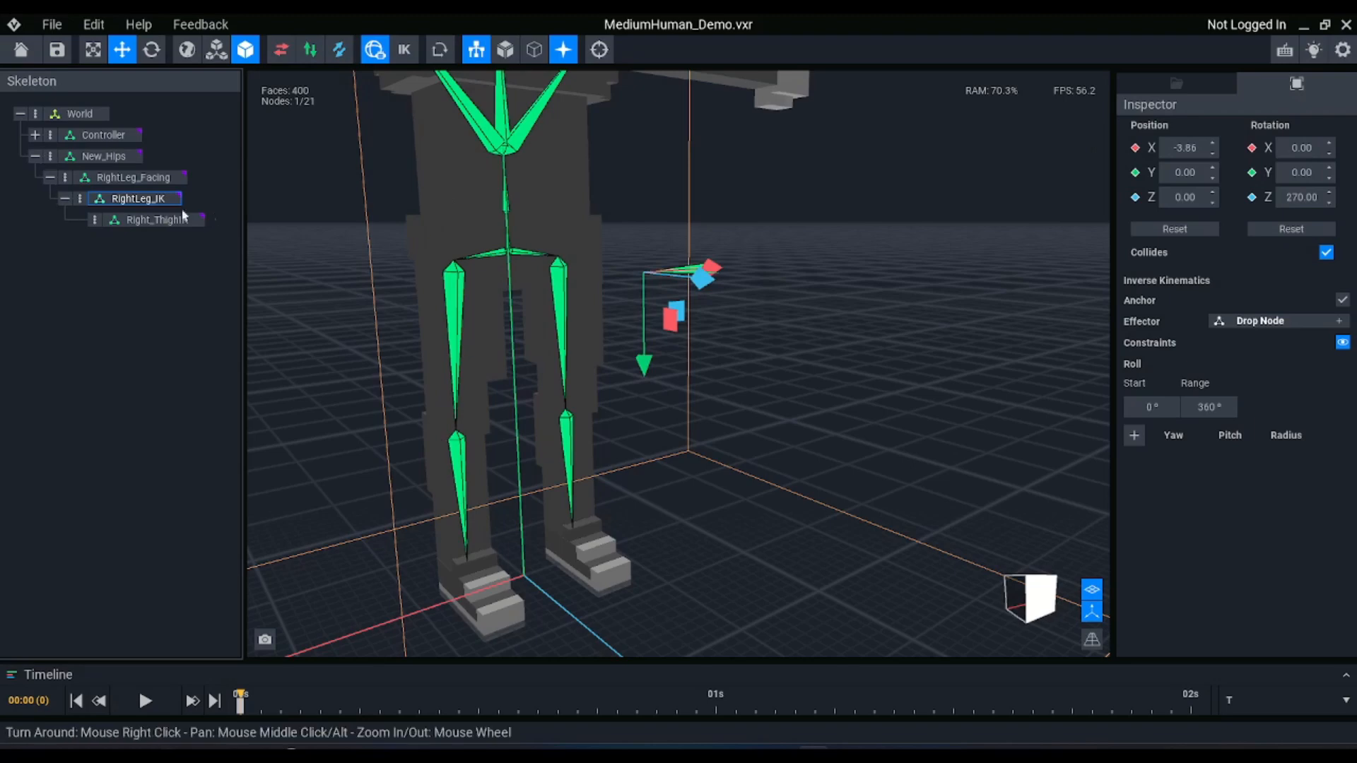
Add a child node named Right_KneeIK under the Right_ThighIK node
{"action": "left_click", "coordinate": [154, 219]}
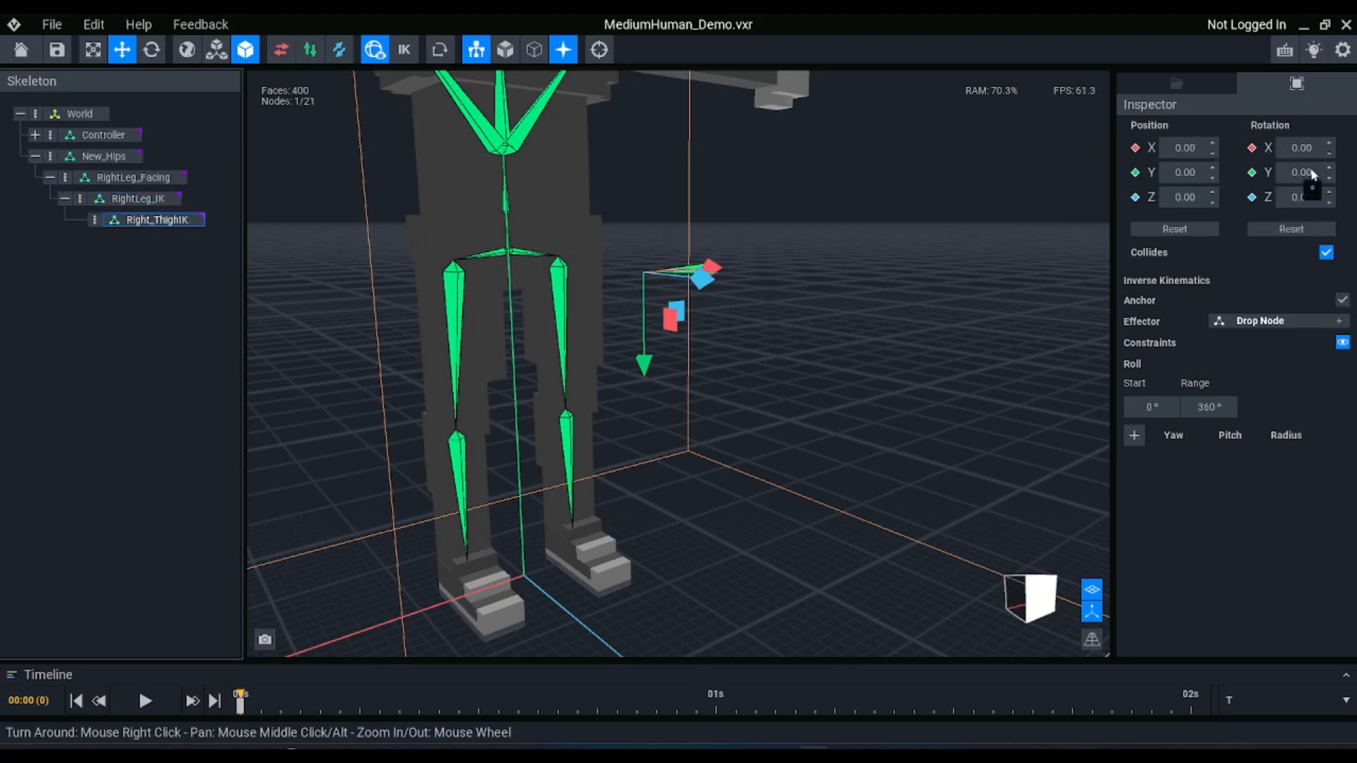
{"action": "left_click", "coordinate": [1297, 228]}
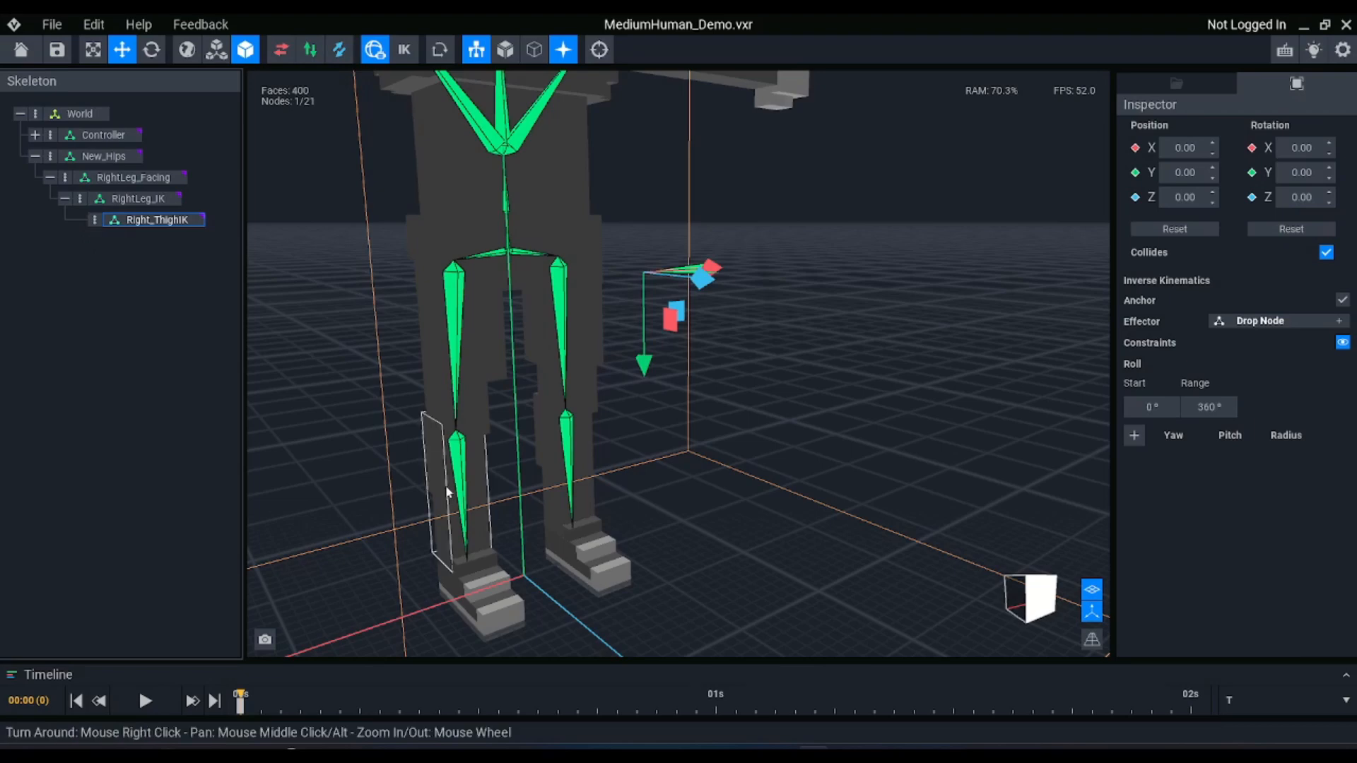
{"action": "left_click", "coordinate": [94, 220]}
{"action": "left_click", "coordinate": [109, 236]}
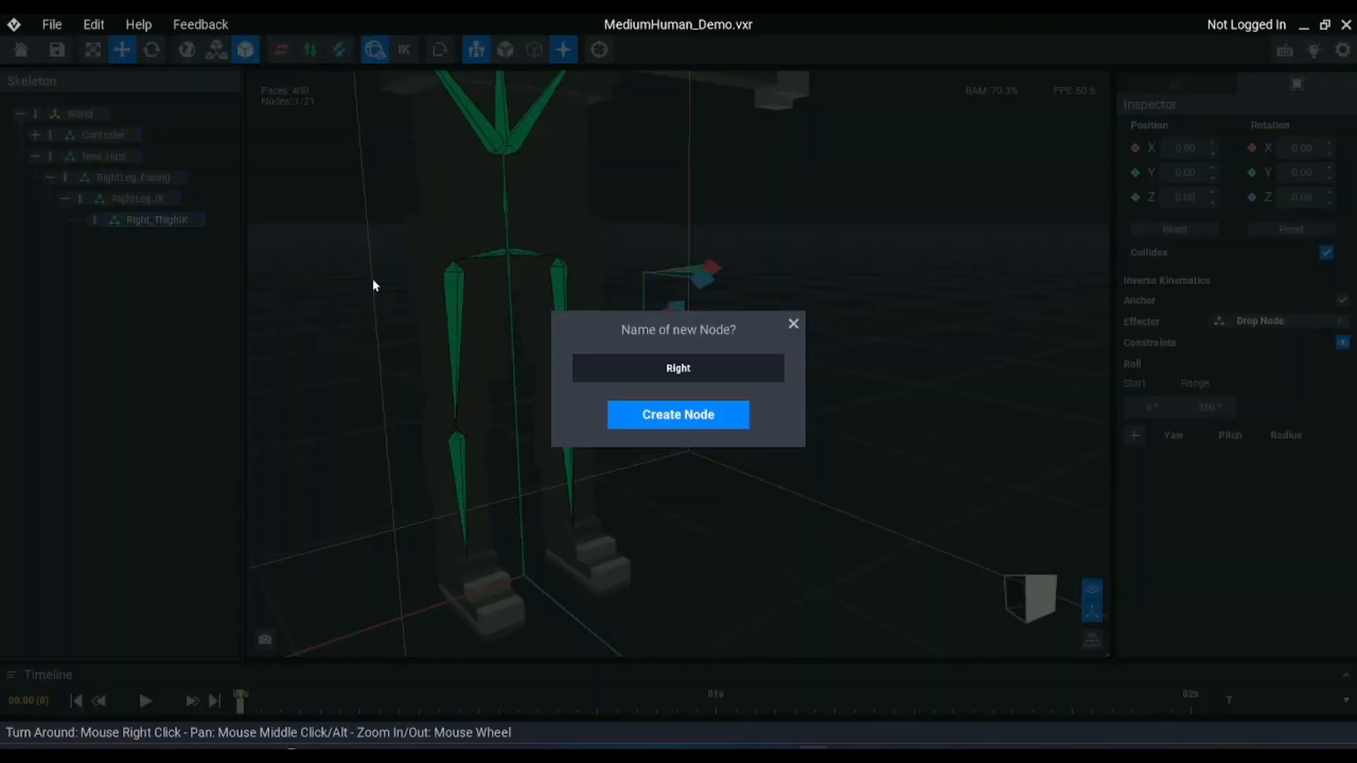
{"action": "type", "text": "Right_KneeIK"}
{"action": "key", "text": "Return"}
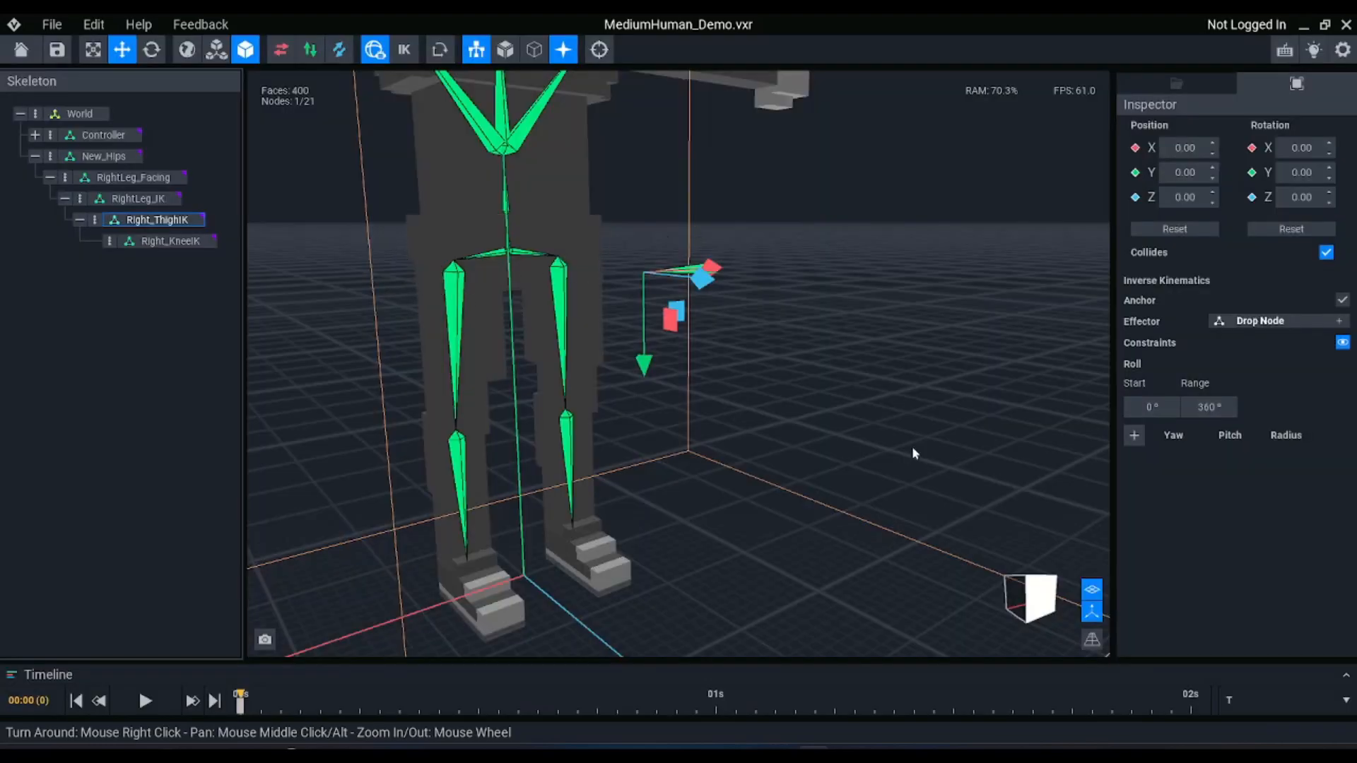
Move Right_KneeIK down along its Y axis to about 12.59, level with the existing right knee joint in orthographic view
{"action": "left_click", "coordinate": [150, 242]}
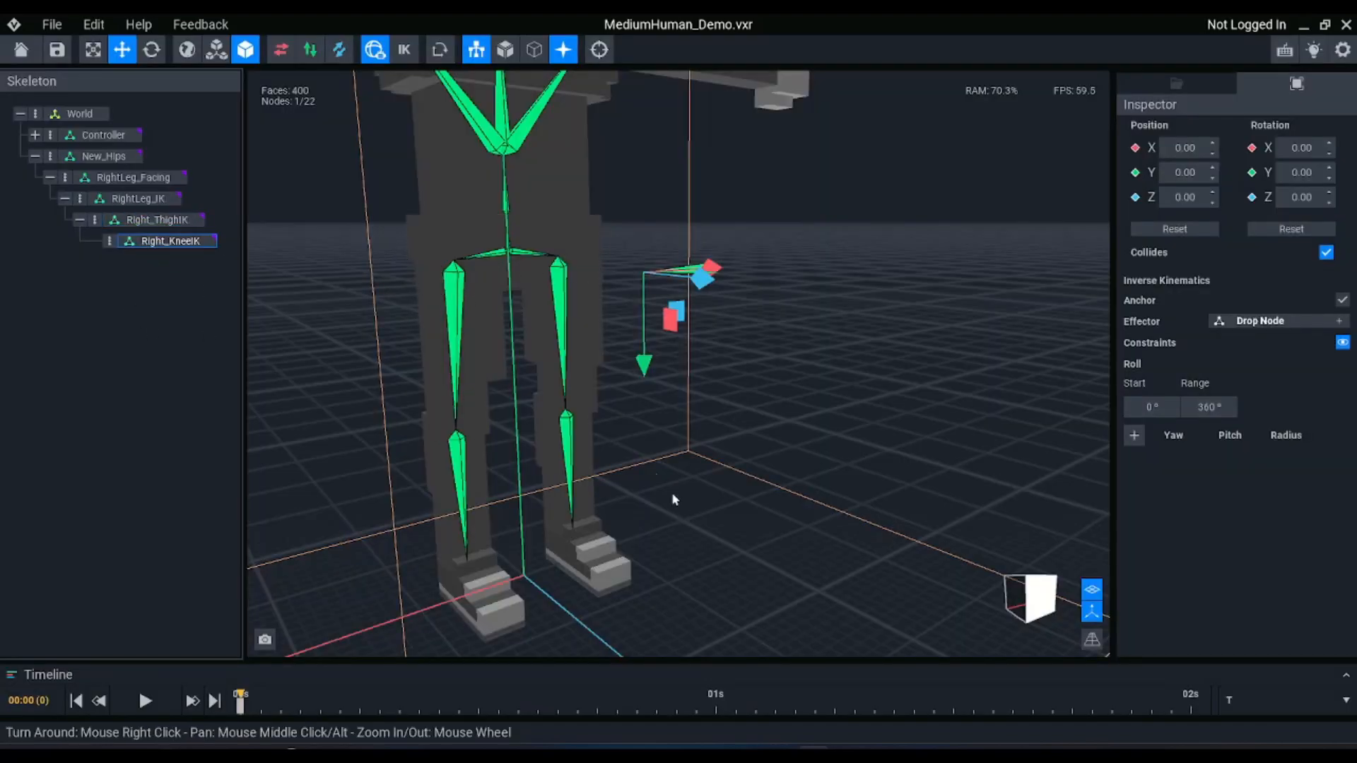
{"action": "left_click_drag", "start_coordinate": [643, 367], "coordinate": [645, 538]}
{"action": "left_click", "coordinate": [1092, 639]}
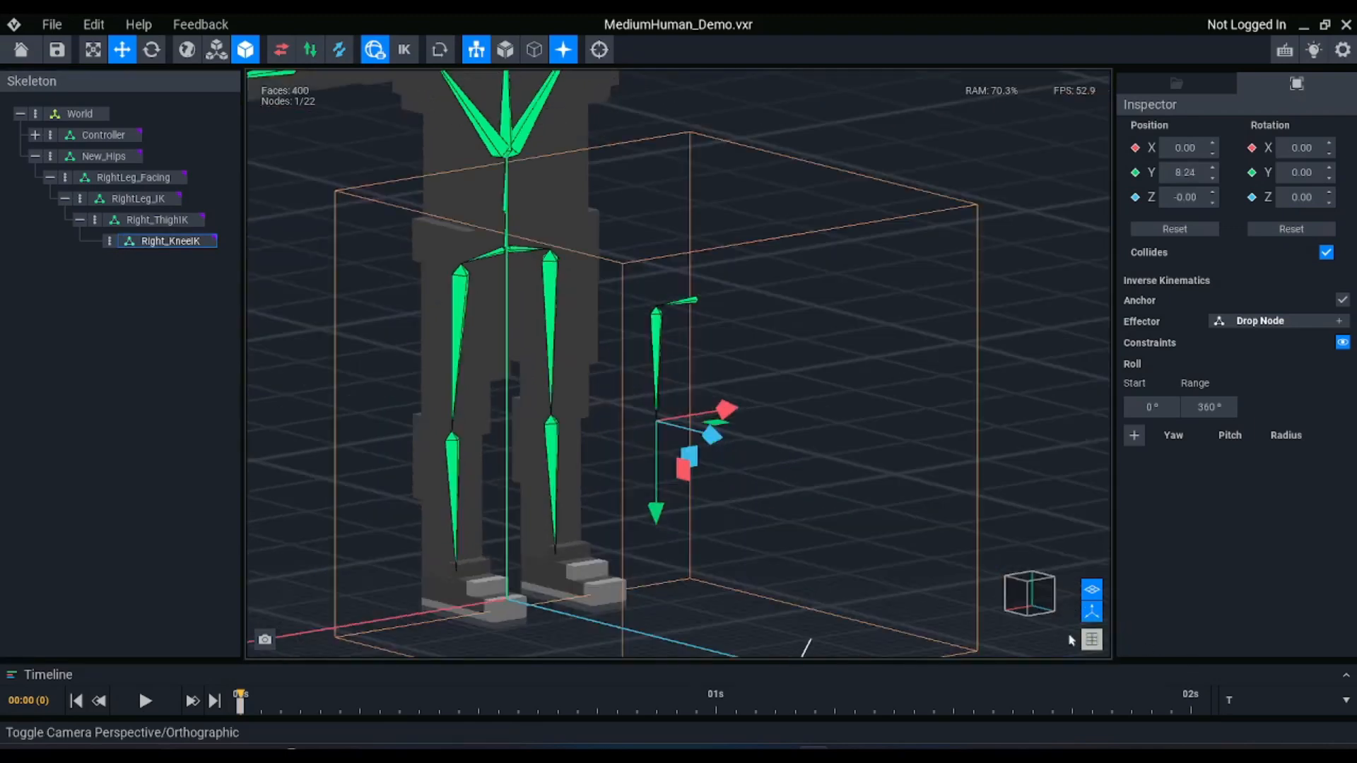
{"action": "left_click", "coordinate": [1039, 599]}
{"action": "scroll", "coordinate": [795, 434], "scroll_direction": "up", "scroll_amount": 8}
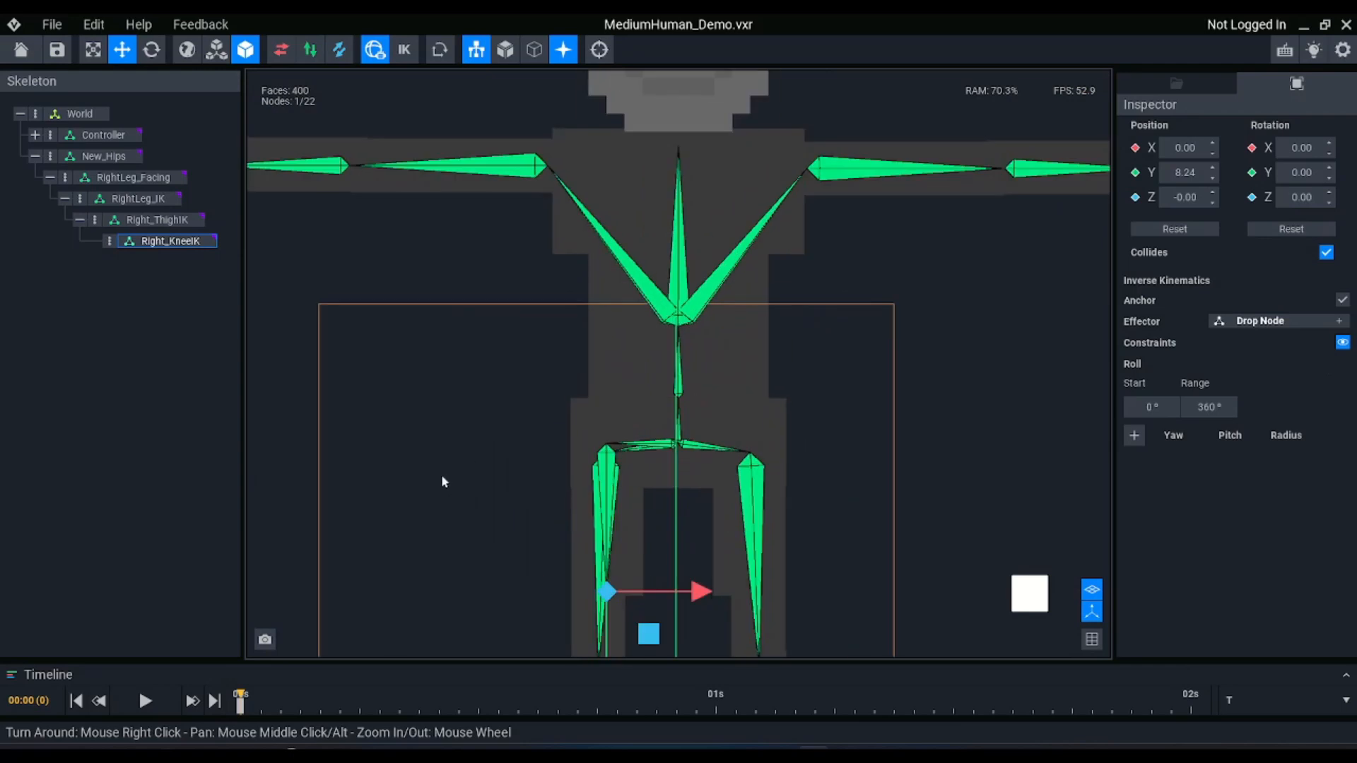
{"action": "scroll", "coordinate": [821, 565], "scroll_direction": "down", "scroll_amount": 3}
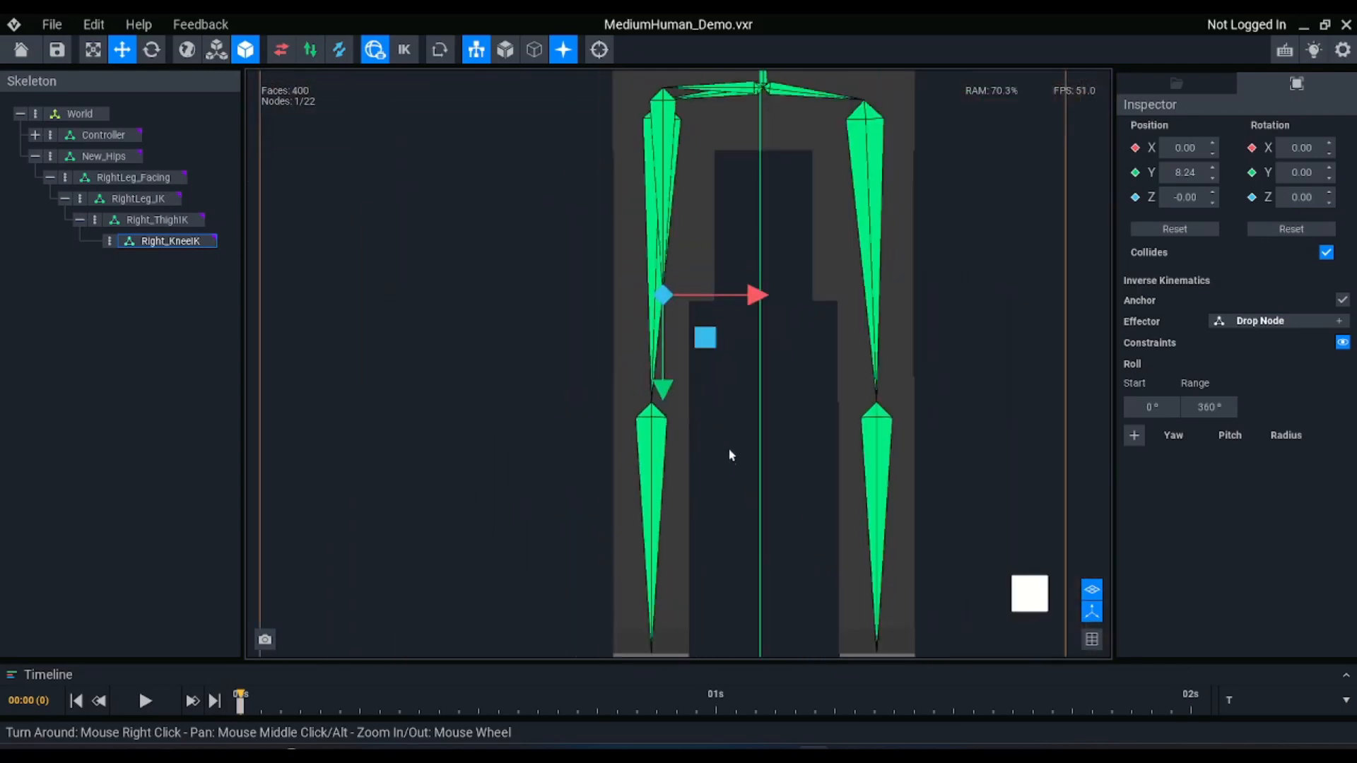
{"action": "left_click_drag", "start_coordinate": [679, 394], "coordinate": [665, 500]}
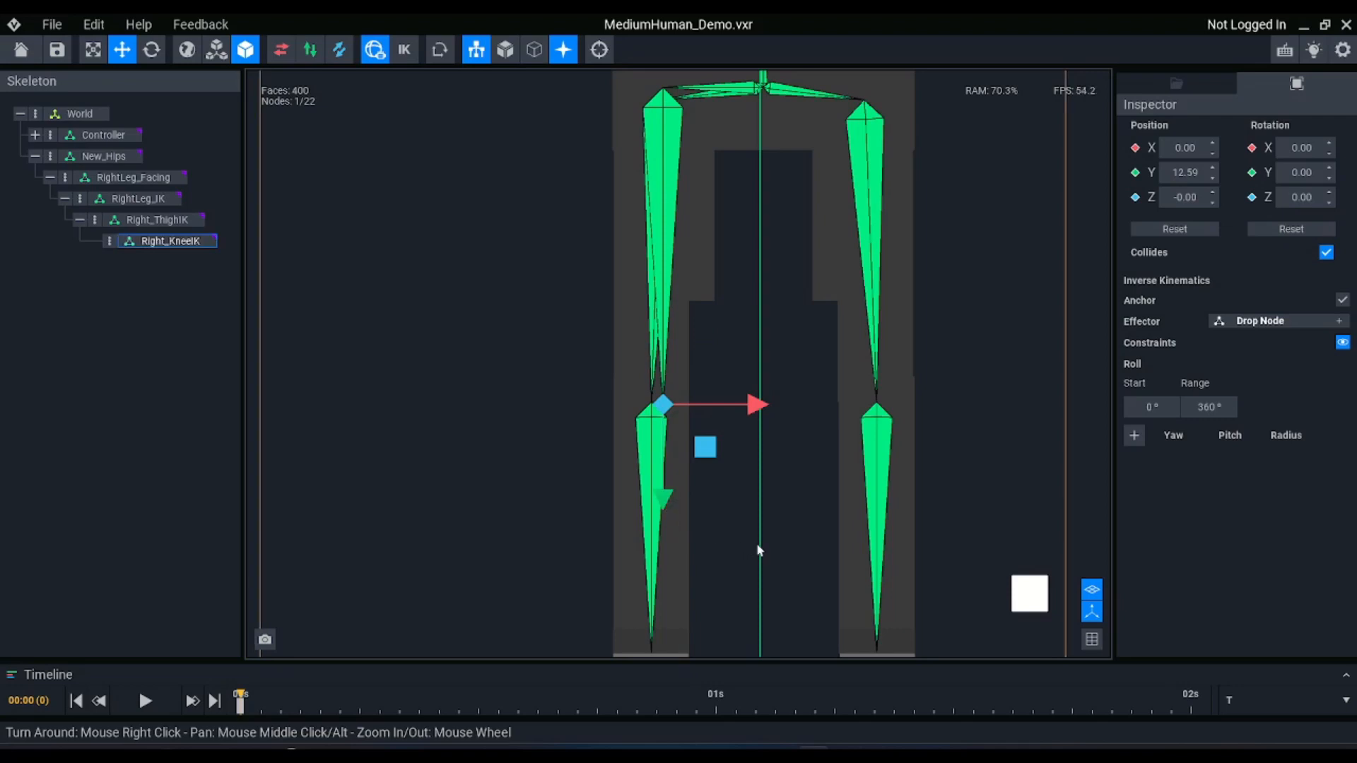
Add a child node named Right_FootIK under the Right_KneeIK node
{"action": "middle_click_drag", "start_coordinate": [784, 444], "coordinate": [736, 389]}
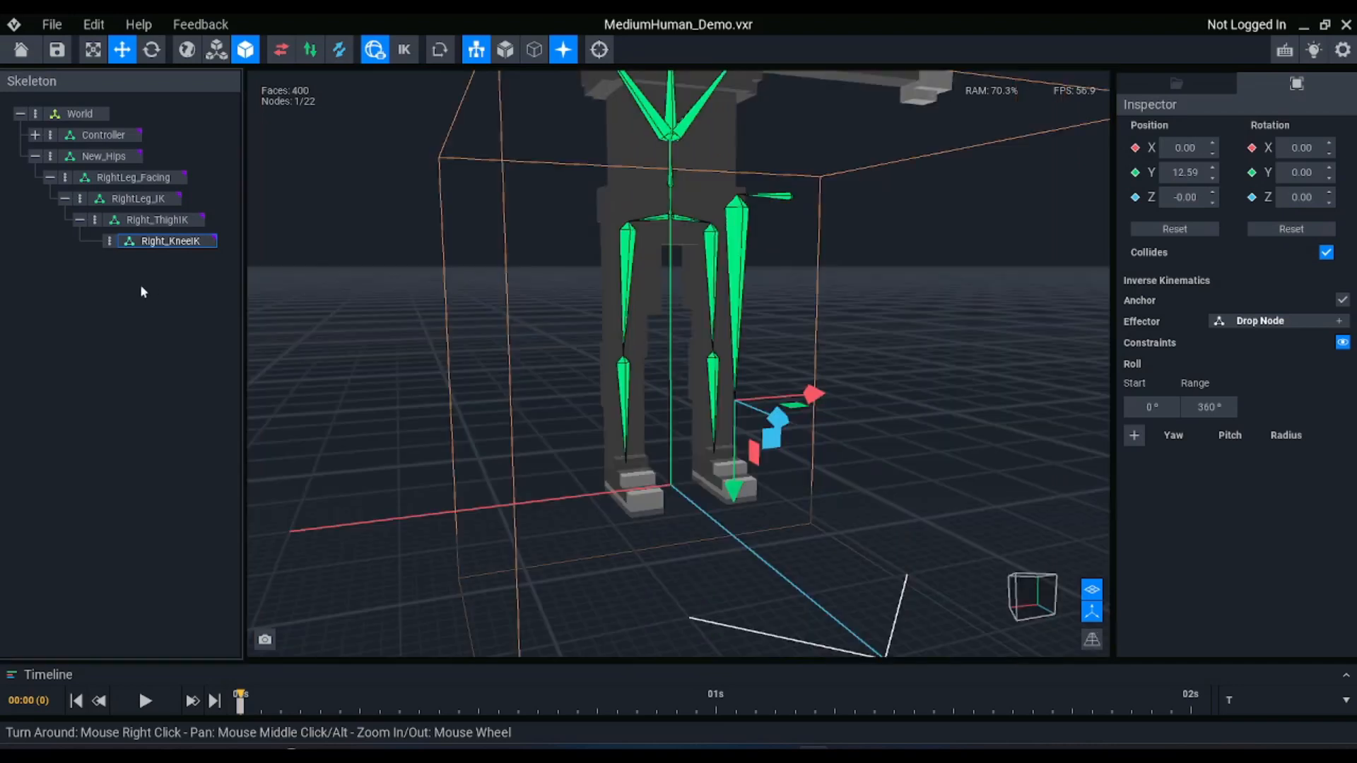
{"action": "left_click", "coordinate": [109, 241]}
{"action": "left_click", "coordinate": [164, 251]}
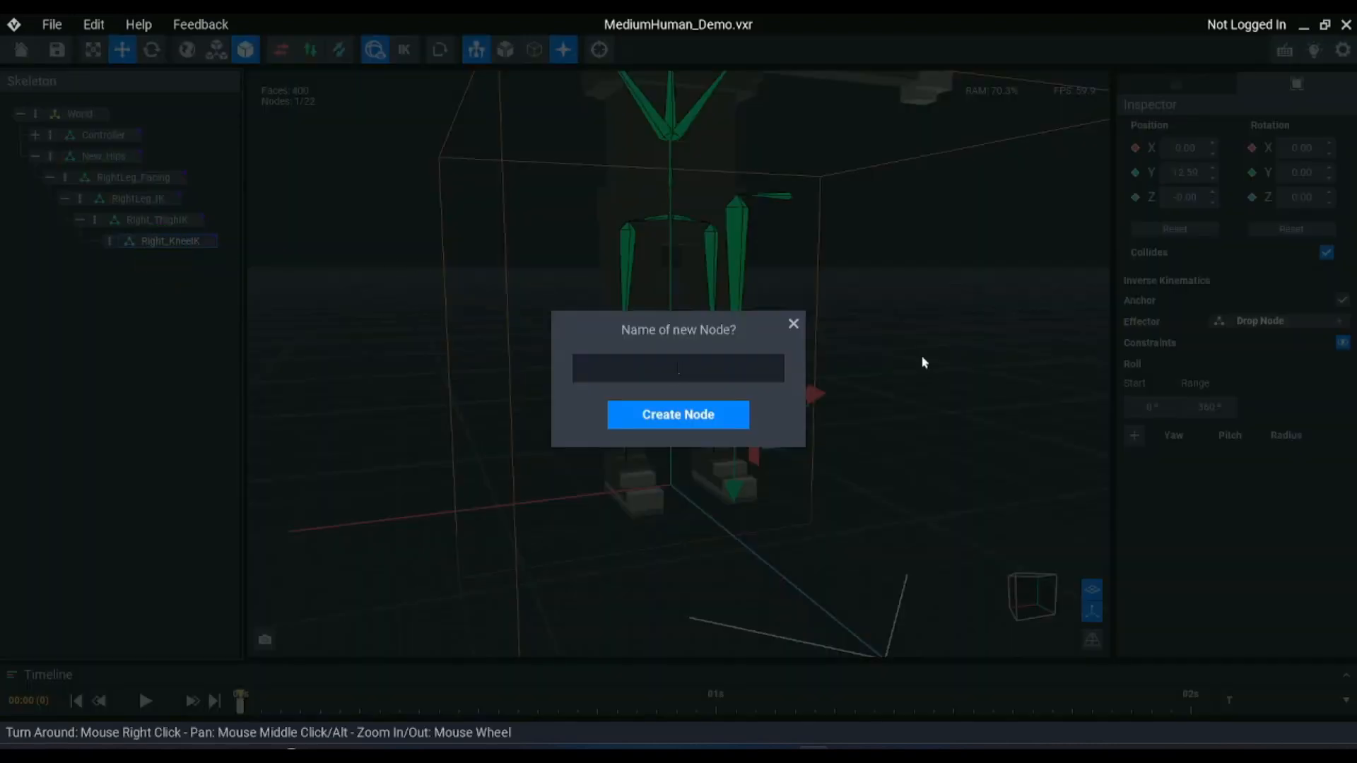
{"action": "type", "text": "Right_FootIK"}
{"action": "key", "text": "Return"}
Move Right_FootIK down along its Y axis to about 9.96, level with the end of the existing right shin bone
{"action": "left_click", "coordinate": [204, 264]}
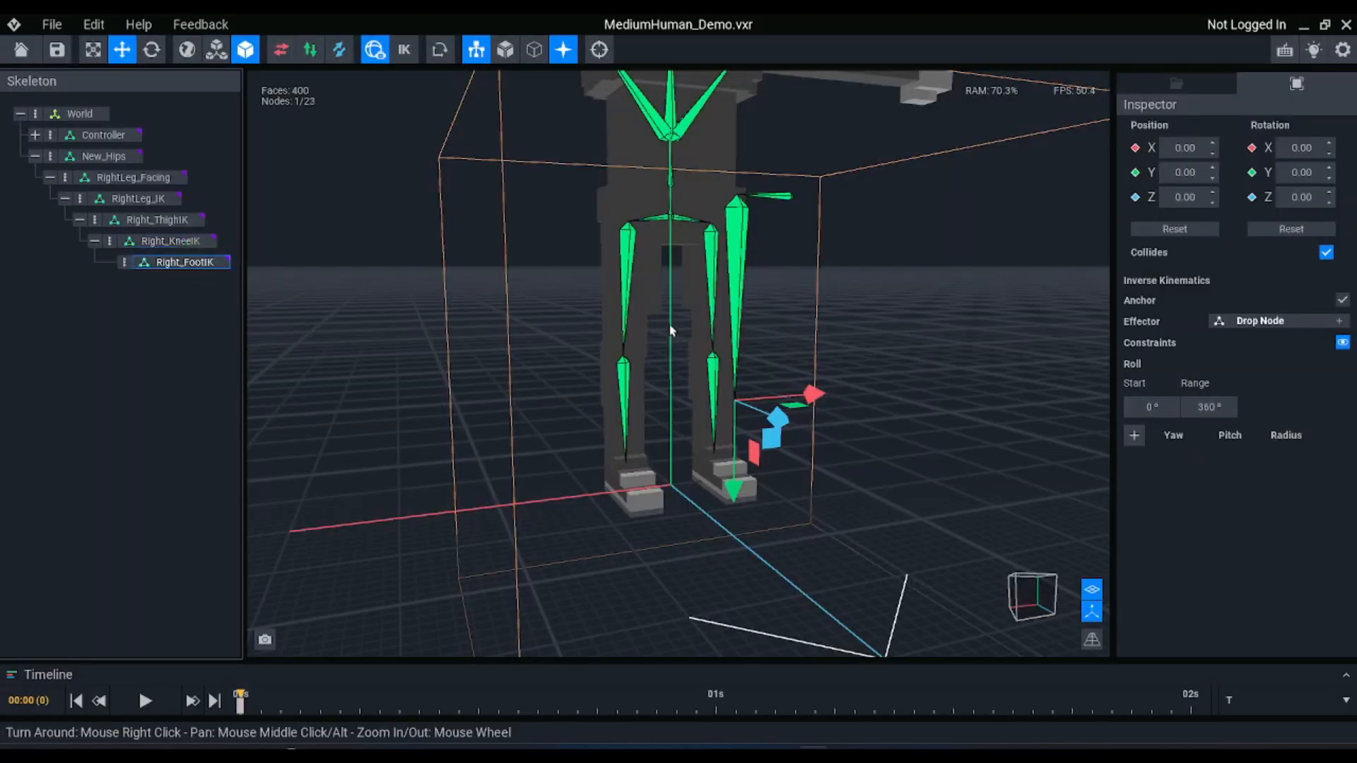
{"action": "left_click_drag", "start_coordinate": [735, 487], "coordinate": [745, 551]}
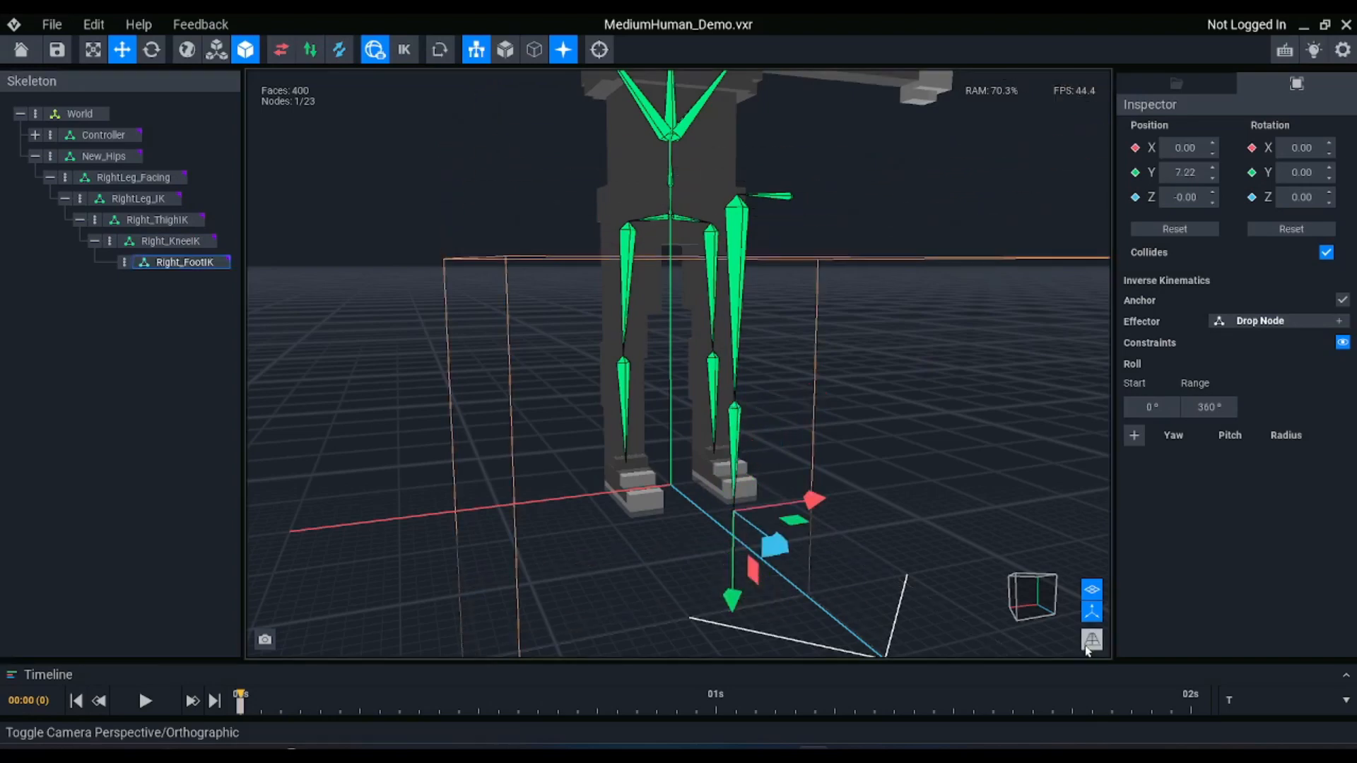
{"action": "left_click", "coordinate": [1092, 639]}
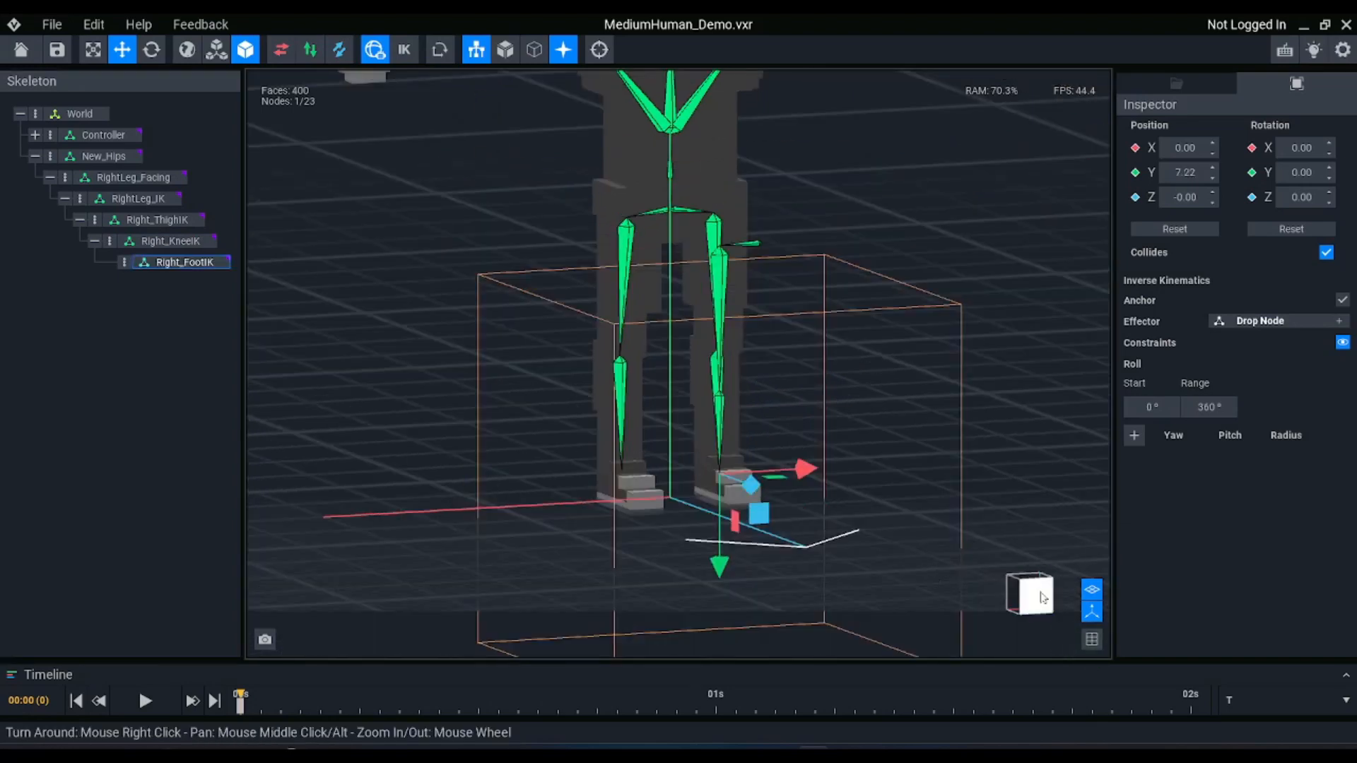
{"action": "left_click", "coordinate": [1029, 593]}
{"action": "scroll", "coordinate": [804, 516], "scroll_direction": "up", "scroll_amount": 6}
{"action": "scroll", "coordinate": [625, 330], "scroll_direction": "up", "scroll_amount": 3}
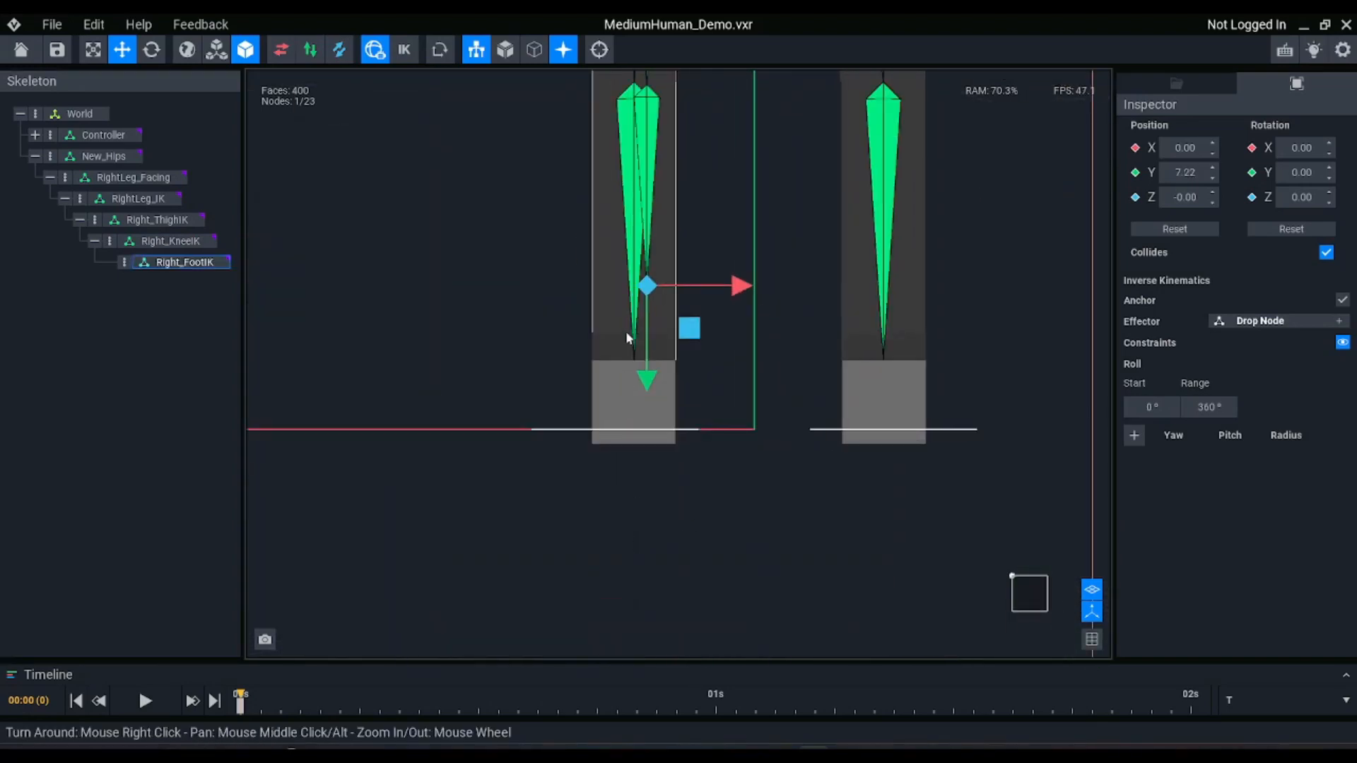
{"action": "left_click_drag", "start_coordinate": [646, 382], "coordinate": [645, 461]}
Set the Z rotation of RightLeg_IK to 0 and make the Move tool active for it
{"action": "scroll", "coordinate": [672, 364], "scroll_direction": "down", "scroll_amount": 3}
{"action": "scroll", "coordinate": [686, 86], "scroll_direction": "up", "scroll_amount": 3}
{"action": "middle_click_drag", "start_coordinate": [683, 132], "coordinate": [685, 228]}
{"action": "middle_click_drag", "start_coordinate": [667, 98], "coordinate": [667, 262]}
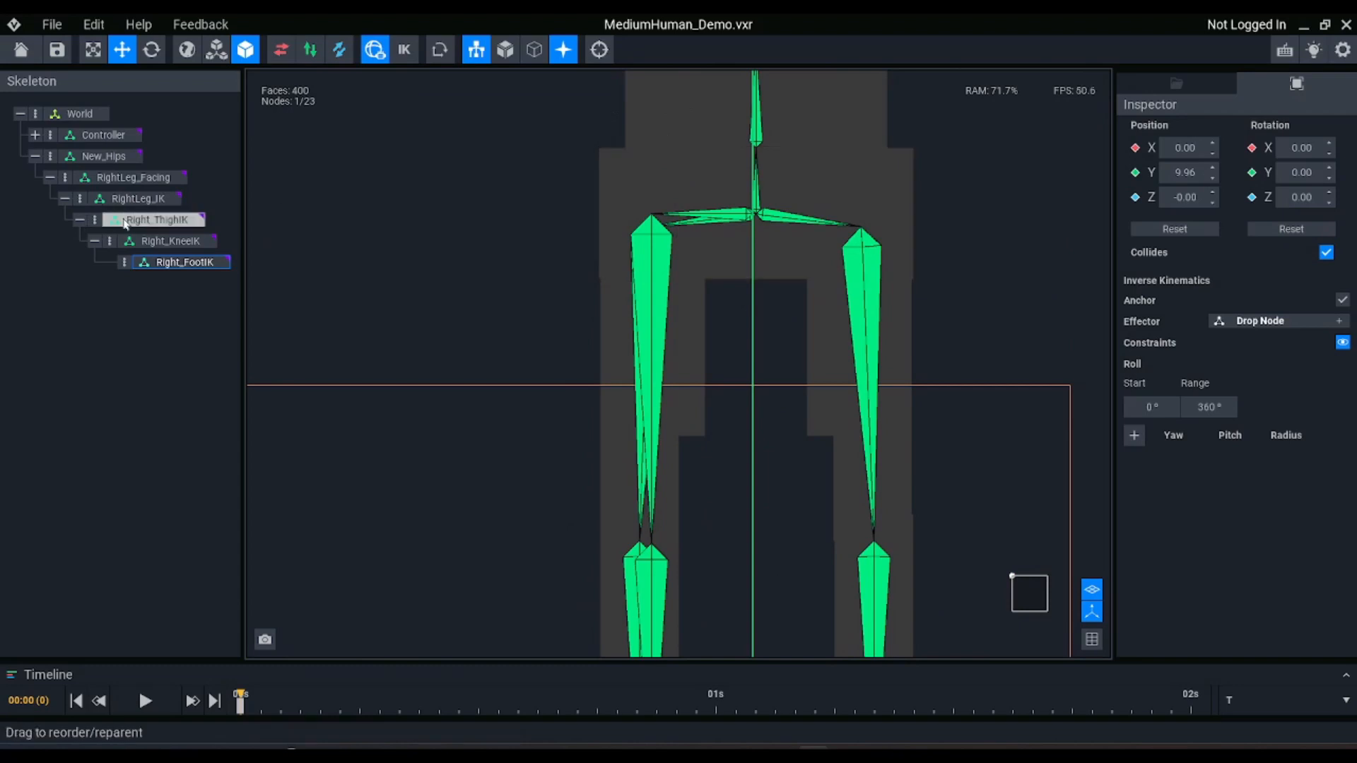
{"action": "left_click", "coordinate": [139, 200]}
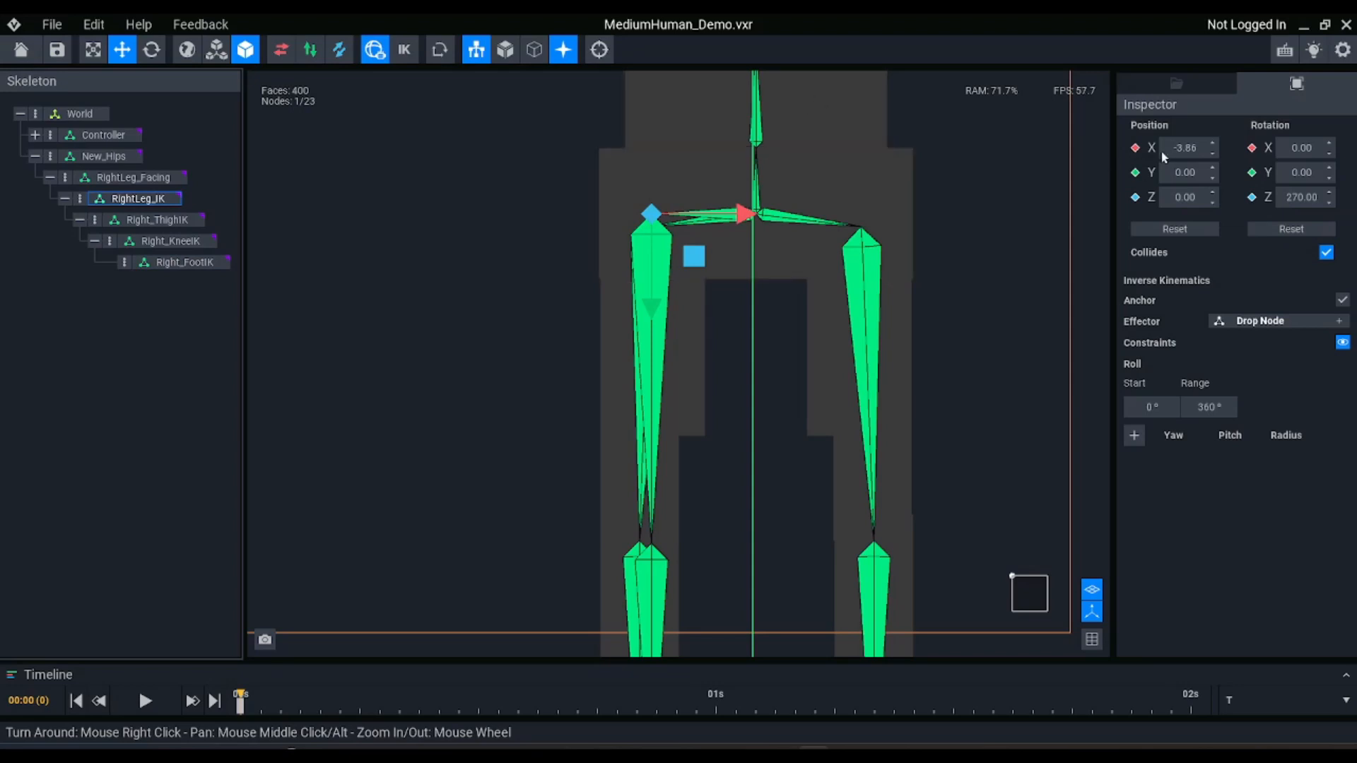
{"action": "middle_click_drag", "start_coordinate": [791, 242], "coordinate": [759, 244]}
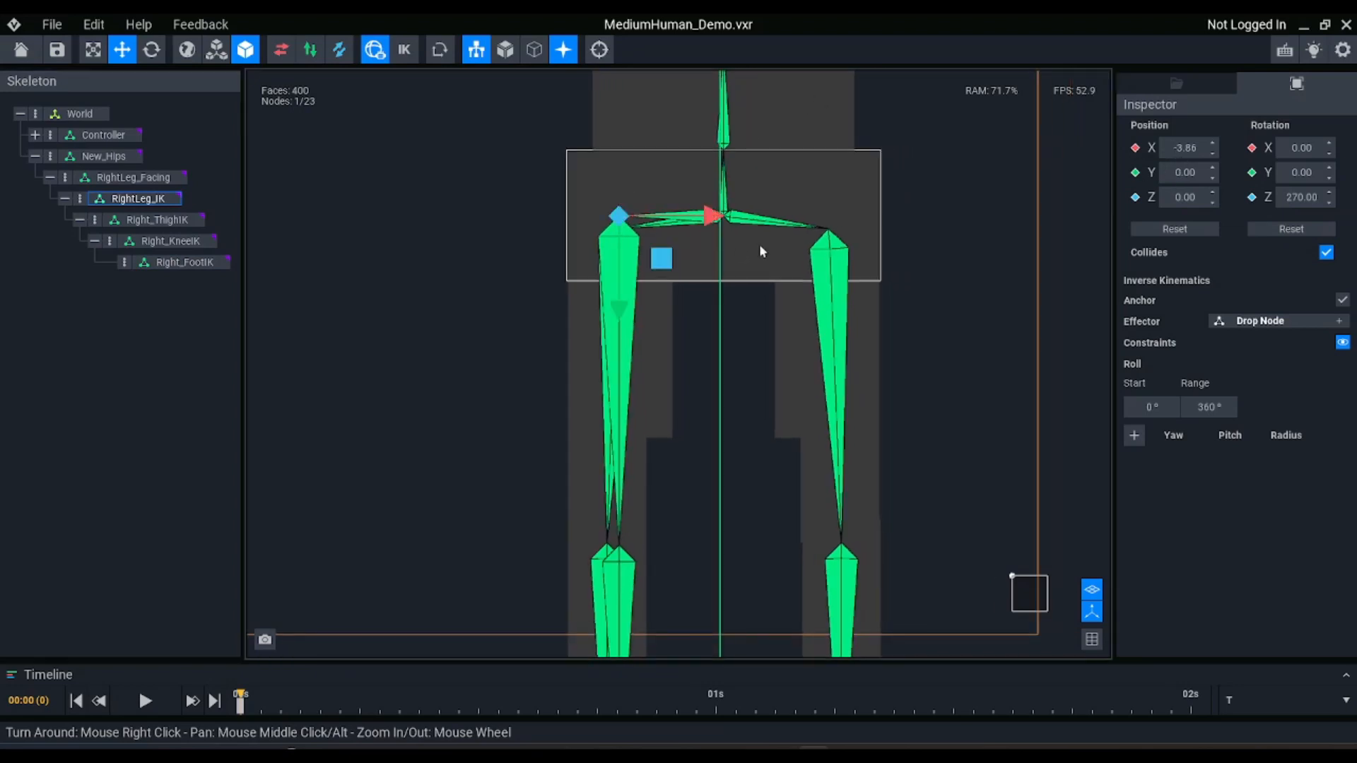
{"action": "key", "text": "e"}
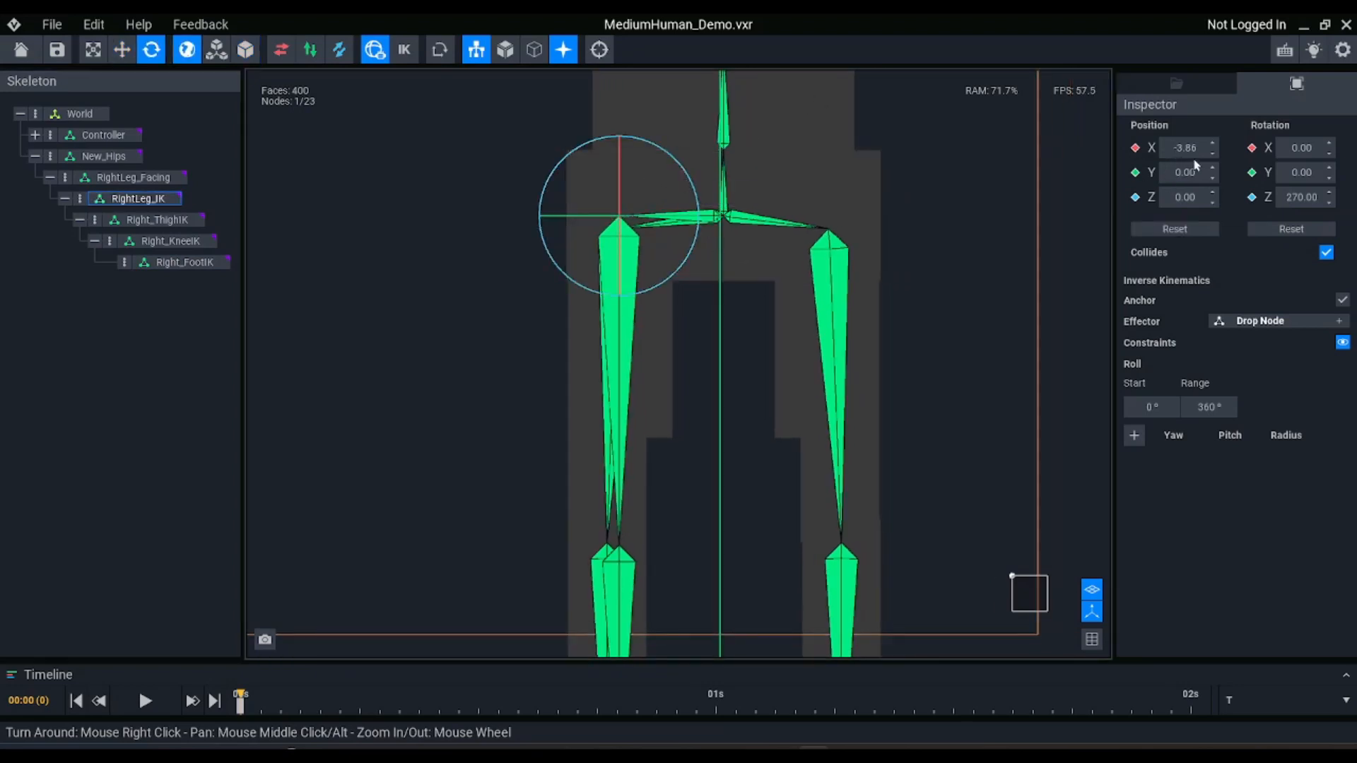
{"action": "left_click", "coordinate": [1304, 199]}
{"action": "type", "text": "0"}
{"action": "key", "text": "Return"}
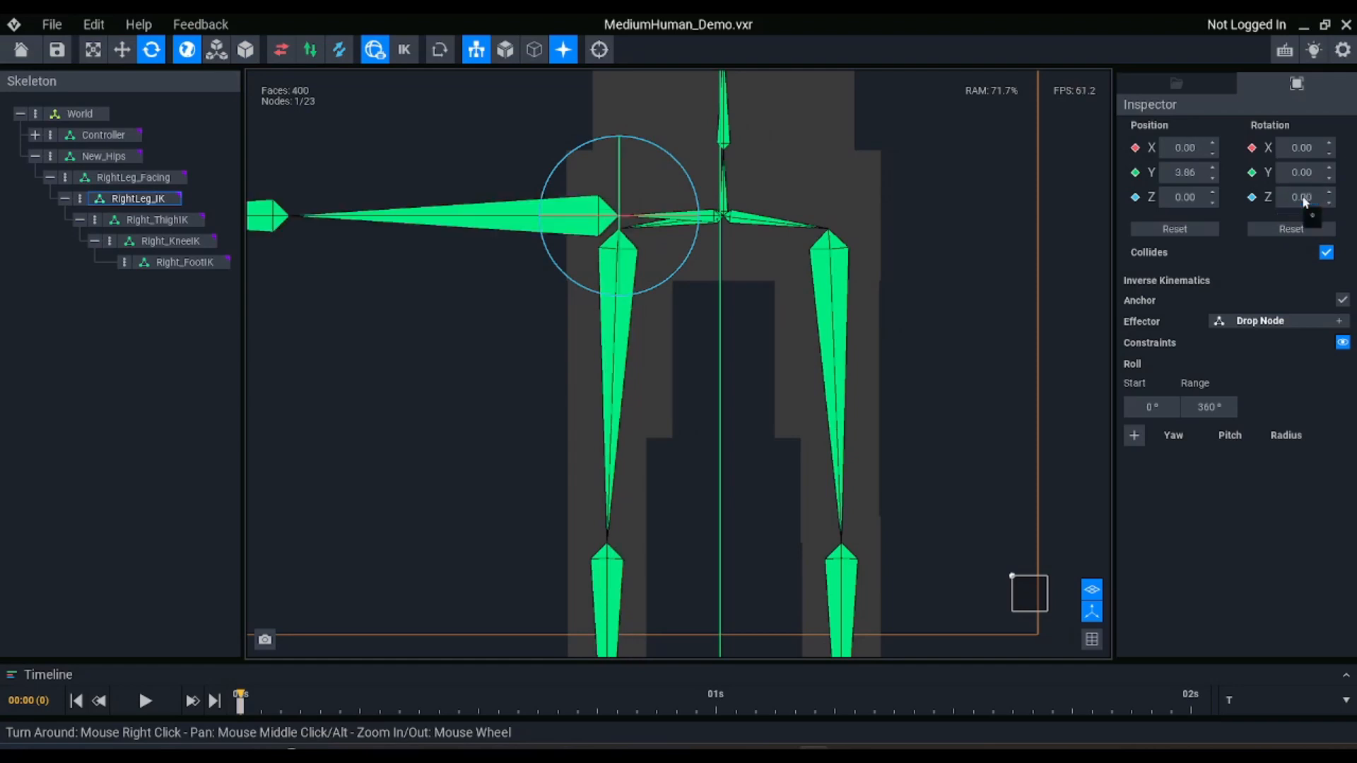
{"action": "key", "text": "w"}
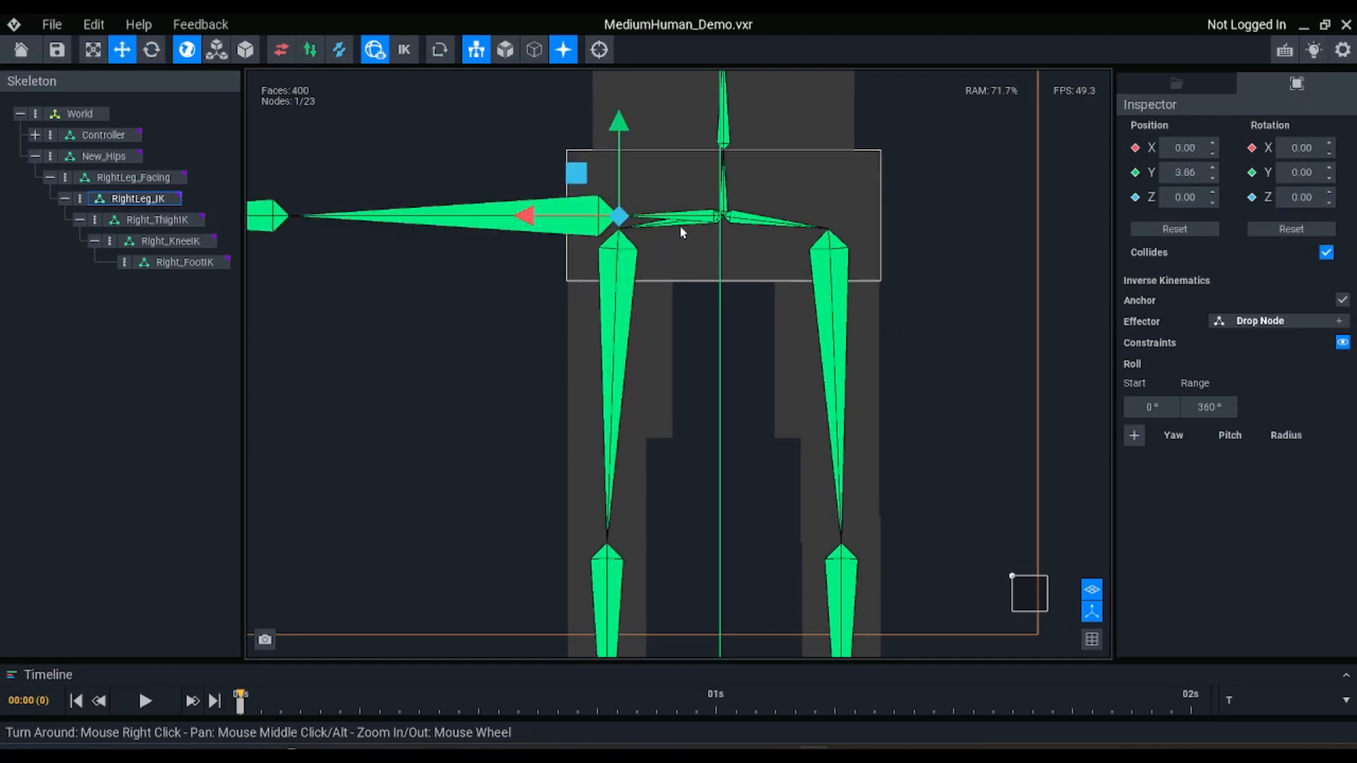
Compare the frames of reference, settle on Object, and move RightLeg_IK outward along Y to about 4.16, in line with the right thigh
{"action": "left_click", "coordinate": [171, 115]}
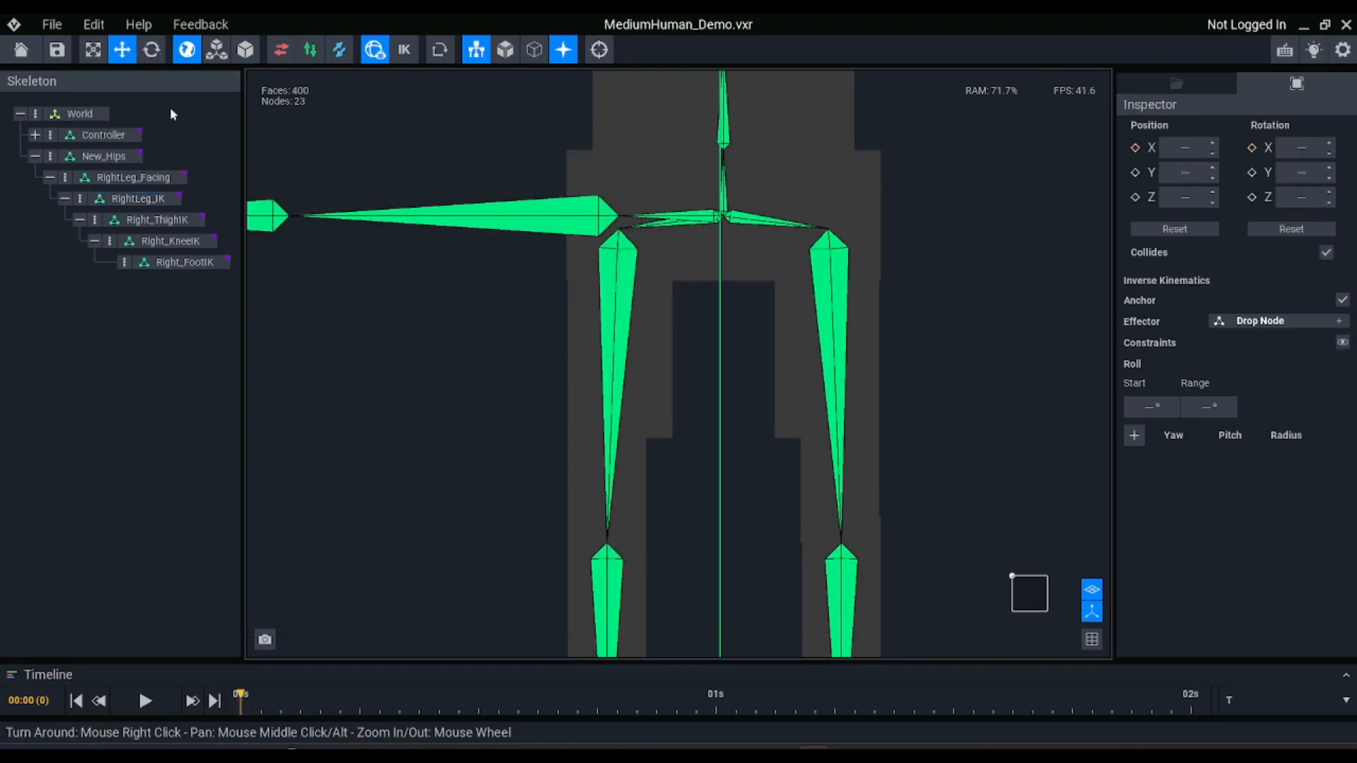
{"action": "left_click", "coordinate": [242, 49]}
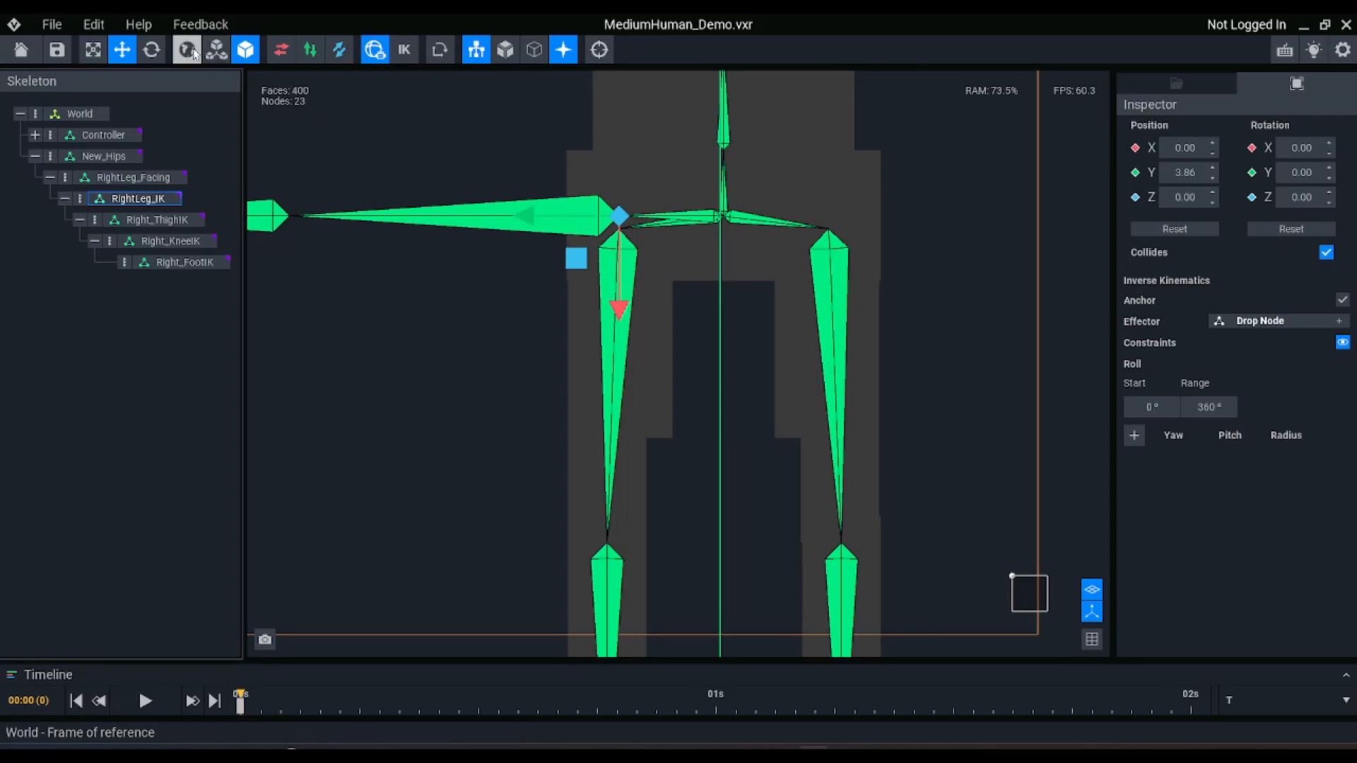
{"action": "left_click", "coordinate": [194, 49]}
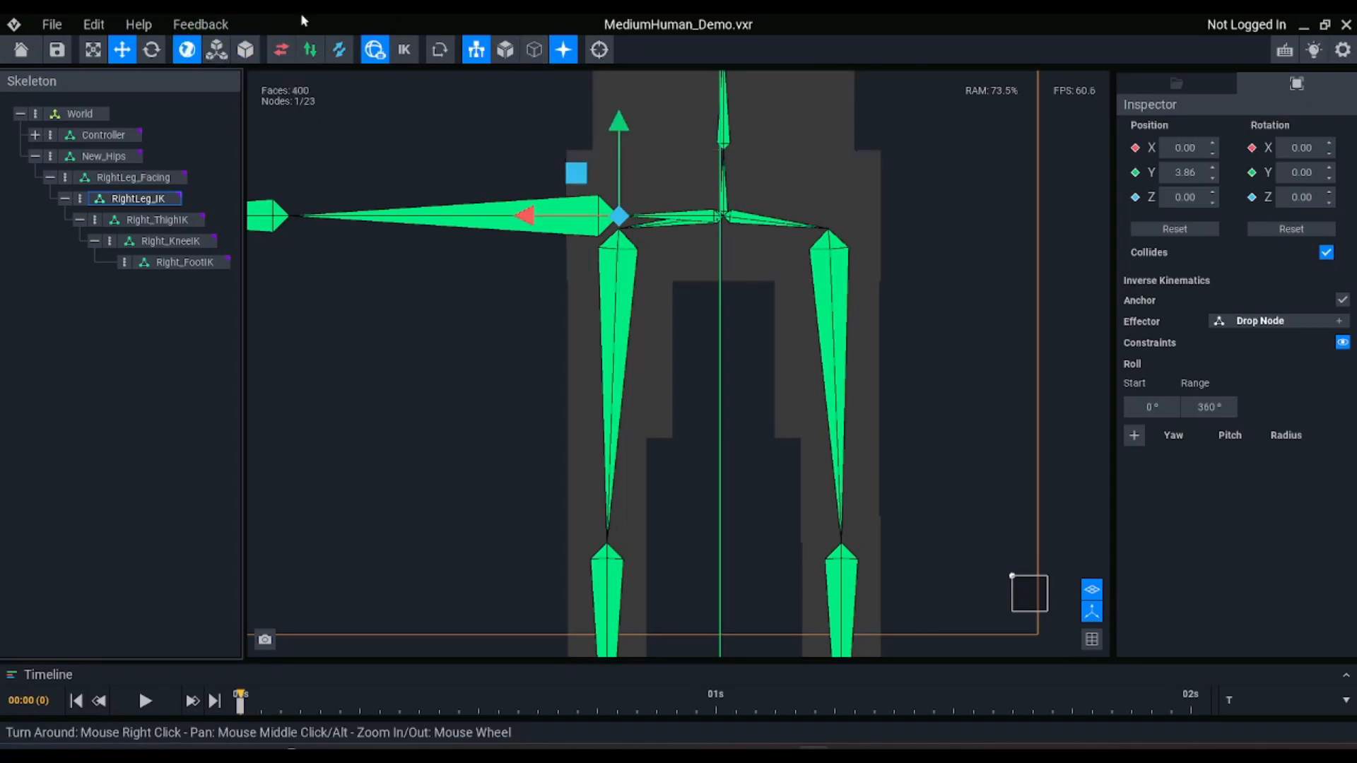
{"action": "left_click", "coordinate": [216, 49]}
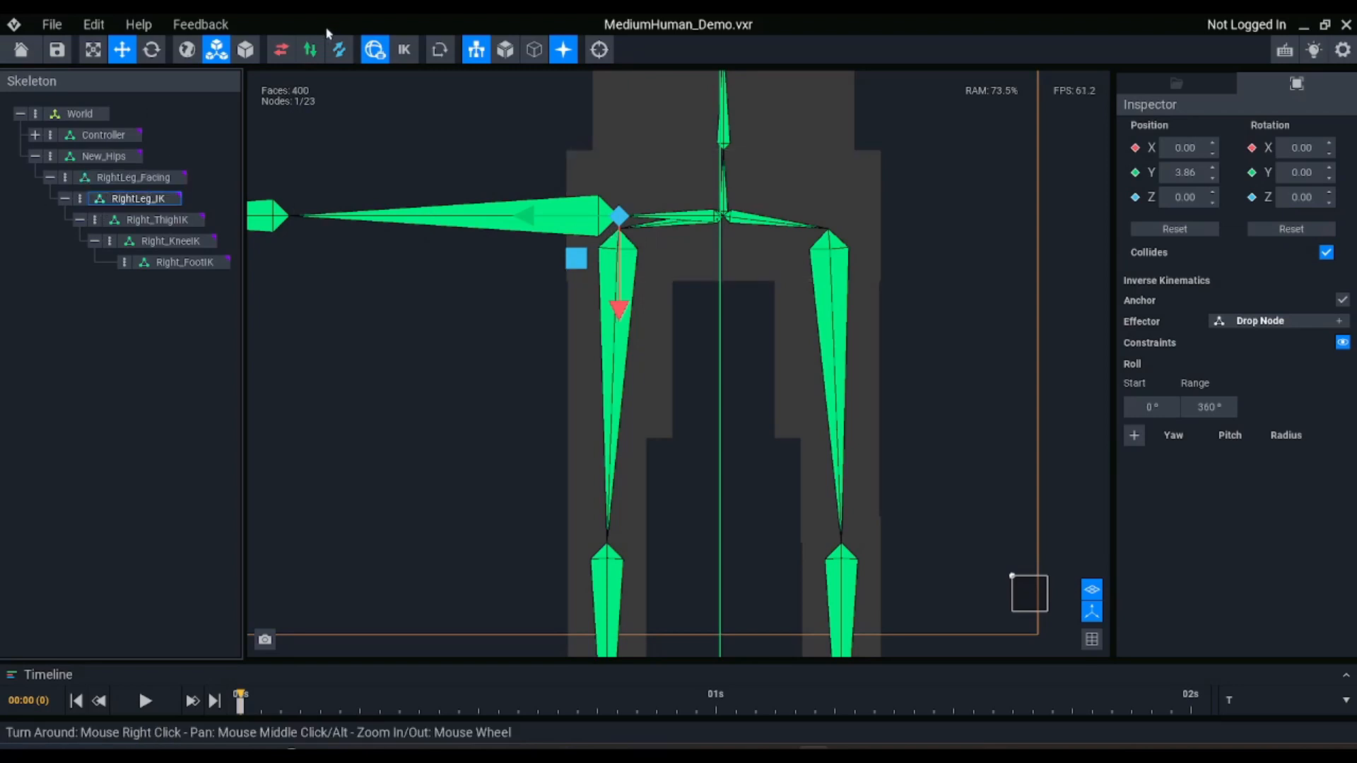
{"action": "left_click", "coordinate": [245, 50]}
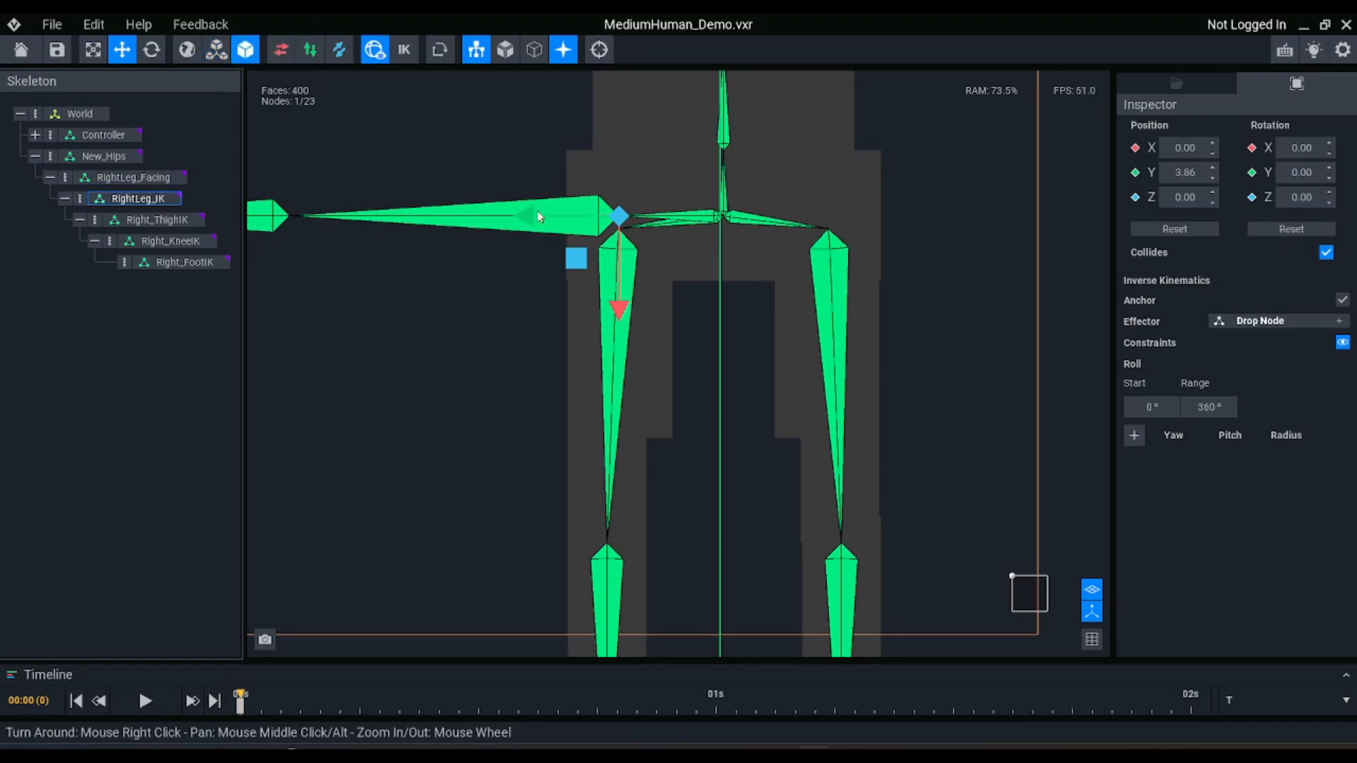
{"action": "left_click_drag", "start_coordinate": [535, 214], "coordinate": [524, 211]}
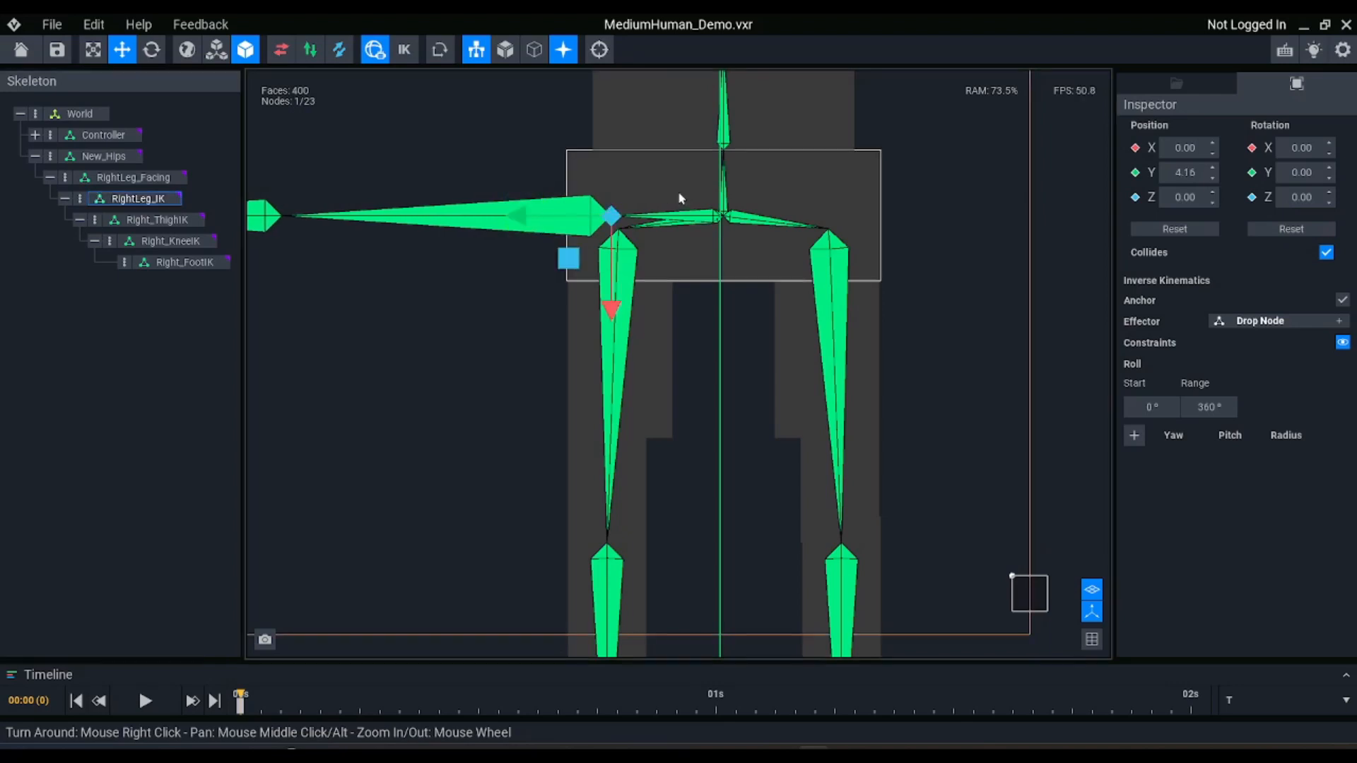
Rotate RightLeg_IK to point downward again and set its Z rotation to exactly 270 degrees
{"action": "key", "text": "e"}
{"action": "left_click_drag", "start_coordinate": [682, 171], "coordinate": [568, 157]}
{"action": "left_click", "coordinate": [1310, 198]}
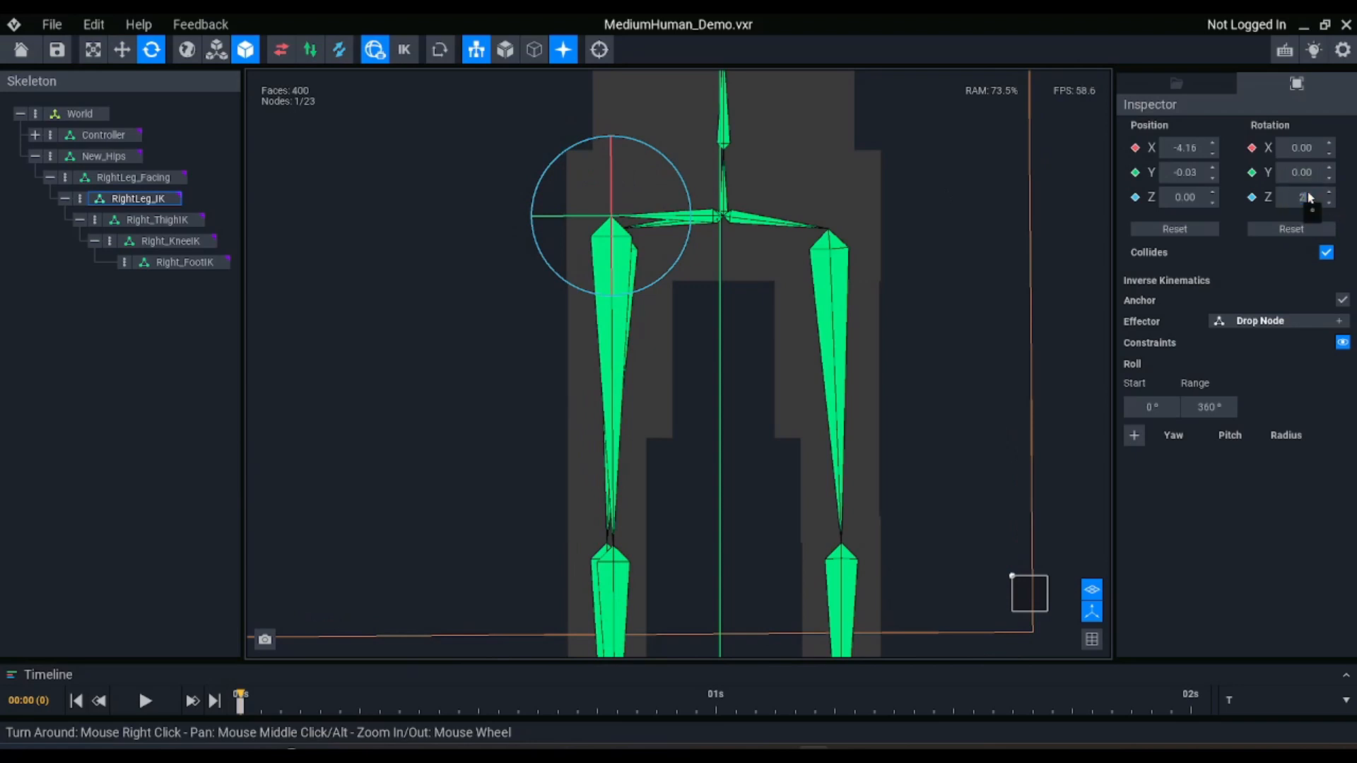
{"action": "type", "text": "270"}
{"action": "key", "text": "Return"}
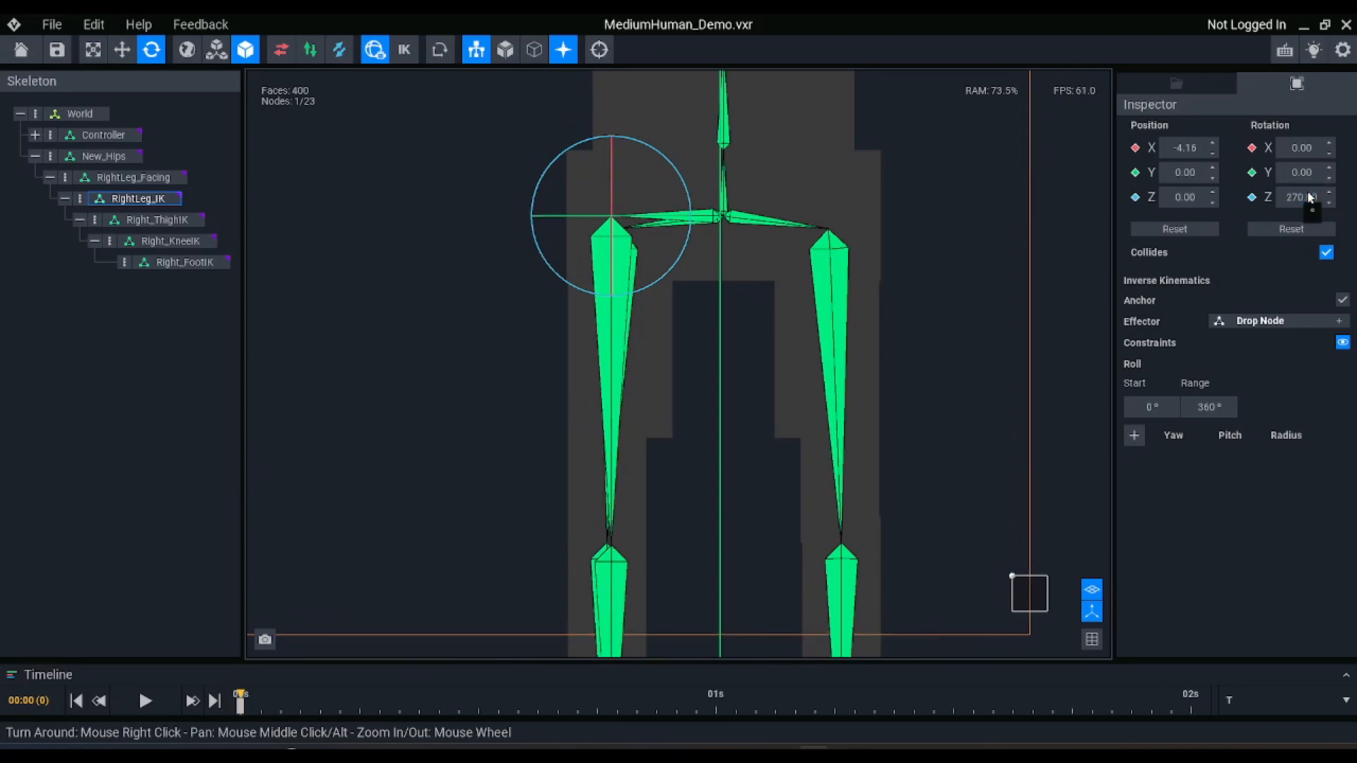
Examine the right-leg chain in perspective, going through the facing, IK, thigh, knee and foot nodes
{"action": "scroll", "coordinate": [694, 322], "scroll_direction": "down", "scroll_amount": 5}
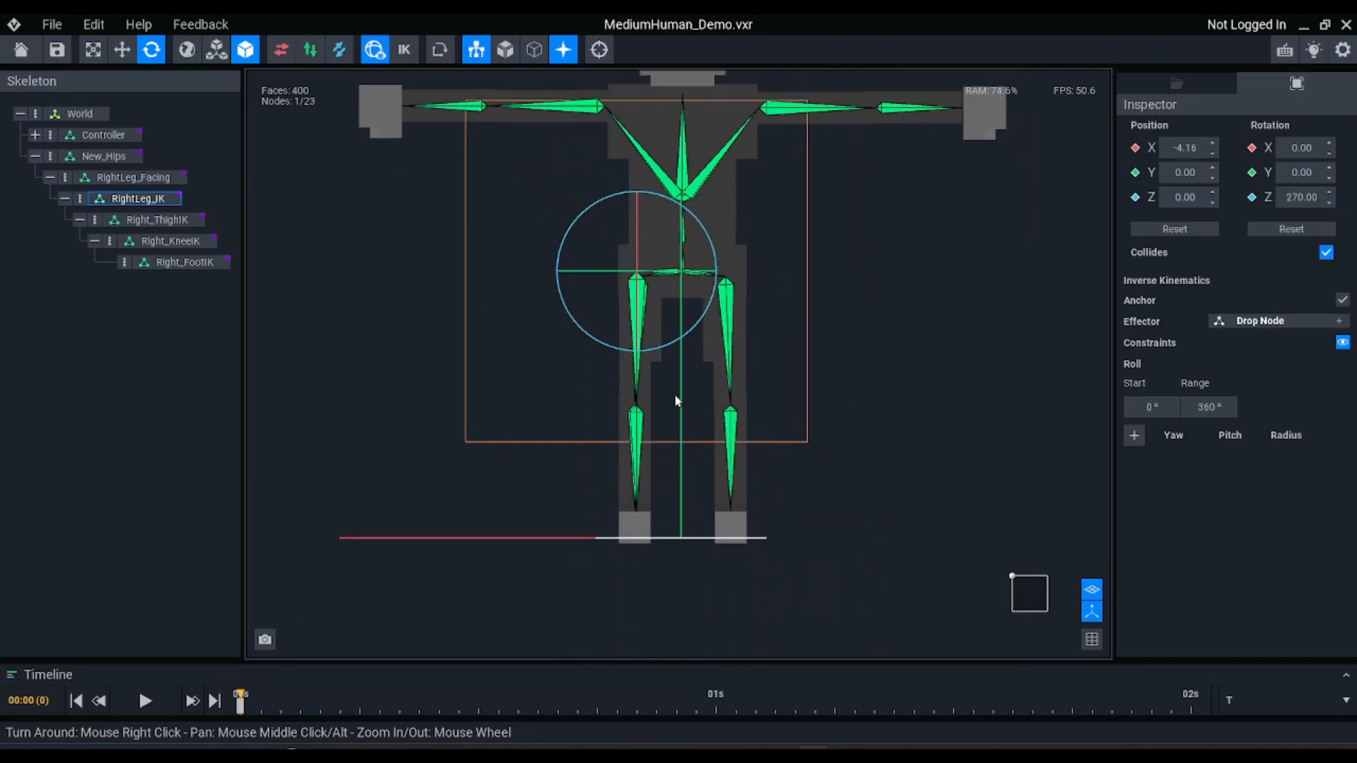
{"action": "left_click", "coordinate": [1092, 639]}
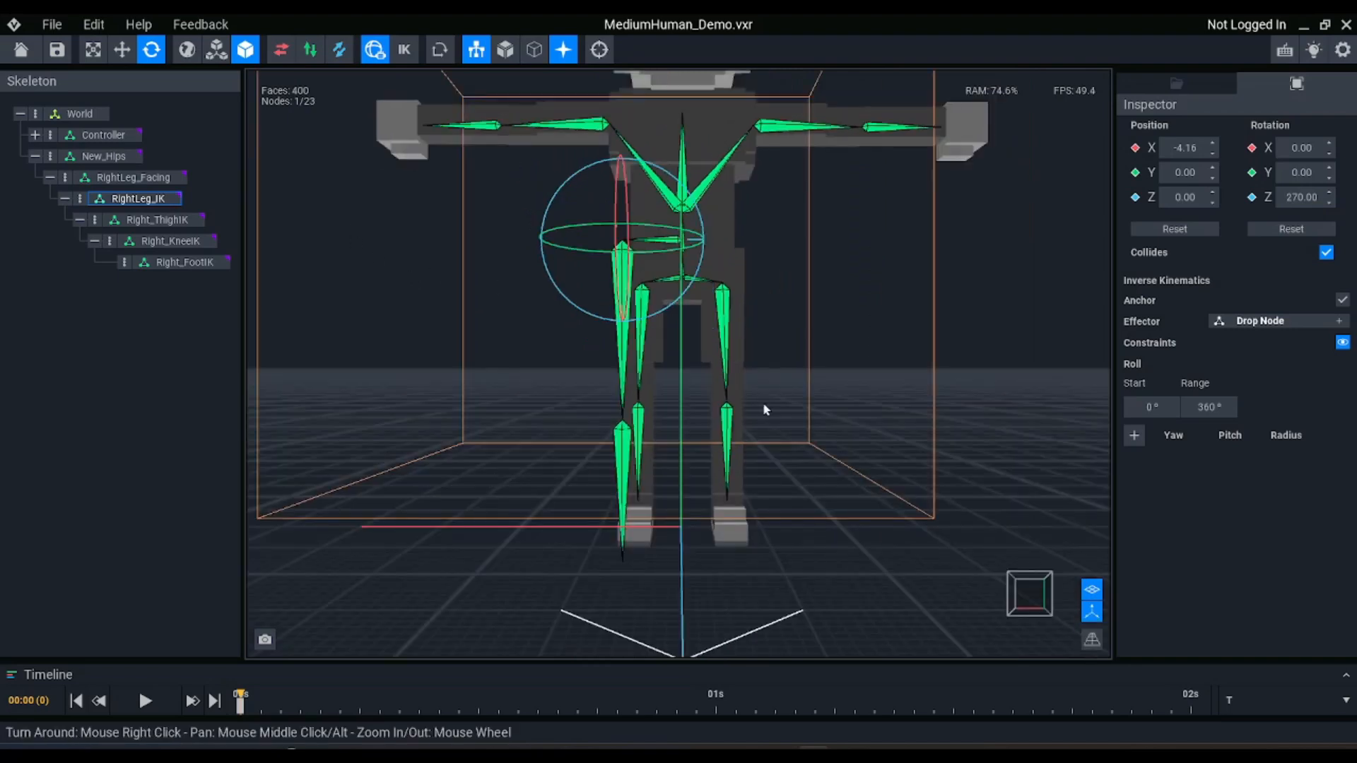
{"action": "right_click_drag", "start_coordinate": [763, 409], "coordinate": [768, 408]}
{"action": "scroll", "coordinate": [768, 408], "scroll_direction": "up", "scroll_amount": 2}
{"action": "left_click", "coordinate": [141, 178]}
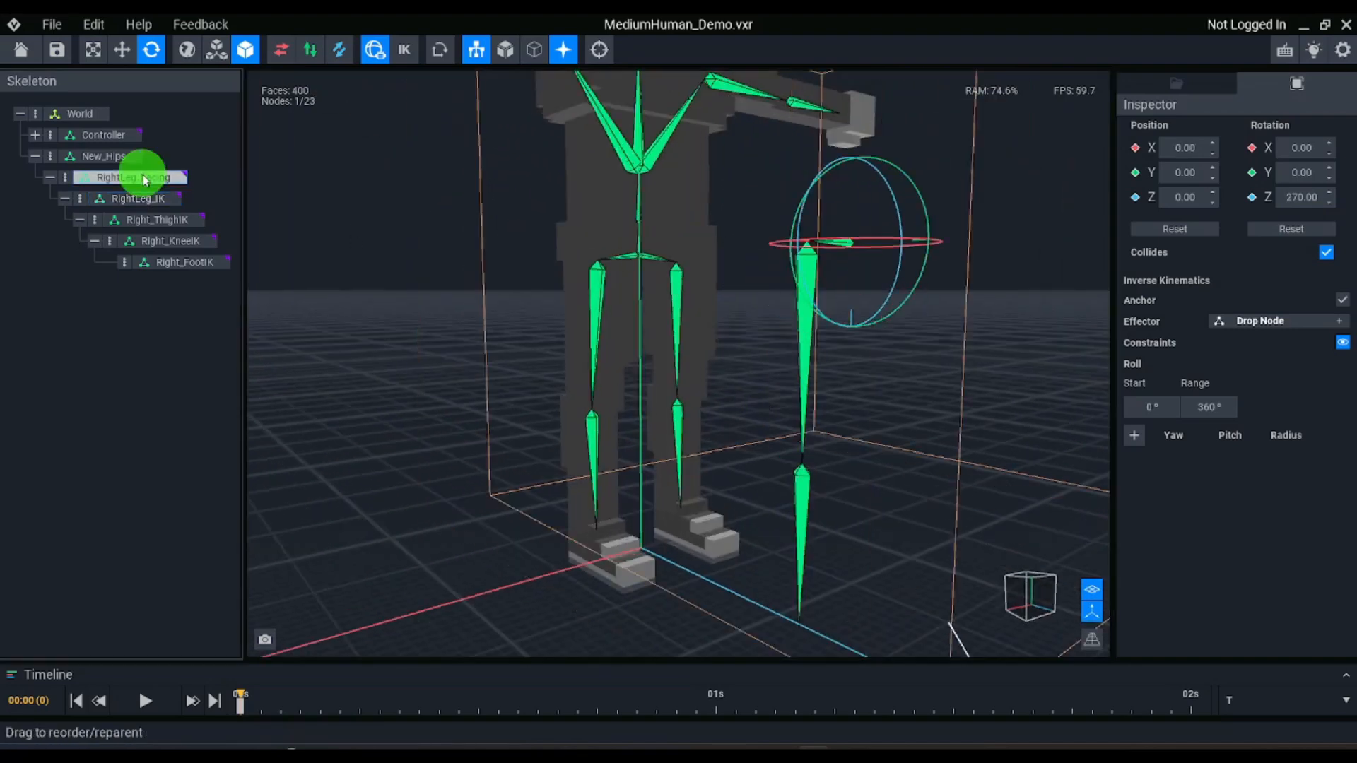
{"action": "left_click", "coordinate": [143, 203]}
{"action": "left_click", "coordinate": [150, 231]}
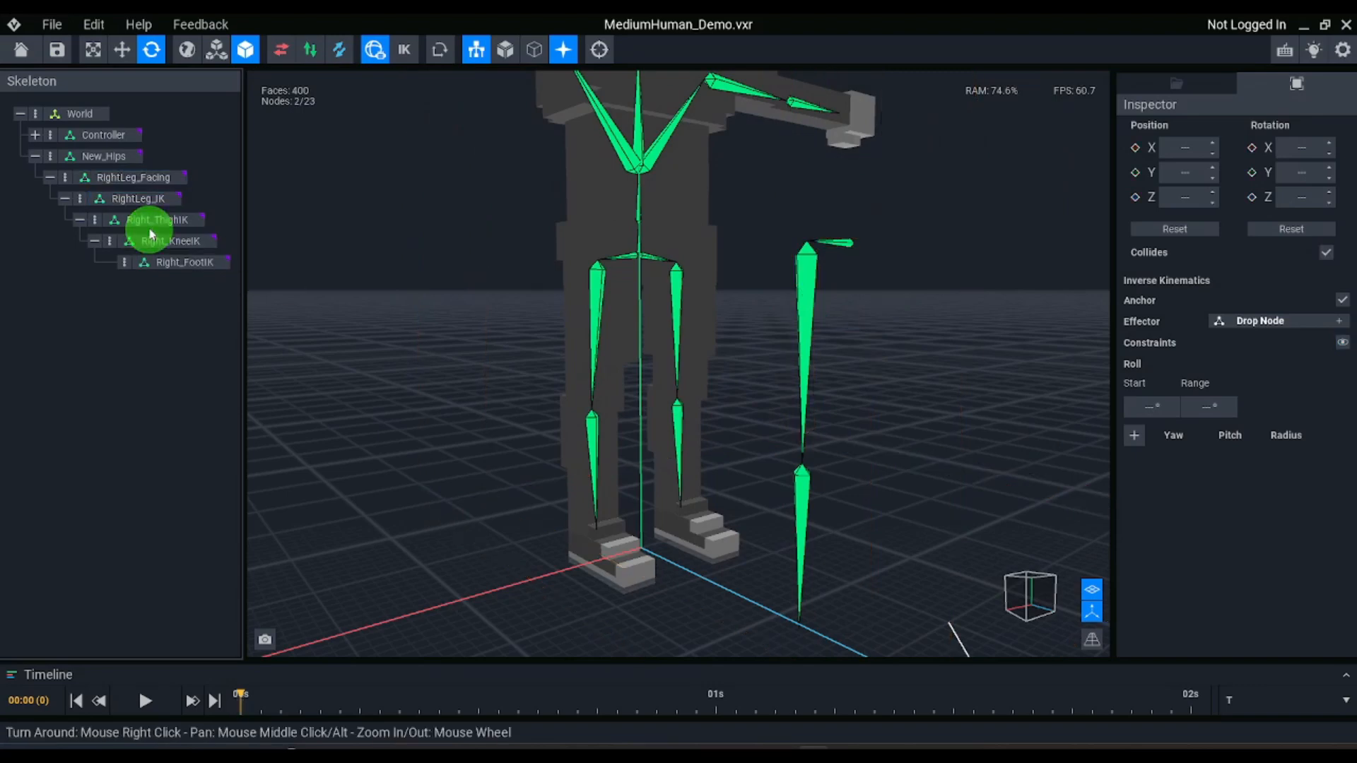
{"action": "left_click", "coordinate": [161, 221]}
{"action": "left_click", "coordinate": [169, 242], "text": "ctrl"}
{"action": "scroll", "coordinate": [1035, 241], "scroll_direction": "down", "scroll_amount": 2}
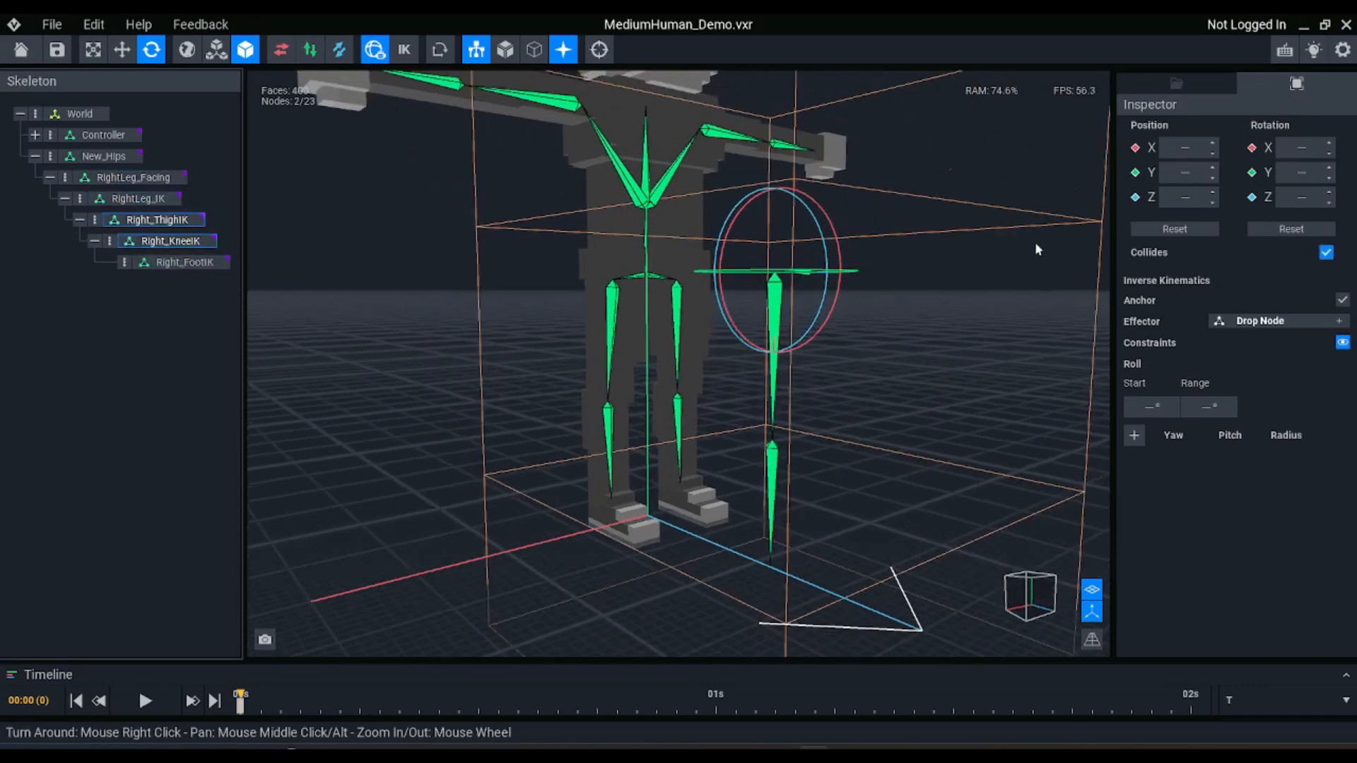
{"action": "right_click_drag", "start_coordinate": [935, 341], "coordinate": [938, 345]}
{"action": "scroll", "coordinate": [940, 353], "scroll_direction": "down", "scroll_amount": 3}
{"action": "left_click", "coordinate": [192, 264]}
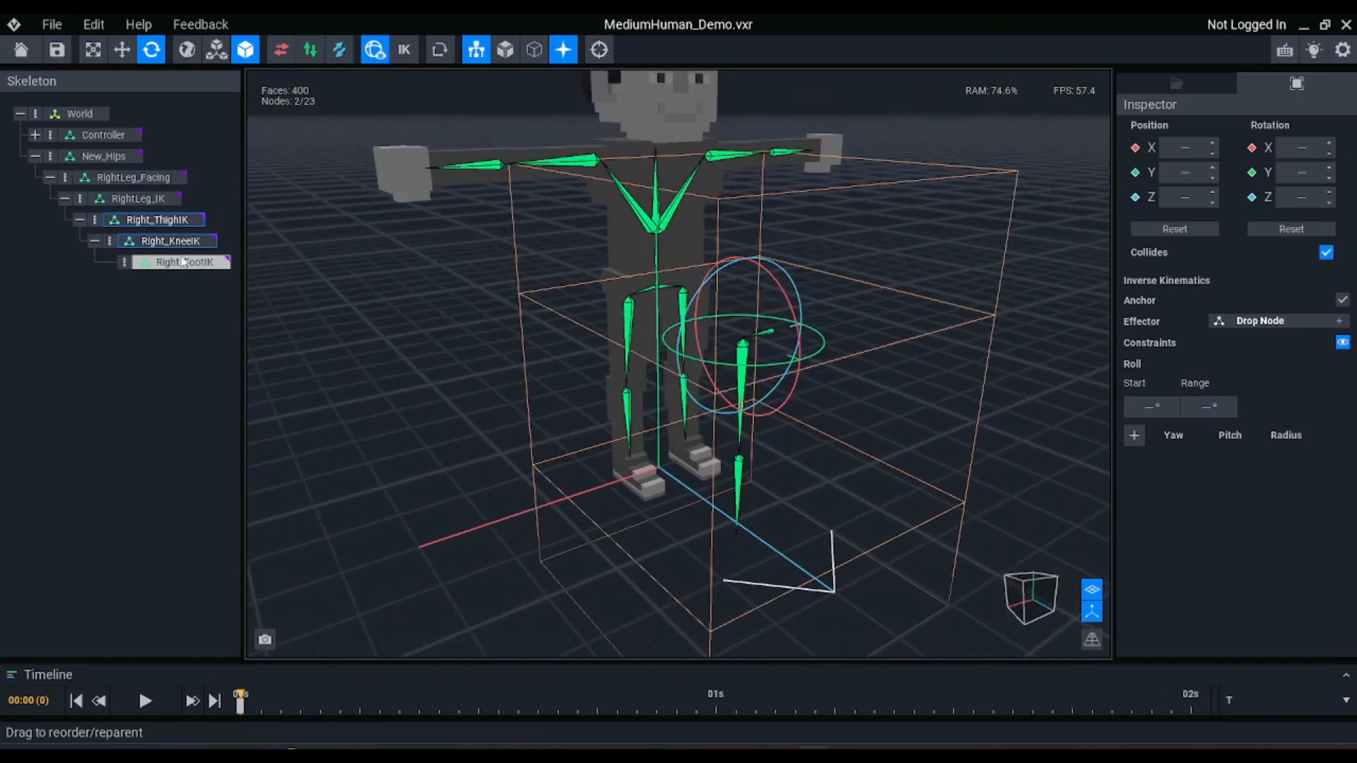
{"action": "key", "text": "f"}
{"action": "left_click", "coordinate": [166, 220]}
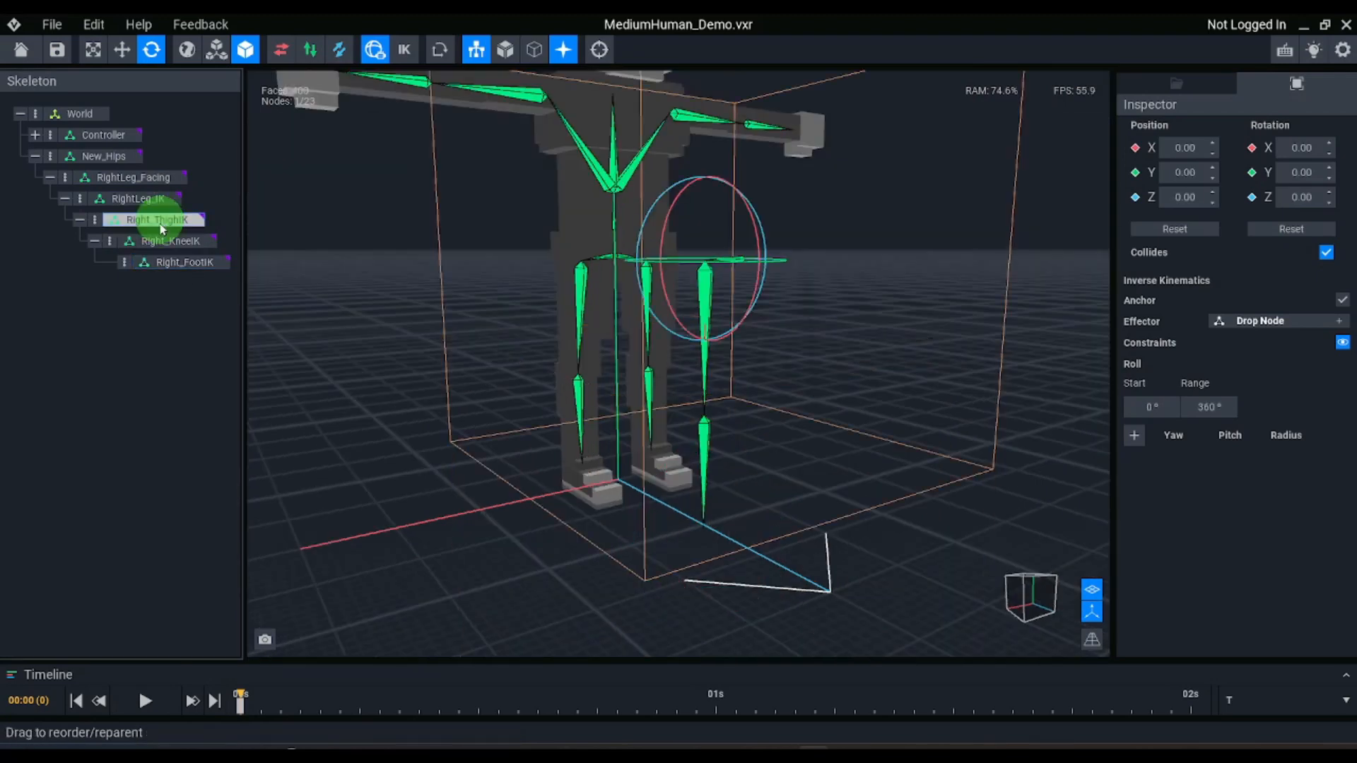
{"action": "left_click", "coordinate": [166, 241]}
Create an IK effector for the Right_FootIK node and select the effector with the Move tool
{"action": "left_click", "coordinate": [172, 263]}
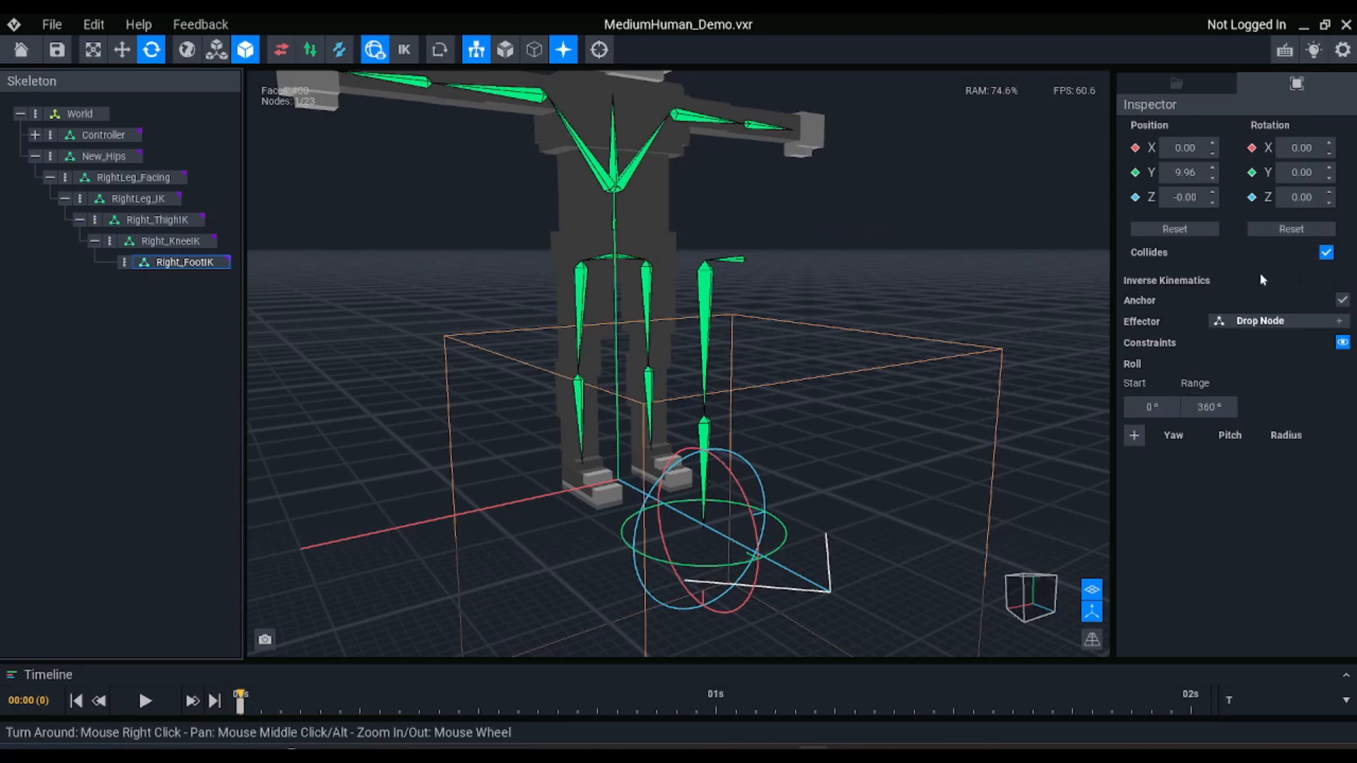
{"action": "left_click", "coordinate": [1339, 321]}
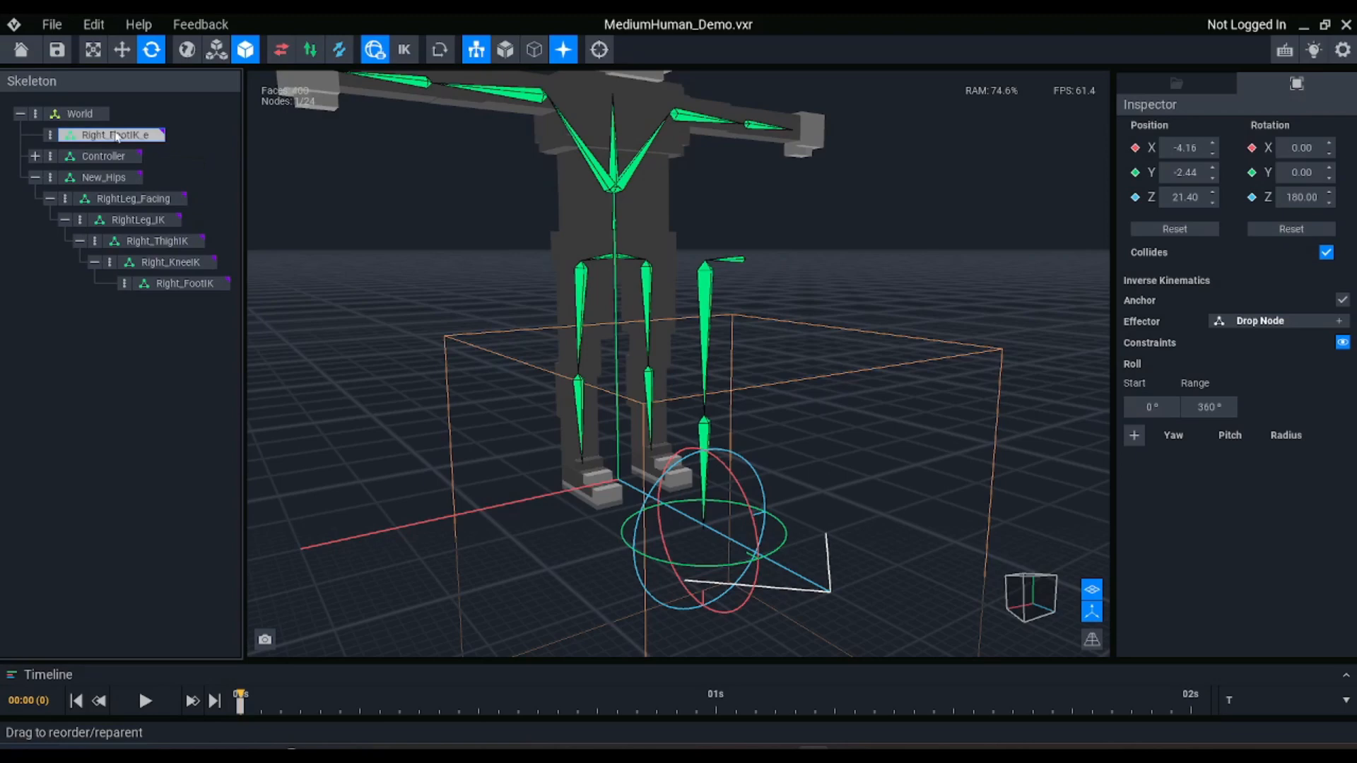
{"action": "key", "text": "w"}
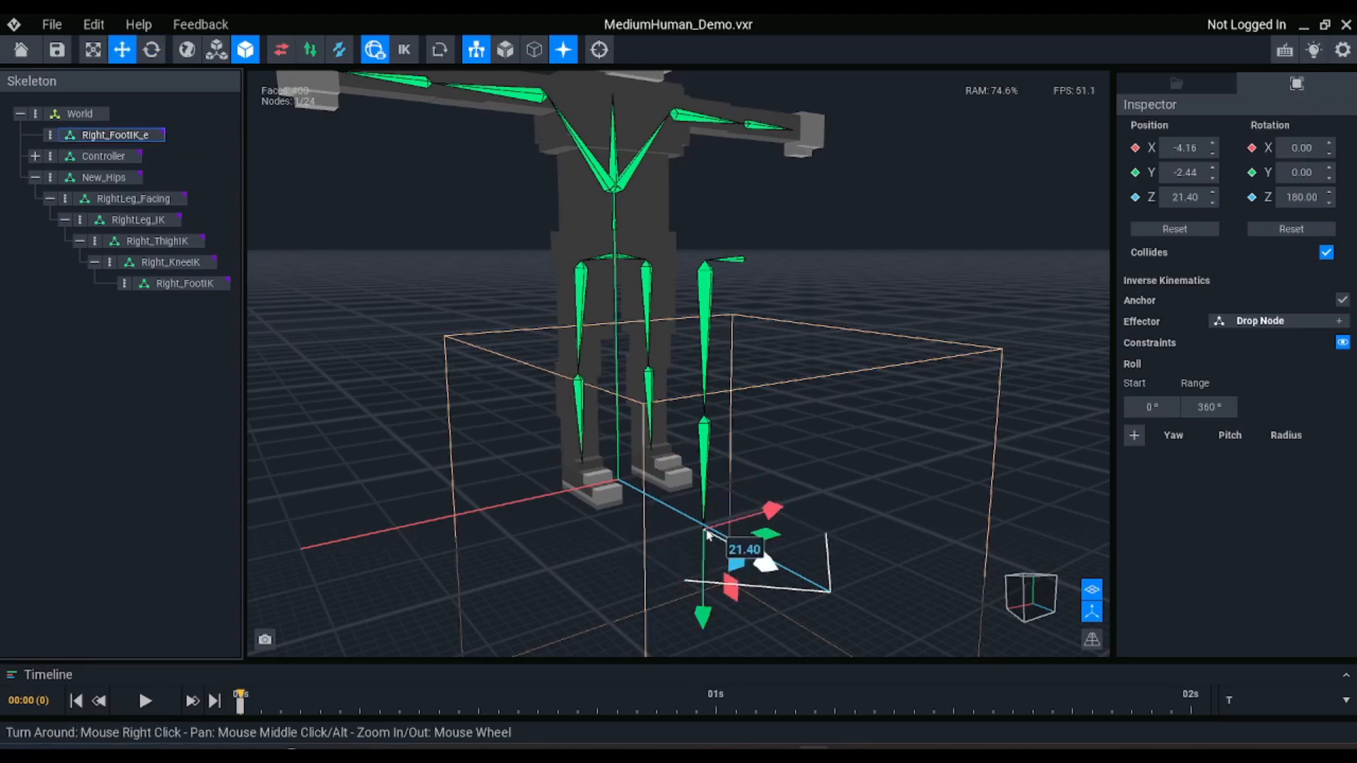
Try moving the Right_FootIK_e effector away from the foot, and undo the trial move
{"action": "left_click_drag", "start_coordinate": [739, 592], "coordinate": [791, 526]}
{"action": "key", "text": "ctrl+z"}
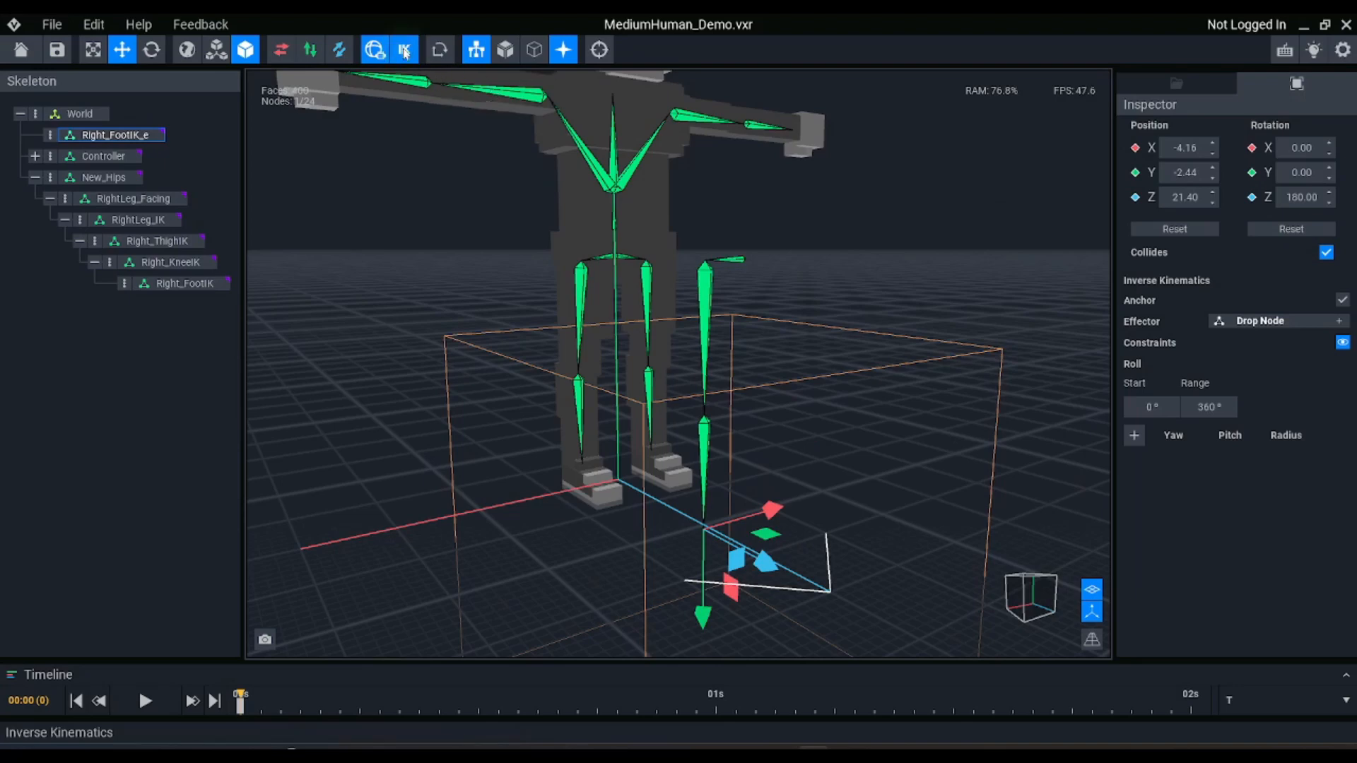
Enable inverse kinematics, try moving the Right_FootIK_e effector up and forward to about Y -13.7, Z 34.3, and undo the move
{"action": "left_click", "coordinate": [404, 51]}
{"action": "left_click", "coordinate": [738, 594]}
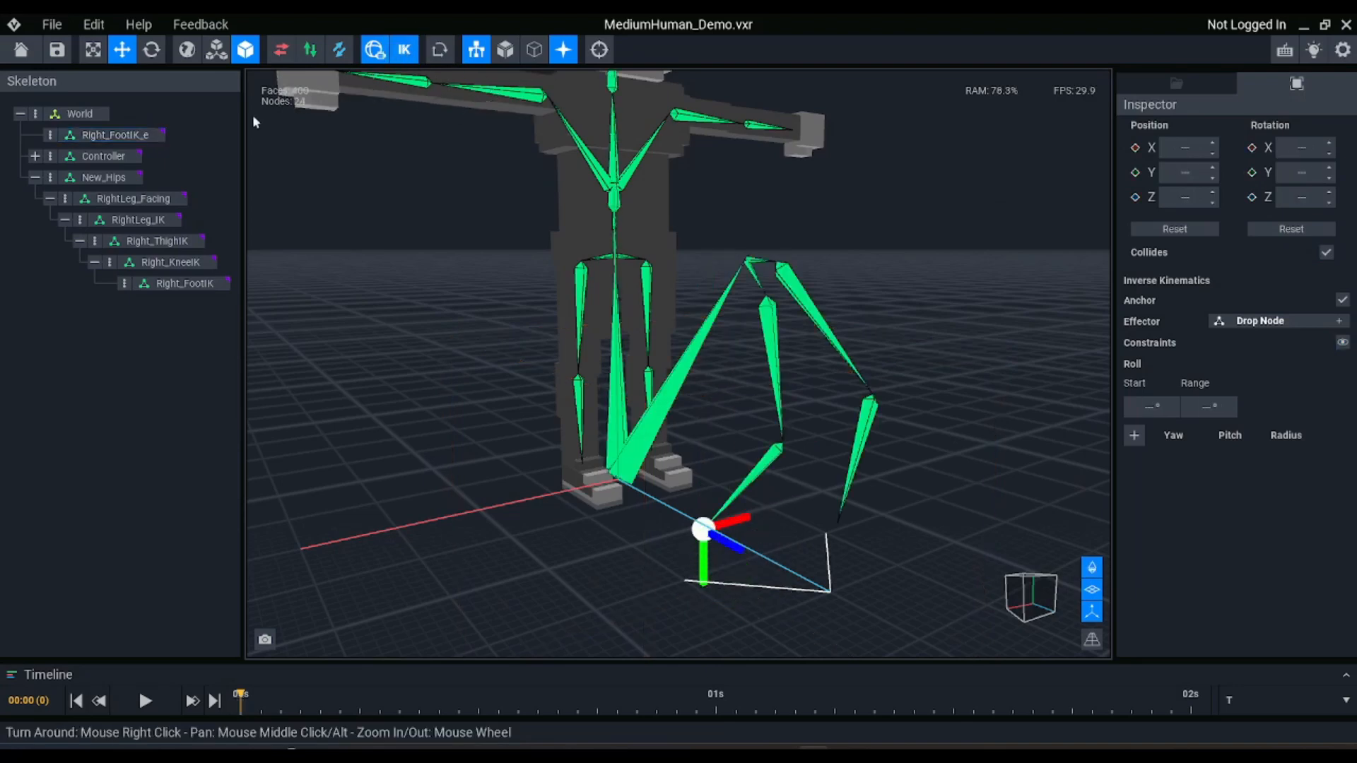
{"action": "left_click", "coordinate": [111, 133]}
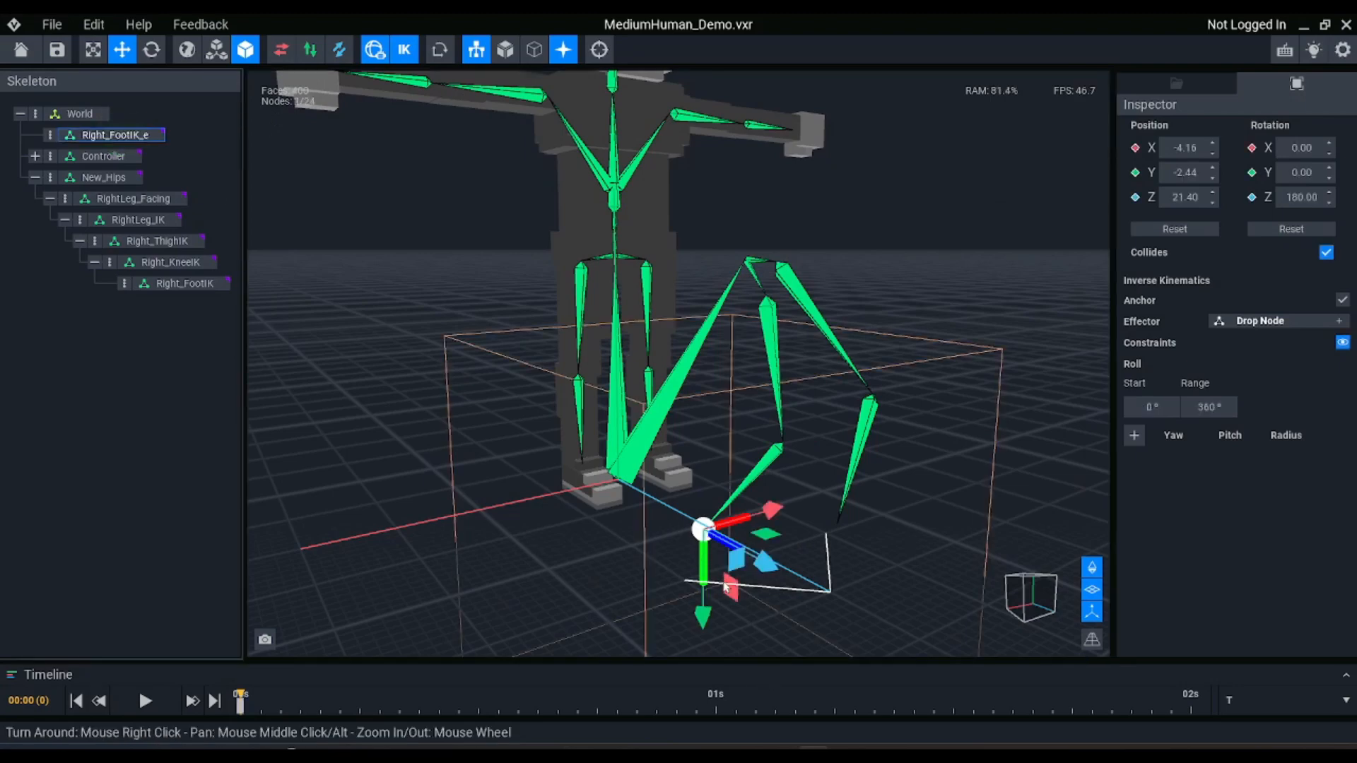
{"action": "left_click_drag", "start_coordinate": [724, 587], "coordinate": [858, 501]}
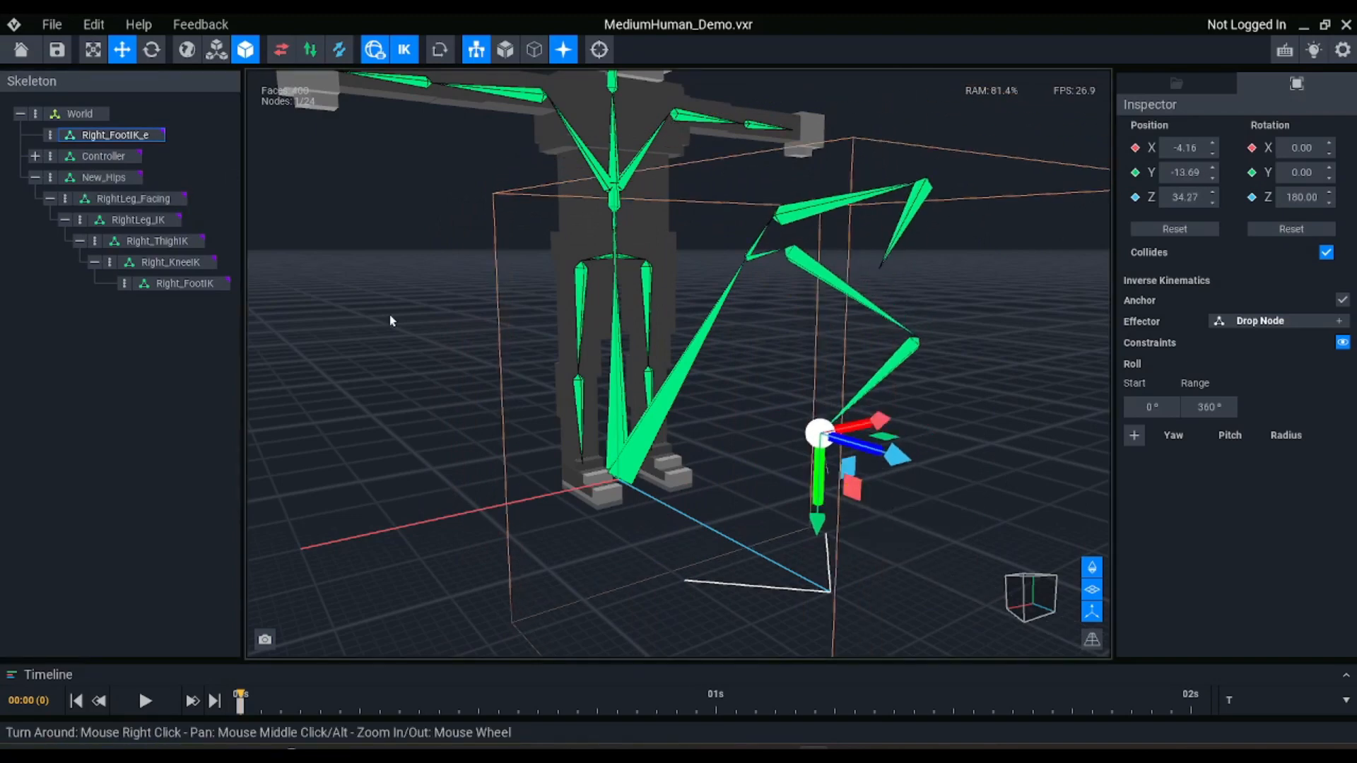
{"action": "key", "text": "ctrl+z"}
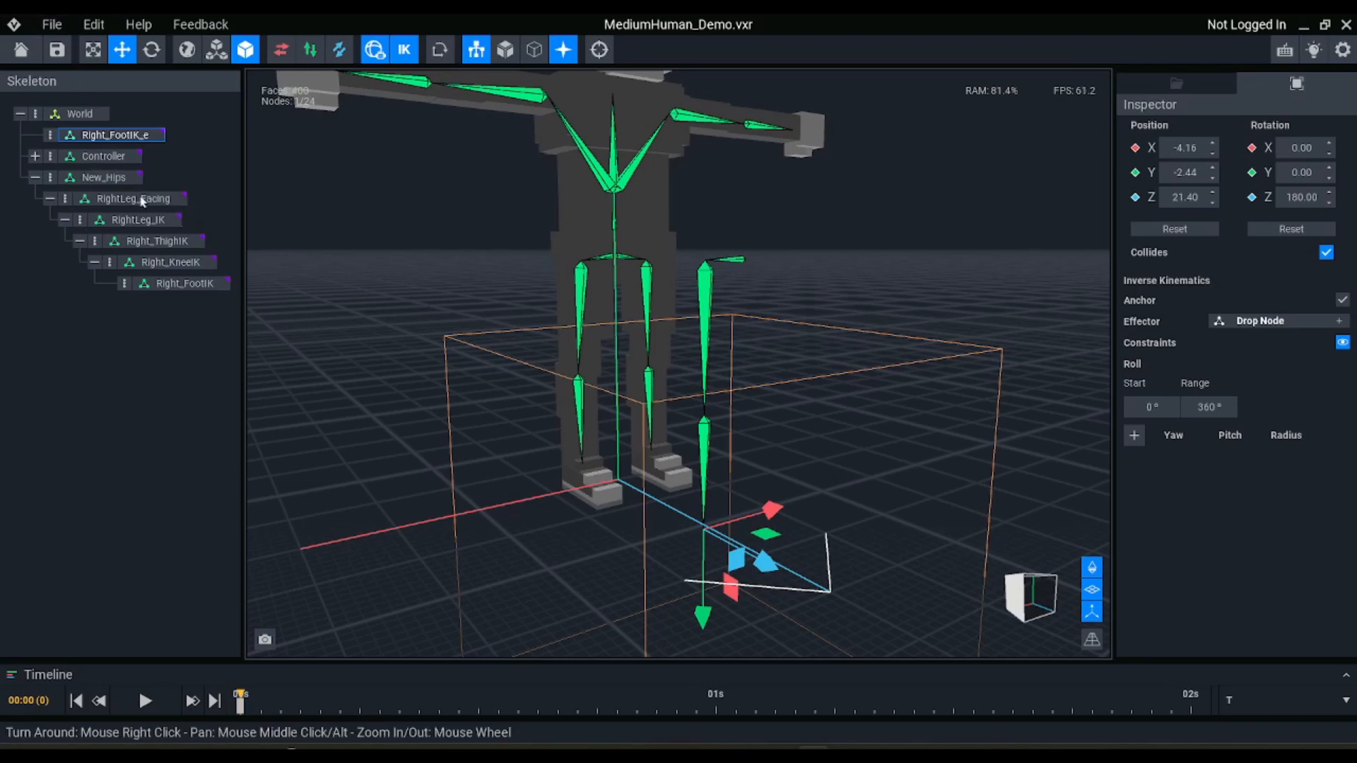
Enable the inverse kinematics Anchor option on the New_Hips, RightLeg_Facing and RightLeg_IK nodes
{"action": "left_click", "coordinate": [163, 245]}
{"action": "left_click", "coordinate": [180, 267], "text": "ctrl"}
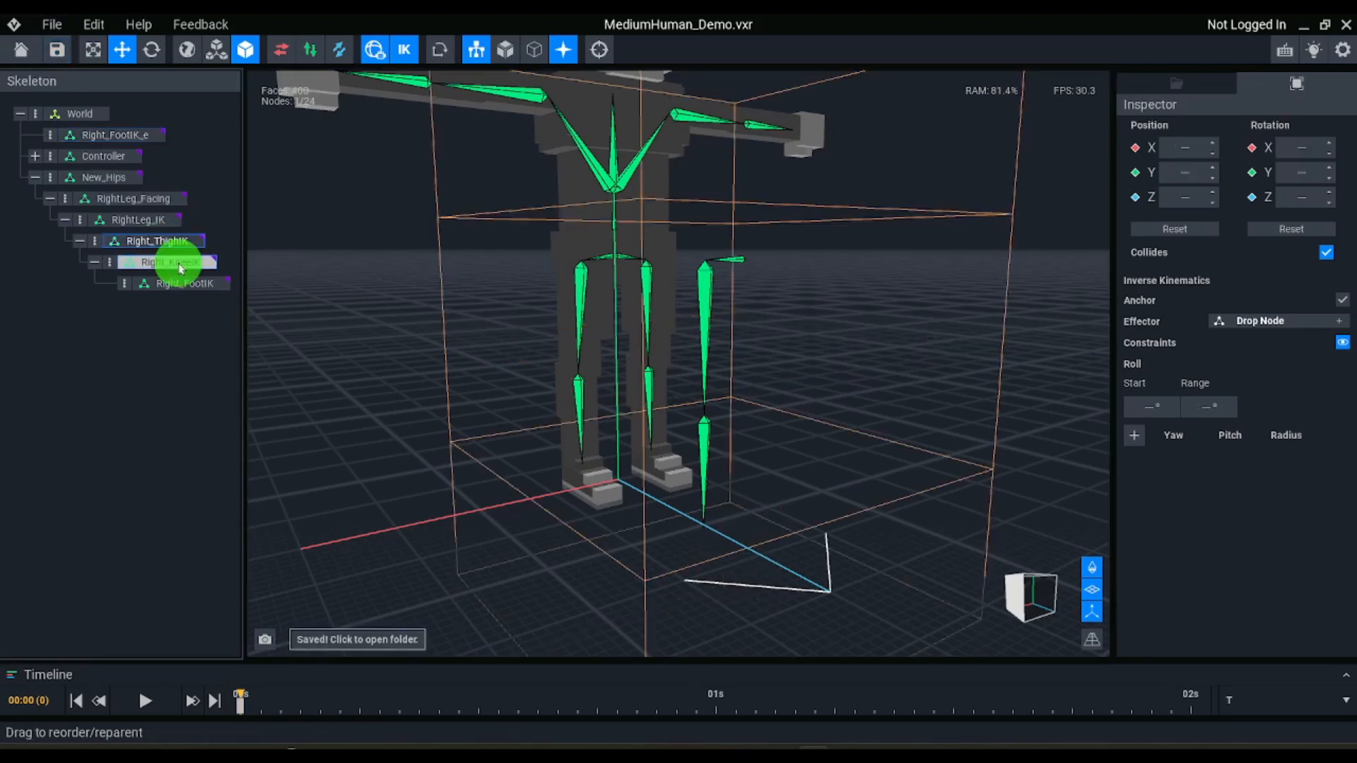
{"action": "left_click", "coordinate": [186, 282], "text": "ctrl"}
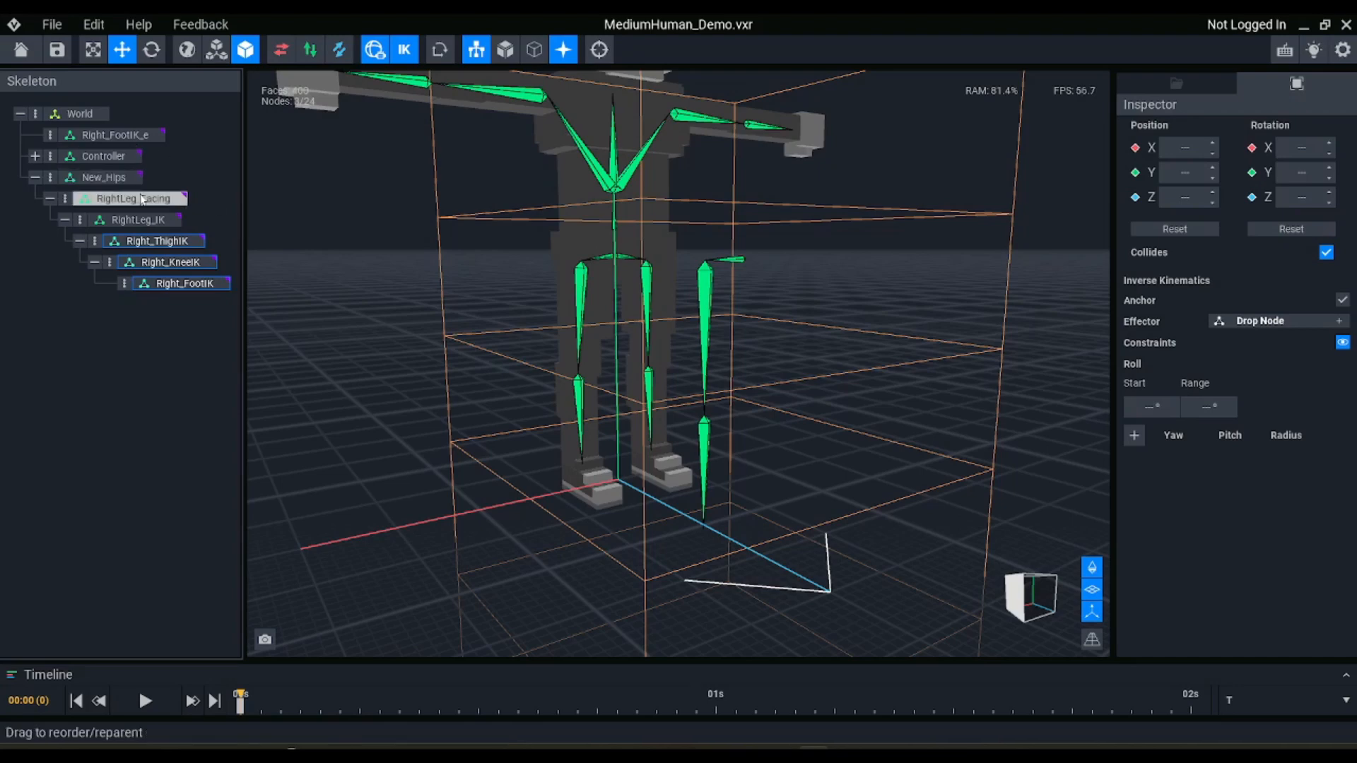
{"action": "left_click", "coordinate": [104, 179]}
{"action": "left_click", "coordinate": [1341, 301]}
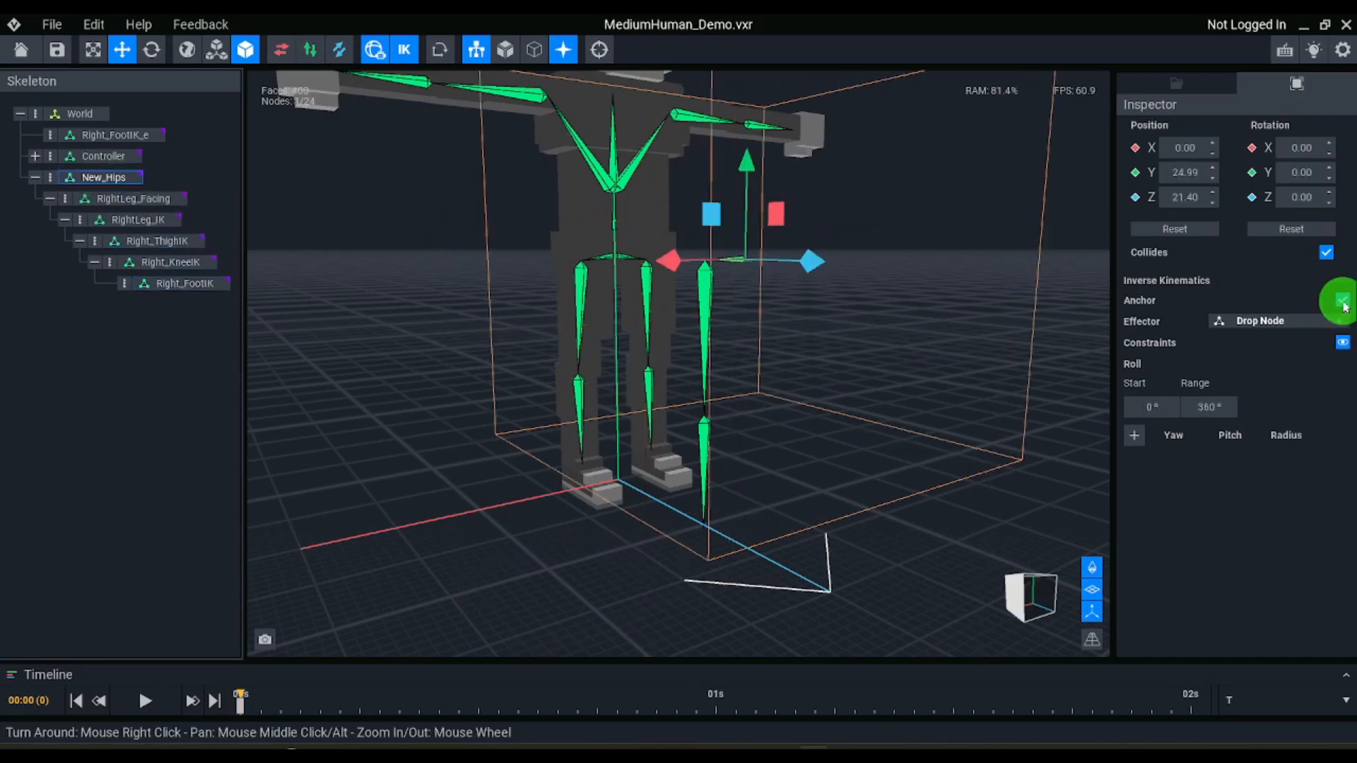
{"action": "left_click", "coordinate": [122, 201]}
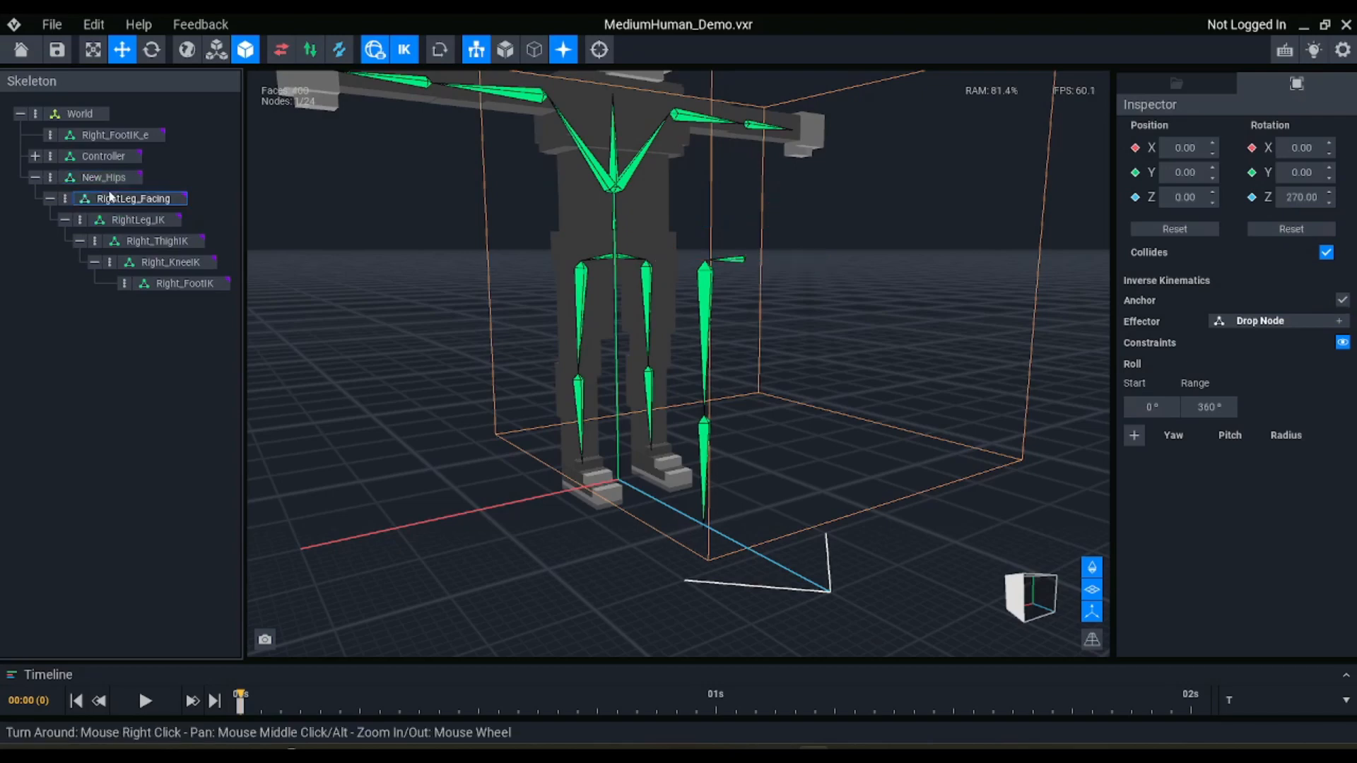
{"action": "left_click", "coordinate": [1342, 301]}
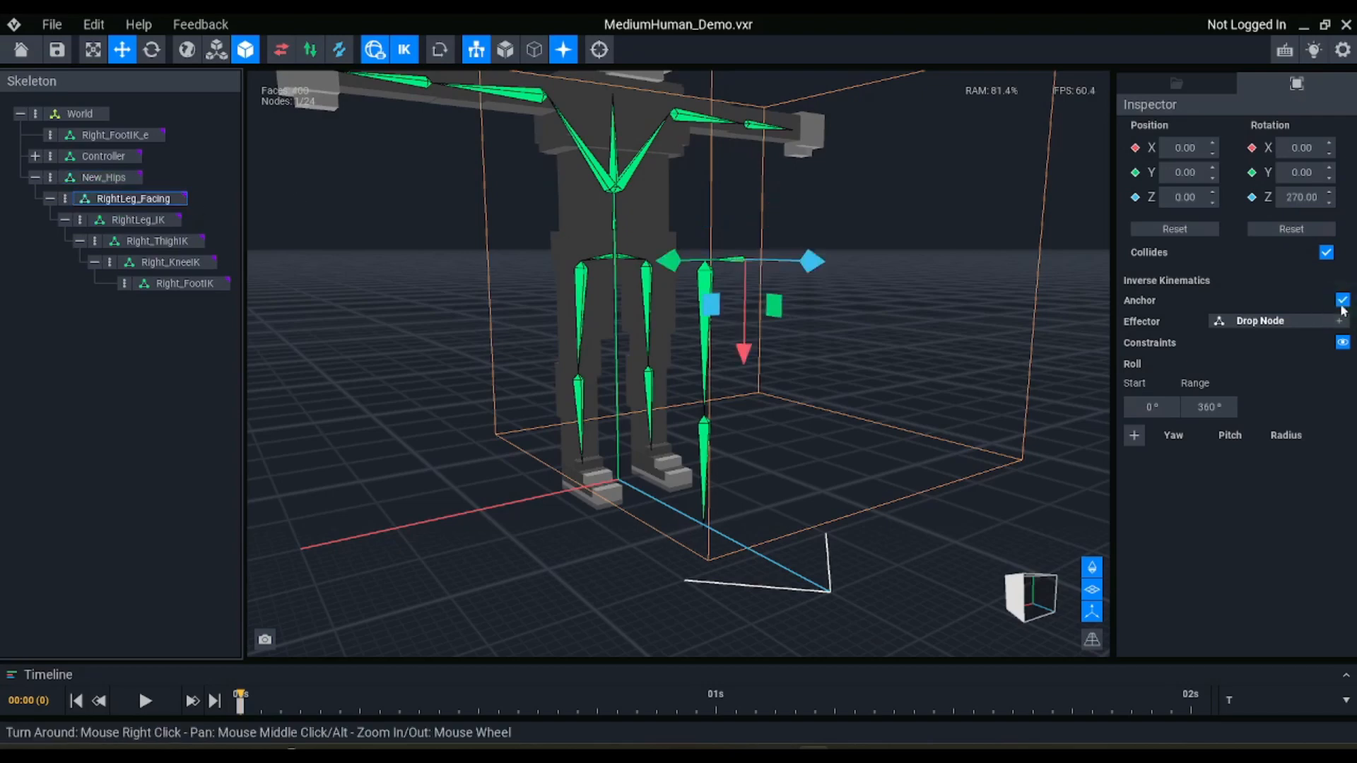
{"action": "left_click", "coordinate": [145, 221]}
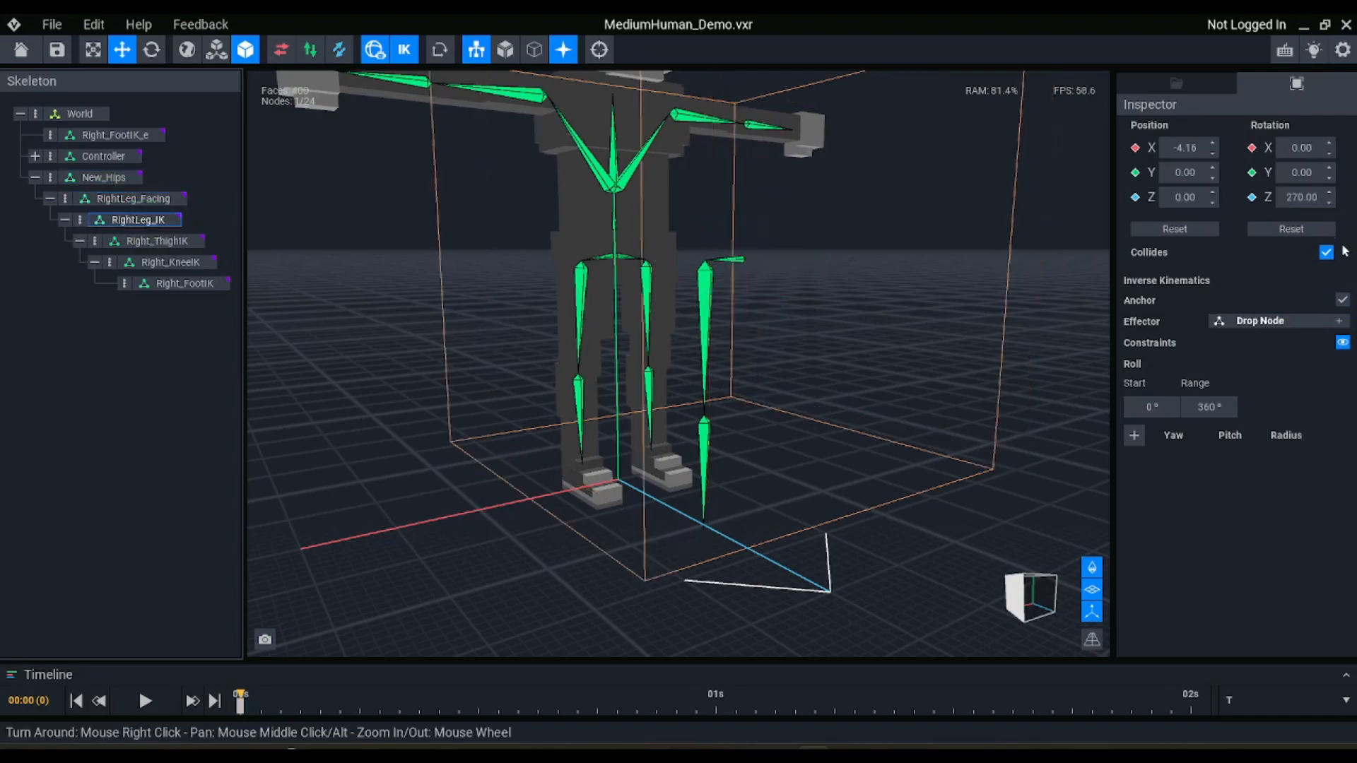
Review the anchor settings from New_Hips to RightLeg_IK and the thigh, knee and foot nodes of the right-leg chain
{"action": "left_click", "coordinate": [122, 177]}
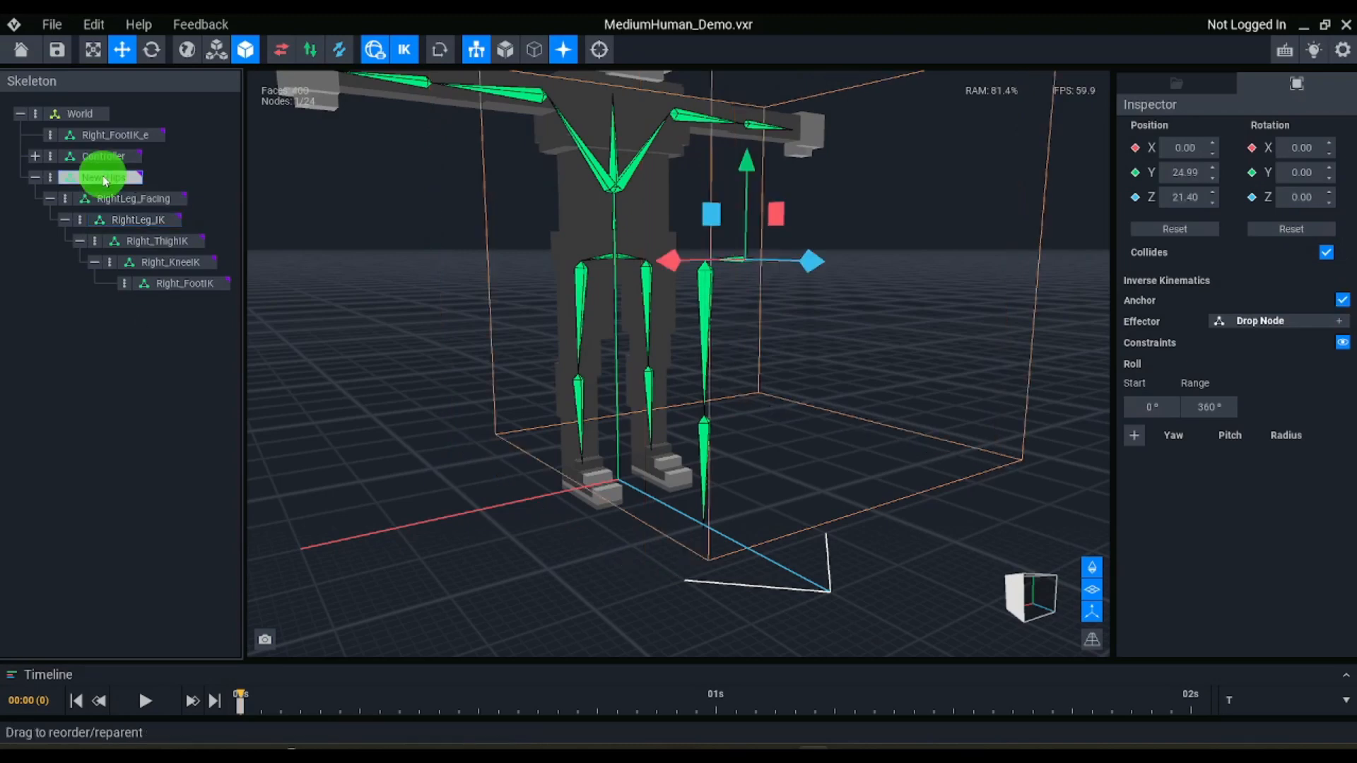
{"action": "left_click", "coordinate": [150, 200]}
{"action": "left_click", "coordinate": [149, 219], "text": "ctrl"}
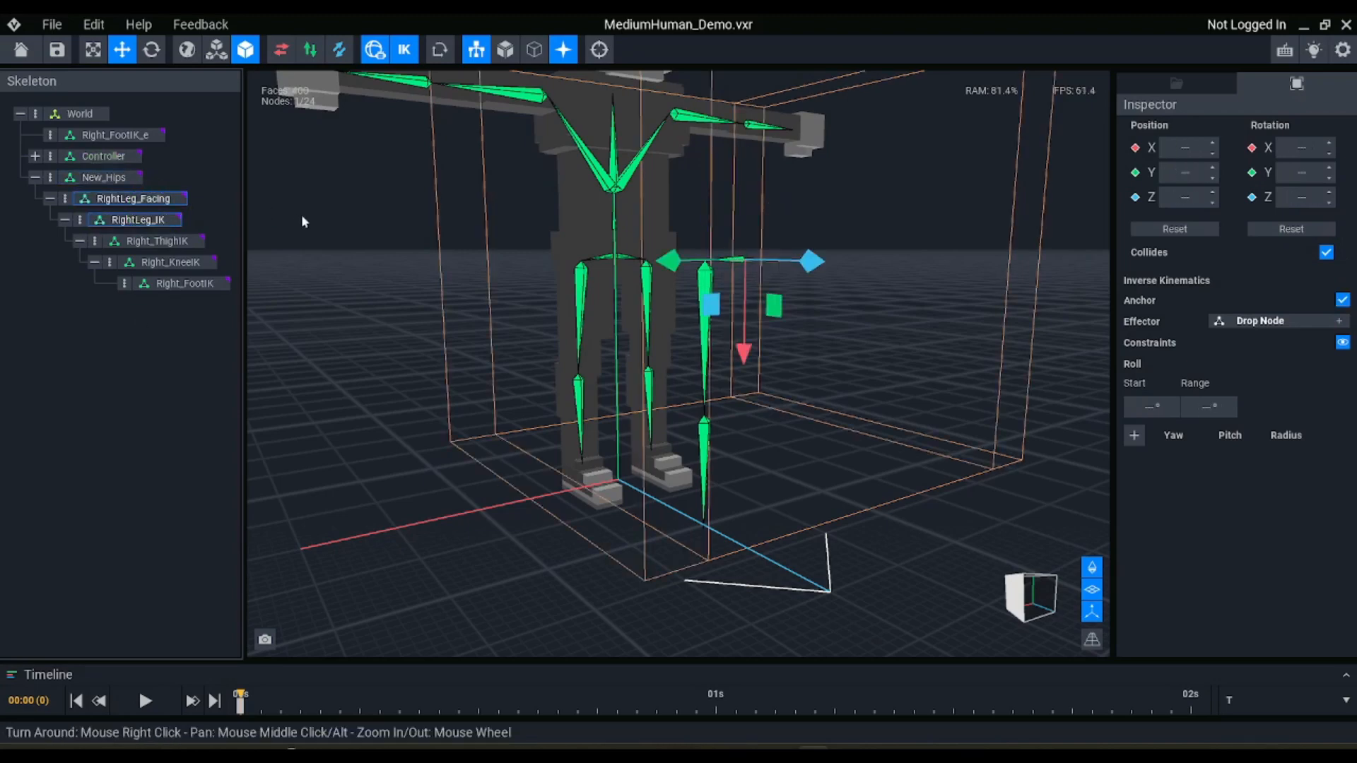
{"action": "left_click", "coordinate": [157, 241]}
{"action": "left_click", "coordinate": [170, 262]}
{"action": "left_click", "coordinate": [166, 284]}
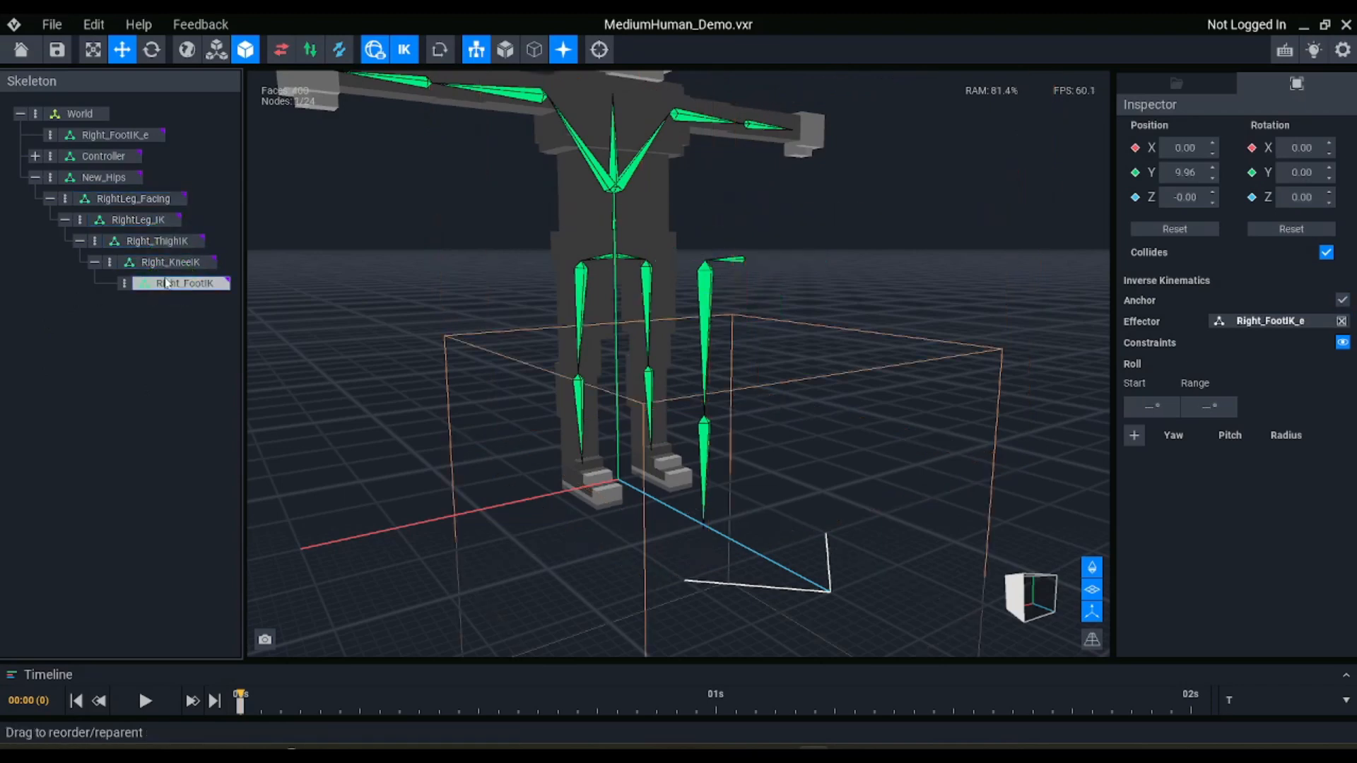
Select the Right_FootIK_e effector and turn on inverse kinematics for the anchored leg chain
{"action": "left_click", "coordinate": [113, 135]}
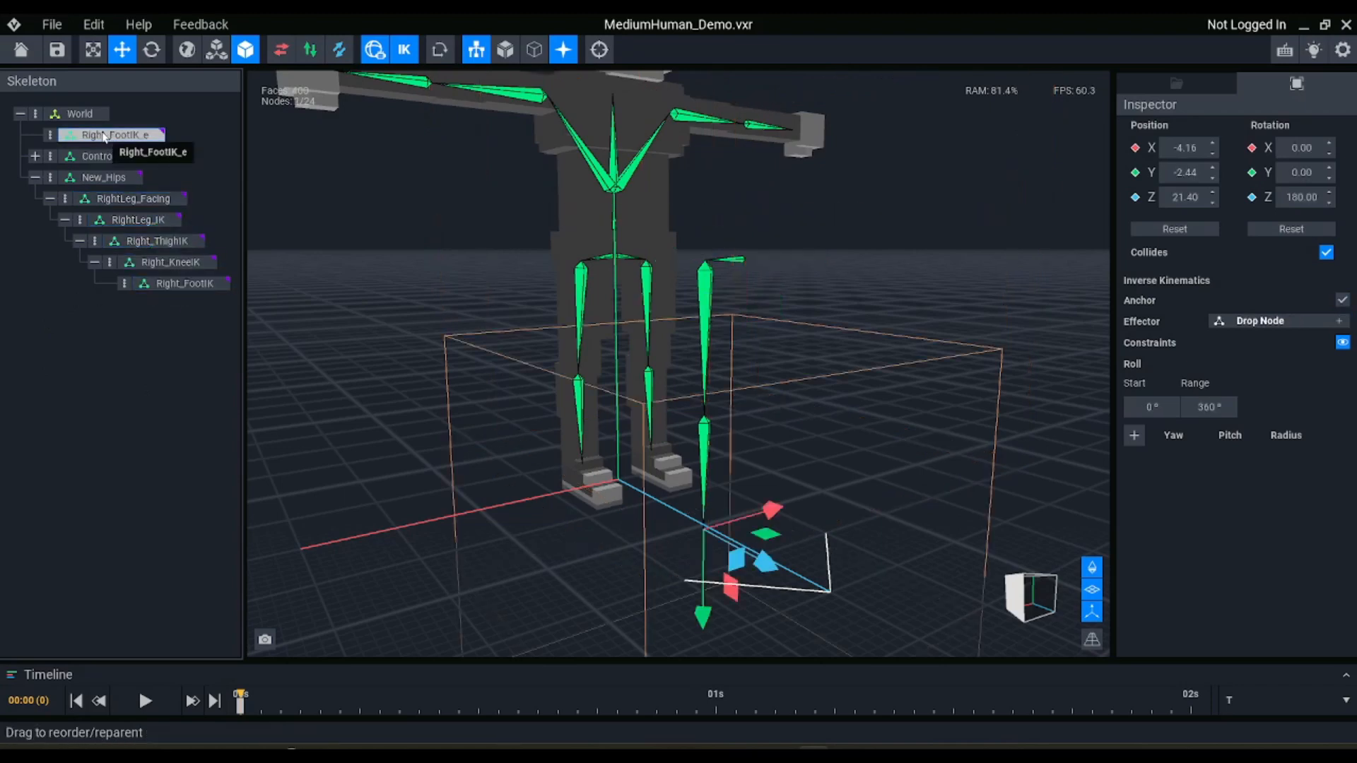
{"action": "right_click_drag", "start_coordinate": [699, 574], "coordinate": [710, 527]}
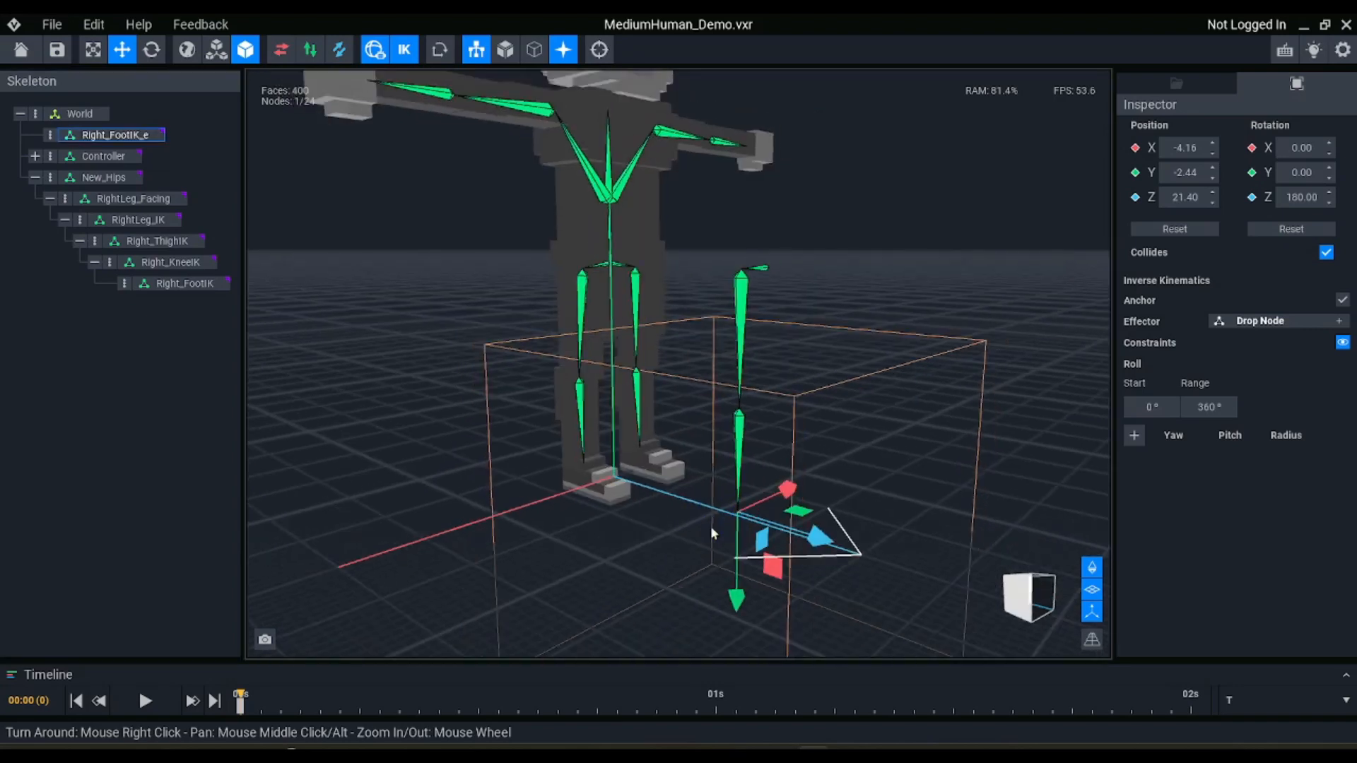
{"action": "right_click_drag", "start_coordinate": [746, 365], "coordinate": [653, 249]}
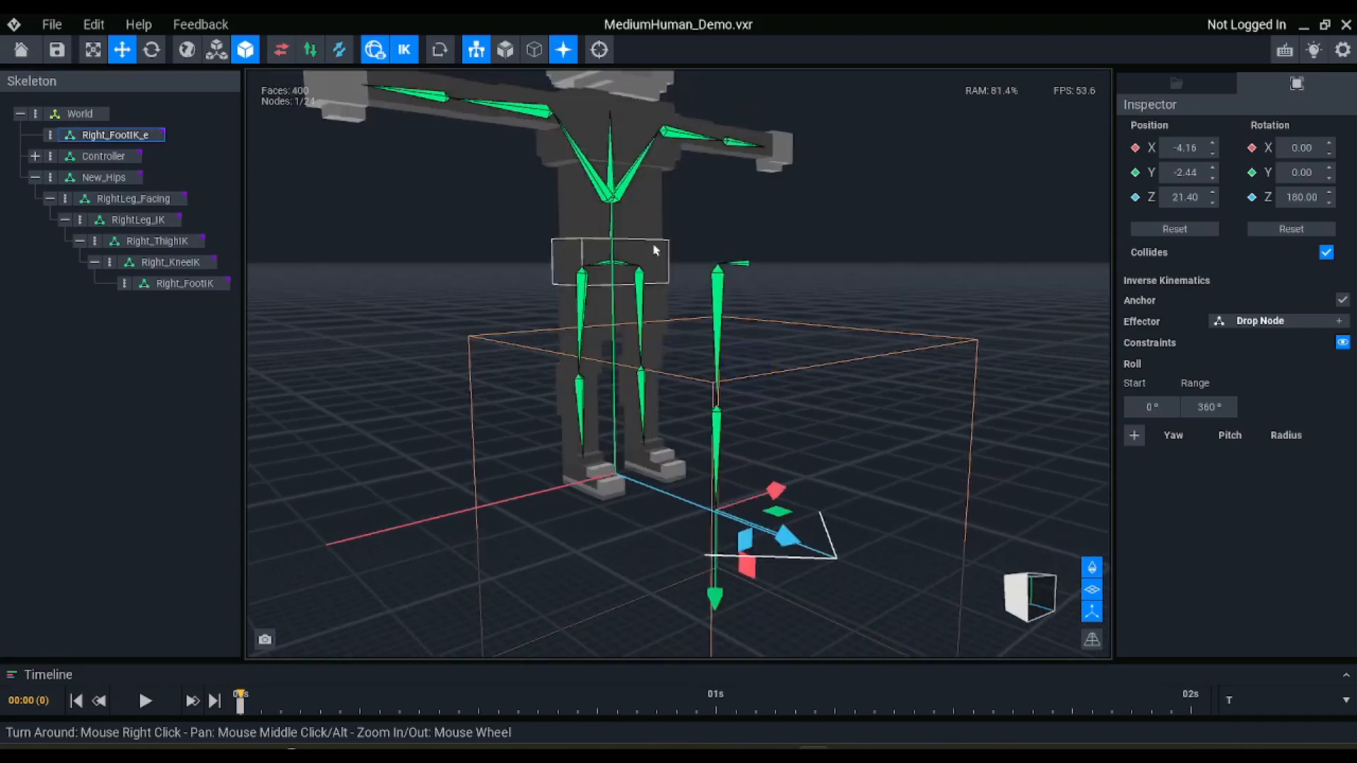
{"action": "left_click", "coordinate": [405, 54]}
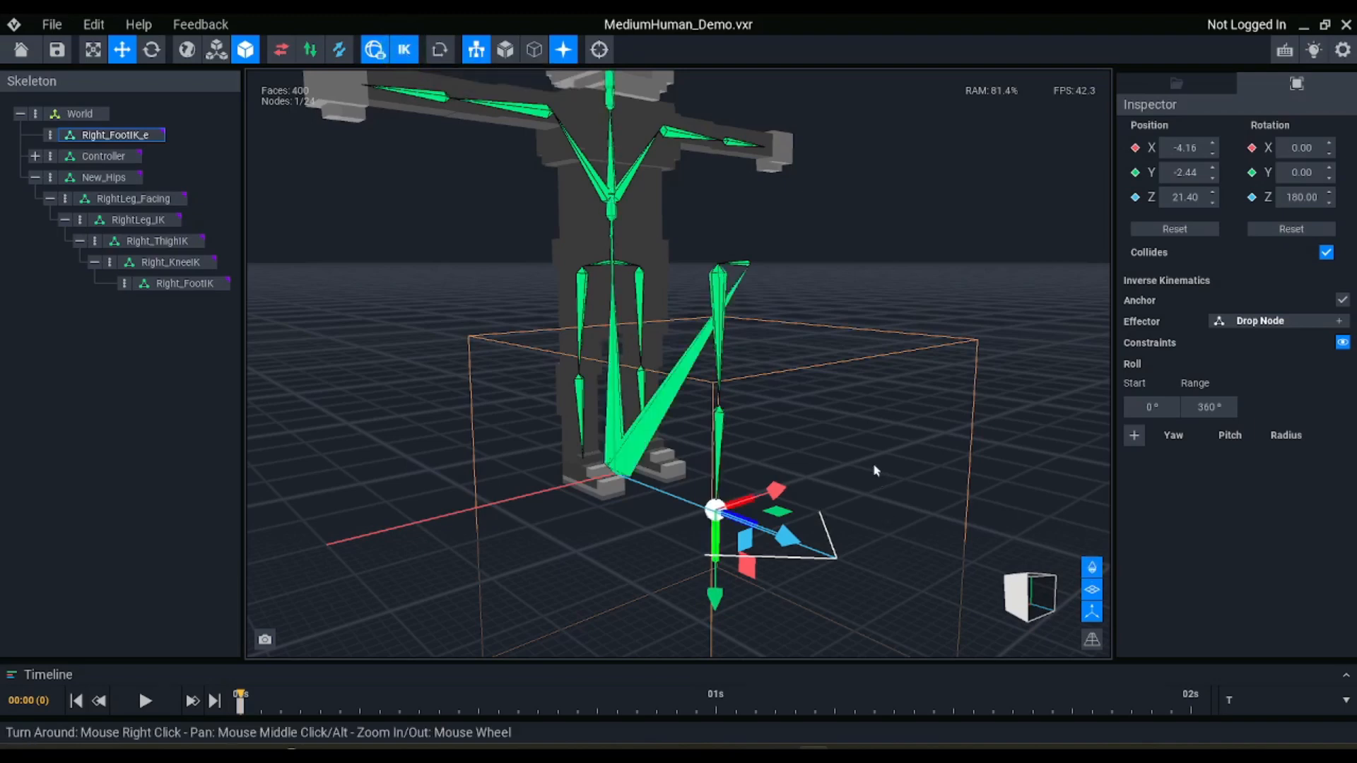
Try moving the Right_FootIK_e effector to test how the anchored right-leg chain bends, and undo the trial moves
{"action": "right_click_drag", "start_coordinate": [874, 470], "coordinate": [871, 459]}
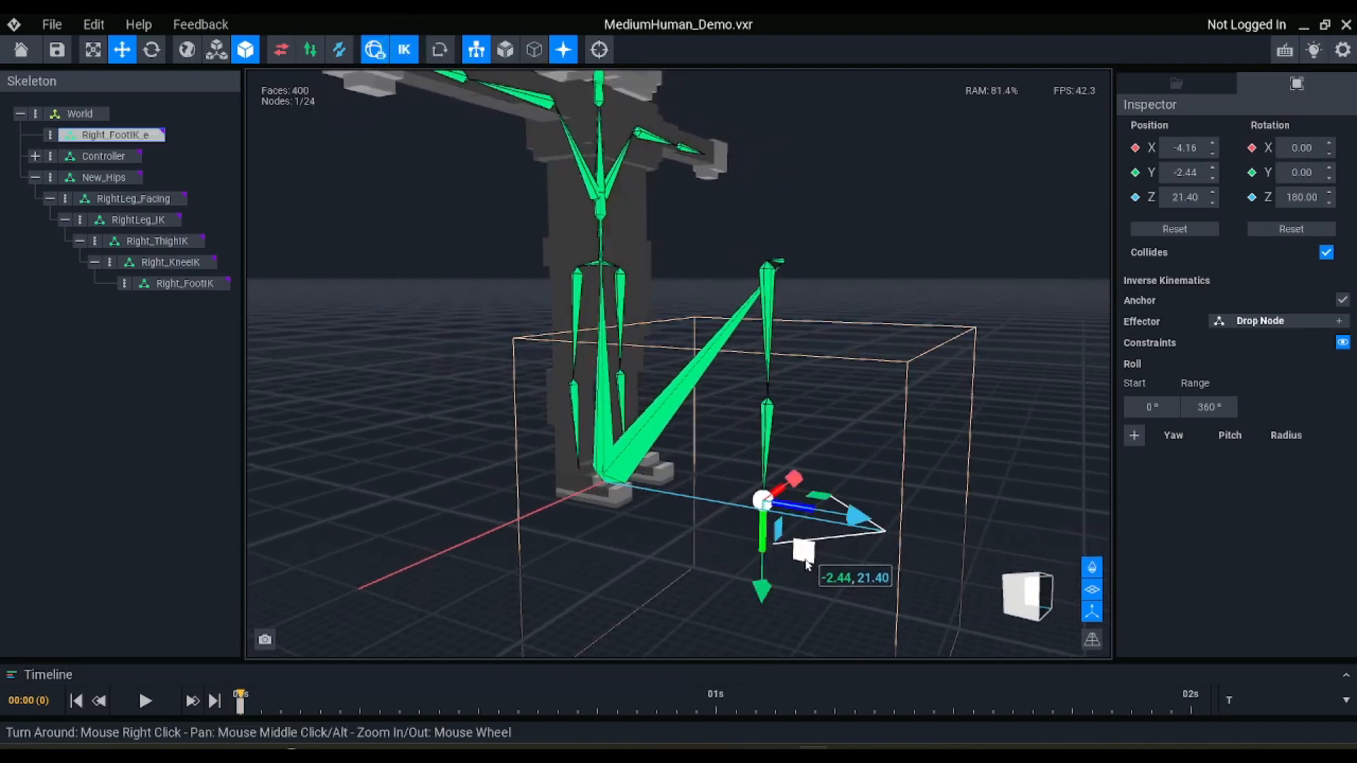
{"action": "left_click_drag", "start_coordinate": [805, 562], "coordinate": [722, 396]}
{"action": "right_click_drag", "start_coordinate": [855, 402], "coordinate": [852, 403]}
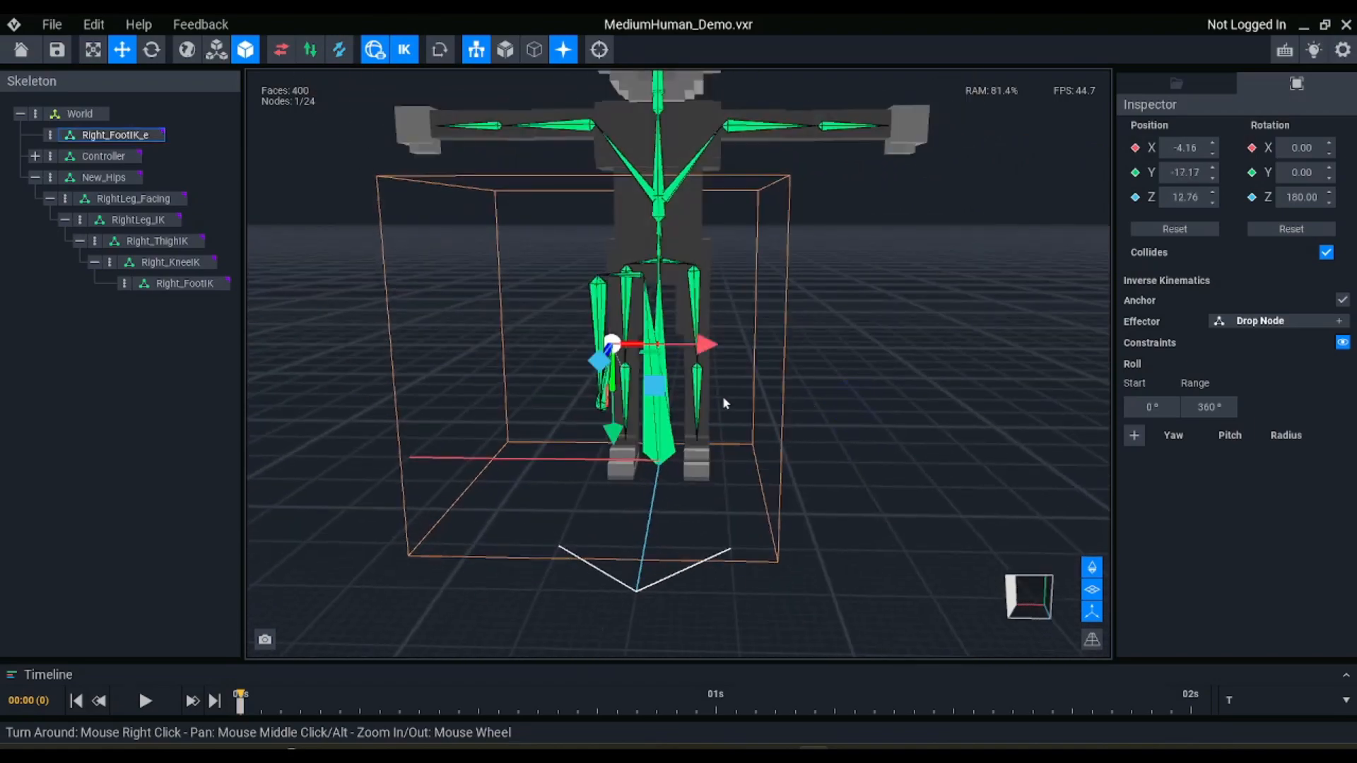
{"action": "left_click_drag", "start_coordinate": [669, 391], "coordinate": [637, 416]}
{"action": "right_click_drag", "start_coordinate": [637, 417], "coordinate": [648, 382]}
{"action": "left_click_drag", "start_coordinate": [646, 378], "coordinate": [675, 520]}
{"action": "right_click_drag", "start_coordinate": [892, 241], "coordinate": [878, 248]}
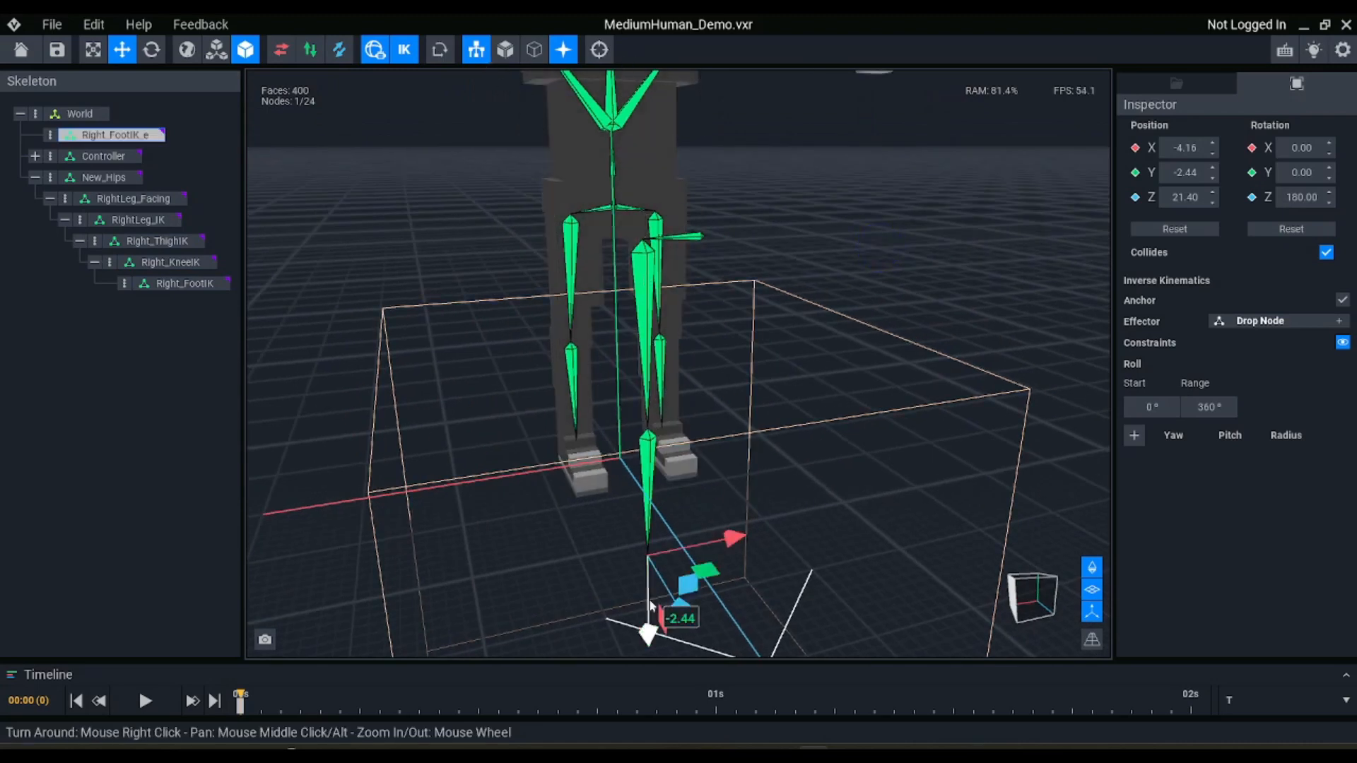
{"action": "right_click_drag", "start_coordinate": [642, 346], "coordinate": [670, 329]}
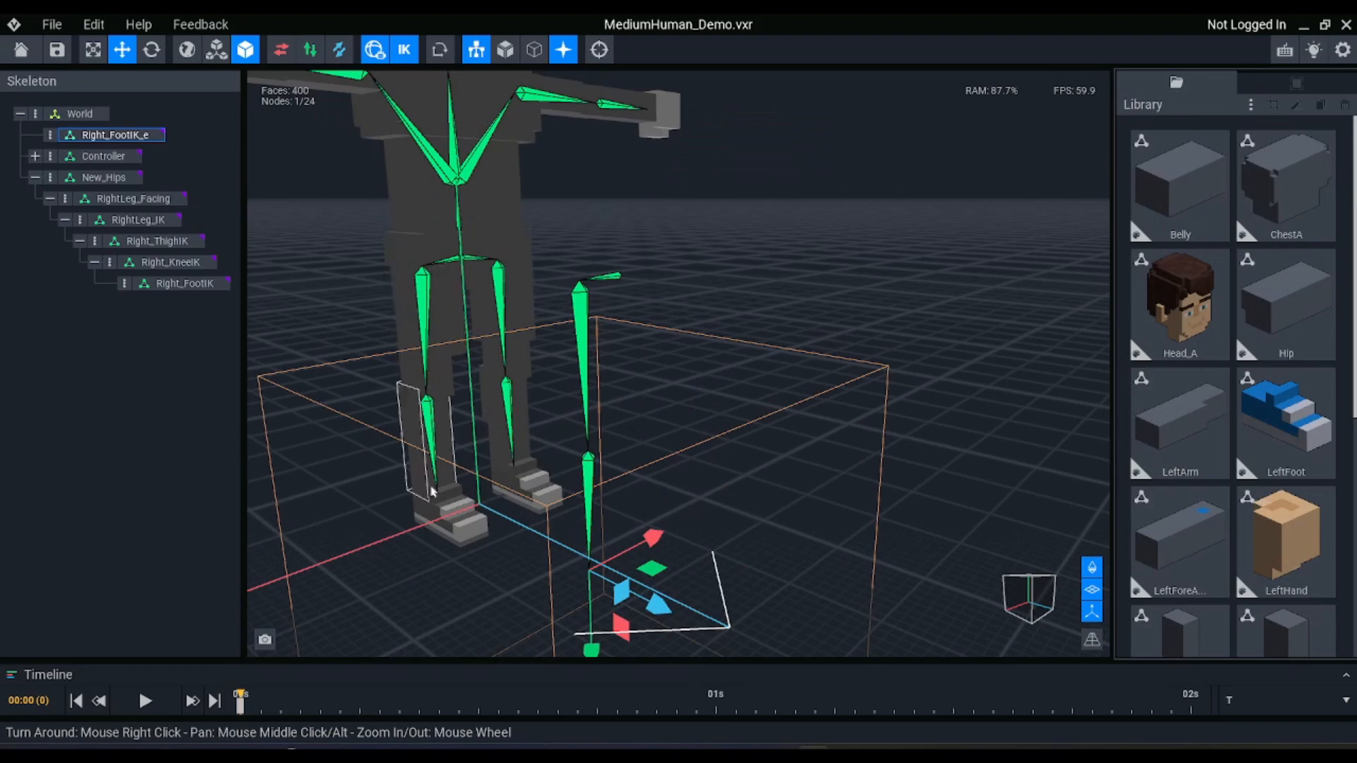
Clone the right leg, right thigh and right foot models in the library under the name RightLegNew
{"action": "scroll", "coordinate": [1194, 381], "scroll_direction": "down", "scroll_amount": 3}
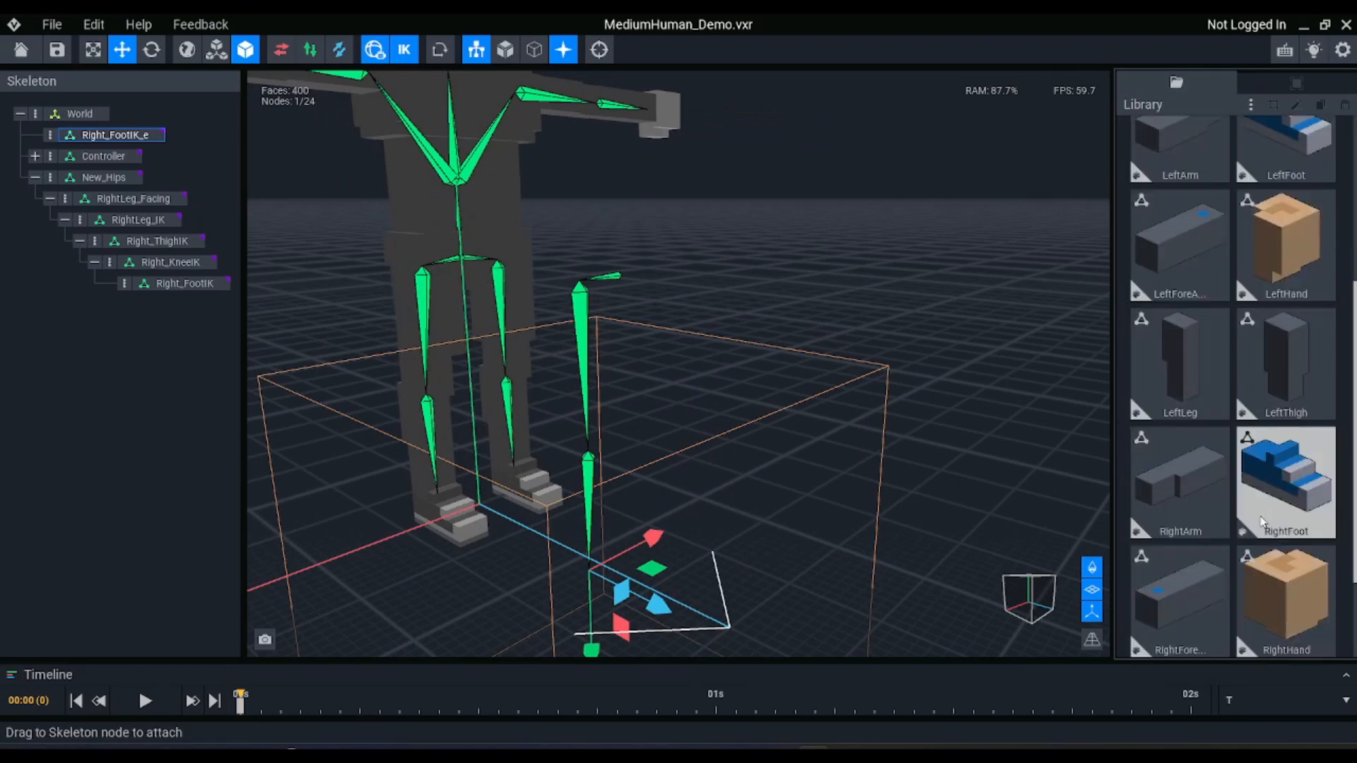
{"action": "scroll", "coordinate": [1221, 341], "scroll_direction": "down", "scroll_amount": 2}
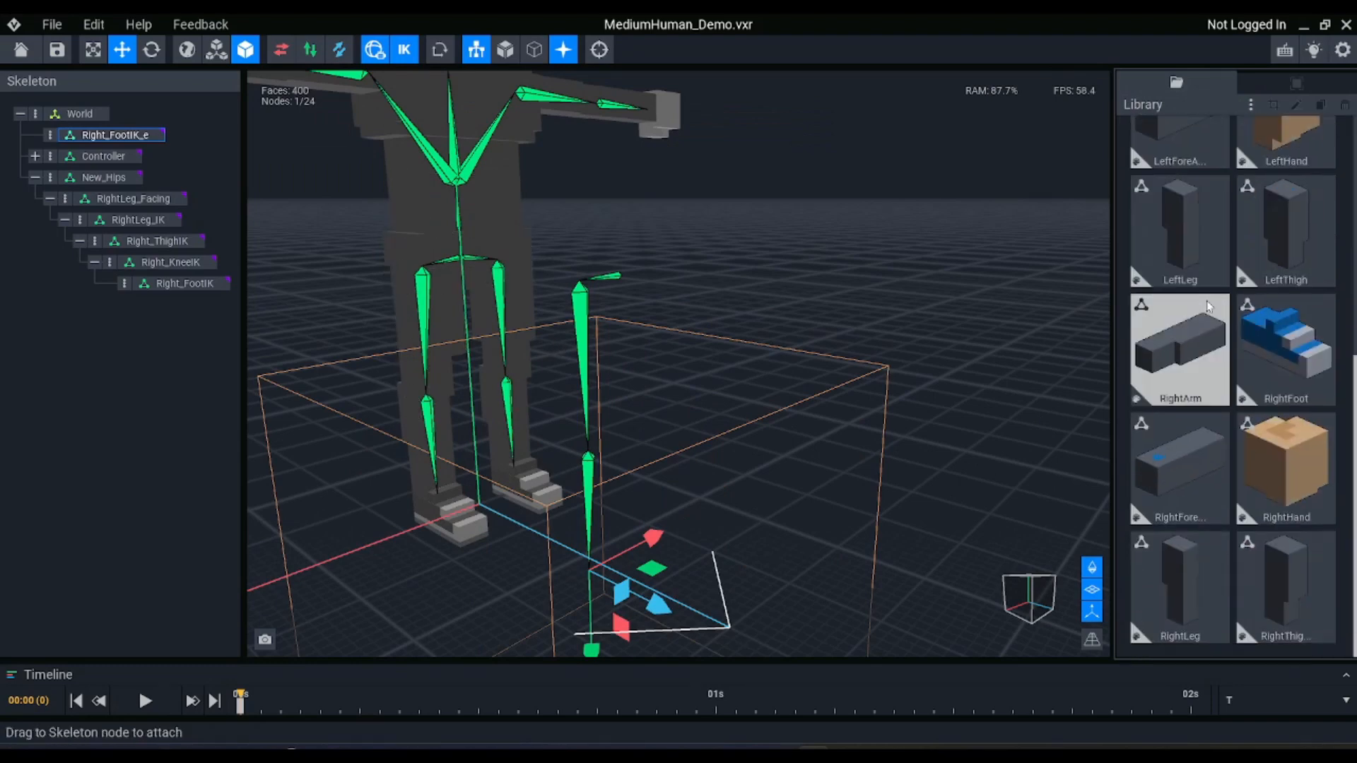
{"action": "left_click", "coordinate": [1163, 559]}
{"action": "left_click", "coordinate": [1264, 569], "text": "ctrl"}
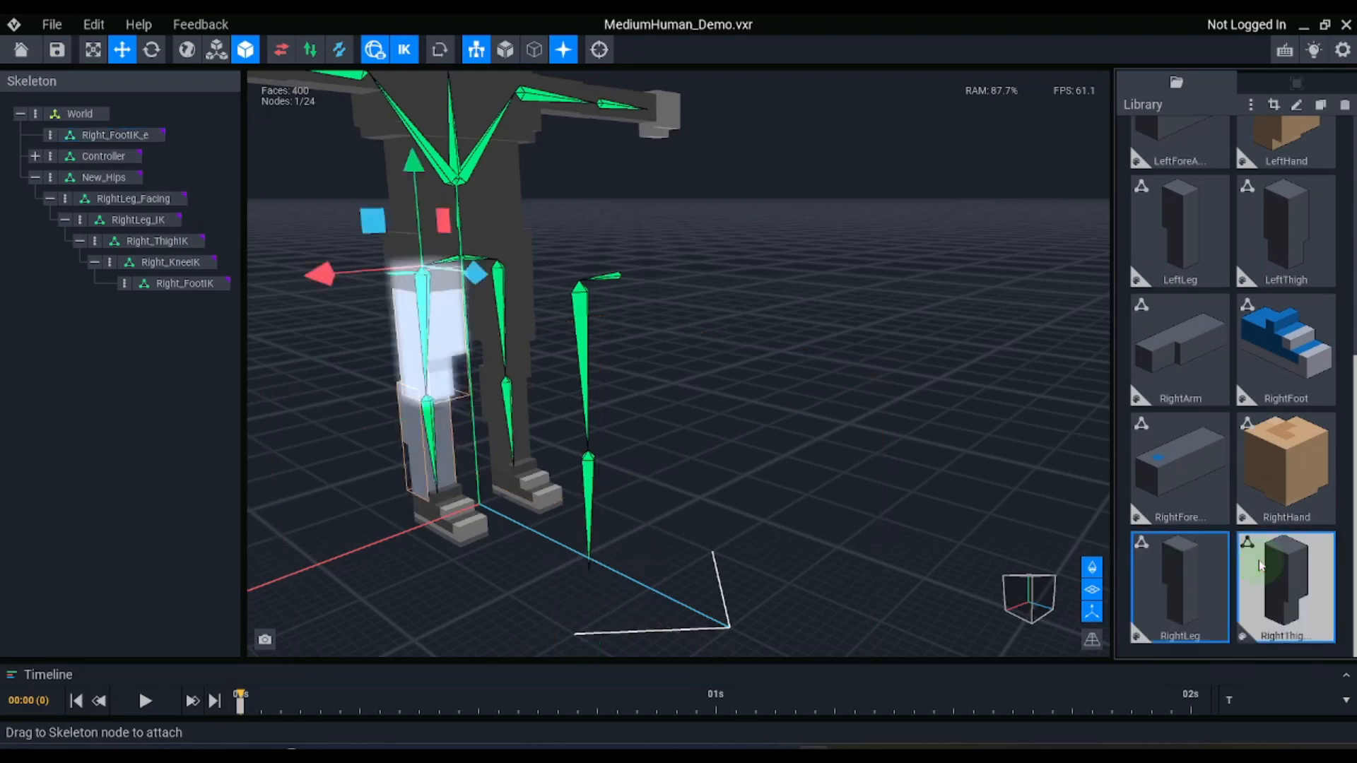
{"action": "left_click", "coordinate": [1282, 354], "text": "ctrl"}
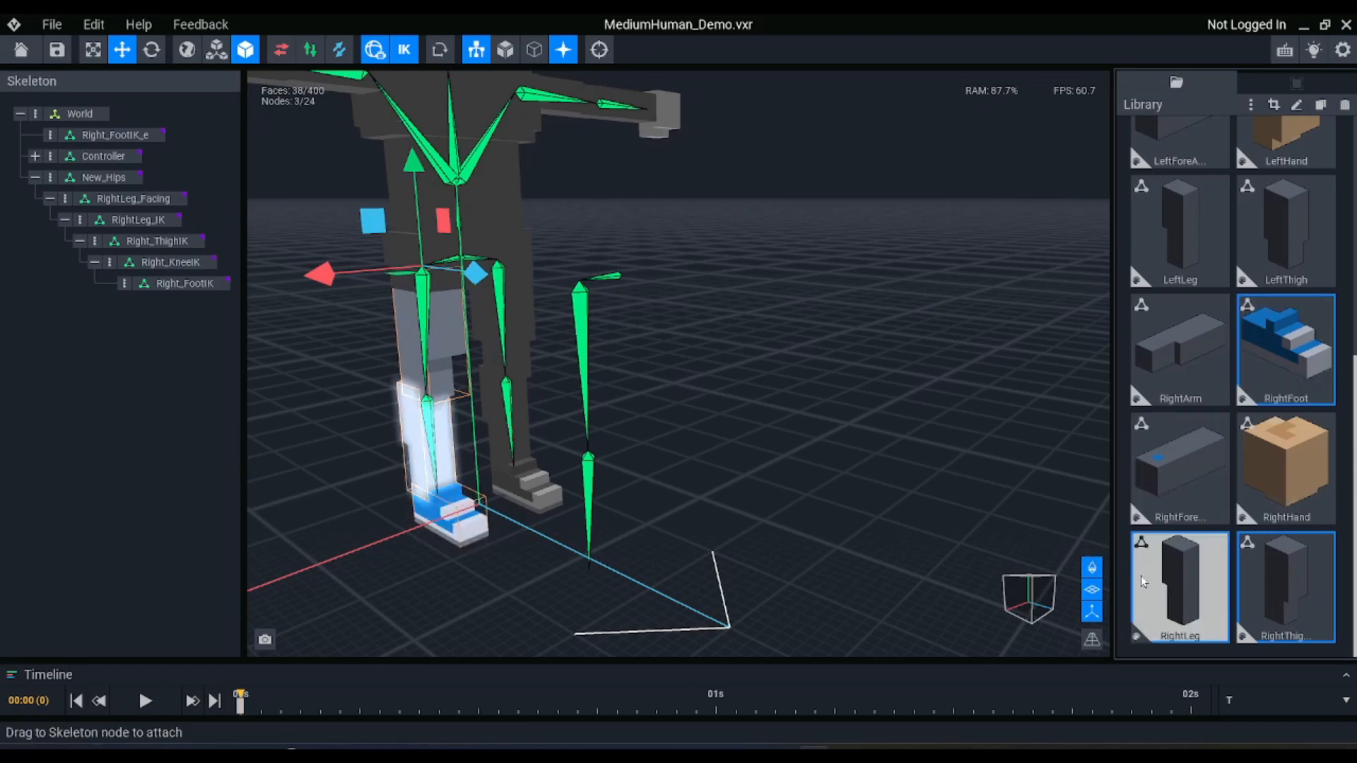
{"action": "key", "text": "ctrl+d"}
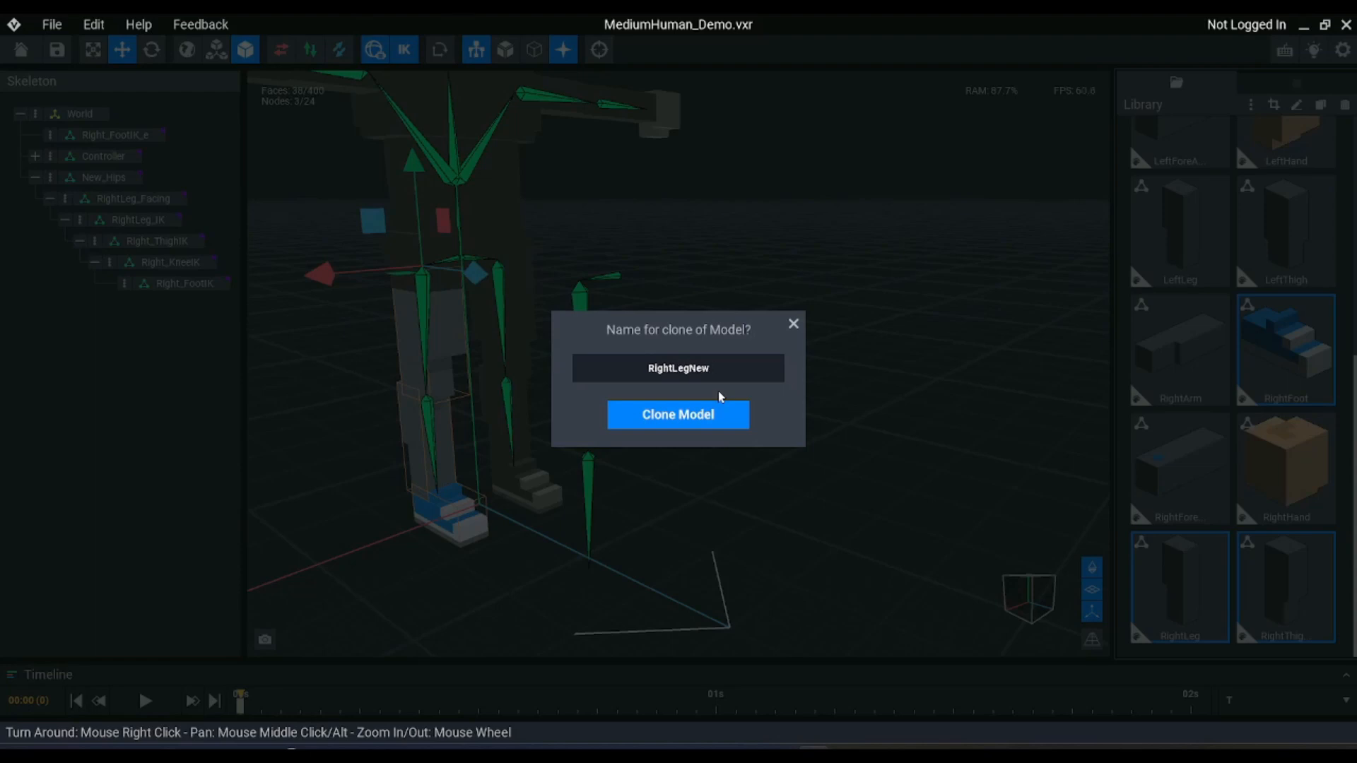
{"action": "left_click", "coordinate": [714, 414]}
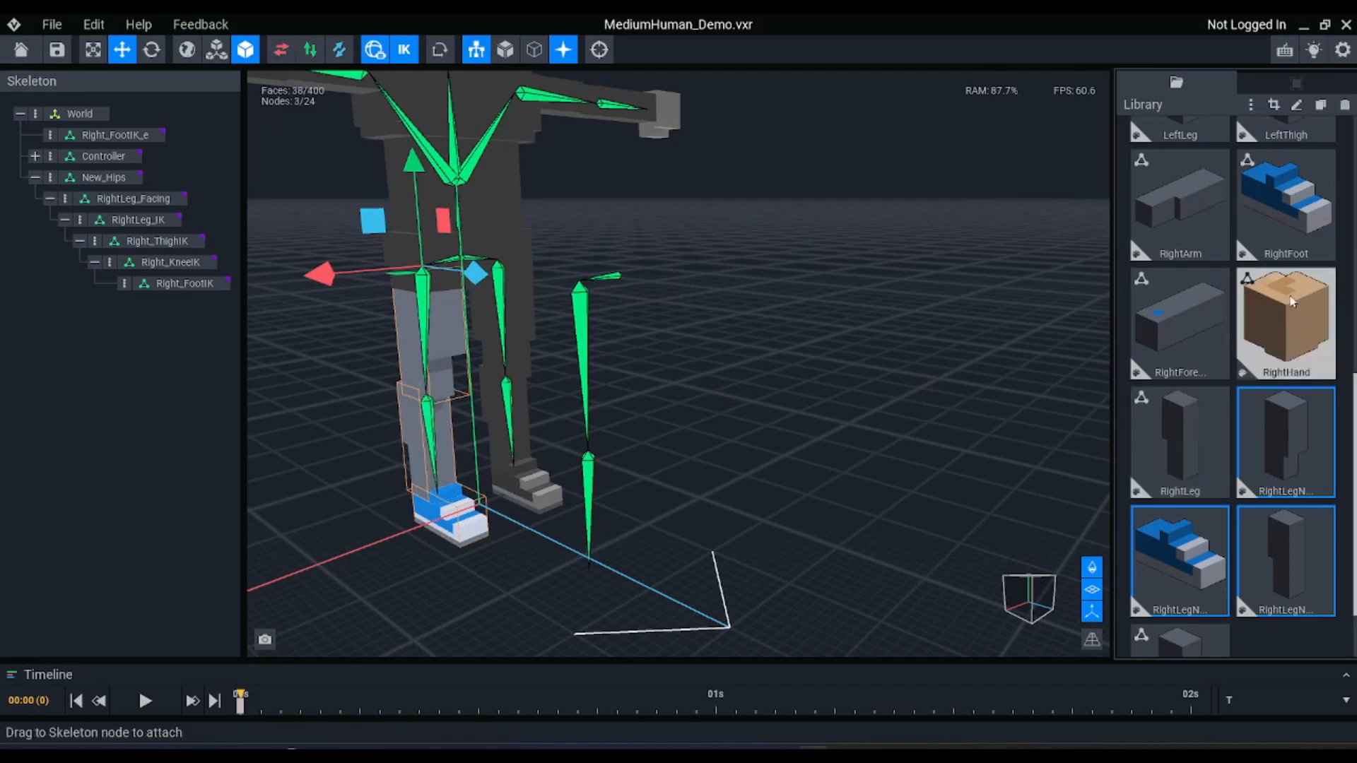
Attach the cloned thigh model to Right_ThighIK, the cloned lower leg to Right_KneeIK and the cloned foot to Right_FootIK
{"action": "left_click", "coordinate": [1294, 425]}
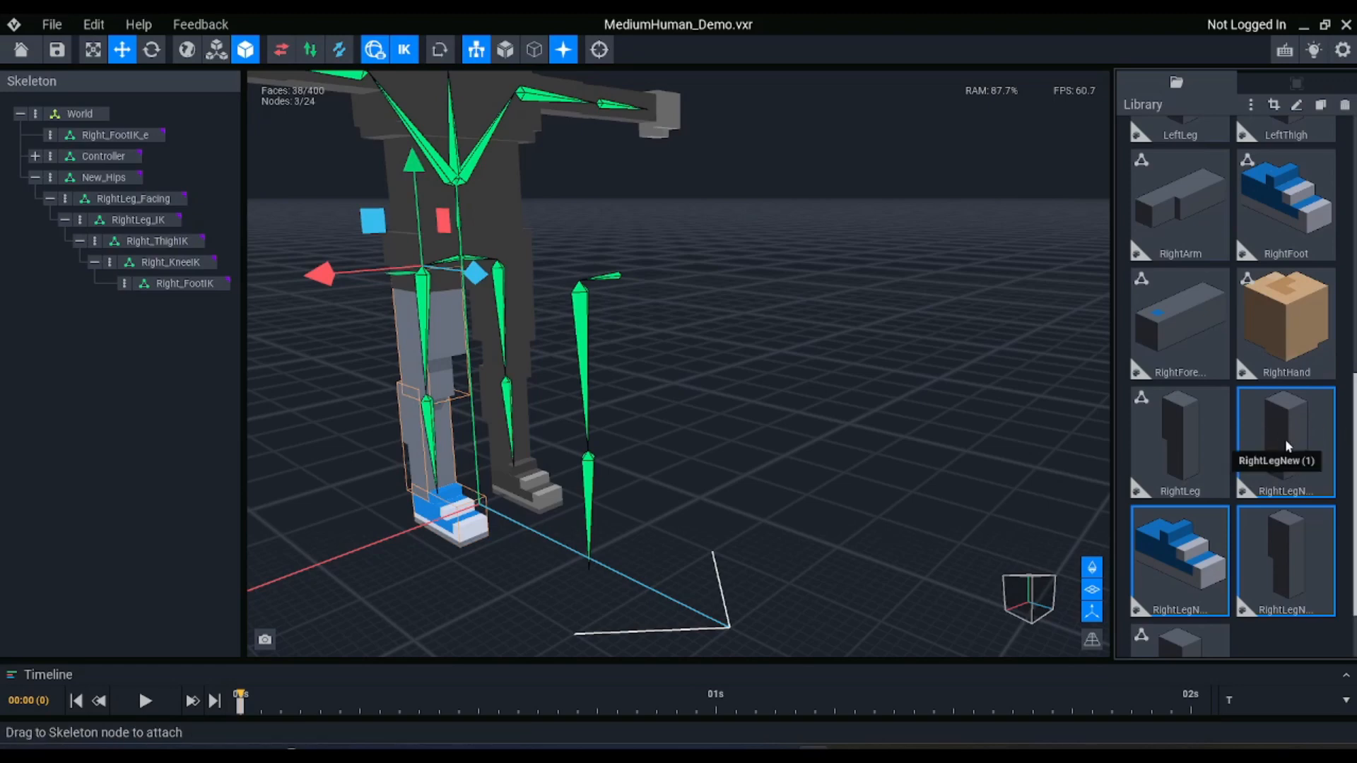
{"action": "left_click_drag", "start_coordinate": [1285, 439], "coordinate": [170, 241]}
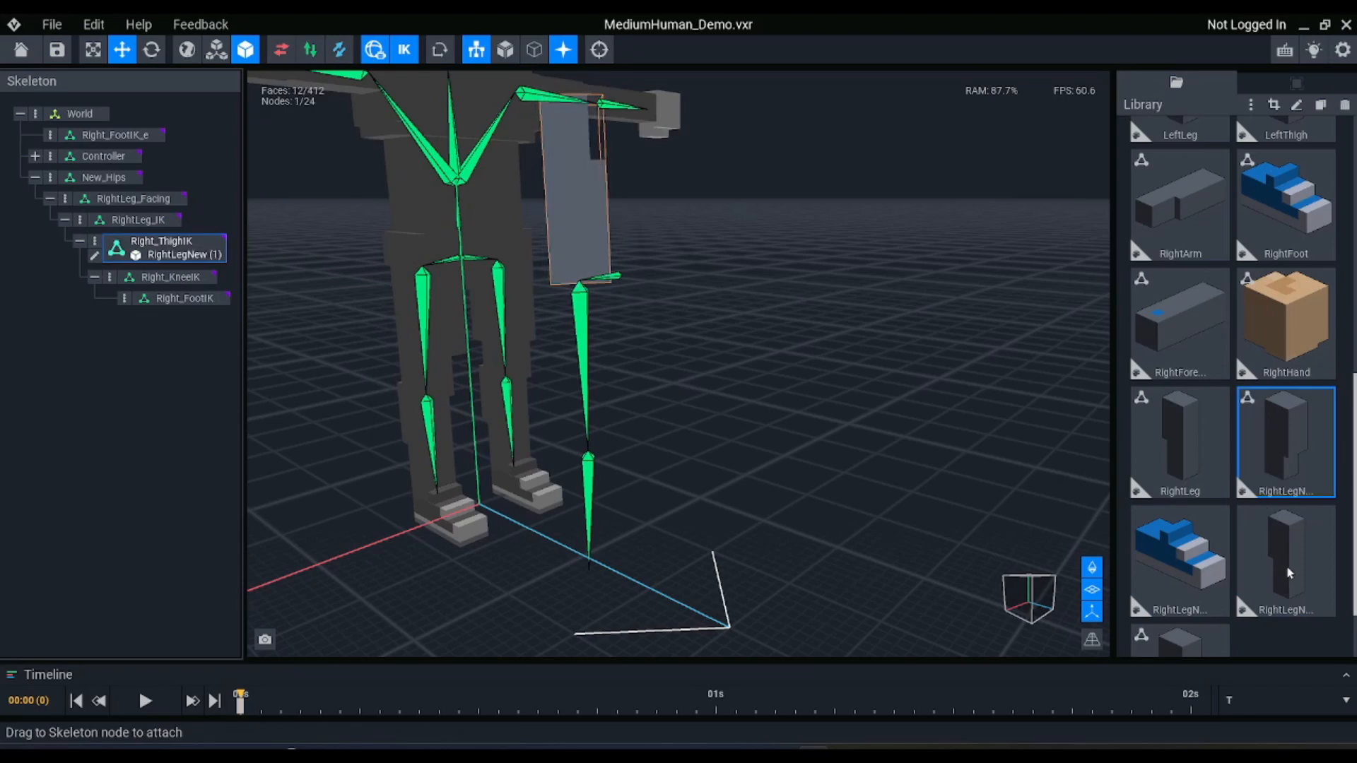
{"action": "left_click_drag", "start_coordinate": [1286, 560], "coordinate": [163, 285]}
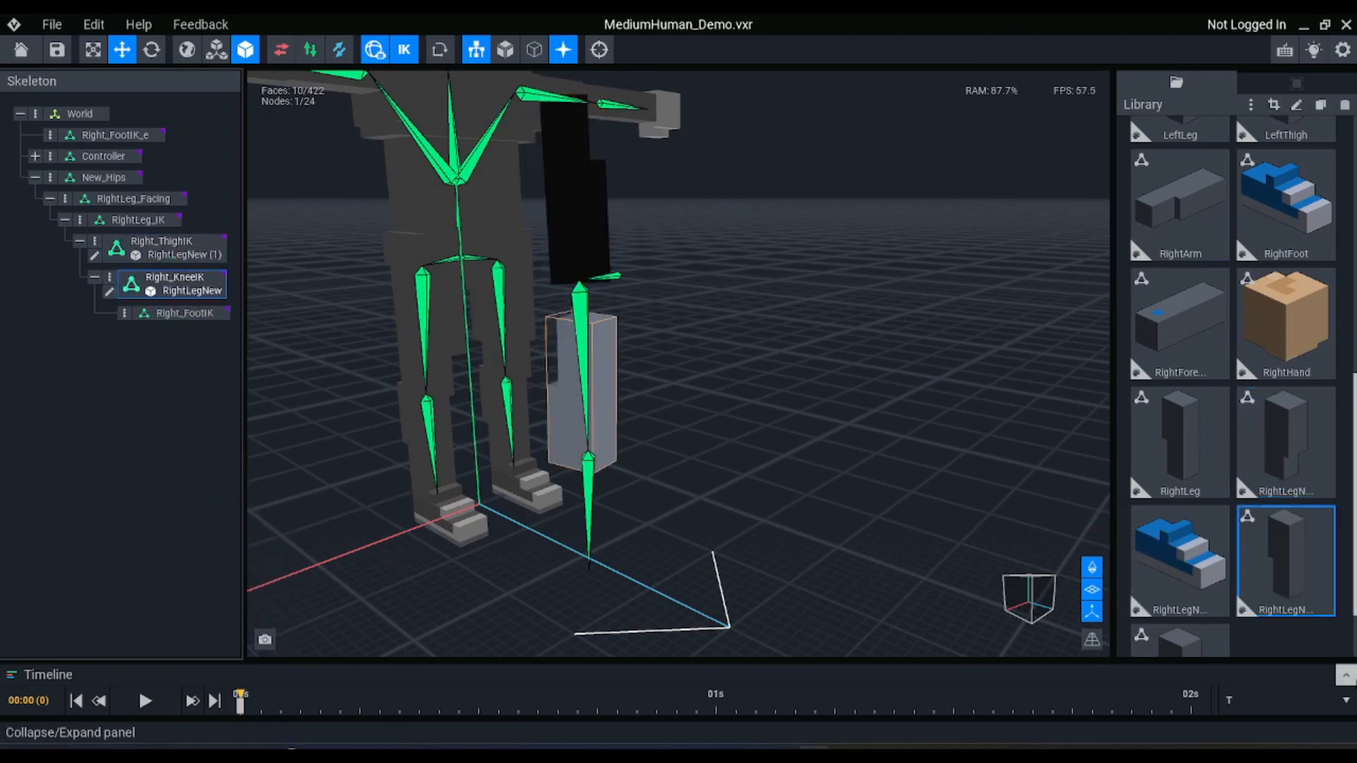
{"action": "left_click_drag", "start_coordinate": [1177, 579], "coordinate": [178, 313]}
Hide the rig and open the cloned thigh model RightLegNew (1) for voxel editing
{"action": "right_click_drag", "start_coordinate": [630, 434], "coordinate": [541, 346]}
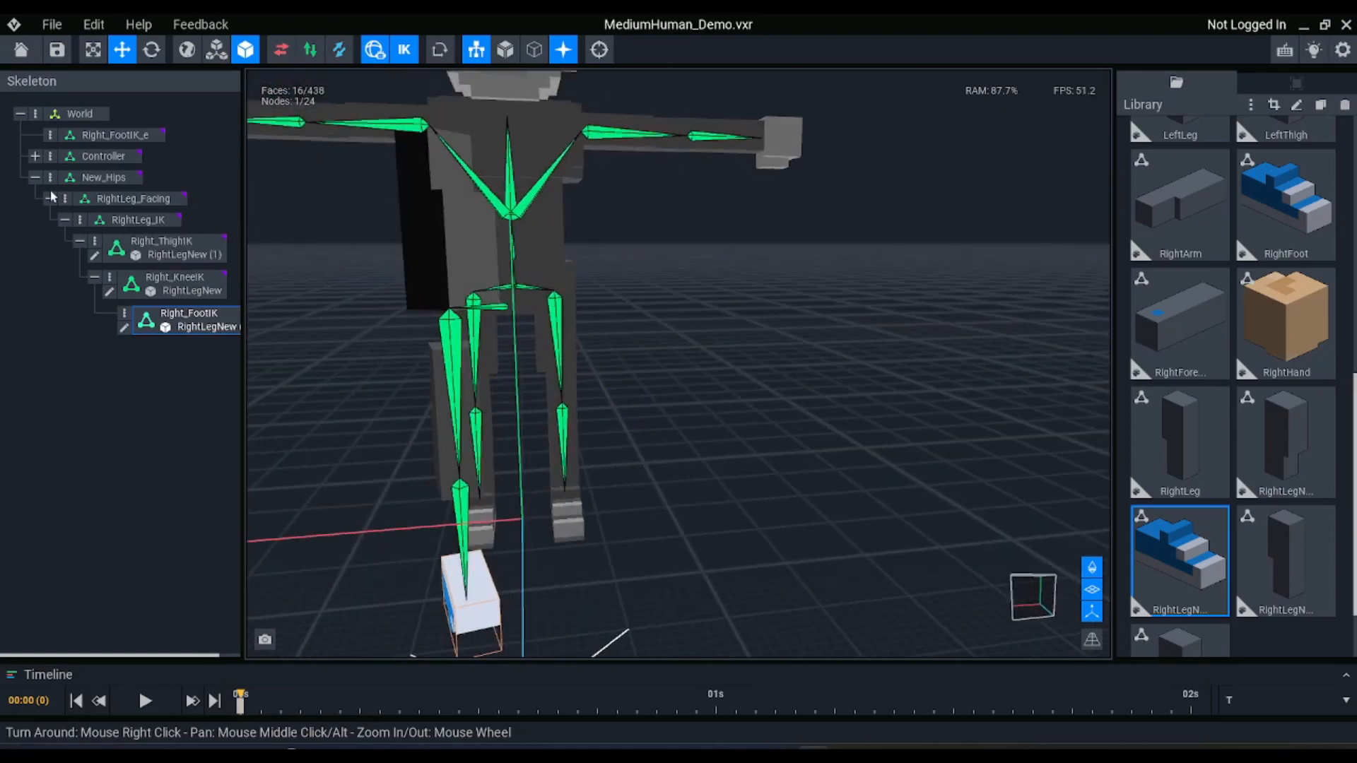
{"action": "right_click_drag", "start_coordinate": [400, 521], "coordinate": [470, 541]}
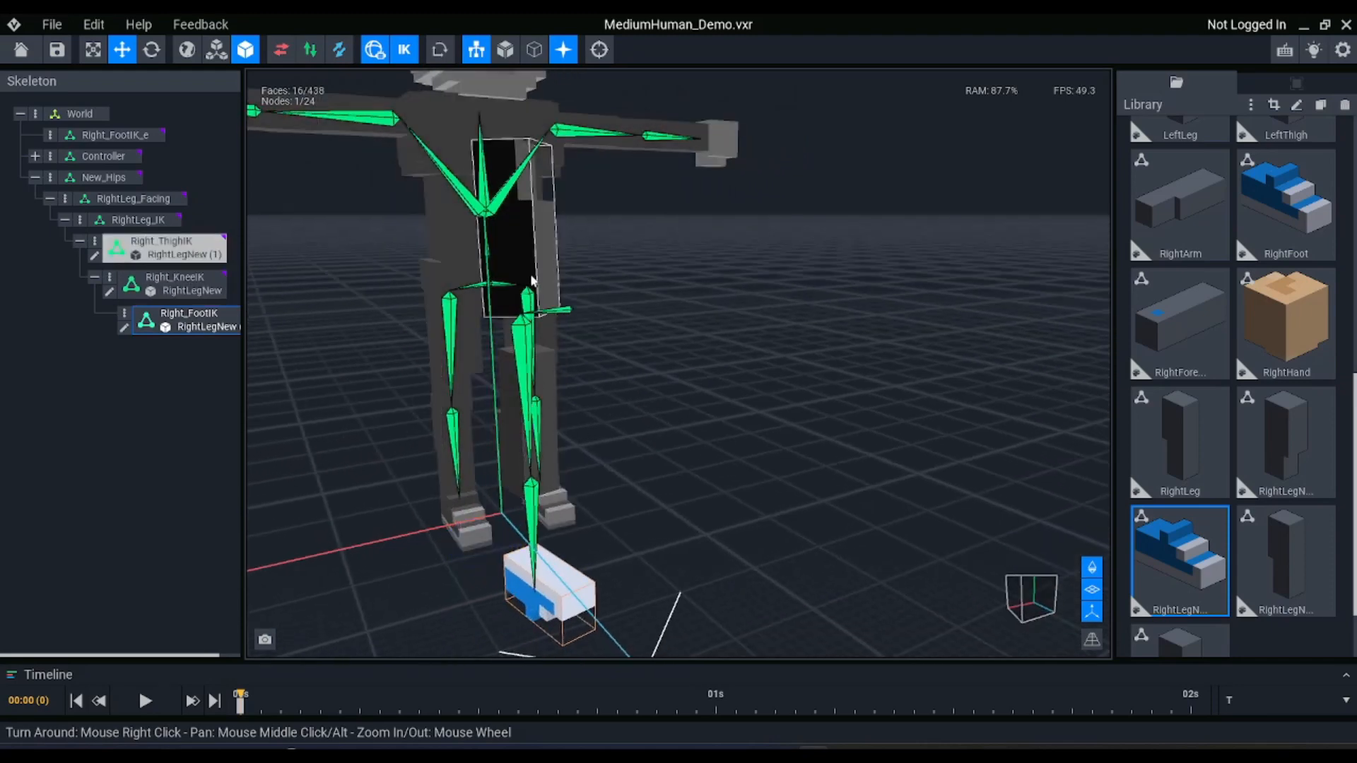
{"action": "right_click_drag", "start_coordinate": [541, 235], "coordinate": [625, 302]}
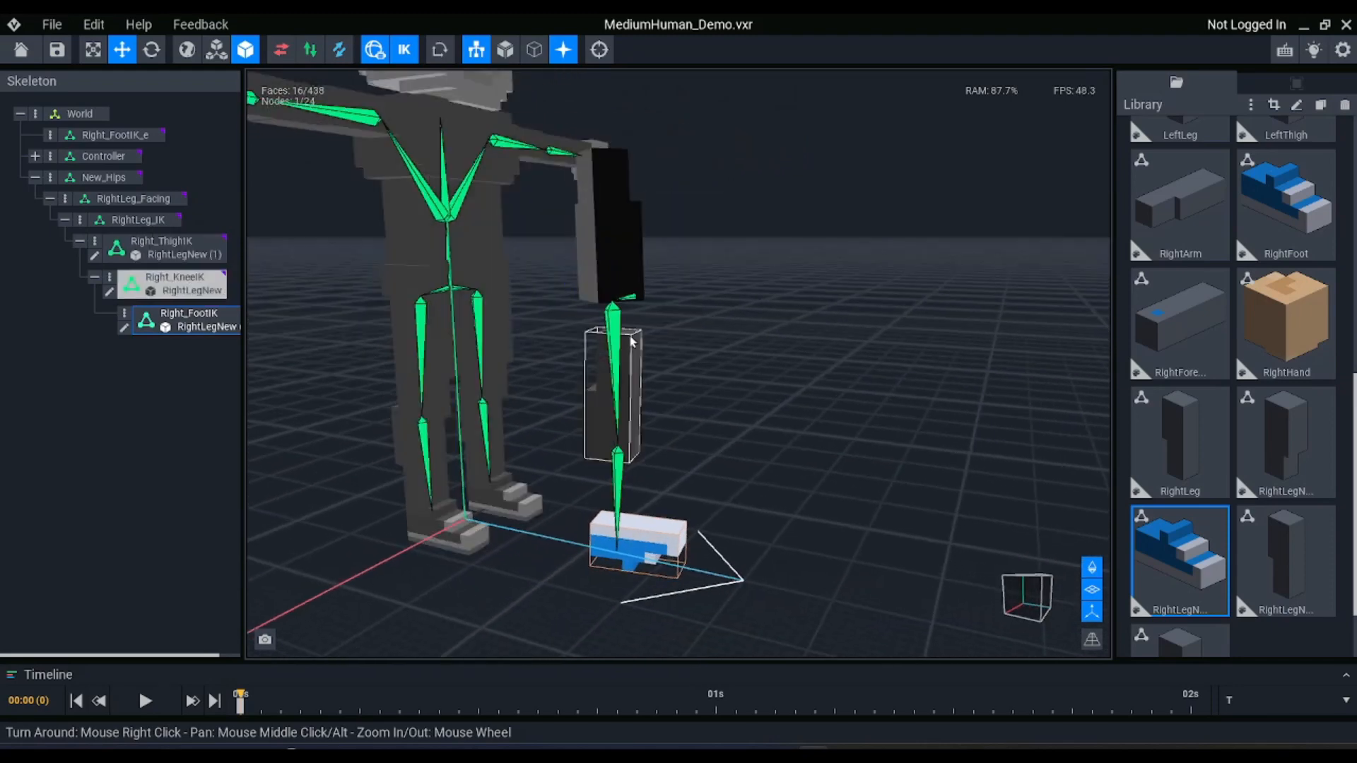
{"action": "left_click", "coordinate": [477, 49]}
{"action": "double_click", "coordinate": [597, 243]}
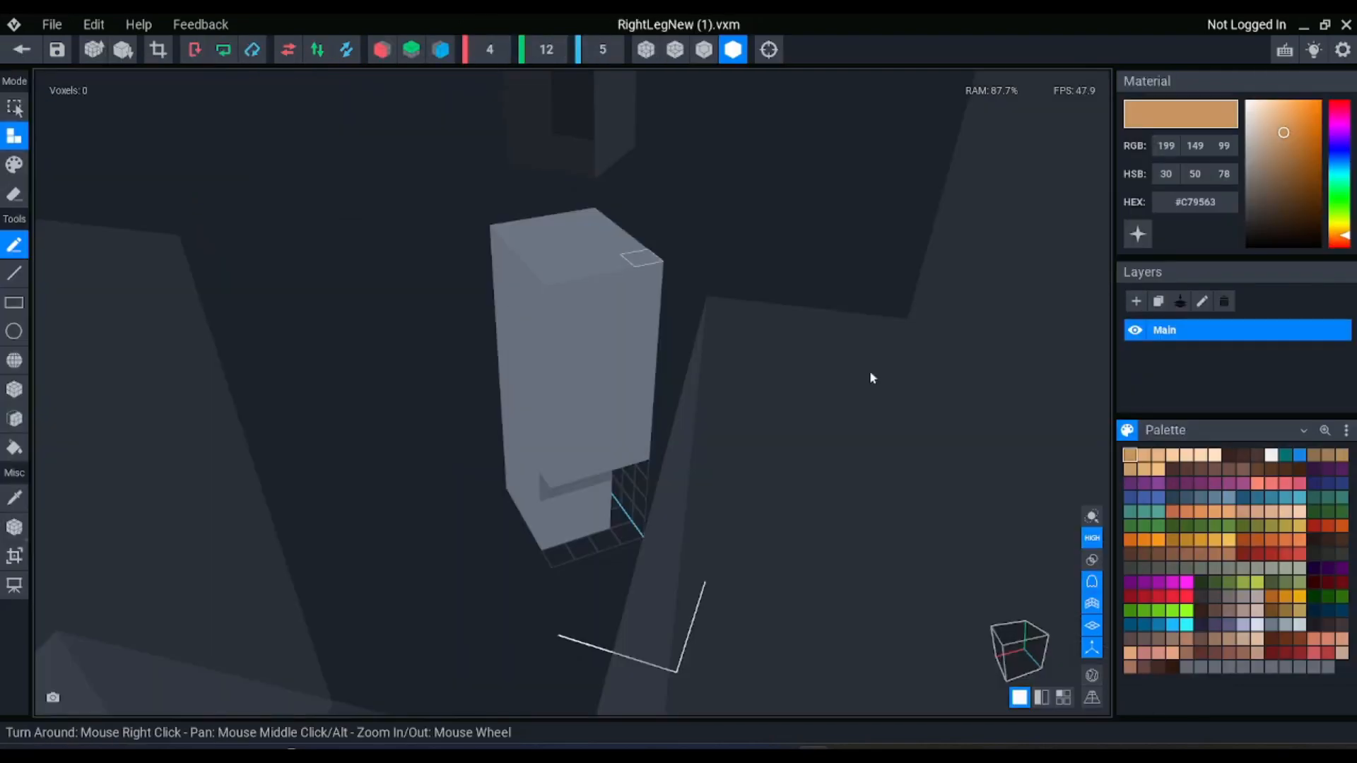
{"action": "right_click_drag", "start_coordinate": [869, 370], "coordinate": [708, 572]}
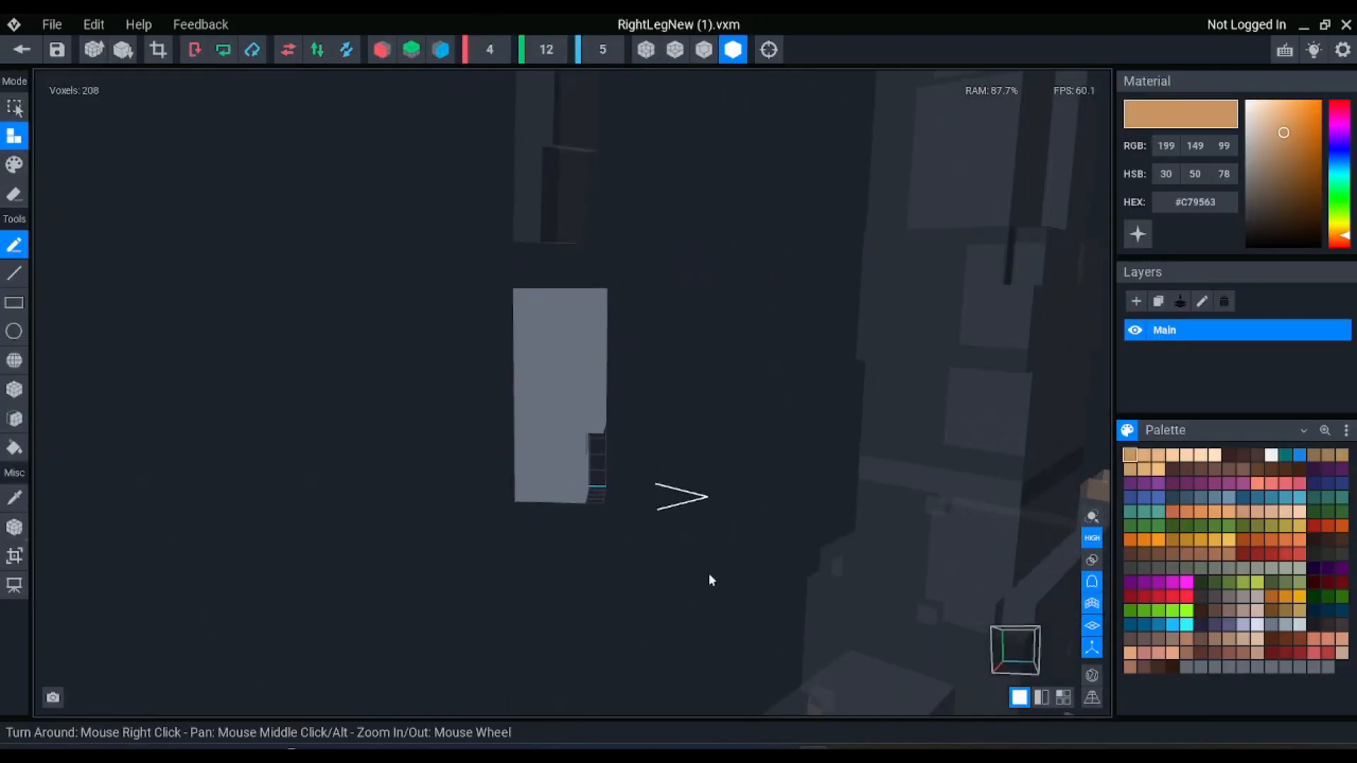
Show the surrounding character for reference, flip the cloned thigh model RightLegNew (1) on the Y axis and save it back to the project
{"action": "left_click", "coordinate": [1092, 676]}
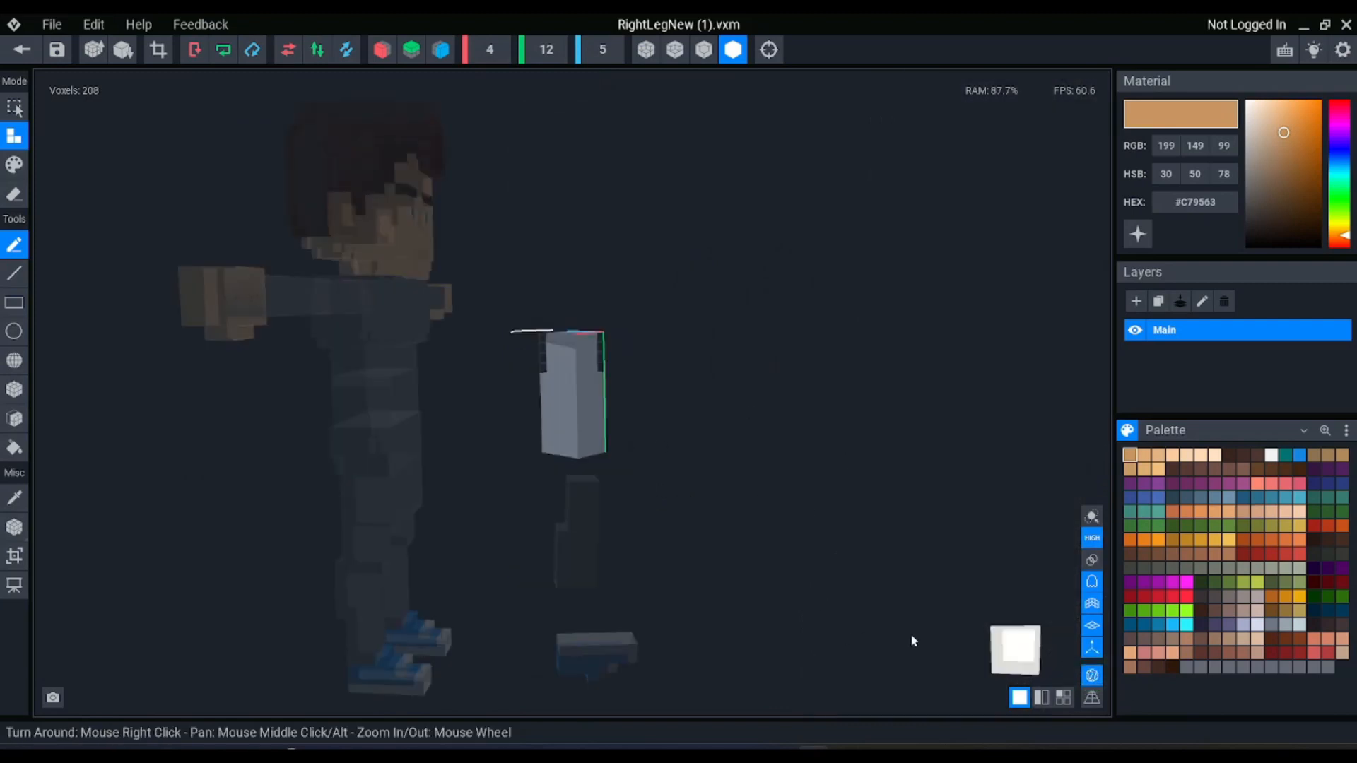
{"action": "right_click_drag", "start_coordinate": [581, 248], "coordinate": [235, 481]}
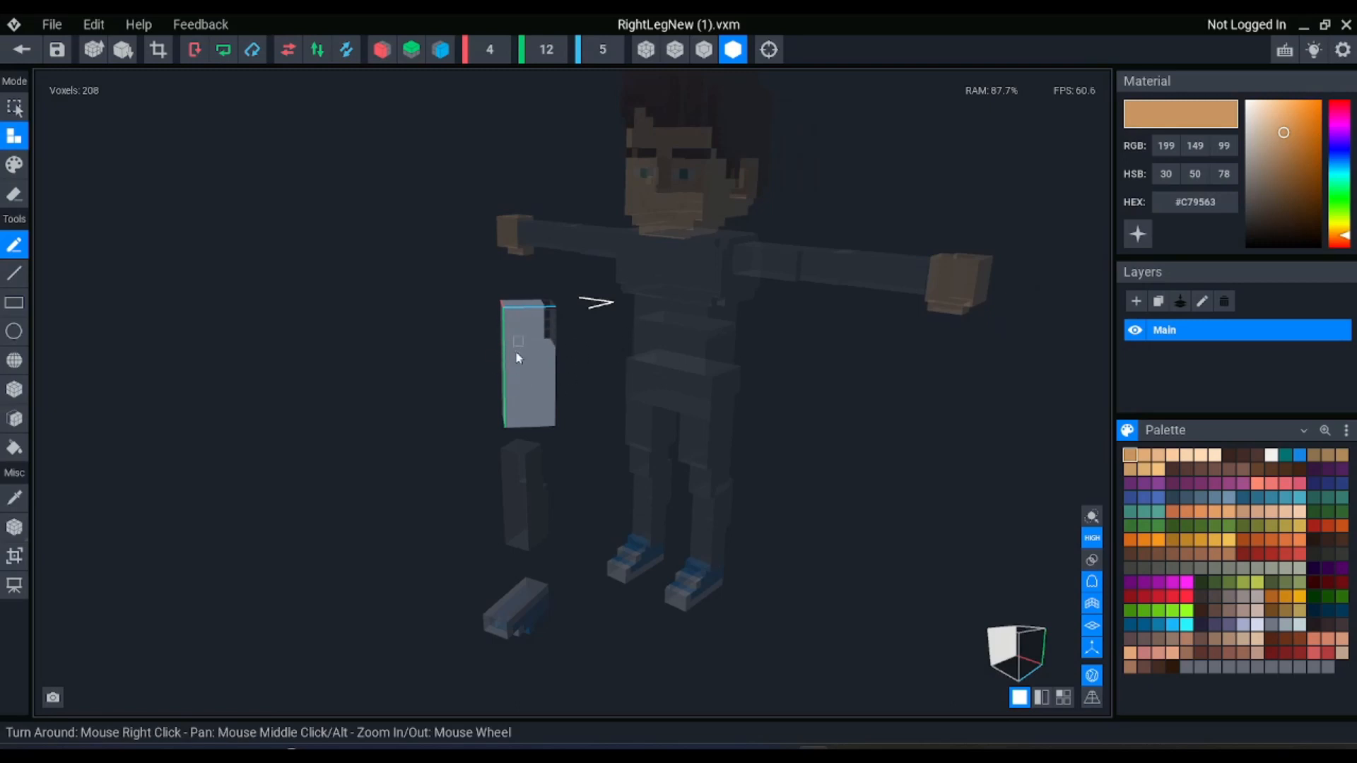
{"action": "right_click_drag", "start_coordinate": [386, 450], "coordinate": [533, 482]}
{"action": "right_click_drag", "start_coordinate": [623, 422], "coordinate": [624, 422]}
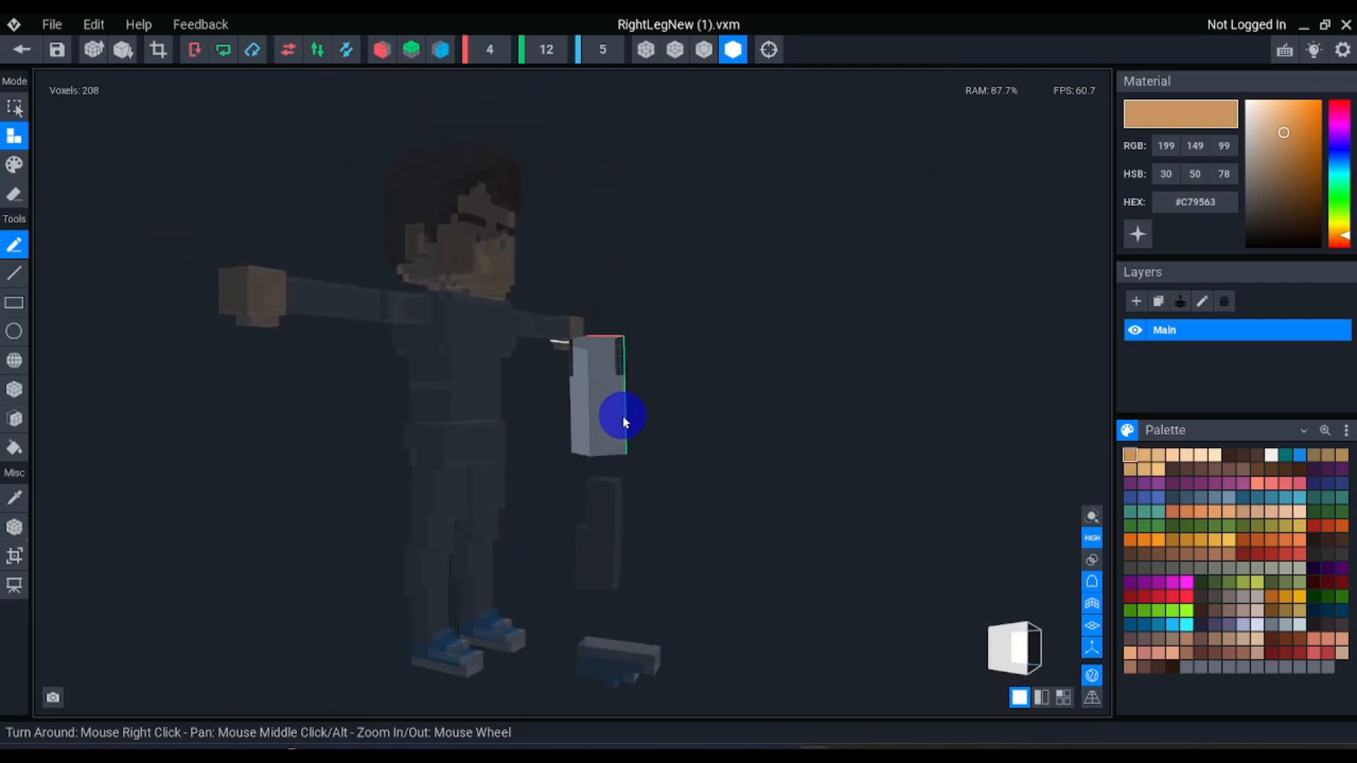
{"action": "right_click_drag", "start_coordinate": [612, 344], "coordinate": [621, 417]}
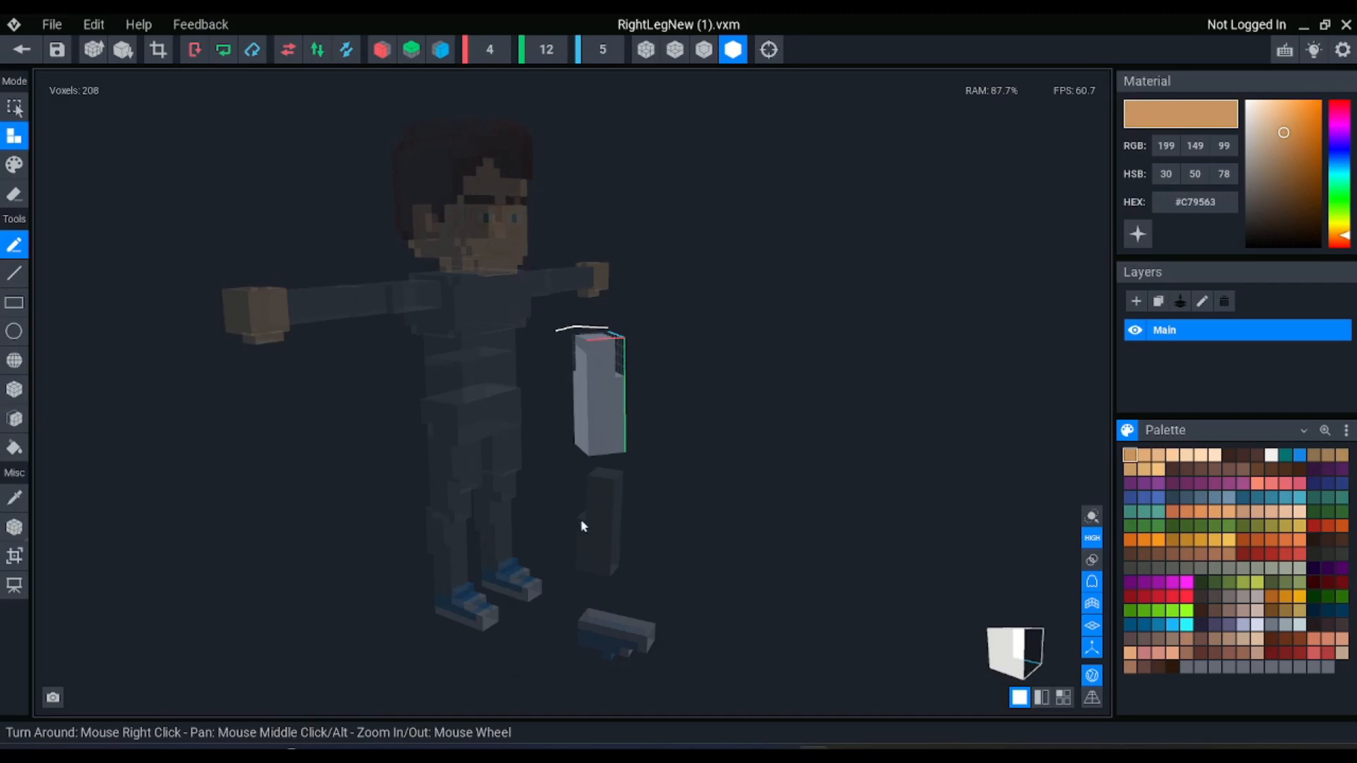
{"action": "left_click", "coordinate": [317, 49]}
{"action": "right_click_drag", "start_coordinate": [574, 325], "coordinate": [614, 349]}
{"action": "left_click", "coordinate": [22, 50]}
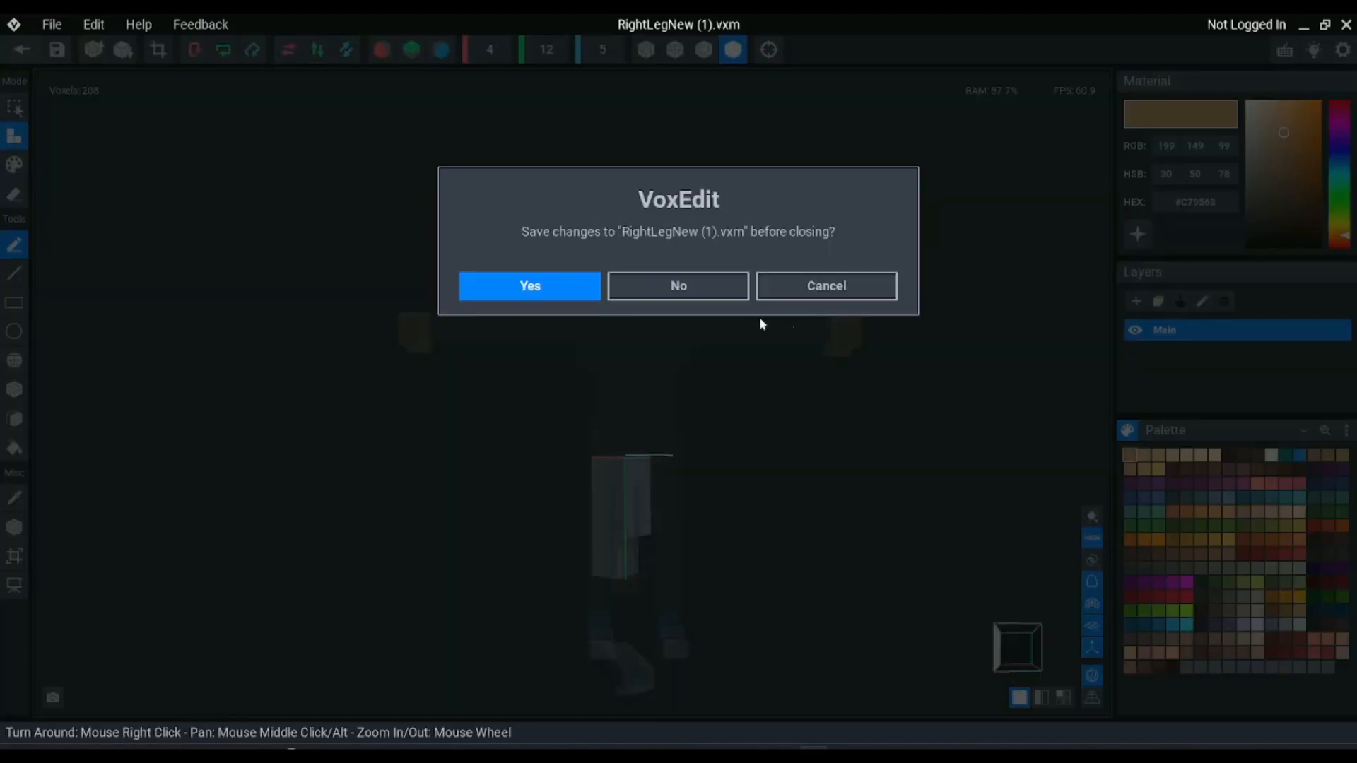
{"action": "left_click", "coordinate": [558, 288]}
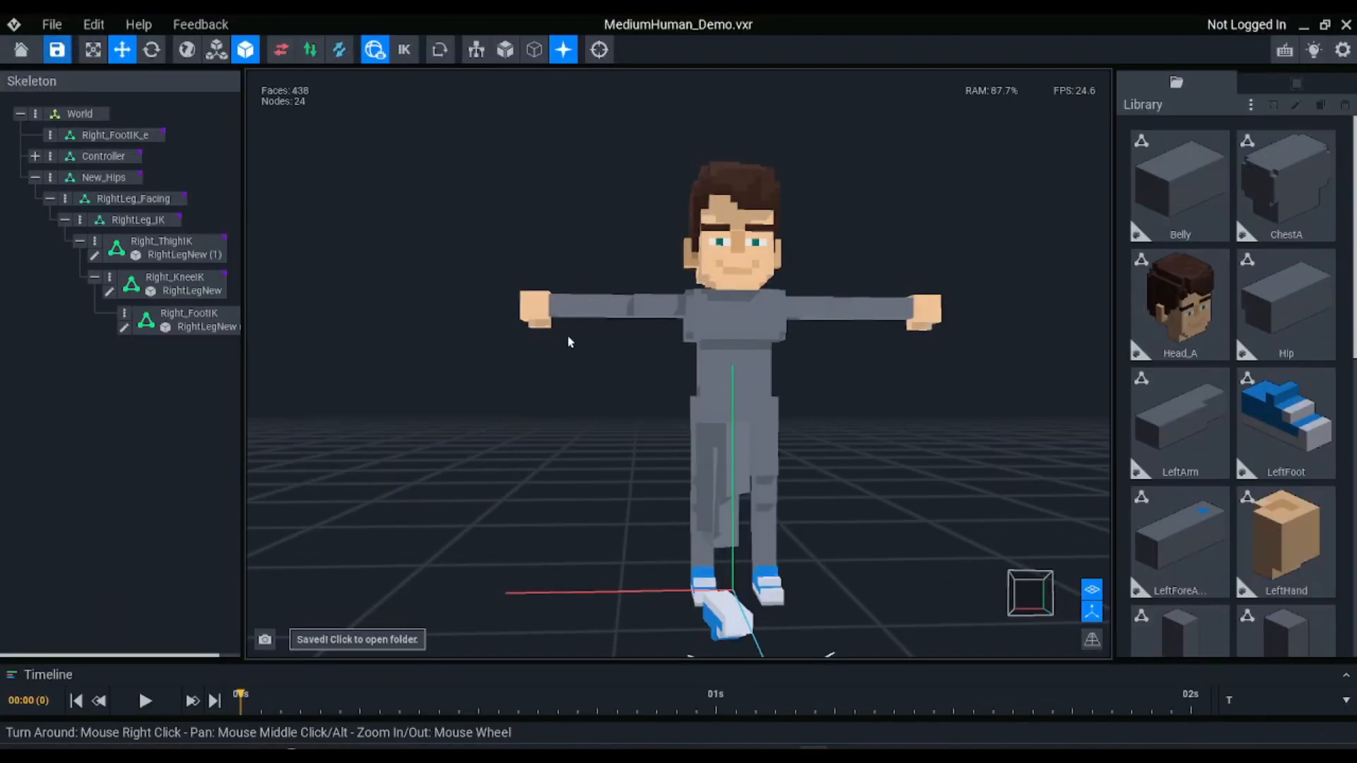
Open the cloned lower-leg model RightLegNew, flip it on the Y axis and save it back to the project
{"action": "double_click", "coordinate": [817, 542]}
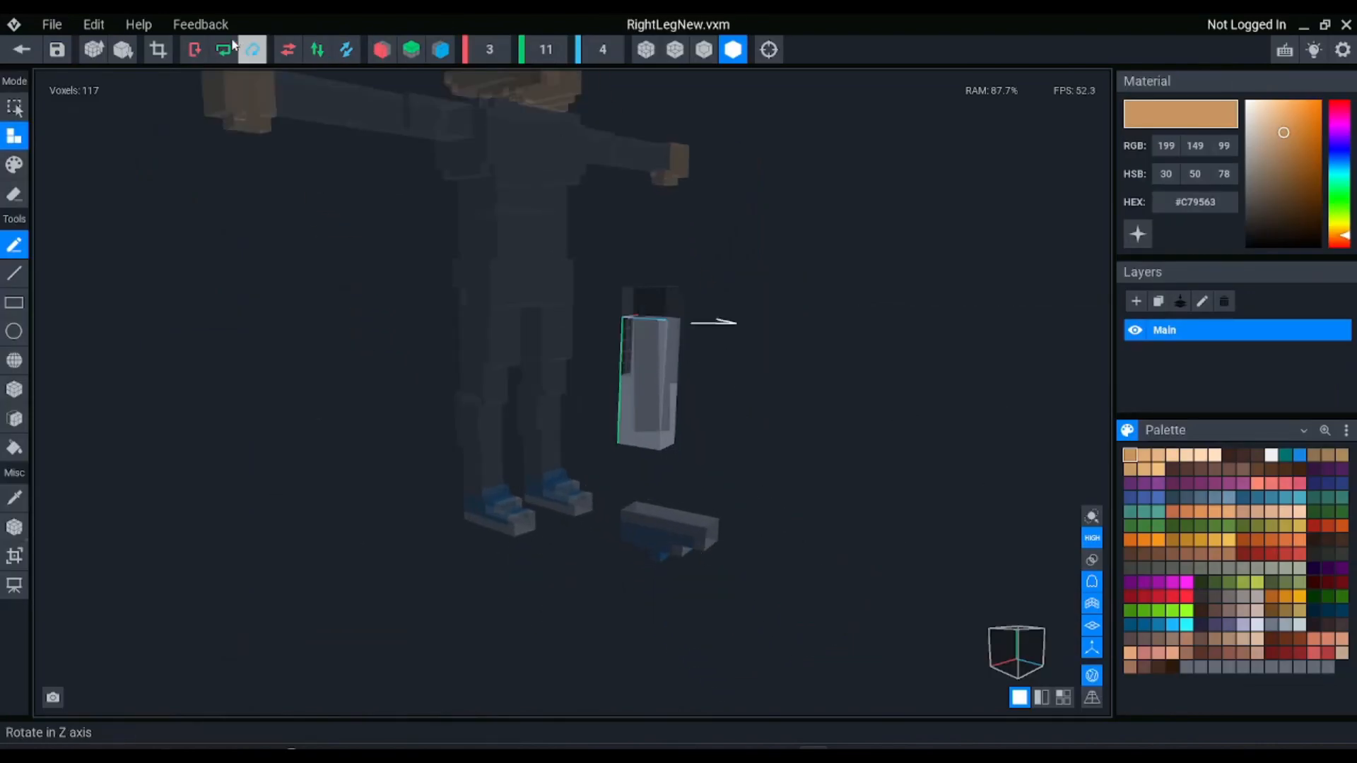
{"action": "left_click", "coordinate": [306, 42]}
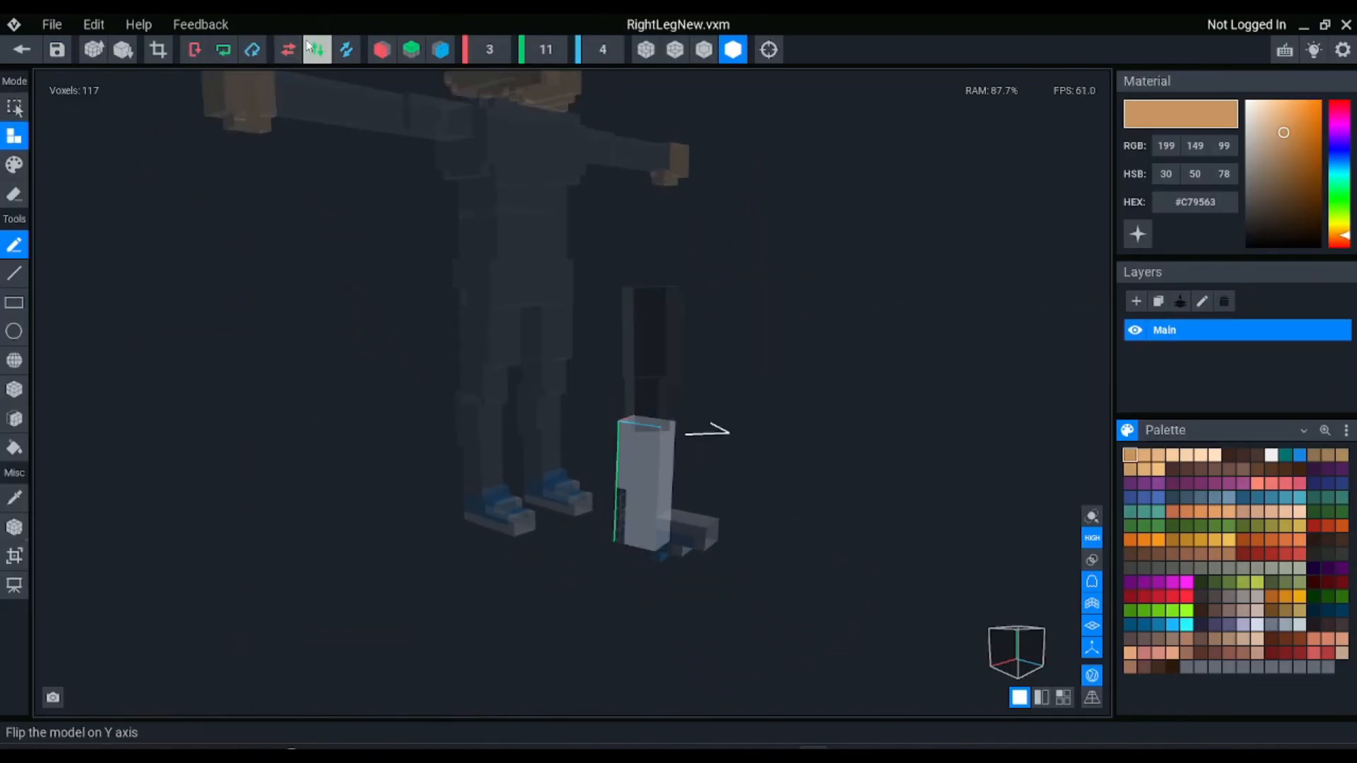
{"action": "left_click", "coordinate": [22, 49]}
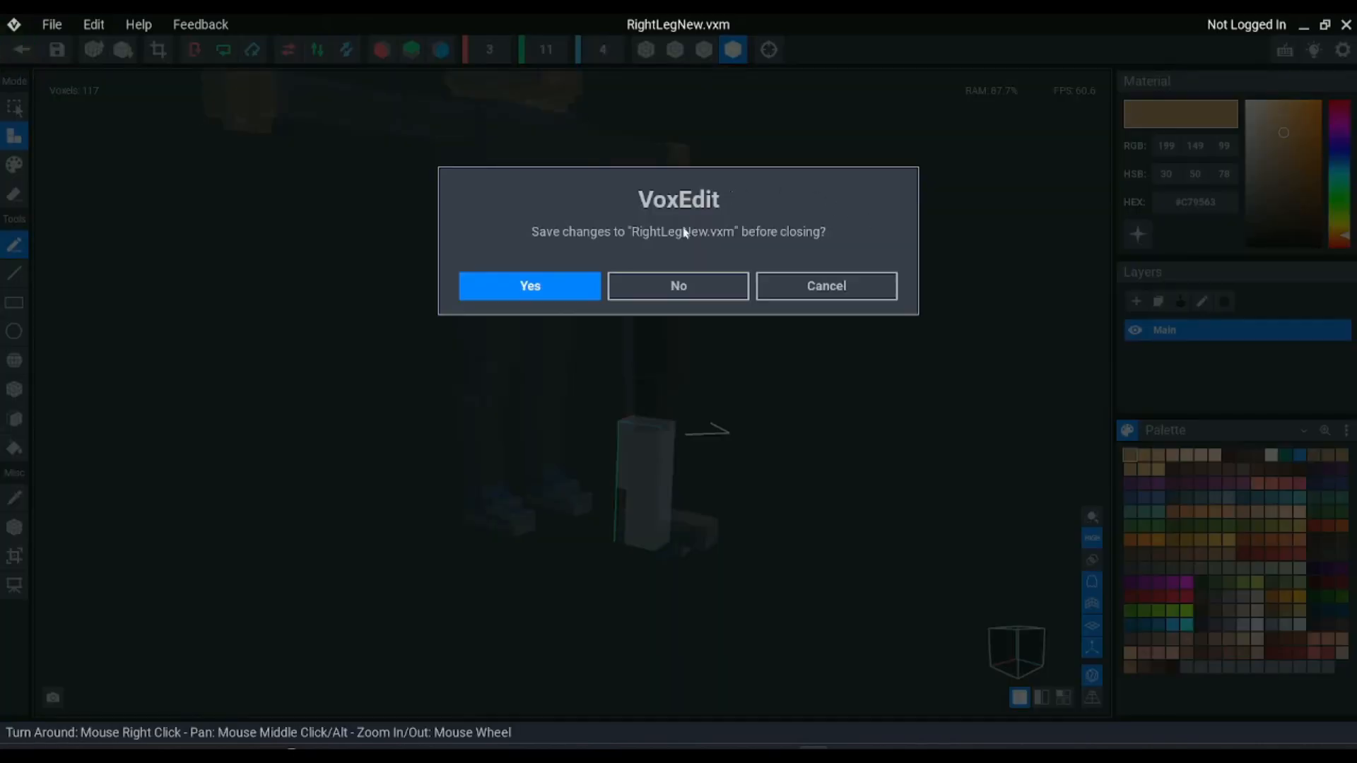
{"action": "left_click", "coordinate": [530, 284]}
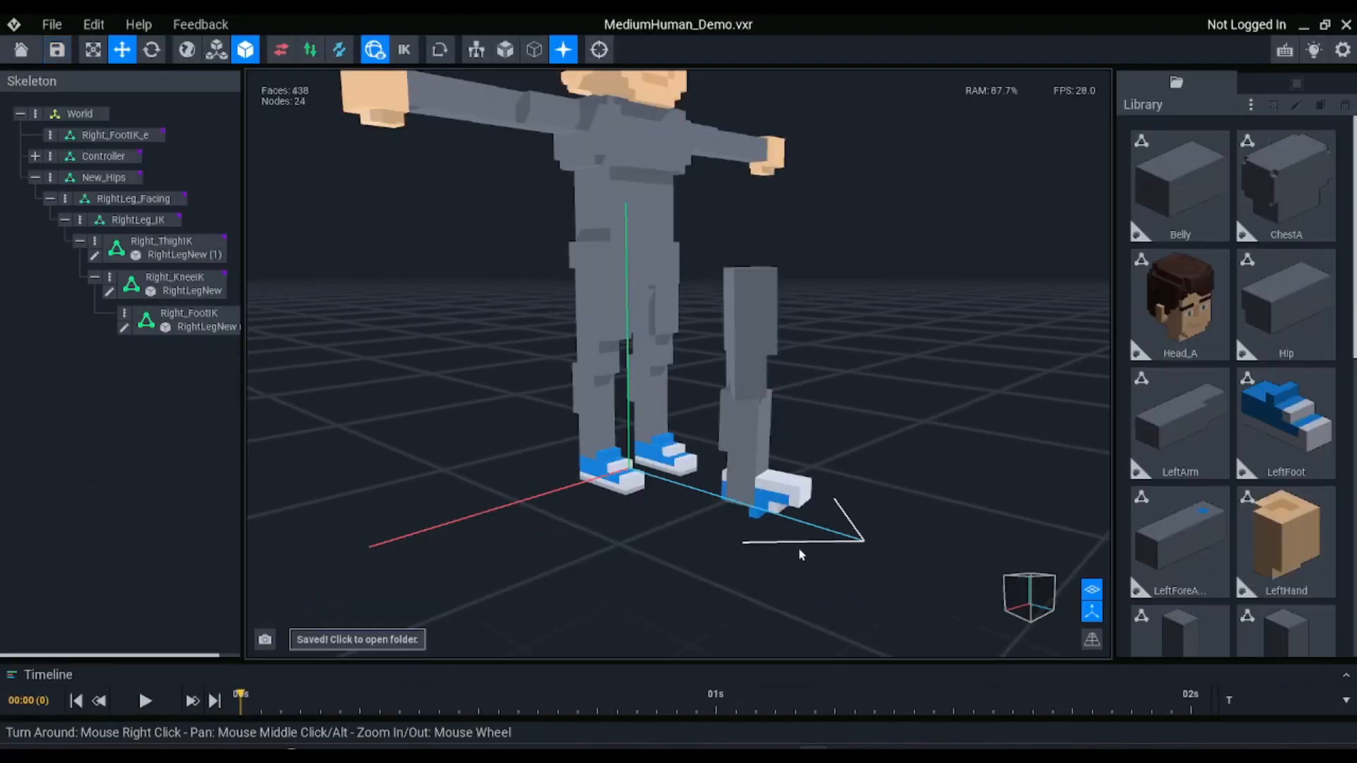
Open the cloned foot model RightLegNew (2), flip it on the Y axis and save it back to the project
{"action": "left_click", "coordinate": [803, 489]}
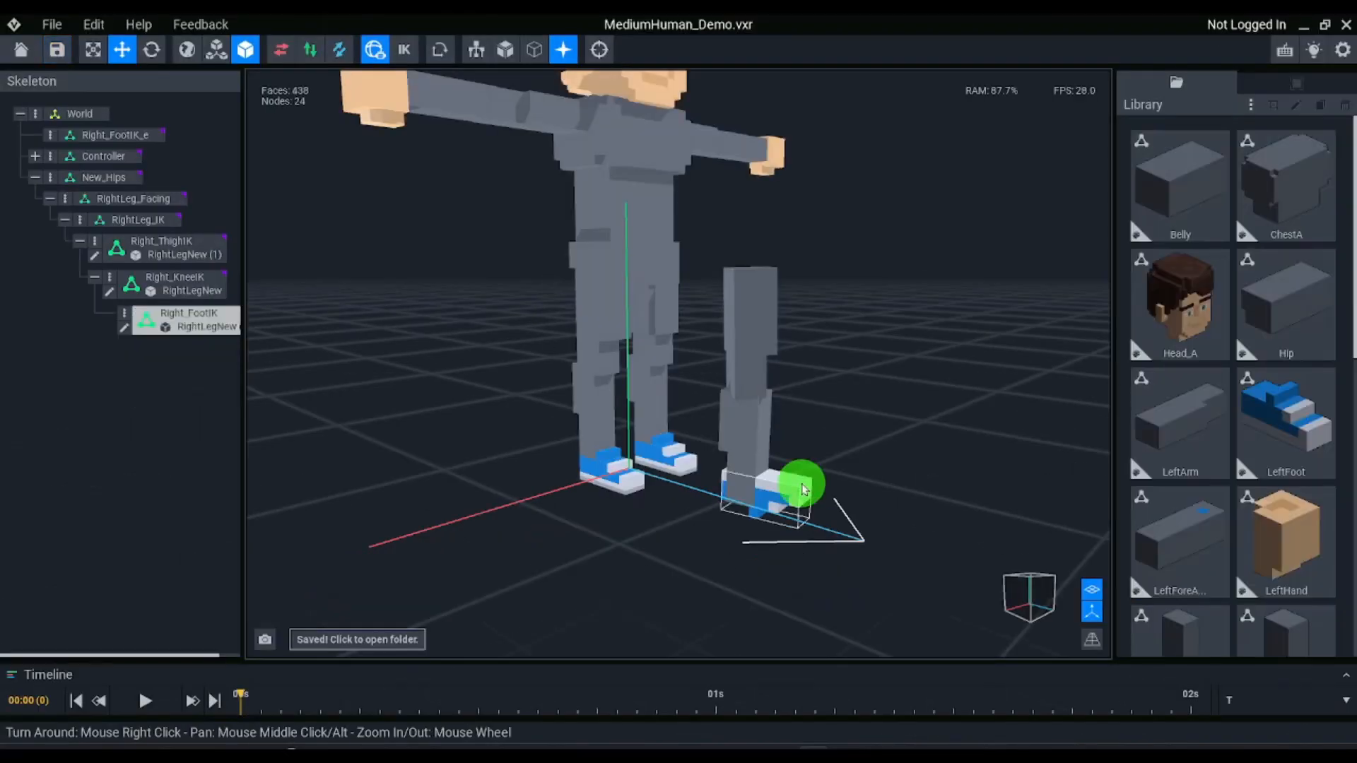
{"action": "double_click", "coordinate": [803, 489]}
{"action": "left_click", "coordinate": [318, 53]}
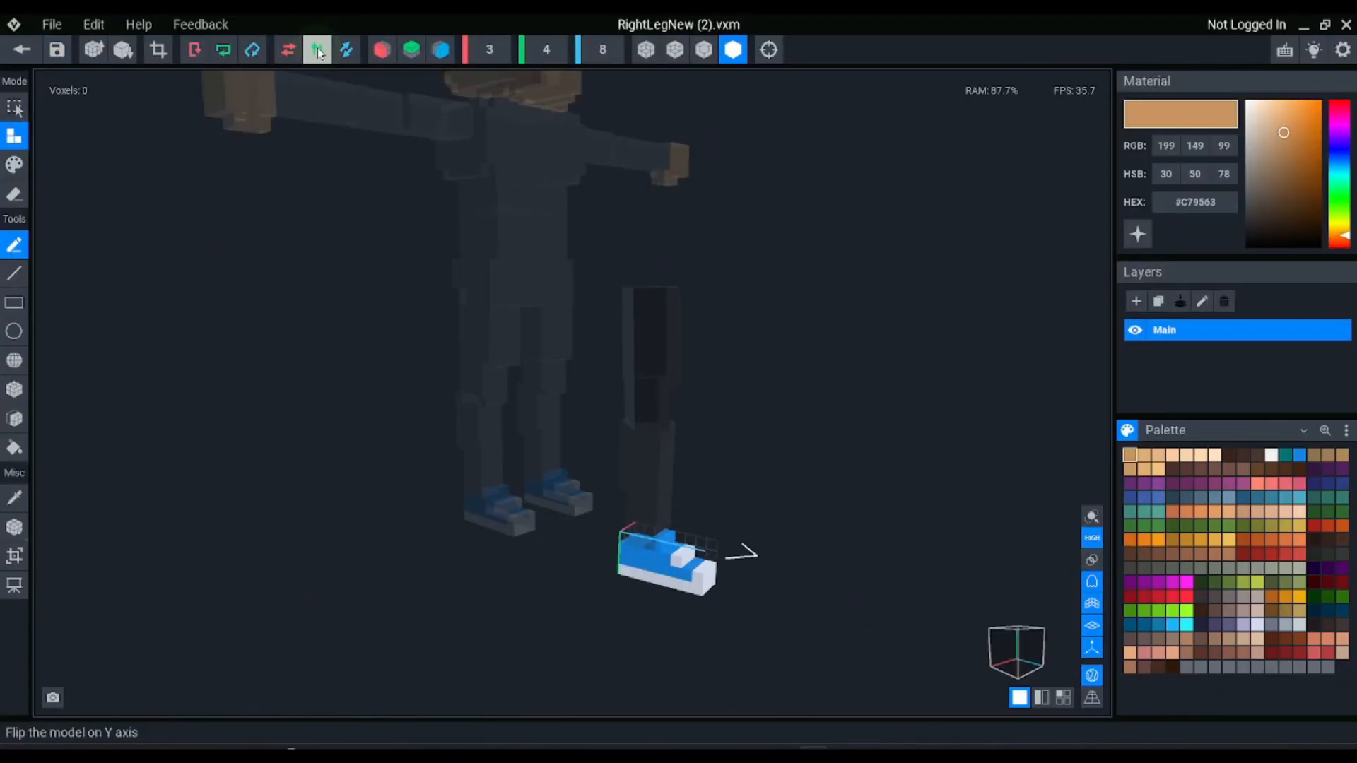
{"action": "left_click", "coordinate": [21, 50]}
{"action": "left_click", "coordinate": [533, 301]}
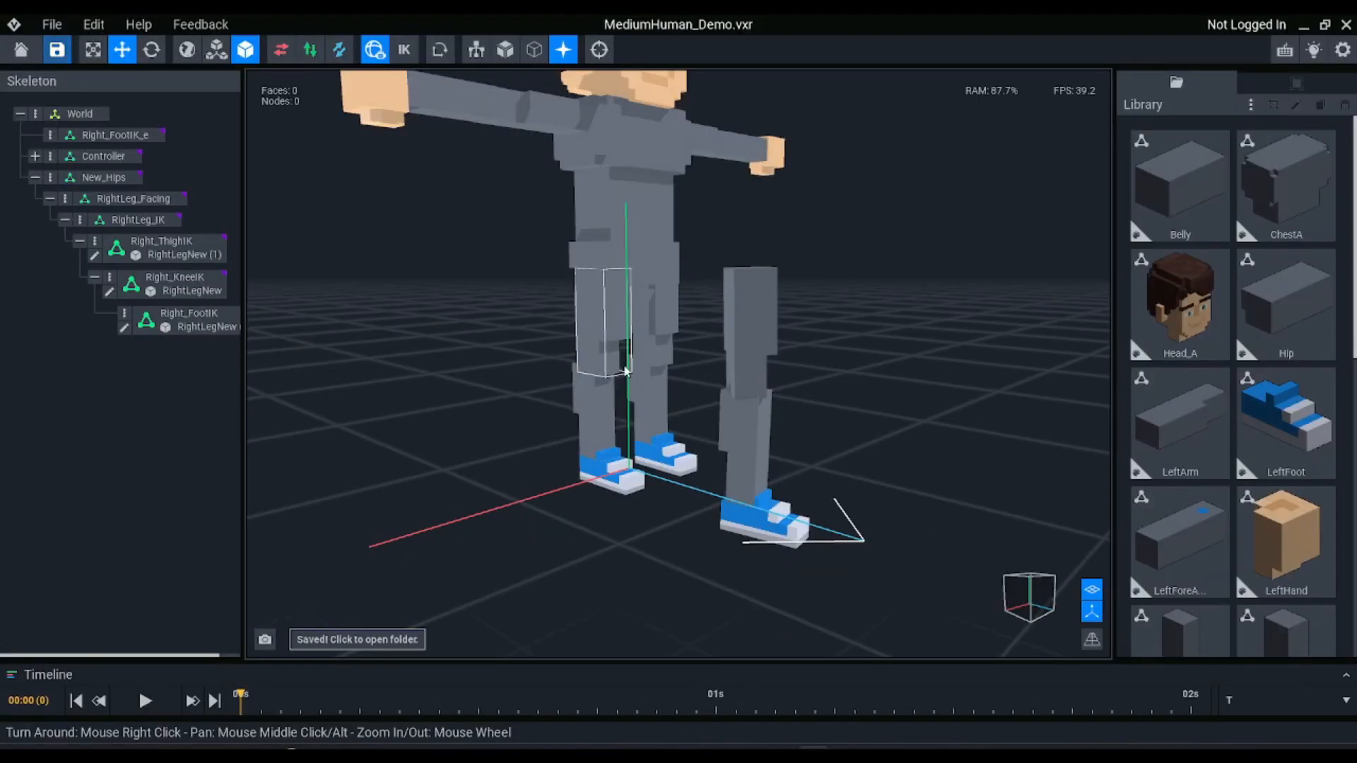
Select Right_ThighIK, Right_KneeIK and Right_FootIK together and reset their rotation in the node properties
{"action": "scroll", "coordinate": [726, 393], "scroll_direction": "up", "scroll_amount": 3}
{"action": "right_click_drag", "start_coordinate": [726, 394], "coordinate": [728, 398]}
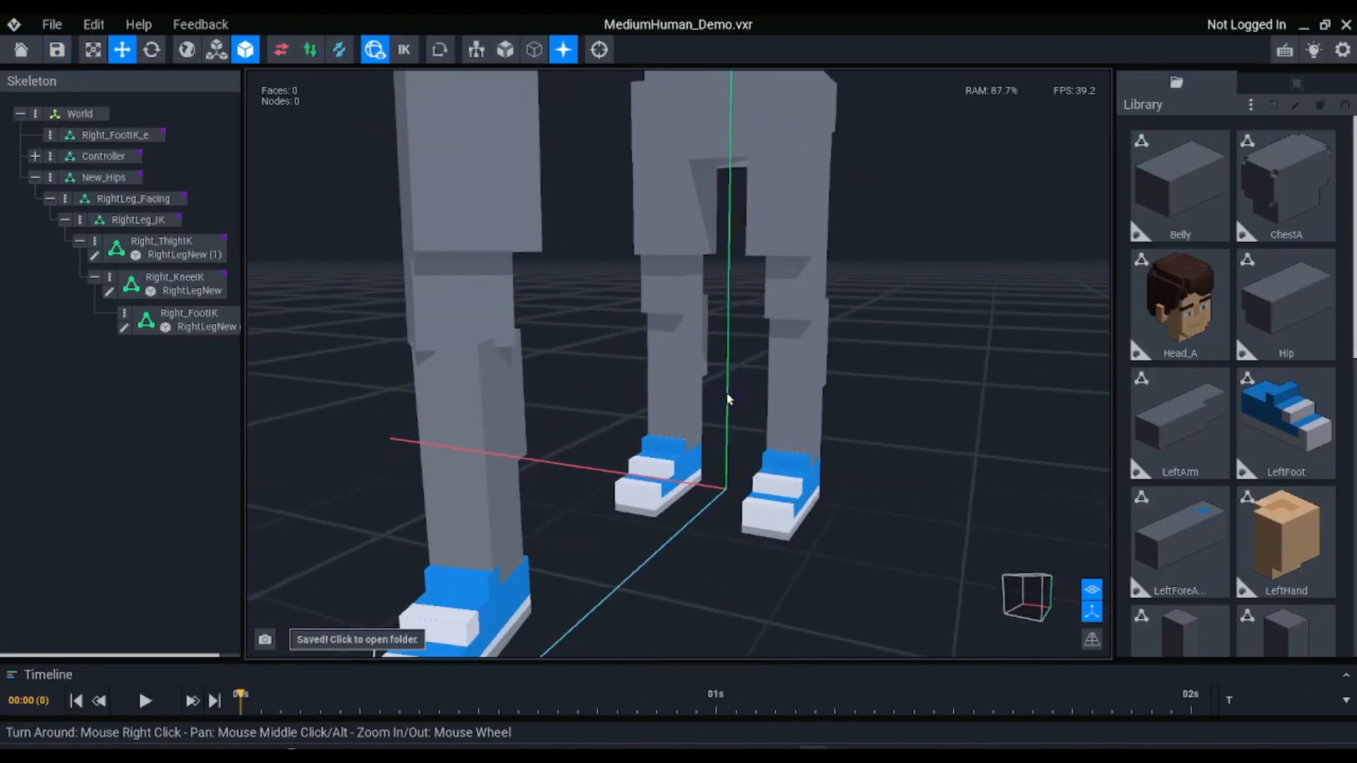
{"action": "scroll", "coordinate": [728, 398], "scroll_direction": "down", "scroll_amount": 3}
{"action": "left_click", "coordinate": [540, 294]}
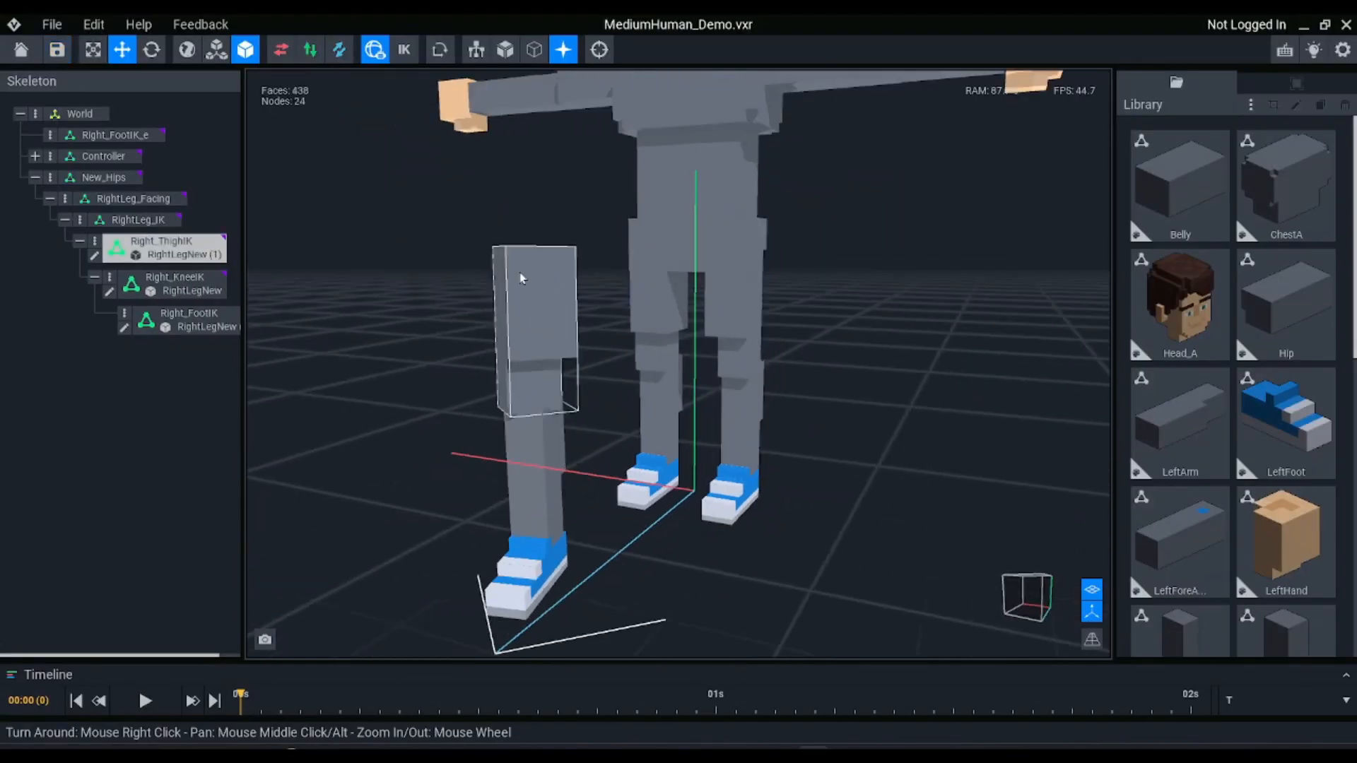
{"action": "left_click", "coordinate": [524, 481]}
{"action": "left_click", "coordinate": [529, 563]}
{"action": "left_click", "coordinate": [501, 333]}
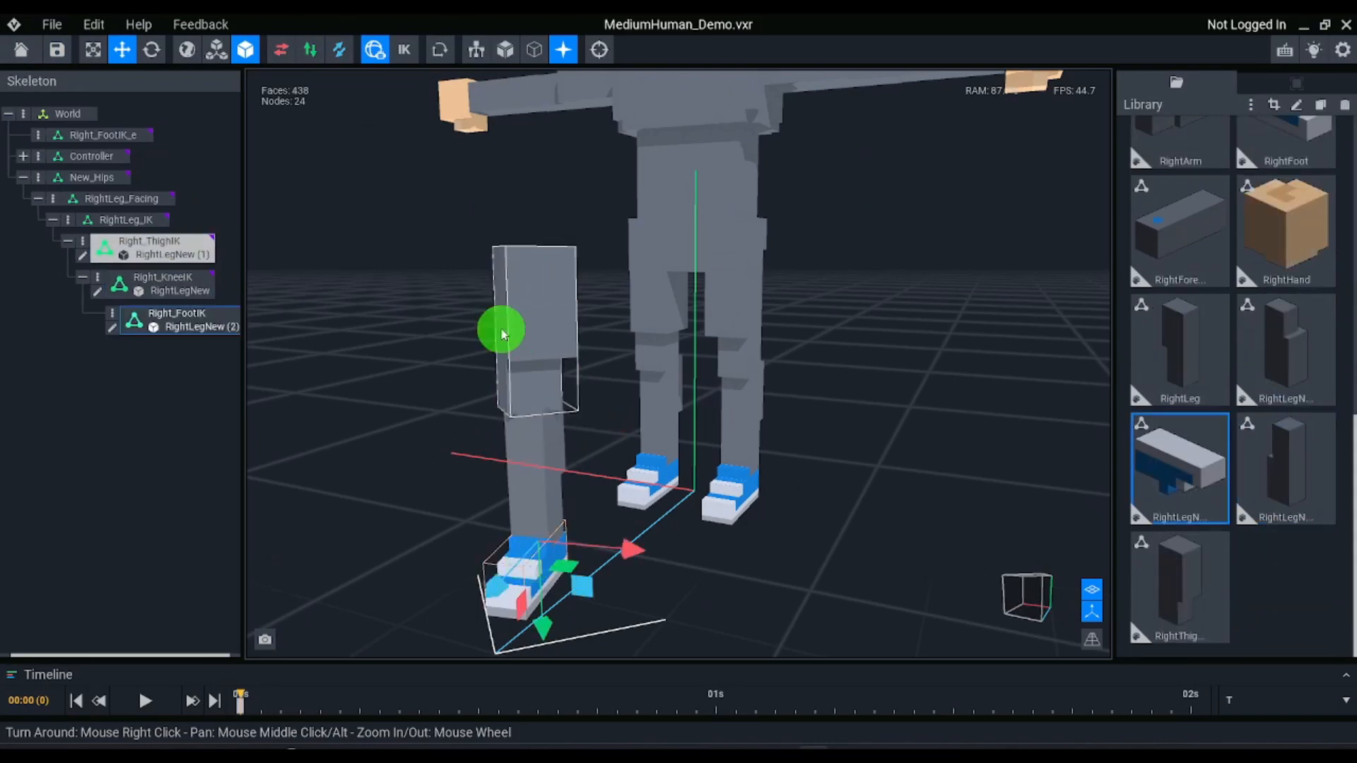
{"action": "left_click", "coordinate": [543, 501], "text": "ctrl"}
{"action": "left_click", "coordinate": [544, 575], "text": "ctrl"}
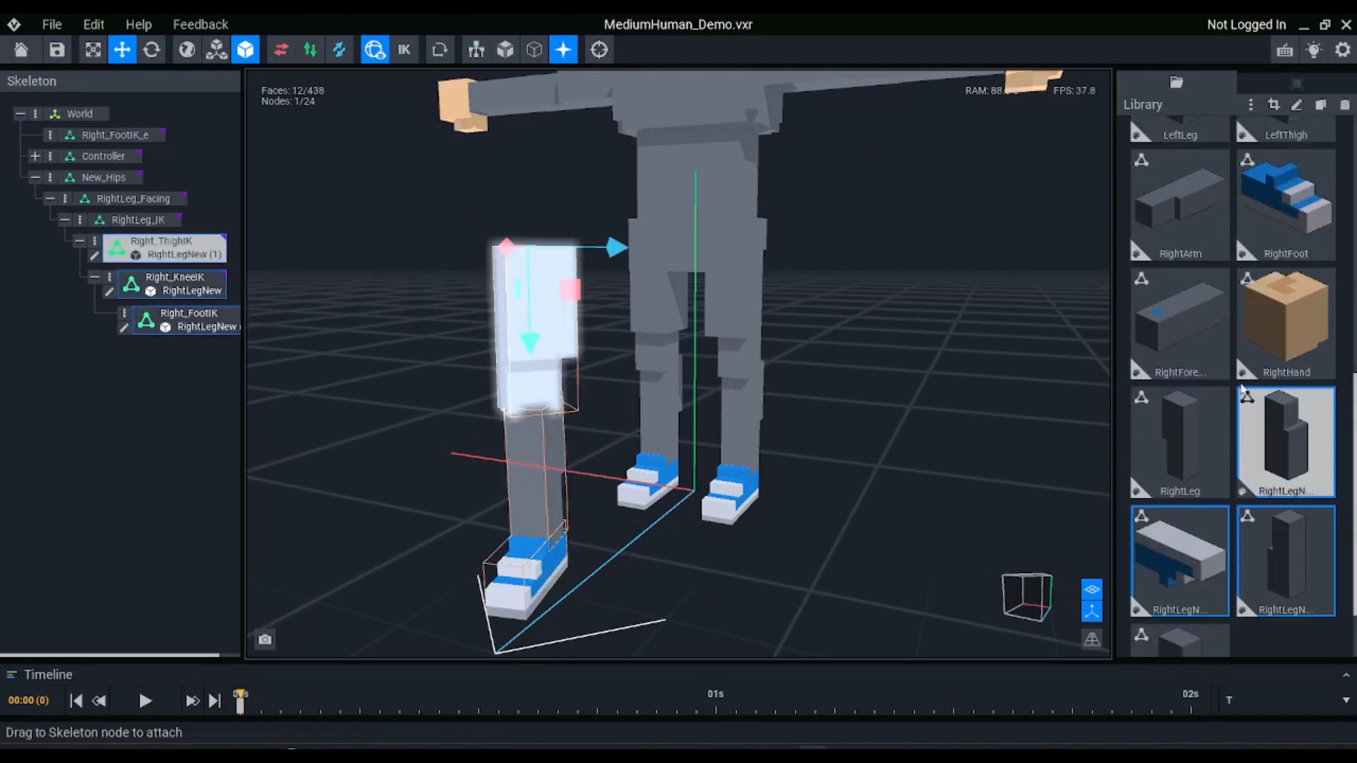
{"action": "left_click", "coordinate": [1288, 86]}
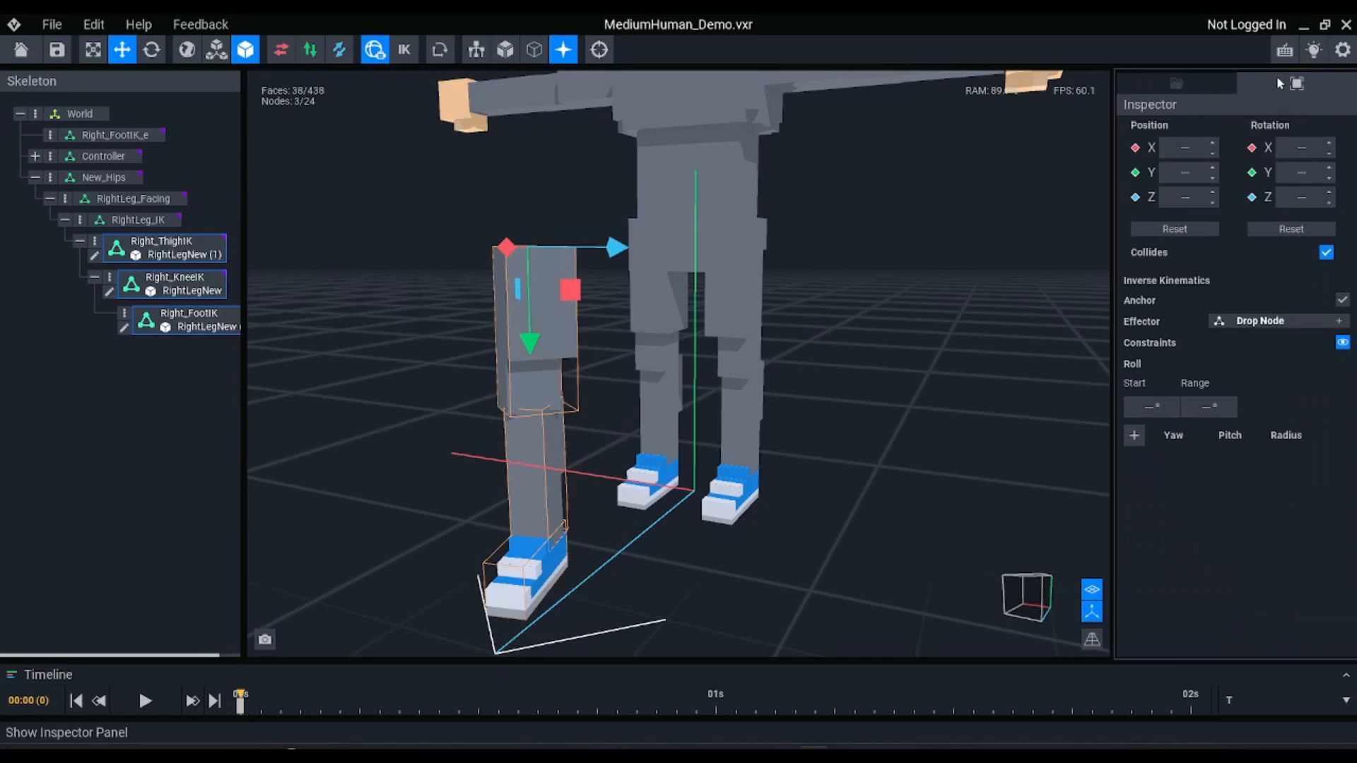
{"action": "left_click", "coordinate": [1288, 229]}
Compare the new leg with the original, then flip the thigh model RightLegNew (1) on the X axis and save it
{"action": "right_click_drag", "start_coordinate": [734, 318], "coordinate": [732, 335]}
{"action": "left_click", "coordinate": [611, 326]}
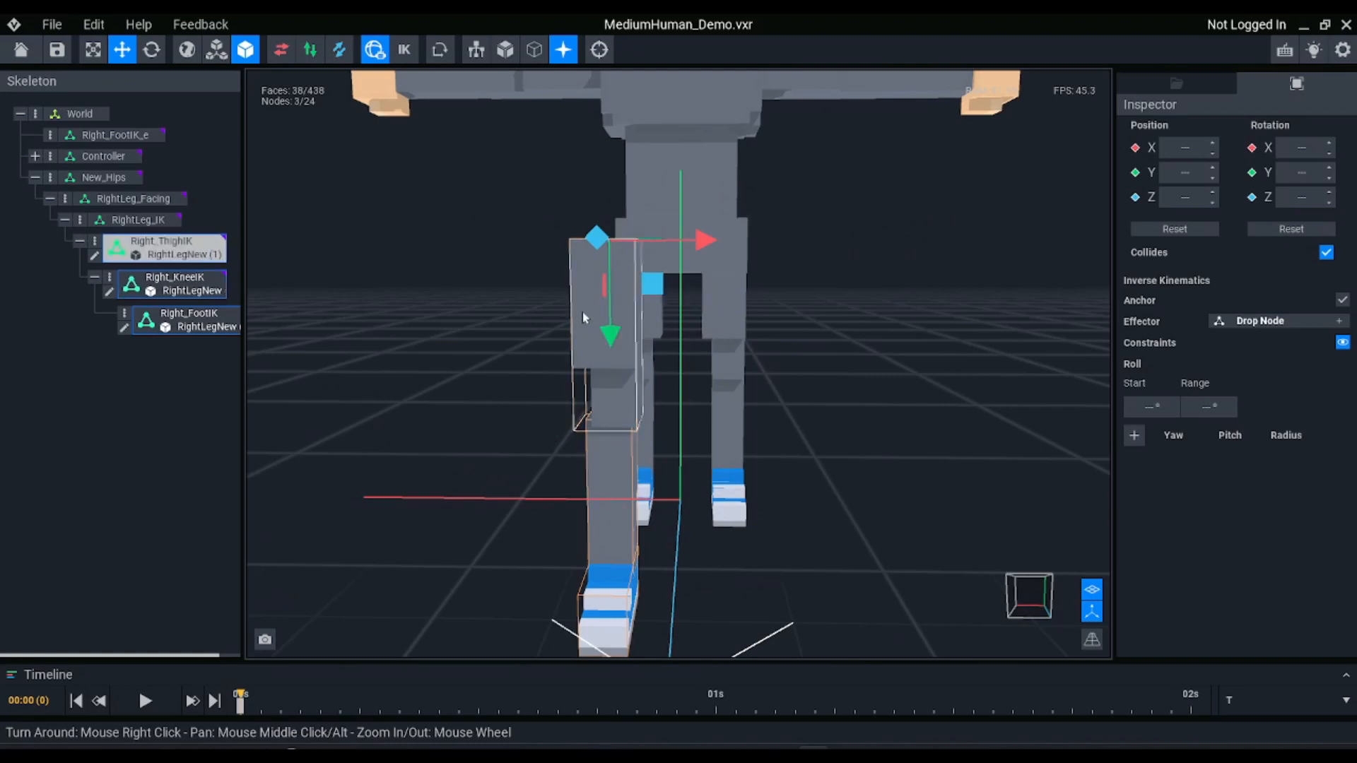
{"action": "right_click_drag", "start_coordinate": [654, 369], "coordinate": [656, 326]}
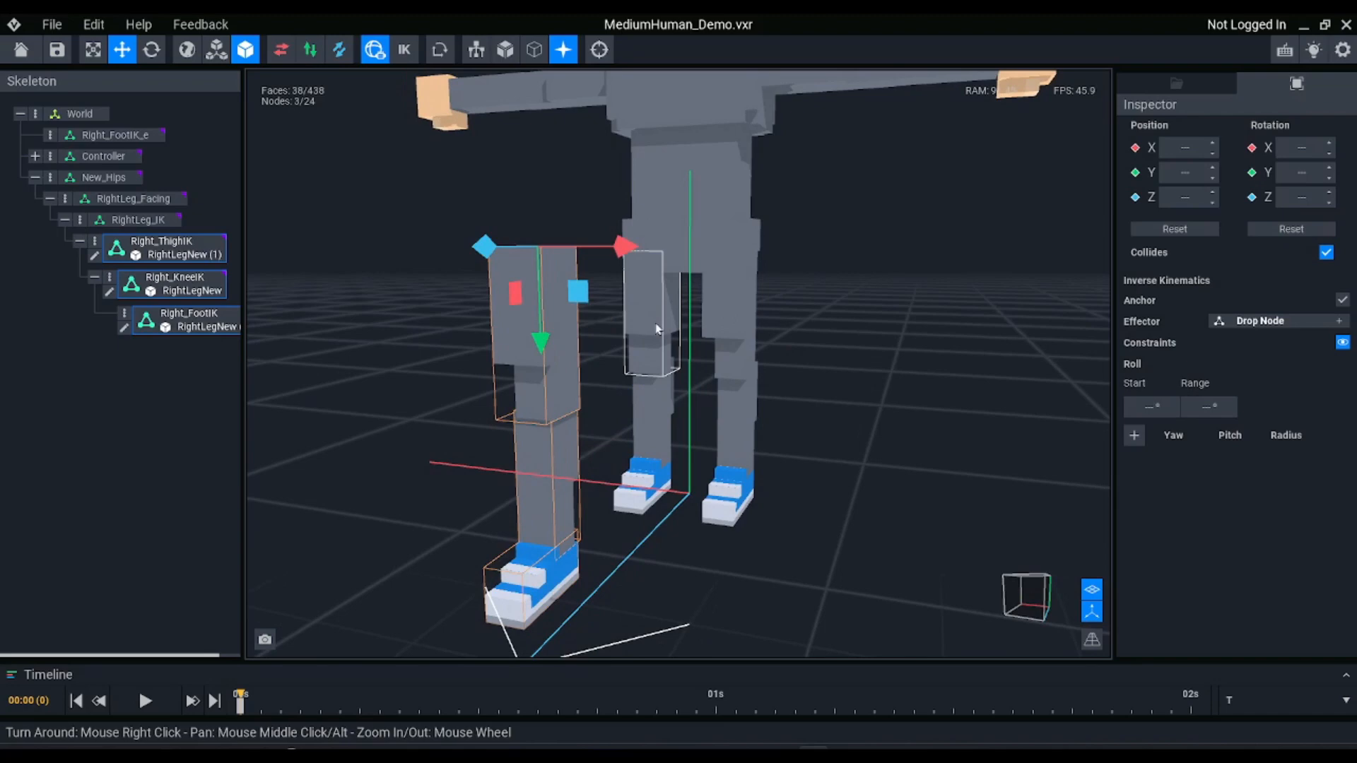
{"action": "double_click", "coordinate": [566, 351]}
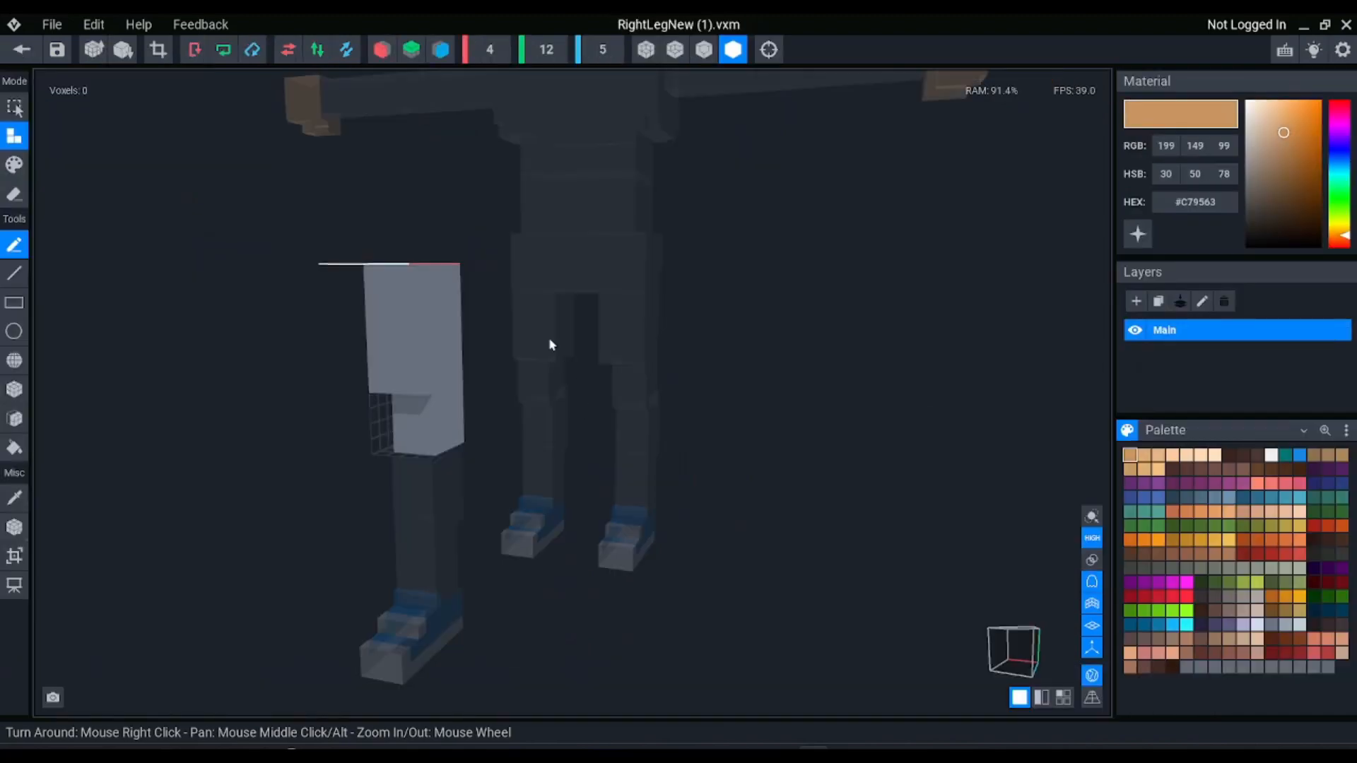
{"action": "left_click", "coordinate": [288, 49]}
{"action": "left_click", "coordinate": [21, 50]}
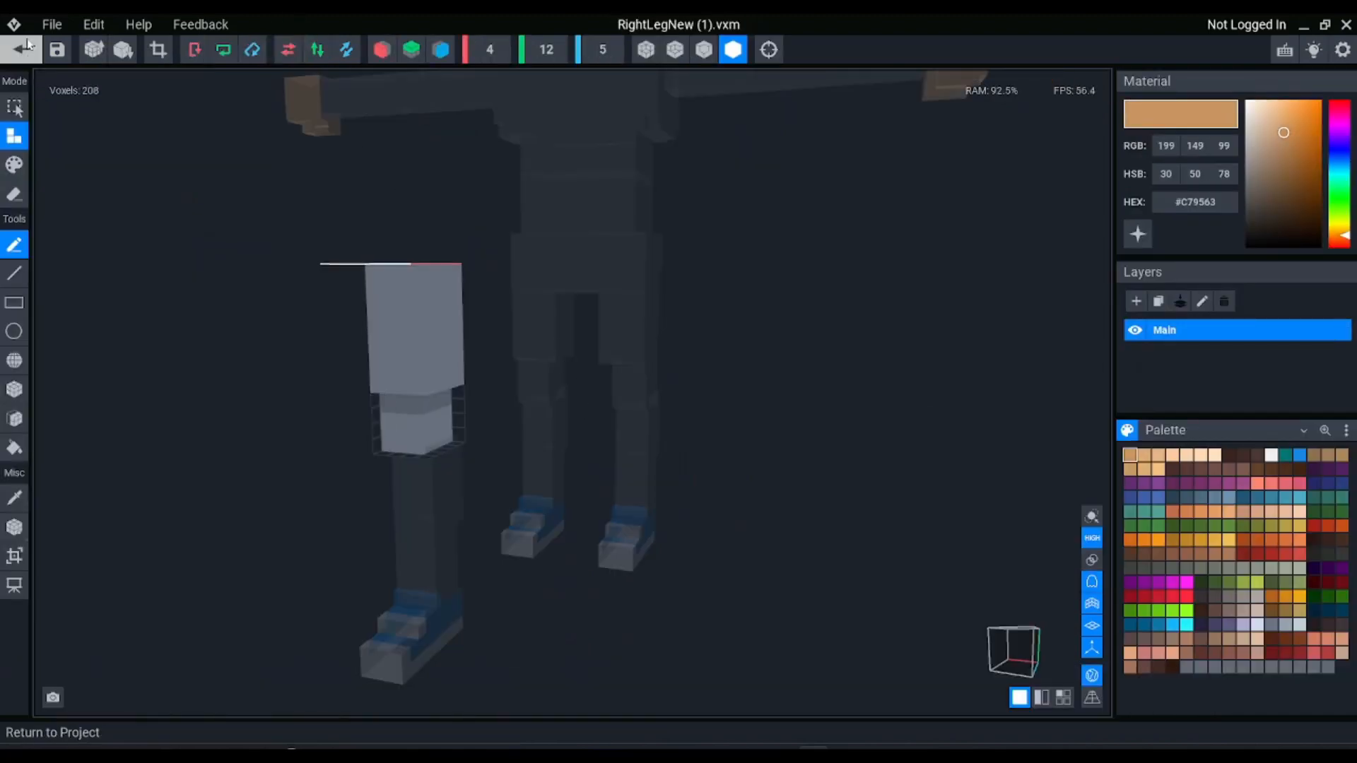
{"action": "left_click", "coordinate": [576, 282]}
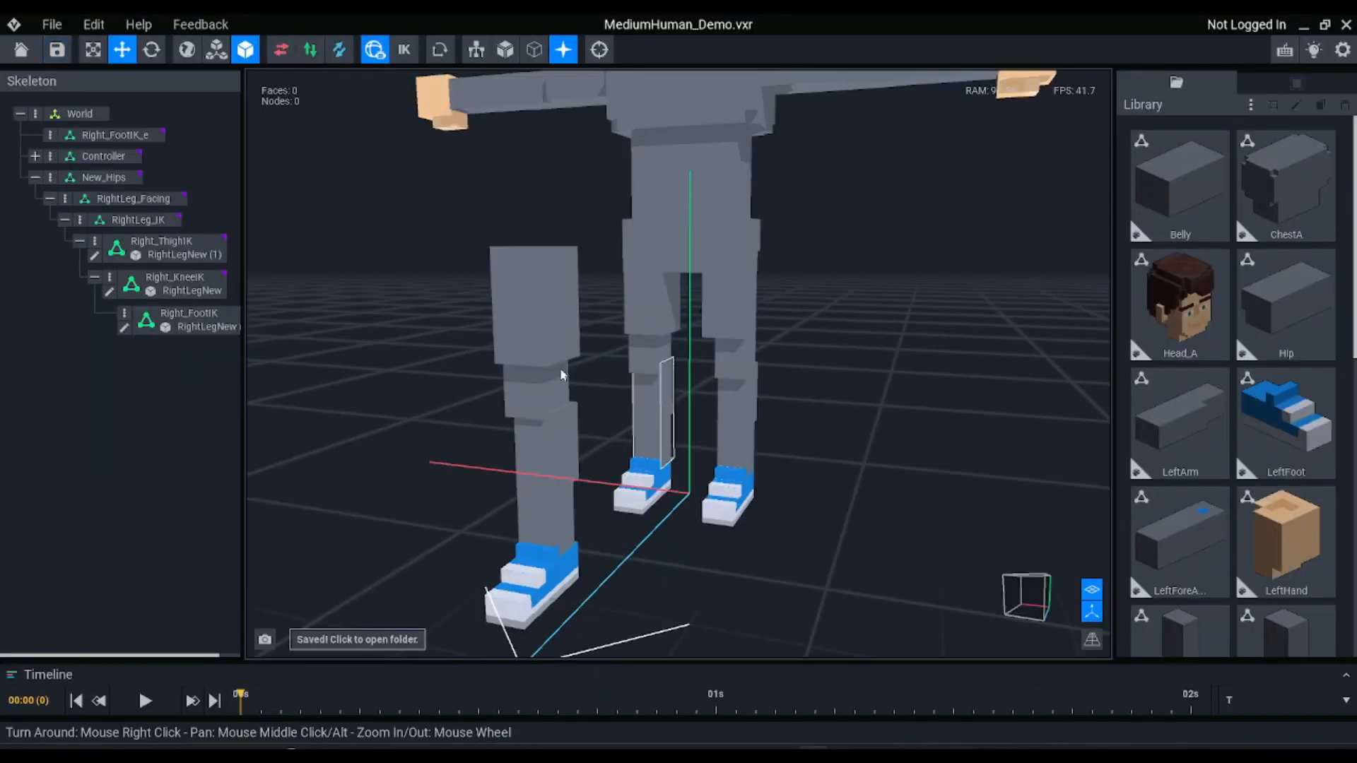
Open the lower-leg model RightLegNew, flip it on the X axis and save it back to the project
{"action": "right_click_drag", "start_coordinate": [558, 375], "coordinate": [558, 403]}
{"action": "double_click", "coordinate": [585, 460]}
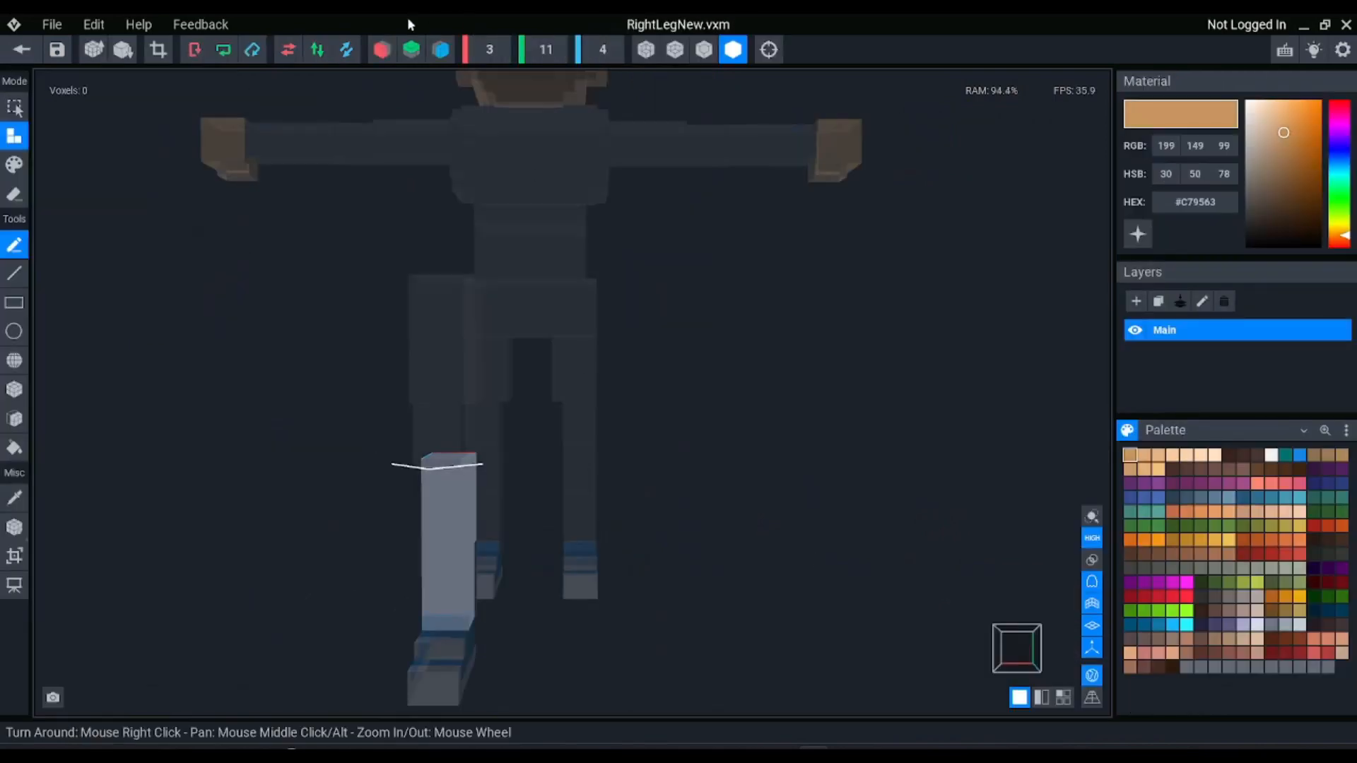
{"action": "left_click", "coordinate": [293, 52]}
{"action": "left_click", "coordinate": [20, 50]}
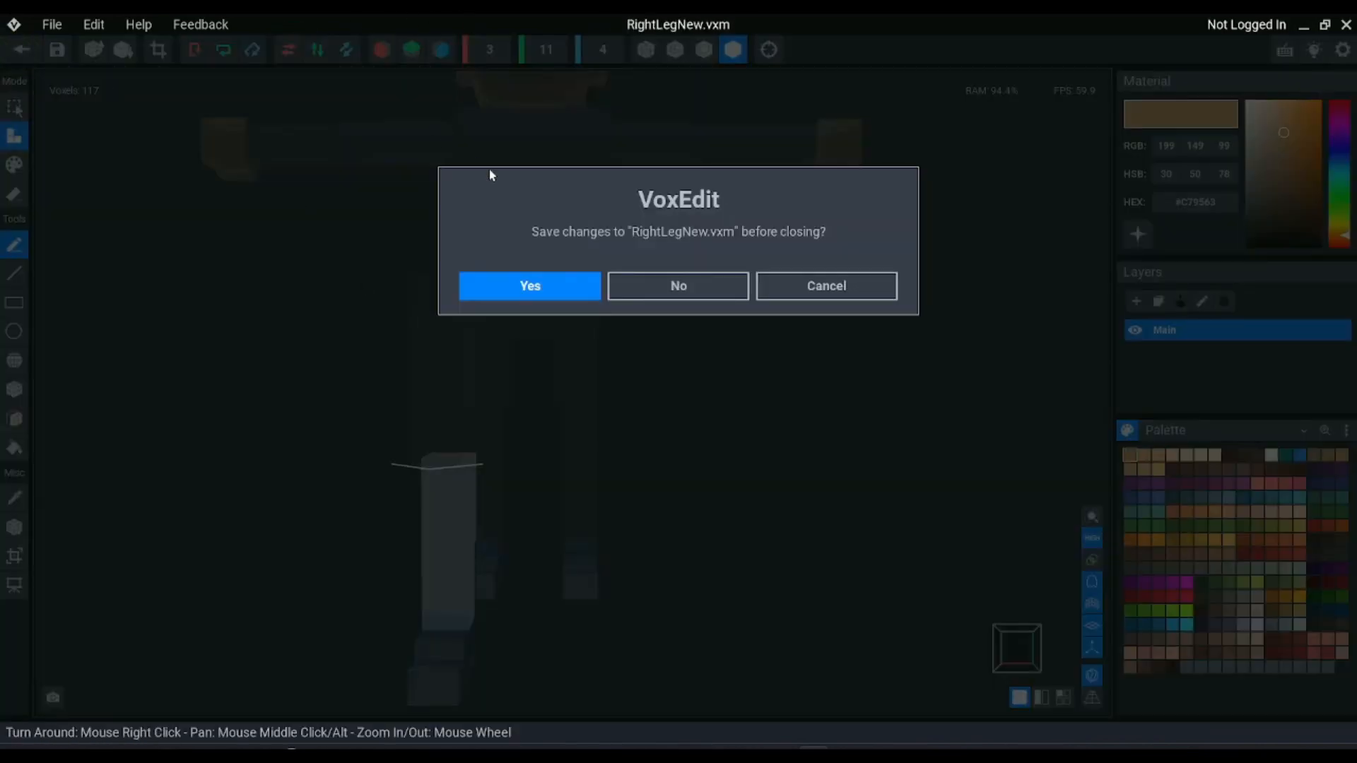
{"action": "left_click", "coordinate": [523, 284]}
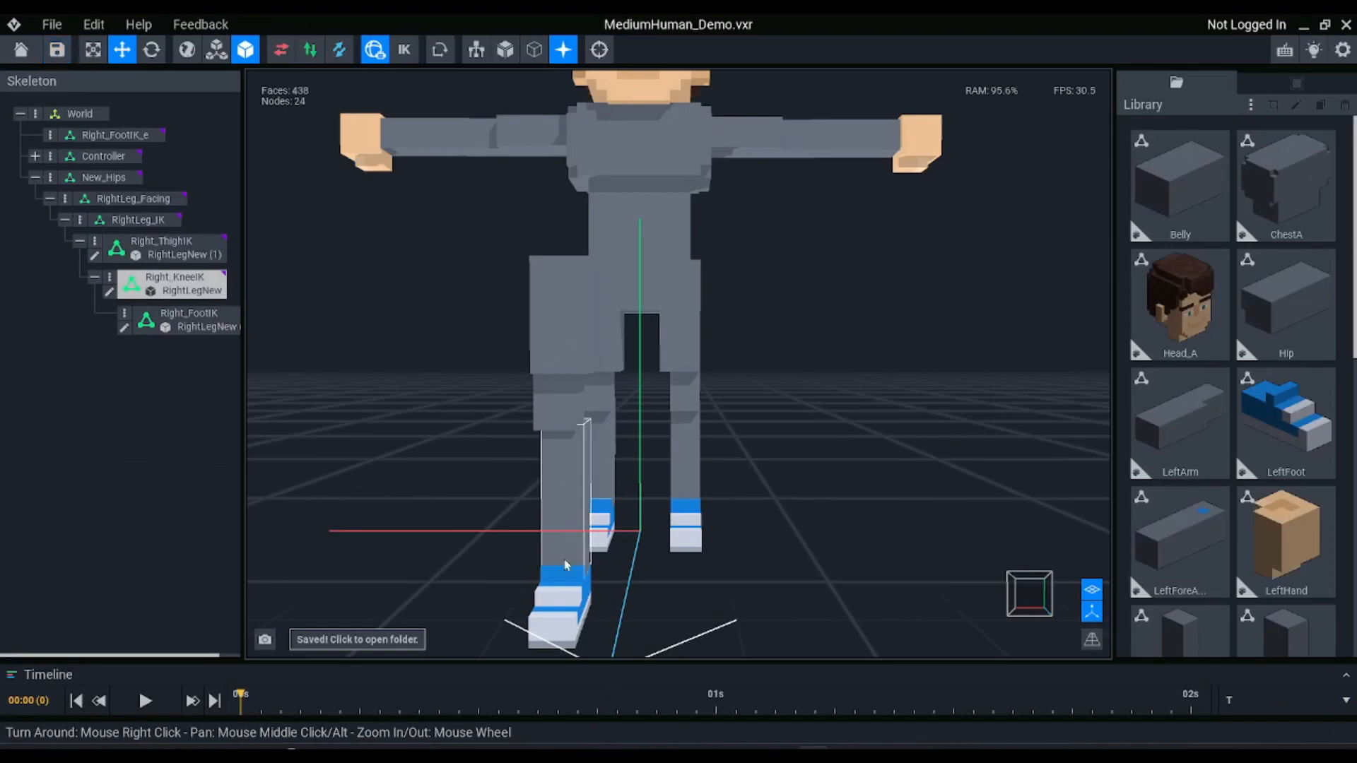
Open the foot model RightLegNew (2), flip it on the X axis and save it back to the project
{"action": "left_click", "coordinate": [568, 616]}
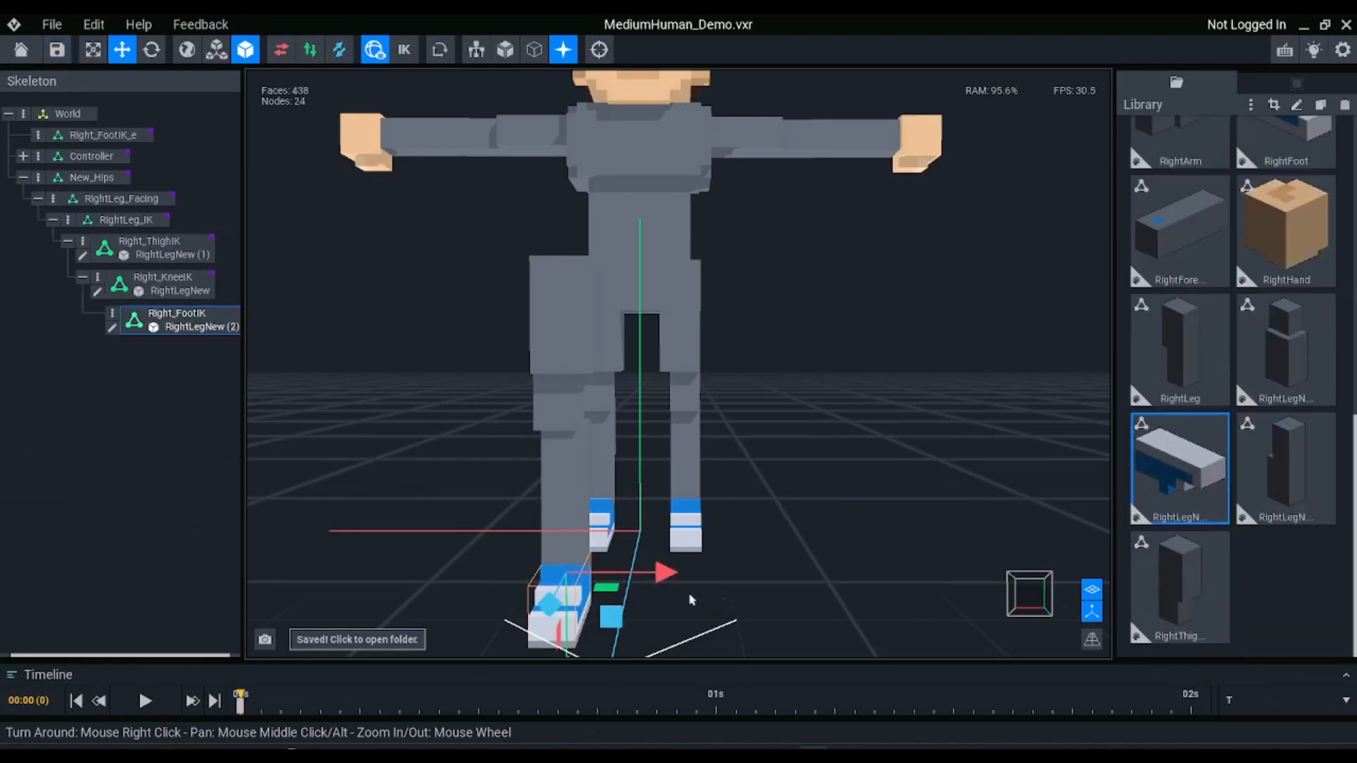
{"action": "left_click", "coordinate": [562, 631]}
{"action": "double_click", "coordinate": [579, 606]}
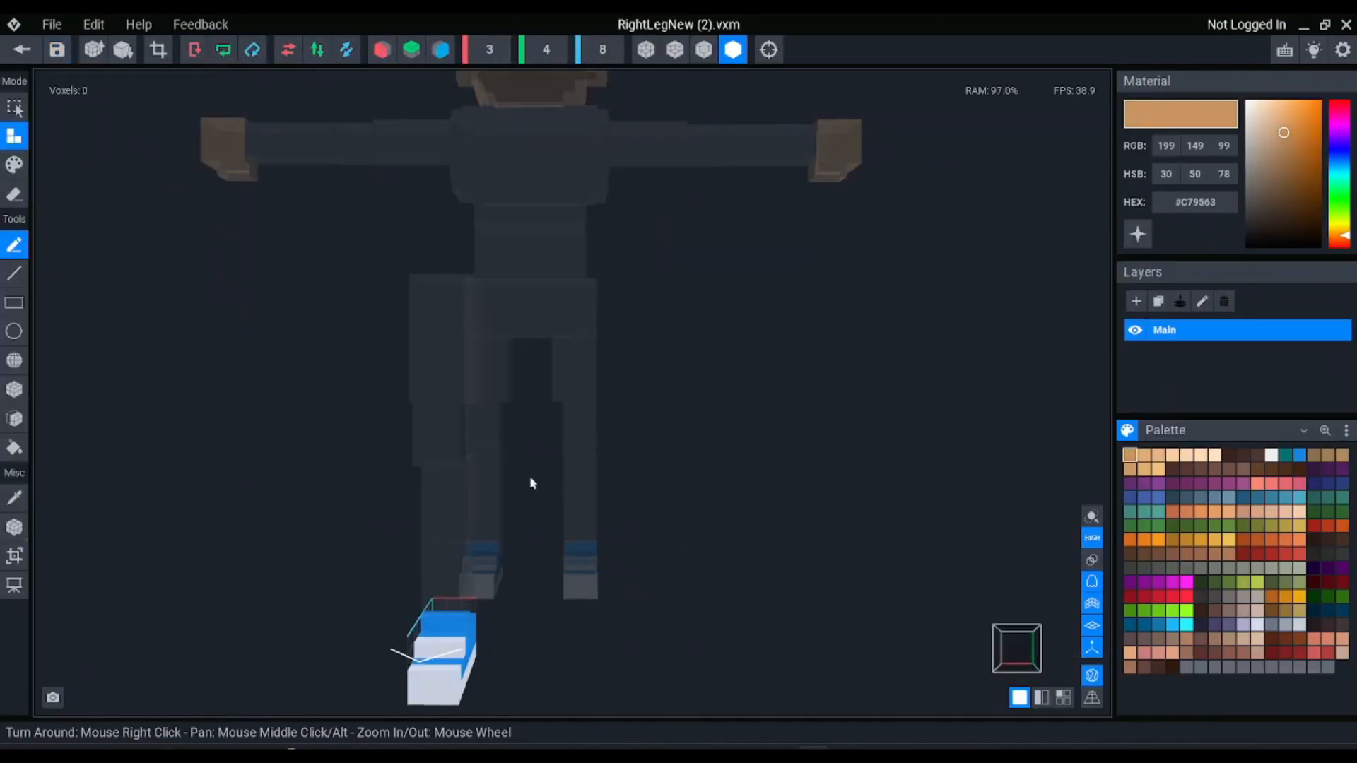
{"action": "left_click", "coordinate": [22, 50]}
{"action": "left_click", "coordinate": [511, 286]}
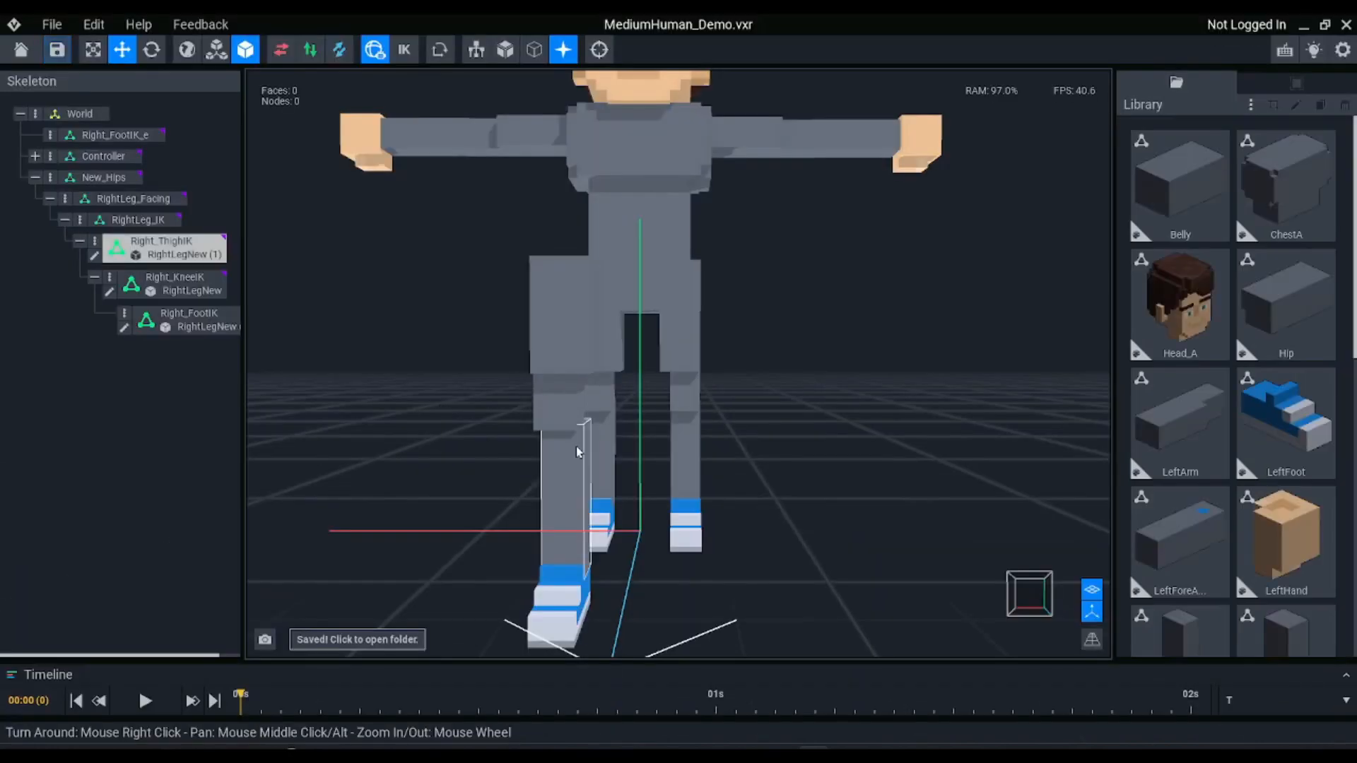
Try shifting the Right_KneeIK node to about -0.46 on the X axis, and undo the move
{"action": "left_click", "coordinate": [571, 425]}
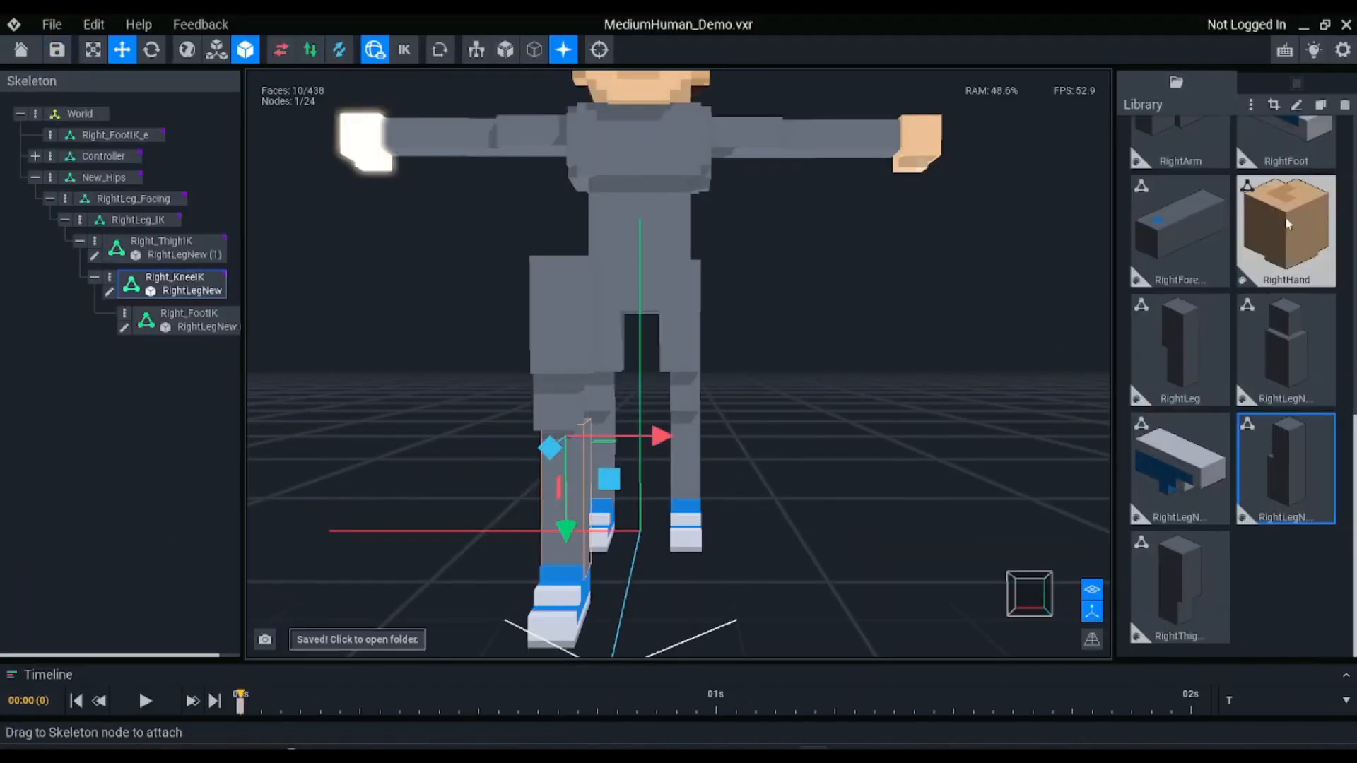
{"action": "left_click", "coordinate": [1295, 84]}
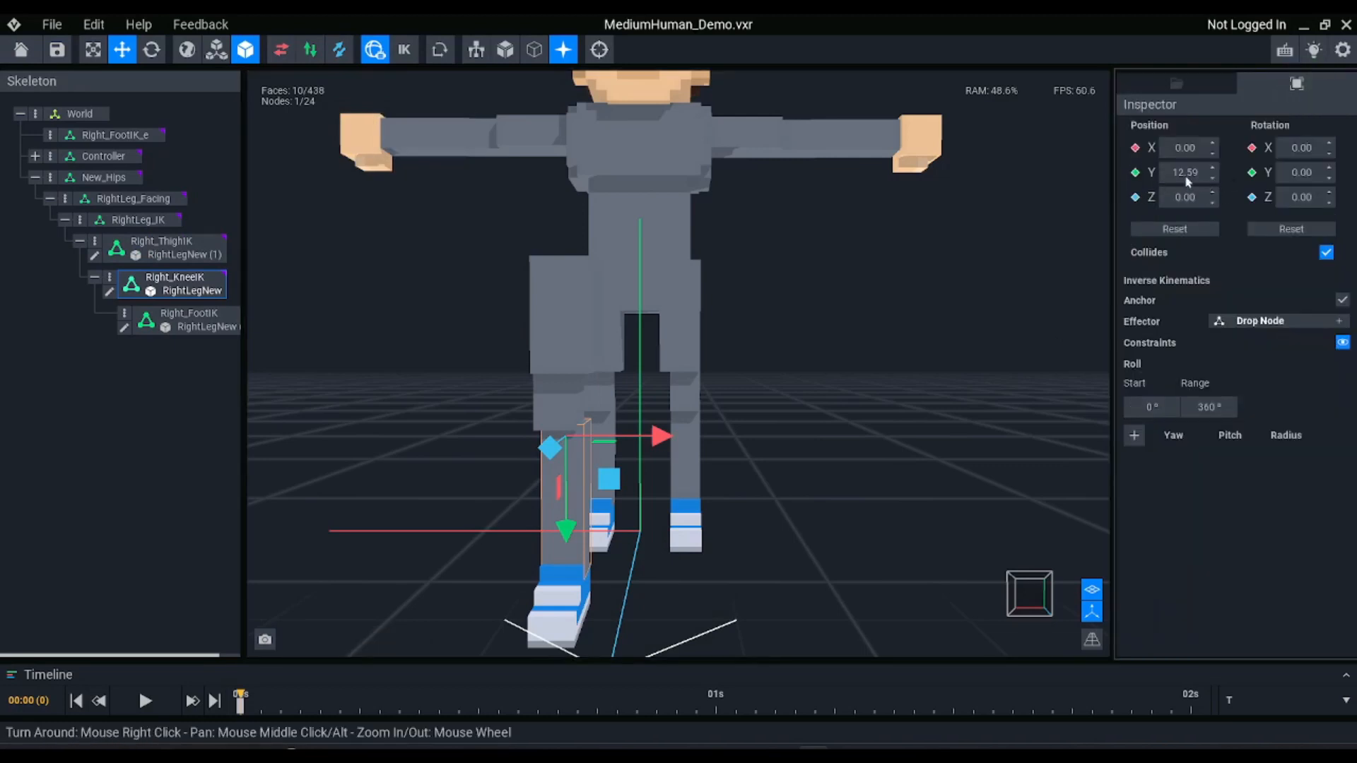
{"action": "left_click_drag", "start_coordinate": [660, 436], "coordinate": [652, 434]}
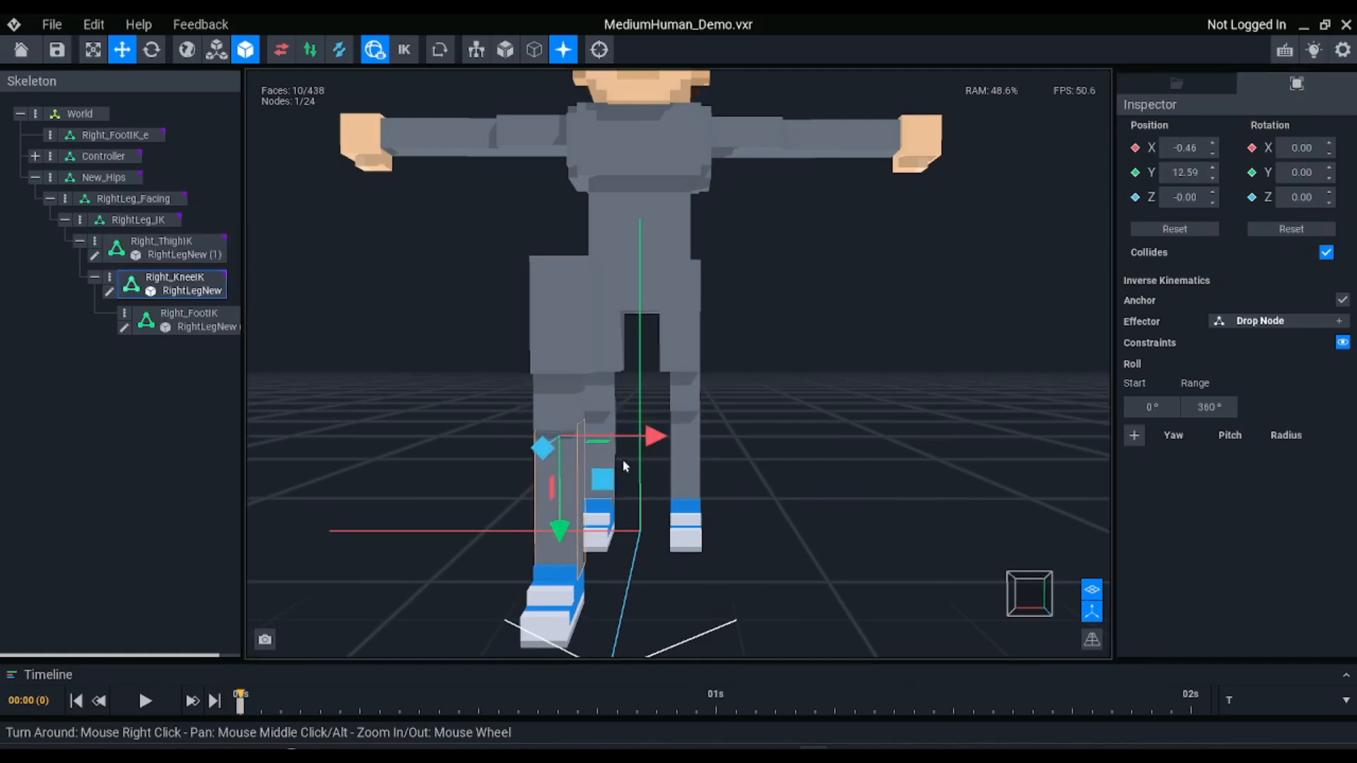
{"action": "key", "text": "ctrl+z"}
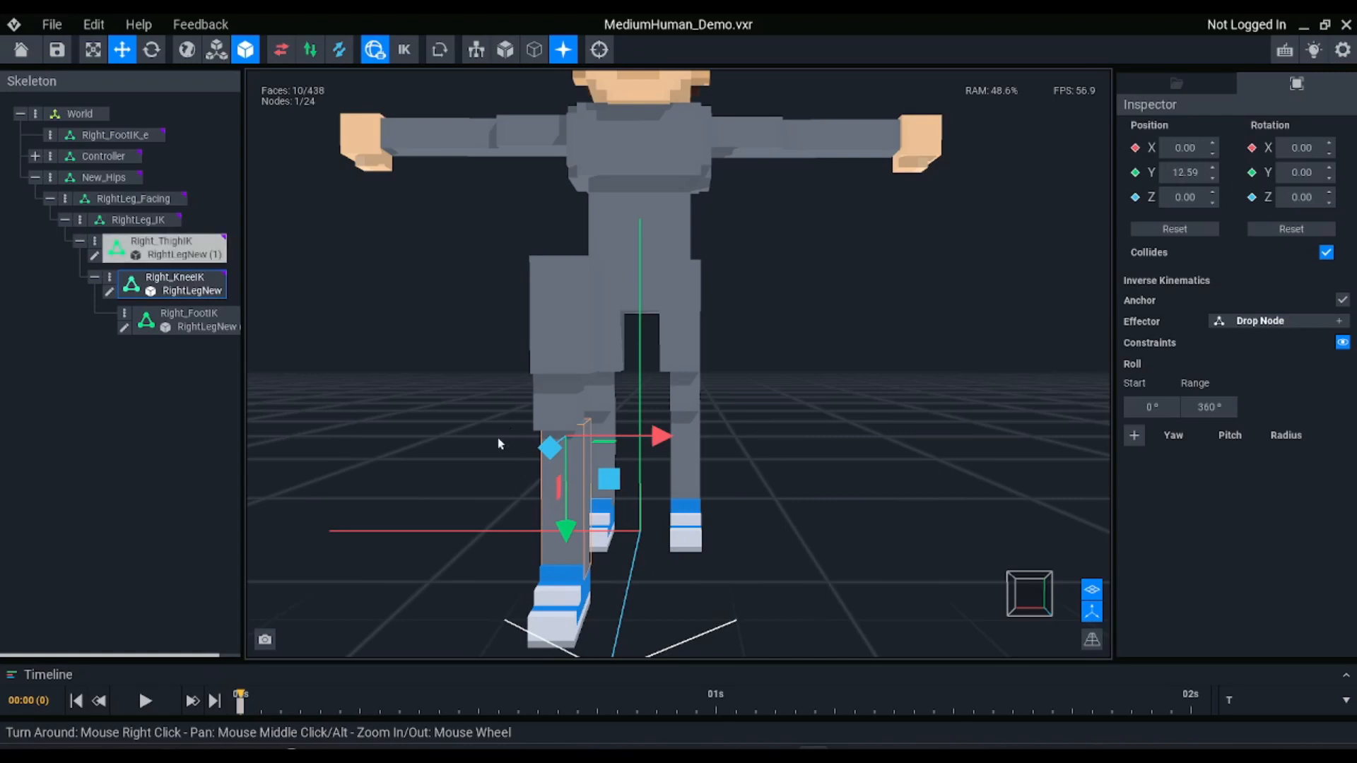
Check the new leg from the side and display the skeleton bones over the character
{"action": "mouse_move", "coordinate": [655, 432]}
{"action": "right_mouse_down"}
{"action": "mouse_move", "coordinate": [636, 442]}
{"action": "mouse_move", "coordinate": [584, 416]}
{"action": "right_mouse_up"}
{"action": "middle_click_drag", "start_coordinate": [535, 399], "coordinate": [584, 405]}
{"action": "scroll", "coordinate": [584, 405], "scroll_direction": "down", "scroll_amount": 3}
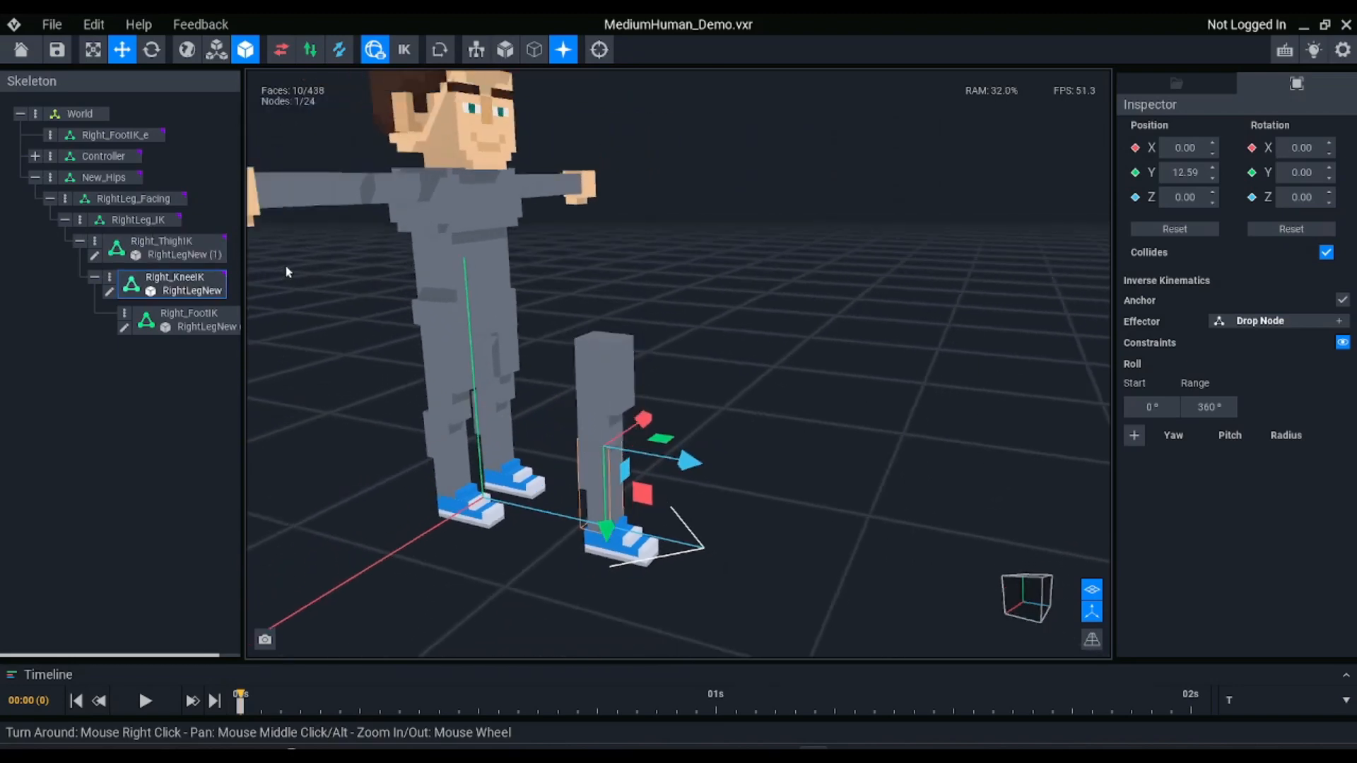
{"action": "right_click_drag", "start_coordinate": [897, 417], "coordinate": [896, 426]}
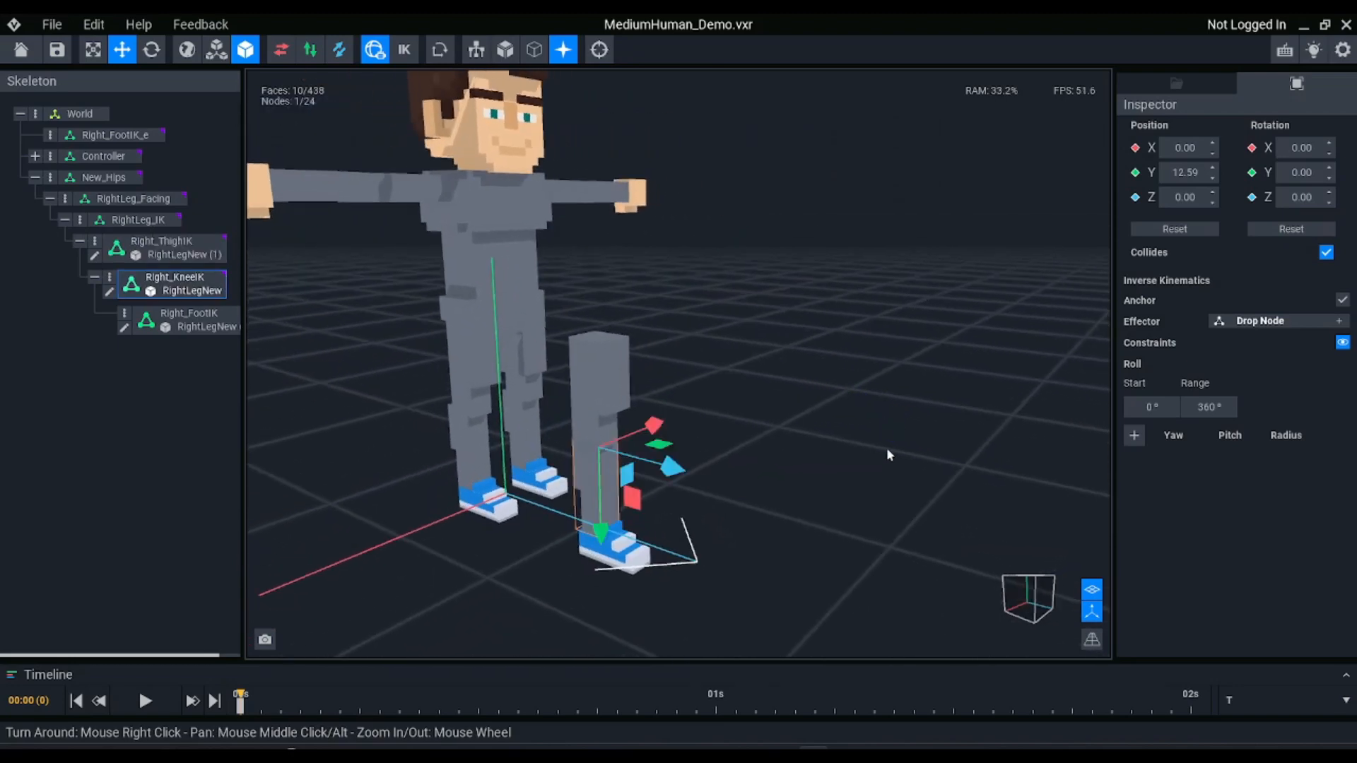
{"action": "left_click", "coordinate": [476, 49]}
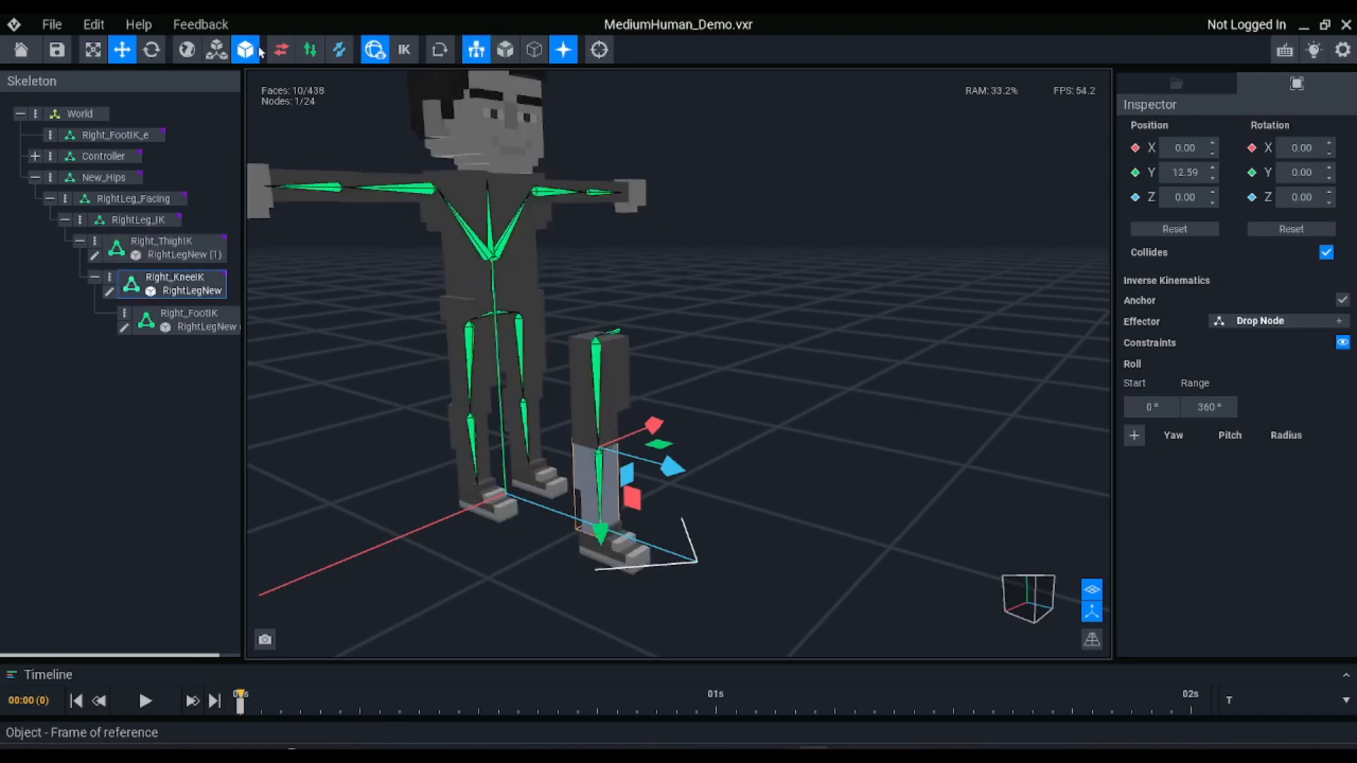
Enable inverse kinematics, hide the rig, try moving the Right_FootIK_e effector, and undo that move
{"action": "left_click", "coordinate": [403, 50]}
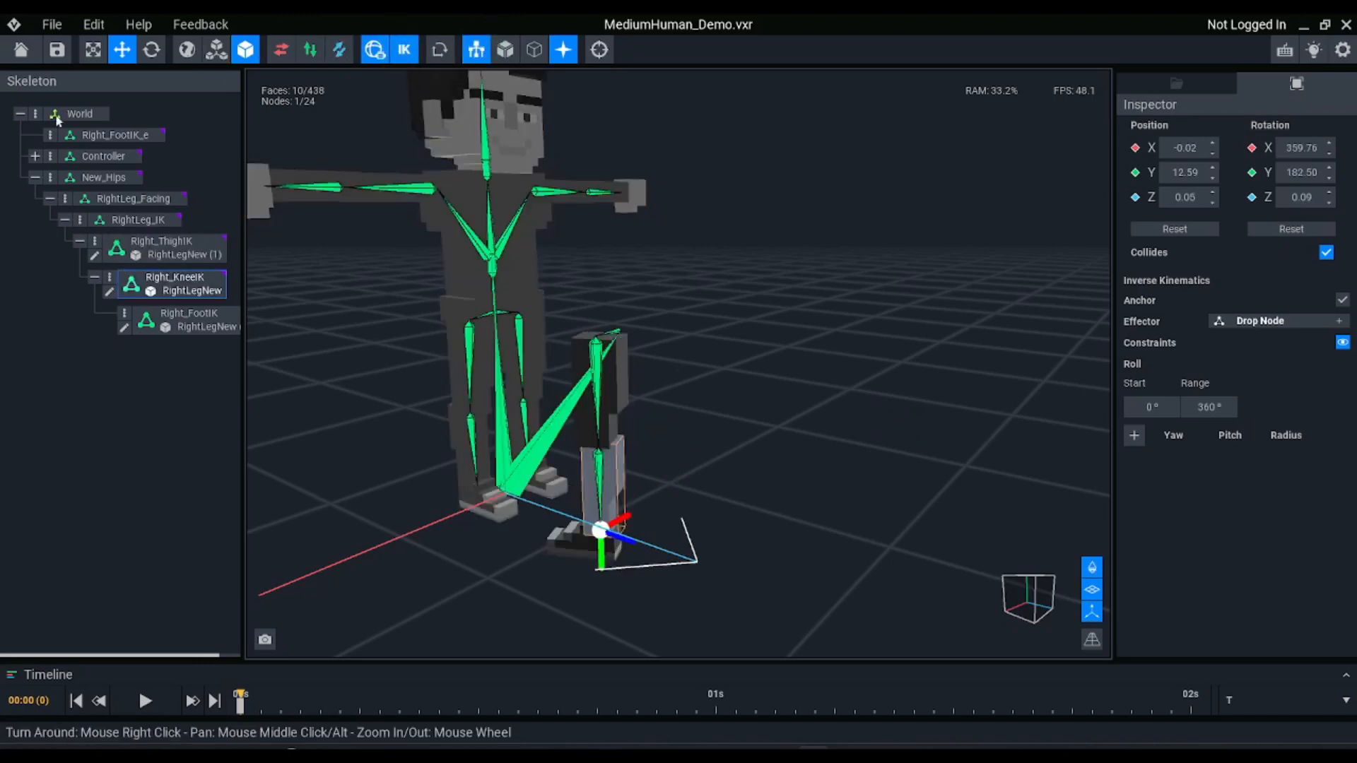
{"action": "left_click", "coordinate": [113, 134]}
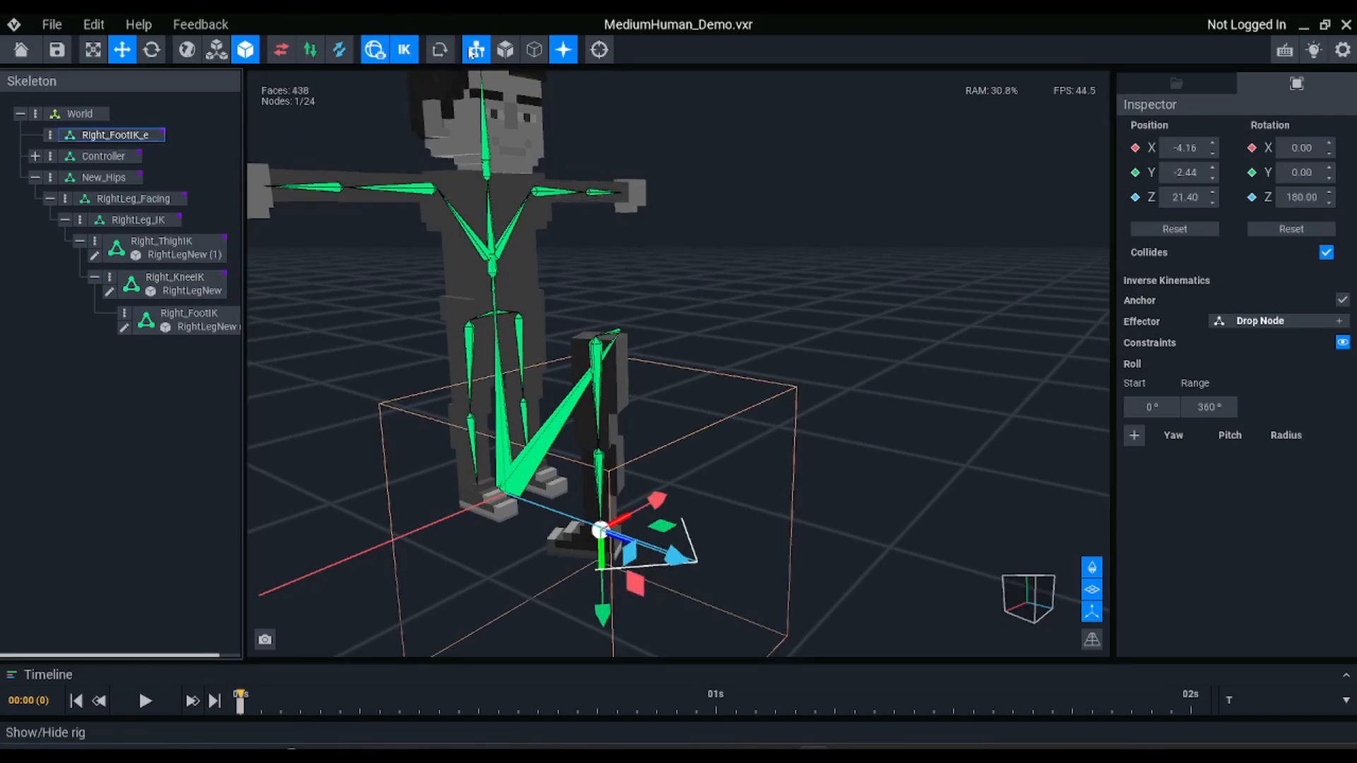
{"action": "left_click", "coordinate": [472, 53]}
{"action": "left_click_drag", "start_coordinate": [629, 573], "coordinate": [570, 479]}
{"action": "key", "text": "ctrl+z"}
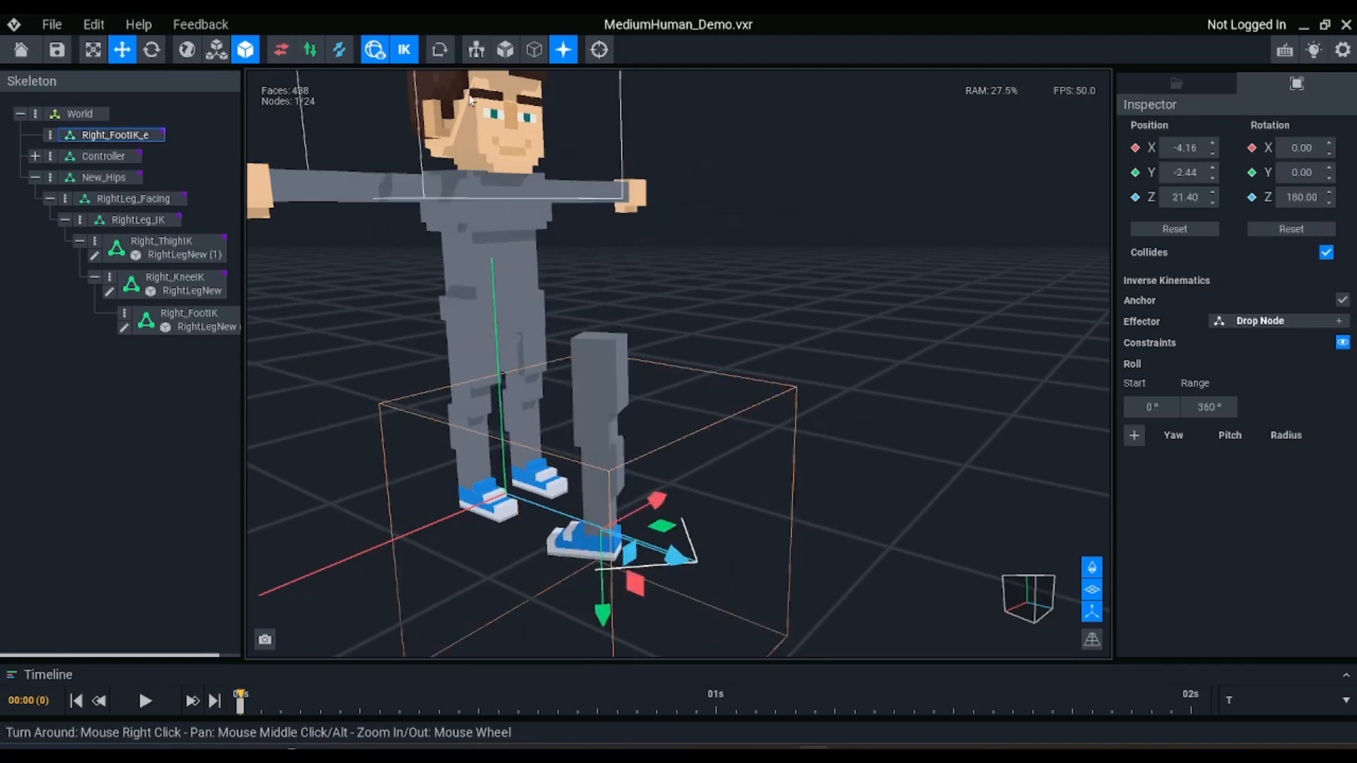
Disable inverse kinematics and reset the rotation of the Right_ThighIK, Right_KneeIK and Right_FootIK nodes together
{"action": "left_click", "coordinate": [404, 50]}
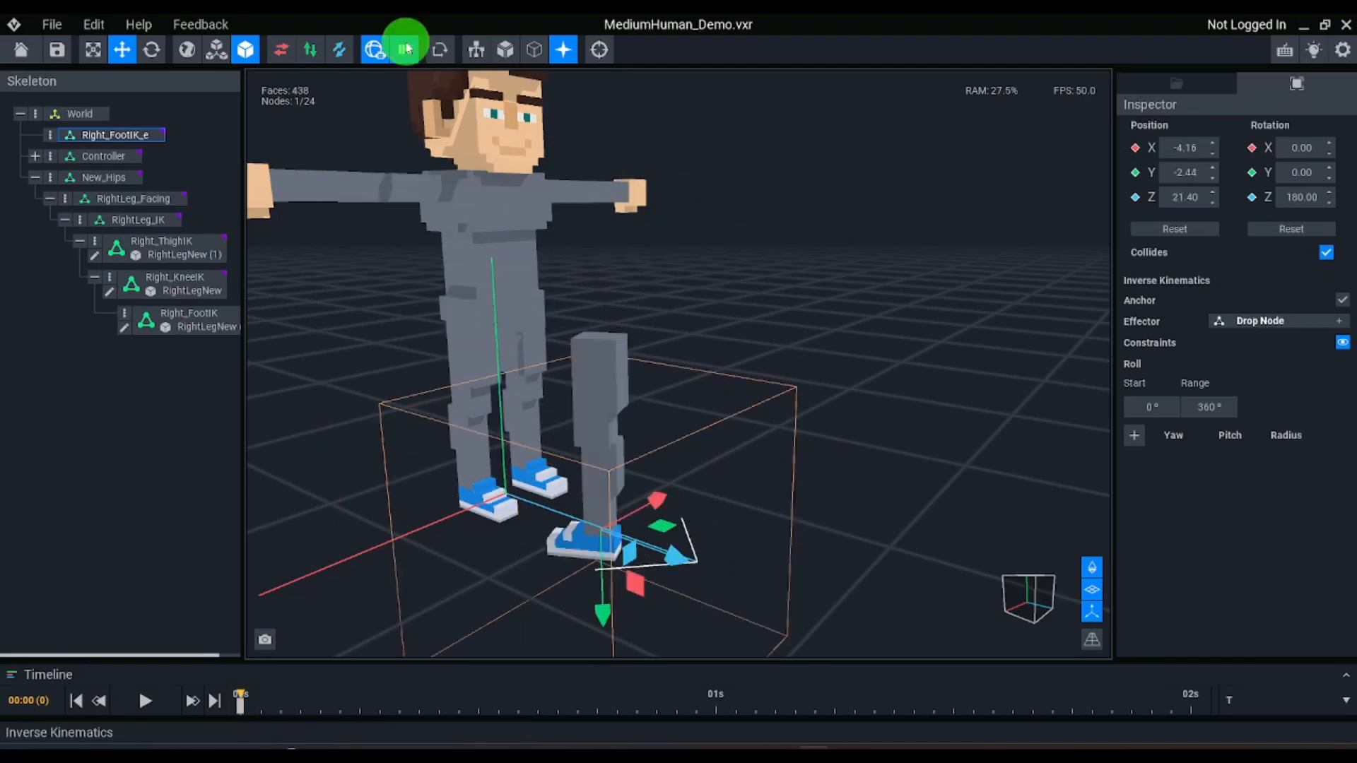
{"action": "left_click", "coordinate": [158, 244]}
{"action": "left_click", "coordinate": [197, 286], "text": "ctrl"}
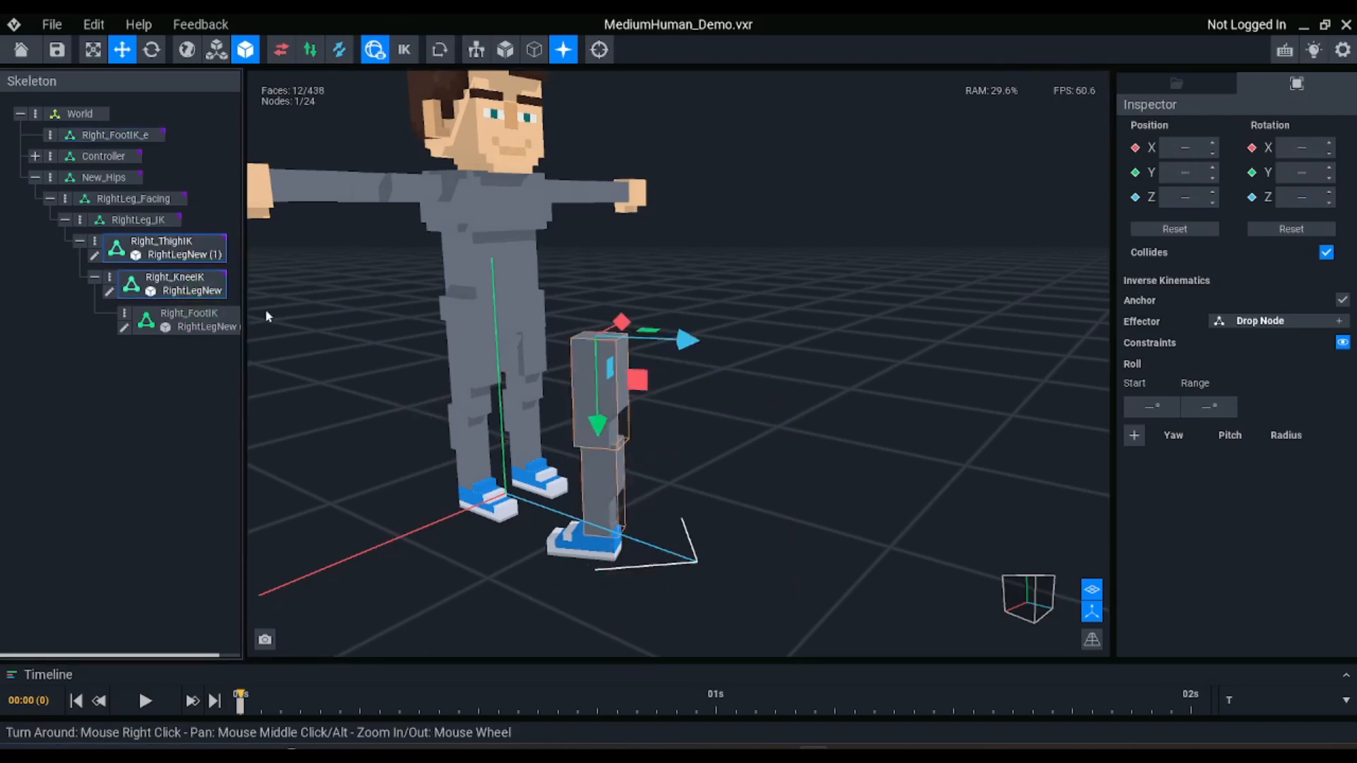
{"action": "left_click", "coordinate": [205, 325], "text": "ctrl"}
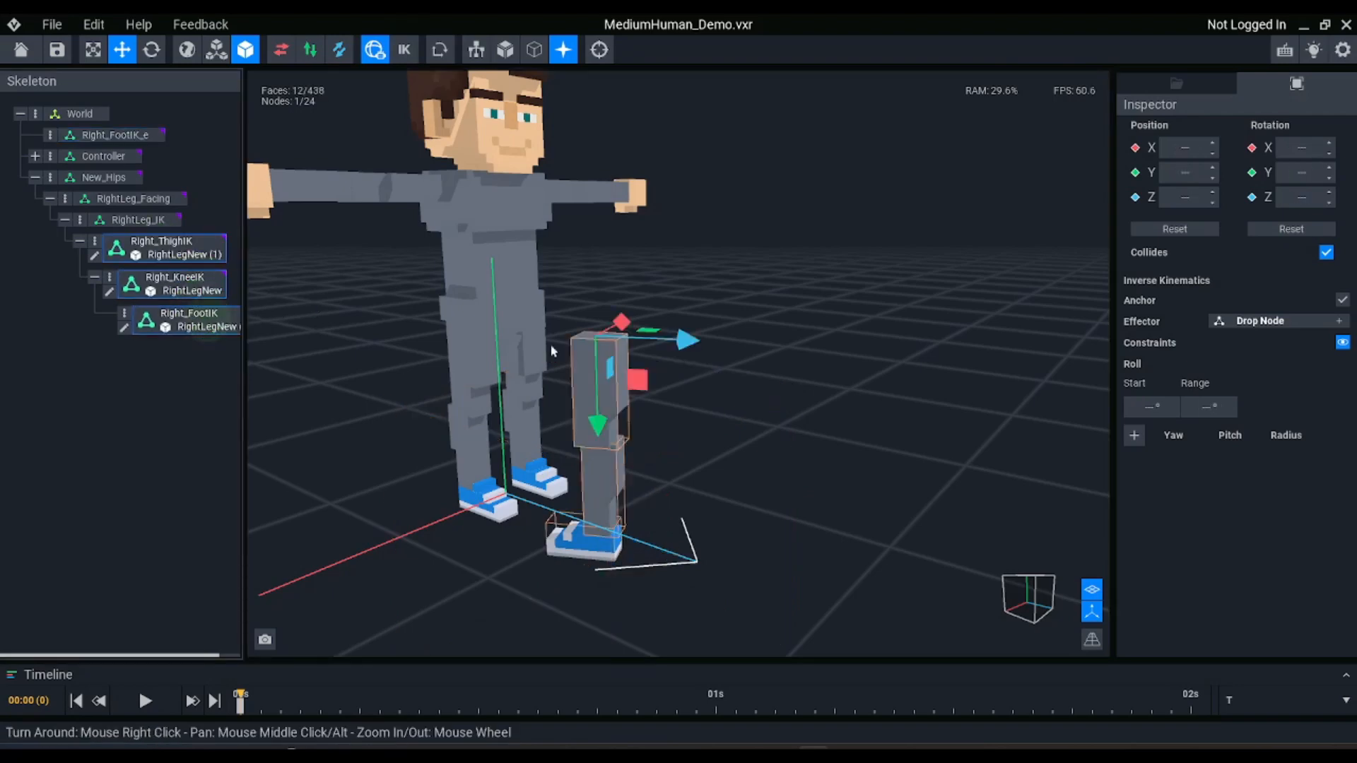
{"action": "left_click", "coordinate": [1291, 229]}
{"action": "left_click", "coordinate": [677, 371]}
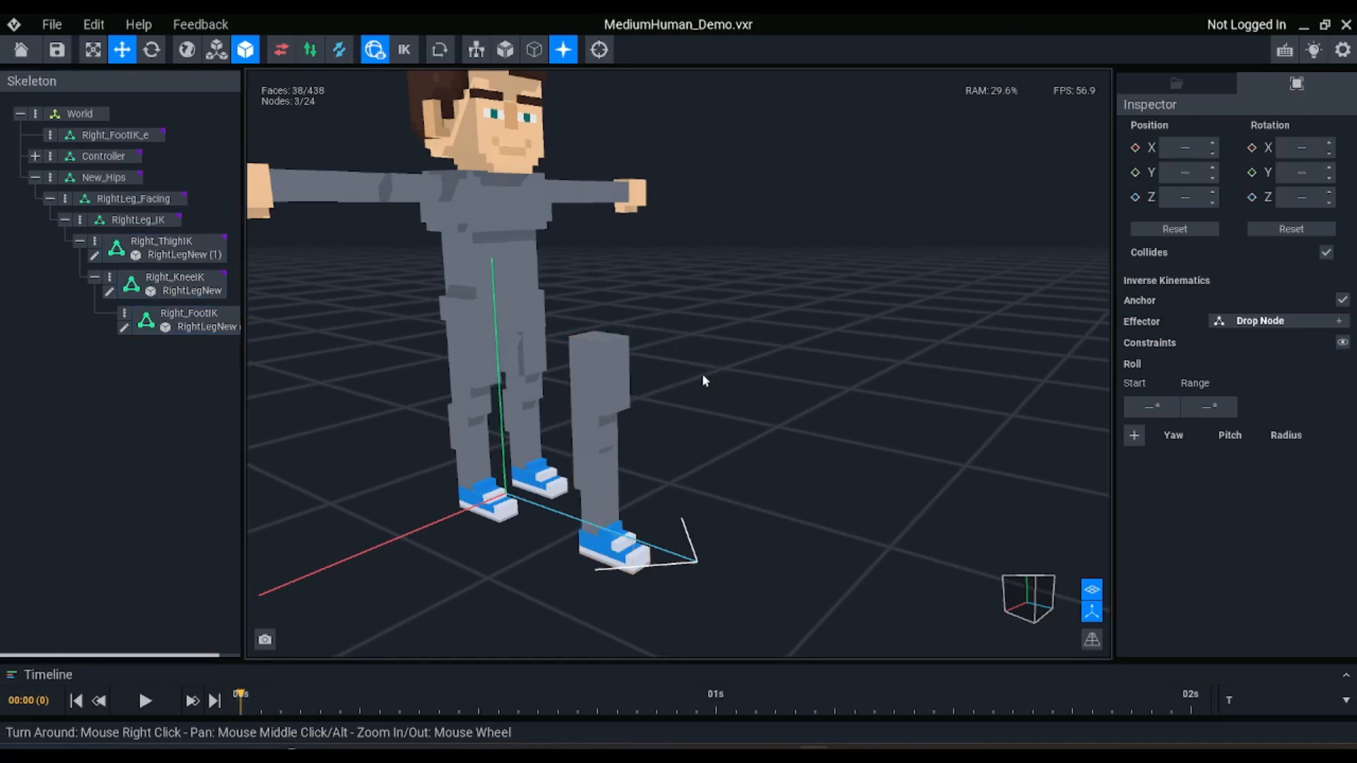
Examine the position and rotation values of the thigh, knee and foot nodes and inspect the new leg from several angles
{"action": "left_click", "coordinate": [168, 256]}
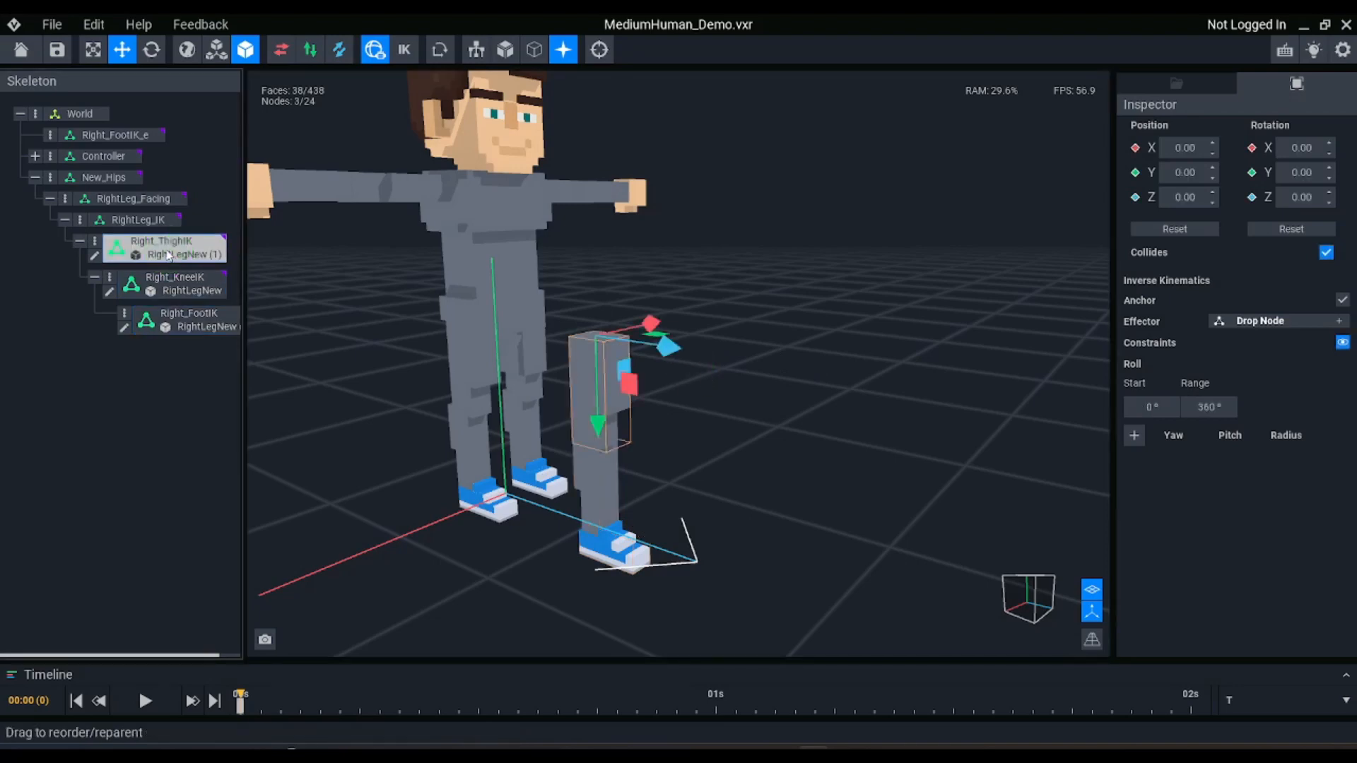
{"action": "left_click", "coordinate": [176, 290]}
{"action": "left_click", "coordinate": [188, 324]}
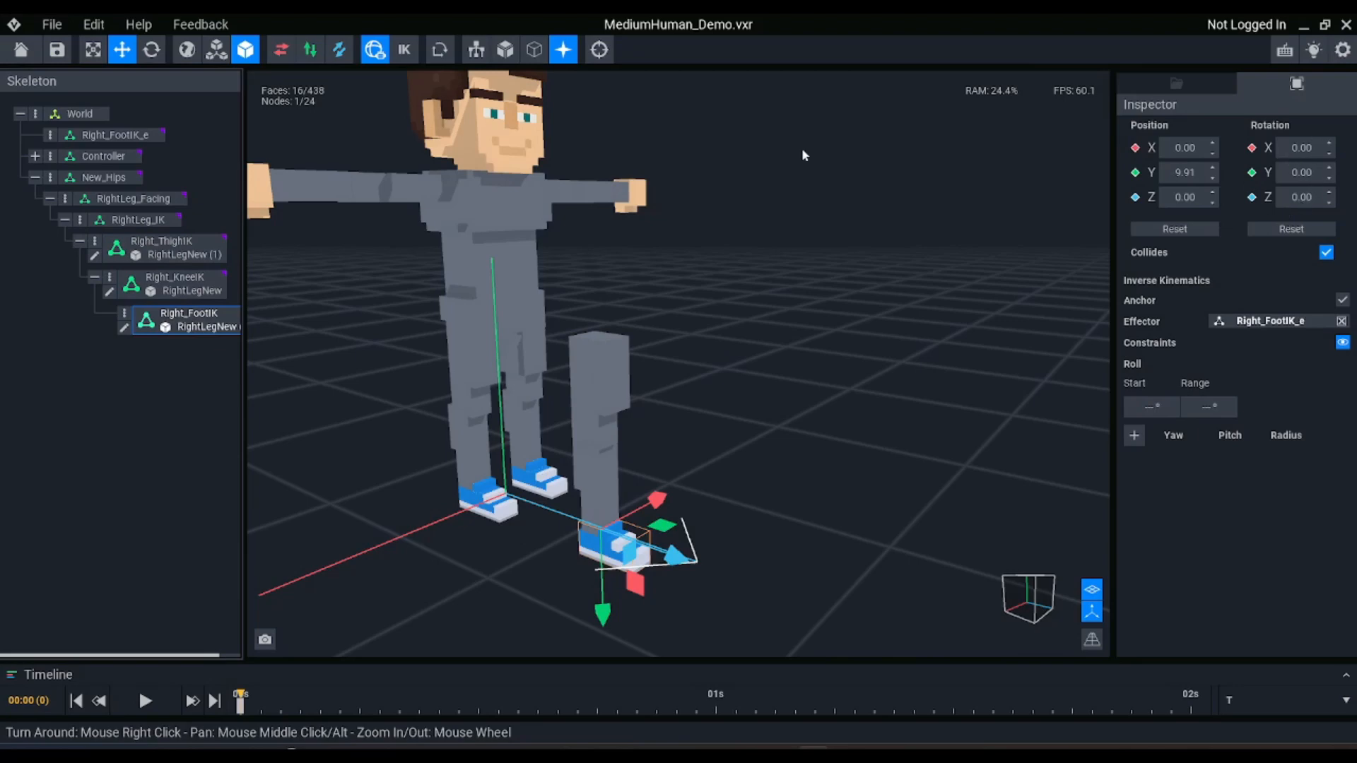
{"action": "right_click_drag", "start_coordinate": [720, 491], "coordinate": [618, 486]}
{"action": "scroll", "coordinate": [633, 485], "scroll_direction": "up", "scroll_amount": 2}
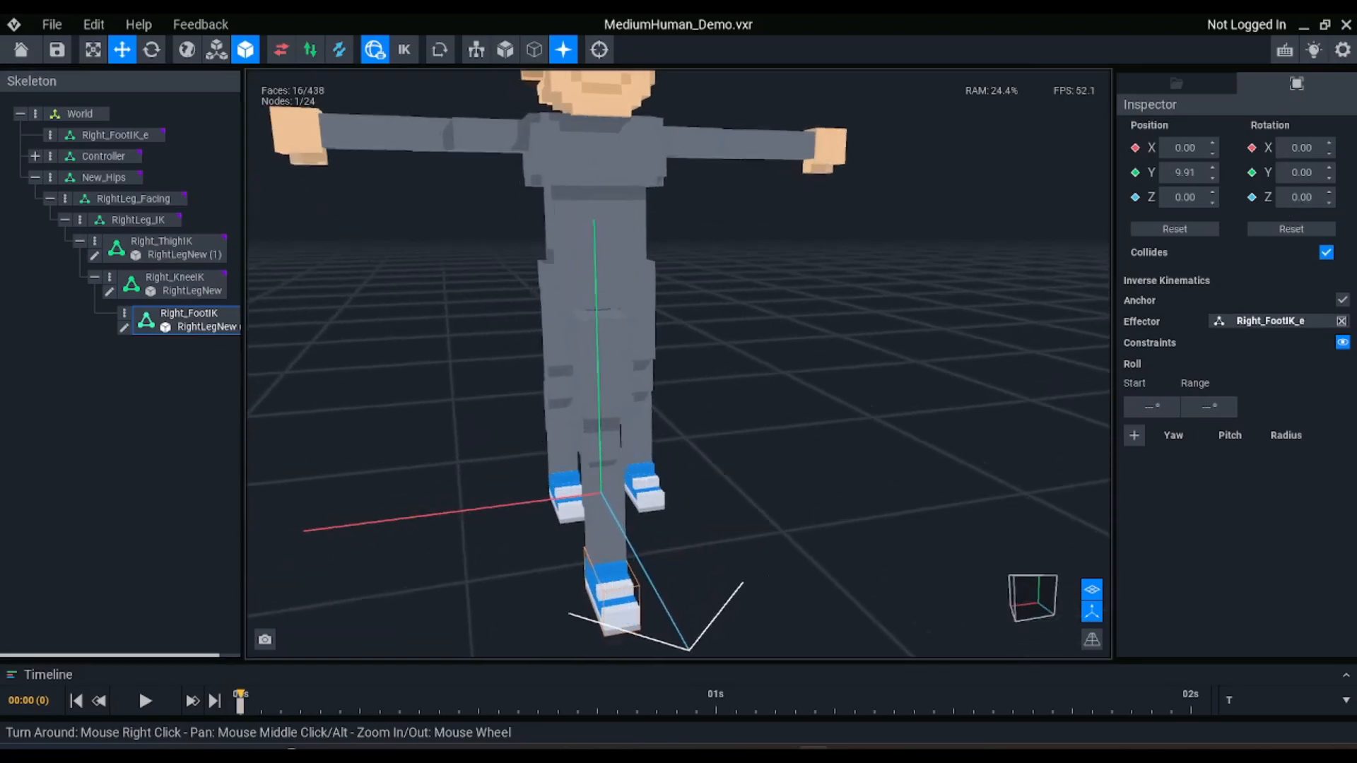
{"action": "middle_click_drag", "start_coordinate": [619, 486], "coordinate": [677, 442]}
{"action": "scroll", "coordinate": [677, 441], "scroll_direction": "up", "scroll_amount": 2}
{"action": "right_click_drag", "start_coordinate": [677, 442], "coordinate": [751, 452]}
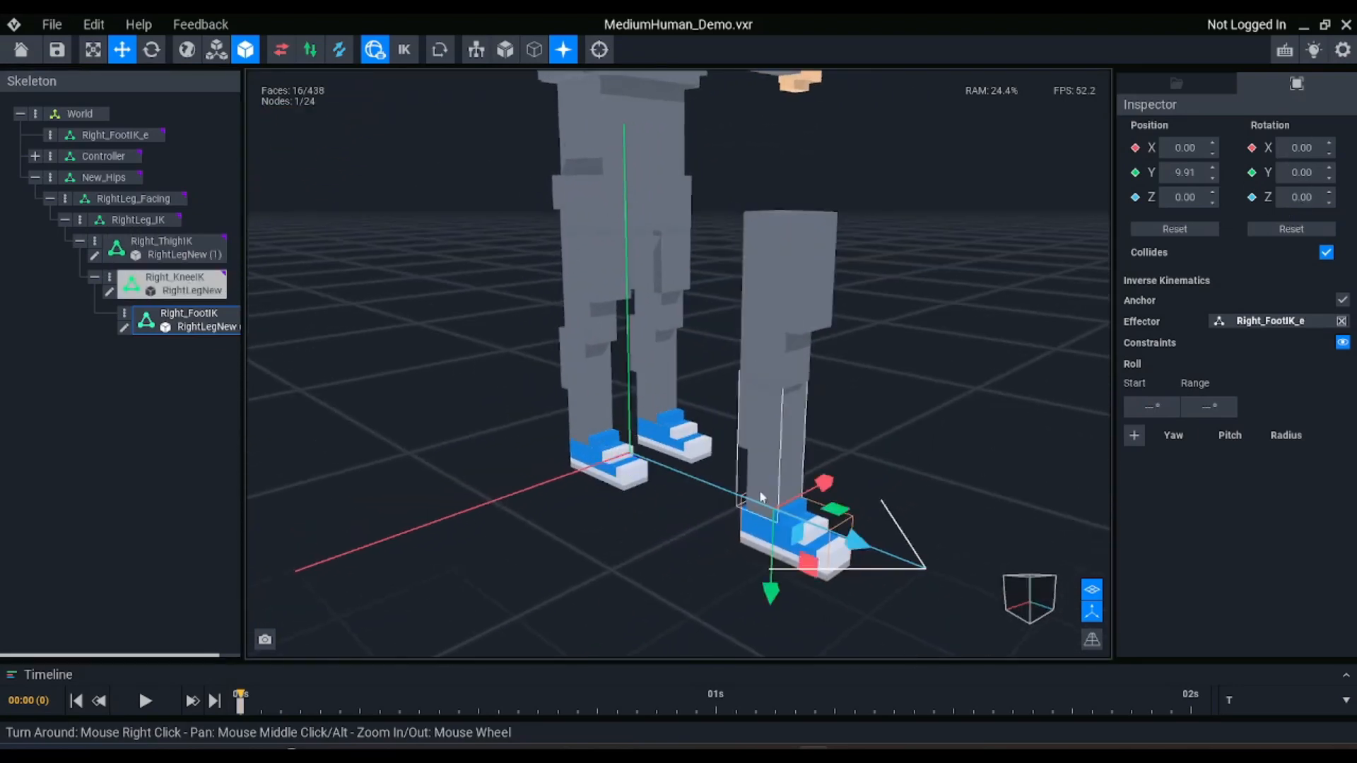
{"action": "mouse_move", "coordinate": [839, 492]}
{"action": "right_mouse_down"}
{"action": "mouse_move", "coordinate": [626, 475]}
{"action": "mouse_move", "coordinate": [839, 492]}
{"action": "right_mouse_up"}
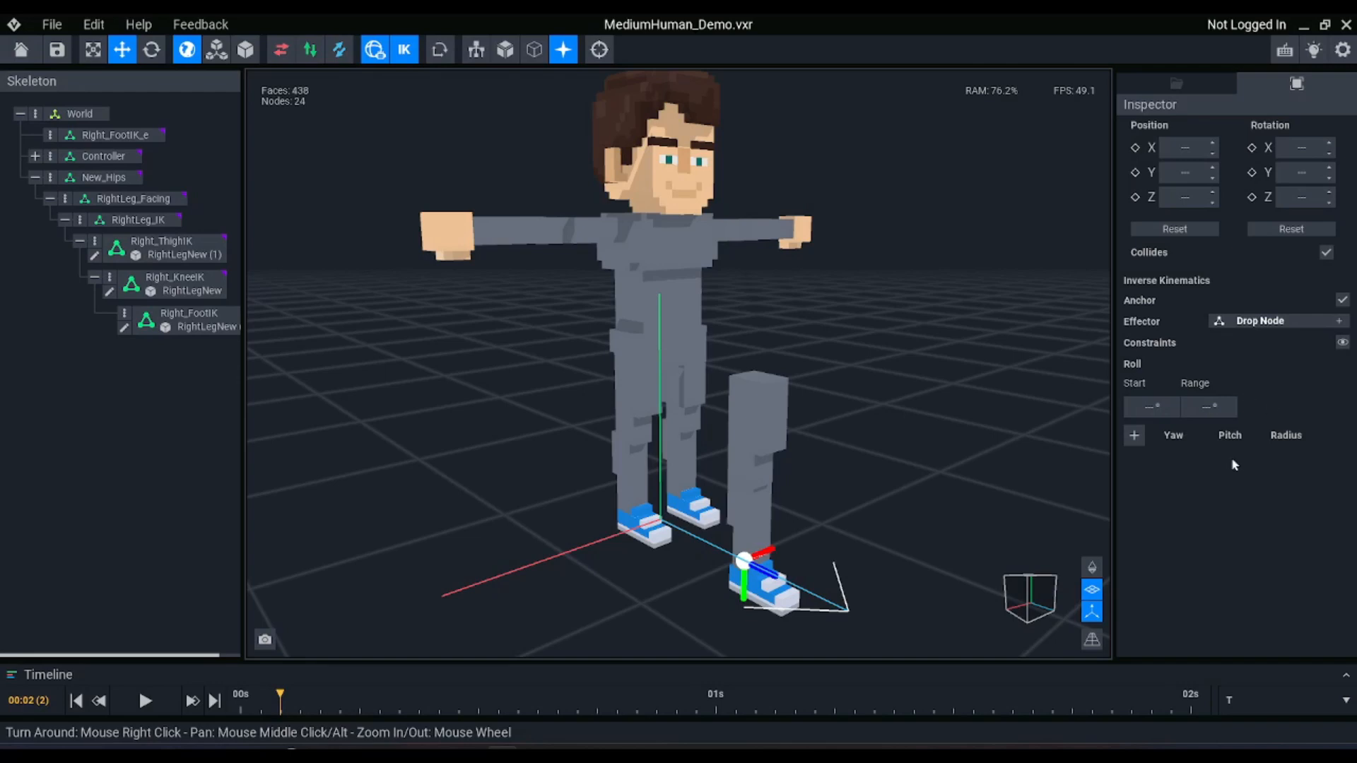
Toggle inverse kinematics off and back on to compare the new leg's pose with and without it
{"action": "left_click", "coordinate": [406, 50]}
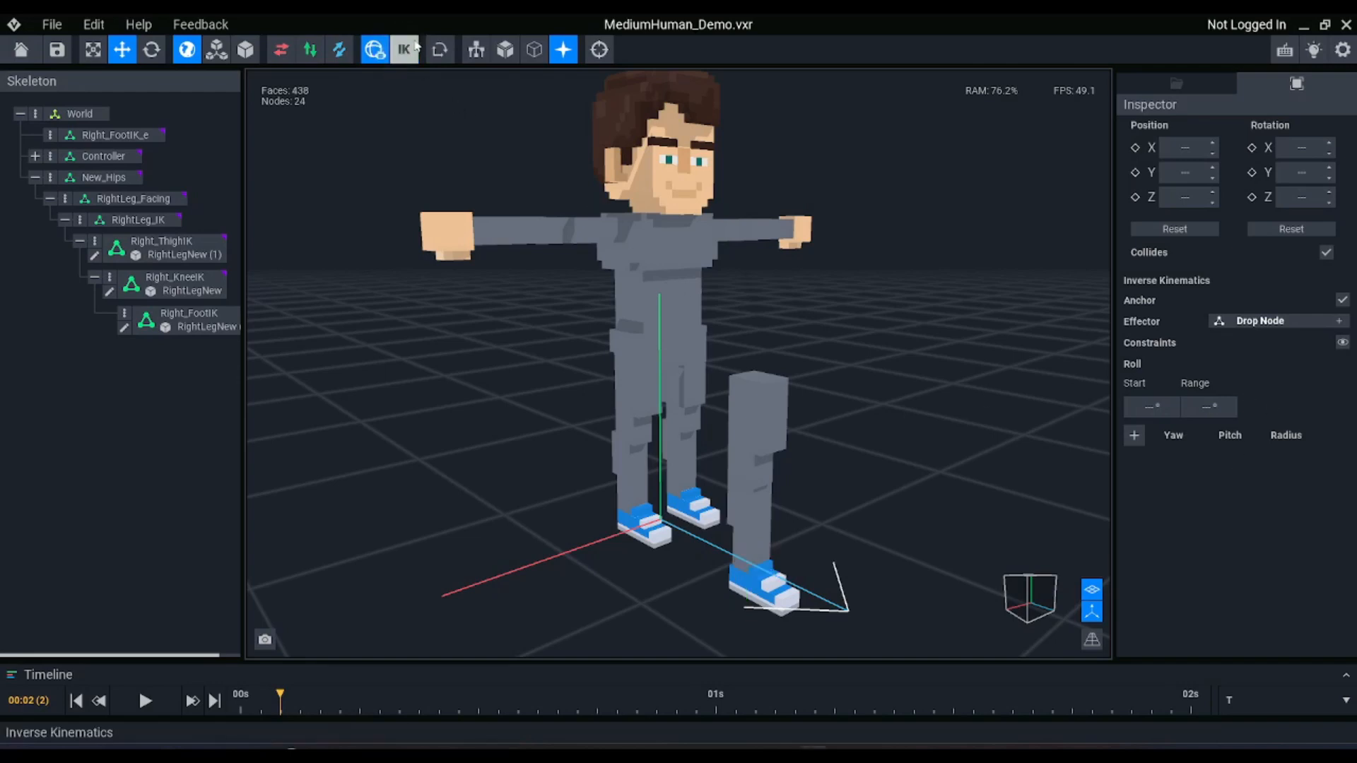
{"action": "left_click", "coordinate": [407, 50]}
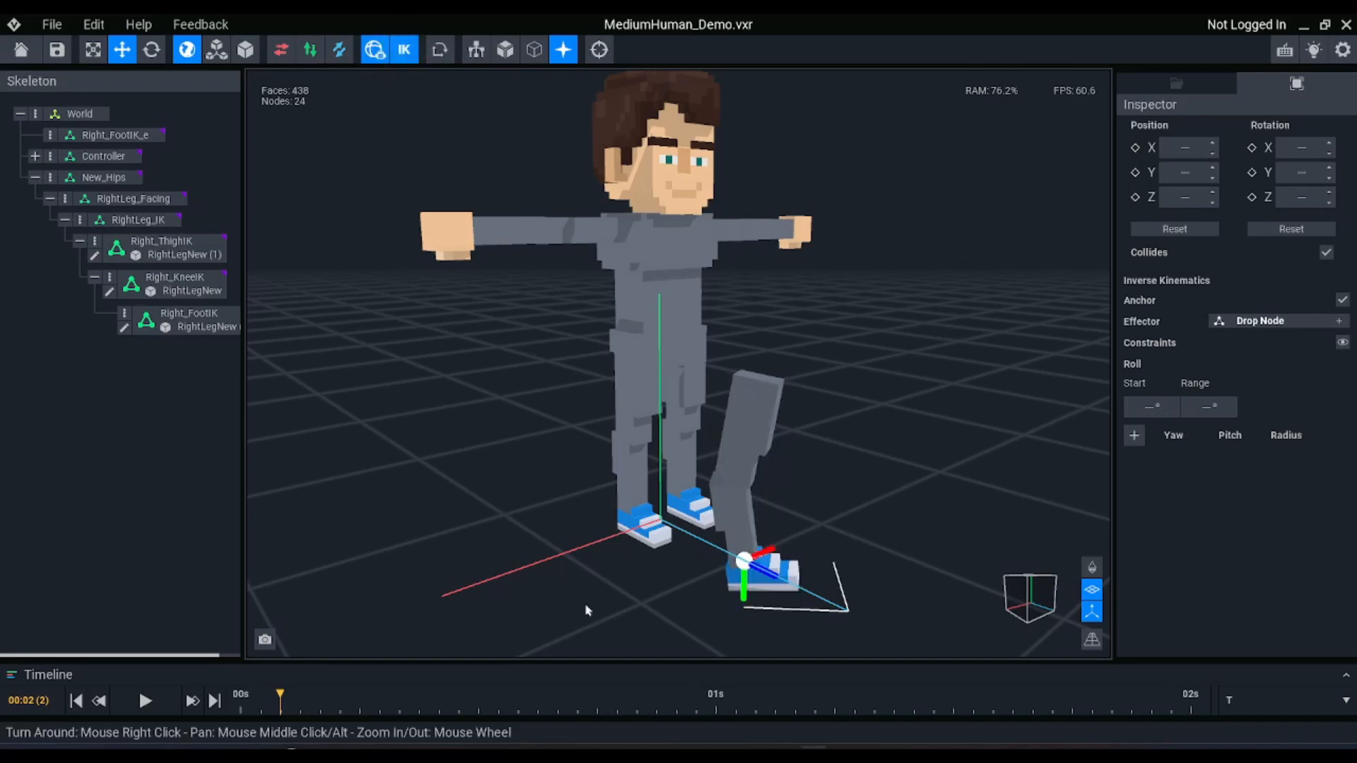
{"action": "right_click_drag", "start_coordinate": [809, 464], "coordinate": [803, 460]}
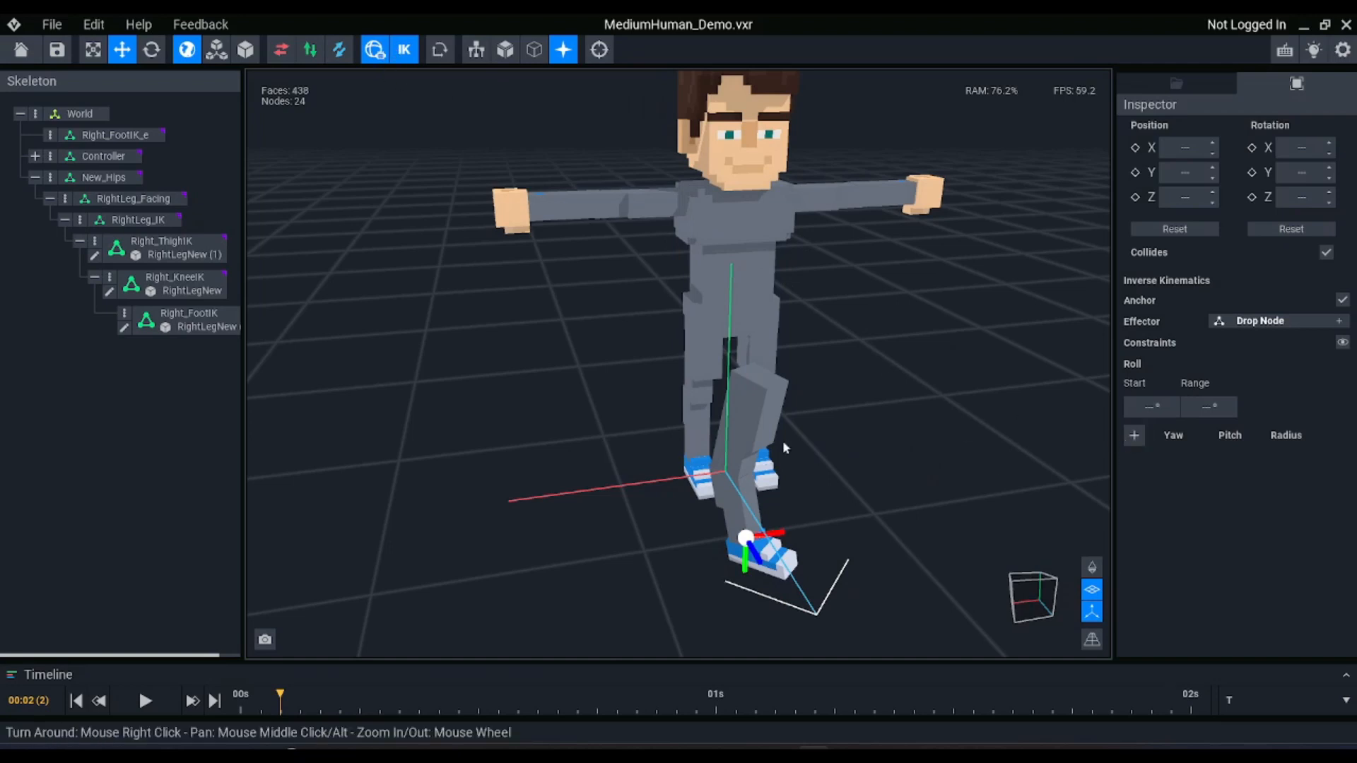
With inverse kinematics disabled, rotate the Right_KneeIK node slightly about the X axis to about 357.79°
{"action": "left_click", "coordinate": [753, 423]}
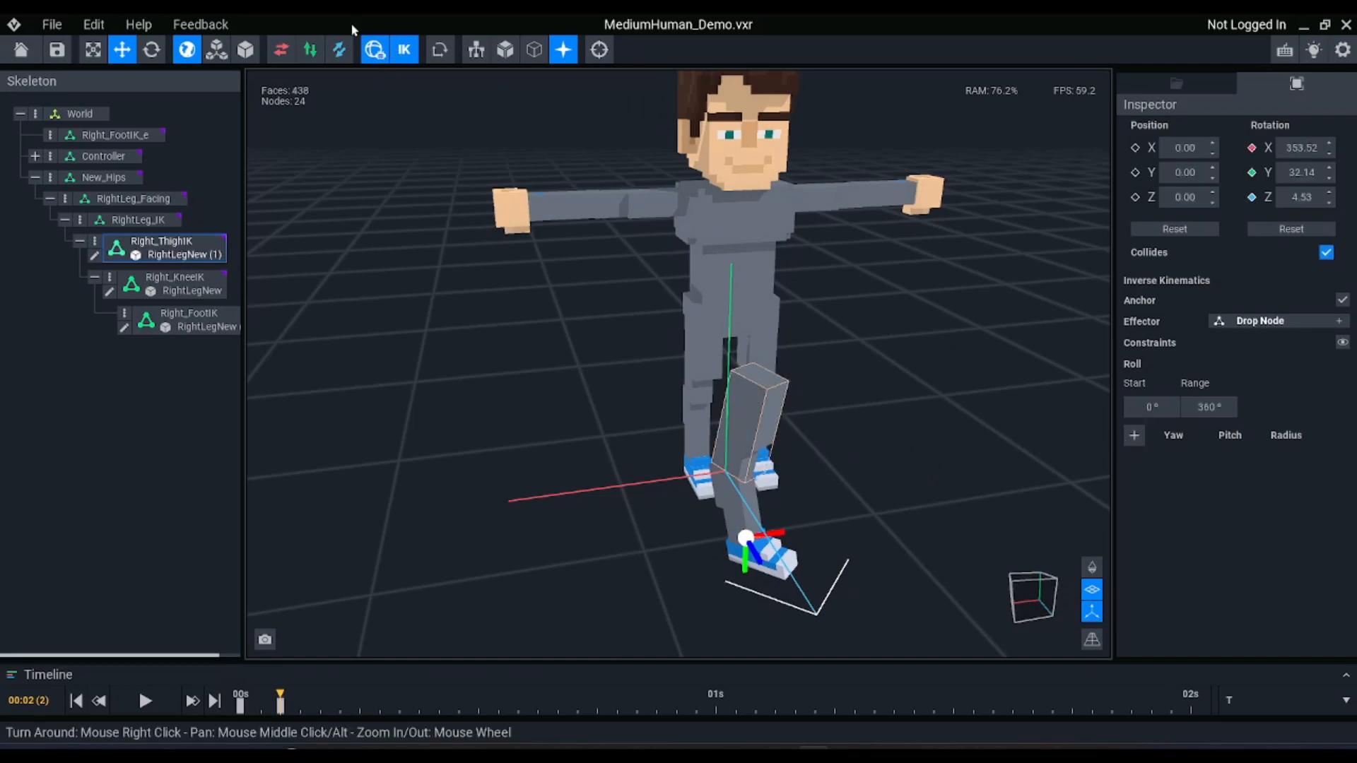
{"action": "left_click", "coordinate": [403, 48]}
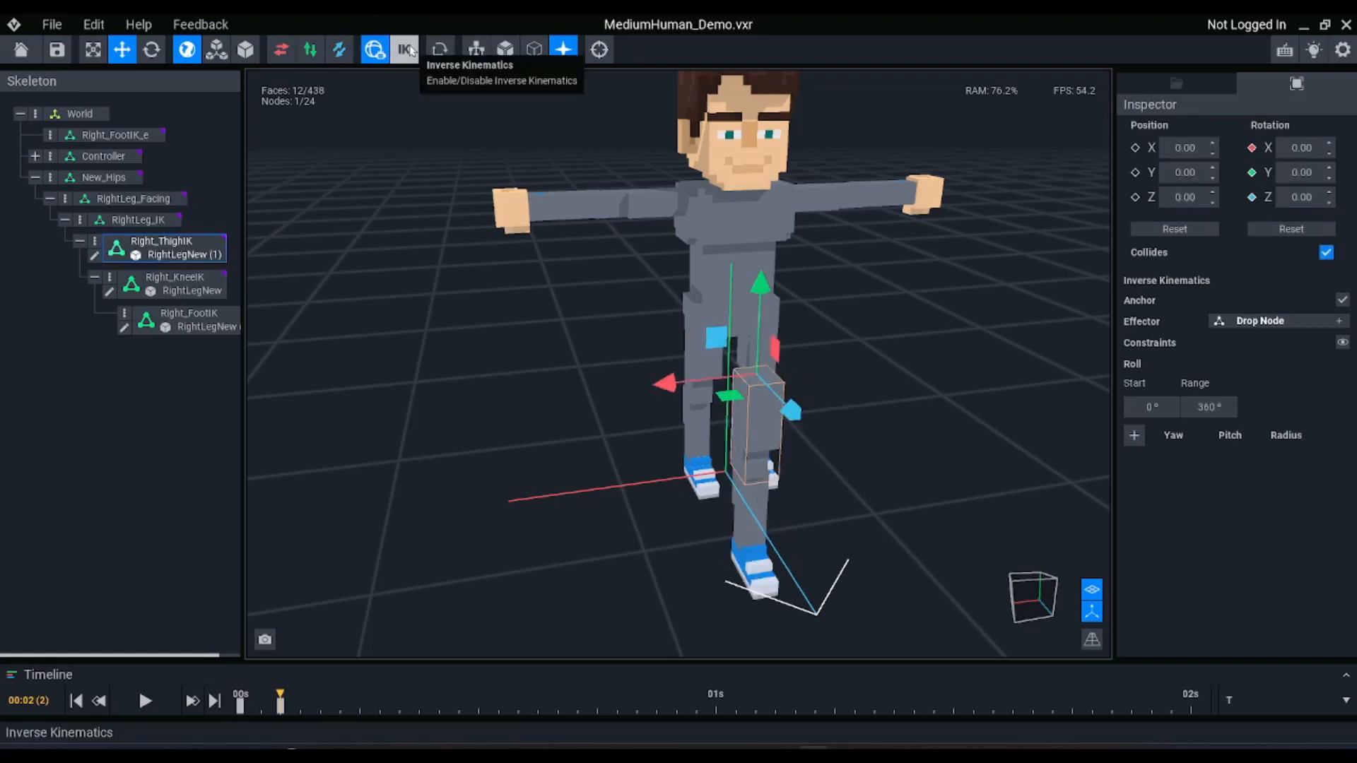
{"action": "key", "text": "e"}
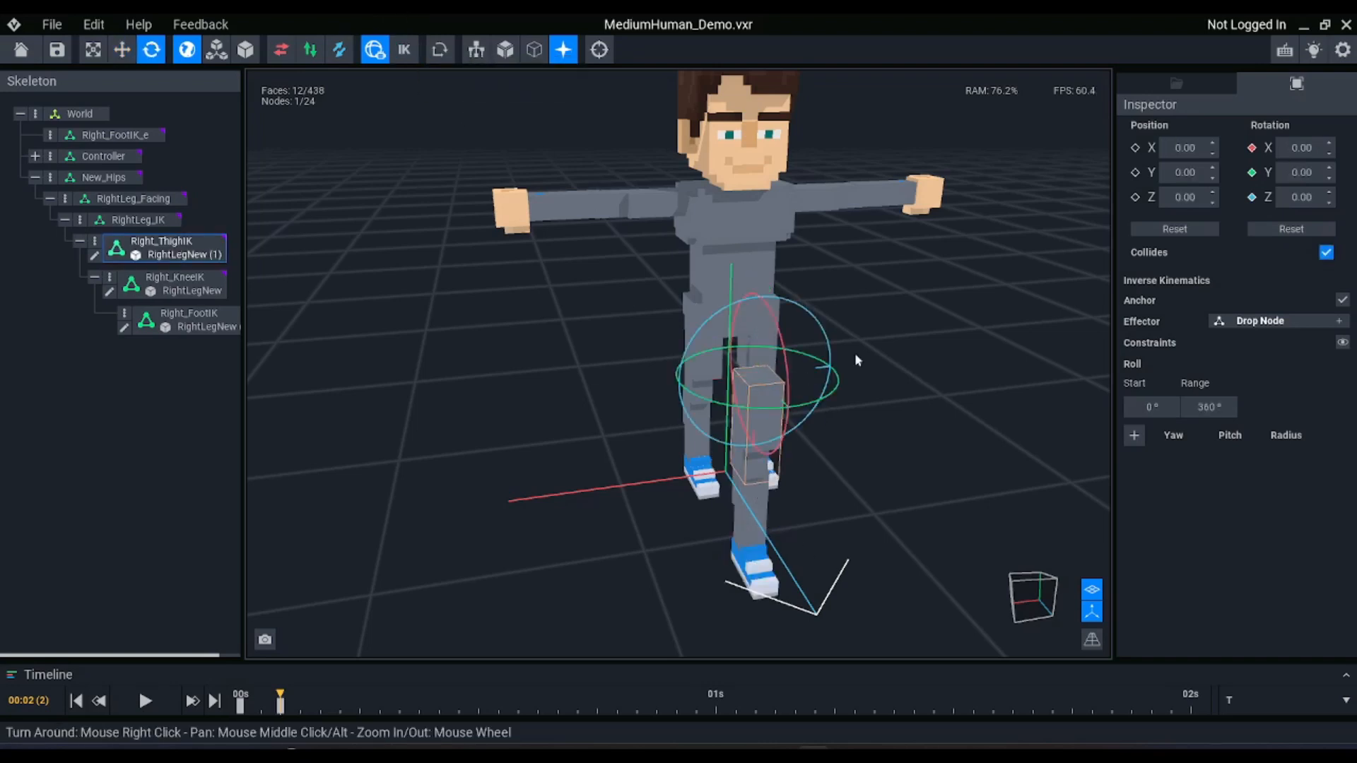
{"action": "scroll", "coordinate": [855, 353], "scroll_direction": "up", "scroll_amount": 2}
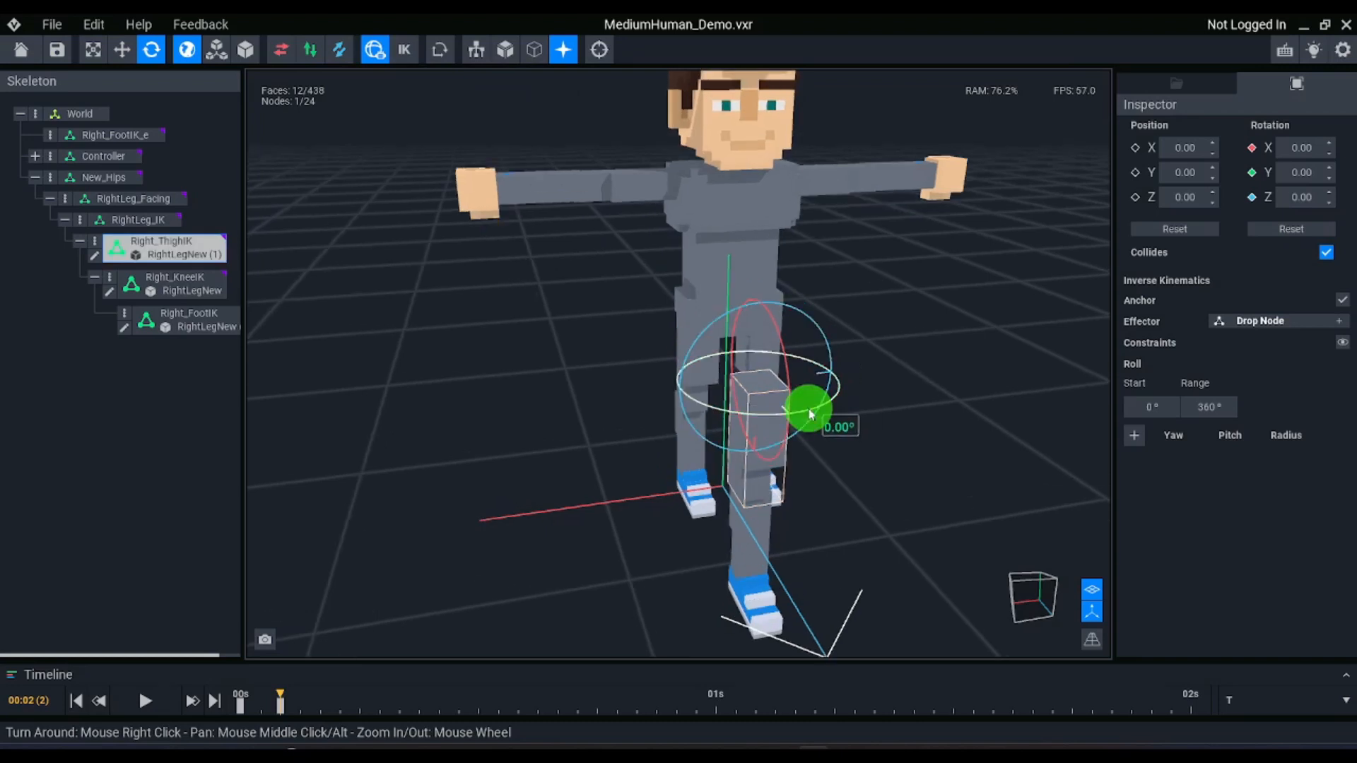
{"action": "left_click_drag", "start_coordinate": [810, 413], "coordinate": [756, 359]}
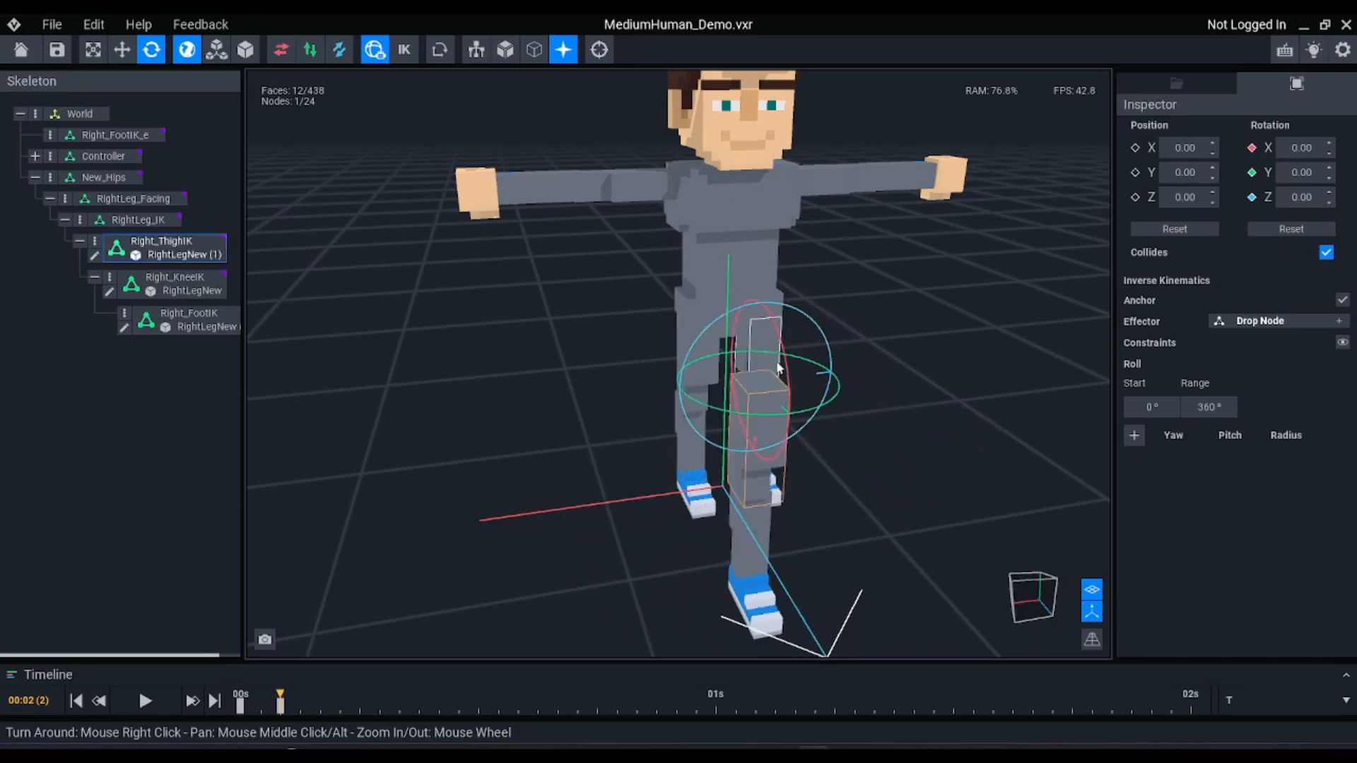
{"action": "right_click_drag", "start_coordinate": [741, 541], "coordinate": [746, 541]}
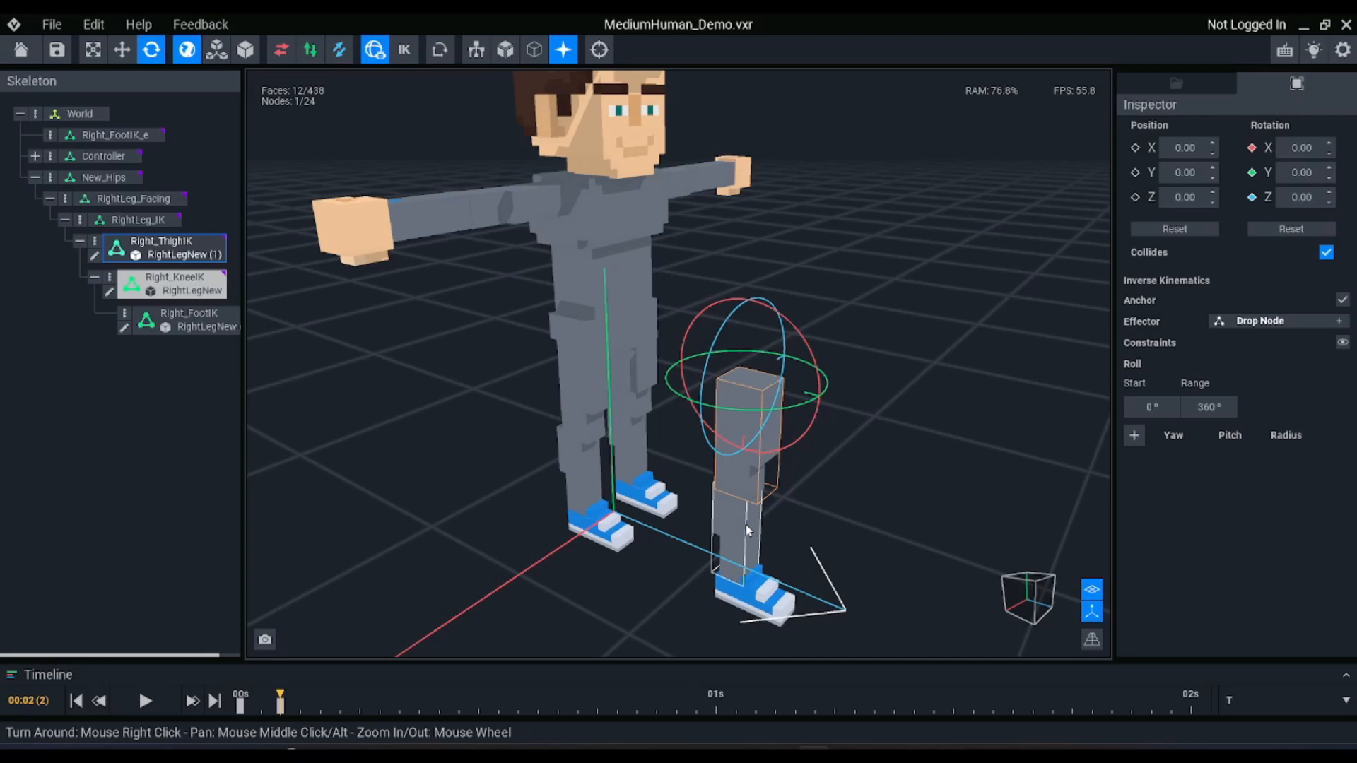
{"action": "left_click", "coordinate": [745, 524]}
{"action": "left_click_drag", "start_coordinate": [816, 475], "coordinate": [774, 487]}
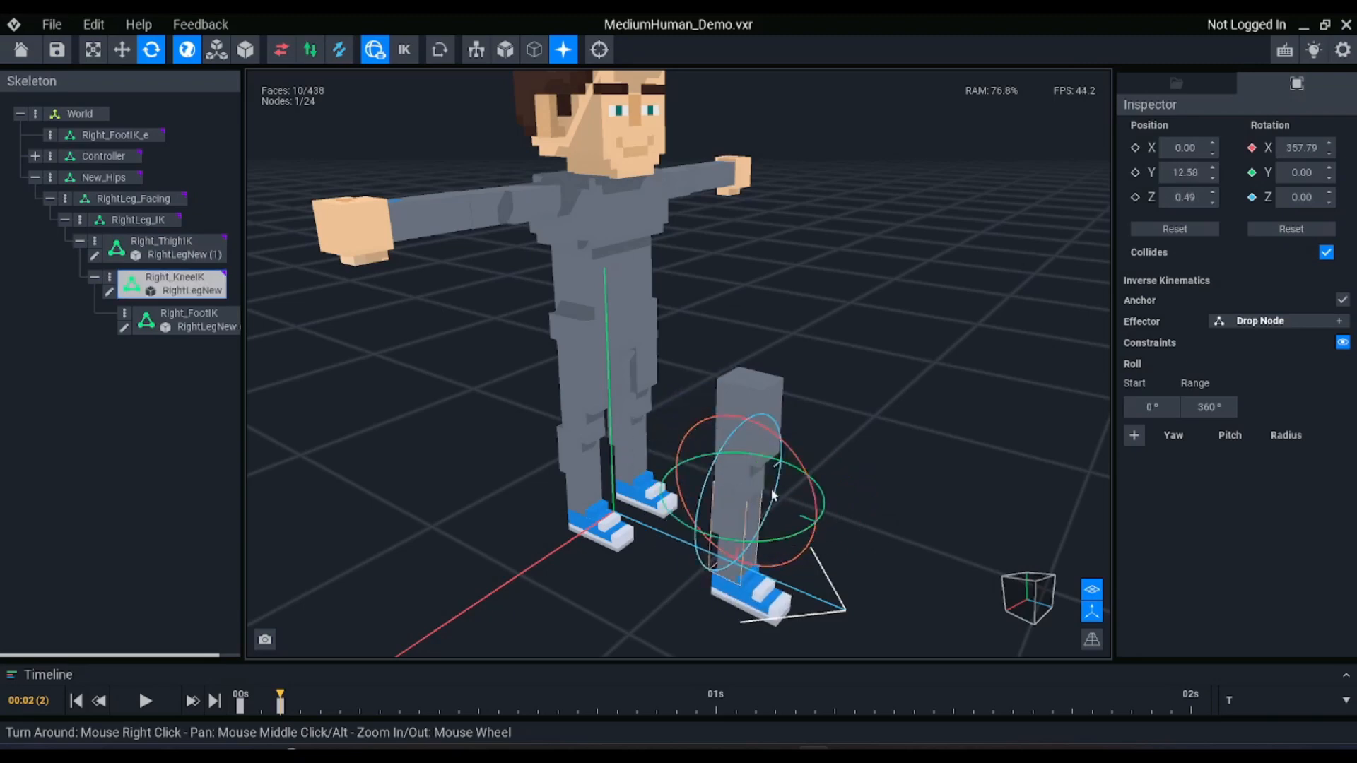
Re-enable inverse kinematics and inspect the Right_FootIK_e effector and the bend of the new leg from the front
{"action": "left_click", "coordinate": [404, 49]}
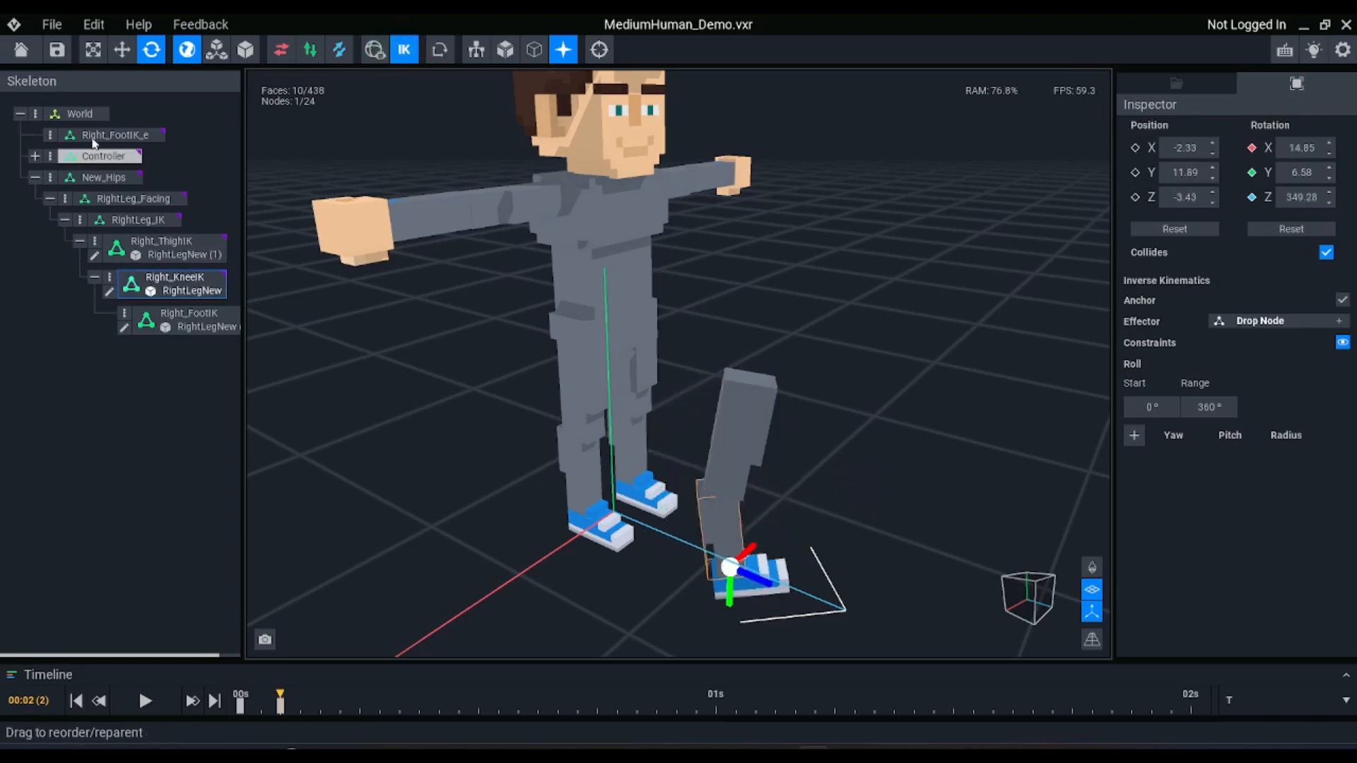
{"action": "left_click", "coordinate": [94, 136]}
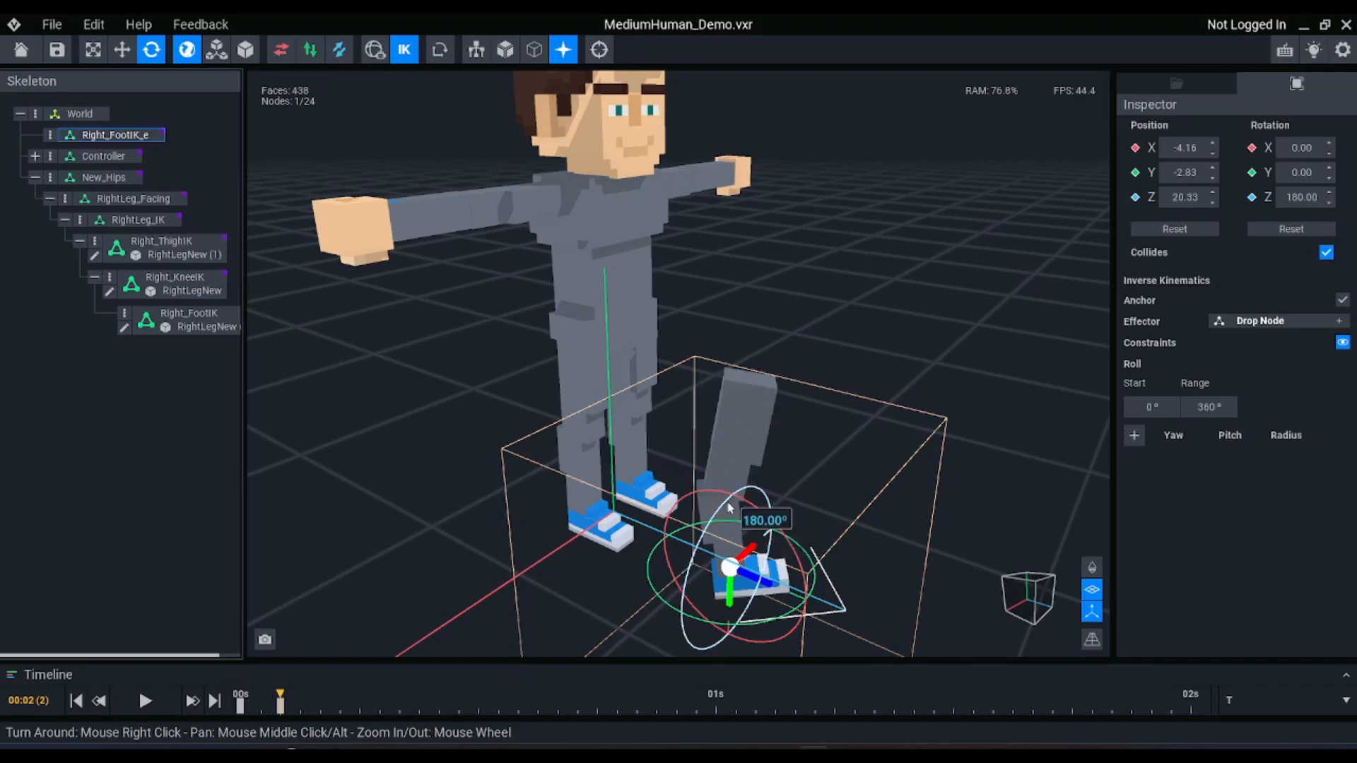
{"action": "left_click", "coordinate": [813, 337]}
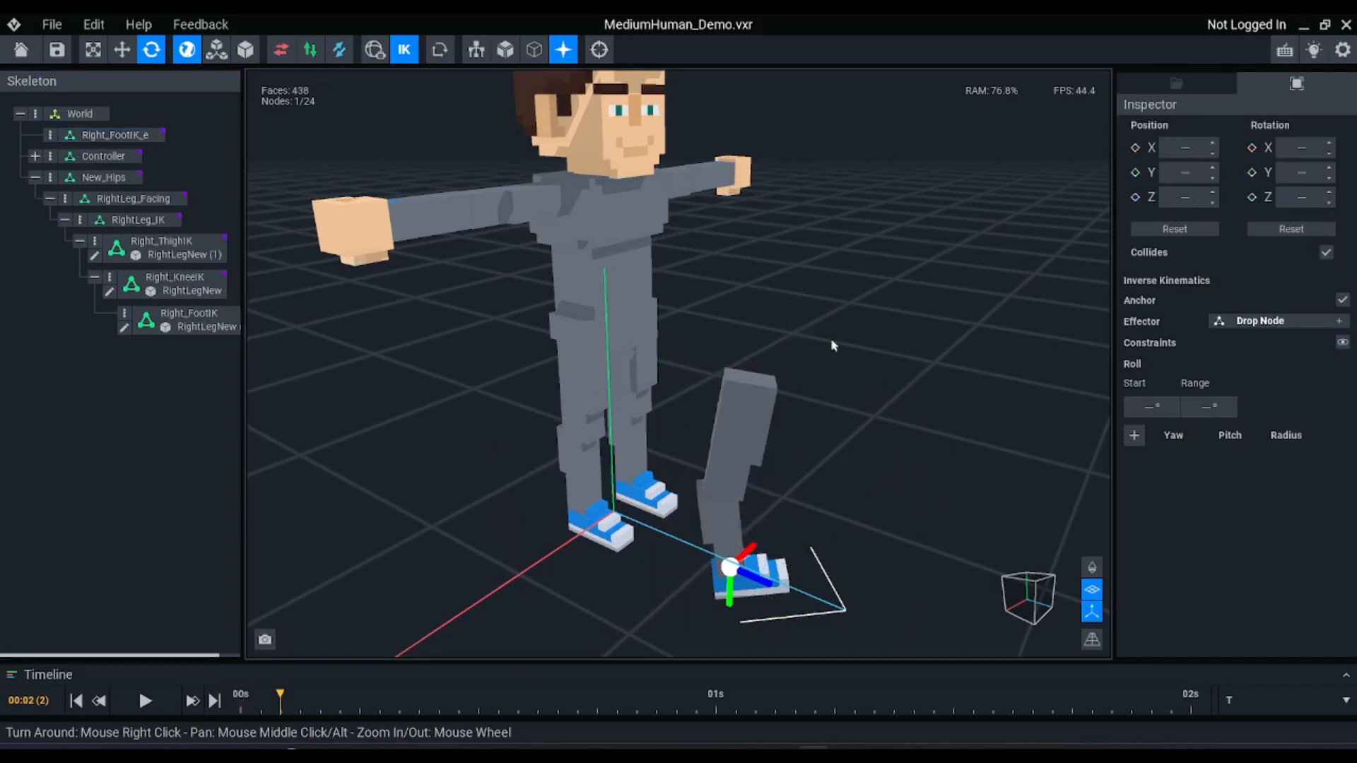
{"action": "right_click_drag", "start_coordinate": [751, 461], "coordinate": [777, 430]}
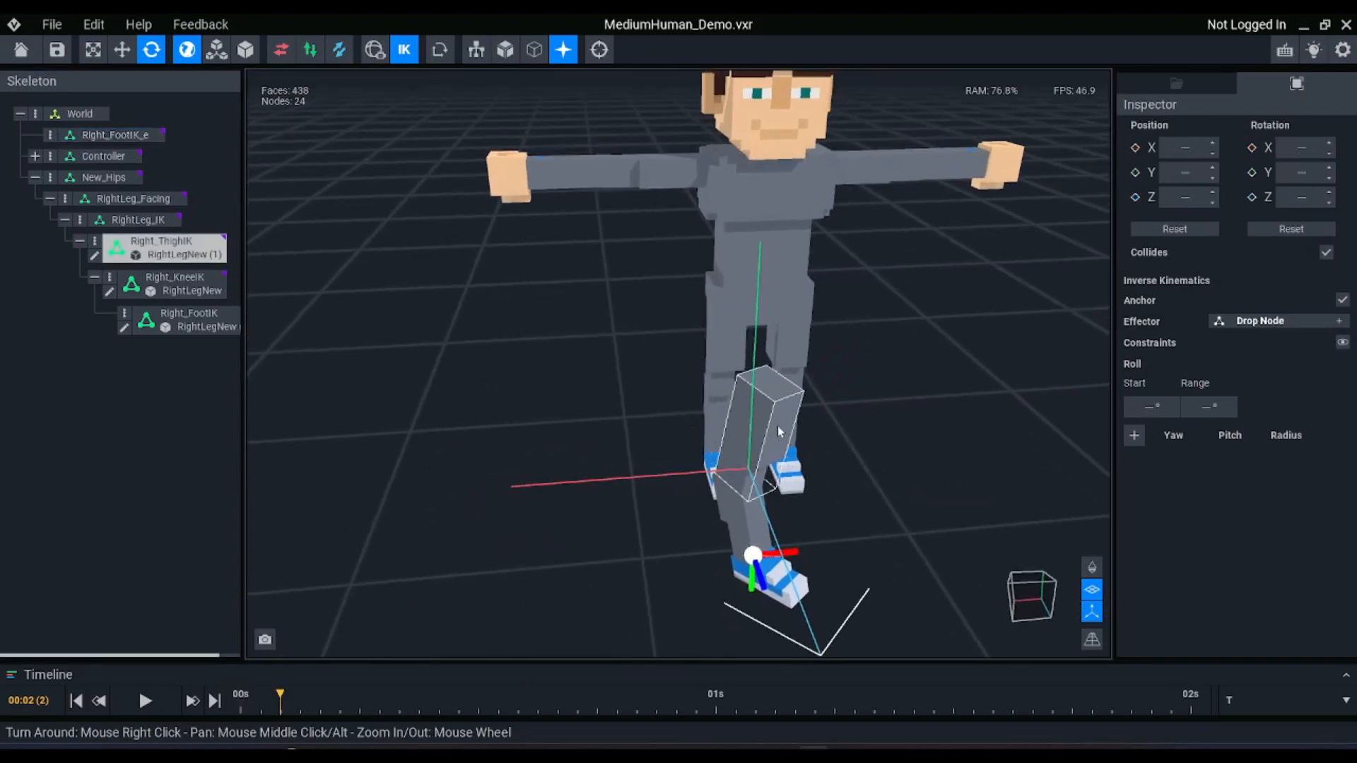
Add an inverse kinematics constraint with 0° yaw, 0° pitch and a 10° radius to the Right_ThighIK node
{"action": "left_click", "coordinate": [776, 424]}
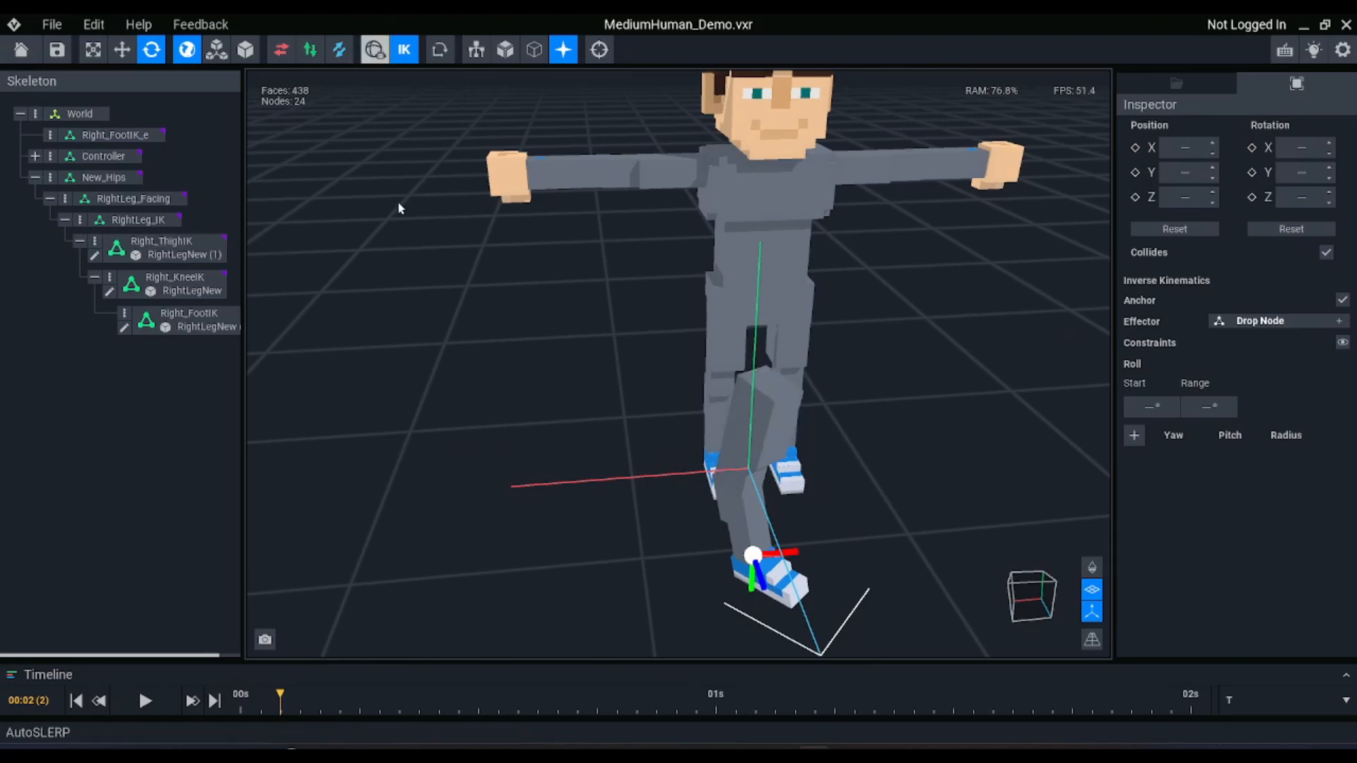
{"action": "left_click", "coordinate": [790, 413]}
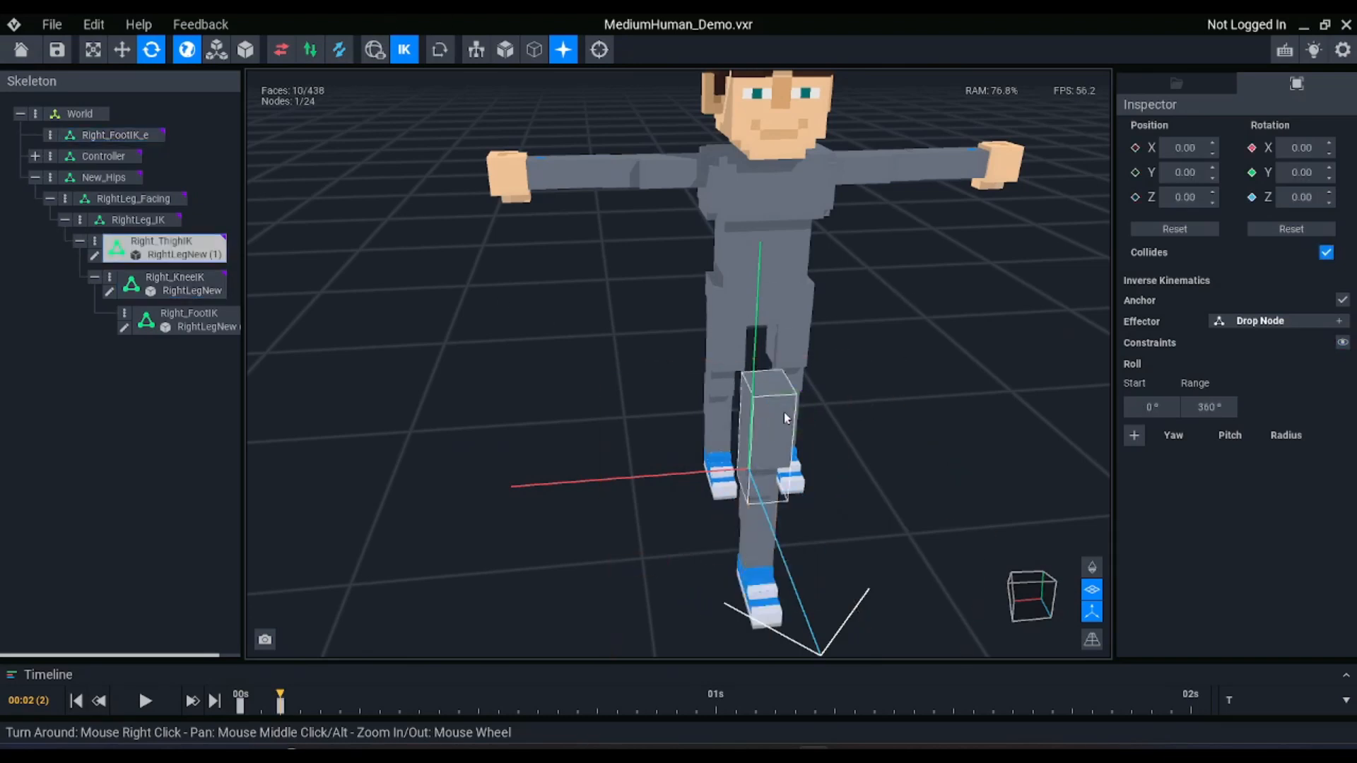
{"action": "right_click_drag", "start_coordinate": [783, 413], "coordinate": [794, 415]}
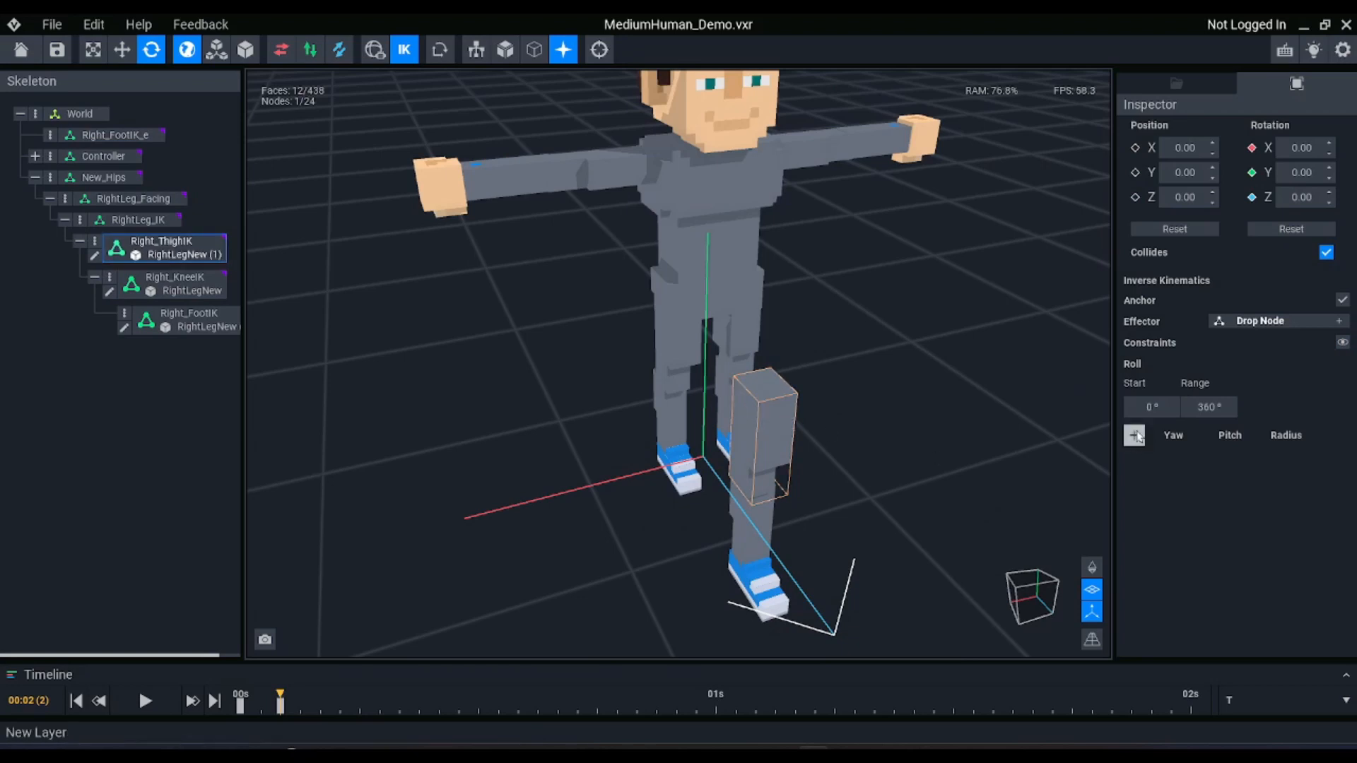
{"action": "left_click", "coordinate": [1134, 435]}
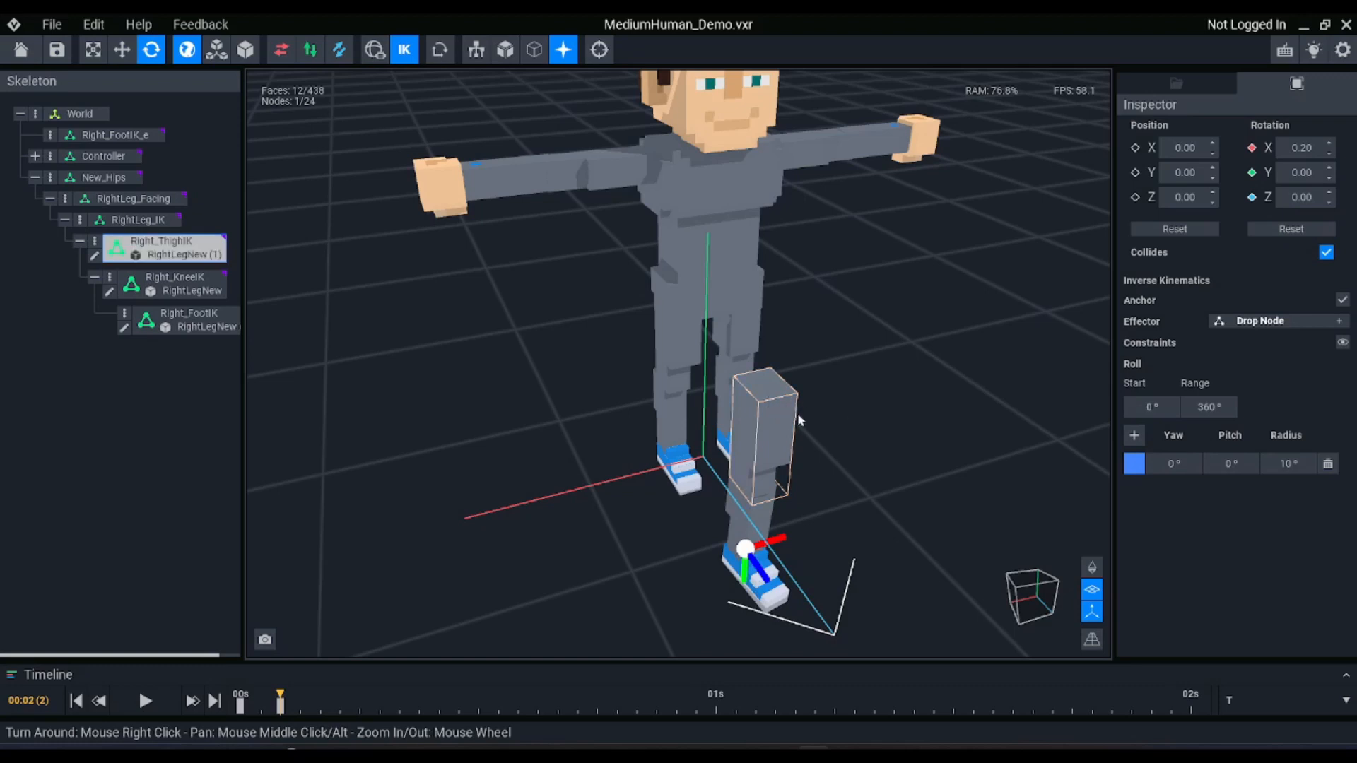
Toggle inverse kinematics off and on, and compare the roll and constraint settings of Right_ThighIK and Right_KneeIK
{"action": "scroll", "coordinate": [779, 425], "scroll_direction": "up", "scroll_amount": 2}
{"action": "left_click", "coordinate": [763, 434]}
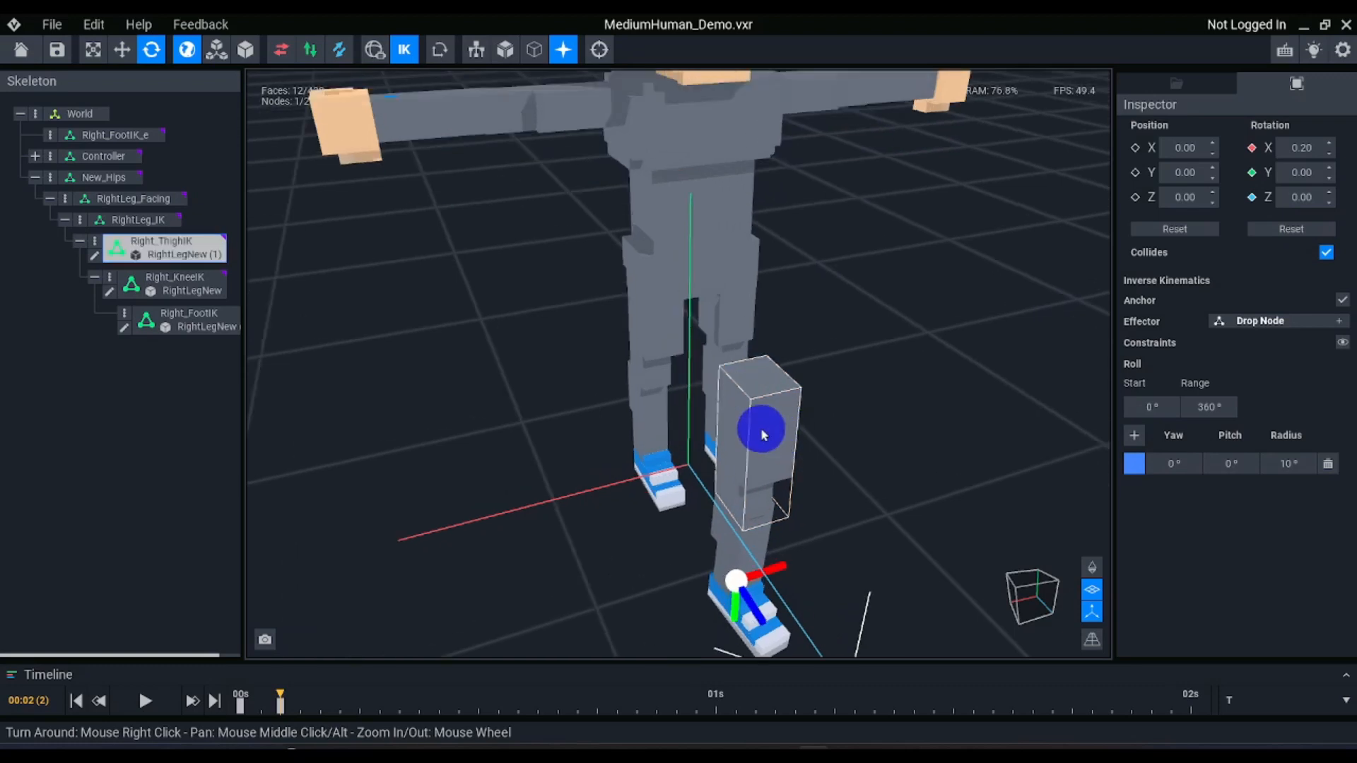
{"action": "left_click", "coordinate": [403, 50]}
{"action": "left_click", "coordinate": [403, 50]}
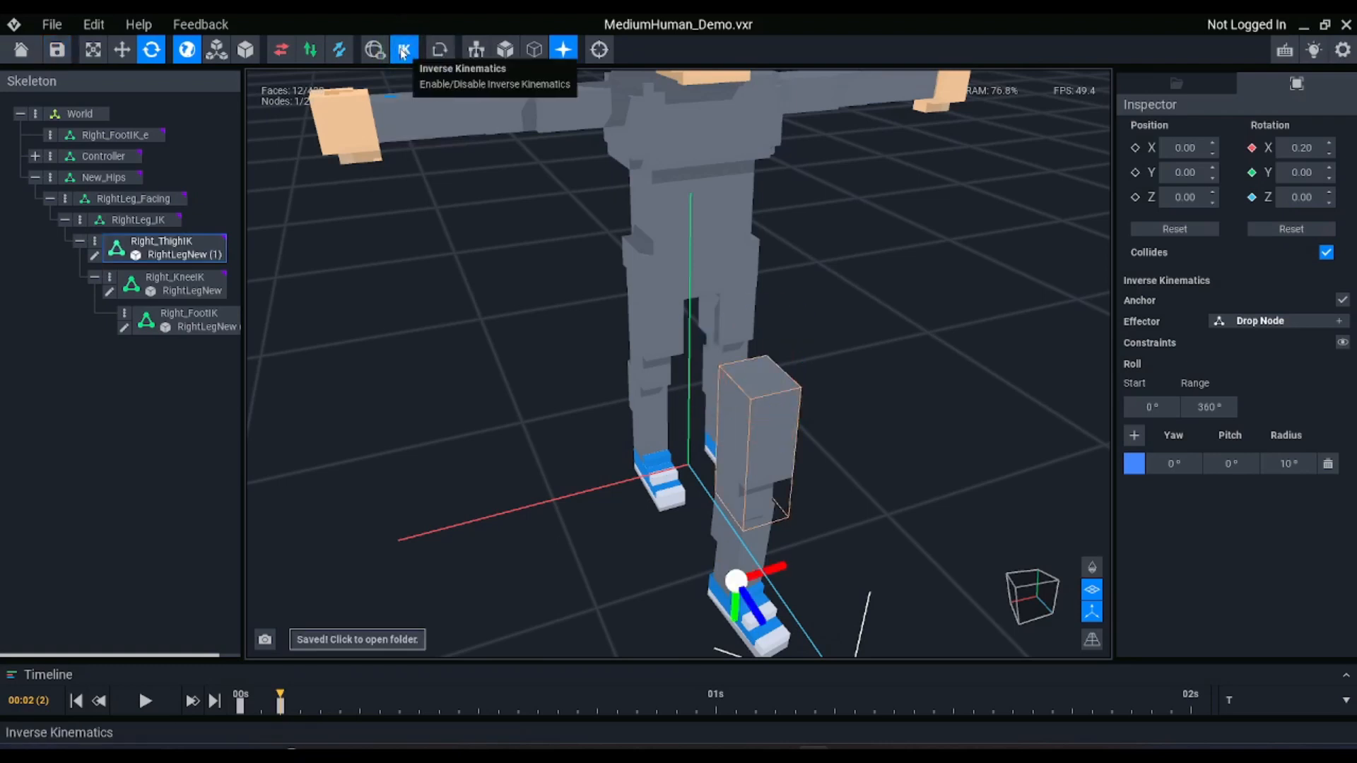
{"action": "scroll", "coordinate": [825, 504], "scroll_direction": "down", "scroll_amount": 2}
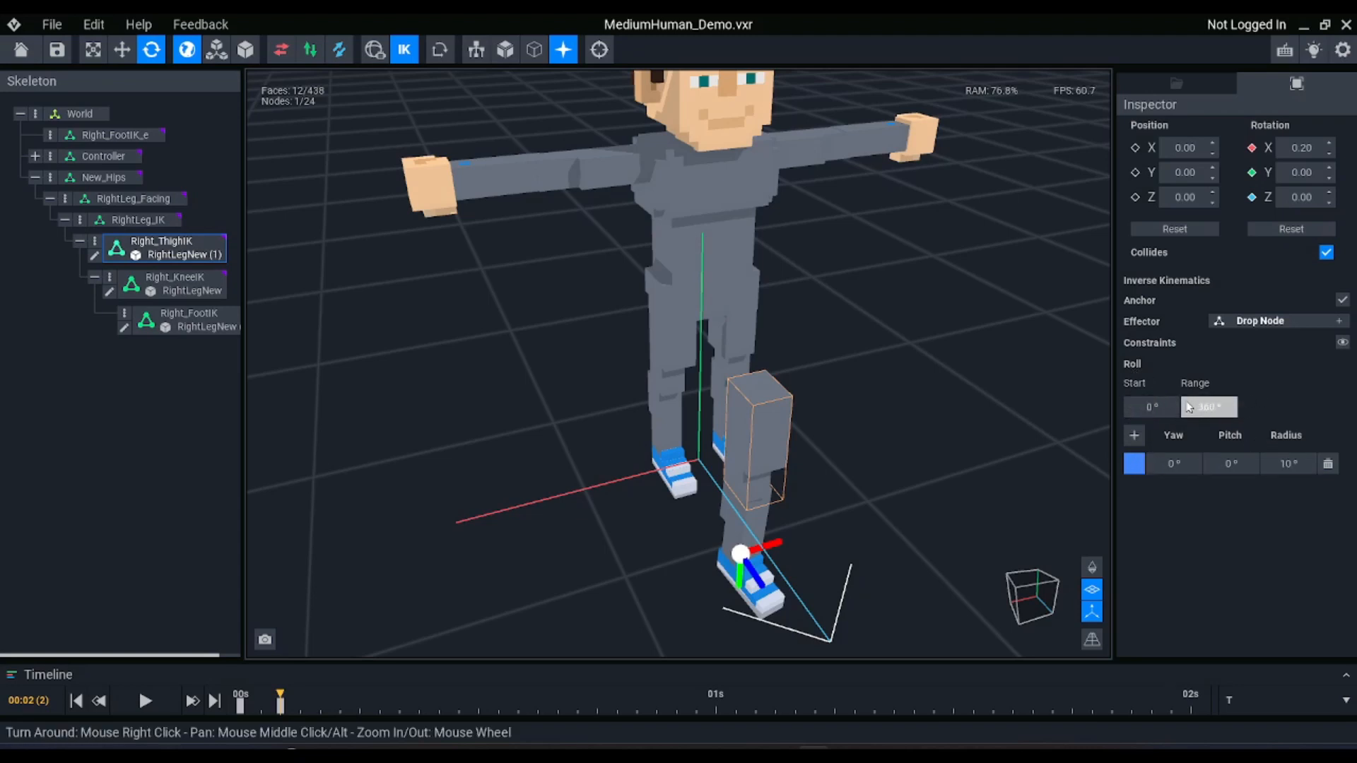
{"action": "left_click", "coordinate": [751, 516]}
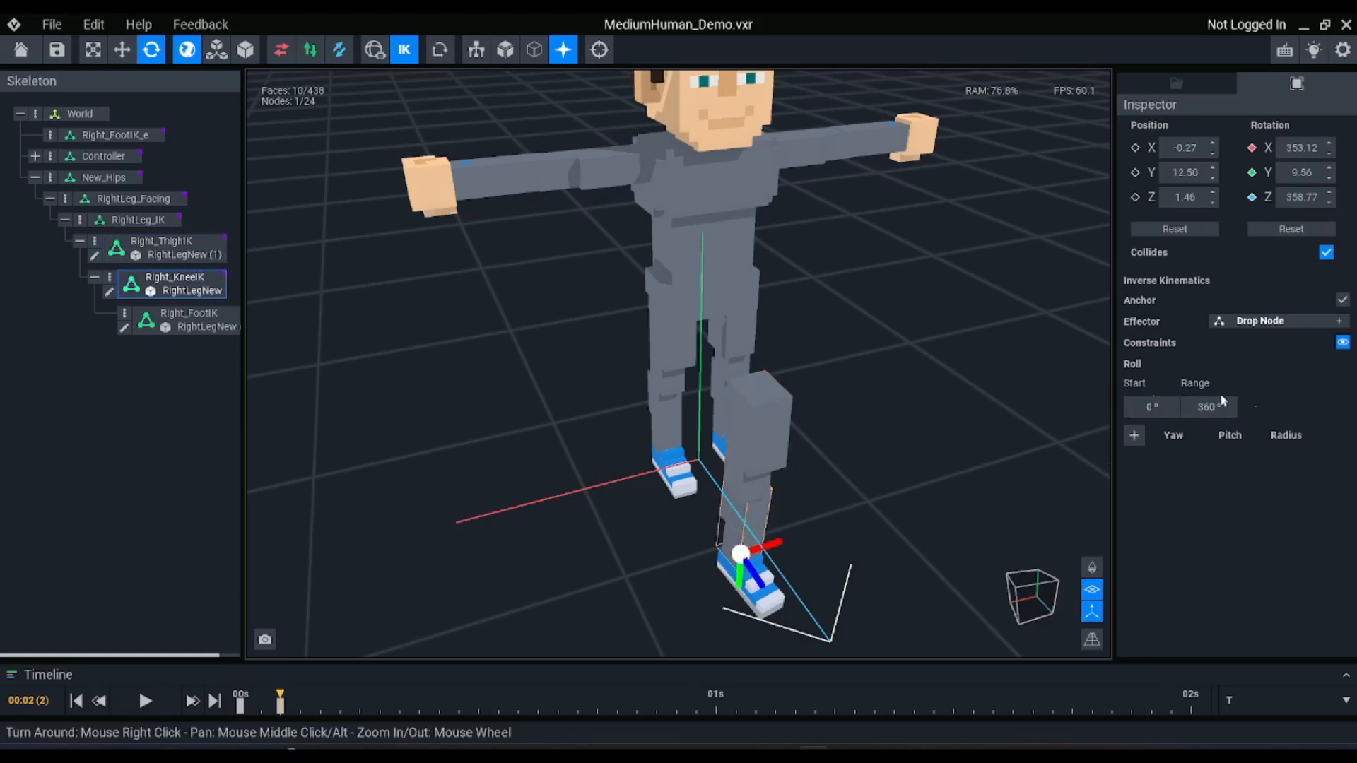
{"action": "left_click", "coordinate": [760, 438]}
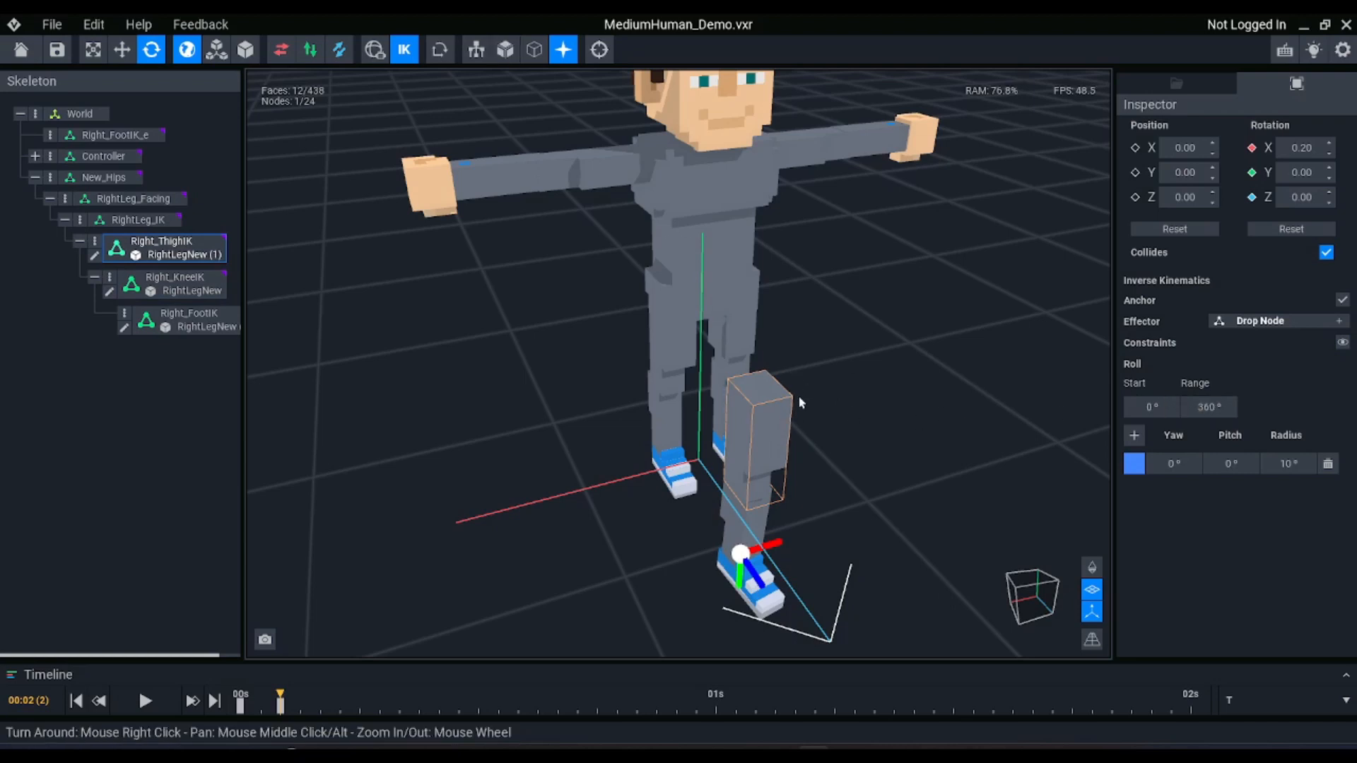
Try rotating the Right_ThighIK node with inverse kinematics disabled, and undo the rotation
{"action": "key", "text": "i"}
{"action": "mouse_move", "coordinate": [836, 407]}
{"action": "left_mouse_down"}
{"action": "mouse_move", "coordinate": [766, 419]}
{"action": "mouse_move", "coordinate": [840, 415]}
{"action": "left_mouse_up"}
{"action": "key", "text": "ctrl+z"}
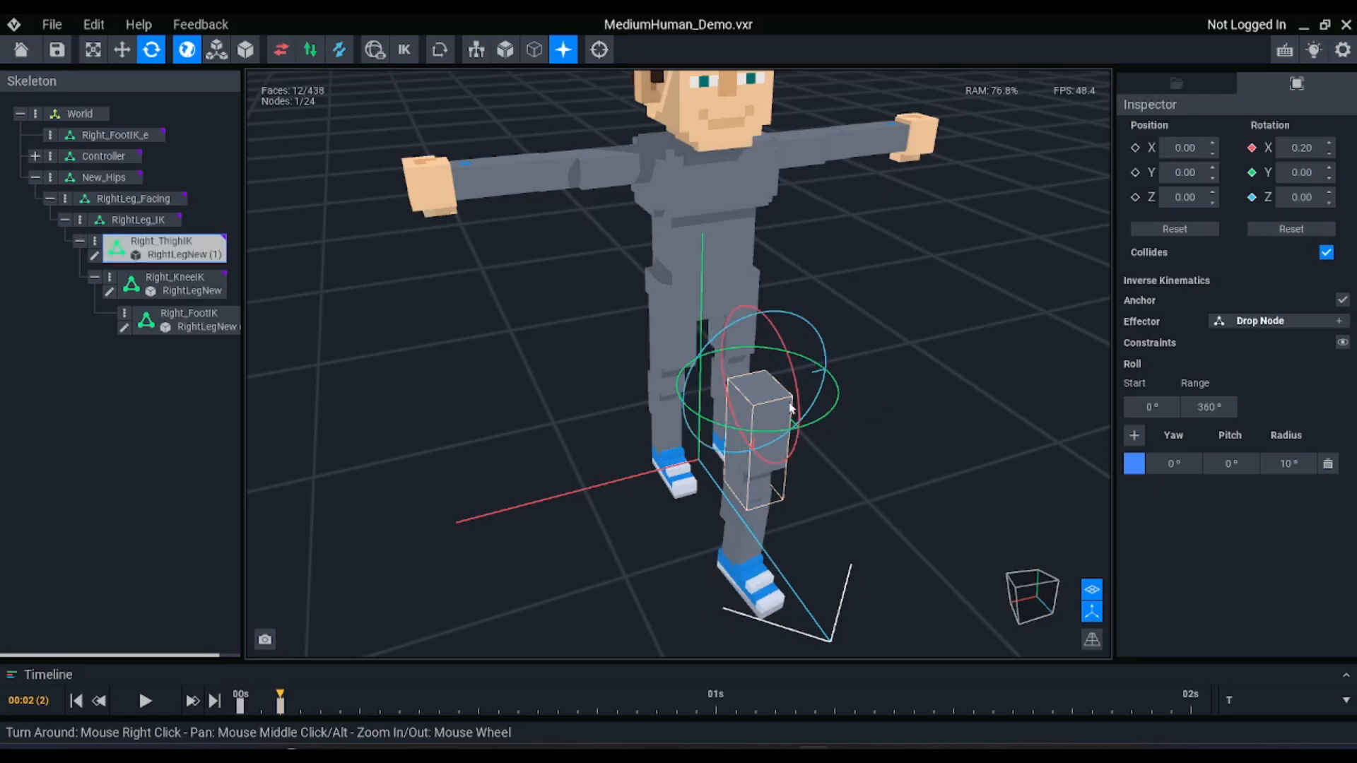
Re-enable inverse kinematics and show the constraint display of the Right_ThighIK node in the viewport
{"action": "scroll", "coordinate": [792, 404], "scroll_direction": "up", "scroll_amount": 3}
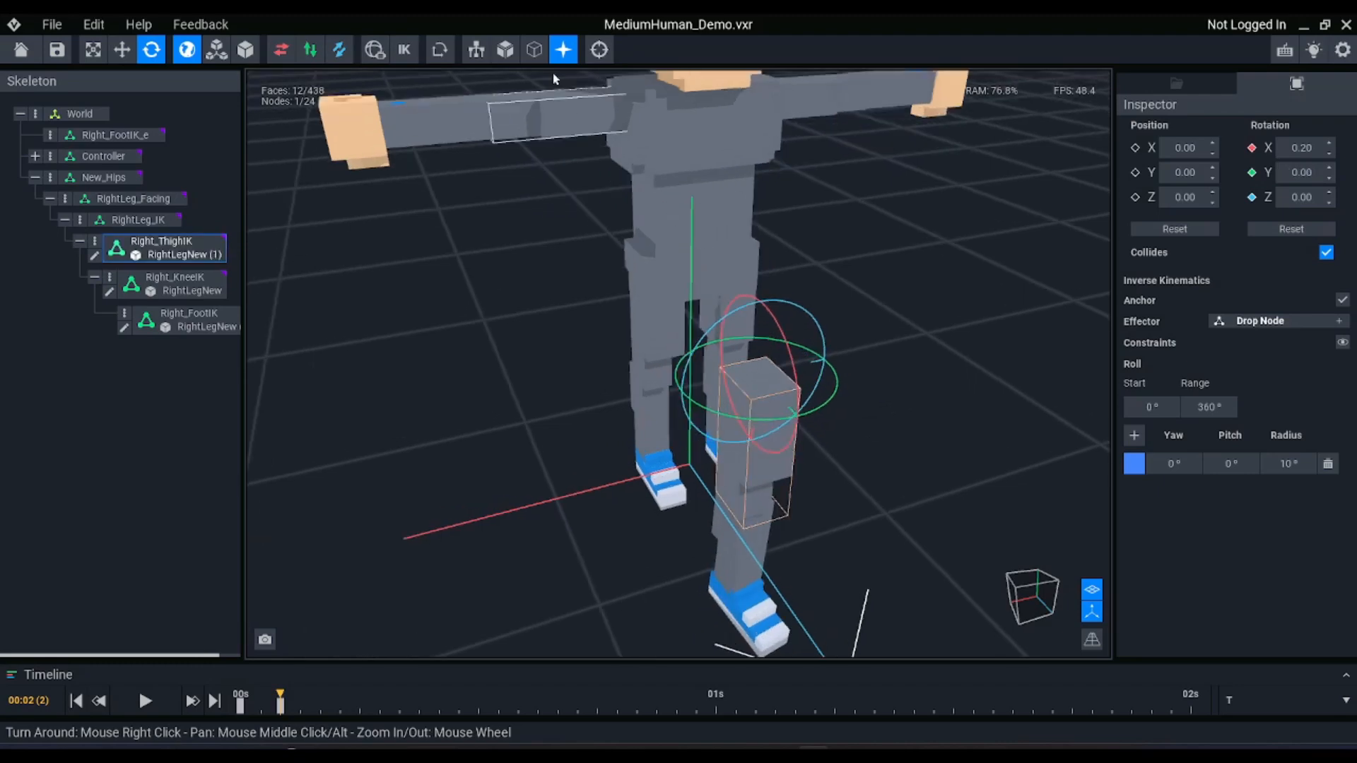
{"action": "left_click", "coordinate": [404, 50]}
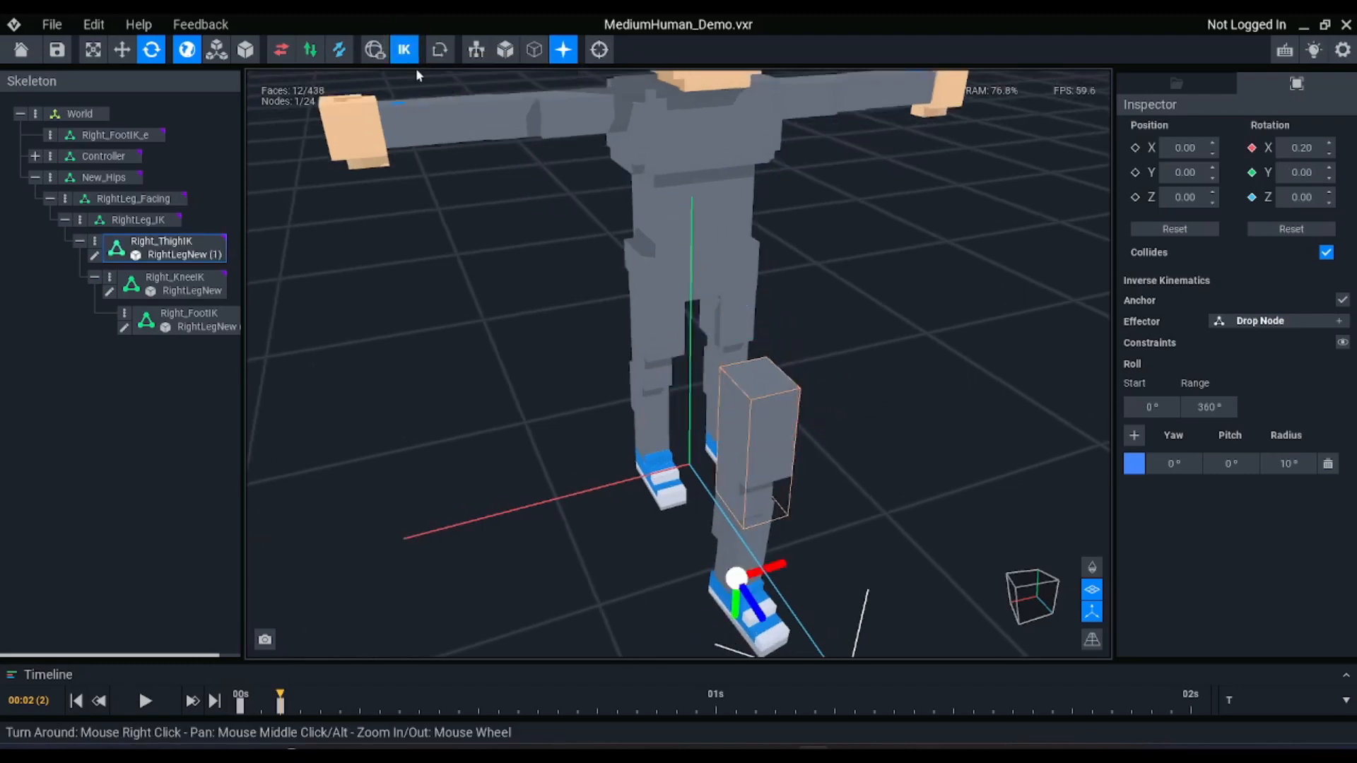
{"action": "left_click", "coordinate": [1342, 343]}
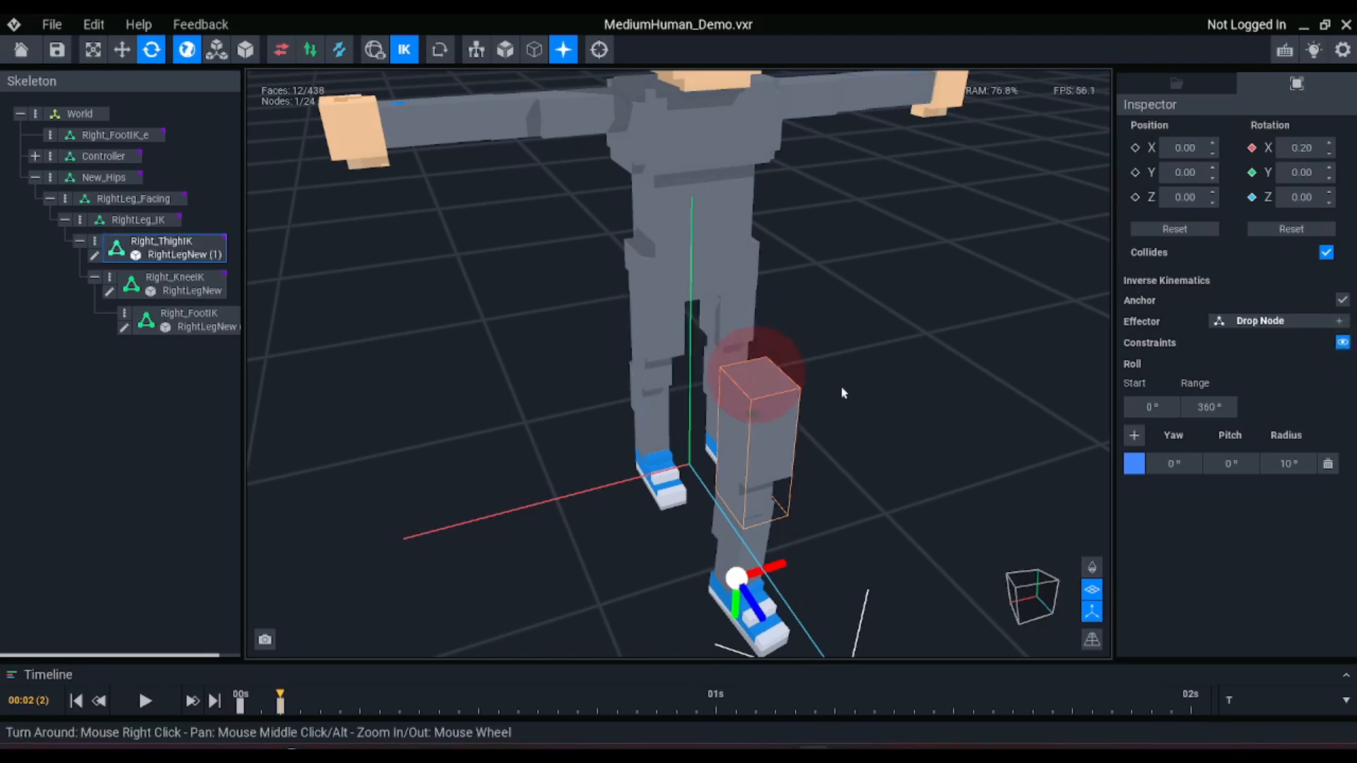
{"action": "scroll", "coordinate": [769, 383], "scroll_direction": "up", "scroll_amount": 2}
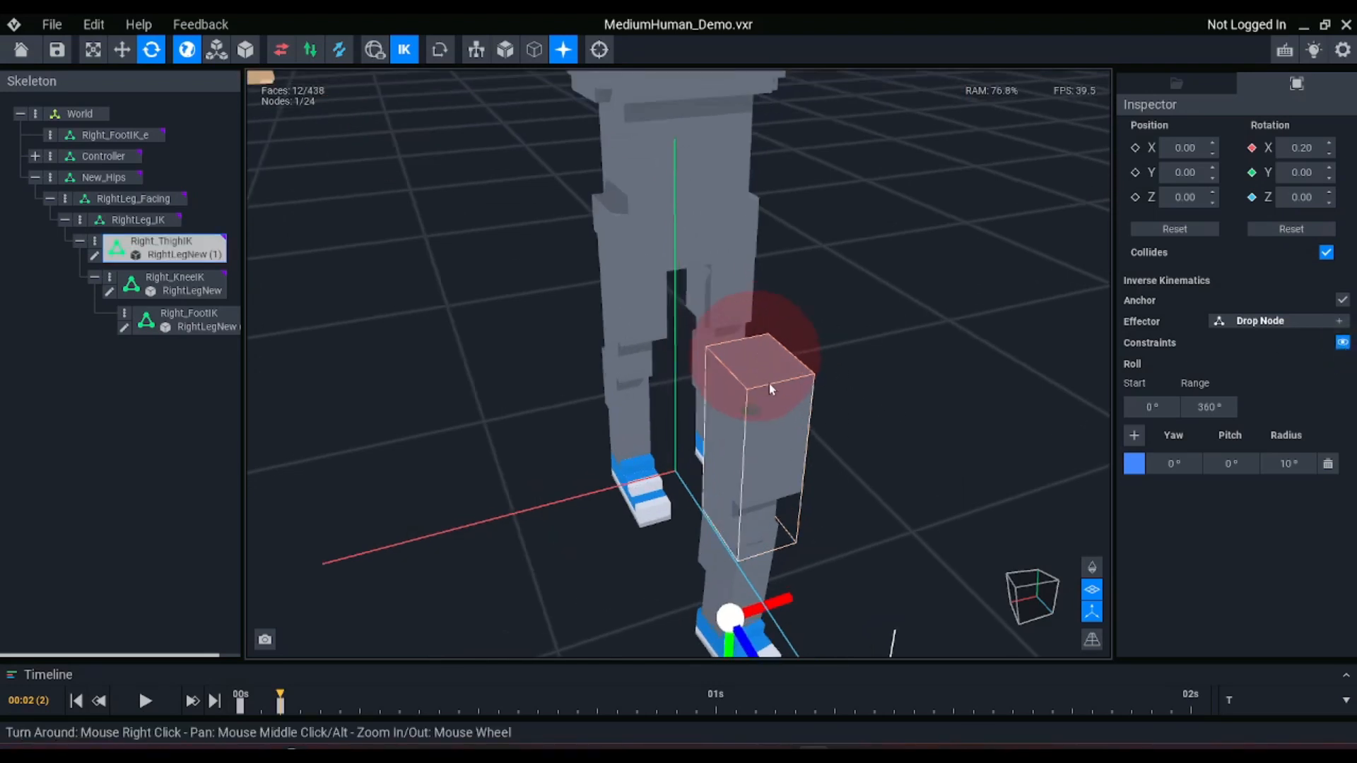
{"action": "scroll", "coordinate": [787, 373], "scroll_direction": "up", "scroll_amount": 3}
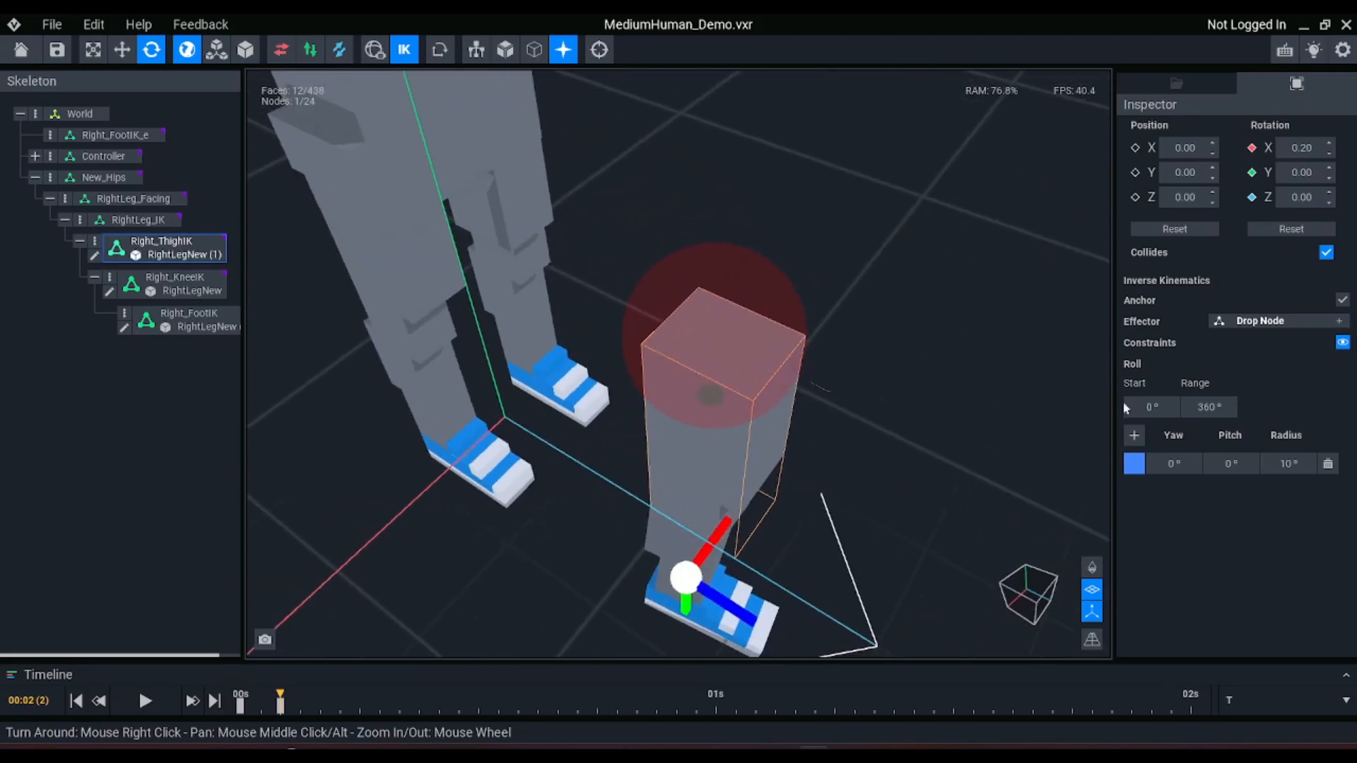
Set the roll range of Right_ThighIK to 359° and disable inverse kinematics to examine its rotation about the vertical axis
{"action": "left_click", "coordinate": [1206, 407]}
{"action": "key", "text": "BackSpace"}
{"action": "type", "text": "359"}
{"action": "key", "text": "Return"}
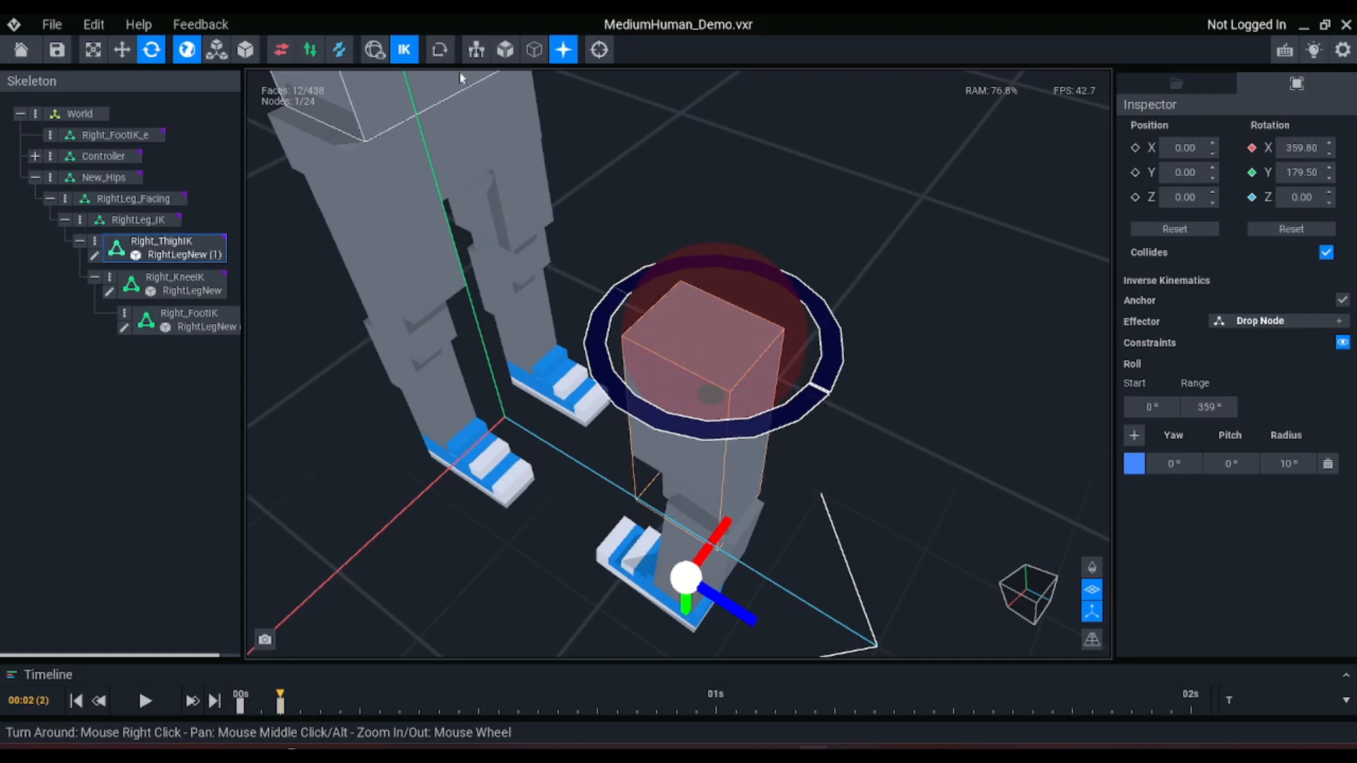
{"action": "left_click", "coordinate": [404, 50]}
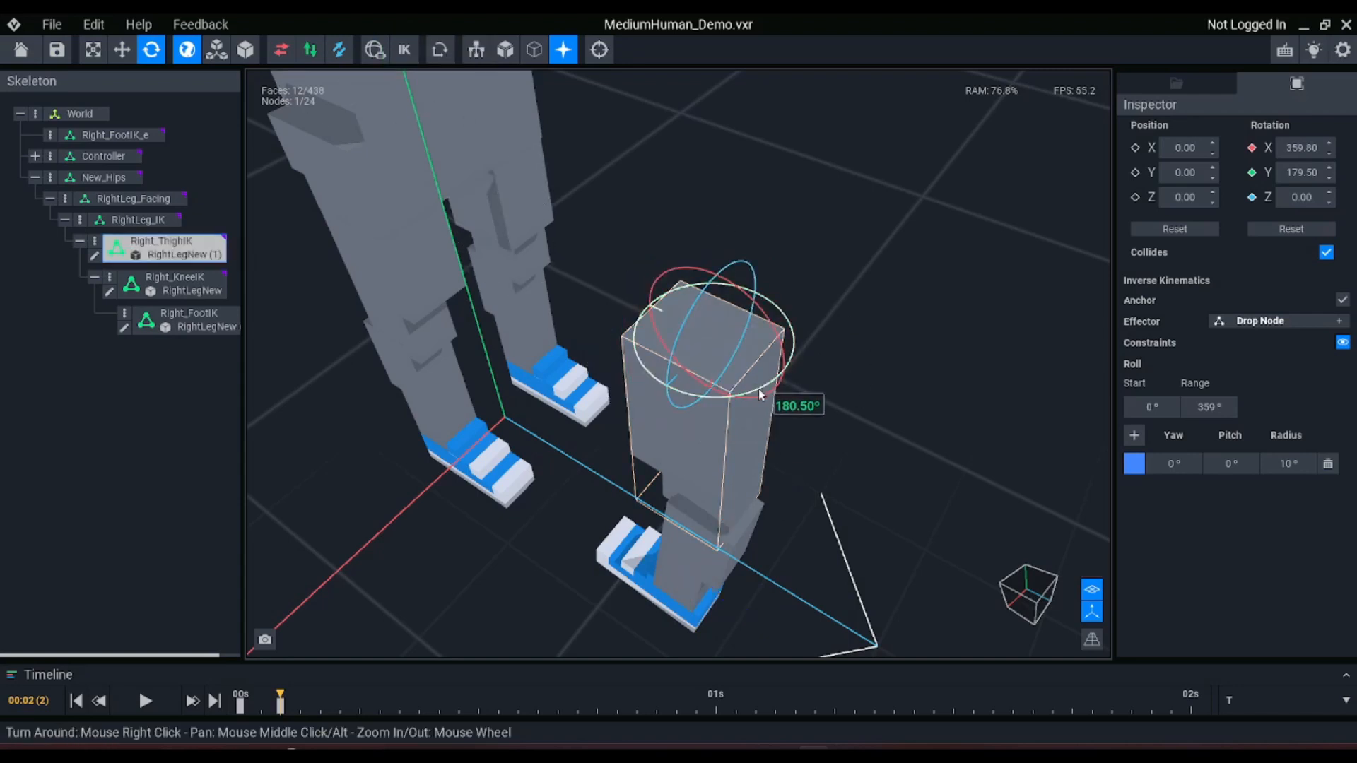
{"action": "left_click_drag", "start_coordinate": [757, 388], "coordinate": [570, 268]}
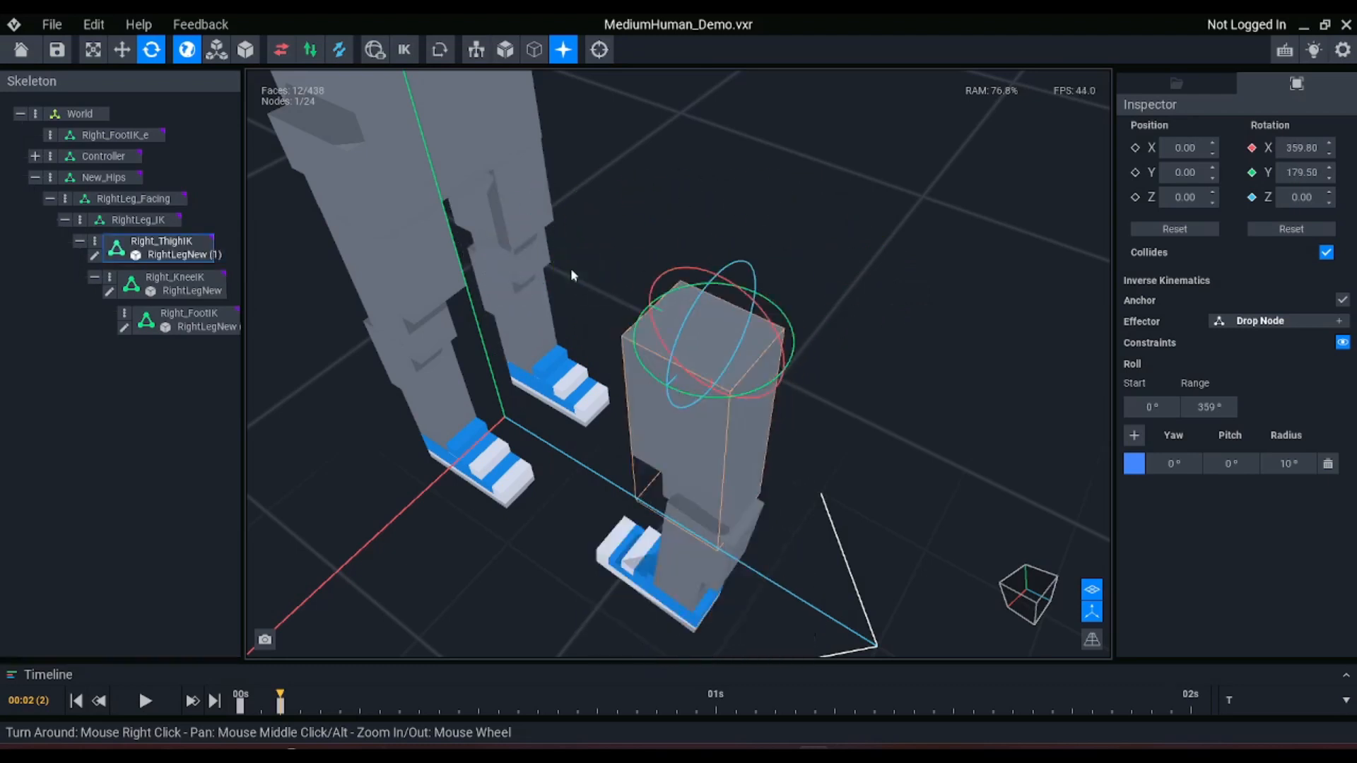
Re-enable inverse kinematics and reduce the roll range of Right_ThighIK to 180°
{"action": "left_click", "coordinate": [1210, 414]}
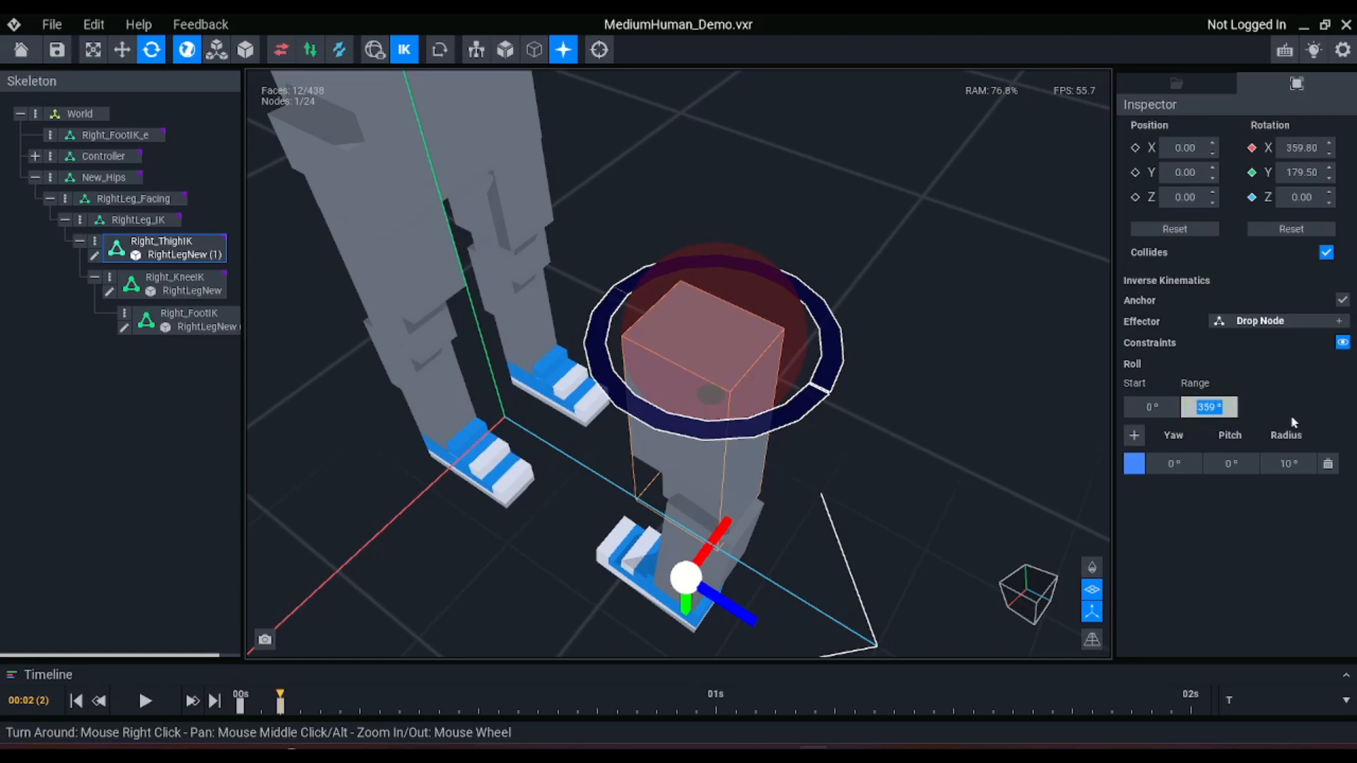
{"action": "type", "text": "180"}
{"action": "key", "text": "Return"}
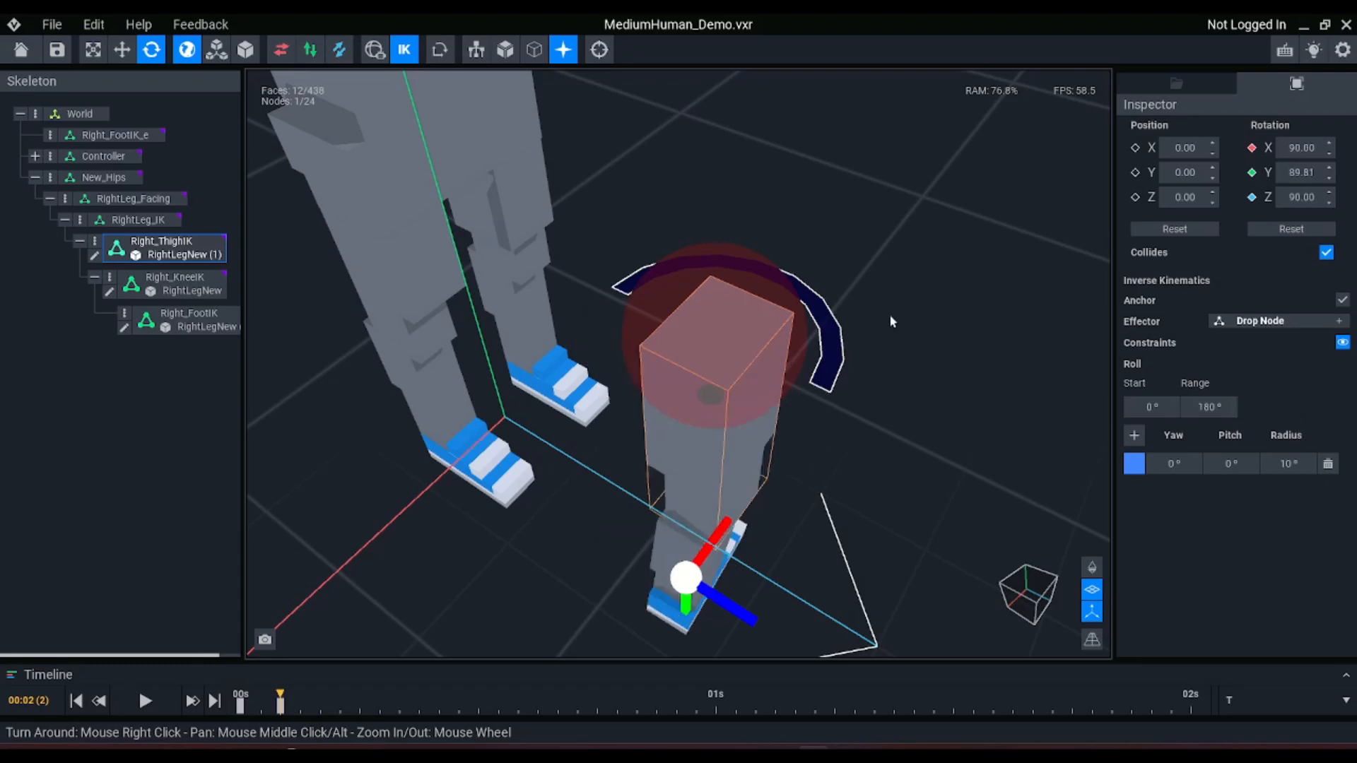
Set the roll range of the Right_ThighIK constraint to 90°
{"action": "right_click_drag", "start_coordinate": [884, 320], "coordinate": [886, 324]}
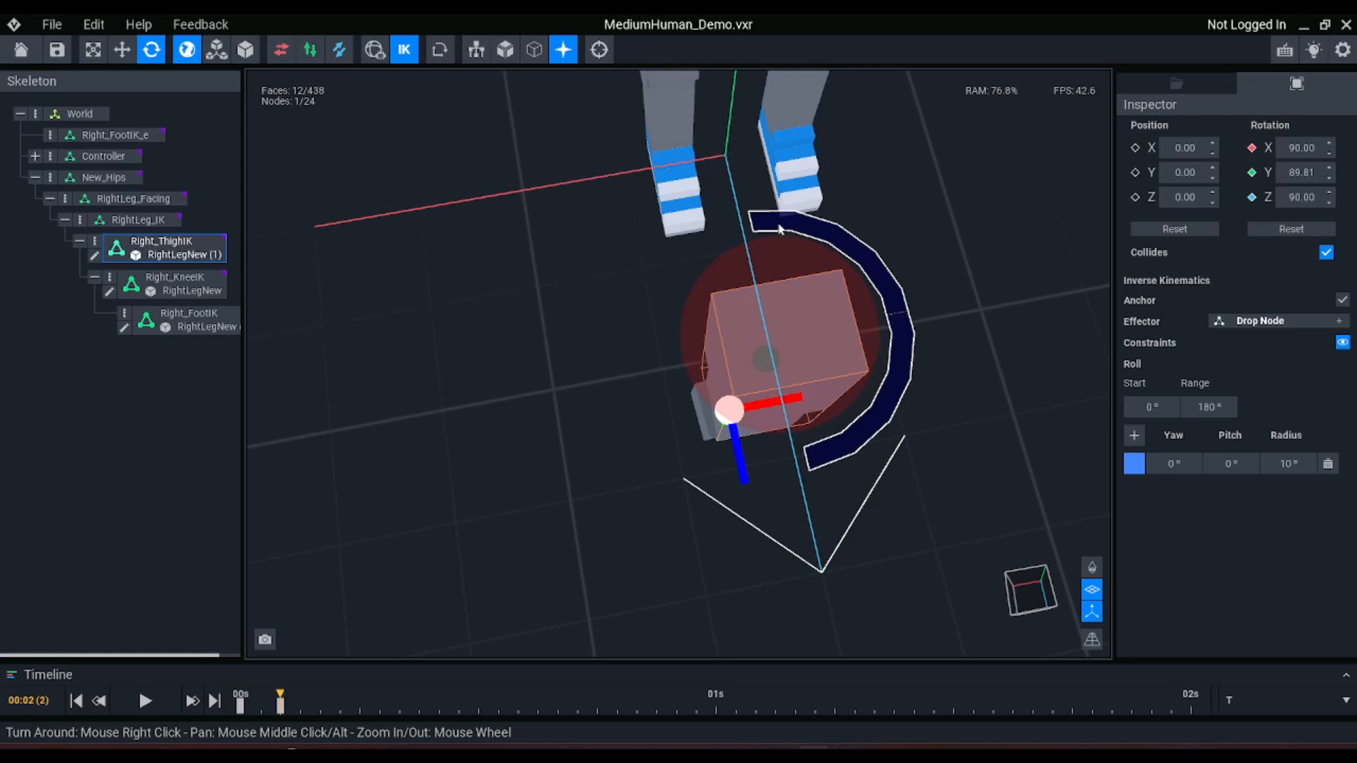
{"action": "left_click", "coordinate": [1216, 408]}
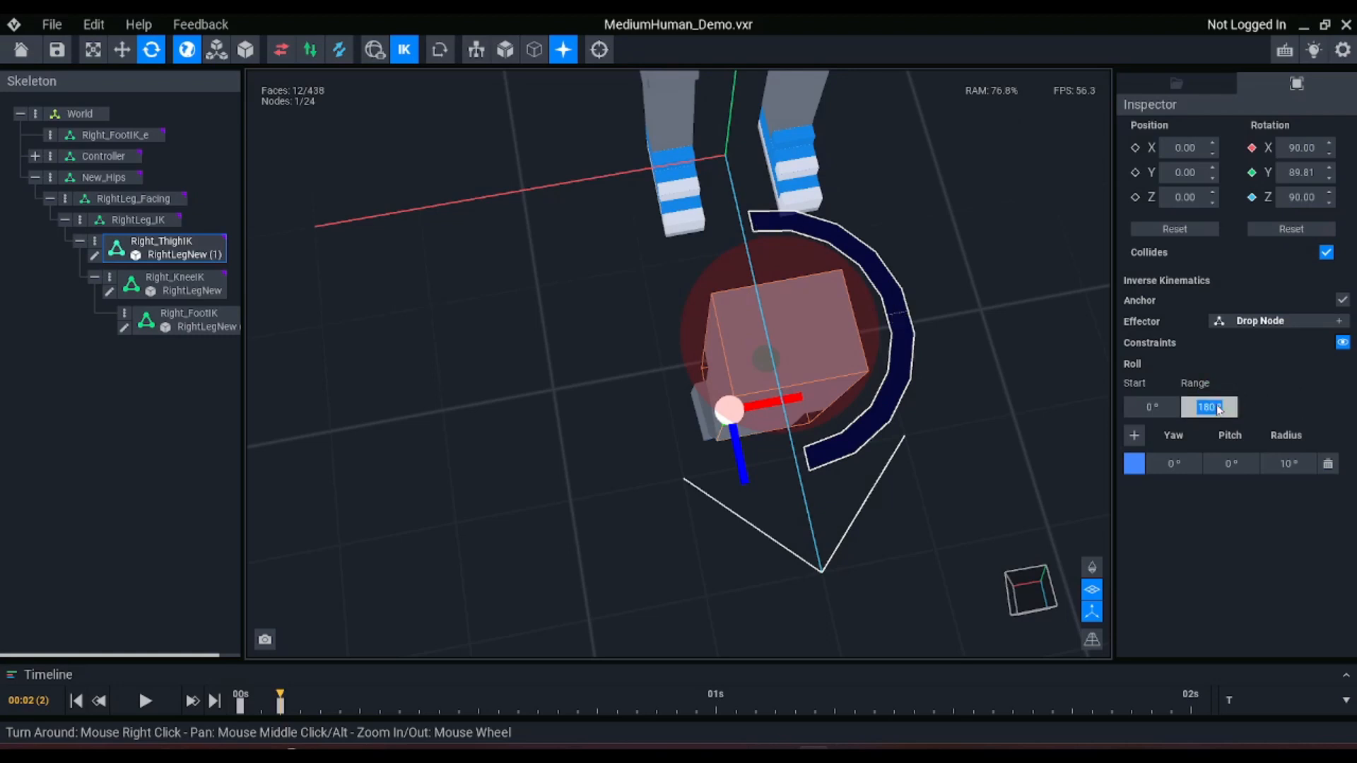
{"action": "type", "text": "90"}
{"action": "key", "text": "Return"}
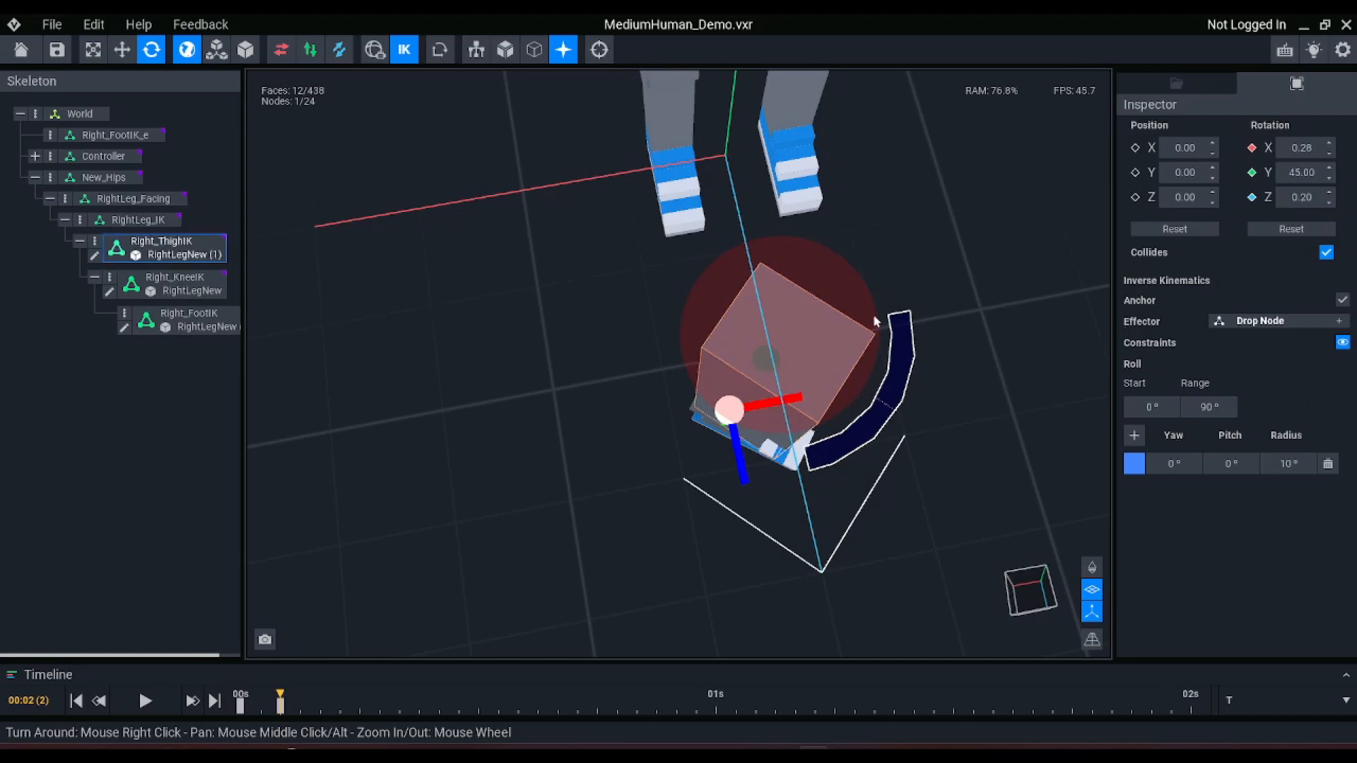
Toggle inverse kinematics off and on, and compare the orientation of the new leg with the roll arc of Right_ThighIK
{"action": "left_click", "coordinate": [403, 50]}
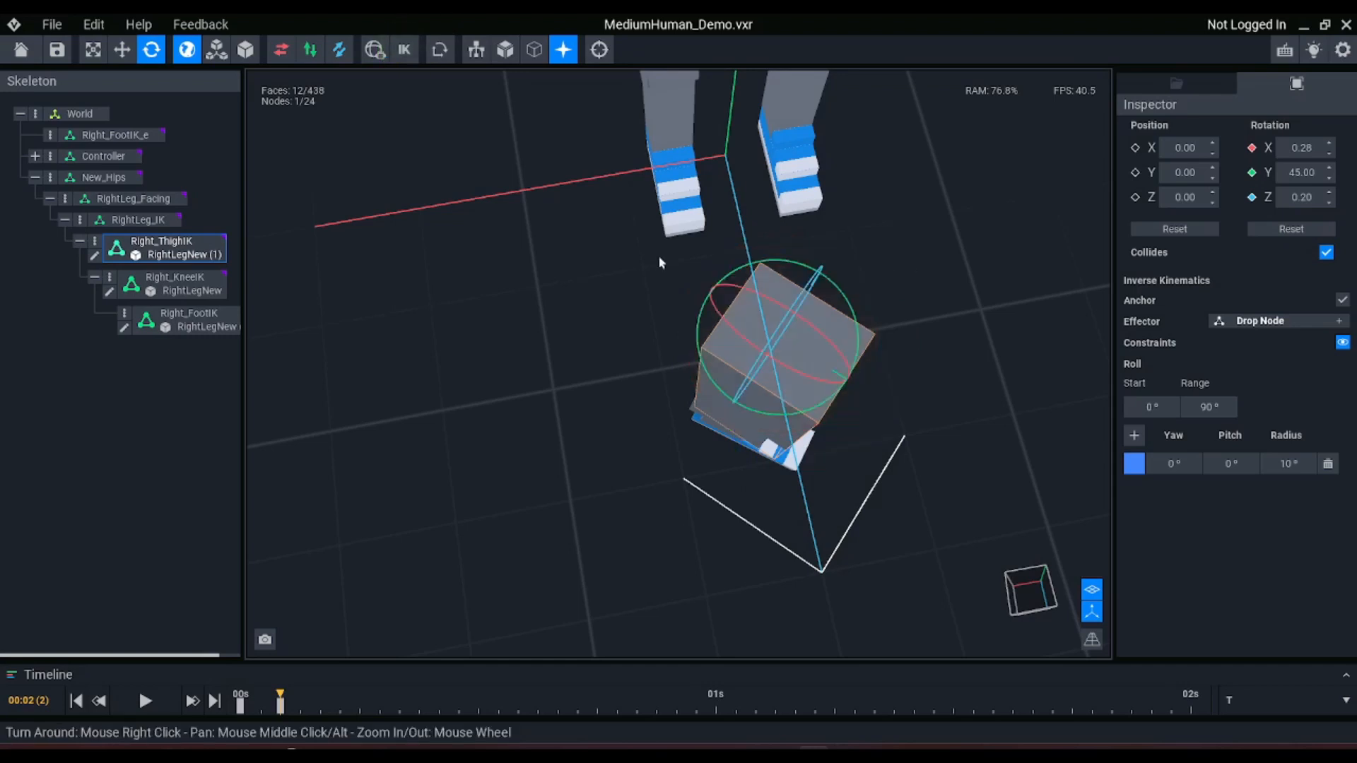
{"action": "right_click_drag", "start_coordinate": [788, 477], "coordinate": [770, 361]}
{"action": "left_click_drag", "start_coordinate": [780, 378], "coordinate": [1017, 460]}
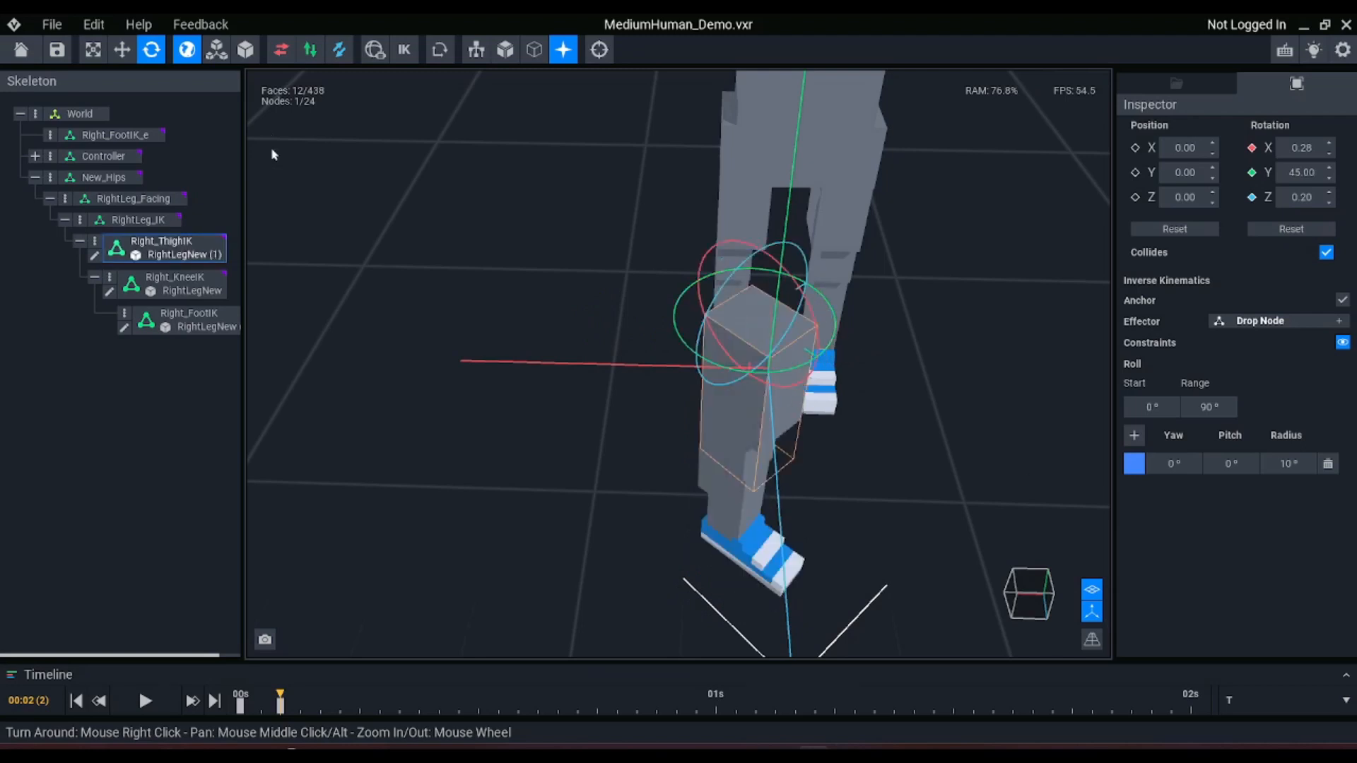
{"action": "left_click", "coordinate": [404, 50]}
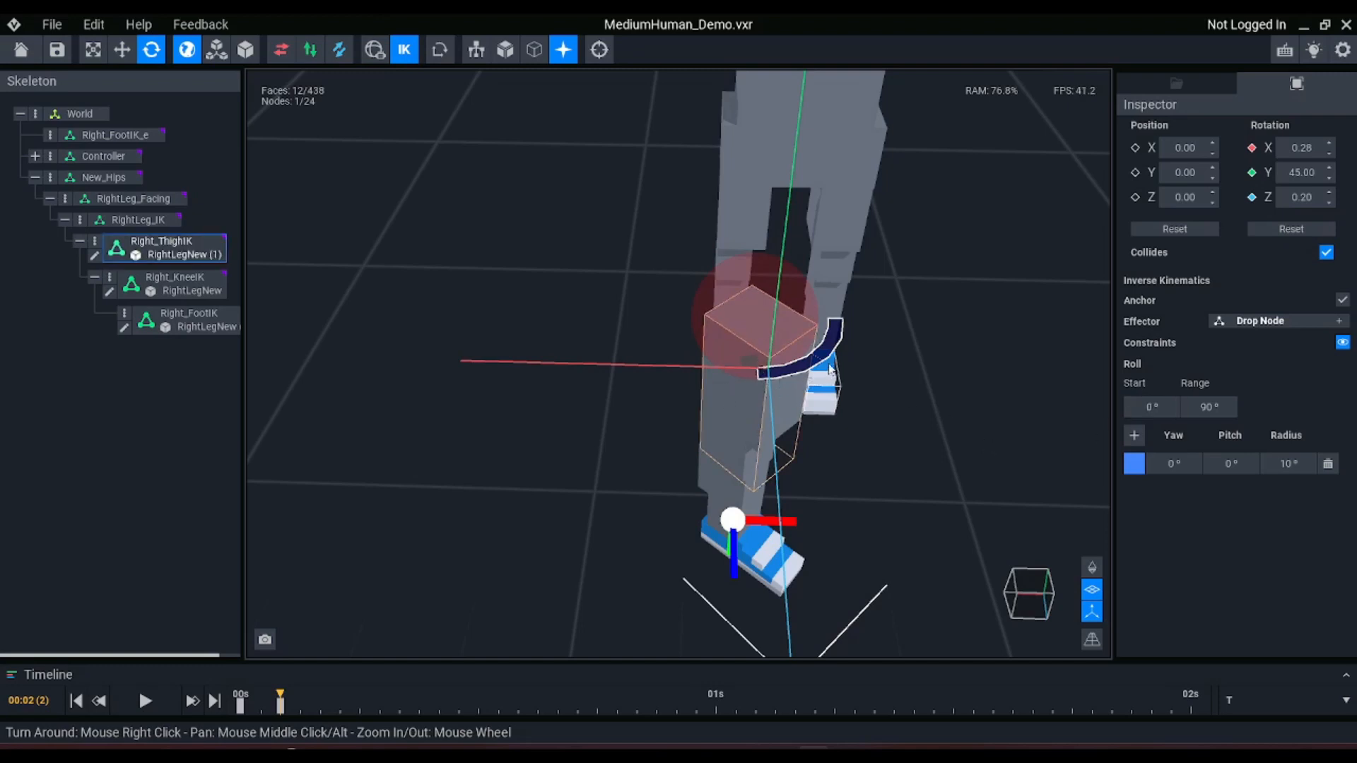
Set the roll start of the Right_ThighIK constraint to 45°
{"action": "right_click_drag", "start_coordinate": [818, 378], "coordinate": [834, 495]}
{"action": "middle_click_drag", "start_coordinate": [837, 505], "coordinate": [818, 433]}
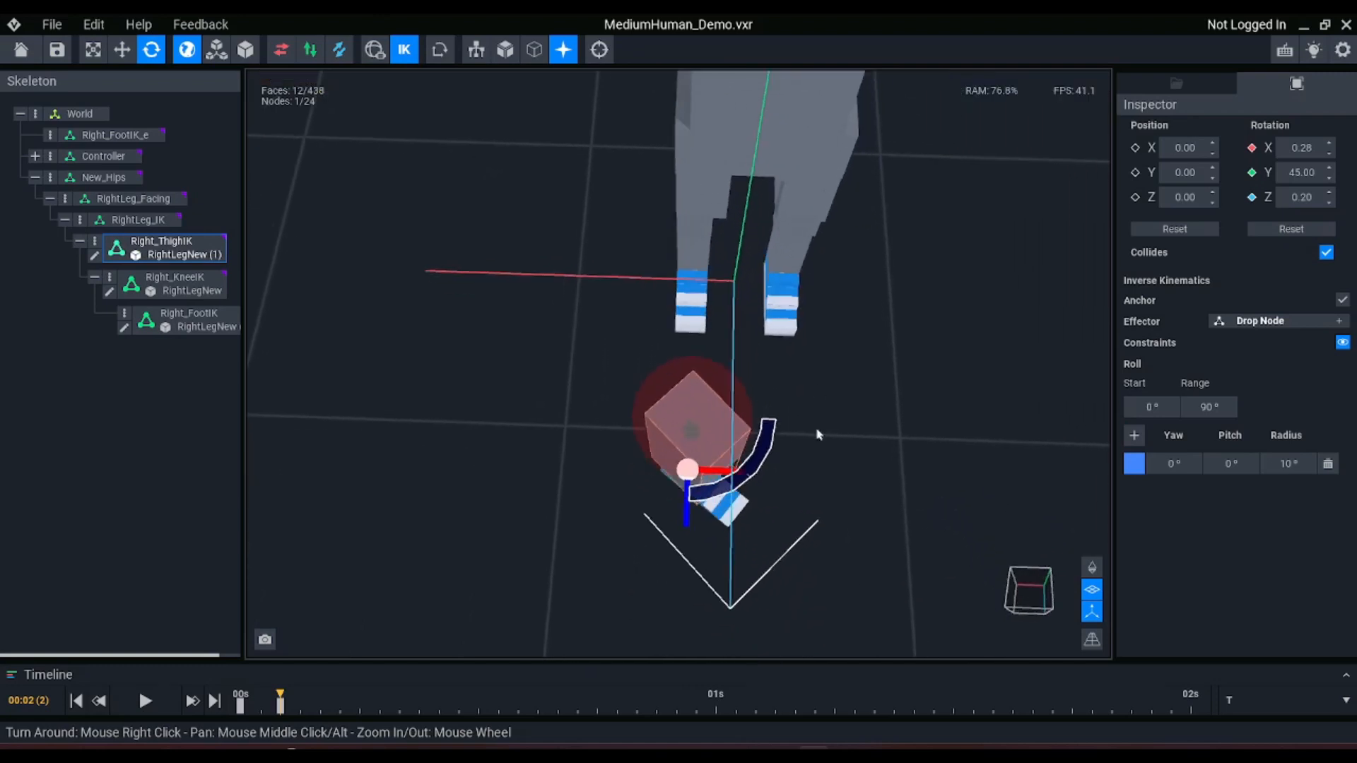
{"action": "scroll", "coordinate": [818, 433], "scroll_direction": "up", "scroll_amount": 2}
{"action": "left_click", "coordinate": [1137, 417]}
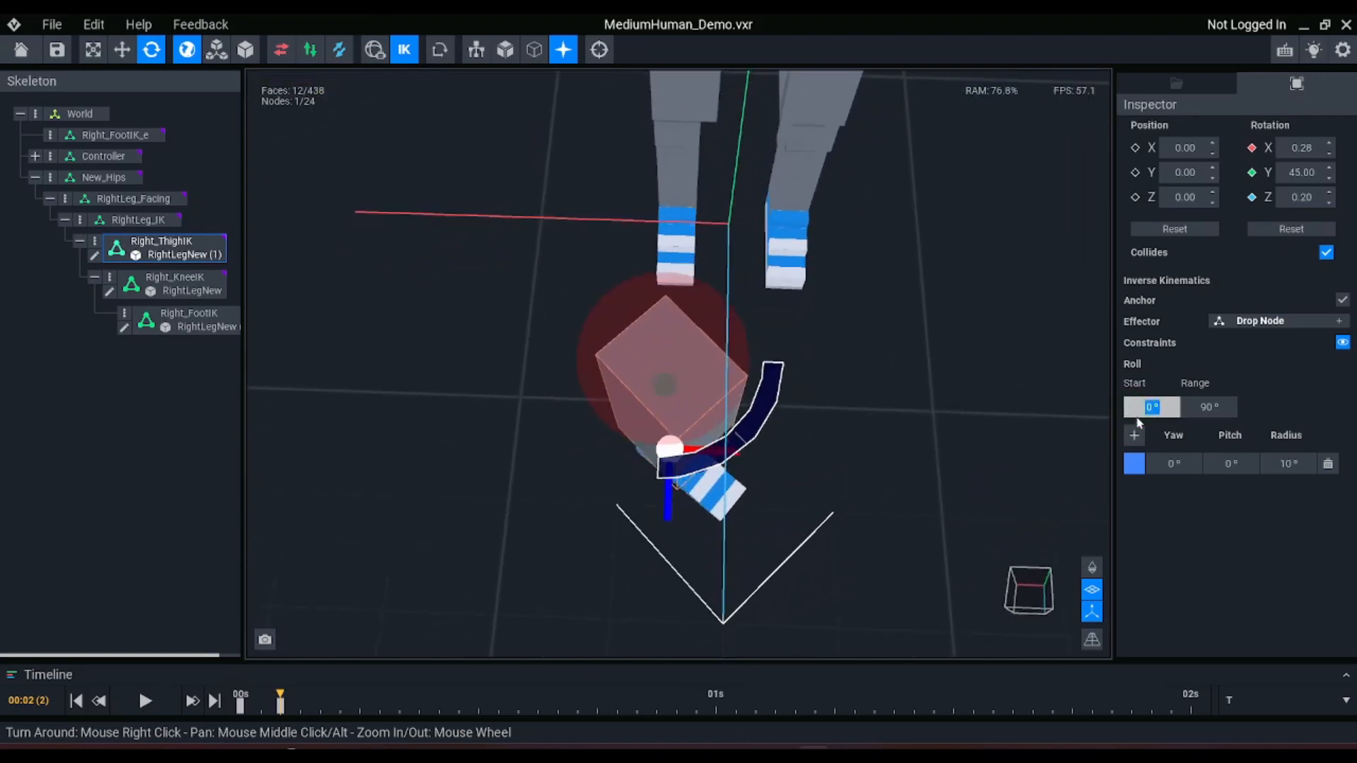
{"action": "type", "text": "45"}
{"action": "key", "text": "Return"}
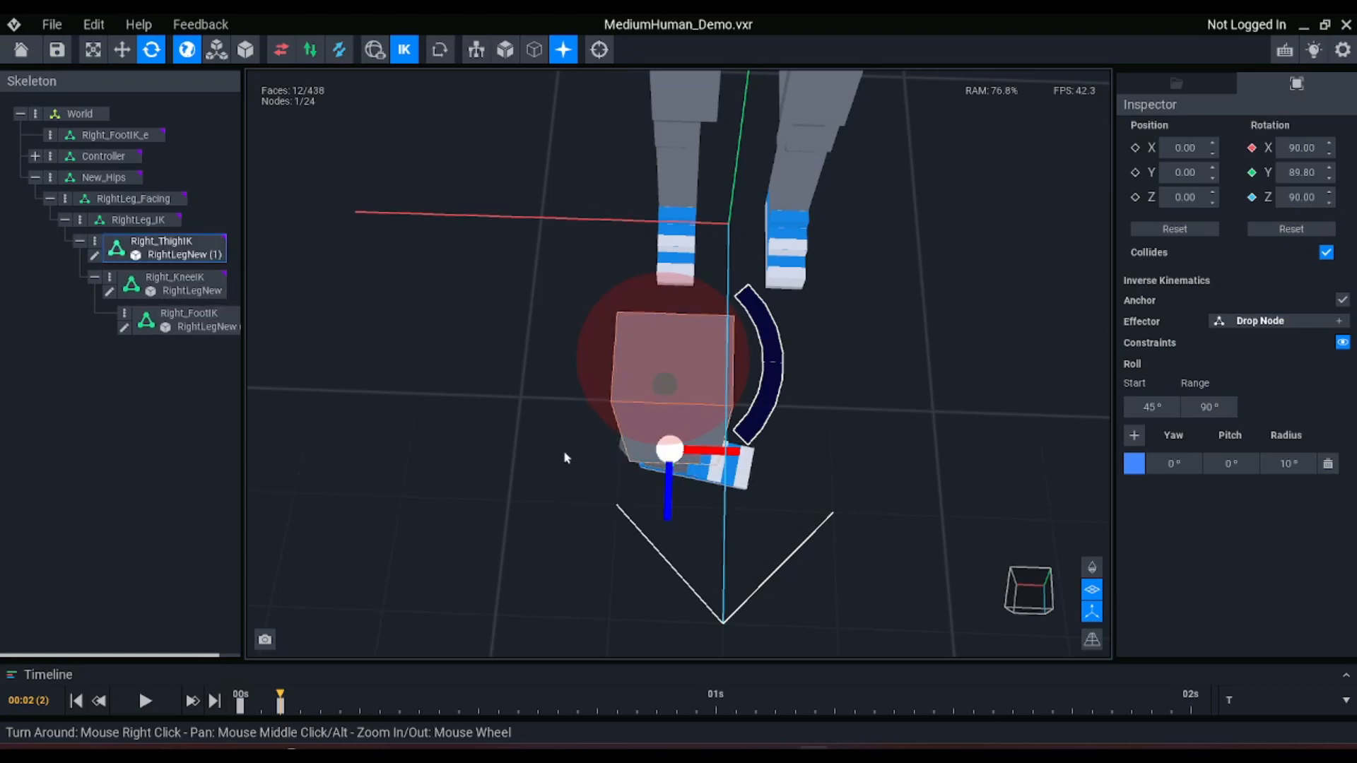
Set the roll start of the Right_ThighIK constraint to 0°
{"action": "left_click", "coordinate": [1160, 411]}
{"action": "type", "text": "0"}
{"action": "key", "text": "Return"}
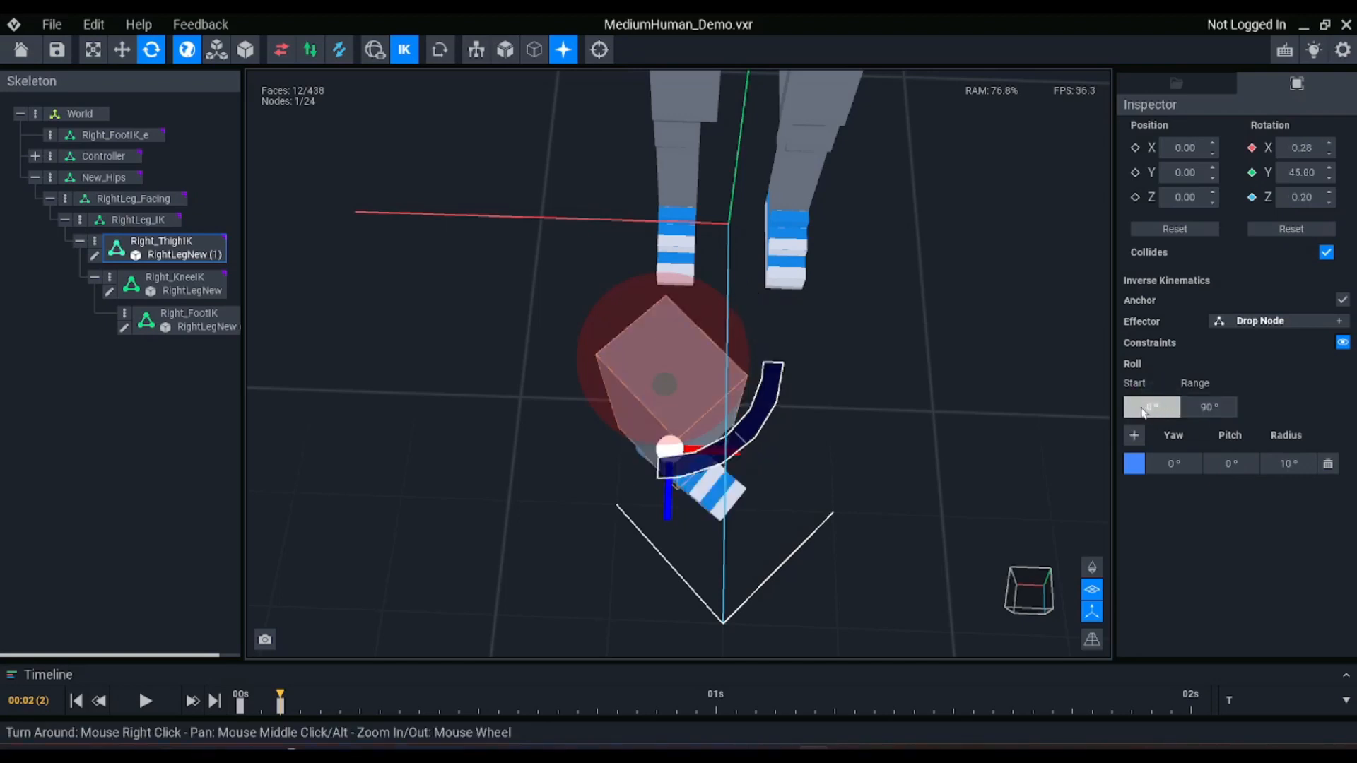
Set the roll start of the Right_ThighIK constraint to 315°
{"action": "left_click", "coordinate": [1144, 408]}
{"action": "type", "text": "315"}
{"action": "key", "text": "Return"}
{"action": "key", "text": "Return"}
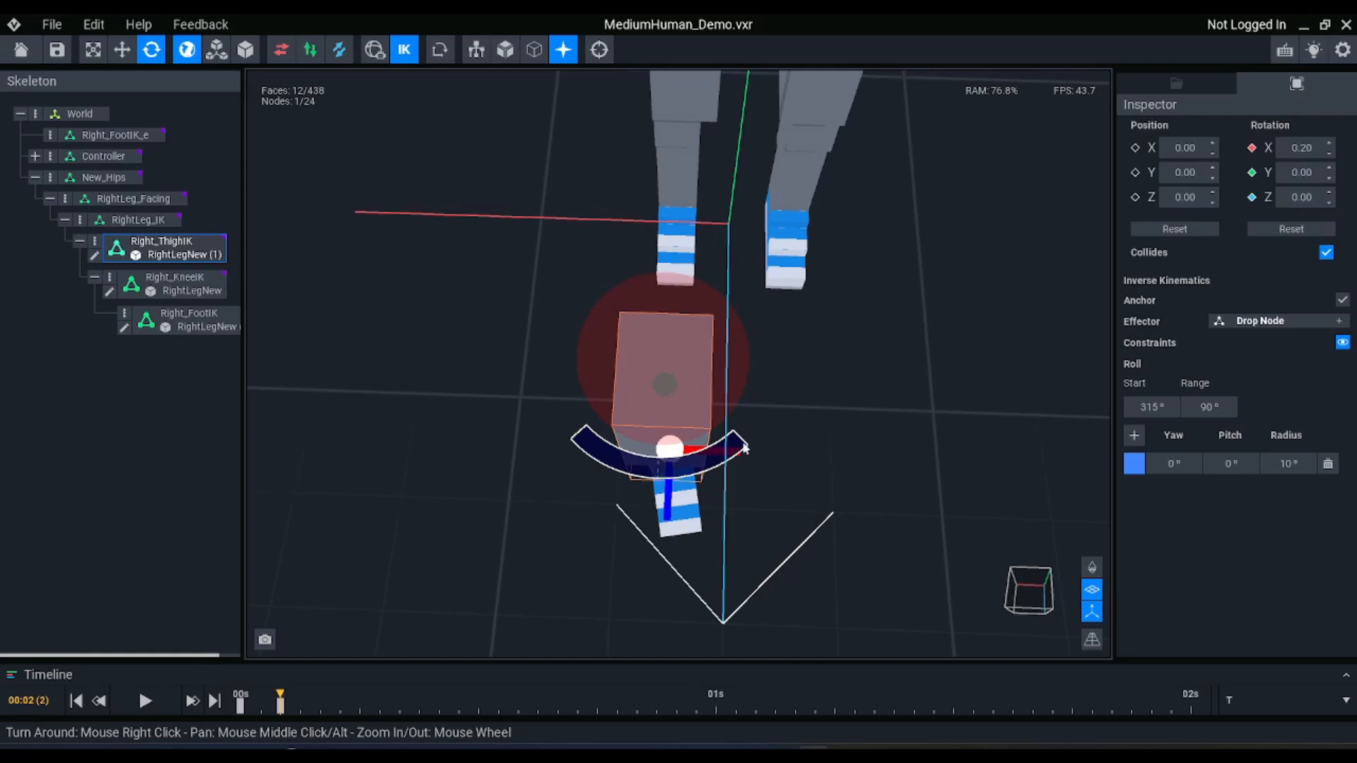
Disable inverse kinematics, test-rotate Right_ThighIK to about 33.5° around Y, undo the rotation and enable inverse kinematics again
{"action": "right_click_drag", "start_coordinate": [751, 429], "coordinate": [755, 427]}
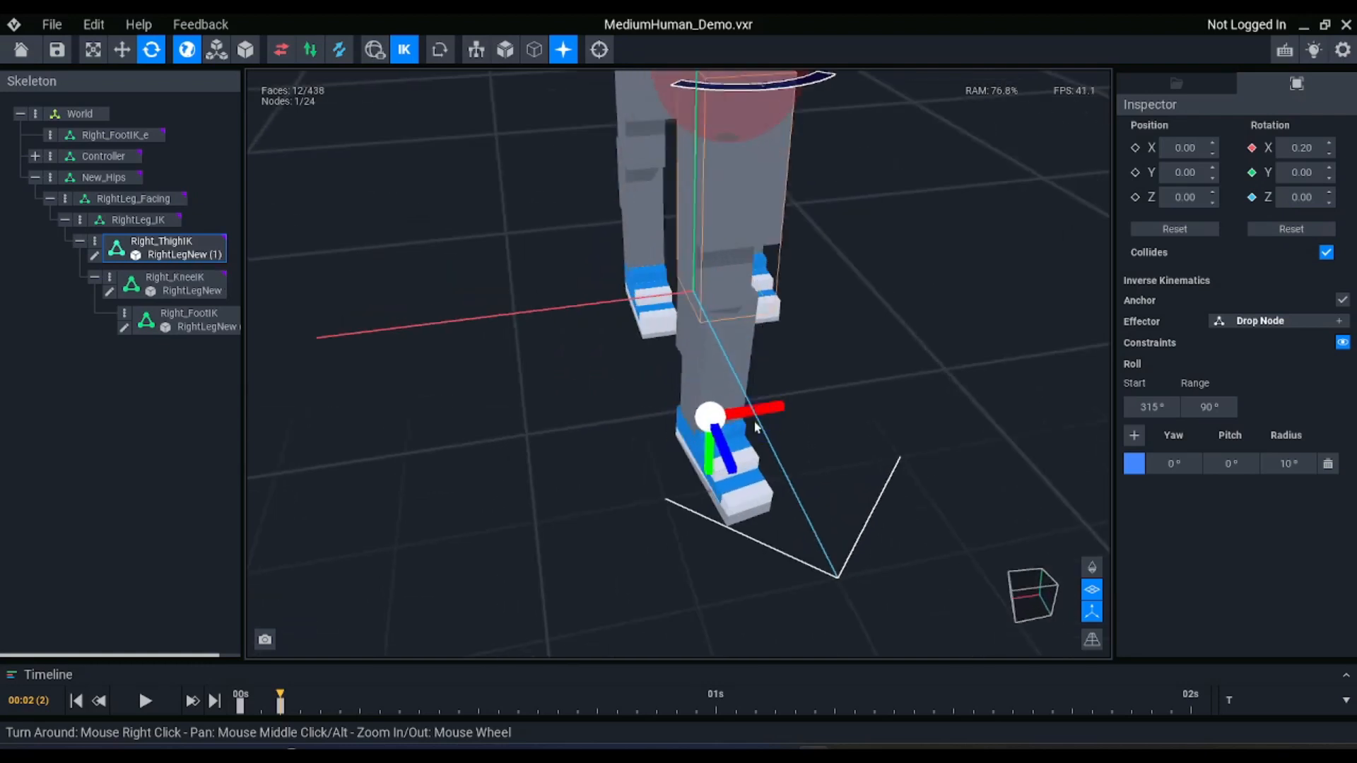
{"action": "middle_click_drag", "start_coordinate": [768, 283], "coordinate": [760, 400]}
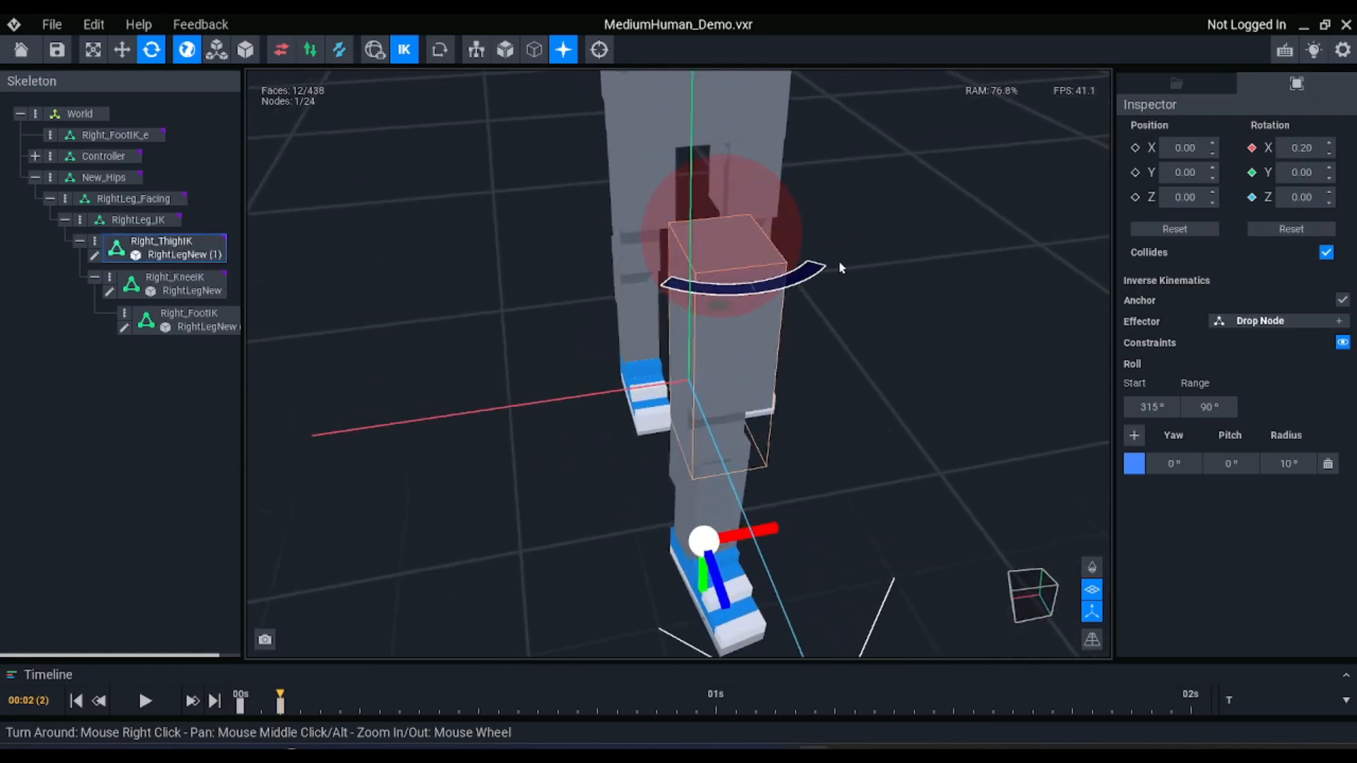
{"action": "left_click", "coordinate": [404, 53]}
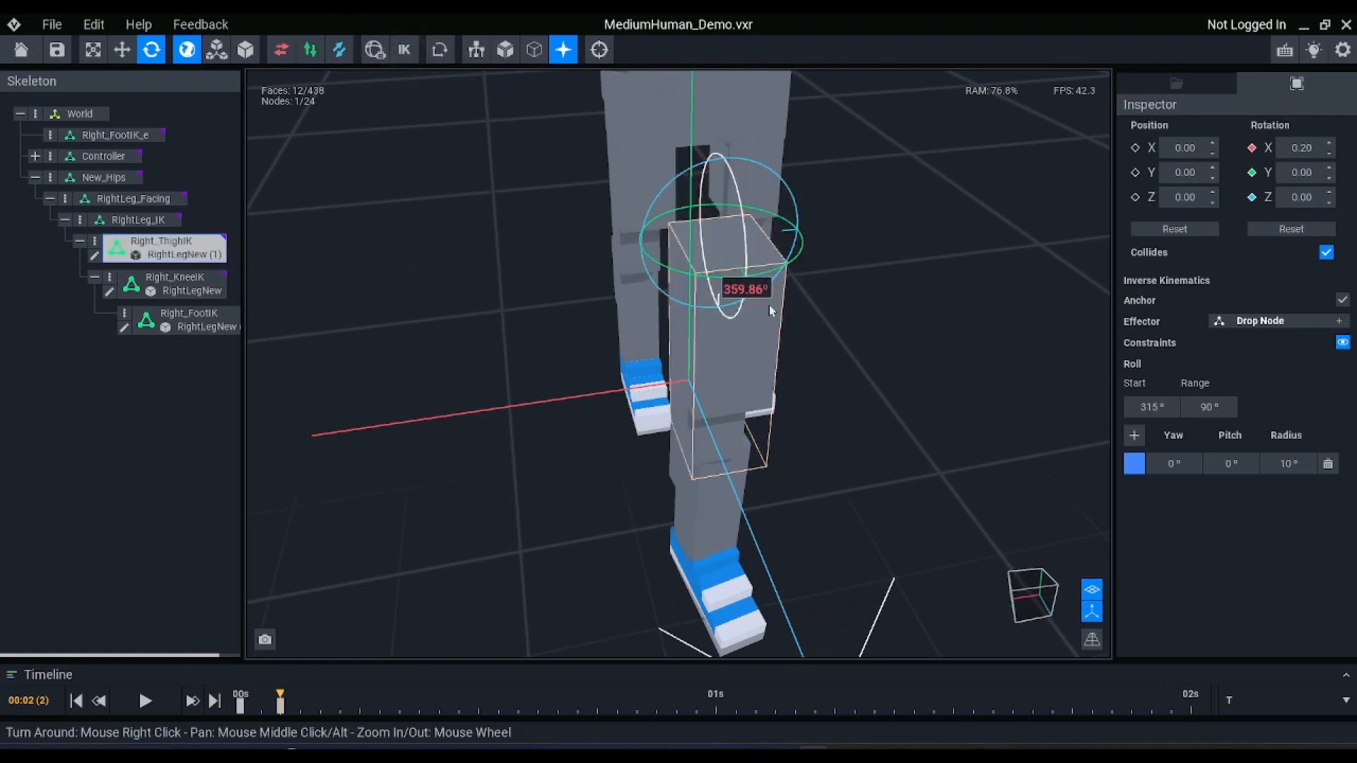
{"action": "left_click_drag", "start_coordinate": [757, 278], "coordinate": [797, 281]}
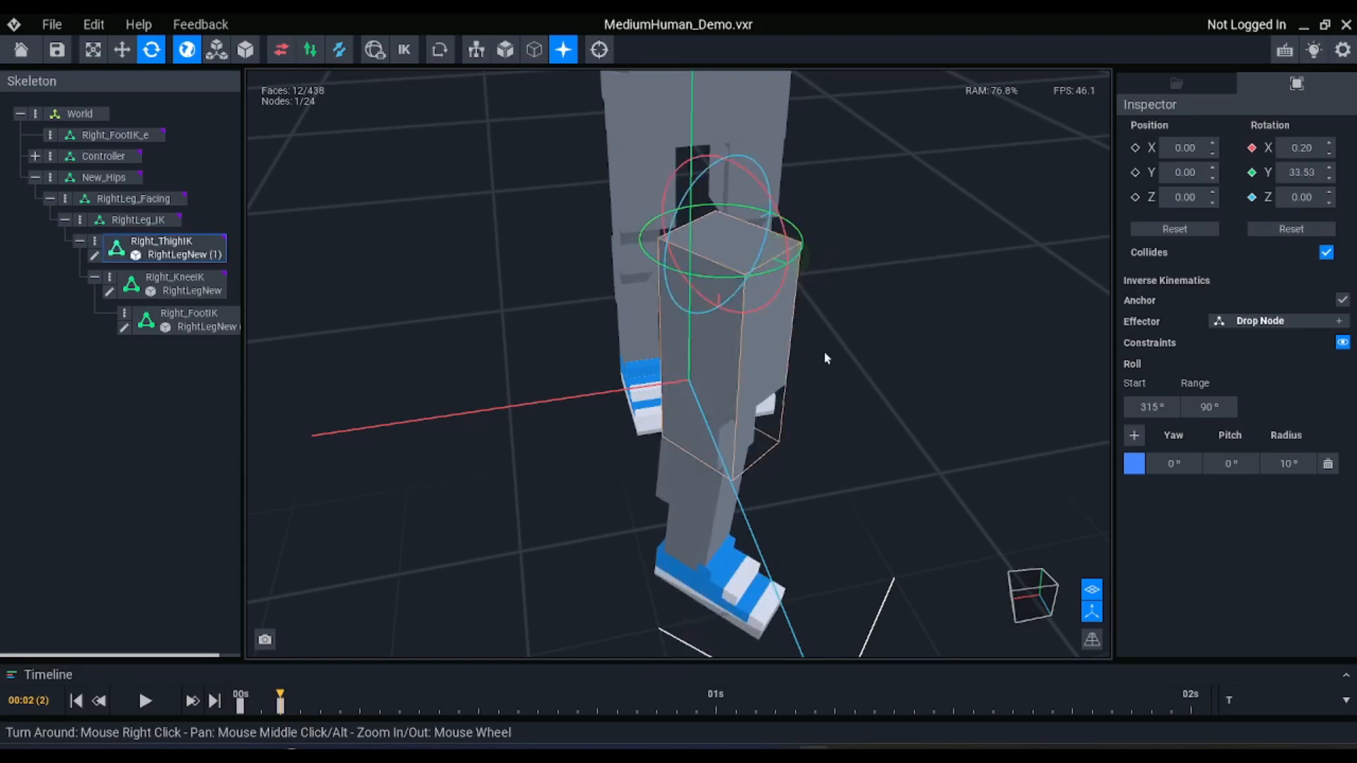
{"action": "key", "text": "ctrl+z"}
{"action": "left_click", "coordinate": [412, 54]}
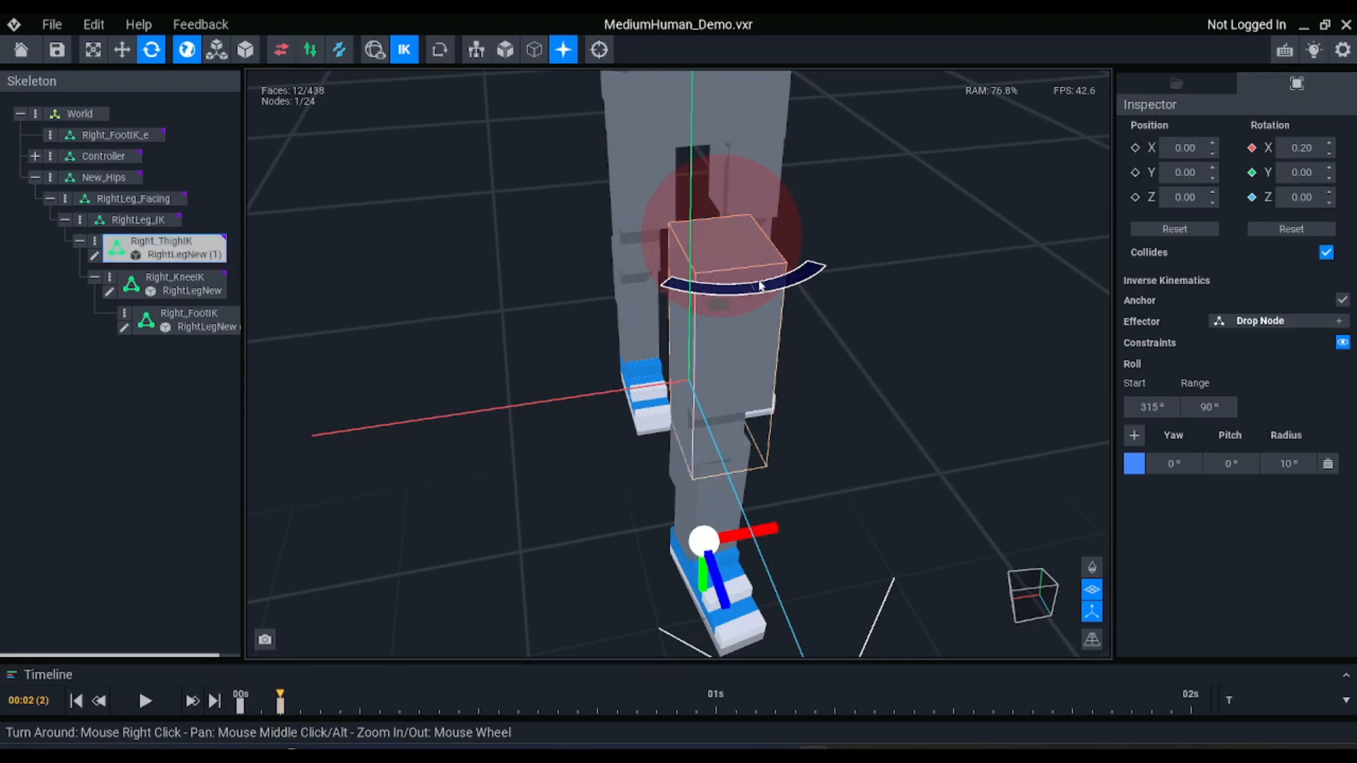
Examine the roll arc at the top of Right_ThighIK and the position of the Right_FootIK_e effector from several angles
{"action": "right_click_drag", "start_coordinate": [823, 349], "coordinate": [755, 283]}
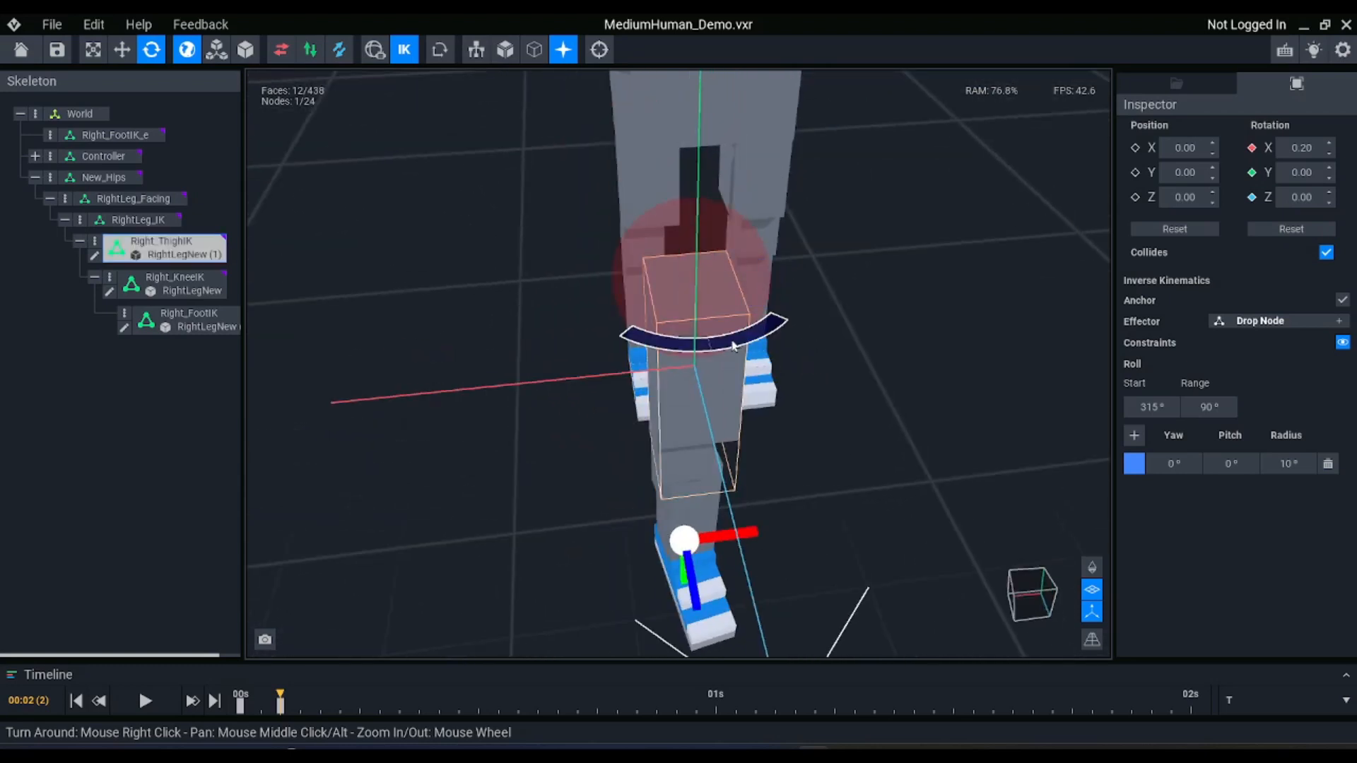
{"action": "scroll", "coordinate": [735, 341], "scroll_direction": "up", "scroll_amount": 3}
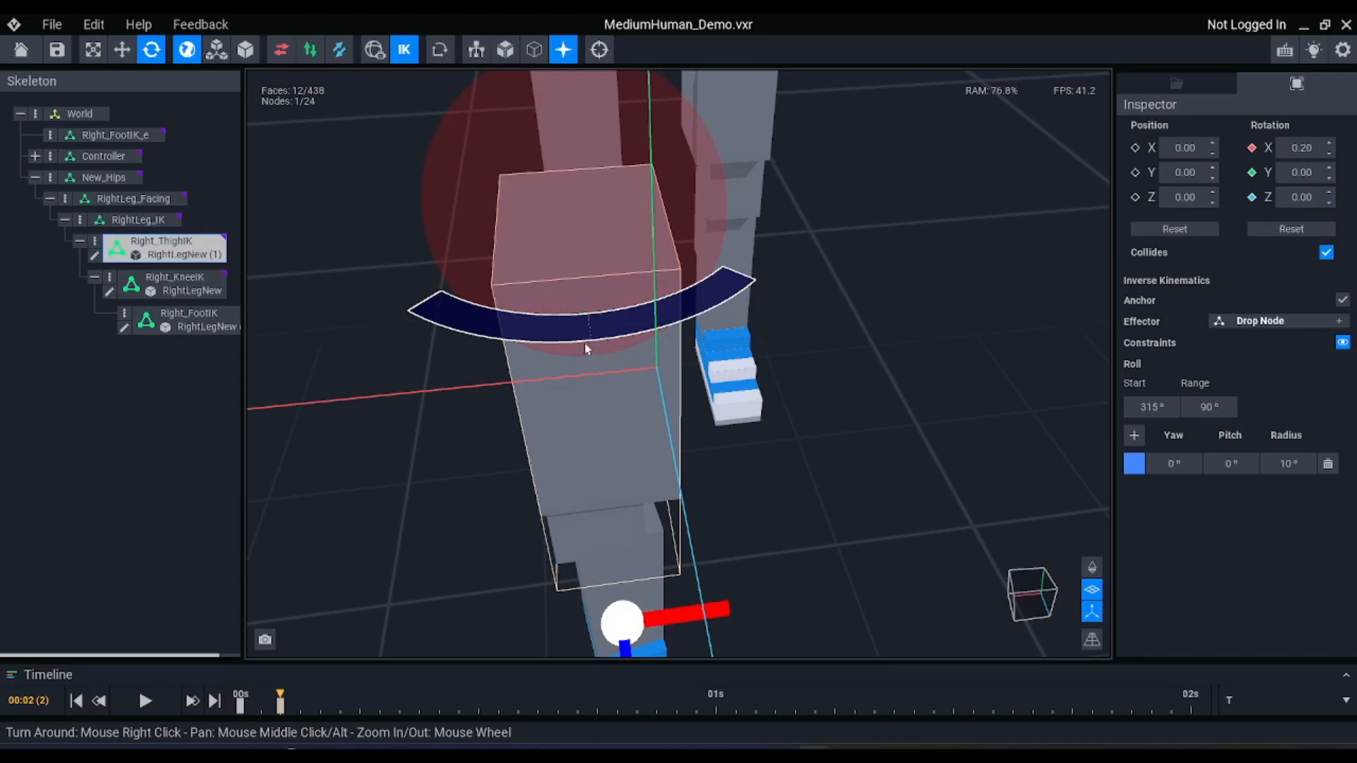
{"action": "right_click_drag", "start_coordinate": [599, 356], "coordinate": [780, 479]}
{"action": "right_click_drag", "start_coordinate": [621, 424], "coordinate": [716, 380]}
{"action": "left_click", "coordinate": [117, 135]}
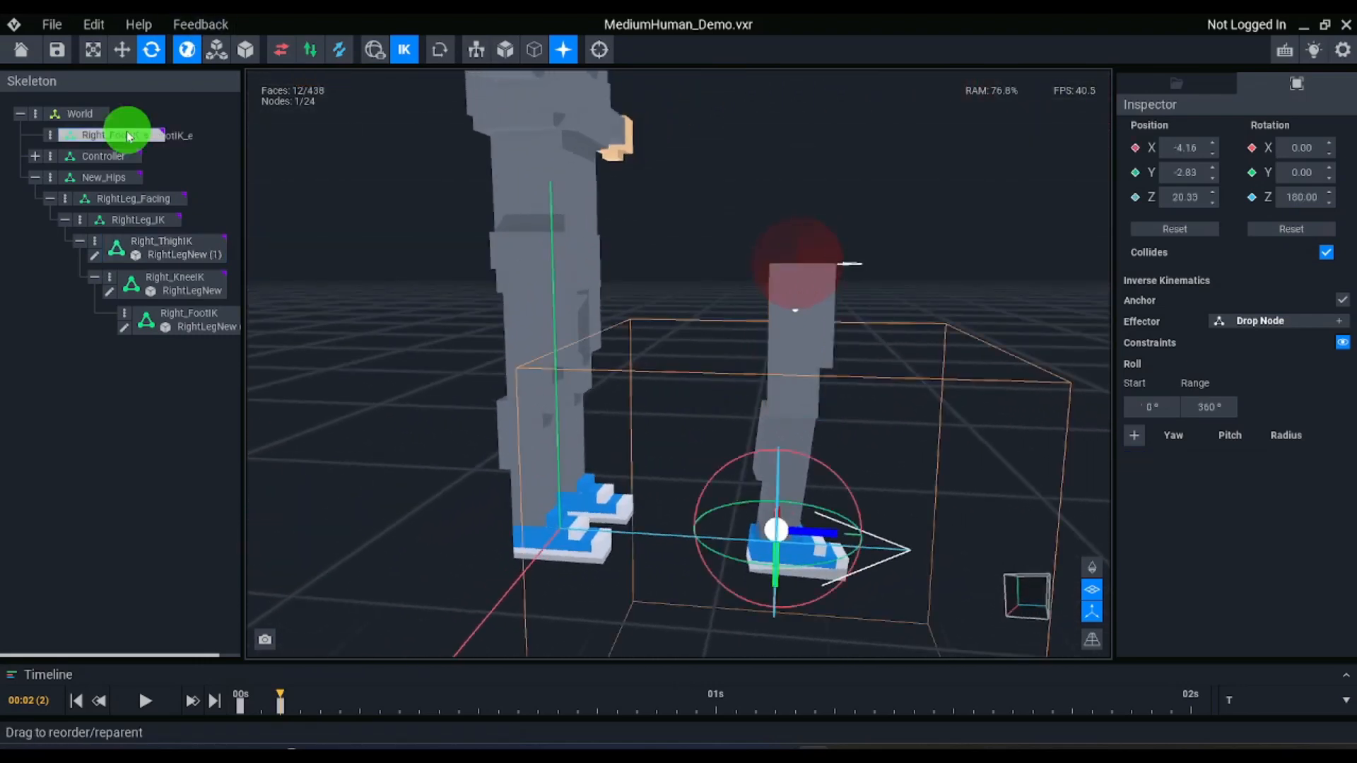
{"action": "left_click_drag", "start_coordinate": [823, 548], "coordinate": [736, 348]}
{"action": "scroll", "coordinate": [770, 347], "scroll_direction": "up", "scroll_amount": 4}
Set the radius of the Right_ThighIK yaw and pitch constraint to 45°
{"action": "left_click", "coordinate": [807, 345]}
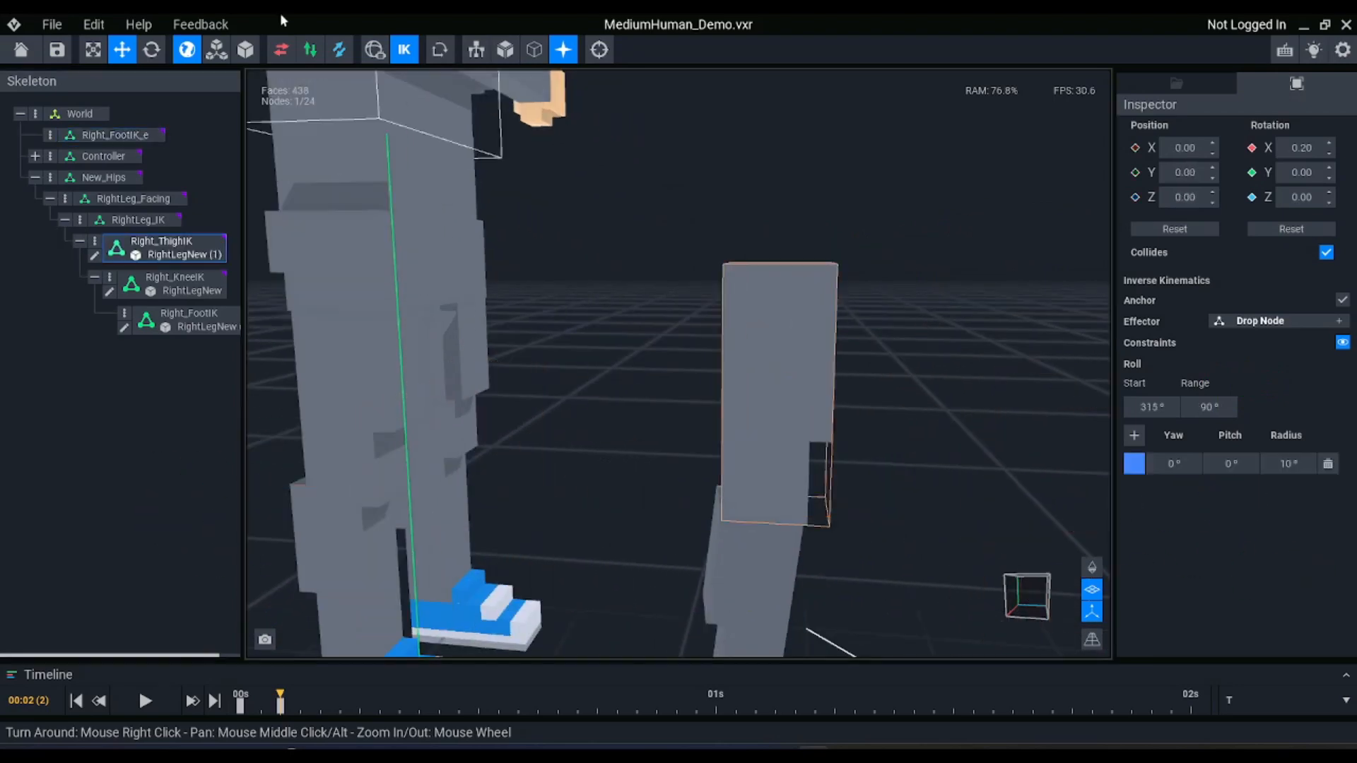
{"action": "left_click", "coordinate": [405, 53]}
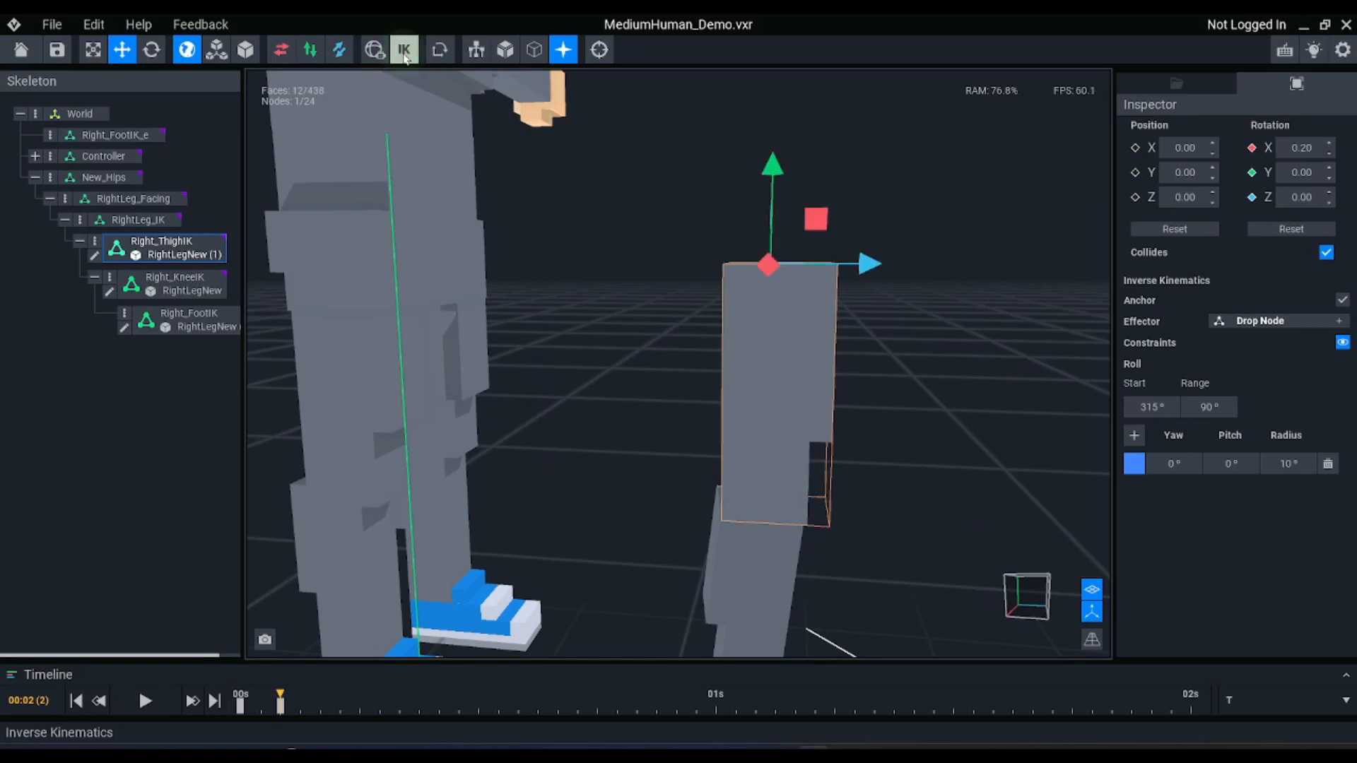
{"action": "scroll", "coordinate": [742, 381], "scroll_direction": "up", "scroll_amount": 4}
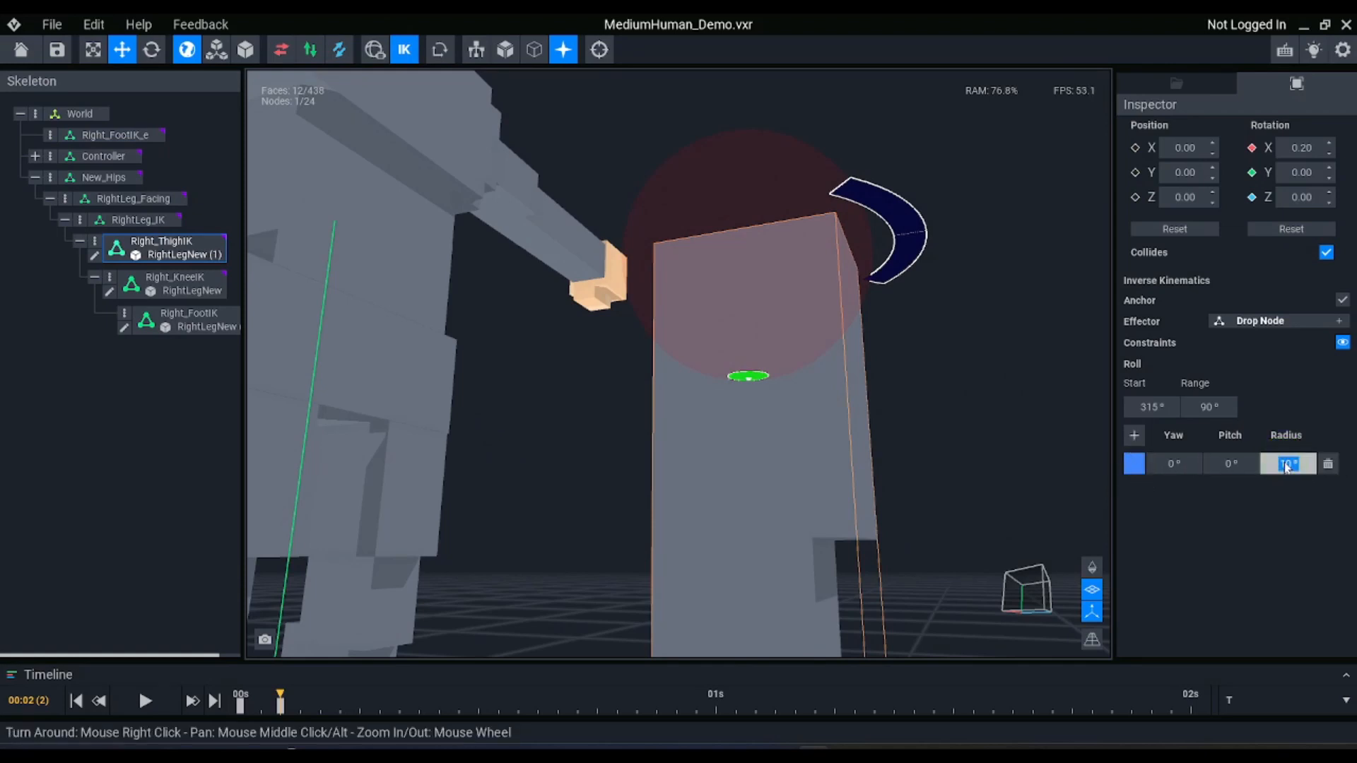
{"action": "key", "text": "Return"}
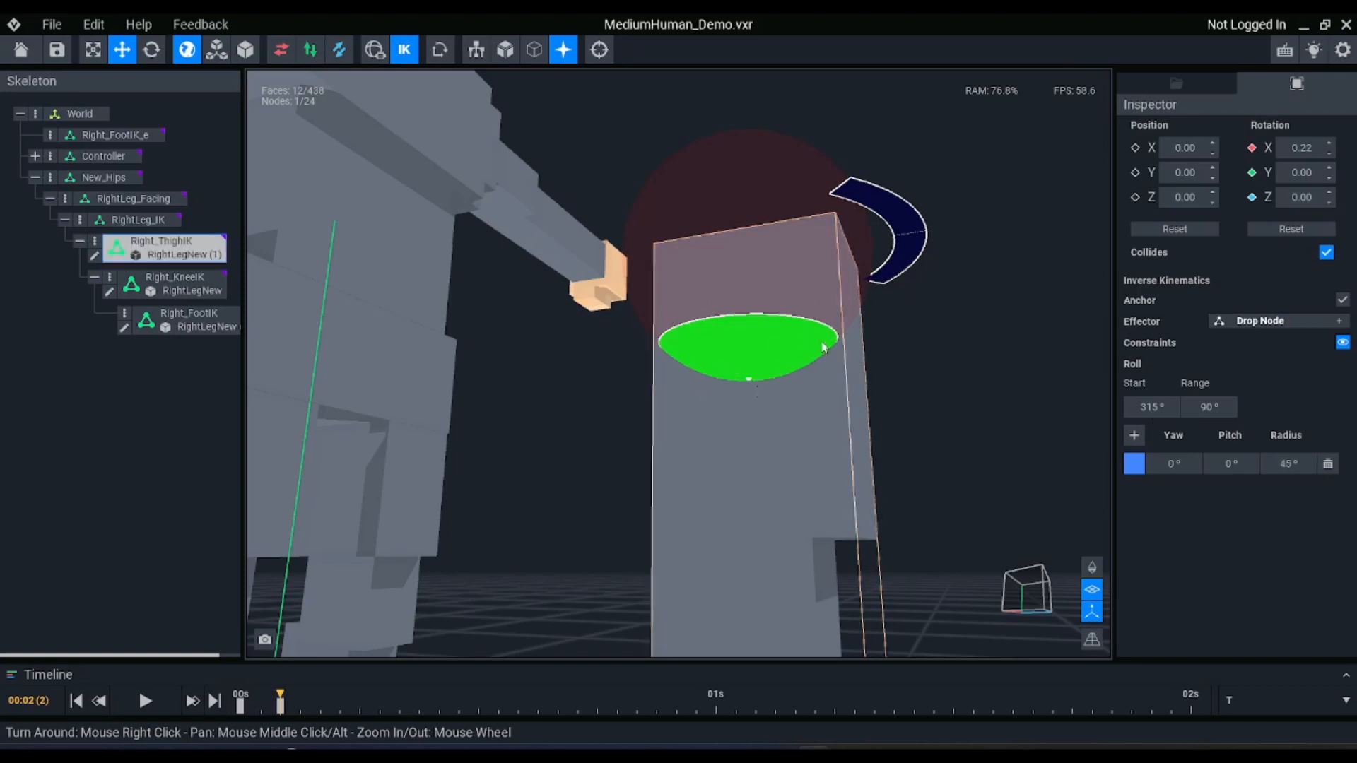
Test the thigh's 45° limit by moving the Right_FootIK_e effector up and forward to about Y -27.77, Z 43.05
{"action": "scroll", "coordinate": [779, 385], "scroll_direction": "down", "scroll_amount": 5}
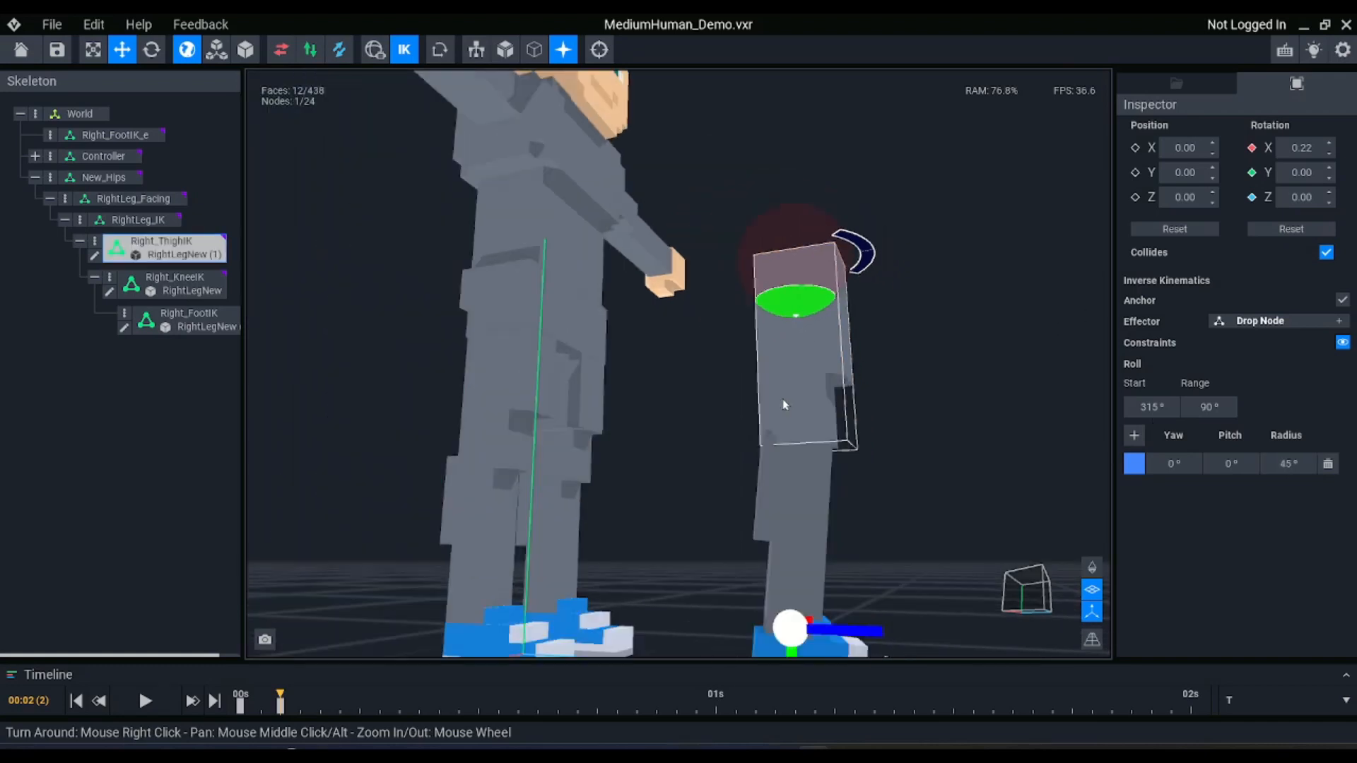
{"action": "right_click_drag", "start_coordinate": [782, 399], "coordinate": [776, 410]}
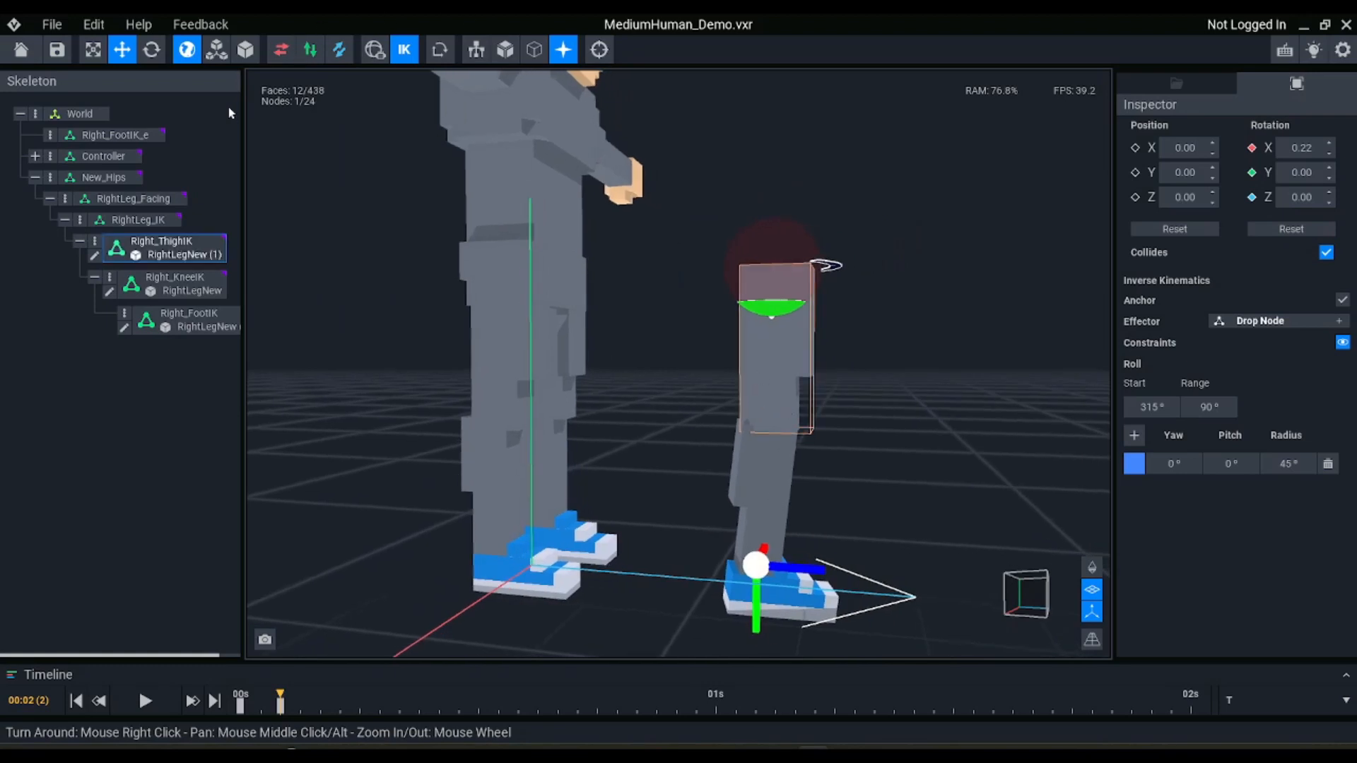
{"action": "left_click", "coordinate": [124, 134]}
{"action": "left_click_drag", "start_coordinate": [754, 565], "coordinate": [816, 526]}
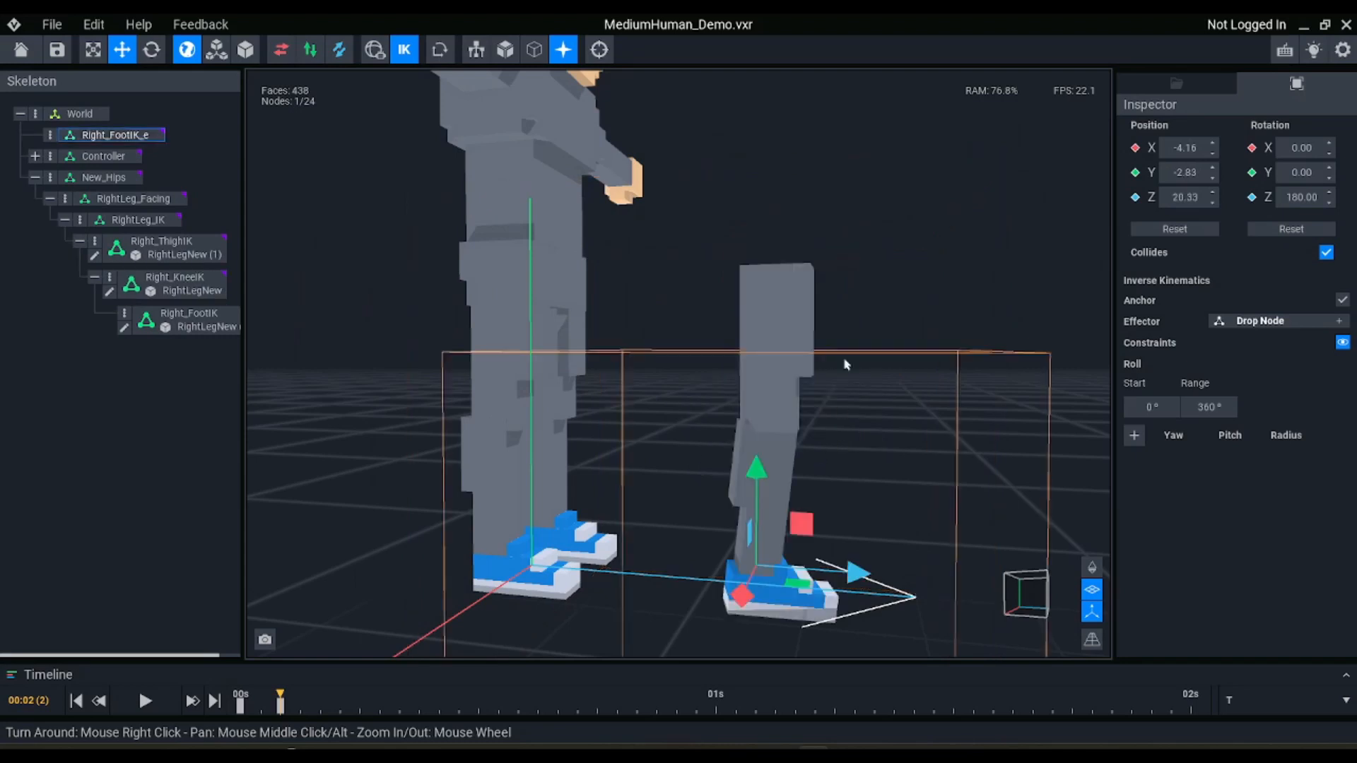
{"action": "left_click", "coordinate": [787, 305]}
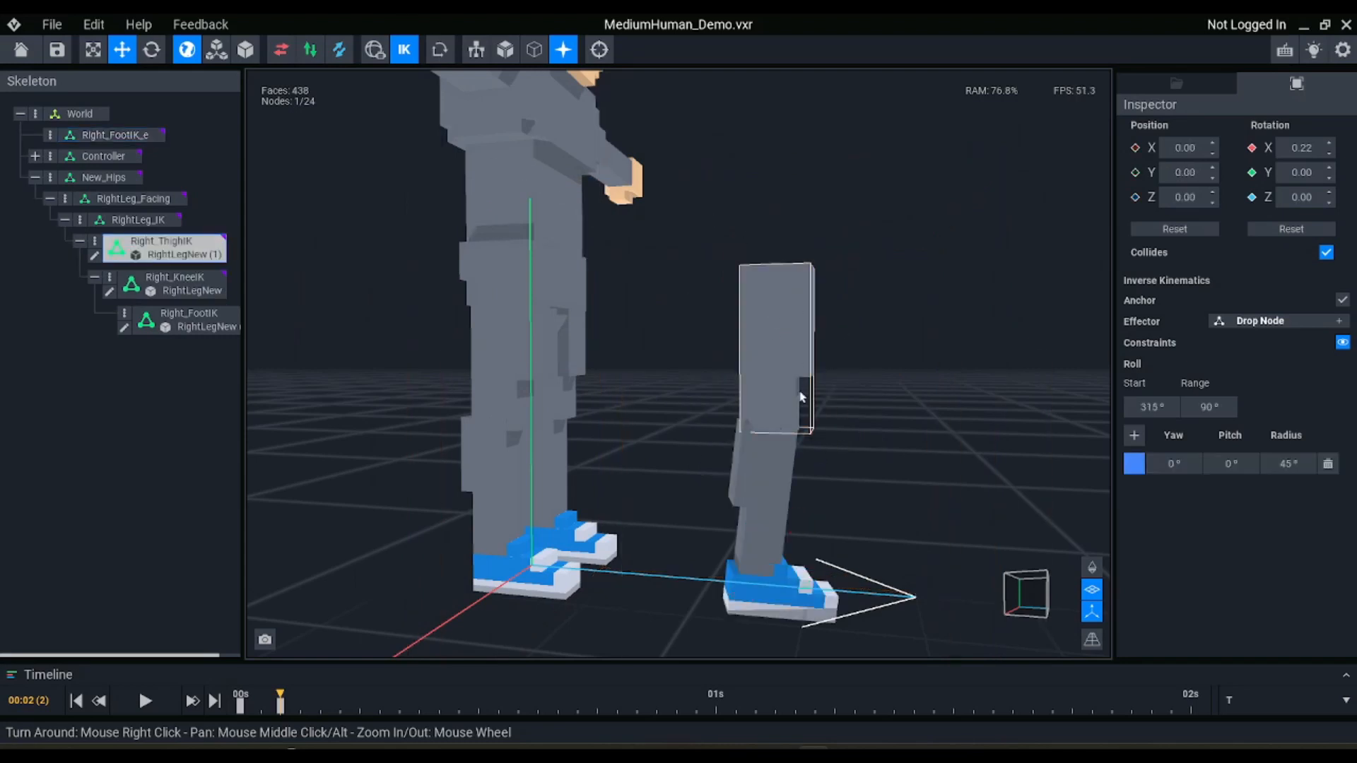
{"action": "left_click", "coordinate": [123, 138]}
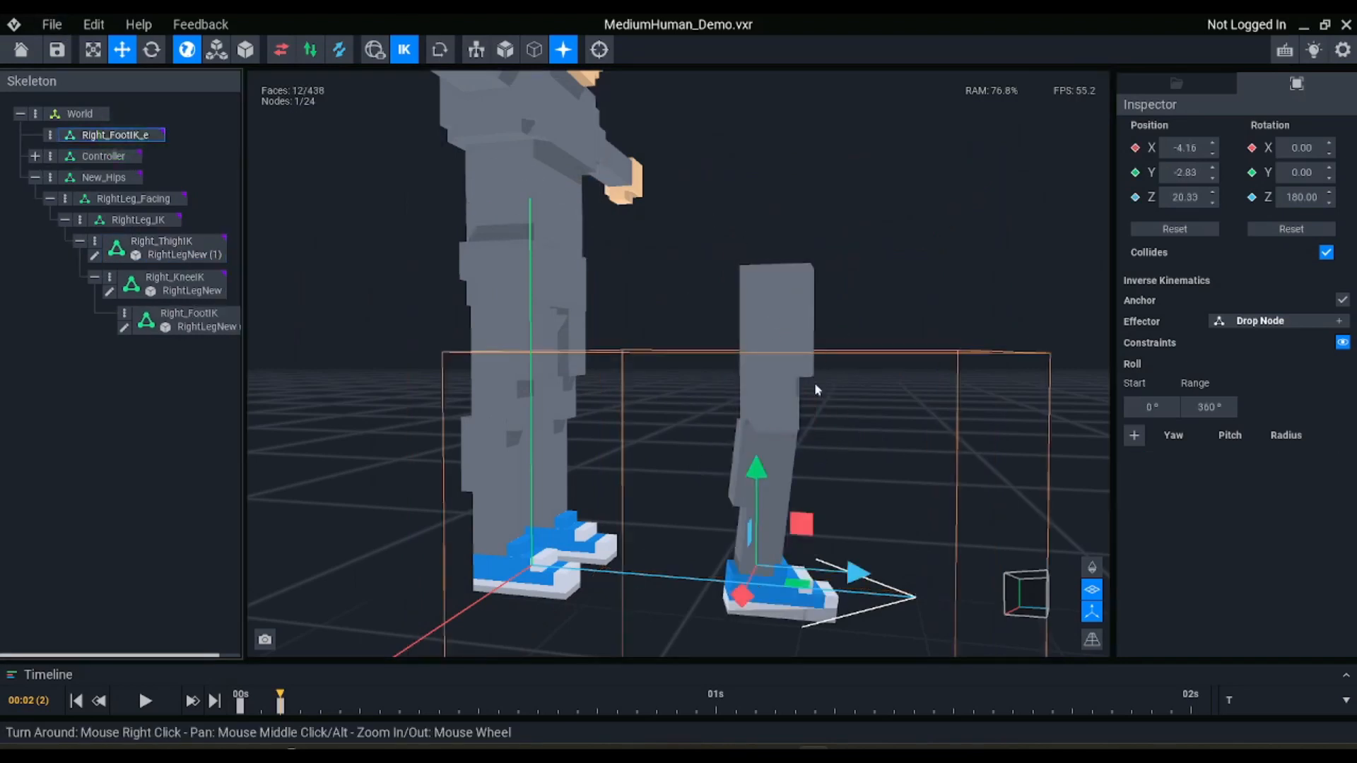
{"action": "left_click_drag", "start_coordinate": [742, 559], "coordinate": [1155, 161]}
{"action": "right_click_drag", "start_coordinate": [567, 306], "coordinate": [604, 297]}
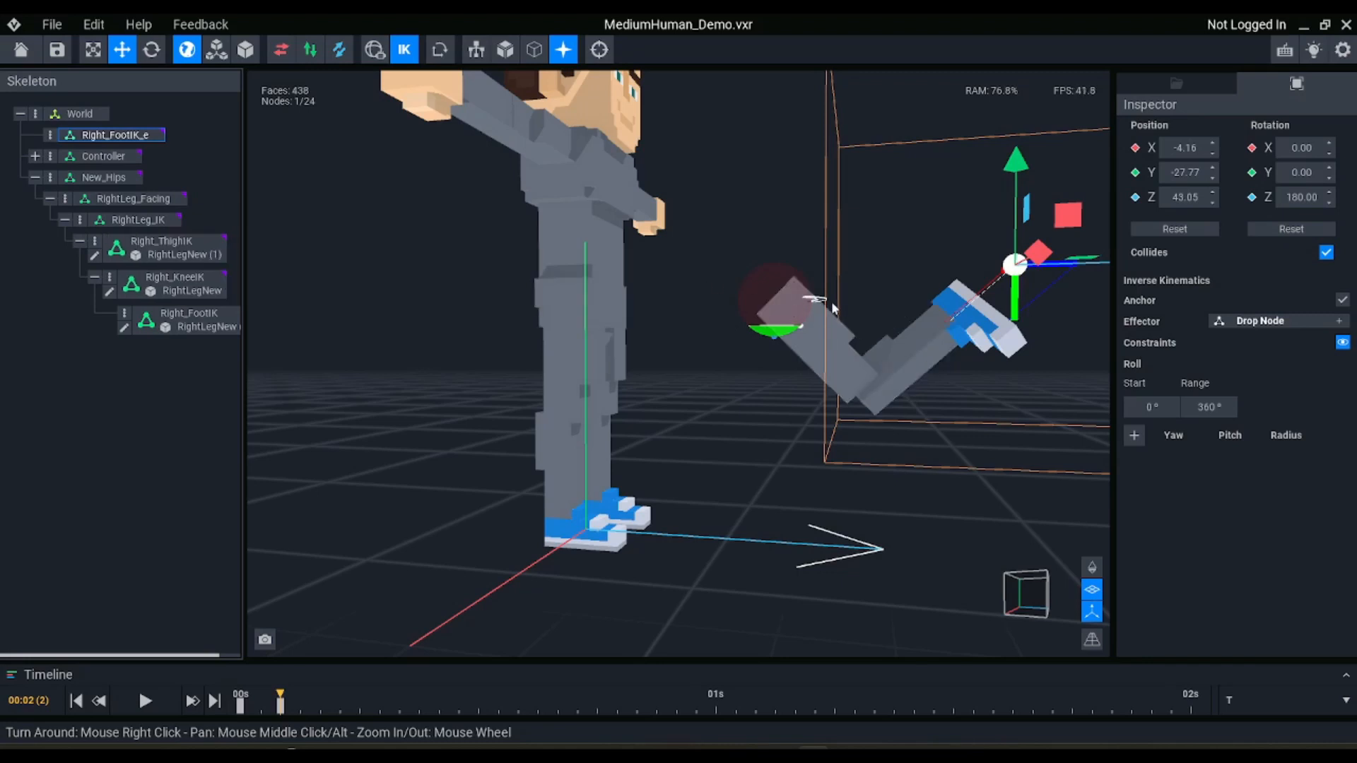
Set the Right_ThighIK constraint radius to 60° and test it by moving Right_FootIK_e to about Y -31.78, Z 42.62
{"action": "scroll", "coordinate": [831, 301], "scroll_direction": "up", "scroll_amount": 2}
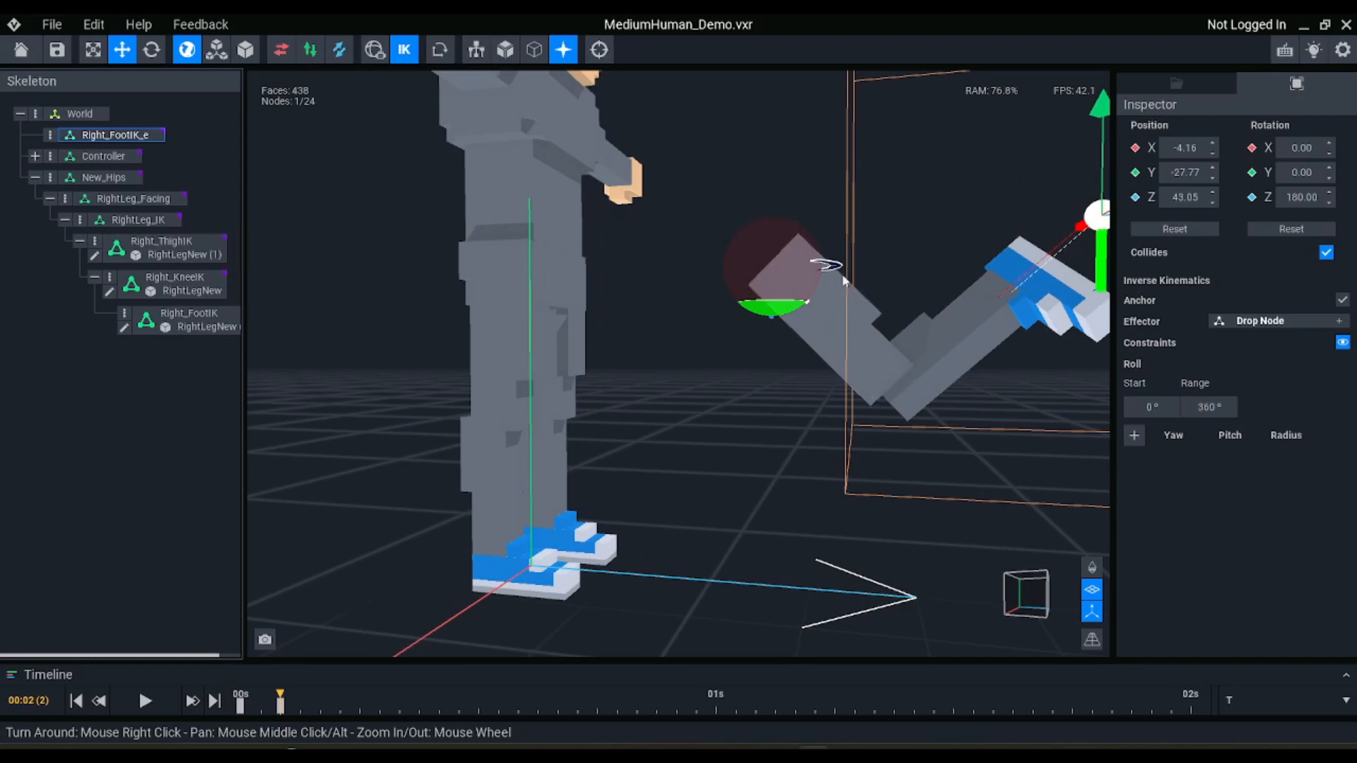
{"action": "left_click", "coordinate": [843, 280]}
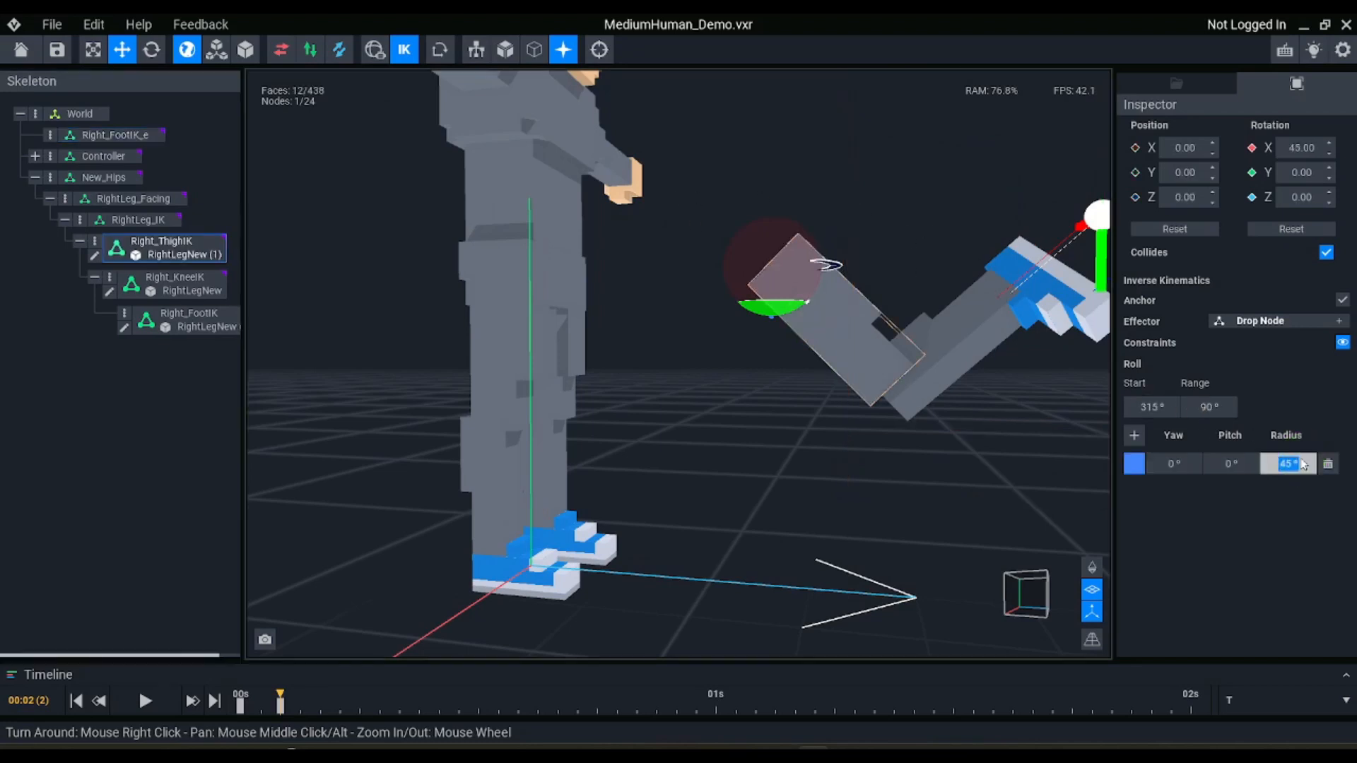
{"action": "key", "text": "Return"}
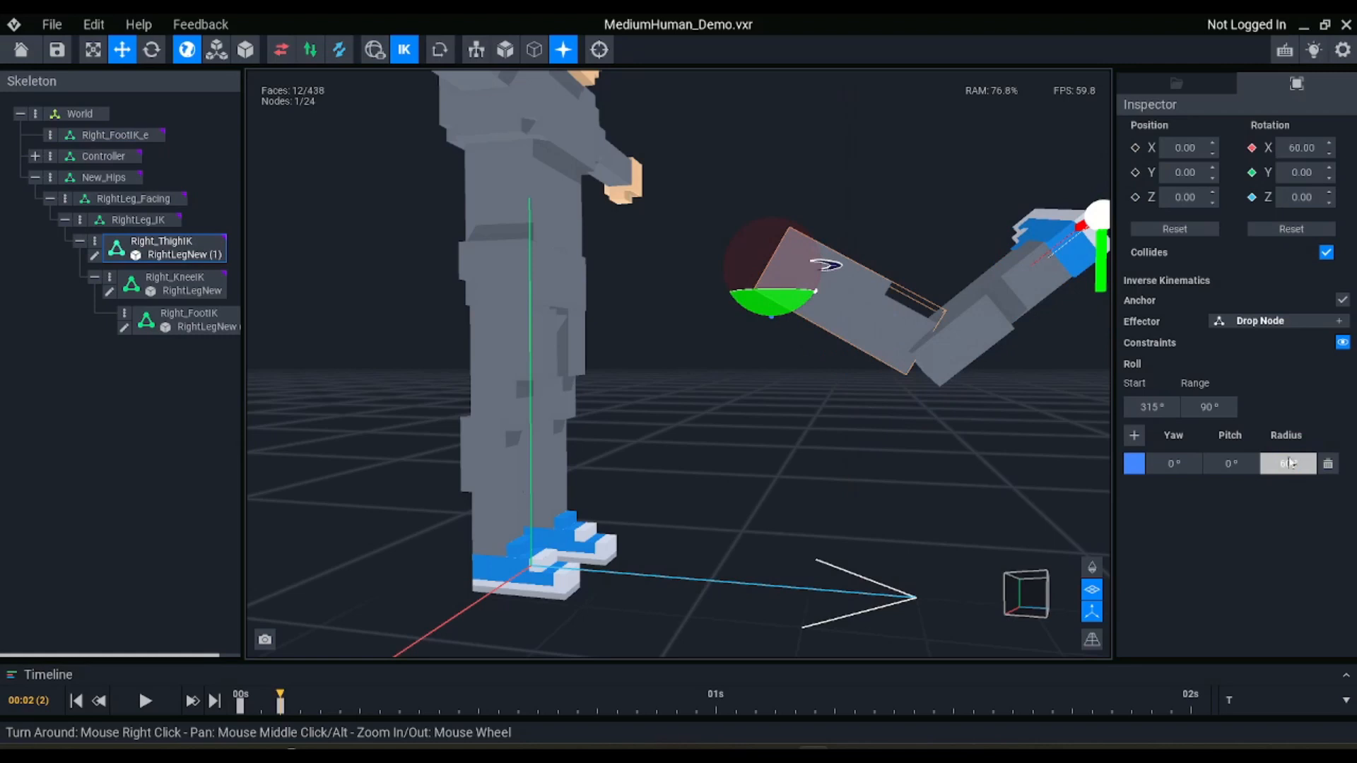
{"action": "right_click_drag", "start_coordinate": [882, 274], "coordinate": [616, 215]}
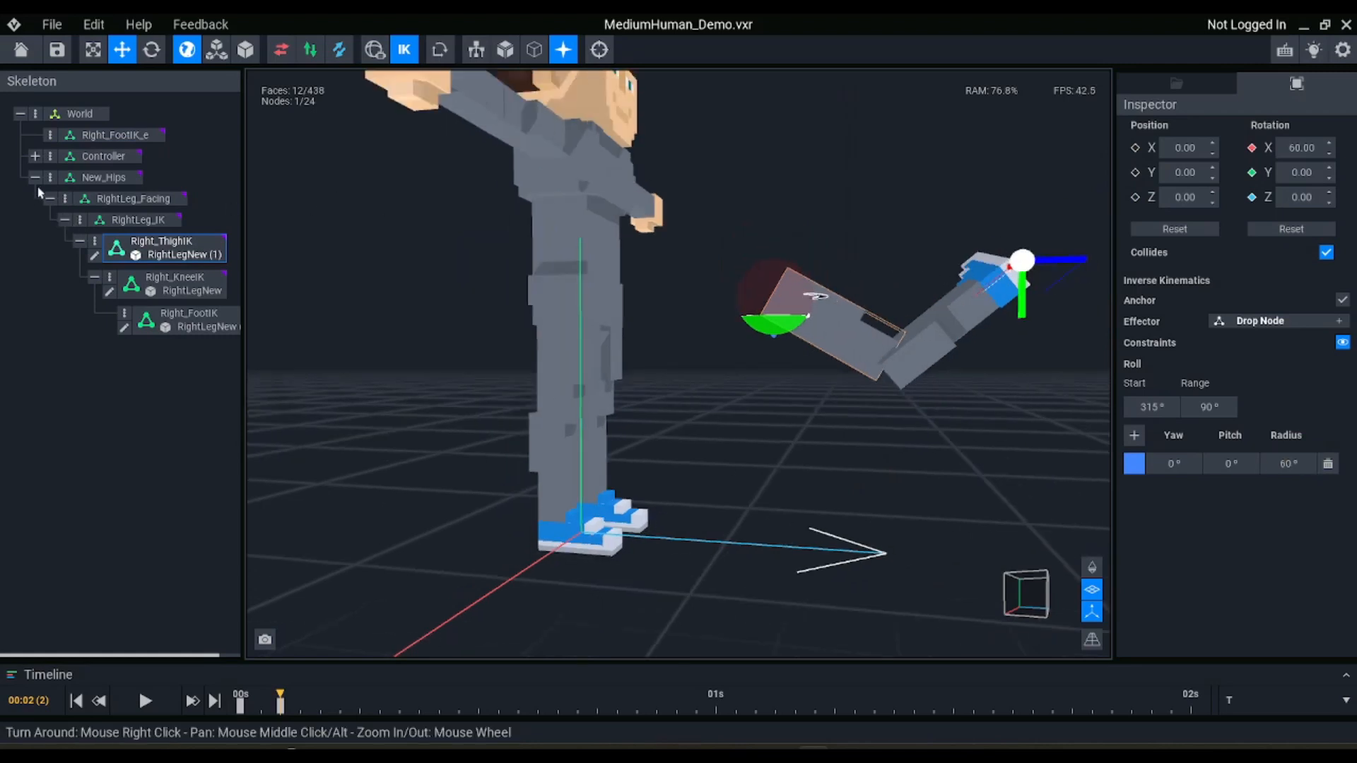
{"action": "left_click", "coordinate": [110, 134]}
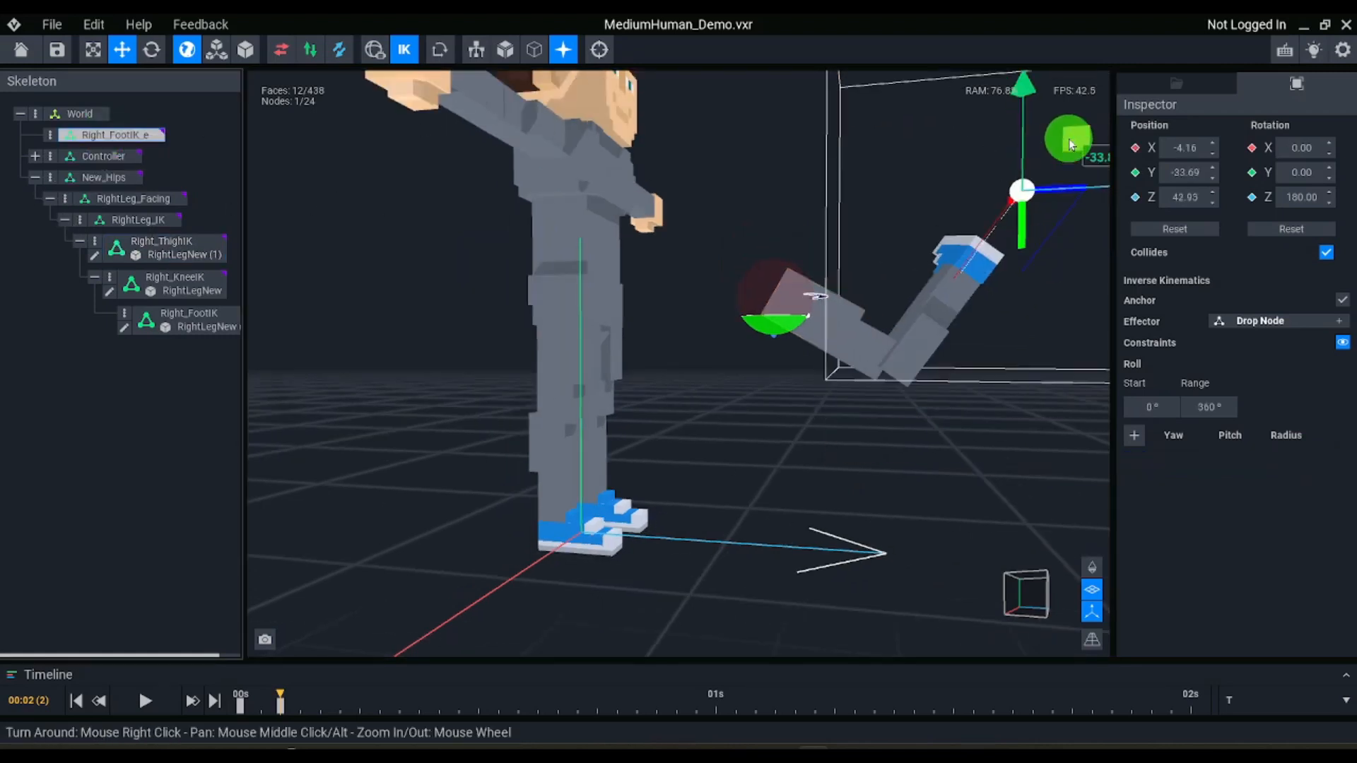
{"action": "left_click_drag", "start_coordinate": [1070, 145], "coordinate": [1062, 178]}
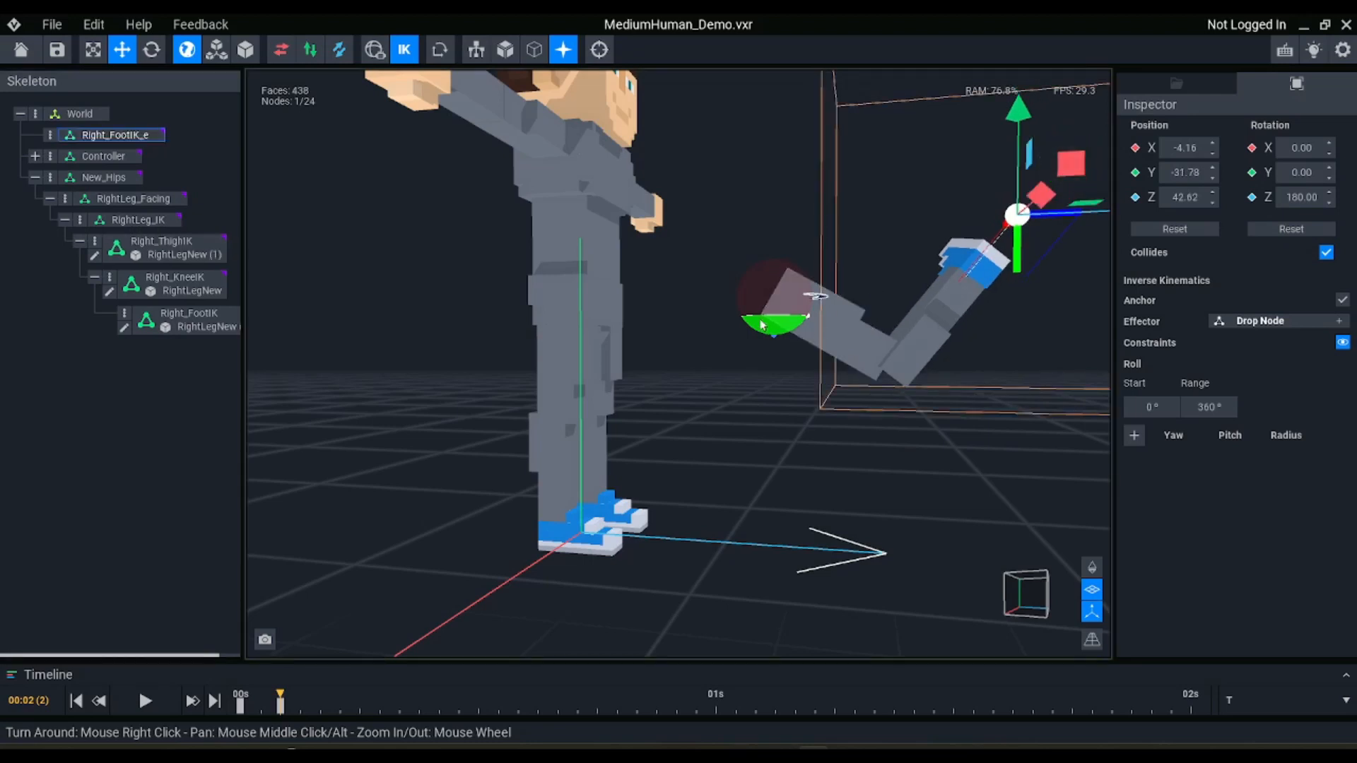
Try a roll range of 120° on the Right_ThighIK constraint and restore the range to 90°
{"action": "scroll", "coordinate": [762, 325], "scroll_direction": "up", "scroll_amount": 4}
{"action": "left_click", "coordinate": [879, 310]}
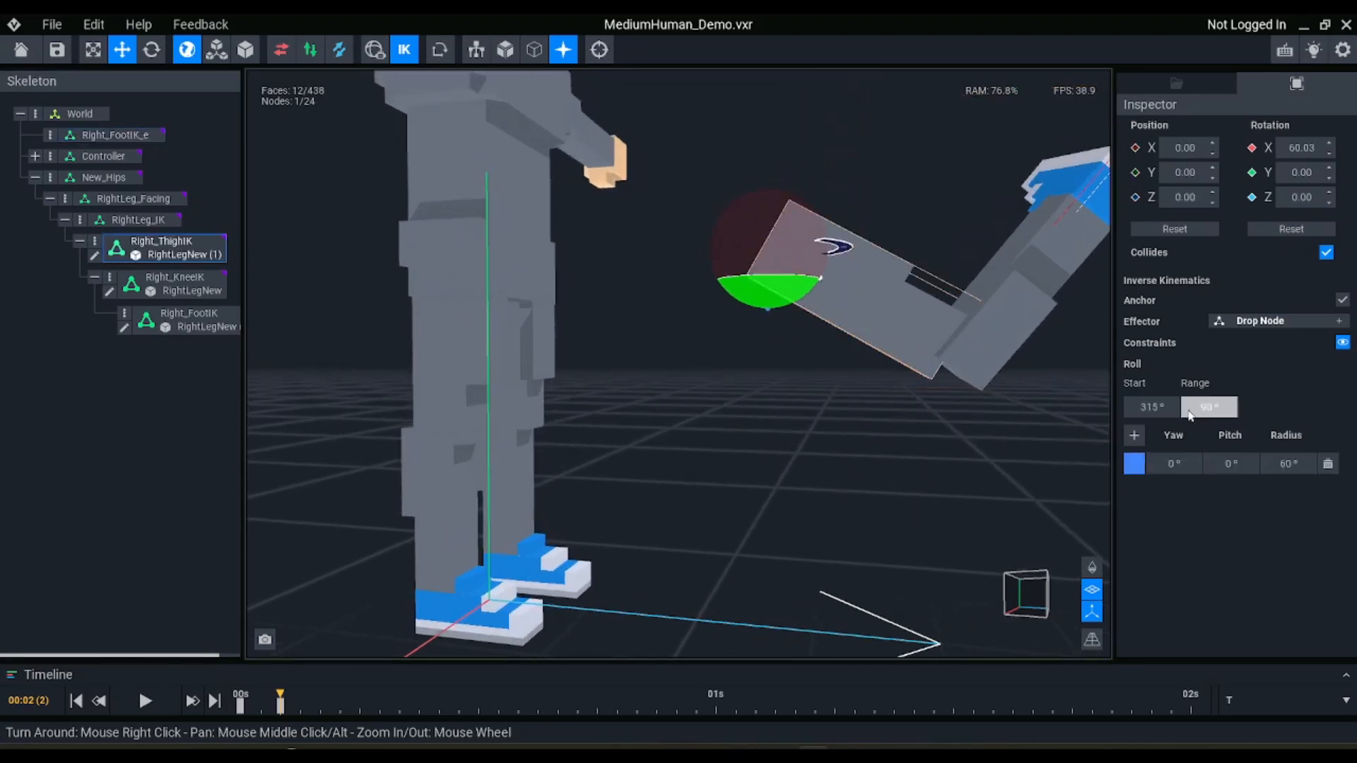
{"action": "left_click", "coordinate": [1210, 411]}
{"action": "type", "text": "120"}
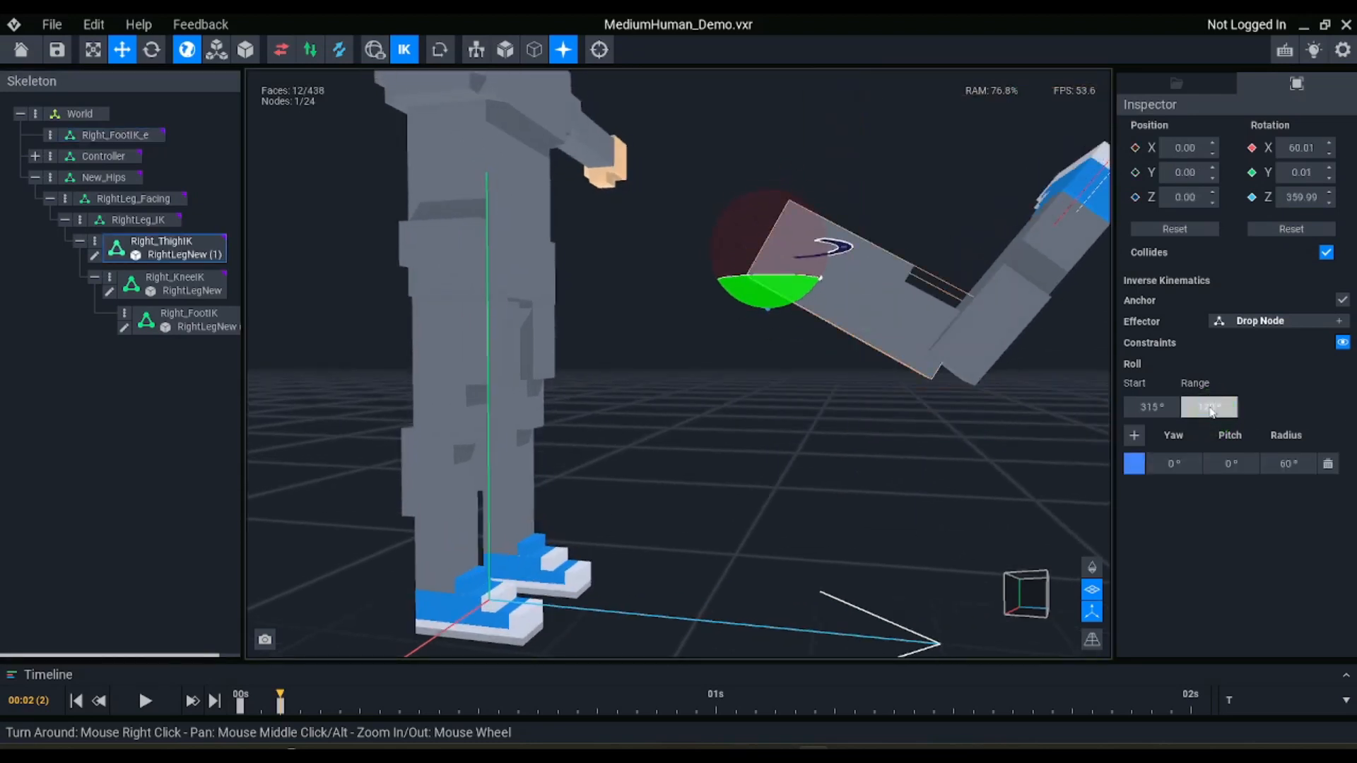
{"action": "key", "text": "Return"}
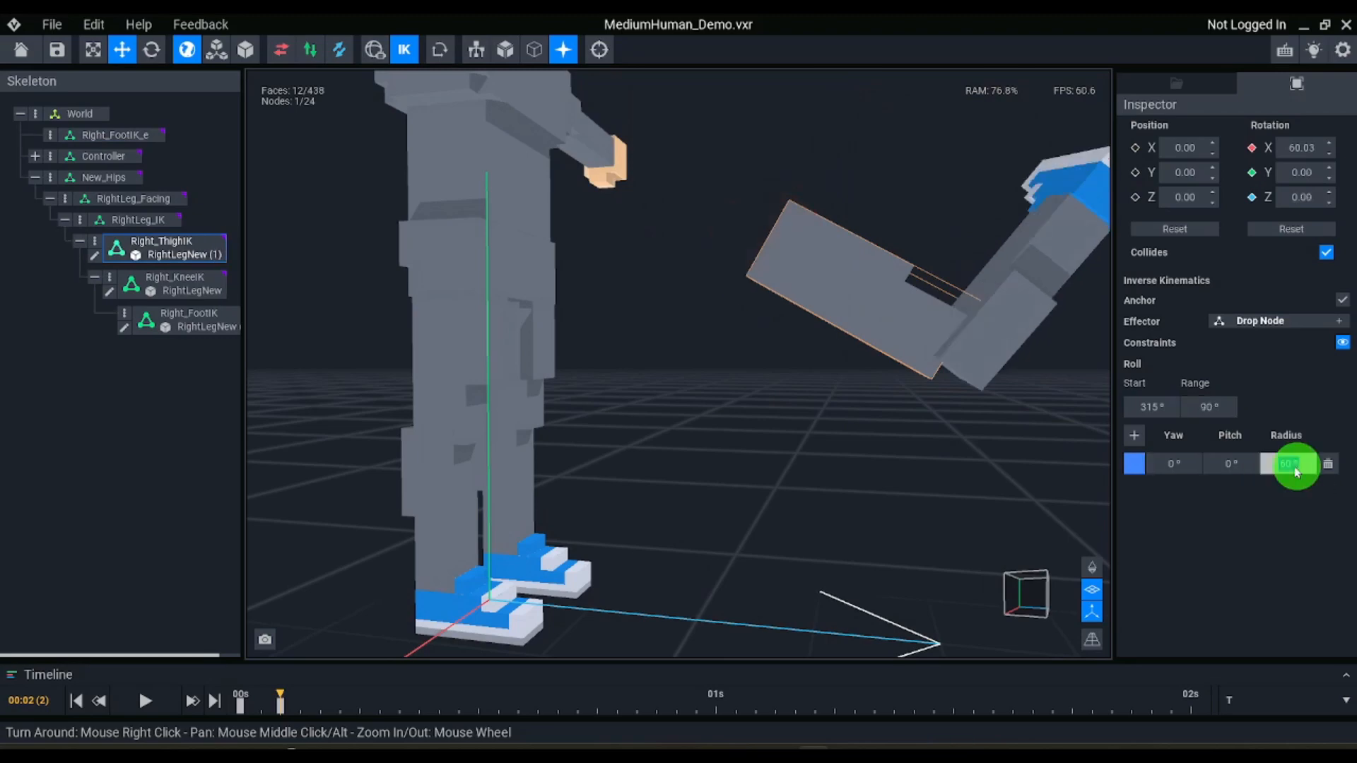
Set the Right_ThighIK constraint radius to 120° and test the leg's swing by moving the Right_FootIK_e effector up and backward
{"action": "type", "text": "120"}
{"action": "right_click_drag", "start_coordinate": [868, 318], "coordinate": [906, 301]}
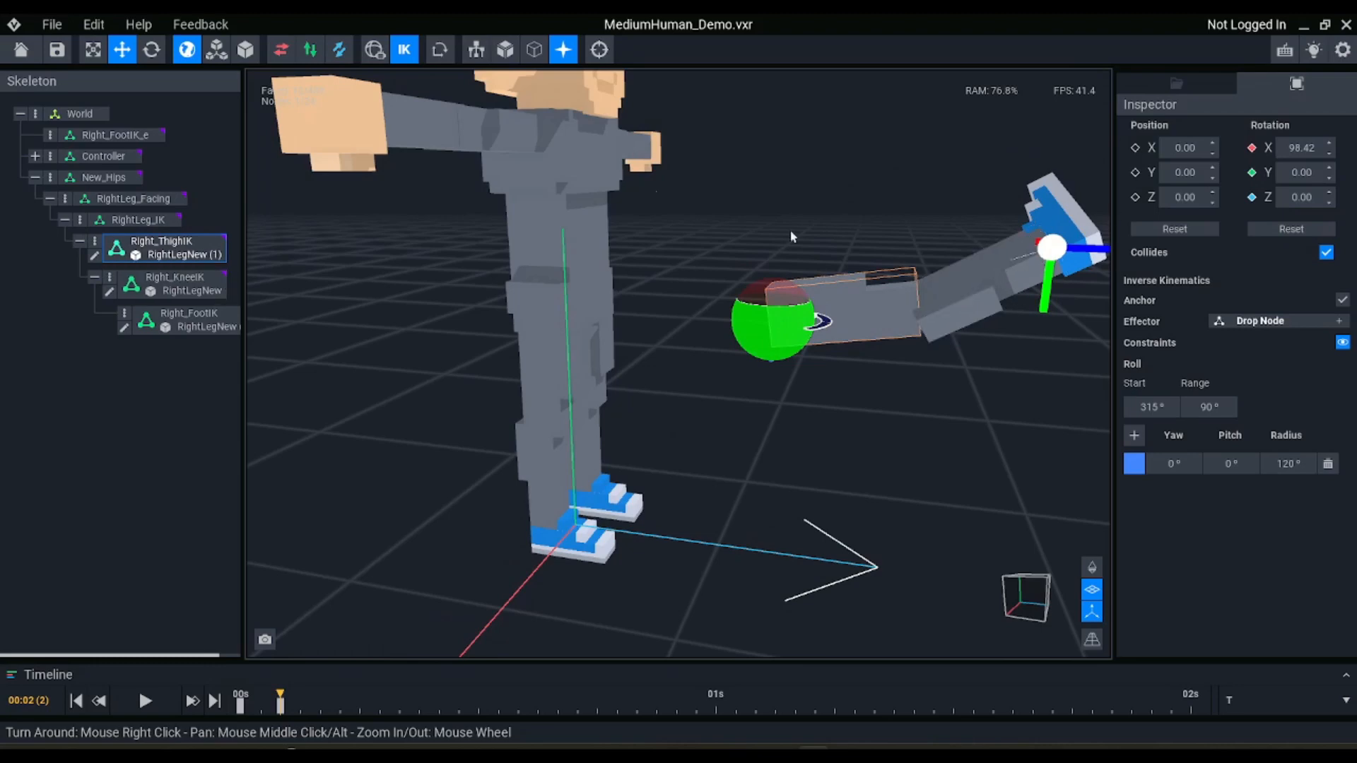
{"action": "left_click", "coordinate": [100, 134]}
{"action": "scroll", "coordinate": [960, 333], "scroll_direction": "down", "scroll_amount": 2}
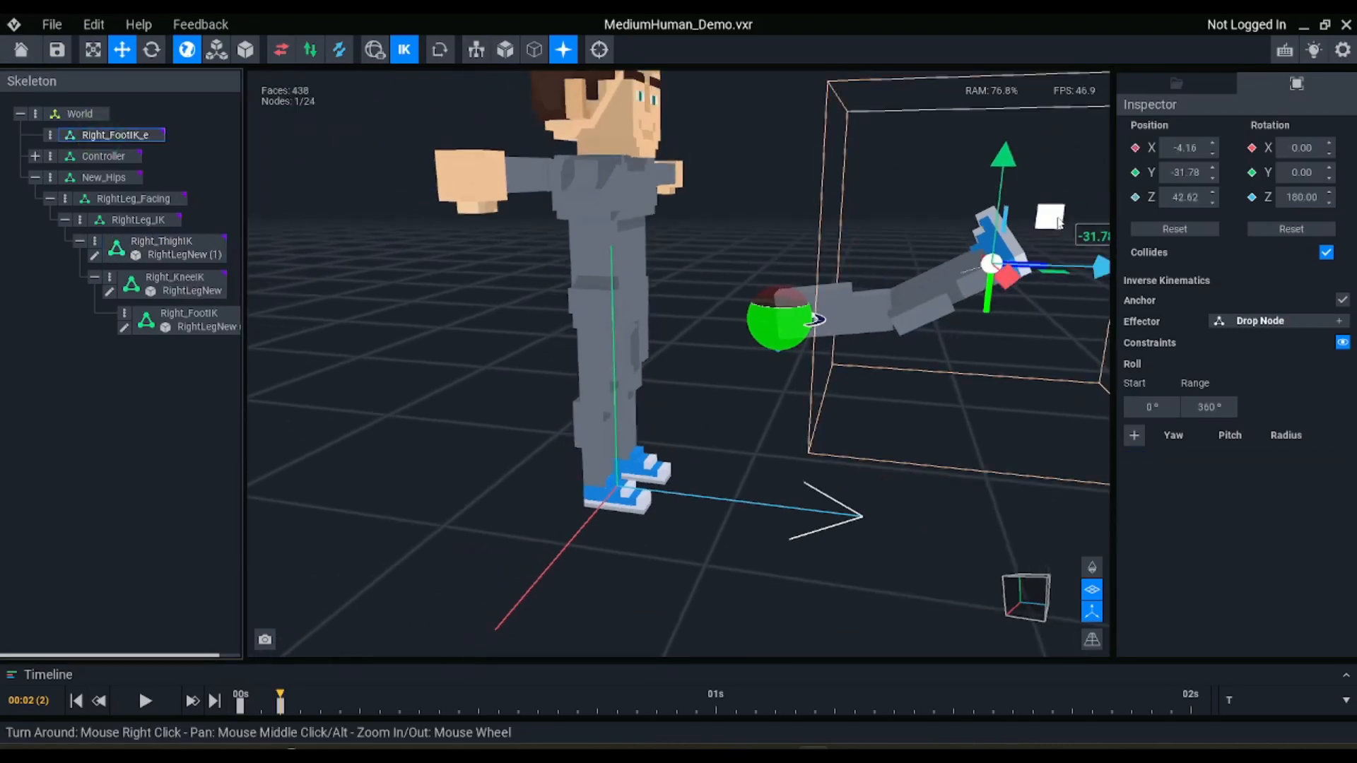
{"action": "left_click_drag", "start_coordinate": [1049, 217], "coordinate": [641, 110]}
Undo the test moves of Right_FootIK_e and the 120° and 60° radius changes, returning the effector to its starting position
{"action": "key", "text": "ctrl+z"}
{"action": "key", "text": "ctrl+z"}
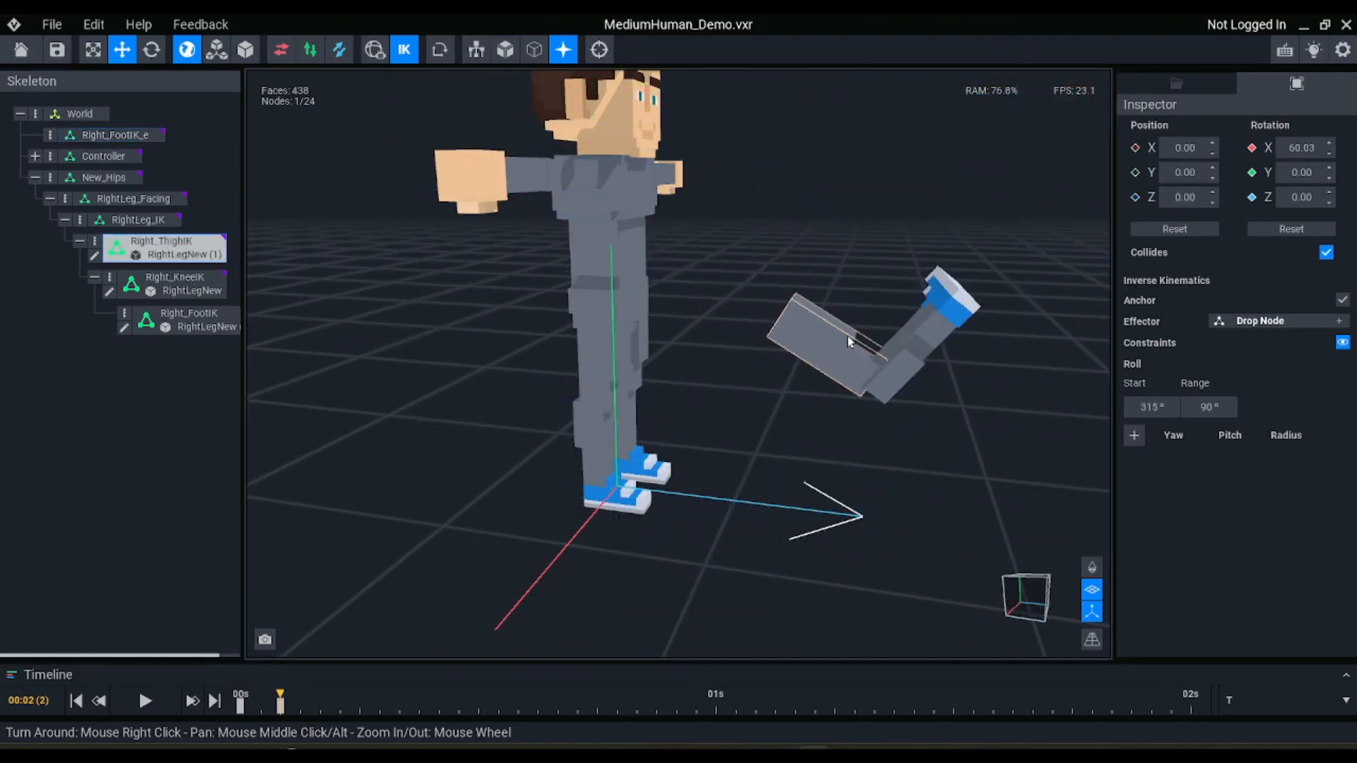
{"action": "key", "text": "ctrl+z"}
{"action": "key", "text": "ctrl+z"}
{"action": "key", "text": "ctrl+z"}
{"action": "key", "text": "ctrl+z"}
{"action": "key", "text": "ctrl+z"}
{"action": "key", "text": "ctrl+z"}
{"action": "key", "text": "ctrl+z"}
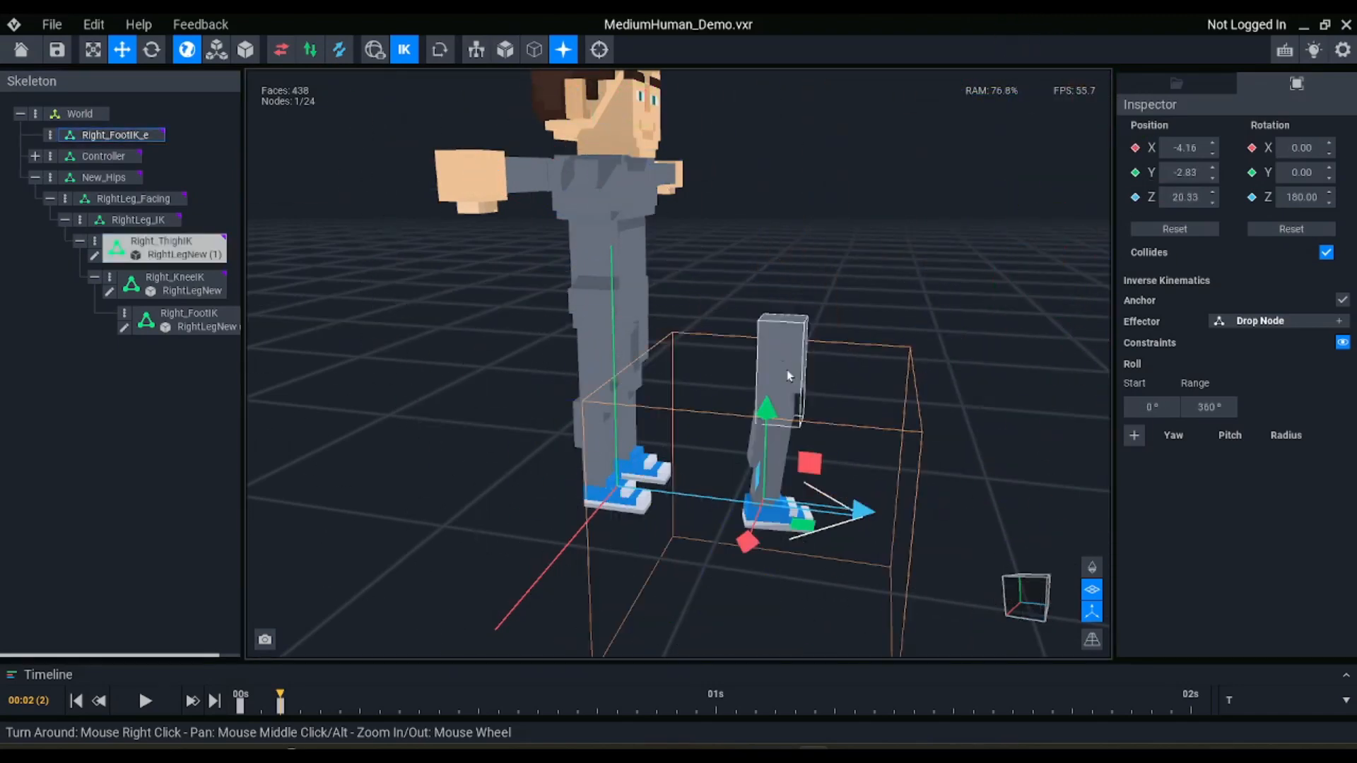
Set the radius of the Right_ThighIK yaw and pitch constraint to 80°
{"action": "scroll", "coordinate": [841, 355], "scroll_direction": "up", "scroll_amount": 2}
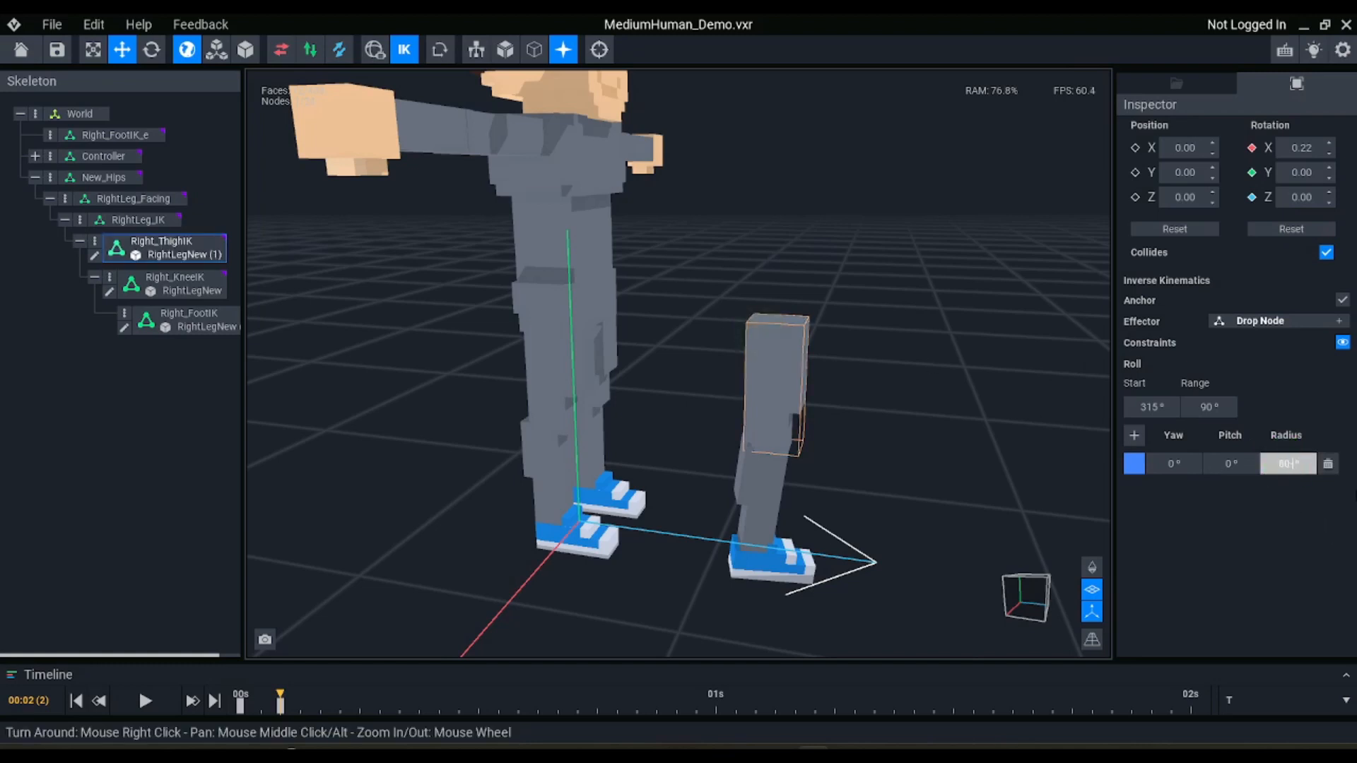
{"action": "key", "text": "Return"}
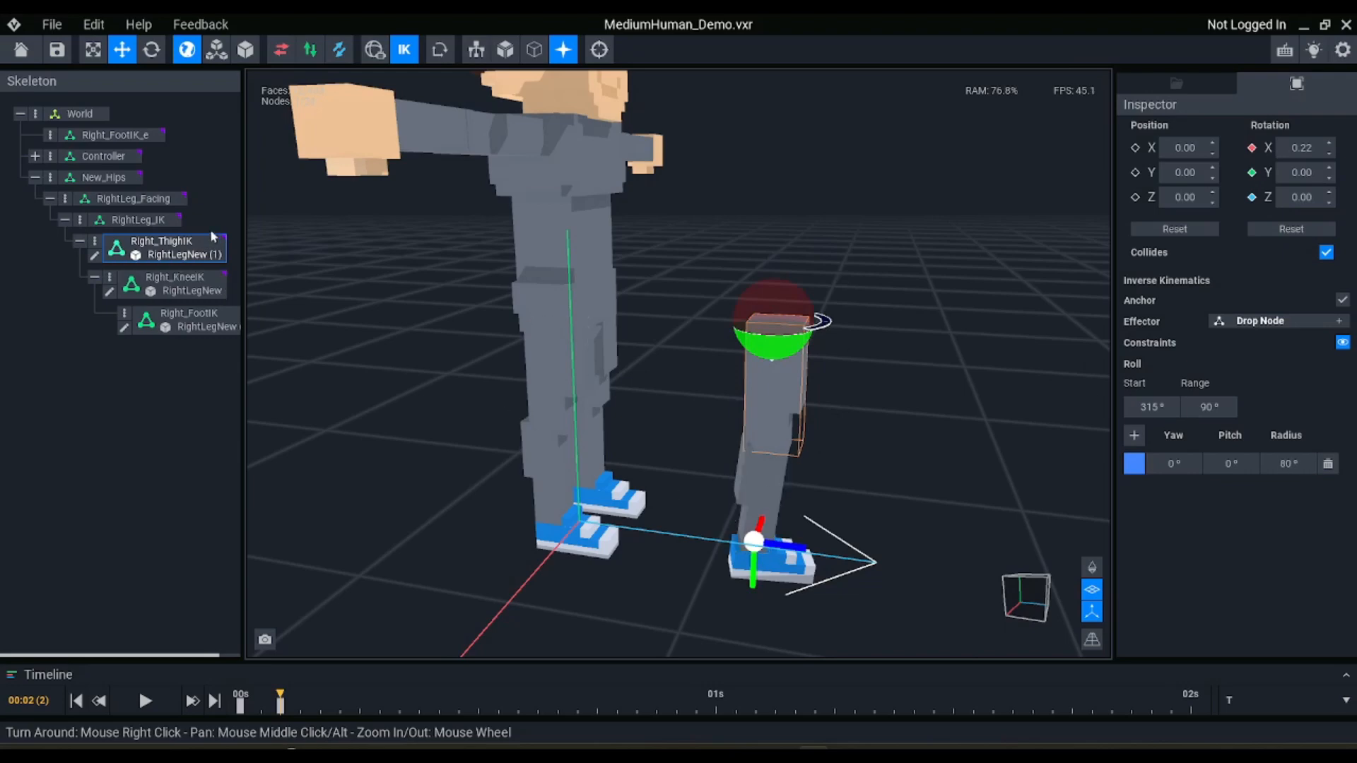
Test the leg's bend and swing by raising, shifting and lowering the Right_FootIK_e effector, and undo the test moves
{"action": "left_click", "coordinate": [113, 134]}
{"action": "left_click_drag", "start_coordinate": [796, 583], "coordinate": [851, 300]}
{"action": "right_click_drag", "start_coordinate": [851, 300], "coordinate": [721, 300]}
{"action": "right_click_drag", "start_coordinate": [872, 338], "coordinate": [845, 340]}
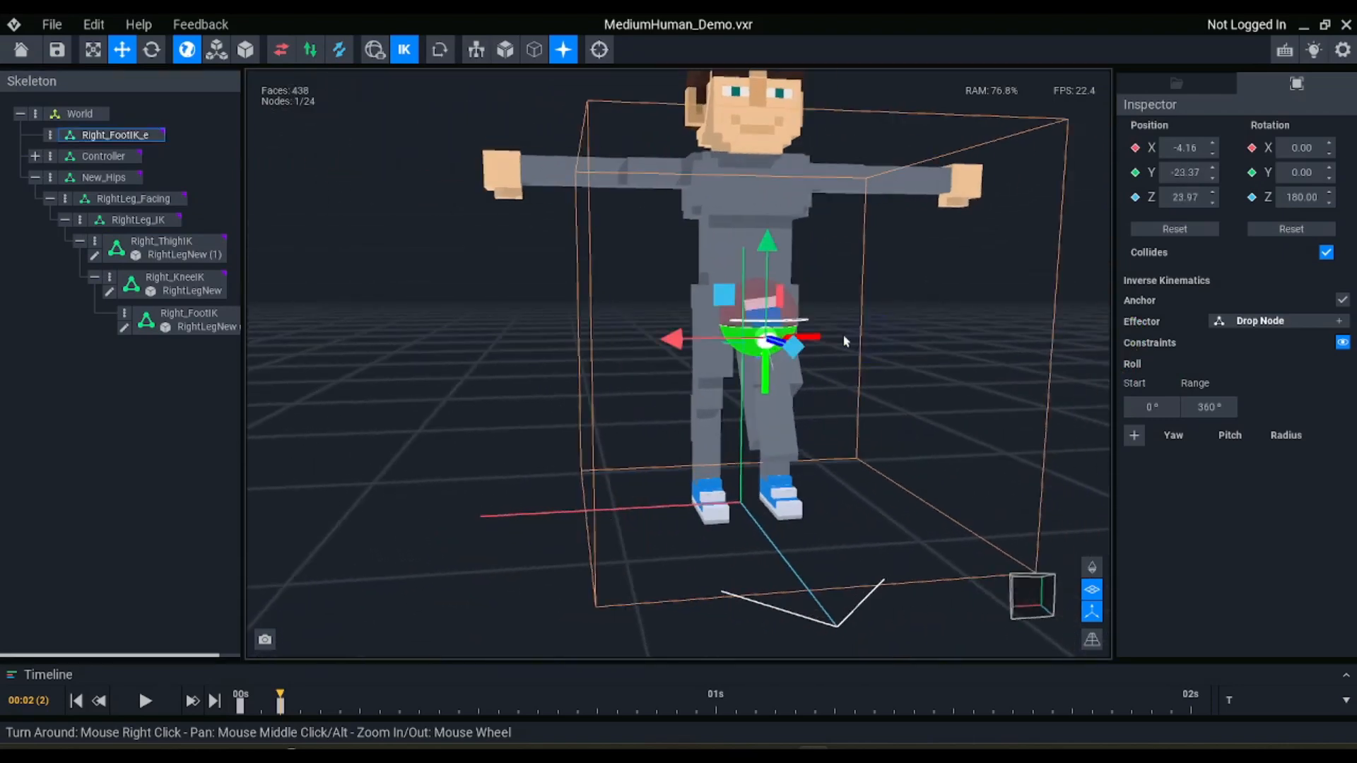
{"action": "left_click_drag", "start_coordinate": [716, 294], "coordinate": [746, 586]}
{"action": "scroll", "coordinate": [783, 392], "scroll_direction": "up", "scroll_amount": 5}
{"action": "scroll", "coordinate": [787, 399], "scroll_direction": "down", "scroll_amount": 5}
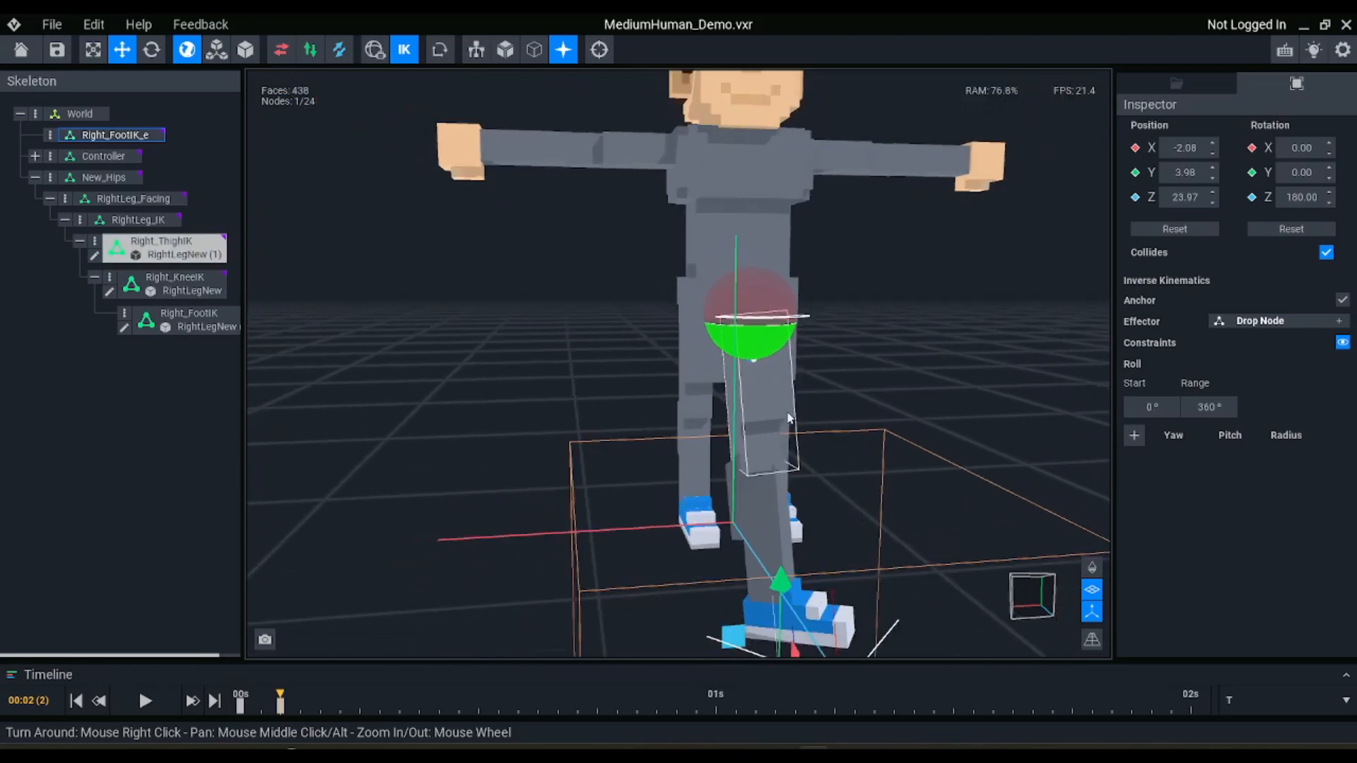
{"action": "right_click_drag", "start_coordinate": [793, 417], "coordinate": [797, 420]}
{"action": "key", "text": "ctrl+z"}
{"action": "key", "text": "ctrl+z"}
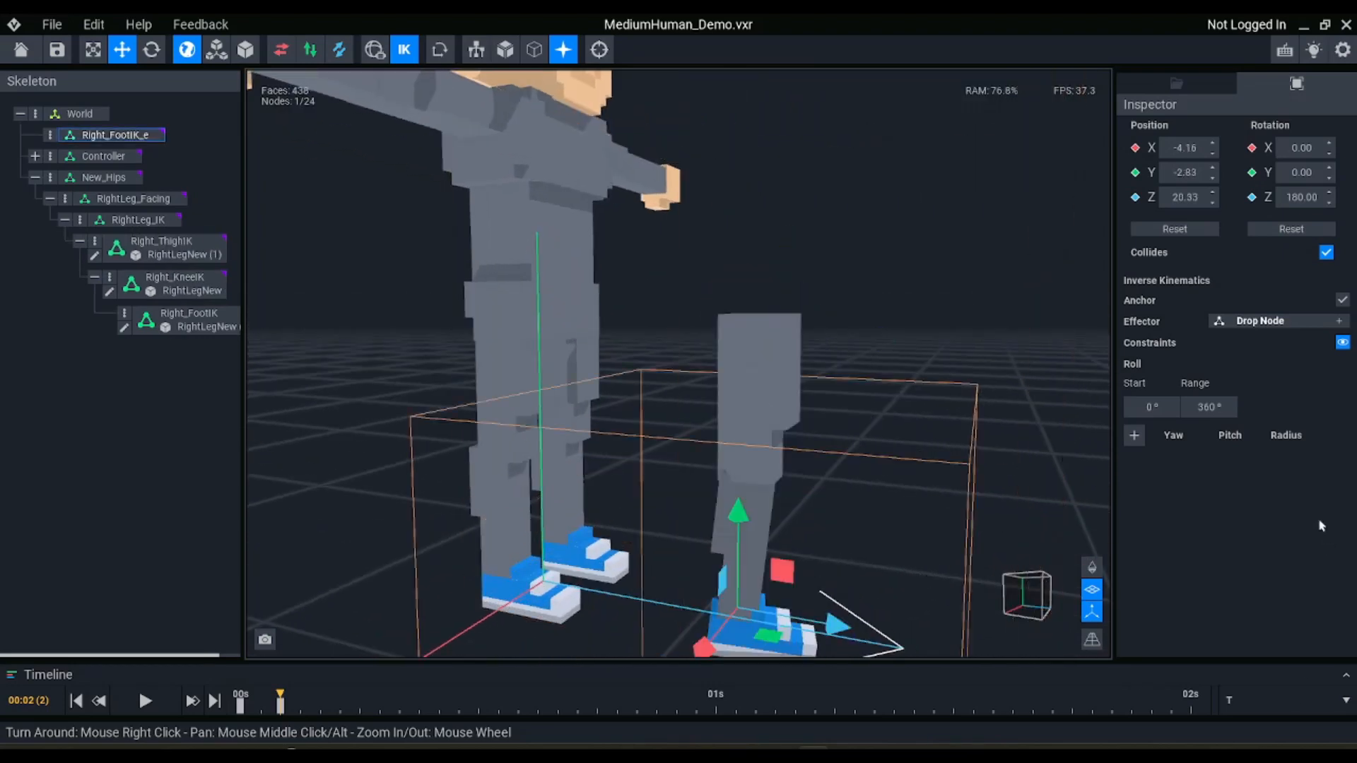
Add a yaw, pitch and radius constraint to the Right_KneeIK node with inverse kinematics turned on
{"action": "middle_click_drag", "start_coordinate": [827, 377], "coordinate": [820, 279]}
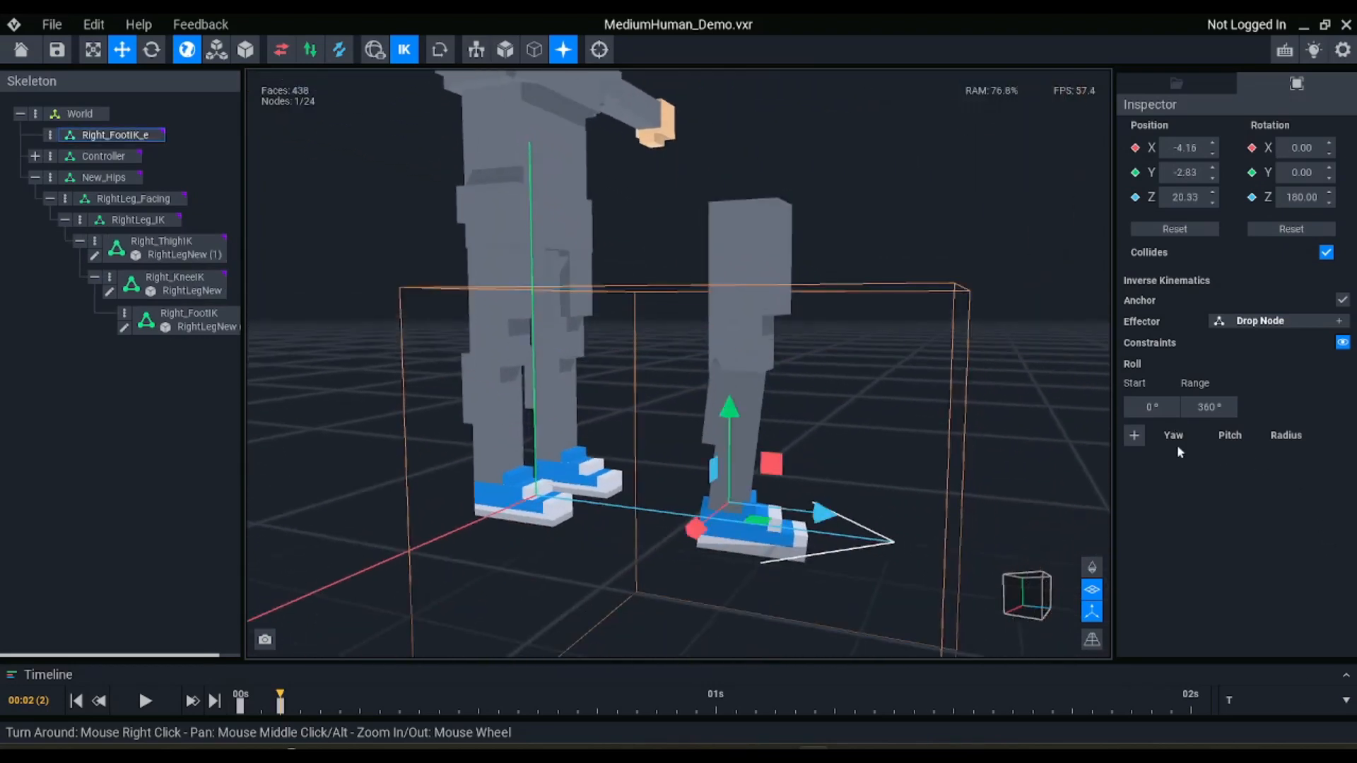
{"action": "left_click", "coordinate": [744, 383]}
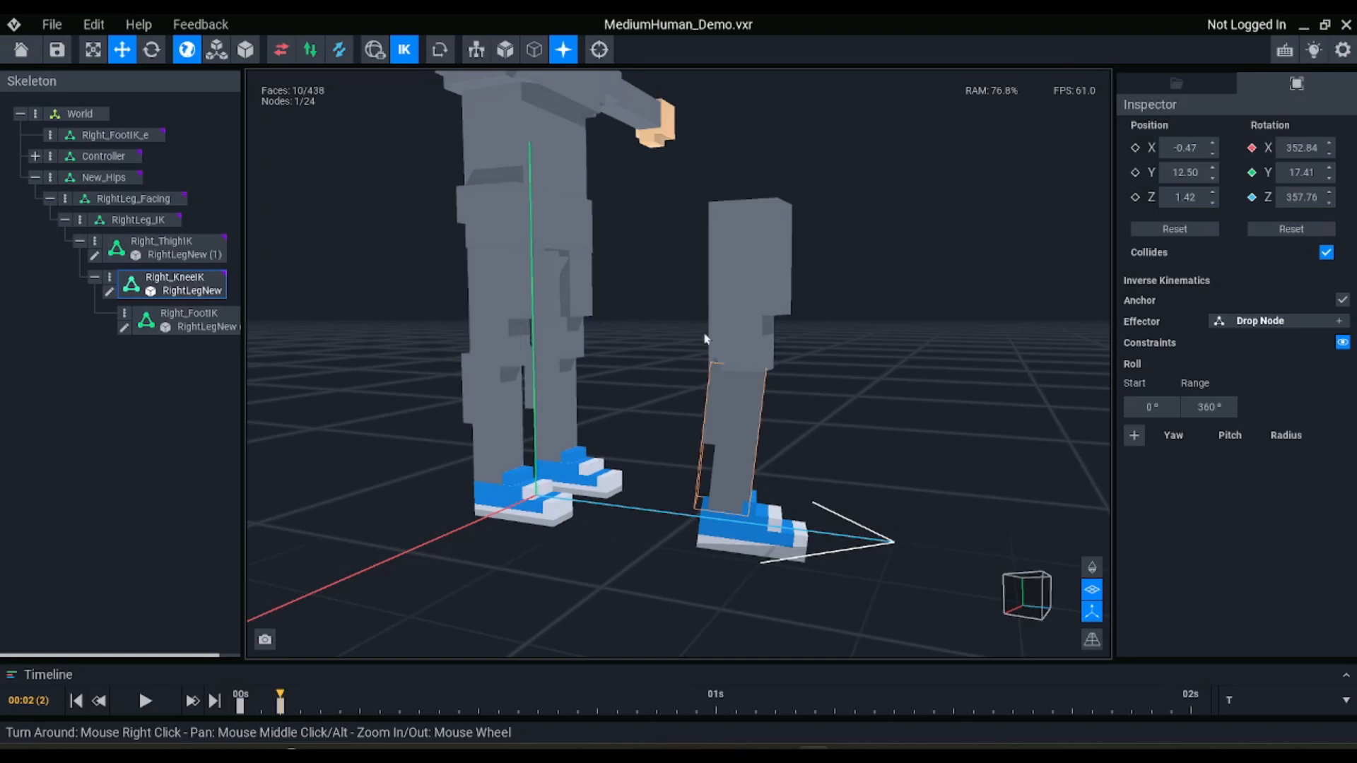
{"action": "right_click_drag", "start_coordinate": [705, 338], "coordinate": [738, 410]}
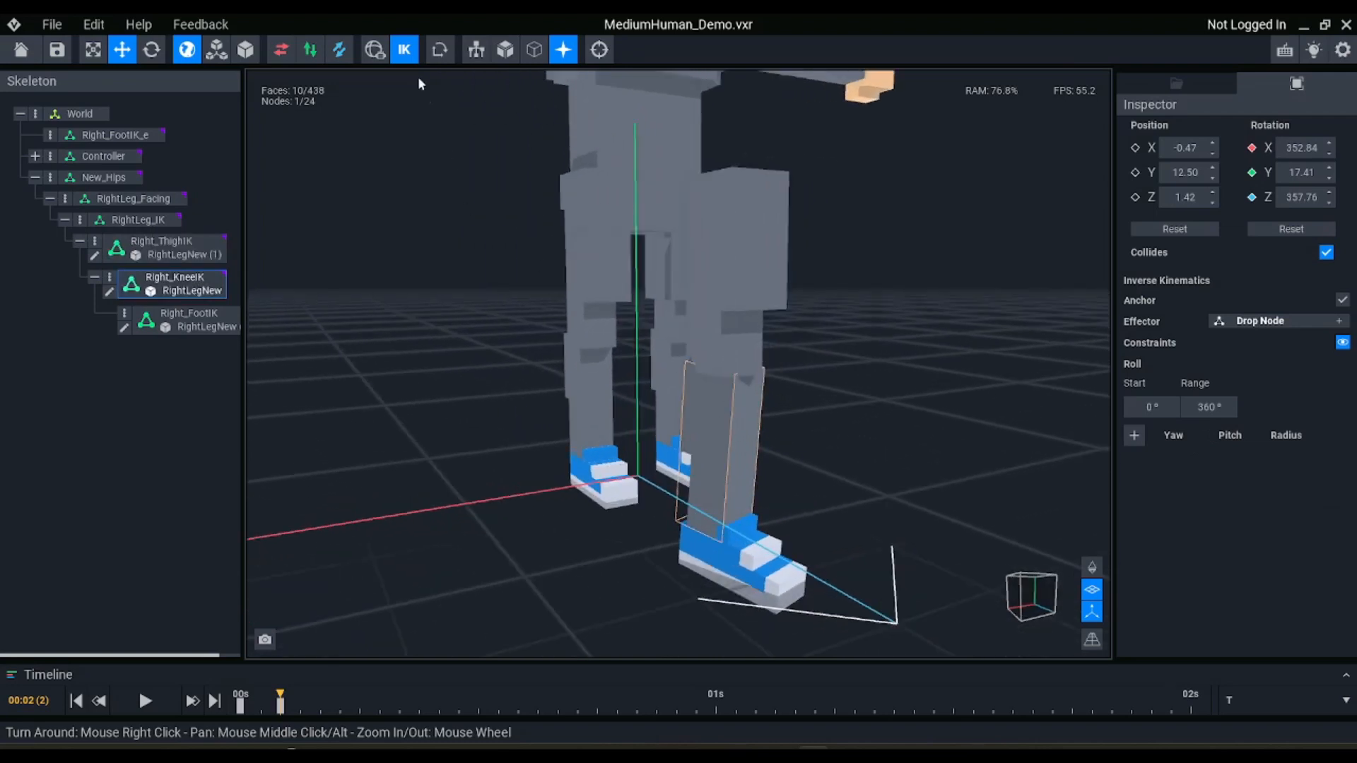
{"action": "left_click", "coordinate": [404, 55]}
{"action": "left_click", "coordinate": [403, 51]}
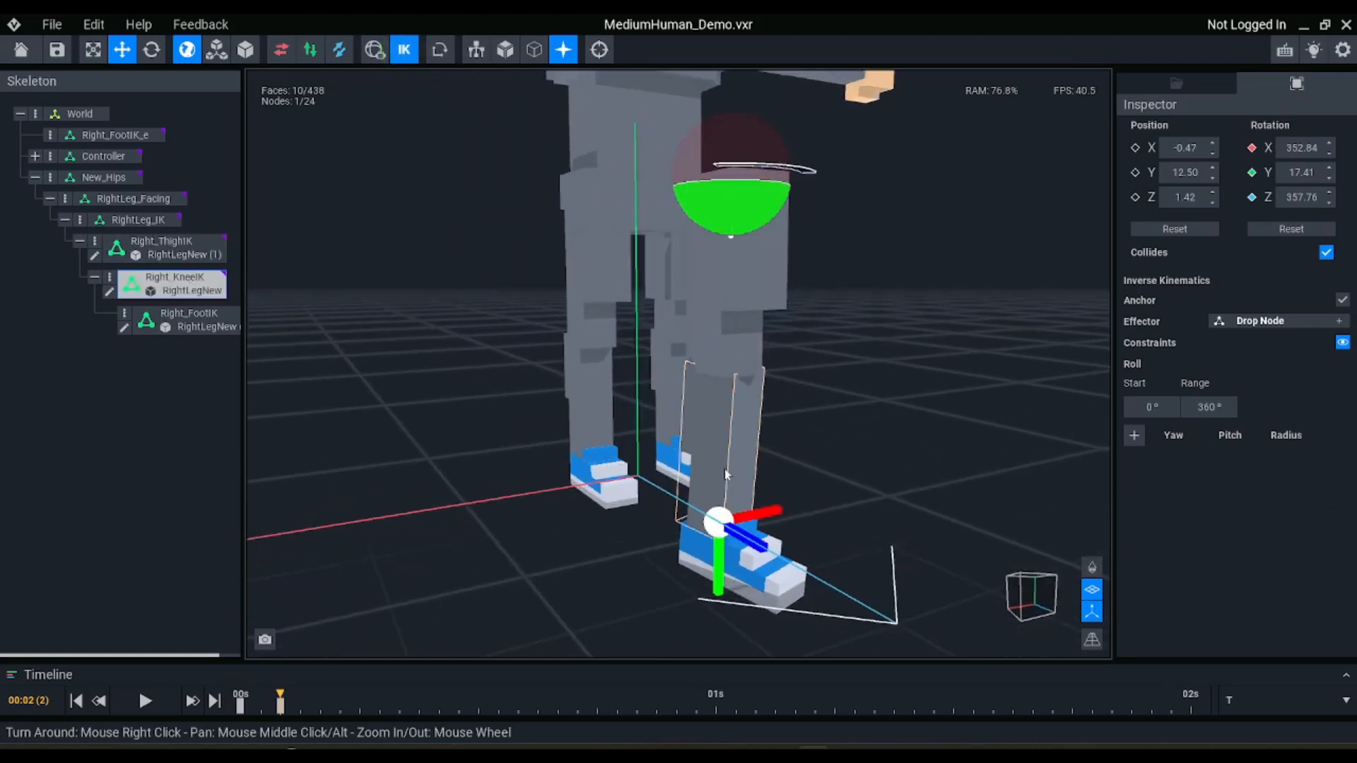
{"action": "left_click", "coordinate": [1135, 436]}
{"action": "right_click_drag", "start_coordinate": [730, 451], "coordinate": [720, 433]}
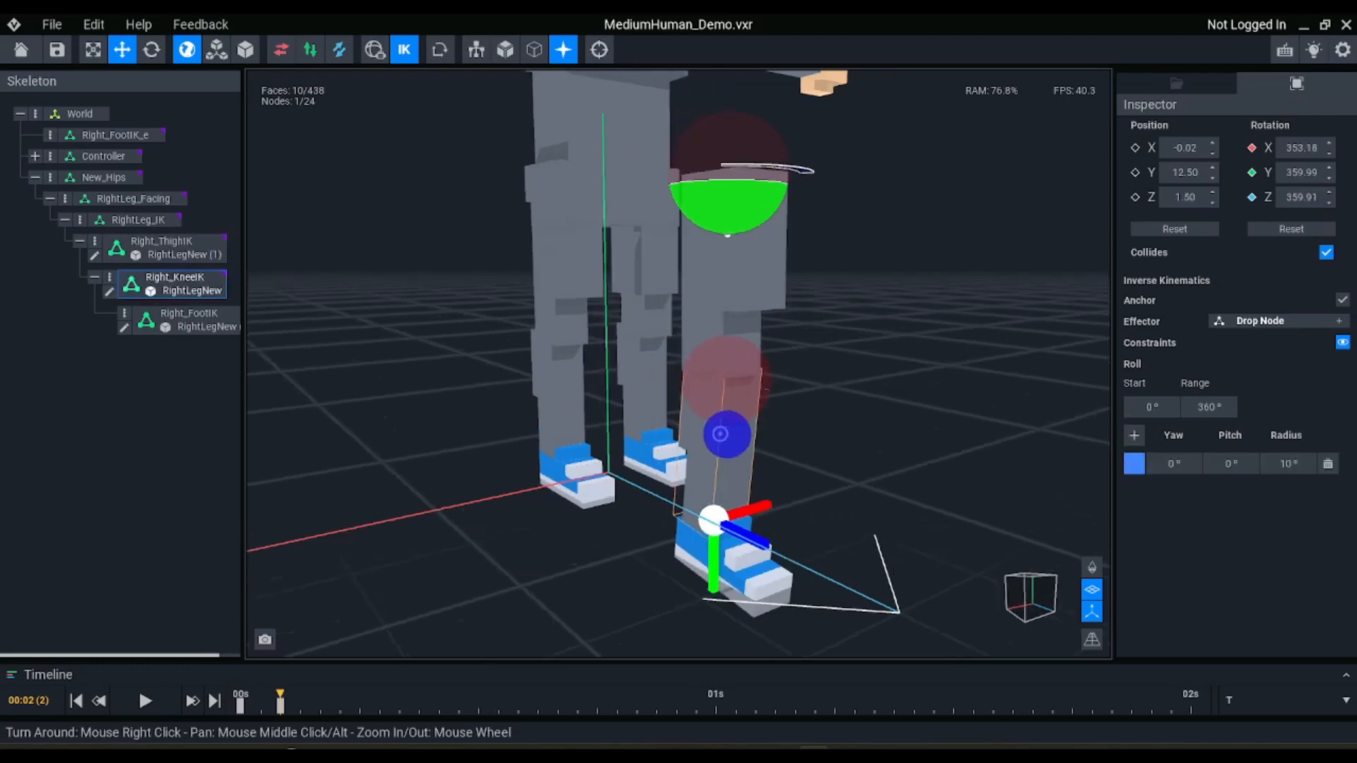
{"action": "scroll", "coordinate": [720, 433], "scroll_direction": "up", "scroll_amount": 5}
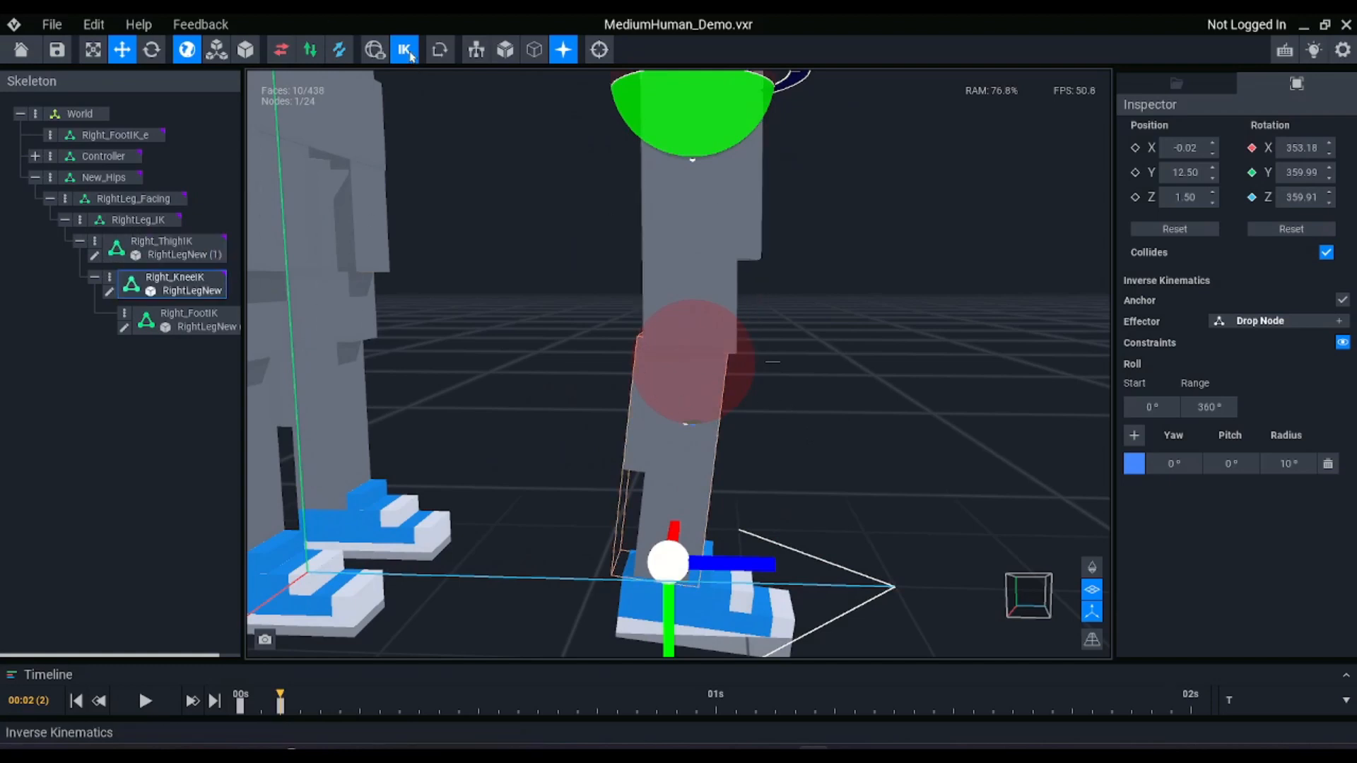
Reset the rotation of Right_ThighIK, Right_KneeIK and Right_FootIK together while inverse kinematics is off, and turn it back on
{"action": "left_click", "coordinate": [407, 53]}
{"action": "left_click", "coordinate": [655, 235]}
{"action": "left_click", "coordinate": [654, 375], "text": "shift"}
{"action": "left_click", "coordinate": [753, 600], "text": "shift"}
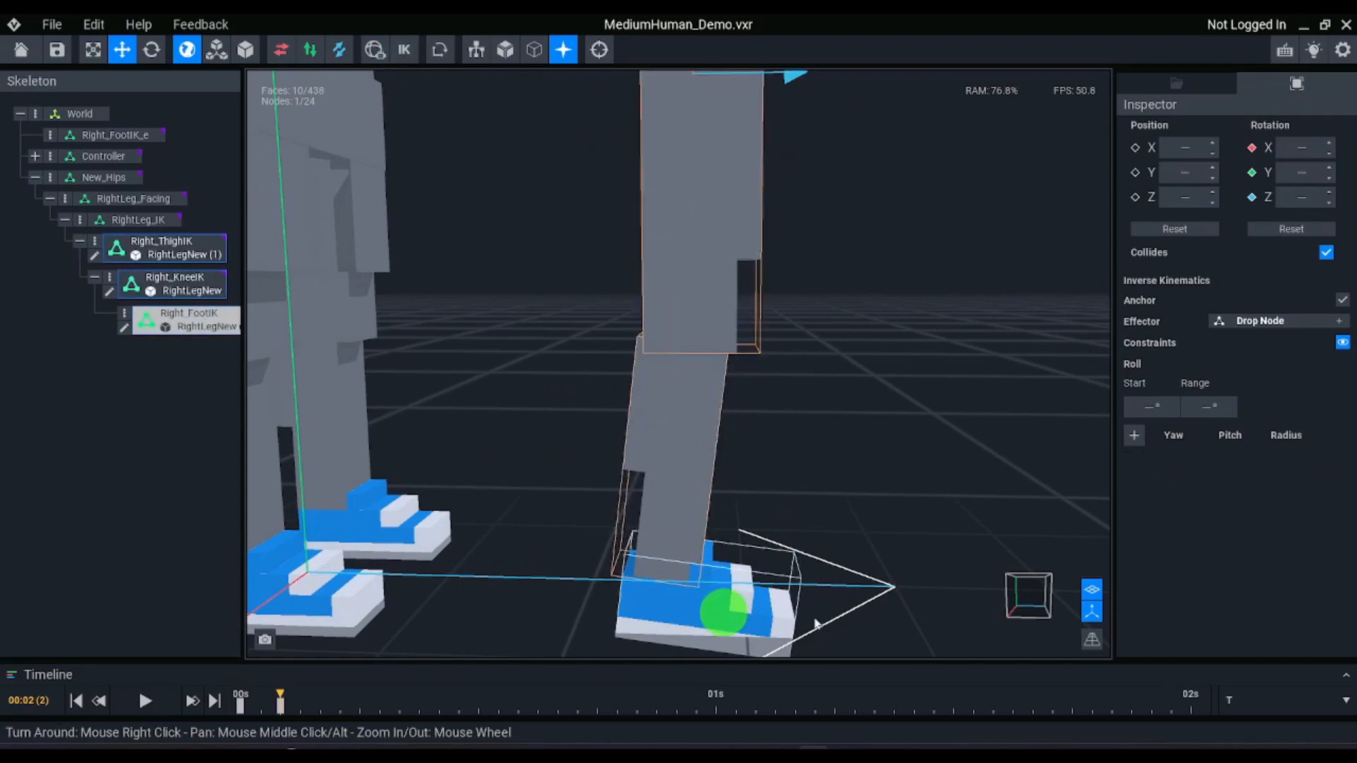
{"action": "left_click", "coordinate": [1297, 238]}
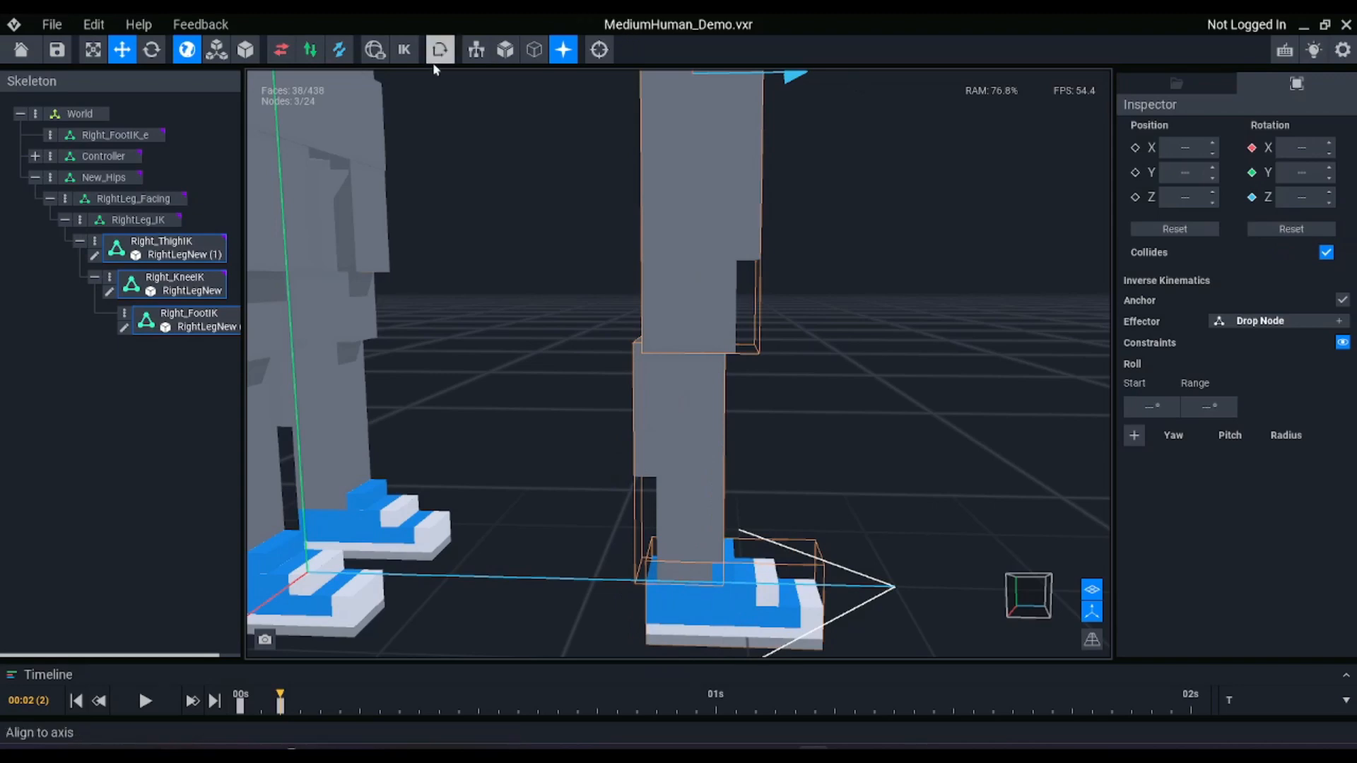
{"action": "left_click", "coordinate": [403, 50]}
Set the radius of the Right_KneeIK yaw and pitch constraint to 20°
{"action": "right_click_drag", "start_coordinate": [650, 285], "coordinate": [695, 335]}
{"action": "scroll", "coordinate": [698, 342], "scroll_direction": "up", "scroll_amount": 5}
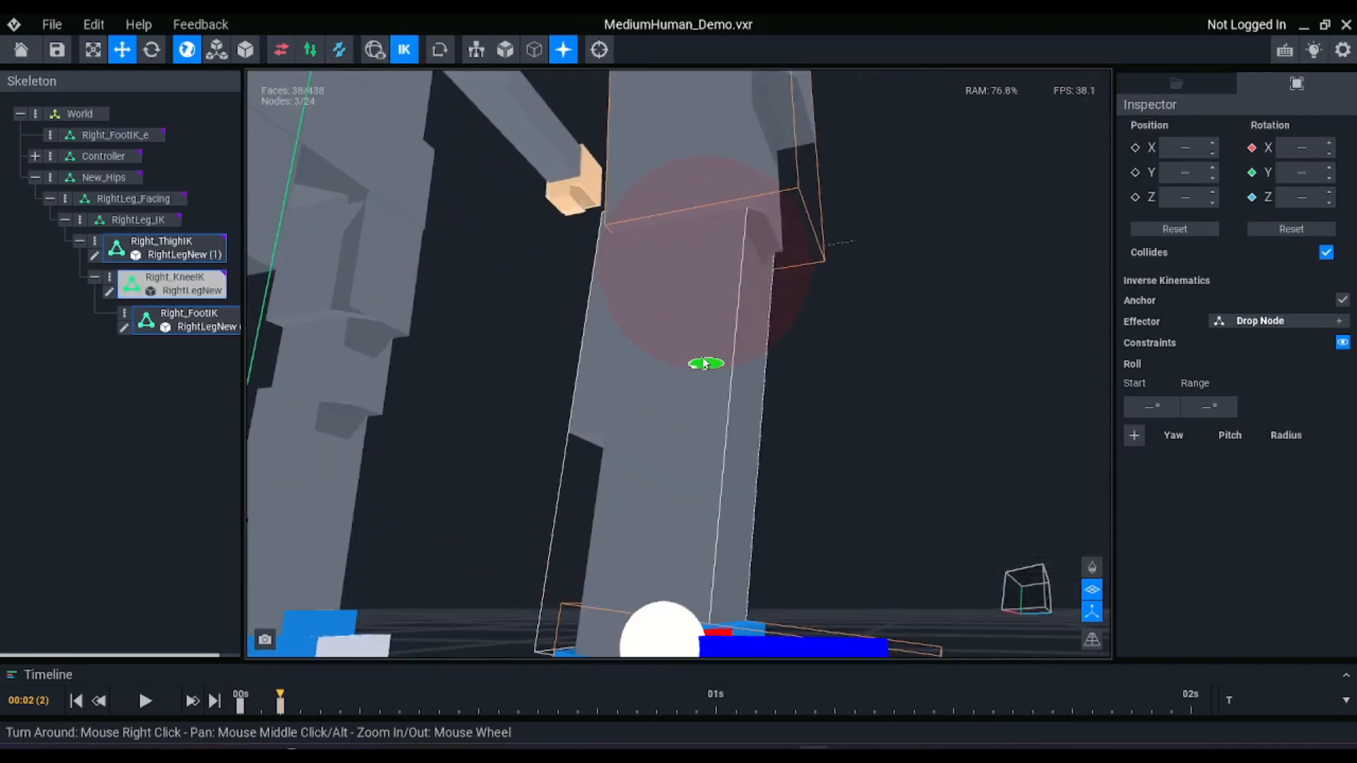
{"action": "scroll", "coordinate": [711, 382], "scroll_direction": "down", "scroll_amount": 4}
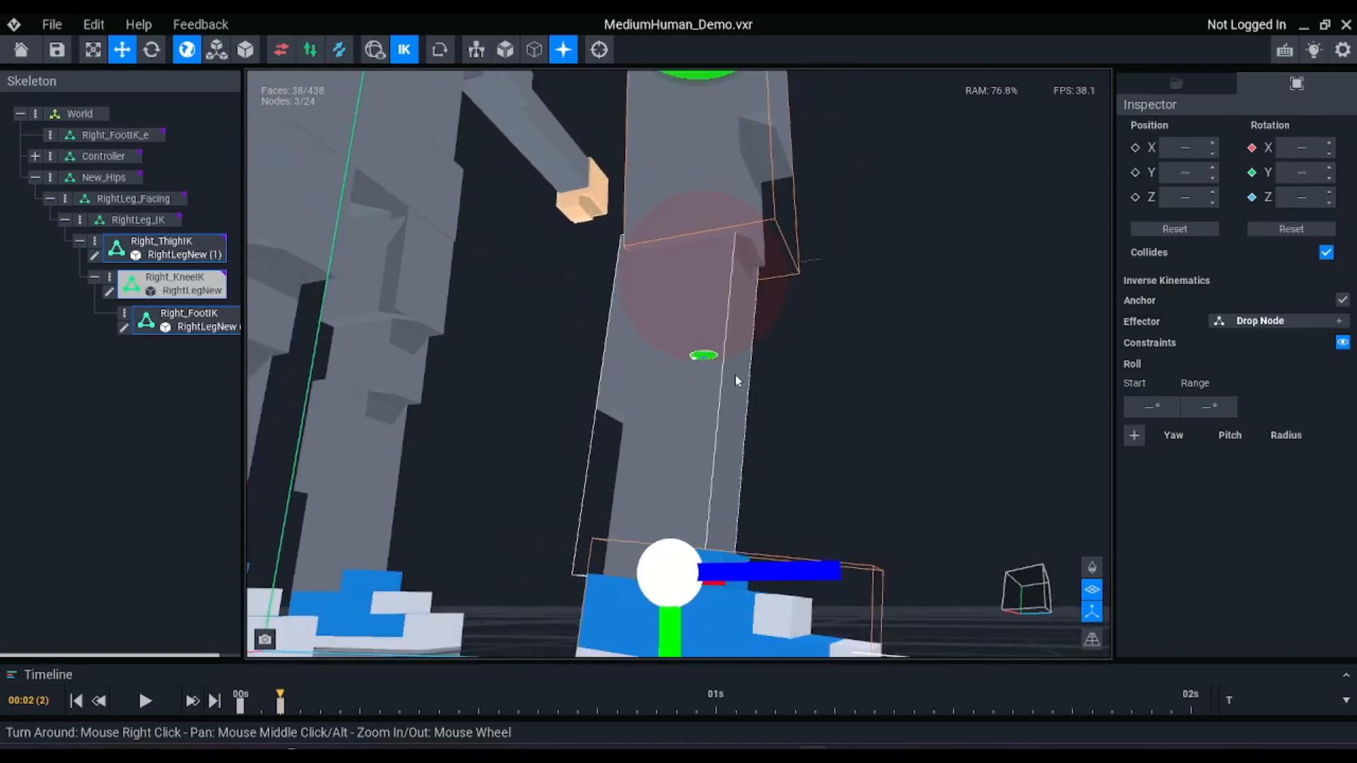
{"action": "scroll", "coordinate": [737, 374], "scroll_direction": "up", "scroll_amount": 2}
{"action": "left_click", "coordinate": [678, 307]}
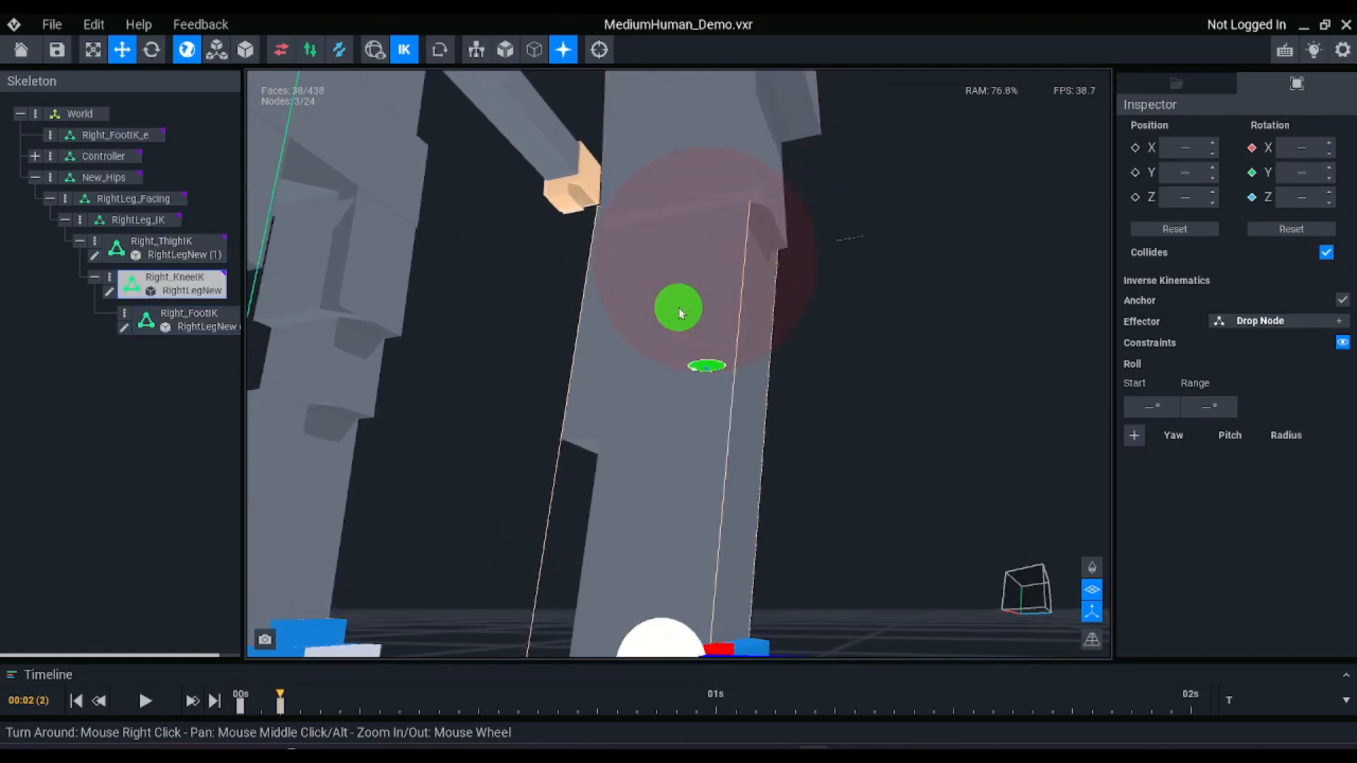
{"action": "left_click", "coordinate": [1133, 435]}
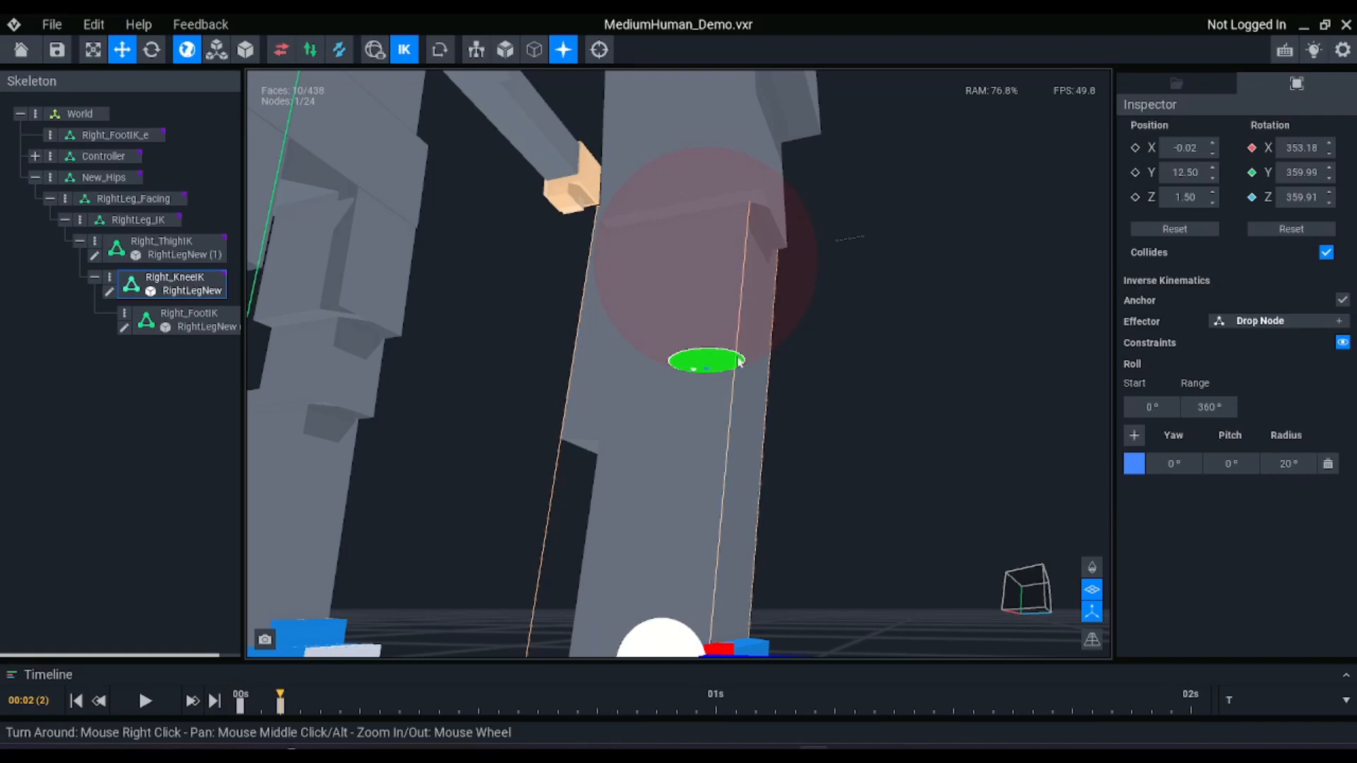
Try a yaw of -45° on the Right_KneeIK constraint, examine the knee's bend, and restore the yaw to 0°
{"action": "right_click_drag", "start_coordinate": [738, 360], "coordinate": [1063, 373]}
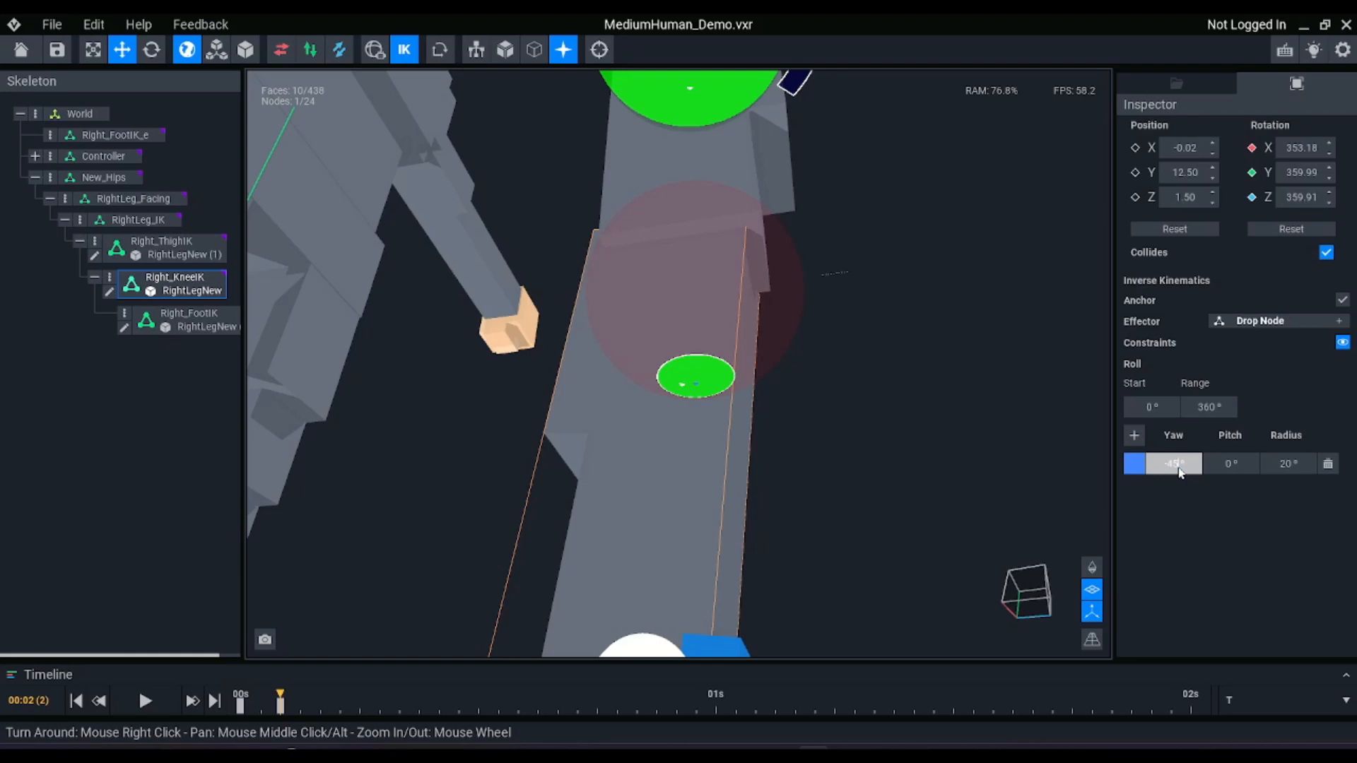
{"action": "key", "text": "Return"}
{"action": "scroll", "coordinate": [862, 270], "scroll_direction": "down", "scroll_amount": 1}
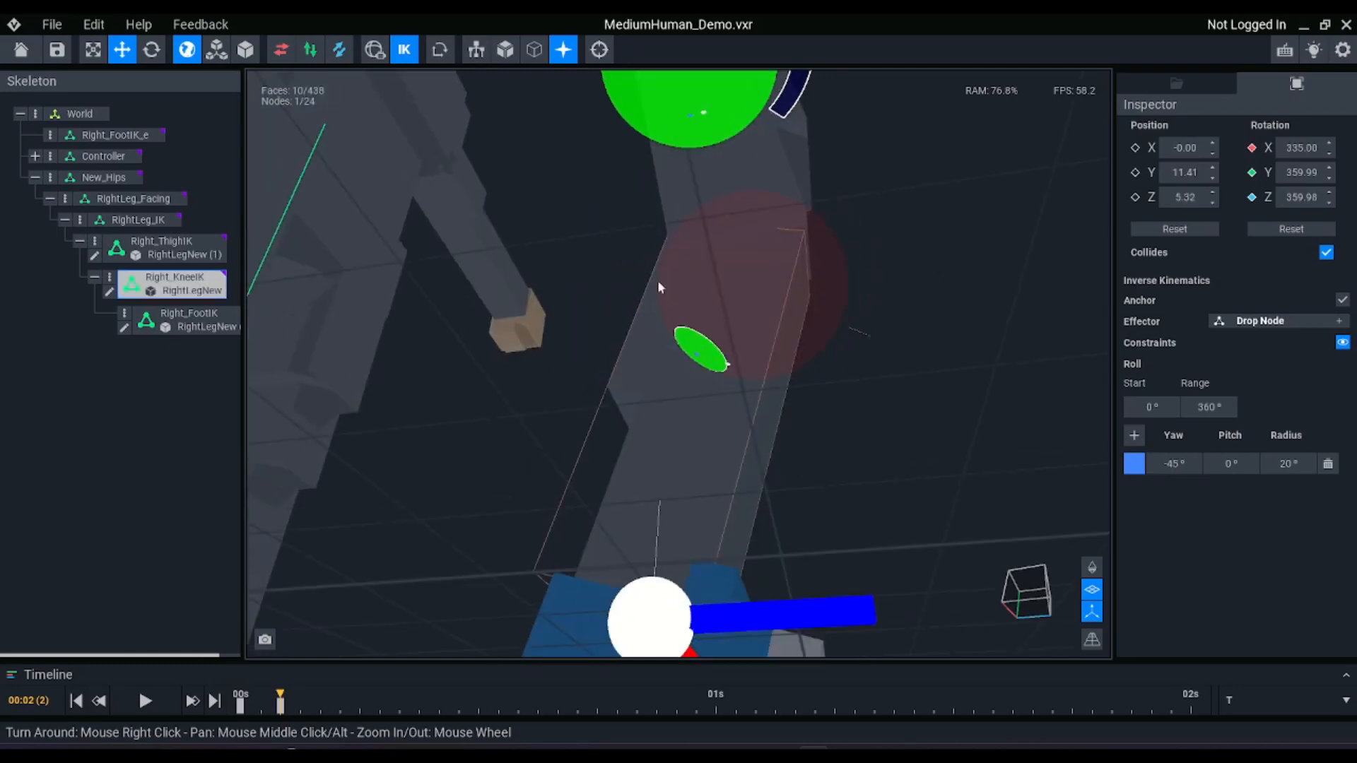
{"action": "scroll", "coordinate": [736, 316], "scroll_direction": "down", "scroll_amount": 1}
{"action": "right_click_drag", "start_coordinate": [736, 316], "coordinate": [725, 320]}
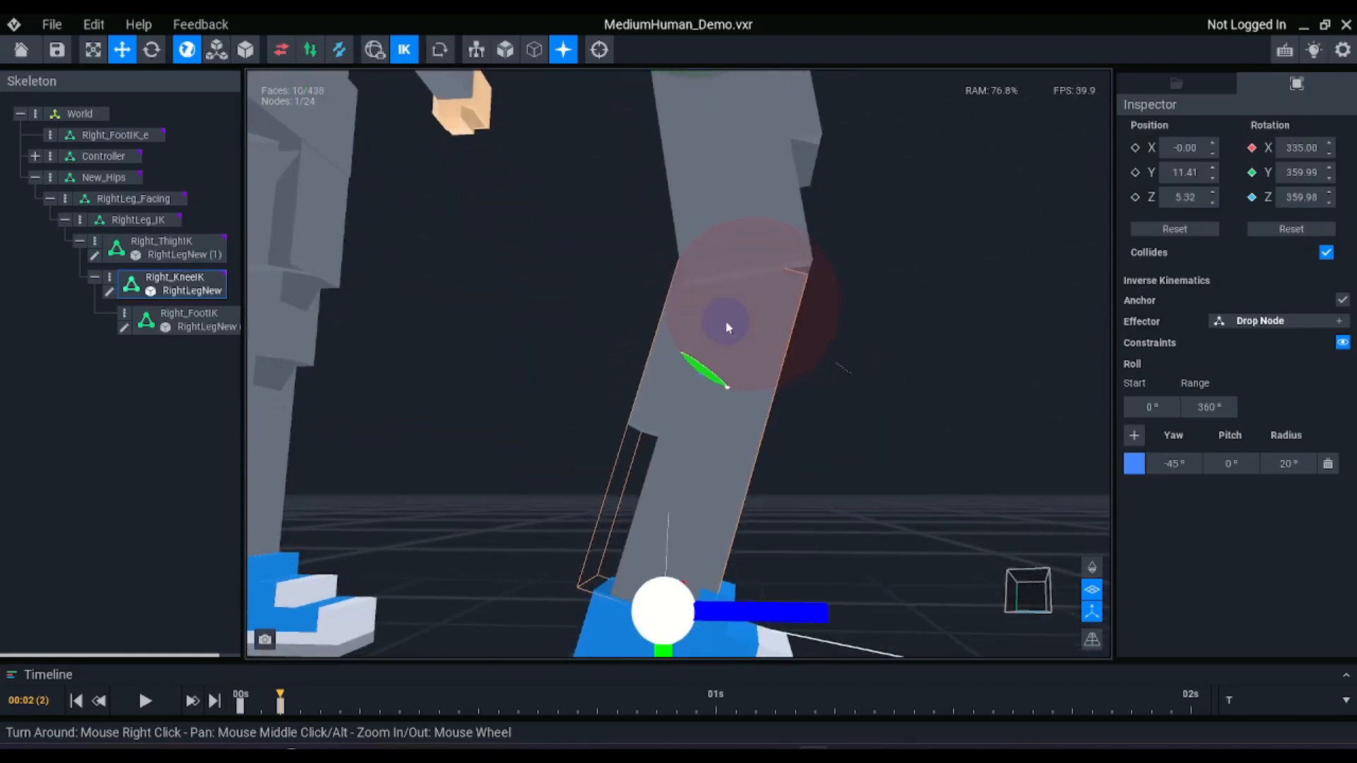
{"action": "scroll", "coordinate": [725, 320], "scroll_direction": "down", "scroll_amount": 1}
{"action": "scroll", "coordinate": [725, 320], "scroll_direction": "up", "scroll_amount": 2}
{"action": "left_click", "coordinate": [757, 205]}
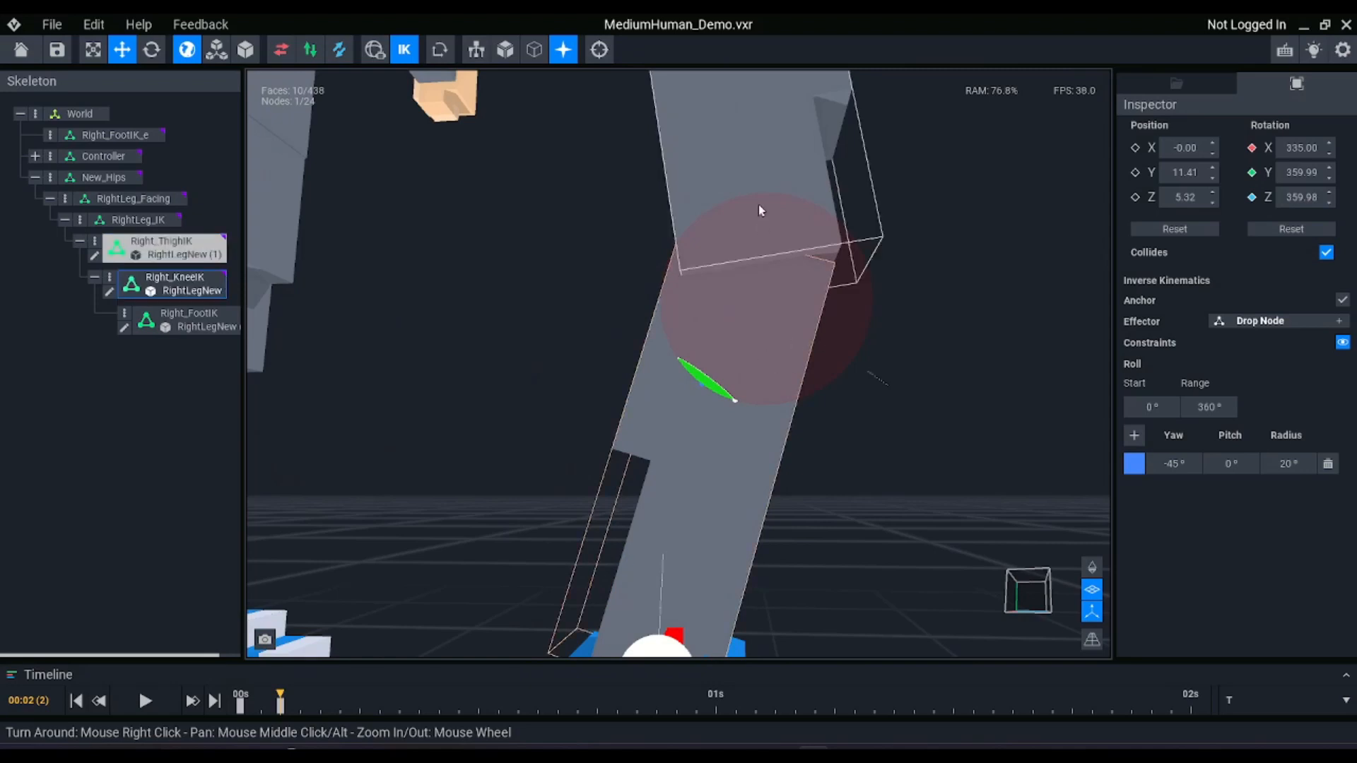
{"action": "scroll", "coordinate": [749, 170], "scroll_direction": "down", "scroll_amount": 2}
{"action": "scroll", "coordinate": [746, 201], "scroll_direction": "up", "scroll_amount": 2}
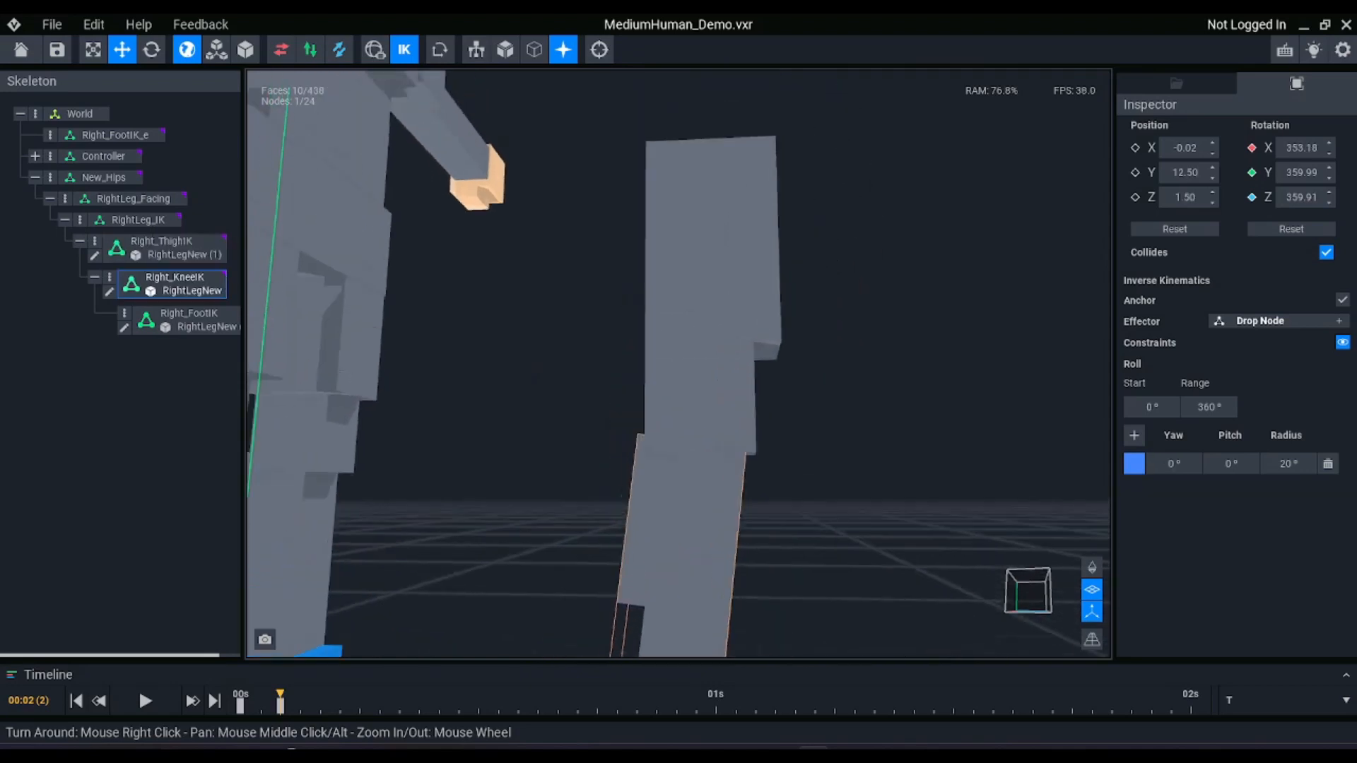
Set the Right_ThighIK constraint radius to 20° with inverse kinematics turned on
{"action": "left_click", "coordinate": [729, 211]}
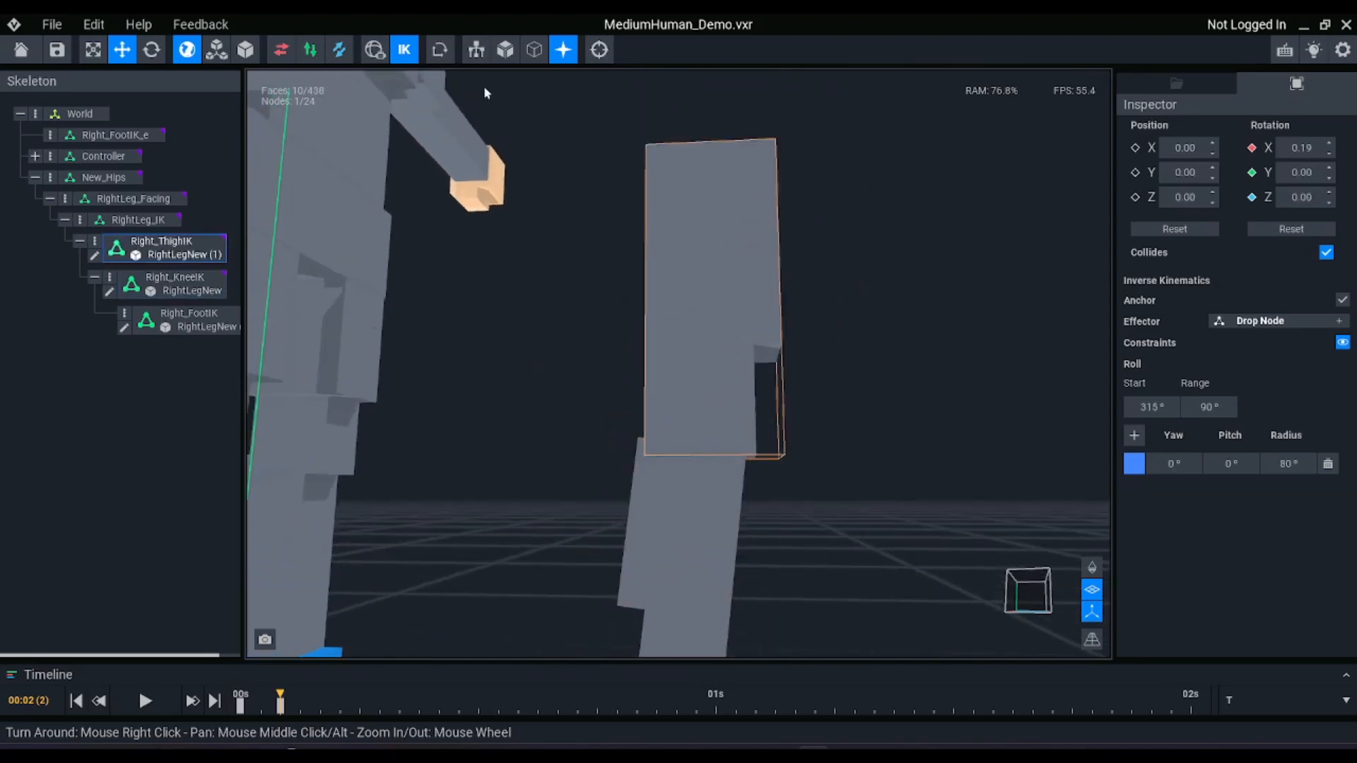
{"action": "left_click", "coordinate": [404, 49]}
{"action": "scroll", "coordinate": [780, 260], "scroll_direction": "down", "scroll_amount": 1}
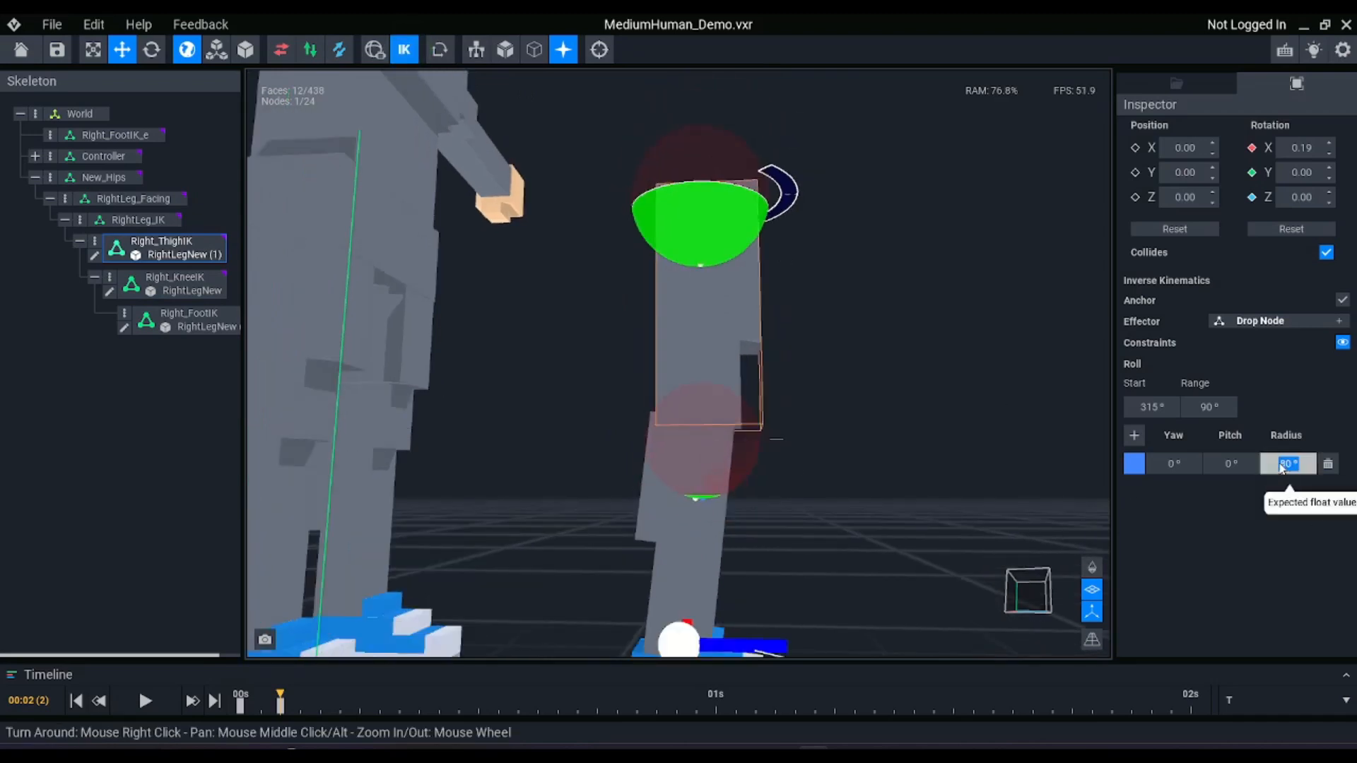
{"action": "left_click", "coordinate": [1308, 468]}
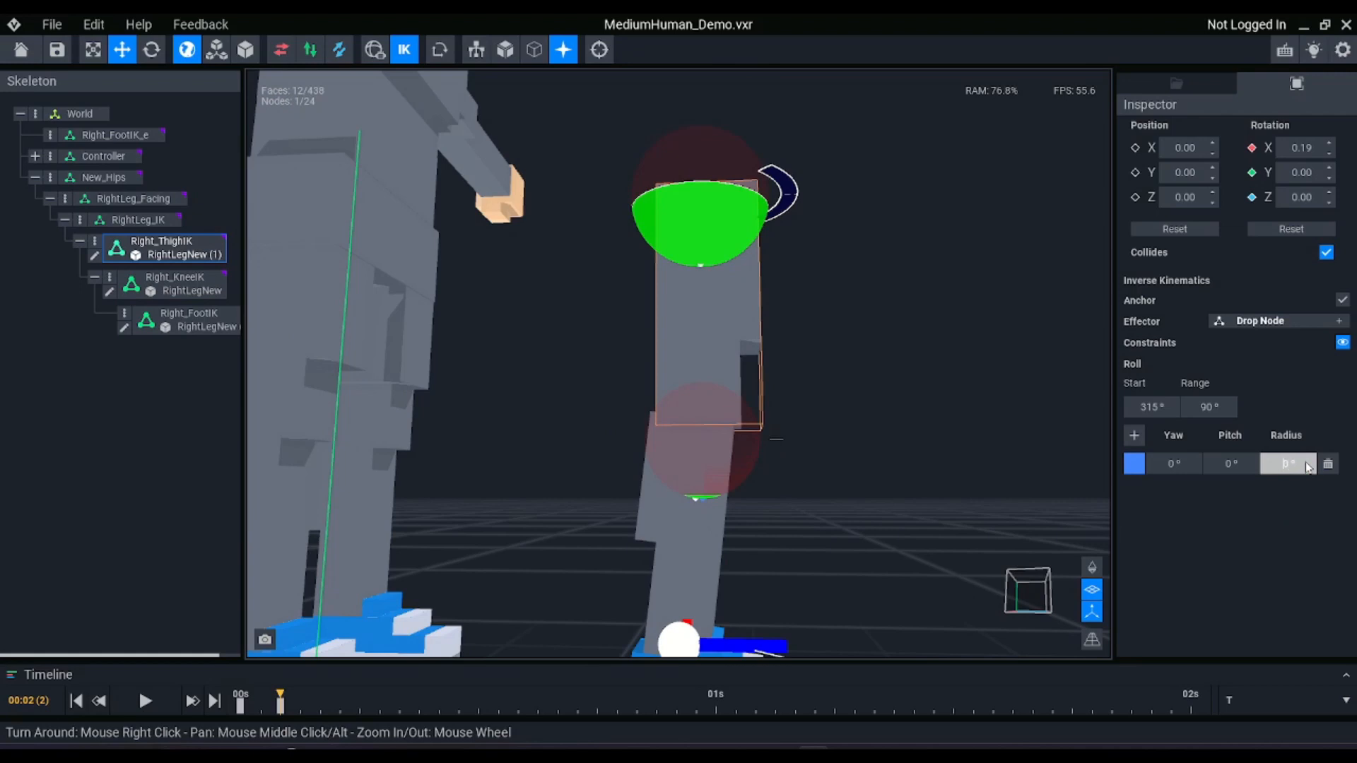
{"action": "type", "text": "2"}
Try negative yaw angles on the Right_ThighIK constraint, starting with -12°, to tilt the thigh backward
{"action": "scroll", "coordinate": [696, 306], "scroll_direction": "up", "scroll_amount": 3}
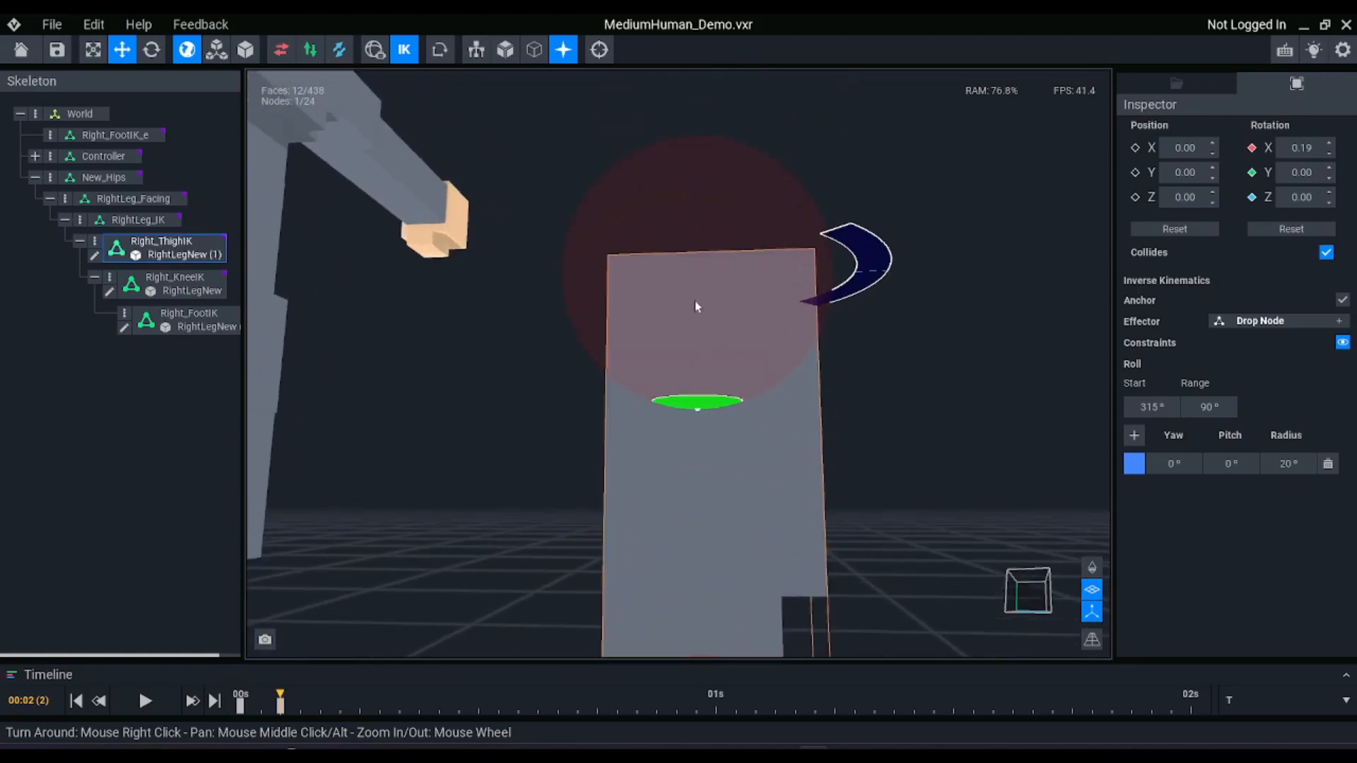
{"action": "right_click_drag", "start_coordinate": [701, 360], "coordinate": [698, 355]}
{"action": "middle_click_drag", "start_coordinate": [770, 361], "coordinate": [770, 354]}
{"action": "right_click_drag", "start_coordinate": [770, 355], "coordinate": [771, 357]}
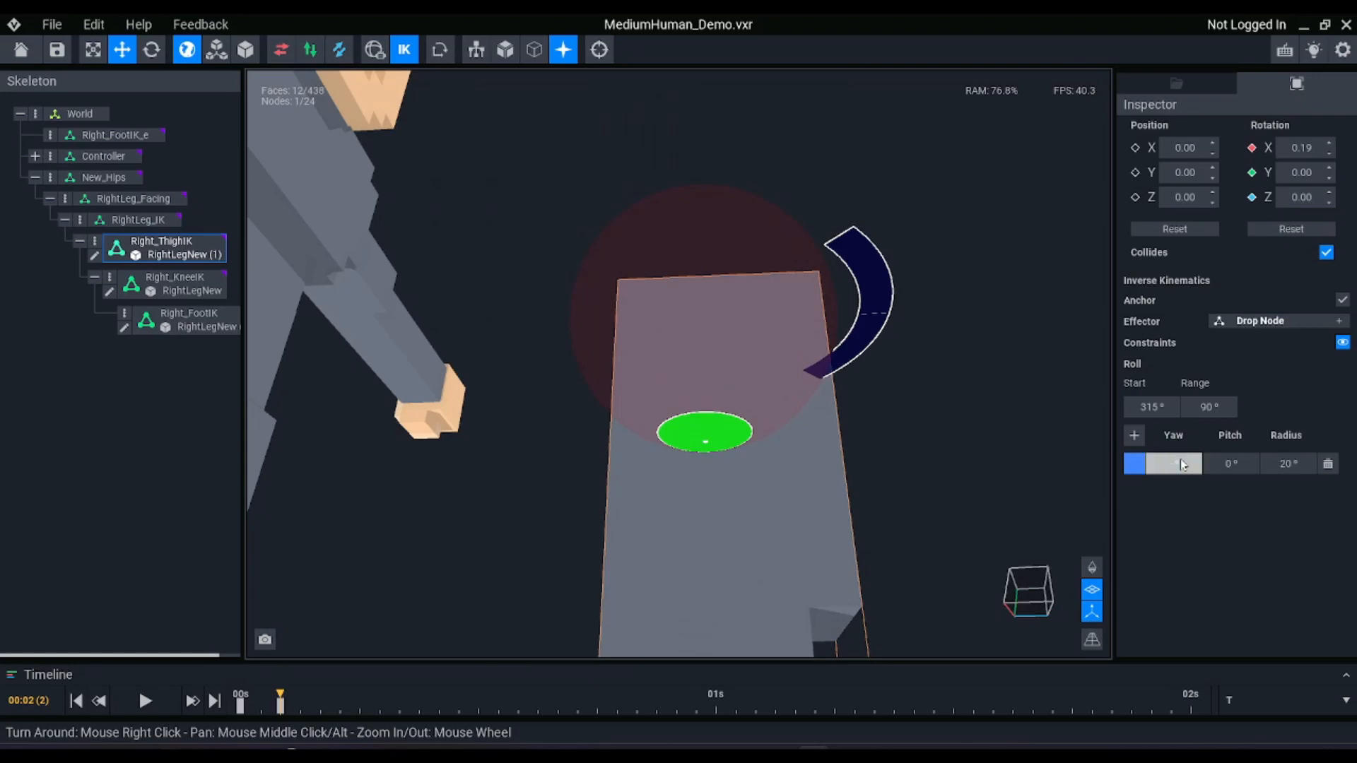
{"action": "key", "text": "Return"}
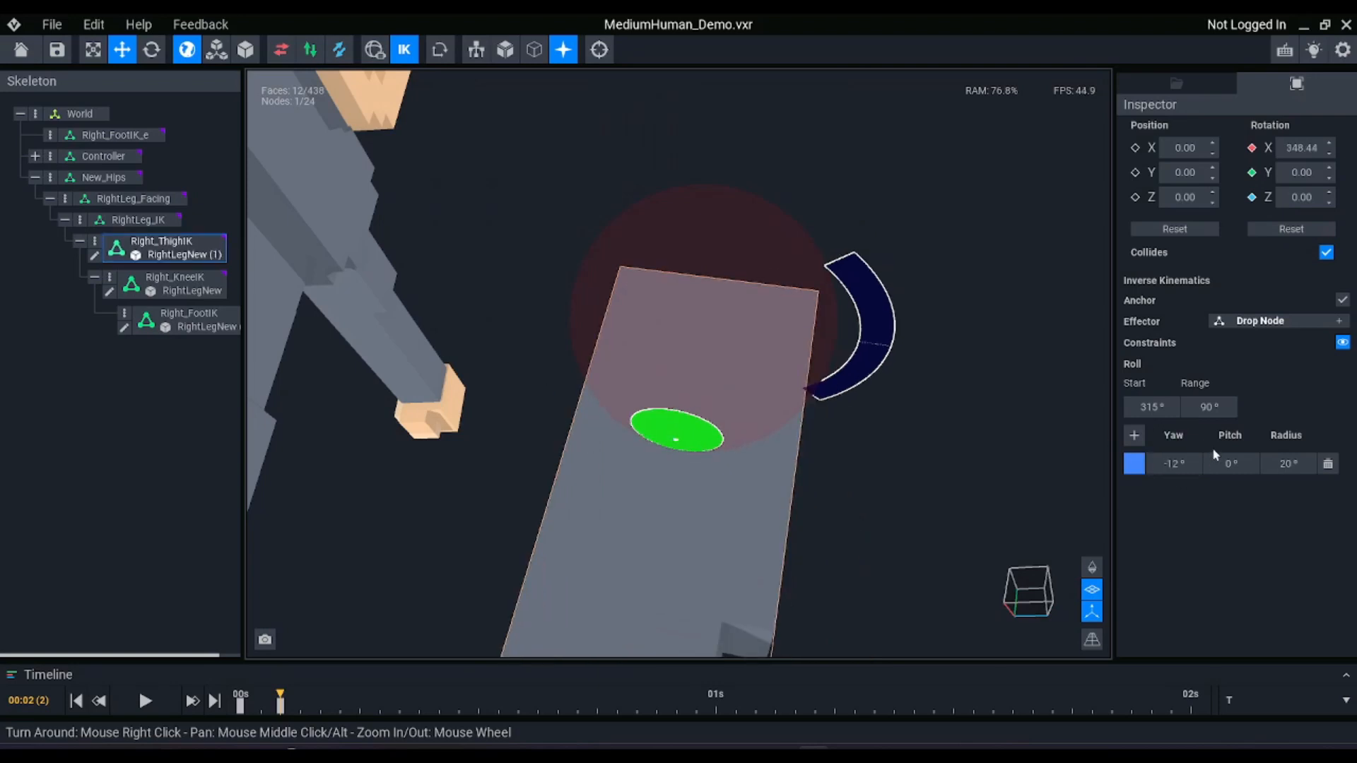
{"action": "left_click", "coordinate": [1166, 466]}
{"action": "key", "text": "Return"}
{"action": "right_click_drag", "start_coordinate": [689, 421], "coordinate": [689, 417]}
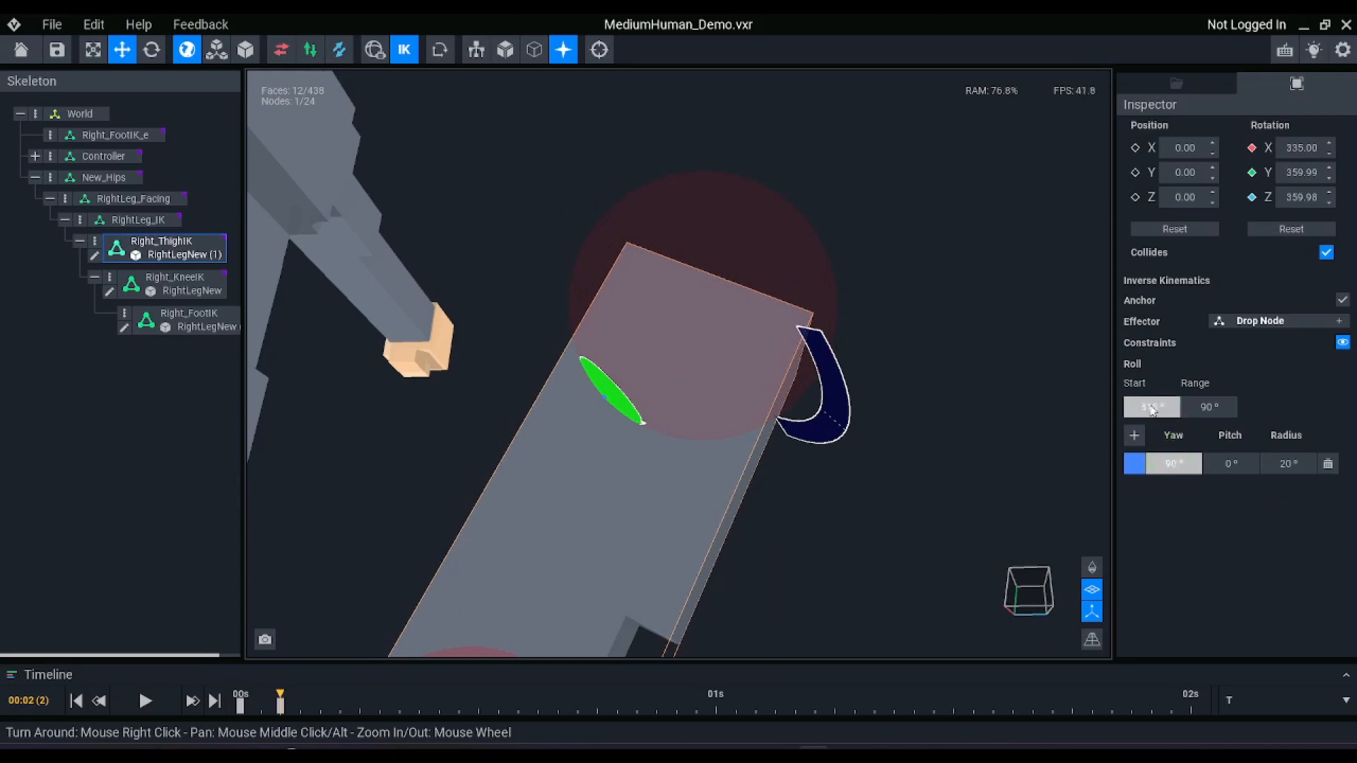
Try a yaw of 90° on the Right_ThighIK constraint, examine the thigh's tilt, and restore the yaw to 0°
{"action": "key", "text": "Return"}
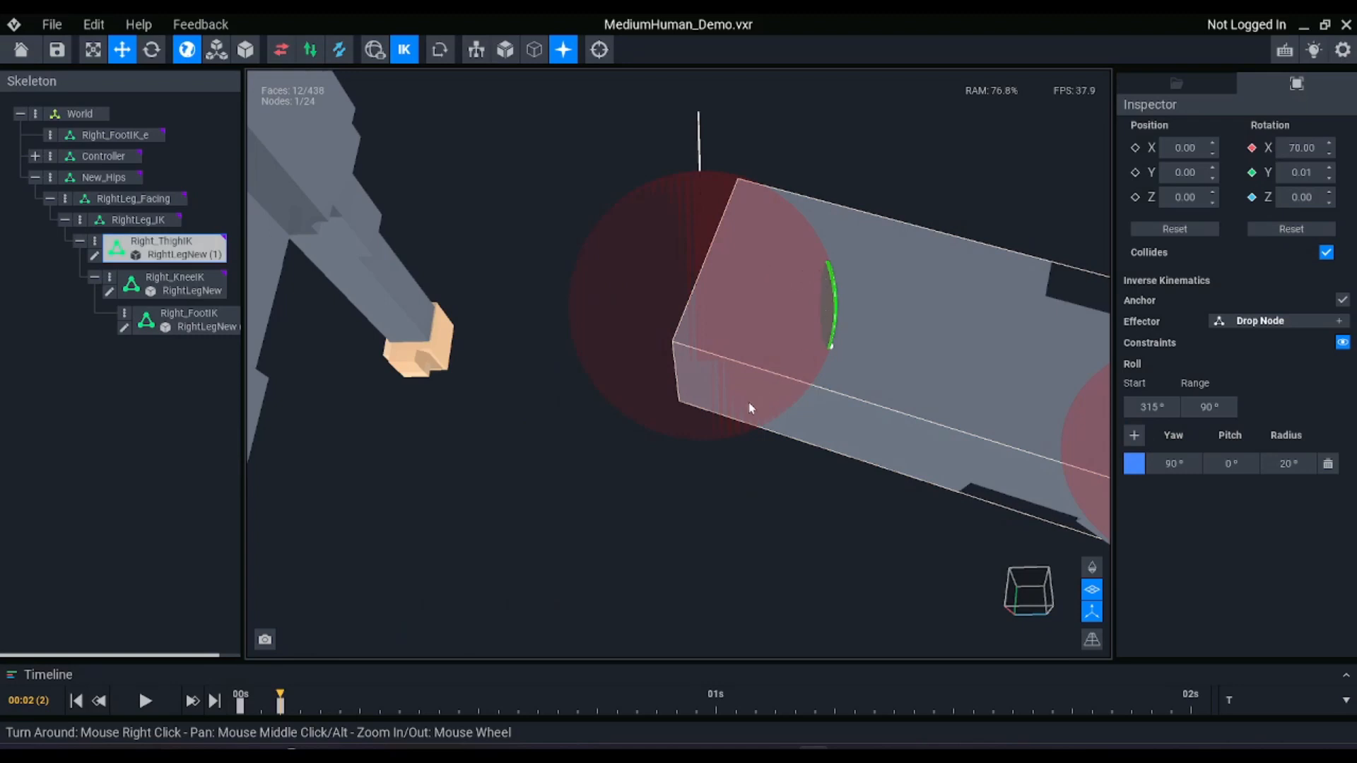
{"action": "scroll", "coordinate": [636, 339], "scroll_direction": "down", "scroll_amount": 4}
{"action": "right_click_drag", "start_coordinate": [644, 345], "coordinate": [690, 368]}
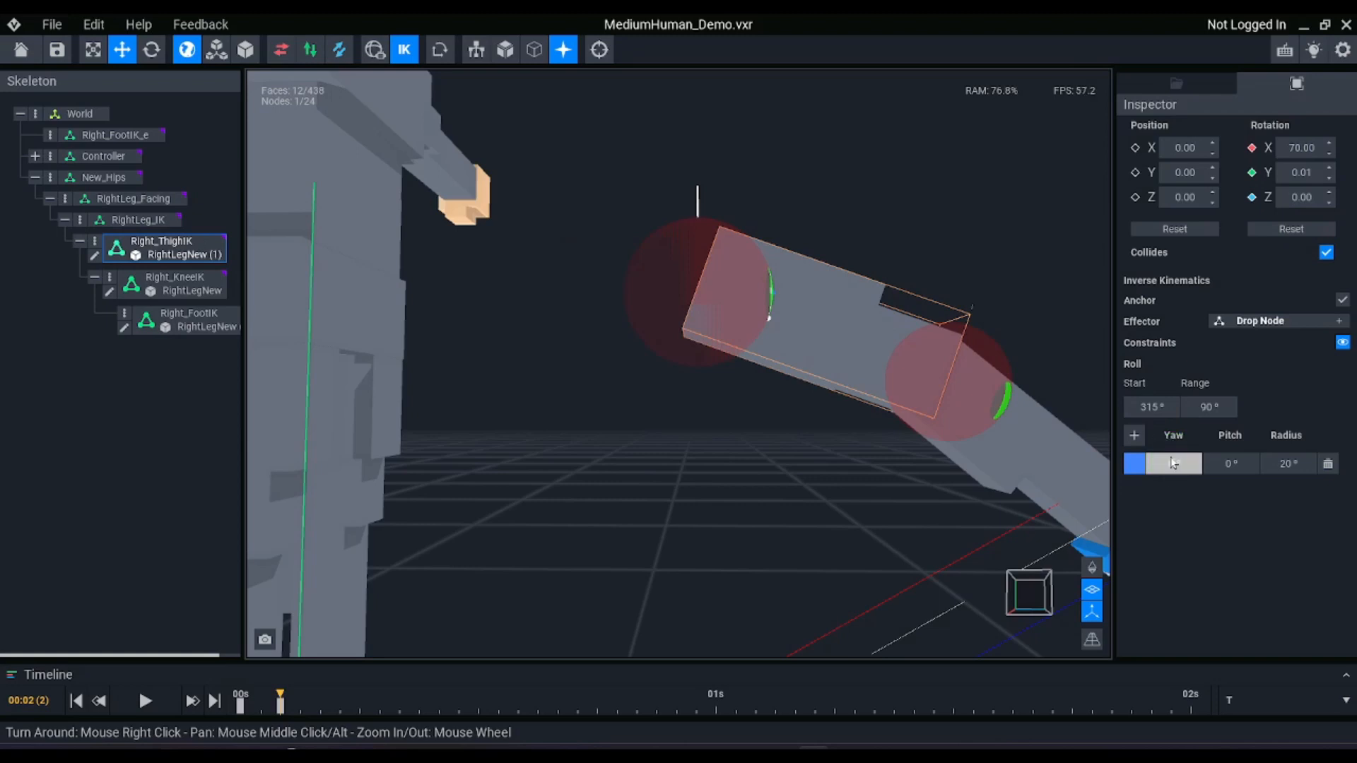
{"action": "key", "text": "Return"}
Try a pitch of -45° on the Right_ThighIK constraint to tilt the thigh sideways
{"action": "scroll", "coordinate": [849, 441], "scroll_direction": "up", "scroll_amount": 2}
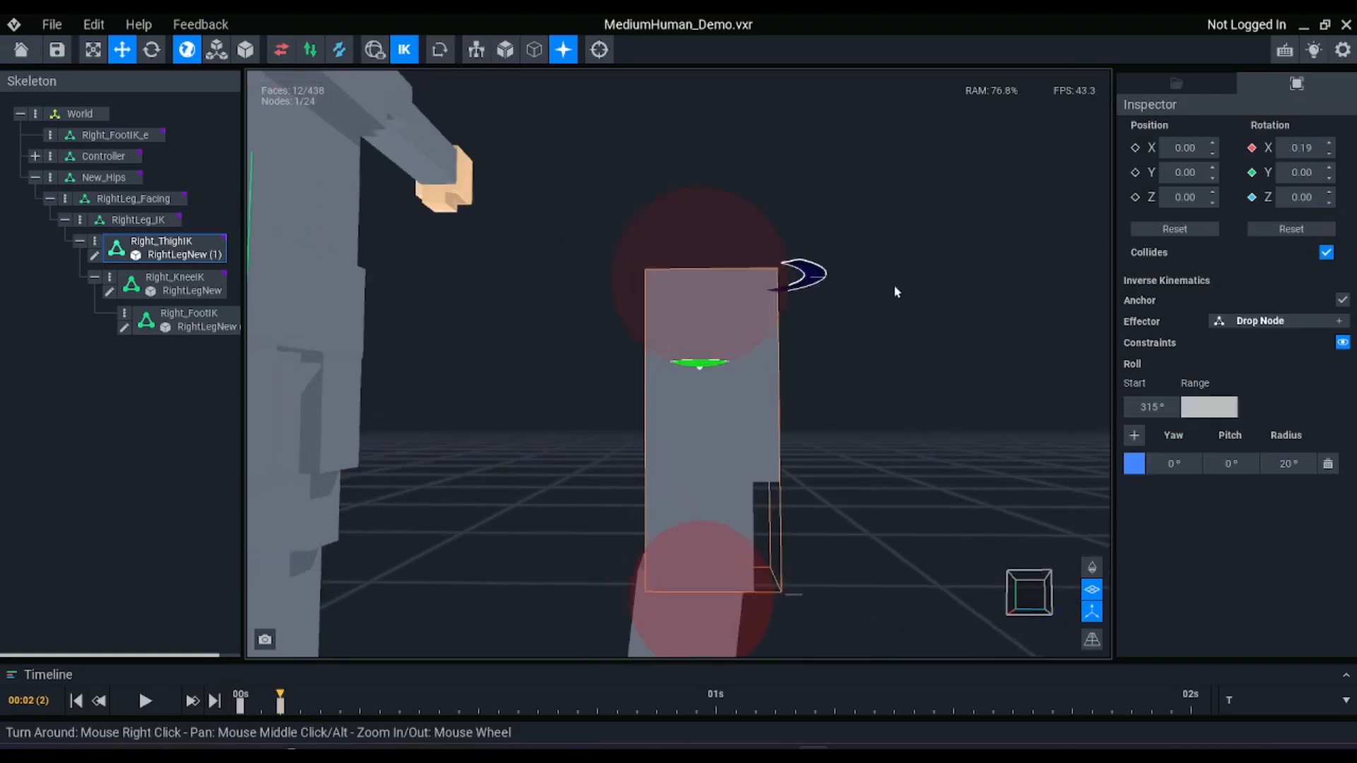
{"action": "scroll", "coordinate": [760, 339], "scroll_direction": "up", "scroll_amount": 1}
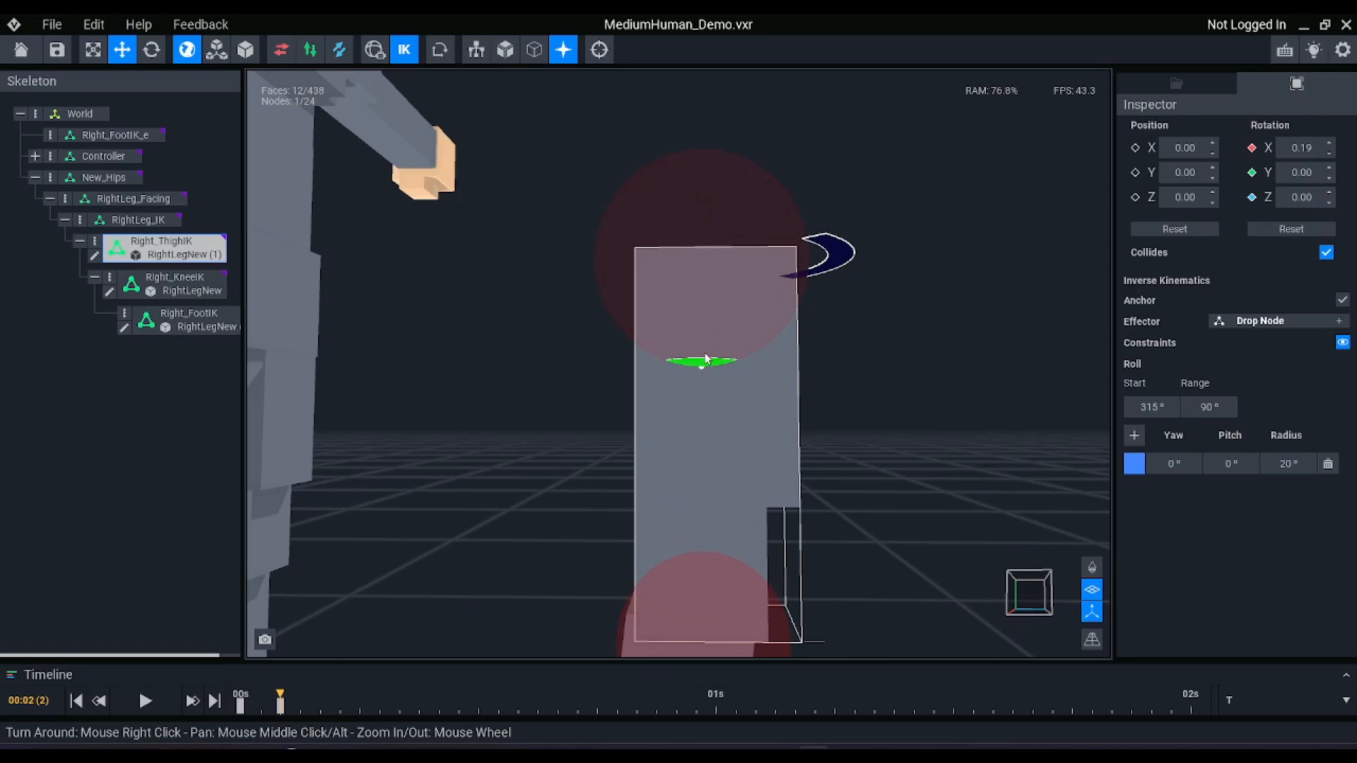
{"action": "mouse_move", "coordinate": [732, 365]}
{"action": "right_mouse_down"}
{"action": "mouse_move", "coordinate": [692, 365]}
{"action": "mouse_move", "coordinate": [731, 353]}
{"action": "right_mouse_up"}
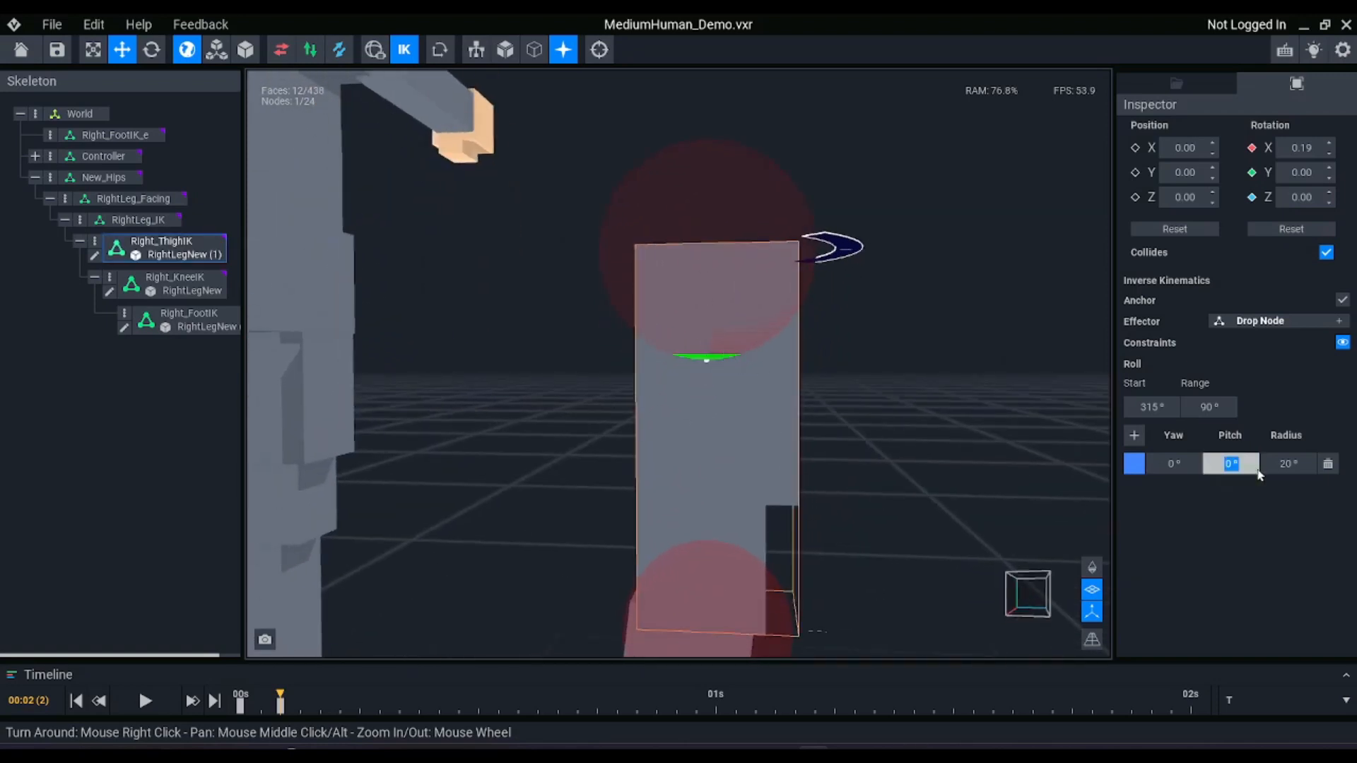
{"action": "key", "text": "Return"}
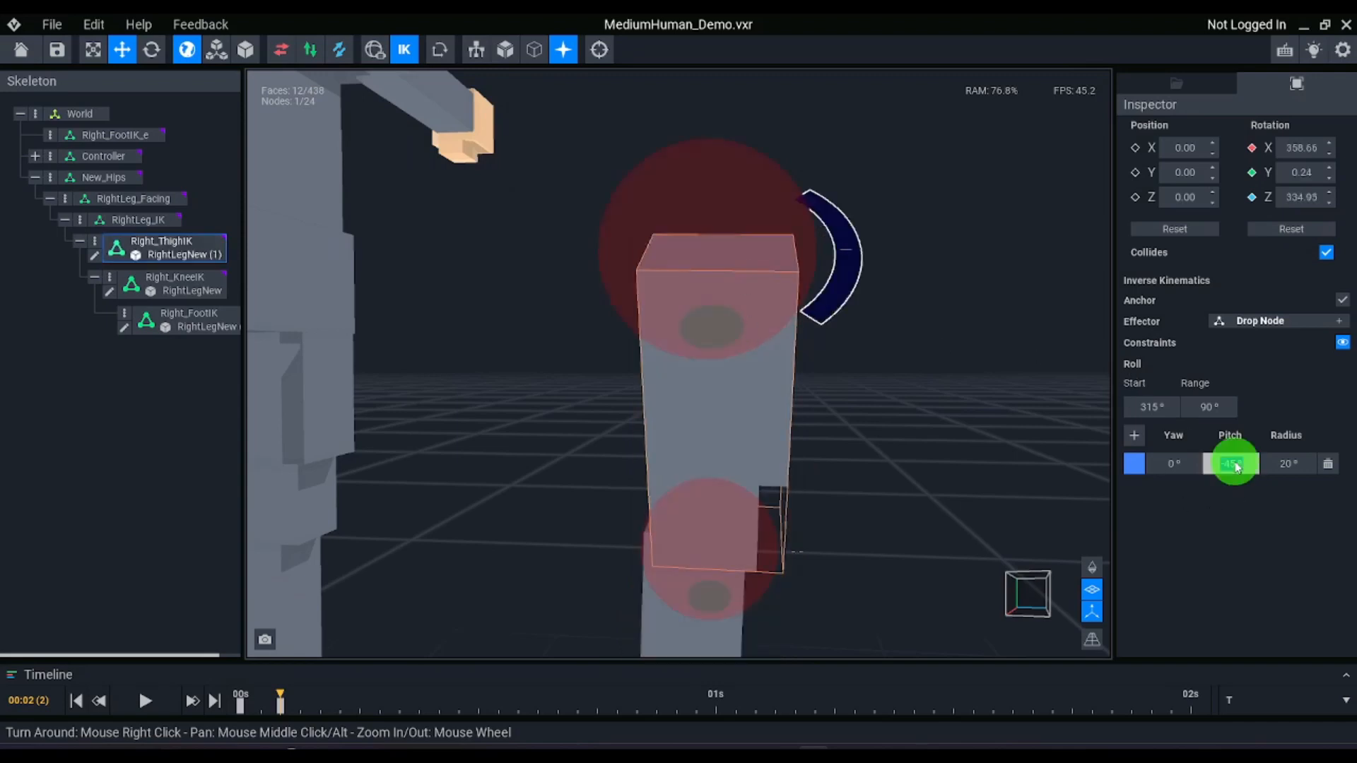
Set the Right_ThighIK constraint pitch to 45° and examine the leg's sideways tilt from the front
{"action": "key", "text": "Return"}
{"action": "mouse_move", "coordinate": [738, 298]}
{"action": "right_mouse_down"}
{"action": "mouse_move", "coordinate": [691, 367]}
{"action": "mouse_move", "coordinate": [739, 298]}
{"action": "right_mouse_up"}
{"action": "scroll", "coordinate": [739, 297], "scroll_direction": "down", "scroll_amount": 5}
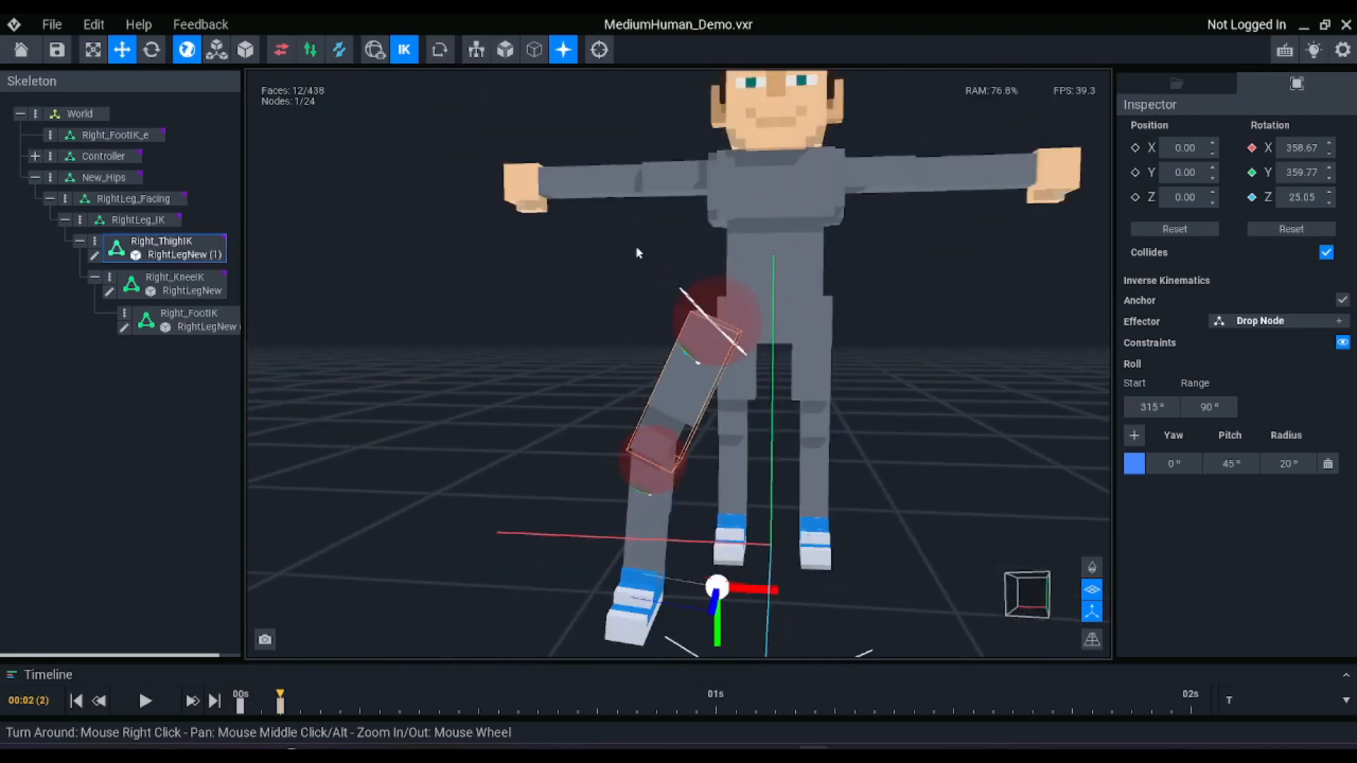
{"action": "scroll", "coordinate": [793, 346], "scroll_direction": "down", "scroll_amount": 2}
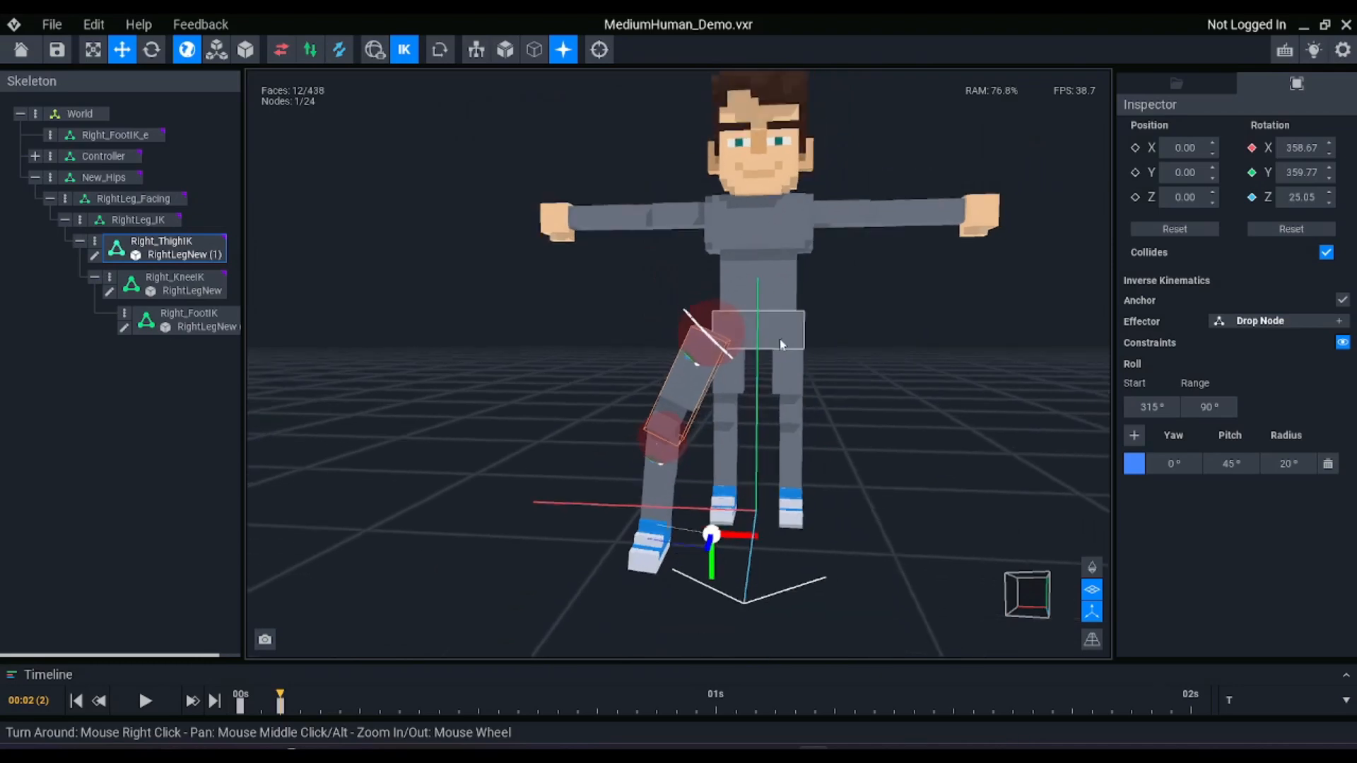
Undo the pitch change on the Right_ThighIK constraint to bring the thigh back upright
{"action": "scroll", "coordinate": [758, 361], "scroll_direction": "up", "scroll_amount": 5}
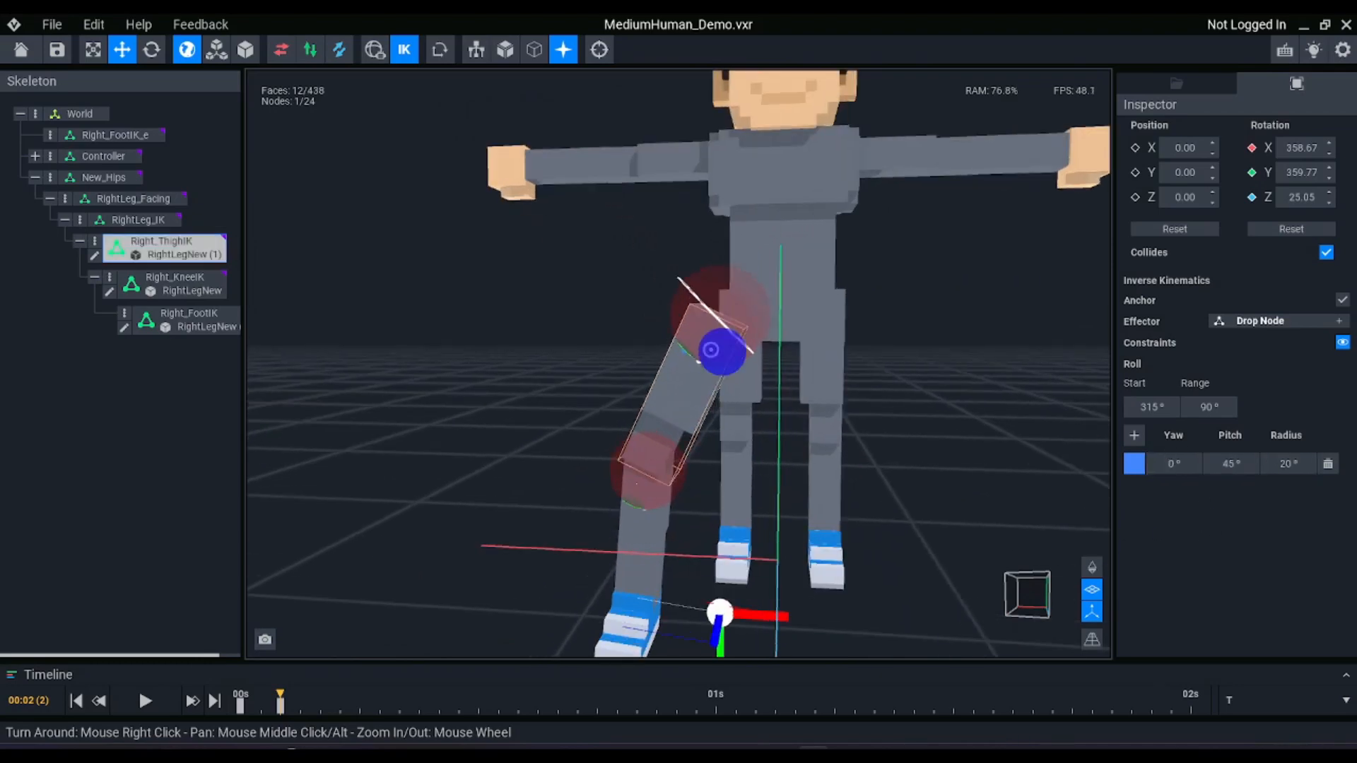
{"action": "key", "text": "ctrl+z"}
{"action": "key", "text": "ctrl+z"}
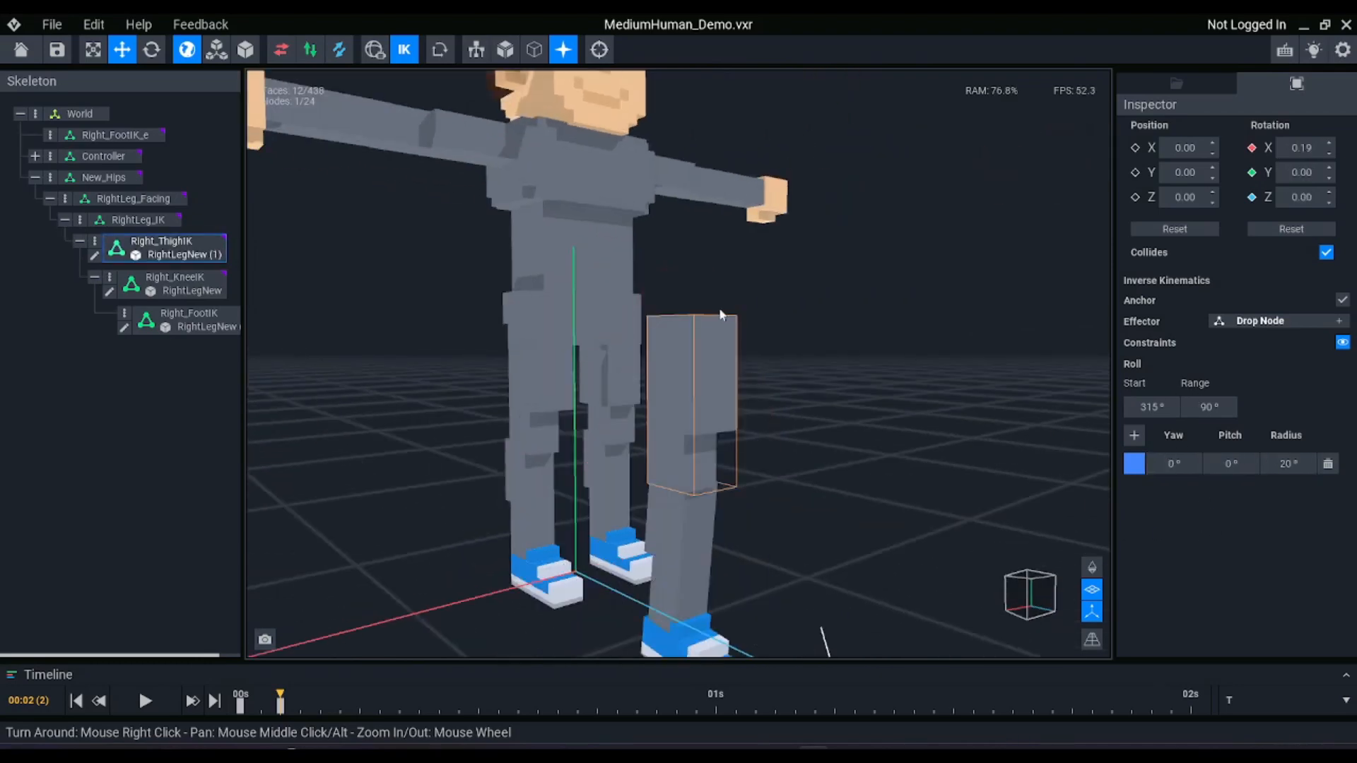
Set the Right_ThighIK constraint radius to 80° and check the enlarged movement cone around the hip
{"action": "left_click", "coordinate": [1288, 466]}
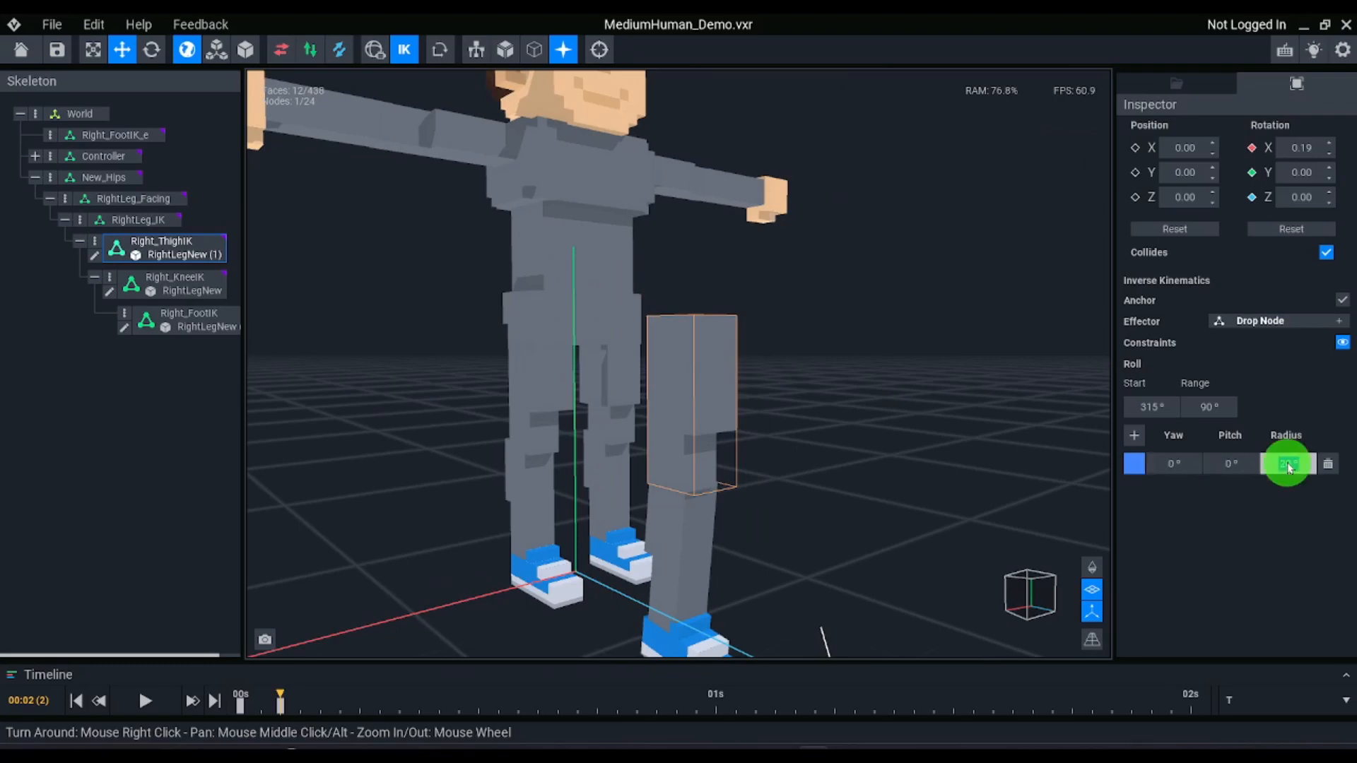
{"action": "key", "text": "Return"}
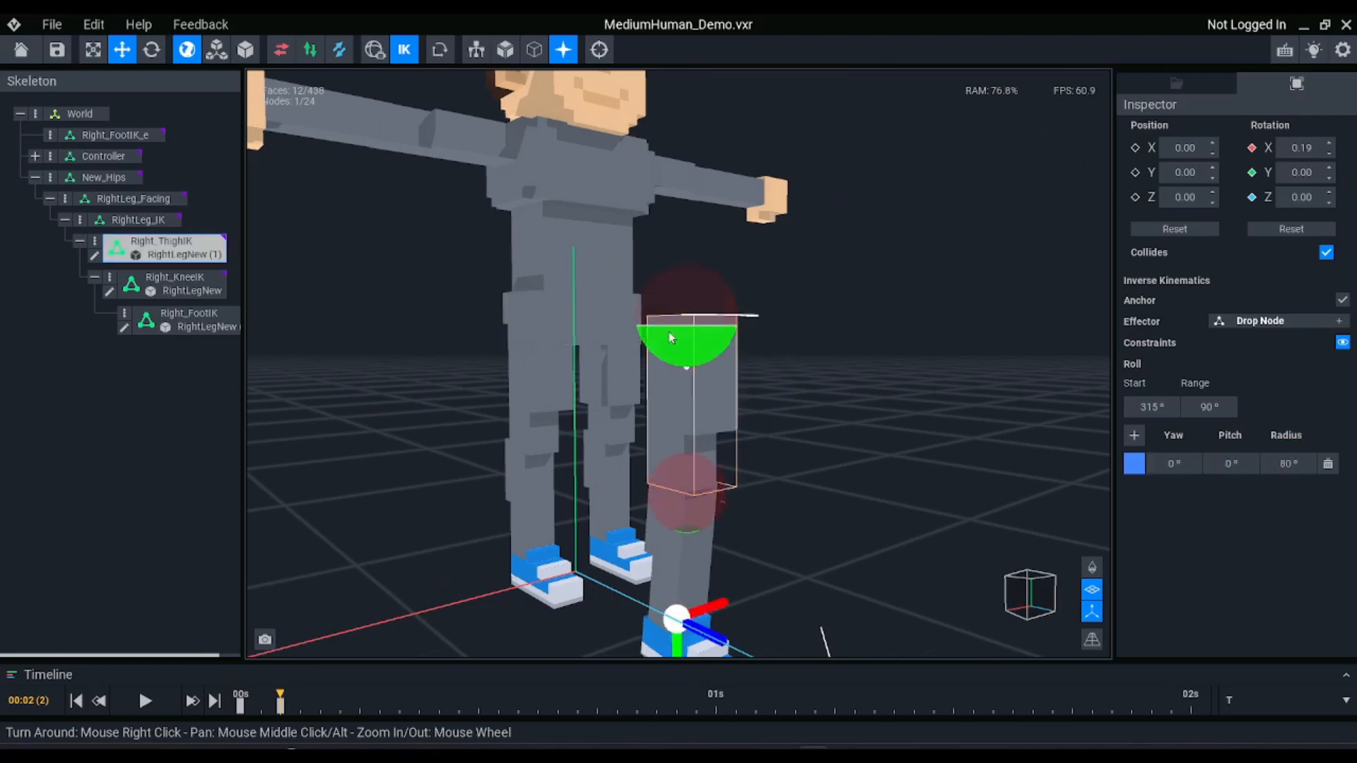
{"action": "scroll", "coordinate": [721, 384], "scroll_direction": "down", "scroll_amount": 2}
{"action": "scroll", "coordinate": [727, 432], "scroll_direction": "up", "scroll_amount": 5}
{"action": "middle_click_drag", "start_coordinate": [718, 503], "coordinate": [727, 390]}
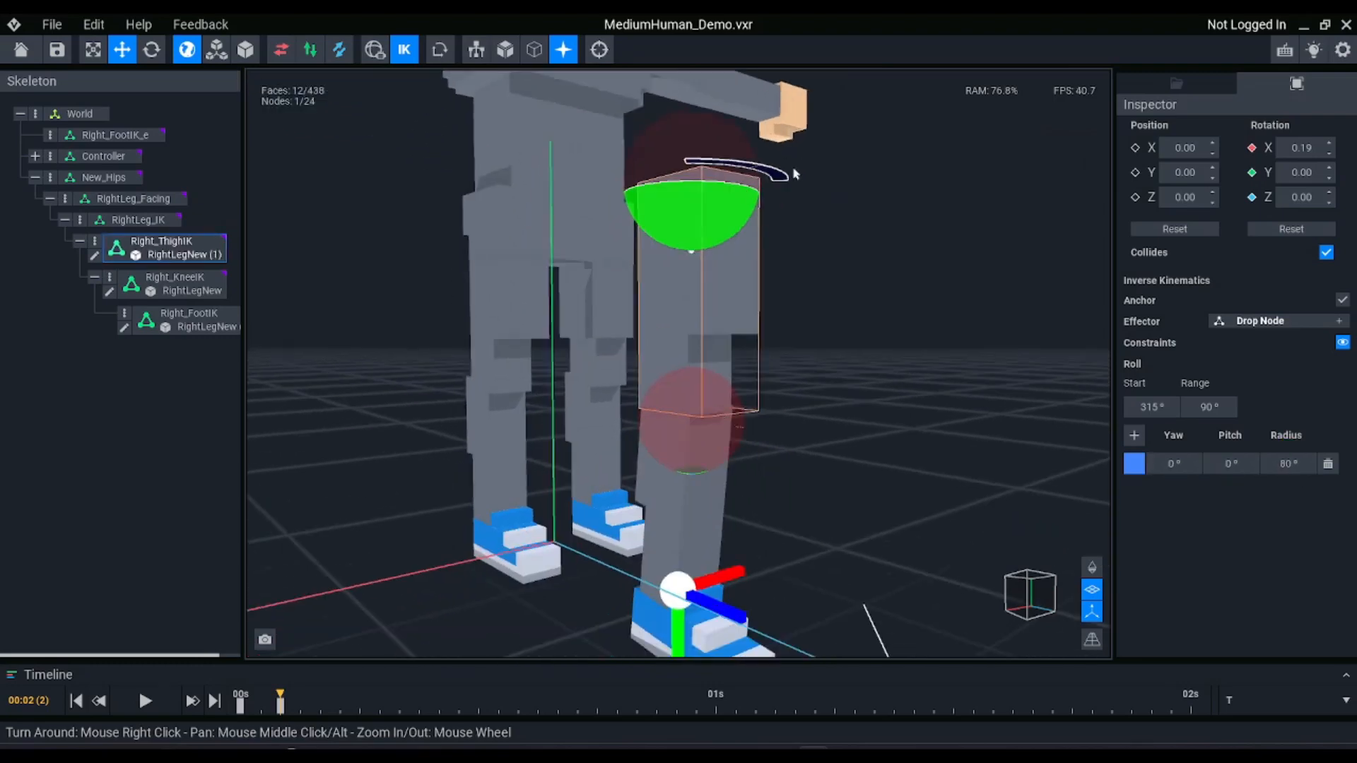
Add a second constraint to Right_KneeIK and set its radius to 20°
{"action": "left_click", "coordinate": [707, 493]}
{"action": "scroll", "coordinate": [712, 488], "scroll_direction": "up", "scroll_amount": 5}
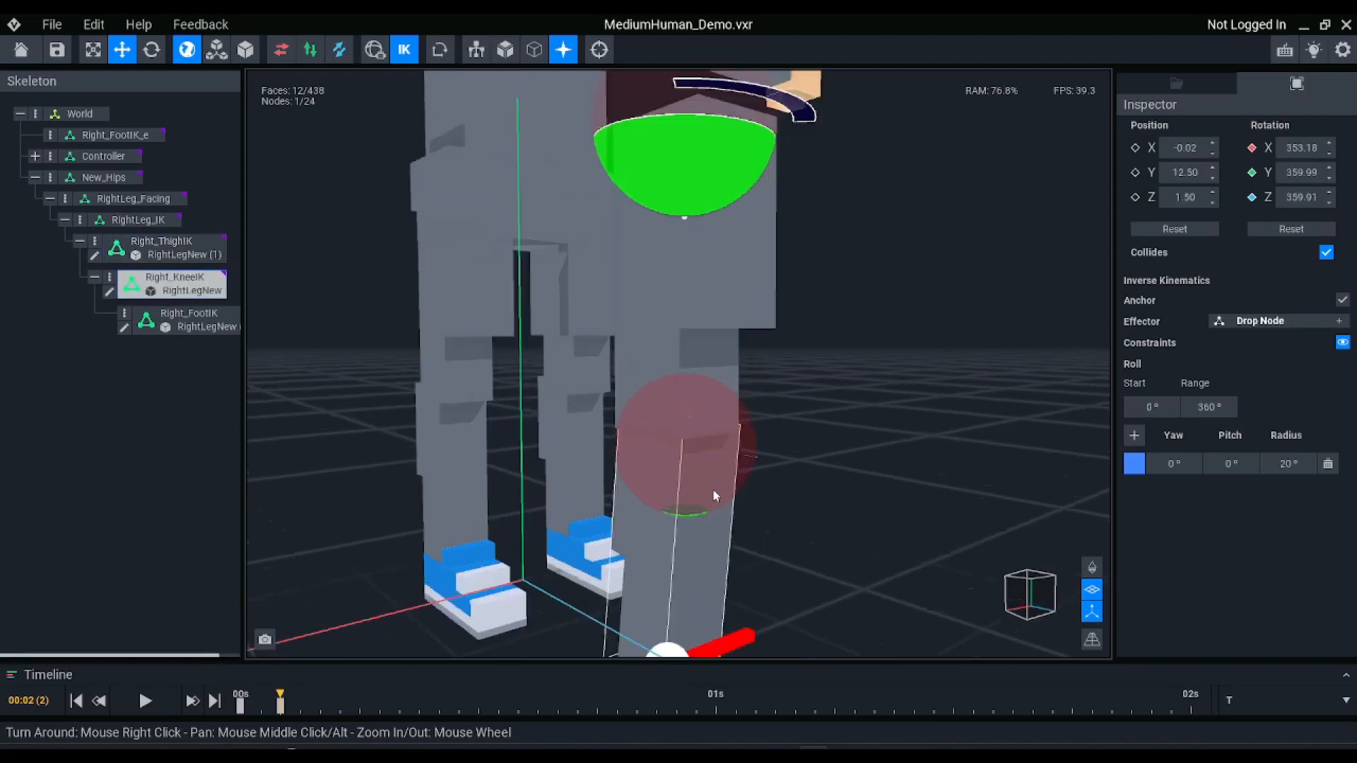
{"action": "right_click_drag", "start_coordinate": [722, 509], "coordinate": [714, 351]}
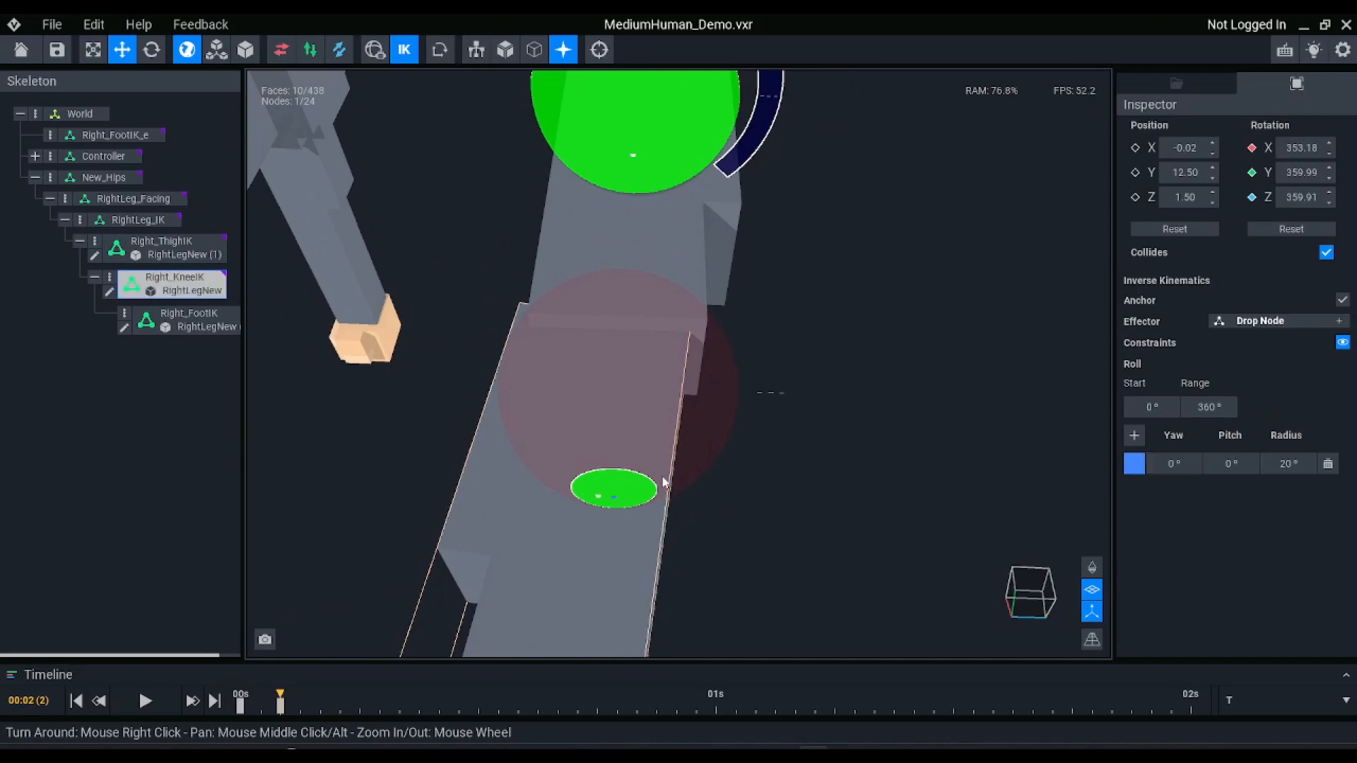
{"action": "left_click", "coordinate": [1134, 435]}
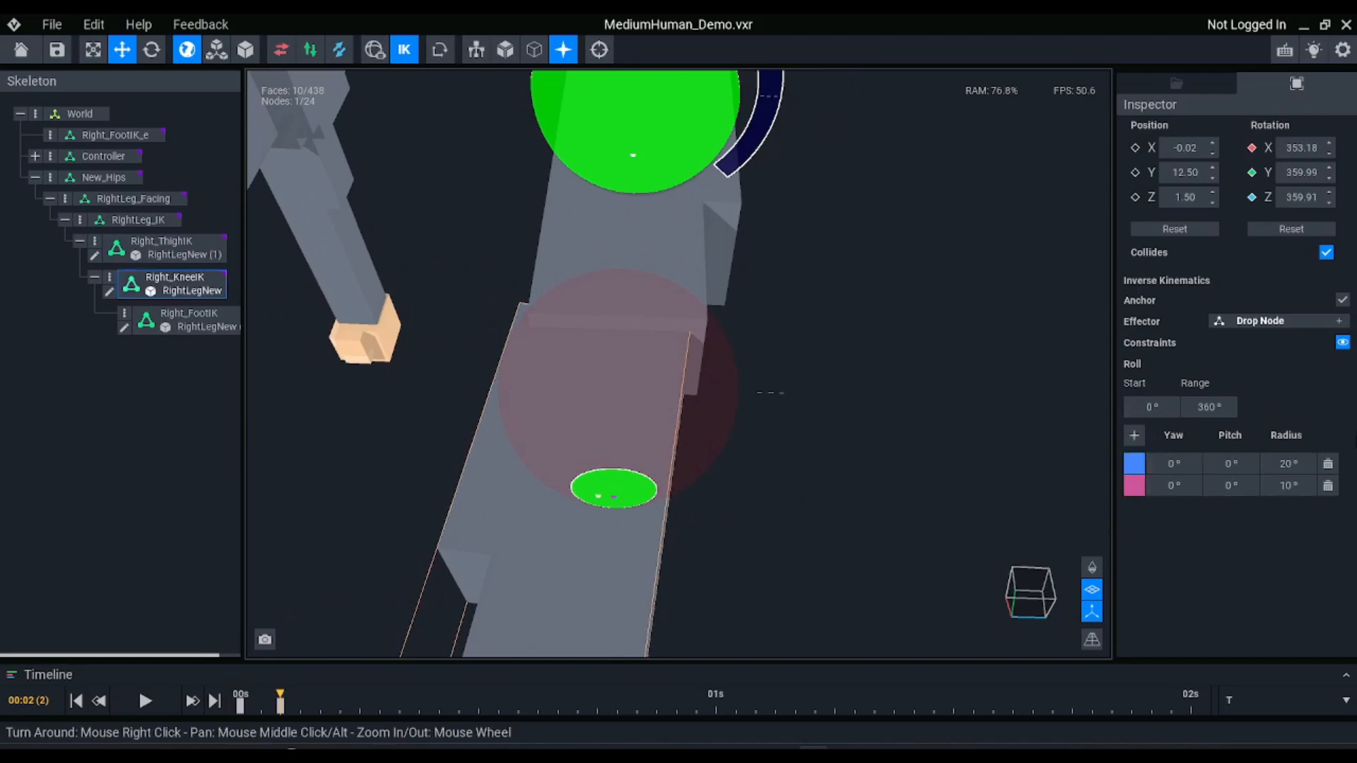
{"action": "left_click", "coordinate": [1284, 486]}
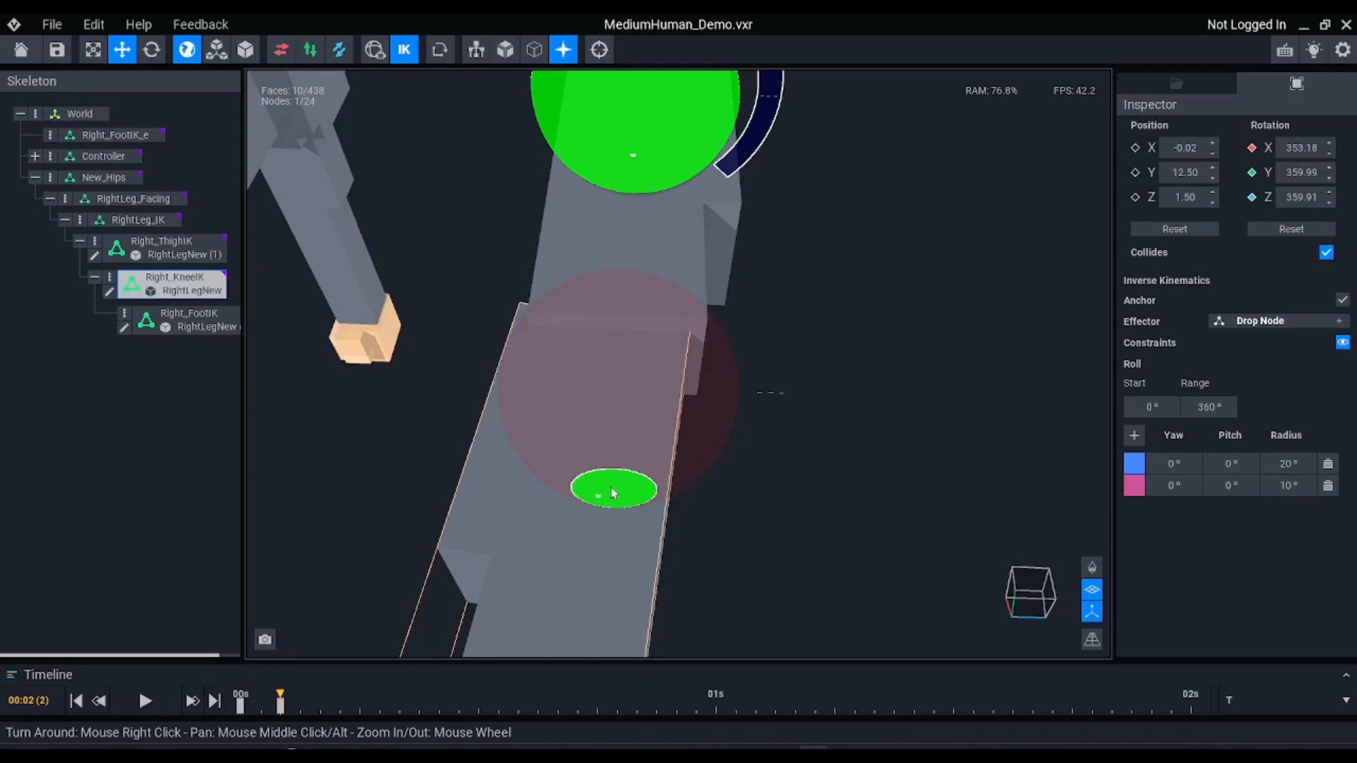
{"action": "left_click", "coordinate": [1297, 486]}
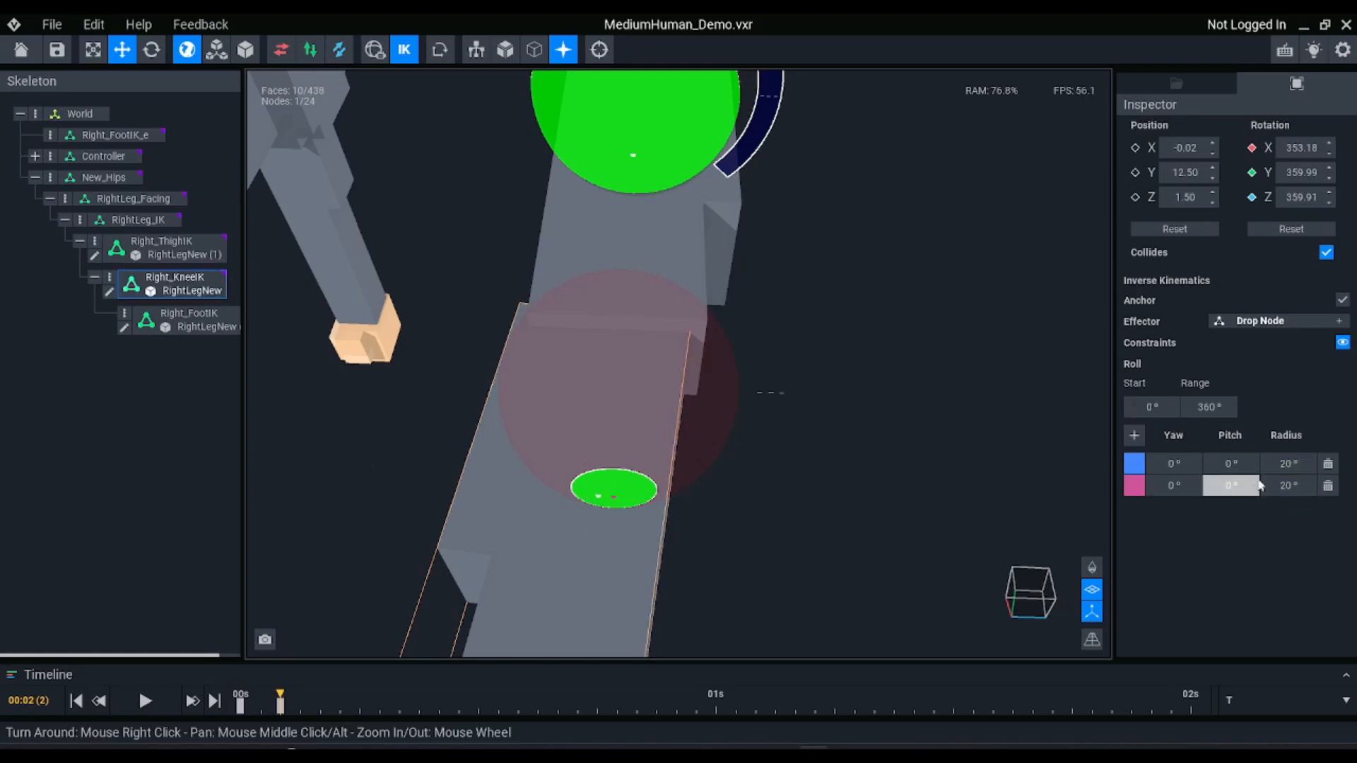
Try a larger radius on the second Right_KneeIK constraint and restore it to 20°
{"action": "left_click", "coordinate": [1297, 486]}
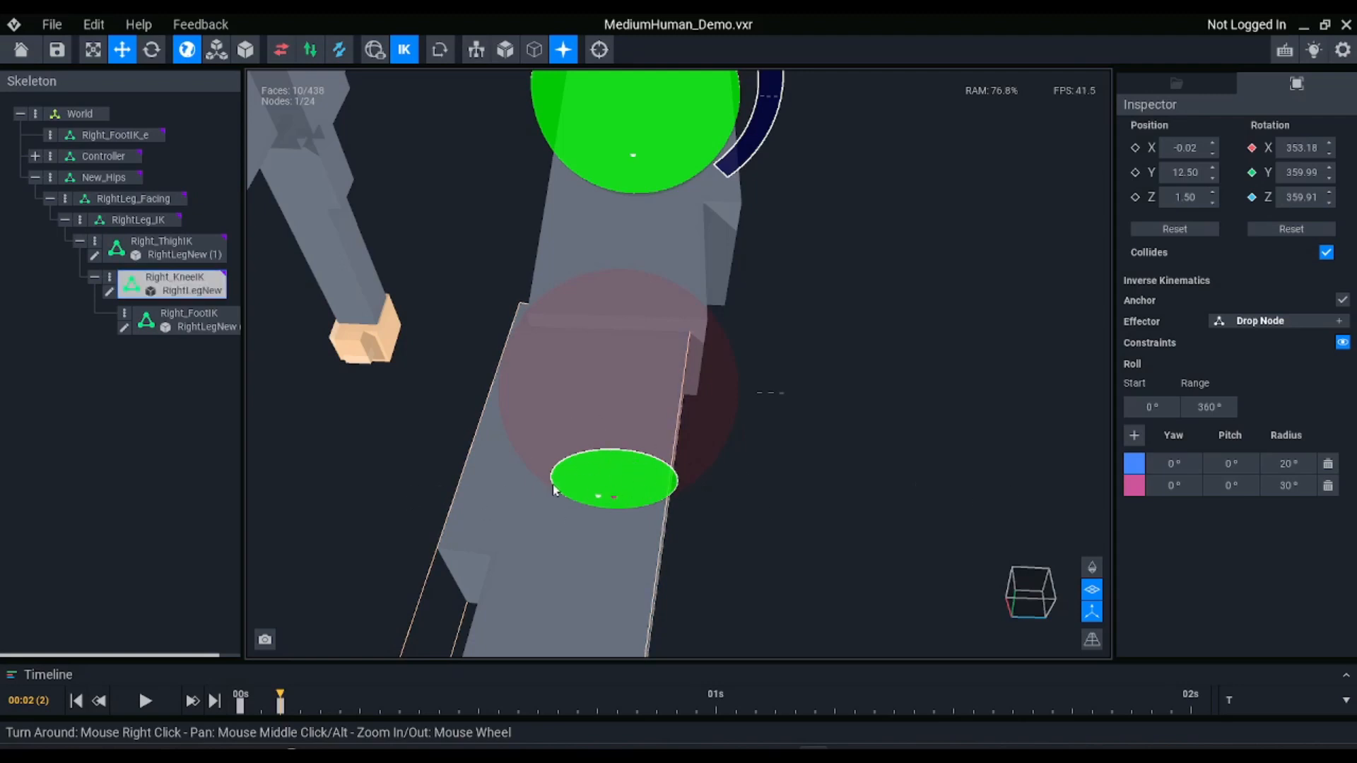
{"action": "left_click", "coordinate": [1282, 484]}
{"action": "key", "text": "Return"}
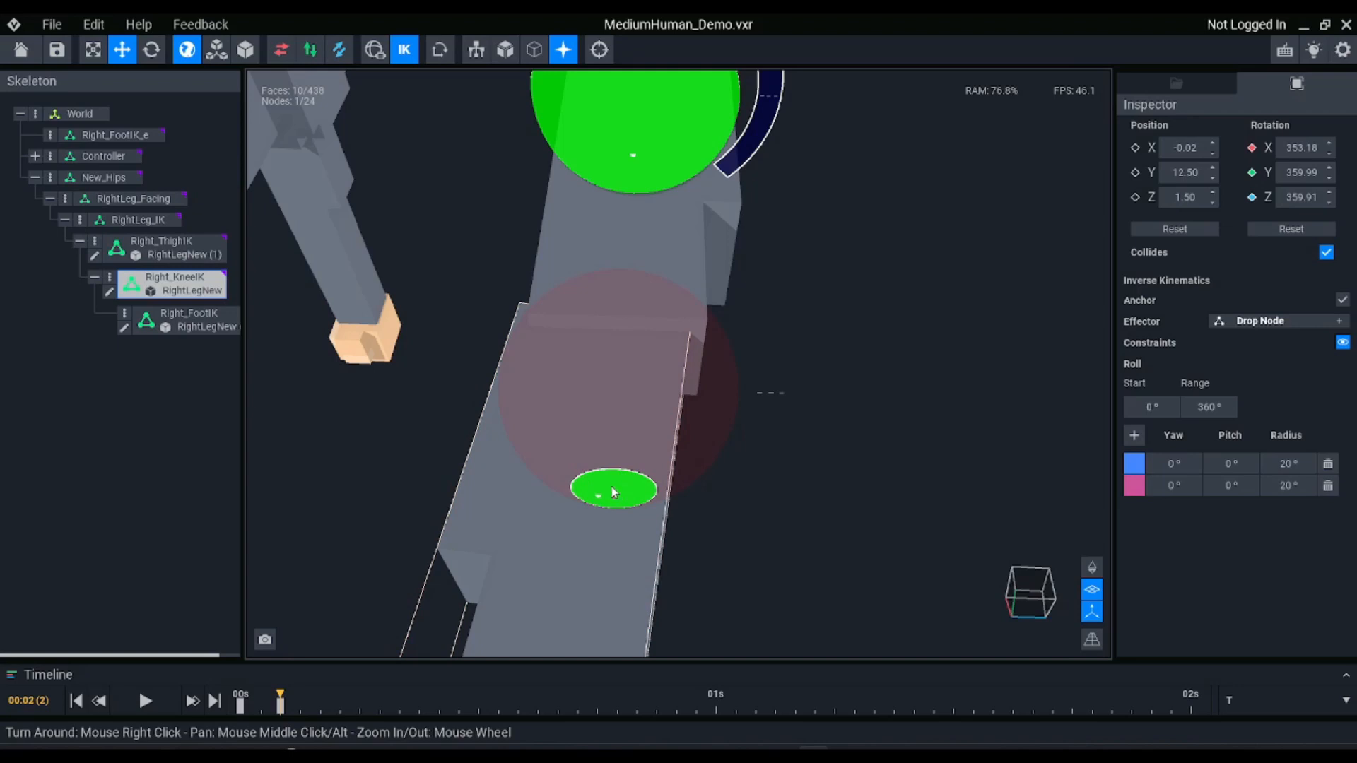
Temporarily turn off inverse kinematics, rotate Right_KneeIK about X to preview the knee's bend, and undo the rotation
{"action": "right_click_drag", "start_coordinate": [490, 323], "coordinate": [527, 411]}
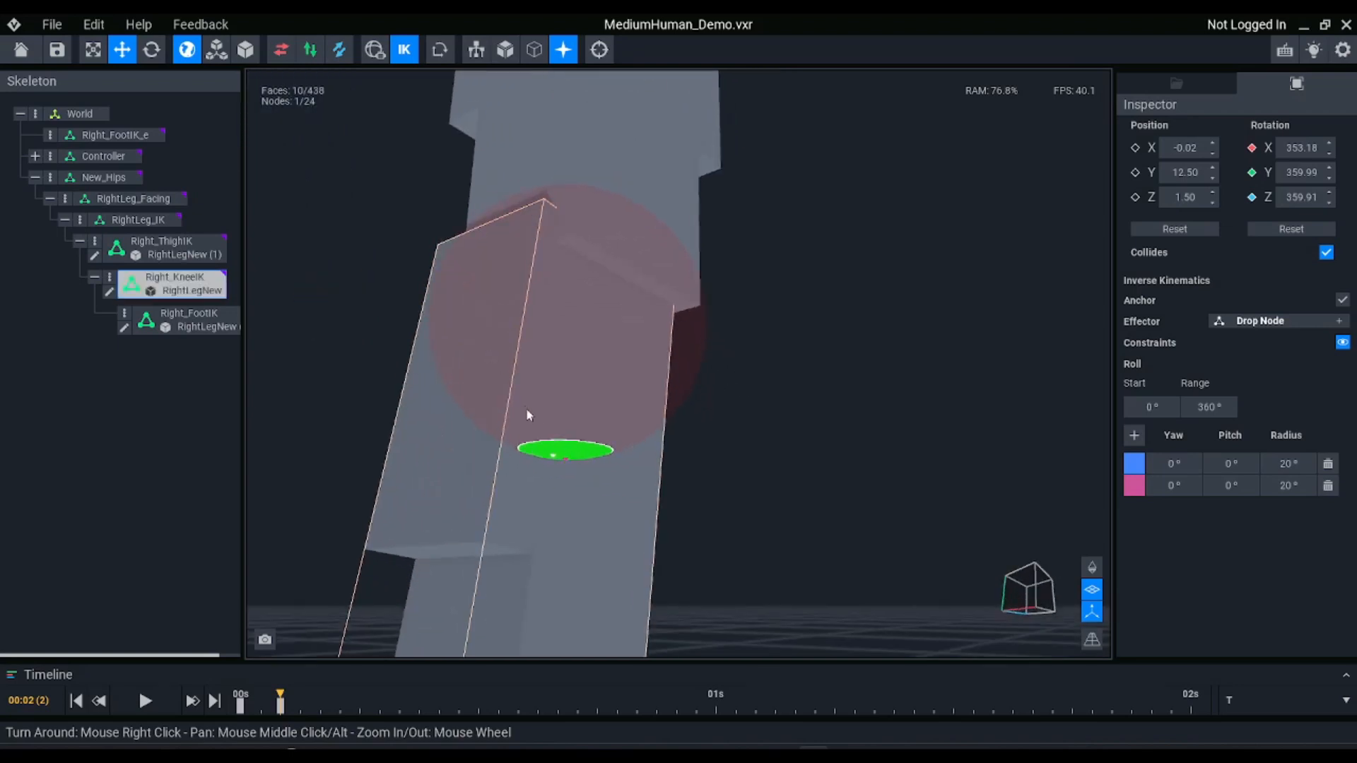
{"action": "scroll", "coordinate": [558, 424], "scroll_direction": "down", "scroll_amount": 5}
{"action": "left_click", "coordinate": [403, 50]}
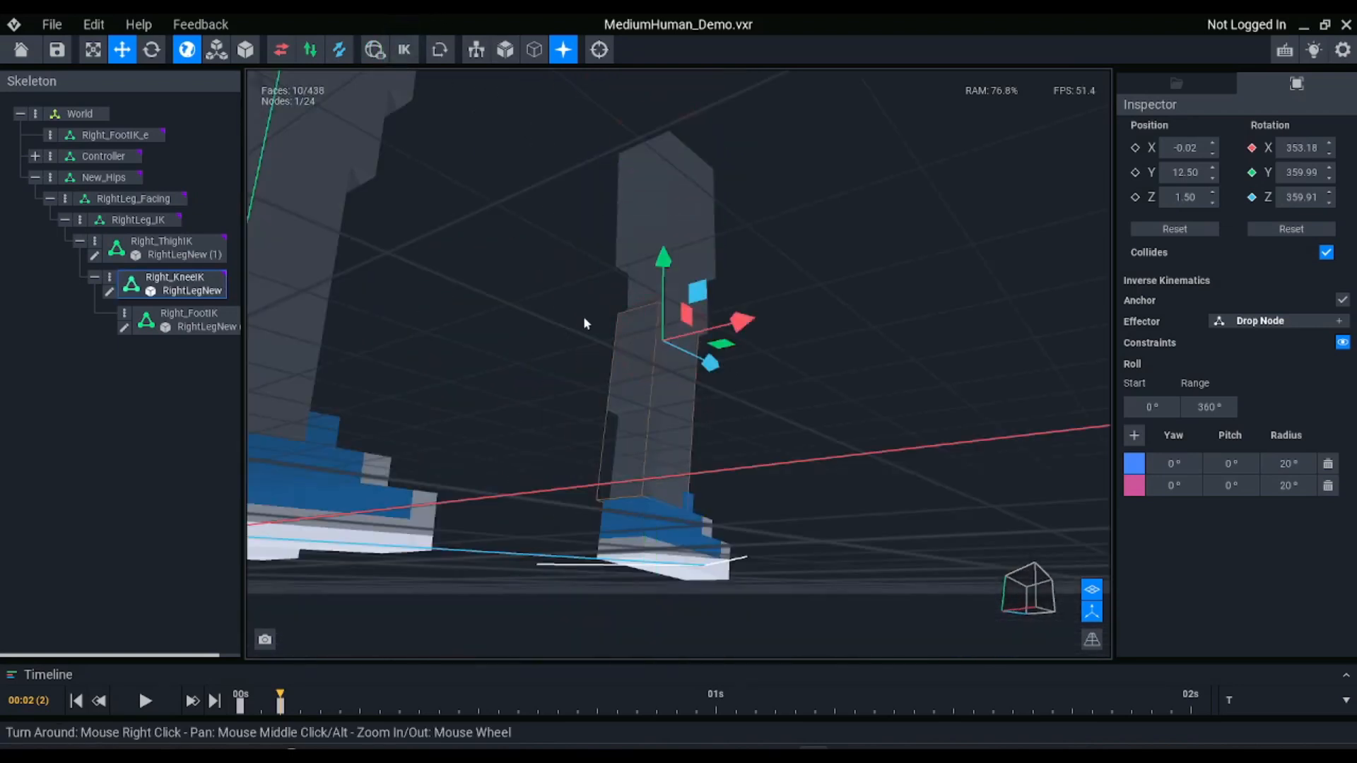
{"action": "right_click_drag", "start_coordinate": [583, 316], "coordinate": [710, 388]}
{"action": "key", "text": "e"}
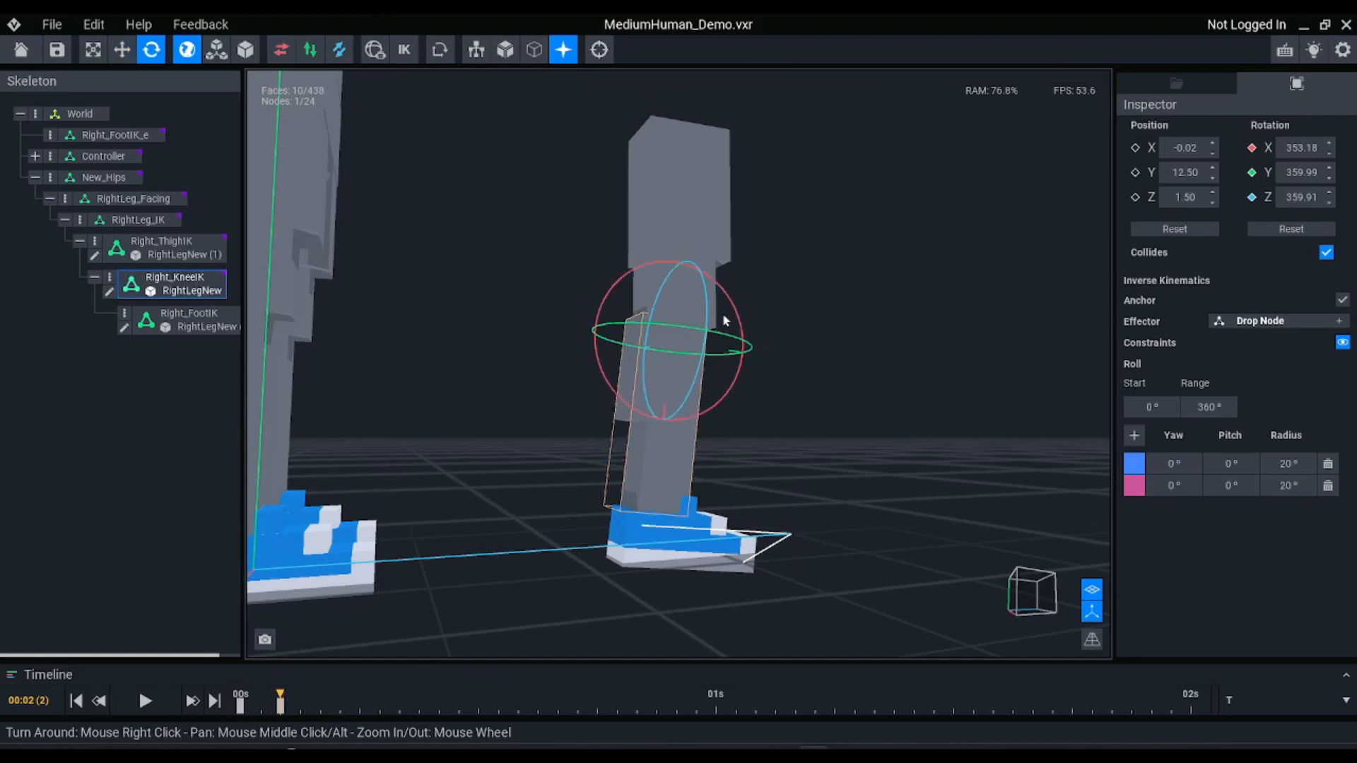
{"action": "left_click_drag", "start_coordinate": [733, 306], "coordinate": [570, 445]}
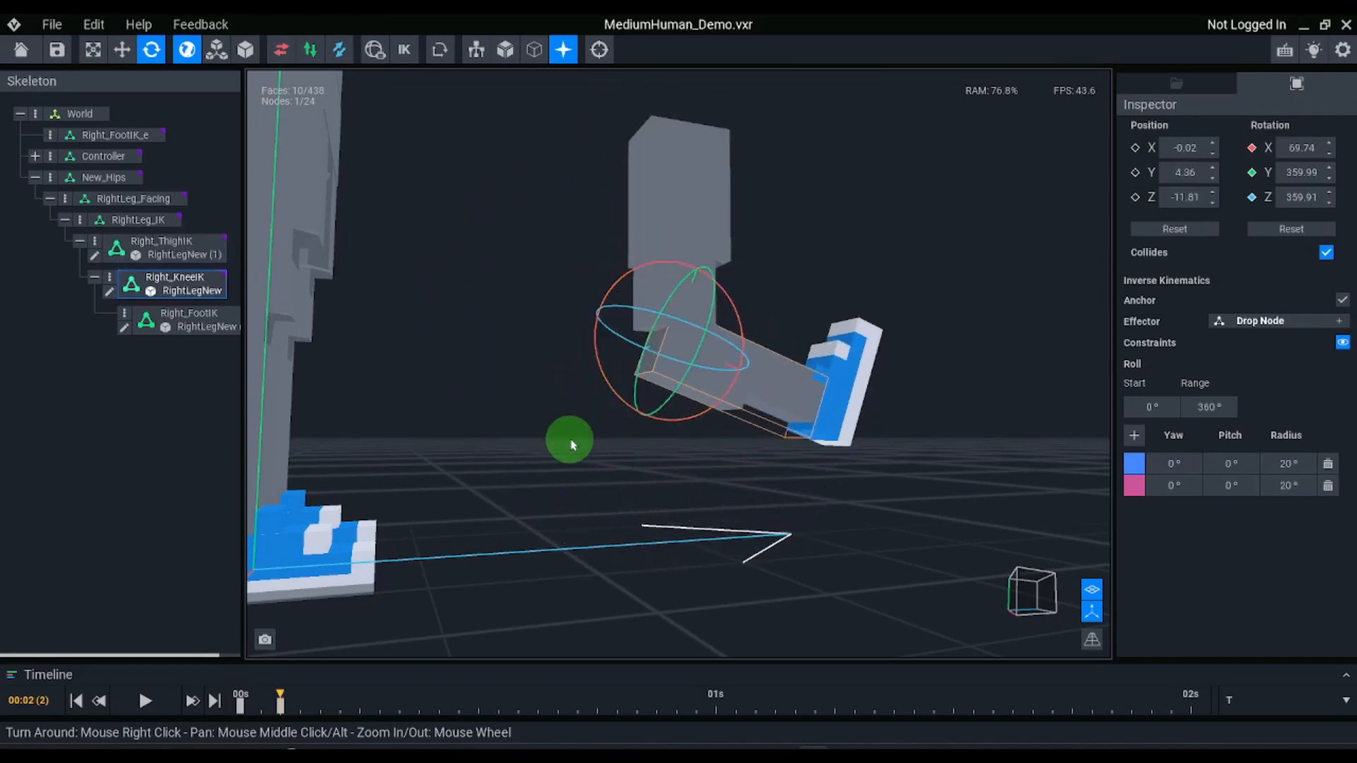
{"action": "key", "text": "ctrl+z"}
{"action": "left_click", "coordinate": [404, 50]}
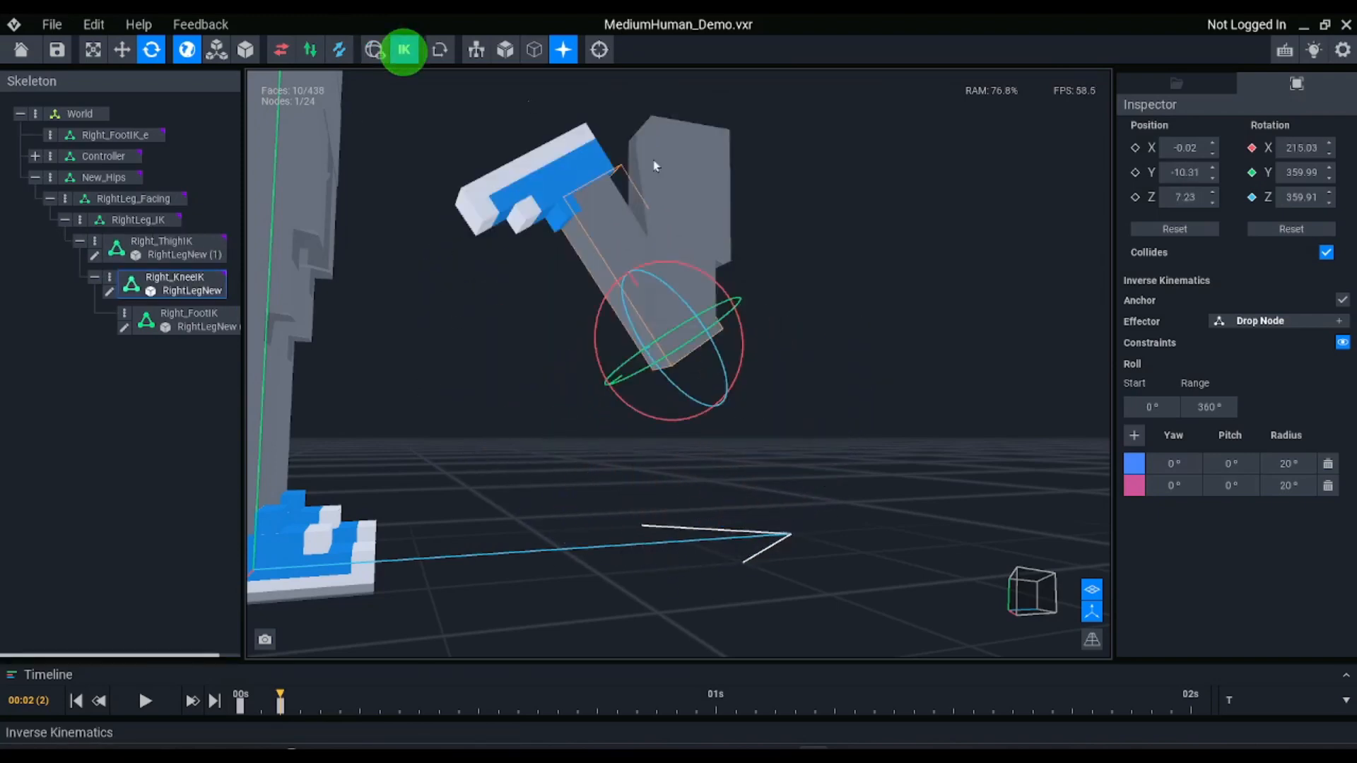
Try a radius of 80° on the first Right_KneeIK constraint
{"action": "scroll", "coordinate": [478, 424], "scroll_direction": "down", "scroll_amount": 3}
{"action": "right_click_drag", "start_coordinate": [478, 424], "coordinate": [406, 396]}
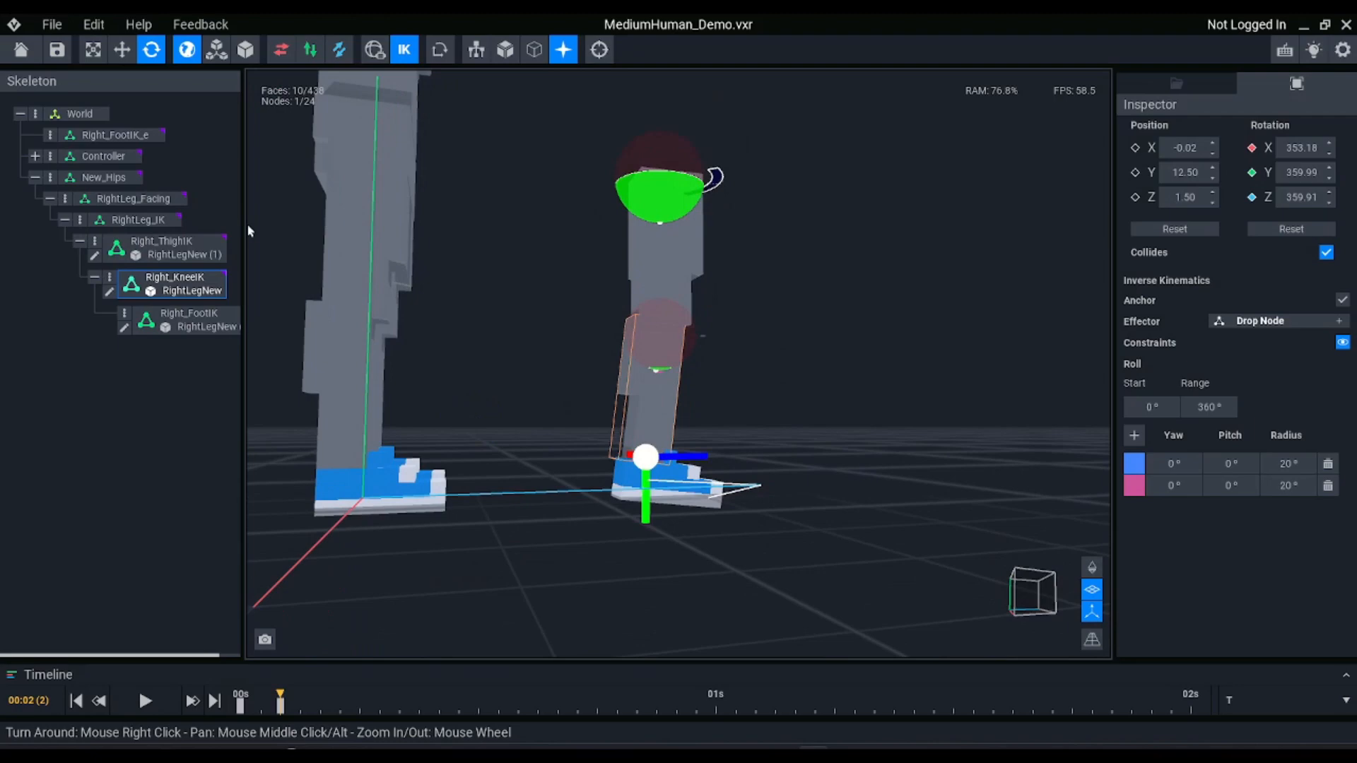
{"action": "left_click", "coordinate": [106, 132]}
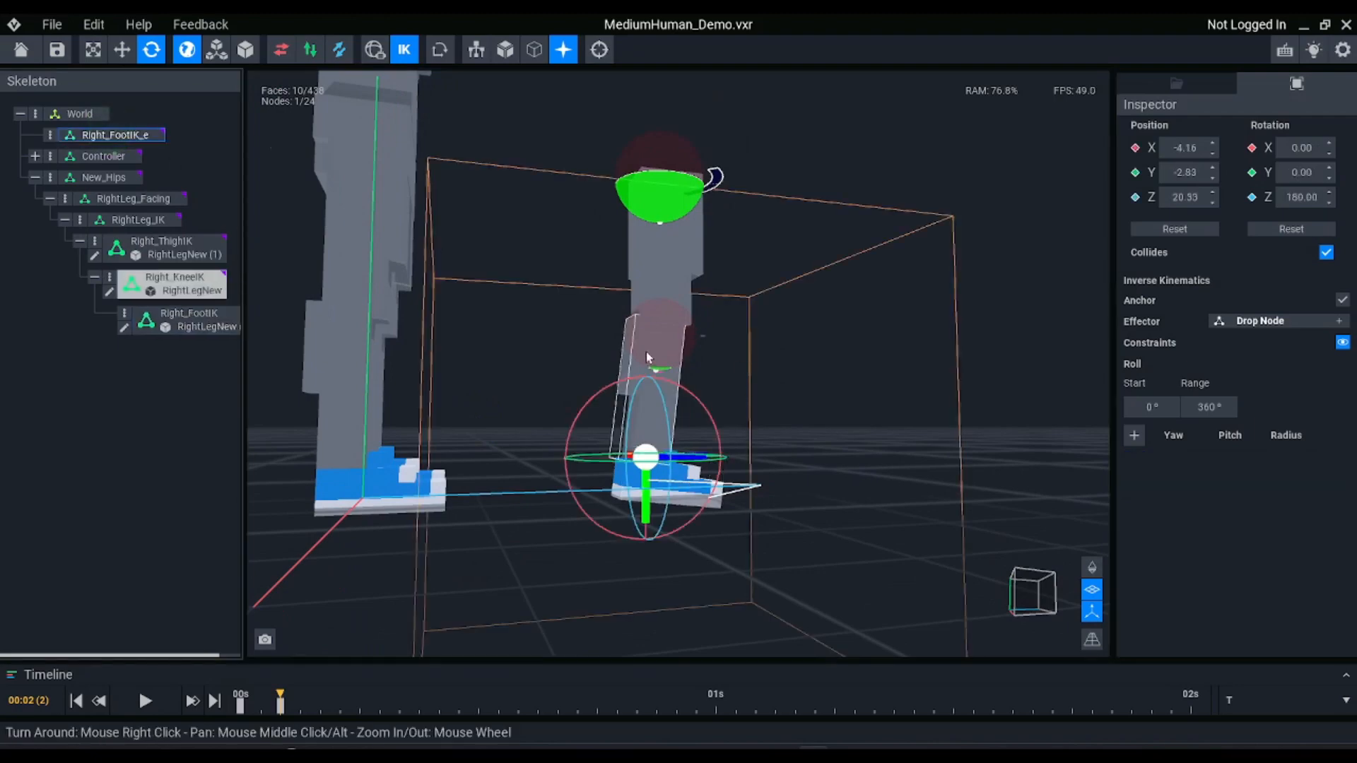
{"action": "scroll", "coordinate": [646, 352], "scroll_direction": "up", "scroll_amount": 4}
{"action": "right_click_drag", "start_coordinate": [646, 352], "coordinate": [642, 339]}
{"action": "scroll", "coordinate": [642, 346], "scroll_direction": "down", "scroll_amount": 2}
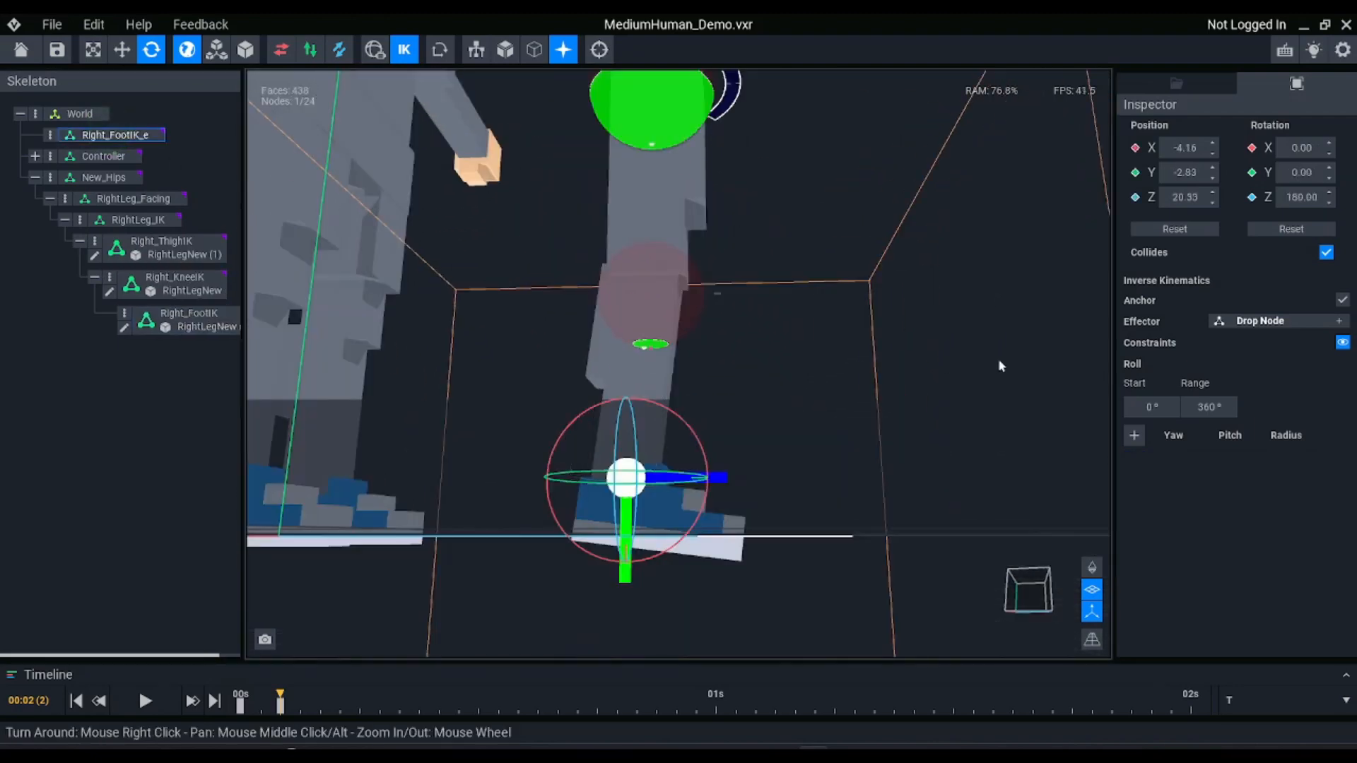
{"action": "left_click", "coordinate": [629, 356]}
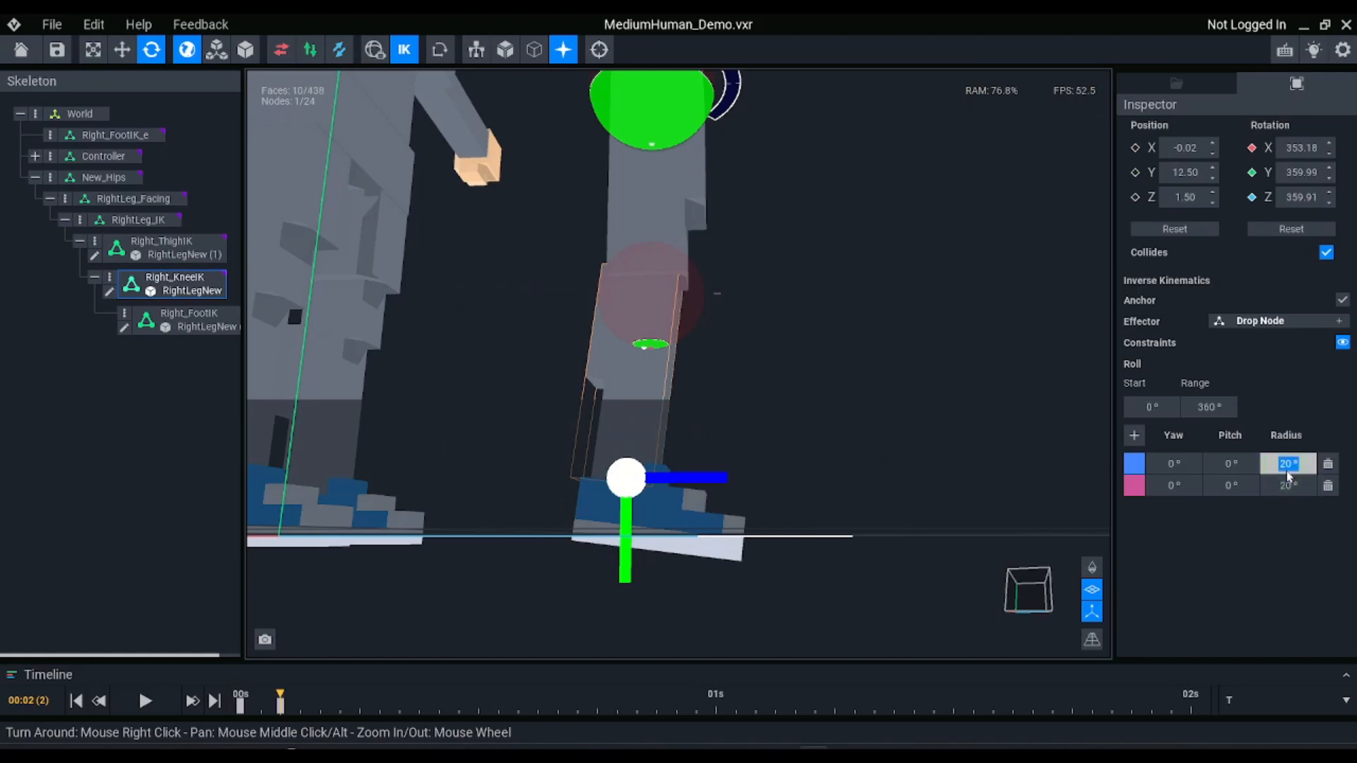
{"action": "key", "text": "Return"}
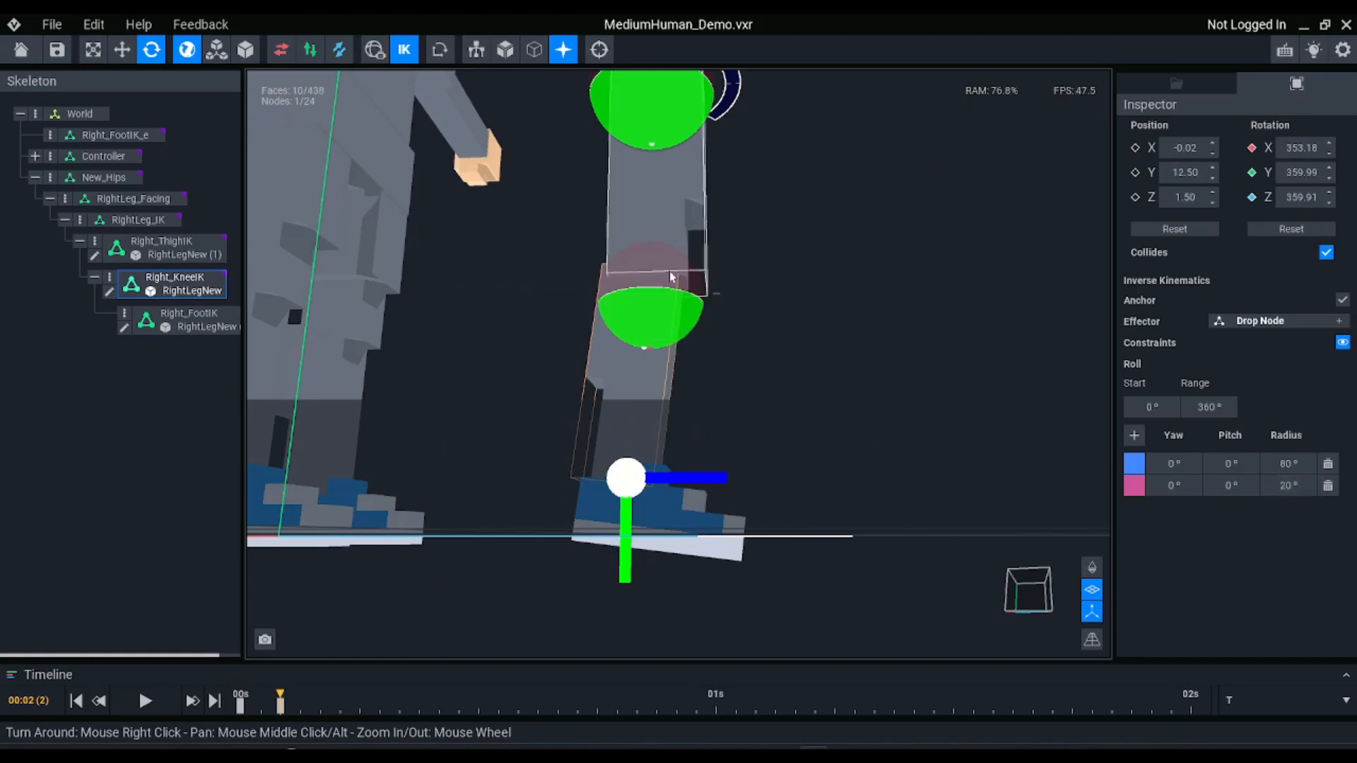
{"action": "scroll", "coordinate": [482, 469], "scroll_direction": "down", "scroll_amount": 2}
{"action": "right_click_drag", "start_coordinate": [672, 284], "coordinate": [675, 297]}
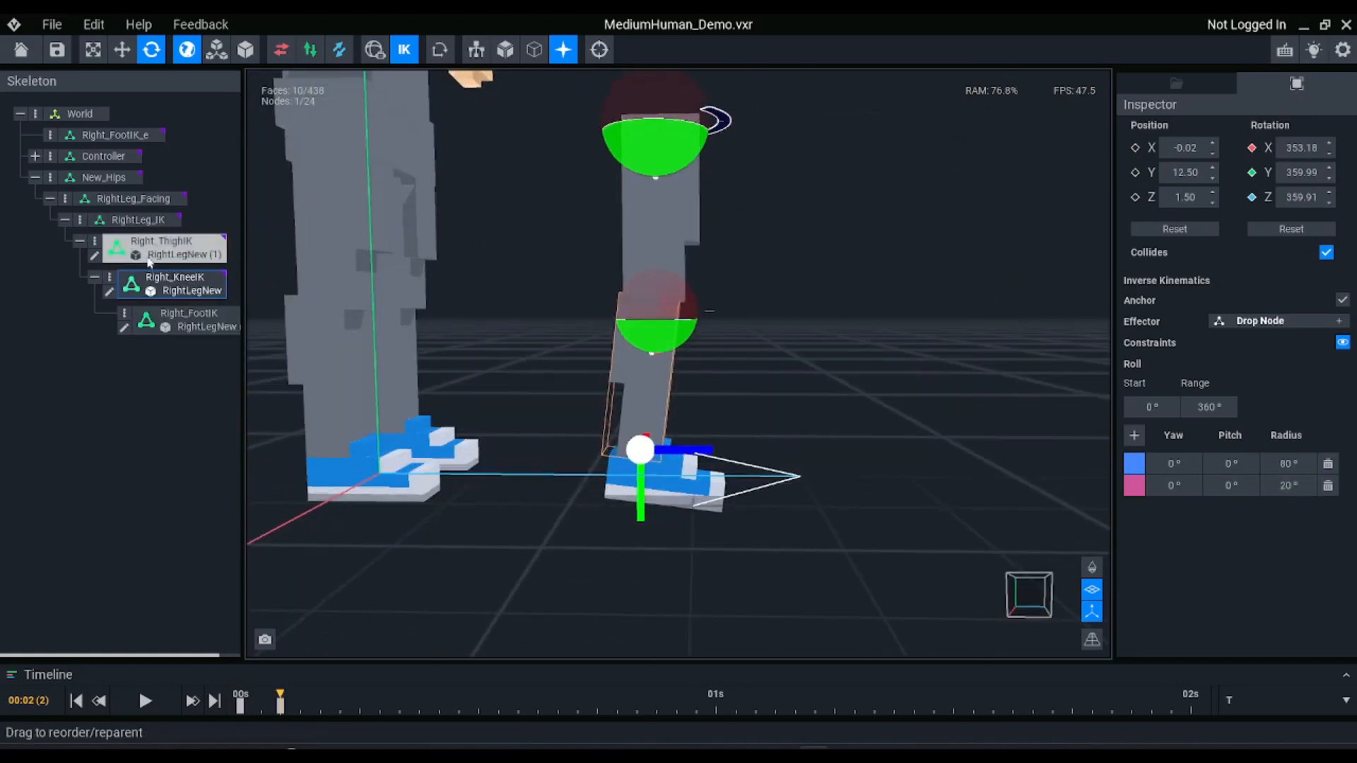
Raise the Right_FootIK_e effector with the Move tool to test the knee's bending with the 80° radius
{"action": "left_click", "coordinate": [134, 135]}
{"action": "left_click", "coordinate": [132, 135]}
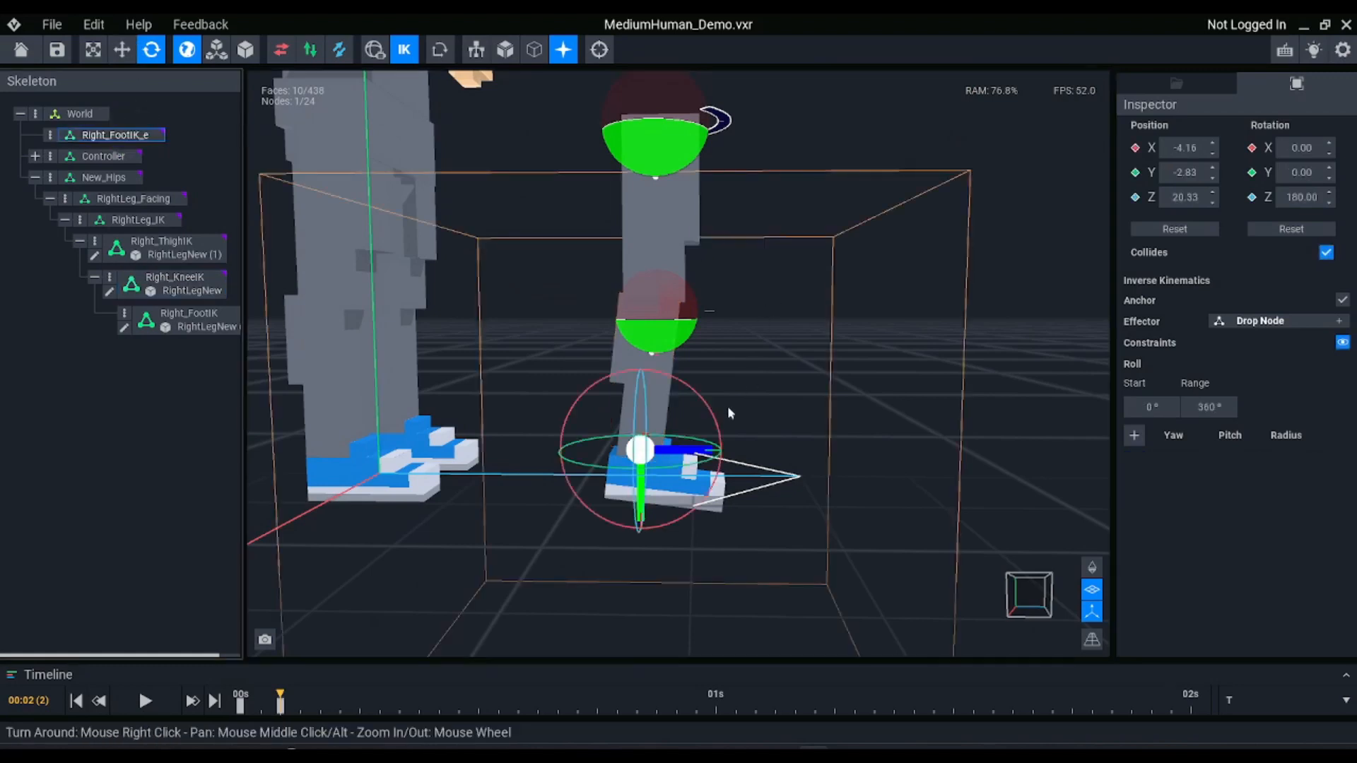
{"action": "key", "text": "w"}
{"action": "left_click_drag", "start_coordinate": [690, 414], "coordinate": [714, 148]}
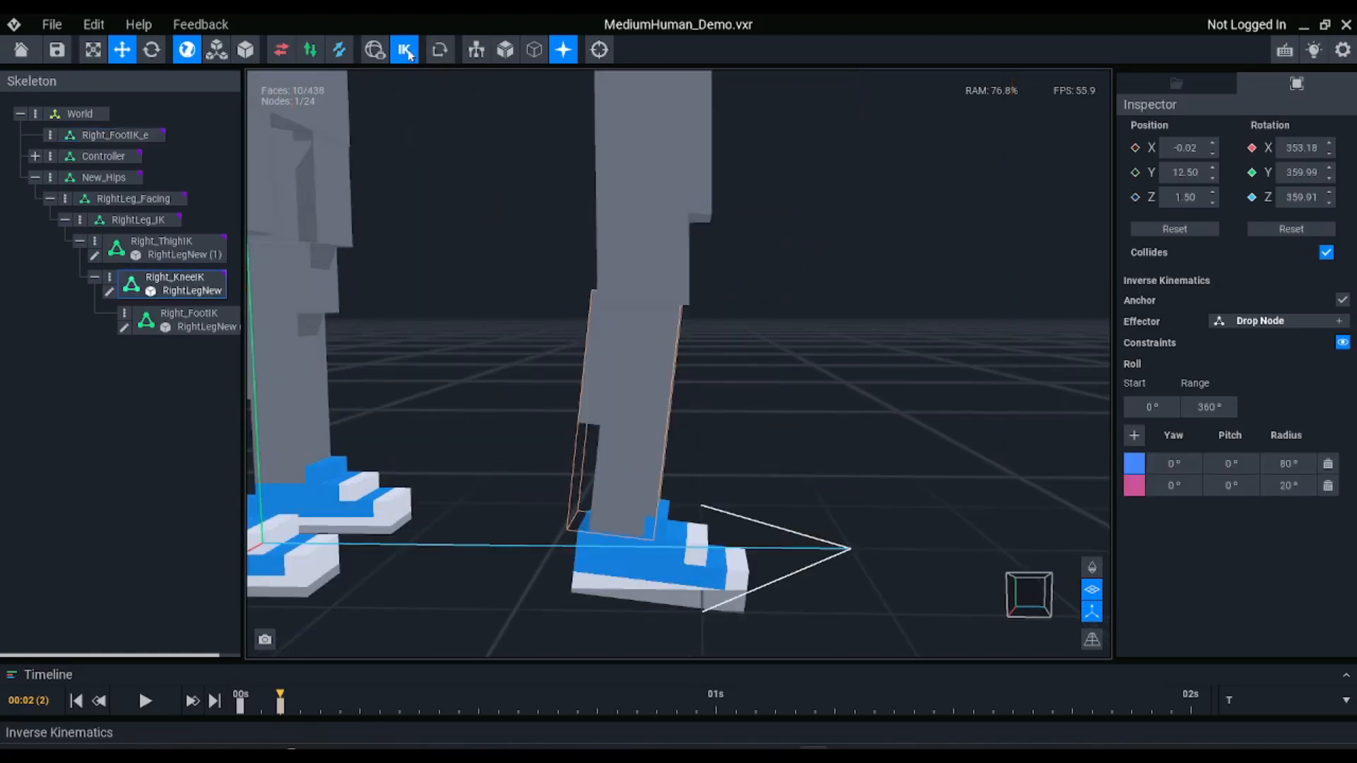
Restore the first Right_KneeIK constraint's radius to 20°
{"action": "scroll", "coordinate": [646, 320], "scroll_direction": "up", "scroll_amount": 3}
{"action": "middle_click_drag", "start_coordinate": [646, 320], "coordinate": [682, 283]}
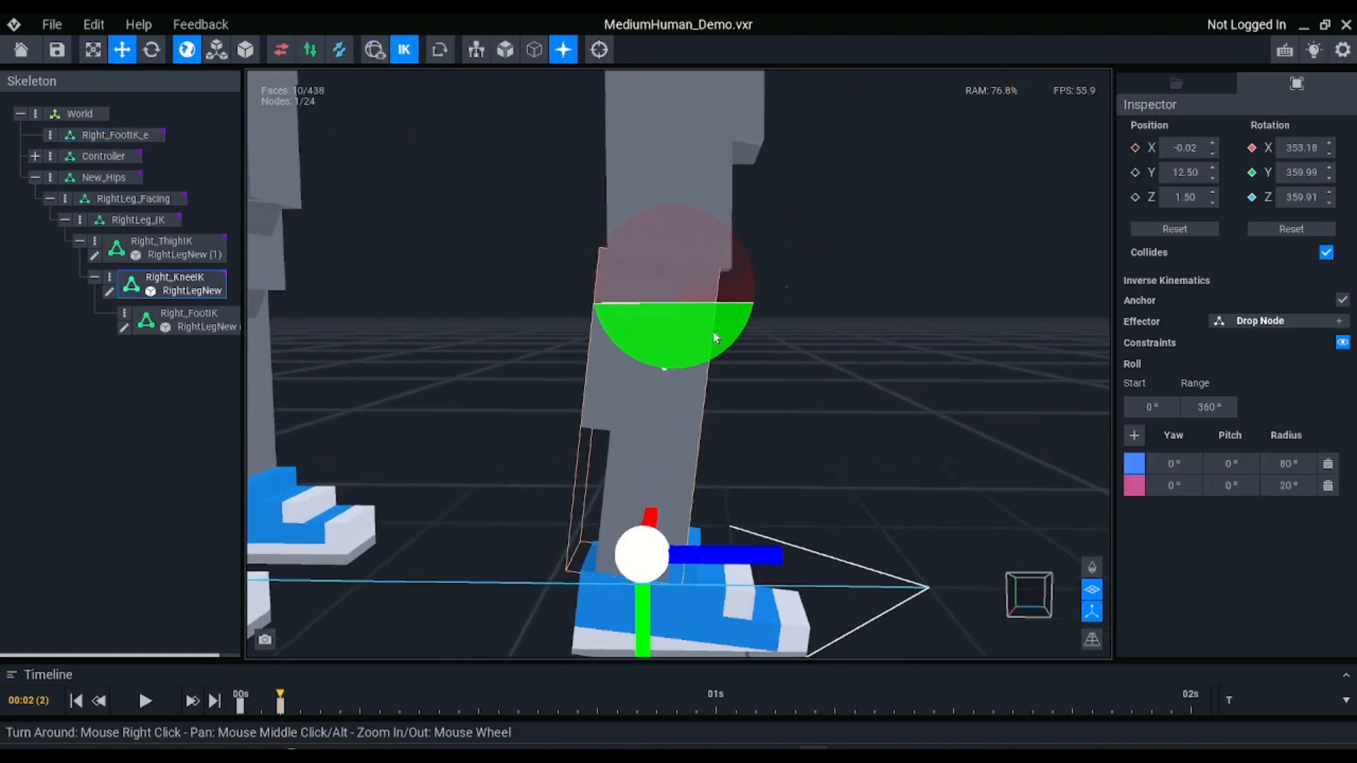
{"action": "left_click", "coordinate": [1287, 485]}
{"action": "left_click", "coordinate": [1298, 467]}
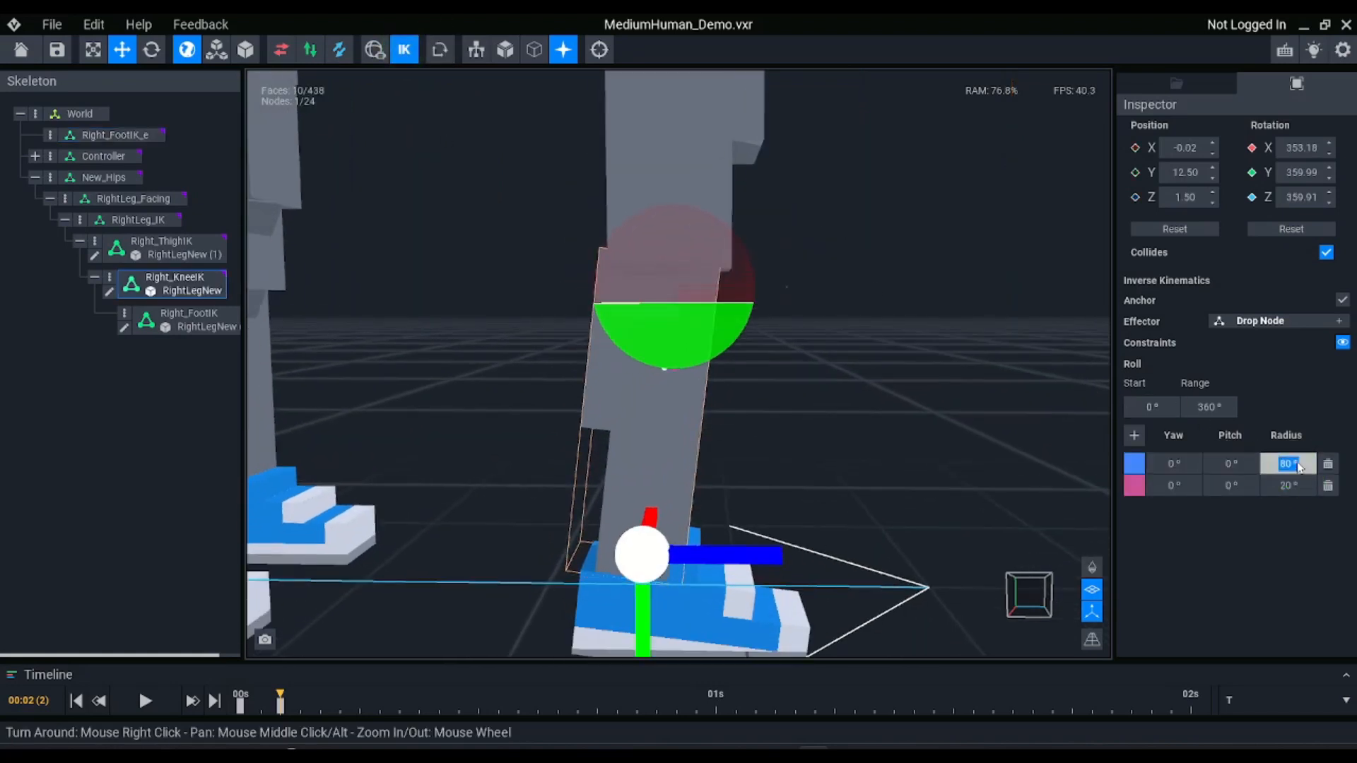
{"action": "key", "text": "Return"}
{"action": "right_click_drag", "start_coordinate": [548, 376], "coordinate": [676, 294]}
Set the second Right_KneeIK constraint's yaw to -90° and examine the backward arc it adds around the knee
{"action": "left_click", "coordinate": [1304, 489]}
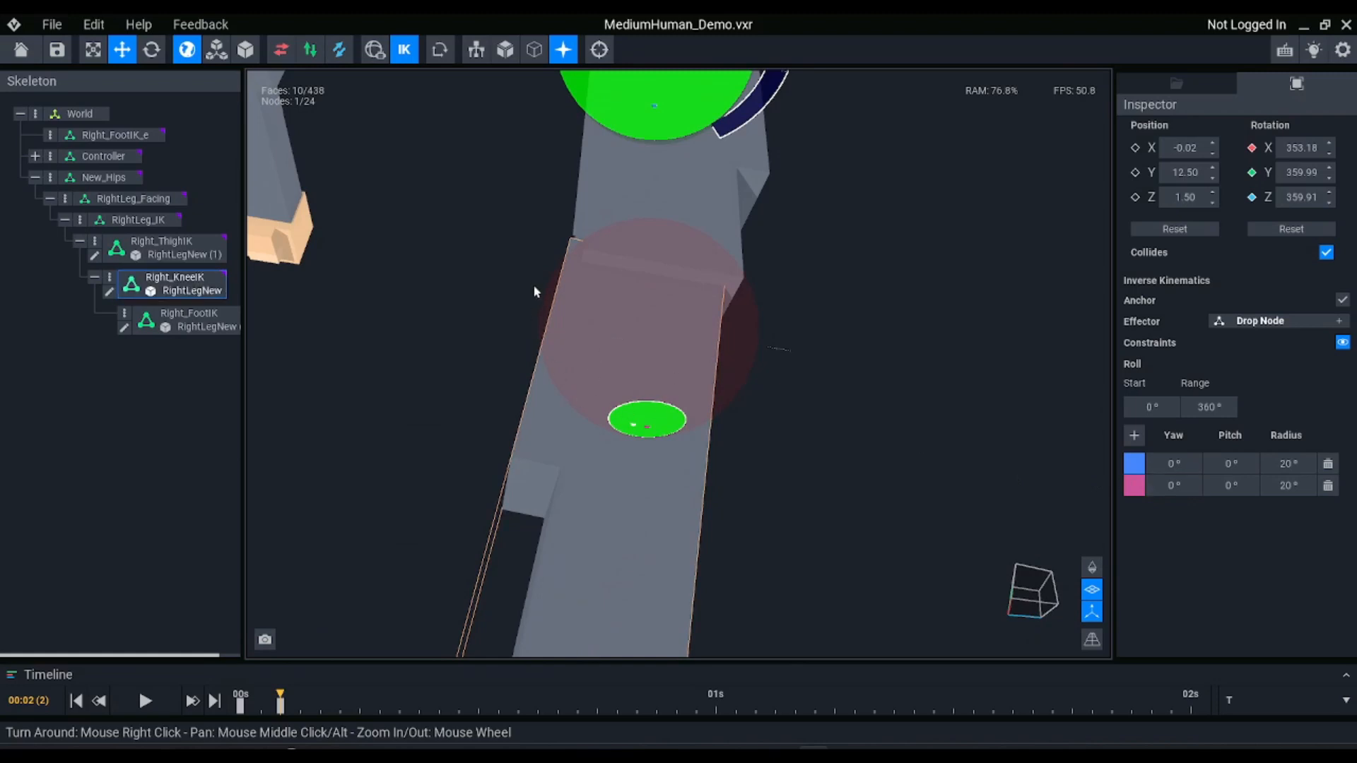
{"action": "right_click_drag", "start_coordinate": [592, 394], "coordinate": [557, 330]}
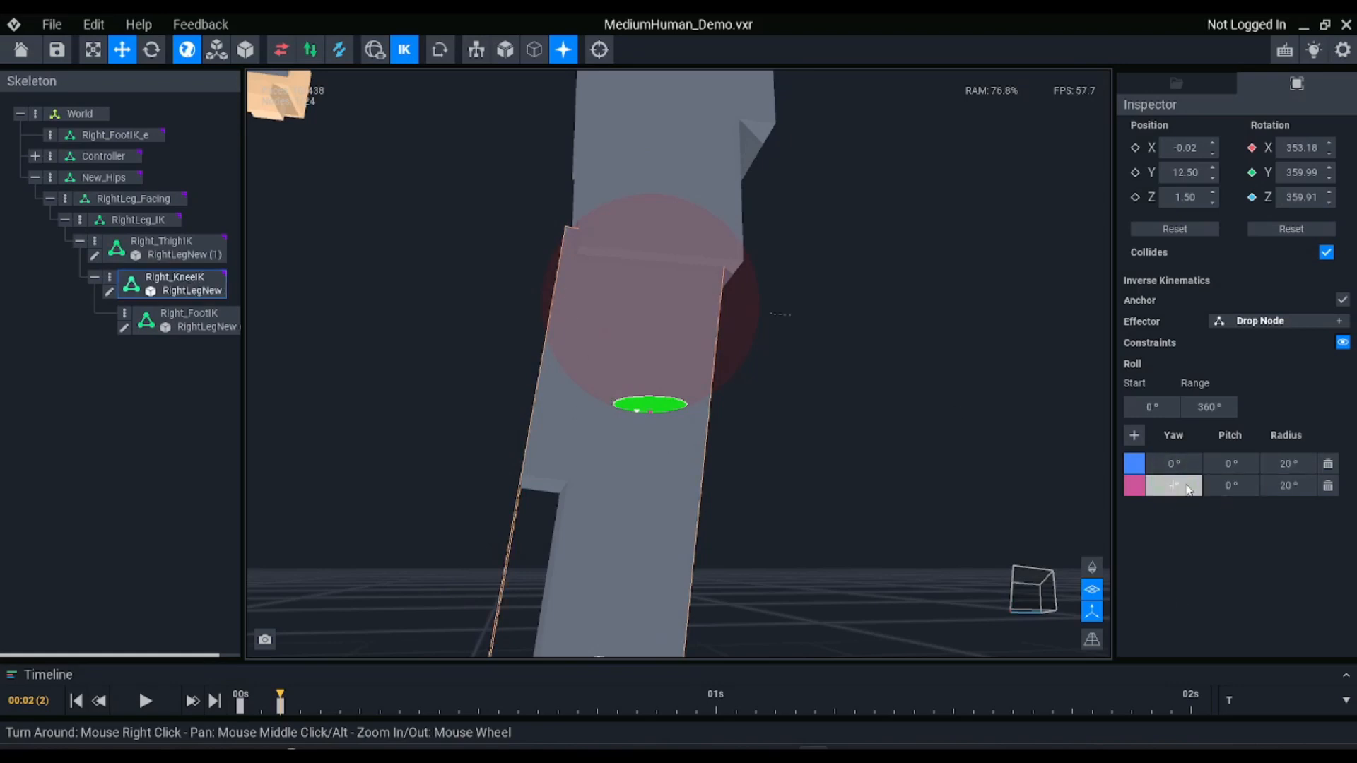
{"action": "key", "text": "Return"}
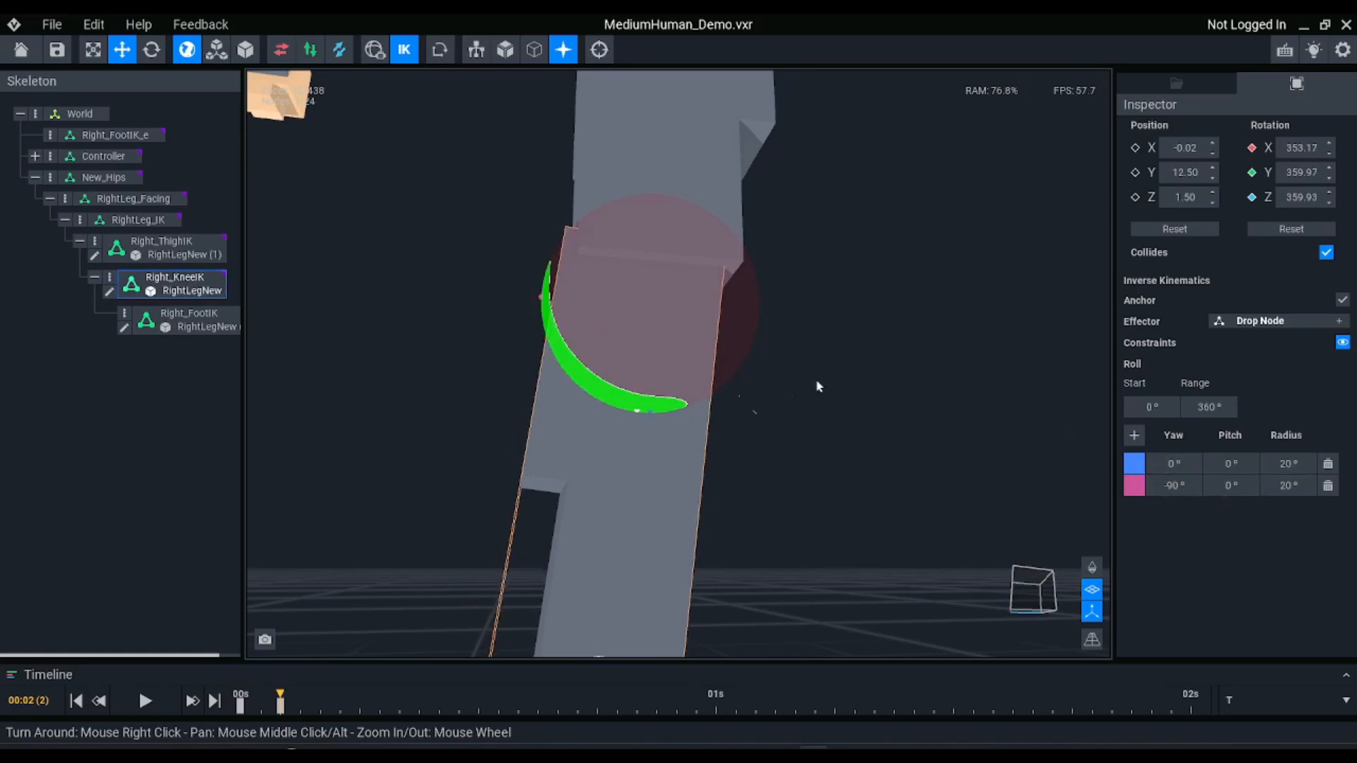
{"action": "right_click_drag", "start_coordinate": [700, 357], "coordinate": [641, 362]}
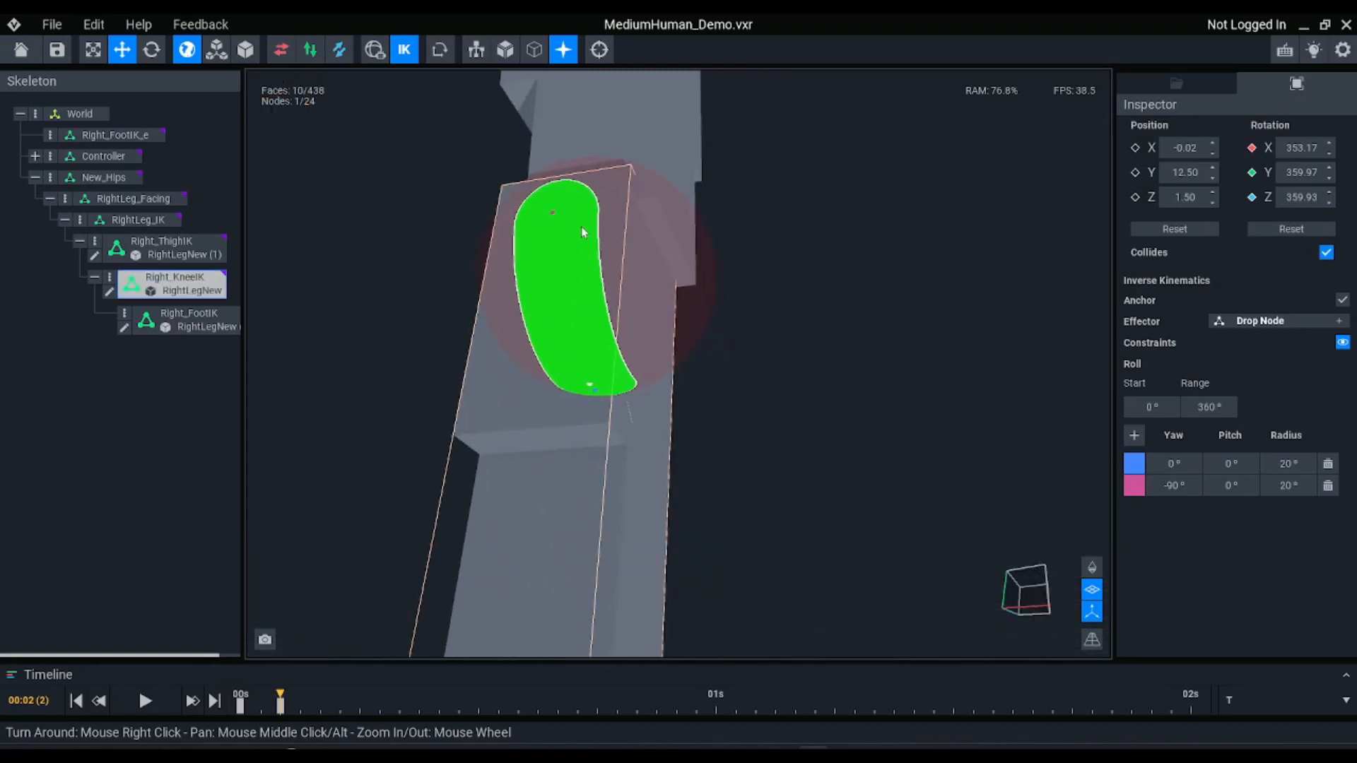
{"action": "right_click_drag", "start_coordinate": [591, 247], "coordinate": [591, 248]}
{"action": "scroll", "coordinate": [662, 358], "scroll_direction": "down", "scroll_amount": 4}
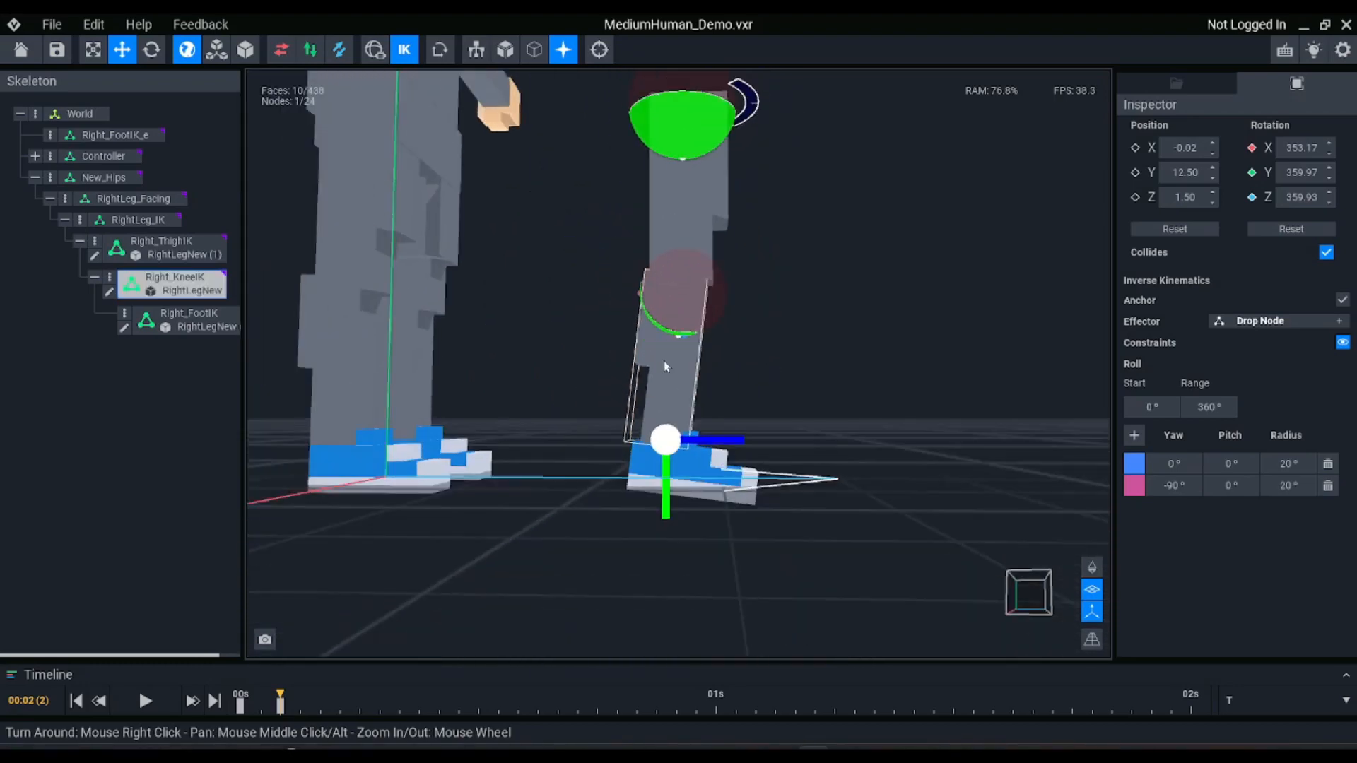
{"action": "right_click_drag", "start_coordinate": [663, 360], "coordinate": [660, 356]}
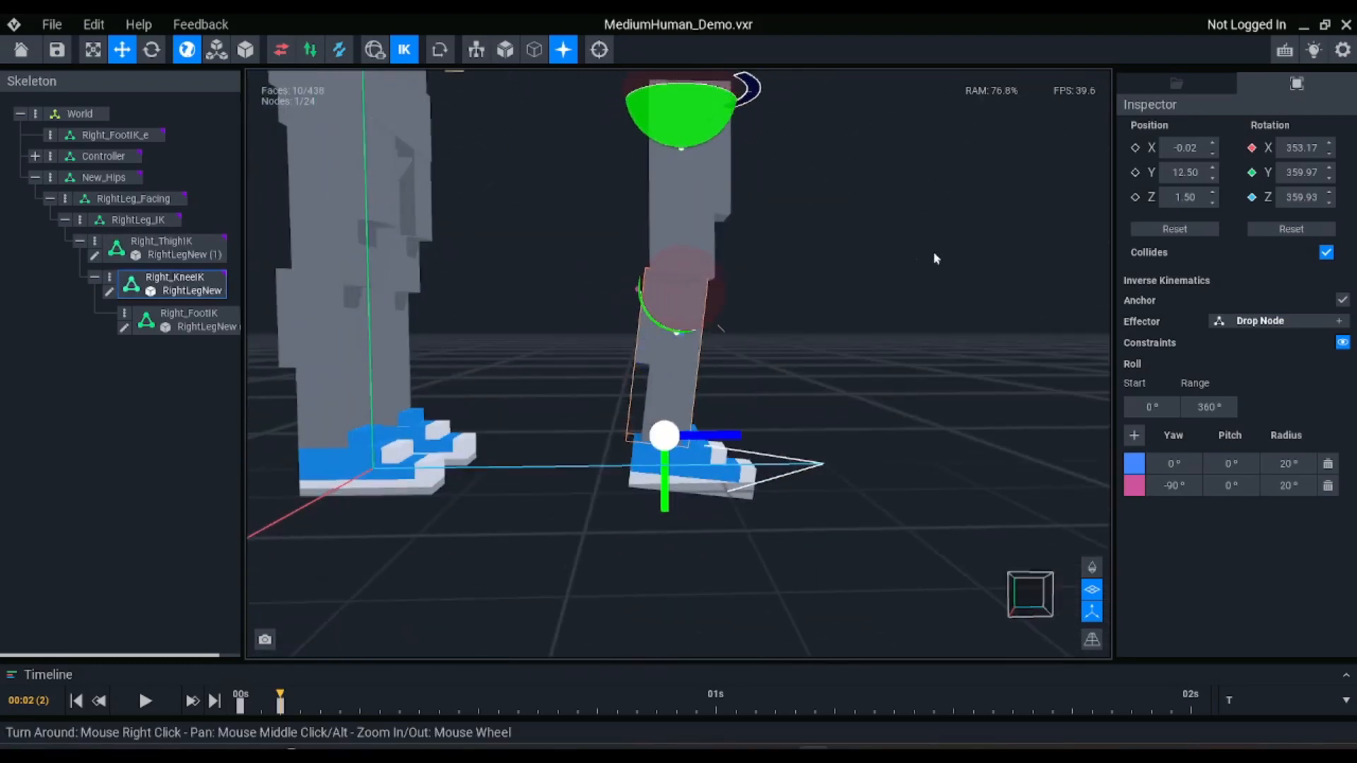
Raise the Right_FootIK_e effector to test the knee's backward bend with the -90° yaw constraint, and return to Right_KneeIK
{"action": "left_click", "coordinate": [114, 135]}
{"action": "left_click_drag", "start_coordinate": [706, 392], "coordinate": [768, 513]}
{"action": "left_click_drag", "start_coordinate": [896, 346], "coordinate": [703, 123]}
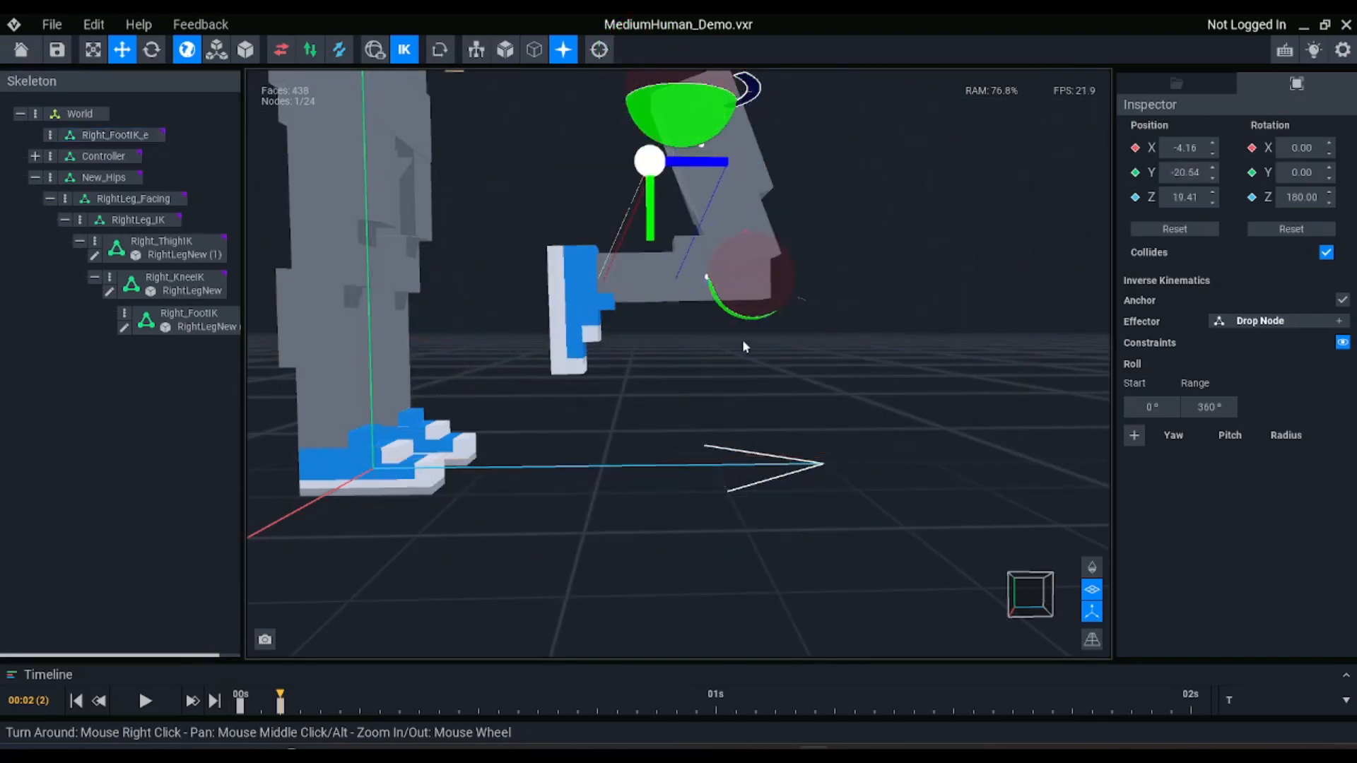
{"action": "left_click", "coordinate": [688, 332]}
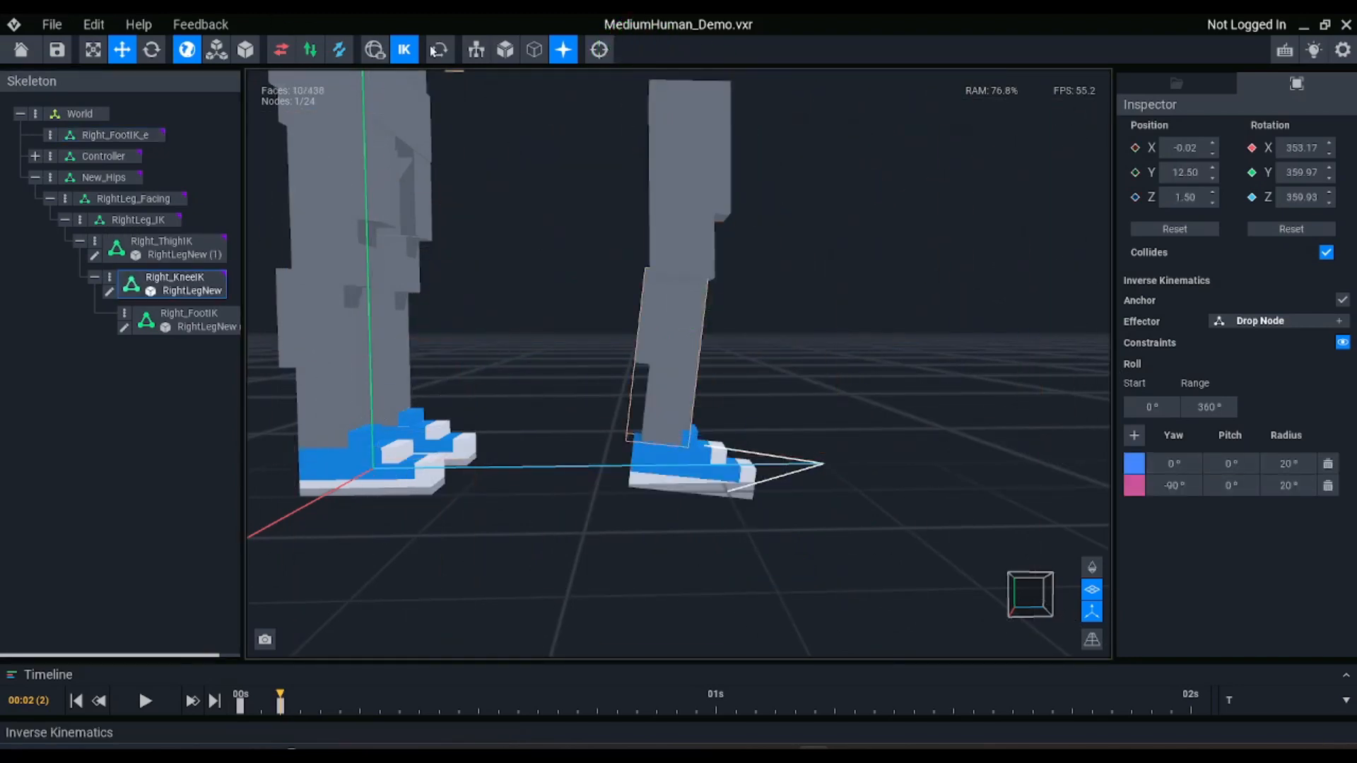
Set the radius of both Right_KneeIK constraints to 10° and examine the narrowed arc around the knee
{"action": "left_click", "coordinate": [408, 45]}
{"action": "left_click", "coordinate": [407, 46]}
{"action": "scroll", "coordinate": [693, 323], "scroll_direction": "up", "scroll_amount": 3}
{"action": "right_click_drag", "start_coordinate": [691, 323], "coordinate": [655, 355]}
{"action": "scroll", "coordinate": [676, 305], "scroll_direction": "up", "scroll_amount": 2}
{"action": "right_click_drag", "start_coordinate": [763, 341], "coordinate": [646, 295]}
{"action": "right_click_drag", "start_coordinate": [765, 320], "coordinate": [781, 394]}
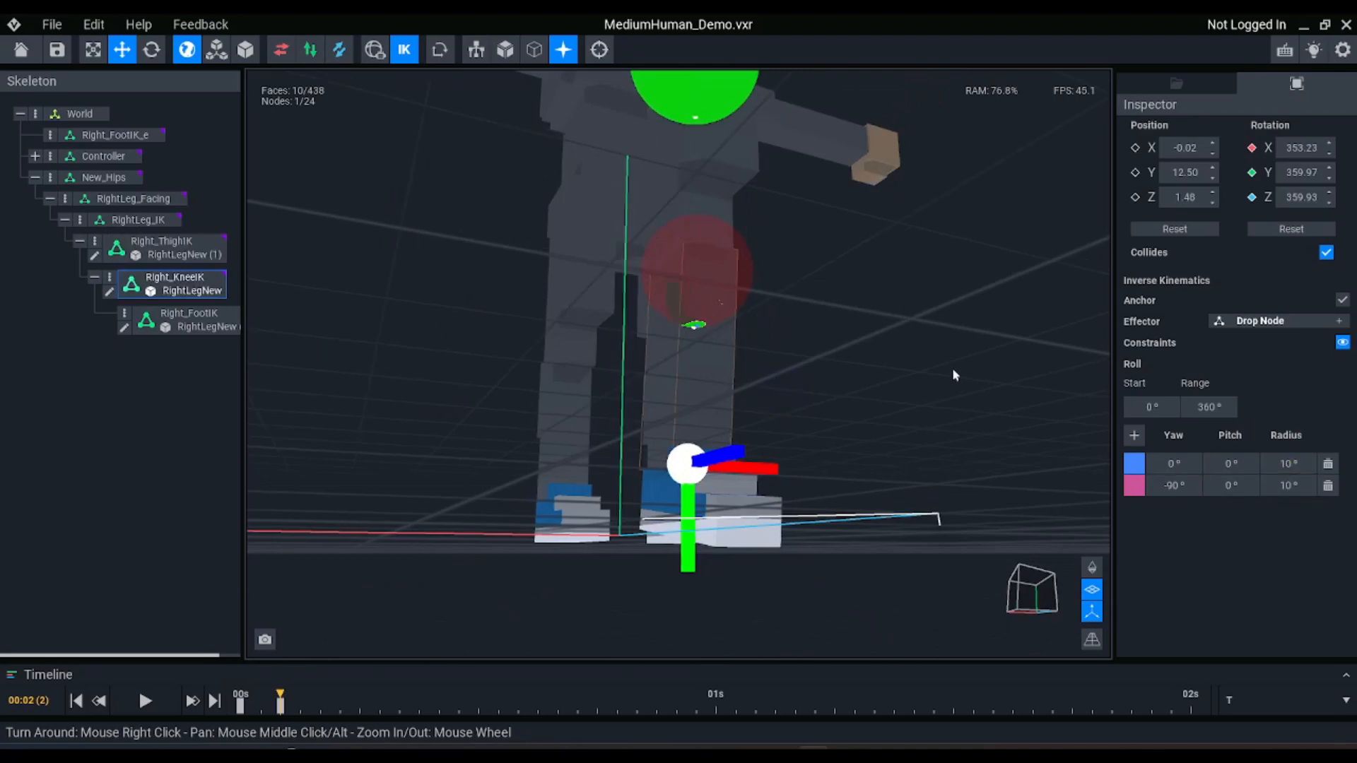
{"action": "right_click_drag", "start_coordinate": [721, 307], "coordinate": [721, 310]}
{"action": "scroll", "coordinate": [721, 309], "scroll_direction": "up", "scroll_amount": 3}
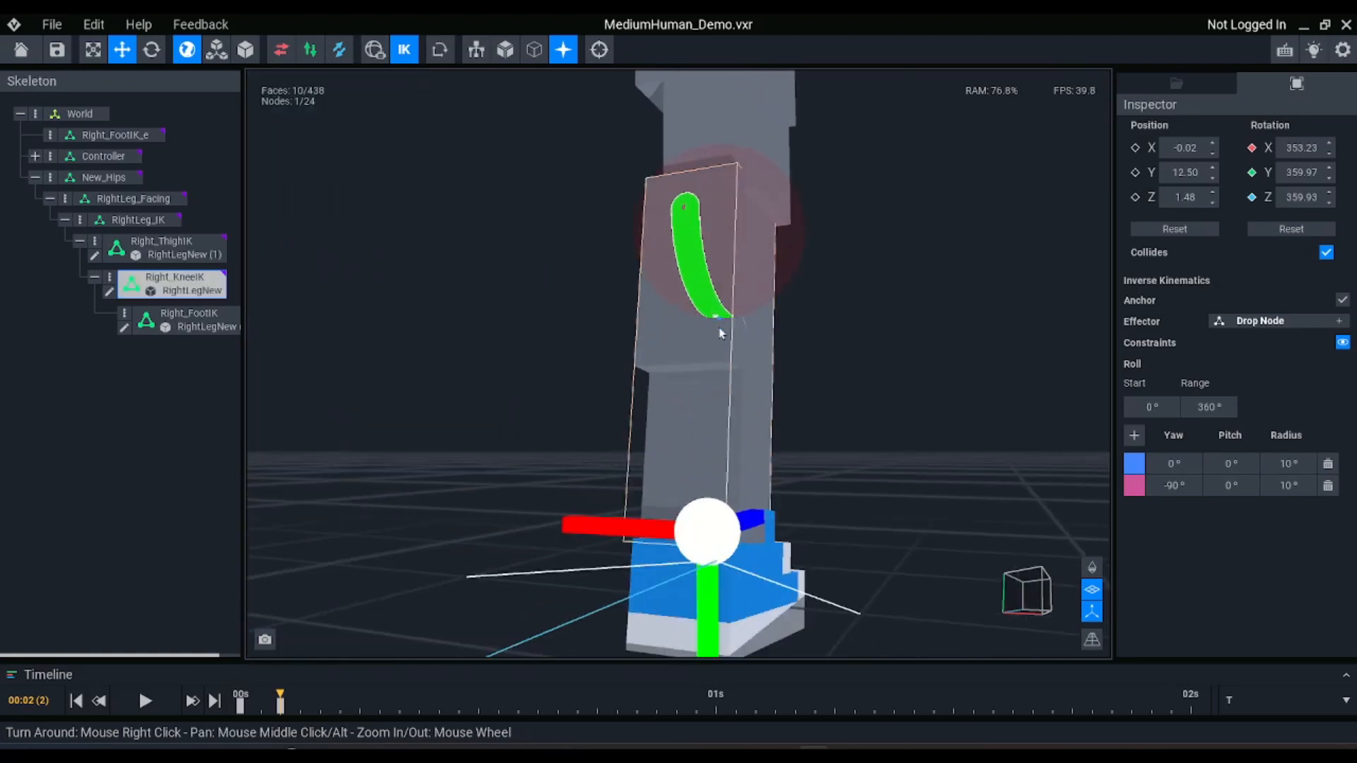
{"action": "right_click_drag", "start_coordinate": [748, 278], "coordinate": [634, 264]}
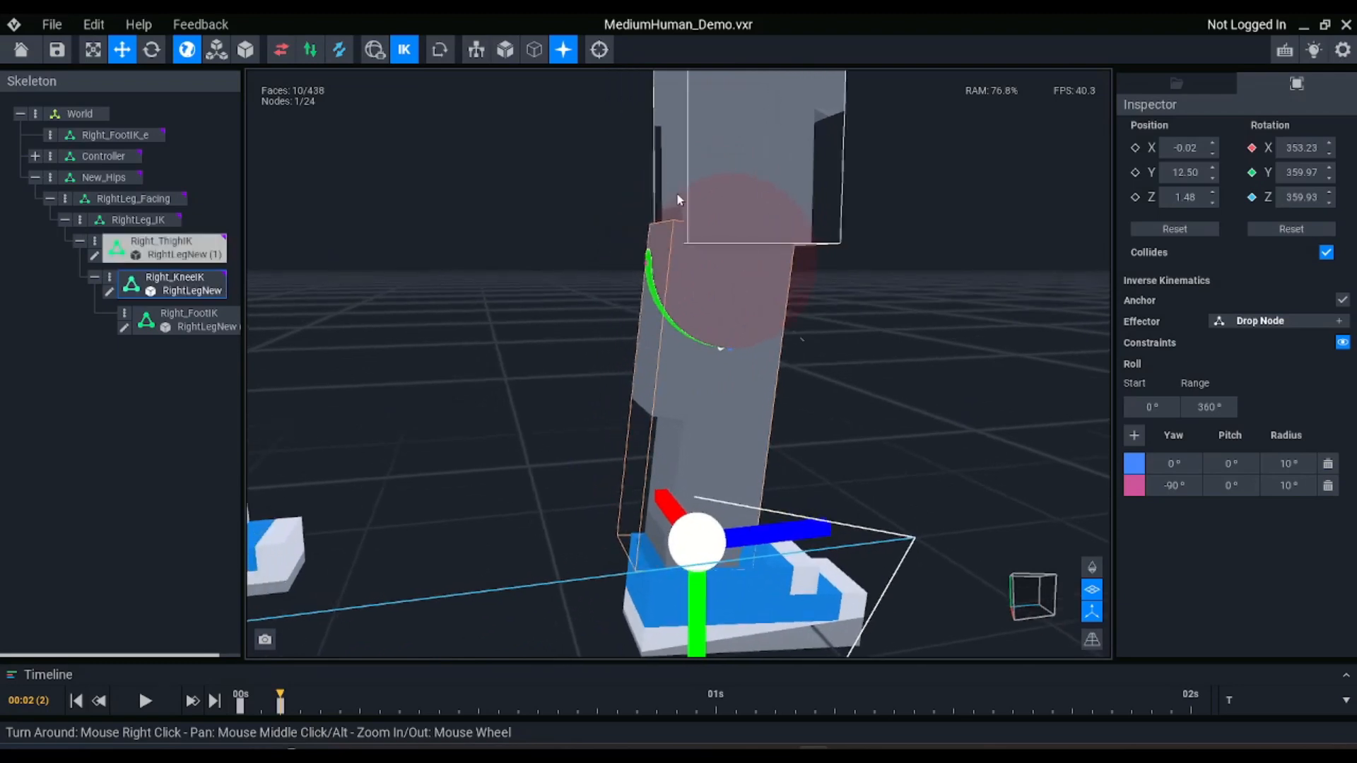
Set the second Right_KneeIK constraint's yaw to -120°
{"action": "right_click_drag", "start_coordinate": [680, 215], "coordinate": [721, 216]}
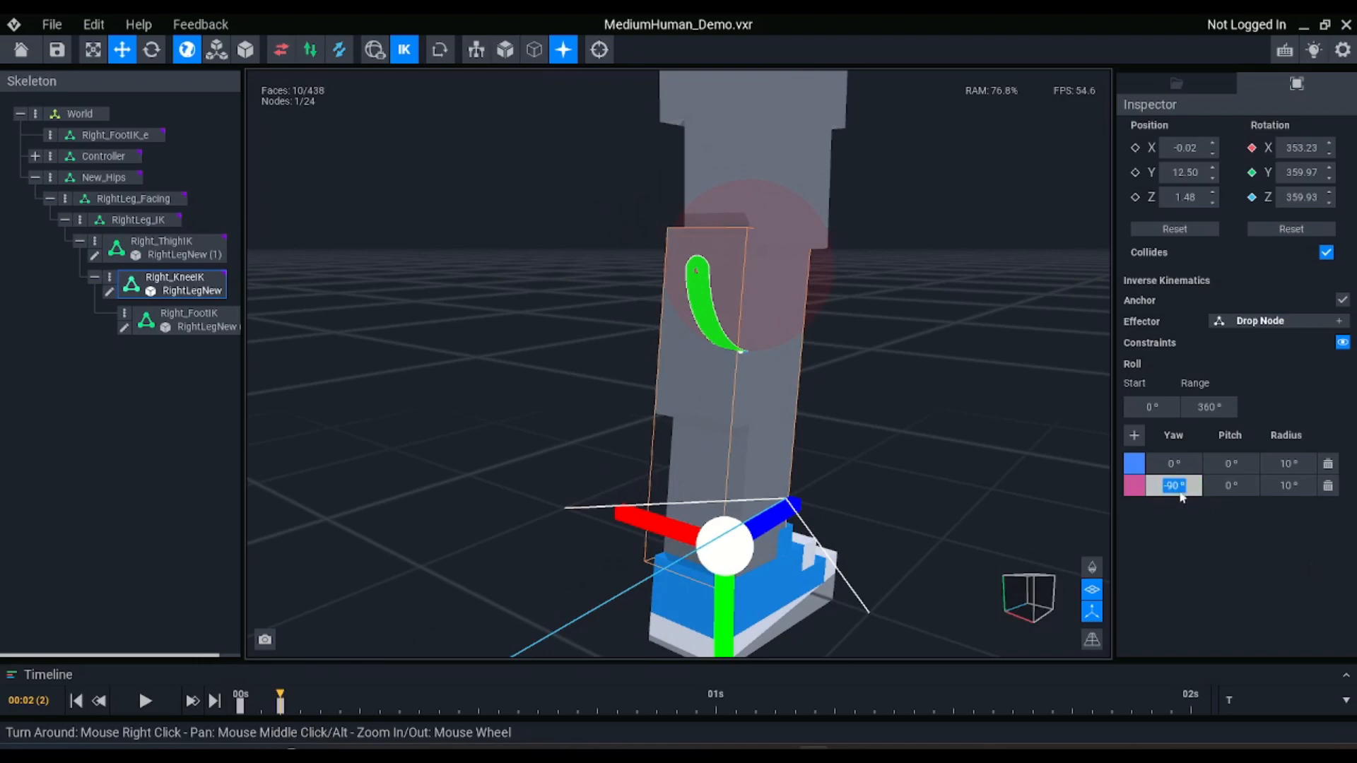
{"action": "right_click_drag", "start_coordinate": [796, 357], "coordinate": [742, 325]}
{"action": "scroll", "coordinate": [742, 325], "scroll_direction": "down", "scroll_amount": 3}
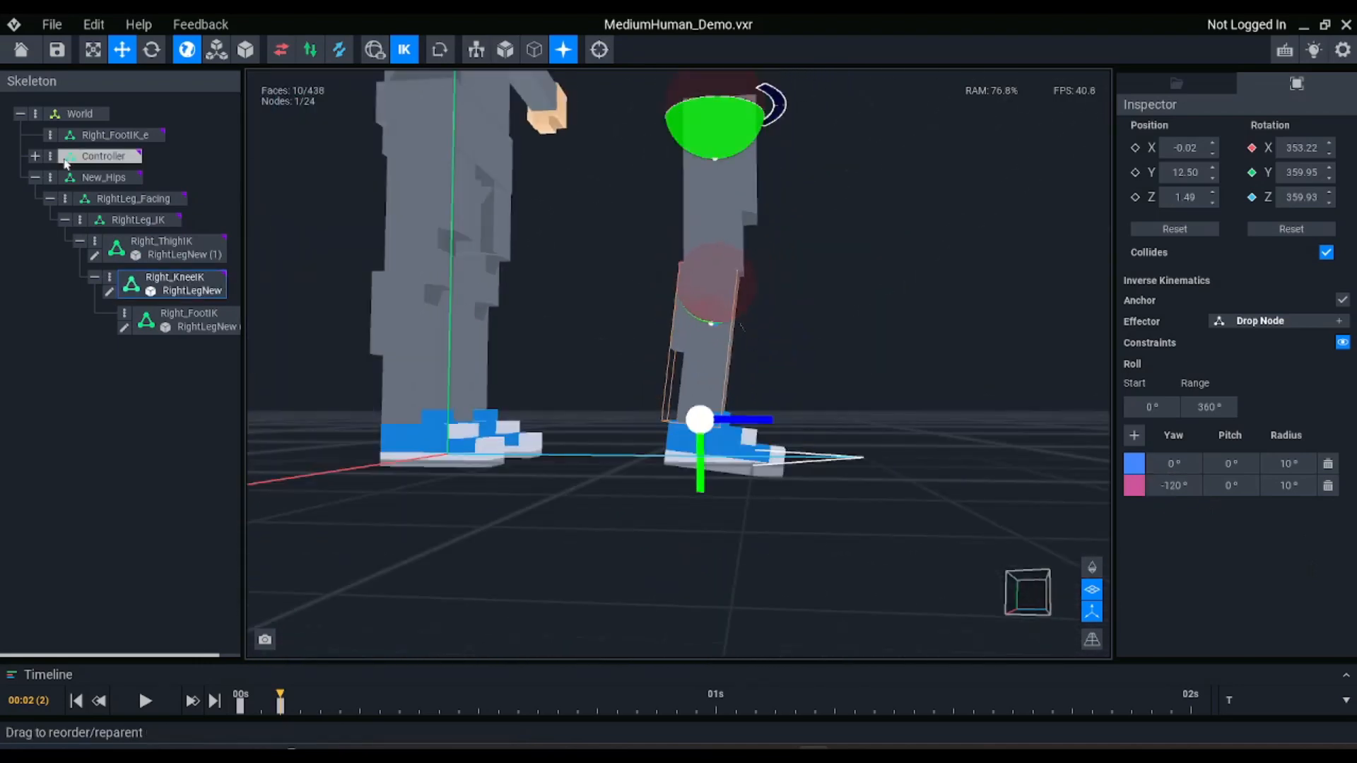
Move the Right_FootIK_e effector around to test the knee's bending with the -120° yaw constraint
{"action": "left_click", "coordinate": [117, 134]}
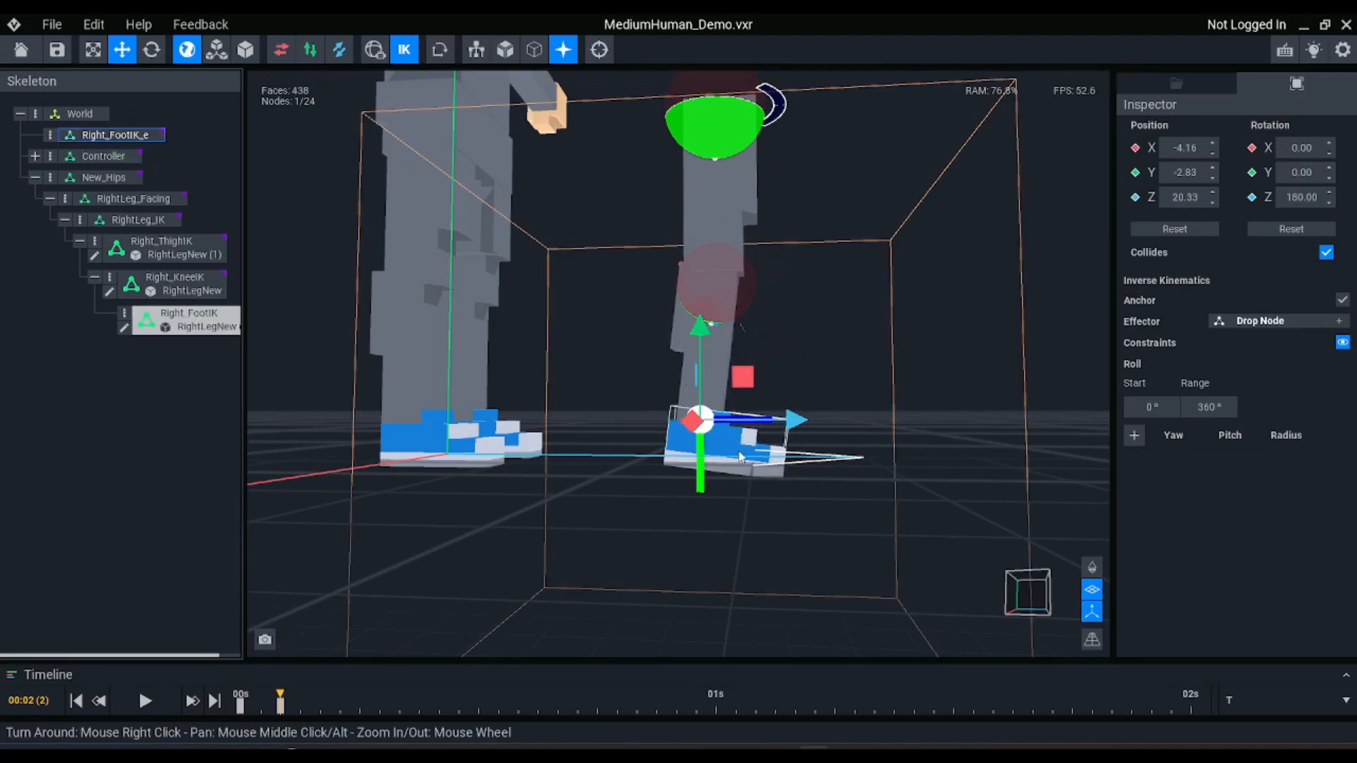
{"action": "middle_click_drag", "start_coordinate": [741, 453], "coordinate": [751, 527]}
{"action": "right_click_drag", "start_coordinate": [750, 526], "coordinate": [743, 519]}
{"action": "left_click_drag", "start_coordinate": [746, 467], "coordinate": [795, 456]}
{"action": "scroll", "coordinate": [795, 483], "scroll_direction": "up", "scroll_amount": 5}
Try a yaw of -5° on the first Right_KneeIK constraint, and undo it together with the effector's test move
{"action": "left_click", "coordinate": [795, 481]}
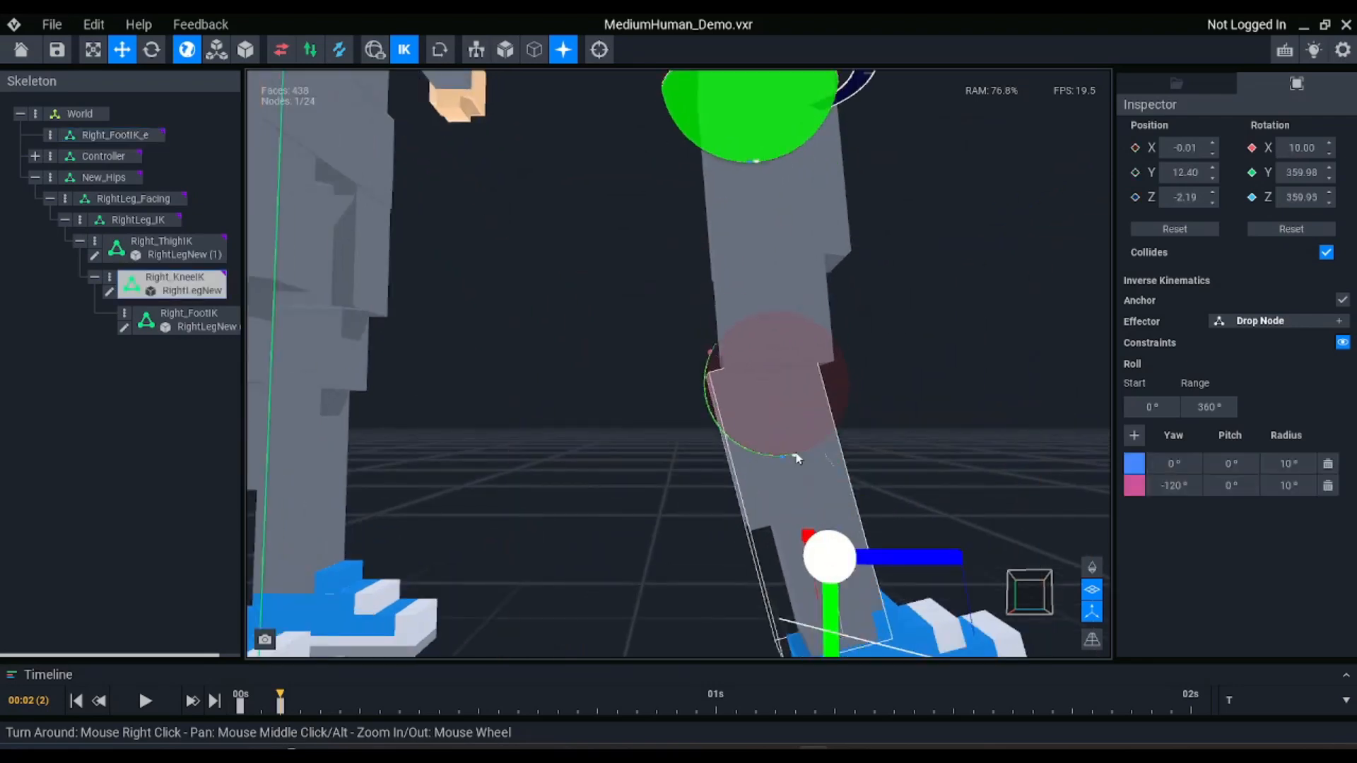
{"action": "right_click_drag", "start_coordinate": [795, 481], "coordinate": [778, 451]}
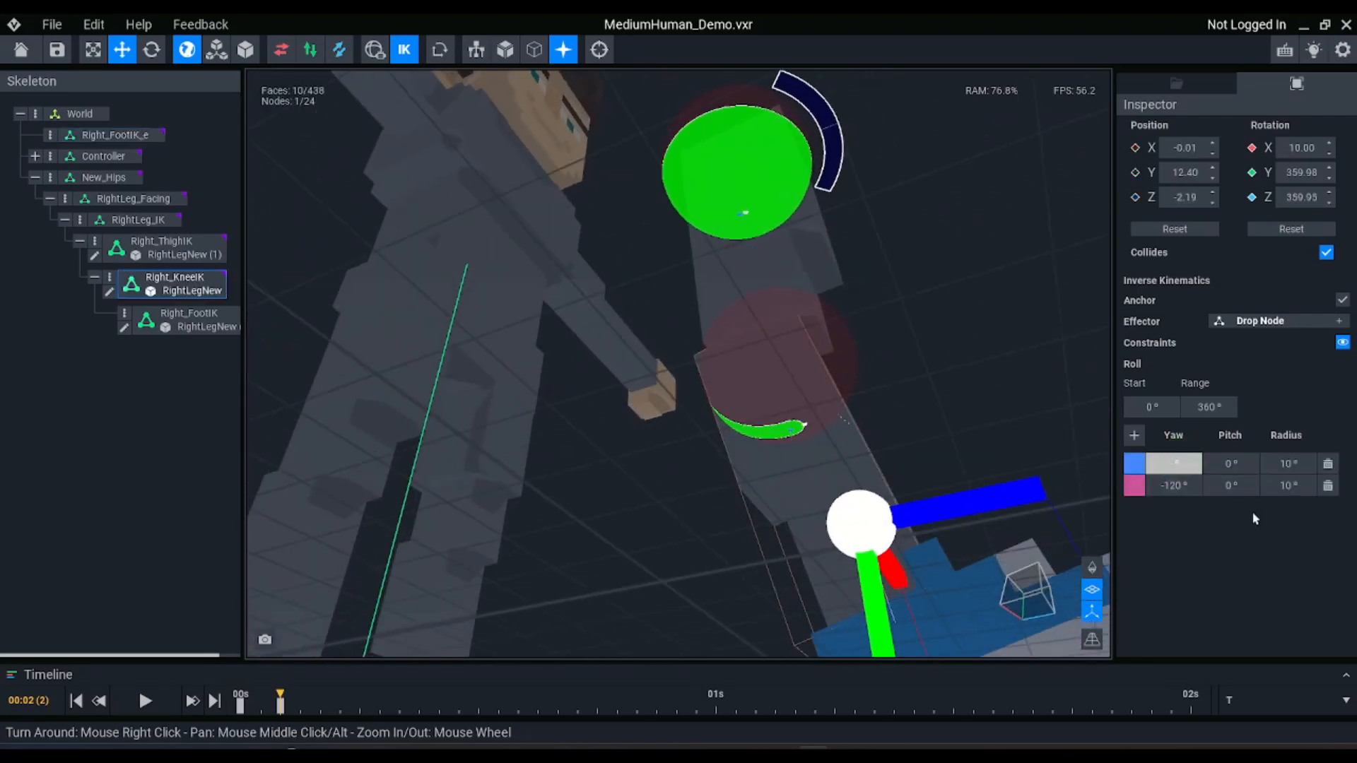
{"action": "key", "text": "Return"}
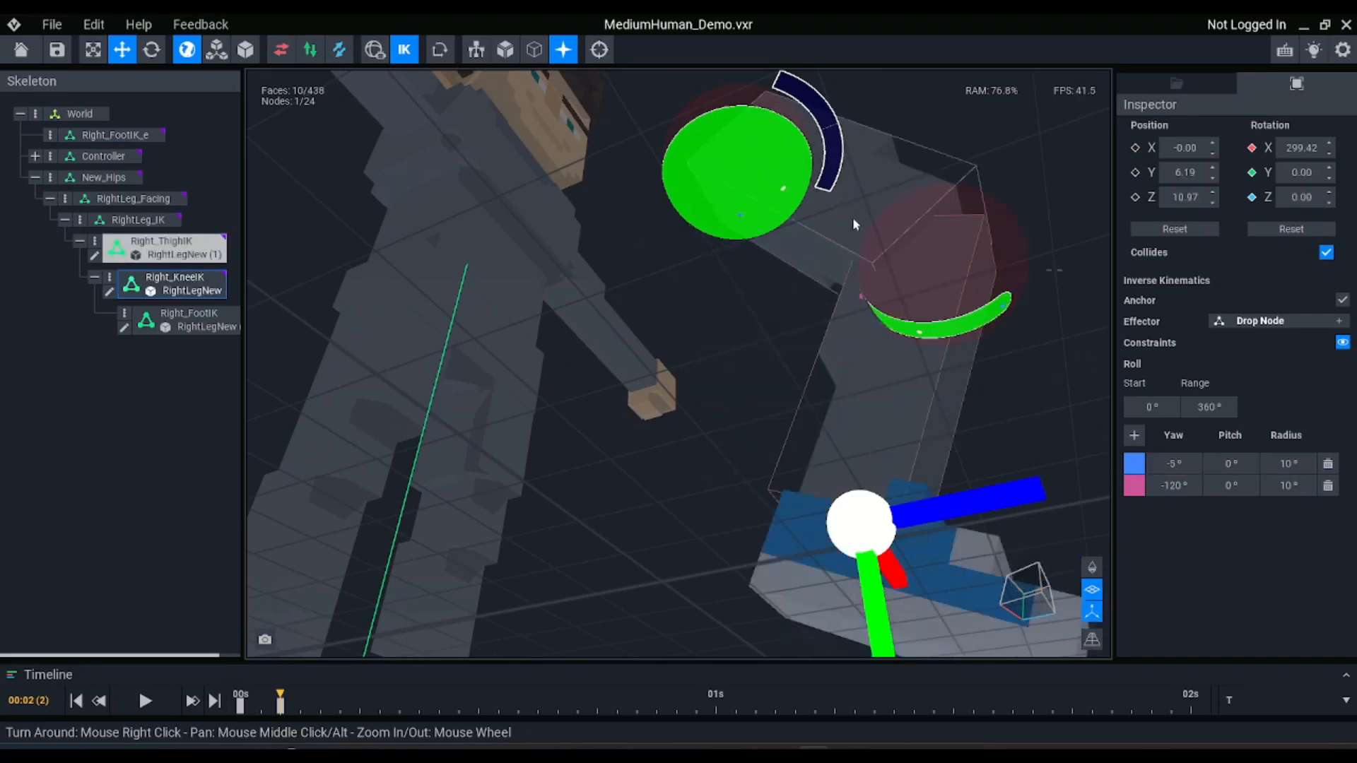
{"action": "key", "text": "ctrl+z"}
{"action": "key", "text": "ctrl+z"}
{"action": "key", "text": "ctrl+z"}
{"action": "key", "text": "ctrl+z"}
Reselect Right_KneeIK with its IK constraints displayed, and set the first constraint's yaw to -5°
{"action": "left_click", "coordinate": [751, 423]}
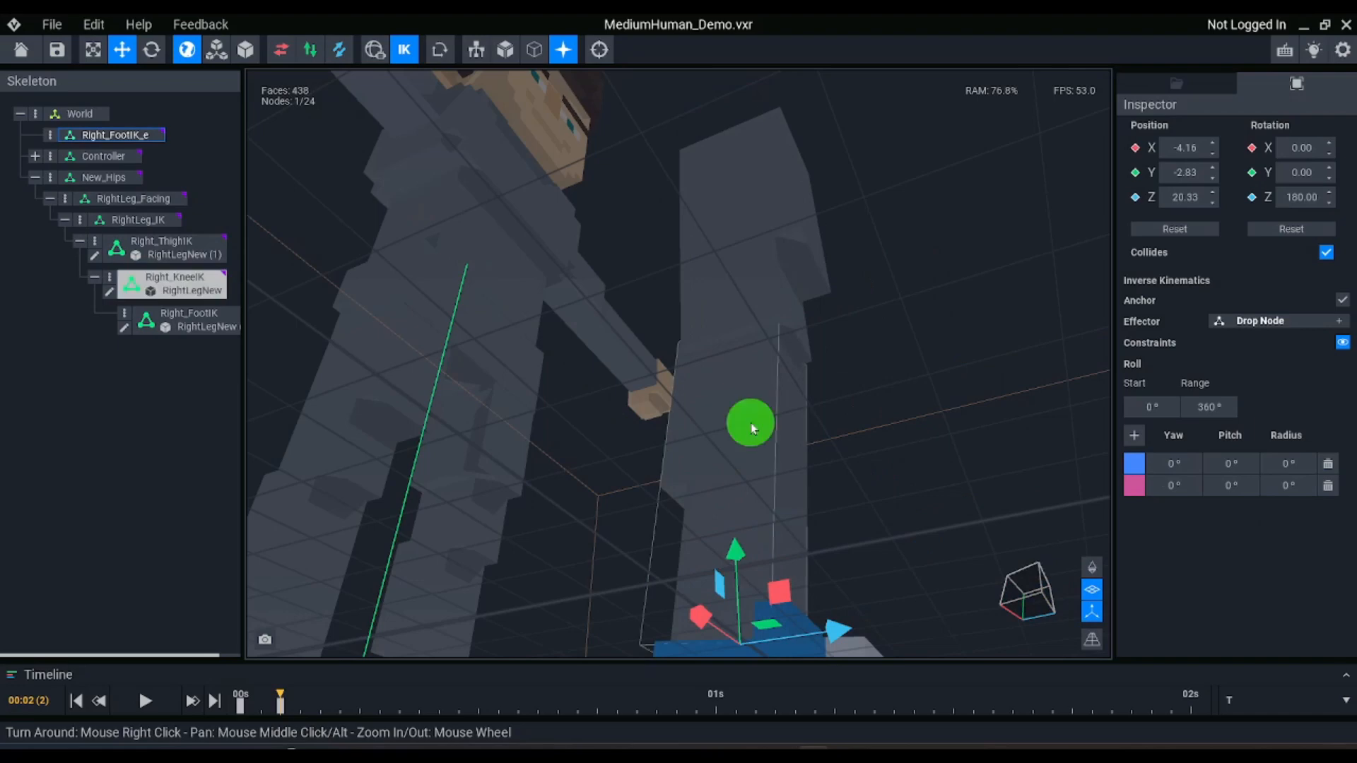
{"action": "left_click", "coordinate": [403, 49]}
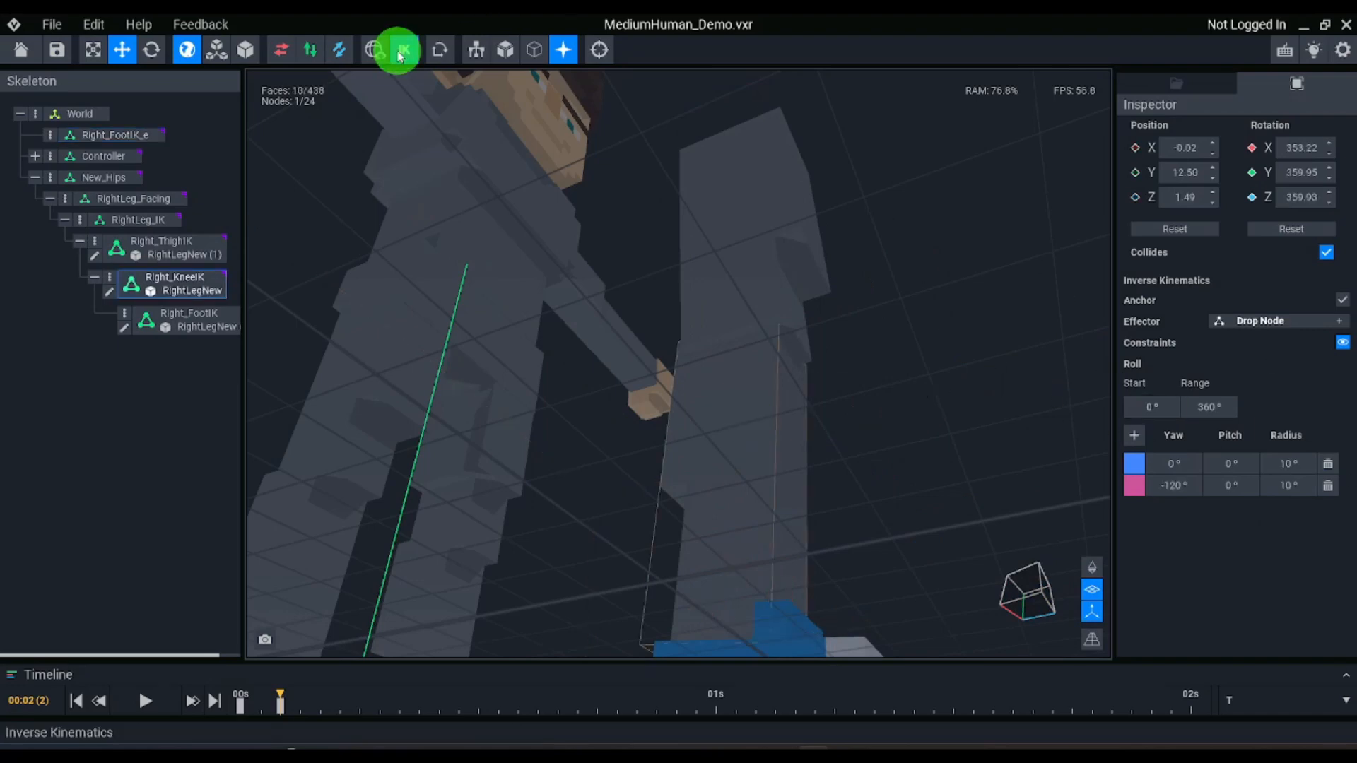
{"action": "scroll", "coordinate": [760, 436], "scroll_direction": "up", "scroll_amount": 2}
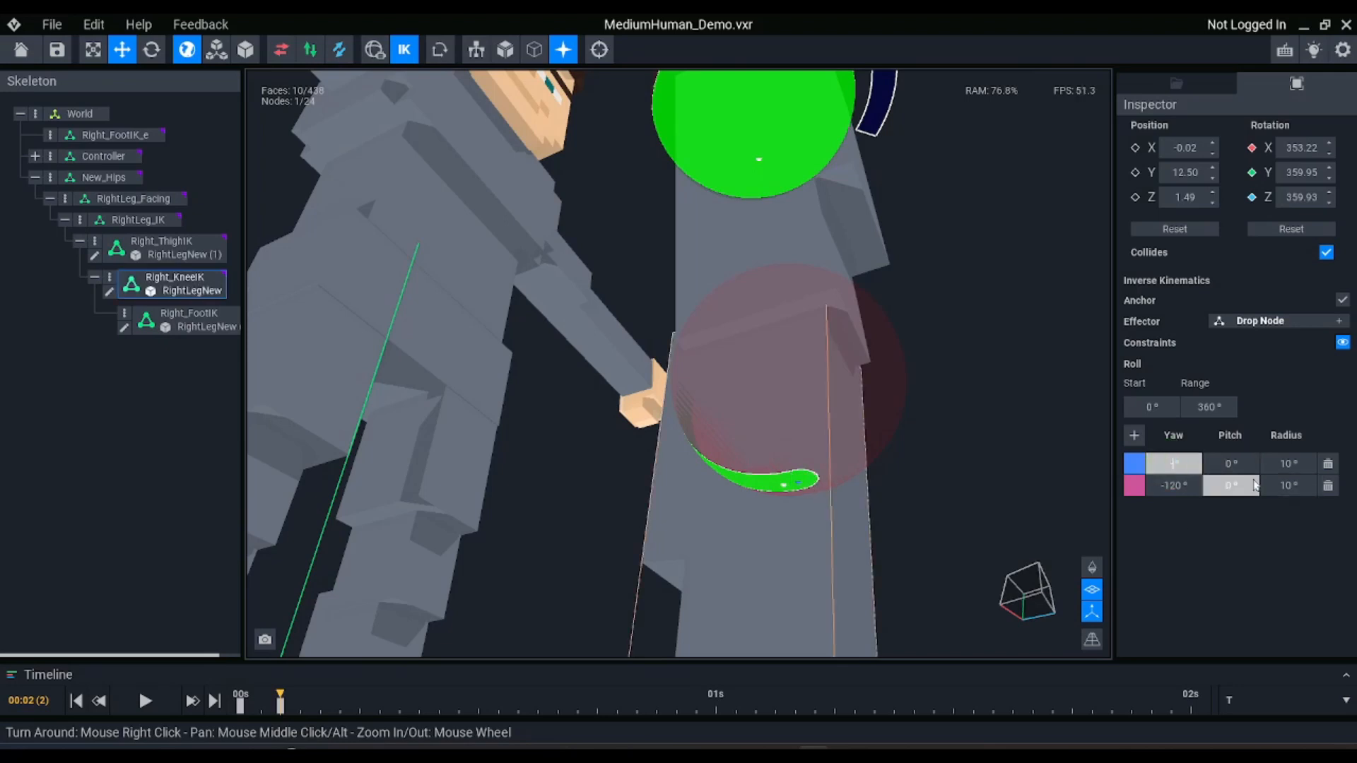
{"action": "scroll", "coordinate": [840, 432], "scroll_direction": "down", "scroll_amount": 5}
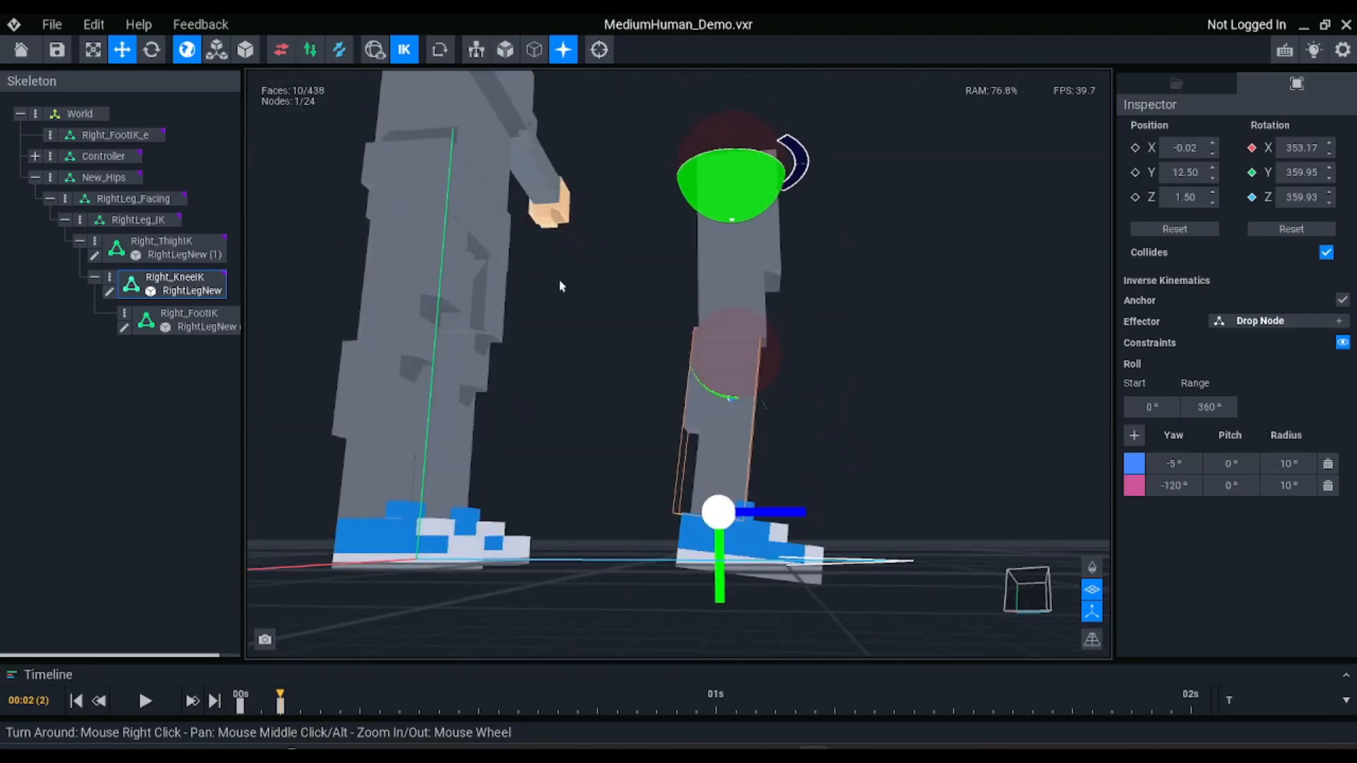
Move the Right_FootIK_e effector to about Y -5.96, Z 19.40 to test the knee's backward bend
{"action": "left_click", "coordinate": [113, 134]}
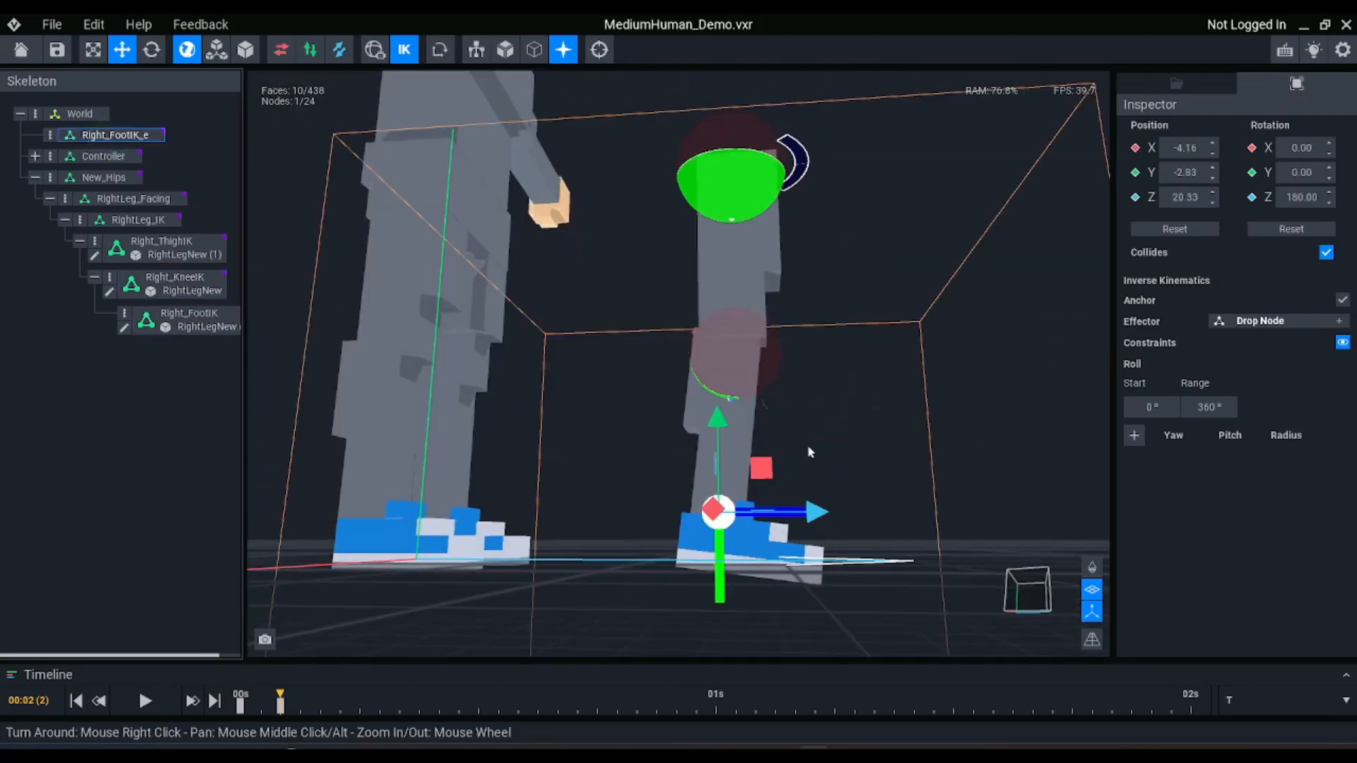
{"action": "left_click_drag", "start_coordinate": [763, 468], "coordinate": [736, 422]}
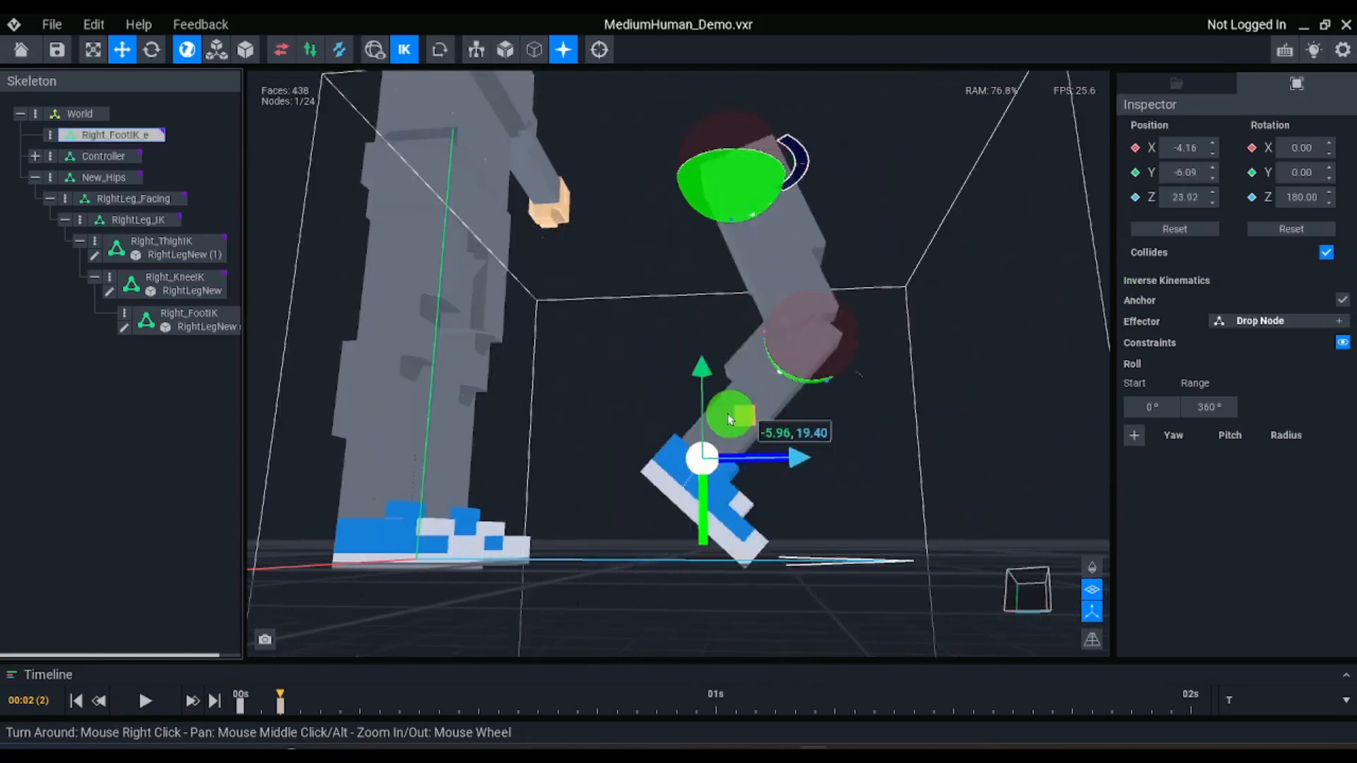
{"action": "right_click_drag", "start_coordinate": [679, 399], "coordinate": [864, 433]}
{"action": "scroll", "coordinate": [864, 432], "scroll_direction": "down", "scroll_amount": 3}
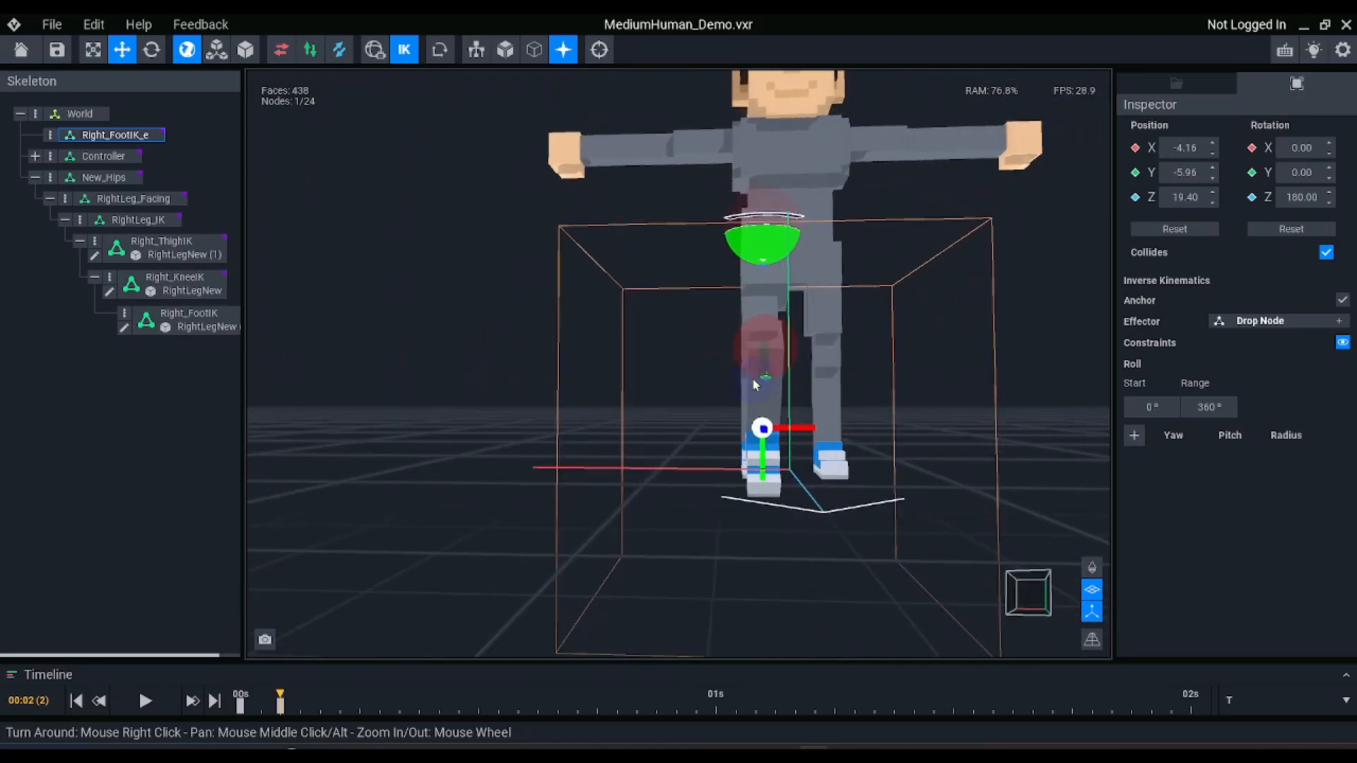
Swing the Right_FootIK_e effector out sideways to about X -26.40, Y -26.82, and examine the raised leg's limits
{"action": "left_click_drag", "start_coordinate": [752, 378], "coordinate": [501, 185]}
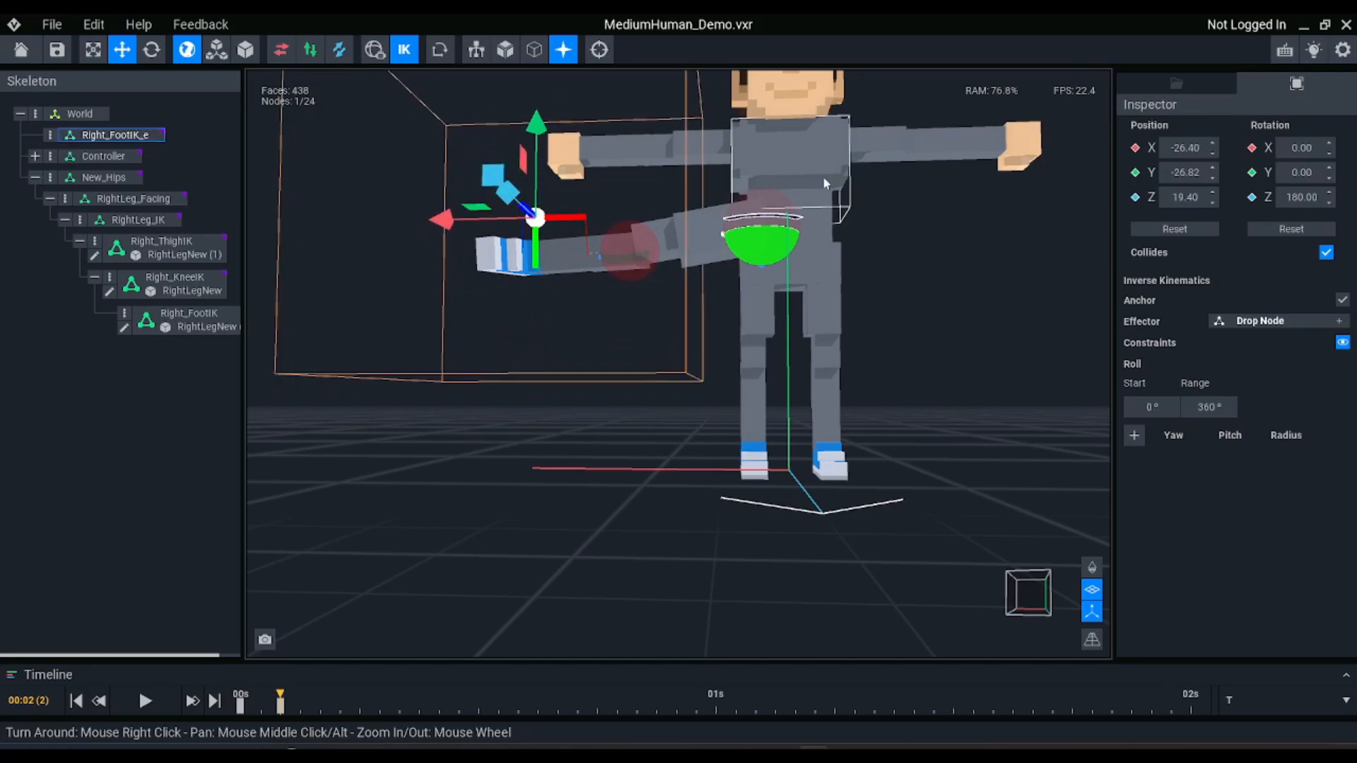
{"action": "scroll", "coordinate": [791, 180], "scroll_direction": "up", "scroll_amount": 3}
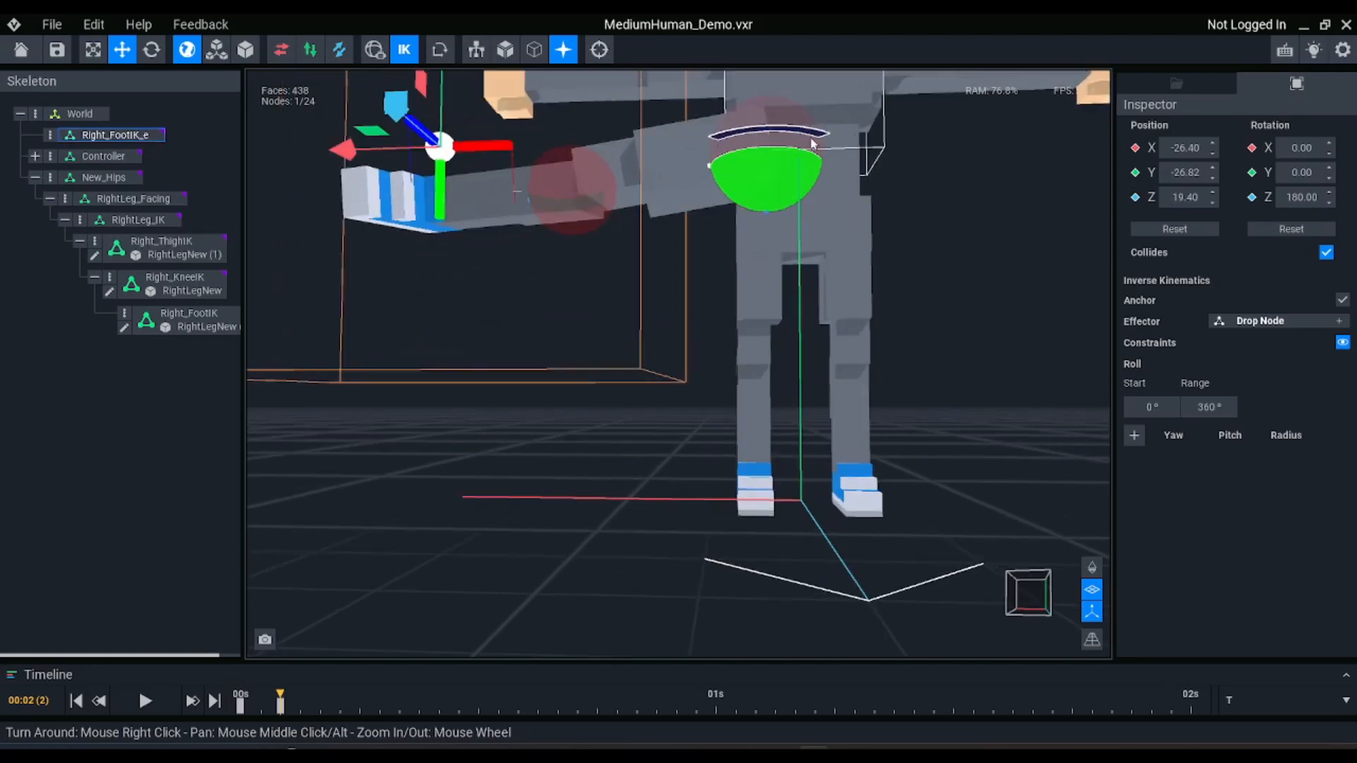
{"action": "scroll", "coordinate": [813, 169], "scroll_direction": "down", "scroll_amount": 2}
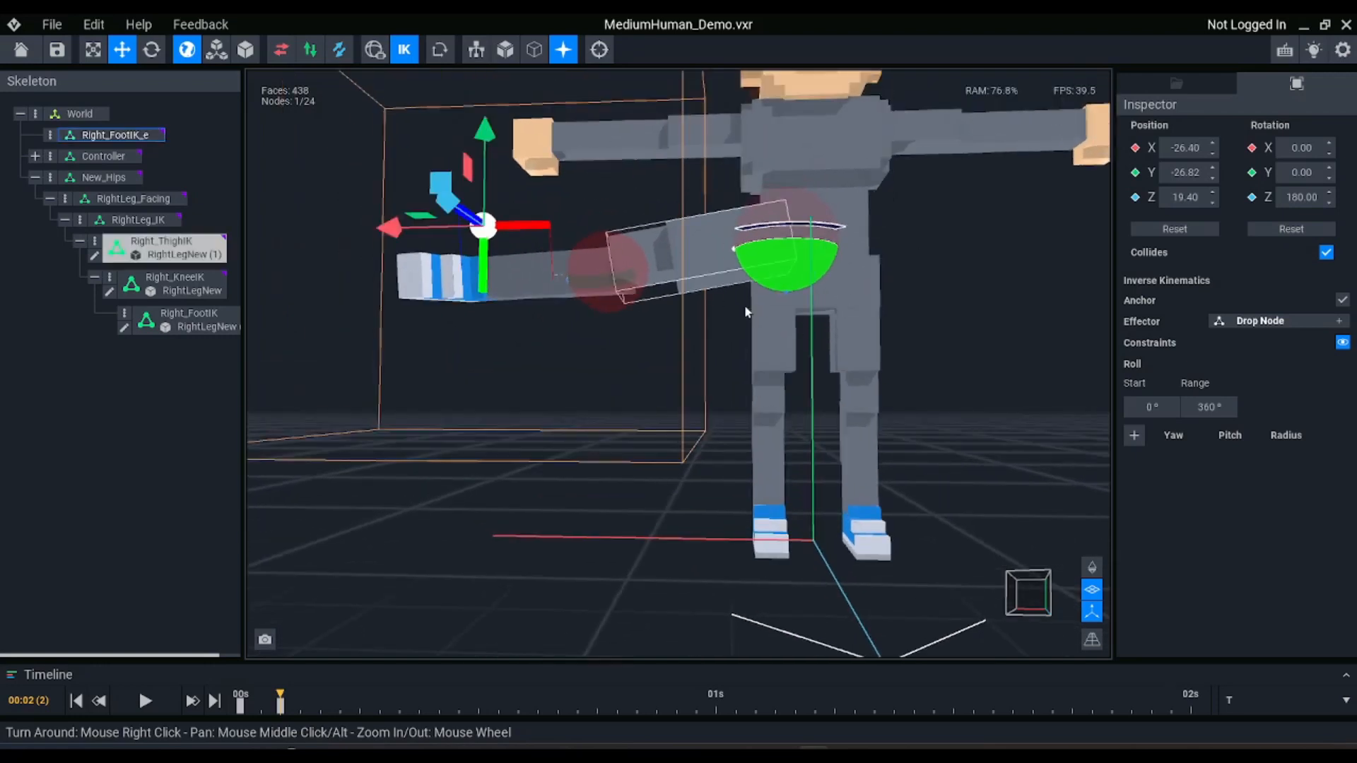
{"action": "scroll", "coordinate": [718, 240], "scroll_direction": "down", "scroll_amount": 1}
{"action": "right_click_drag", "start_coordinate": [751, 378], "coordinate": [749, 377]}
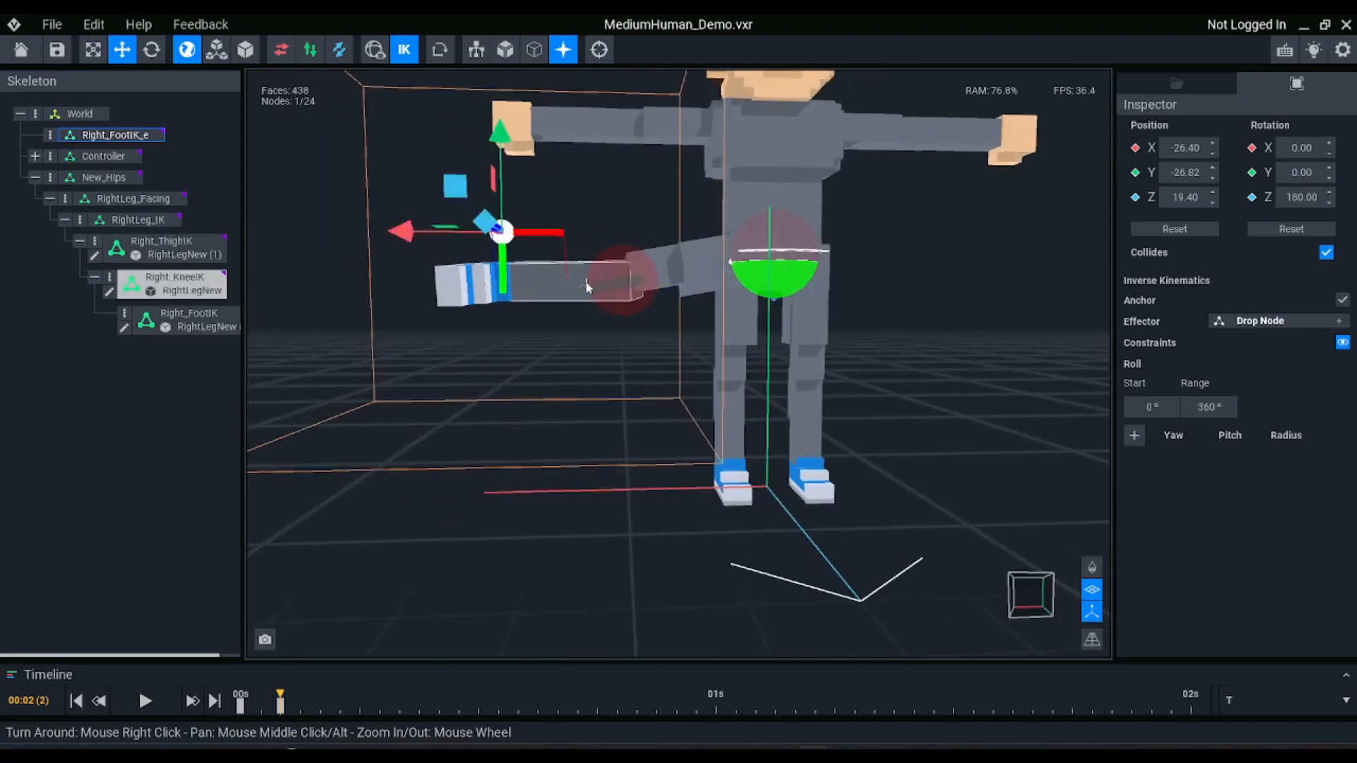
Return the Right_FootIK_e effector to its rest position at X -4.16, Y -2.83, Z 20.33
{"action": "left_click_drag", "start_coordinate": [459, 198], "coordinate": [753, 439]}
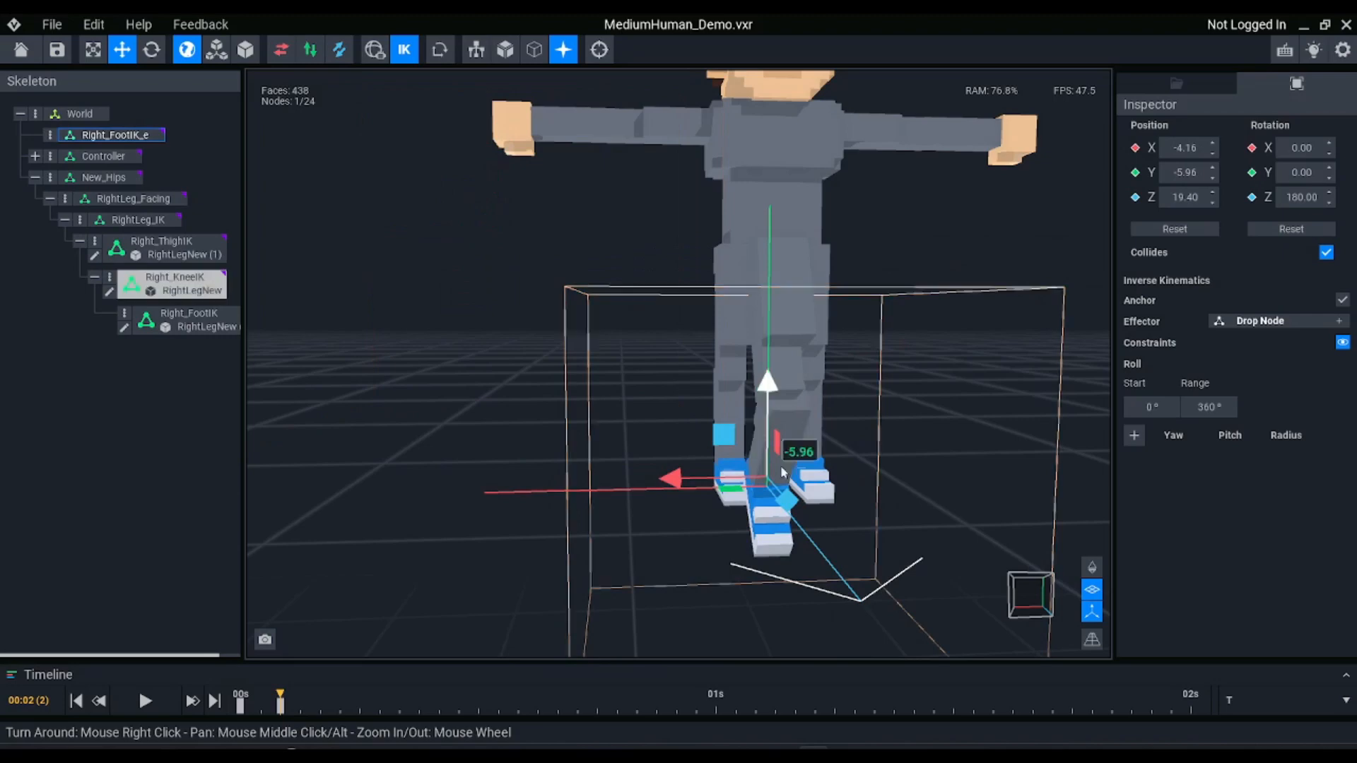
{"action": "right_click_drag", "start_coordinate": [724, 380], "coordinate": [776, 391]}
{"action": "scroll", "coordinate": [735, 388], "scroll_direction": "up", "scroll_amount": 1}
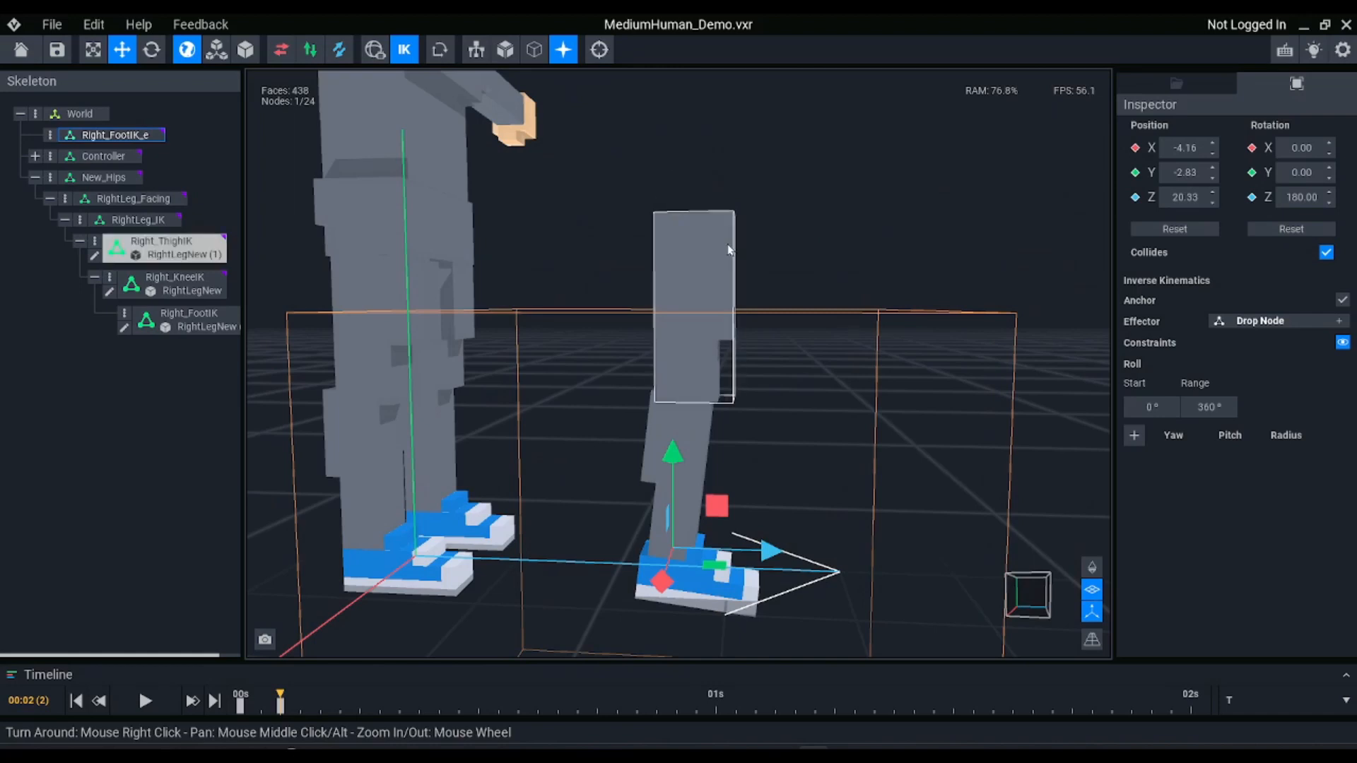
{"action": "scroll", "coordinate": [729, 252], "scroll_direction": "down", "scroll_amount": 2}
Examine the Right_ThighIK and Right_KneeIK constraint settings and their displayed limits around the leg
{"action": "left_click", "coordinate": [728, 261]}
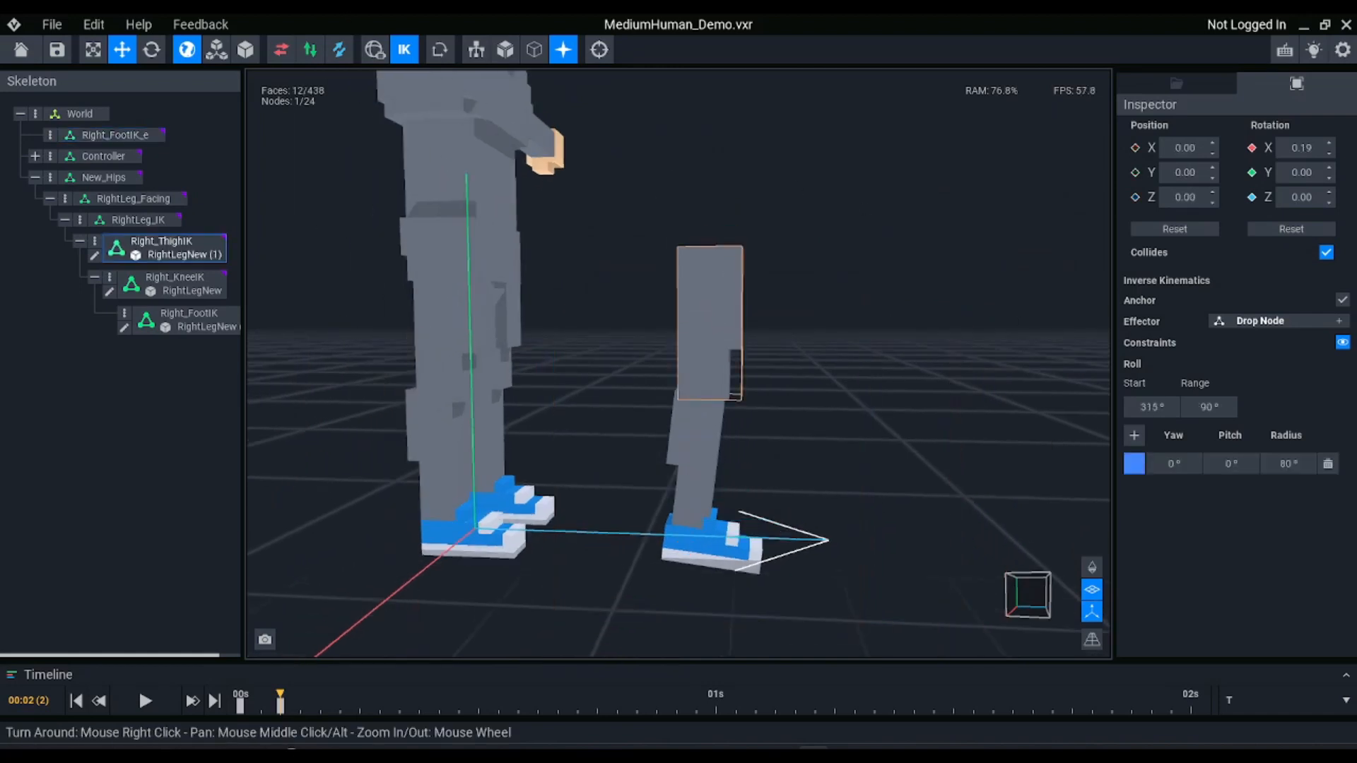
{"action": "left_click", "coordinate": [404, 50]}
{"action": "left_click", "coordinate": [404, 49]}
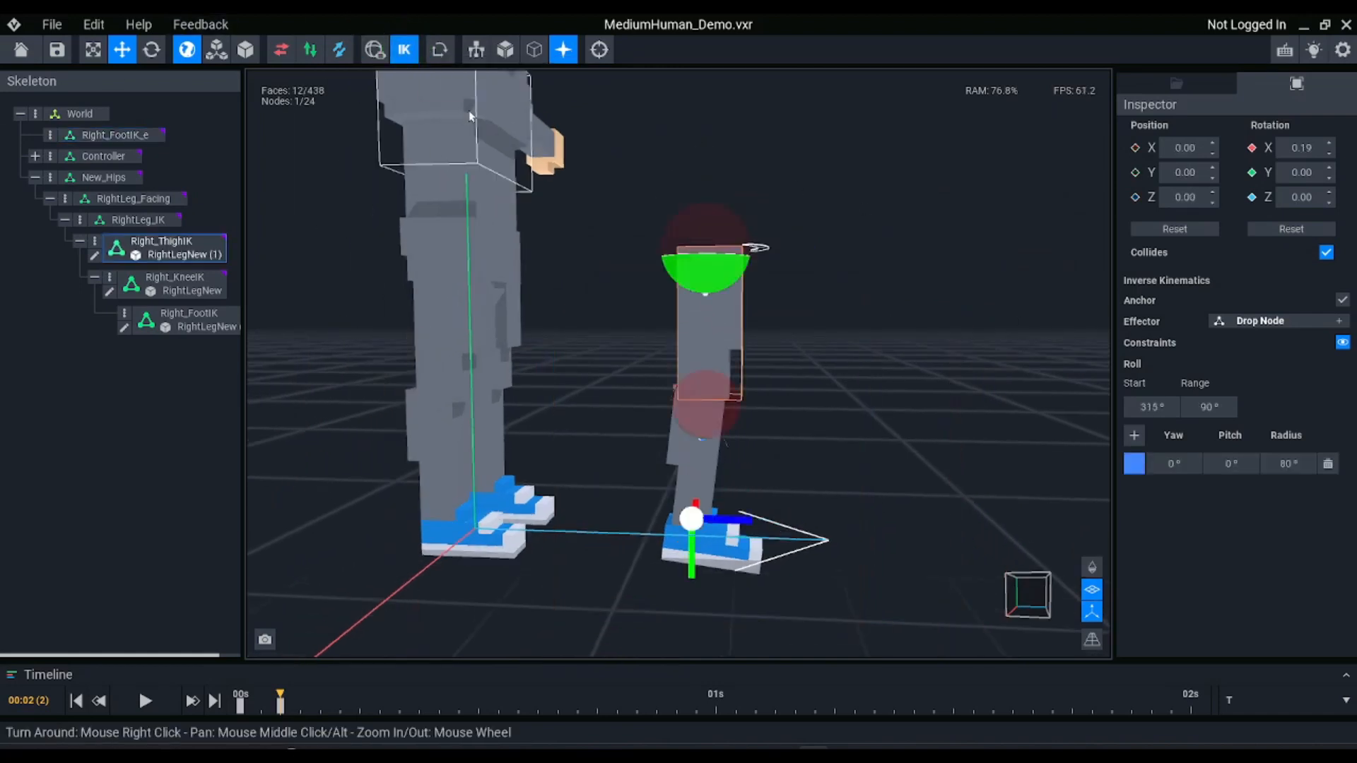
{"action": "right_click_drag", "start_coordinate": [863, 233], "coordinate": [773, 246]}
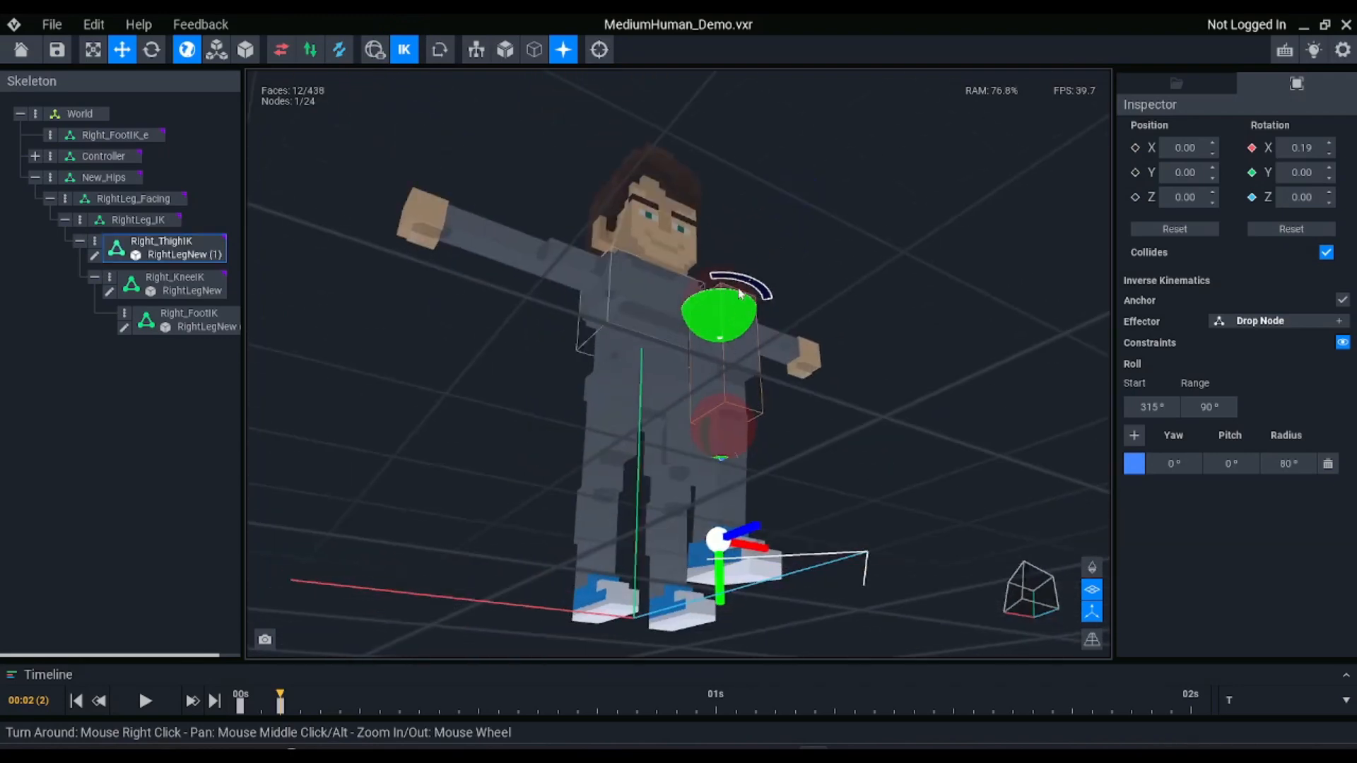
{"action": "right_click_drag", "start_coordinate": [730, 306], "coordinate": [728, 368]}
{"action": "scroll", "coordinate": [728, 369], "scroll_direction": "up", "scroll_amount": 3}
{"action": "left_click", "coordinate": [734, 546]}
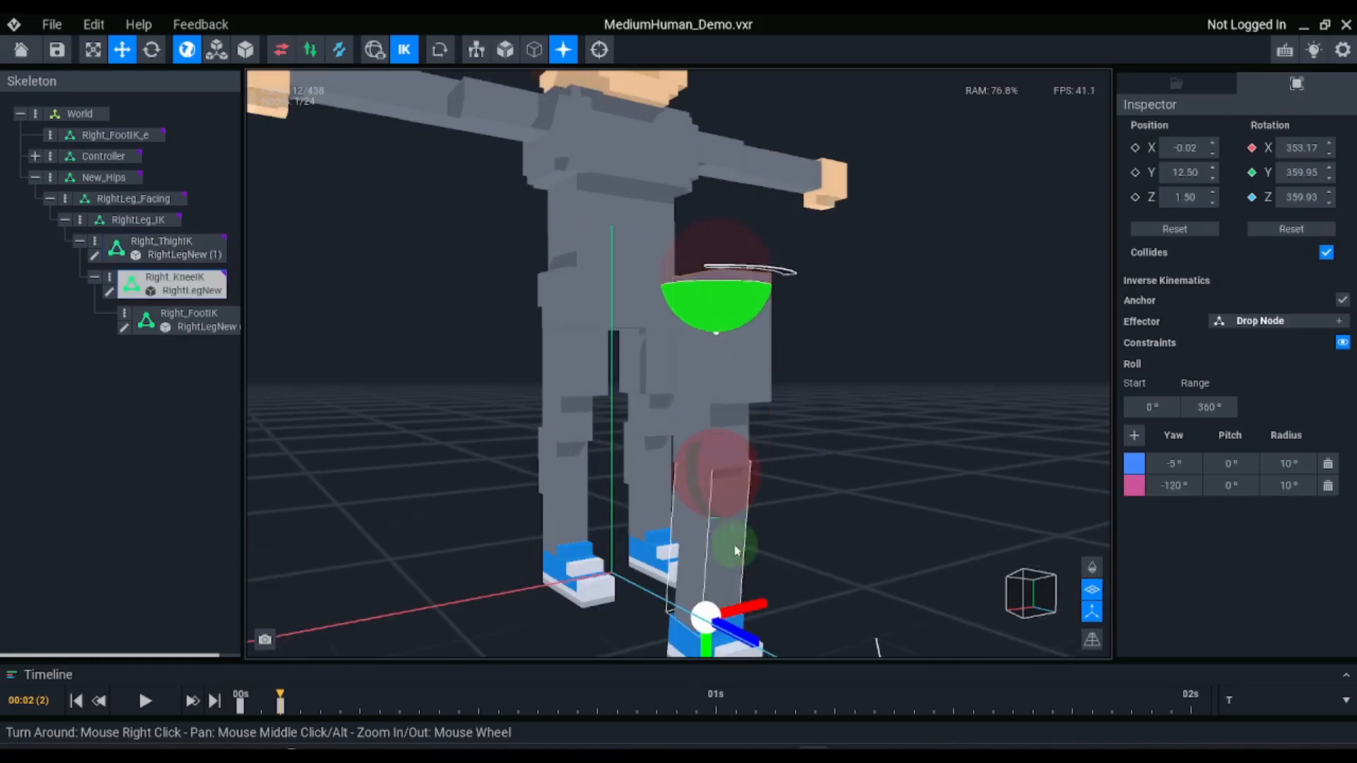
{"action": "mouse_move", "coordinate": [708, 536]}
{"action": "right_mouse_down"}
{"action": "mouse_move", "coordinate": [648, 297]}
{"action": "mouse_move", "coordinate": [706, 536]}
{"action": "right_mouse_up"}
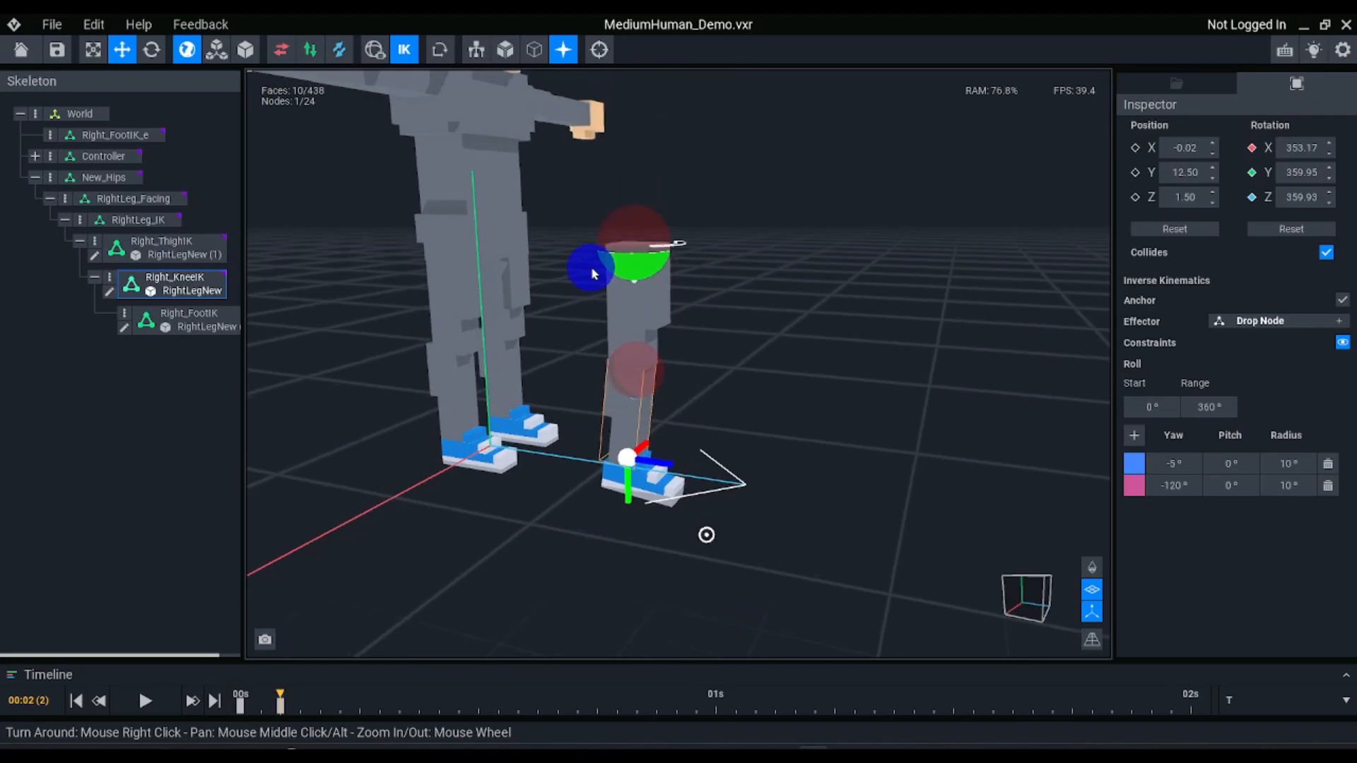
Lower the New_Hips node to test how the IK leg bends, and undo the test moves
{"action": "left_click", "coordinate": [92, 177]}
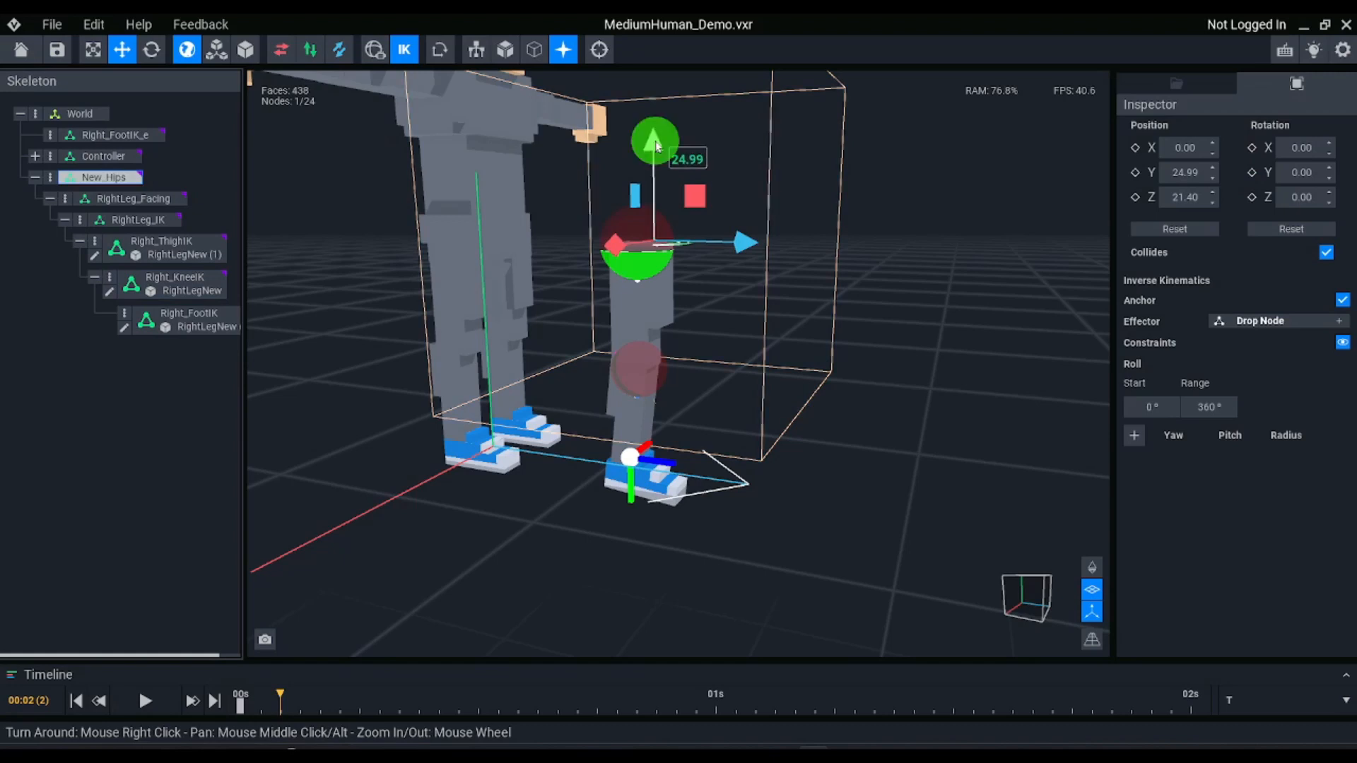
{"action": "left_click_drag", "start_coordinate": [657, 146], "coordinate": [615, 260]}
{"action": "key", "text": "ctrl+z"}
{"action": "key", "text": "ctrl+z"}
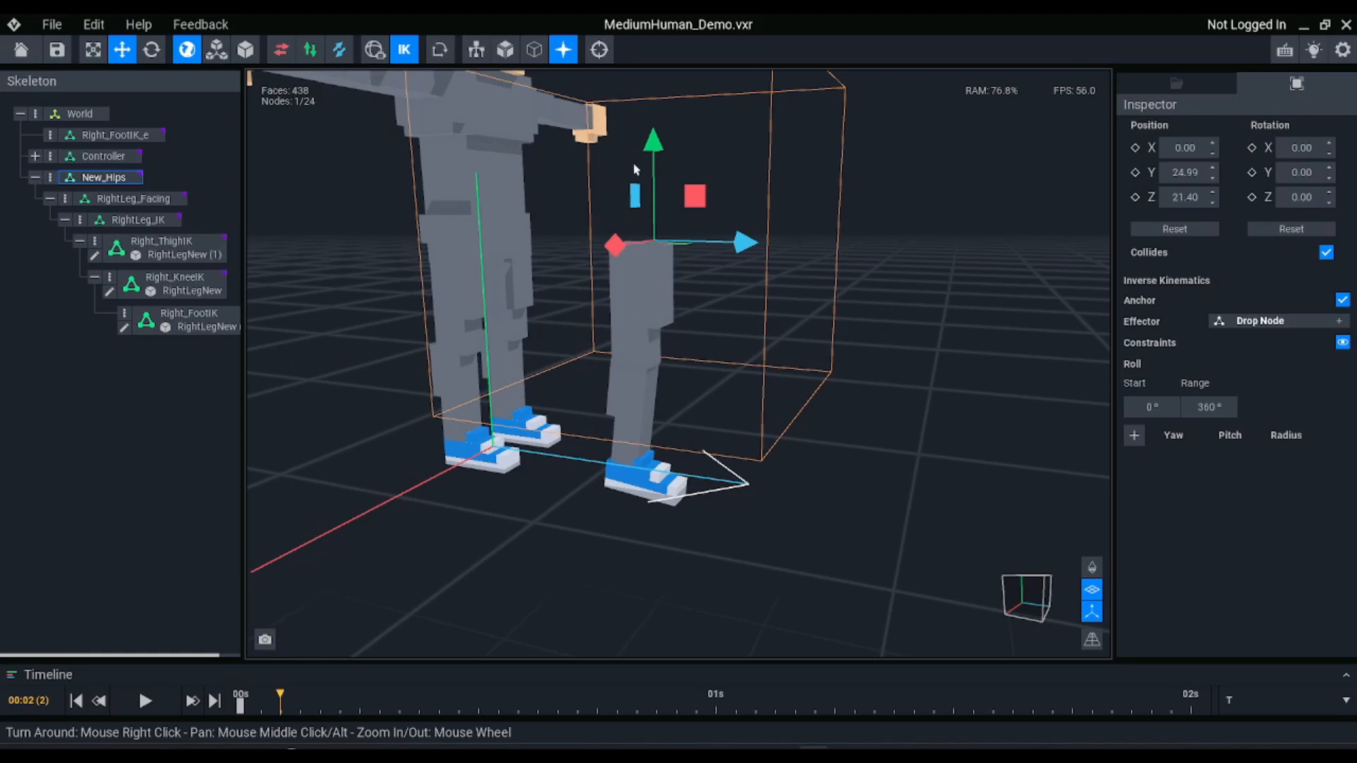
Reset the rotation of the Right_ThighIK, Right_KneeIK and Right_FootIK nodes together
{"action": "left_click_drag", "start_coordinate": [173, 249], "coordinate": [172, 297]}
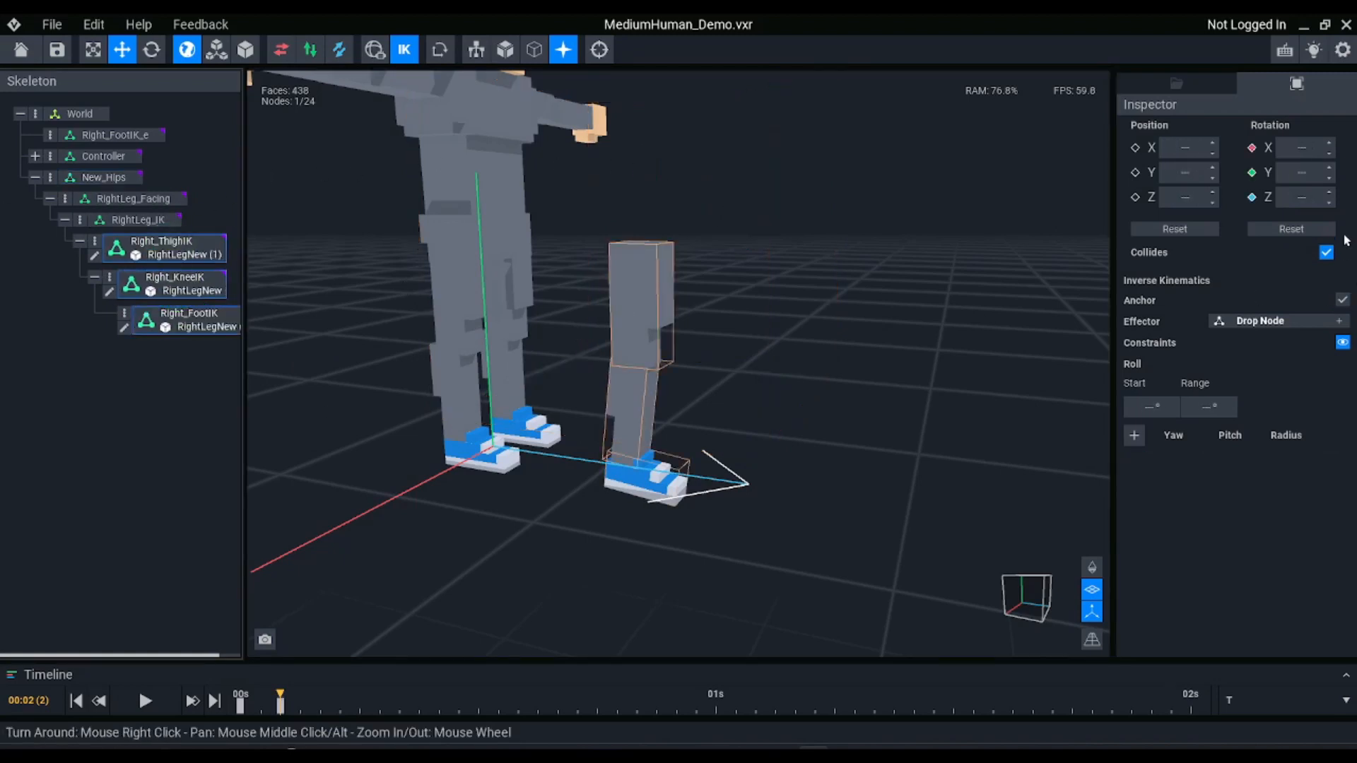
{"action": "left_click", "coordinate": [1293, 229]}
Create a child node named RightFootFK under the Right_FootIK node
{"action": "left_click", "coordinate": [180, 318]}
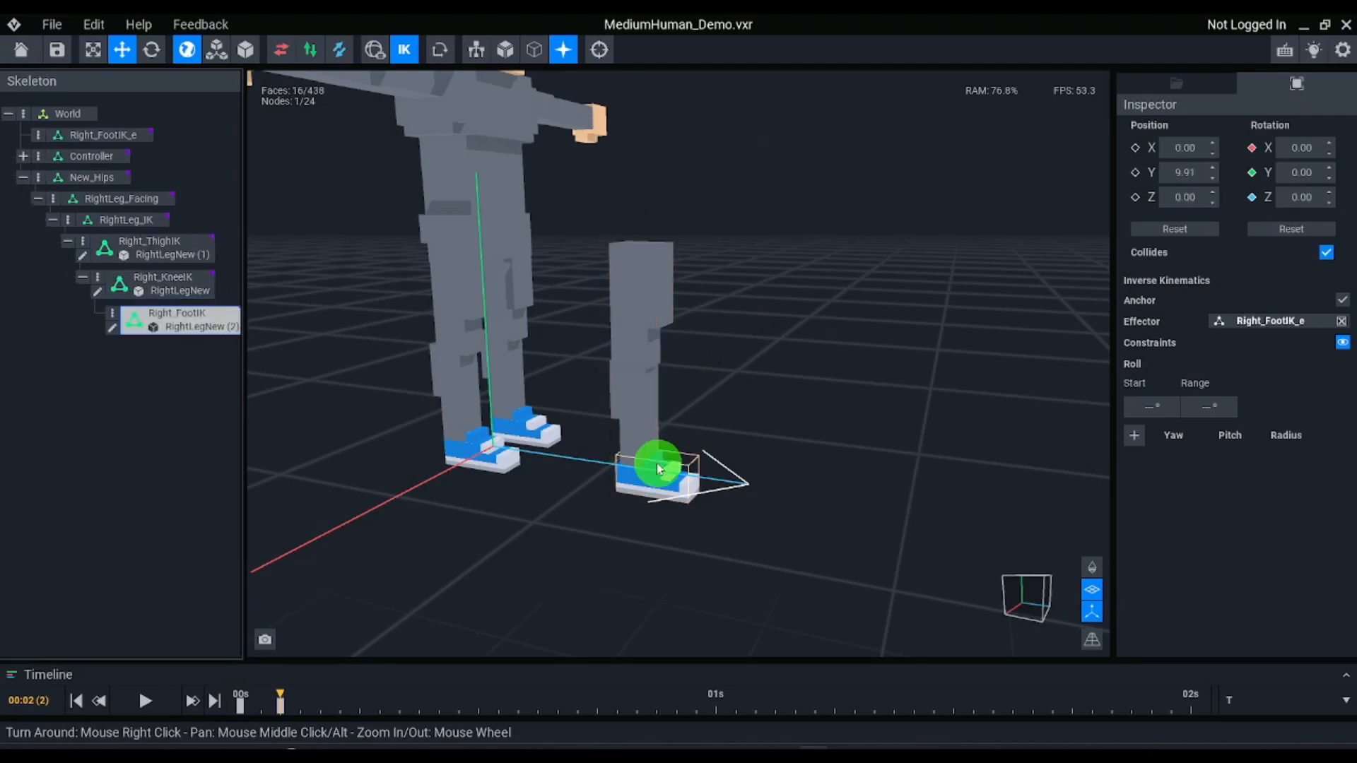
{"action": "left_click", "coordinate": [115, 316]}
{"action": "left_click", "coordinate": [168, 327]}
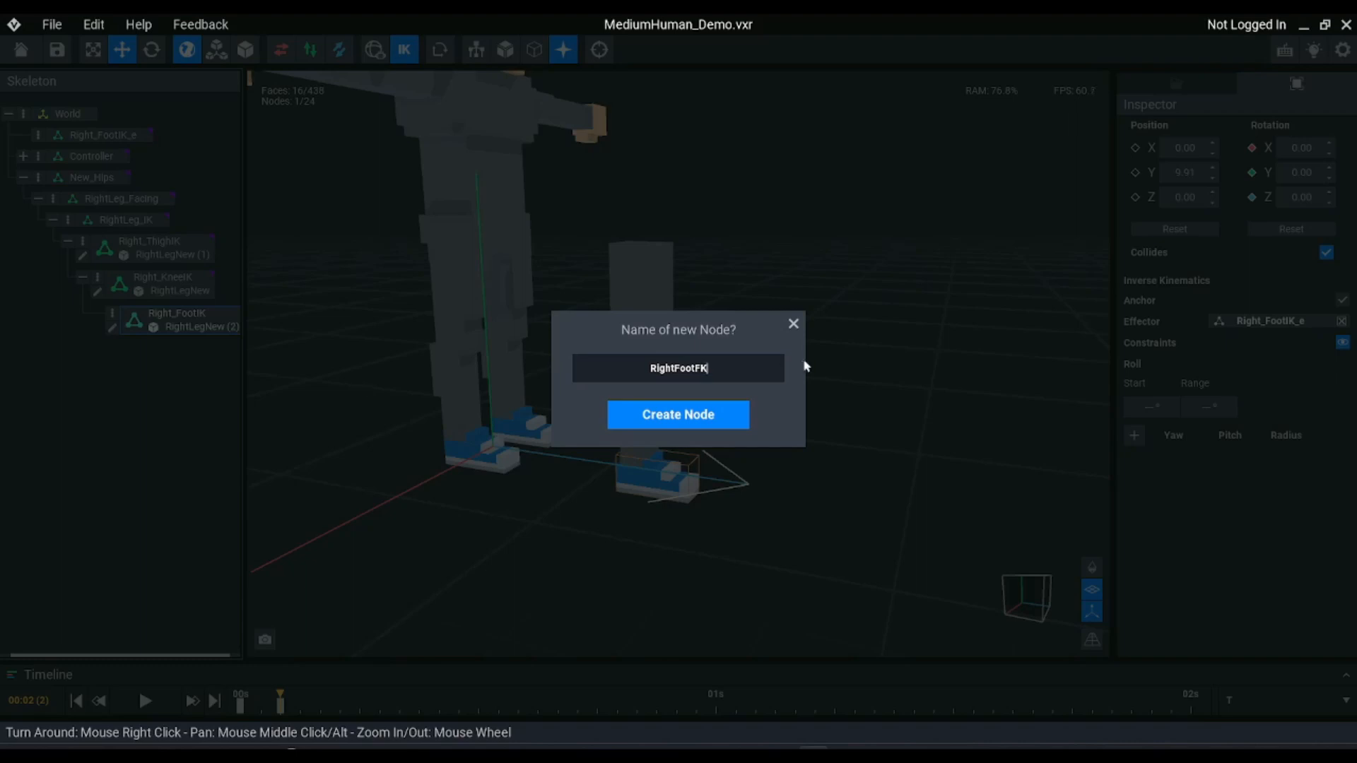
{"action": "left_click", "coordinate": [715, 412]}
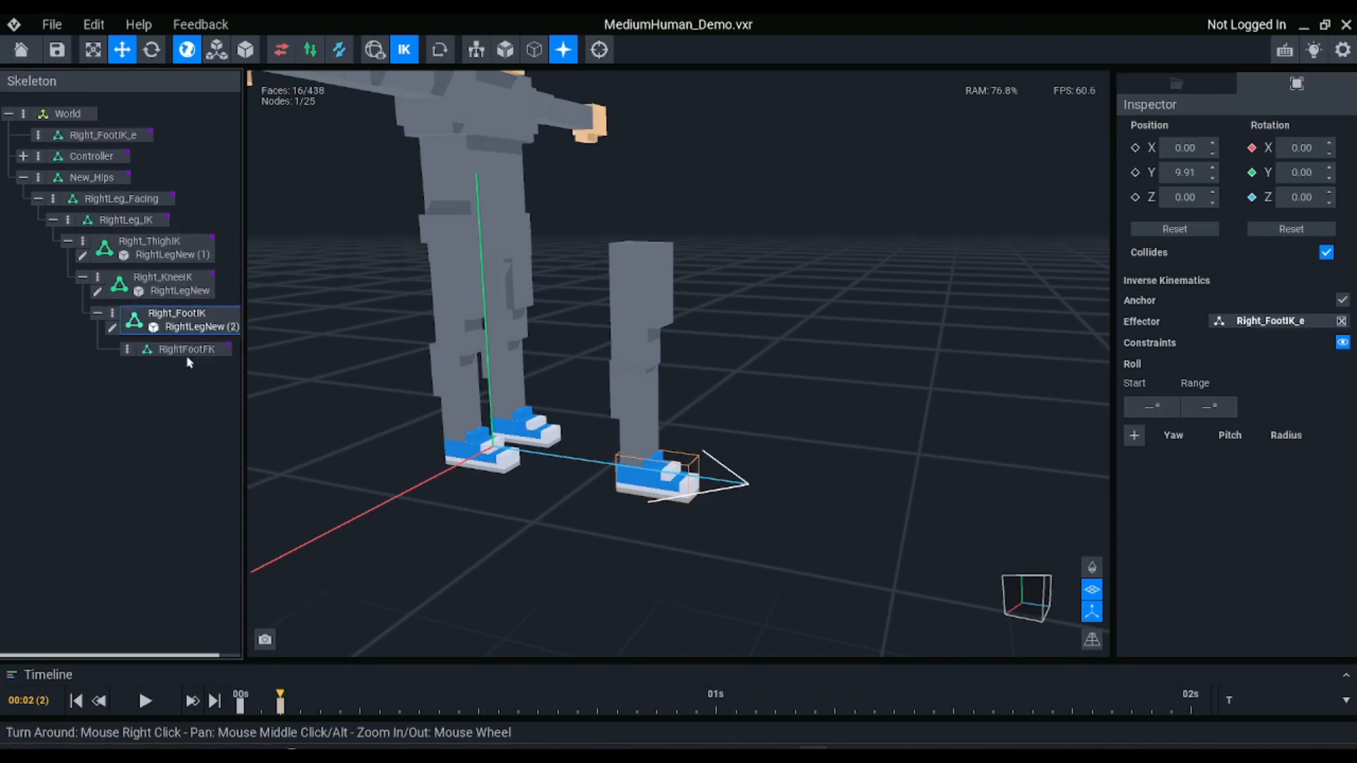
Rename the Right_FootIK node as Right_AnkleIK and enable the inverse kinematics anchor on RightFootFK
{"action": "right_click", "coordinate": [200, 328]}
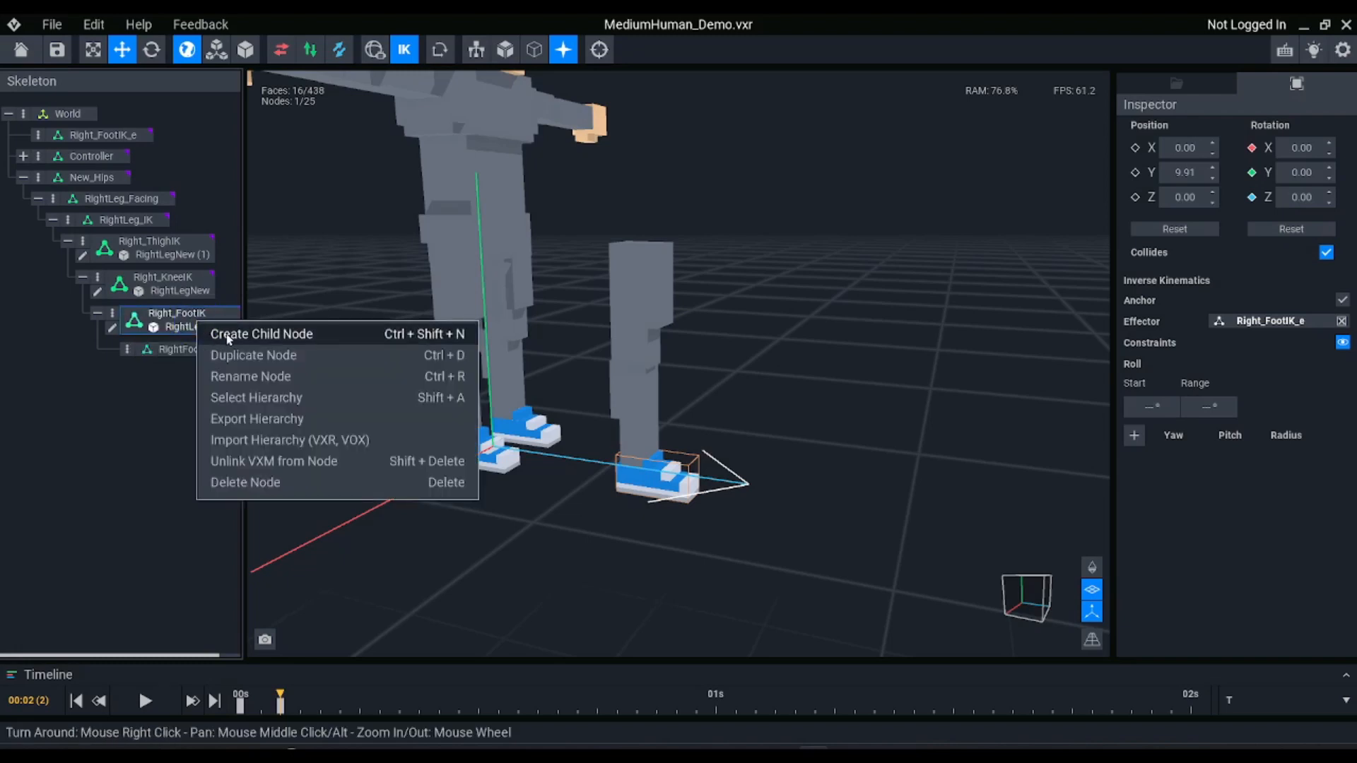
{"action": "left_click", "coordinate": [265, 376]}
{"action": "key", "text": "Right"}
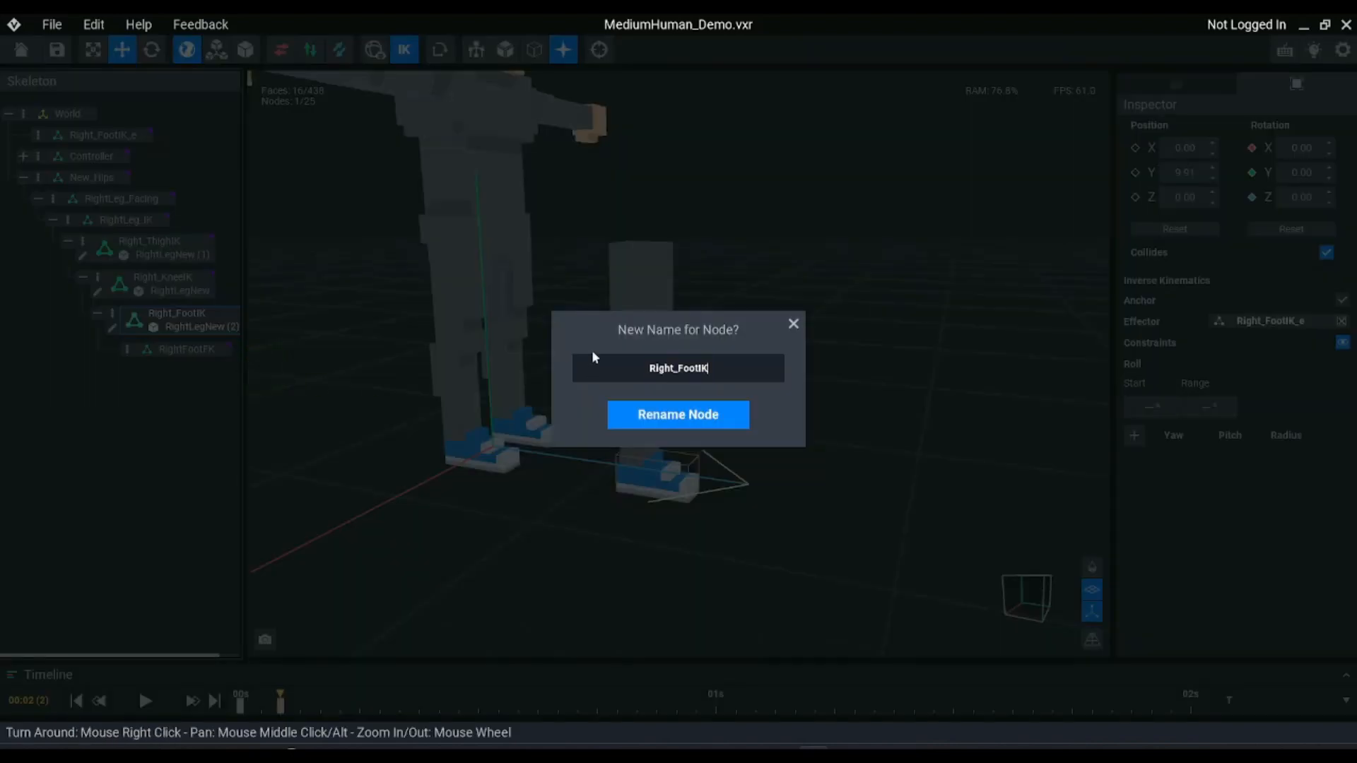
{"action": "key", "text": "BackSpace"}
{"action": "key", "text": "BackSpace"}
{"action": "key", "text": "BackSpace"}
{"action": "key", "text": "BackSpace"}
{"action": "key", "text": "BackSpace"}
{"action": "type", "text": "_Ankle"}
{"action": "key", "text": "Return"}
{"action": "left_click", "coordinate": [1340, 298]}
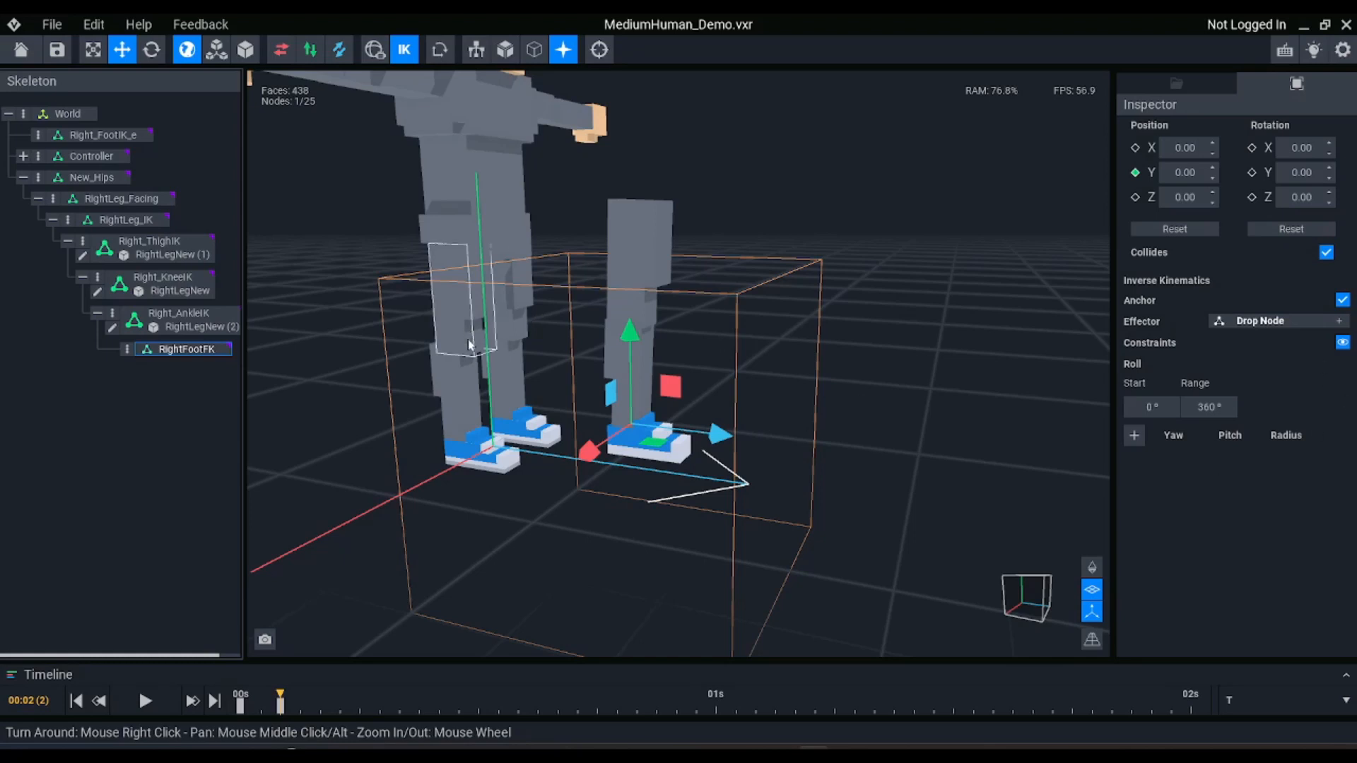
Test-rotate the RightFootFK node to about 56 degrees on X and undo the rotation
{"action": "left_click_drag", "start_coordinate": [717, 433], "coordinate": [719, 434]}
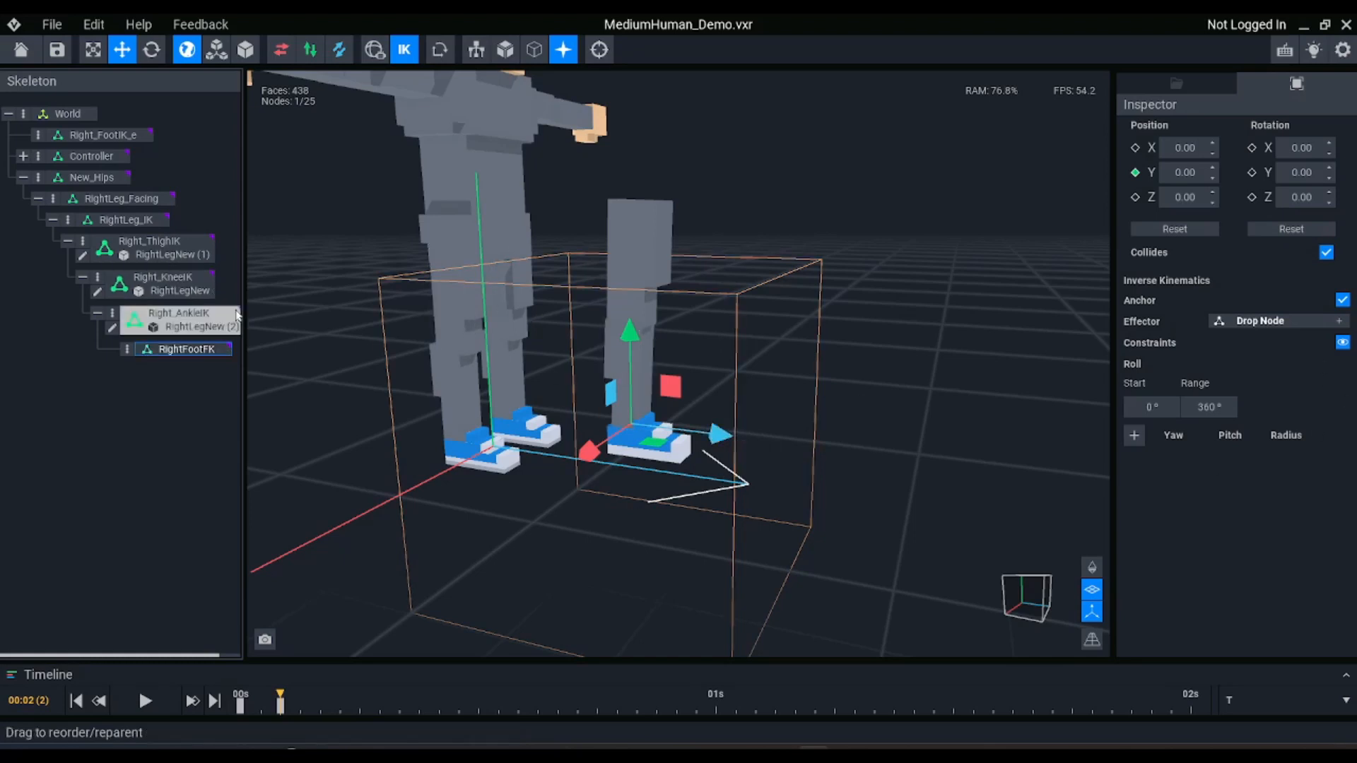
{"action": "key", "text": "e"}
{"action": "left_click_drag", "start_coordinate": [675, 369], "coordinate": [600, 309]}
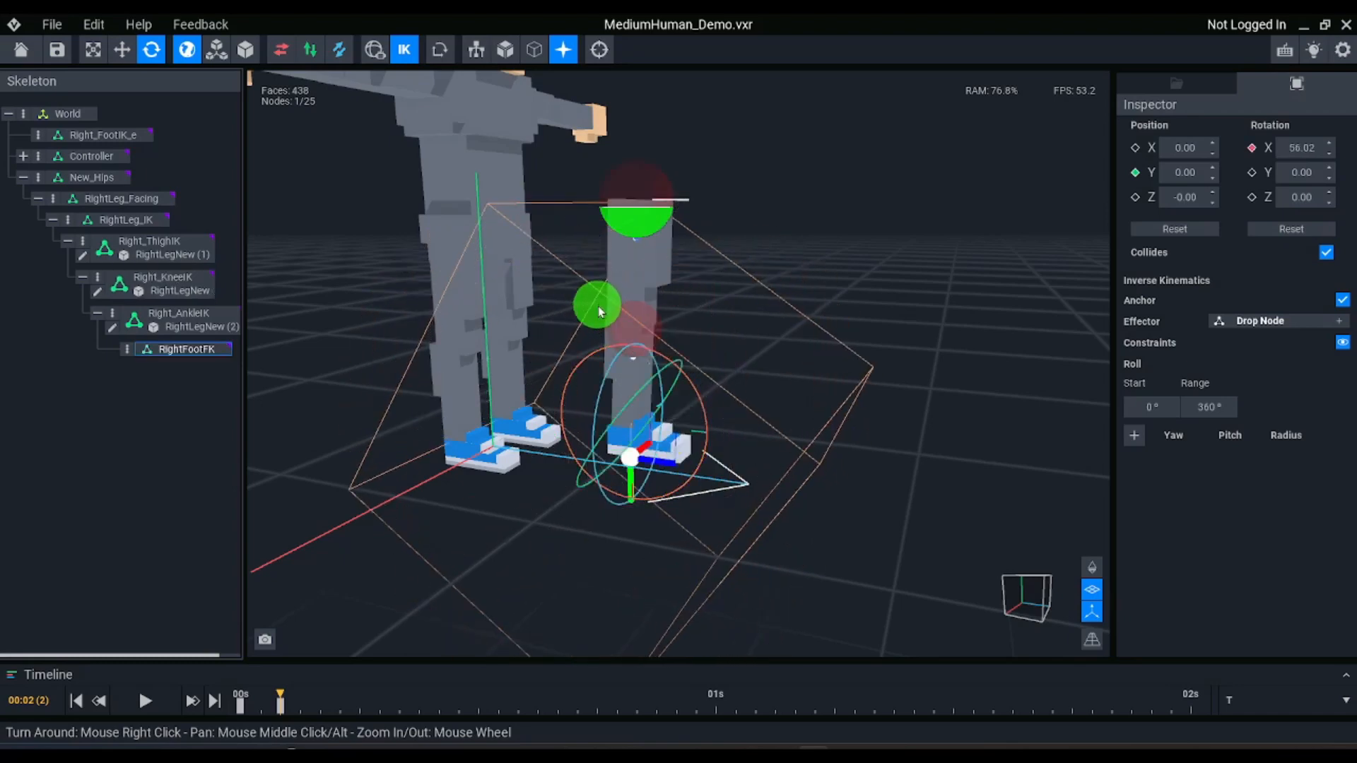
{"action": "key", "text": "ctrl+z"}
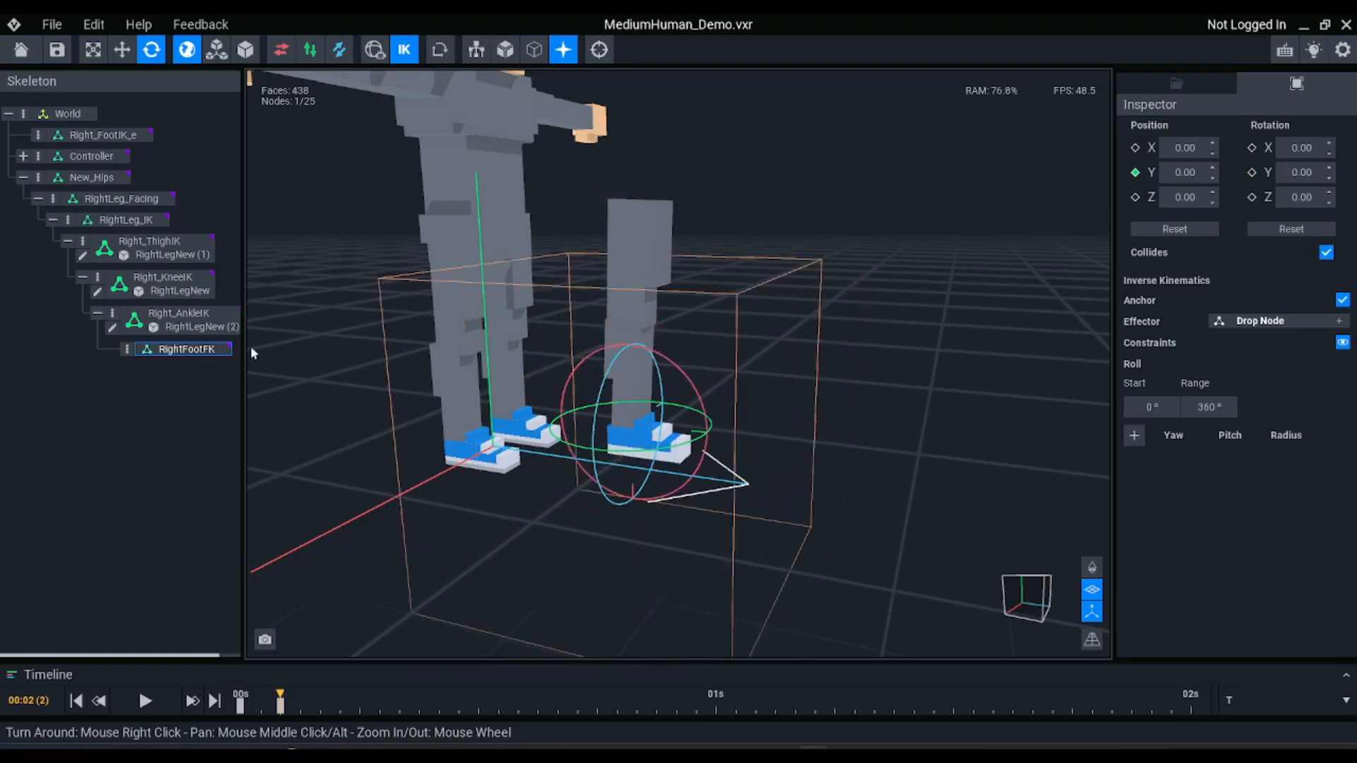
Assign the RightLegNew (2) foot model from the library to RightFootFK and unlink it from Right_AnkleIK
{"action": "left_click", "coordinate": [193, 320]}
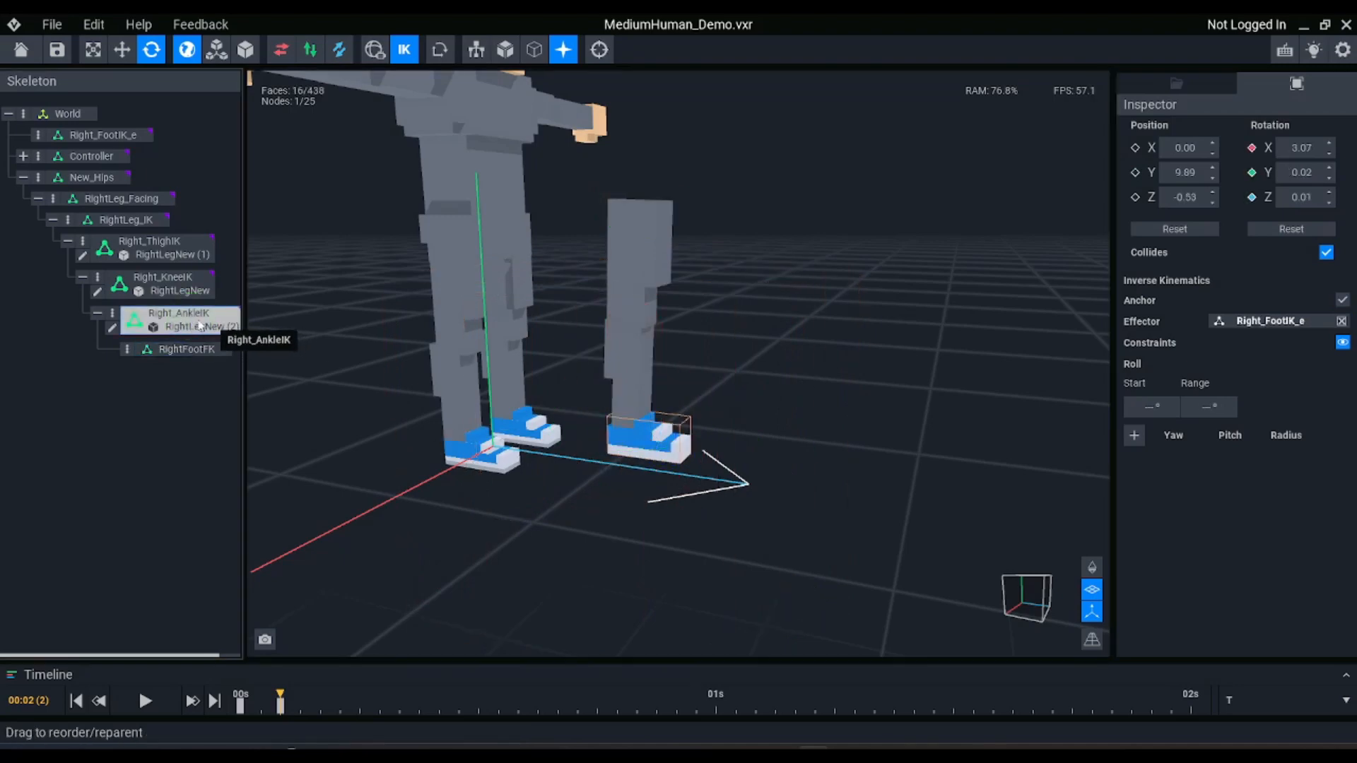
{"action": "left_click", "coordinate": [1176, 84]}
{"action": "scroll", "coordinate": [1218, 469], "scroll_direction": "down", "scroll_amount": 5}
{"action": "left_click_drag", "start_coordinate": [1190, 474], "coordinate": [188, 351]}
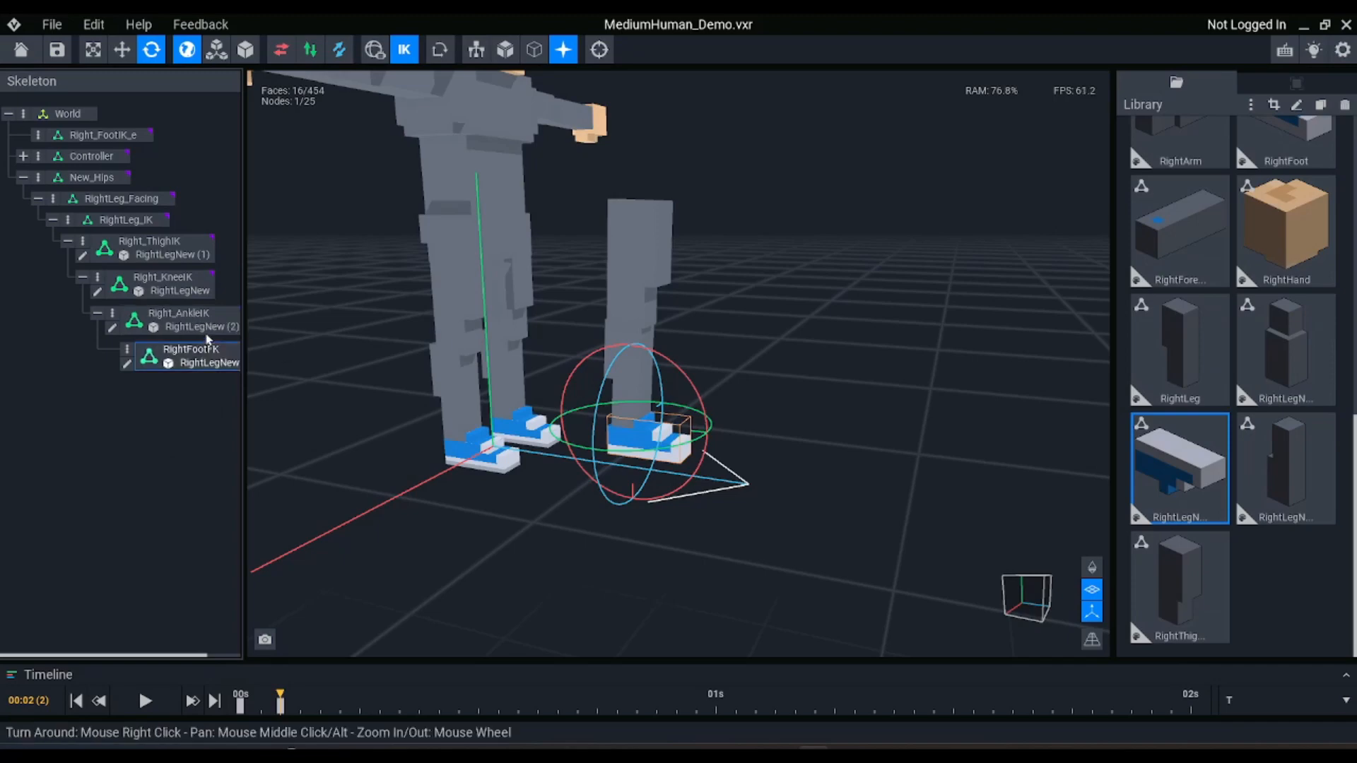
{"action": "left_click", "coordinate": [205, 324]}
{"action": "key", "text": "Delete"}
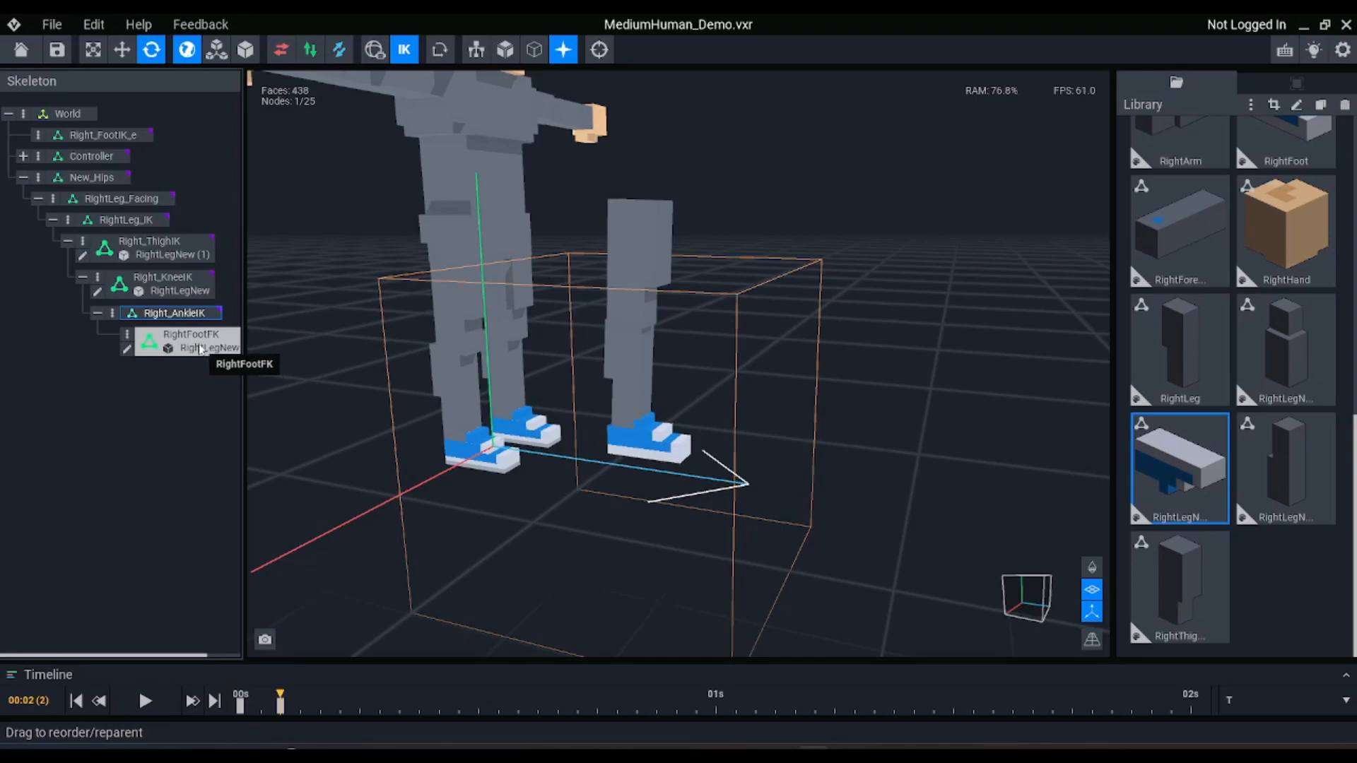
Test-rotate the foot on RightFootFK, undo the rotation, and show the node's transform and IK properties
{"action": "left_click", "coordinate": [677, 425]}
{"action": "left_click_drag", "start_coordinate": [690, 382], "coordinate": [682, 349]}
{"action": "key", "text": "ctrl+z"}
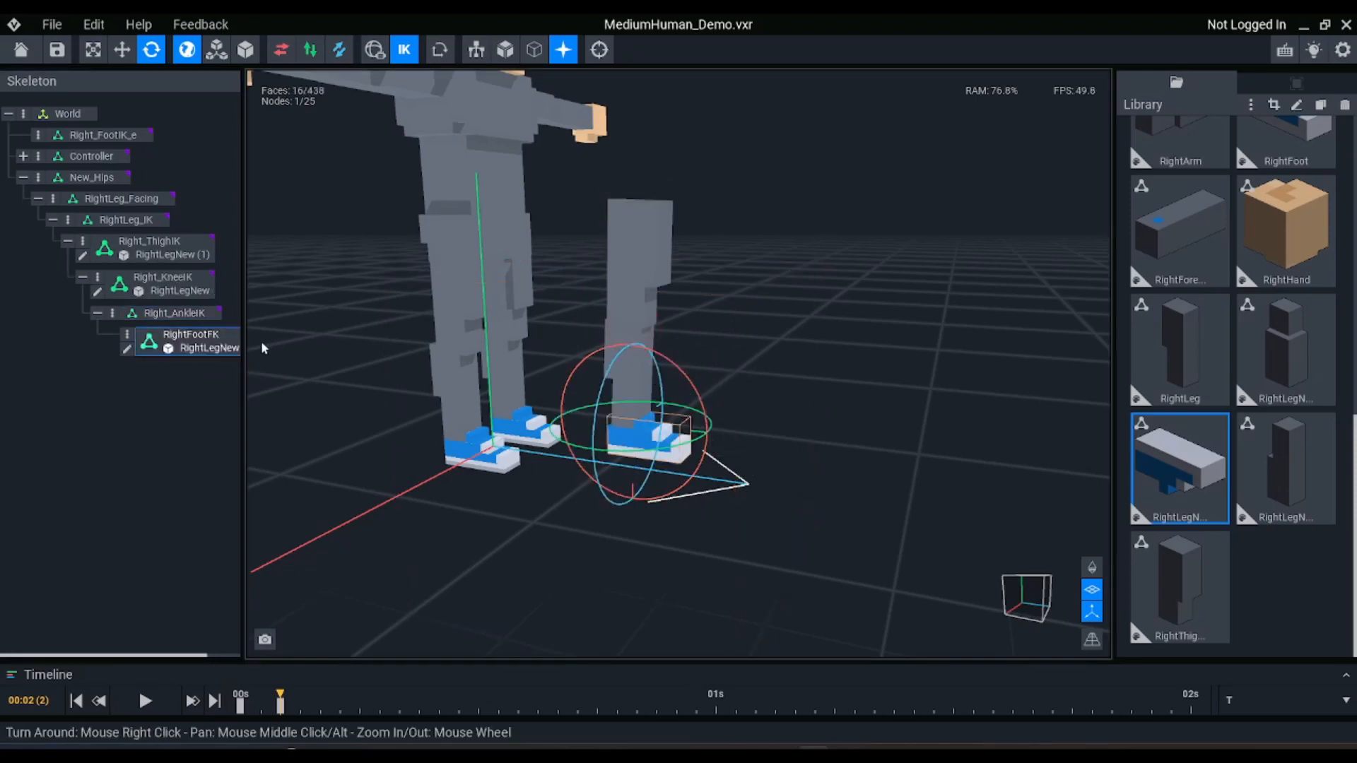
{"action": "left_click", "coordinate": [1297, 83]}
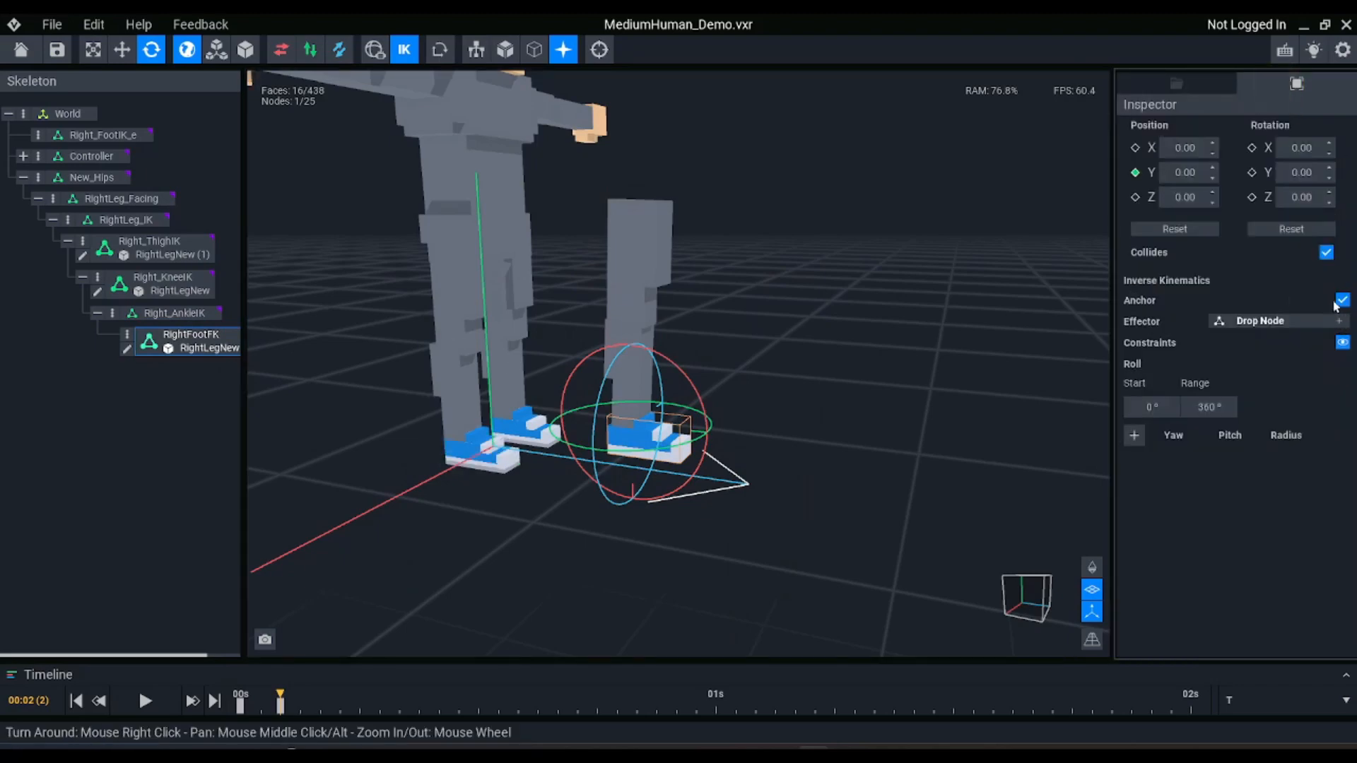
Lower the New_Hips node to about Y 17.86 to bend the IK leg
{"action": "left_click", "coordinate": [91, 177]}
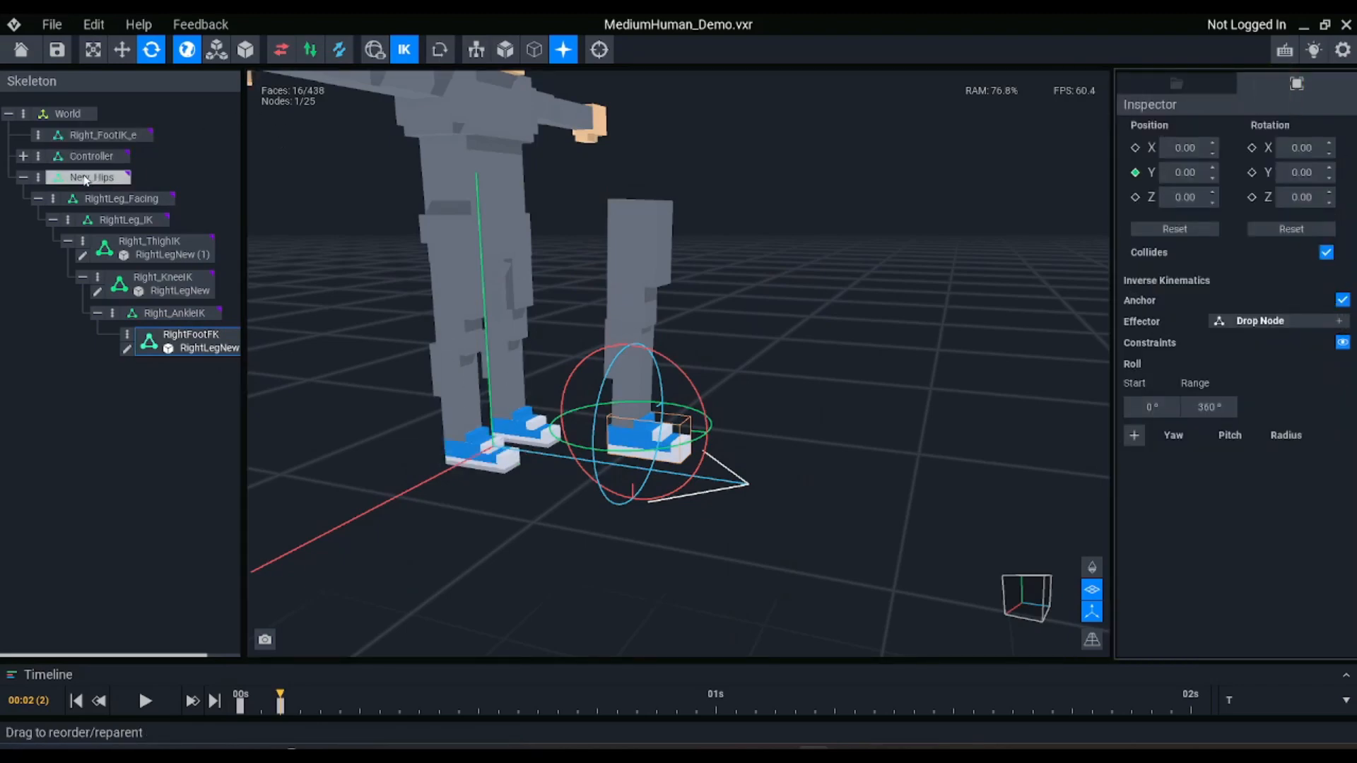
{"action": "left_click_drag", "start_coordinate": [724, 236], "coordinate": [725, 237]}
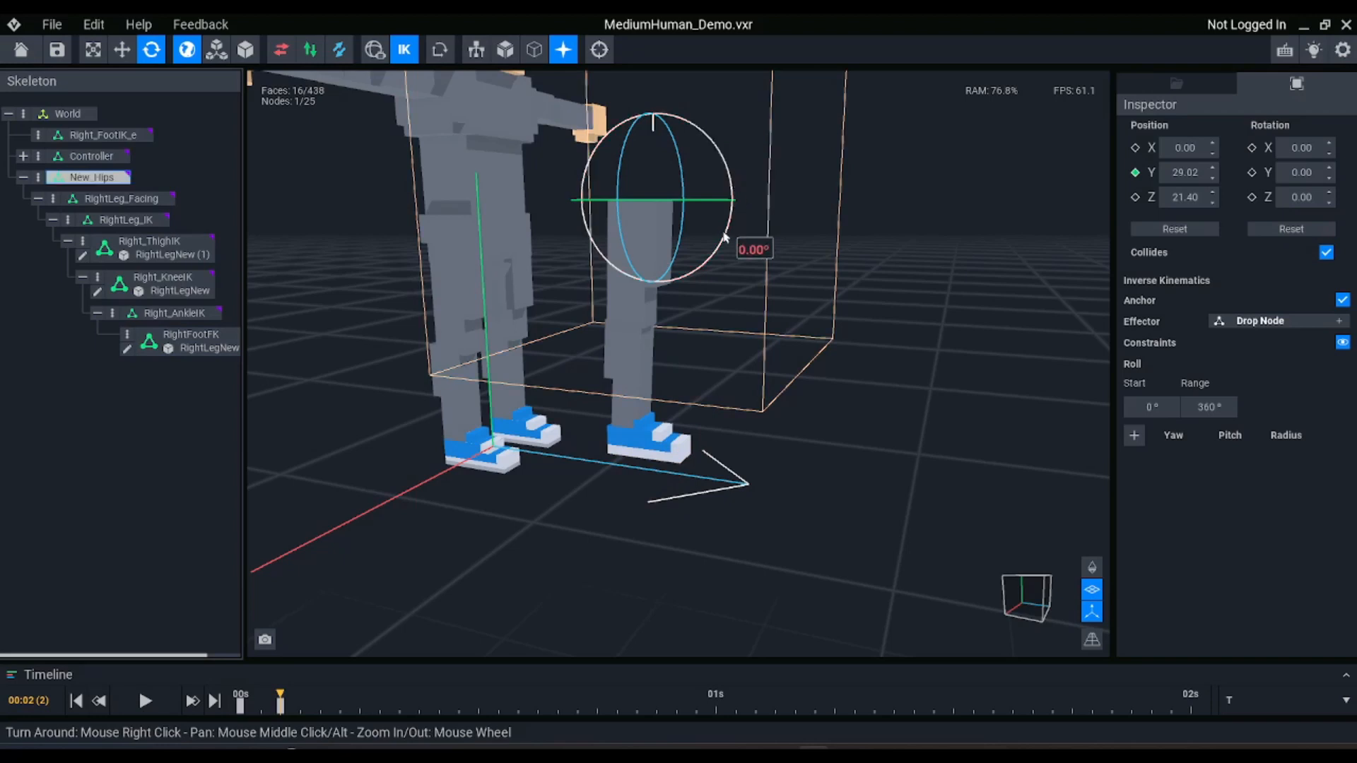
{"action": "key", "text": "w"}
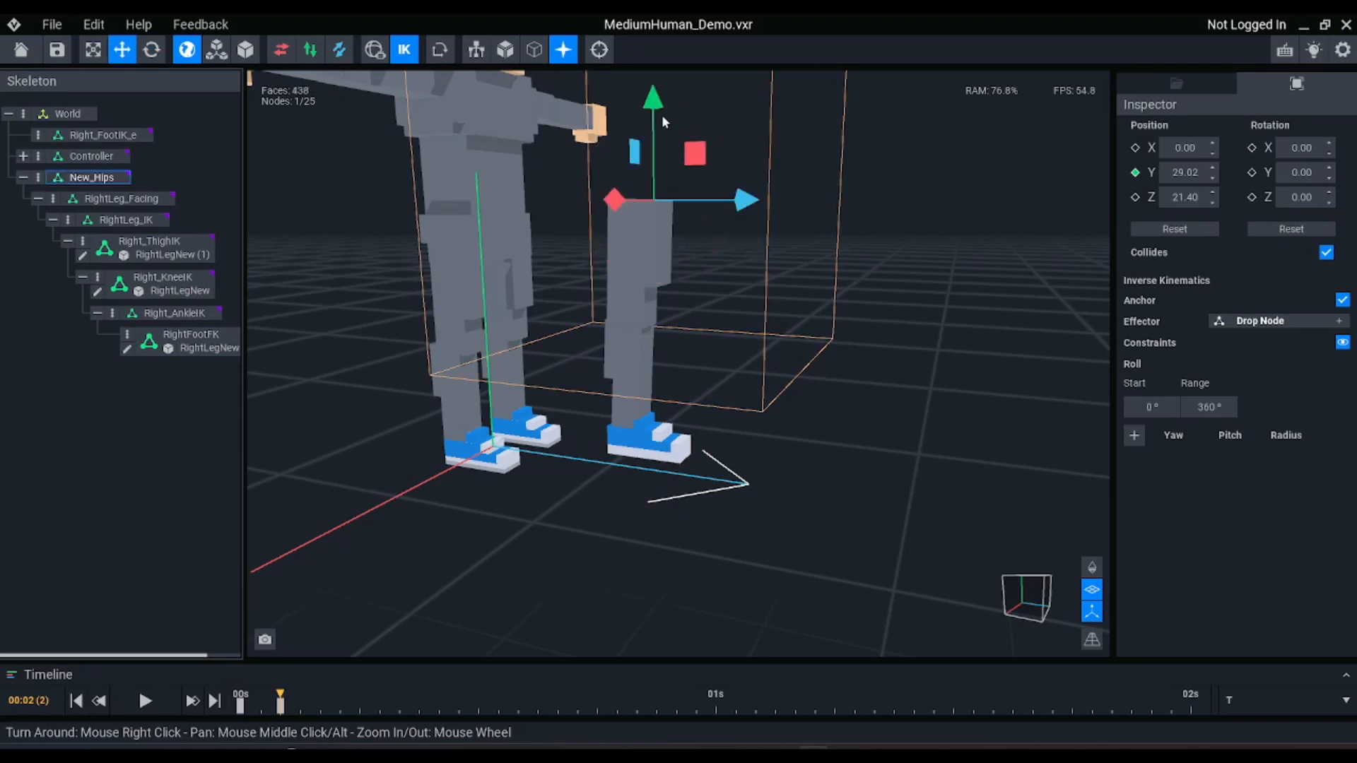
{"action": "left_click_drag", "start_coordinate": [653, 95], "coordinate": [638, 215]}
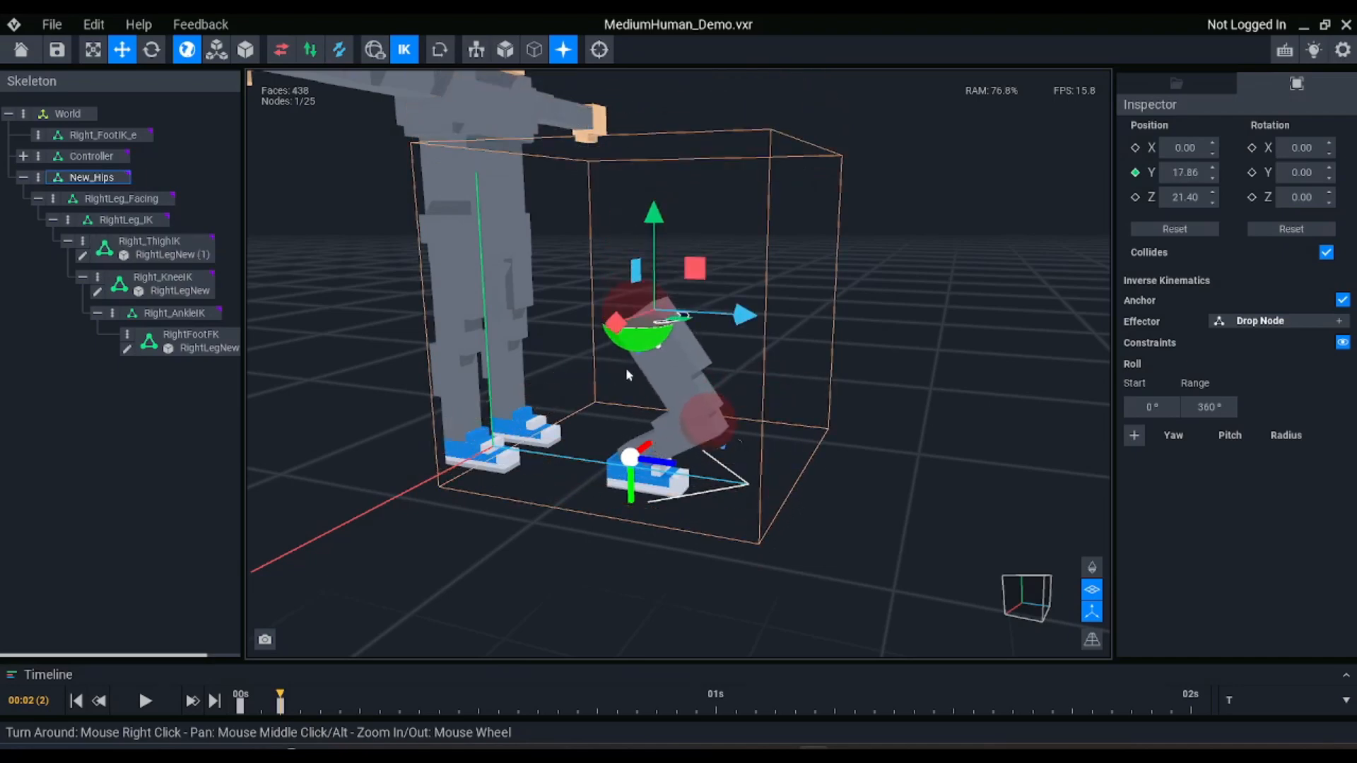
Test-rotate RightFootFK to about 344.27 degrees on Y with the leg bent, and undo the rotation
{"action": "right_click_drag", "start_coordinate": [653, 483], "coordinate": [648, 487]}
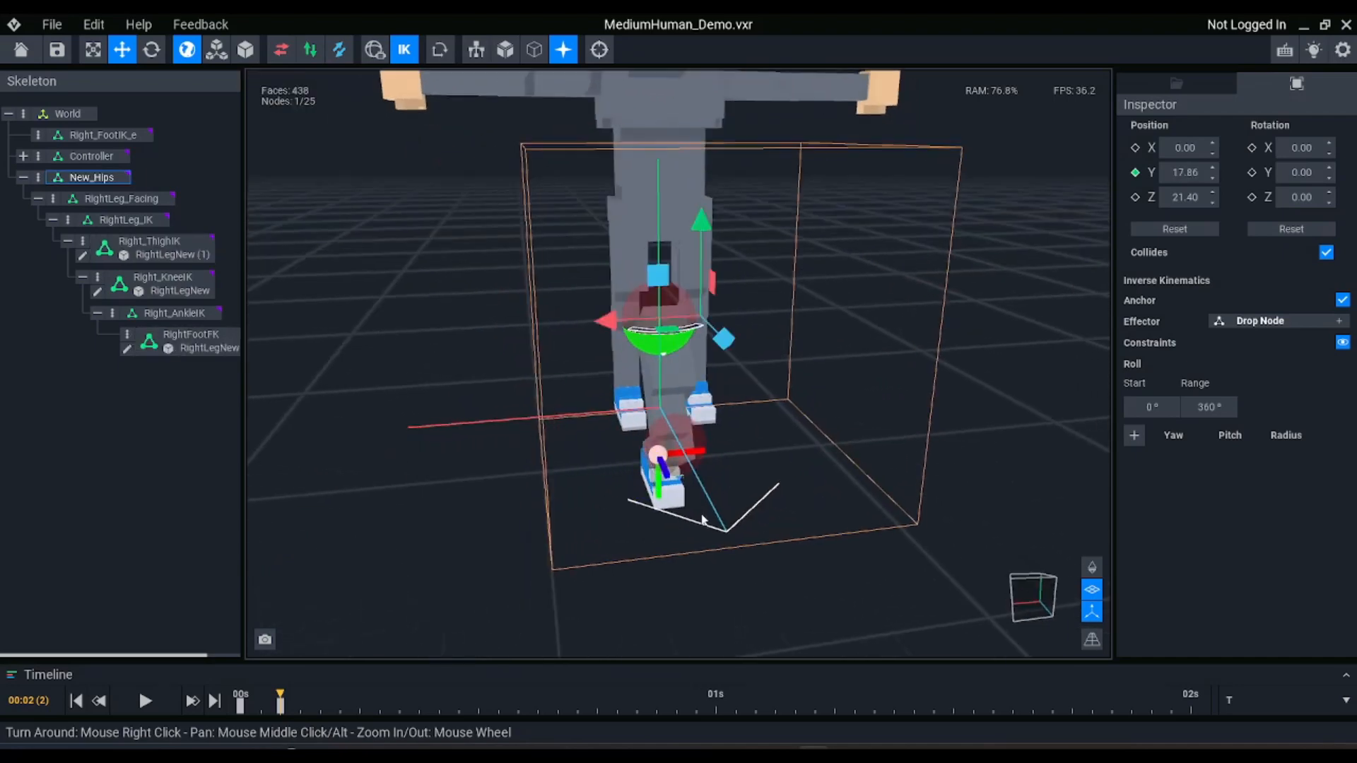
{"action": "left_click", "coordinate": [675, 503]}
{"action": "key", "text": "e"}
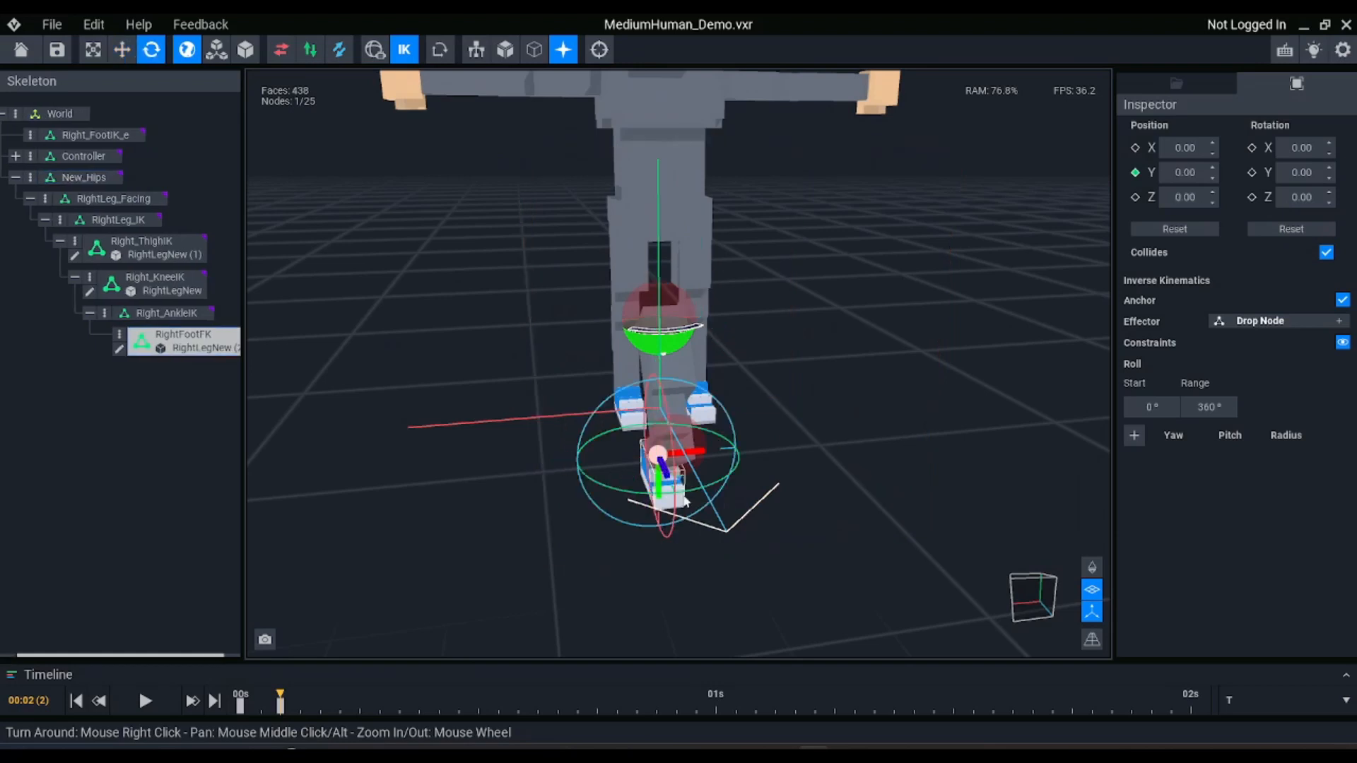
{"action": "left_click_drag", "start_coordinate": [675, 497], "coordinate": [675, 497]}
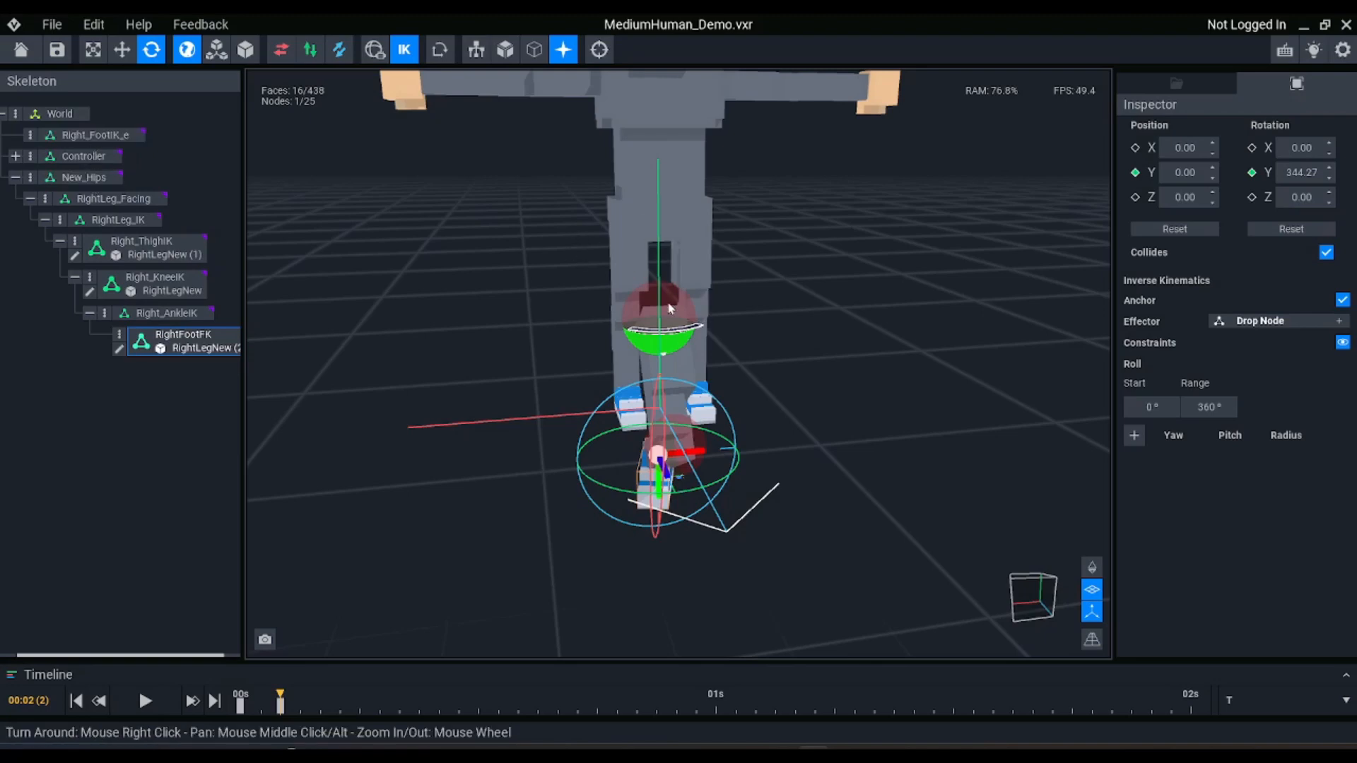
{"action": "mouse_move", "coordinate": [668, 308]}
{"action": "right_mouse_down"}
{"action": "mouse_move", "coordinate": [678, 301]}
{"action": "mouse_move", "coordinate": [655, 306]}
{"action": "right_mouse_up"}
{"action": "key", "text": "ctrl+z"}
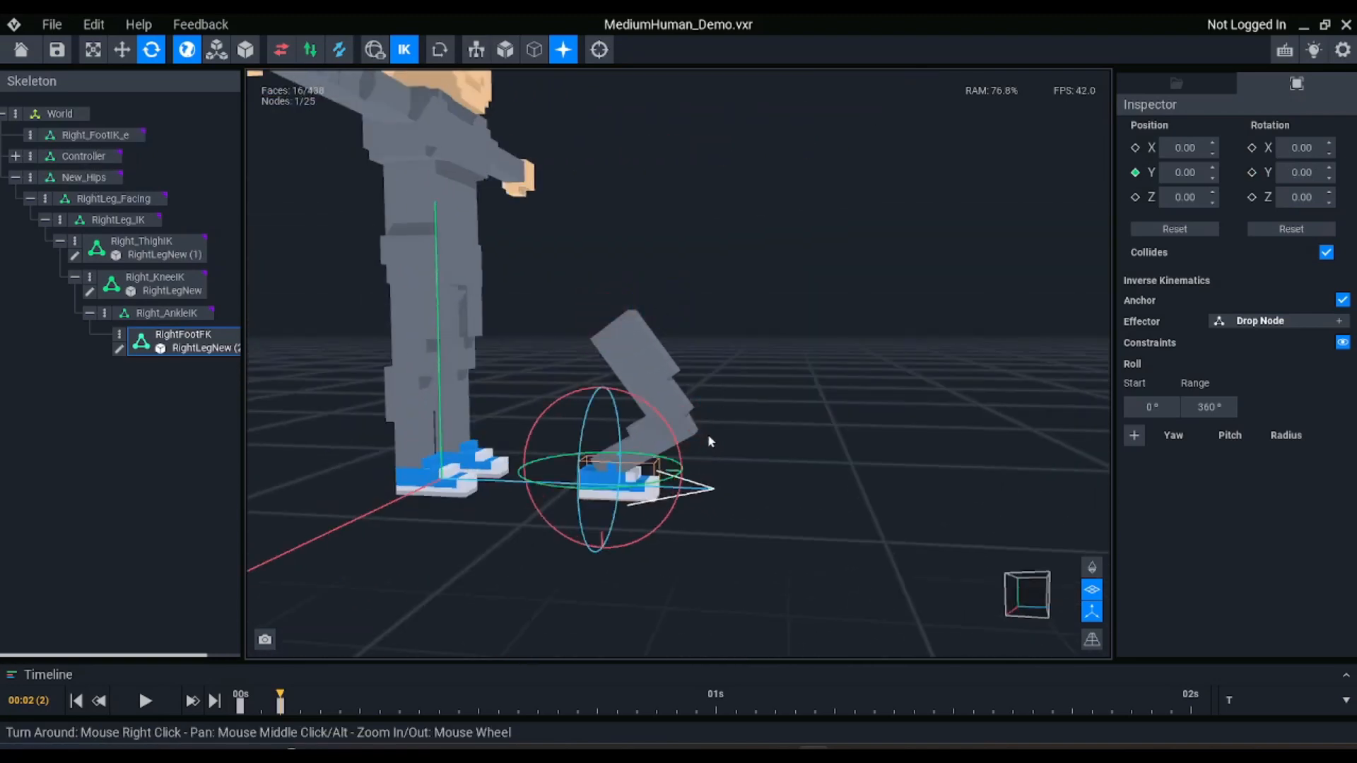
Undo the lowering of New_Hips to straighten the leg
{"action": "left_click", "coordinate": [106, 135]}
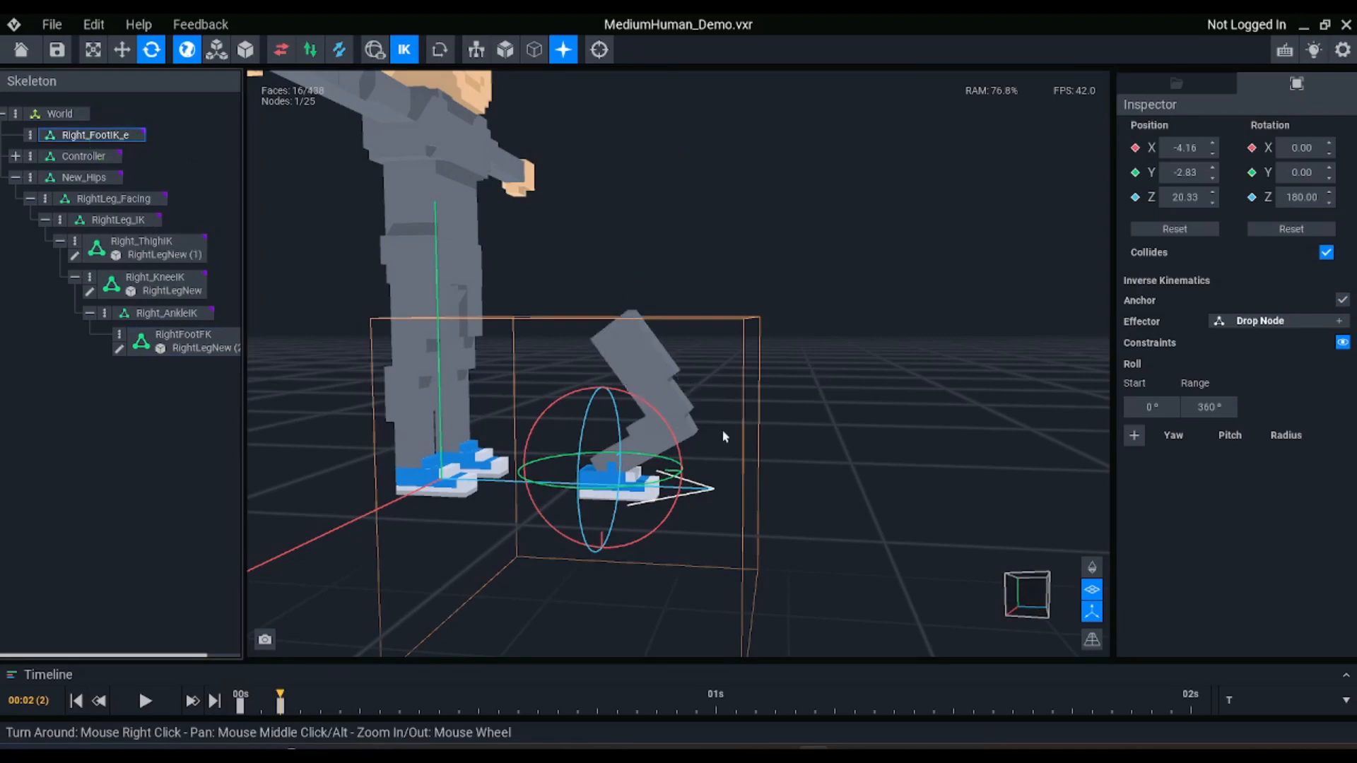
{"action": "key", "text": "ctrl+z"}
{"action": "key", "text": "ctrl+z"}
{"action": "key", "text": "ctrl+z"}
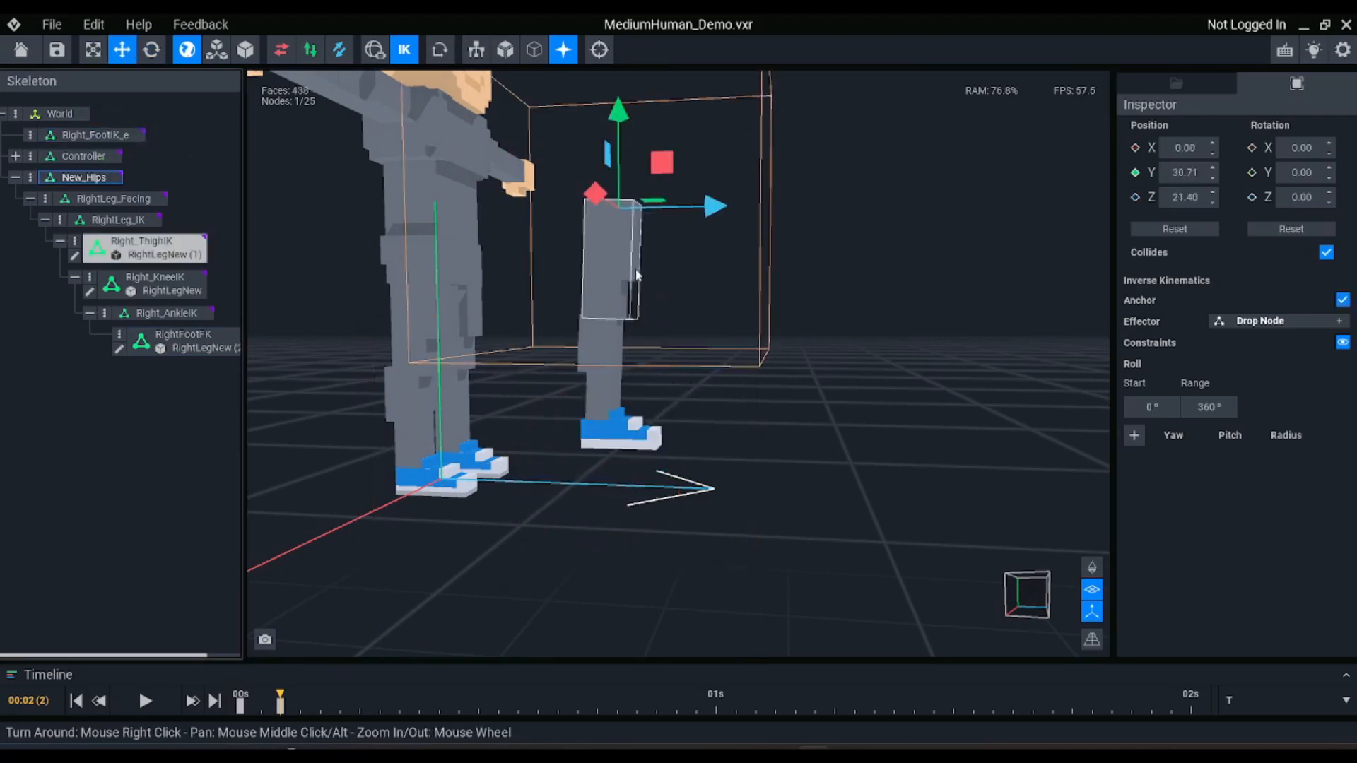
Lift the Right_FootIK_e effector back to about Y -19.28, Z 9.19 and rotate RightFootFK to about 225.98 degrees on X
{"action": "left_click", "coordinate": [82, 136]}
{"action": "left_click_drag", "start_coordinate": [622, 431], "coordinate": [487, 392]}
{"action": "left_click", "coordinate": [209, 346]}
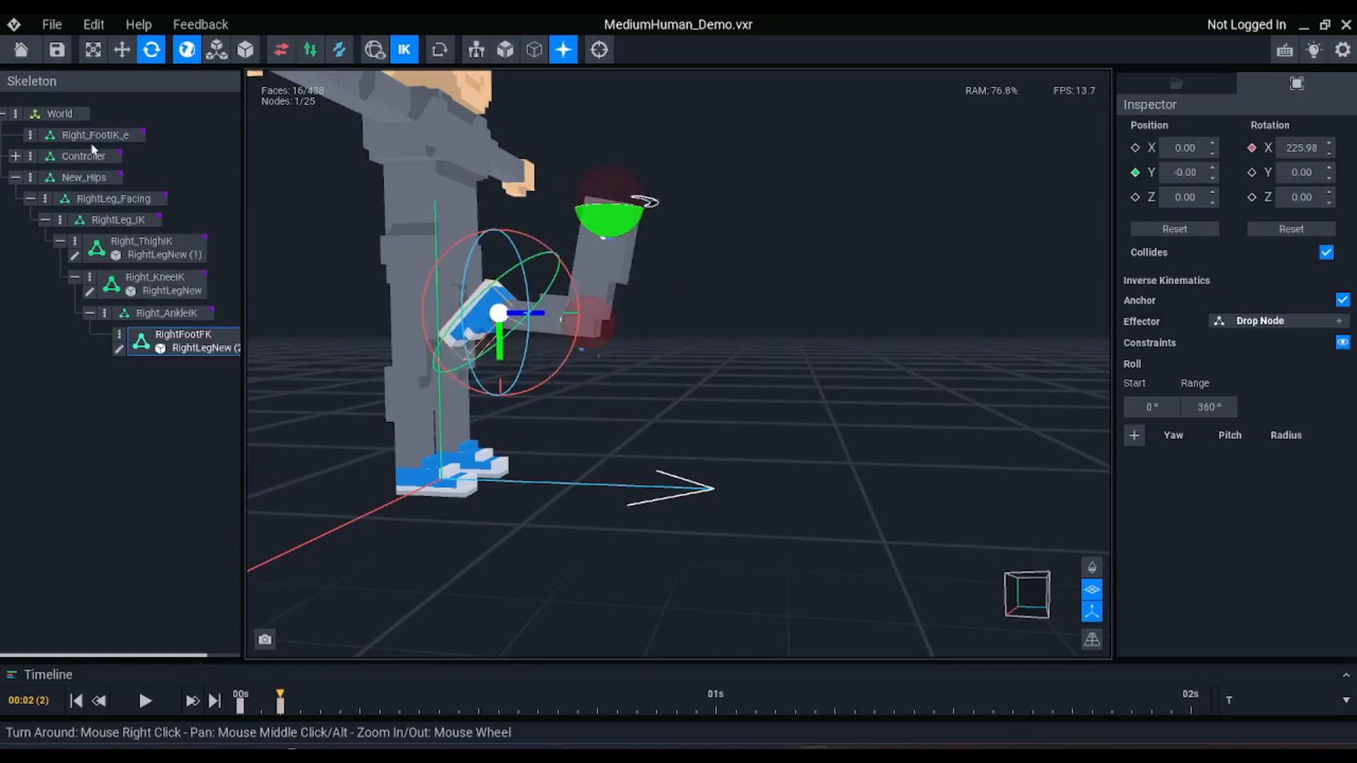
Swing the Right_FootIK_e effector forward of the body and rotate RightFootFK to about 37.54 degrees on X
{"action": "left_click", "coordinate": [92, 135]}
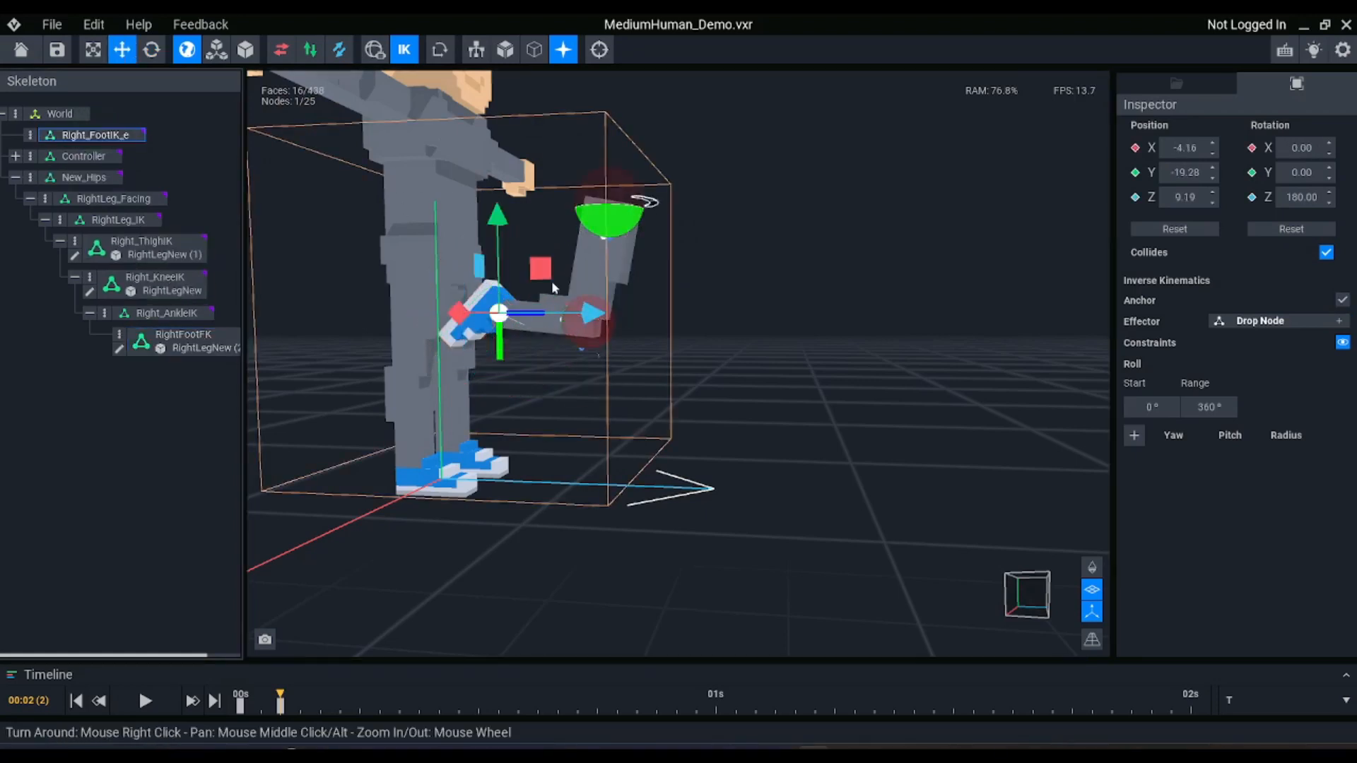
{"action": "left_click_drag", "start_coordinate": [545, 277], "coordinate": [634, 283]}
{"action": "left_click", "coordinate": [193, 345]}
{"action": "key", "text": "e"}
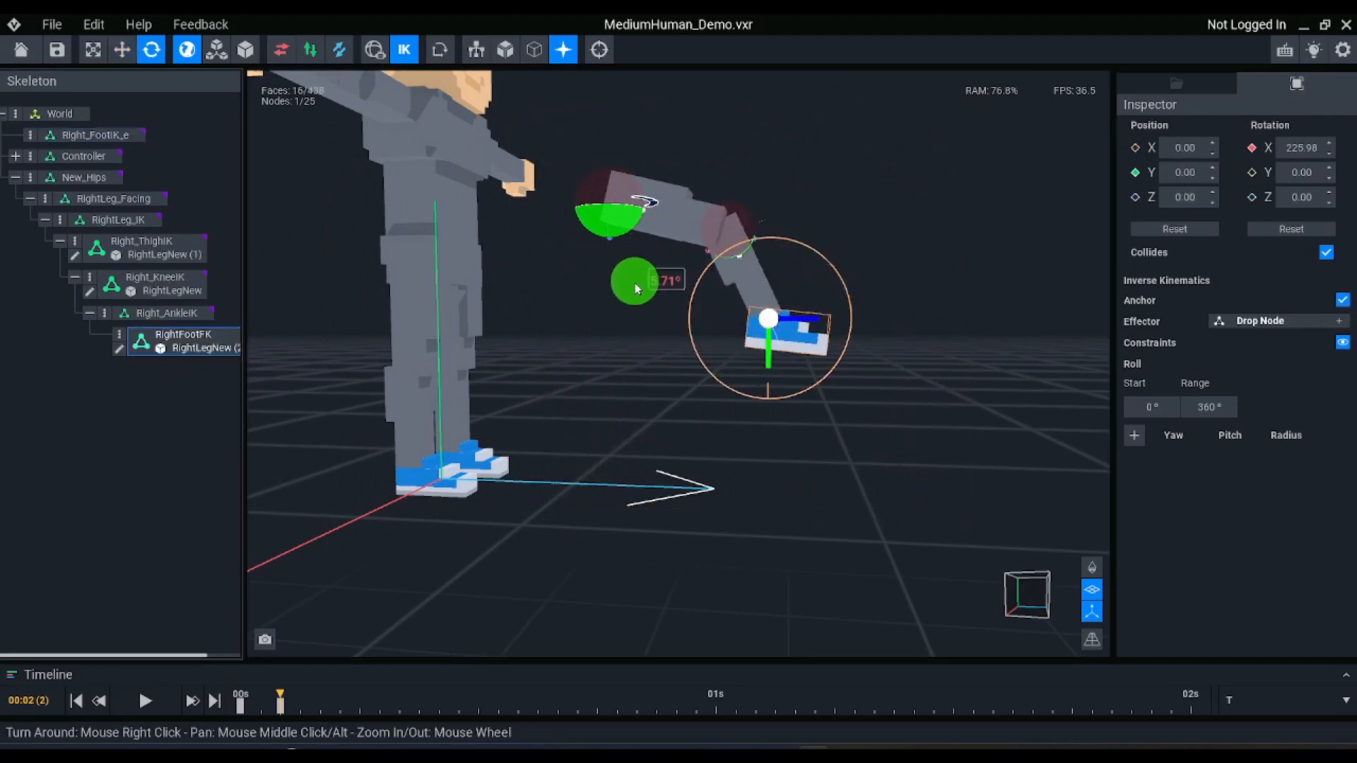
{"action": "left_click_drag", "start_coordinate": [604, 385], "coordinate": [722, 376]}
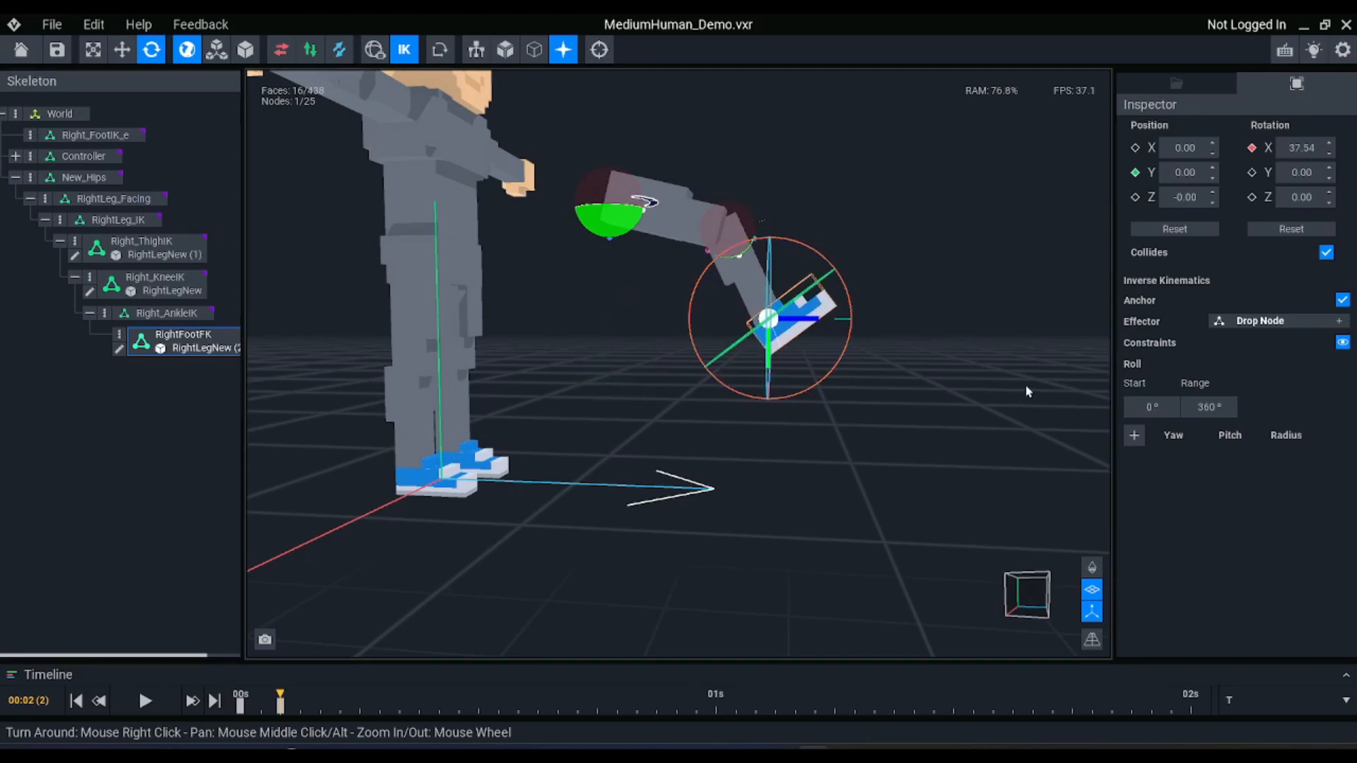
Move the Right_FootIK_e effector to about Y -16.77, Z 37.66 and shift New_Hips around to test the leg
{"action": "key", "text": "w"}
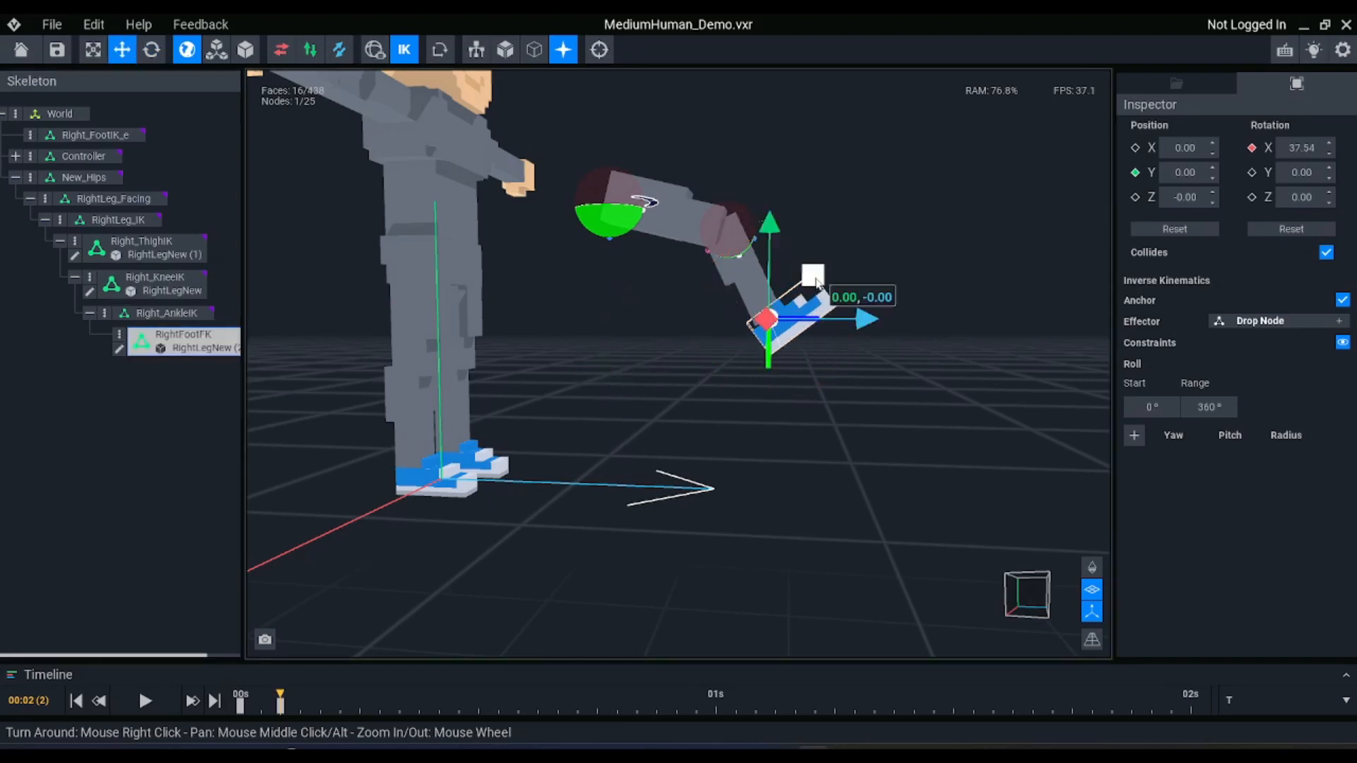
{"action": "left_click", "coordinate": [90, 134]}
{"action": "mouse_move", "coordinate": [812, 273]}
{"action": "left_mouse_down"}
{"action": "mouse_move", "coordinate": [824, 272]}
{"action": "mouse_move", "coordinate": [817, 289]}
{"action": "mouse_move", "coordinate": [783, 281]}
{"action": "mouse_move", "coordinate": [803, 294]}
{"action": "left_mouse_up"}
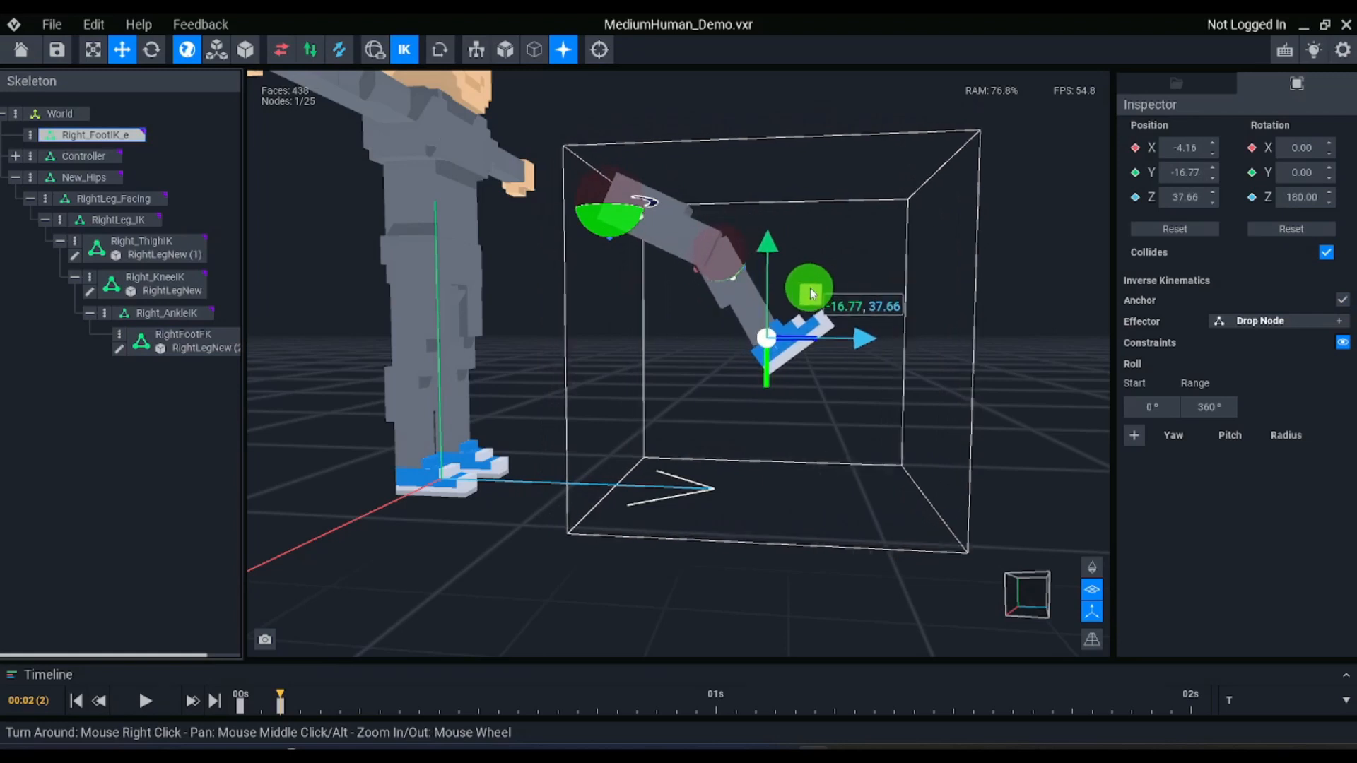
{"action": "left_click", "coordinate": [78, 176]}
{"action": "mouse_move", "coordinate": [661, 162]}
{"action": "left_mouse_down"}
{"action": "mouse_move", "coordinate": [696, 167]}
{"action": "mouse_move", "coordinate": [683, 211]}
{"action": "mouse_move", "coordinate": [704, 157]}
{"action": "mouse_move", "coordinate": [694, 174]}
{"action": "mouse_move", "coordinate": [652, 173]}
{"action": "left_mouse_up"}
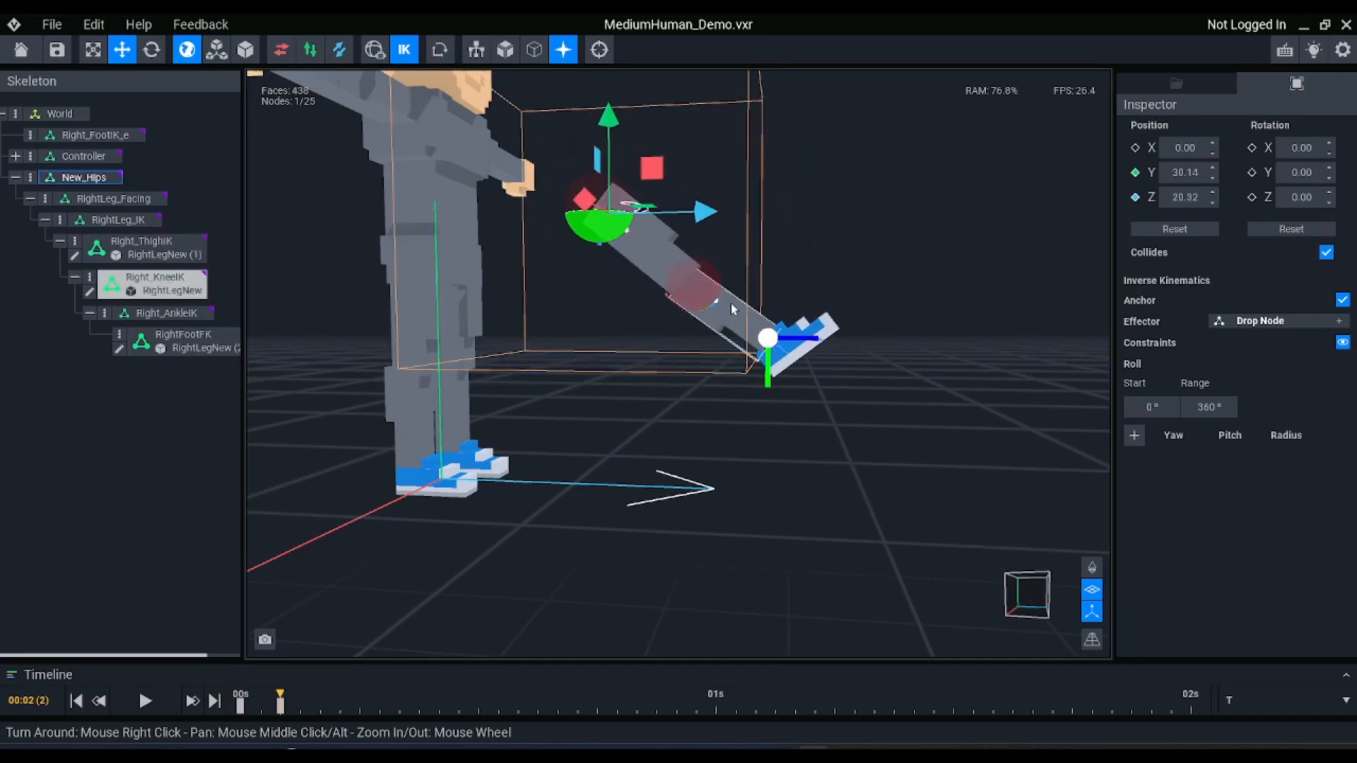
{"action": "left_click_drag", "start_coordinate": [651, 168], "coordinate": [711, 175]}
Undo the test moves of the hips and foot effector and the RightFootFK rotations
{"action": "key", "text": "ctrl+z"}
{"action": "key", "text": "ctrl+z"}
{"action": "key", "text": "ctrl+z"}
{"action": "key", "text": "ctrl+z"}
{"action": "key", "text": "ctrl+z"}
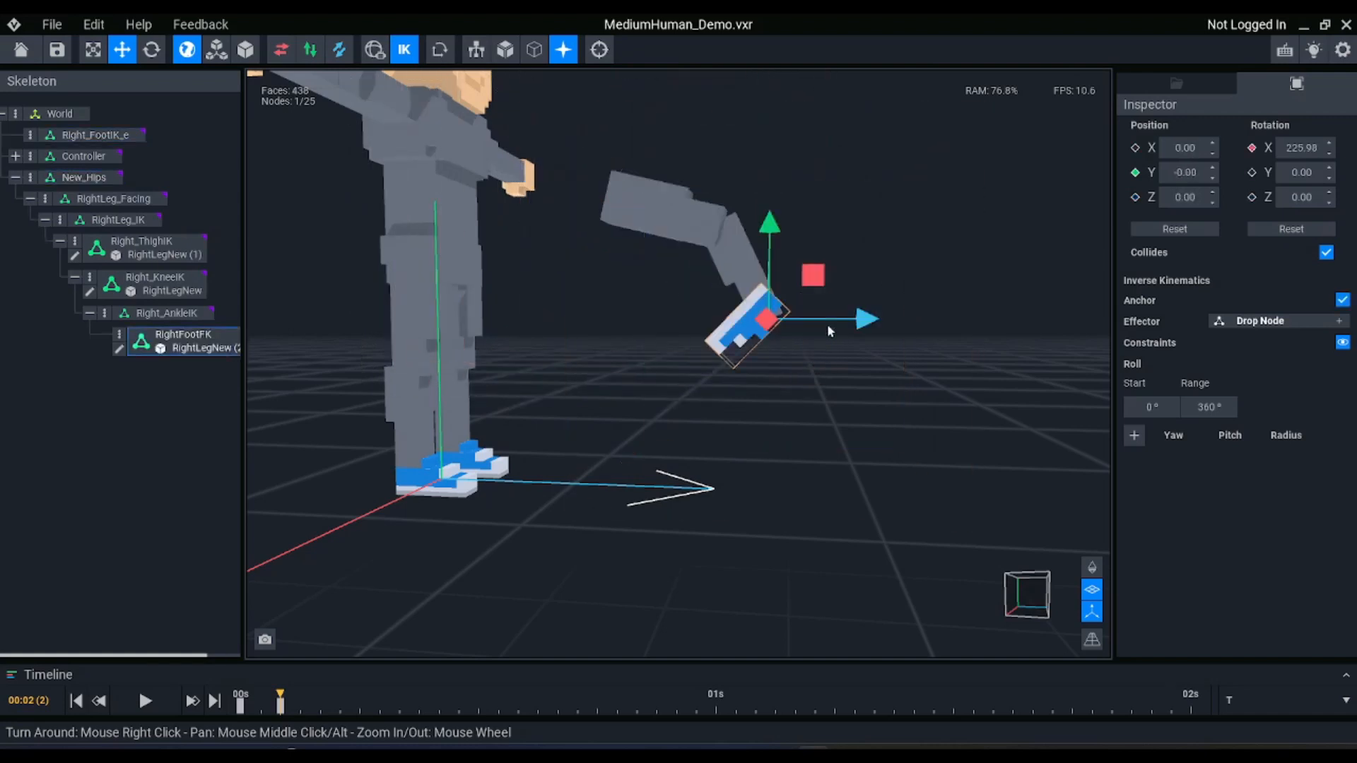
{"action": "key", "text": "ctrl+z"}
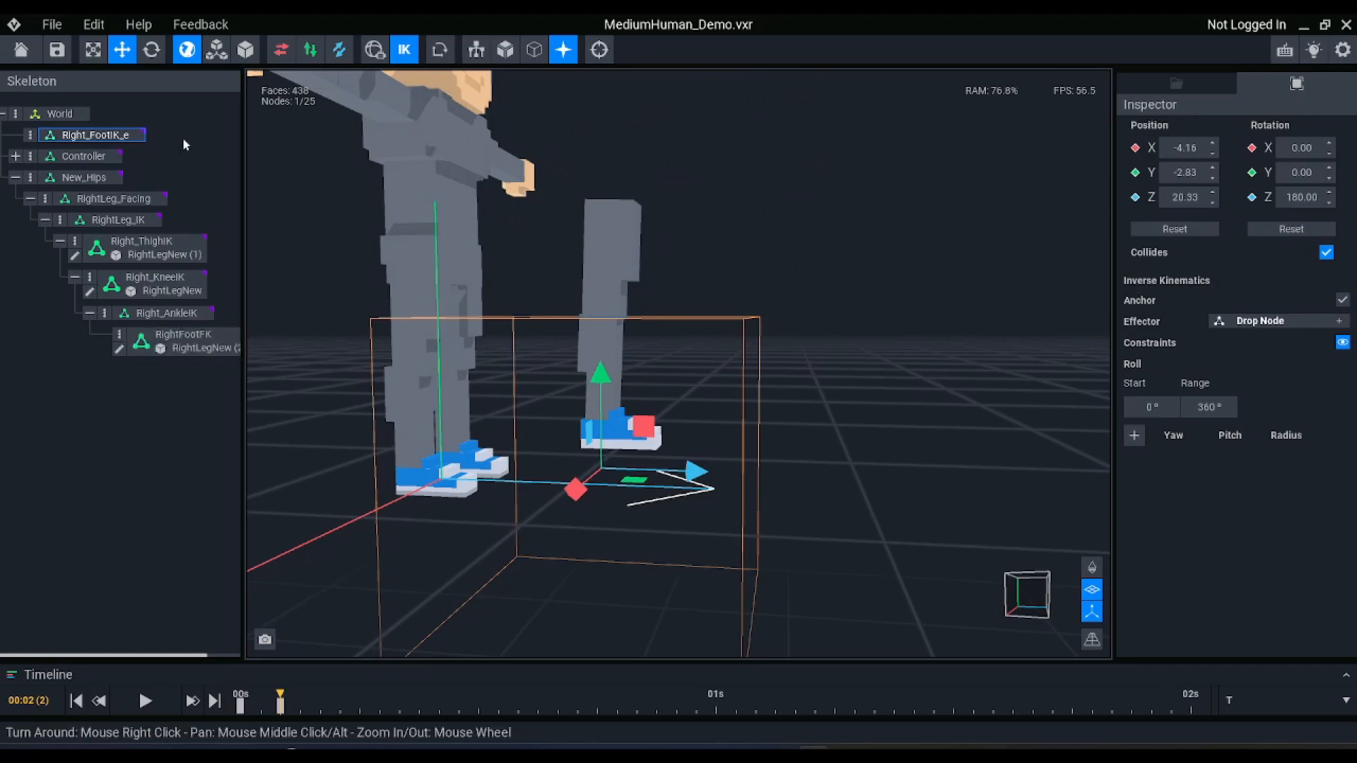
Try moving New_Hips slightly, and undo back through the transfer of the foot model from Right_AnkleIK to RightFootFK
{"action": "left_click", "coordinate": [100, 176]}
{"action": "right_click_drag", "start_coordinate": [638, 192], "coordinate": [642, 193]}
{"action": "key", "text": "ctrl+z"}
{"action": "key", "text": "ctrl+z"}
{"action": "key", "text": "ctrl+z"}
{"action": "key", "text": "ctrl+z"}
{"action": "key", "text": "ctrl+z"}
{"action": "key", "text": "ctrl+z"}
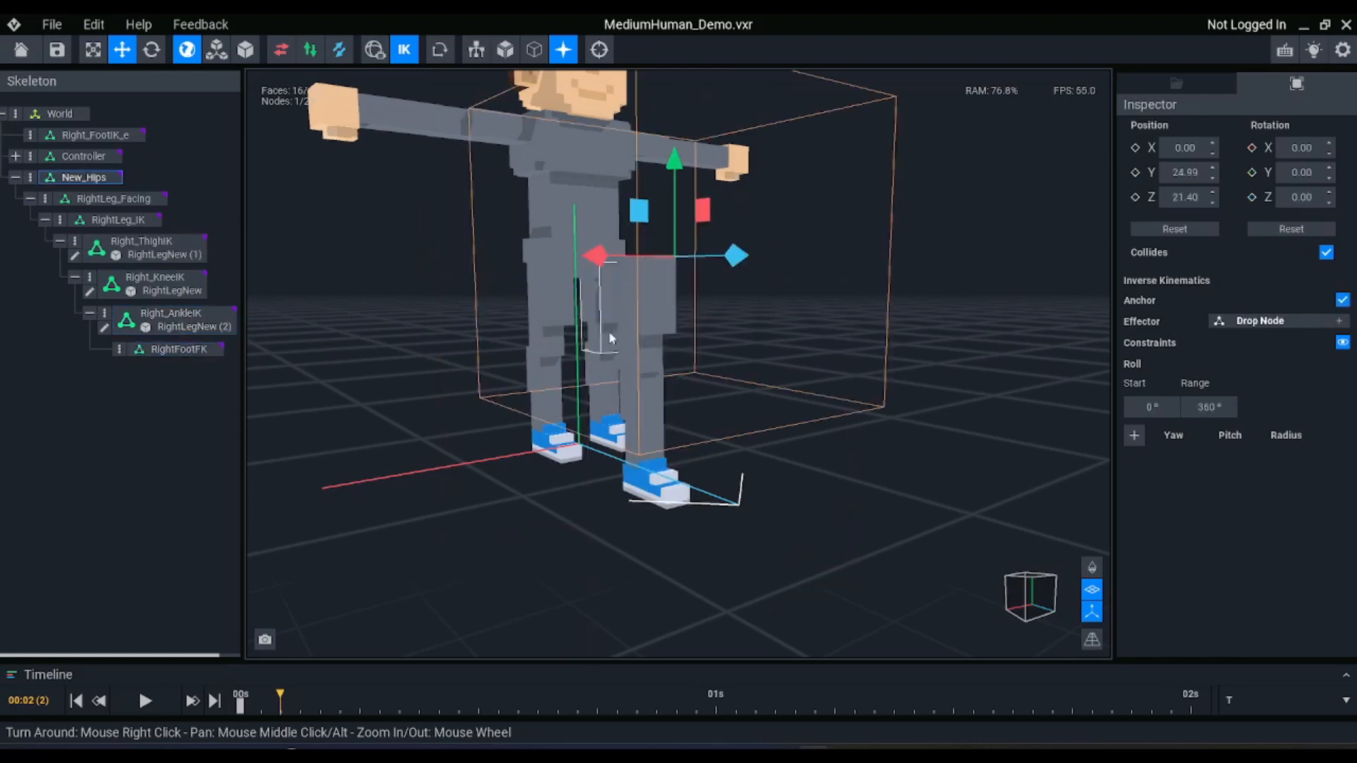
Turn off IK mode, try moving New_Hips with the leg attached, and undo the move
{"action": "right_click_drag", "start_coordinate": [611, 333], "coordinate": [612, 311]}
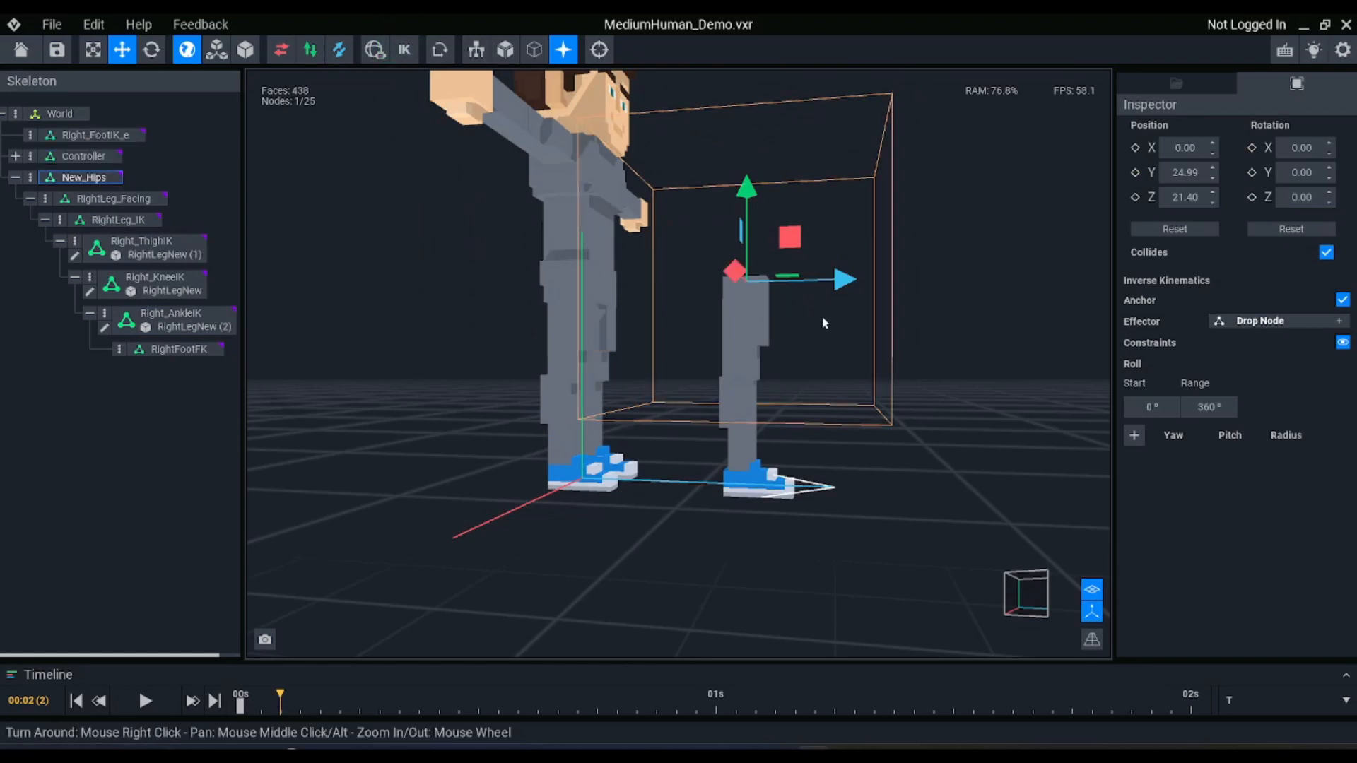
{"action": "right_click_drag", "start_coordinate": [463, 279], "coordinate": [622, 336]}
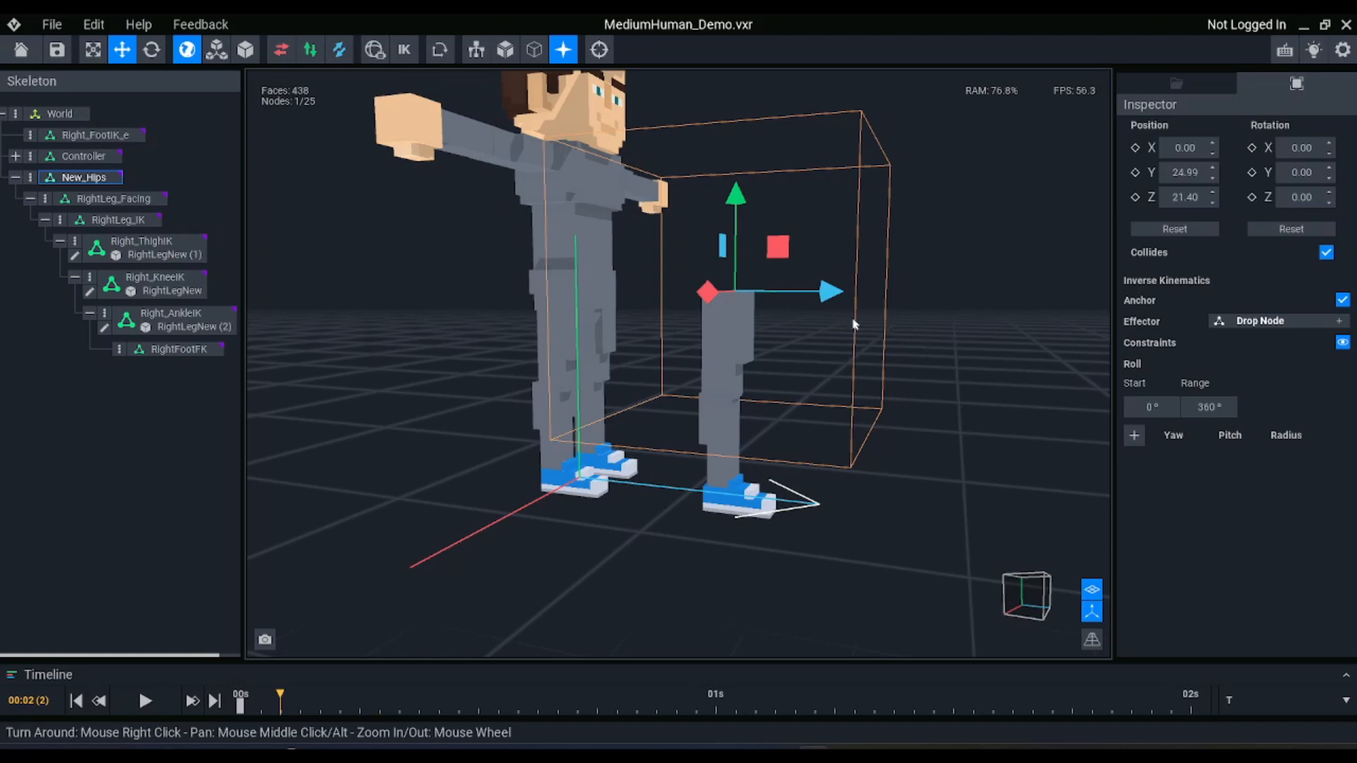
{"action": "left_click_drag", "start_coordinate": [779, 253], "coordinate": [736, 238]}
{"action": "key", "text": "ctrl+z"}
Try moving the Right_FootIK_e effector to about Y -29.19, Z 37.94 with IK mode off
{"action": "left_click", "coordinate": [747, 324]}
{"action": "left_click", "coordinate": [736, 442], "text": "shift"}
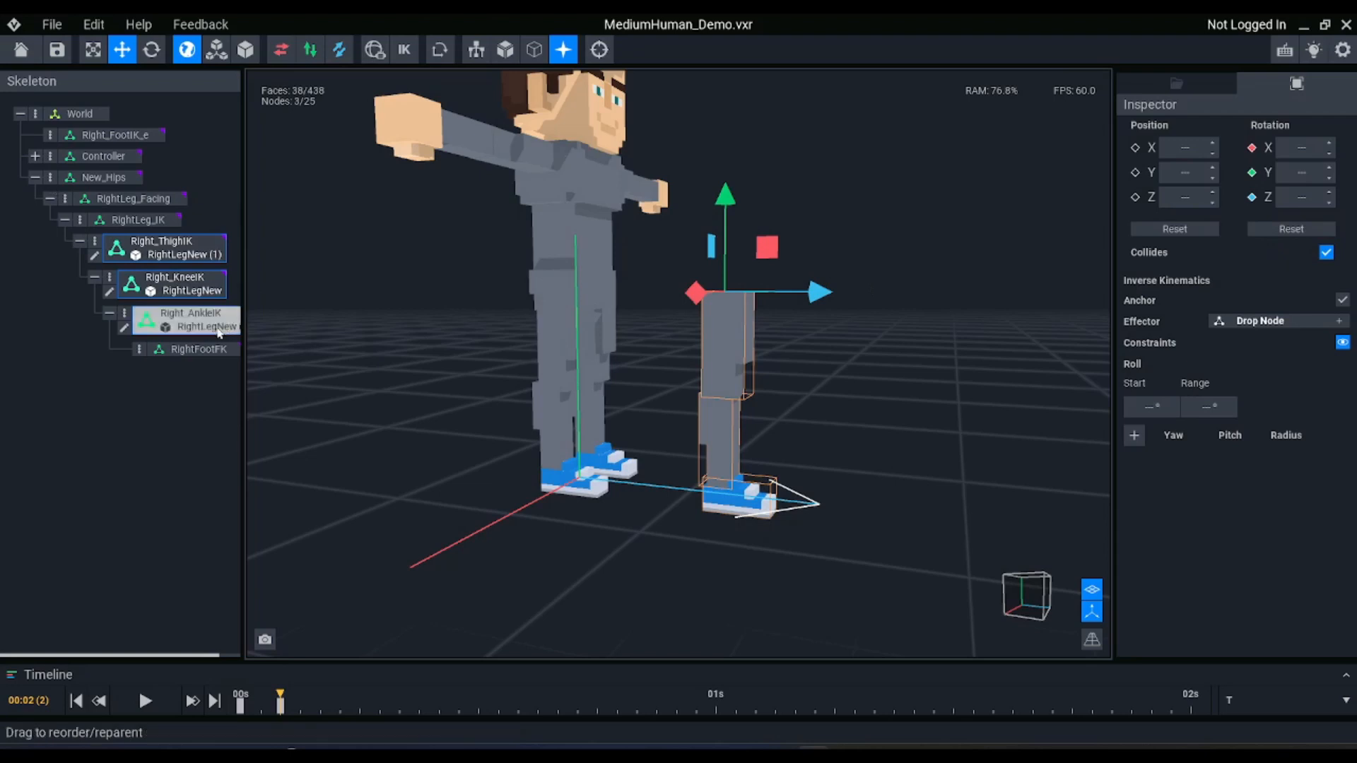
{"action": "left_click", "coordinate": [113, 135]}
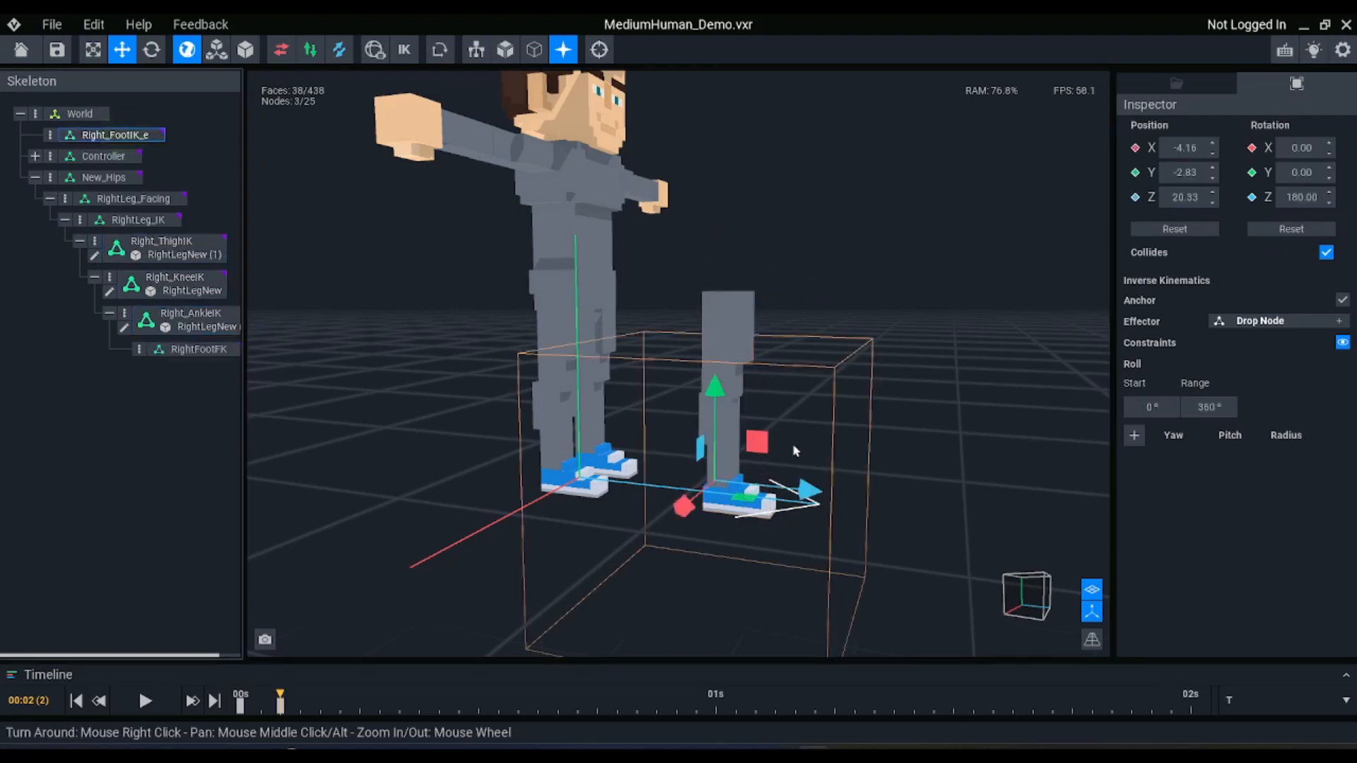
{"action": "left_click_drag", "start_coordinate": [756, 442], "coordinate": [926, 205]}
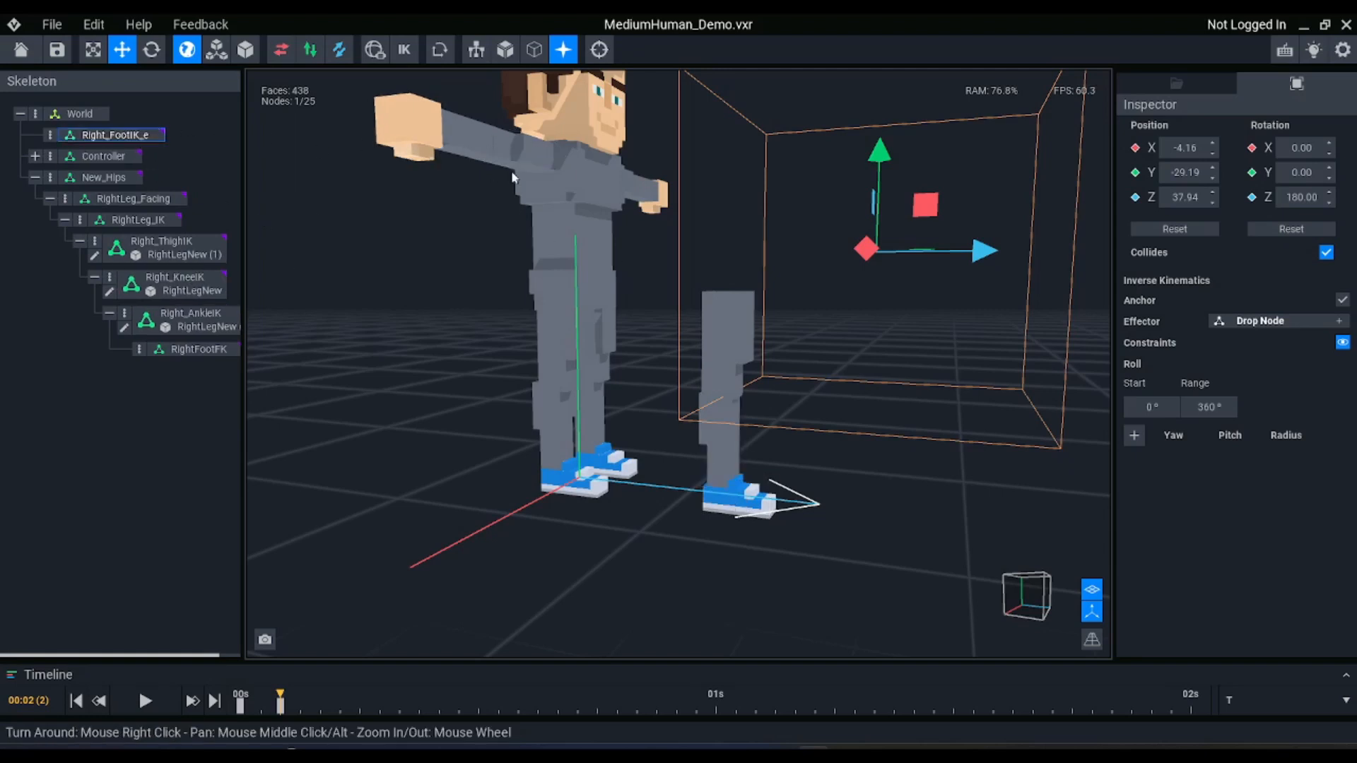
Delete the Right_FootIK_e effector and create a new Right_AnkleIK_e effector for the Right_AnkleIK node
{"action": "left_click", "coordinate": [92, 138]}
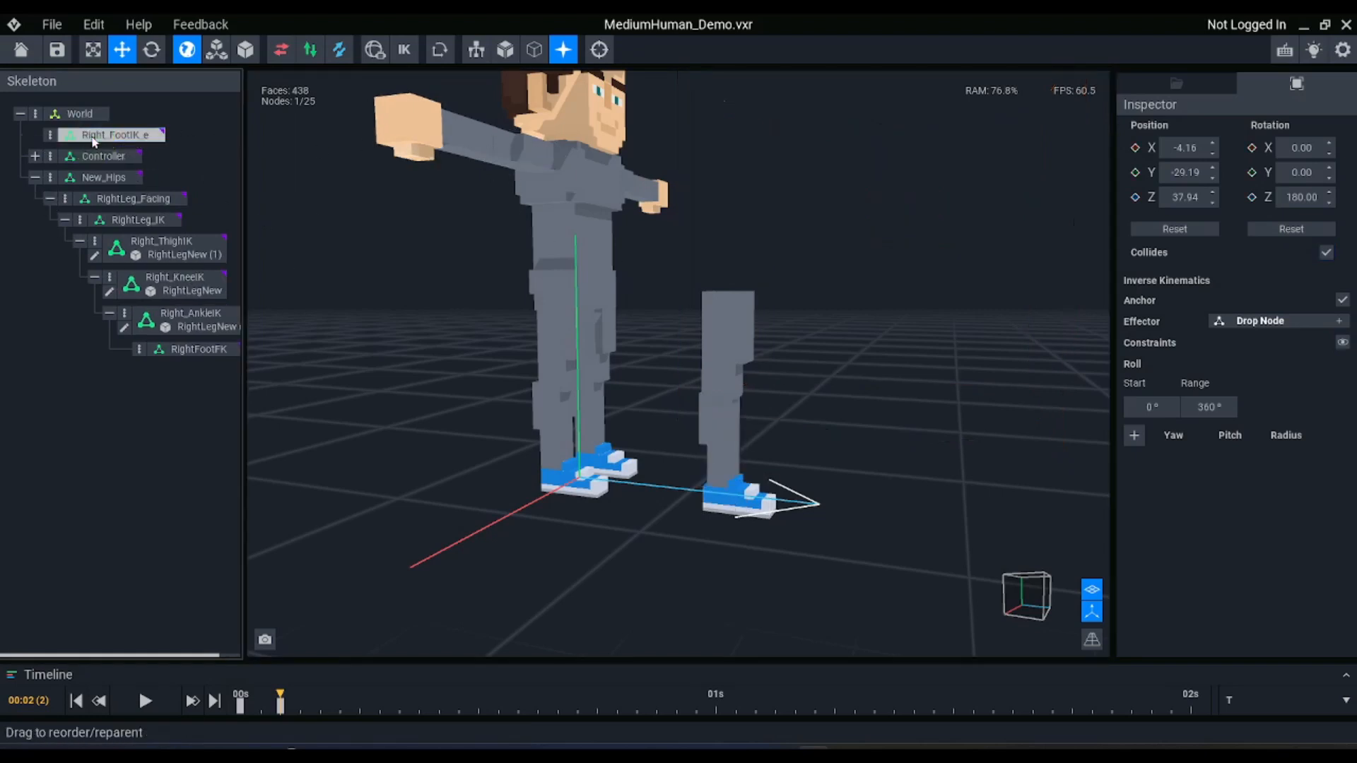
{"action": "key", "text": "Delete"}
{"action": "left_click", "coordinate": [212, 302]}
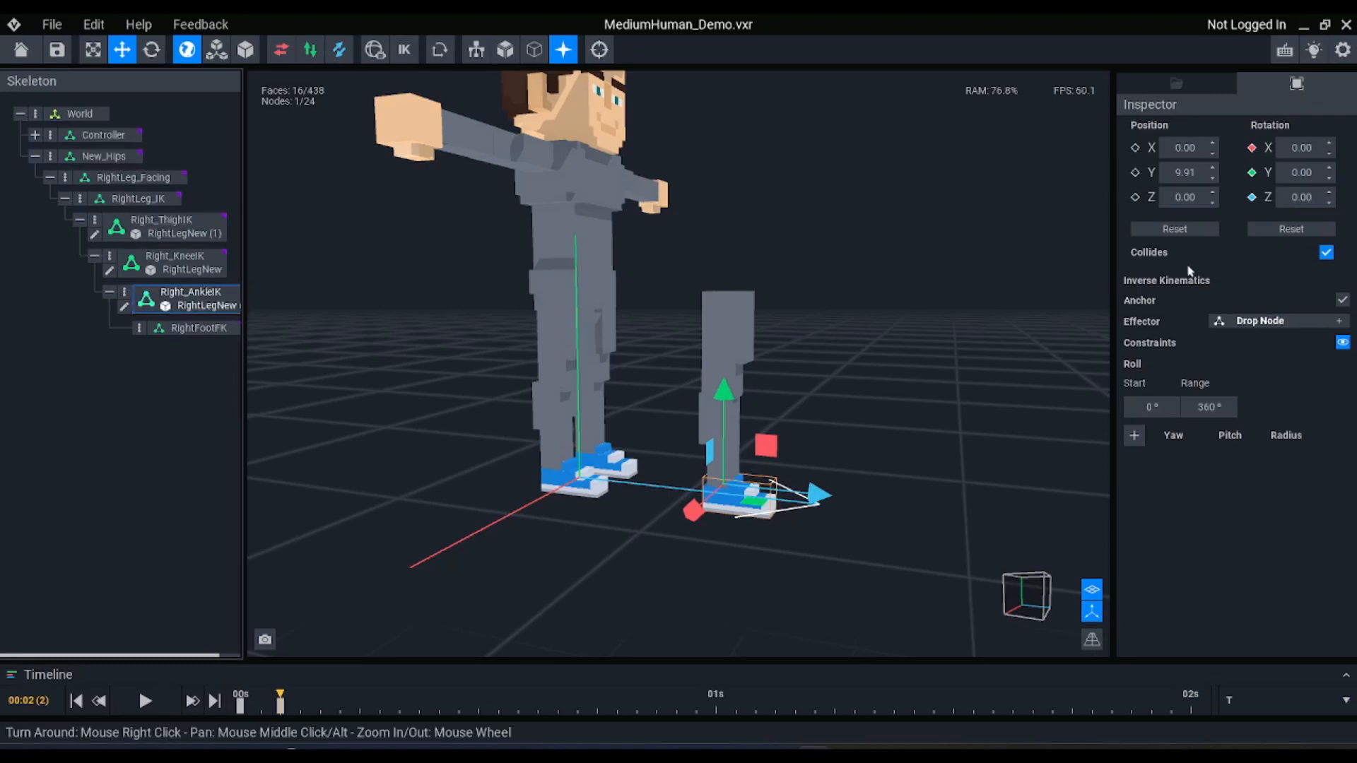
{"action": "left_click", "coordinate": [1338, 321]}
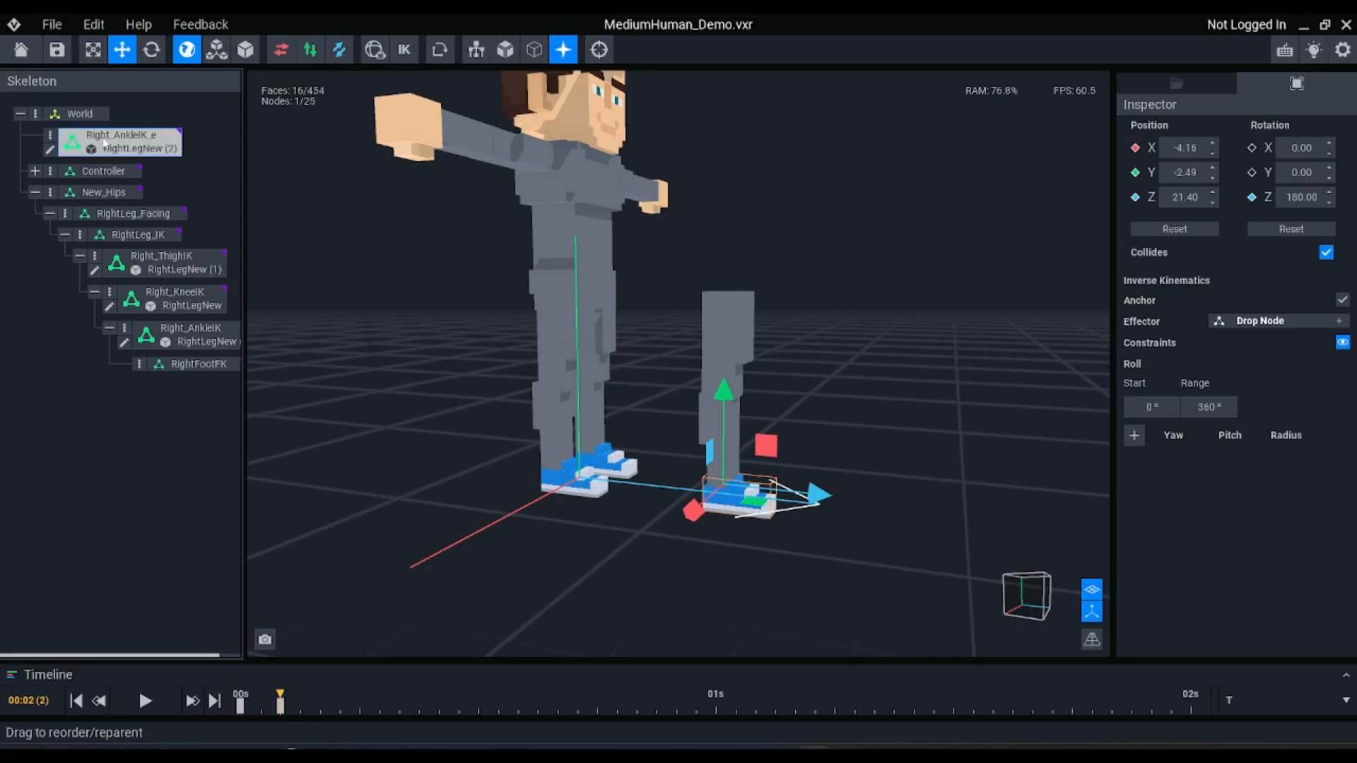
Remove the foot model from Right_AnkleIK_e and Right_AnkleIK, and attach it to RightFootFK from the library
{"action": "left_click_drag", "start_coordinate": [137, 154], "coordinate": [195, 320]}
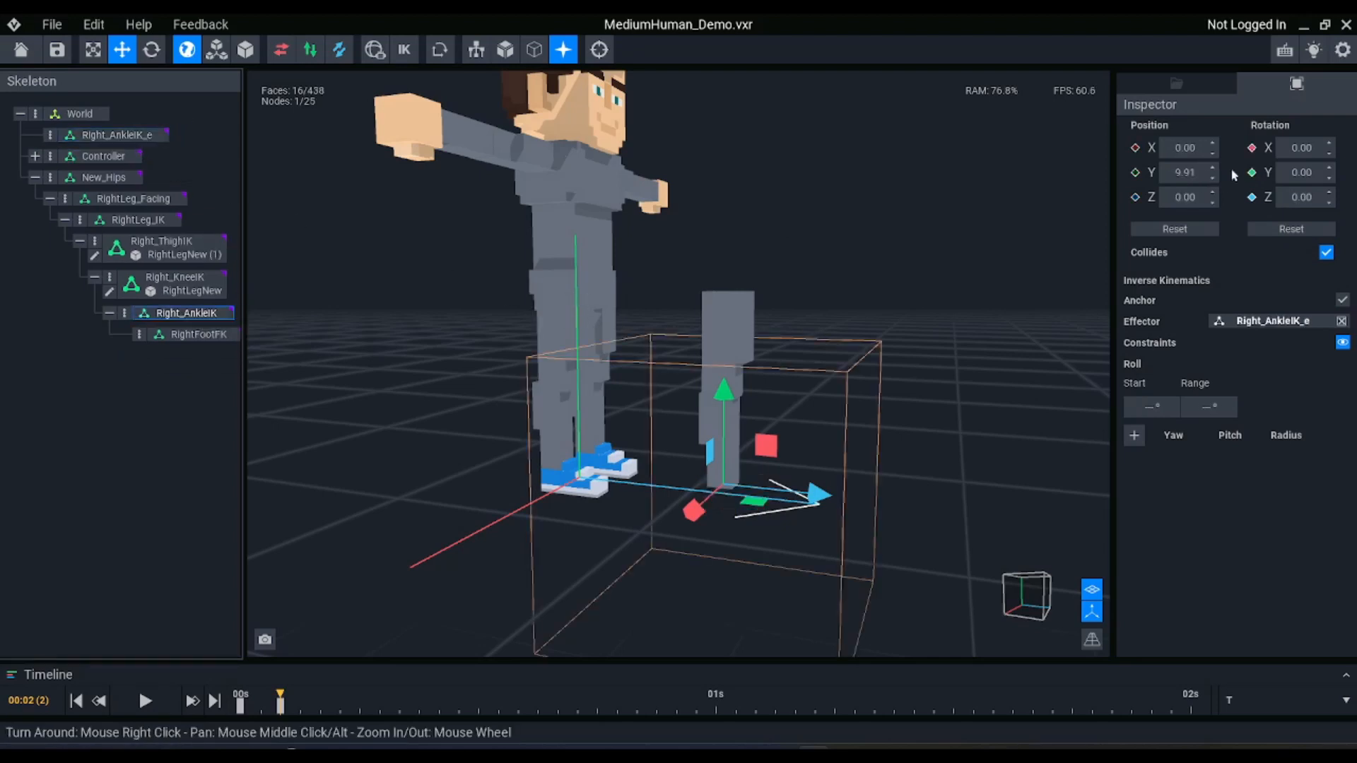
{"action": "left_click", "coordinate": [1176, 83]}
{"action": "scroll", "coordinate": [1233, 354], "scroll_direction": "down", "scroll_amount": 4}
{"action": "left_click_drag", "start_coordinate": [1191, 484], "coordinate": [212, 334]}
{"action": "left_click", "coordinate": [902, 433]}
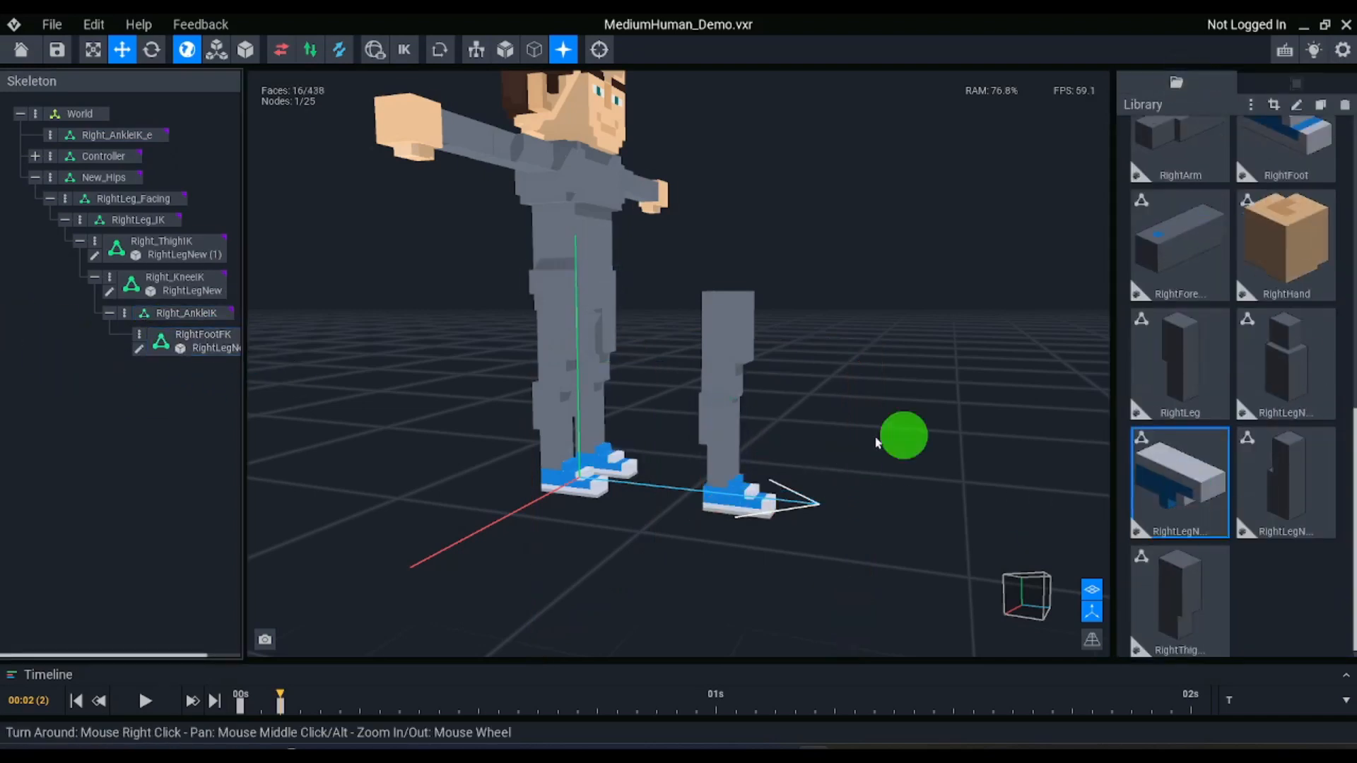
Turn on IK mode, try moving New_Hips to test the leg, and undo the move
{"action": "left_click", "coordinate": [128, 179]}
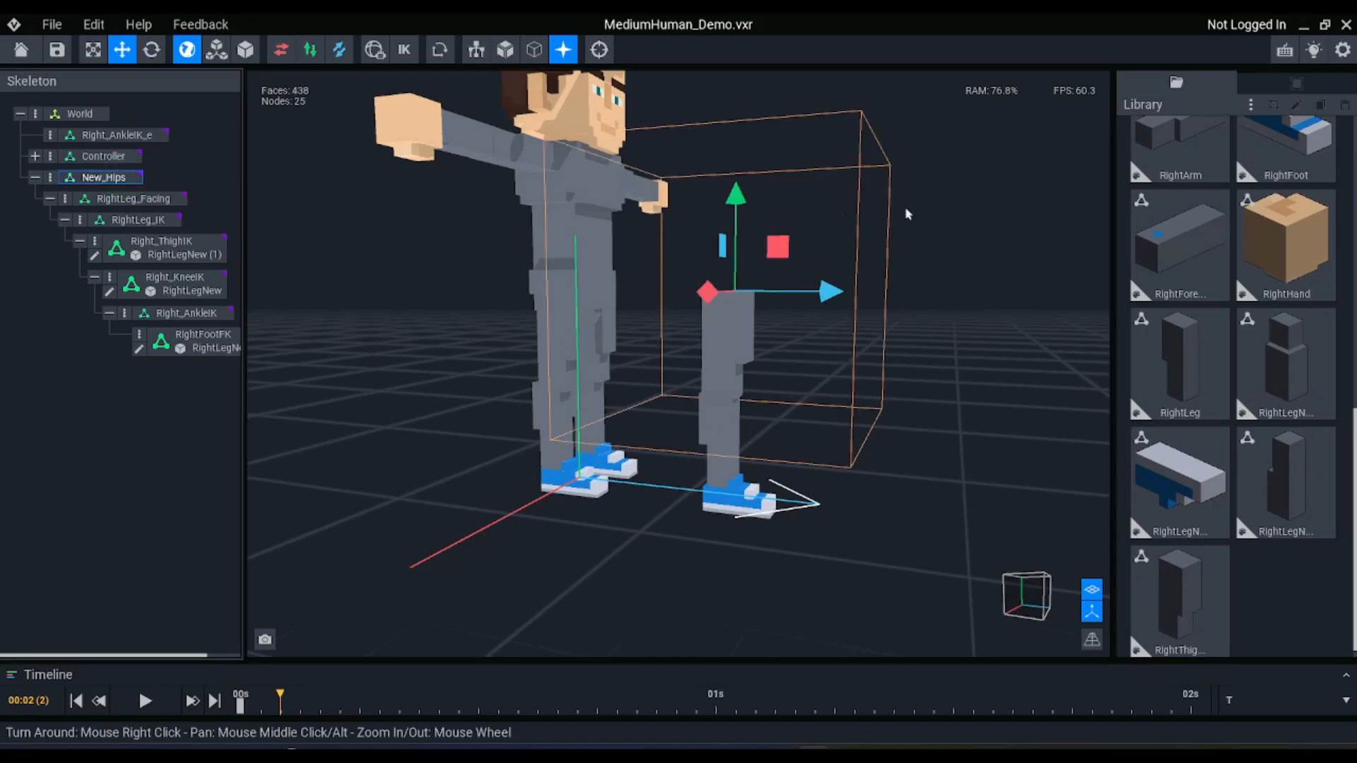
{"action": "left_click", "coordinate": [404, 49]}
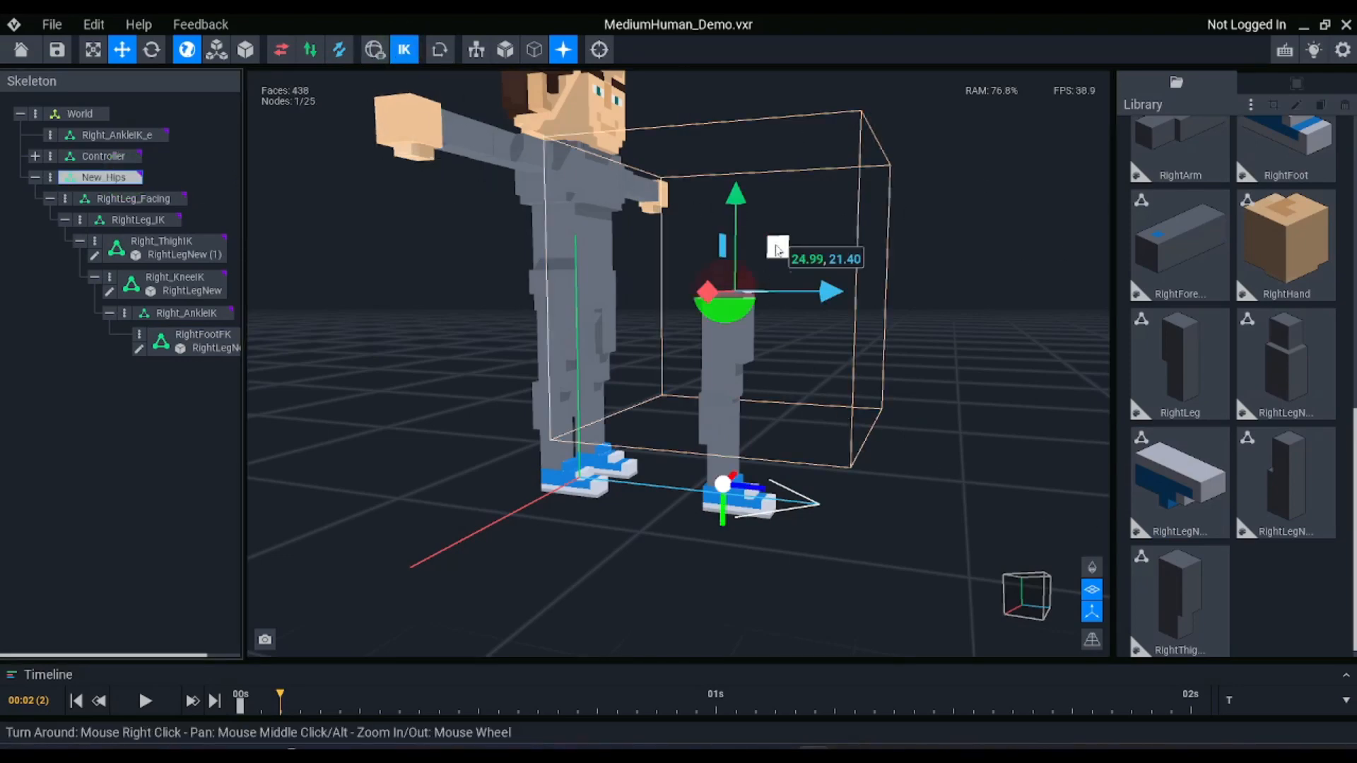
{"action": "left_click_drag", "start_coordinate": [829, 342], "coordinate": [679, 315]}
{"action": "key", "text": "ctrl+z"}
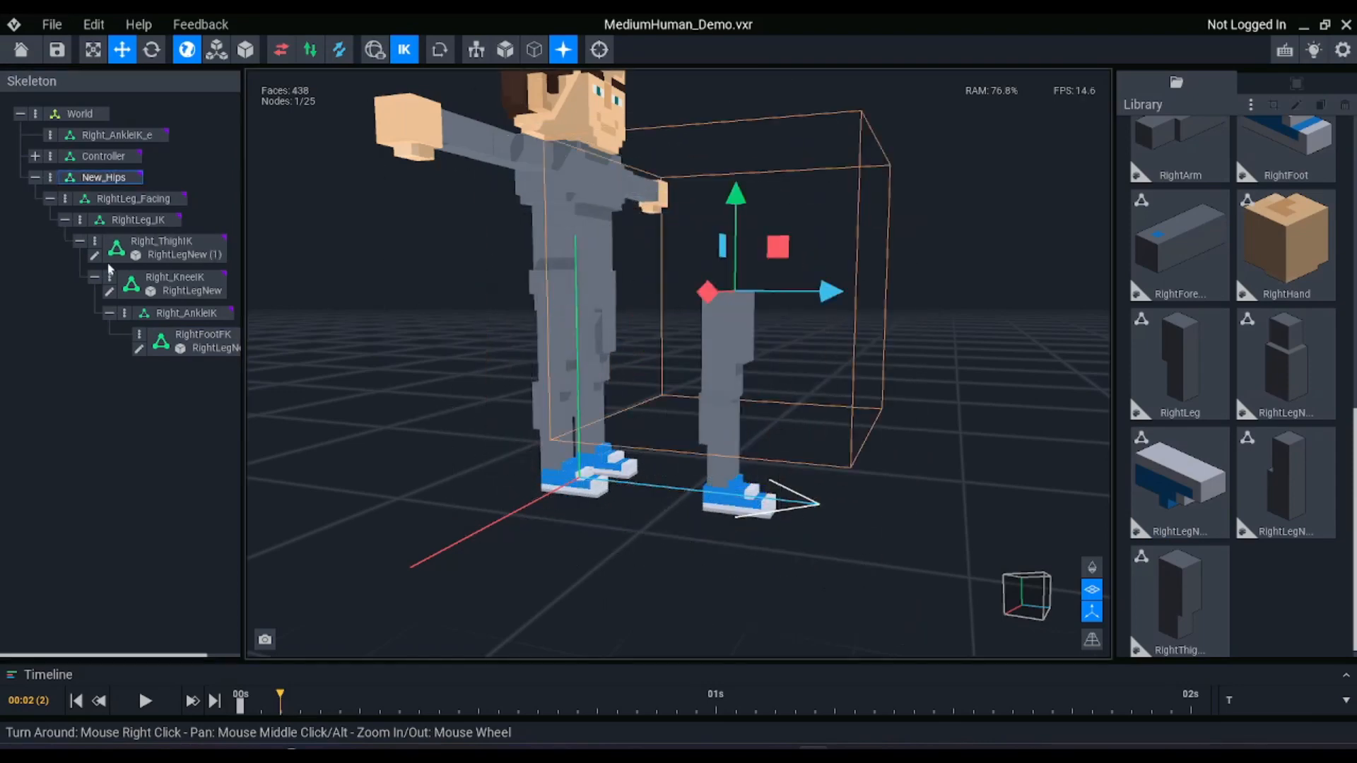
Try moving the Right_AnkleIK_e effector to bend the leg, and undo the move
{"action": "left_click", "coordinate": [103, 130]}
{"action": "left_click", "coordinate": [113, 135]}
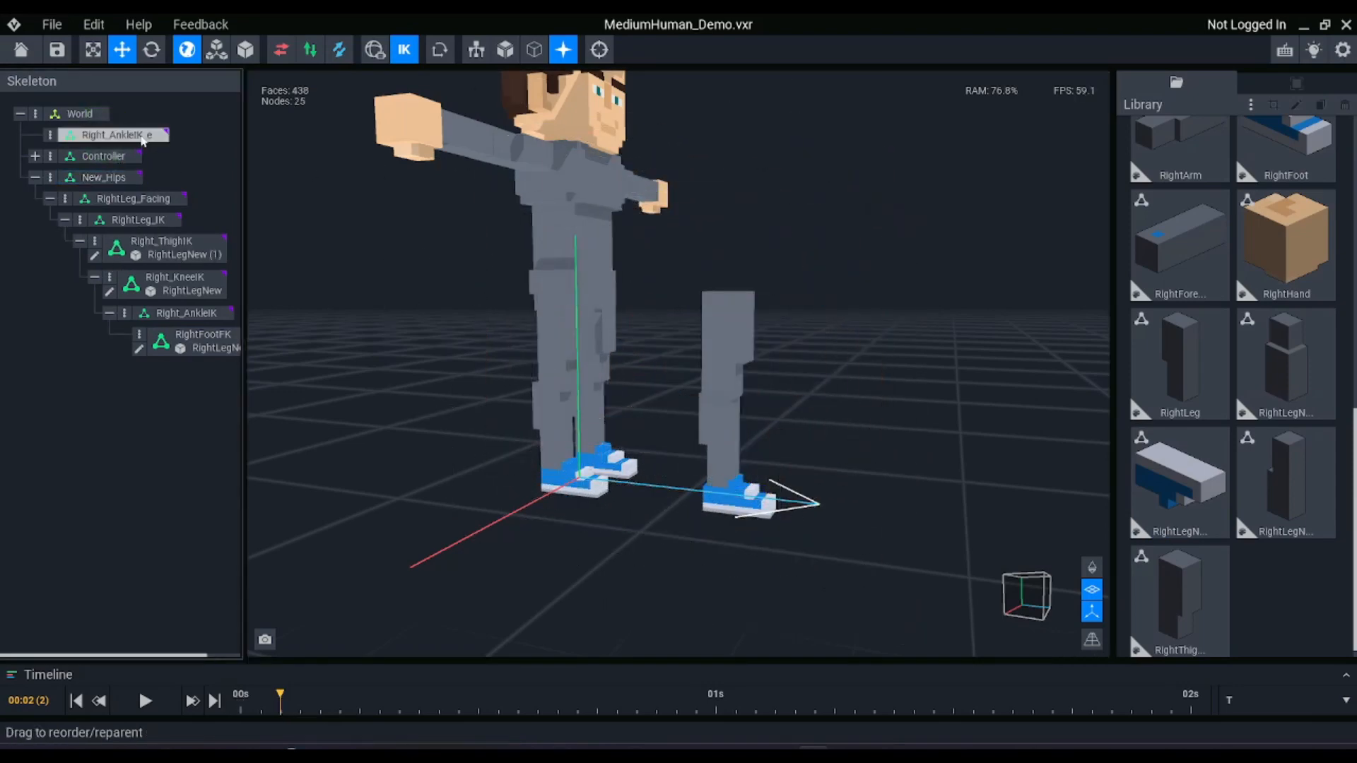
{"action": "left_click_drag", "start_coordinate": [780, 483], "coordinate": [717, 377]}
{"action": "key", "text": "ctrl+z"}
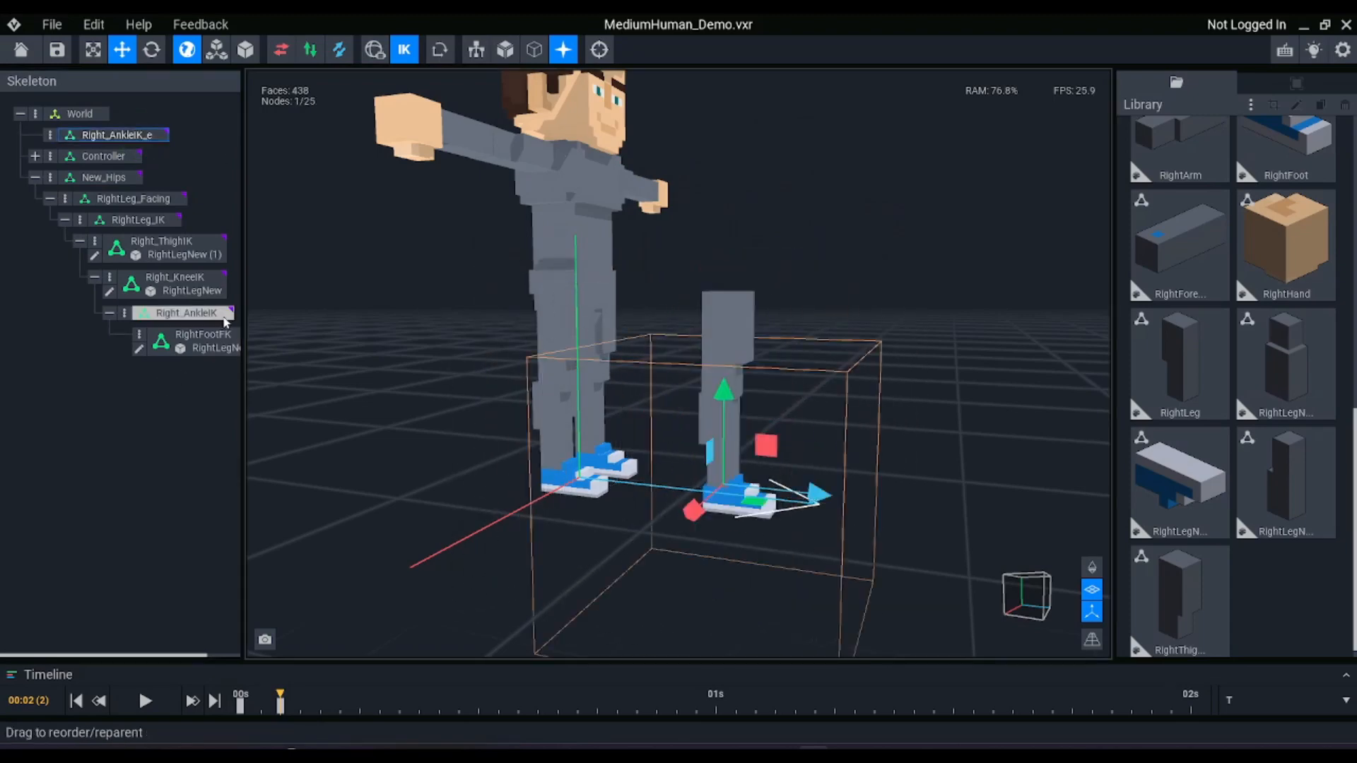
Try rotating the RightFootFK node to test the foot independently of the leg
{"action": "left_click", "coordinate": [217, 341]}
{"action": "key", "text": "e"}
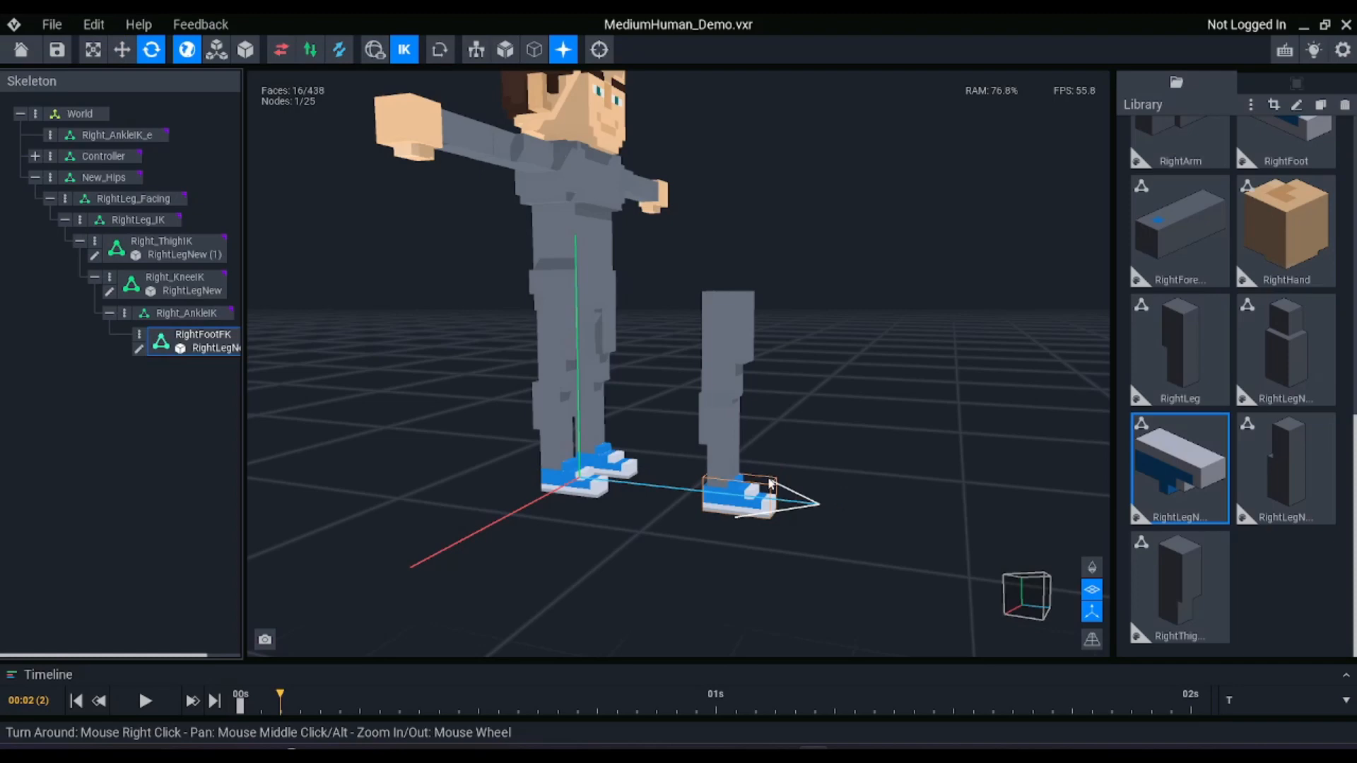
{"action": "left_click", "coordinate": [1296, 82]}
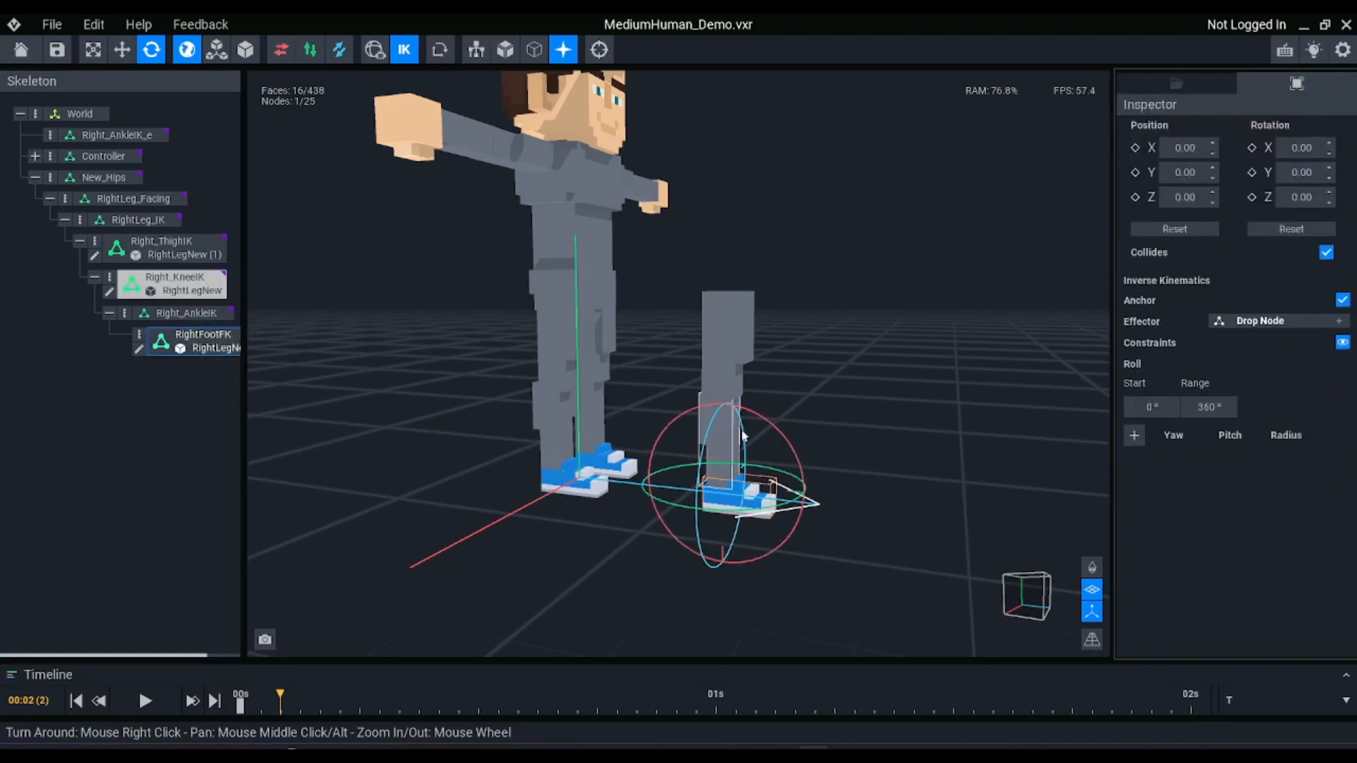
{"action": "left_click_drag", "start_coordinate": [776, 427], "coordinate": [752, 519]}
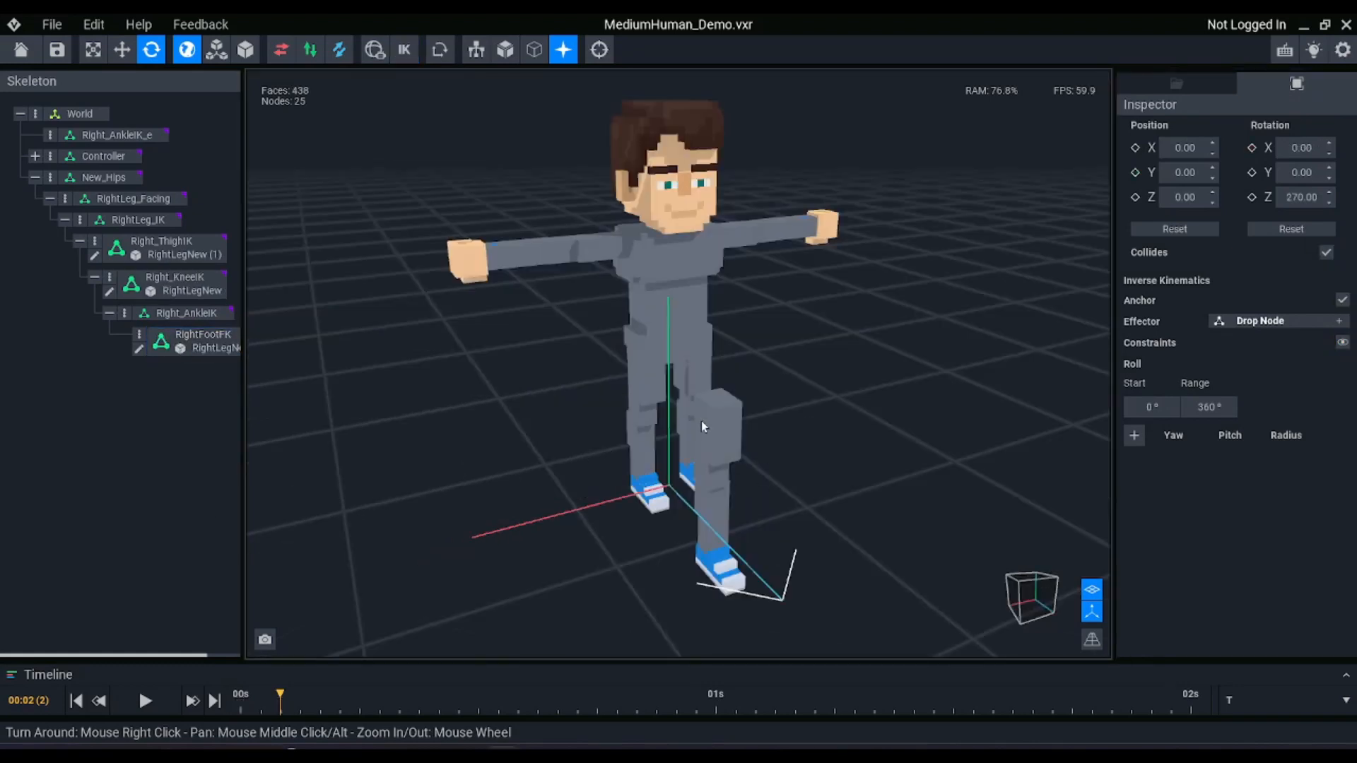
Duplicate the RightLeg_Facing node under New_Hips with its whole leg chain as LeftLeg_Facing
{"action": "right_click_drag", "start_coordinate": [754, 427], "coordinate": [758, 419]}
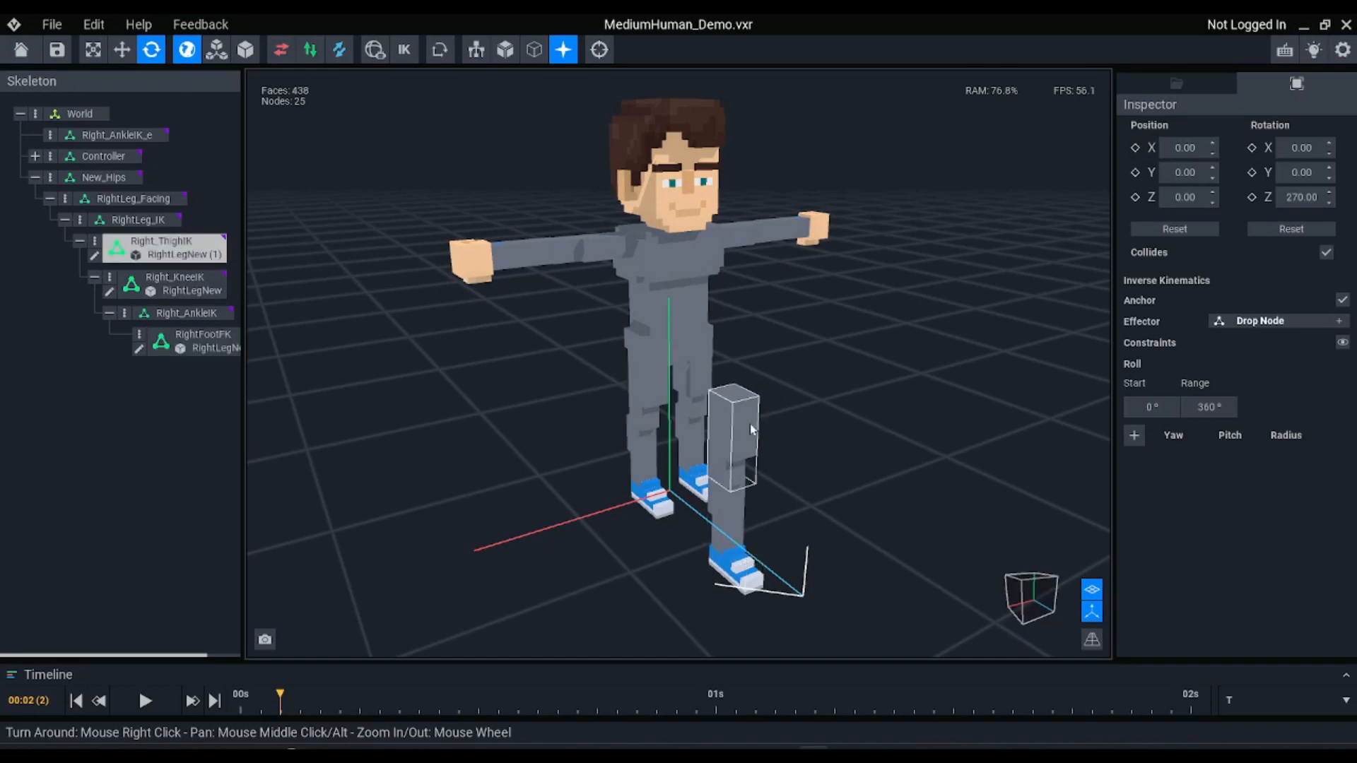
{"action": "left_click", "coordinate": [99, 177]}
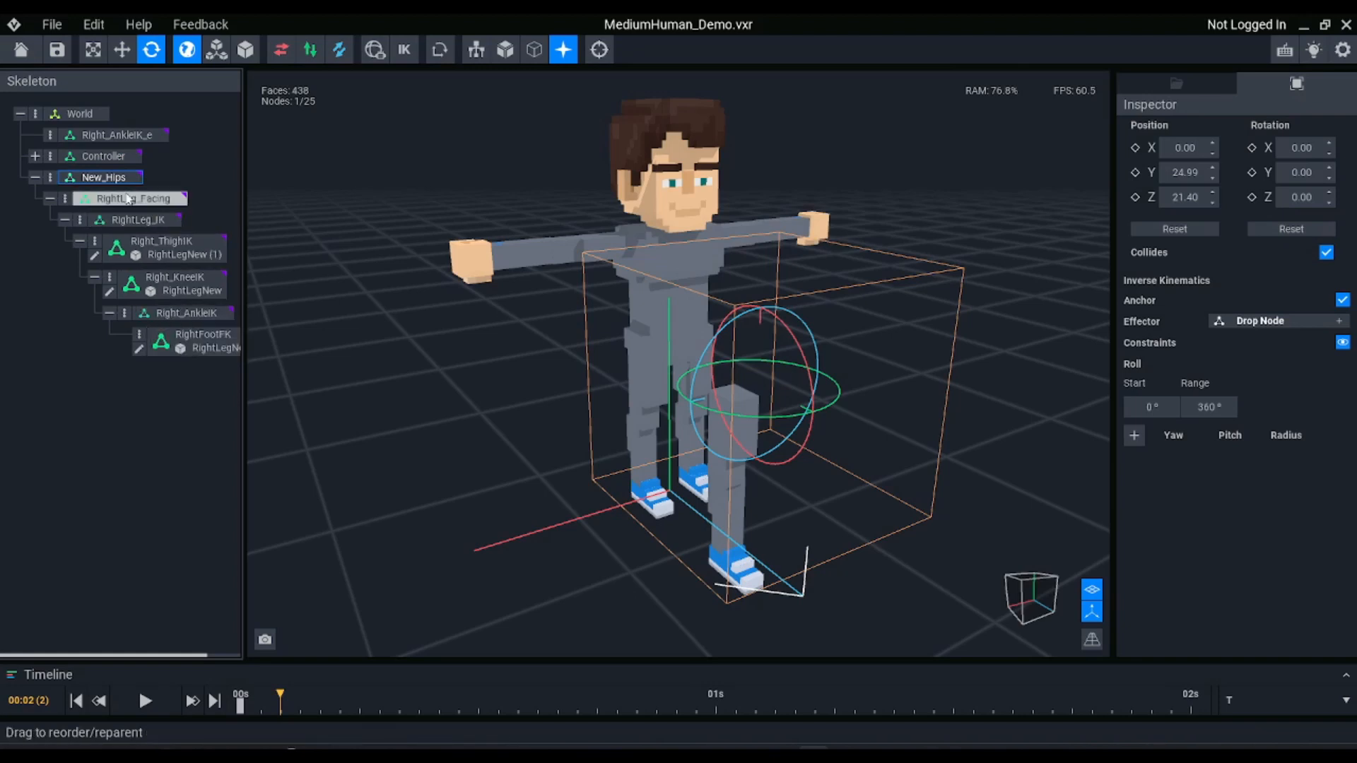
{"action": "left_click", "coordinate": [159, 201]}
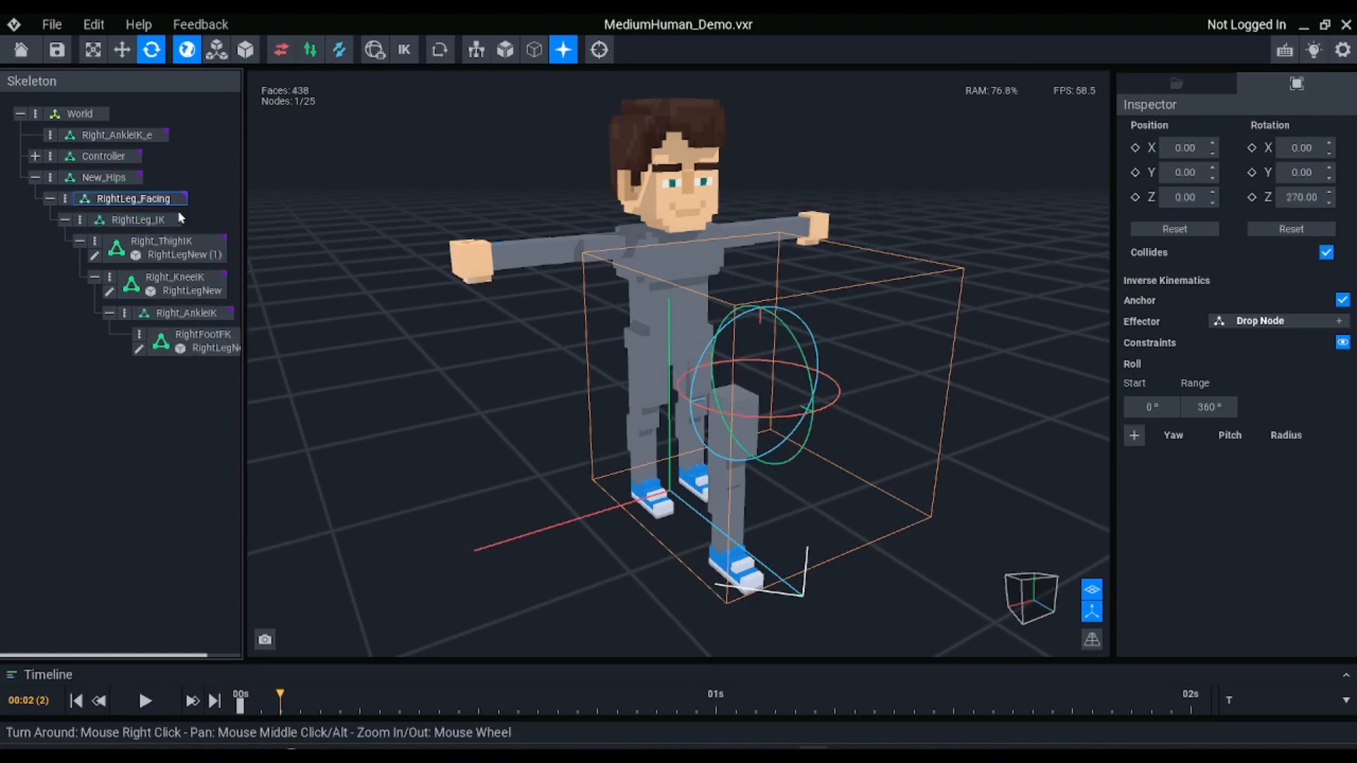
{"action": "key", "text": "ctrl+d"}
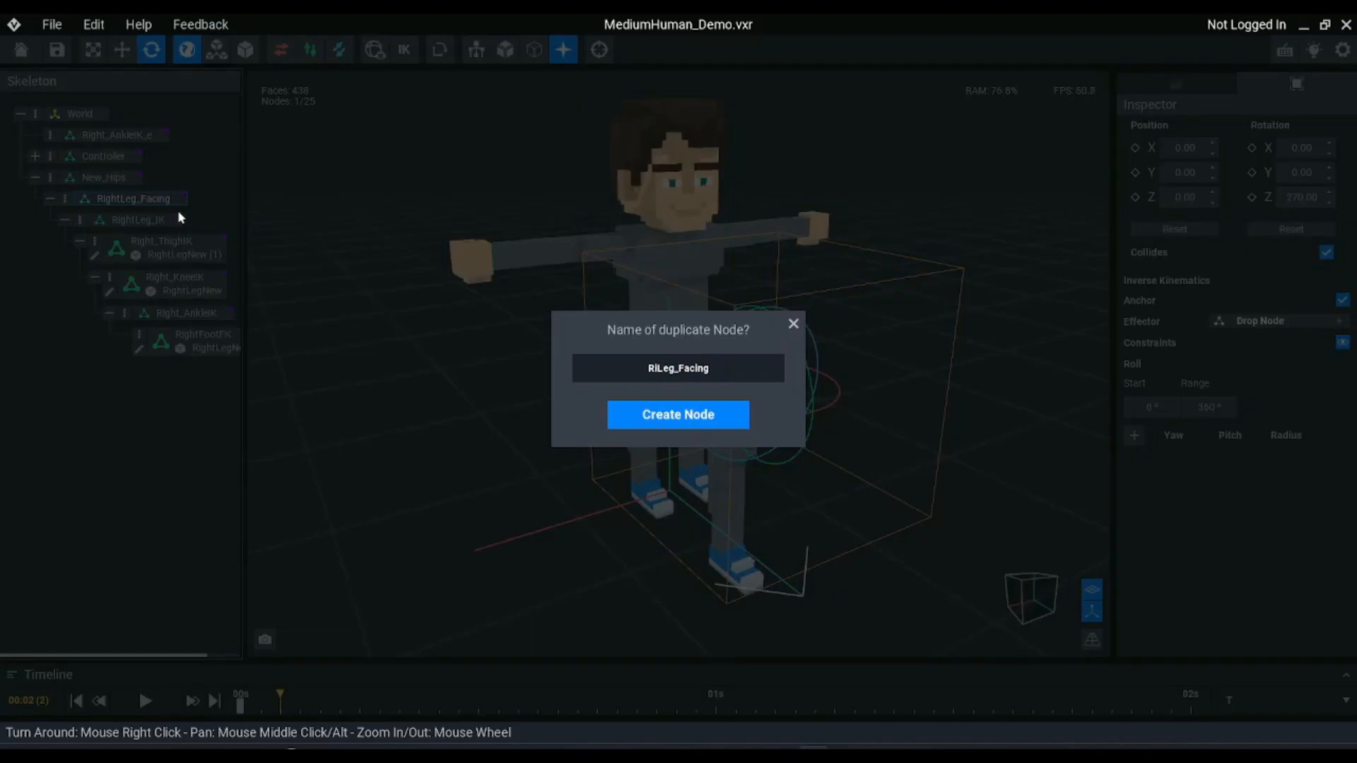
{"action": "type", "text": "Left"}
{"action": "key", "text": "Return"}
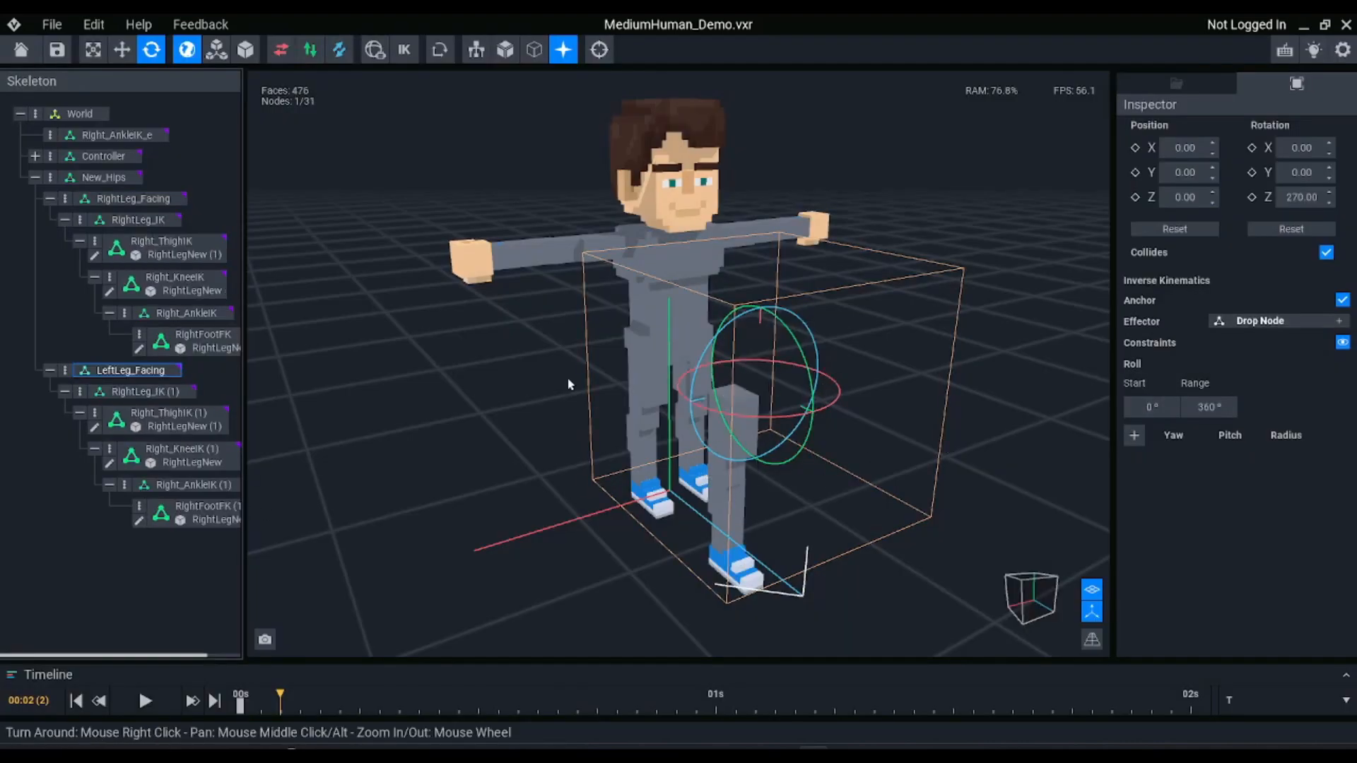
Rotate LeftLeg_Facing to about 90.58° and its child RightLeg_IK (1) to about 88.95° on Z, forming the opposite leg
{"action": "right_click_drag", "start_coordinate": [867, 434], "coordinate": [770, 424]}
{"action": "left_click_drag", "start_coordinate": [743, 321], "coordinate": [661, 451]}
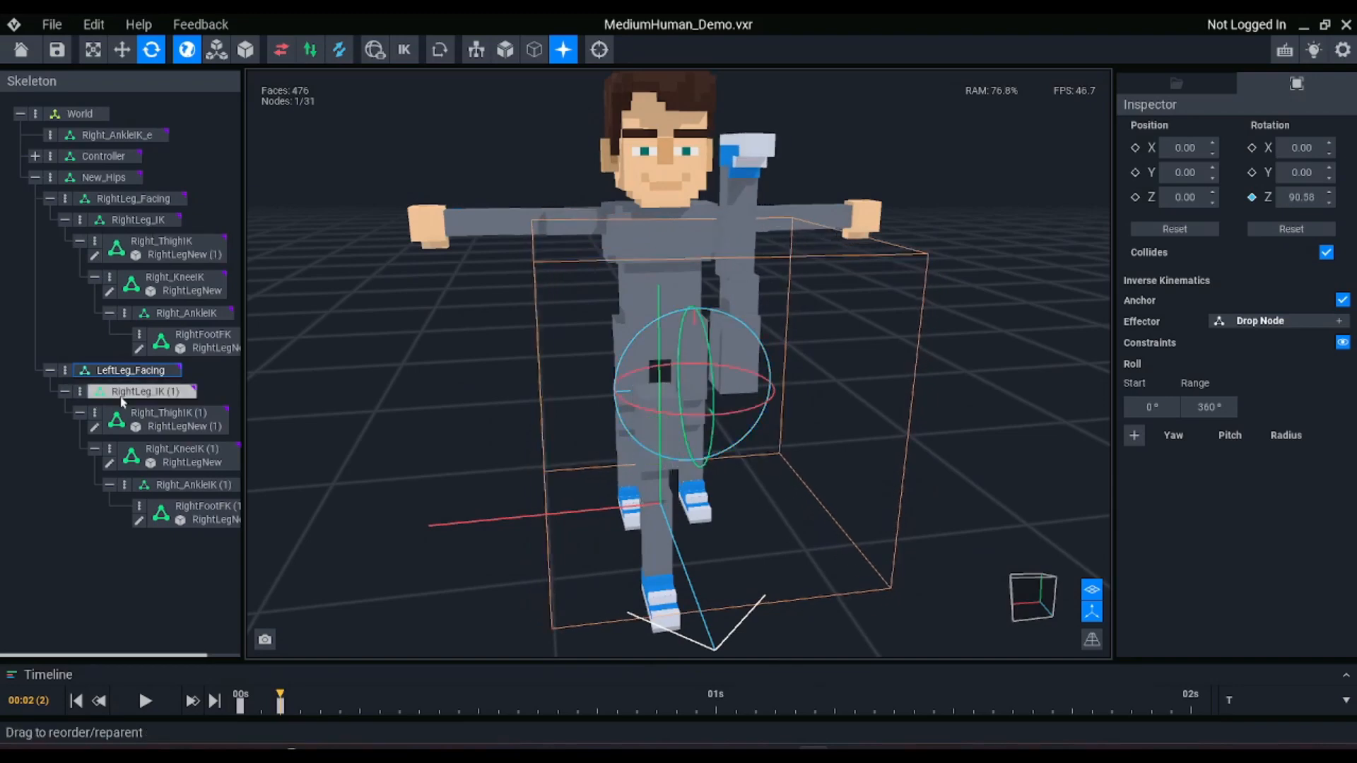
{"action": "left_click", "coordinate": [146, 392]}
{"action": "left_click_drag", "start_coordinate": [792, 320], "coordinate": [657, 481]}
{"action": "scroll", "coordinate": [785, 482], "scroll_direction": "up", "scroll_amount": 3}
{"action": "middle_click_drag", "start_coordinate": [785, 482], "coordinate": [784, 368]}
{"action": "scroll", "coordinate": [782, 481], "scroll_direction": "down", "scroll_amount": 2}
{"action": "right_click_drag", "start_coordinate": [735, 366], "coordinate": [748, 321]}
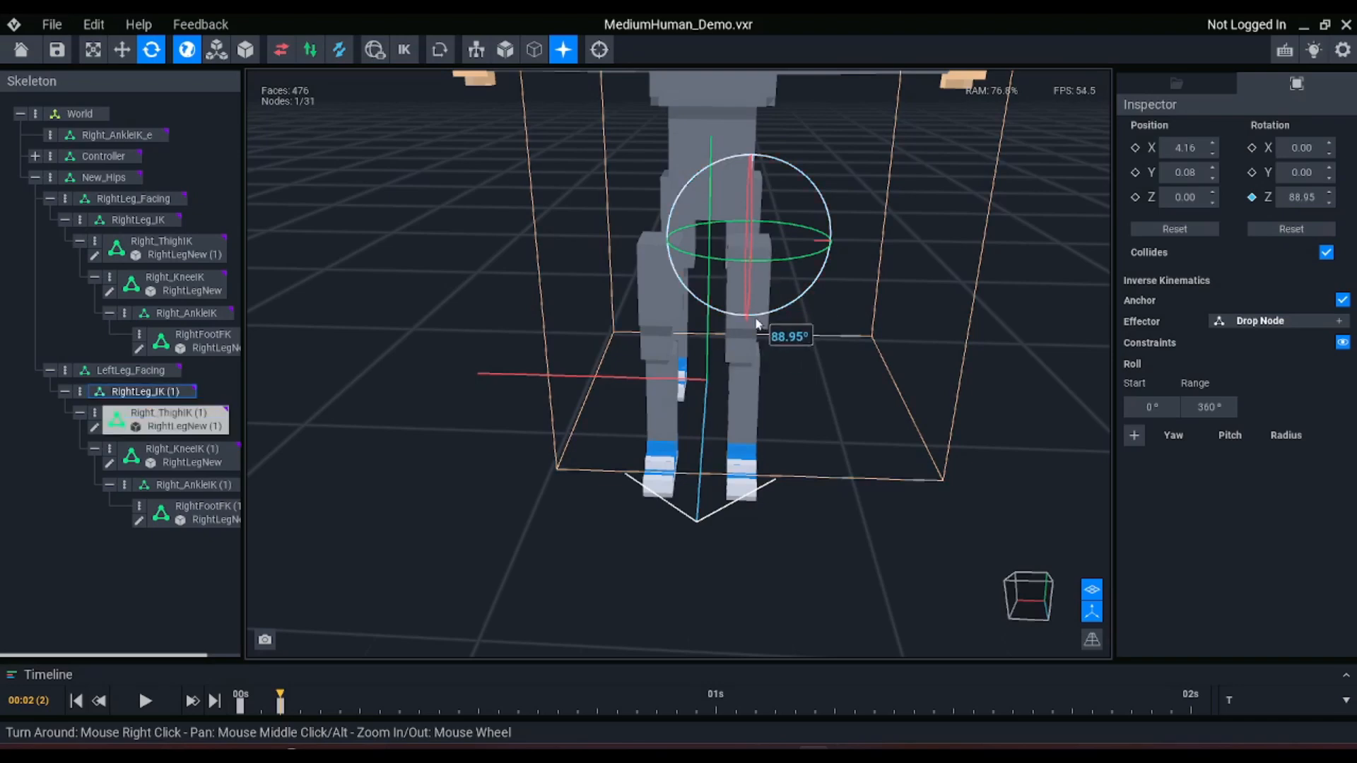
{"action": "right_click_drag", "start_coordinate": [760, 313], "coordinate": [755, 317]}
Examine the duplicated leg's alignment and the IK constraints of Right_ThighIK (1) and Right_KneeIK (1)
{"action": "scroll", "coordinate": [755, 316], "scroll_direction": "up", "scroll_amount": 5}
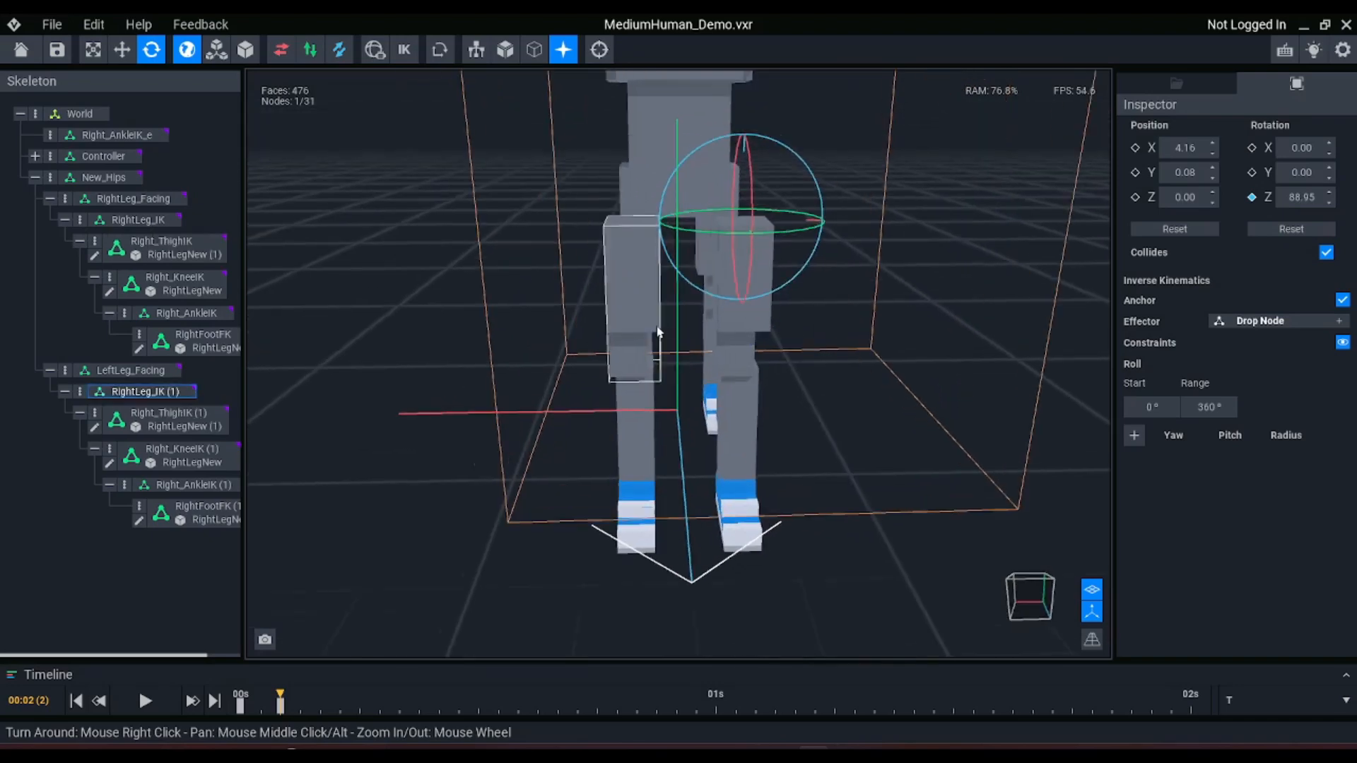
{"action": "right_click_drag", "start_coordinate": [644, 337], "coordinate": [642, 337]}
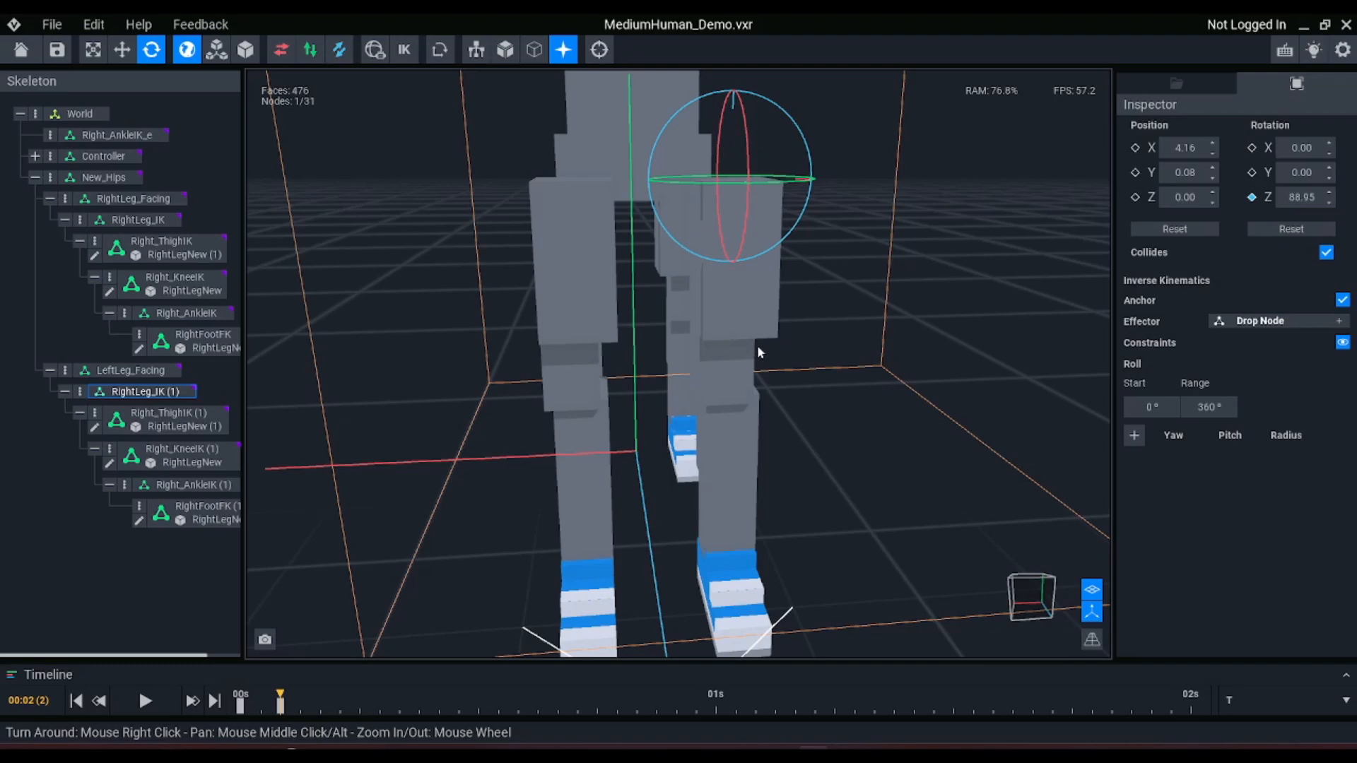
{"action": "scroll", "coordinate": [758, 325], "scroll_direction": "down", "scroll_amount": 3}
{"action": "right_click_drag", "start_coordinate": [758, 325], "coordinate": [759, 322]}
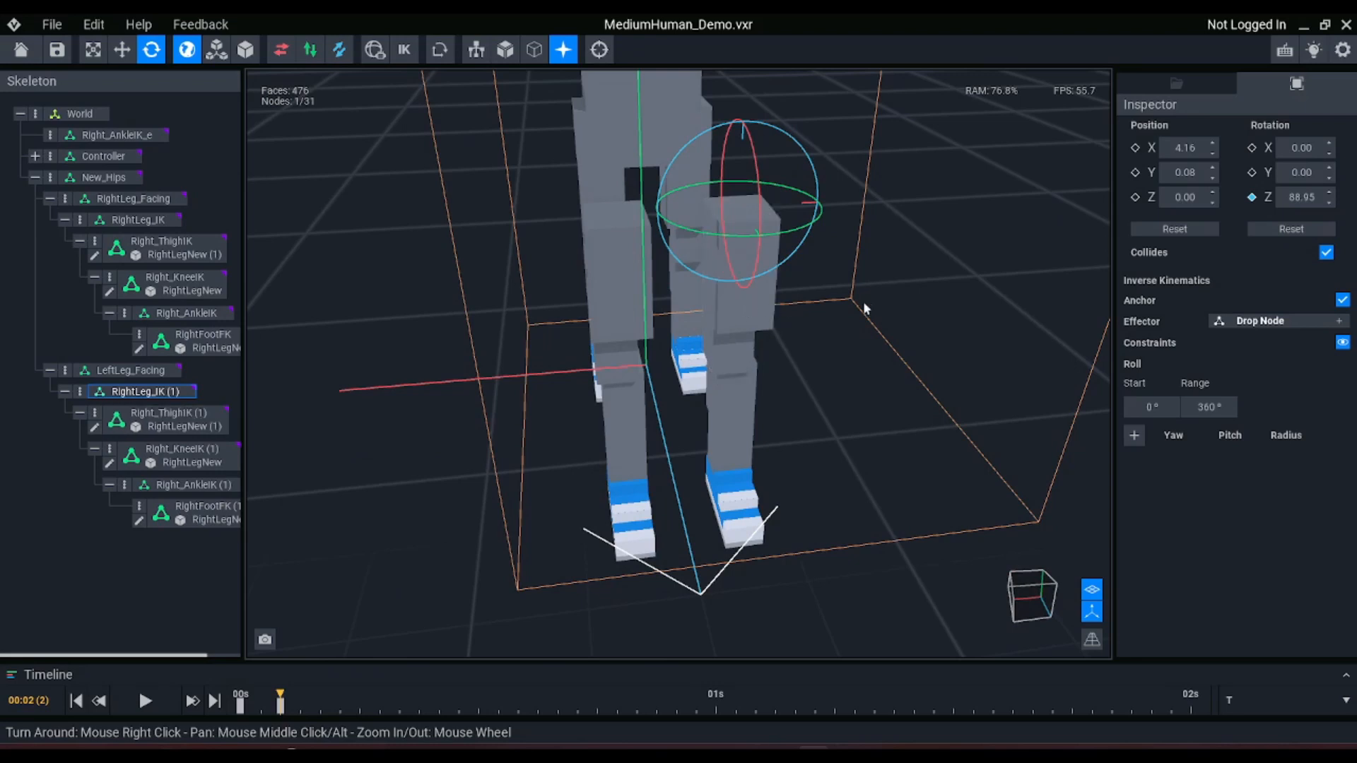
{"action": "left_click", "coordinate": [770, 309]}
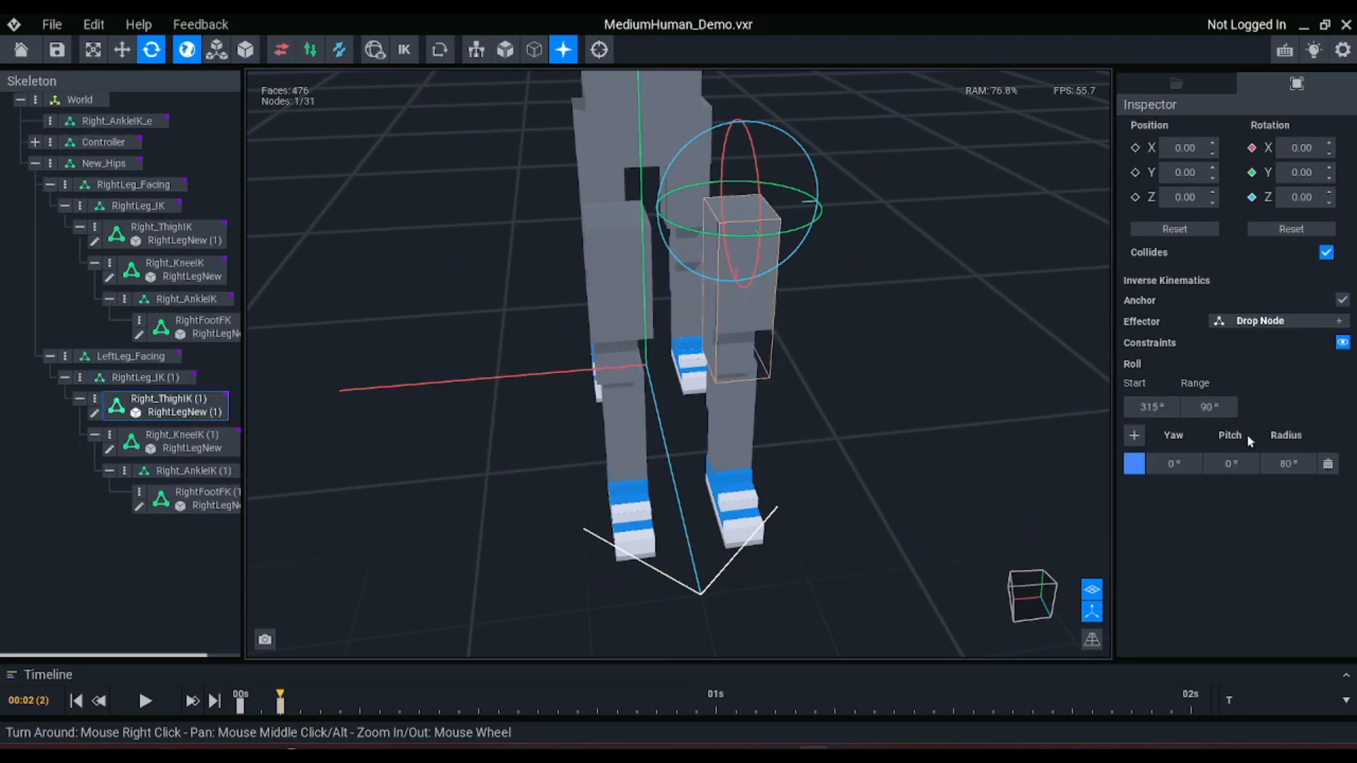
{"action": "left_click", "coordinate": [732, 438]}
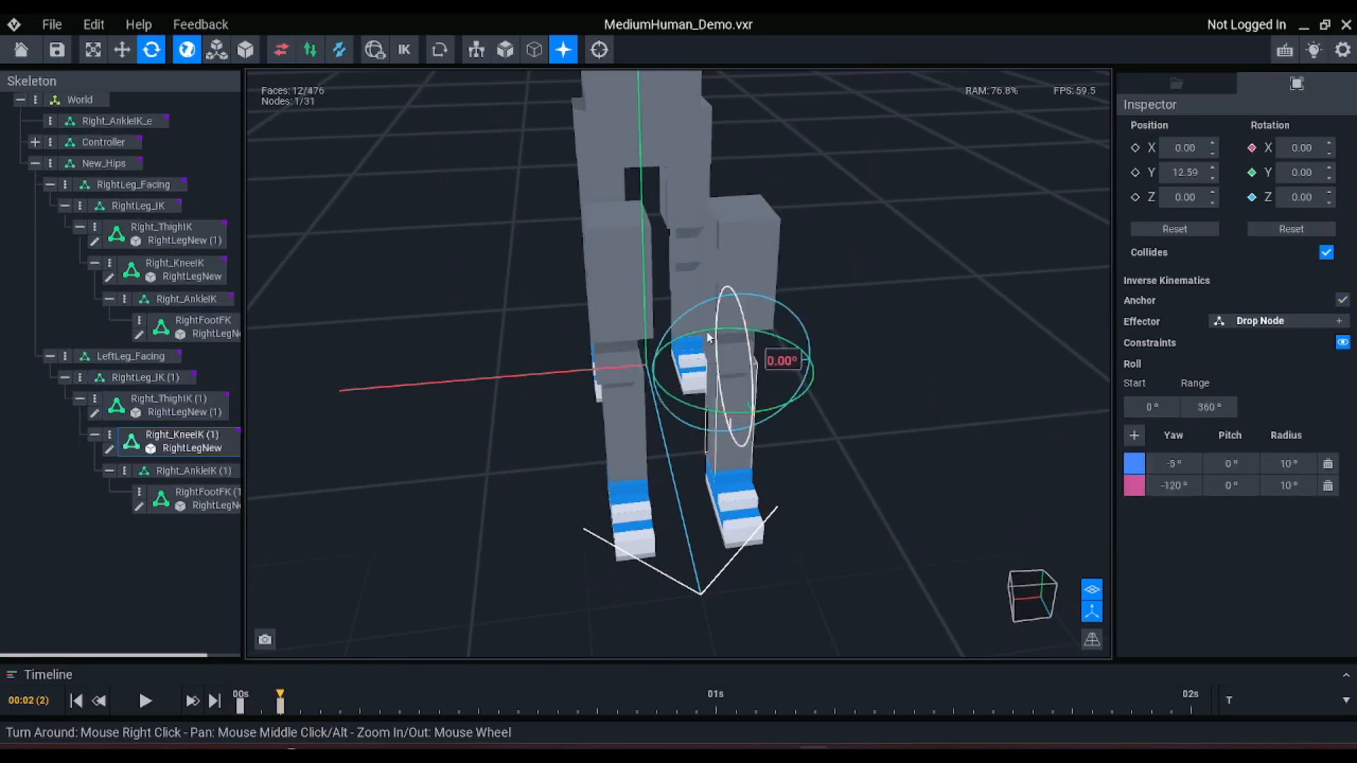
{"action": "mouse_move", "coordinate": [817, 401]}
{"action": "right_mouse_down"}
{"action": "mouse_move", "coordinate": [804, 394]}
{"action": "mouse_move", "coordinate": [833, 380]}
{"action": "right_mouse_up"}
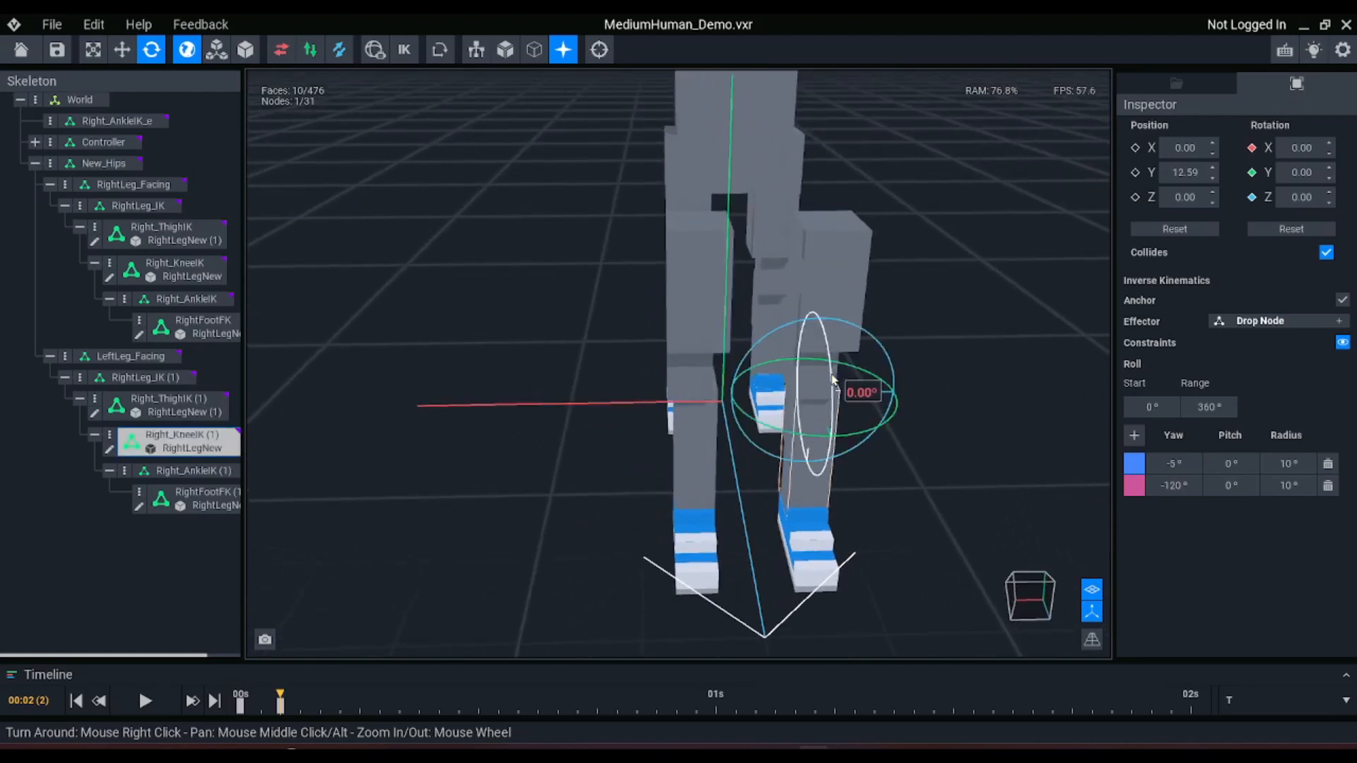
{"action": "left_click", "coordinate": [862, 316]}
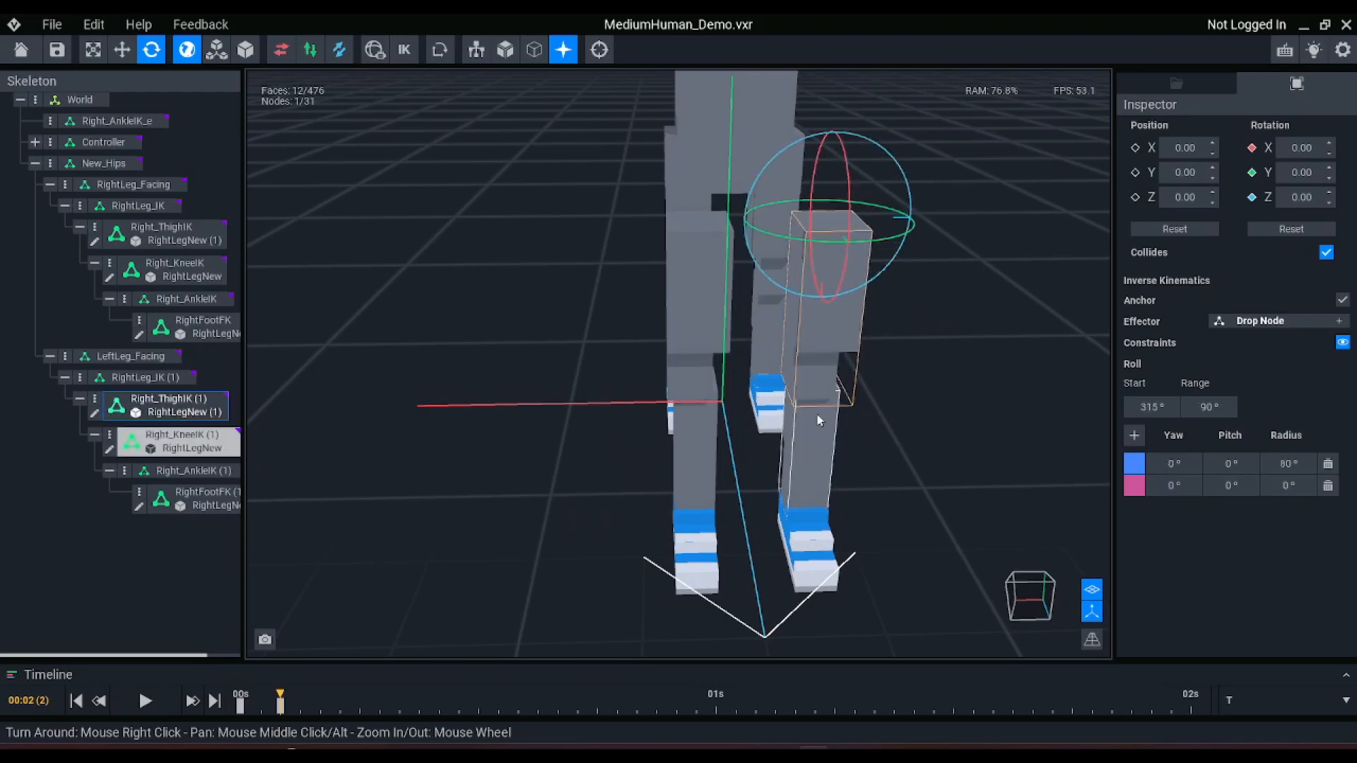
{"action": "left_click", "coordinate": [677, 464]}
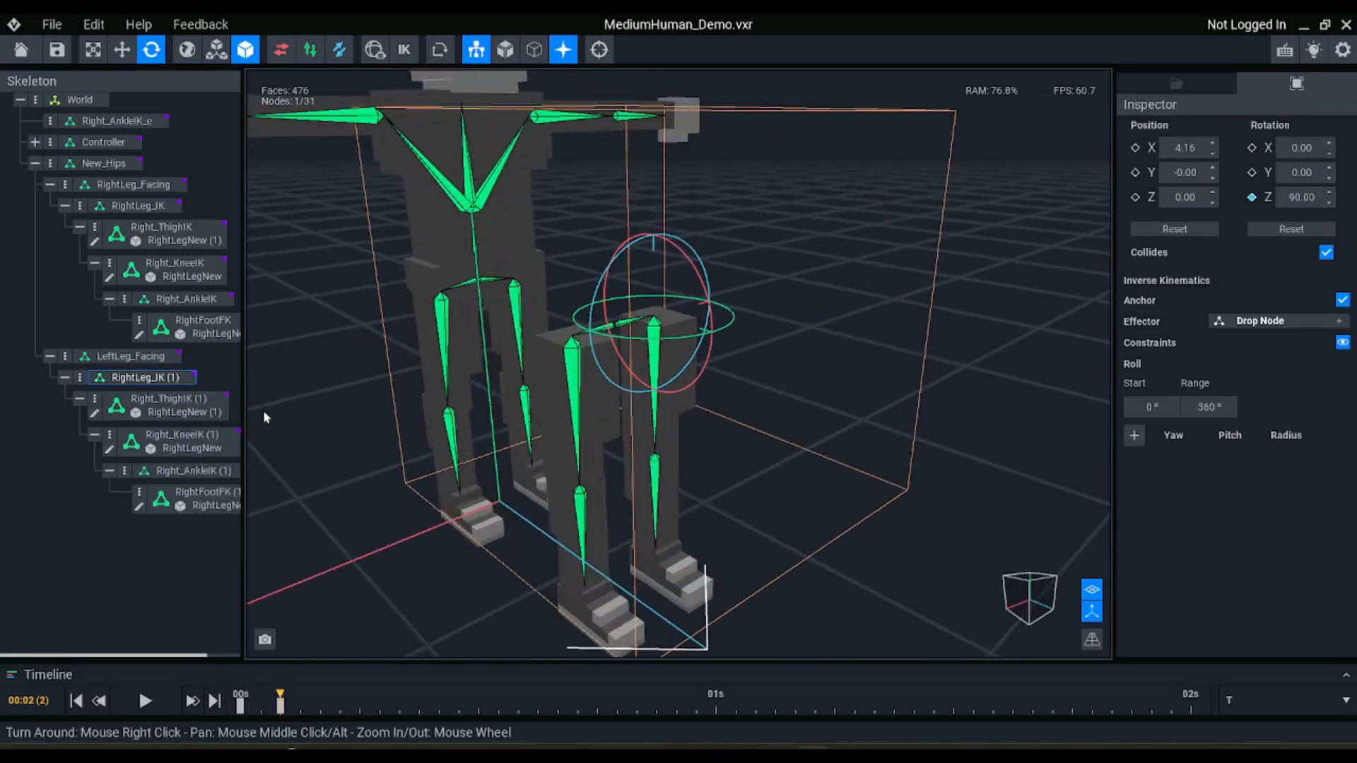
Rename the duplicated ankle node Right_AnkleIK (1) to Left_AnkleIK
{"action": "left_click", "coordinate": [195, 472]}
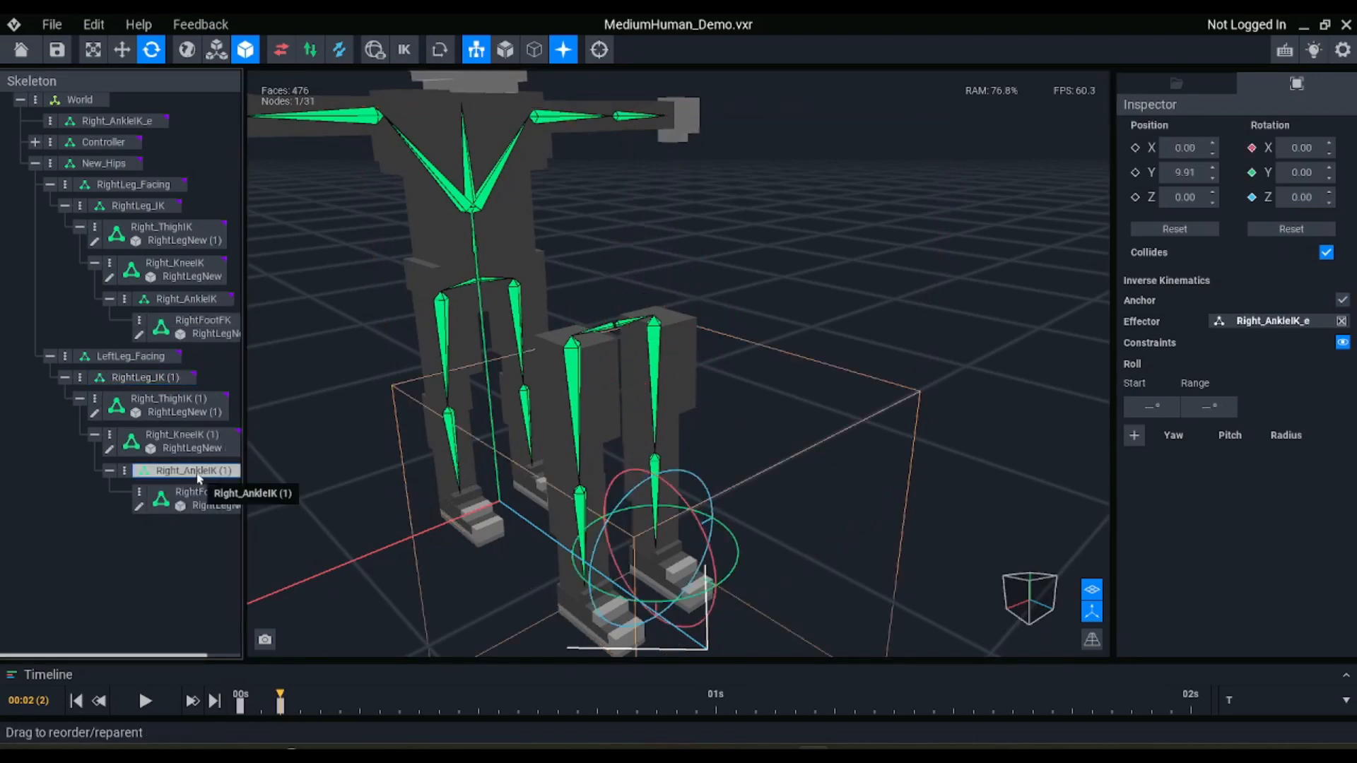
{"action": "type", "text": "Left_AnkleIK"}
{"action": "key", "text": "Return"}
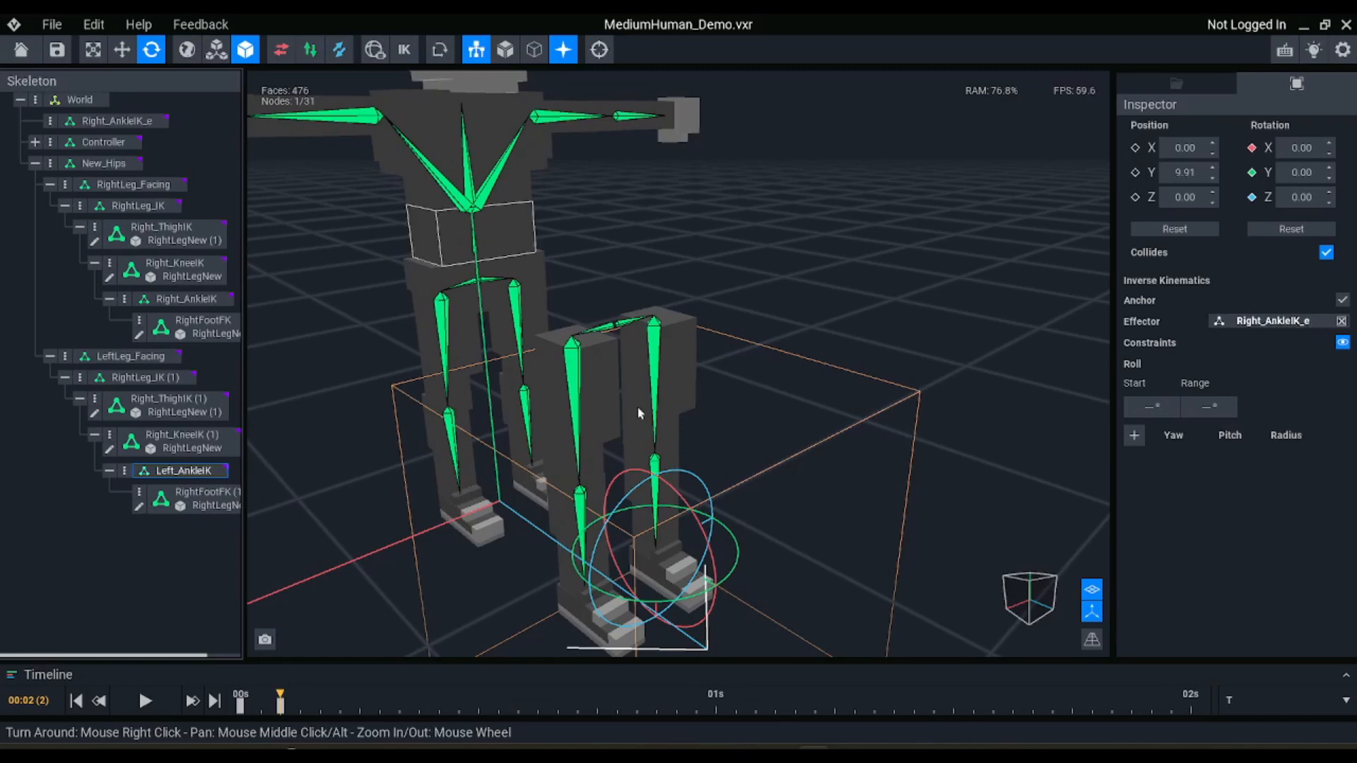
Turn on IK mode and hide the skeleton bones to check how both legs follow the Right_AnkleIK_e effector
{"action": "left_click", "coordinate": [405, 49]}
{"action": "right_click_drag", "start_coordinate": [678, 493], "coordinate": [679, 494]}
{"action": "middle_click_drag", "start_coordinate": [679, 494], "coordinate": [657, 463]}
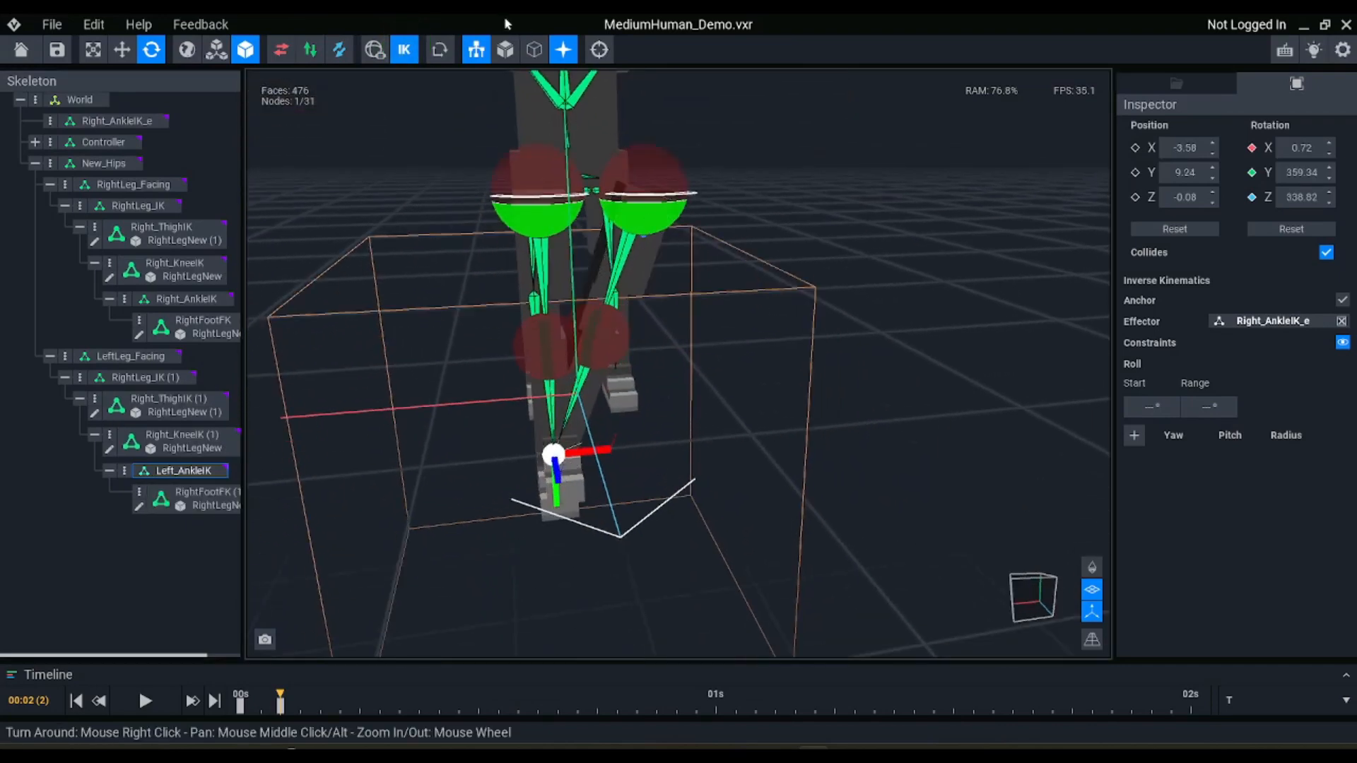
{"action": "left_click", "coordinate": [476, 50]}
{"action": "scroll", "coordinate": [578, 469], "scroll_direction": "up", "scroll_amount": 3}
{"action": "right_click_drag", "start_coordinate": [578, 468], "coordinate": [551, 512]}
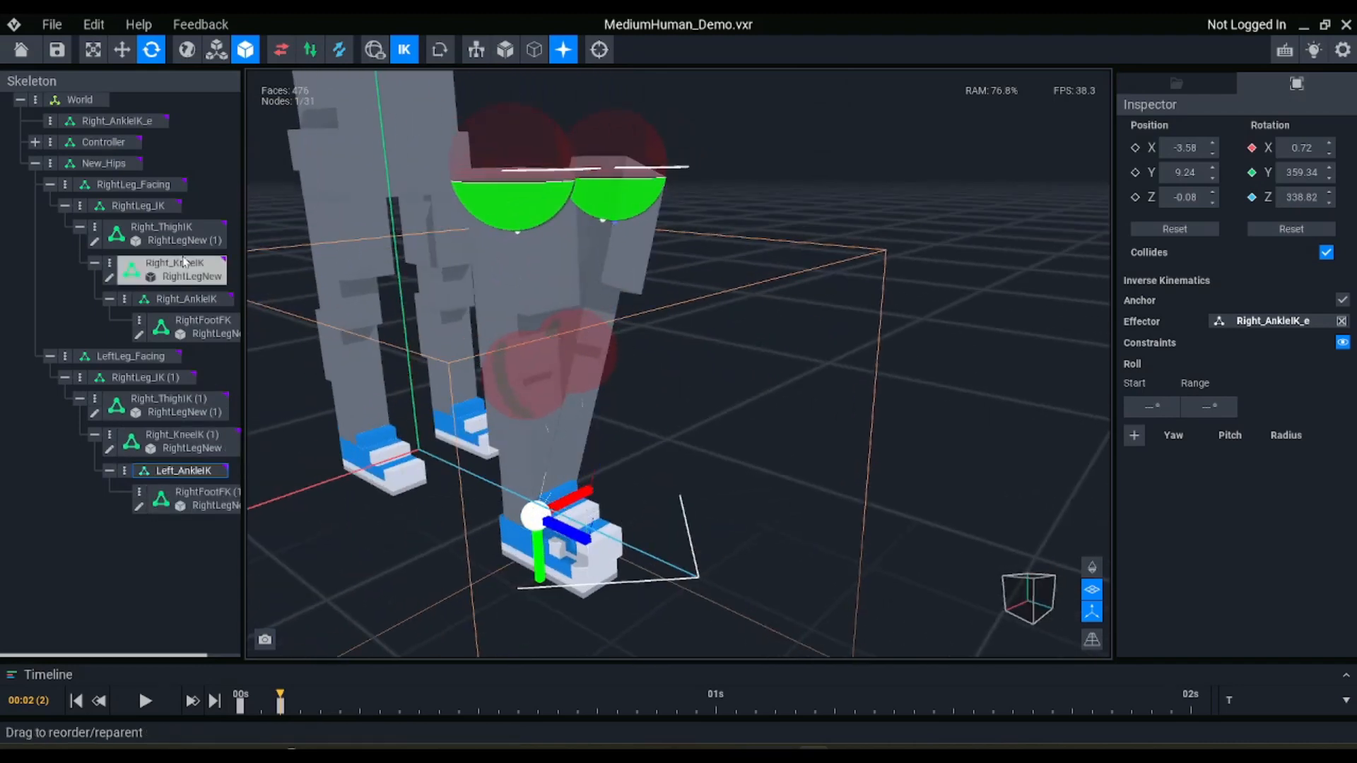
Test moving the Right_AnkleIK_e effector to see how both legs respond, and undo the move
{"action": "left_click", "coordinate": [113, 121]}
{"action": "scroll", "coordinate": [670, 373], "scroll_direction": "down", "scroll_amount": 2}
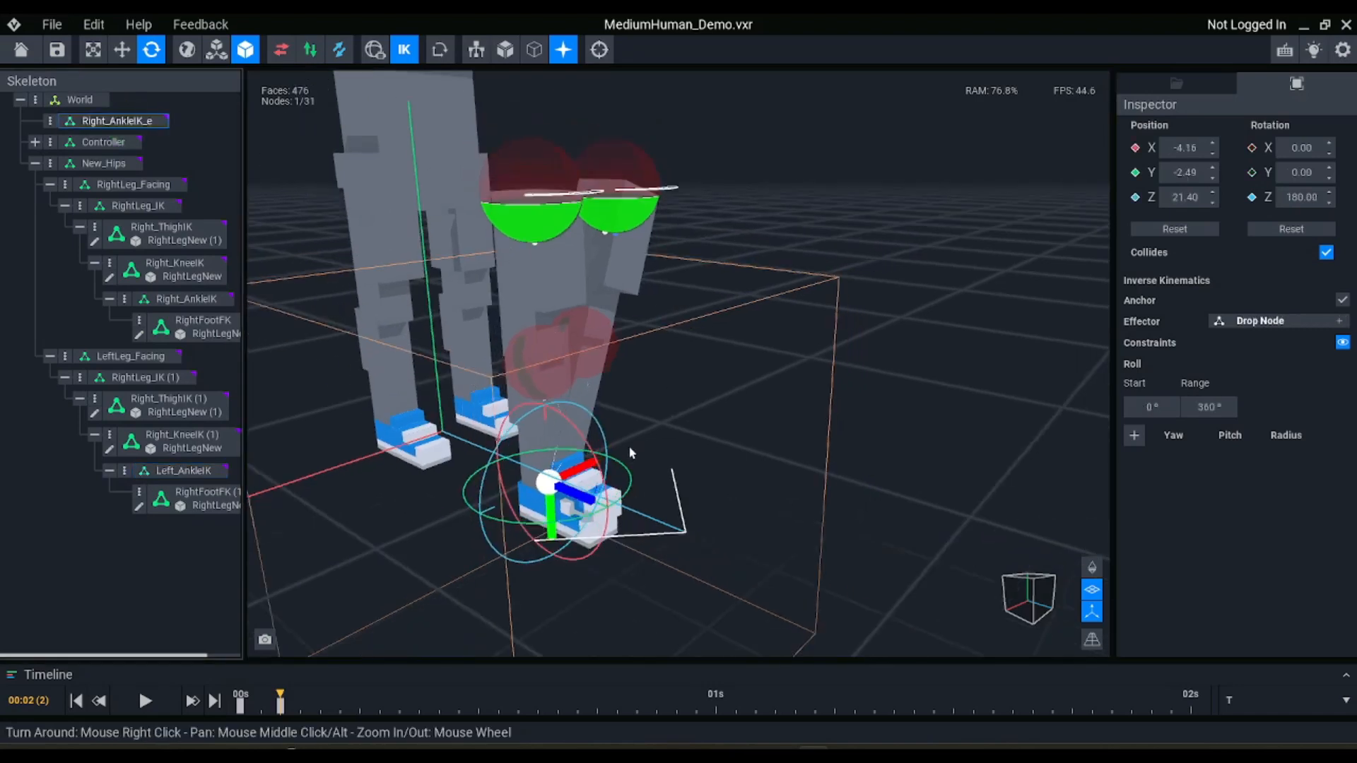
{"action": "key", "text": "w"}
{"action": "left_click_drag", "start_coordinate": [583, 528], "coordinate": [736, 394]}
{"action": "key", "text": "ctrl+z"}
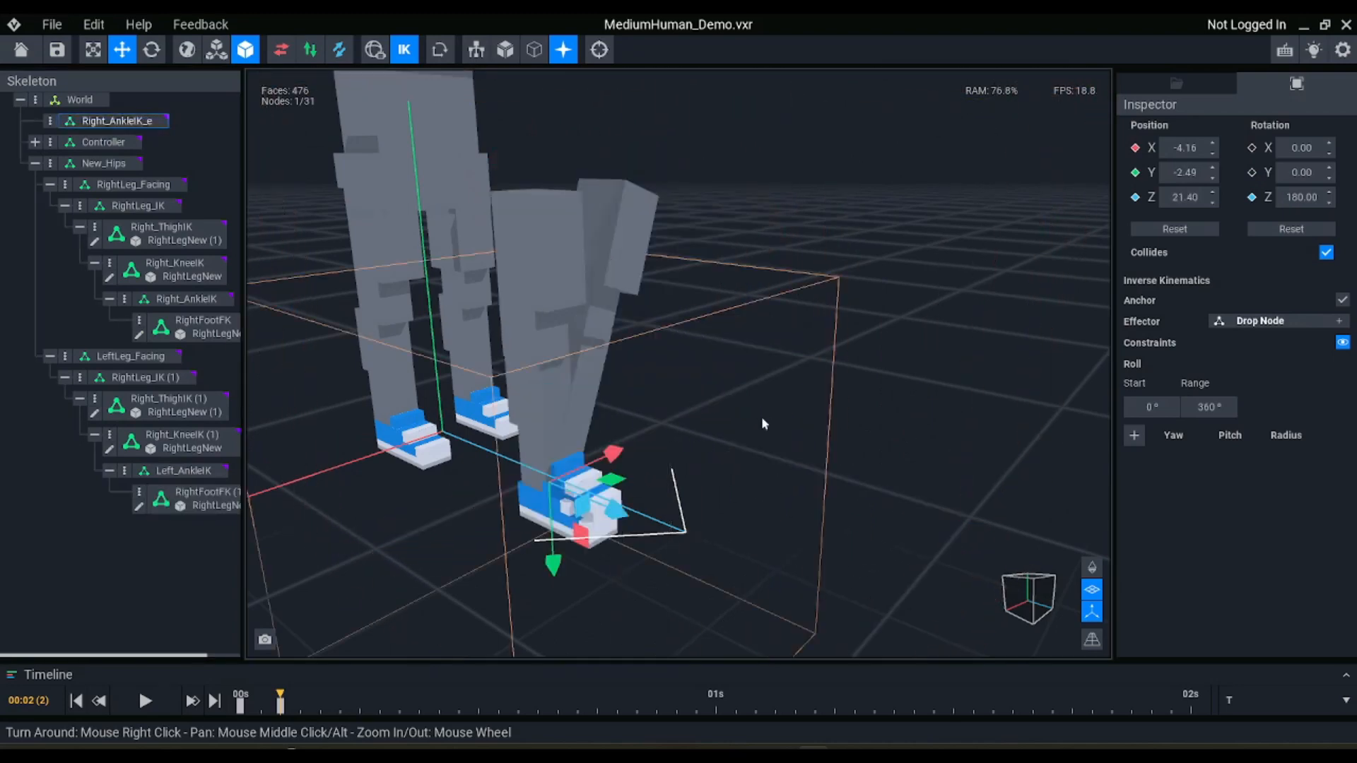
Replace Left_AnkleIK's shared effector with its own new effector, Left_AnkleIK_e, and activate IK mode
{"action": "key", "text": "ctrl+z"}
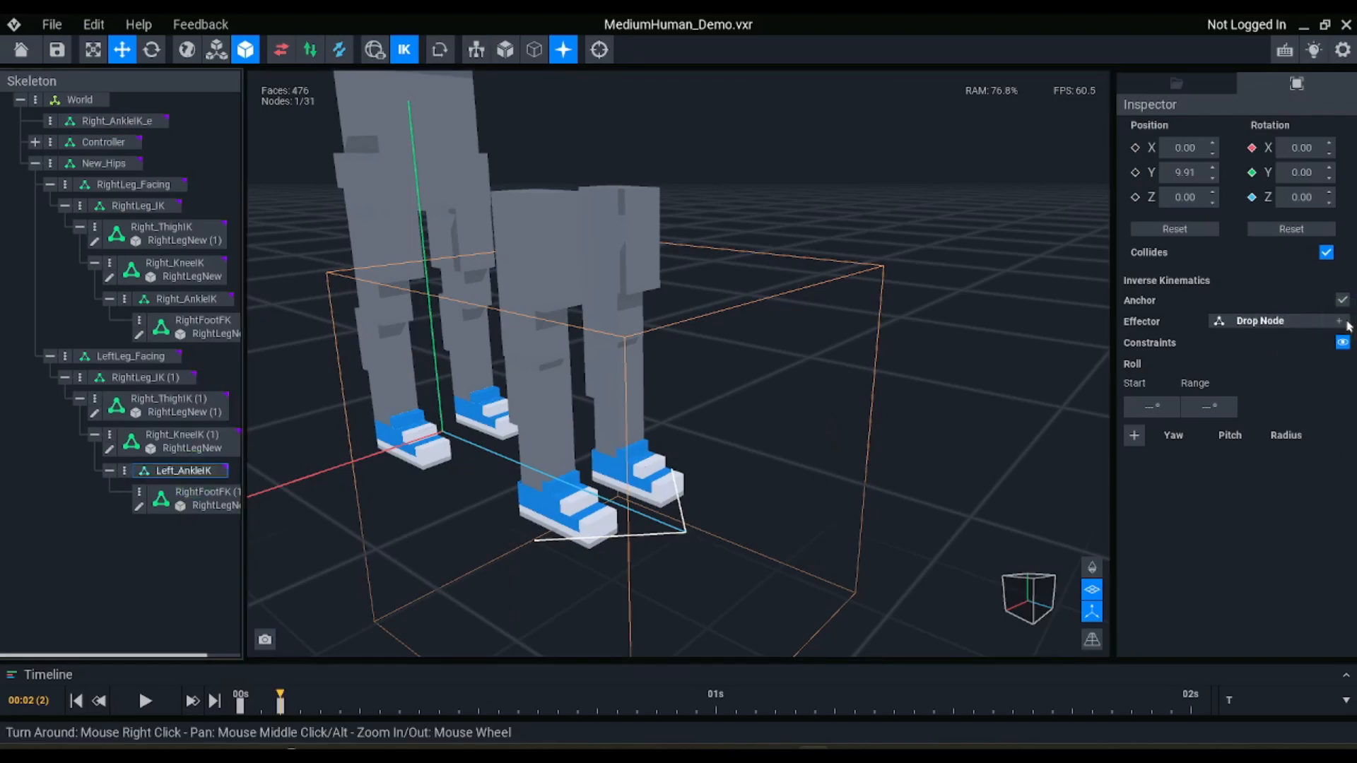
{"action": "left_click", "coordinate": [1339, 321]}
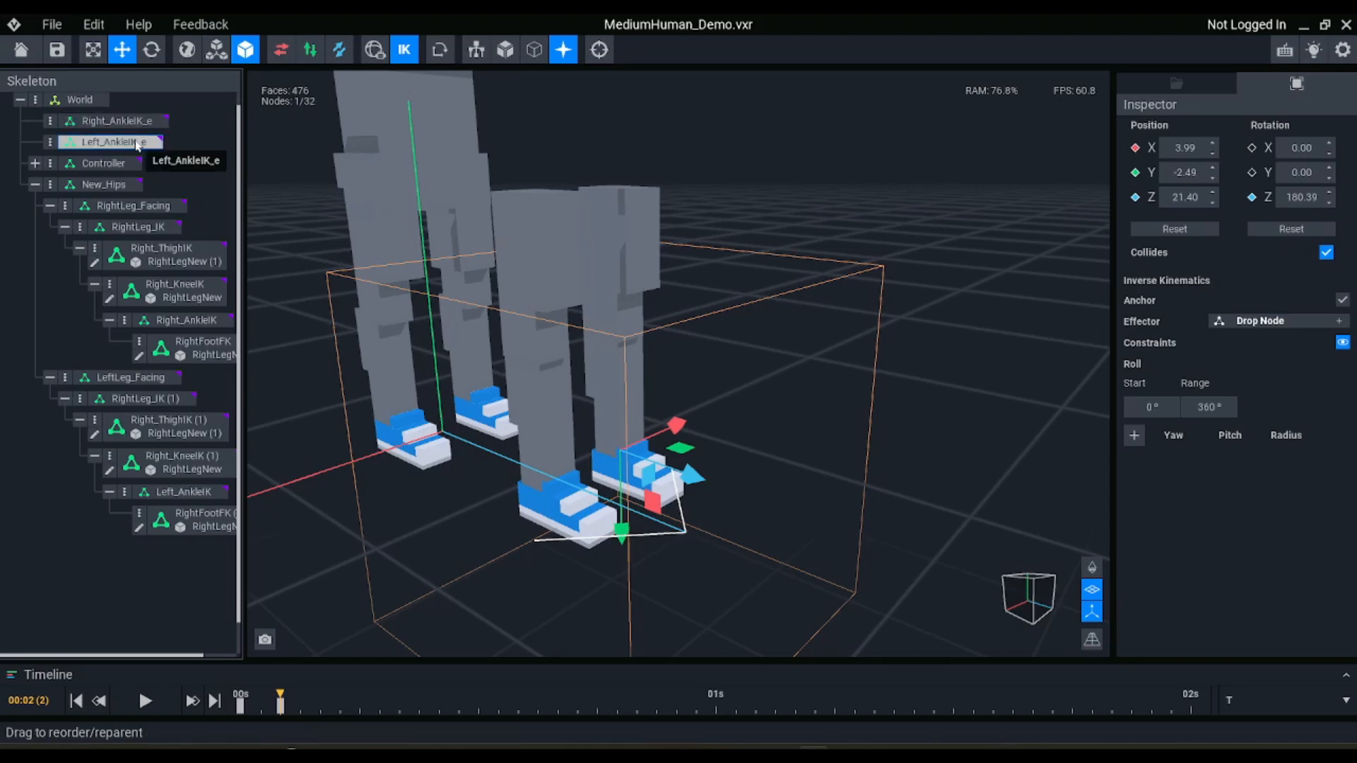
{"action": "left_click", "coordinate": [407, 54]}
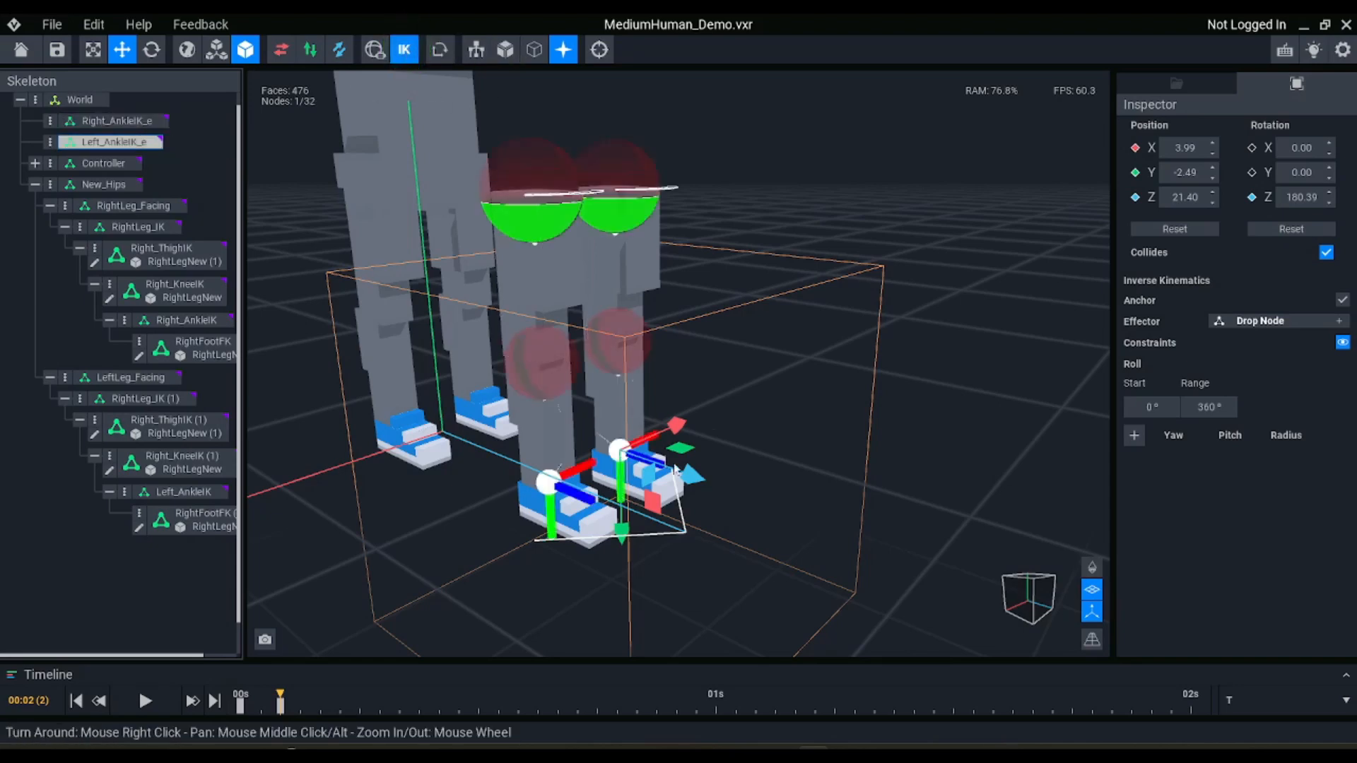
Test both legs by moving Left_AnkleIK_e to about Y -17.02, Z 34.85 and Right_AnkleIK_e to about Y -14.01, Z 7.50
{"action": "right_click_drag", "start_coordinate": [599, 427], "coordinate": [519, 408]}
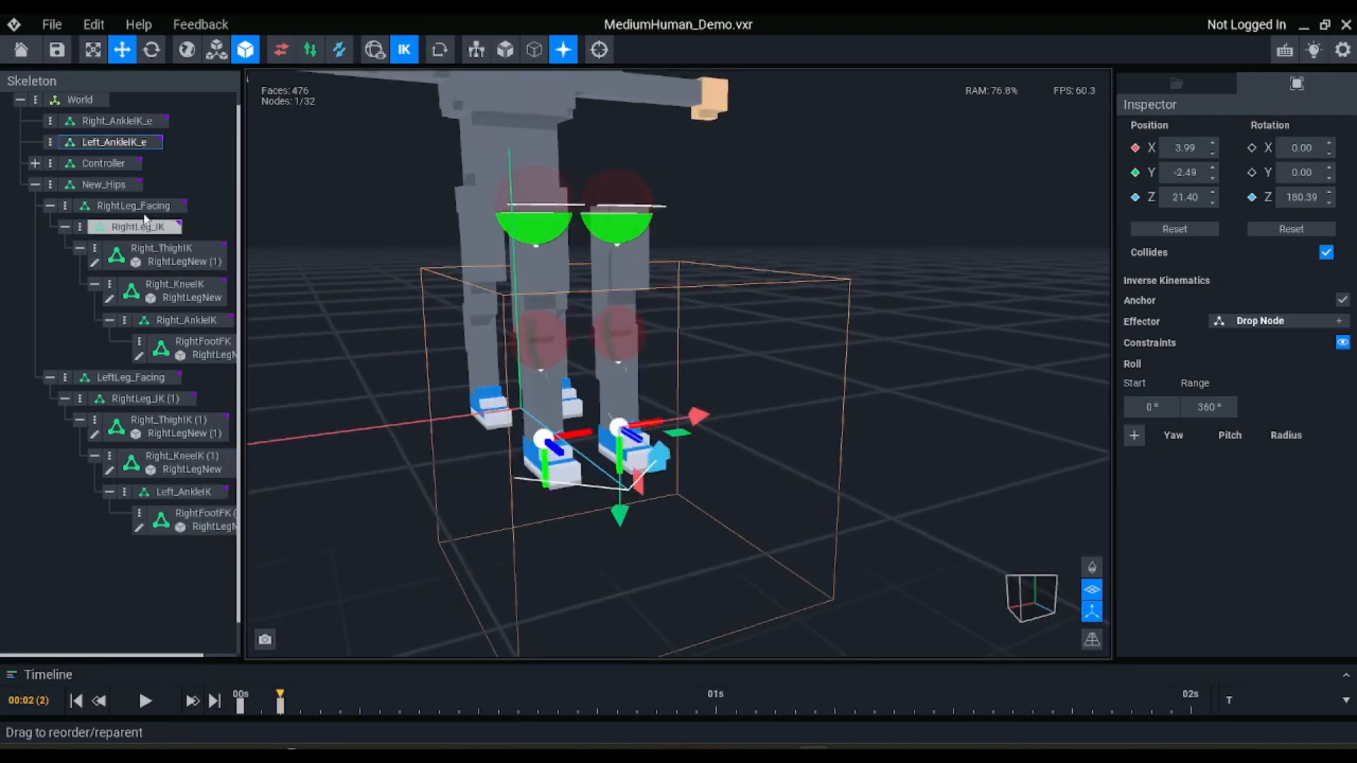
{"action": "right_click_drag", "start_coordinate": [594, 321], "coordinate": [595, 323]}
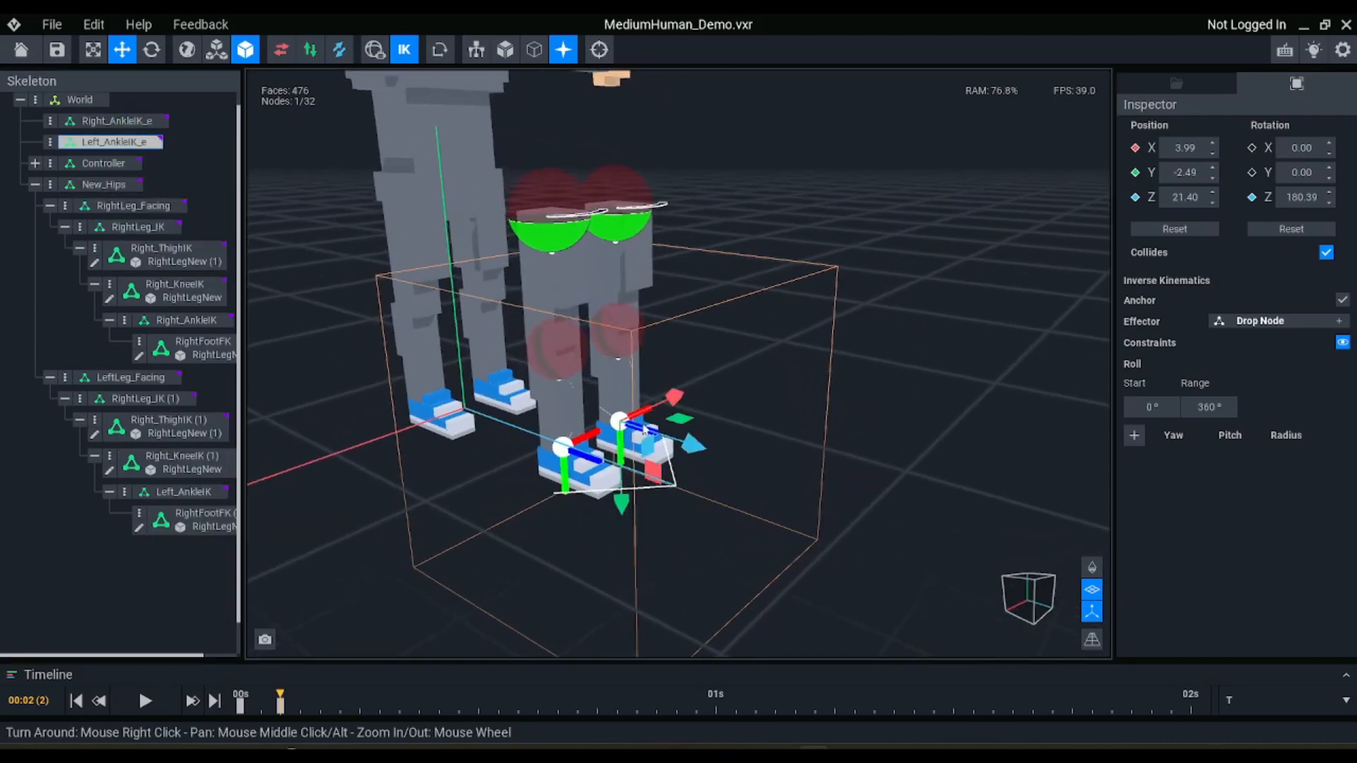
{"action": "left_click_drag", "start_coordinate": [630, 410], "coordinate": [771, 365]}
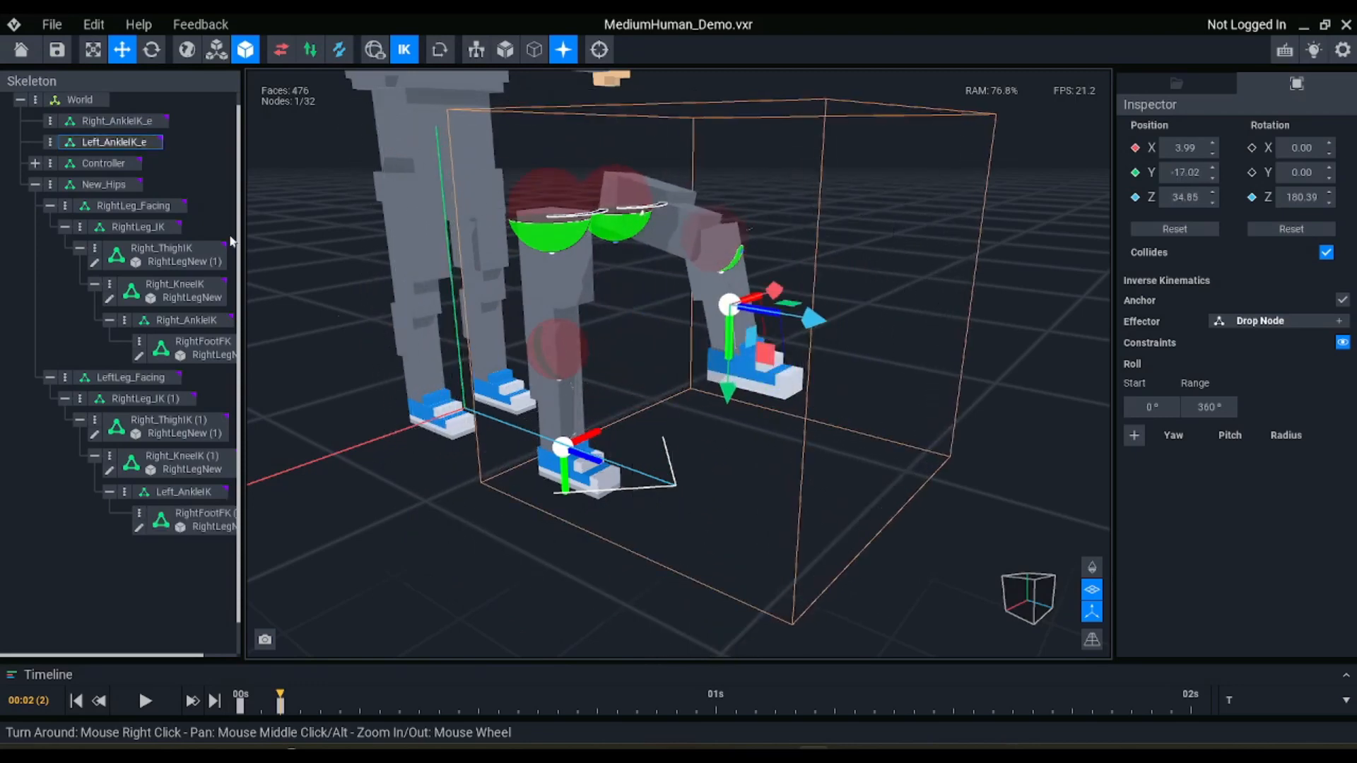
{"action": "left_click", "coordinate": [117, 123]}
{"action": "left_click_drag", "start_coordinate": [575, 502], "coordinate": [496, 364]}
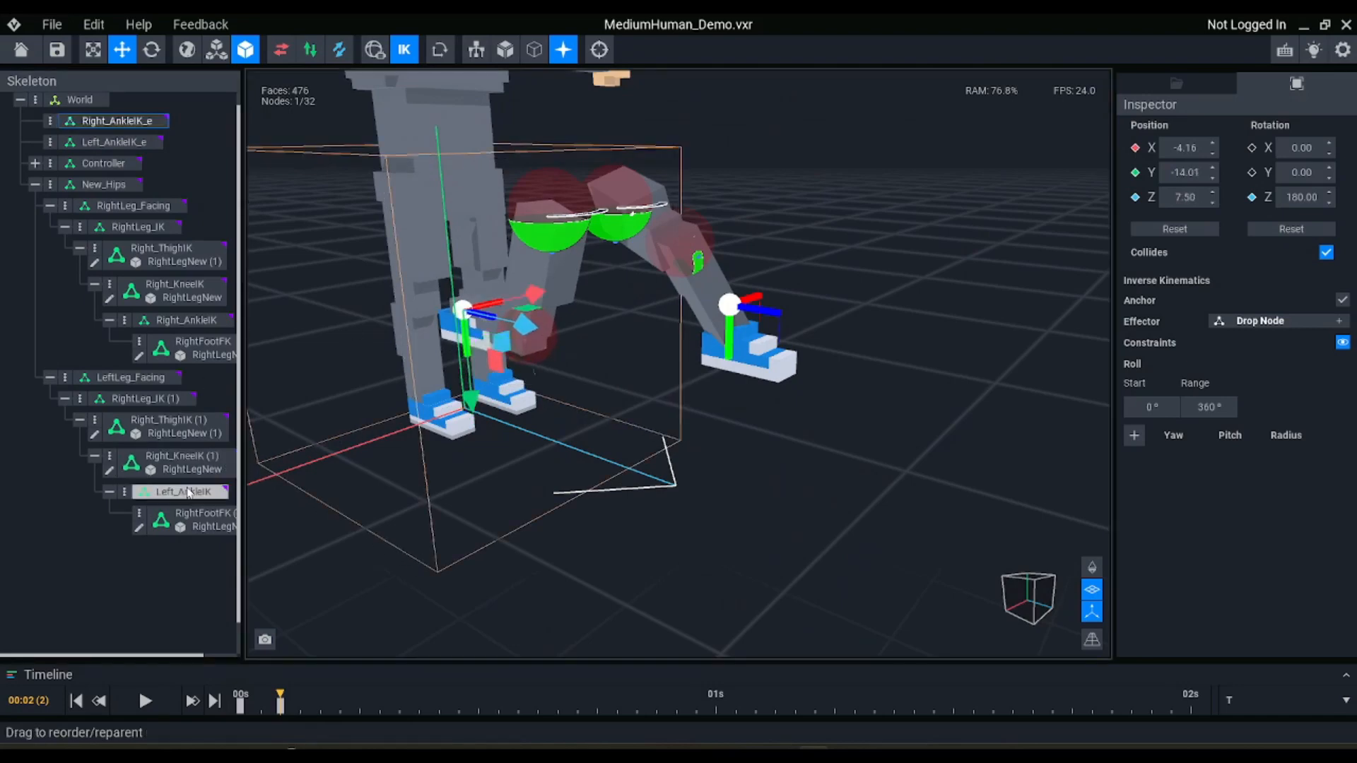
Test the duplicated foot by rotating RightFootFK (1) to about 42.77° on X
{"action": "left_click", "coordinate": [201, 519]}
{"action": "key", "text": "e"}
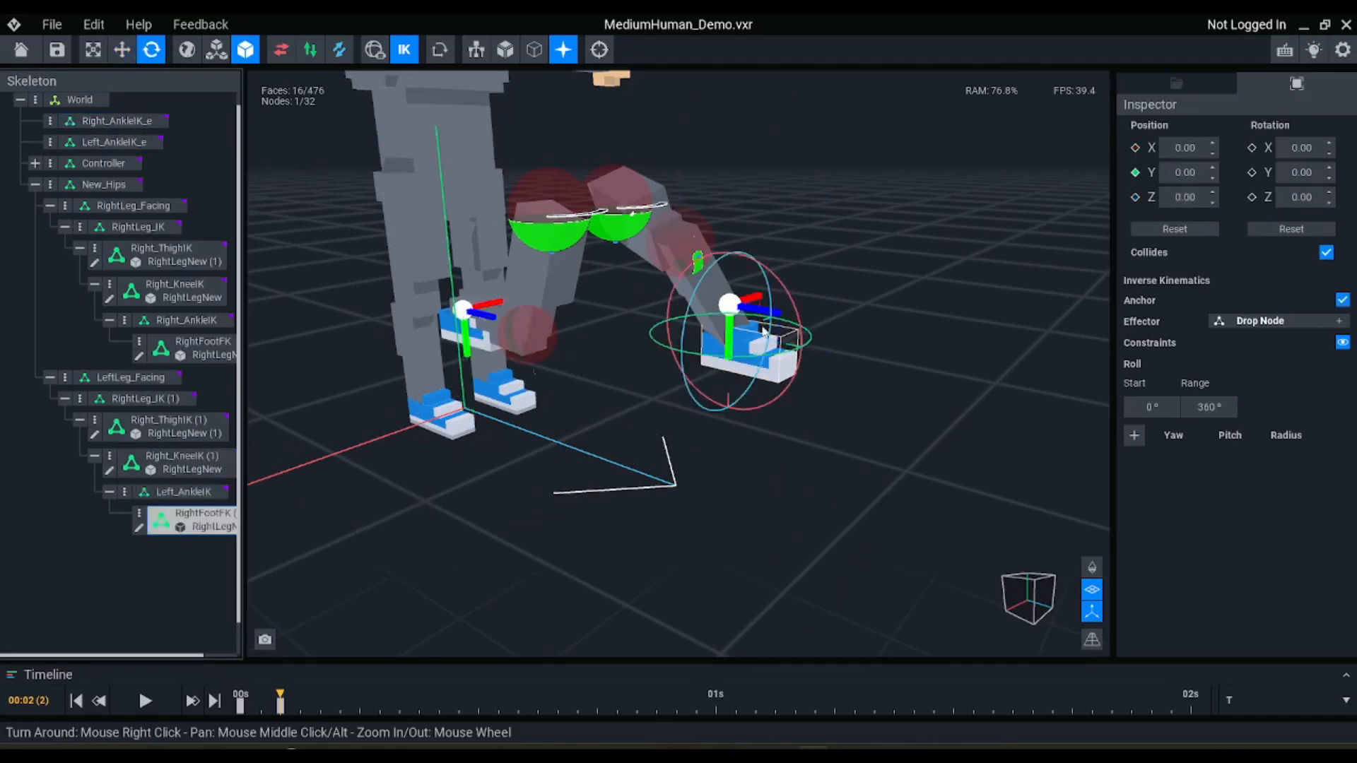
{"action": "left_click_drag", "start_coordinate": [783, 288], "coordinate": [746, 249]}
{"action": "right_click_drag", "start_coordinate": [700, 274], "coordinate": [694, 294]}
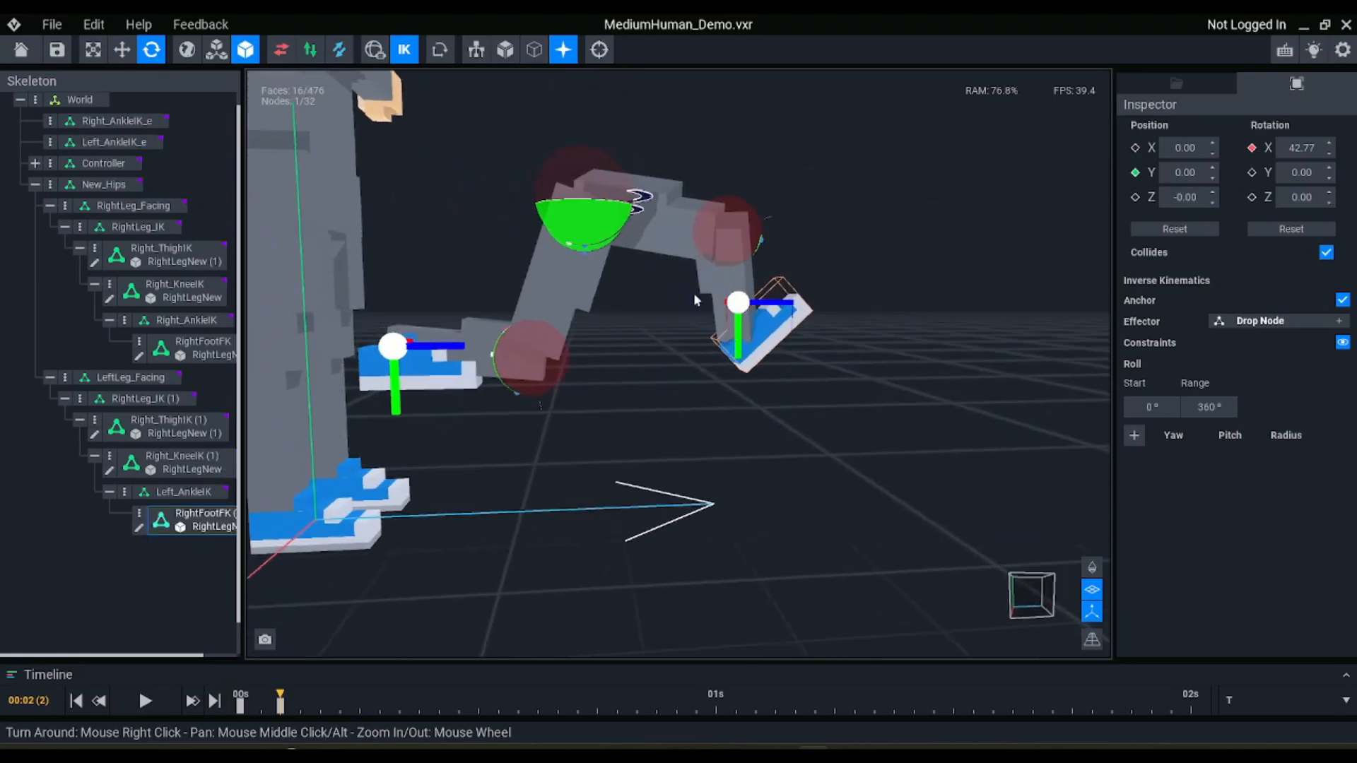
Test the original right foot by rotating RightFootFK to about 258.01° on X
{"action": "left_click", "coordinate": [423, 375]}
{"action": "left_click_drag", "start_coordinate": [467, 304], "coordinate": [438, 439]}
{"action": "right_click_drag", "start_coordinate": [730, 332], "coordinate": [700, 373]}
{"action": "scroll", "coordinate": [699, 373], "scroll_direction": "down", "scroll_amount": 2}
{"action": "scroll", "coordinate": [700, 373], "scroll_direction": "up", "scroll_amount": 3}
{"action": "middle_click_drag", "start_coordinate": [700, 373], "coordinate": [679, 321]}
{"action": "right_click_drag", "start_coordinate": [680, 322], "coordinate": [768, 337]}
{"action": "right_click_drag", "start_coordinate": [793, 275], "coordinate": [779, 301]}
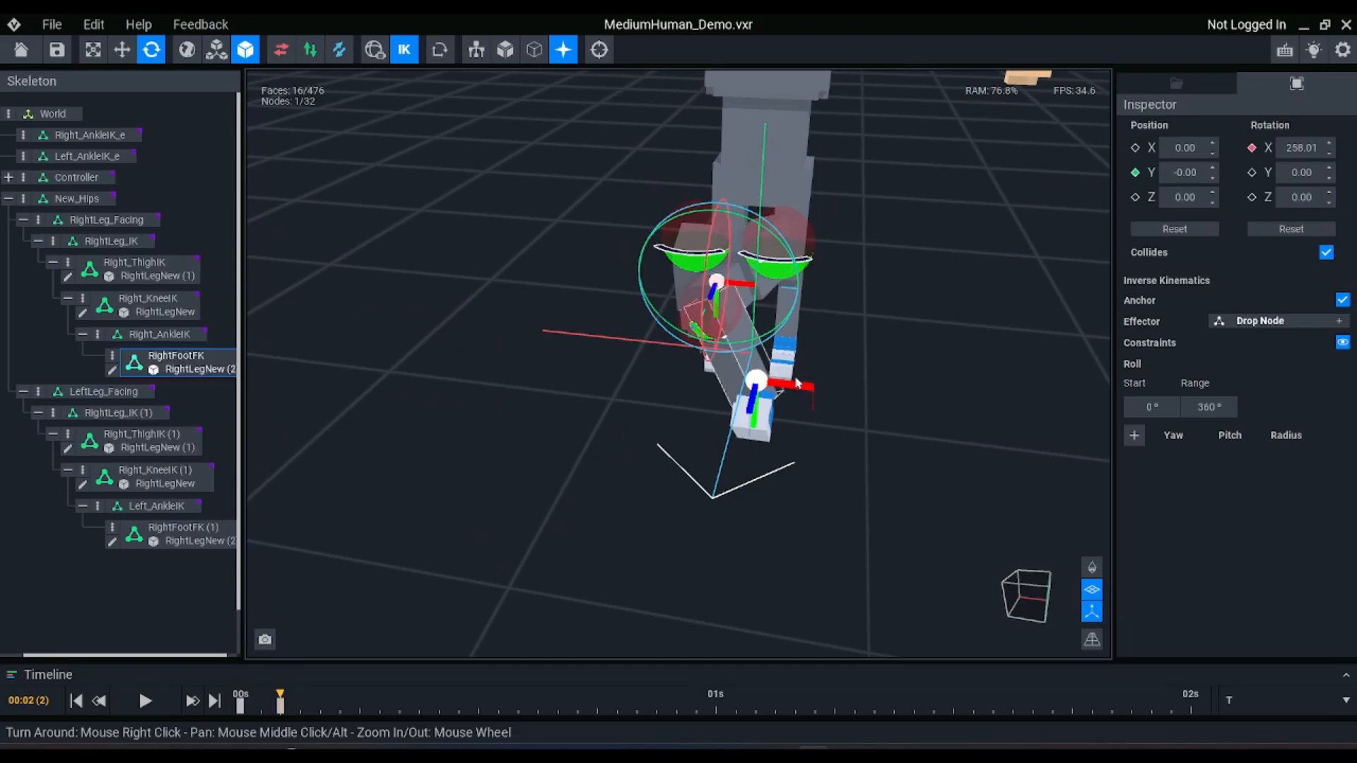
Move the Left_AnkleIK_e effector to about Y -20.64, Z 34.62 to test the knee bend
{"action": "left_click", "coordinate": [106, 159]}
{"action": "right_click_drag", "start_coordinate": [674, 339], "coordinate": [681, 369]}
{"action": "key", "text": "w"}
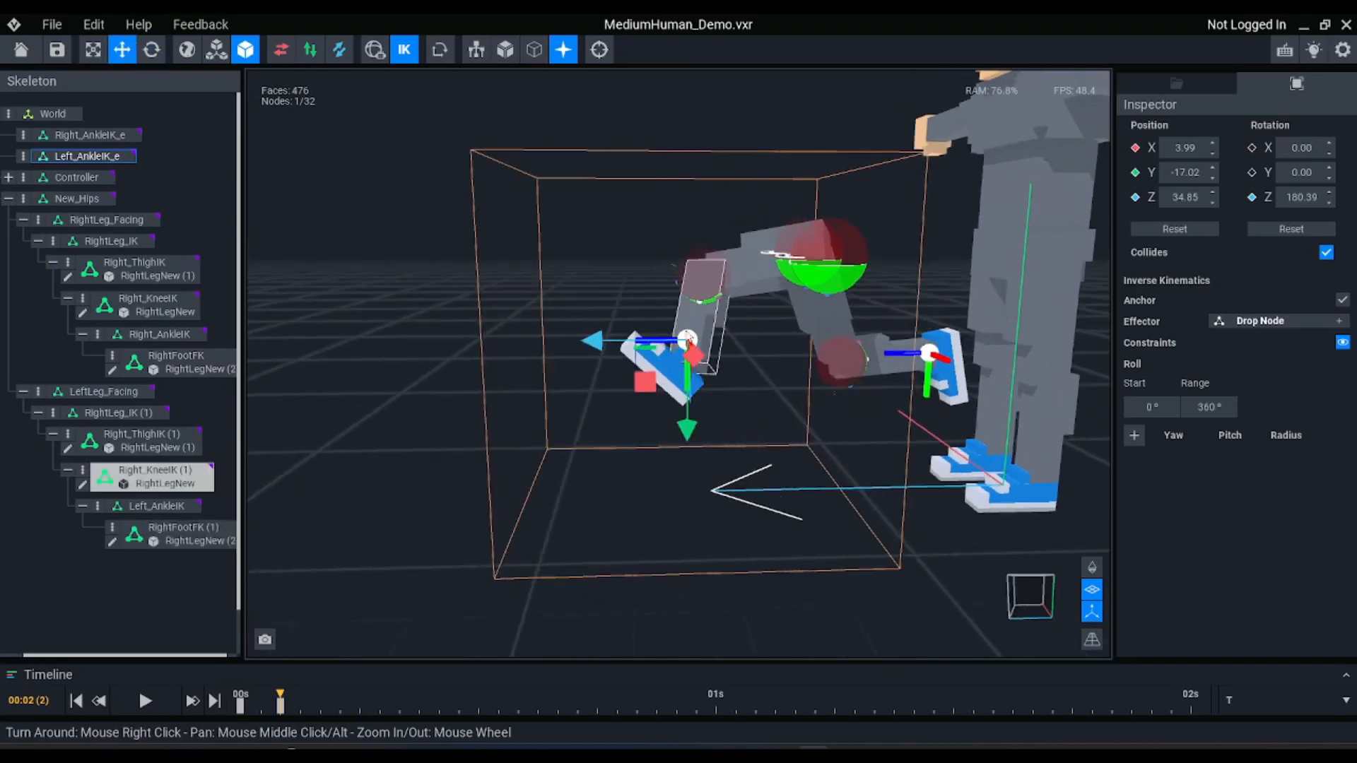
{"action": "left_click_drag", "start_coordinate": [642, 379], "coordinate": [646, 345]}
{"action": "right_click_drag", "start_coordinate": [646, 344], "coordinate": [735, 342]}
{"action": "right_click_drag", "start_coordinate": [732, 265], "coordinate": [703, 292]}
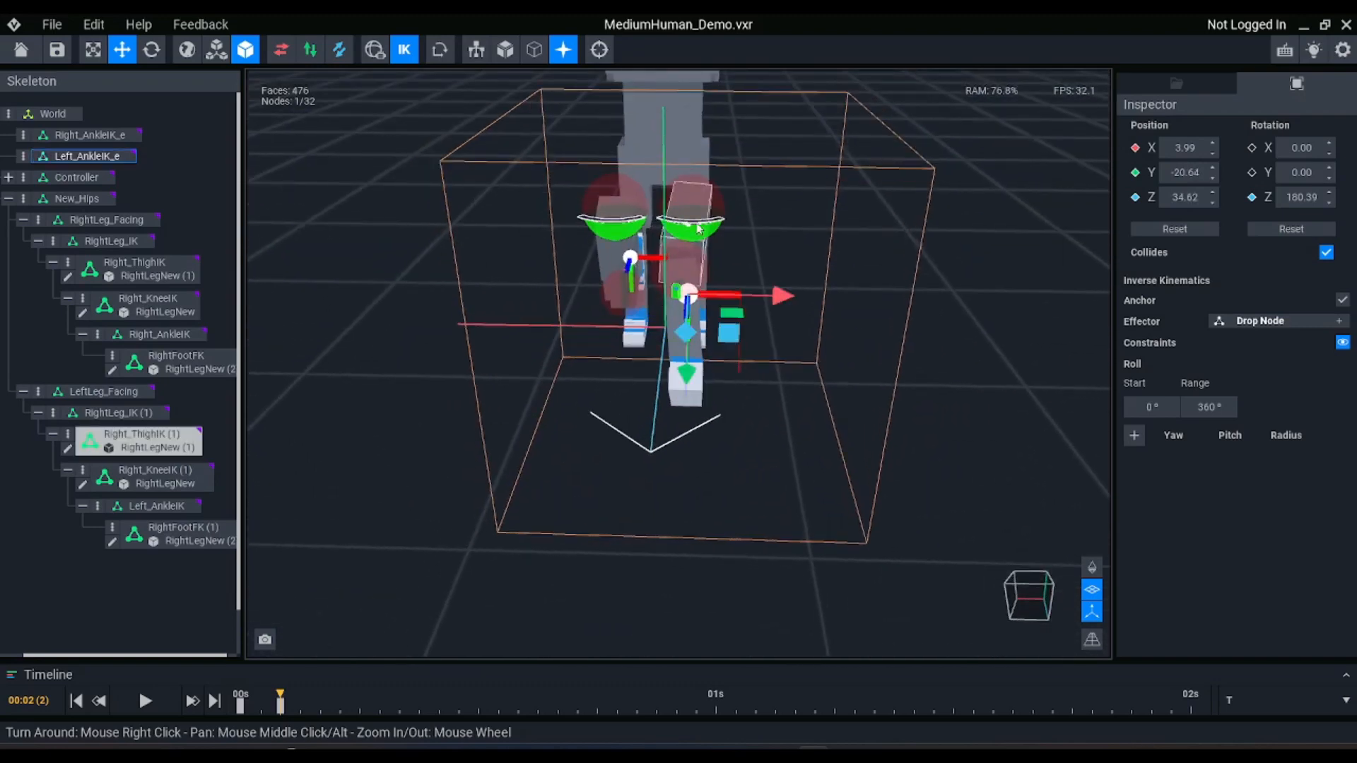
Examine the posed legs from the front and side for thigh, knee and foot alignment
{"action": "scroll", "coordinate": [698, 226], "scroll_direction": "up", "scroll_amount": 4}
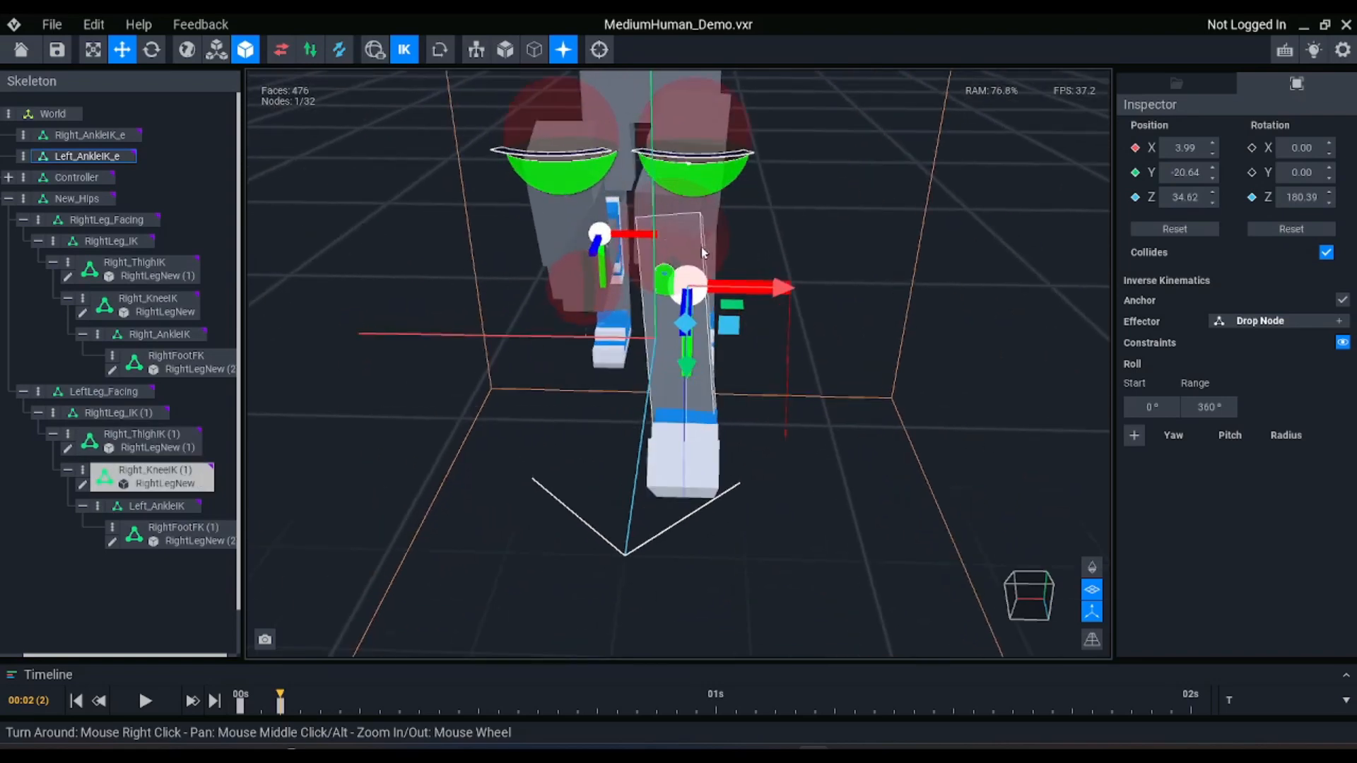
{"action": "scroll", "coordinate": [704, 237], "scroll_direction": "down", "scroll_amount": 1}
{"action": "right_click_drag", "start_coordinate": [452, 282], "coordinate": [619, 230]}
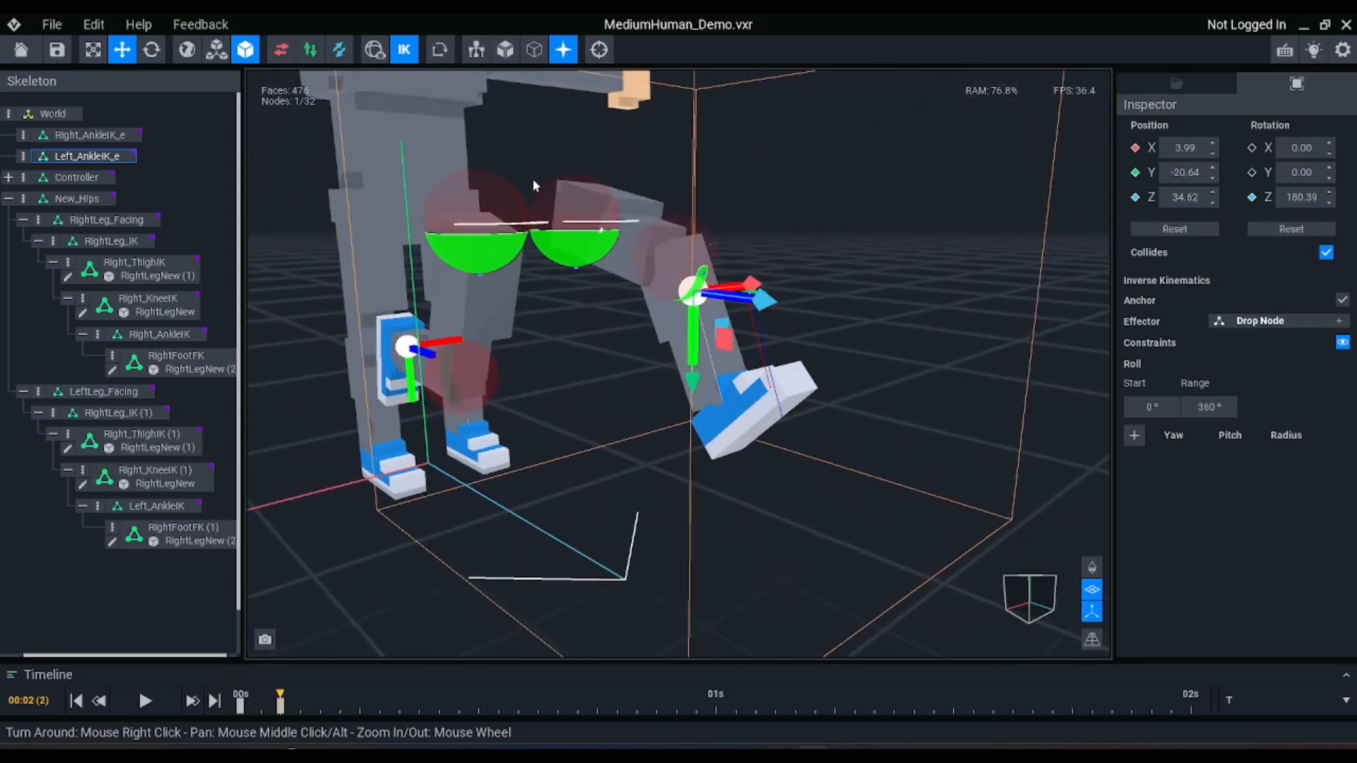
{"action": "scroll", "coordinate": [534, 186], "scroll_direction": "down", "scroll_amount": 1}
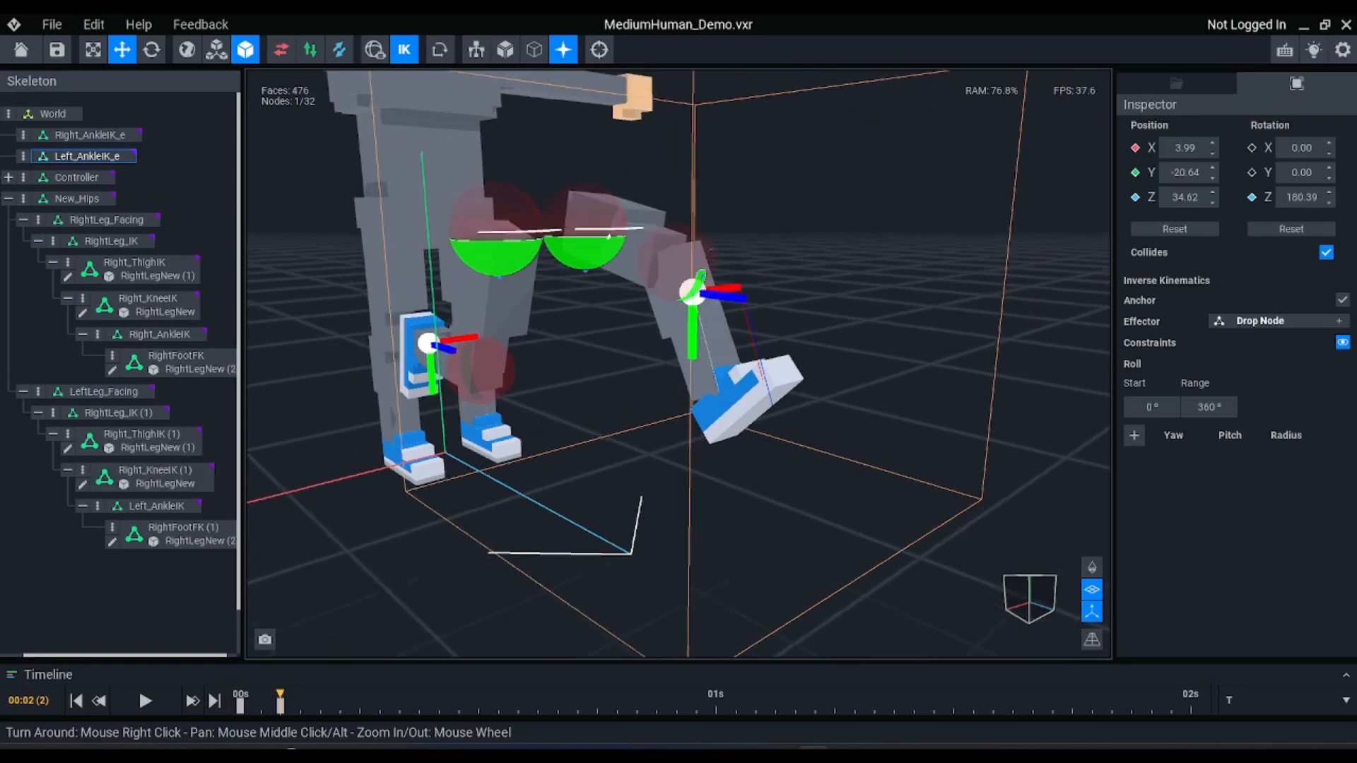
{"action": "right_click_drag", "start_coordinate": [759, 247], "coordinate": [689, 279]}
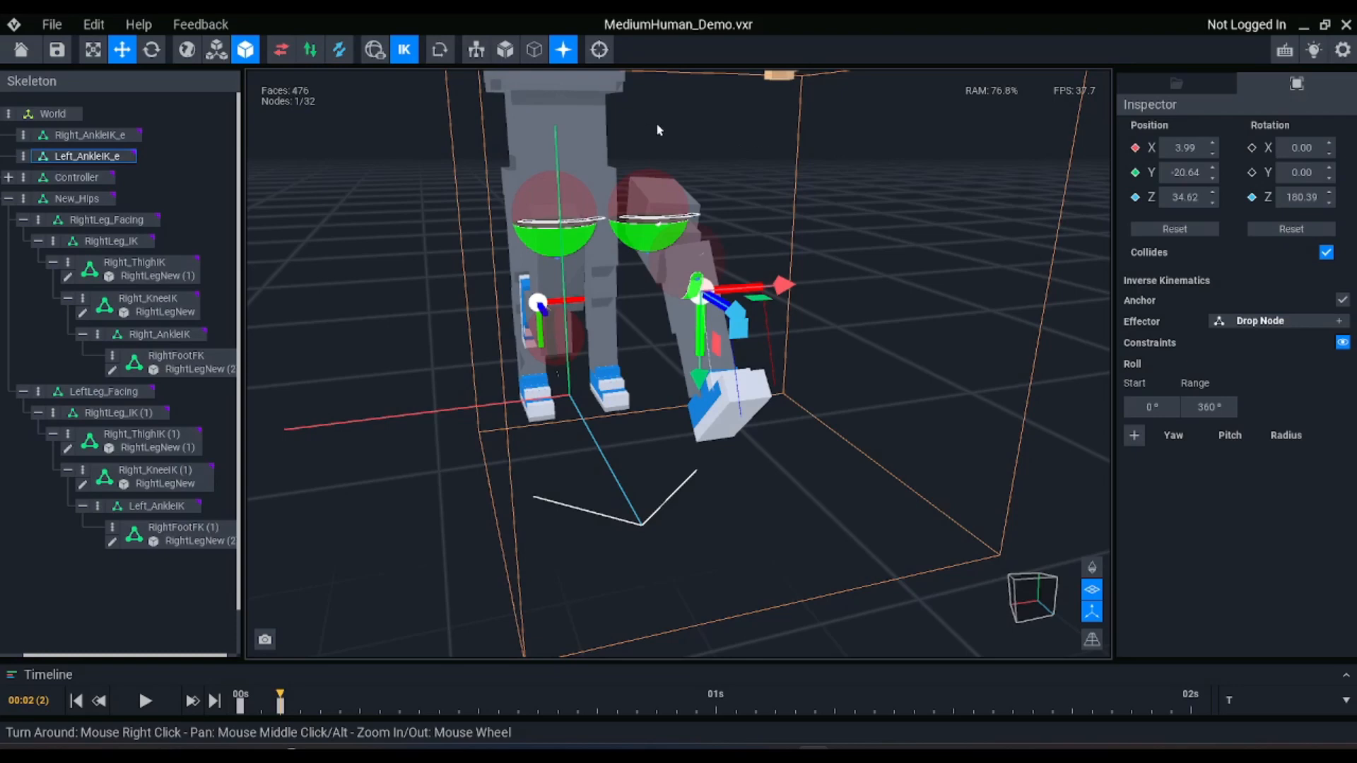
{"action": "mouse_move", "coordinate": [684, 230]}
{"action": "right_mouse_down"}
{"action": "mouse_move", "coordinate": [619, 207]}
{"action": "mouse_move", "coordinate": [693, 268]}
{"action": "mouse_move", "coordinate": [695, 244]}
{"action": "right_mouse_up"}
{"action": "scroll", "coordinate": [693, 239], "scroll_direction": "down", "scroll_amount": 3}
{"action": "scroll", "coordinate": [695, 244], "scroll_direction": "down", "scroll_amount": 3}
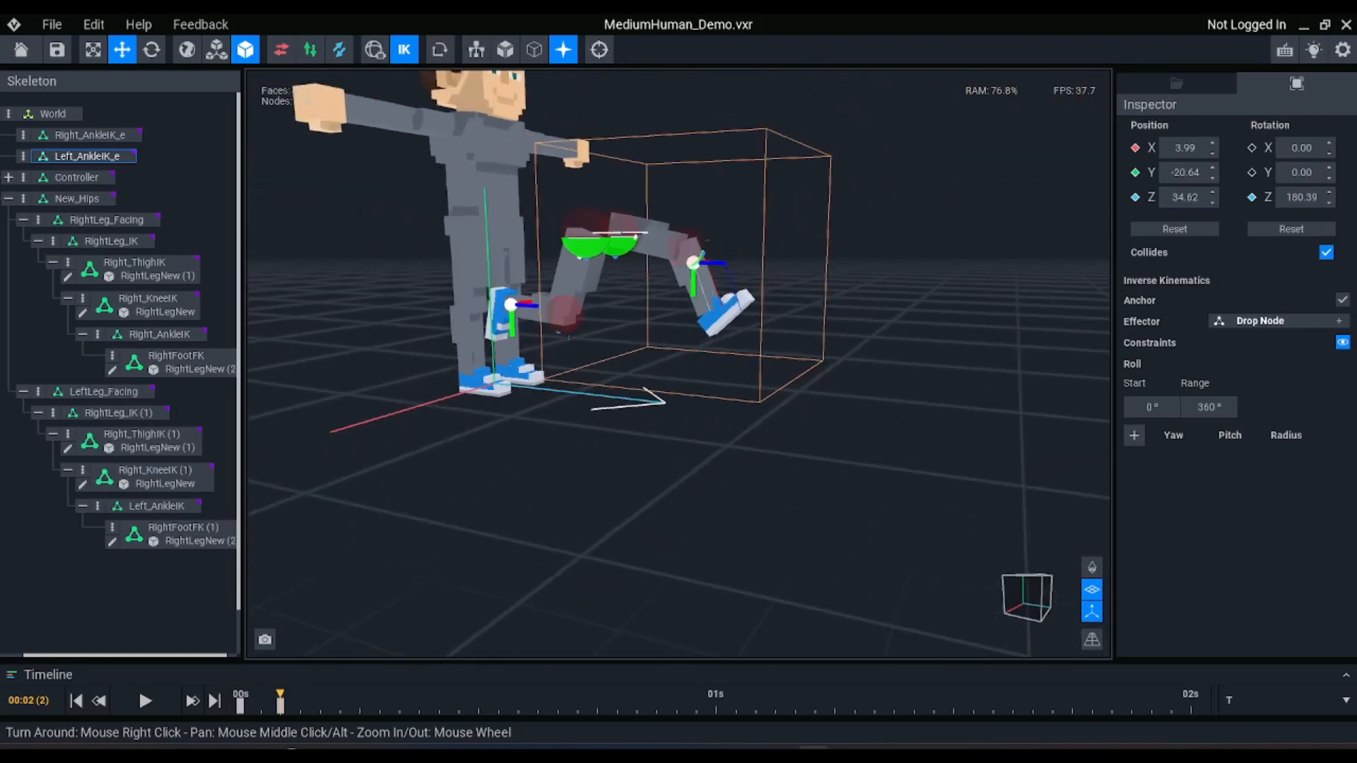
Undo the test moves and rotations of both ankle effectors and feet
{"action": "right_click_drag", "start_coordinate": [660, 311], "coordinate": [659, 315]}
{"action": "key", "text": "ctrl+z"}
{"action": "key", "text": "ctrl+z"}
{"action": "key", "text": "ctrl+z"}
{"action": "key", "text": "ctrl+z"}
{"action": "key", "text": "ctrl+z"}
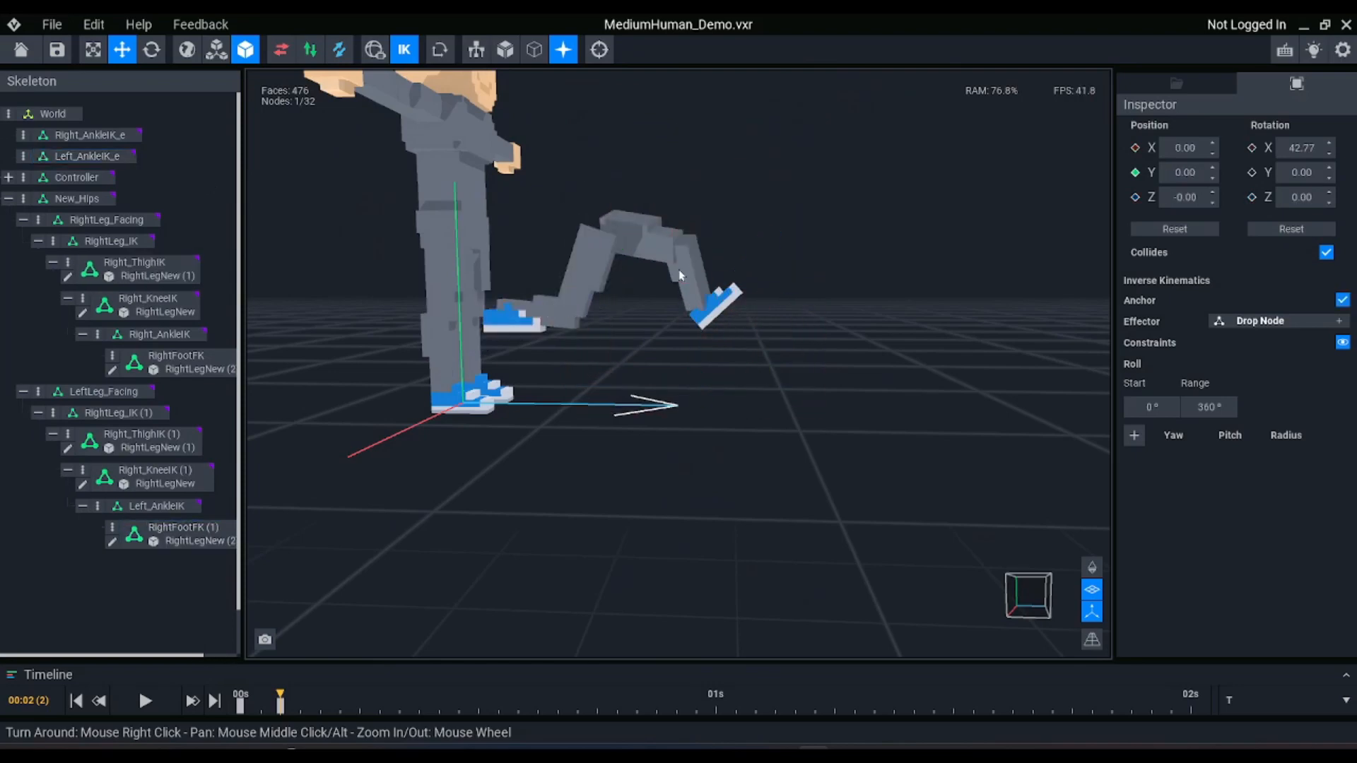
{"action": "key", "text": "ctrl+z"}
{"action": "right_click_drag", "start_coordinate": [840, 236], "coordinate": [844, 239]}
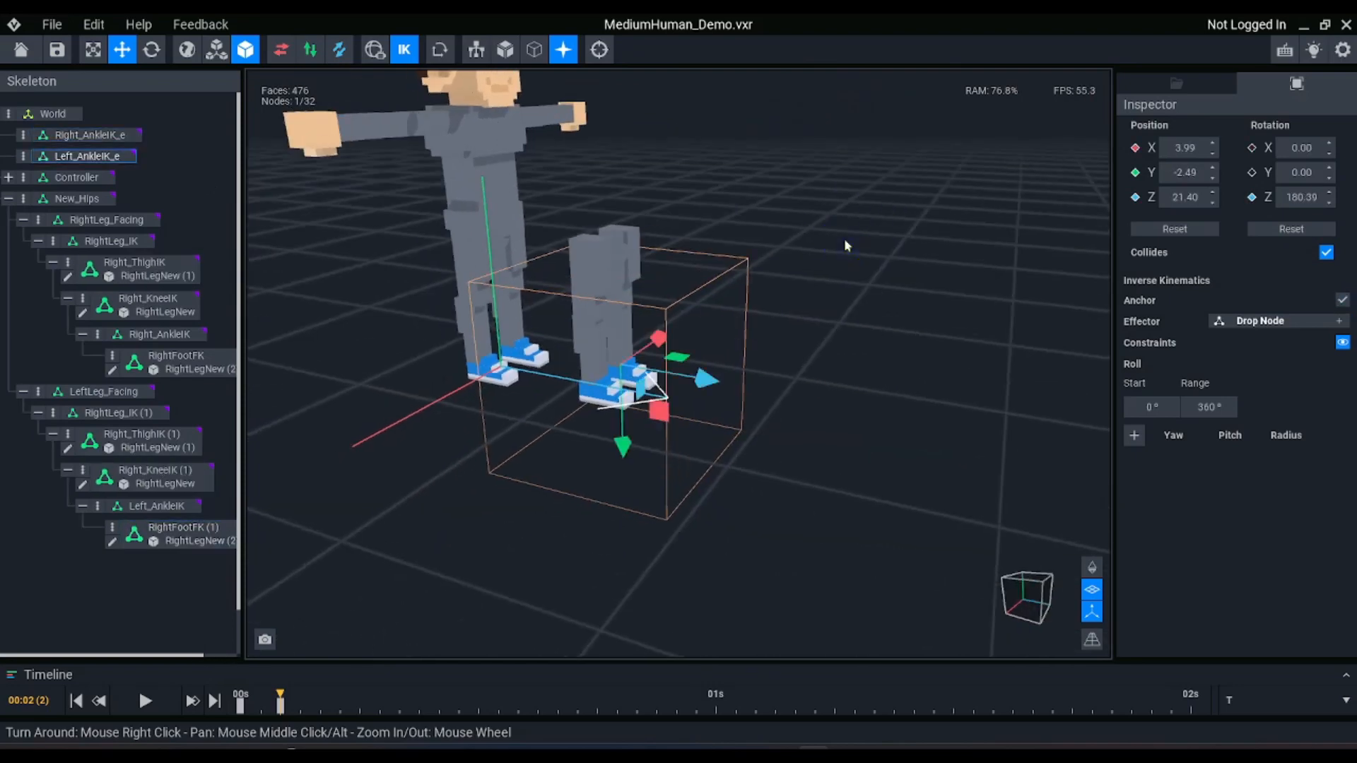
{"action": "right_click_drag", "start_coordinate": [627, 255], "coordinate": [627, 257]}
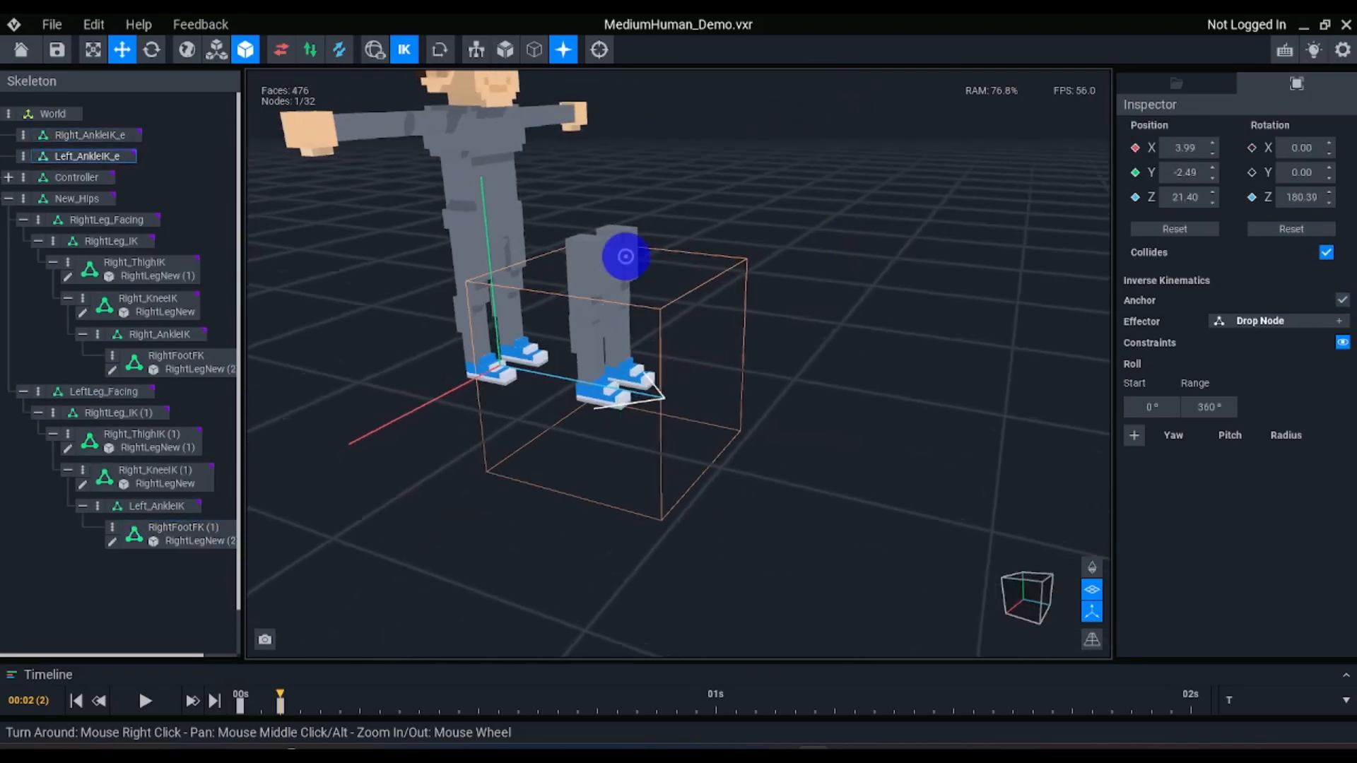
{"action": "right_click_drag", "start_coordinate": [780, 337], "coordinate": [783, 338]}
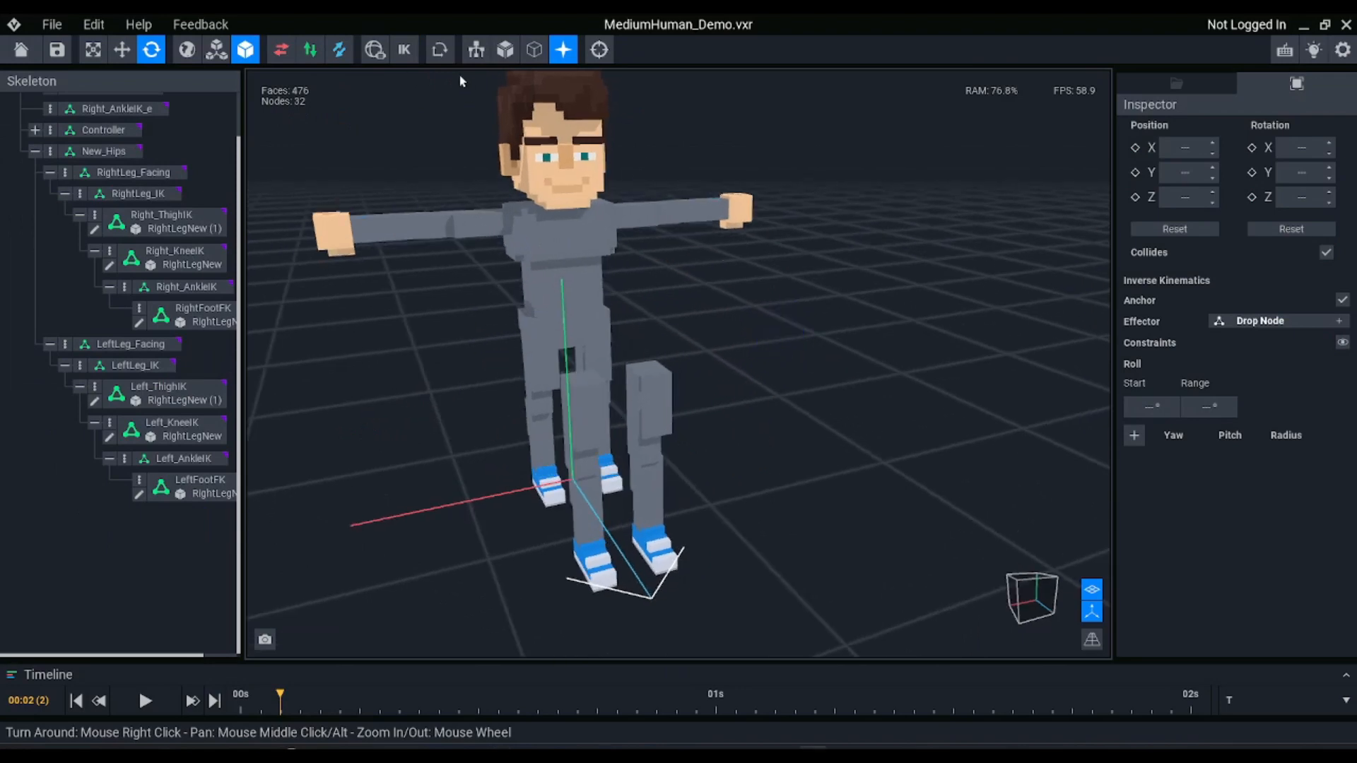
Show the rig bones and switch to an orthographic front view of the character's hips and torso
{"action": "left_click", "coordinate": [476, 50]}
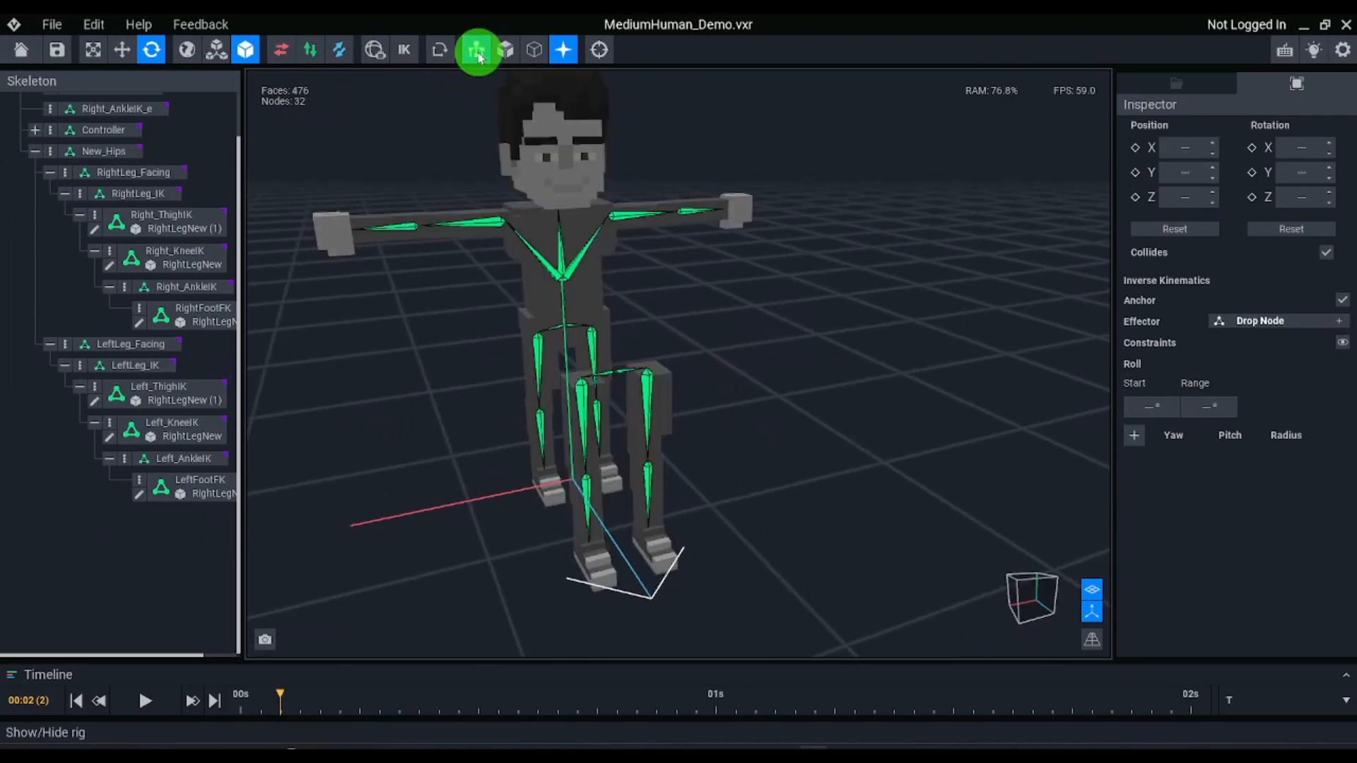
{"action": "right_click_drag", "start_coordinate": [895, 318], "coordinate": [813, 325]}
{"action": "scroll", "coordinate": [761, 328], "scroll_direction": "up", "scroll_amount": 3}
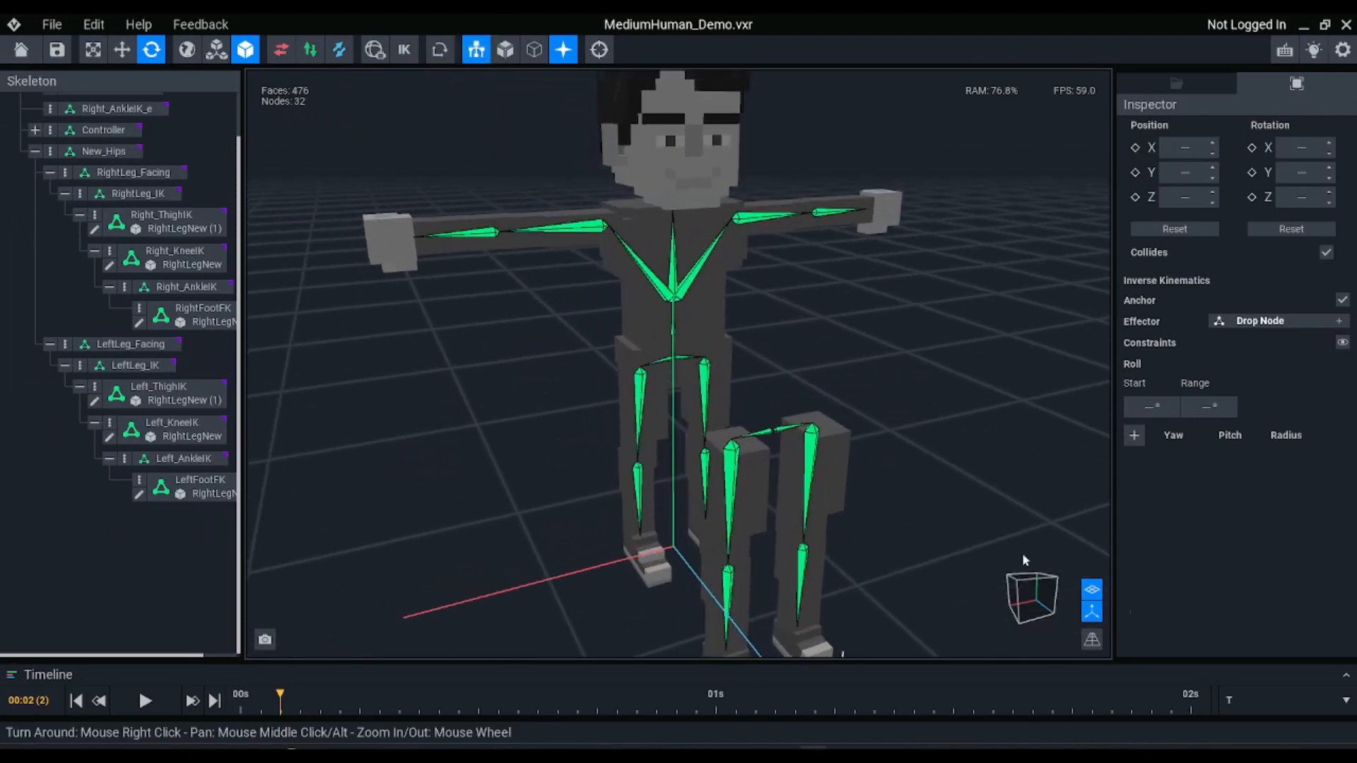
{"action": "left_click", "coordinate": [1092, 639]}
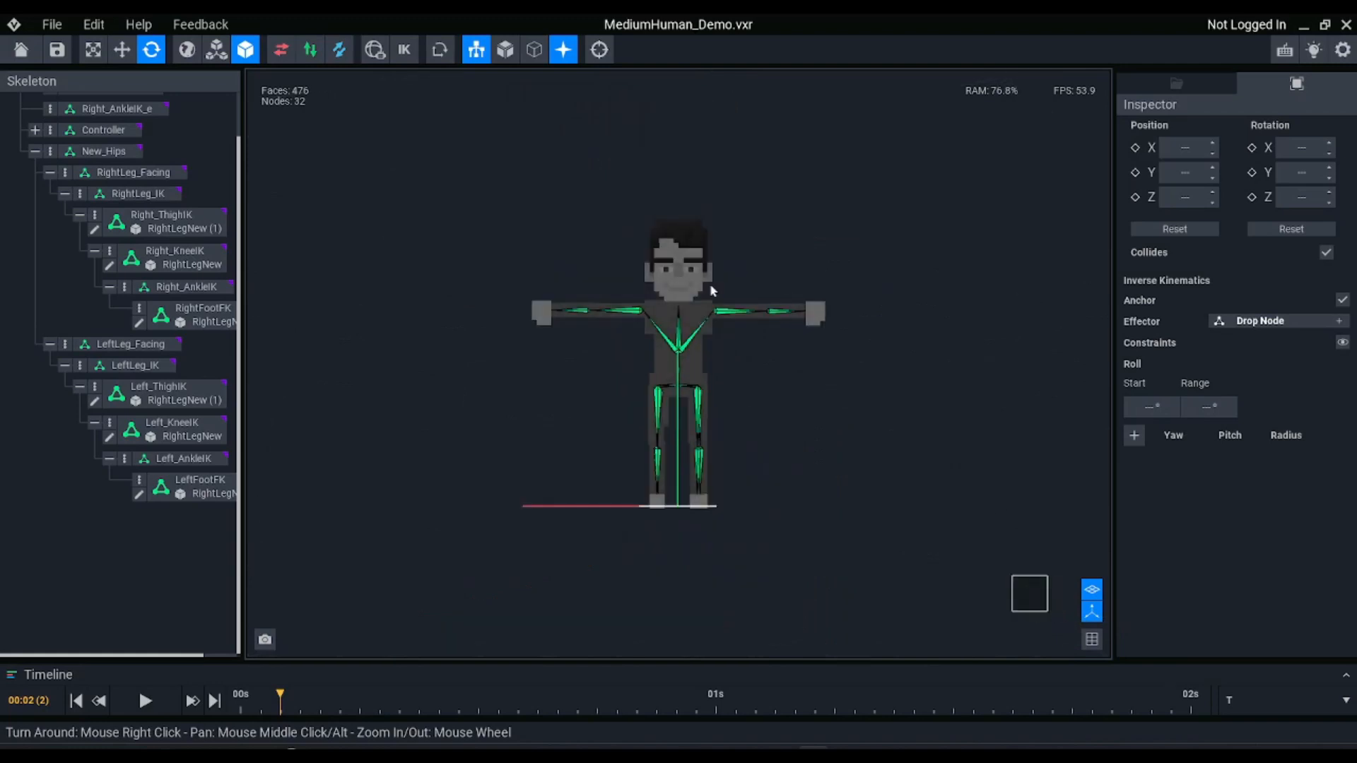
{"action": "scroll", "coordinate": [683, 378], "scroll_direction": "up", "scroll_amount": 3}
{"action": "scroll", "coordinate": [114, 240], "scroll_direction": "up", "scroll_amount": 2}
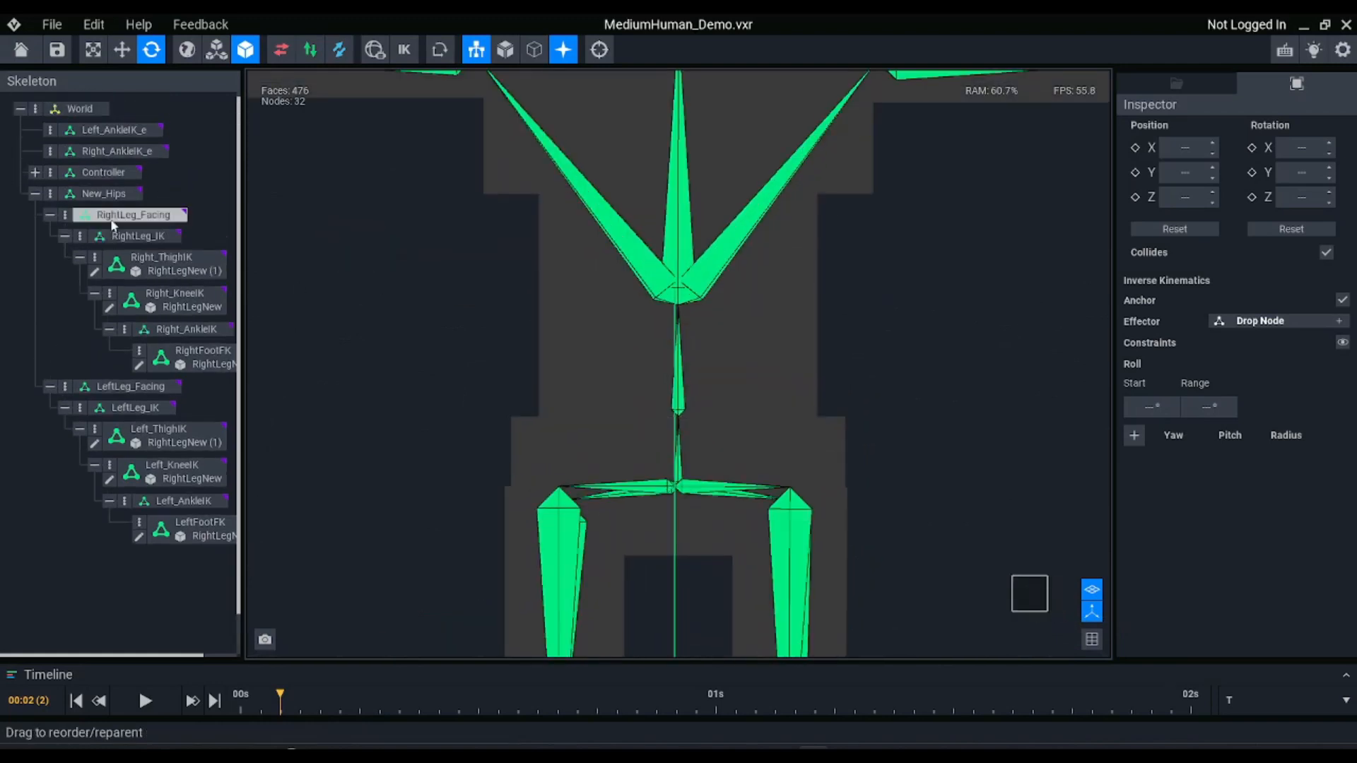
Create a child node named New_Belly under New_Hips
{"action": "left_click", "coordinate": [103, 199]}
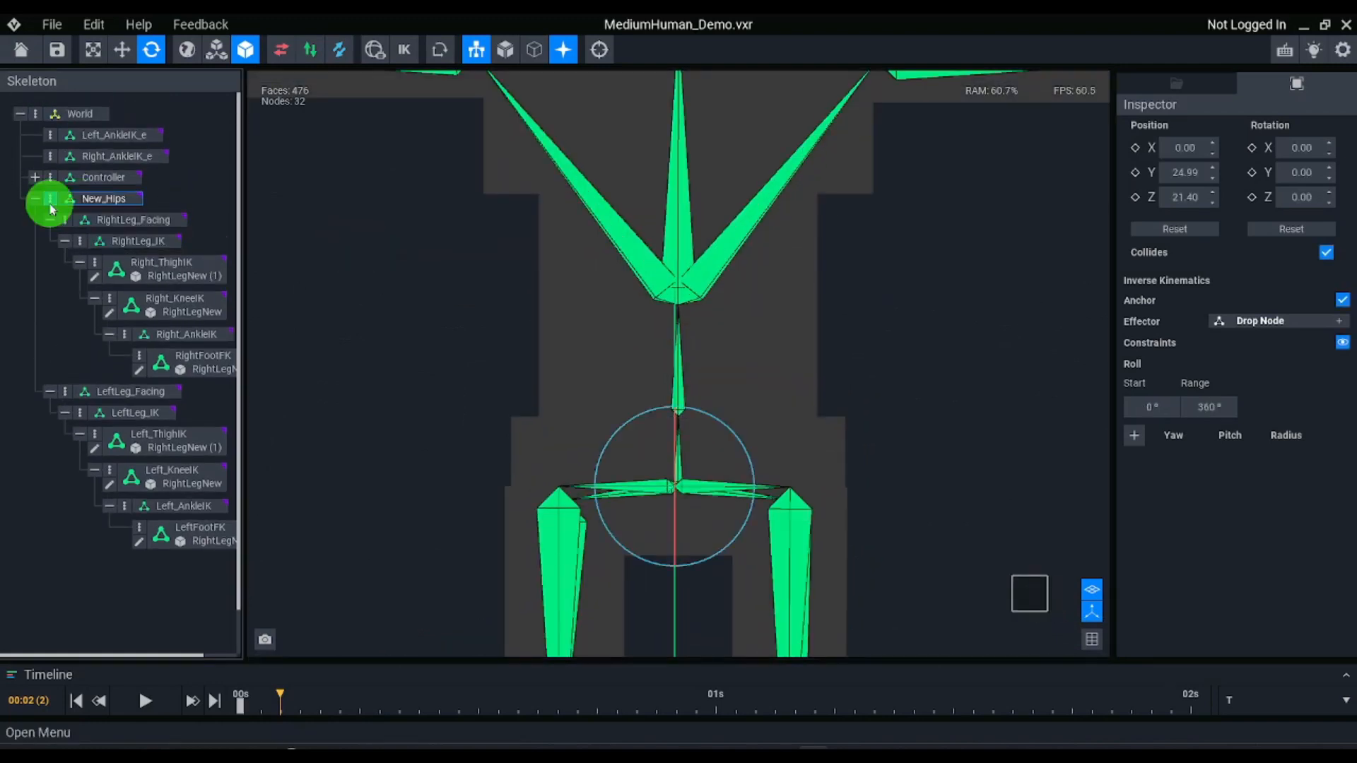
{"action": "left_click", "coordinate": [50, 198]}
{"action": "left_click", "coordinate": [99, 216]}
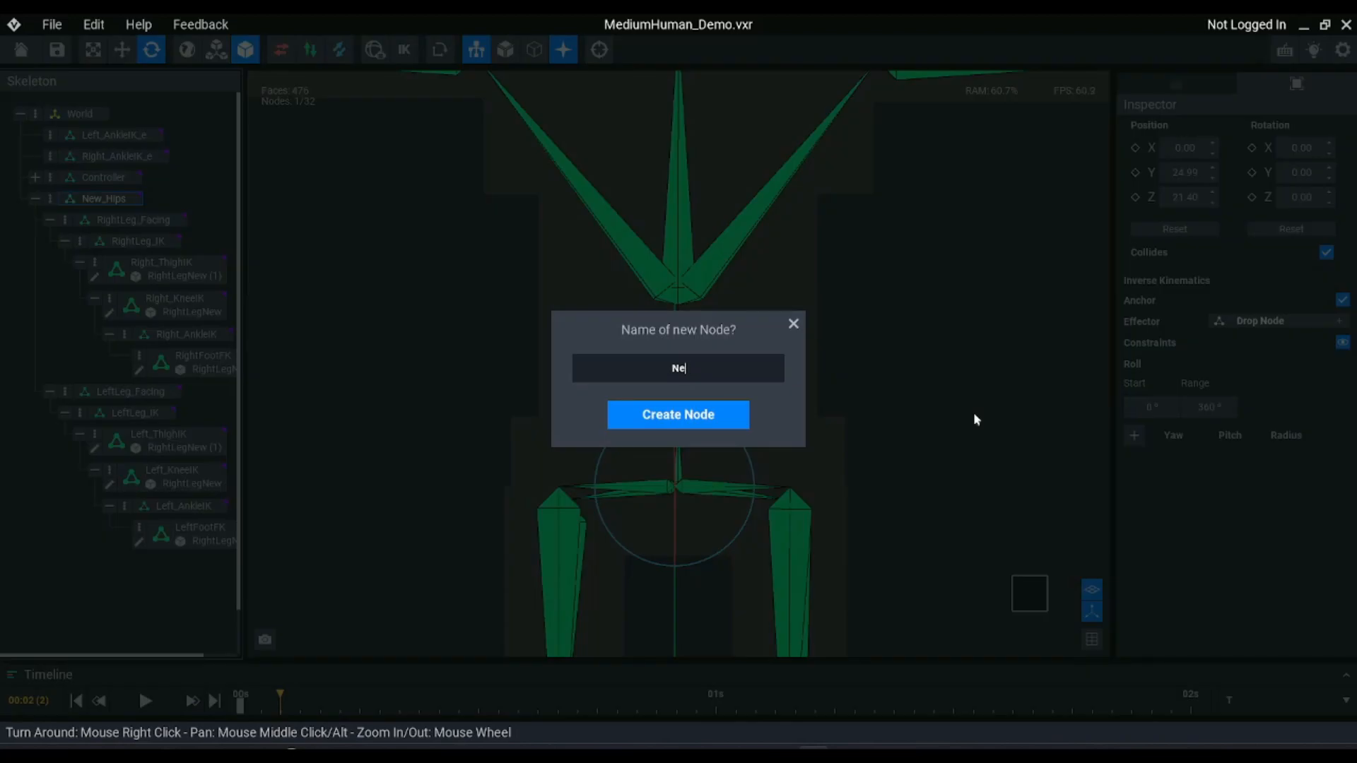
{"action": "type", "text": "_Belly"}
{"action": "key", "text": "Return"}
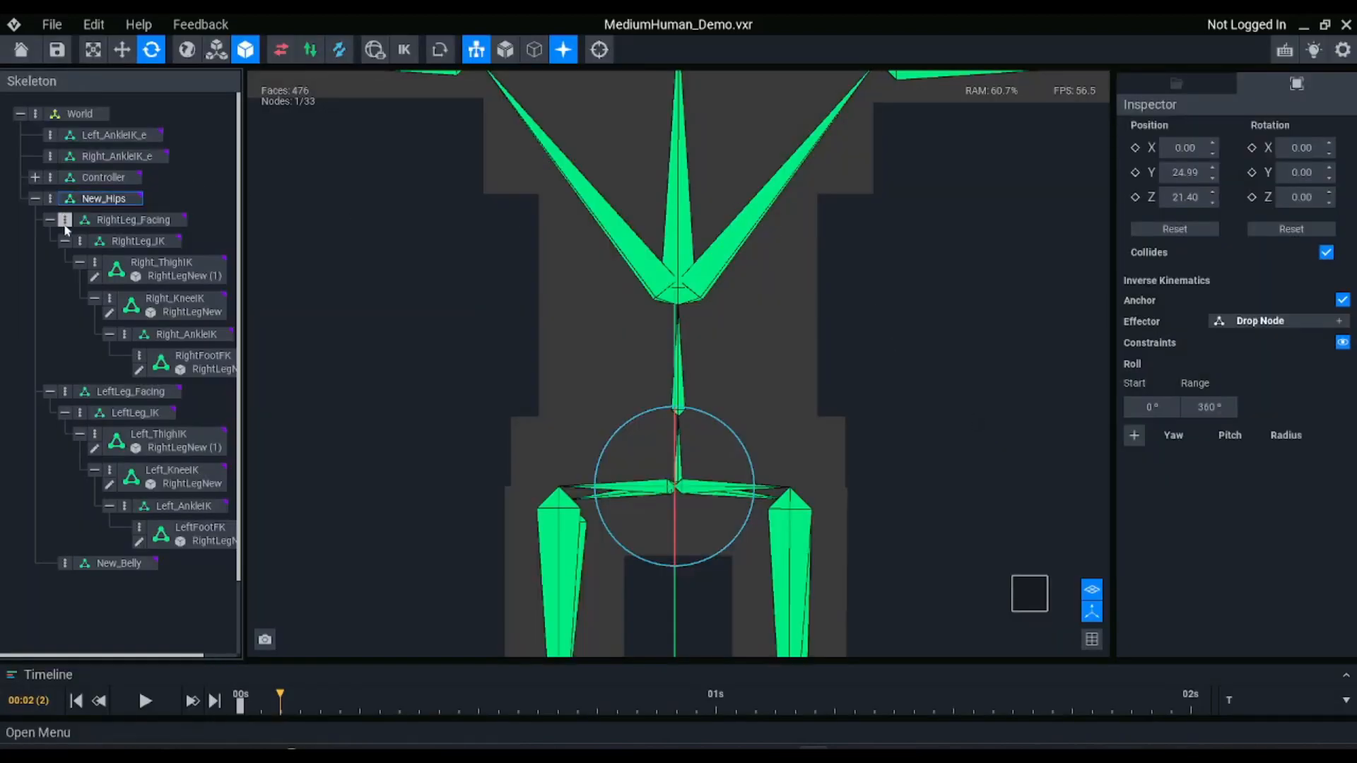
Create a child node named New_Chest under New_Belly
{"action": "right_click", "coordinate": [61, 565]}
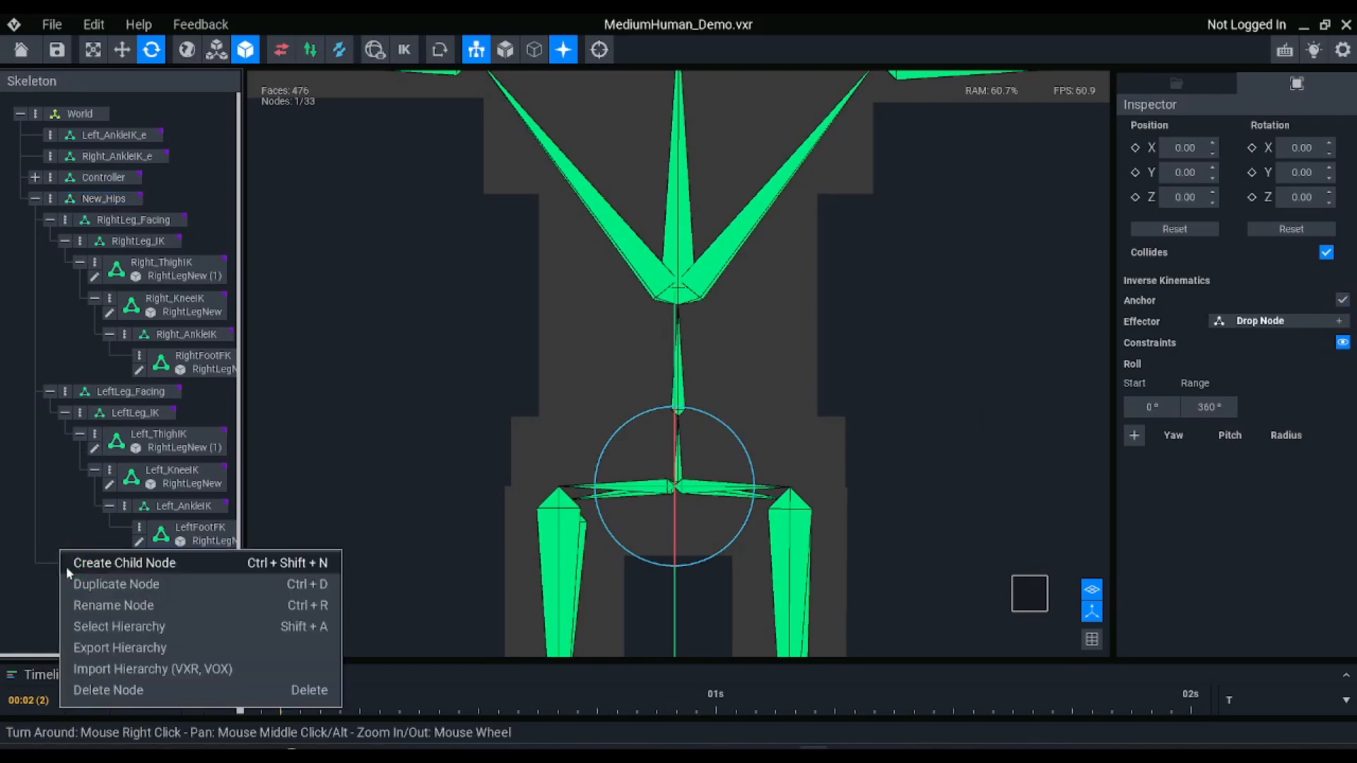
{"action": "left_click", "coordinate": [95, 562]}
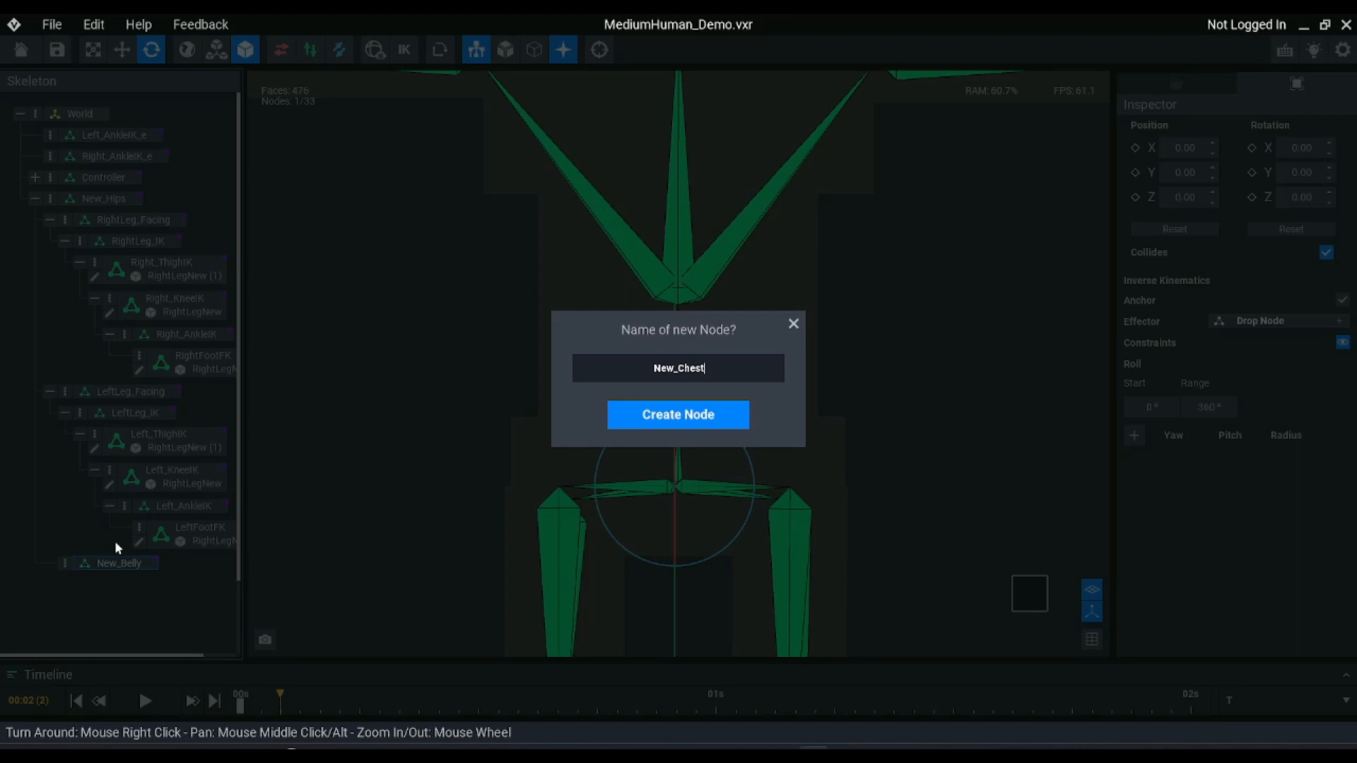
{"action": "key", "text": "Return"}
Create a child node named New_Head under New_Chest
{"action": "right_click", "coordinate": [86, 589]}
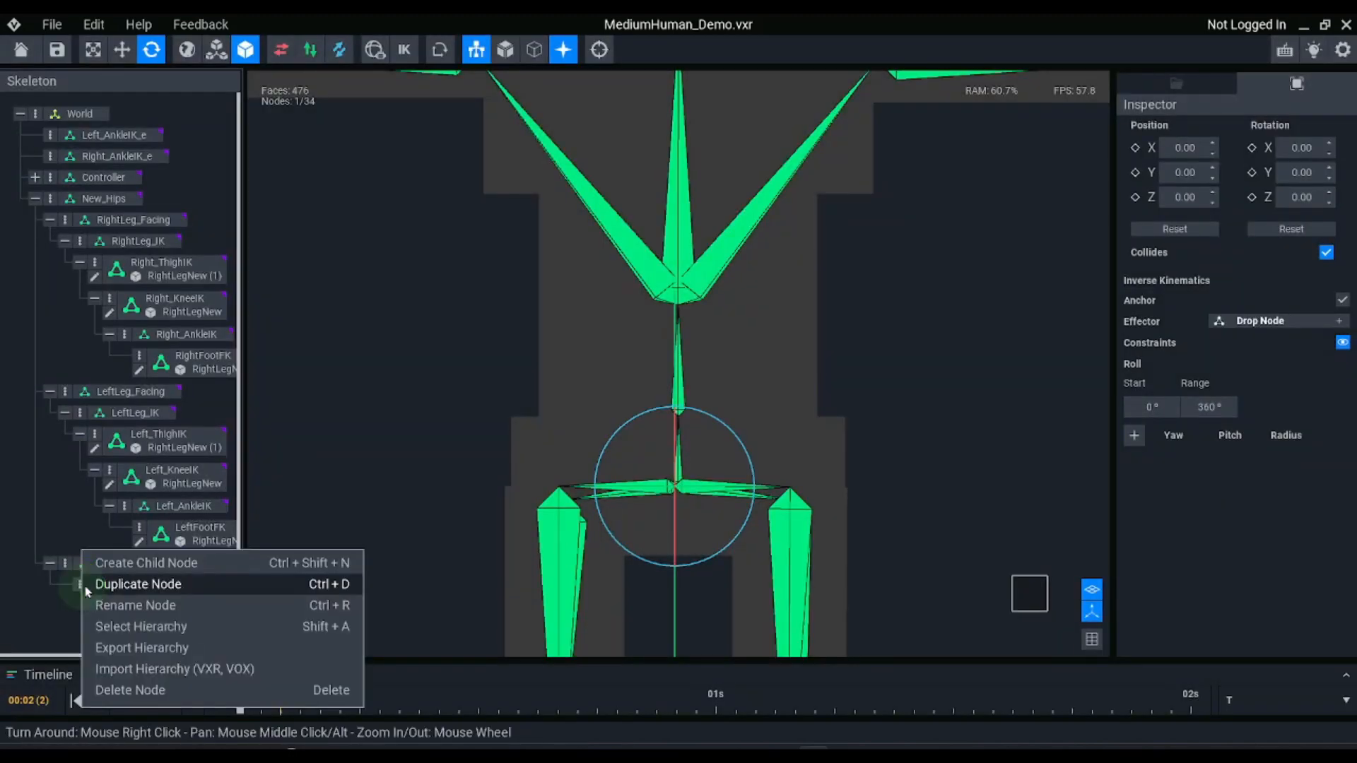
{"action": "left_click", "coordinate": [147, 563]}
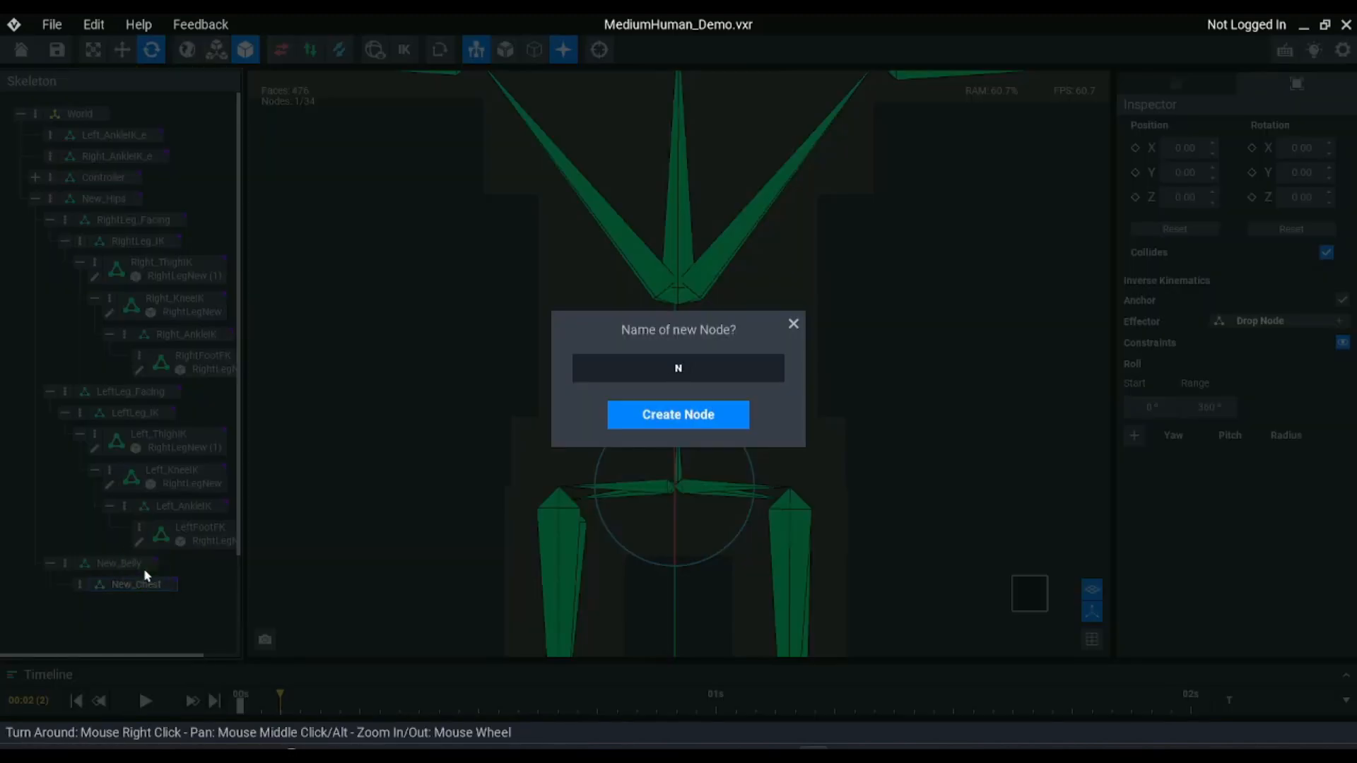
{"action": "type", "text": "New_Head"}
{"action": "key", "text": "Return"}
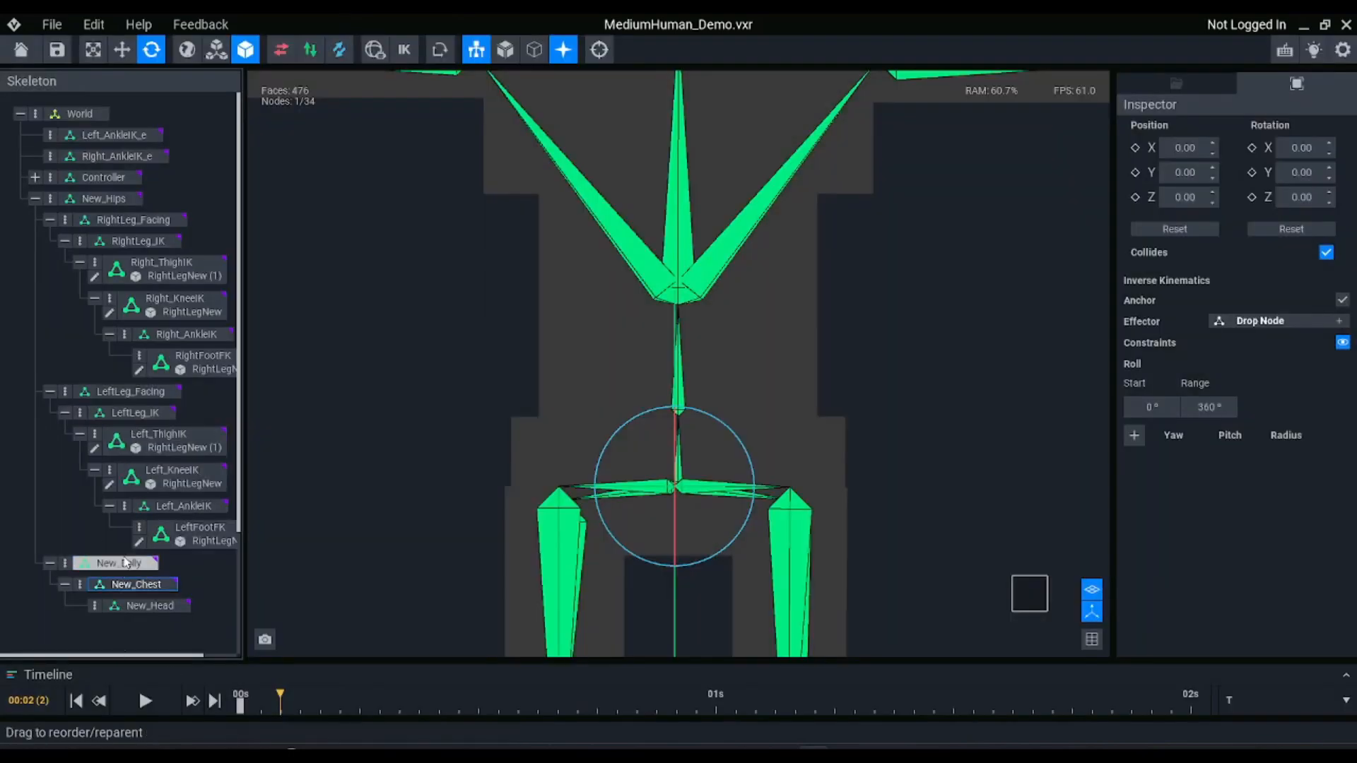
Move New_Belly up from the hips to the base of the belly bone, at about Y 2.47
{"action": "left_click", "coordinate": [126, 564]}
{"action": "scroll", "coordinate": [707, 424], "scroll_direction": "down", "scroll_amount": 2}
{"action": "key", "text": "w"}
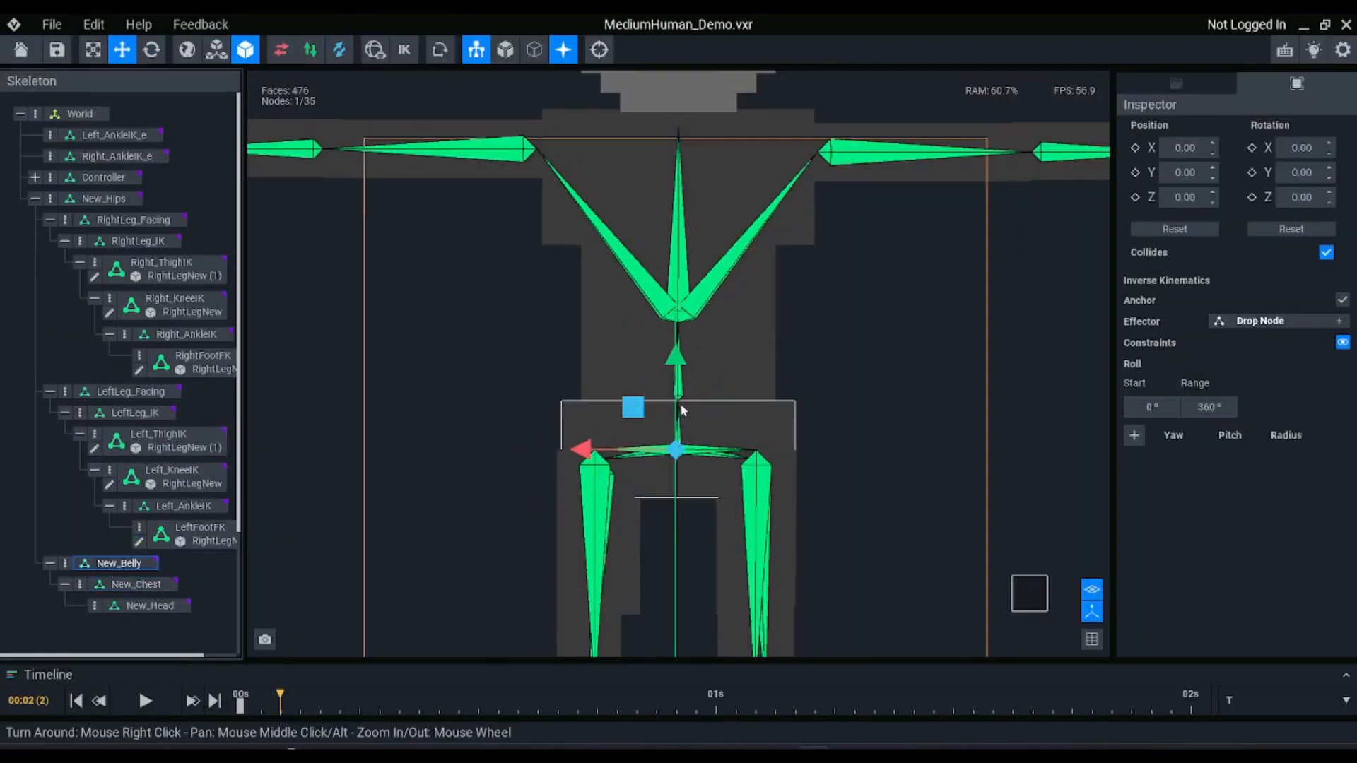
{"action": "left_click_drag", "start_coordinate": [683, 438], "coordinate": [688, 318]}
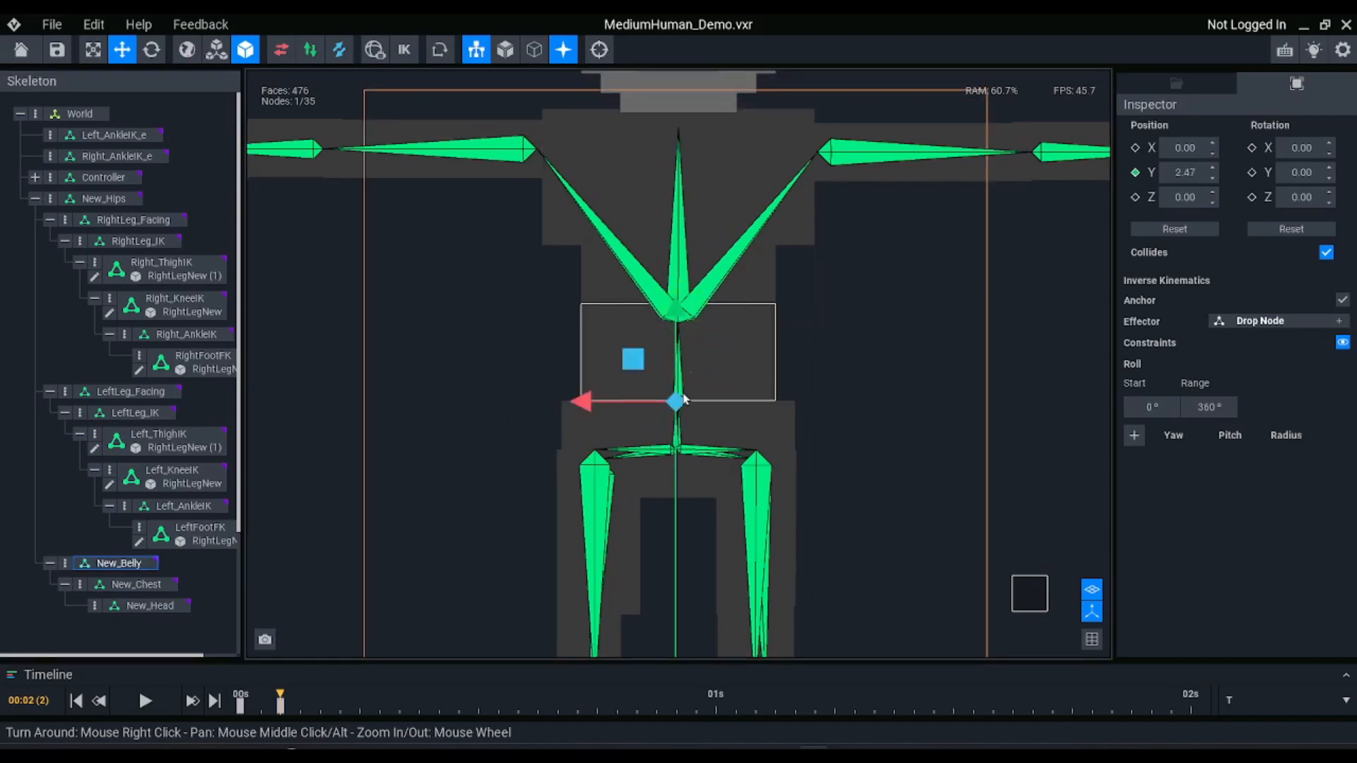
{"action": "scroll", "coordinate": [684, 400], "scroll_direction": "up", "scroll_amount": 5}
{"action": "scroll", "coordinate": [682, 472], "scroll_direction": "down", "scroll_amount": 3}
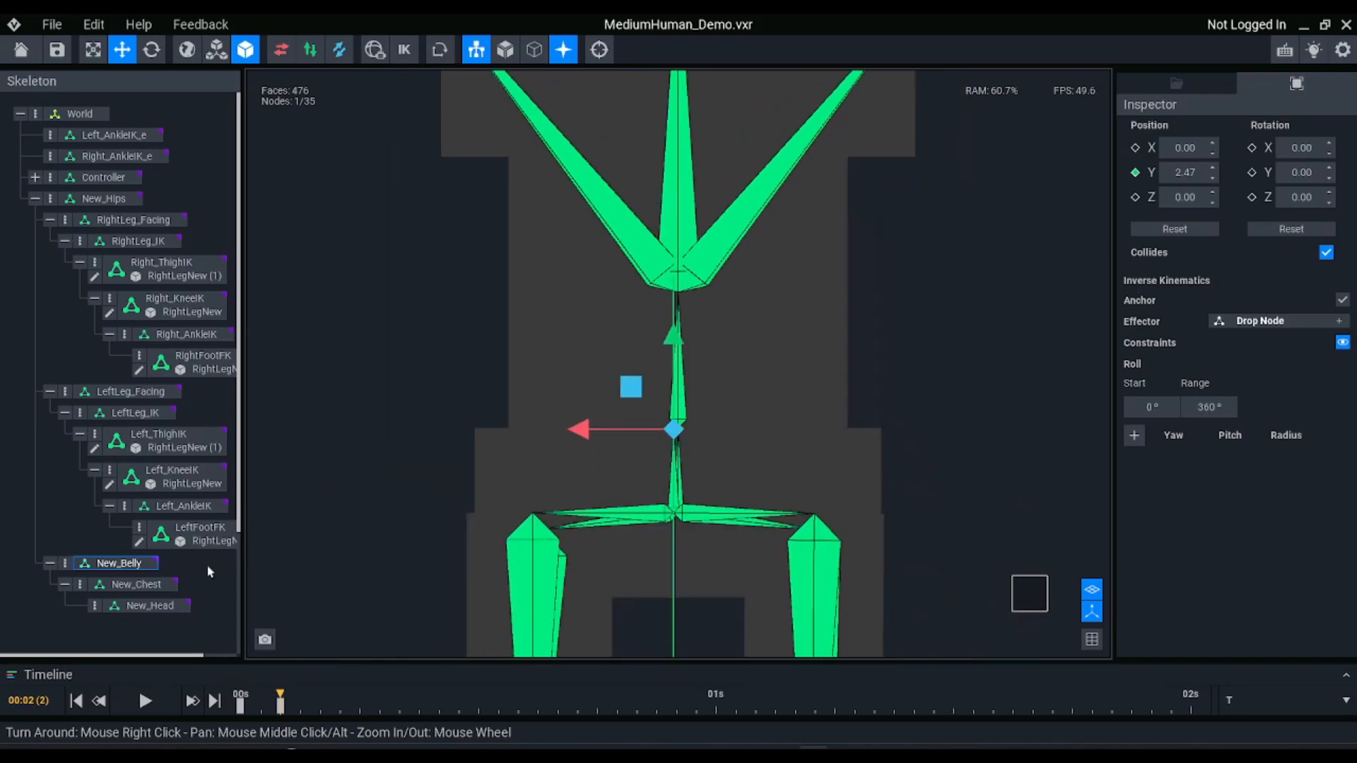
Raise New_Chest to the chest joint at about Y 4.17 and New_Head to the neck base at about Y 9.91
{"action": "left_click", "coordinate": [136, 584]}
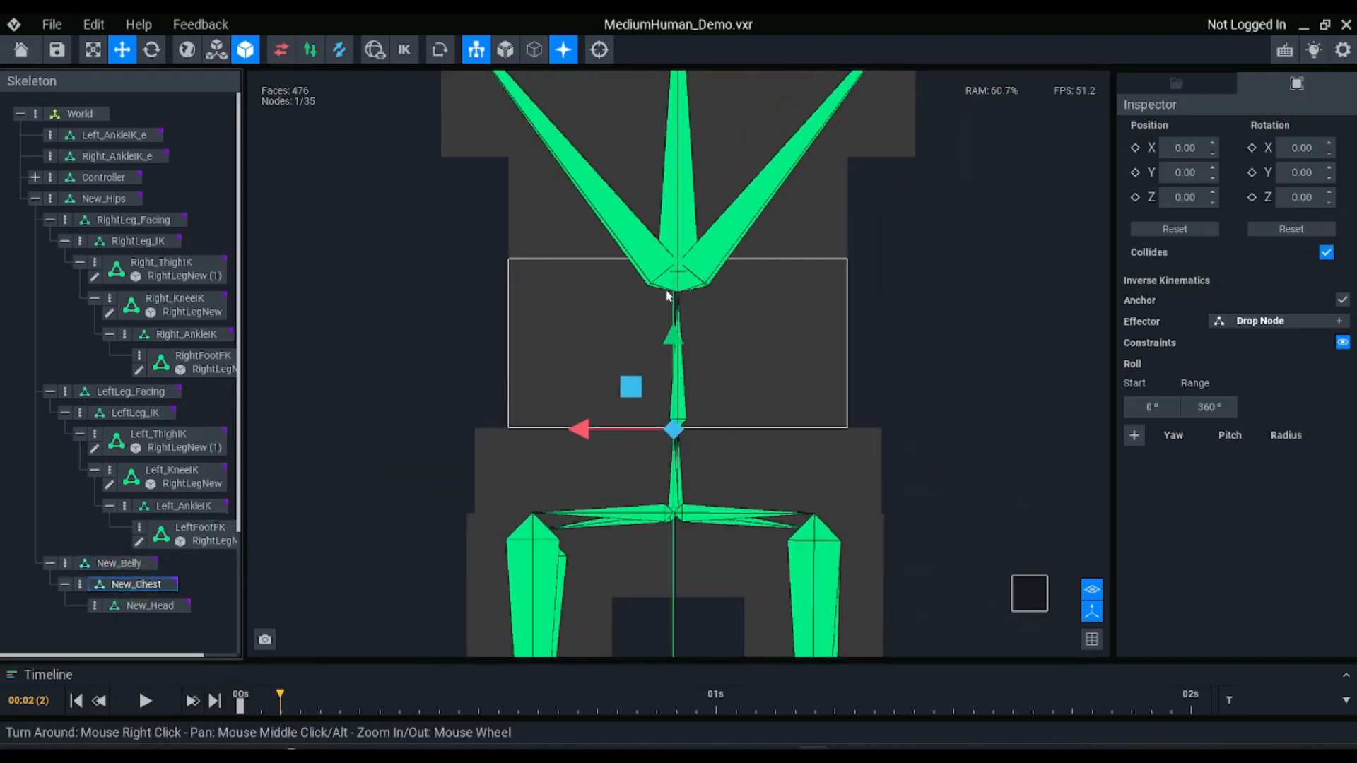
{"action": "left_click_drag", "start_coordinate": [674, 336], "coordinate": [663, 205]}
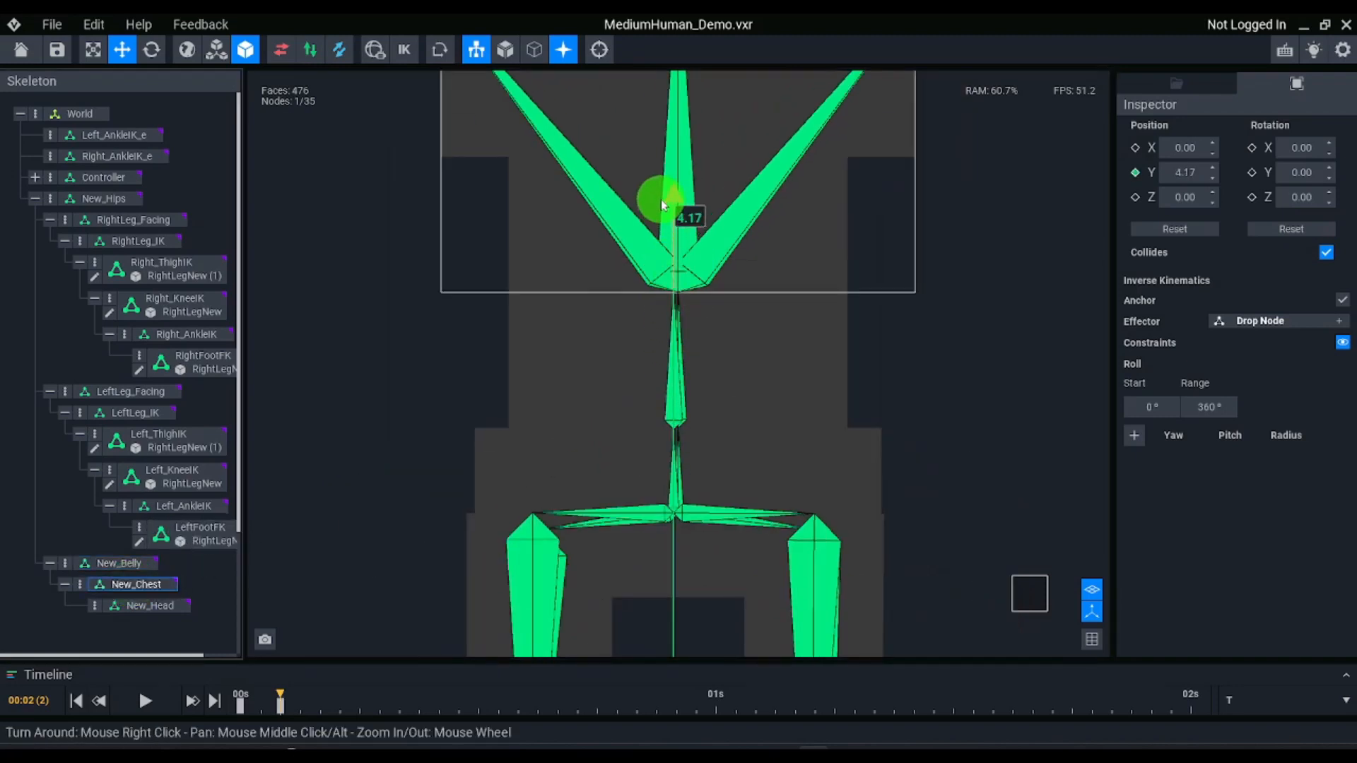
{"action": "scroll", "coordinate": [671, 244], "scroll_direction": "down", "scroll_amount": 6}
{"action": "scroll", "coordinate": [682, 260], "scroll_direction": "up", "scroll_amount": 3}
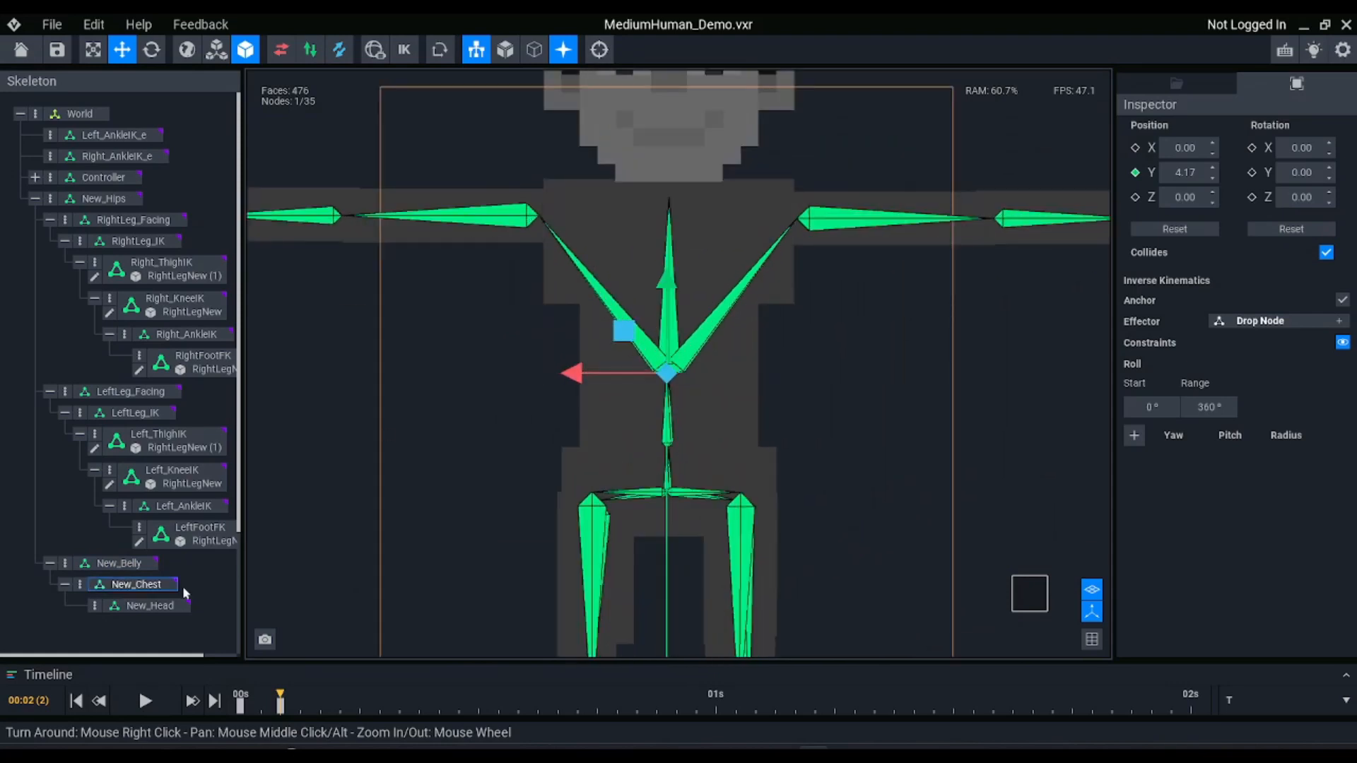
{"action": "left_click", "coordinate": [142, 606]}
{"action": "left_click_drag", "start_coordinate": [673, 294], "coordinate": [685, 129]}
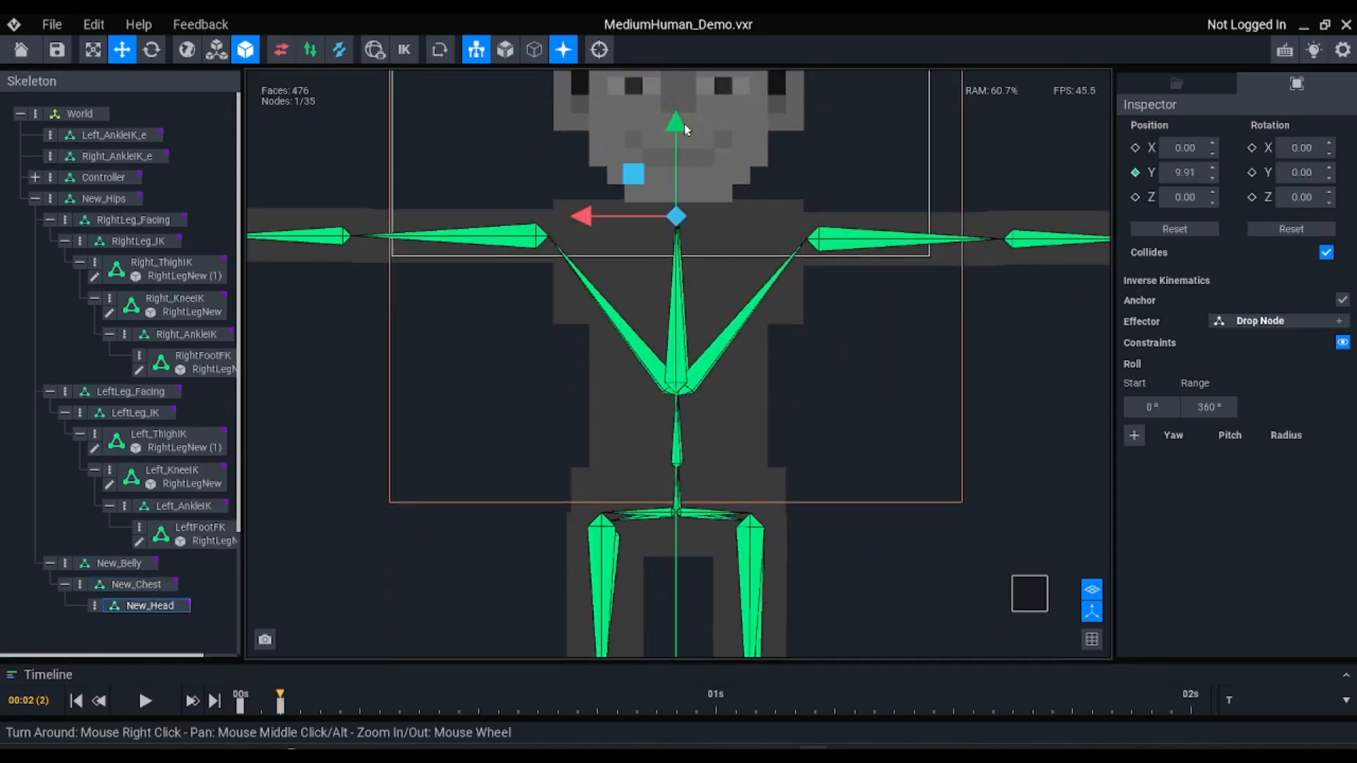
Enable Anchor for New_Belly, New_Chest and New_Head together, and clear the selection
{"action": "left_click", "coordinate": [141, 566]}
{"action": "left_click", "coordinate": [140, 586], "text": "ctrl"}
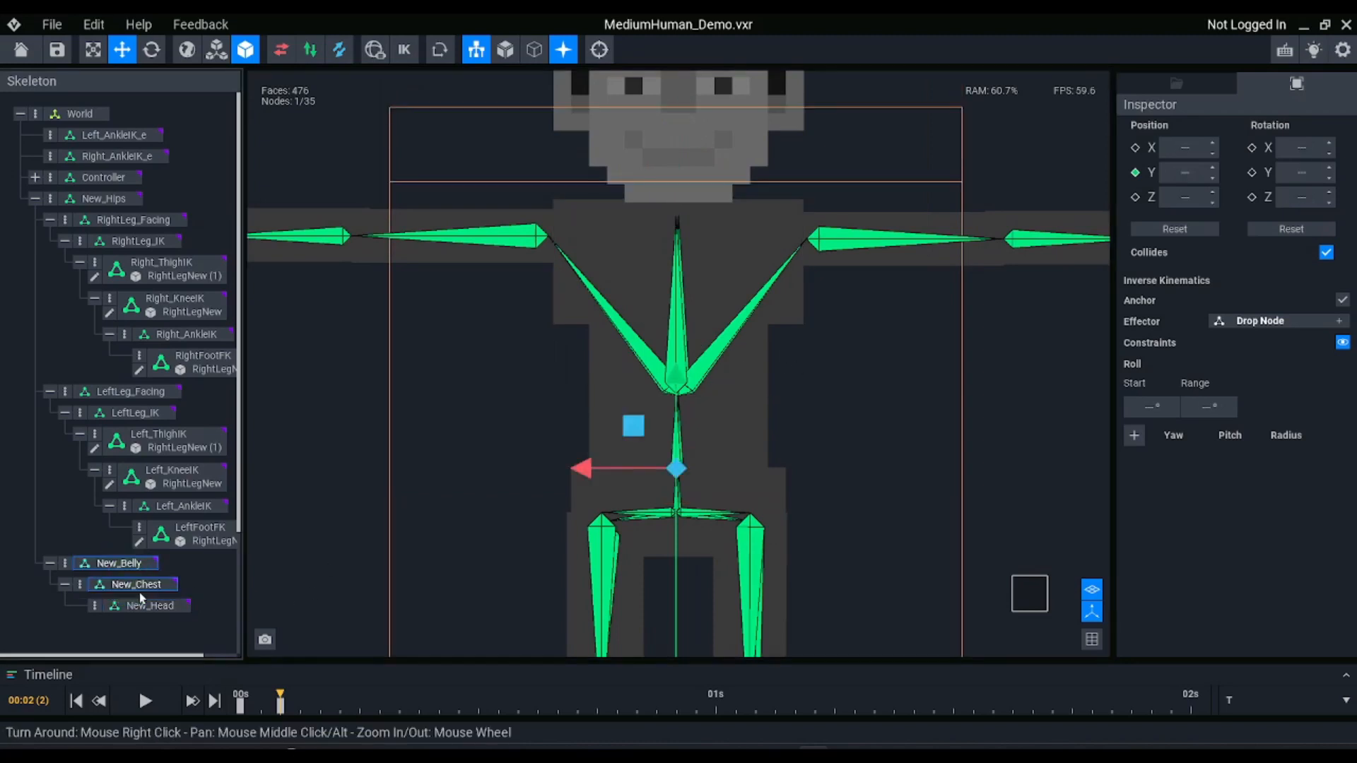
{"action": "left_click", "coordinate": [141, 602], "text": "ctrl"}
{"action": "left_click", "coordinate": [1342, 300]}
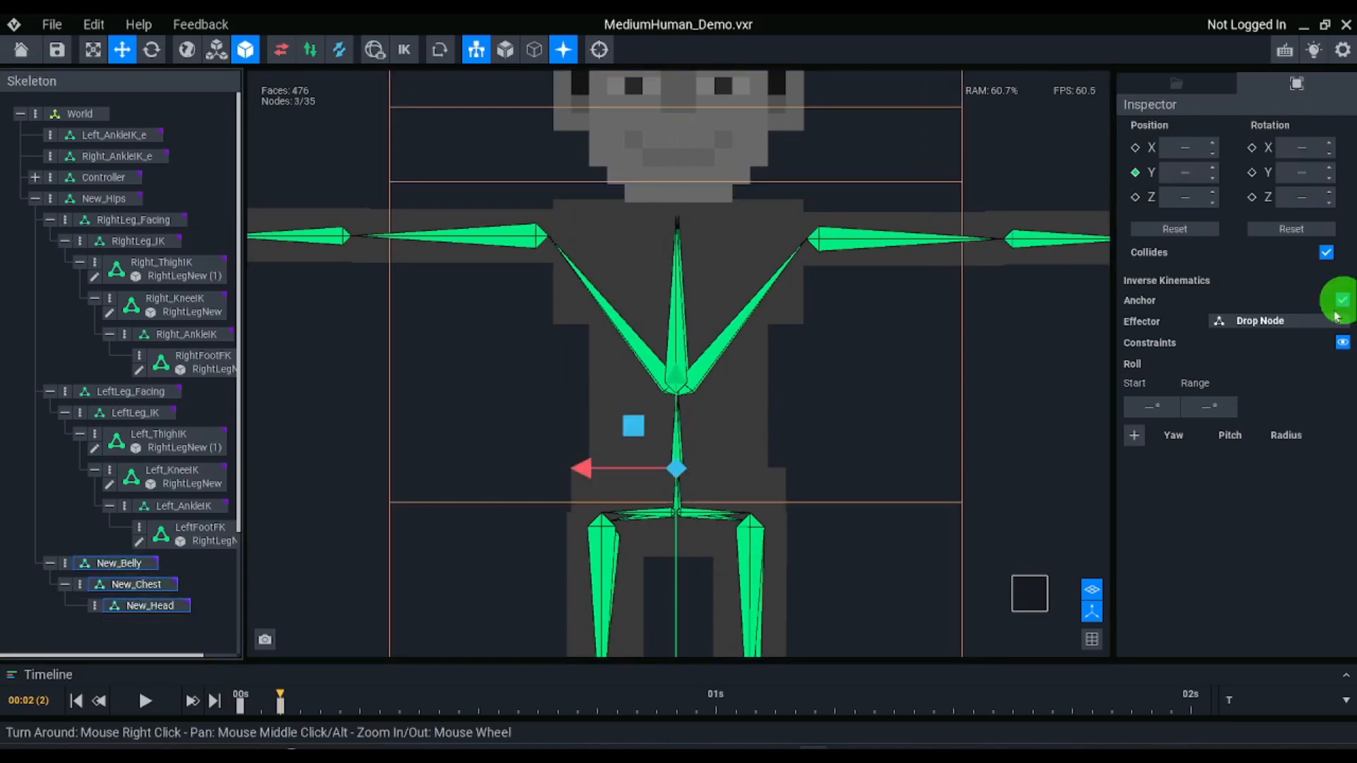
{"action": "scroll", "coordinate": [628, 340], "scroll_direction": "down", "scroll_amount": 2}
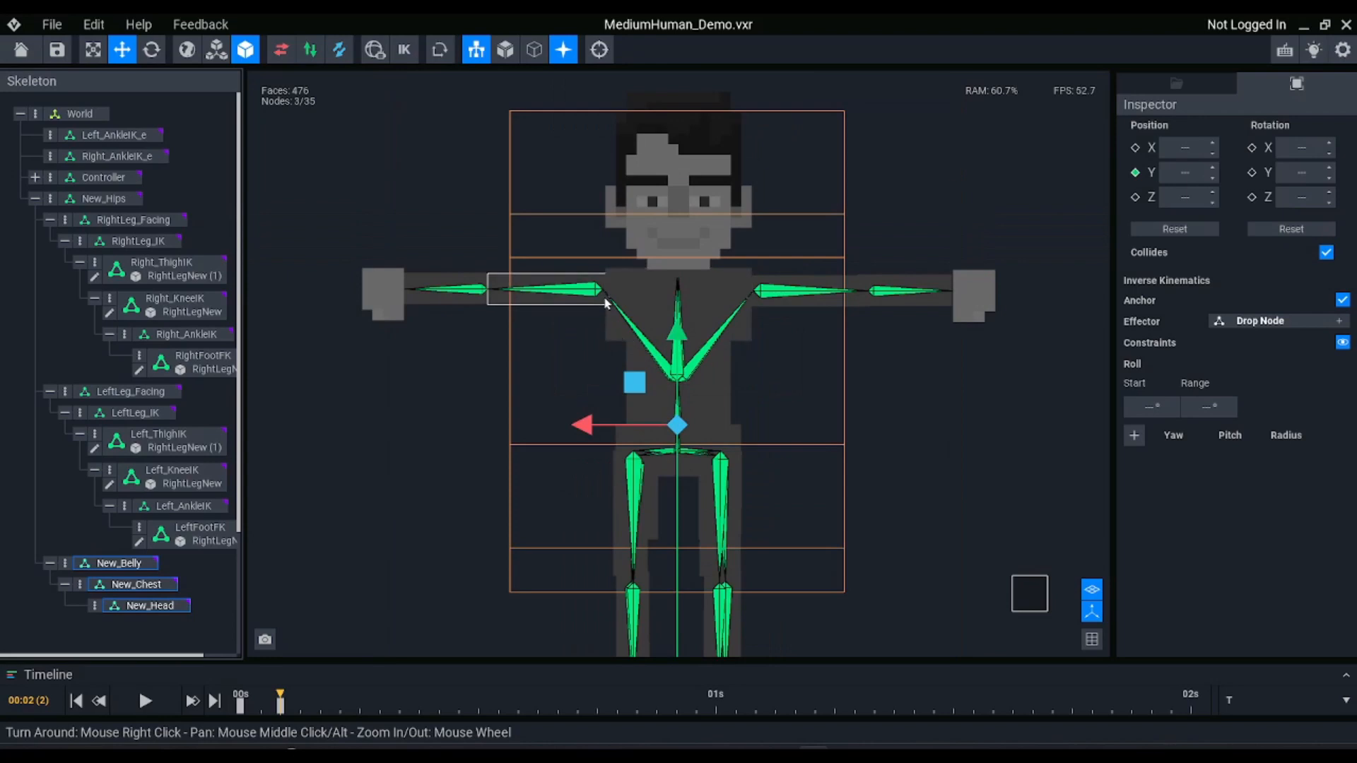
{"action": "scroll", "coordinate": [616, 293], "scroll_direction": "up", "scroll_amount": 3}
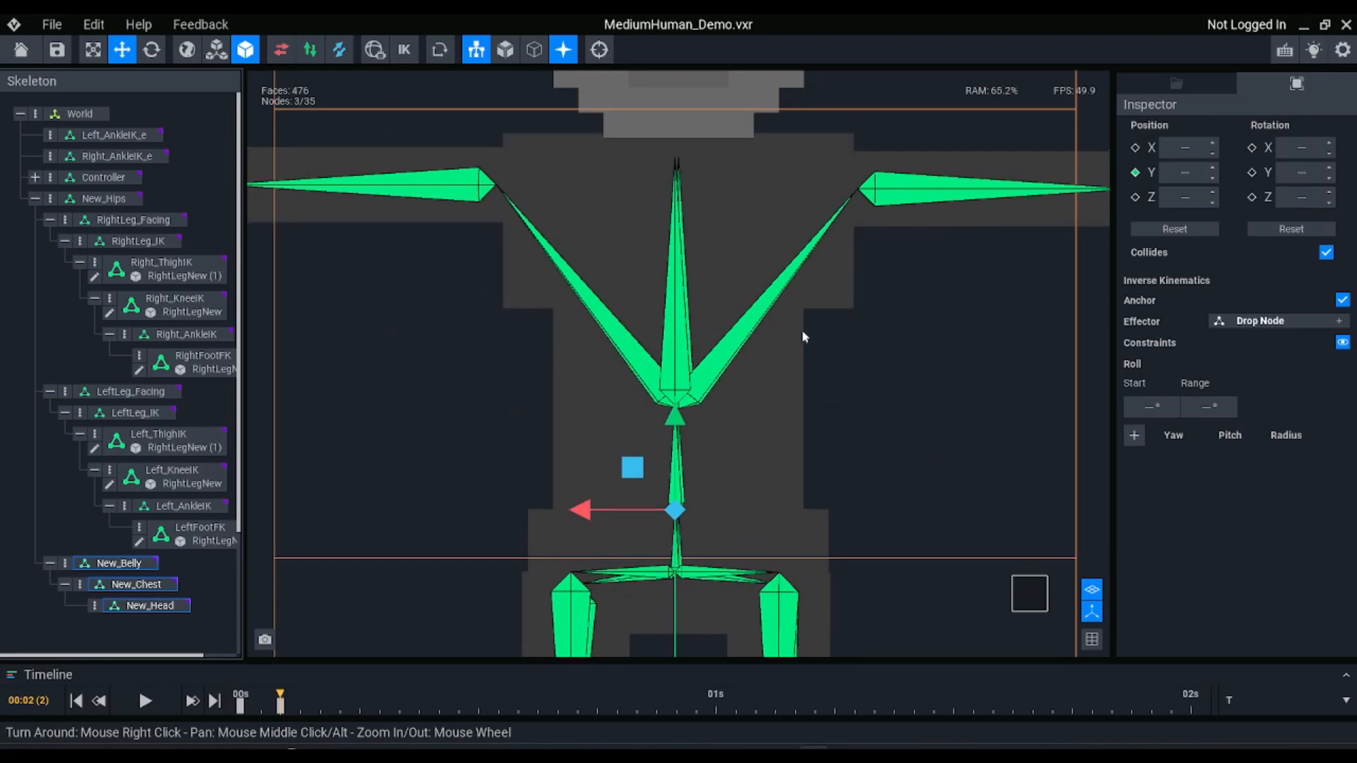
{"action": "scroll", "coordinate": [802, 214], "scroll_direction": "down", "scroll_amount": 3}
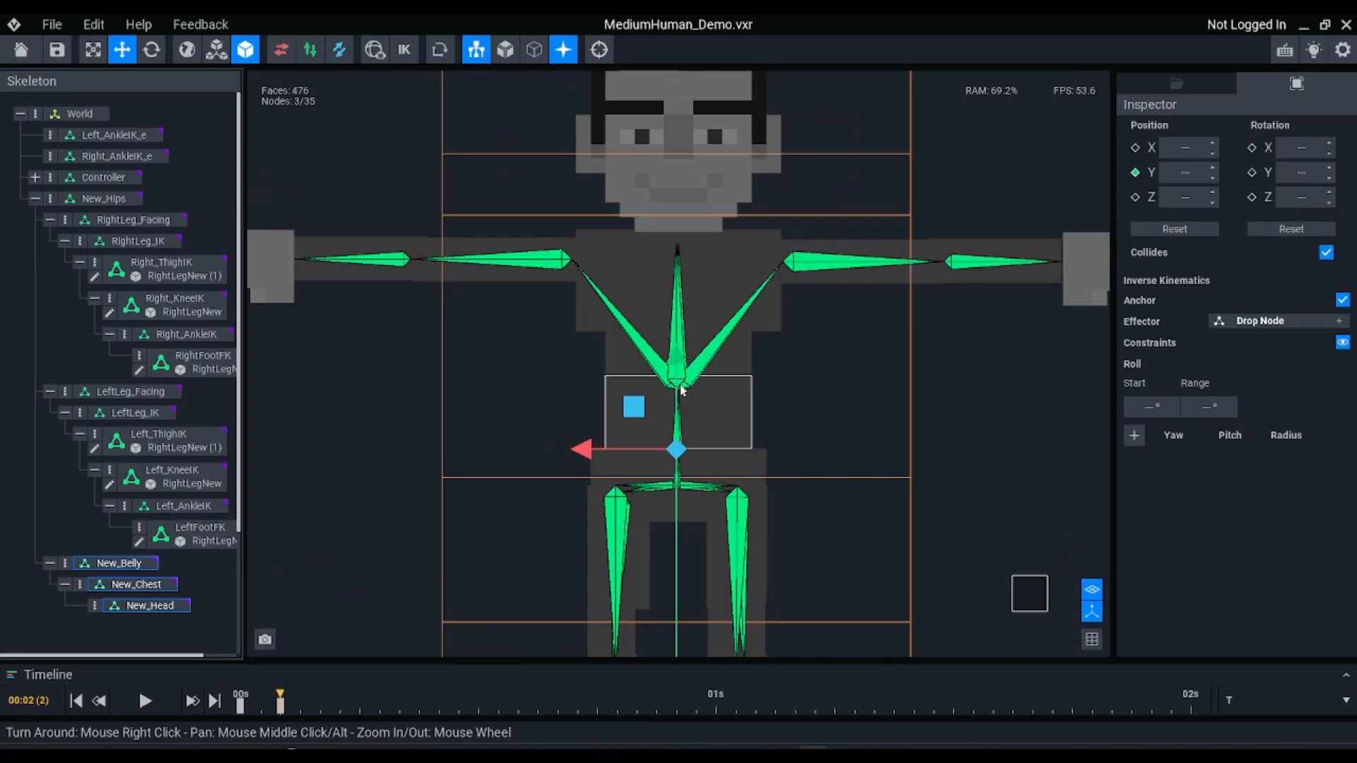
{"action": "left_click", "coordinate": [784, 363]}
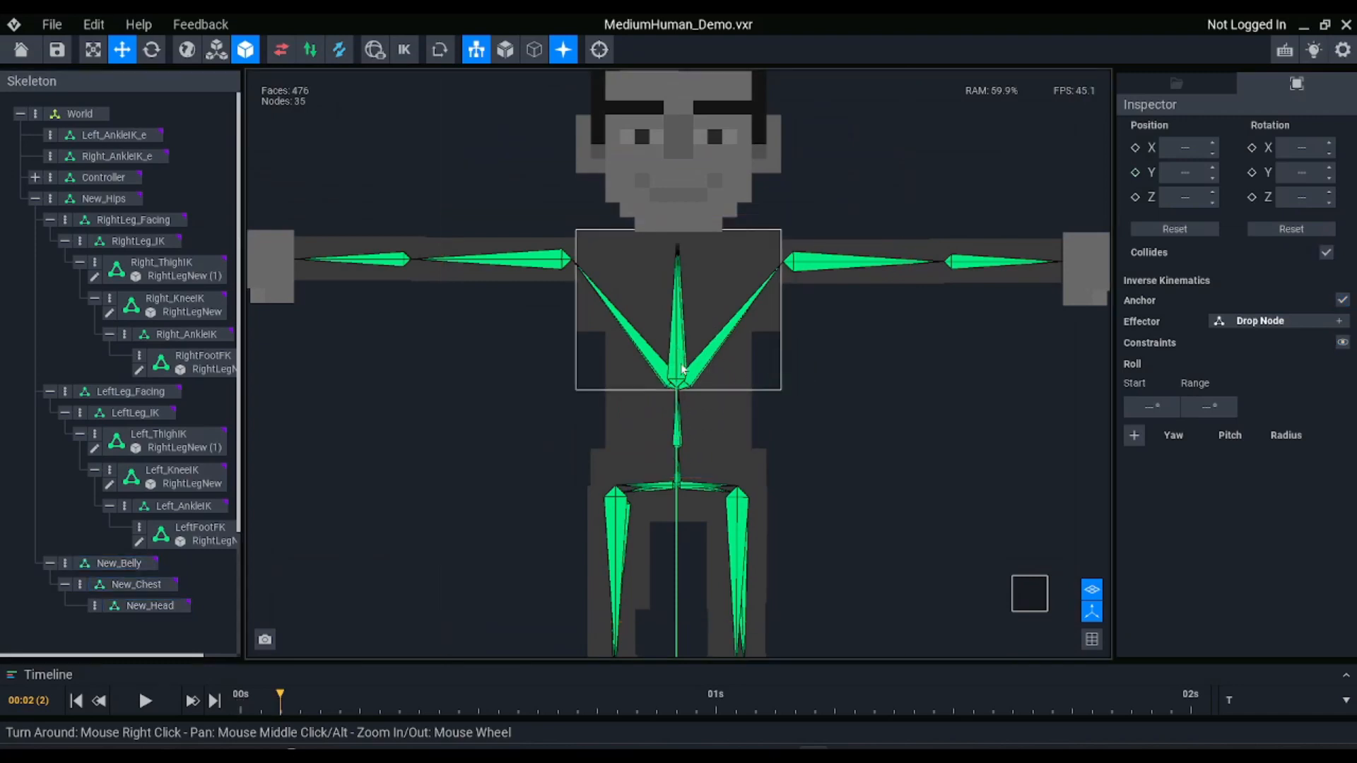
Create a child node named Right_Arm_Facing under New_Chest
{"action": "left_click", "coordinate": [134, 584]}
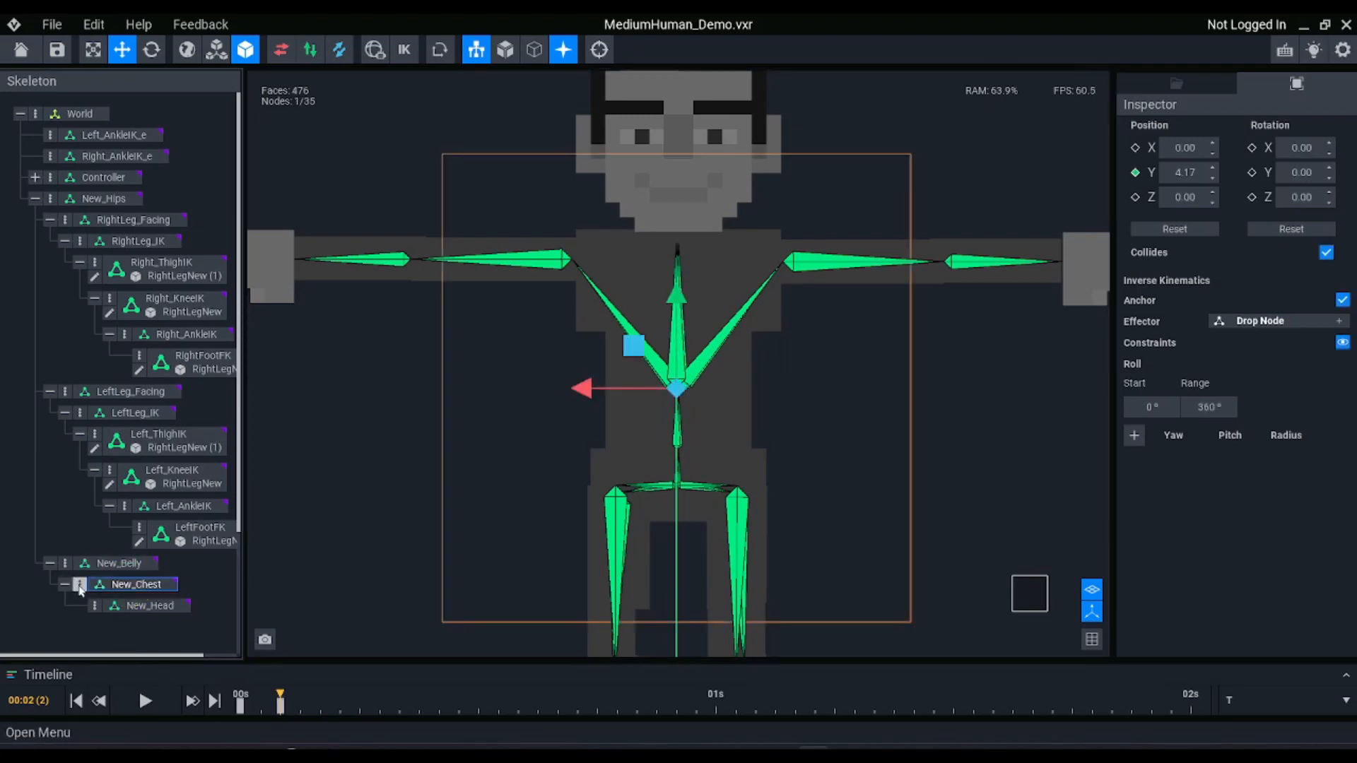
{"action": "middle_click_drag", "start_coordinate": [474, 269], "coordinate": [569, 283]}
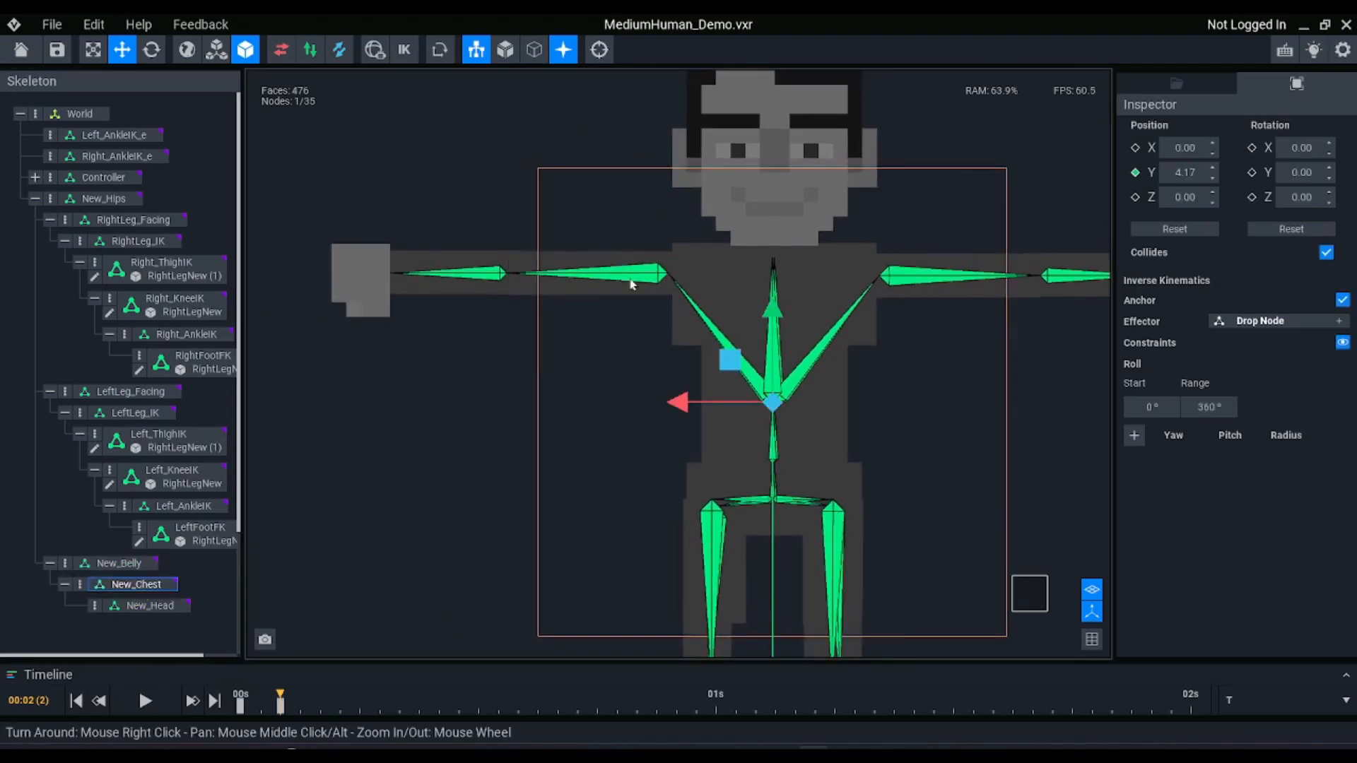
{"action": "left_click", "coordinate": [80, 585]}
{"action": "left_click", "coordinate": [96, 564]}
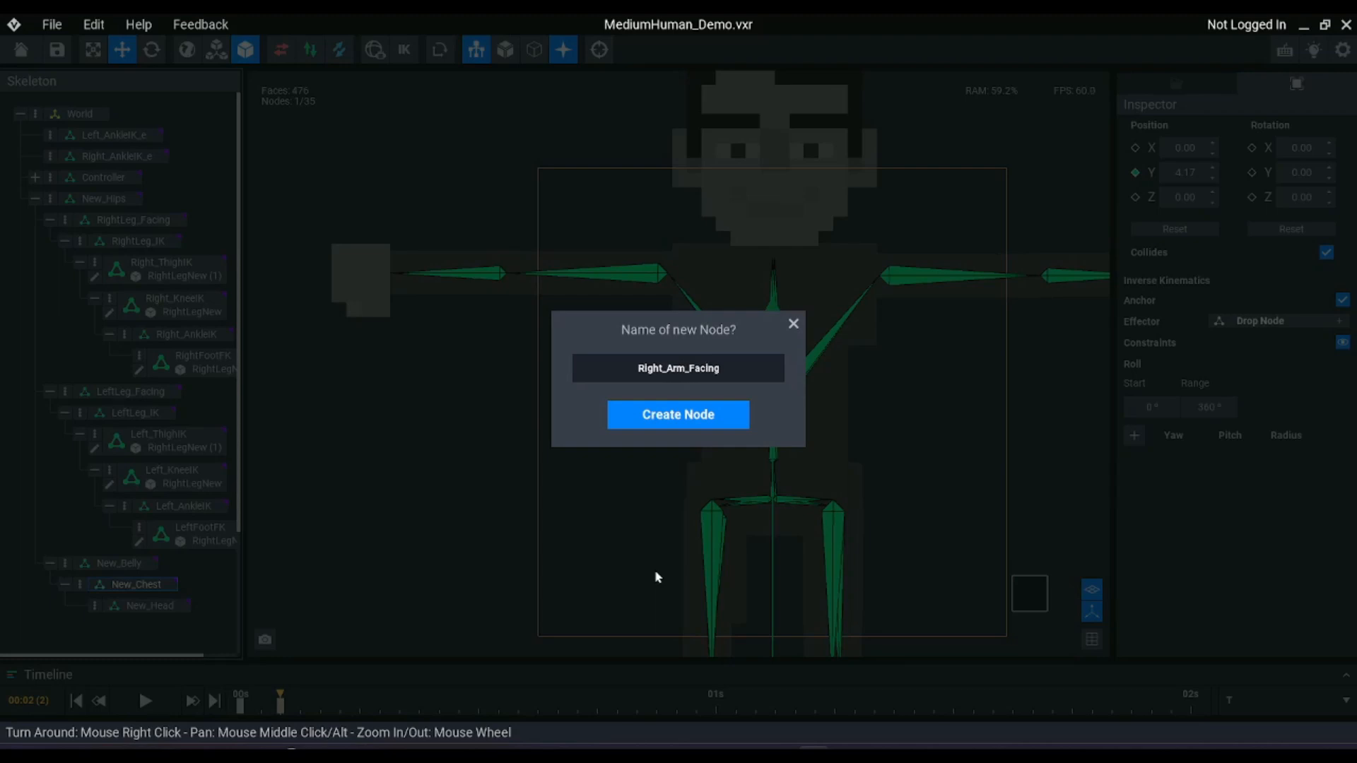
{"action": "key", "text": "Return"}
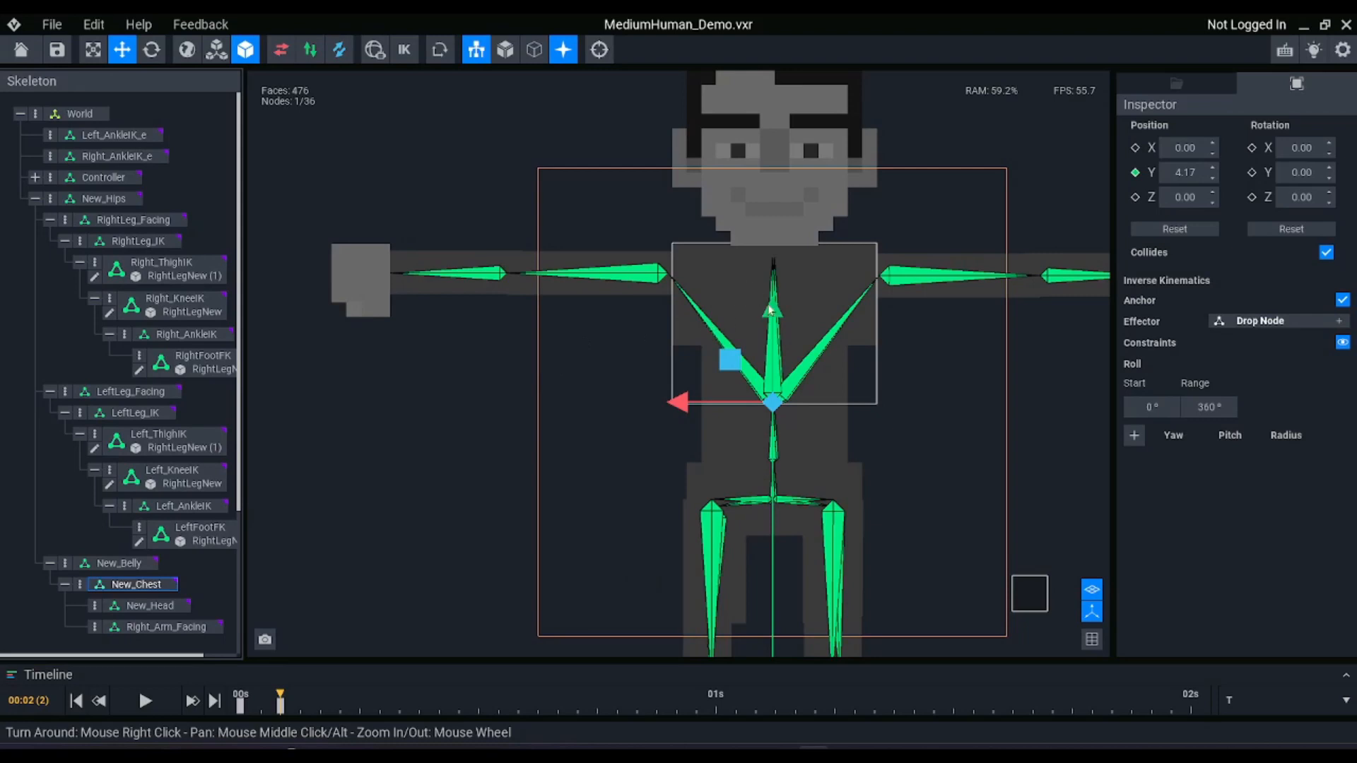
Rotate Right_Arm_Facing about Z toward the character's right shoulder, to about 322.6°
{"action": "key", "text": "e"}
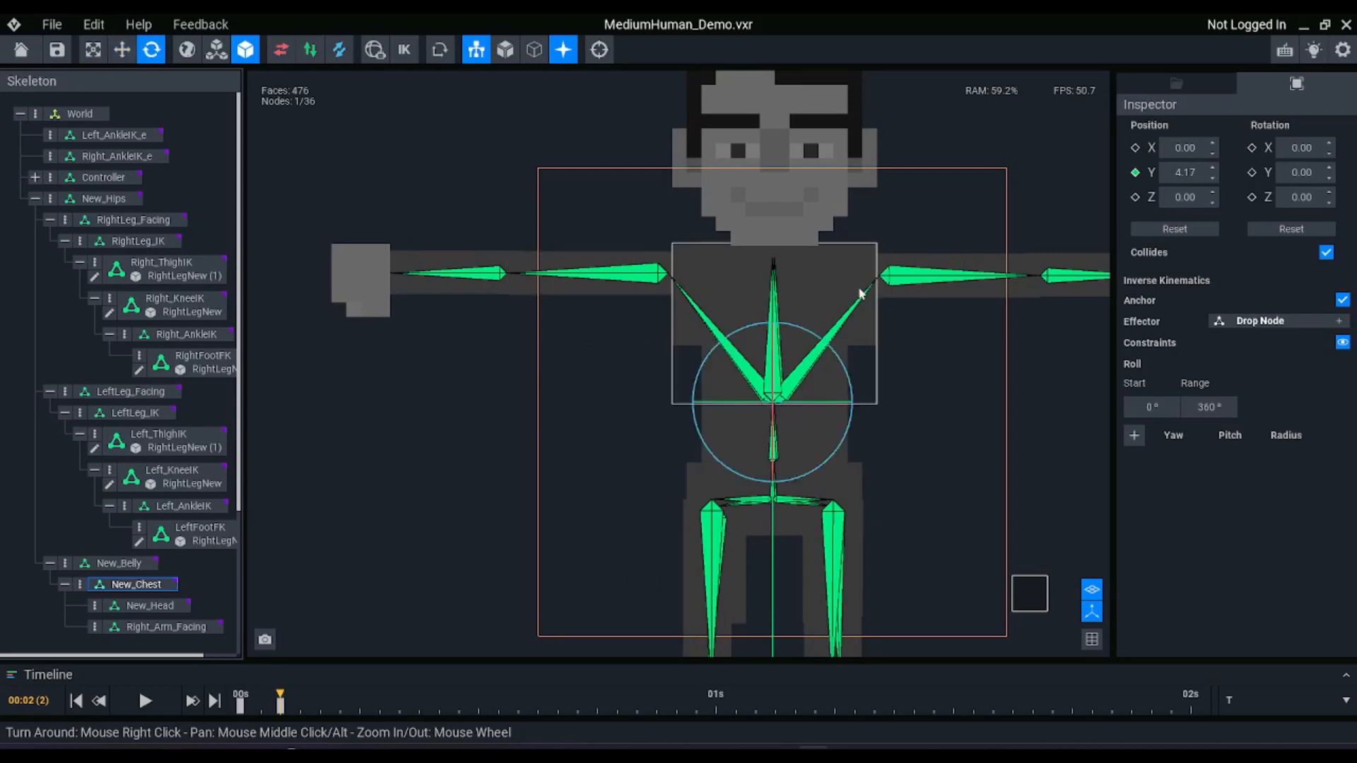
{"action": "scroll", "coordinate": [801, 322], "scroll_direction": "up", "scroll_amount": 5}
{"action": "left_click", "coordinate": [169, 628]}
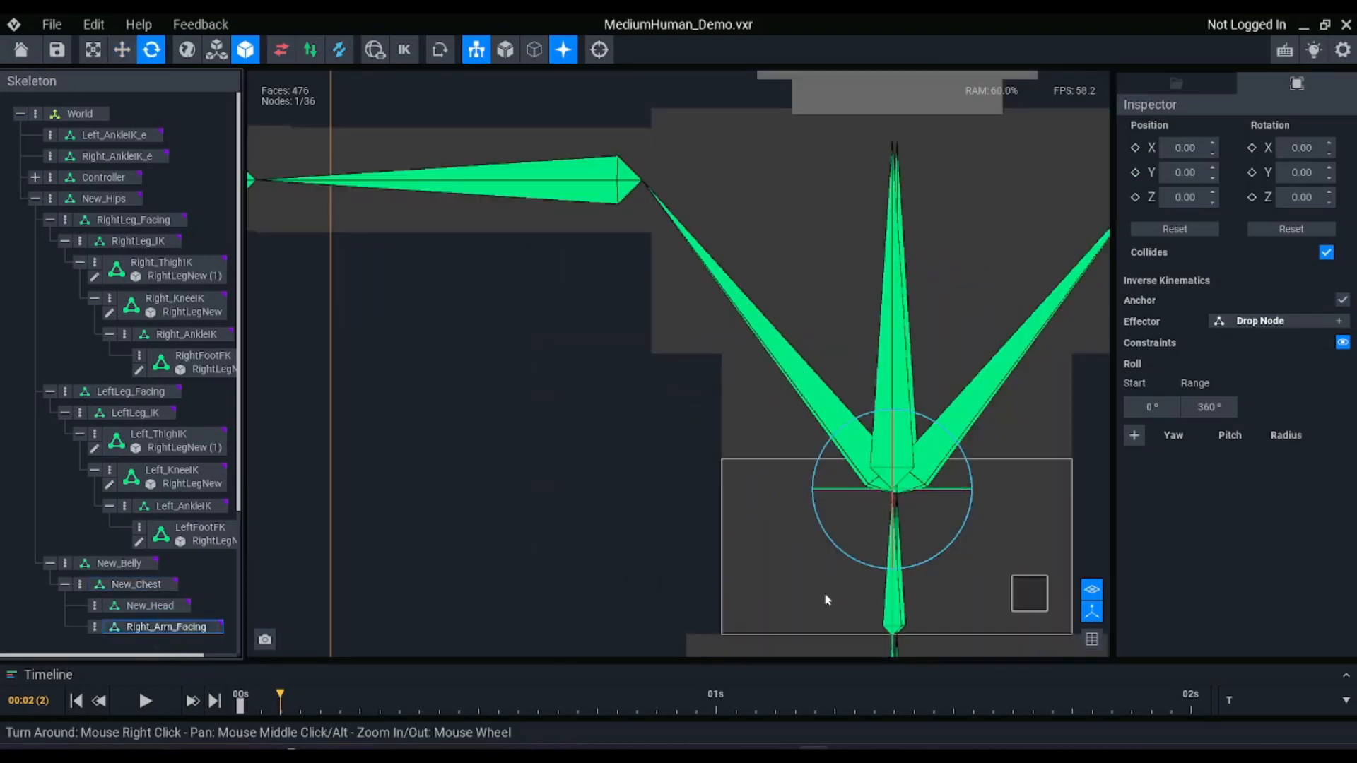
{"action": "left_click_drag", "start_coordinate": [921, 424], "coordinate": [887, 424]}
{"action": "key", "text": "w"}
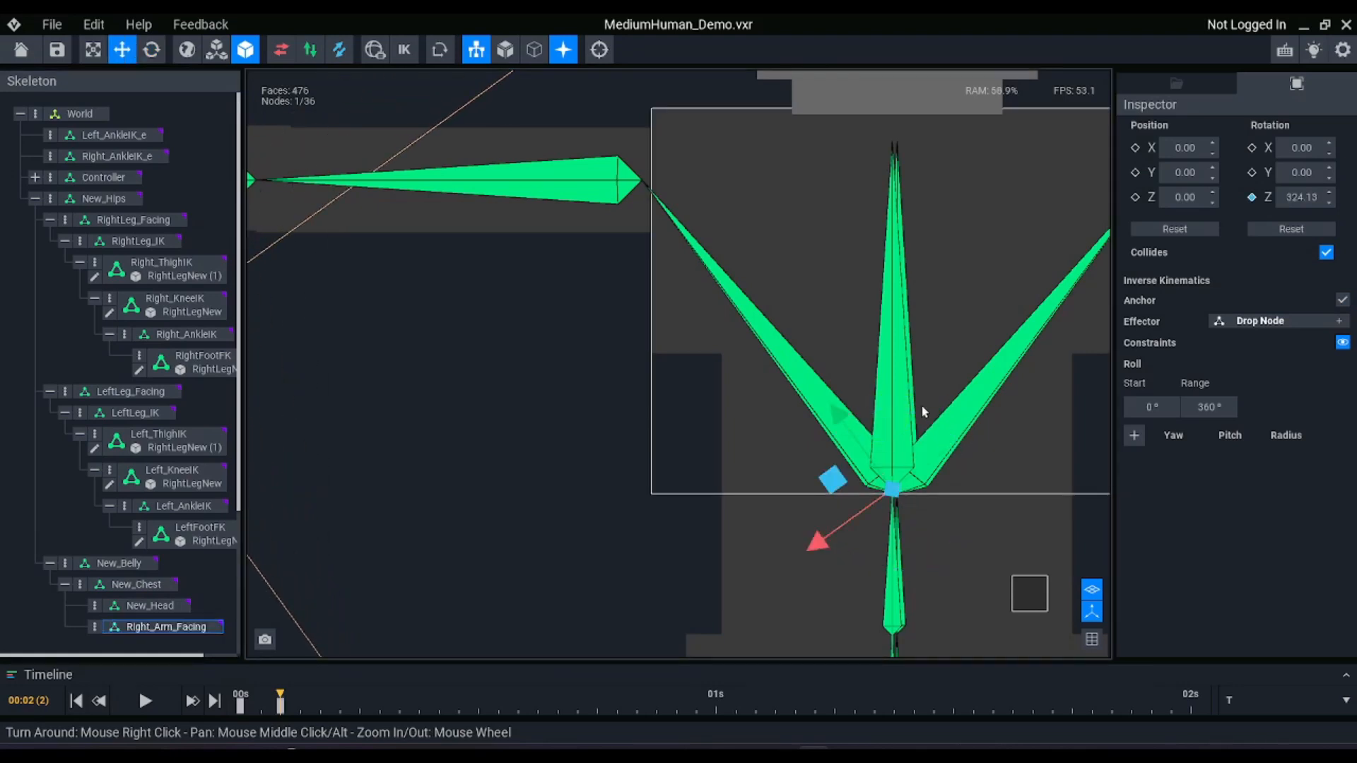
{"action": "key", "text": "e"}
{"action": "left_click_drag", "start_coordinate": [893, 410], "coordinate": [888, 410]}
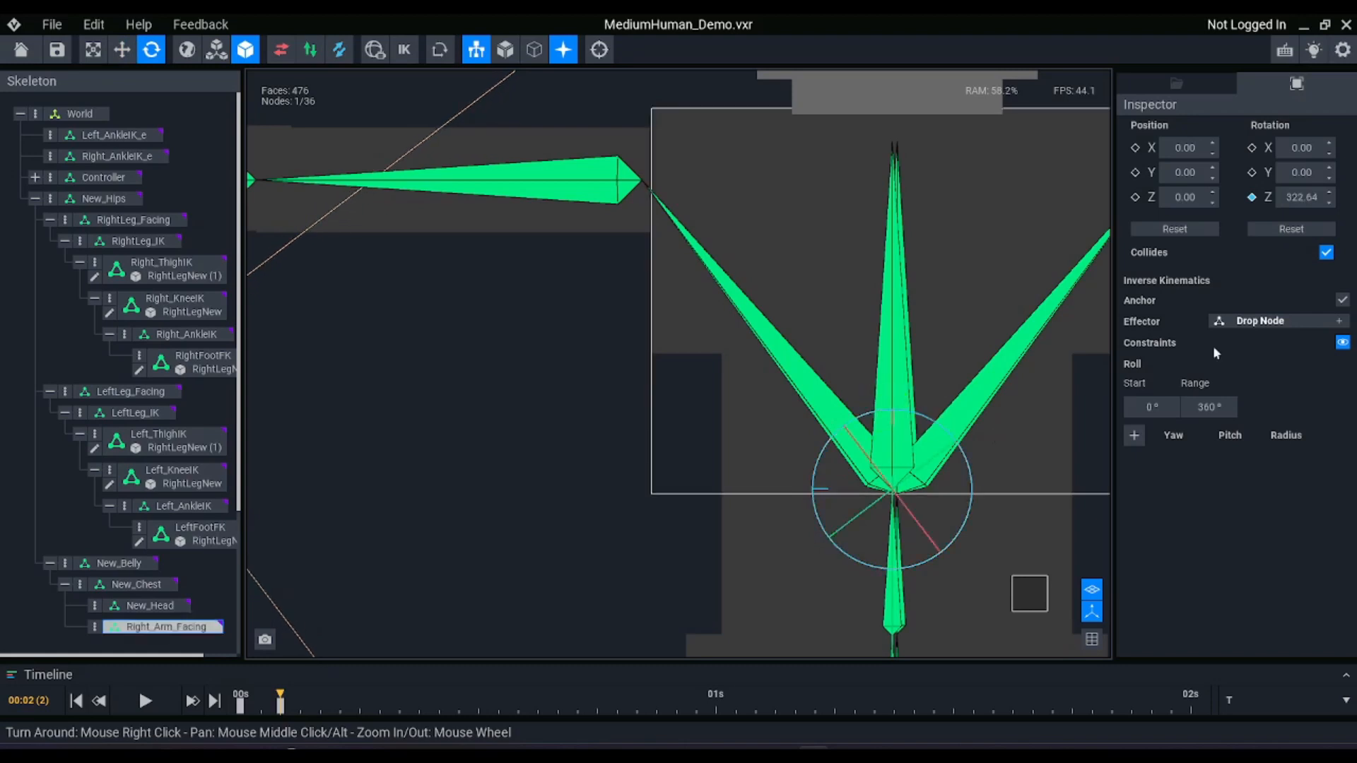
Try a Z rotation of 320° on Right_Arm_Facing, settle on 322°, and check its alignment with the shoulder bone
{"action": "left_click", "coordinate": [1296, 200]}
{"action": "type", "text": "320"}
{"action": "key", "text": "Return"}
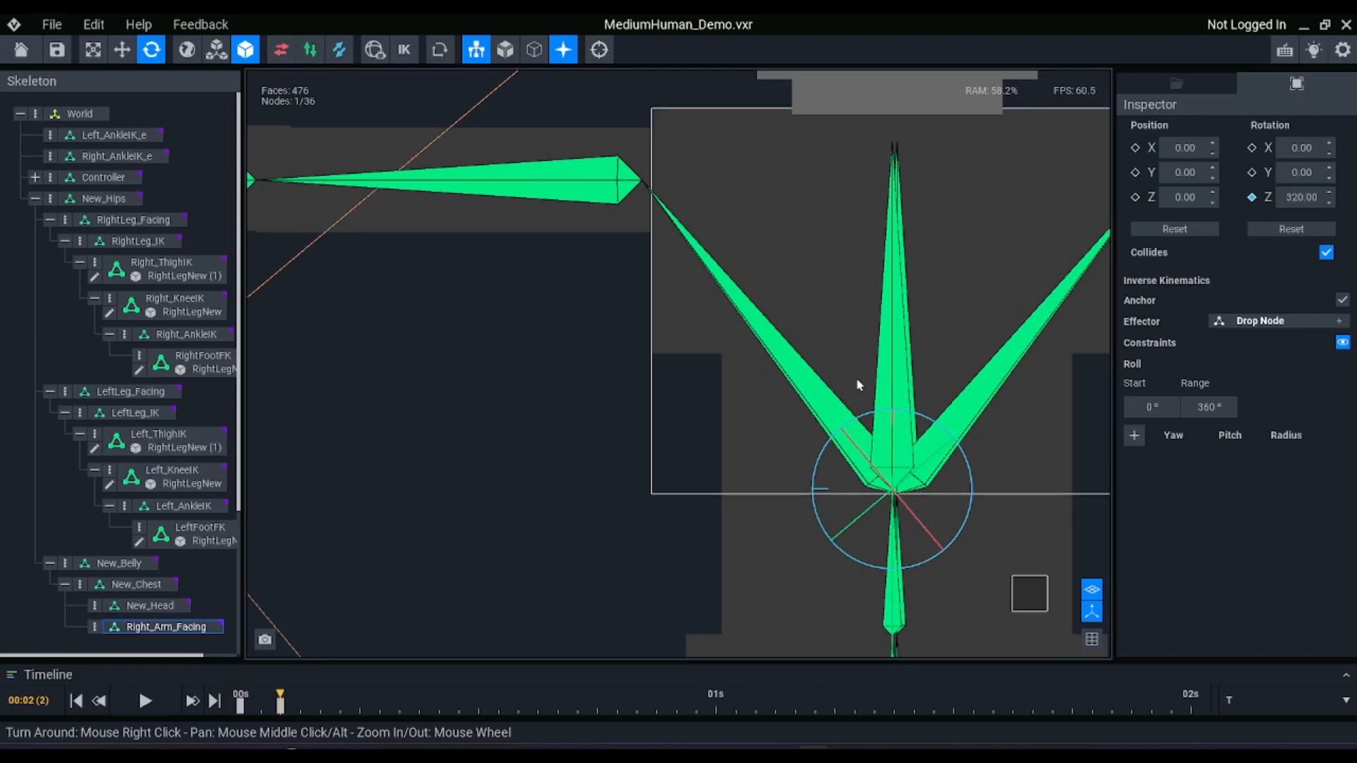
{"action": "left_click", "coordinate": [1311, 199]}
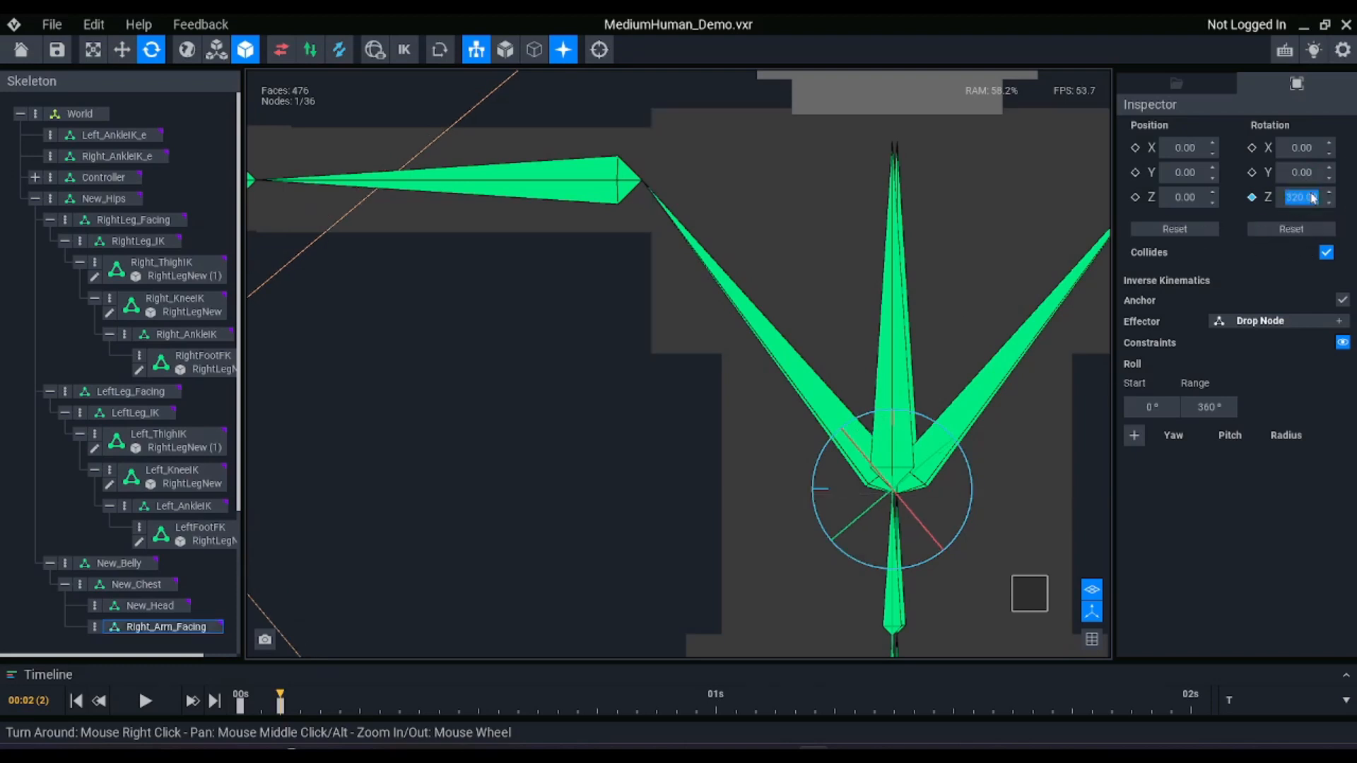
{"action": "type", "text": "322"}
{"action": "key", "text": "Return"}
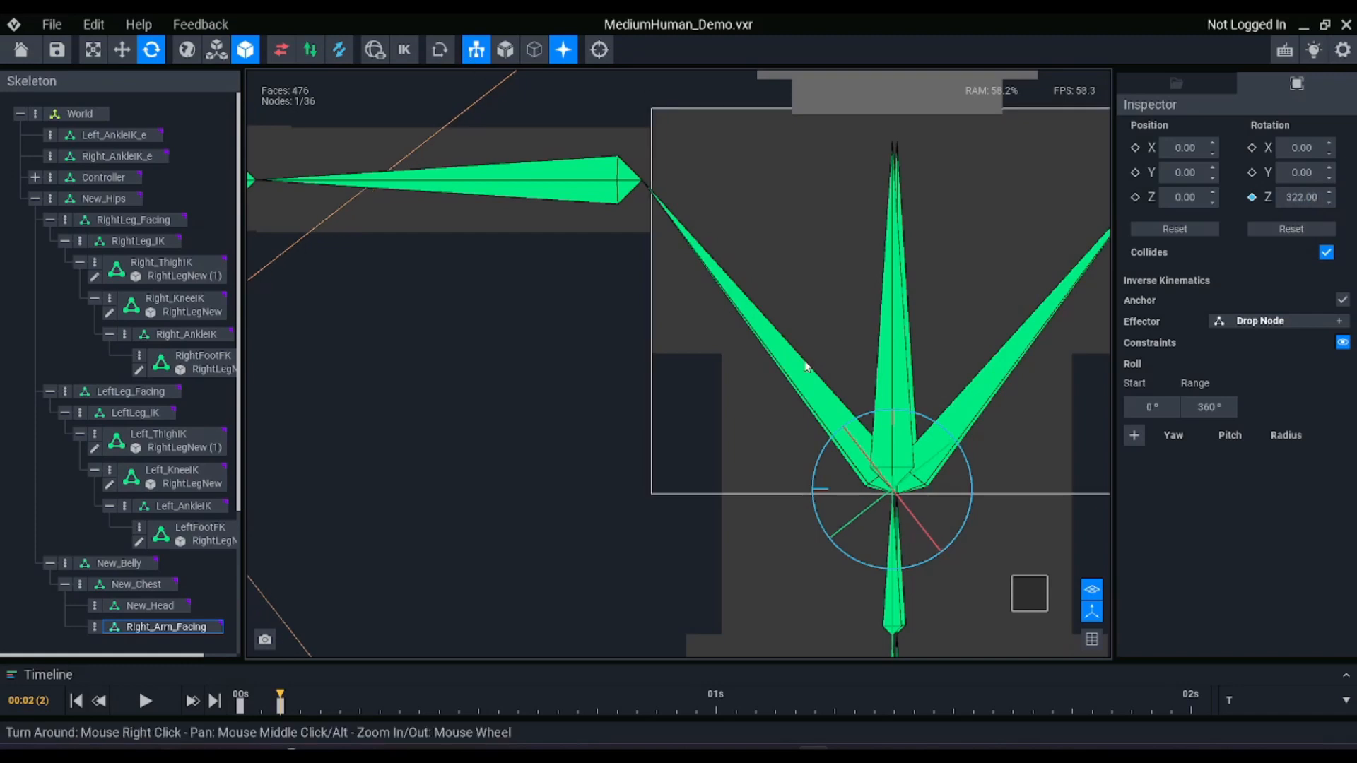
{"action": "scroll", "coordinate": [205, 592], "scroll_direction": "down", "scroll_amount": 2}
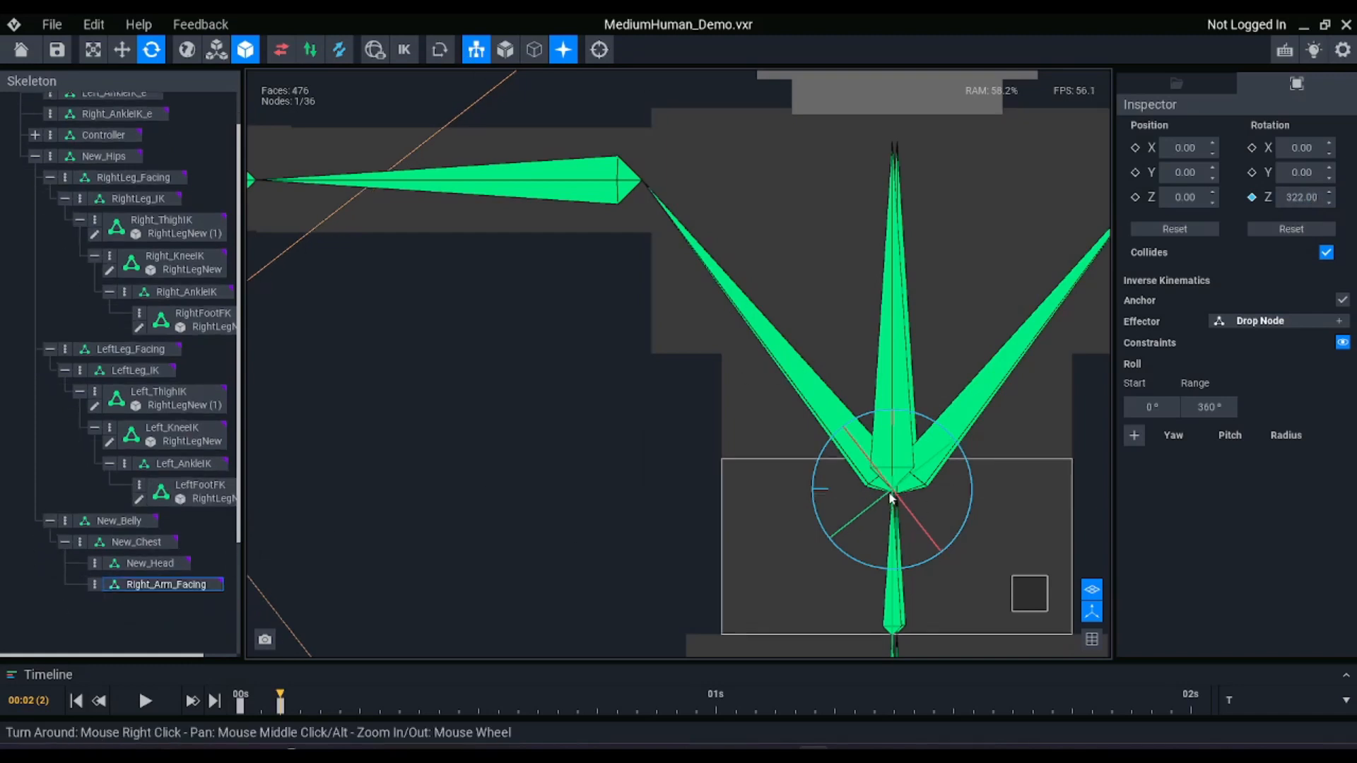
{"action": "key", "text": "w"}
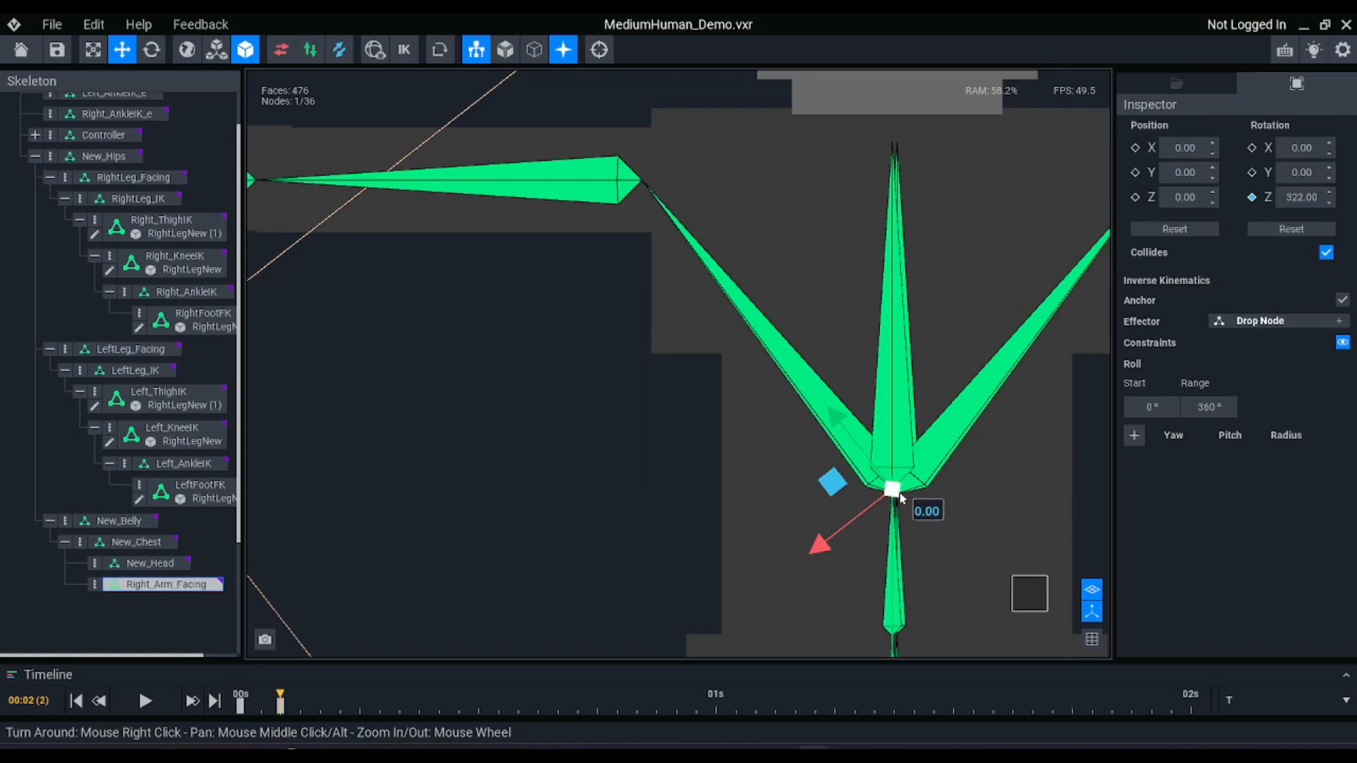
Create a child node named Right_Arm_IK under Right_Arm_Facing
{"action": "scroll", "coordinate": [953, 397], "scroll_direction": "down", "scroll_amount": 5}
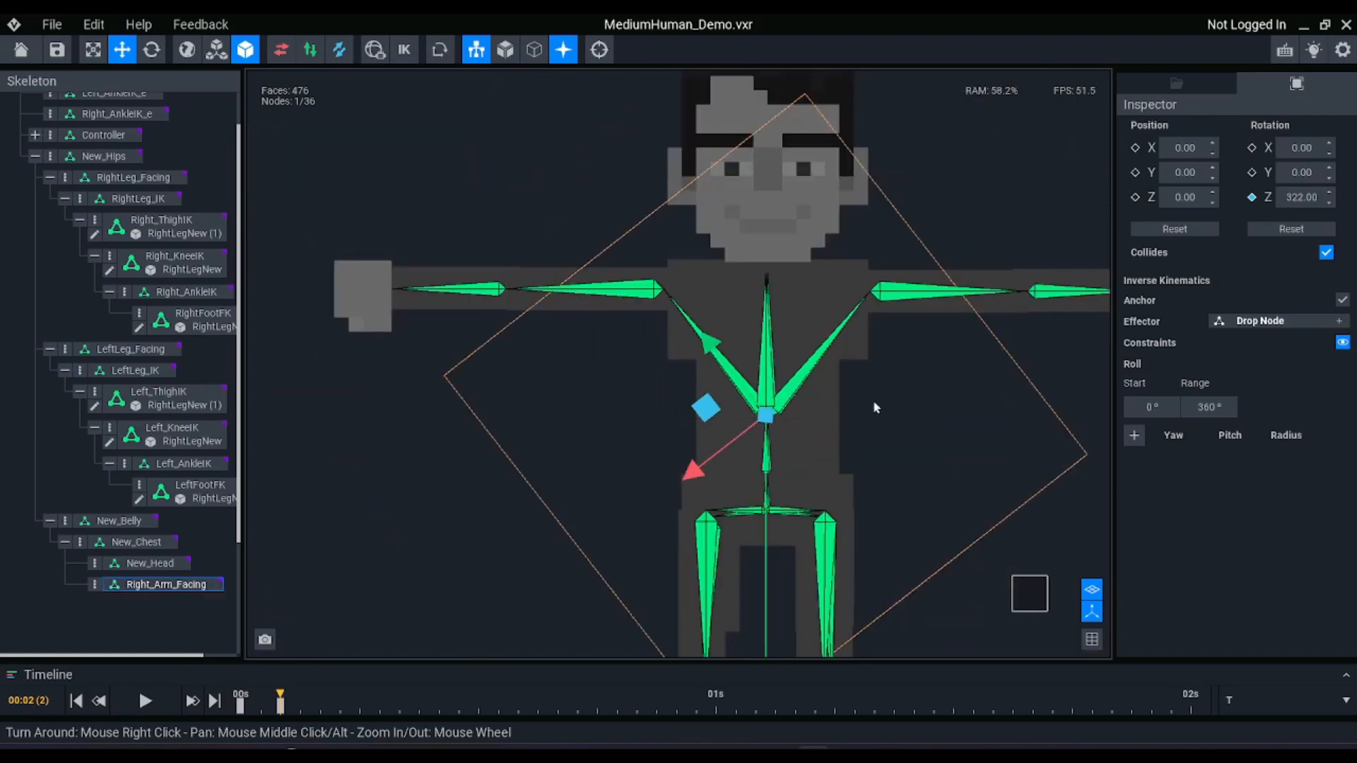
{"action": "scroll", "coordinate": [787, 424], "scroll_direction": "up", "scroll_amount": 3}
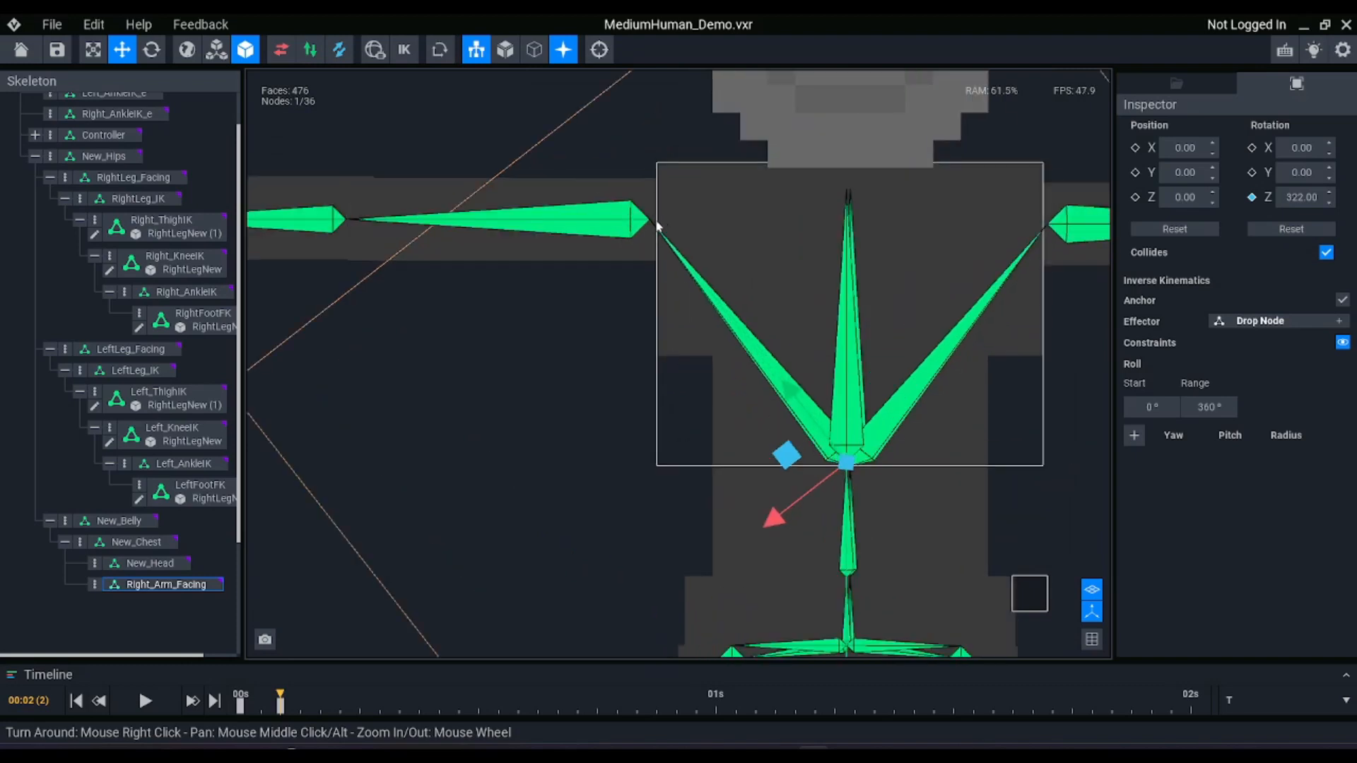
{"action": "right_click", "coordinate": [94, 581]}
{"action": "left_click", "coordinate": [154, 565]}
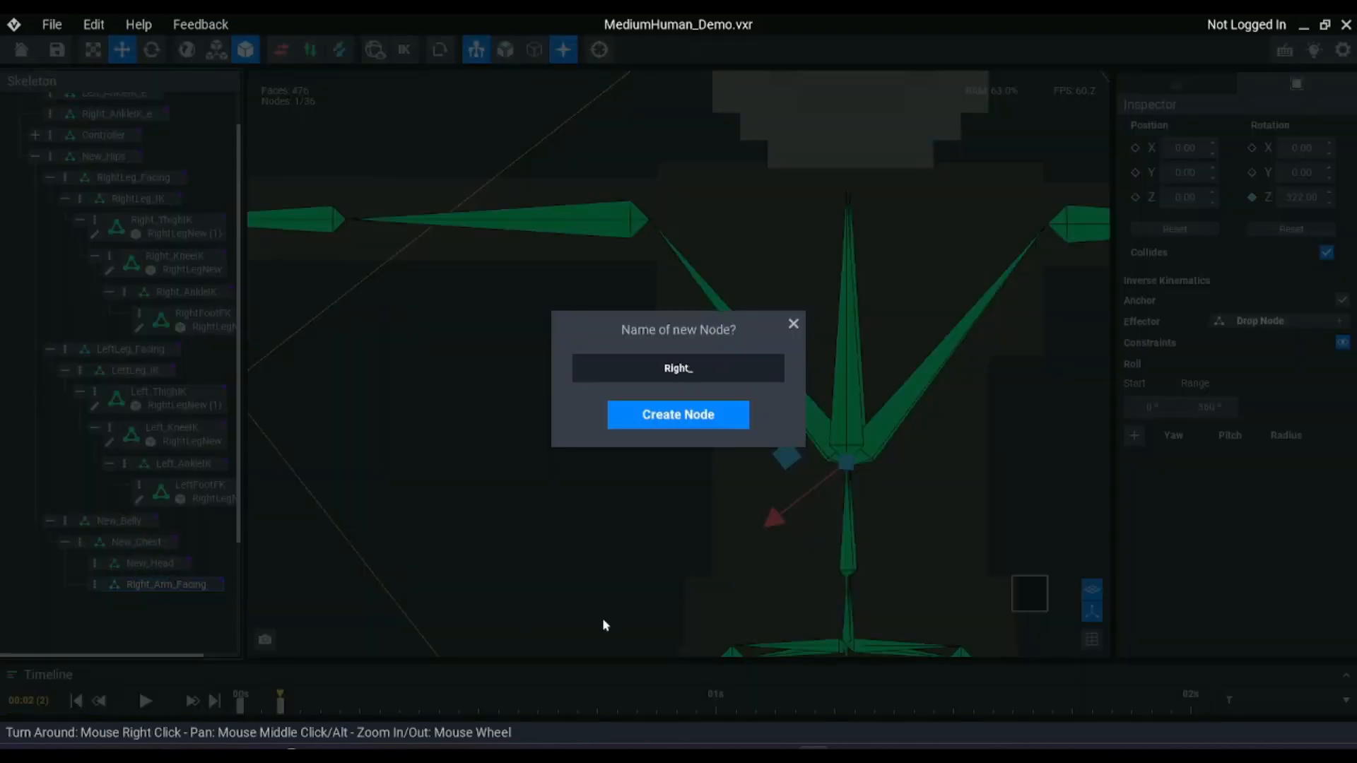
{"action": "type", "text": "Right_Arm_IK"}
{"action": "key", "text": "Return"}
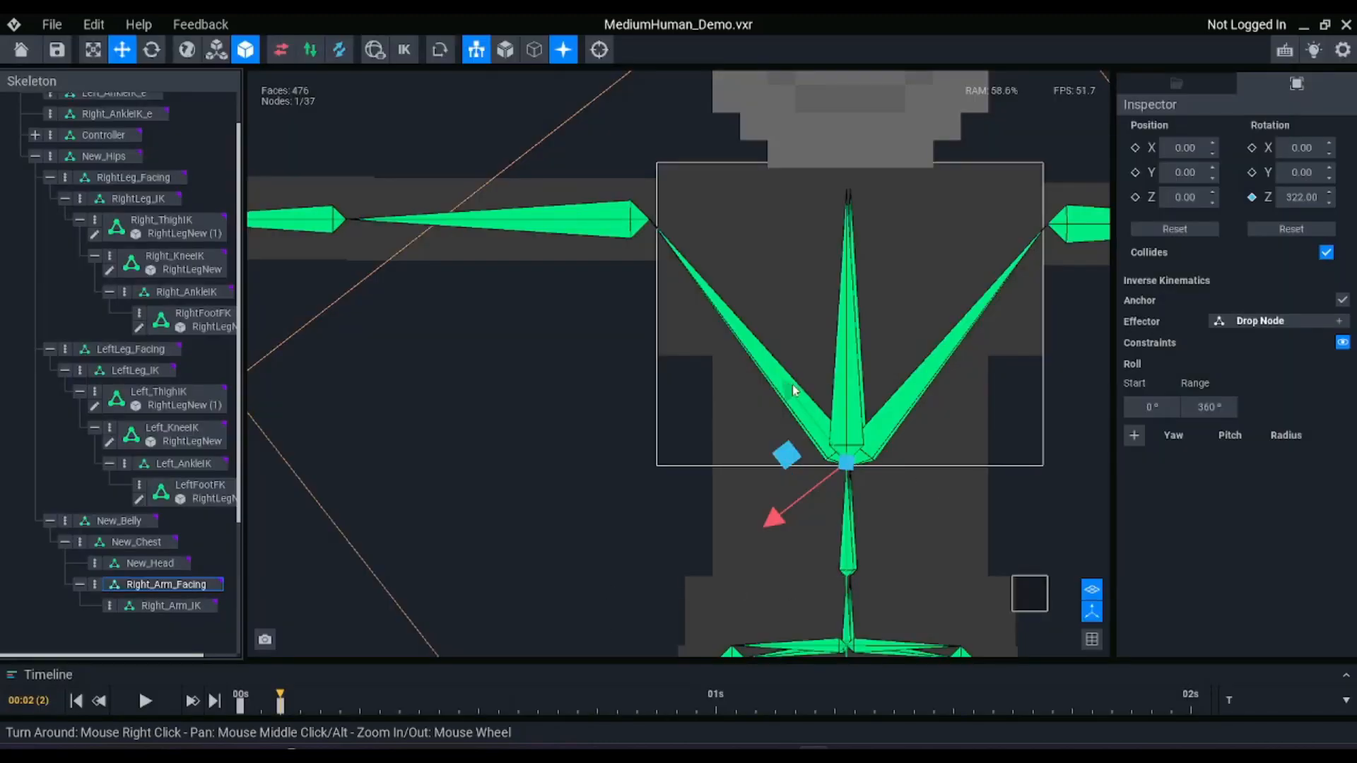
Undo the trial move of Right_Arm_Facing and move Right_Arm_IK along its Y axis to the right shoulder joint, about 11.31
{"action": "left_click_drag", "start_coordinate": [792, 390], "coordinate": [541, 193]}
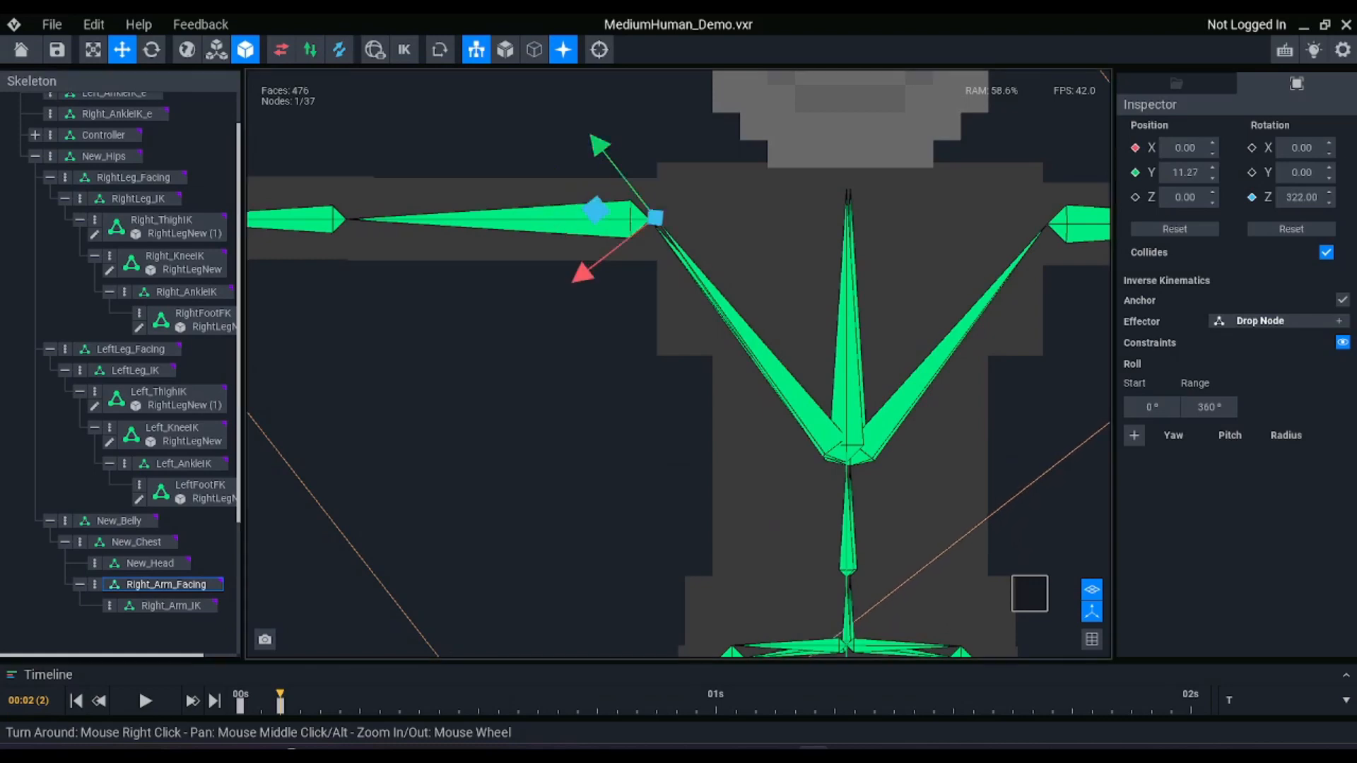
{"action": "key", "text": "ctrl+z"}
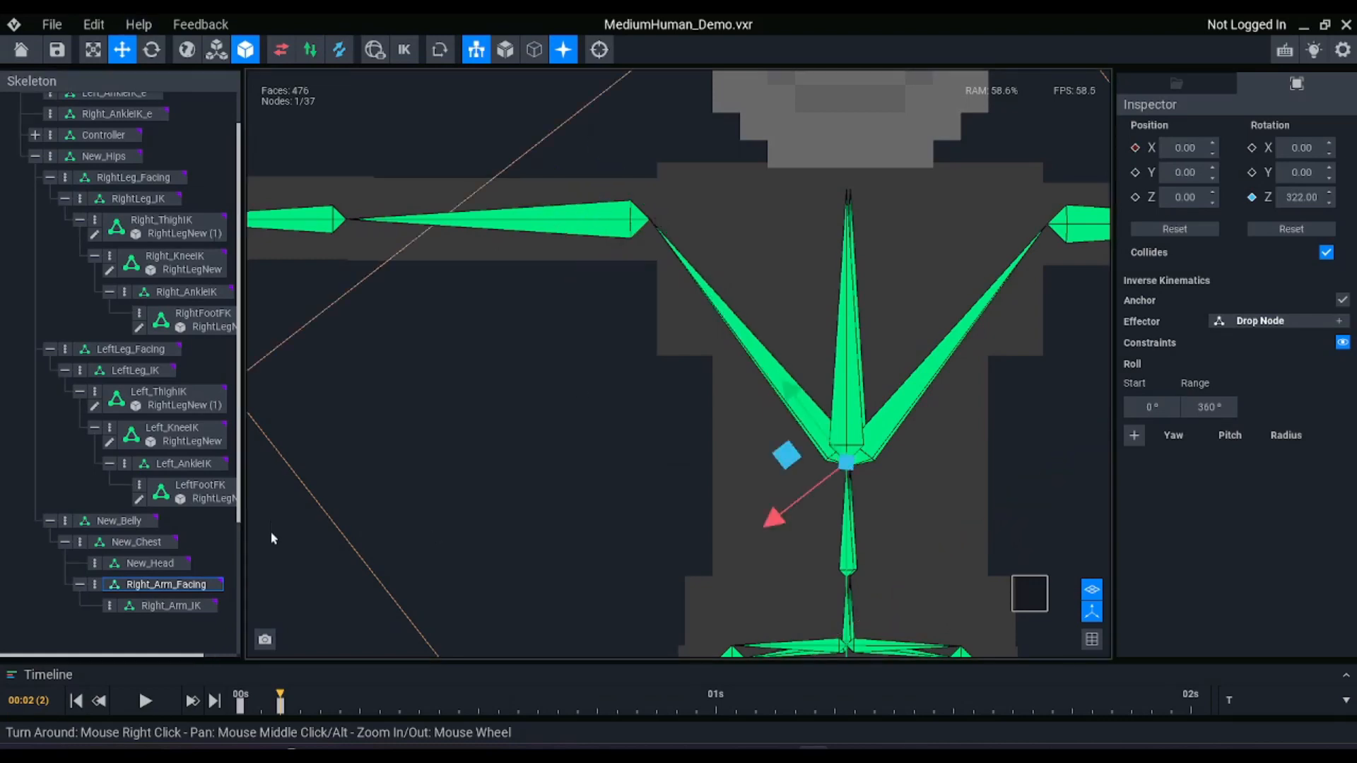
{"action": "left_click", "coordinate": [170, 605]}
{"action": "left_click_drag", "start_coordinate": [786, 403], "coordinate": [530, 206]}
Fine-tune Right_Arm_Facing's Z rotation to about 321.3° to line it up with the right shoulder joint
{"action": "left_click", "coordinate": [167, 585]}
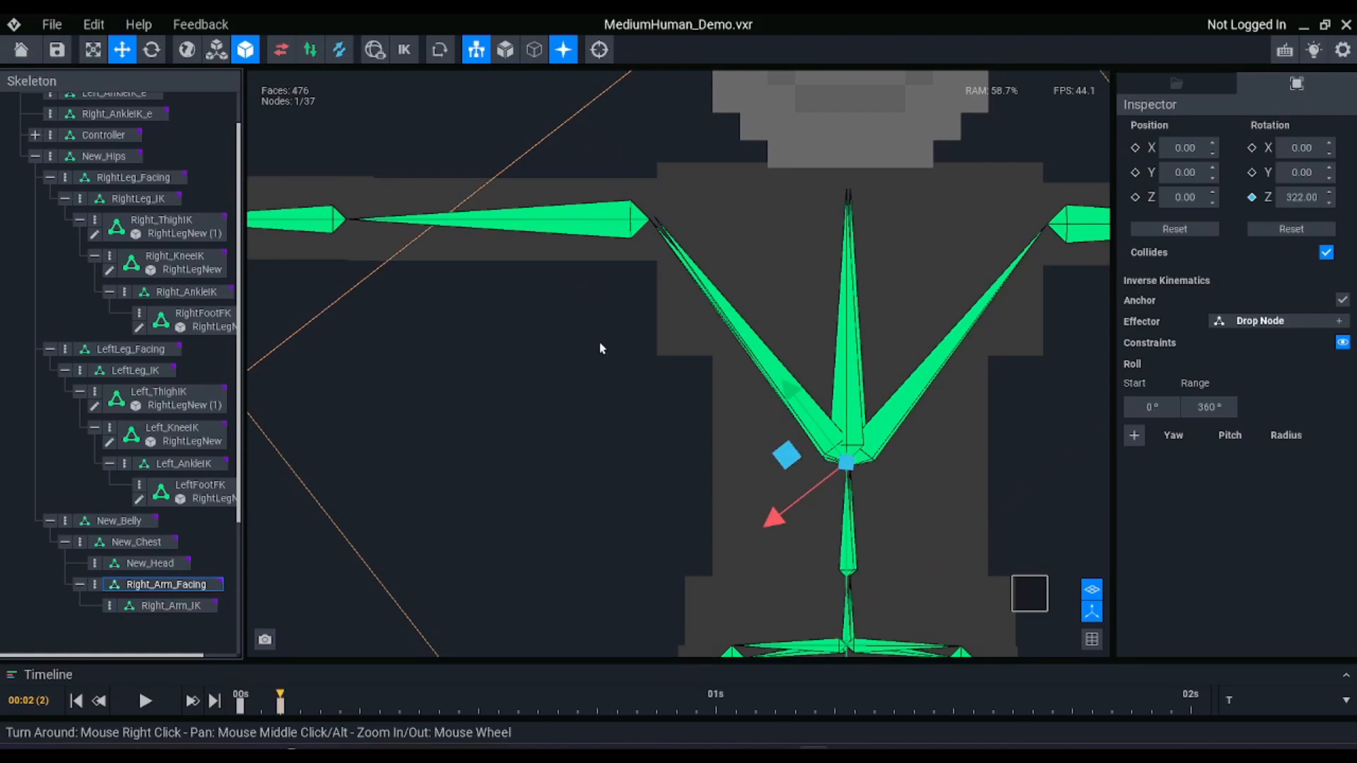
{"action": "key", "text": "e"}
{"action": "left_click_drag", "start_coordinate": [807, 394], "coordinate": [820, 388]}
{"action": "left_click", "coordinate": [811, 390]}
{"action": "left_click", "coordinate": [811, 401]}
{"action": "scroll", "coordinate": [172, 580], "scroll_direction": "down", "scroll_amount": 1}
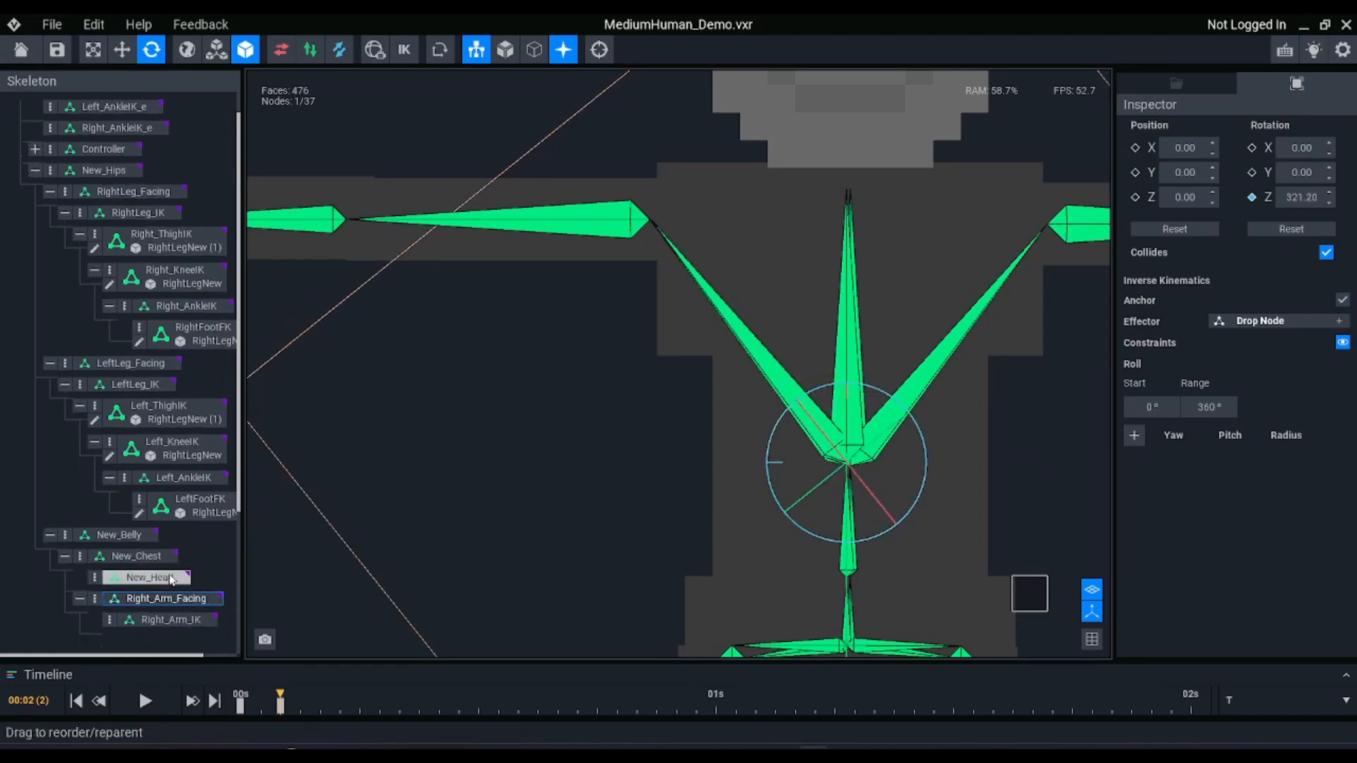
{"action": "scroll", "coordinate": [171, 580], "scroll_direction": "down", "scroll_amount": 1}
Rotate Right_Arm_IK about Z to about 308.5° so that its Y axis points along the right upper arm
{"action": "left_click", "coordinate": [167, 606]}
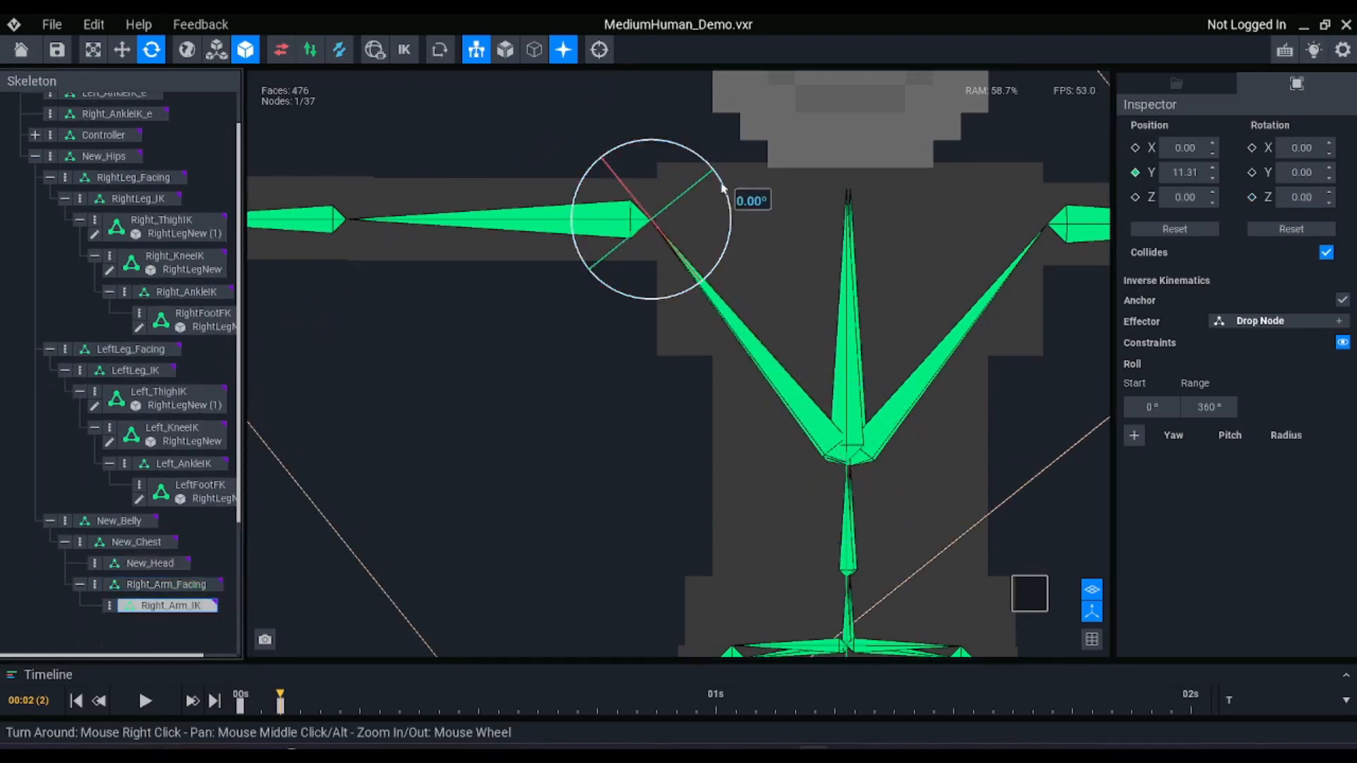
{"action": "key", "text": "w"}
{"action": "scroll", "coordinate": [625, 246], "scroll_direction": "up", "scroll_amount": 5}
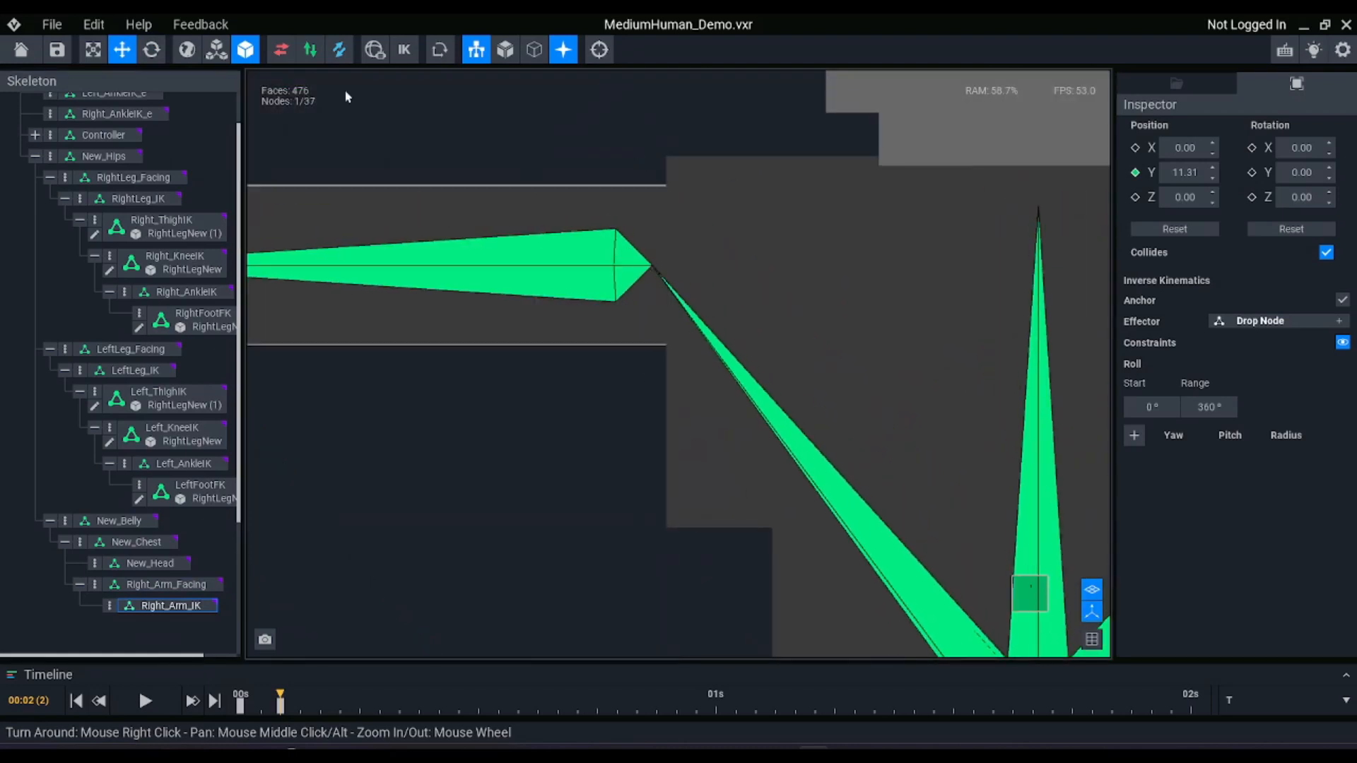
{"action": "scroll", "coordinate": [632, 322], "scroll_direction": "down", "scroll_amount": 5}
{"action": "scroll", "coordinate": [640, 330], "scroll_direction": "up", "scroll_amount": 1}
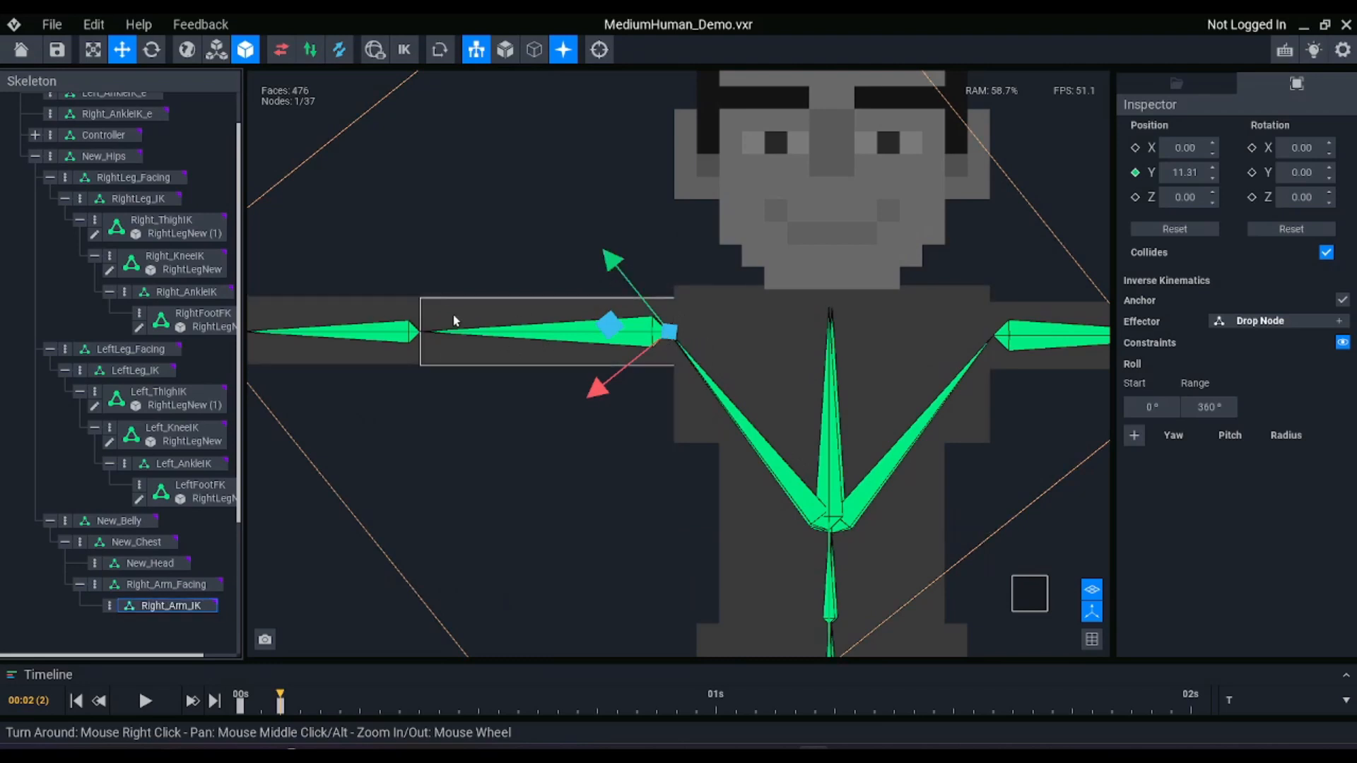
{"action": "key", "text": "e"}
{"action": "left_click_drag", "start_coordinate": [659, 258], "coordinate": [619, 309]}
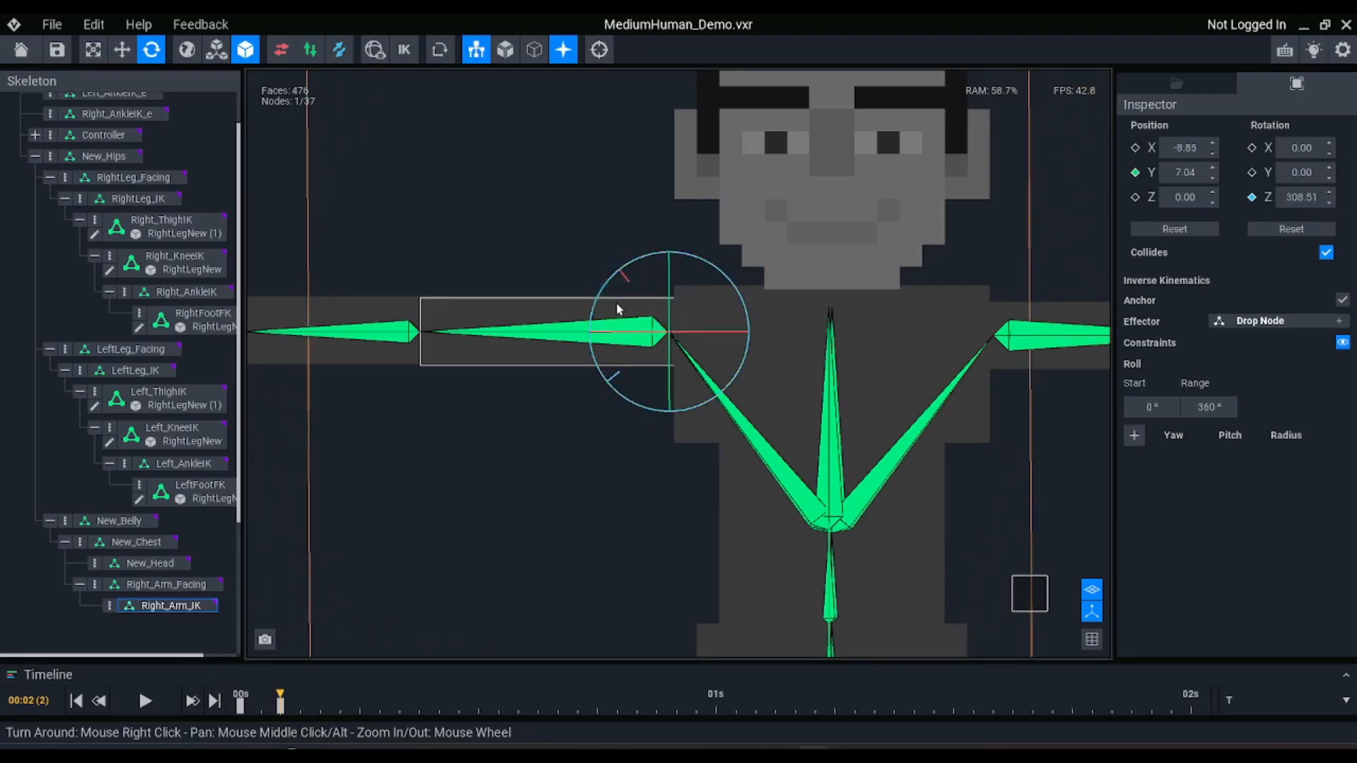
{"action": "key", "text": "w"}
{"action": "scroll", "coordinate": [634, 323], "scroll_direction": "up", "scroll_amount": 4}
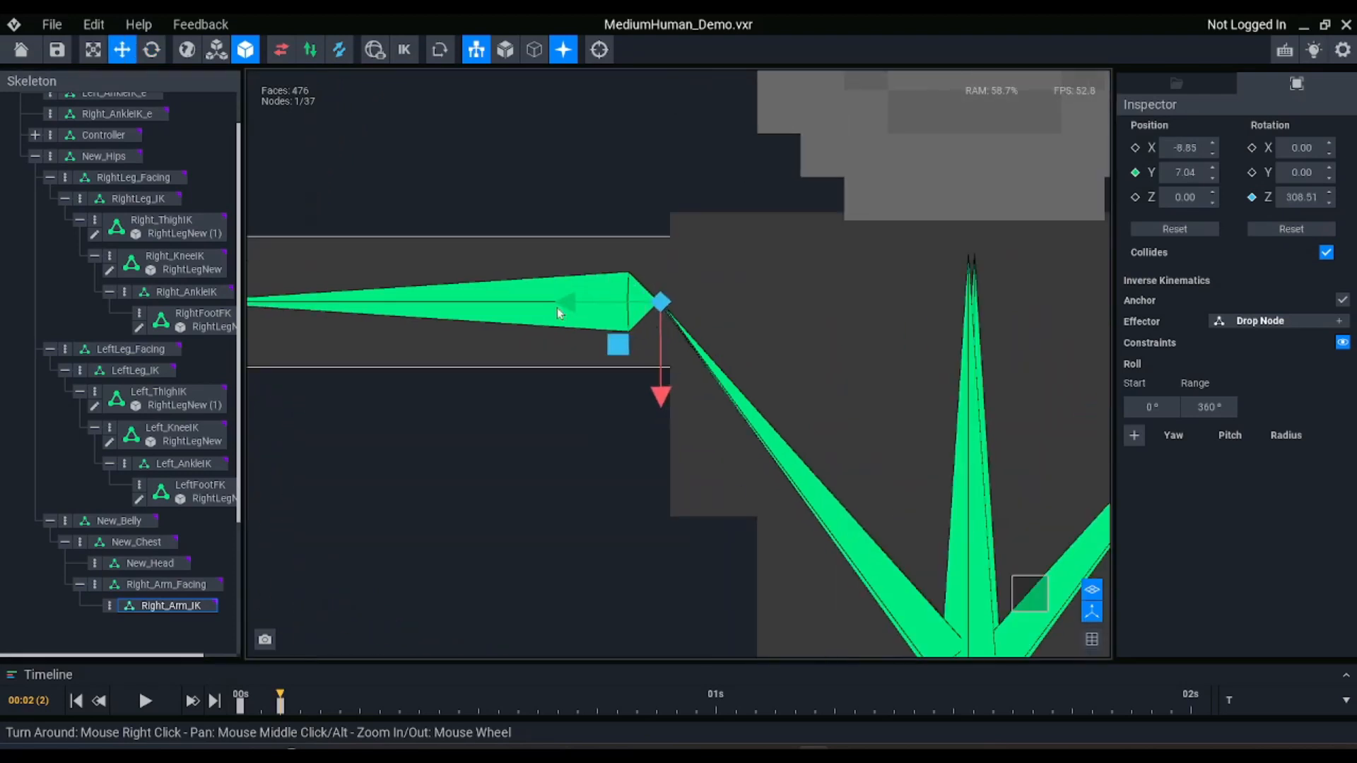
{"action": "scroll", "coordinate": [615, 316], "scroll_direction": "down", "scroll_amount": 3}
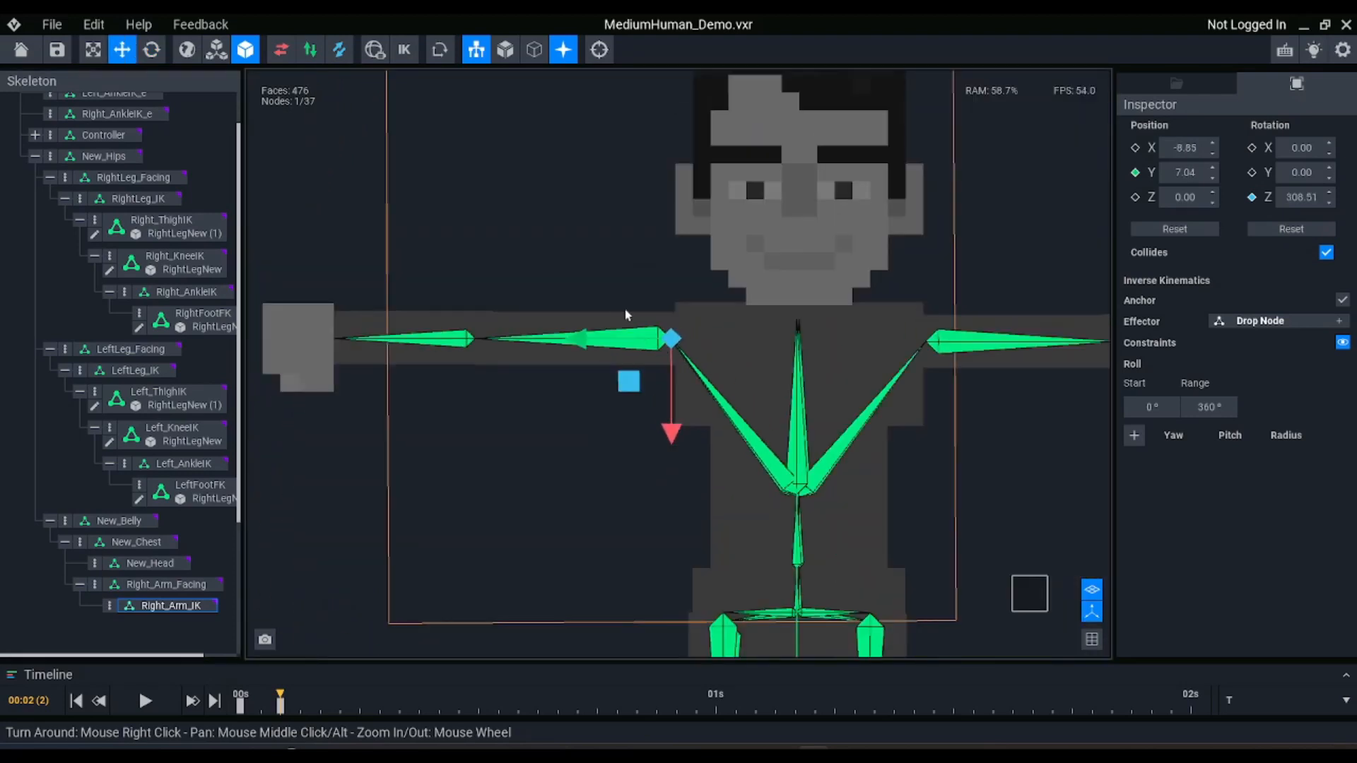
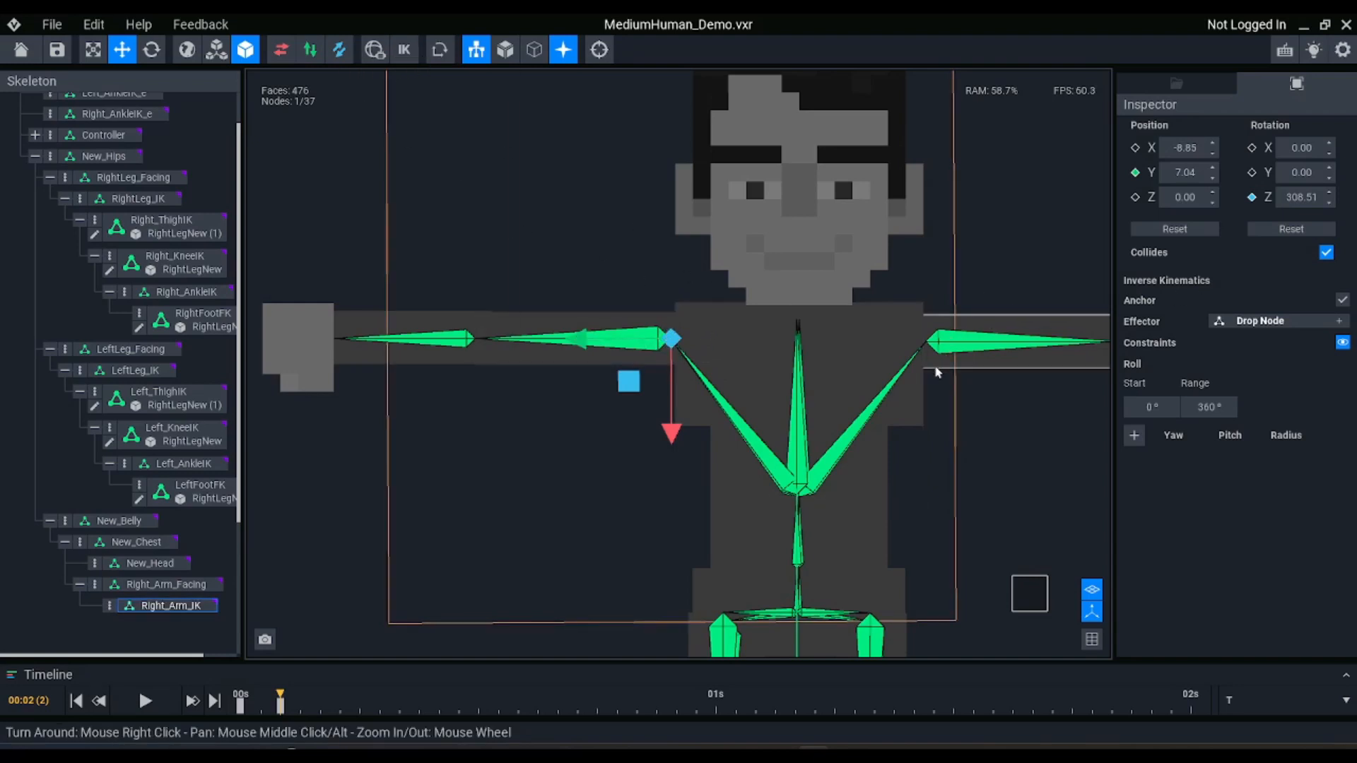
Rotate Right_Arm_IK about its Y axis and set its Y rotation to exactly 180°
{"action": "left_click", "coordinate": [1092, 639]}
{"action": "left_click", "coordinate": [1033, 598]}
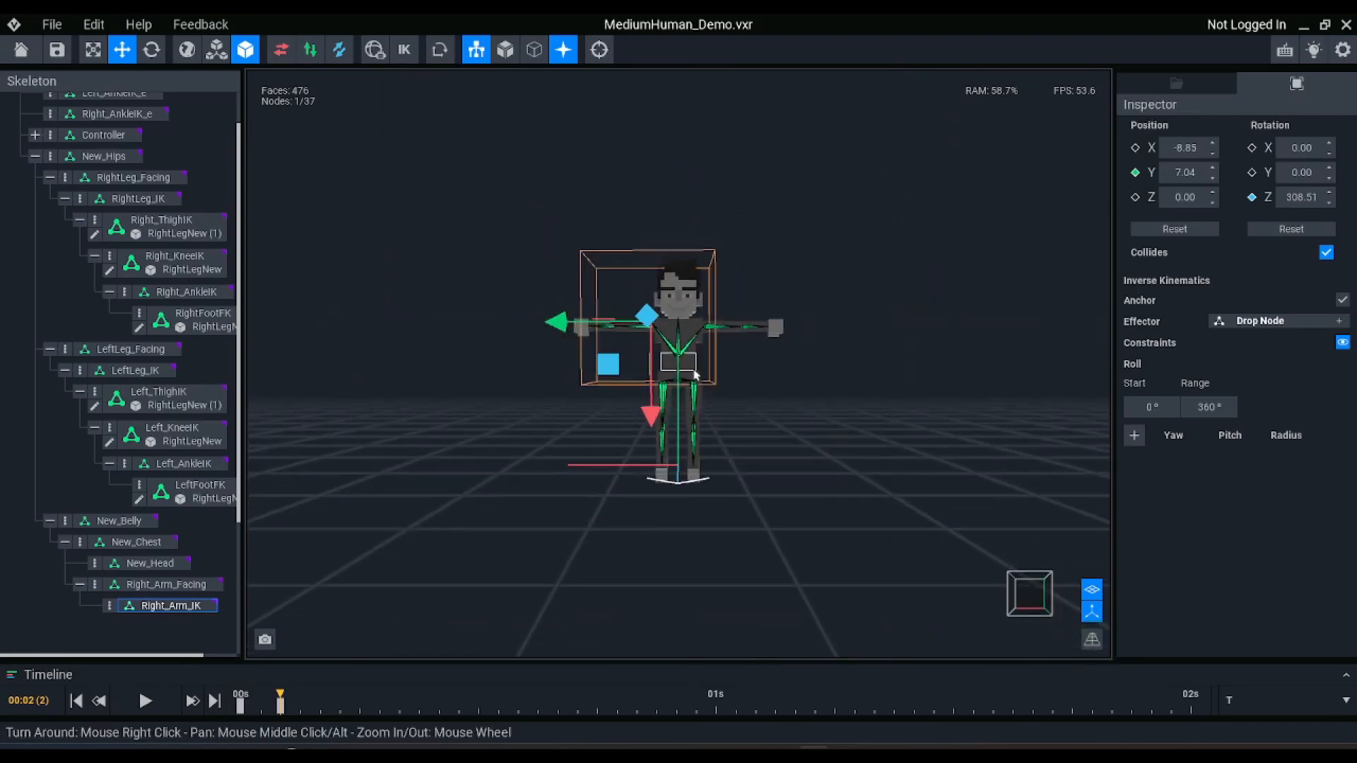
{"action": "right_click_drag", "start_coordinate": [695, 375], "coordinate": [693, 380]}
{"action": "right_click_drag", "start_coordinate": [814, 403], "coordinate": [790, 367]}
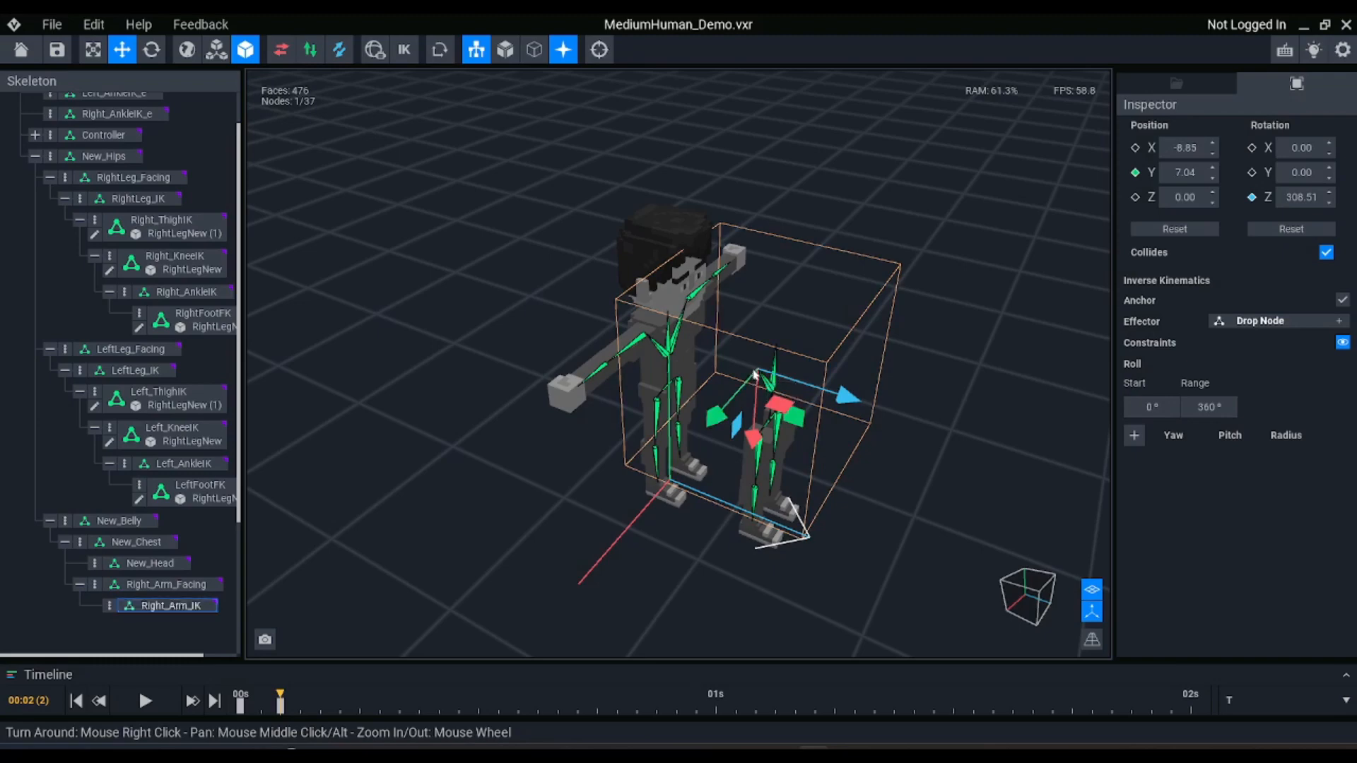
{"action": "scroll", "coordinate": [806, 389], "scroll_direction": "up", "scroll_amount": 2}
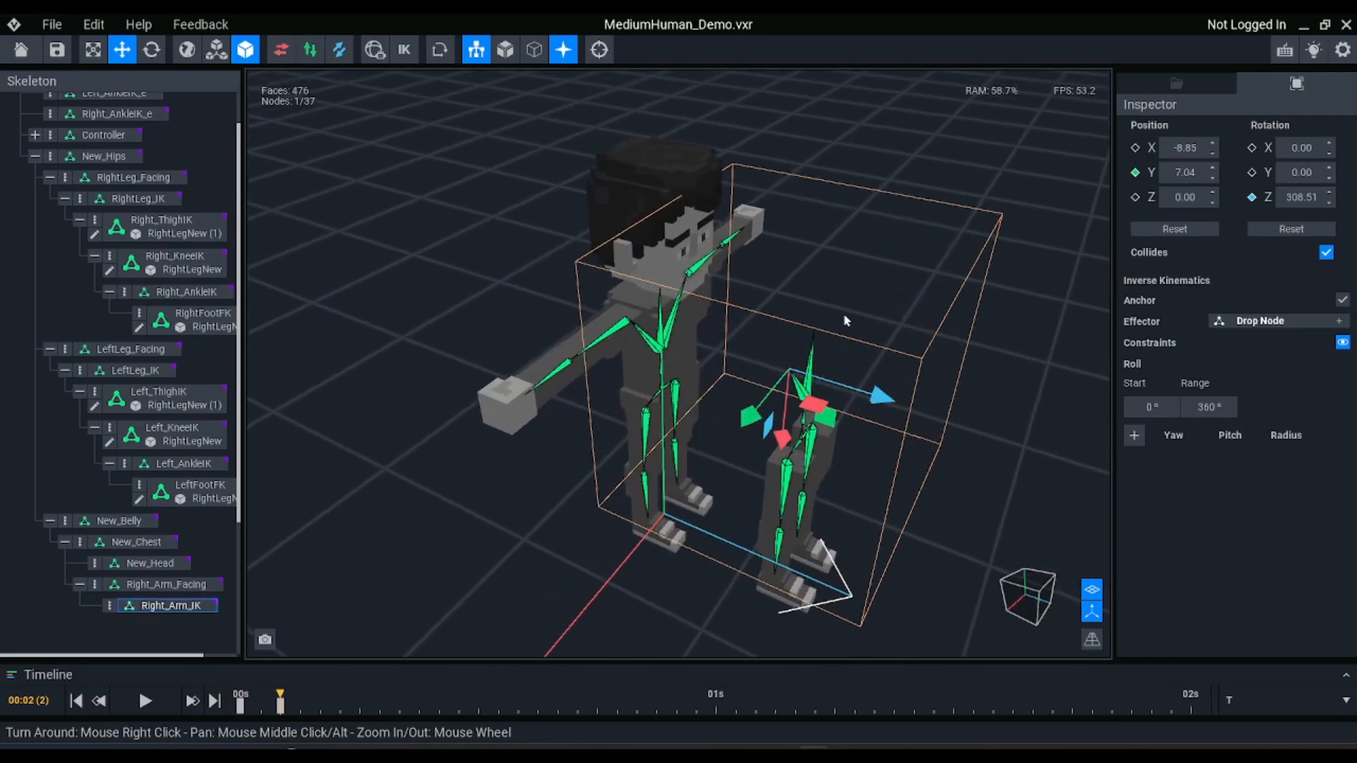
{"action": "key", "text": "e"}
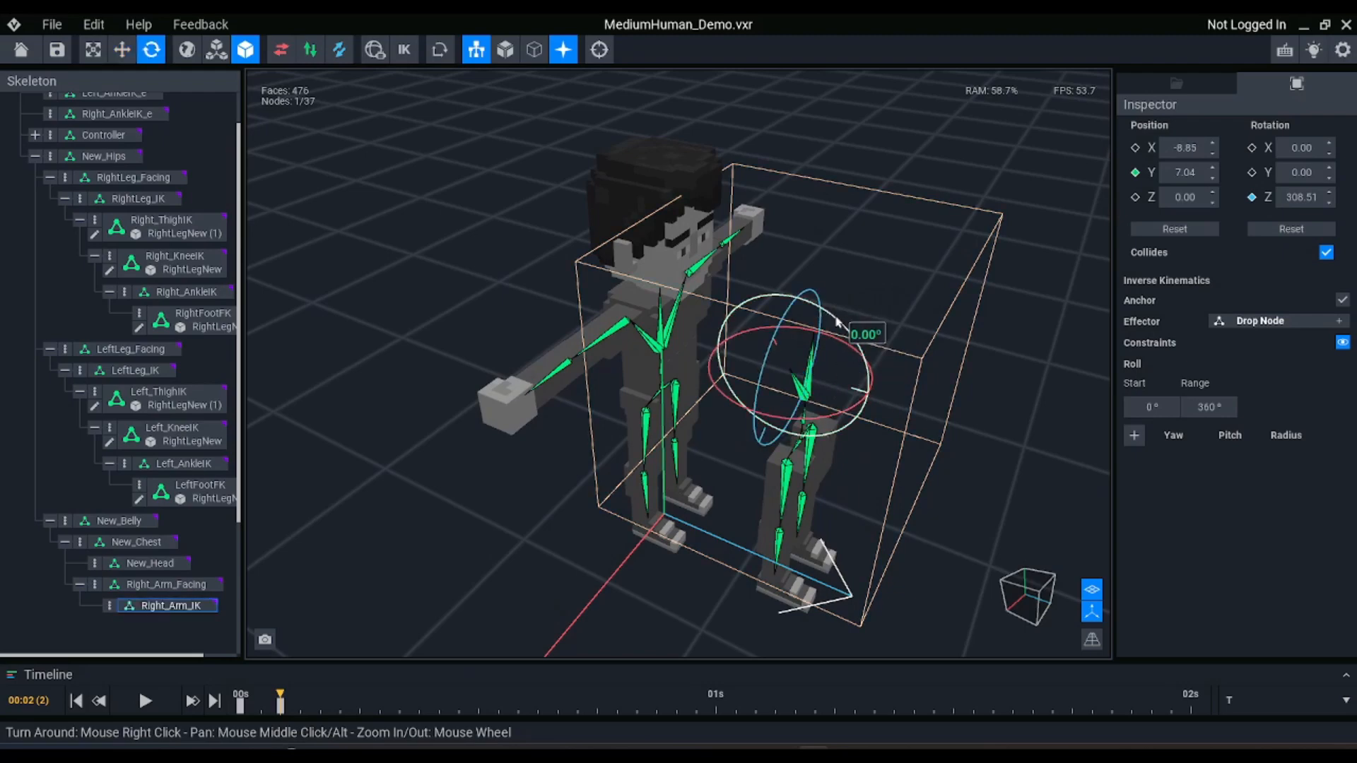
{"action": "key", "text": "w"}
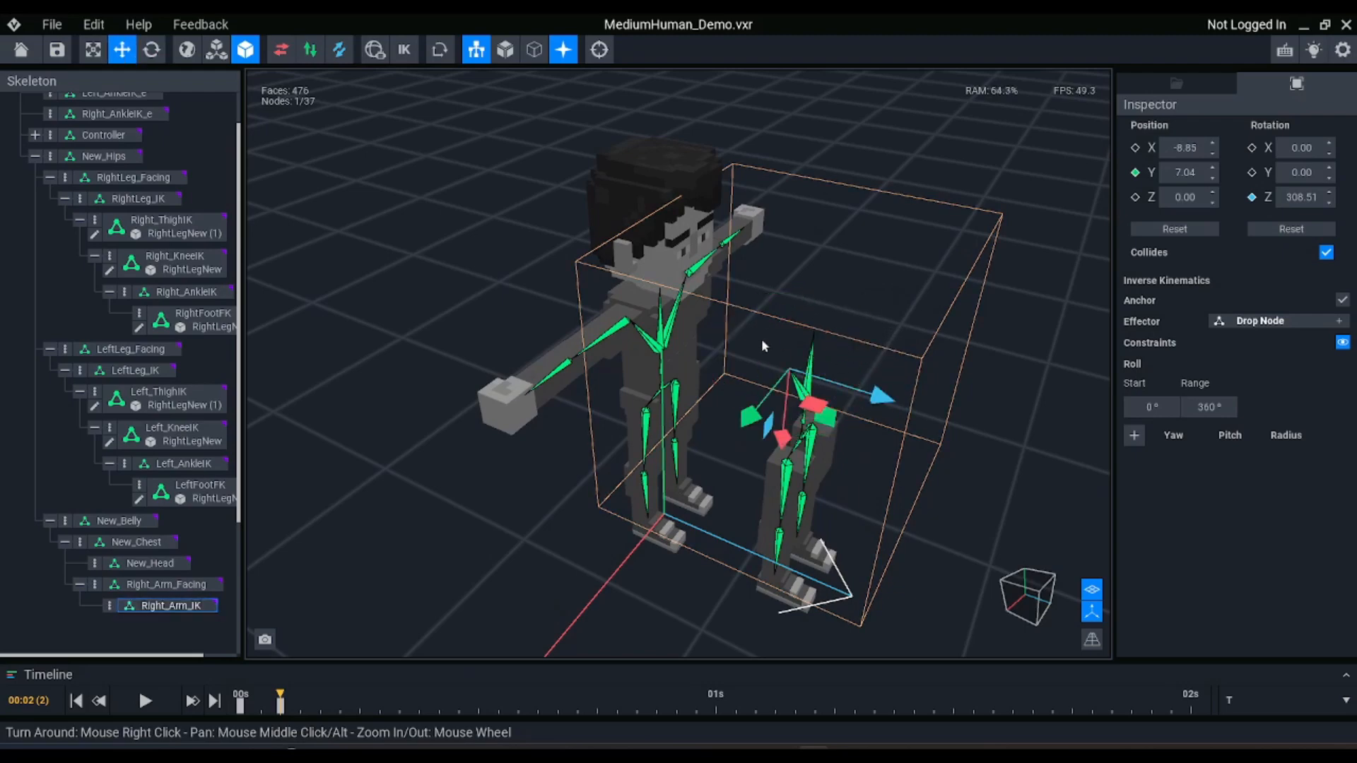
{"action": "key", "text": "e"}
{"action": "left_click_drag", "start_coordinate": [855, 342], "coordinate": [723, 400]}
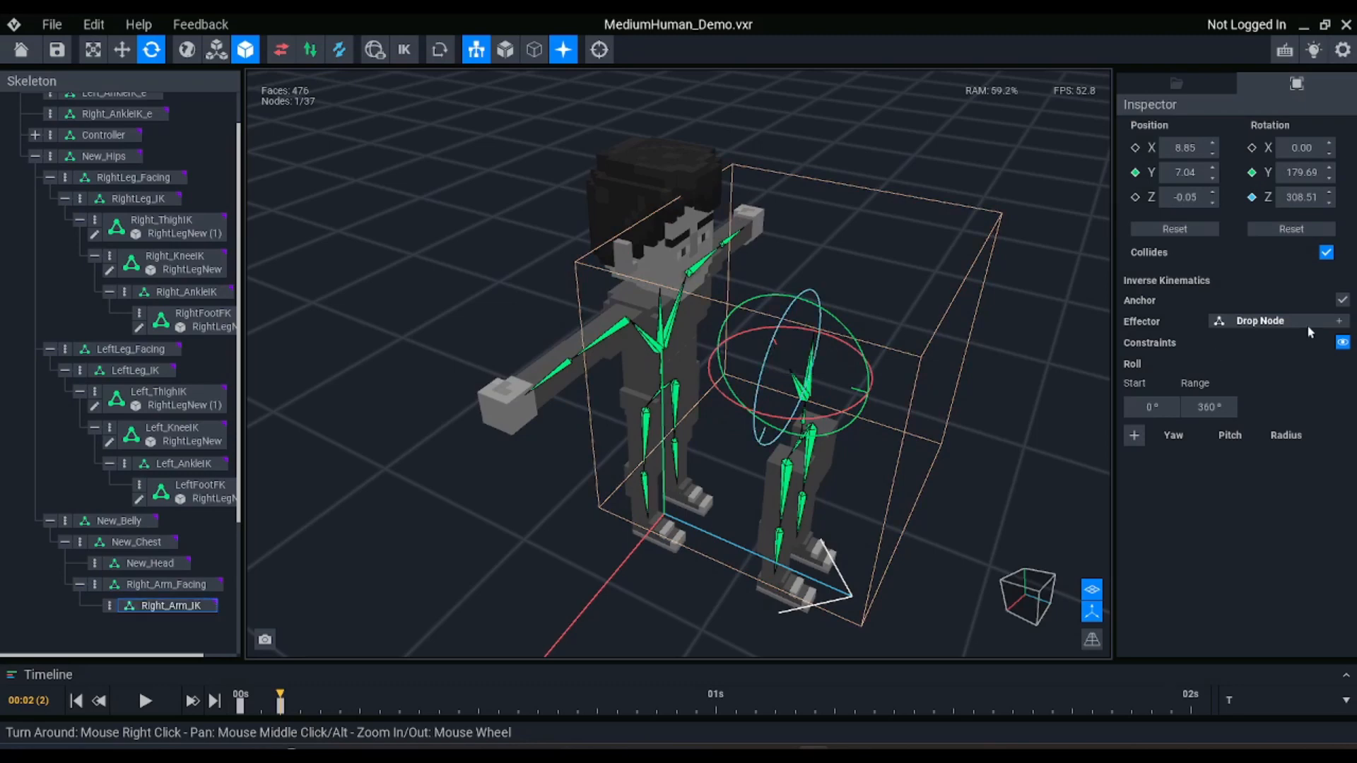
{"action": "left_click", "coordinate": [1305, 171]}
{"action": "type", "text": "180"}
{"action": "key", "text": "Return"}
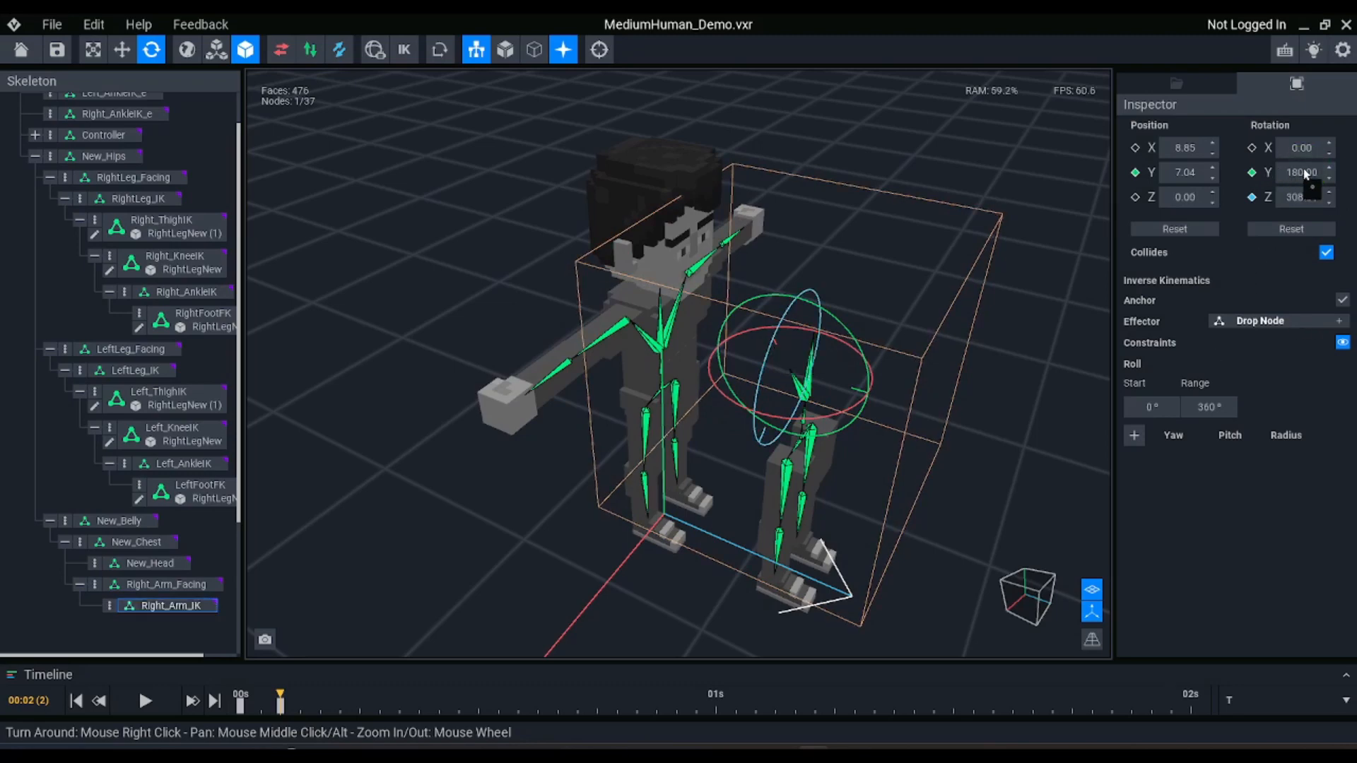
{"action": "key", "text": "w"}
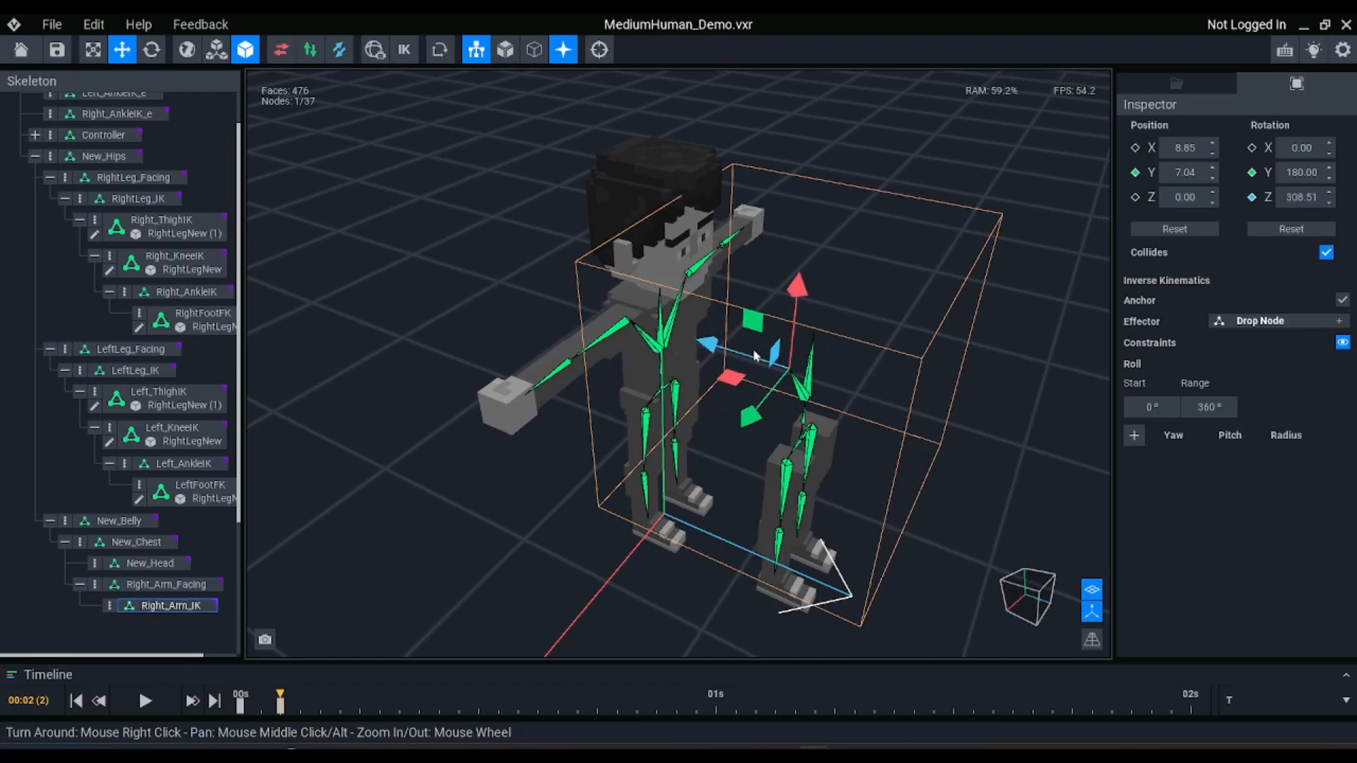
Create a child node named Right_ShoulderIK under Right_Arm_IK
{"action": "right_click_drag", "start_coordinate": [616, 324], "coordinate": [785, 333]}
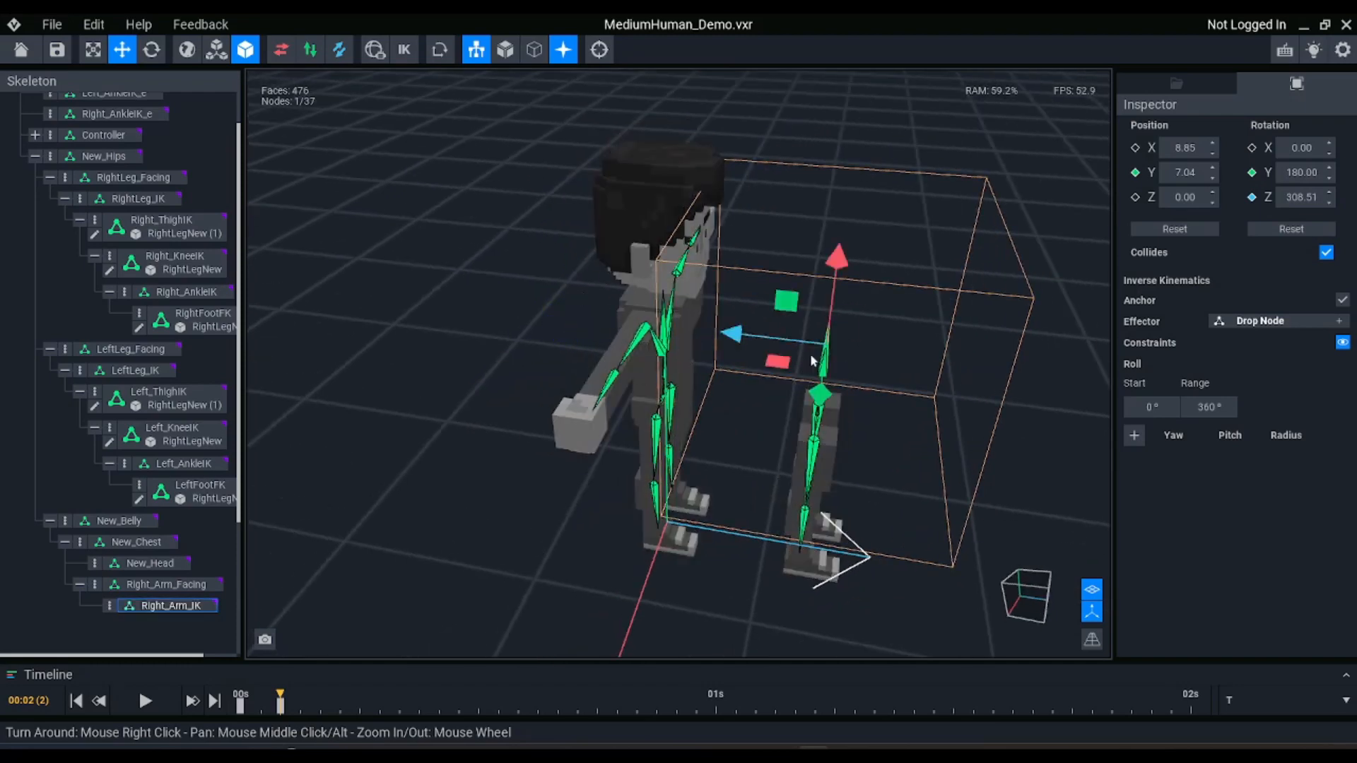
{"action": "right_click_drag", "start_coordinate": [813, 360], "coordinate": [688, 368]}
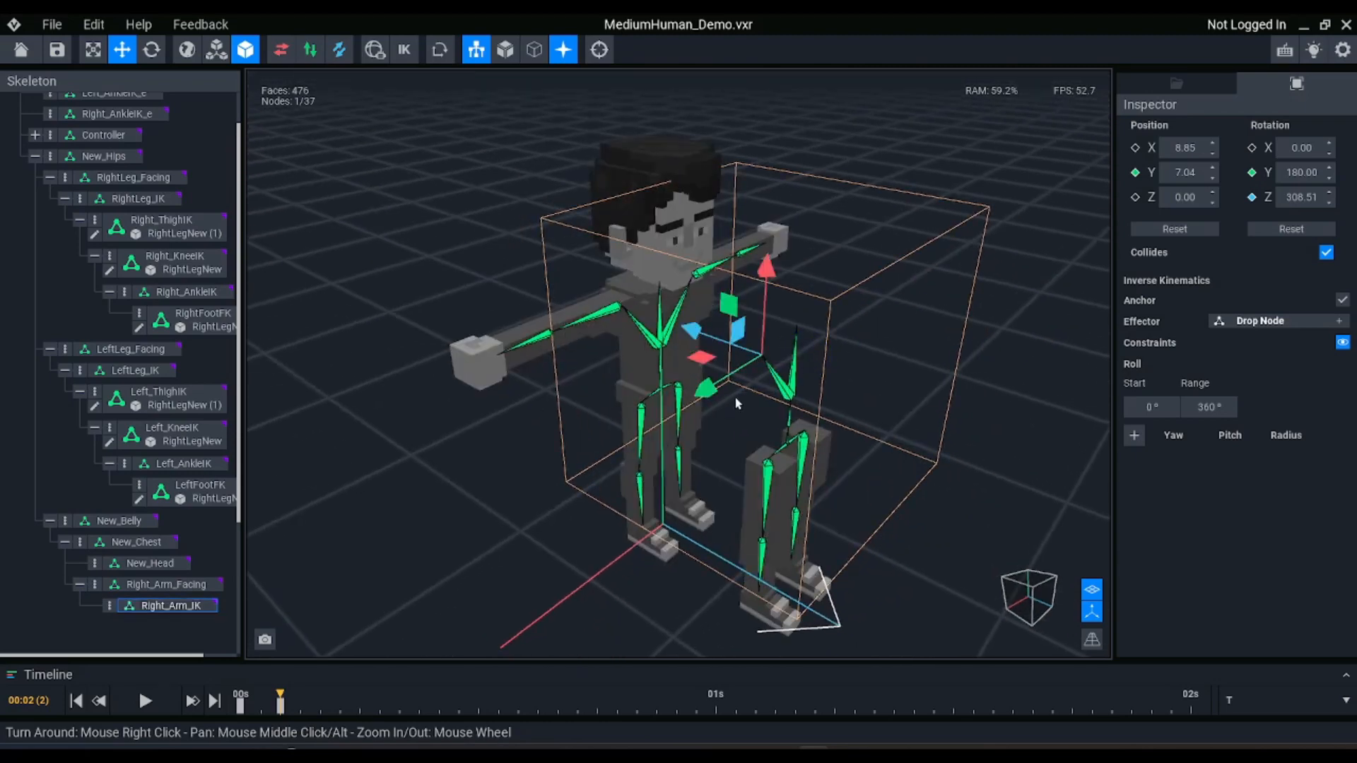
{"action": "right_click_drag", "start_coordinate": [731, 394], "coordinate": [771, 409]}
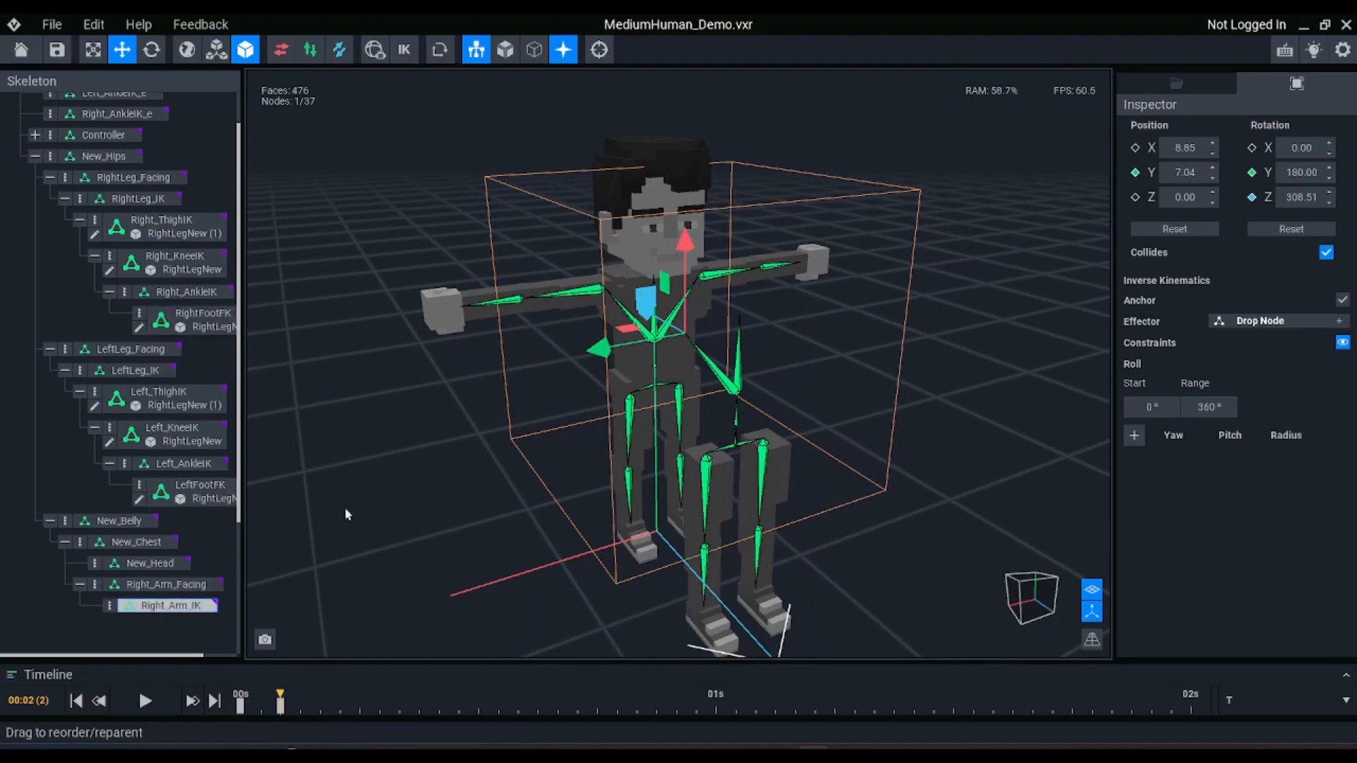
{"action": "left_click", "coordinate": [1092, 638]}
{"action": "left_click", "coordinate": [1035, 599]}
{"action": "scroll", "coordinate": [625, 283], "scroll_direction": "up", "scroll_amount": 5}
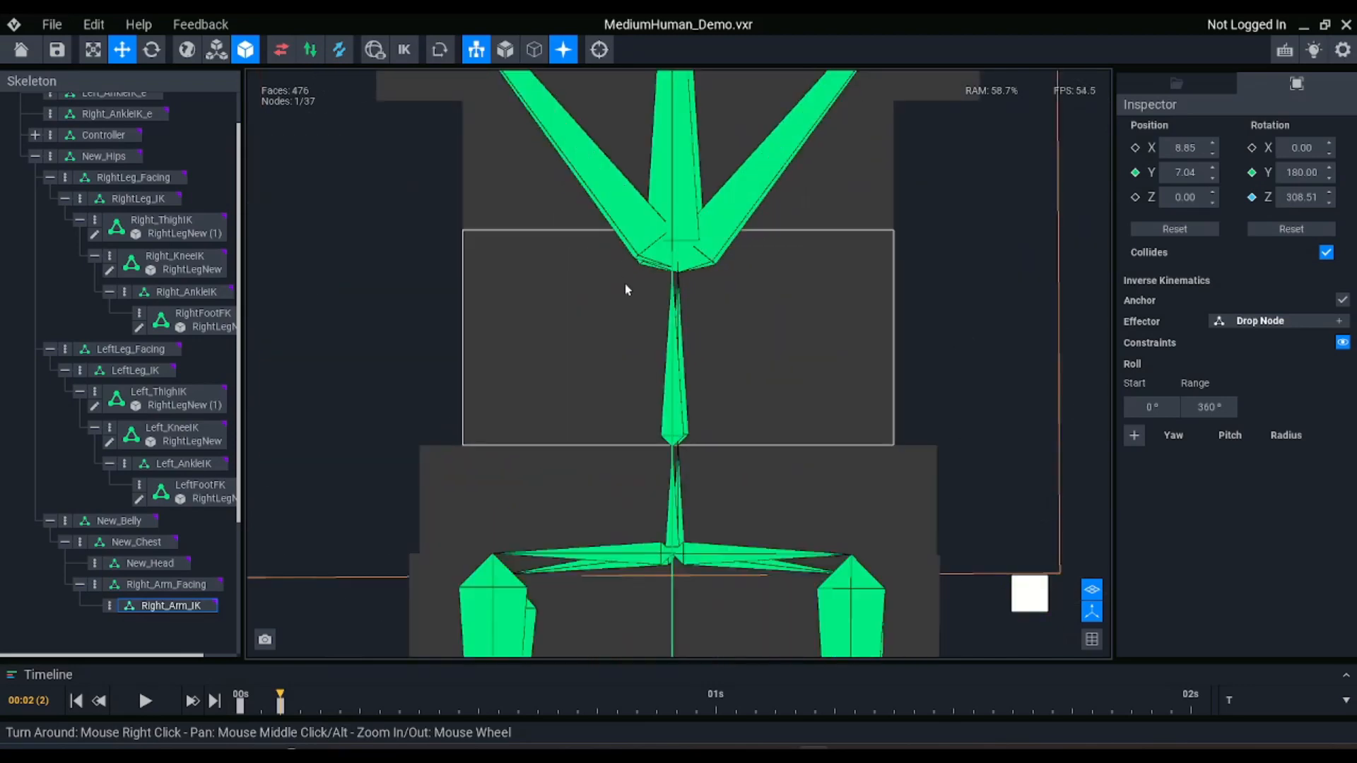
{"action": "scroll", "coordinate": [625, 283], "scroll_direction": "down", "scroll_amount": 5}
{"action": "scroll", "coordinate": [625, 282], "scroll_direction": "up", "scroll_amount": 6}
{"action": "middle_click_drag", "start_coordinate": [500, 246], "coordinate": [528, 269]}
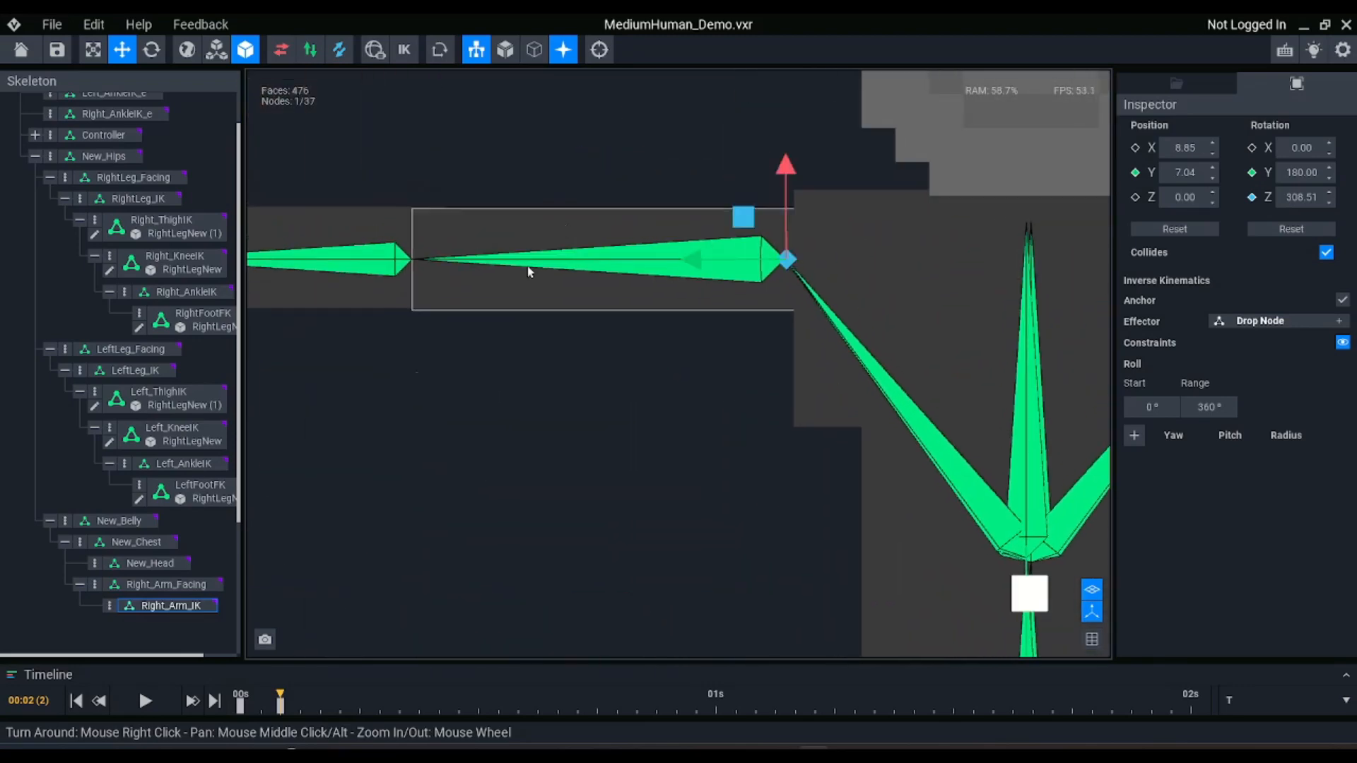
{"action": "left_click", "coordinate": [107, 609]}
{"action": "left_click", "coordinate": [159, 562]}
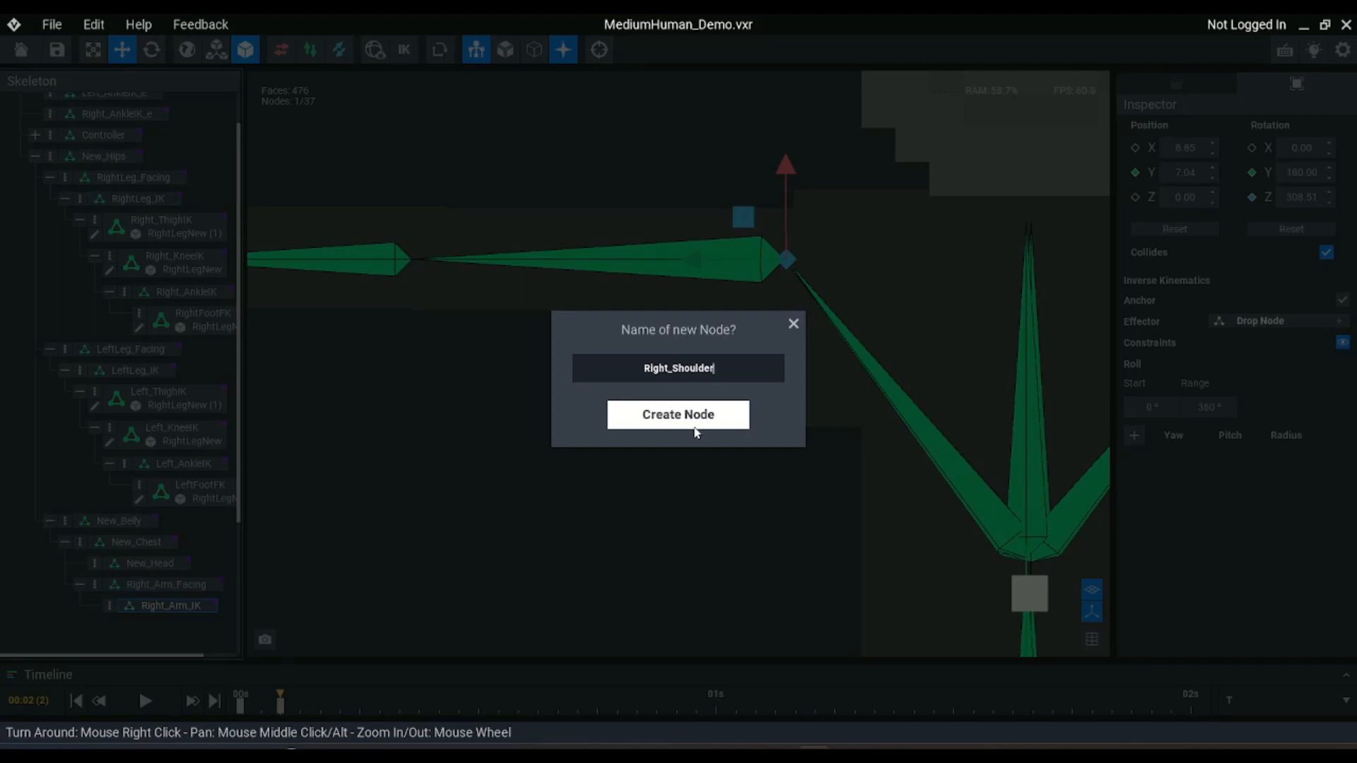
{"action": "type", "text": "Right_ShoulderIK"}
{"action": "left_click", "coordinate": [696, 428]}
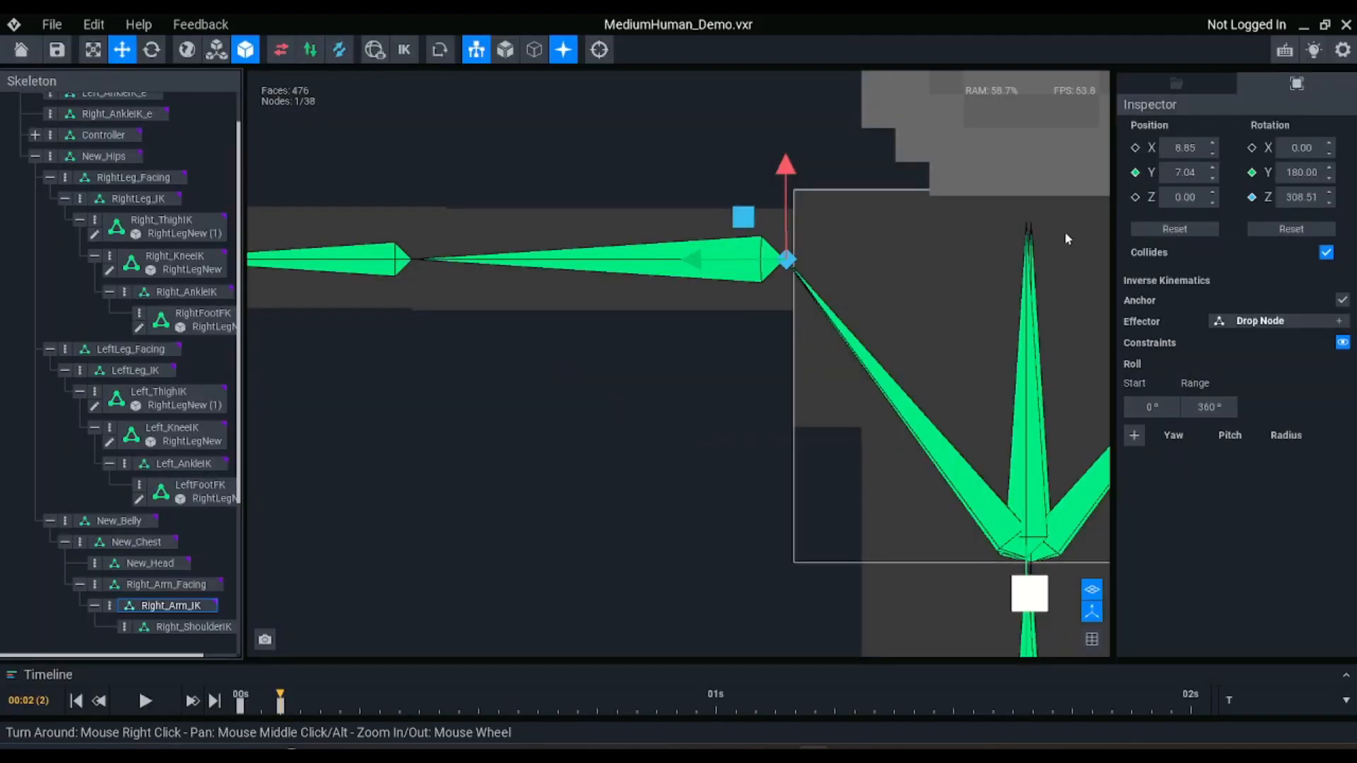
Create a child node named Right_ElbowIK under Right_ShoulderIK
{"action": "left_click", "coordinate": [185, 627]}
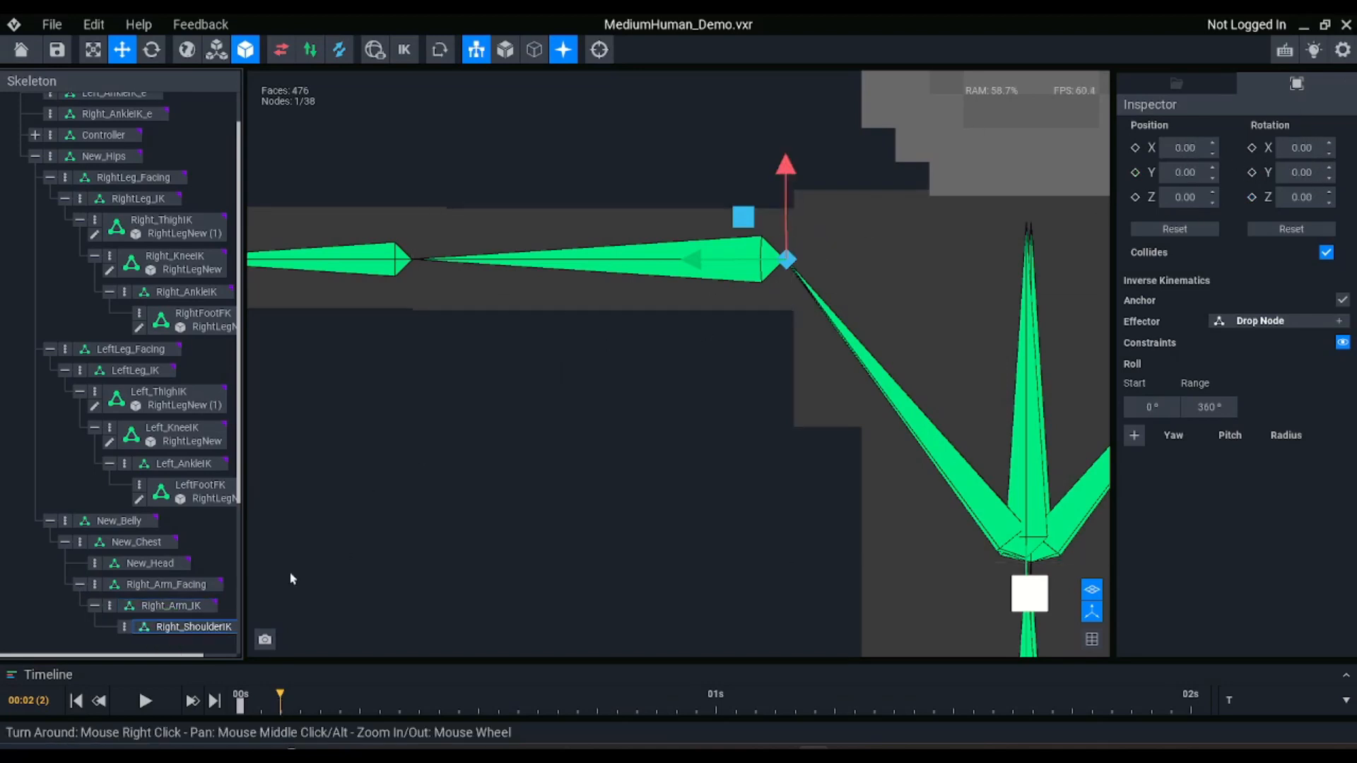
{"action": "scroll", "coordinate": [163, 396], "scroll_direction": "down", "scroll_amount": 3}
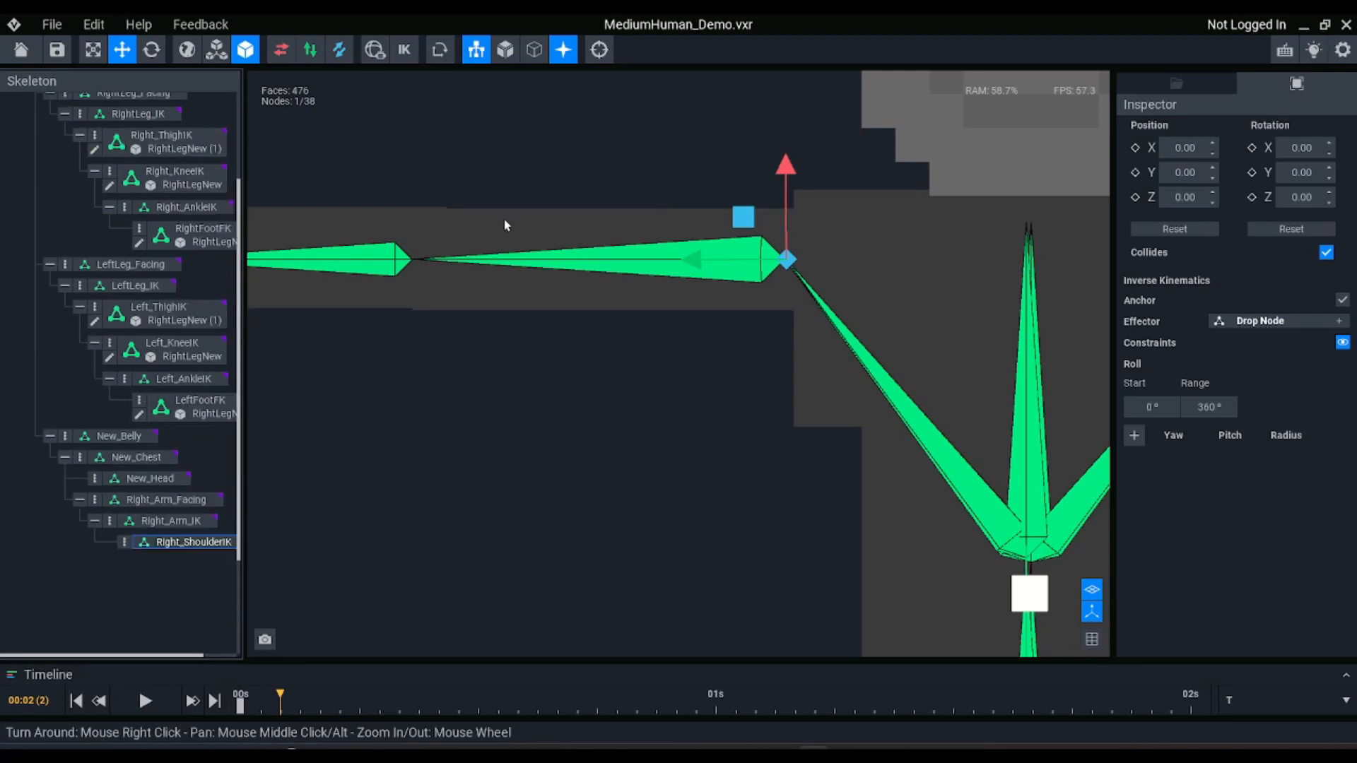
{"action": "left_click", "coordinate": [124, 544]}
{"action": "left_click", "coordinate": [166, 558]}
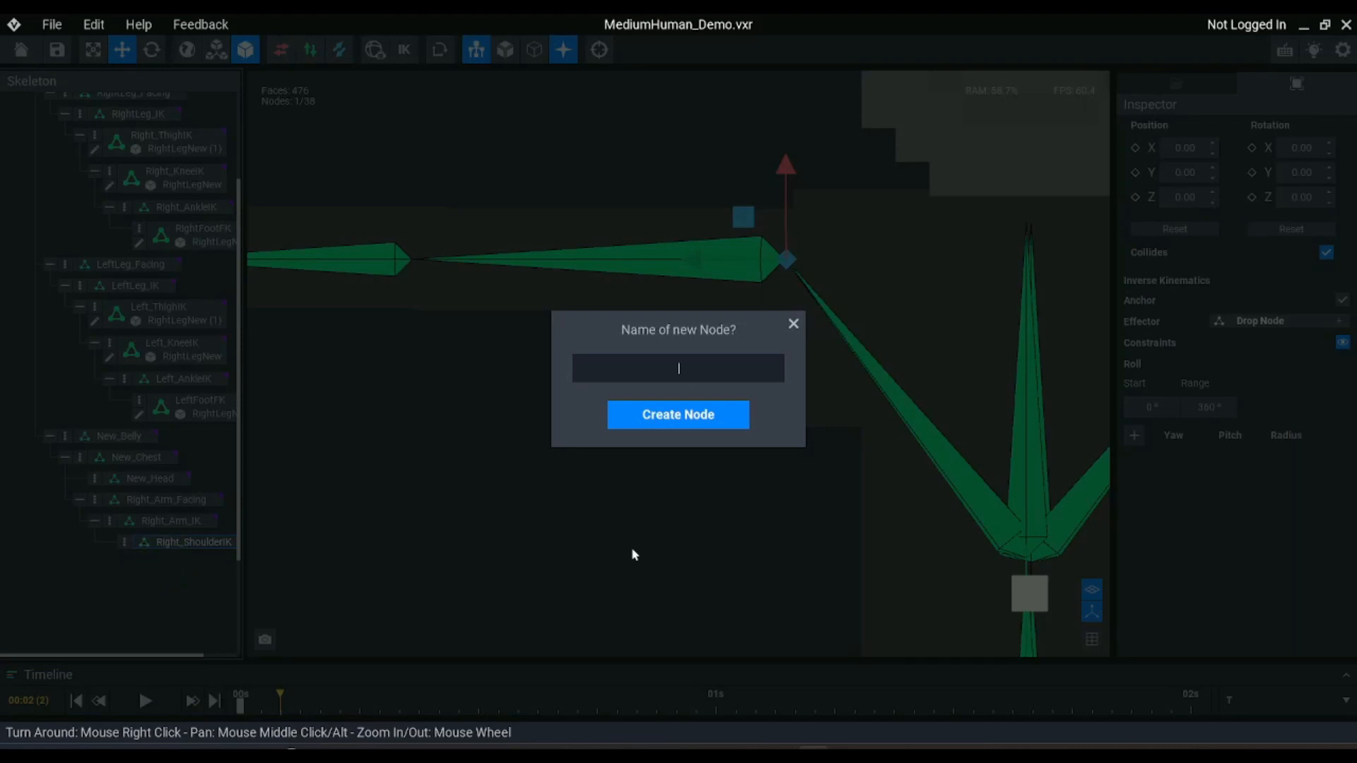
{"action": "type", "text": "Right_ElbowIK"}
{"action": "key", "text": "Return"}
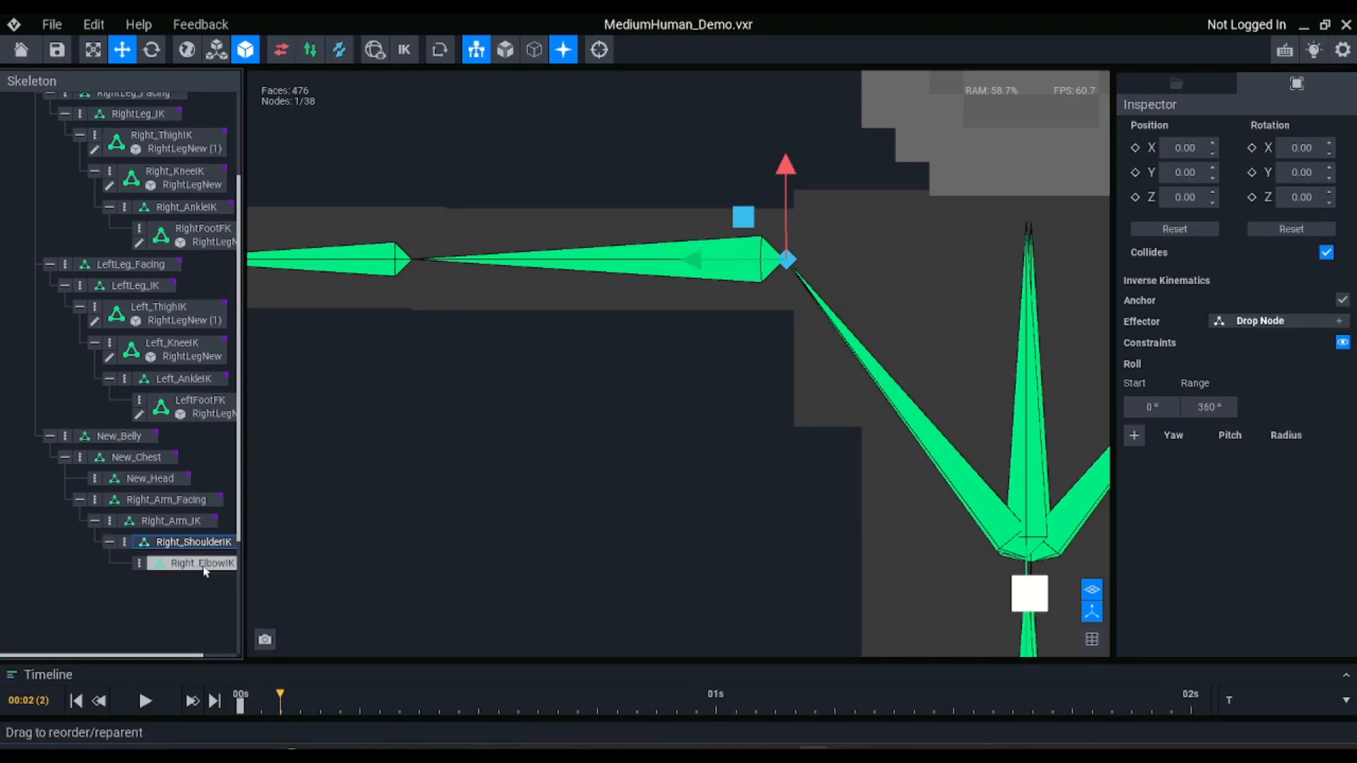
Move Right_ElbowIK along its Y axis to the right elbow joint, about 11.05
{"action": "left_click", "coordinate": [180, 563]}
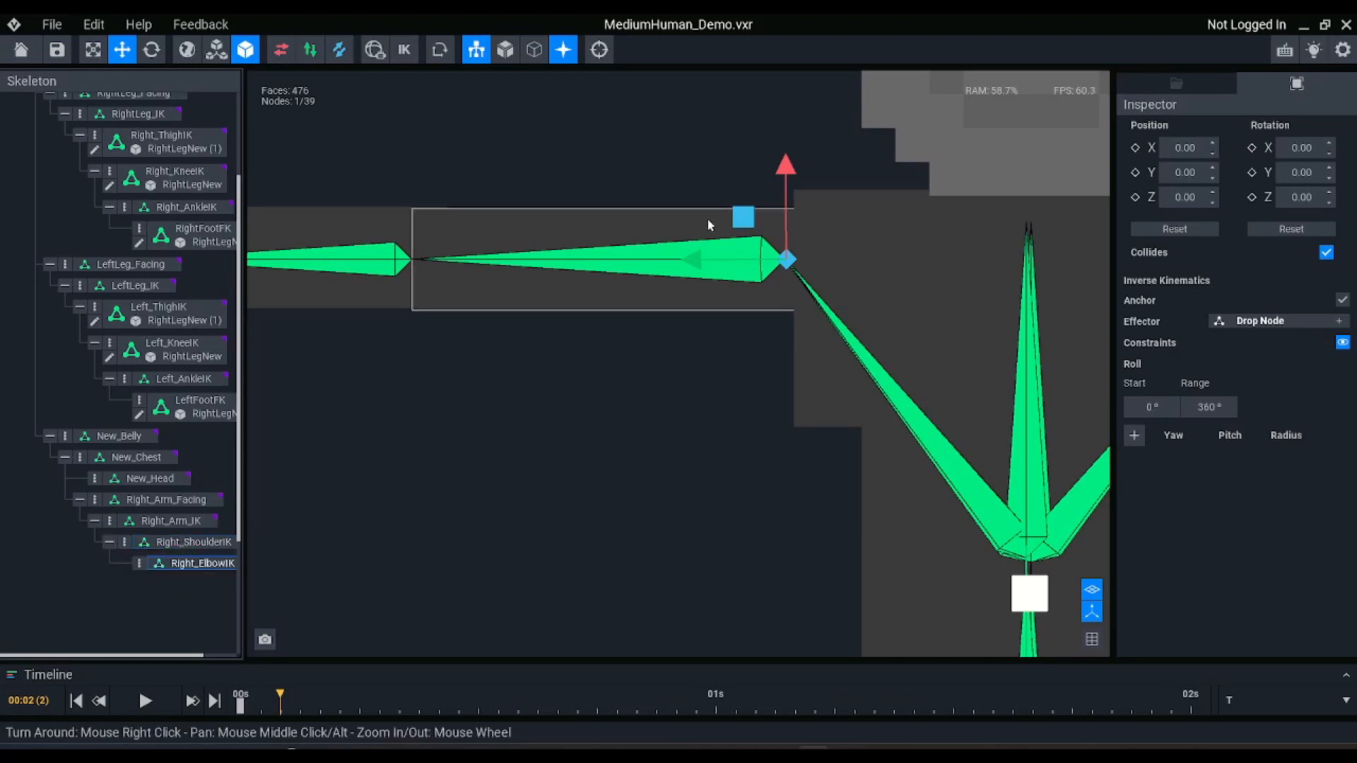
{"action": "left_click_drag", "start_coordinate": [693, 263], "coordinate": [315, 261]}
{"action": "middle_click_drag", "start_coordinate": [557, 269], "coordinate": [824, 285]}
{"action": "scroll", "coordinate": [556, 268], "scroll_direction": "down", "scroll_amount": 2}
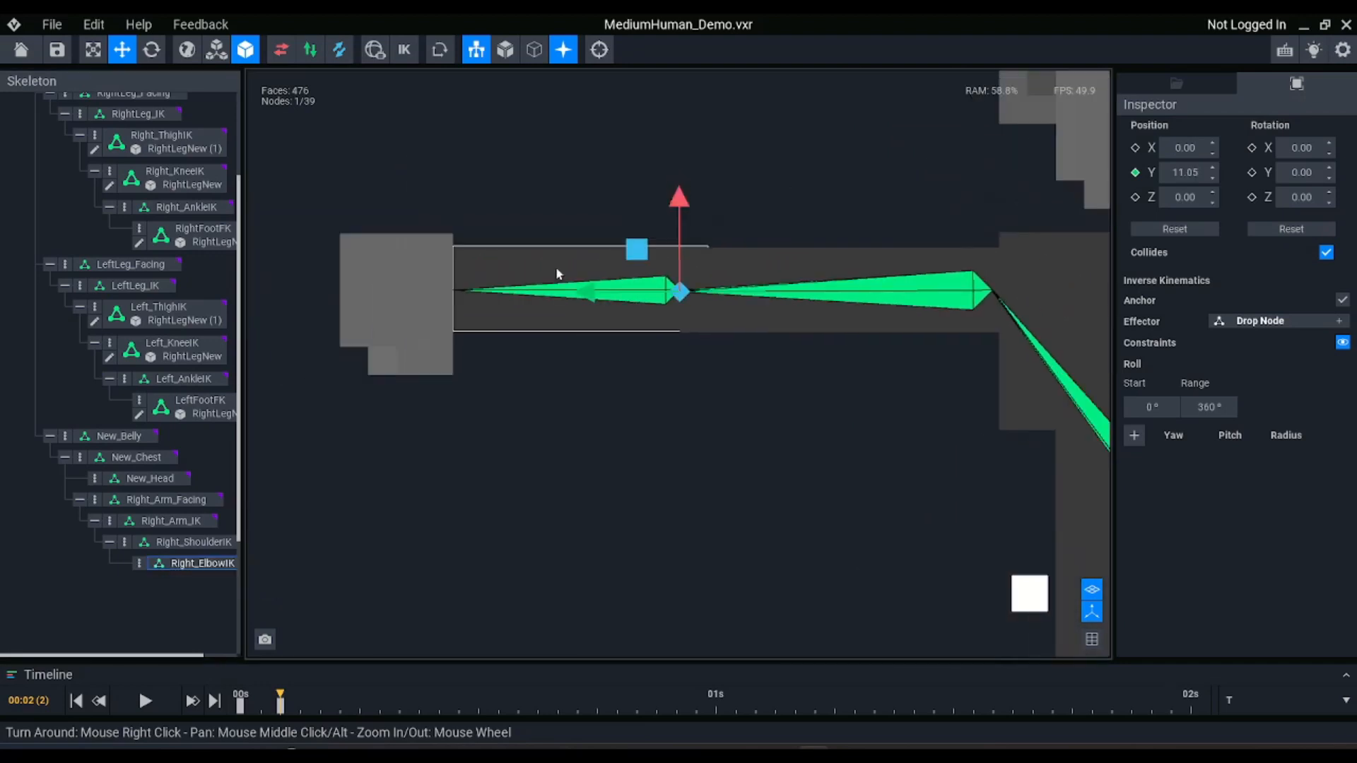
Create a child Right_Wrist node under Right_ElbowIK
{"action": "left_click", "coordinate": [139, 563]}
{"action": "left_click", "coordinate": [192, 565]}
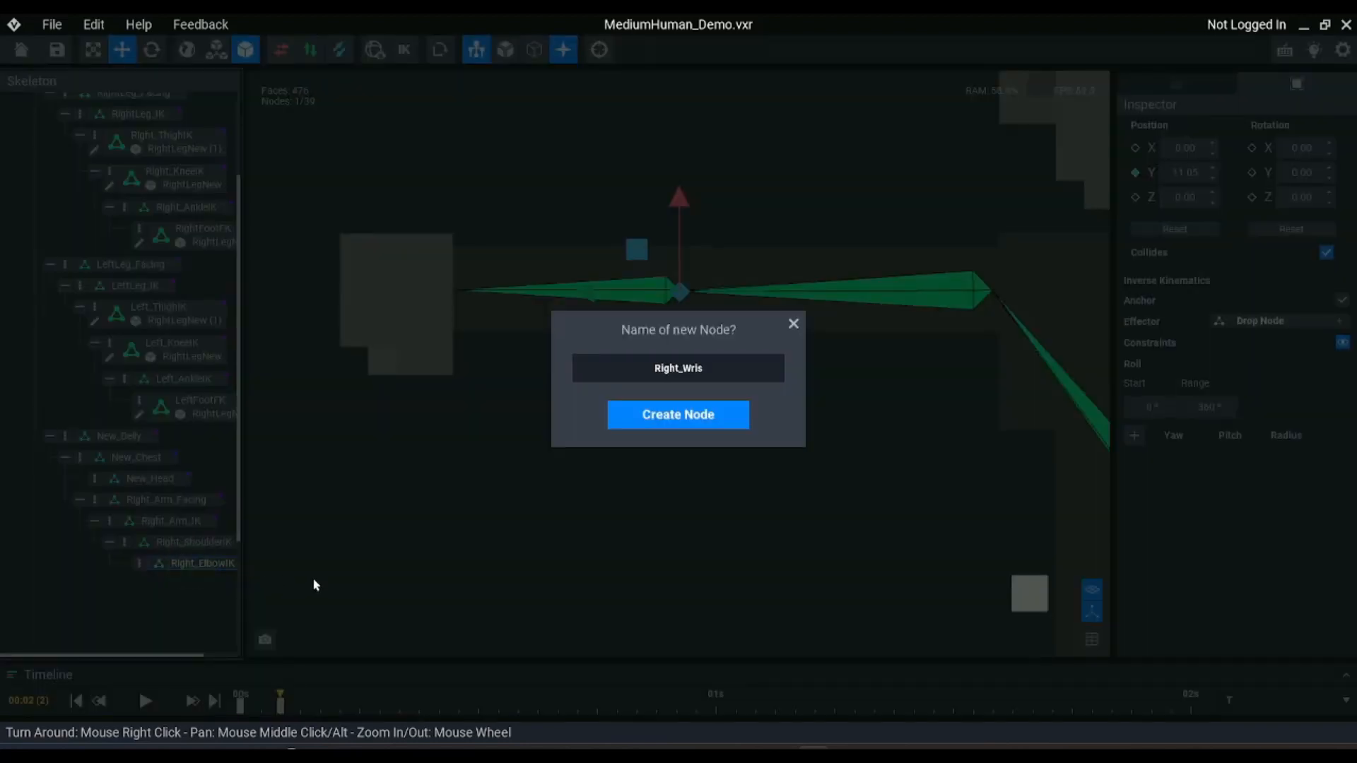
{"action": "key", "text": "Return"}
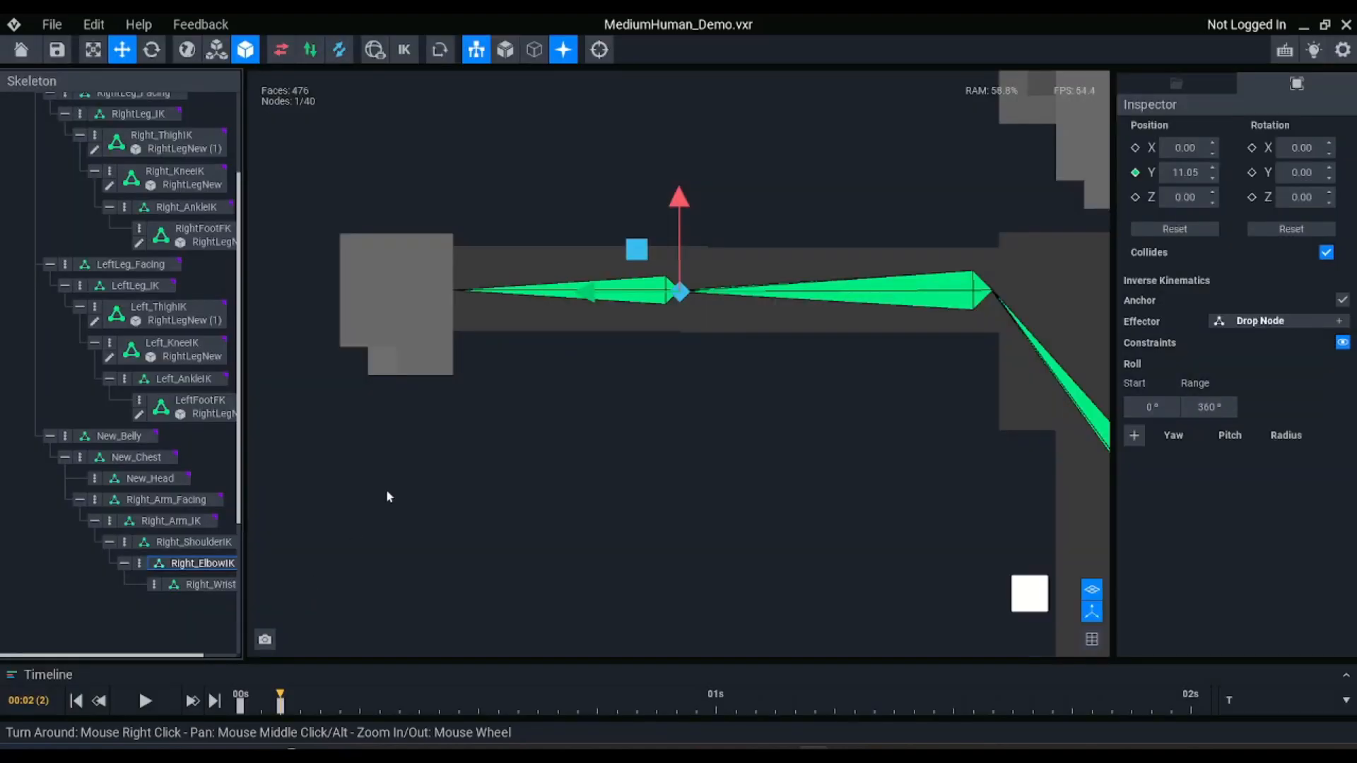
Move the Right_Wrist node along its Y axis to the start of the right hand, about 7.98
{"action": "left_click", "coordinate": [177, 582]}
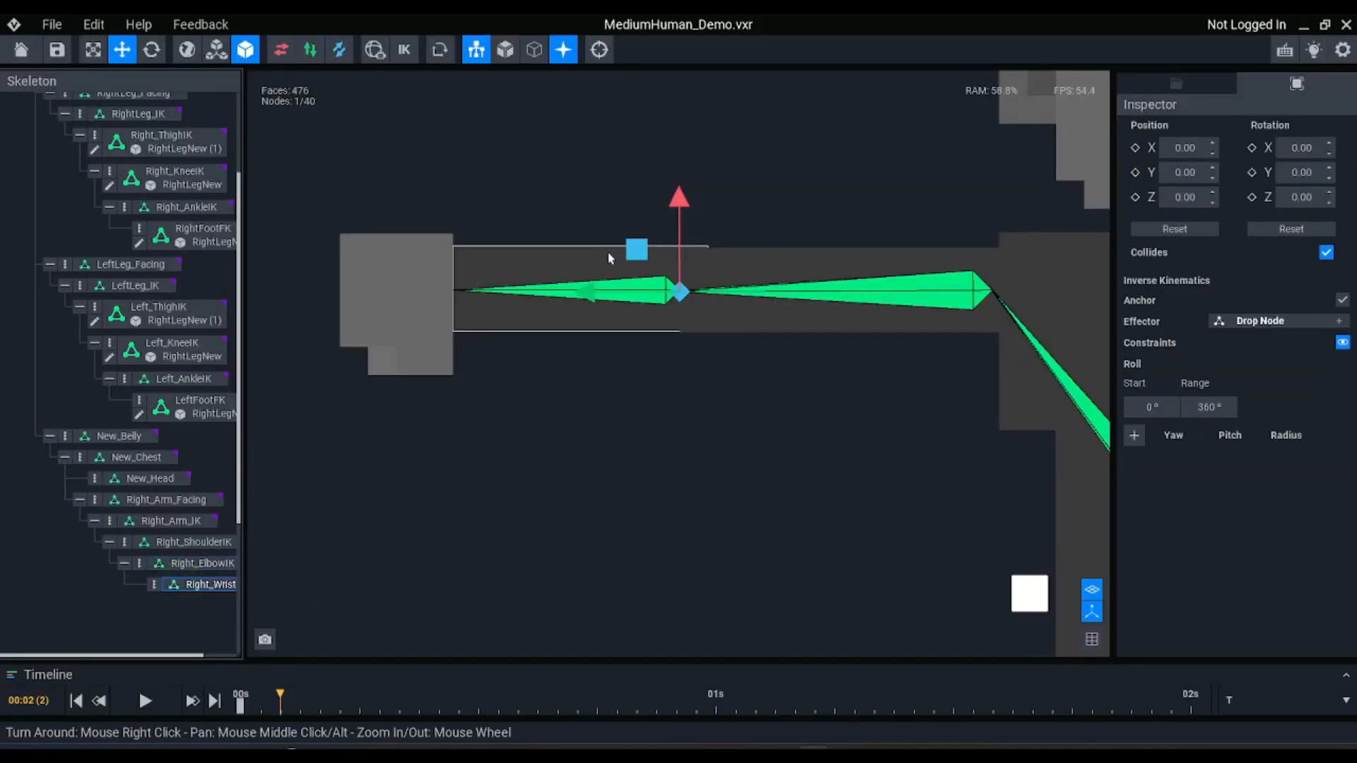
{"action": "left_click_drag", "start_coordinate": [597, 294], "coordinate": [362, 285]}
{"action": "middle_click_drag", "start_coordinate": [920, 290], "coordinate": [794, 272]}
{"action": "scroll", "coordinate": [791, 275], "scroll_direction": "down", "scroll_amount": 5}
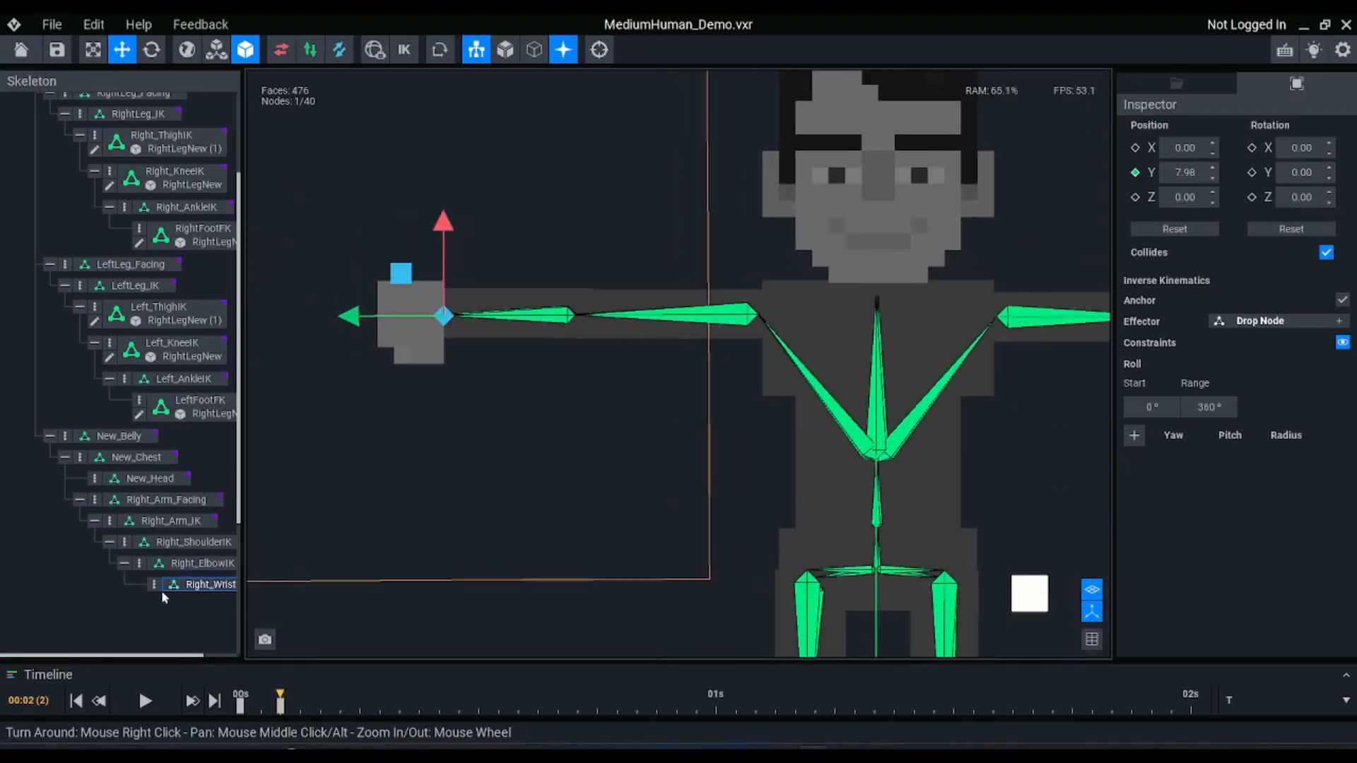
Enable the IK anchor on Right_Arm_Facing and Right_Arm_IK, and check the anchor settings of New_Chest and New_Belly
{"action": "left_click", "coordinate": [173, 523]}
{"action": "left_click", "coordinate": [183, 501]}
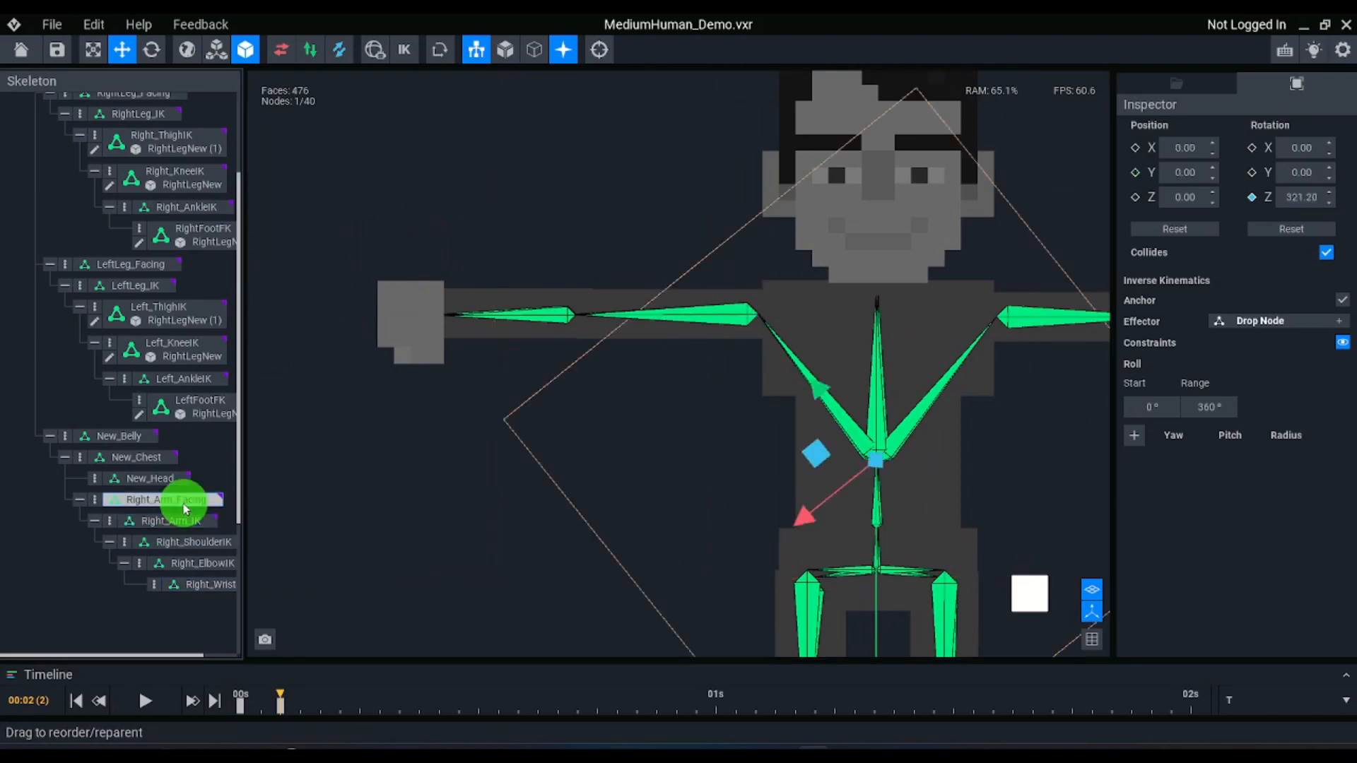
{"action": "left_click", "coordinate": [191, 542]}
{"action": "left_click", "coordinate": [198, 564]}
{"action": "left_click", "coordinate": [203, 584]}
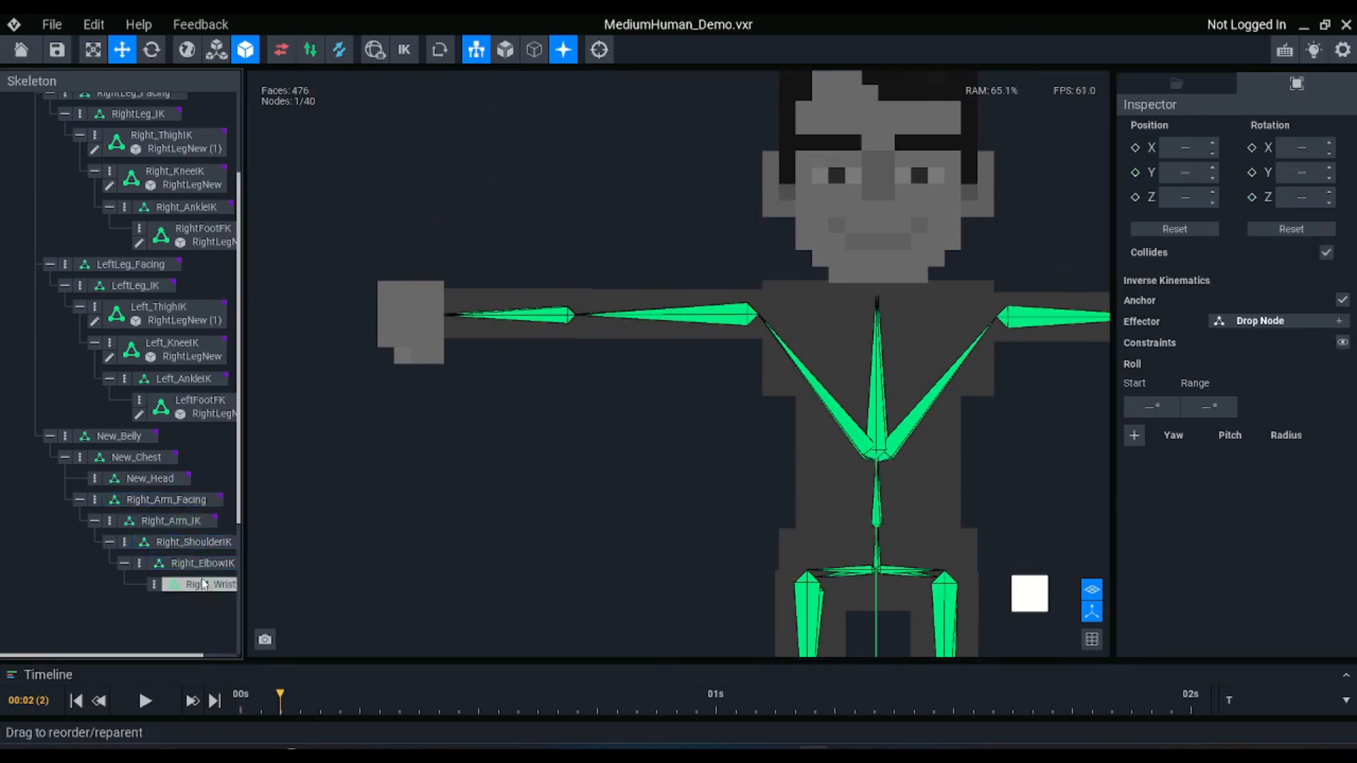
{"action": "left_click", "coordinate": [201, 563]}
{"action": "left_click", "coordinate": [173, 521]}
{"action": "left_click", "coordinate": [182, 500]}
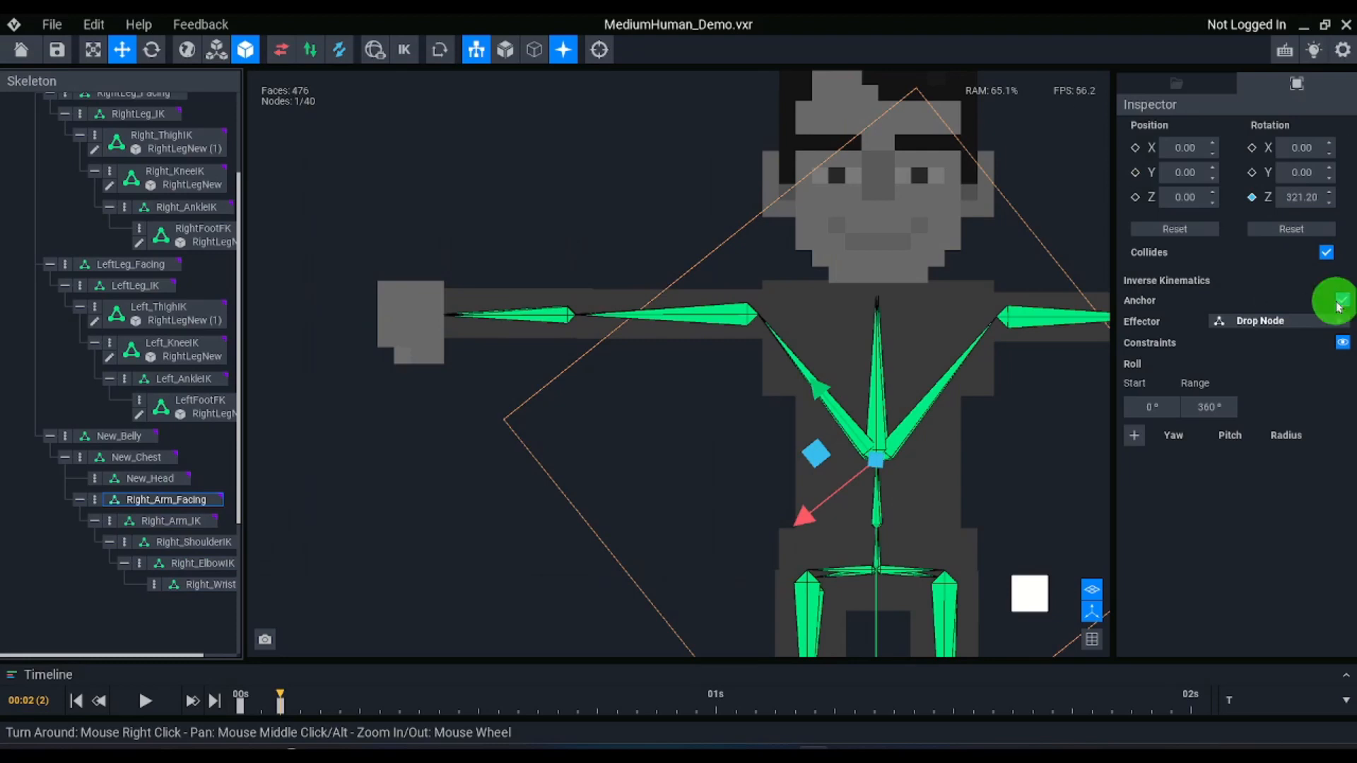
{"action": "left_click", "coordinate": [175, 520]}
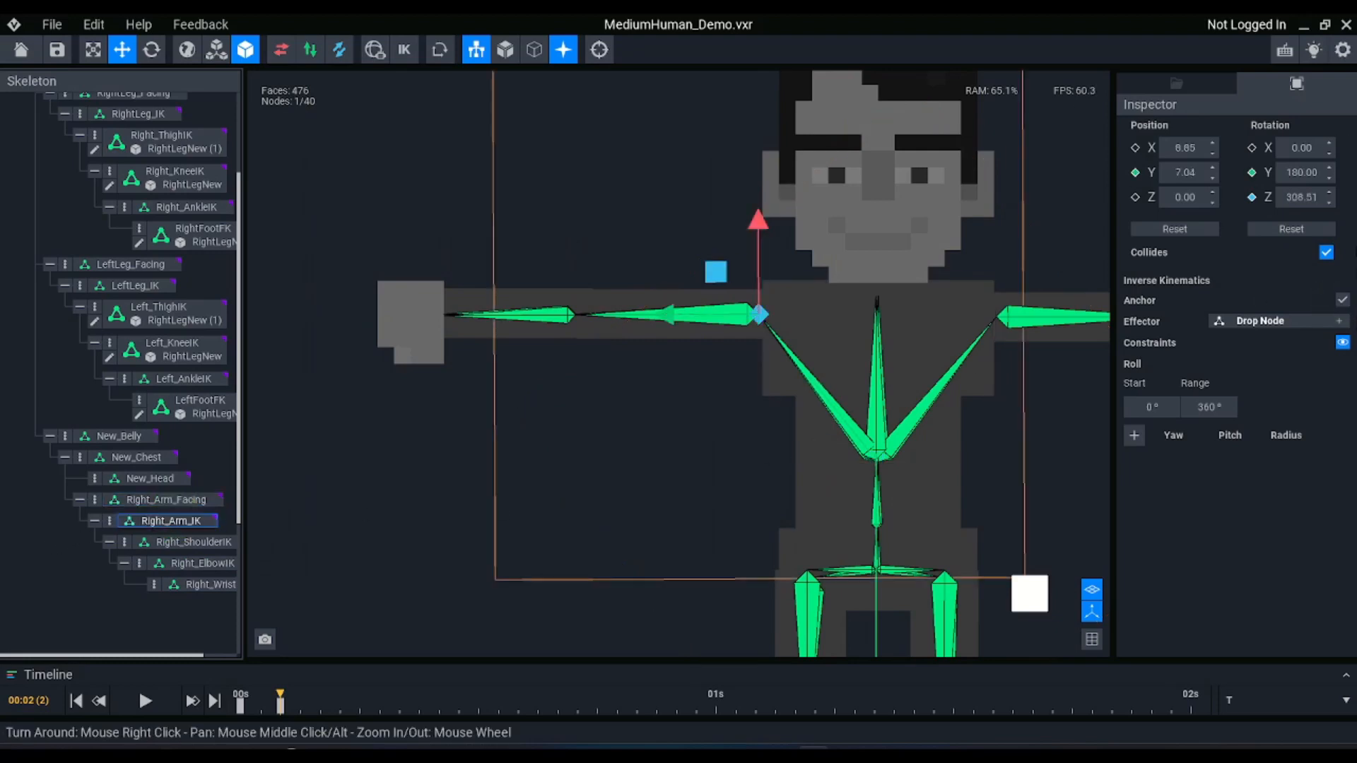
{"action": "left_click", "coordinate": [148, 478]}
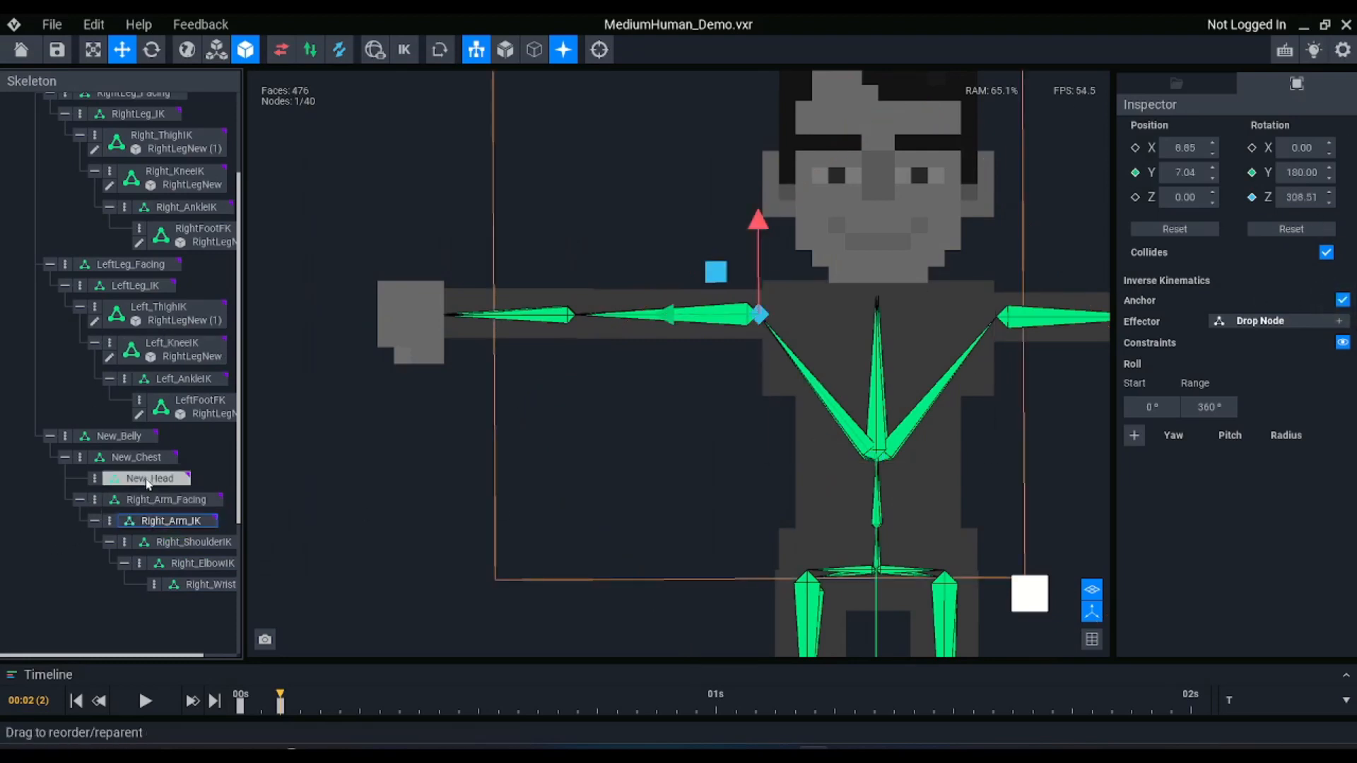
{"action": "left_click", "coordinate": [132, 461]}
{"action": "left_click", "coordinate": [120, 436]}
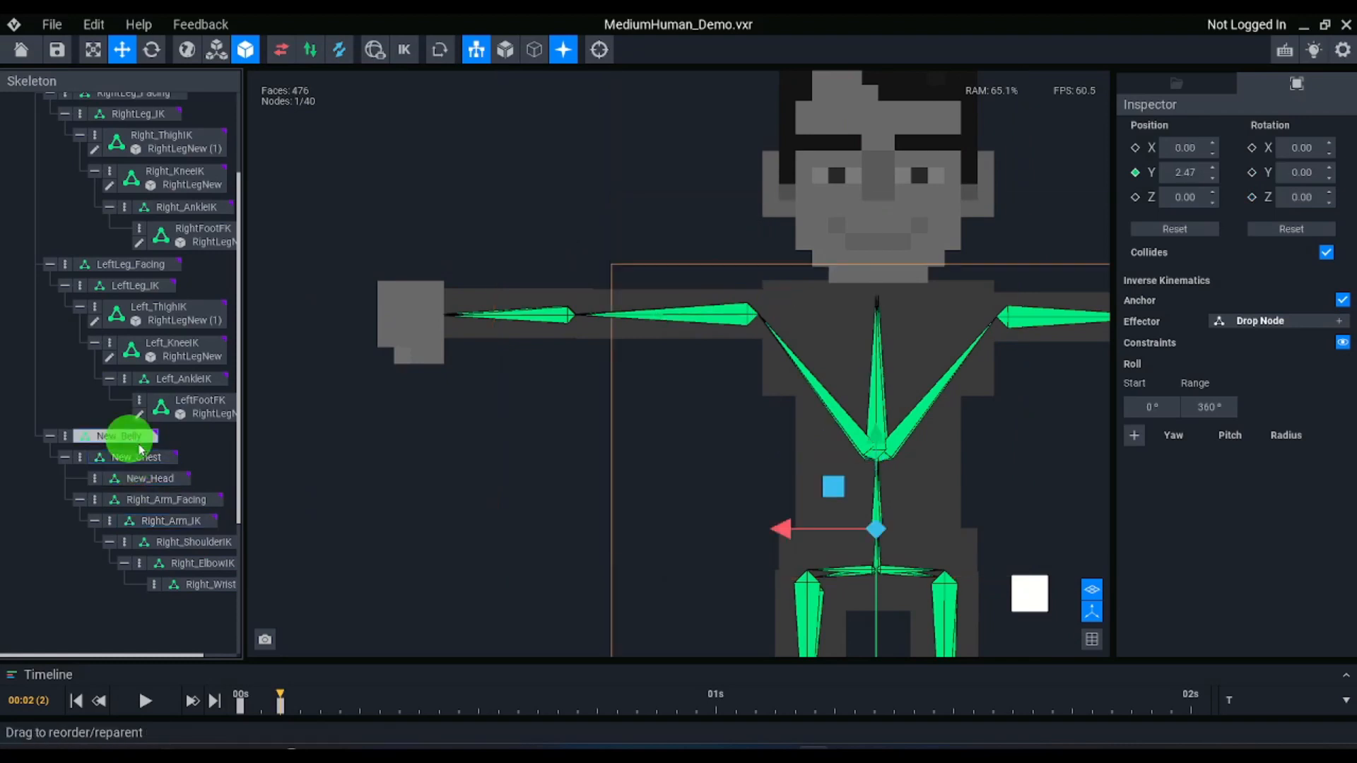
Add a new IK effector for the Right_Wrist node and turn on inverse kinematics mode
{"action": "left_click", "coordinate": [224, 589]}
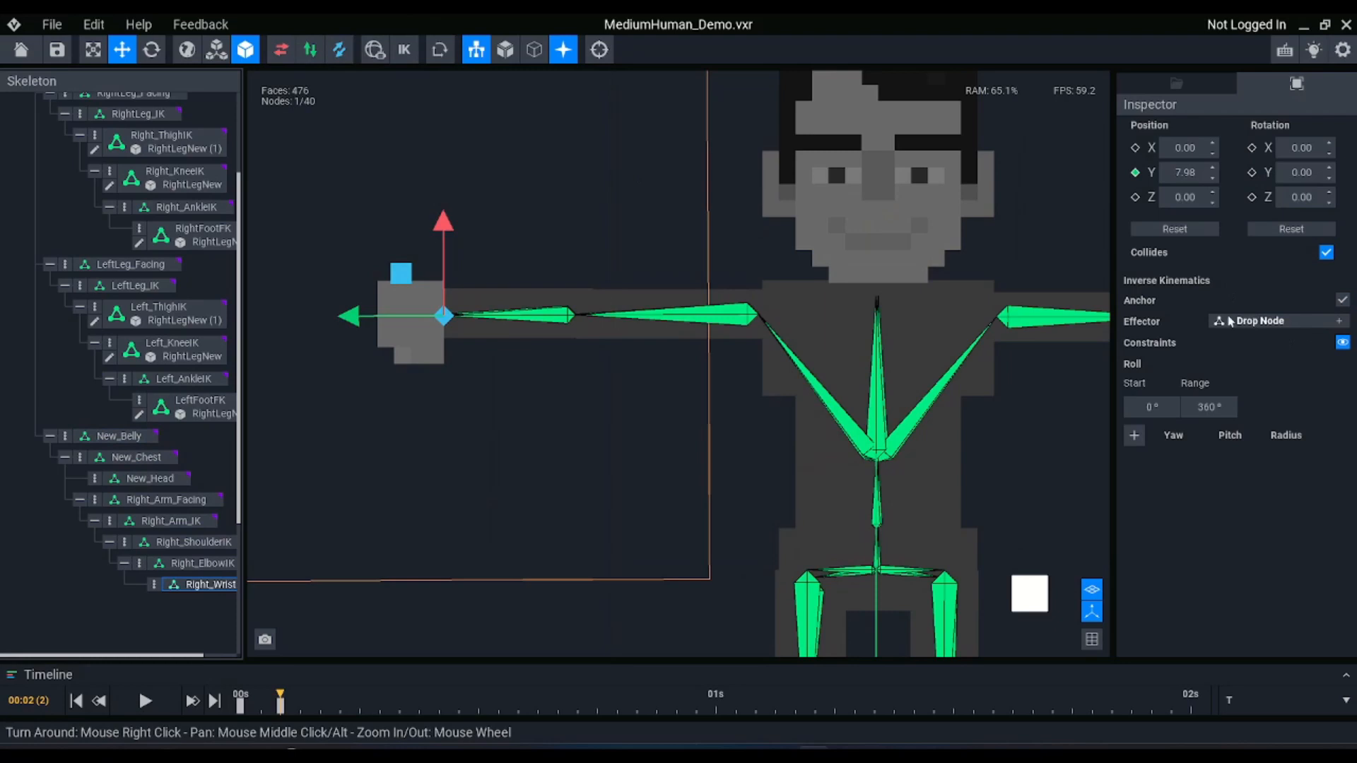
{"action": "left_click", "coordinate": [1337, 322]}
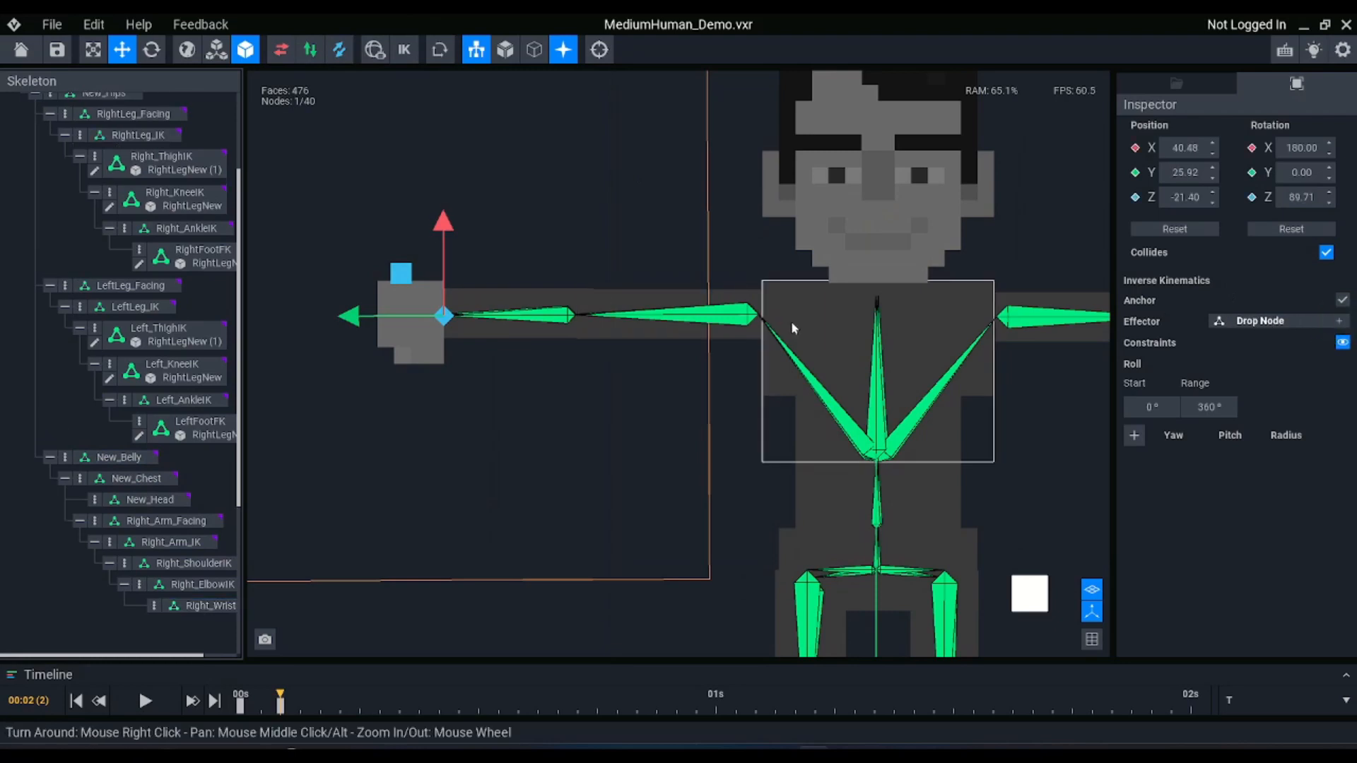
{"action": "left_click", "coordinate": [403, 49]}
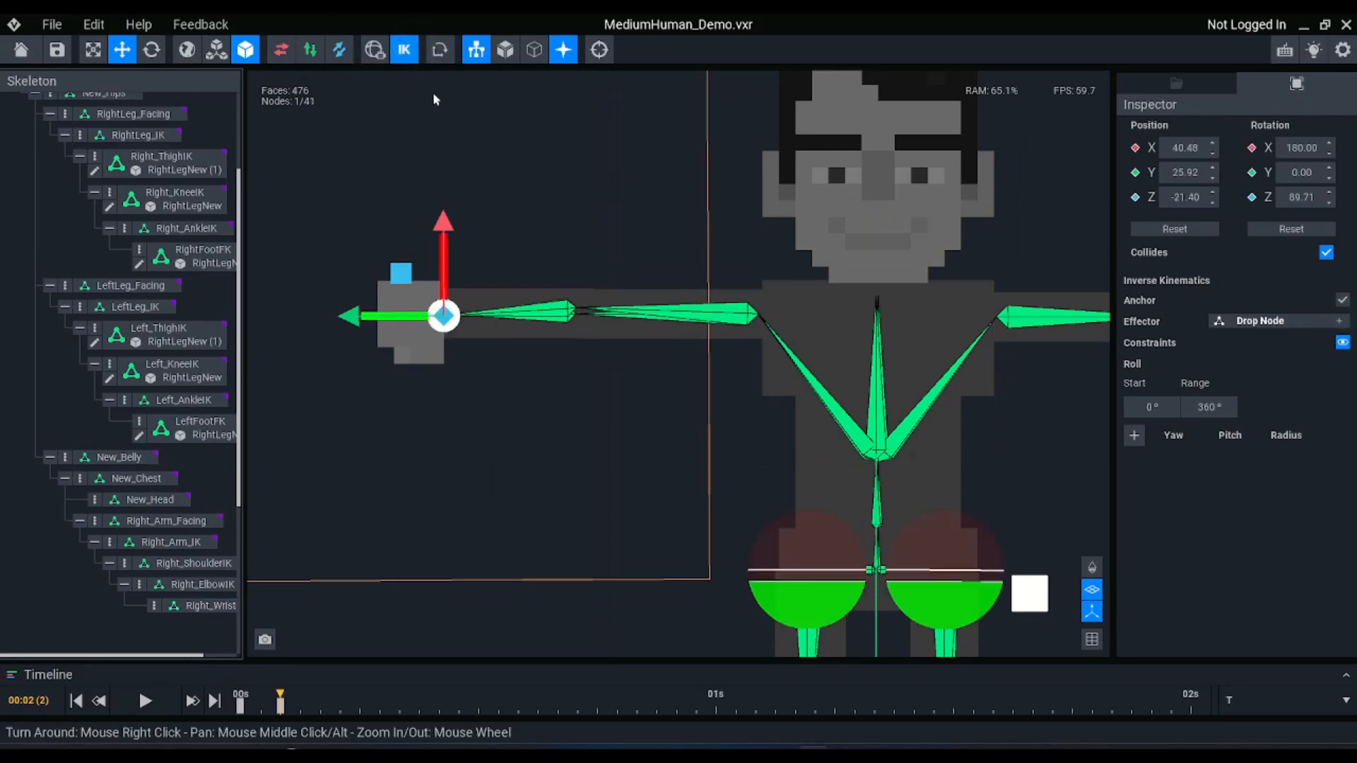
{"action": "scroll", "coordinate": [518, 359], "scroll_direction": "down", "scroll_amount": 3}
{"action": "right_click_drag", "start_coordinate": [518, 359], "coordinate": [648, 415]}
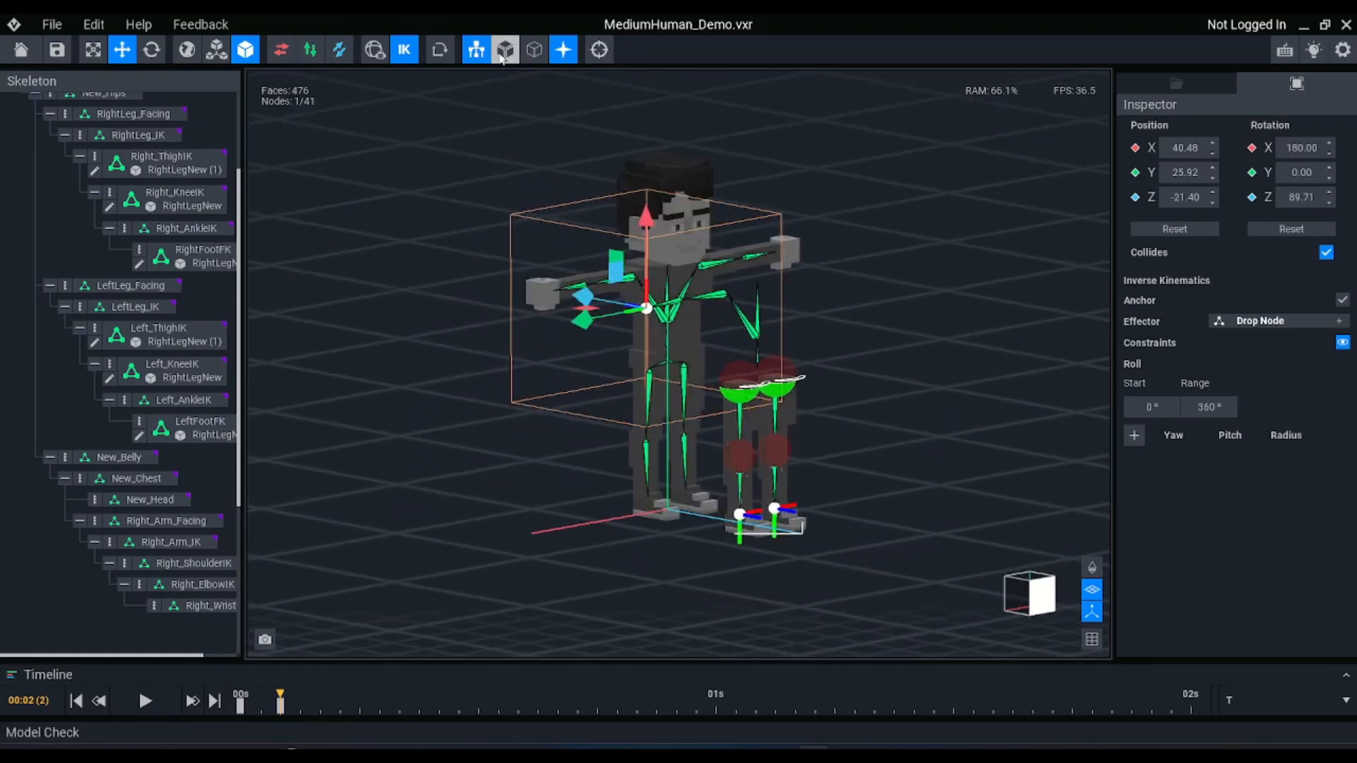
Turn off the skeleton node display and show the IK bones, then examine the right arm's bone chain
{"action": "left_click", "coordinate": [475, 51]}
{"action": "left_click", "coordinate": [1079, 573]}
{"action": "left_click", "coordinate": [1093, 572]}
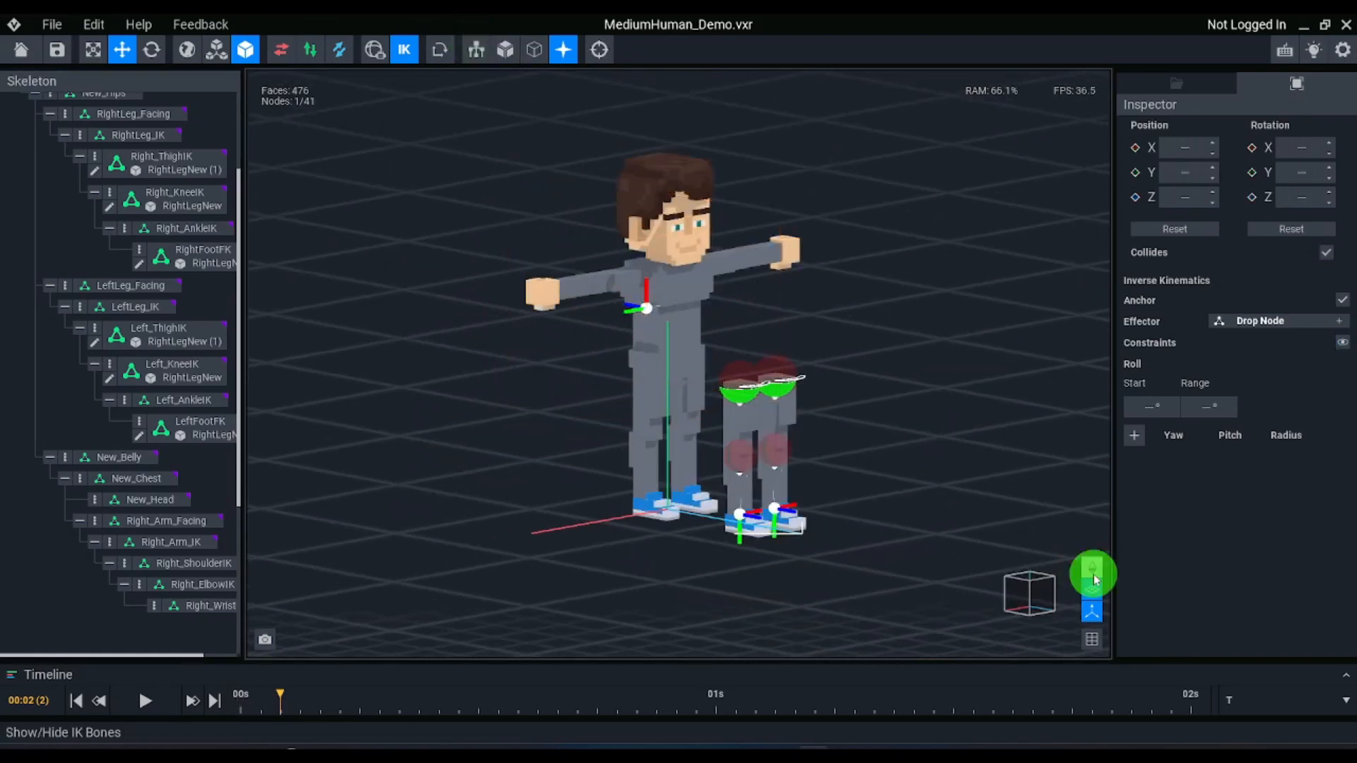
{"action": "scroll", "coordinate": [736, 332], "scroll_direction": "up", "scroll_amount": 1}
{"action": "right_click_drag", "start_coordinate": [737, 332], "coordinate": [652, 409]}
{"action": "scroll", "coordinate": [737, 332], "scroll_direction": "up", "scroll_amount": 3}
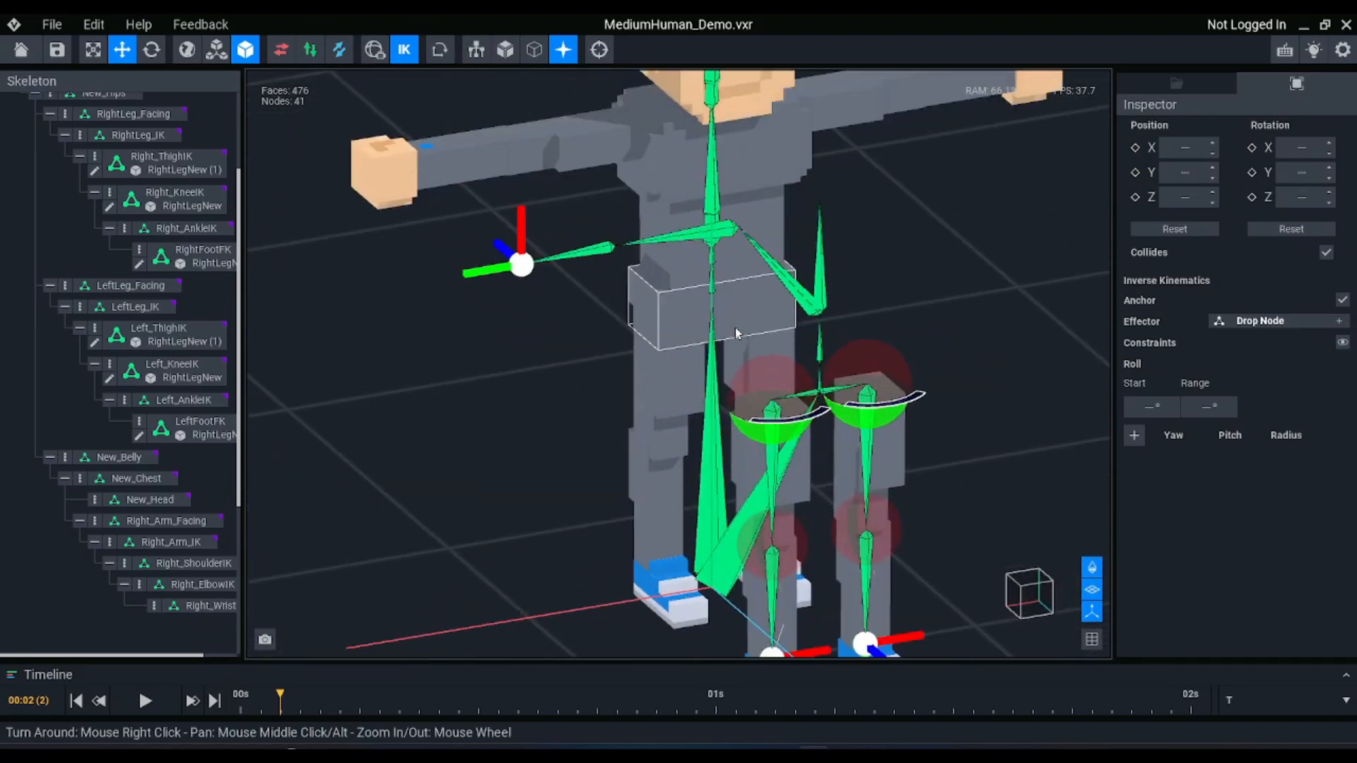
{"action": "right_click_drag", "start_coordinate": [737, 332], "coordinate": [815, 344]}
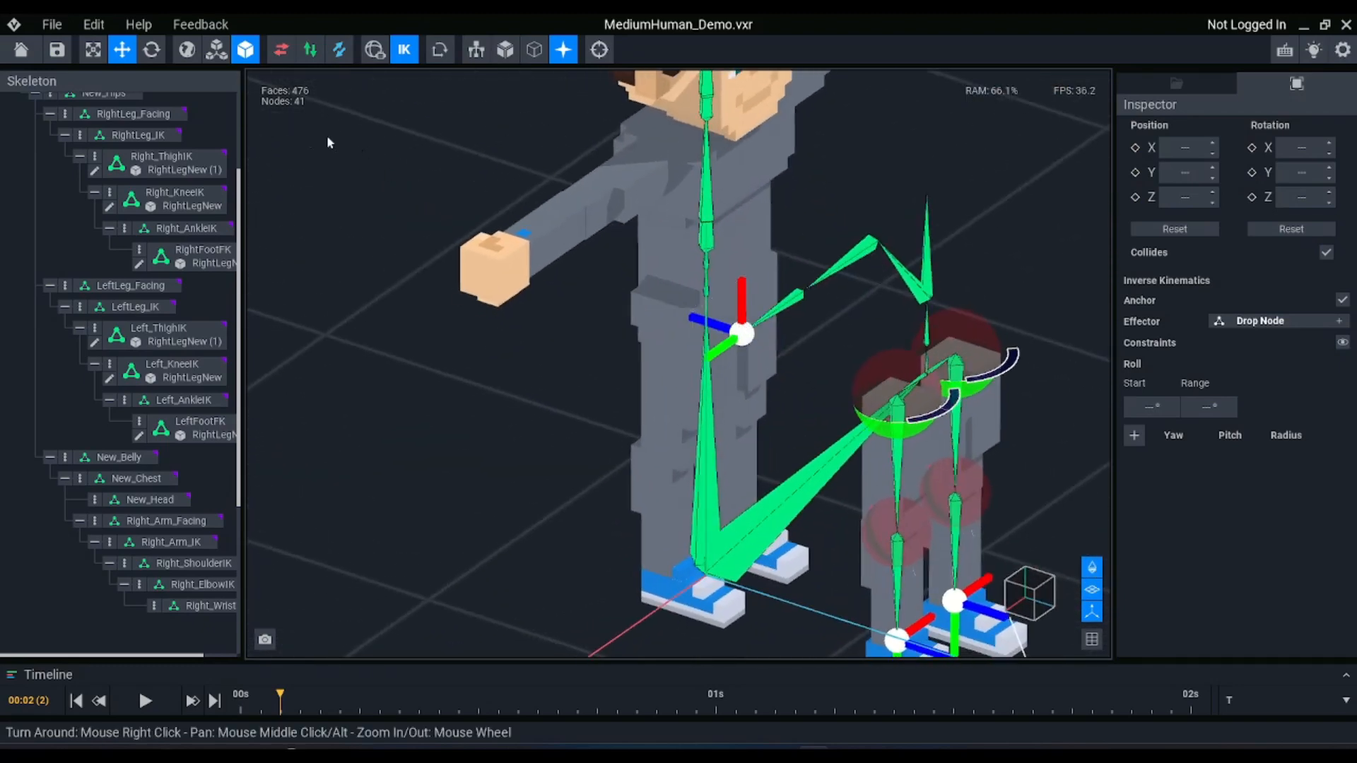
Test the right arm's IK chain by moving the Right_WristIK_e effector around, and undo the movements
{"action": "scroll", "coordinate": [127, 226], "scroll_direction": "up", "scroll_amount": 4}
{"action": "left_click", "coordinate": [115, 176]}
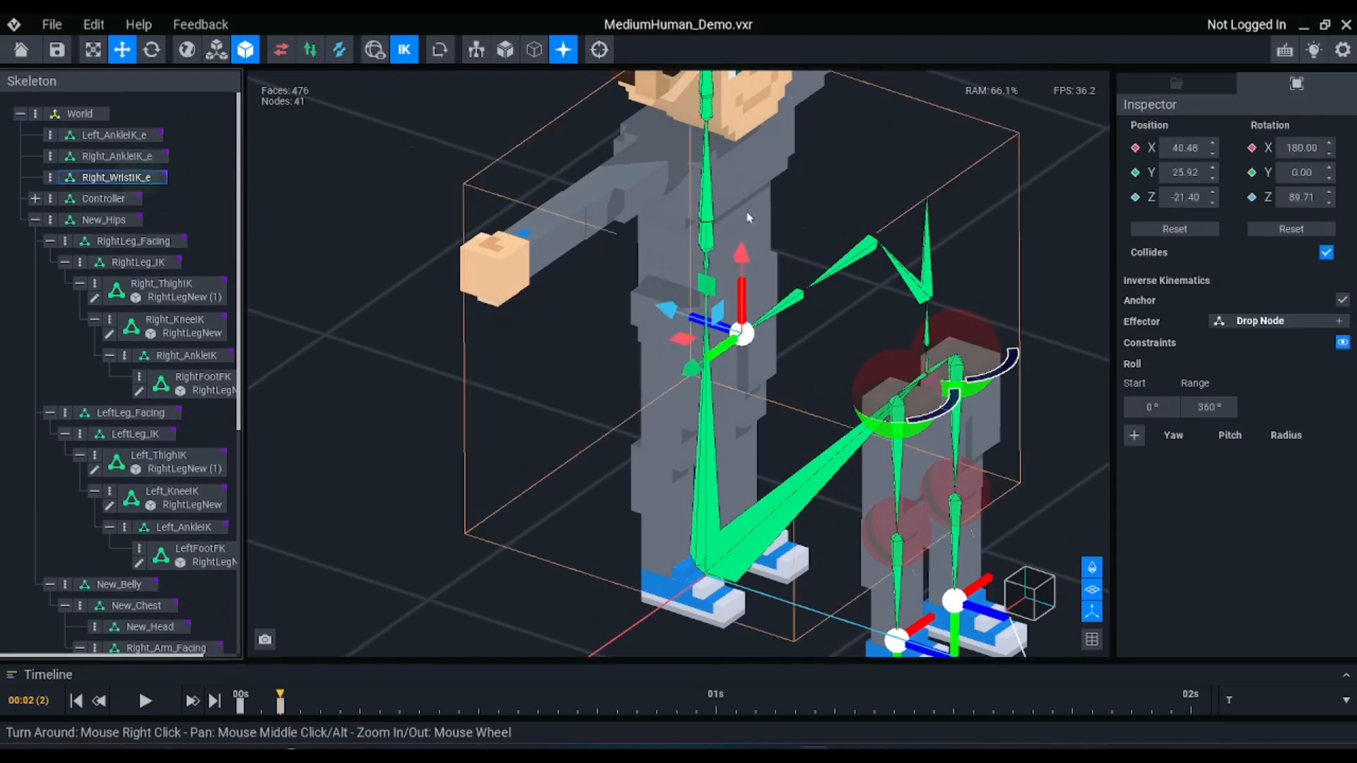
{"action": "left_click_drag", "start_coordinate": [730, 297], "coordinate": [671, 296]}
{"action": "right_click_drag", "start_coordinate": [749, 302], "coordinate": [668, 283]}
{"action": "left_click_drag", "start_coordinate": [433, 198], "coordinate": [574, 188]}
{"action": "right_click_drag", "start_coordinate": [694, 294], "coordinate": [570, 214]}
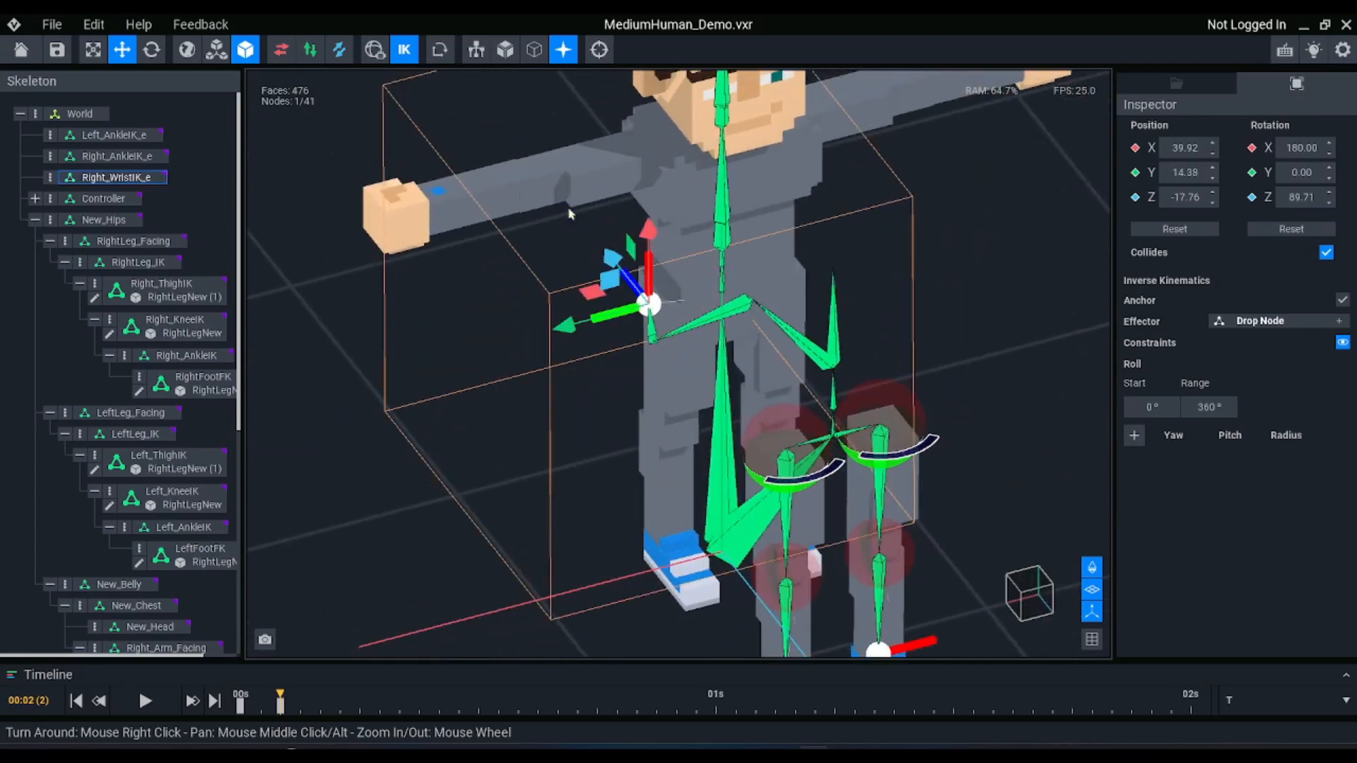
{"action": "key", "text": "ctrl+z"}
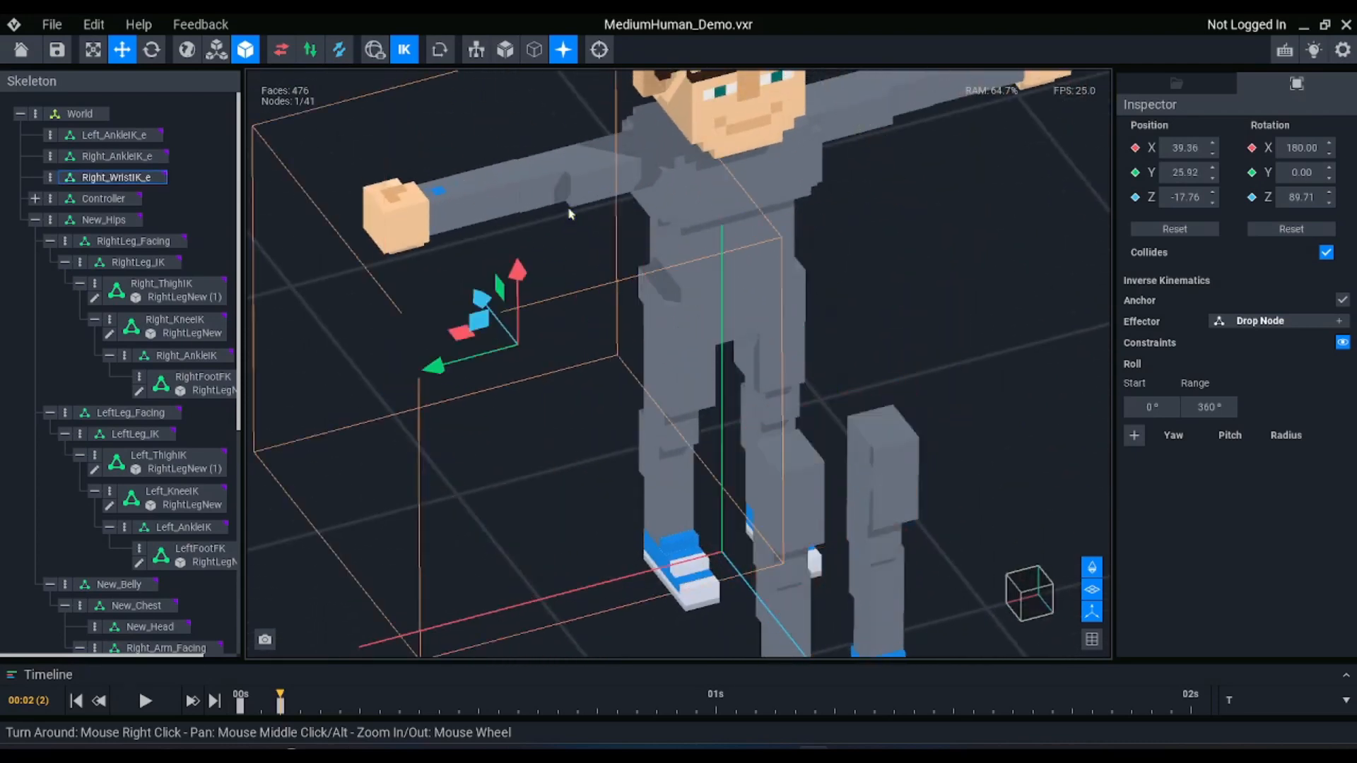
{"action": "left_click", "coordinate": [138, 178]}
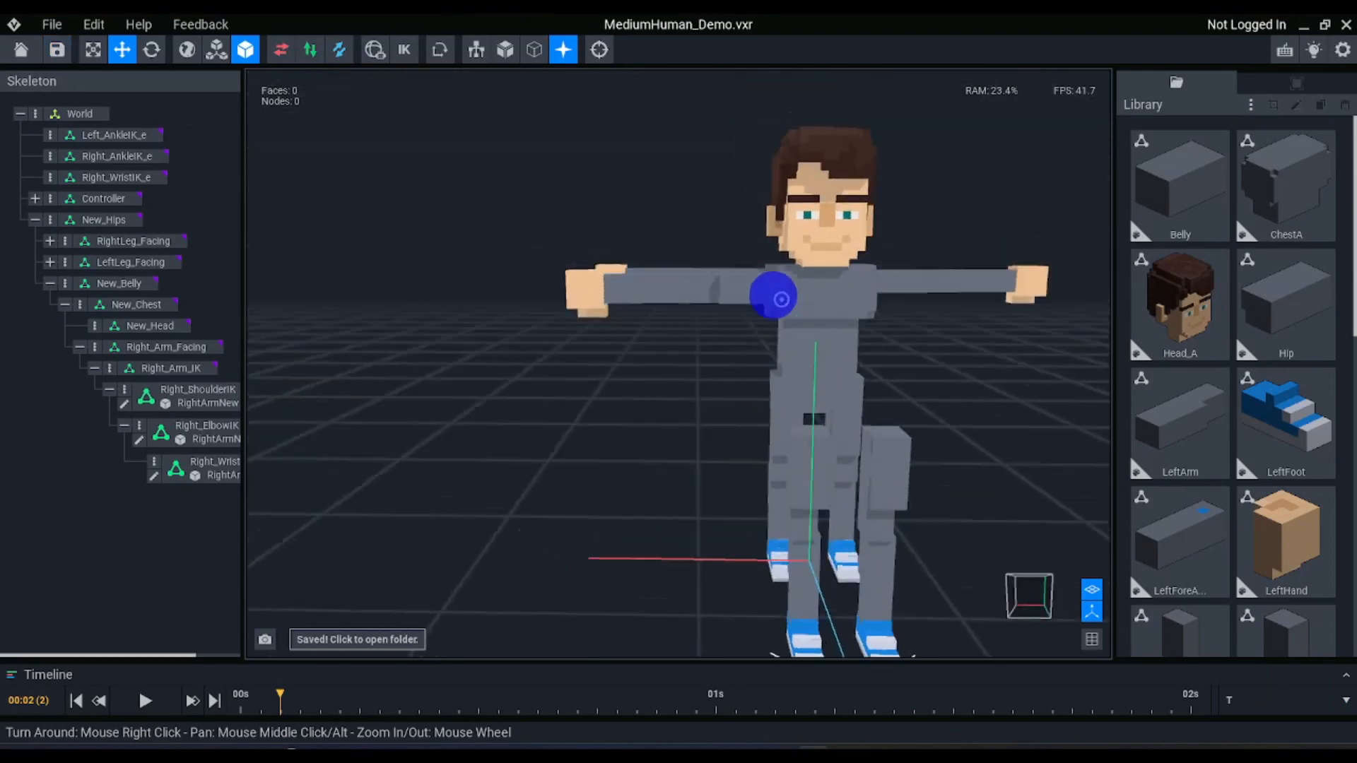
Attach the Belly model to the New_Belly node and the Hip model to the New_Hips node
{"action": "right_click_drag", "start_coordinate": [773, 295], "coordinate": [800, 332]}
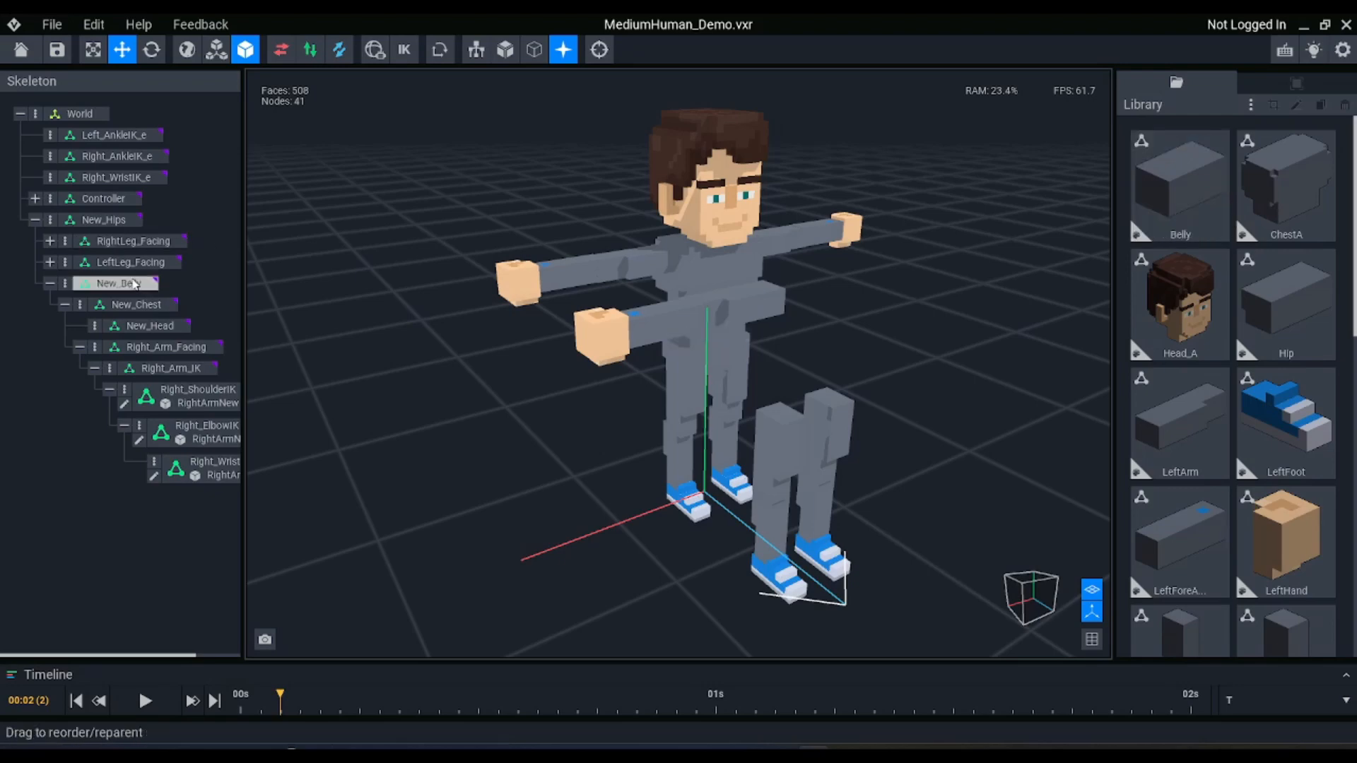
{"action": "left_click_drag", "start_coordinate": [1173, 201], "coordinate": [116, 286]}
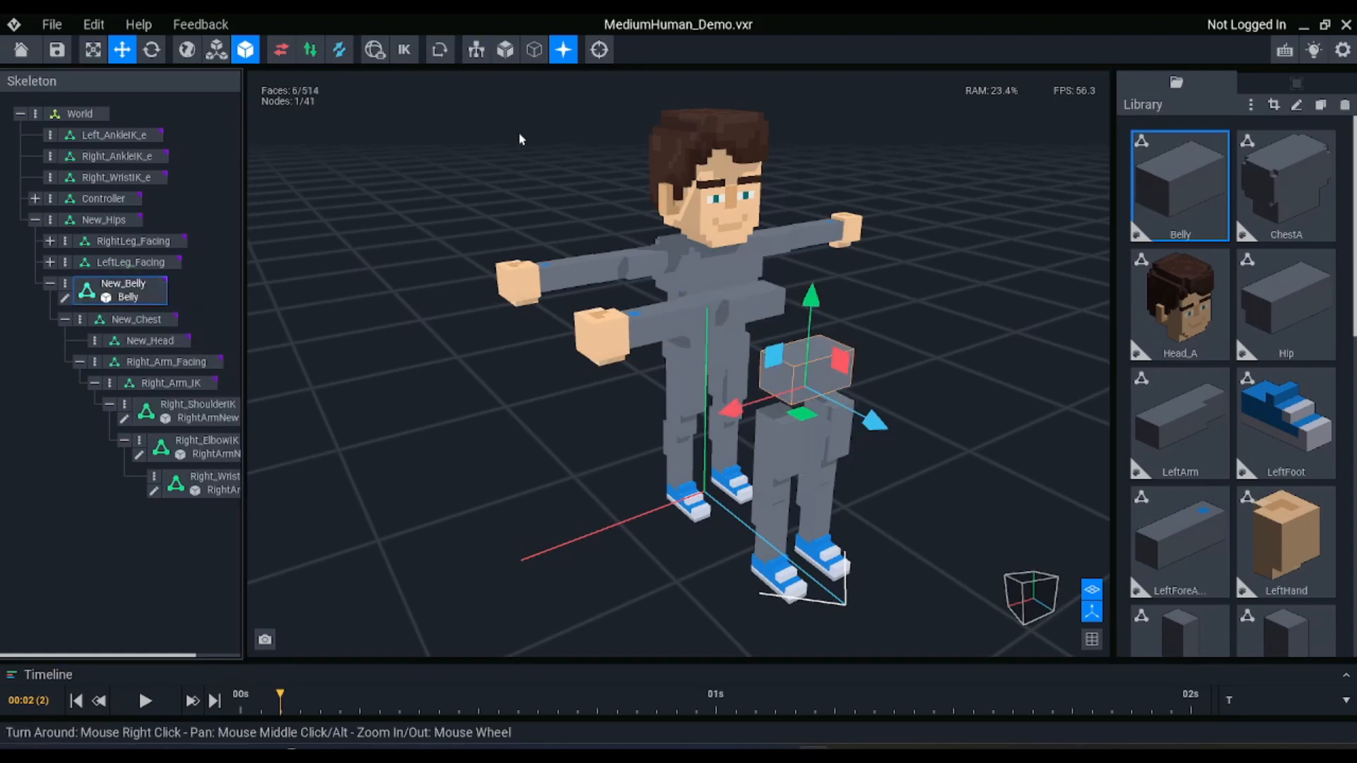
{"action": "left_click_drag", "start_coordinate": [1274, 310], "coordinate": [116, 219]}
{"action": "right_click_drag", "start_coordinate": [830, 308], "coordinate": [793, 300]}
Attach the ChestA model to the New_Chest node and the Head_A model to the New_Head node
{"action": "left_click_drag", "start_coordinate": [1224, 184], "coordinate": [106, 341]}
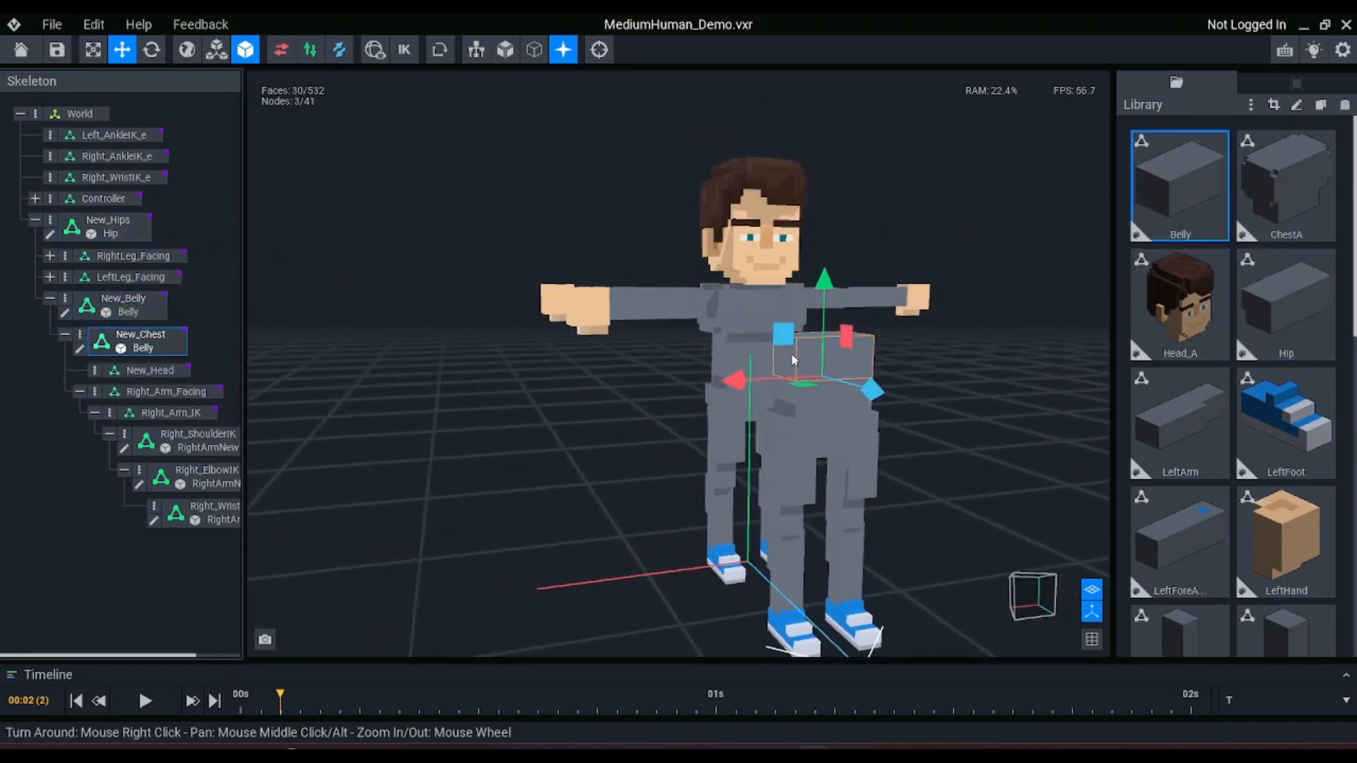
{"action": "right_click_drag", "start_coordinate": [932, 353], "coordinate": [932, 356]}
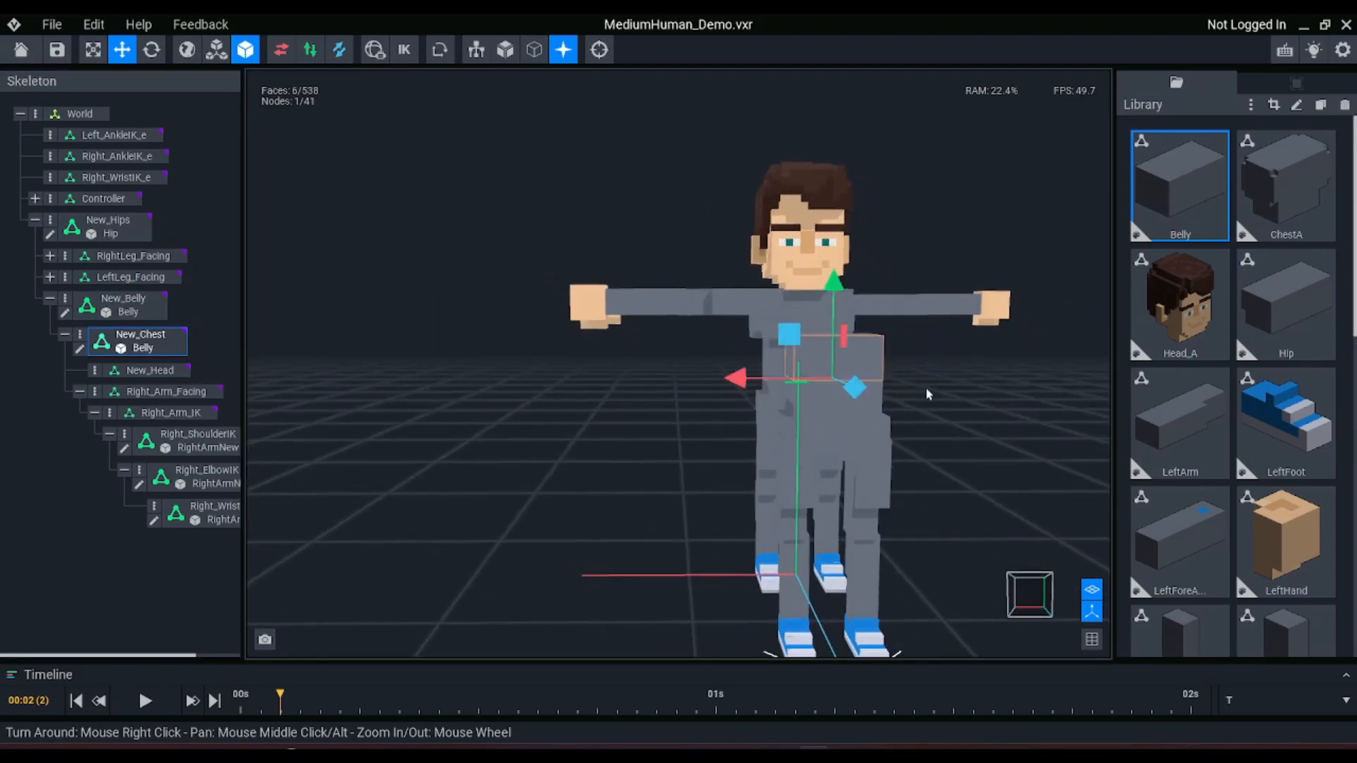
{"action": "left_click_drag", "start_coordinate": [1266, 188], "coordinate": [129, 346]}
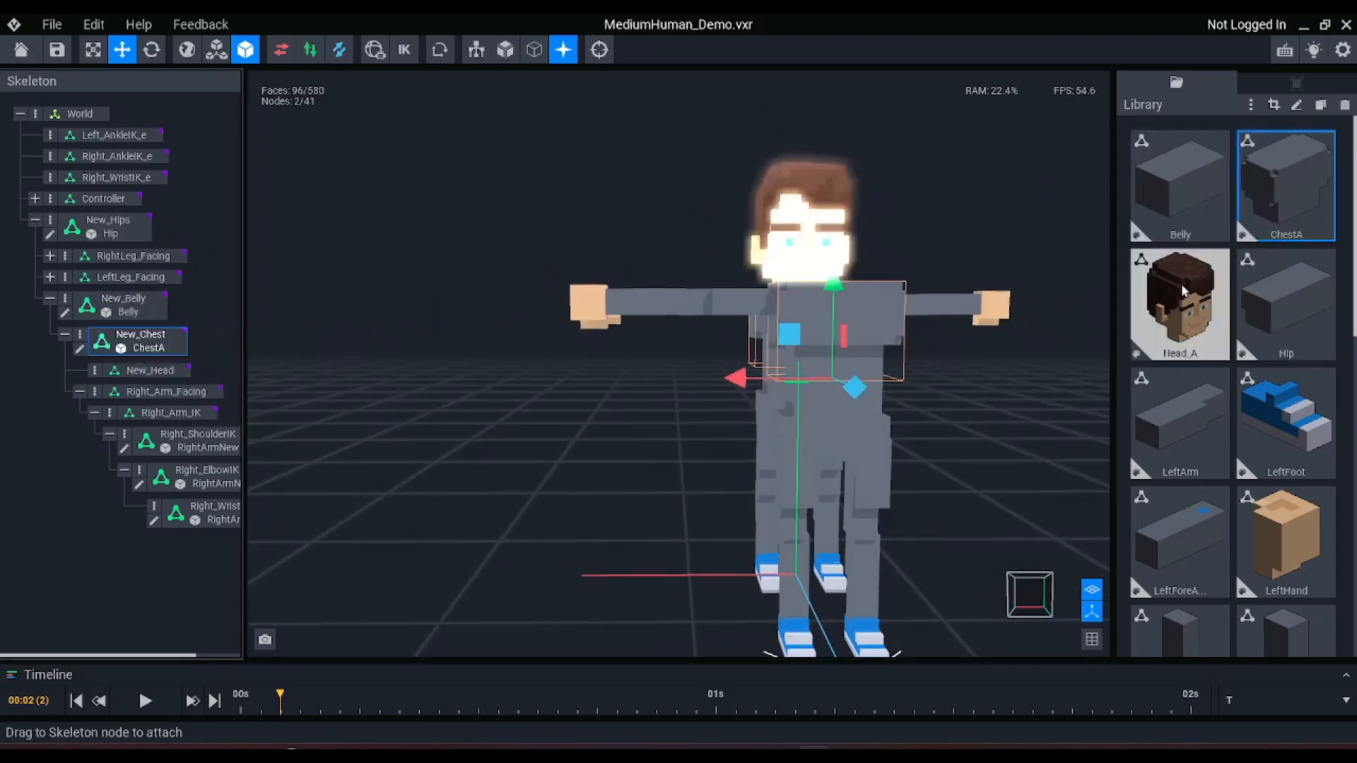
{"action": "left_click_drag", "start_coordinate": [1185, 290], "coordinate": [148, 375]}
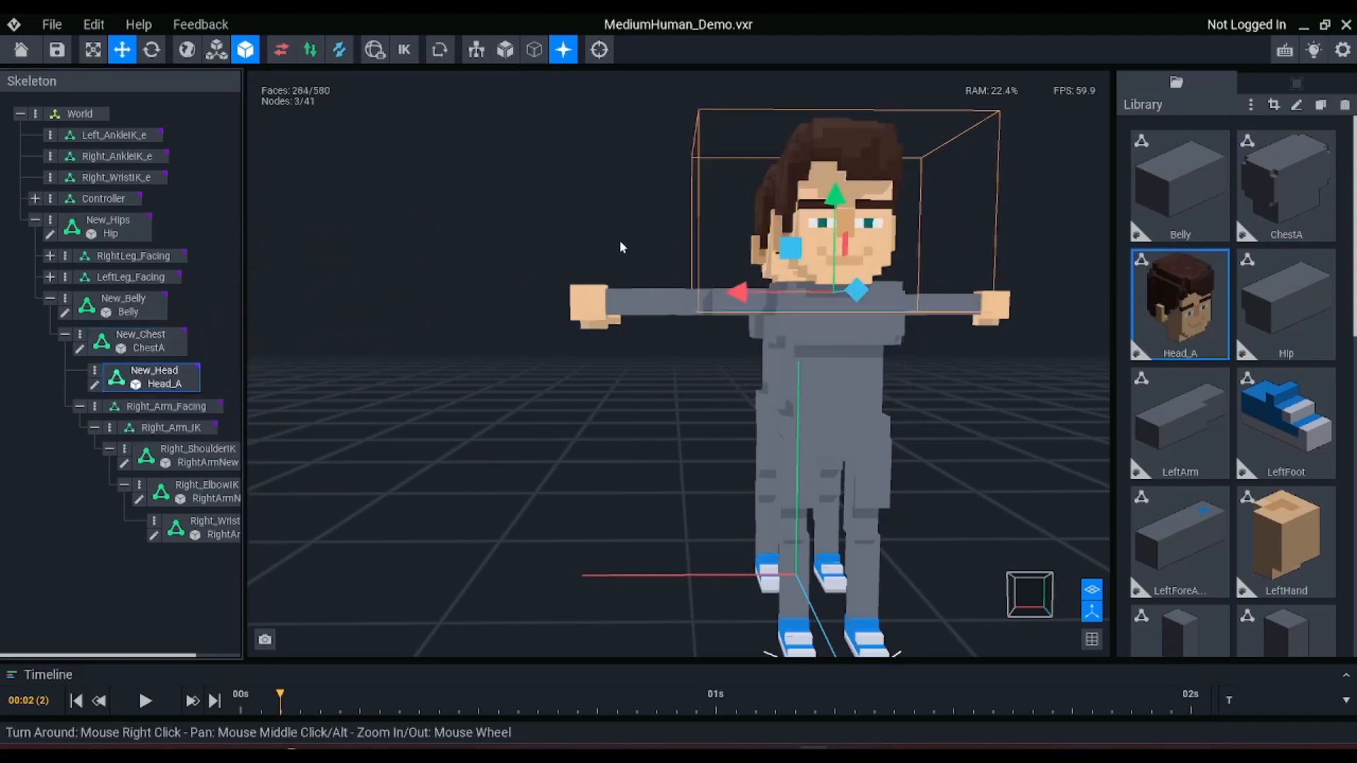
Try to shift the Right_ElbowIK forearm in its Y-Z plane to line it up with the upper arm
{"action": "scroll", "coordinate": [700, 251], "scroll_direction": "down", "scroll_amount": 1}
{"action": "right_click_drag", "start_coordinate": [707, 253], "coordinate": [736, 278]}
{"action": "scroll", "coordinate": [722, 262], "scroll_direction": "down", "scroll_amount": 2}
{"action": "scroll", "coordinate": [689, 452], "scroll_direction": "up", "scroll_amount": 4}
{"action": "right_click_drag", "start_coordinate": [690, 452], "coordinate": [691, 458]}
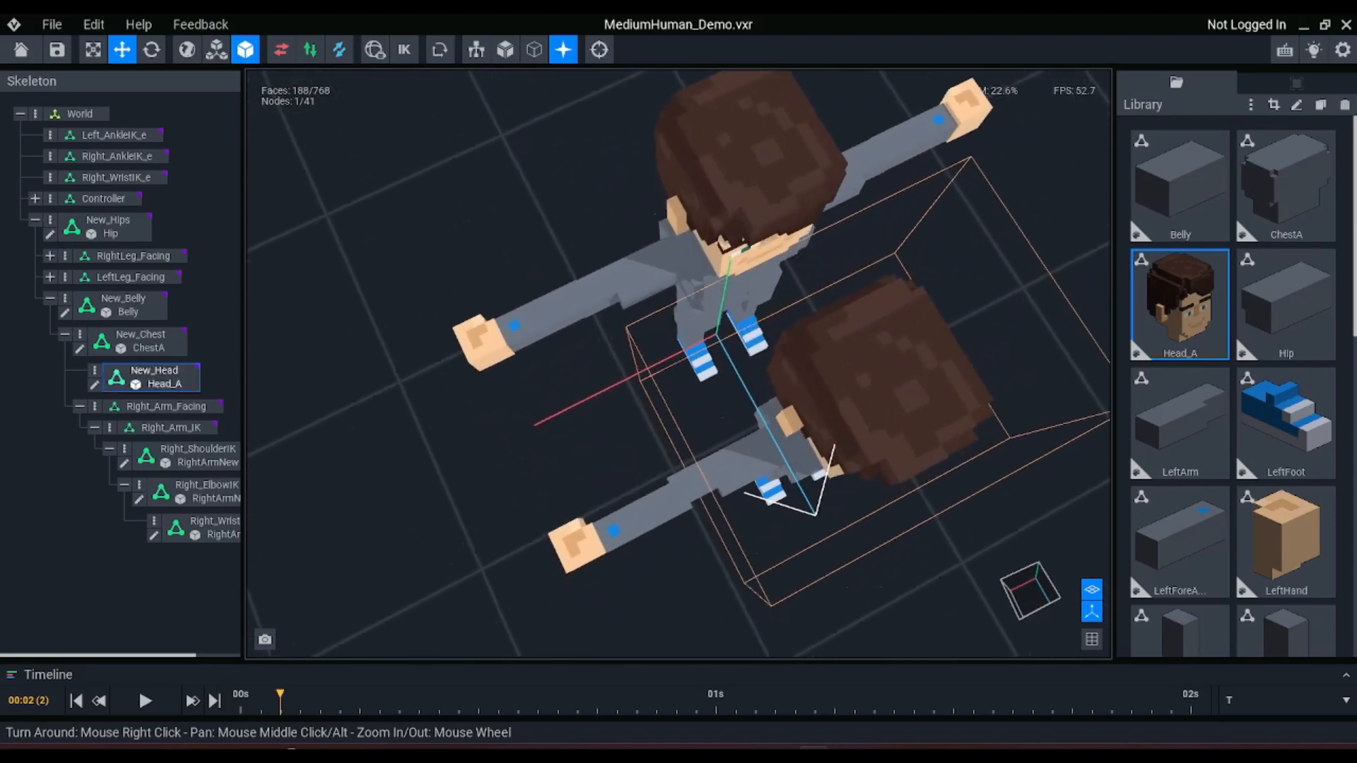
{"action": "scroll", "coordinate": [696, 460], "scroll_direction": "up", "scroll_amount": 2}
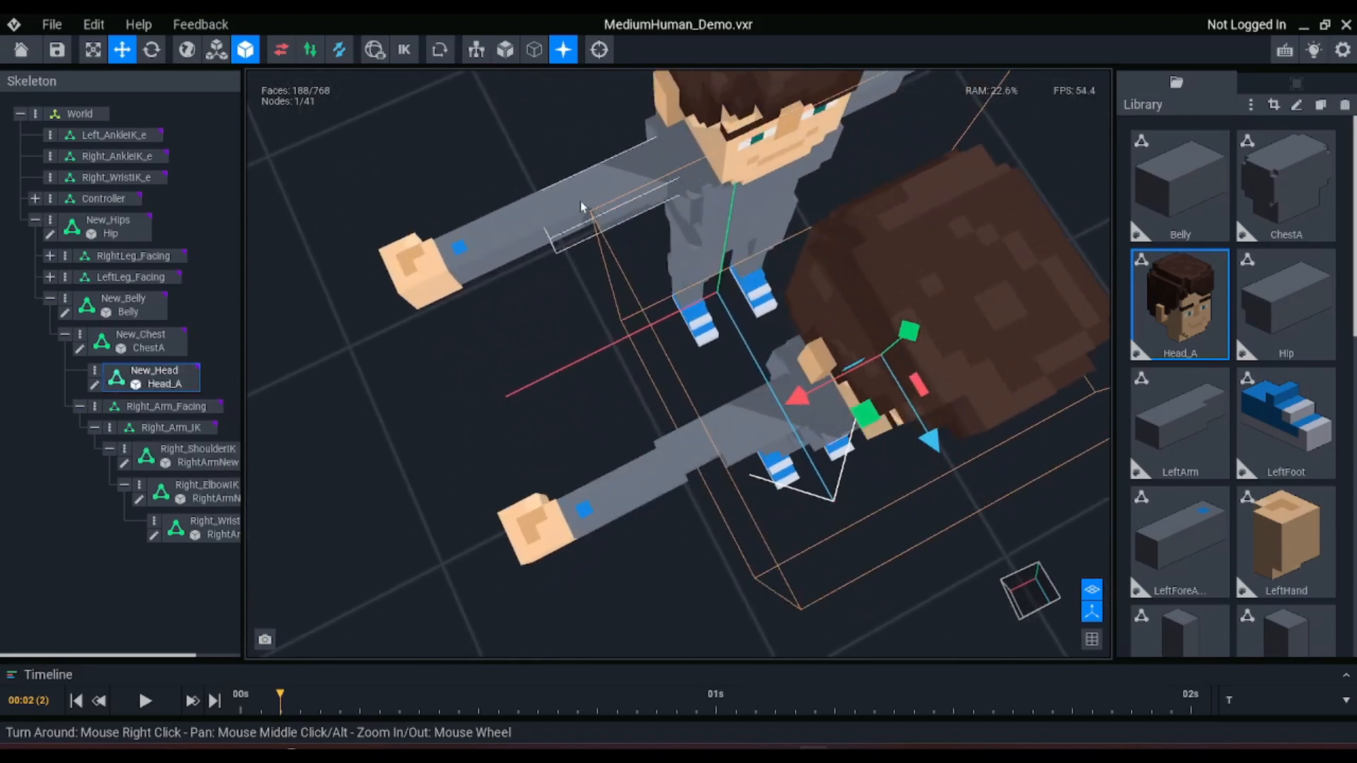
{"action": "left_click", "coordinate": [614, 487]}
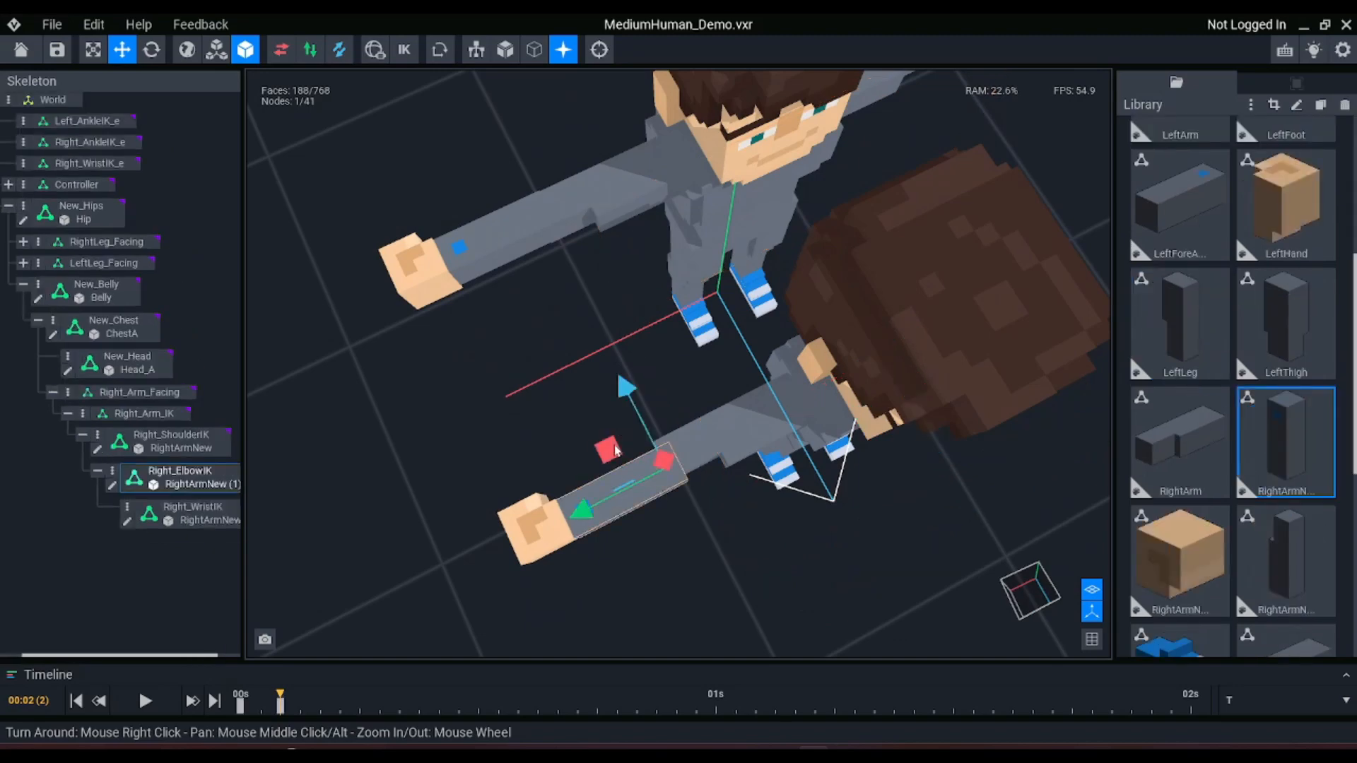
{"action": "left_click_drag", "start_coordinate": [600, 447], "coordinate": [613, 444]}
{"action": "left_click_drag", "start_coordinate": [602, 450], "coordinate": [607, 446]}
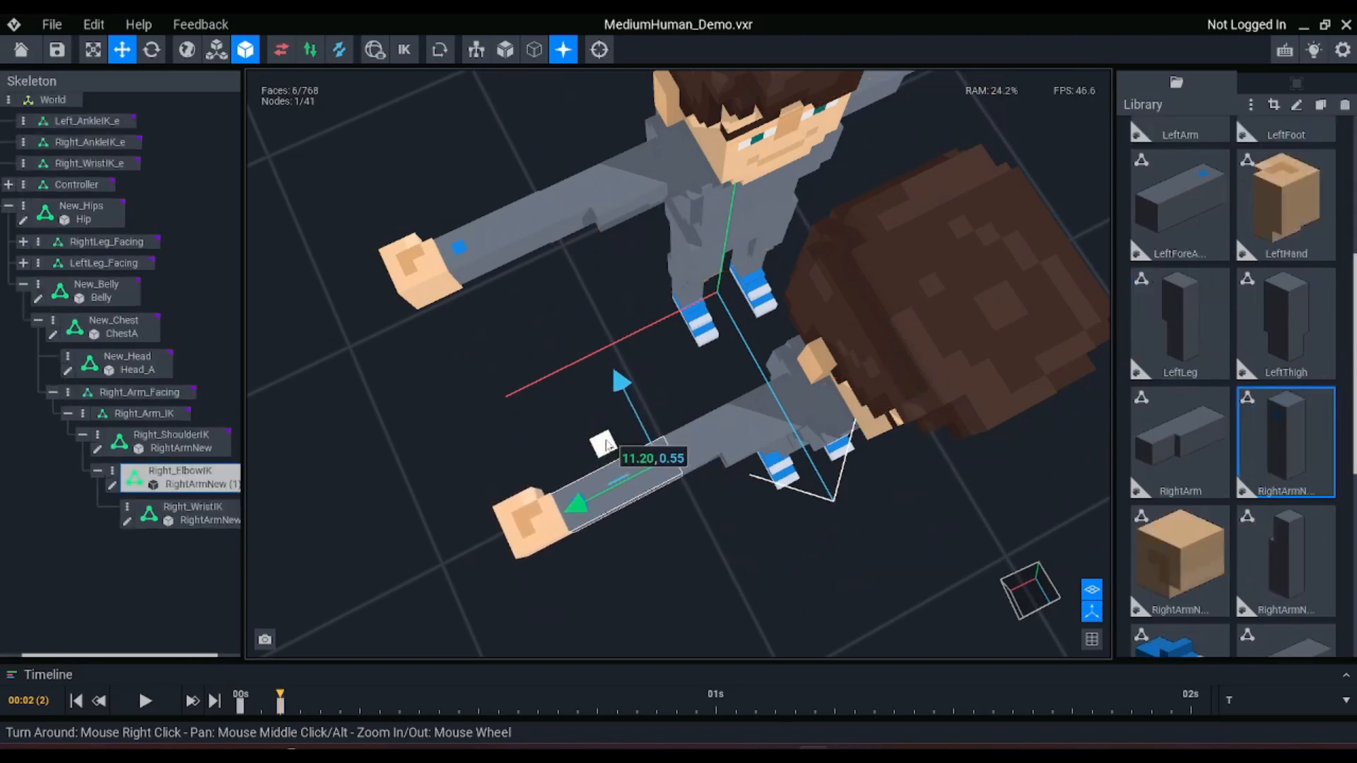
{"action": "left_click", "coordinate": [702, 432]}
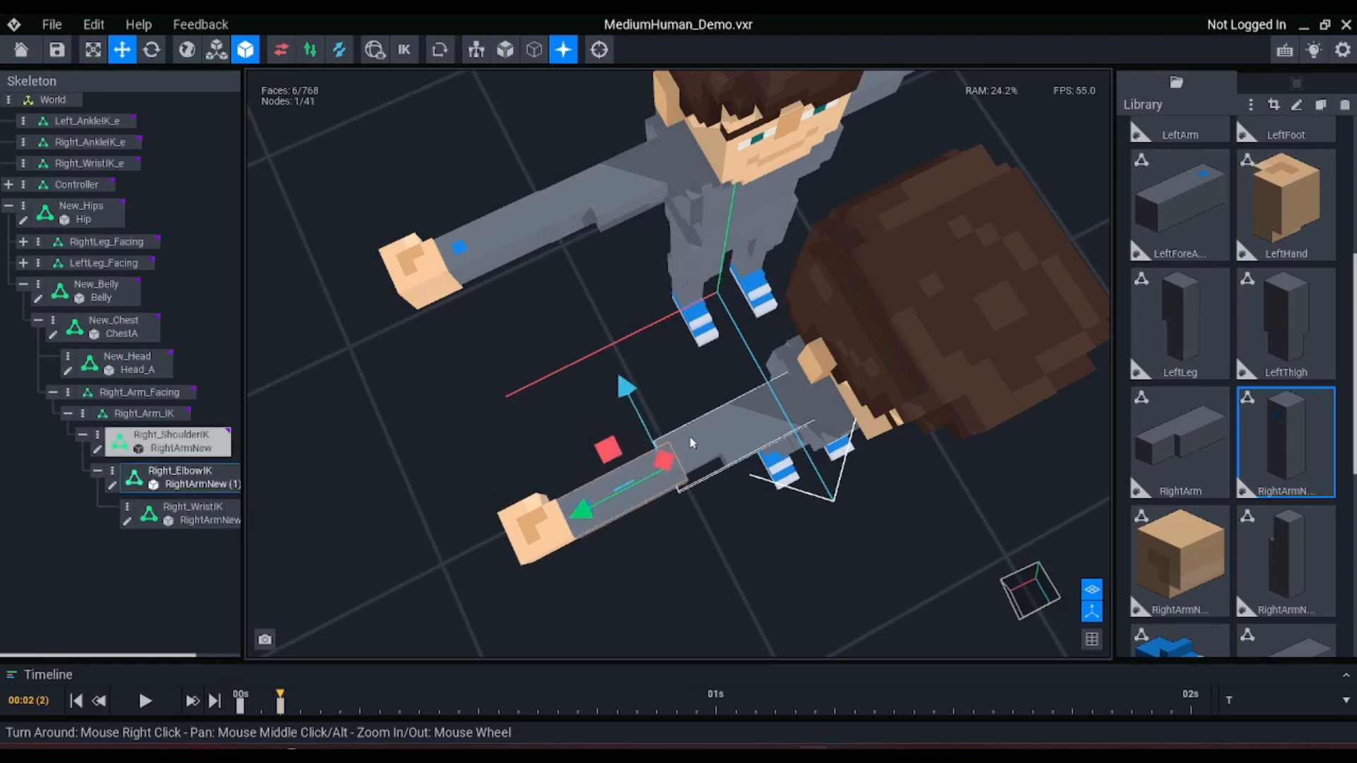
{"action": "left_click", "coordinate": [612, 377]}
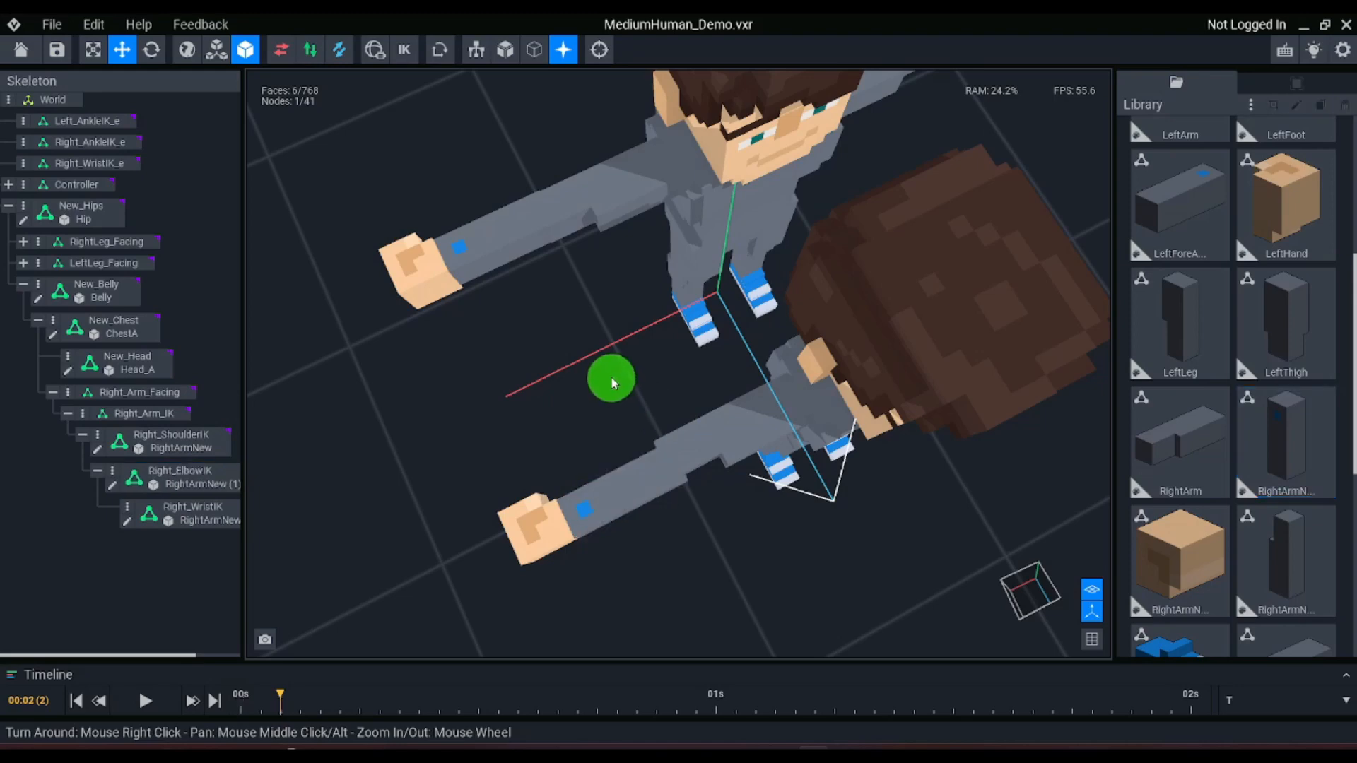
Try to shift the Right_ElbowIK forearm along its Z axis only, and undo the move
{"action": "left_click", "coordinate": [628, 462]}
{"action": "left_click_drag", "start_coordinate": [621, 385], "coordinate": [614, 378]}
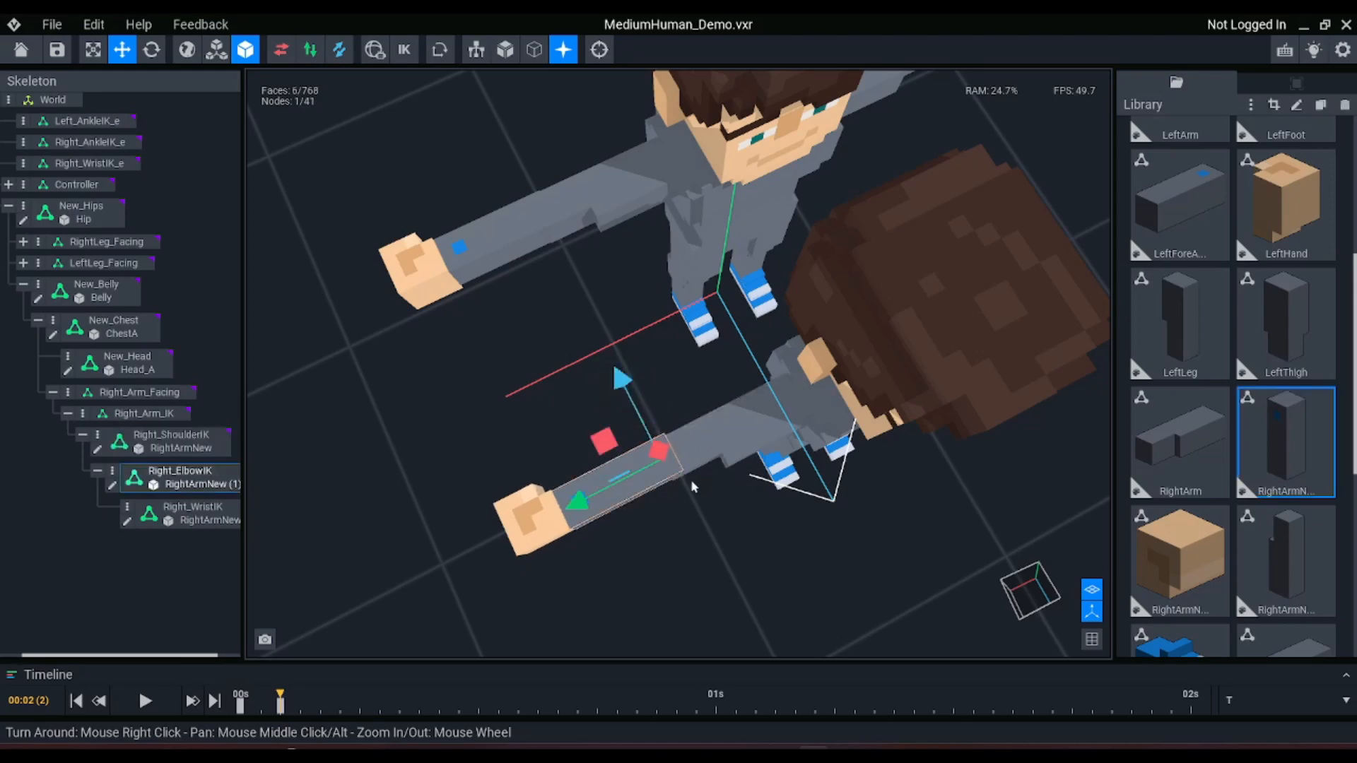
{"action": "key", "text": "ctrl+z"}
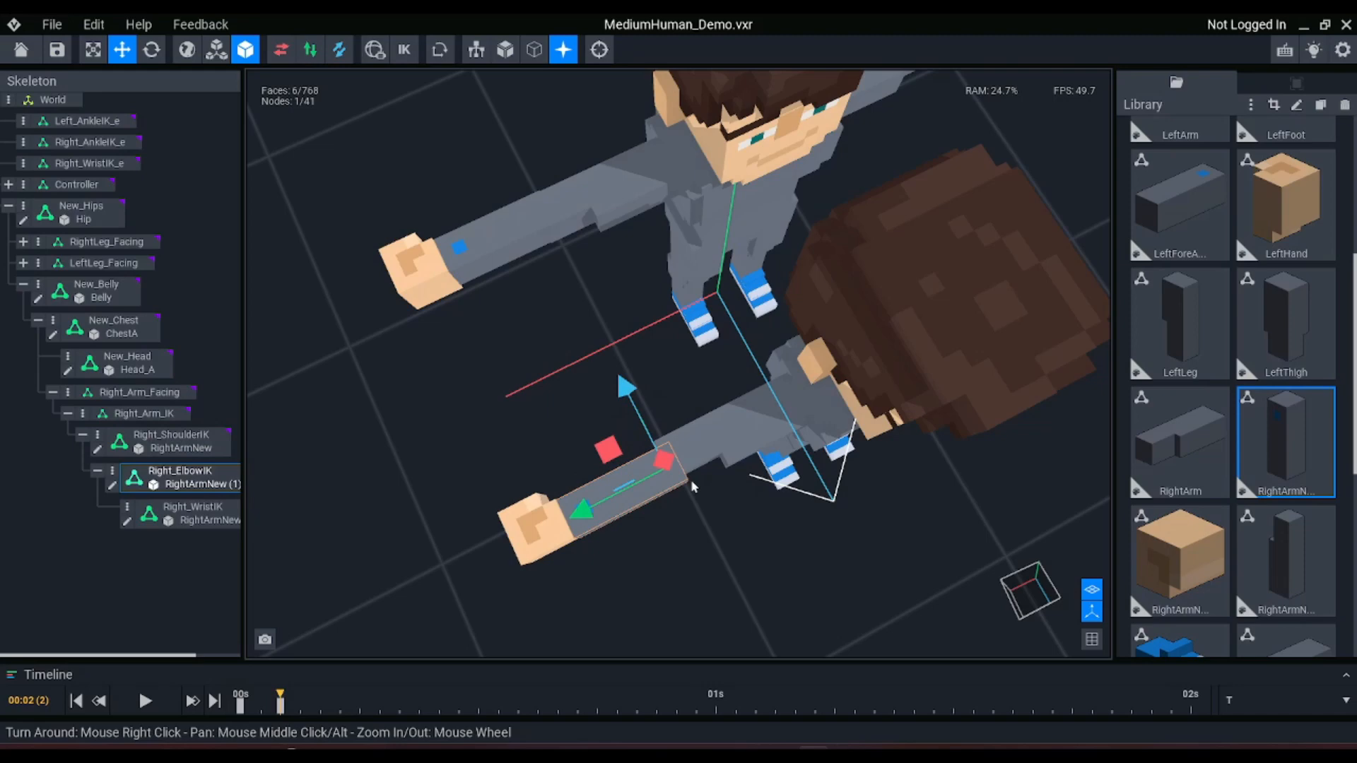
Open the Right_ShoulderIK model RightArmNew for editing and shift it along Z to about 2.57 with the Pivot tool
{"action": "left_click", "coordinate": [722, 426]}
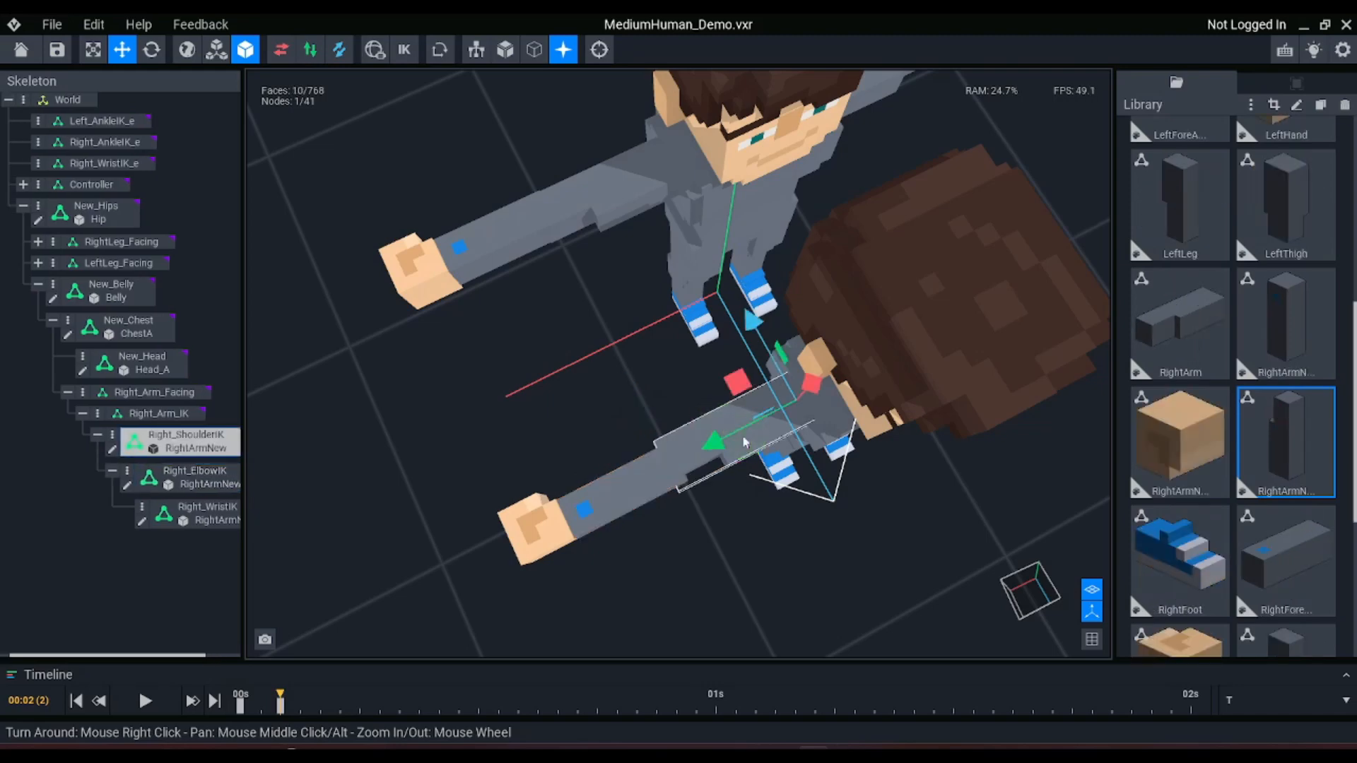
{"action": "double_click", "coordinate": [744, 443]}
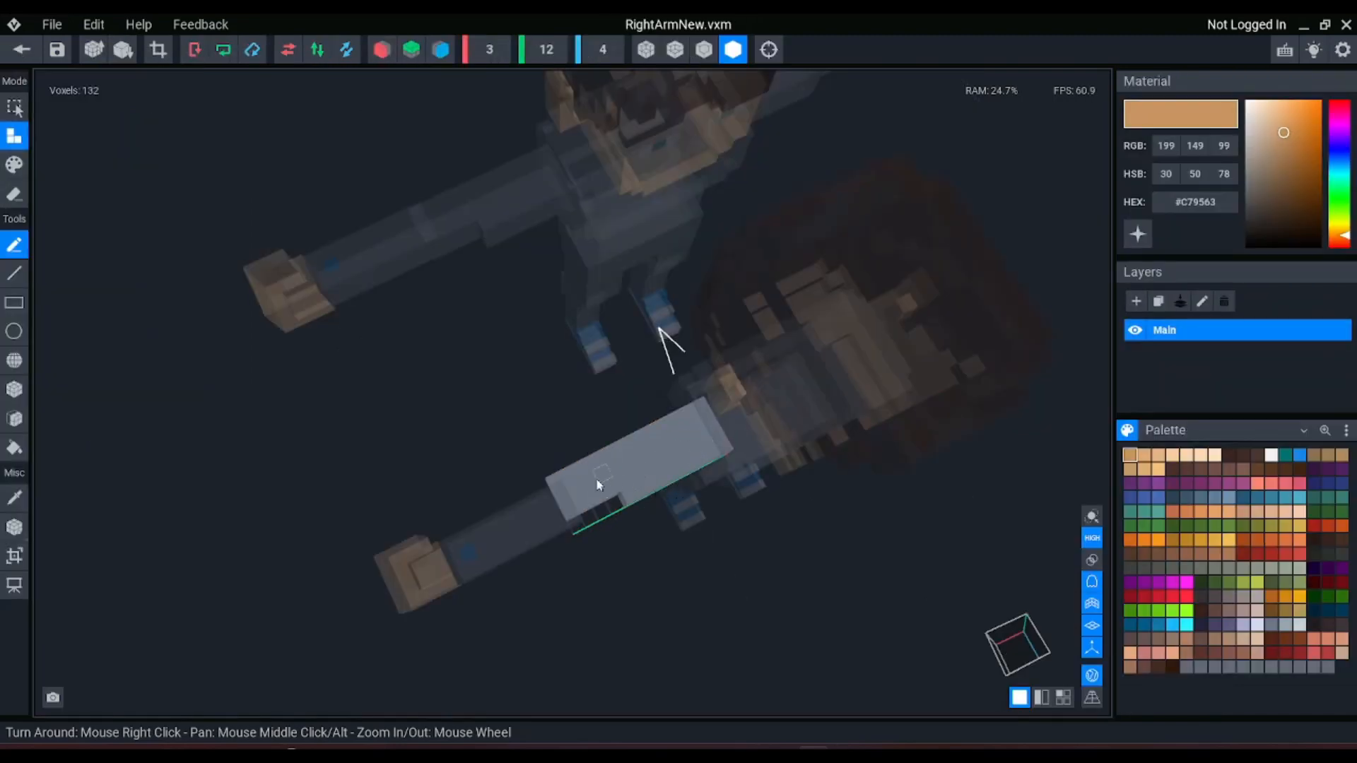
{"action": "scroll", "coordinate": [597, 485], "scroll_direction": "up", "scroll_amount": 1}
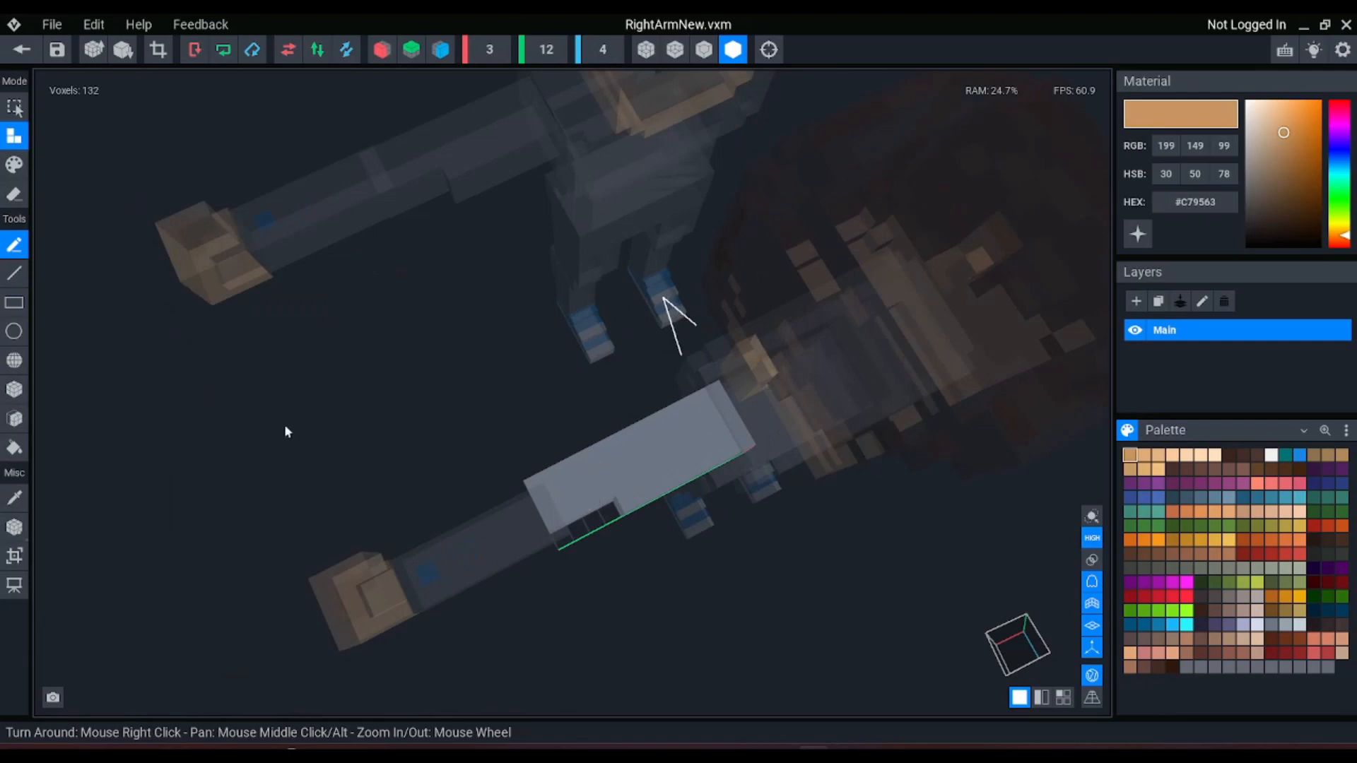
{"action": "left_click", "coordinate": [15, 526]}
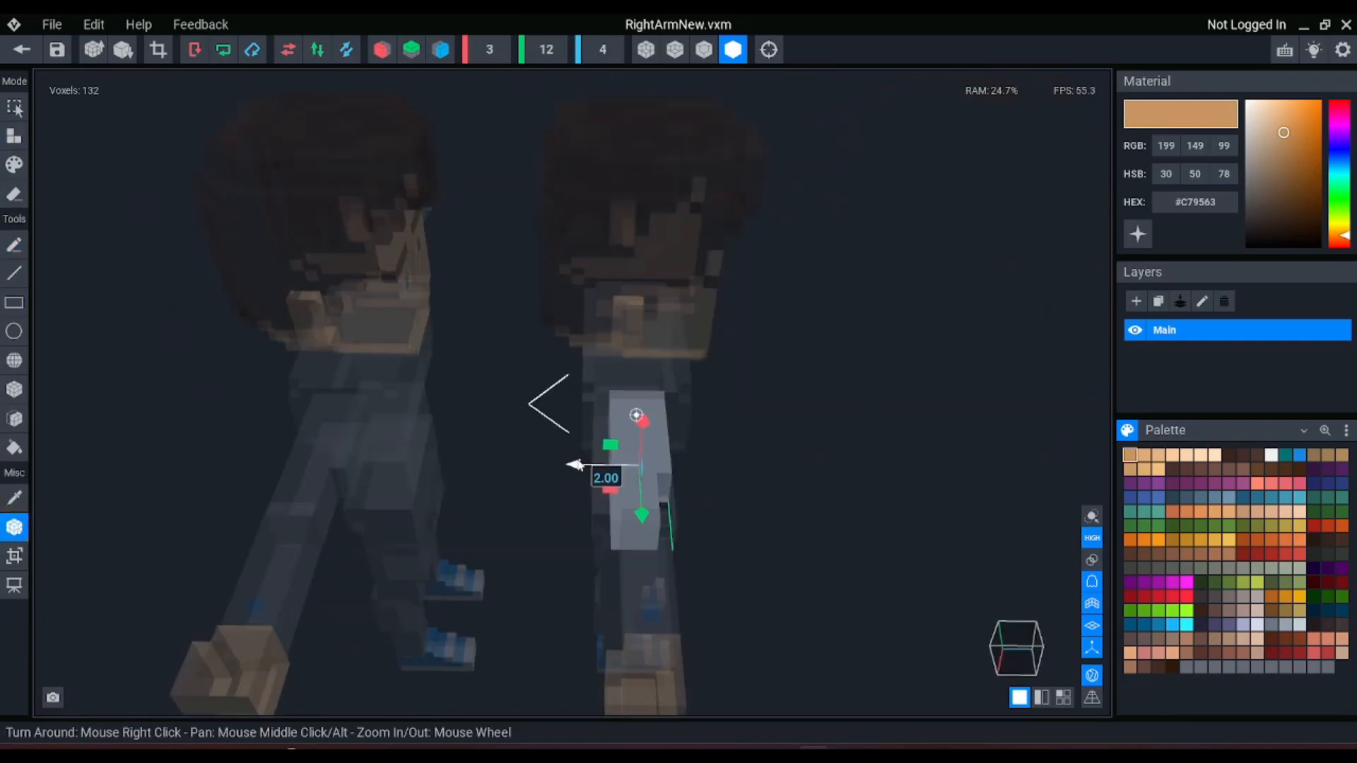
{"action": "left_click_drag", "start_coordinate": [576, 465], "coordinate": [574, 469]}
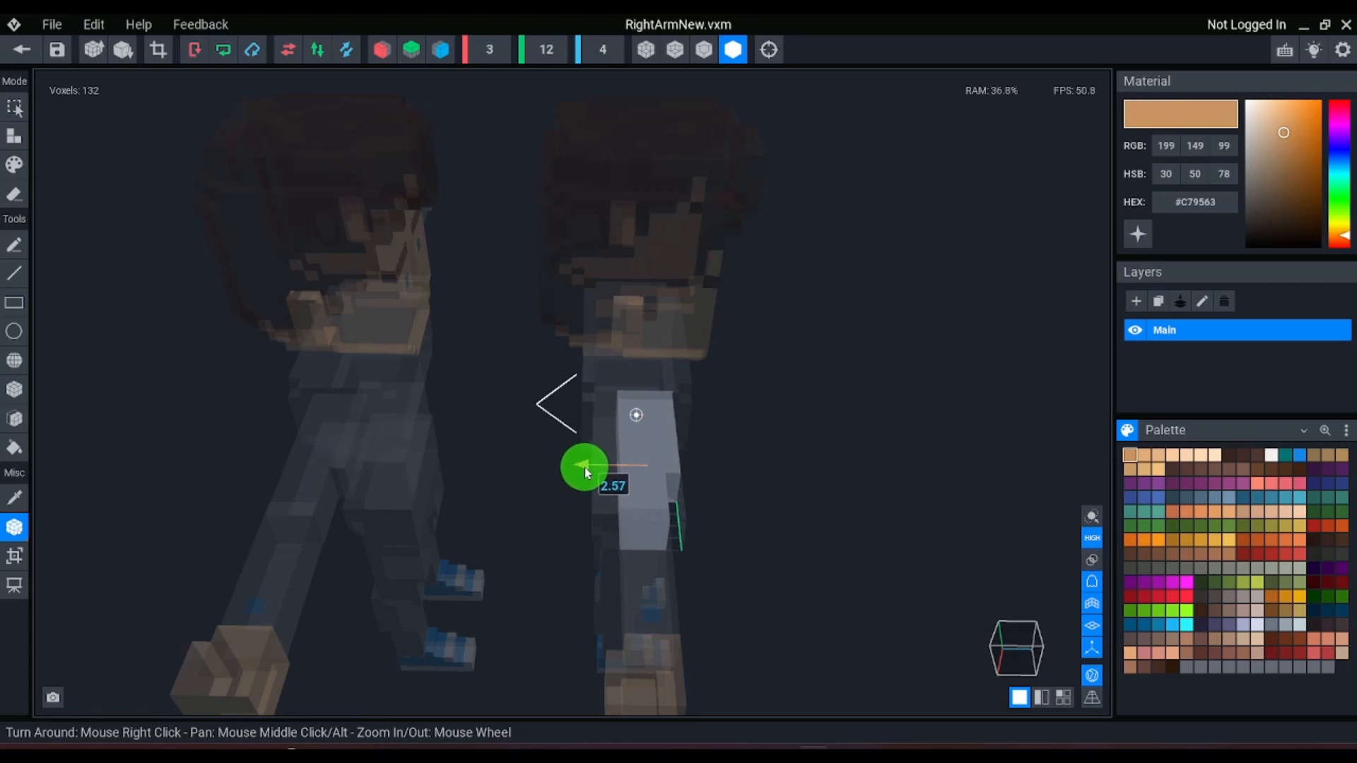
{"action": "right_click_drag", "start_coordinate": [585, 469], "coordinate": [599, 379]}
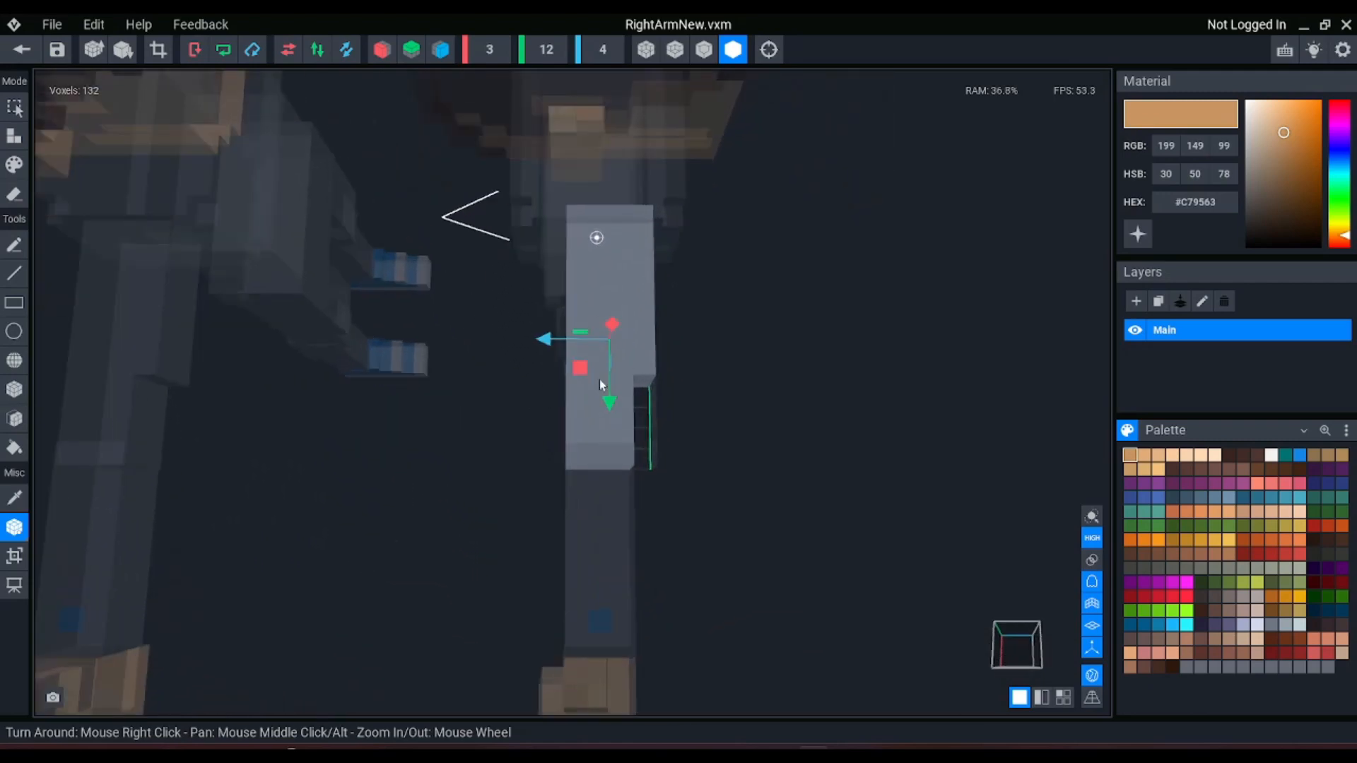
Try to move the upper arm's pivot point itself in the Y-Z plane, to about 1.35 along Z
{"action": "left_click", "coordinate": [1092, 675]}
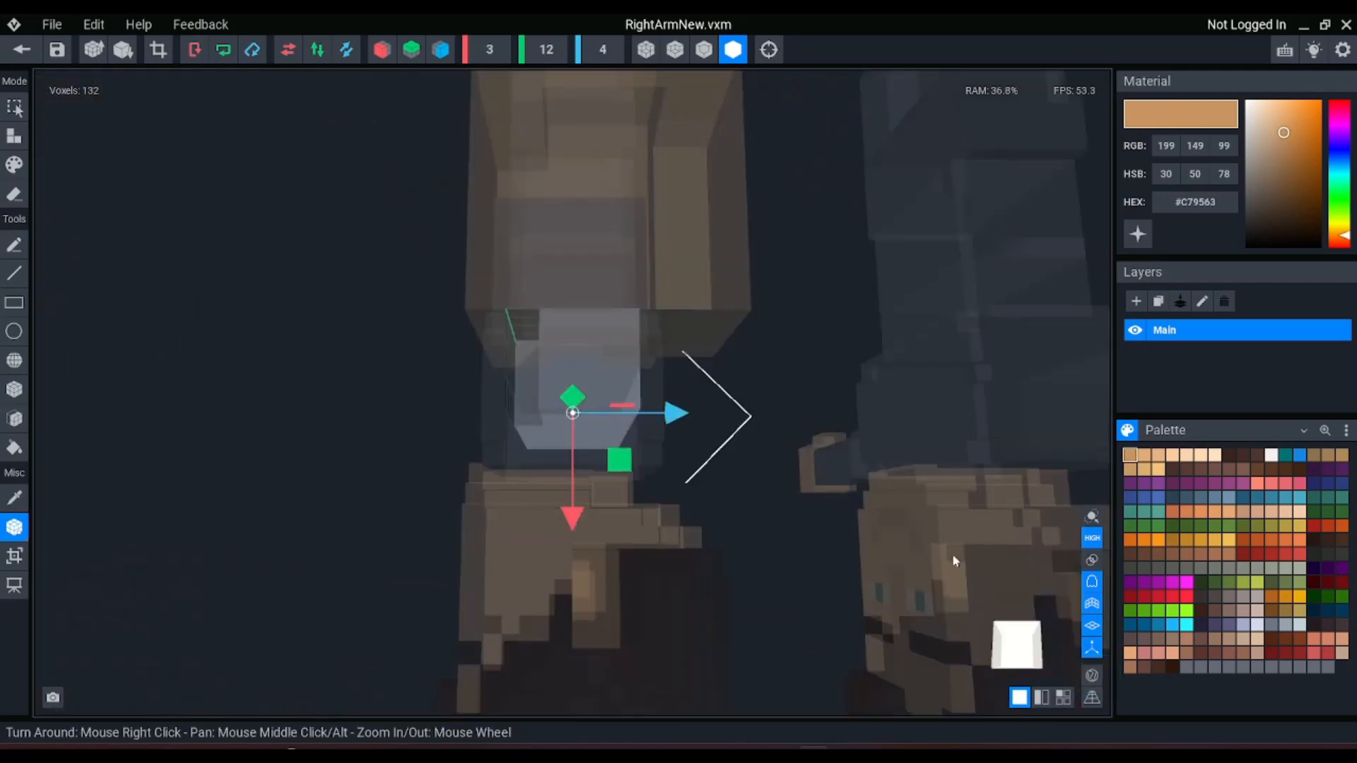
{"action": "right_click_drag", "start_coordinate": [728, 609], "coordinate": [733, 619]}
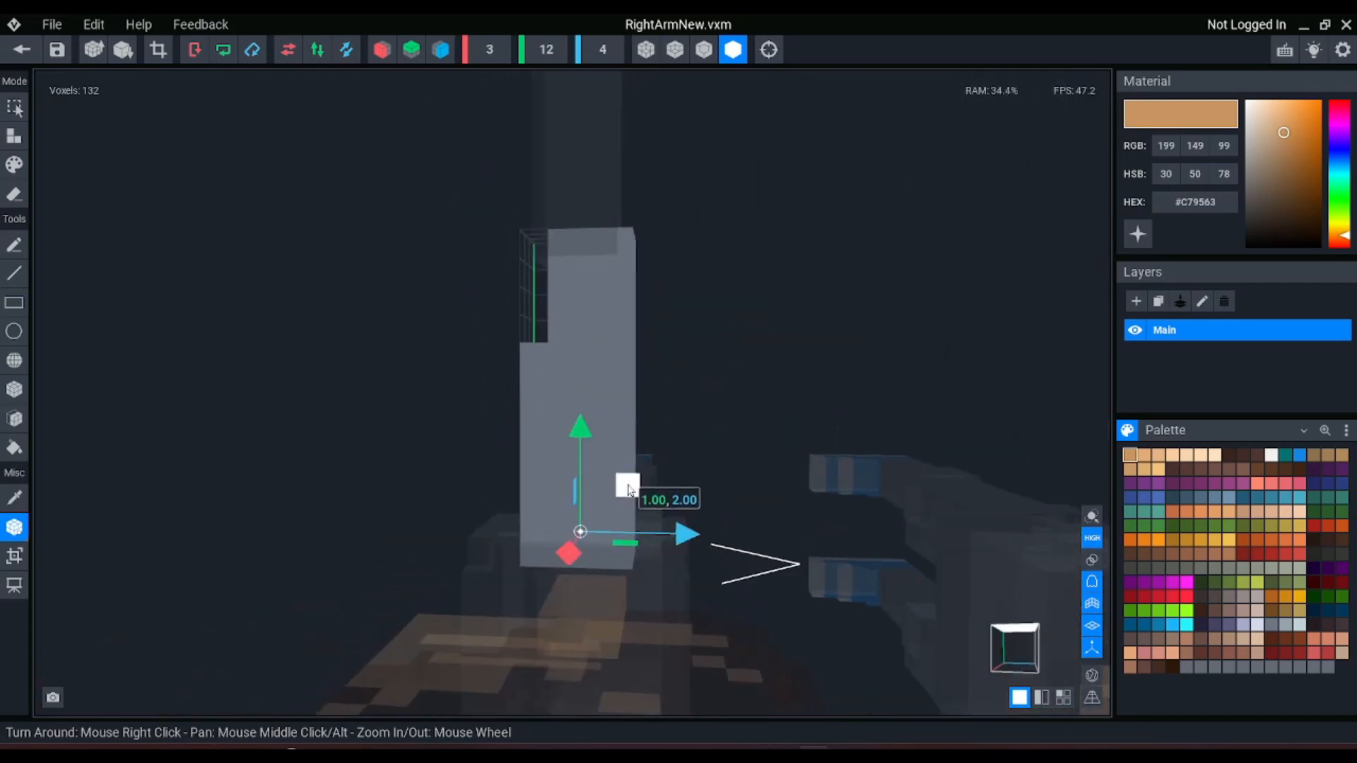
{"action": "mouse_move", "coordinate": [628, 489]}
{"action": "left_mouse_down"}
{"action": "mouse_move", "coordinate": [754, 476]}
{"action": "mouse_move", "coordinate": [527, 282]}
{"action": "mouse_move", "coordinate": [580, 540]}
{"action": "mouse_move", "coordinate": [615, 518]}
{"action": "left_mouse_up"}
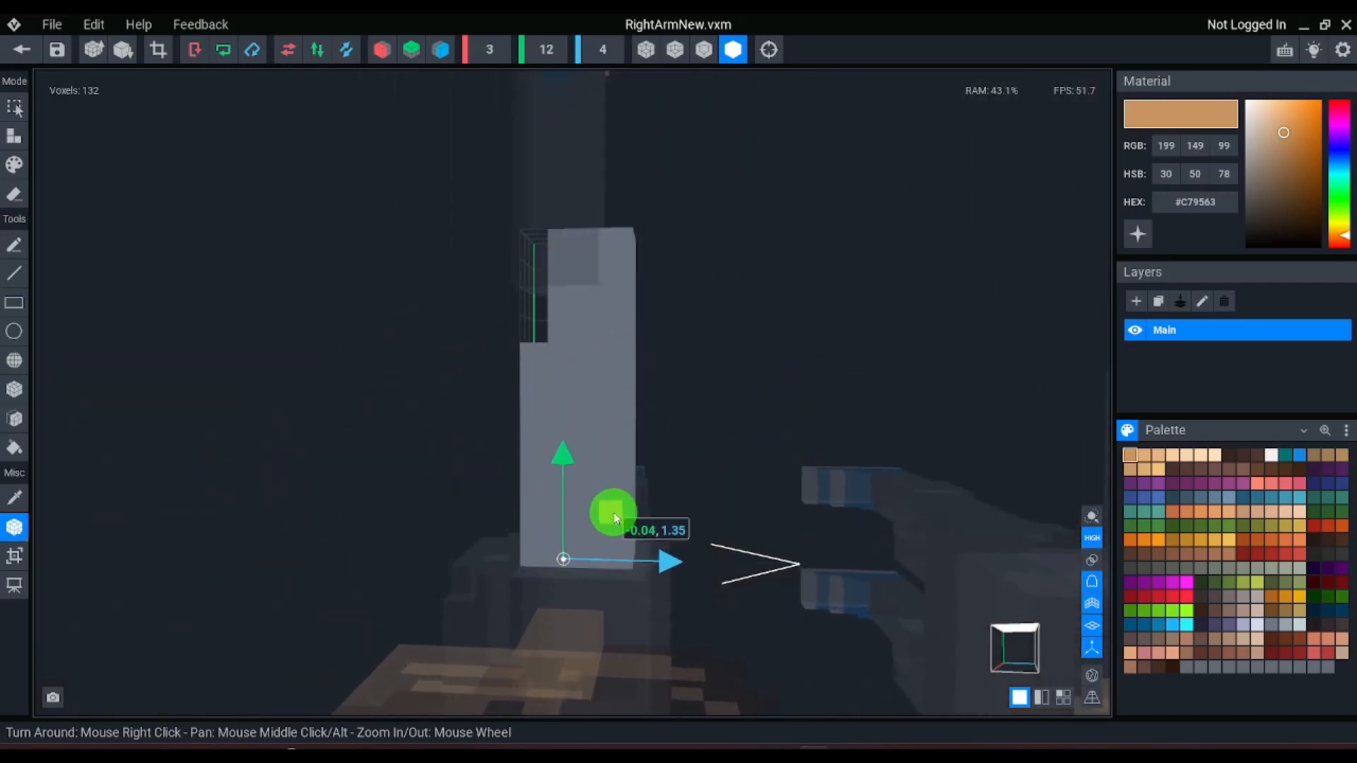
{"action": "left_click", "coordinate": [1091, 675]}
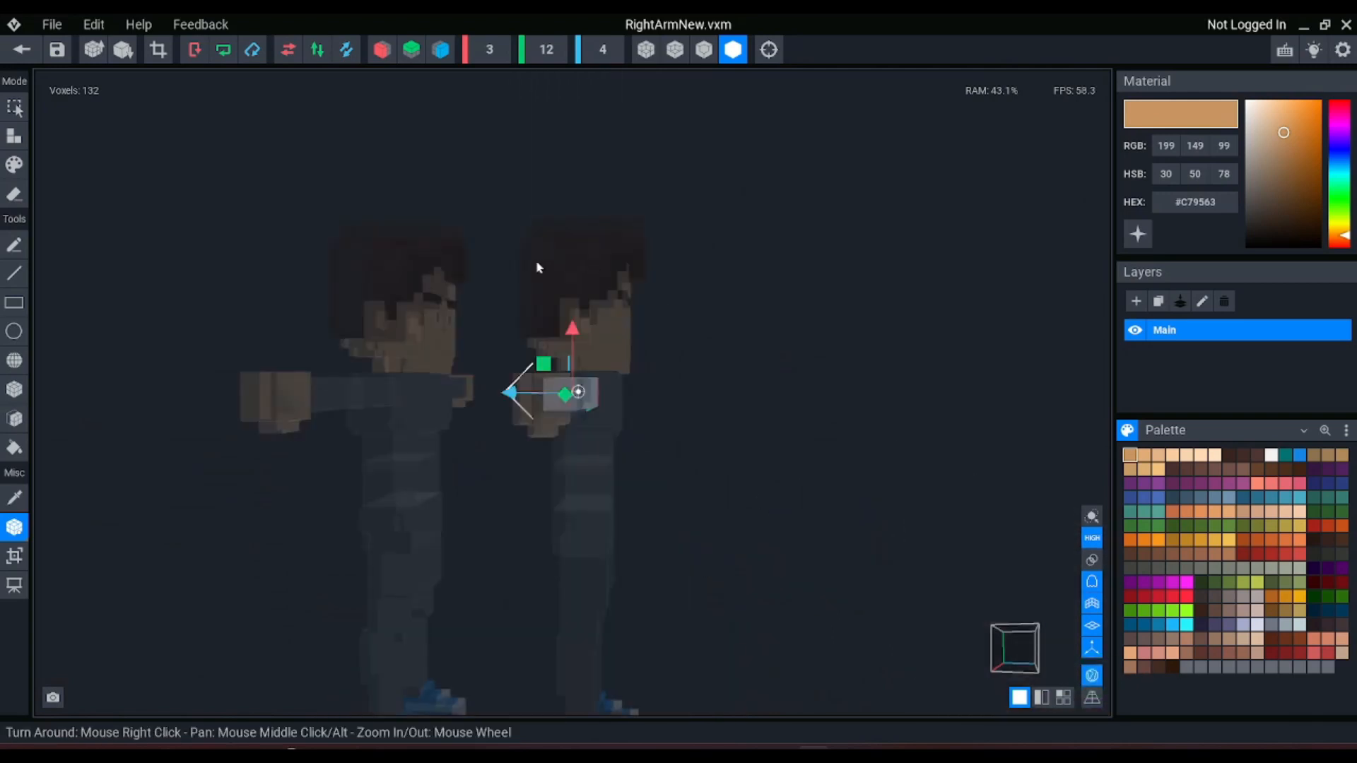
Shift the upper-arm model in the Y-Z plane and along Z to line up its pivot, and save and close RightArmNew
{"action": "right_click_drag", "start_coordinate": [560, 353], "coordinate": [561, 357]}
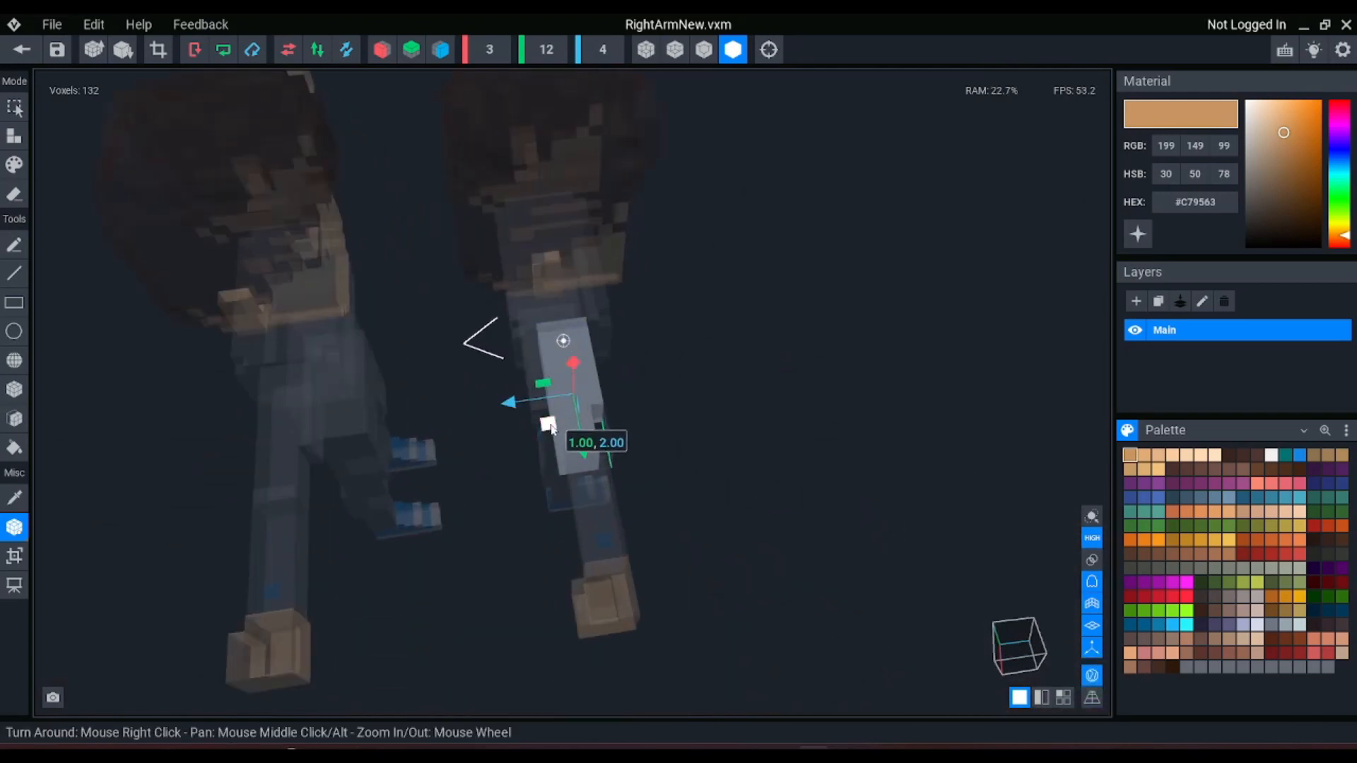
{"action": "mouse_move", "coordinate": [549, 426]}
{"action": "left_mouse_down"}
{"action": "mouse_move", "coordinate": [598, 412]}
{"action": "mouse_move", "coordinate": [567, 445]}
{"action": "mouse_move", "coordinate": [549, 433]}
{"action": "mouse_move", "coordinate": [563, 431]}
{"action": "mouse_move", "coordinate": [527, 428]}
{"action": "left_mouse_up"}
{"action": "mouse_move", "coordinate": [575, 409]}
{"action": "right_mouse_down"}
{"action": "mouse_move", "coordinate": [592, 425]}
{"action": "mouse_move", "coordinate": [546, 329]}
{"action": "right_mouse_up"}
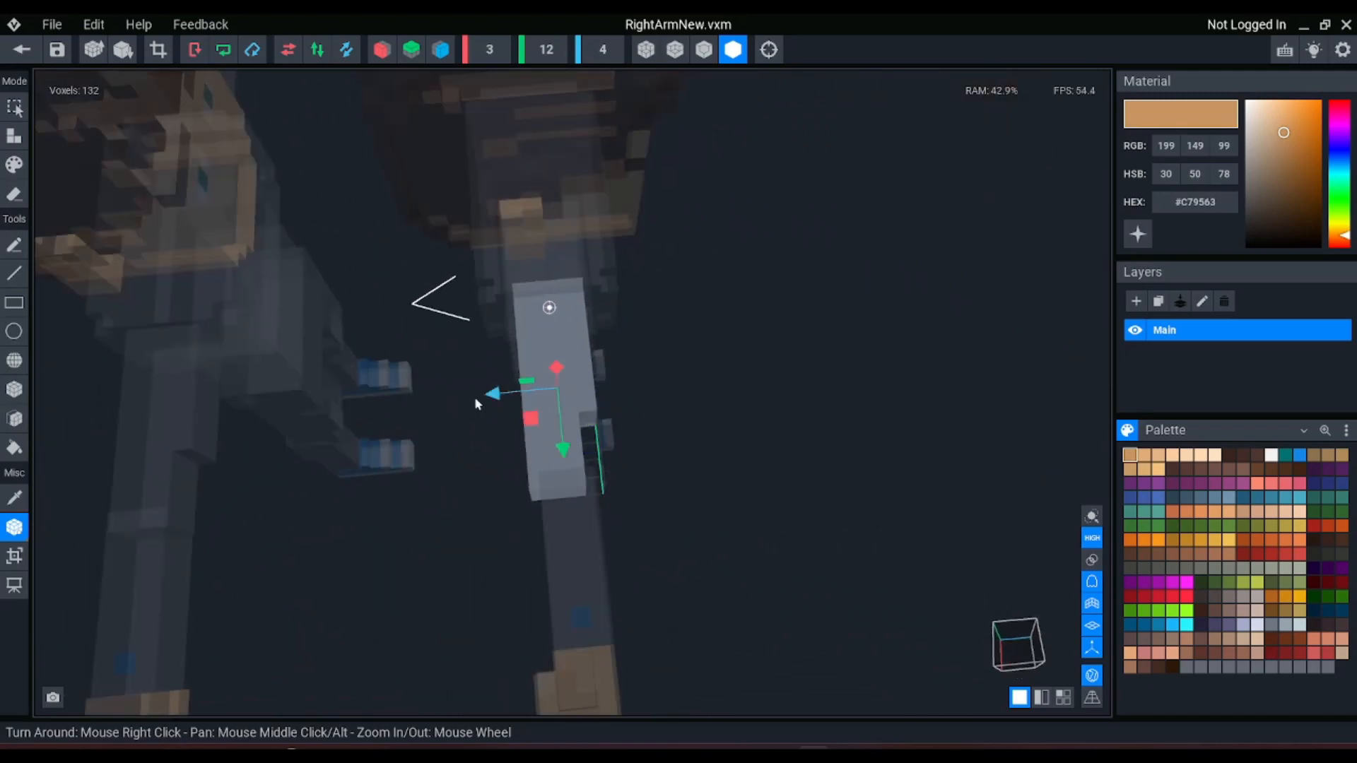
{"action": "left_click_drag", "start_coordinate": [493, 394], "coordinate": [502, 414]}
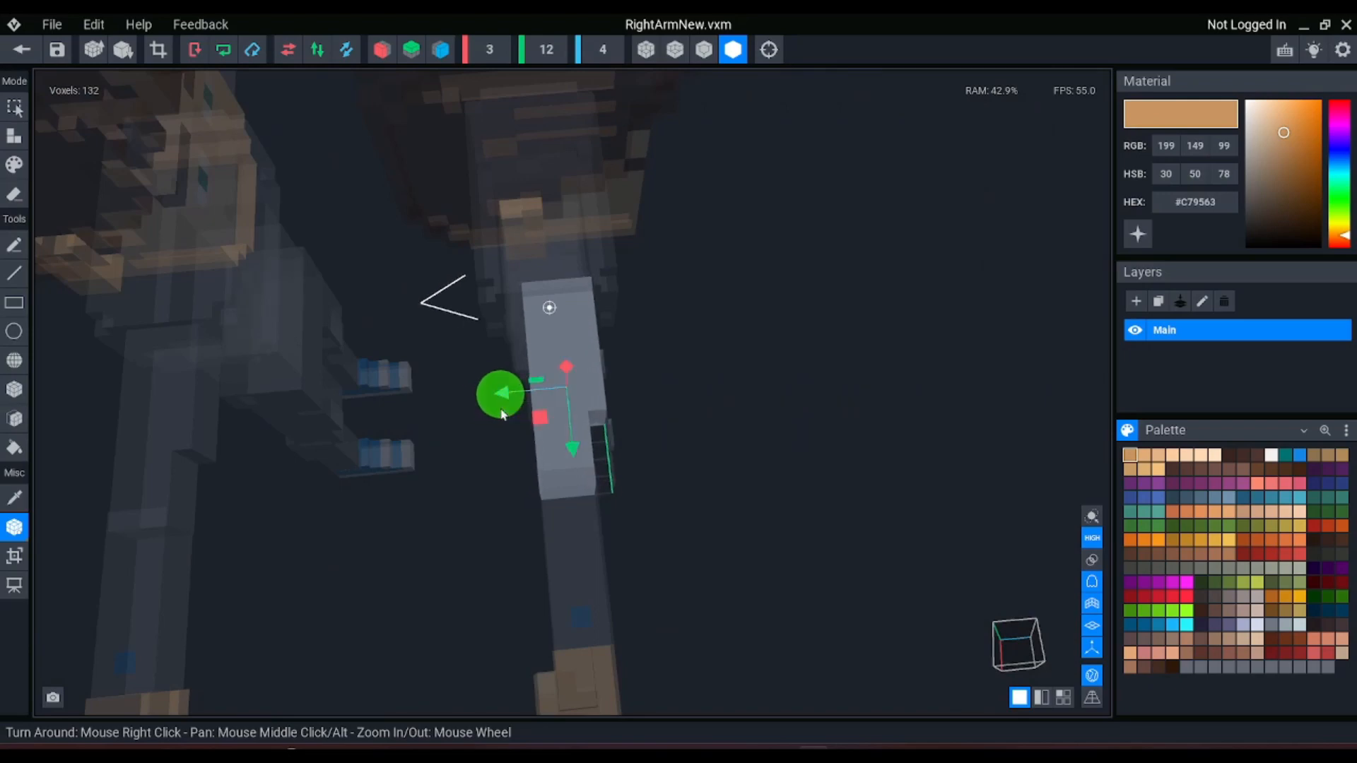
{"action": "left_click", "coordinate": [21, 50]}
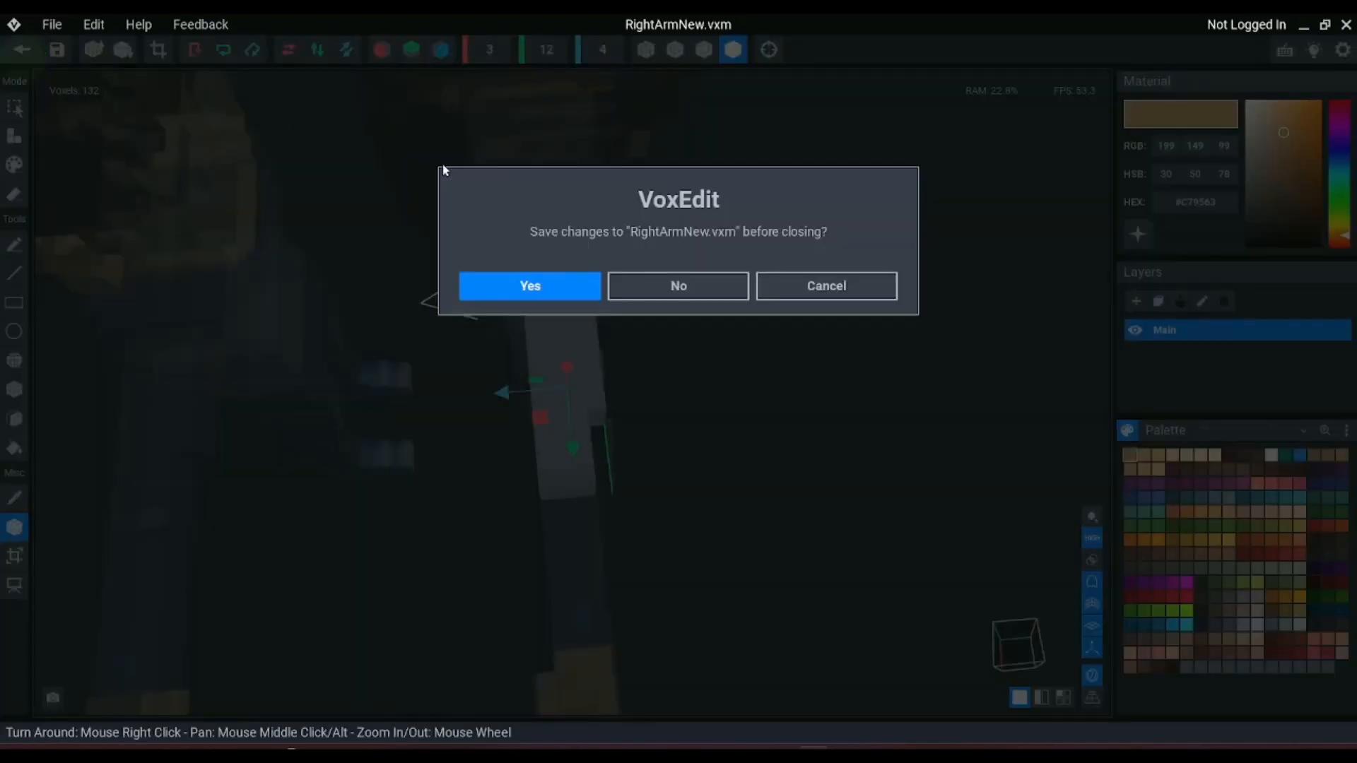
{"action": "left_click", "coordinate": [561, 291]}
Examine the new body and its right arm against the original character from several sides
{"action": "scroll", "coordinate": [683, 371], "scroll_direction": "down", "scroll_amount": 3}
{"action": "left_click", "coordinate": [673, 355]}
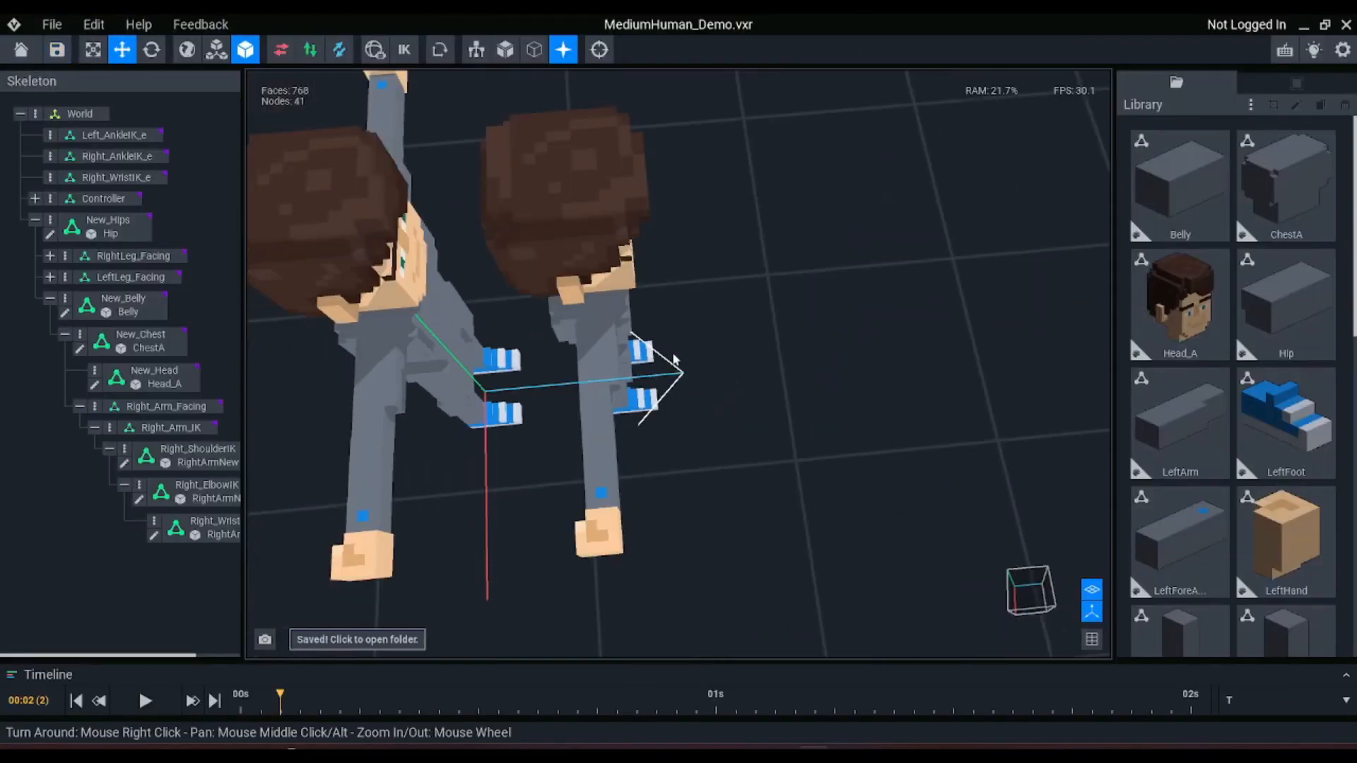
{"action": "mouse_move", "coordinate": [668, 355]}
{"action": "right_mouse_down"}
{"action": "mouse_move", "coordinate": [487, 334]}
{"action": "mouse_move", "coordinate": [667, 360]}
{"action": "right_mouse_up"}
{"action": "scroll", "coordinate": [666, 358], "scroll_direction": "down", "scroll_amount": 3}
{"action": "scroll", "coordinate": [666, 358], "scroll_direction": "down", "scroll_amount": 2}
{"action": "middle_click_drag", "start_coordinate": [667, 362], "coordinate": [671, 362]}
{"action": "scroll", "coordinate": [535, 319], "scroll_direction": "up", "scroll_amount": 2}
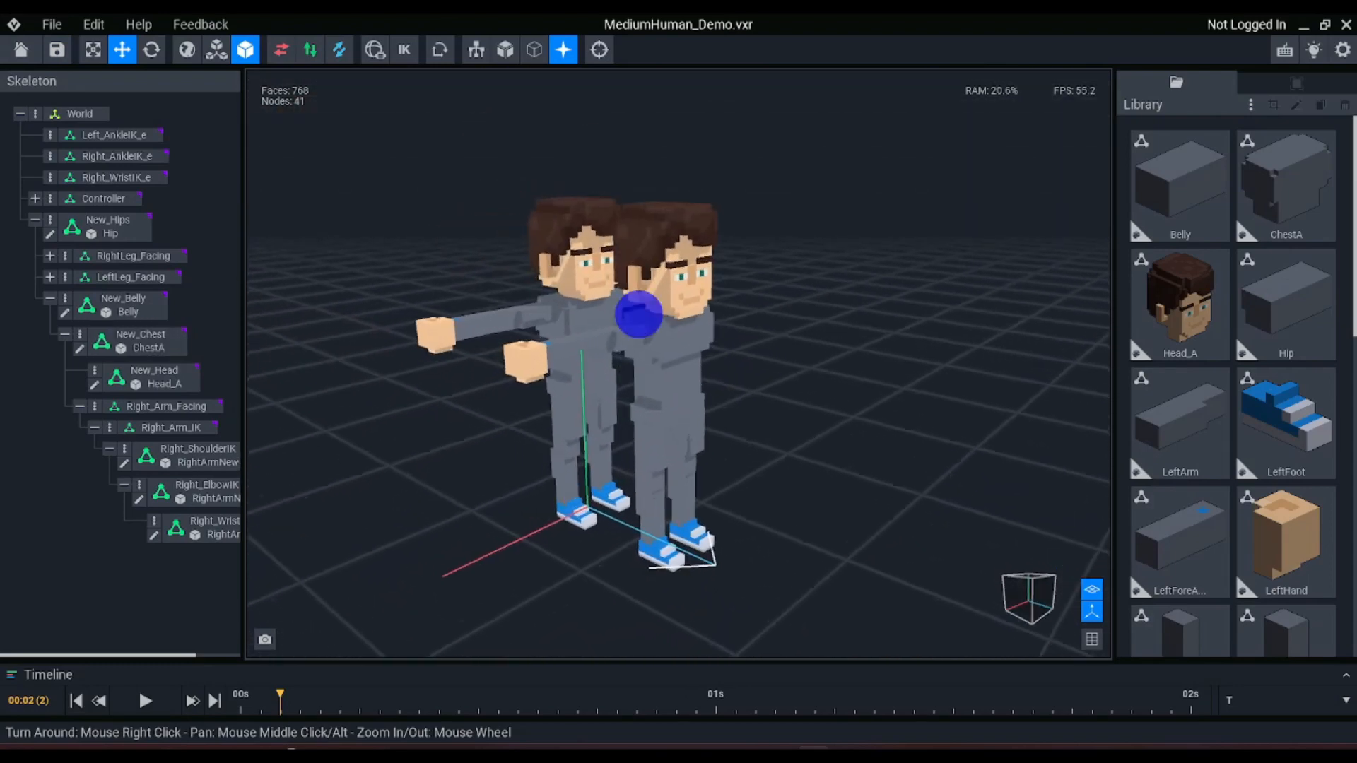
{"action": "right_click_drag", "start_coordinate": [638, 315], "coordinate": [642, 315]}
{"action": "left_click", "coordinate": [641, 315]}
{"action": "scroll", "coordinate": [535, 320], "scroll_direction": "up", "scroll_amount": 1}
{"action": "left_click", "coordinate": [455, 332]}
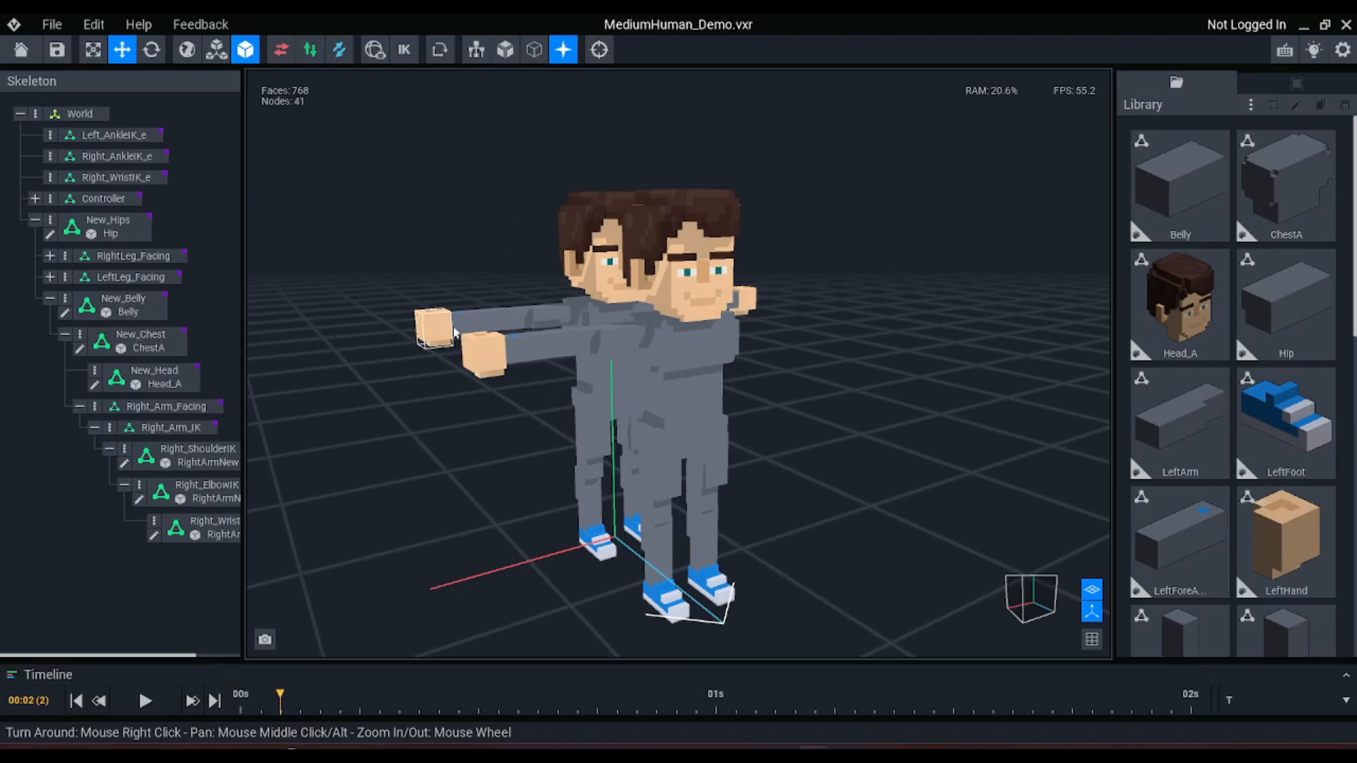
Delete the body models attached to the Controller node's whole hierarchy, from Hip to the hands and feet
{"action": "left_click", "coordinate": [601, 251]}
{"action": "right_click_drag", "start_coordinate": [554, 312], "coordinate": [556, 313]}
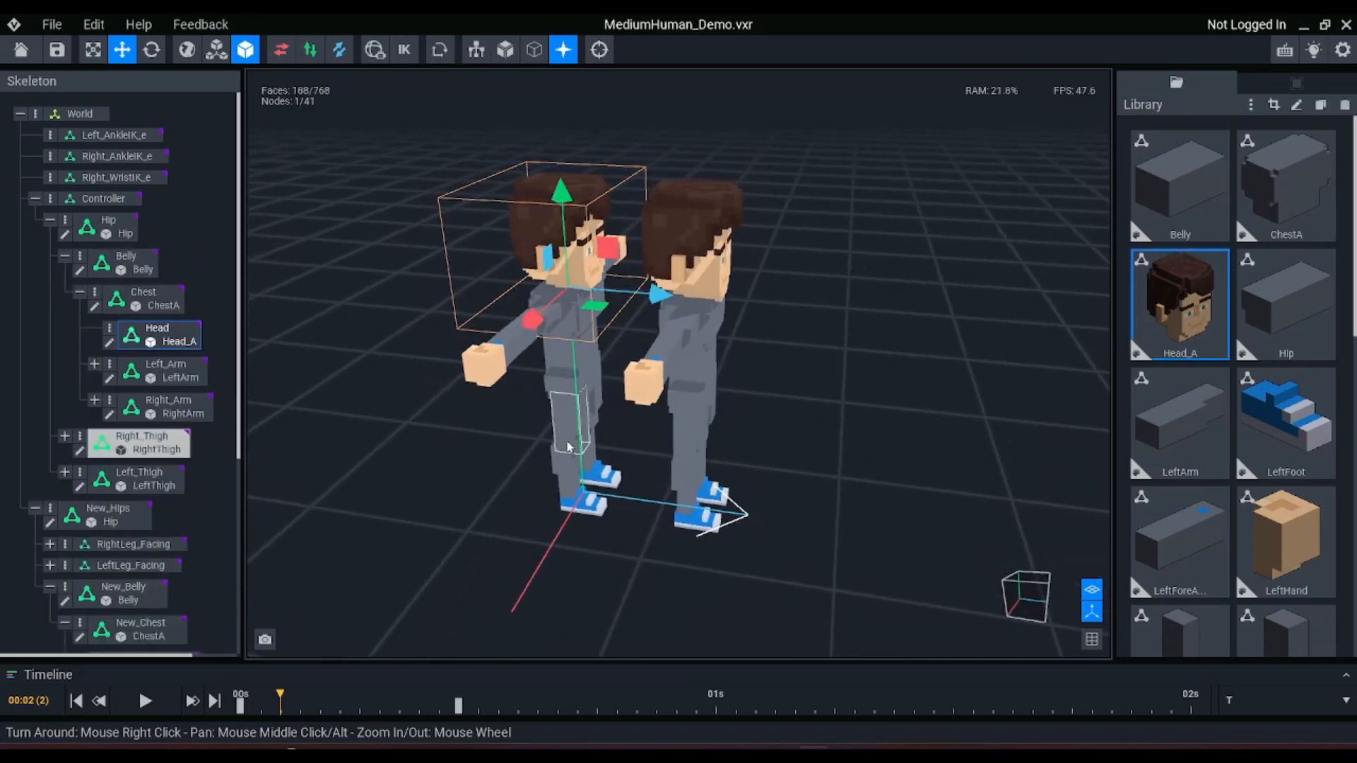
{"action": "left_click", "coordinate": [94, 200]}
{"action": "left_click", "coordinate": [34, 198]}
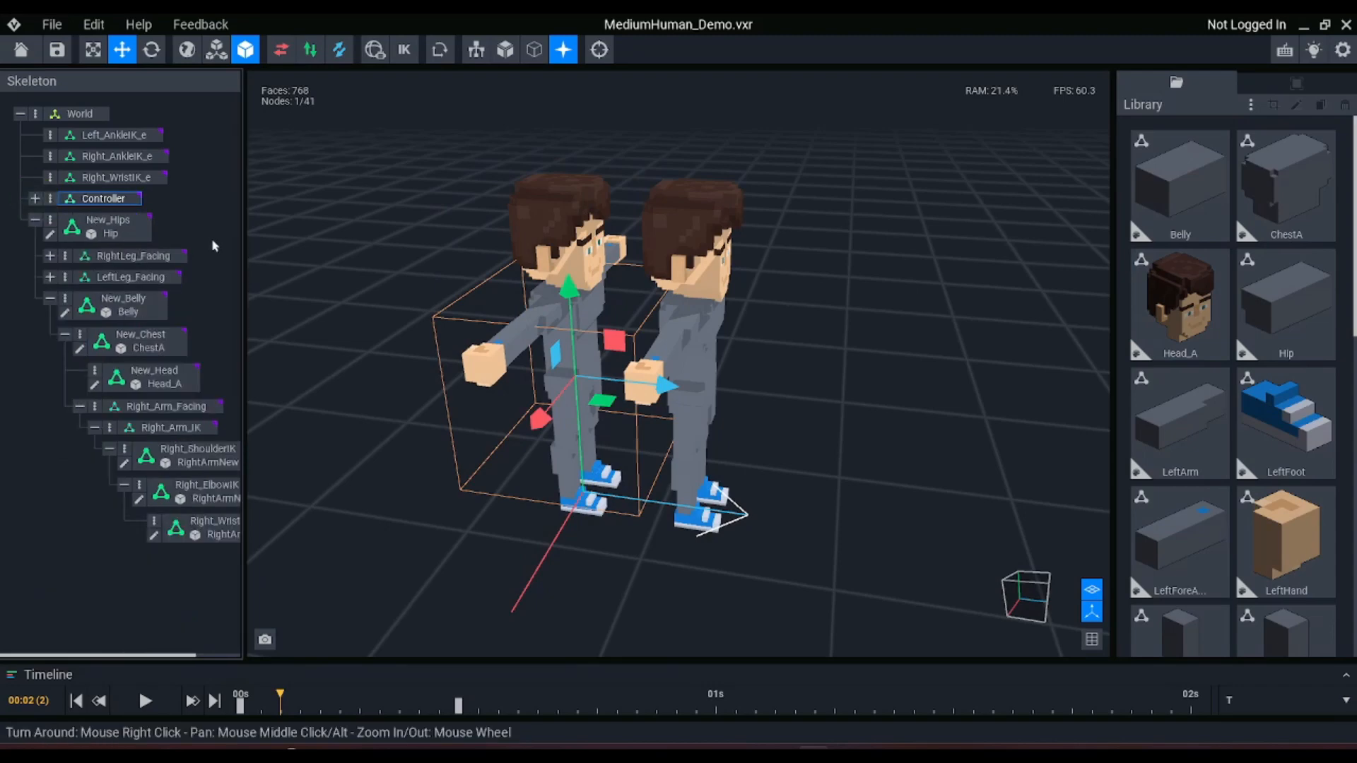
{"action": "left_click", "coordinate": [35, 198]}
{"action": "left_click", "coordinate": [104, 198]}
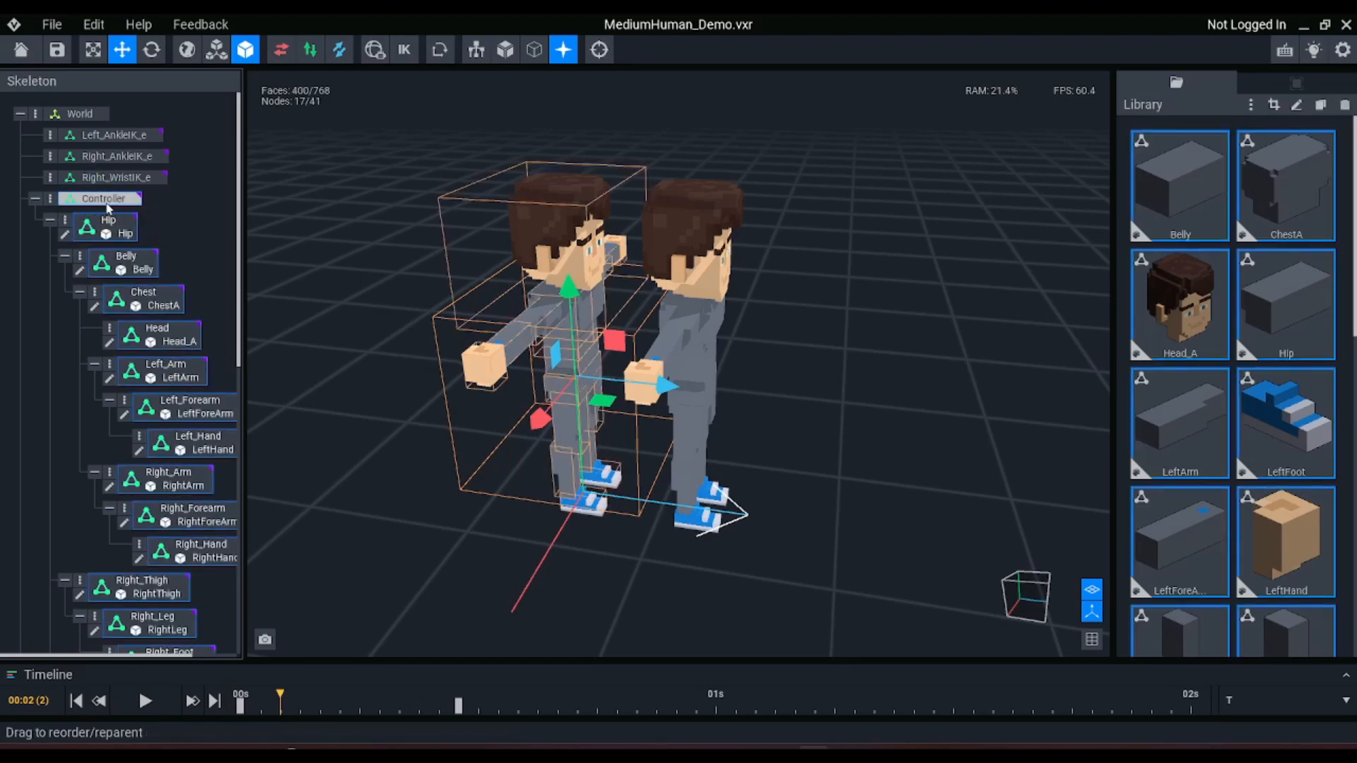
{"action": "scroll", "coordinate": [138, 488], "scroll_direction": "down", "scroll_amount": 4}
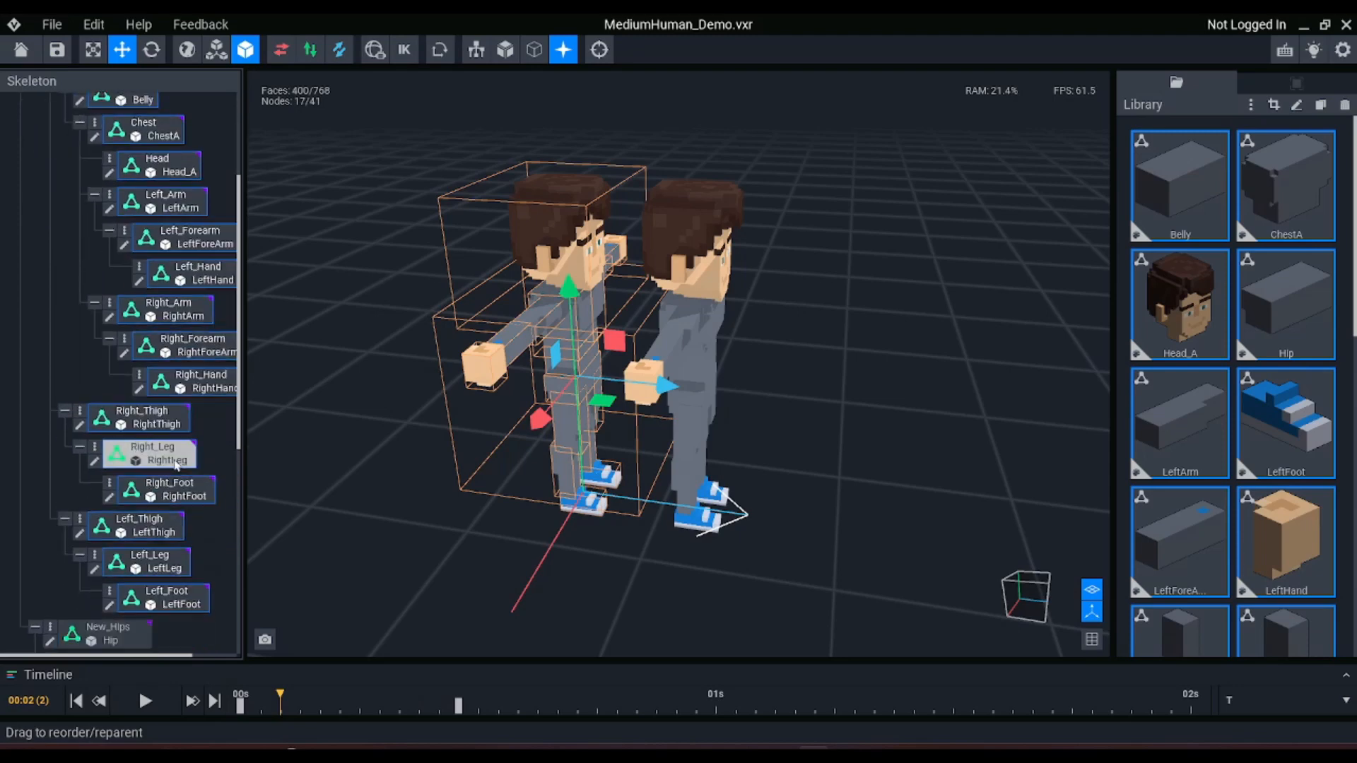
{"action": "scroll", "coordinate": [135, 601], "scroll_direction": "up", "scroll_amount": 4}
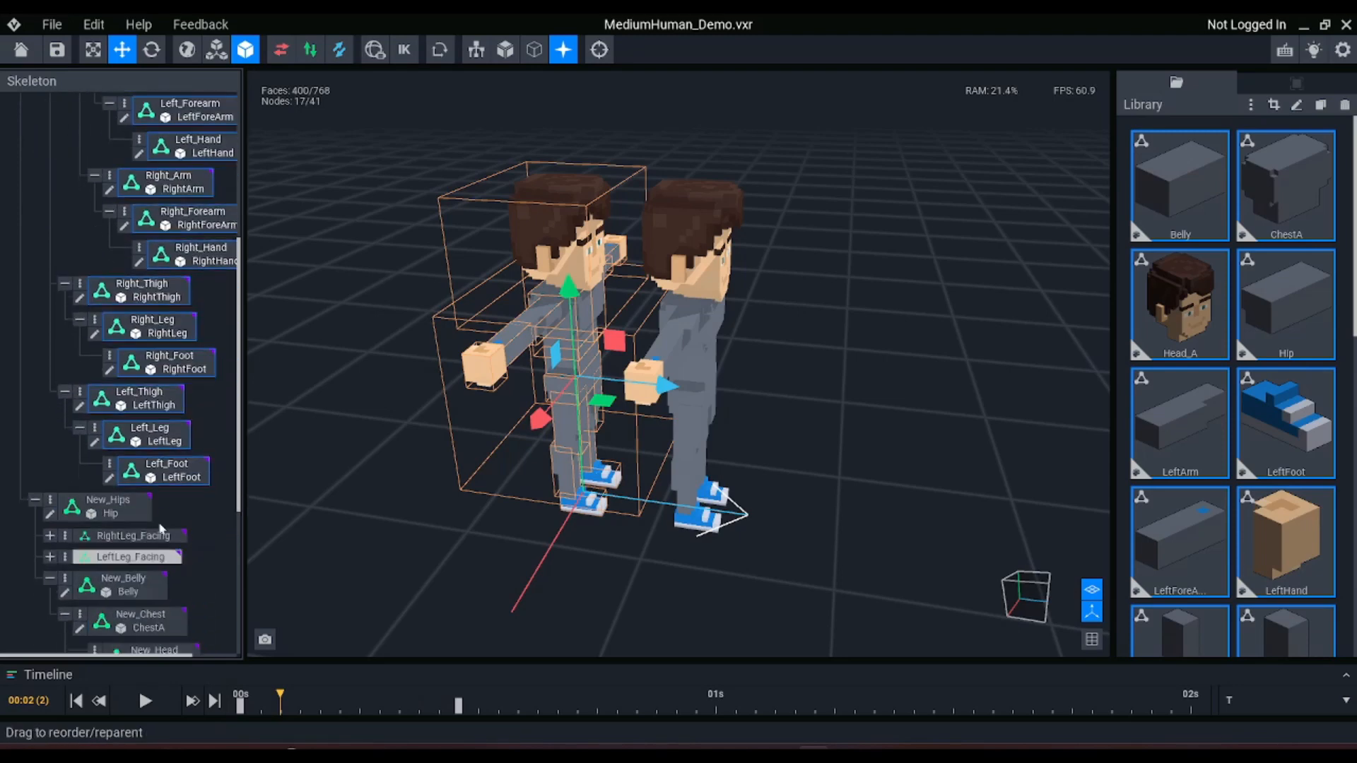
{"action": "key", "text": "Delete"}
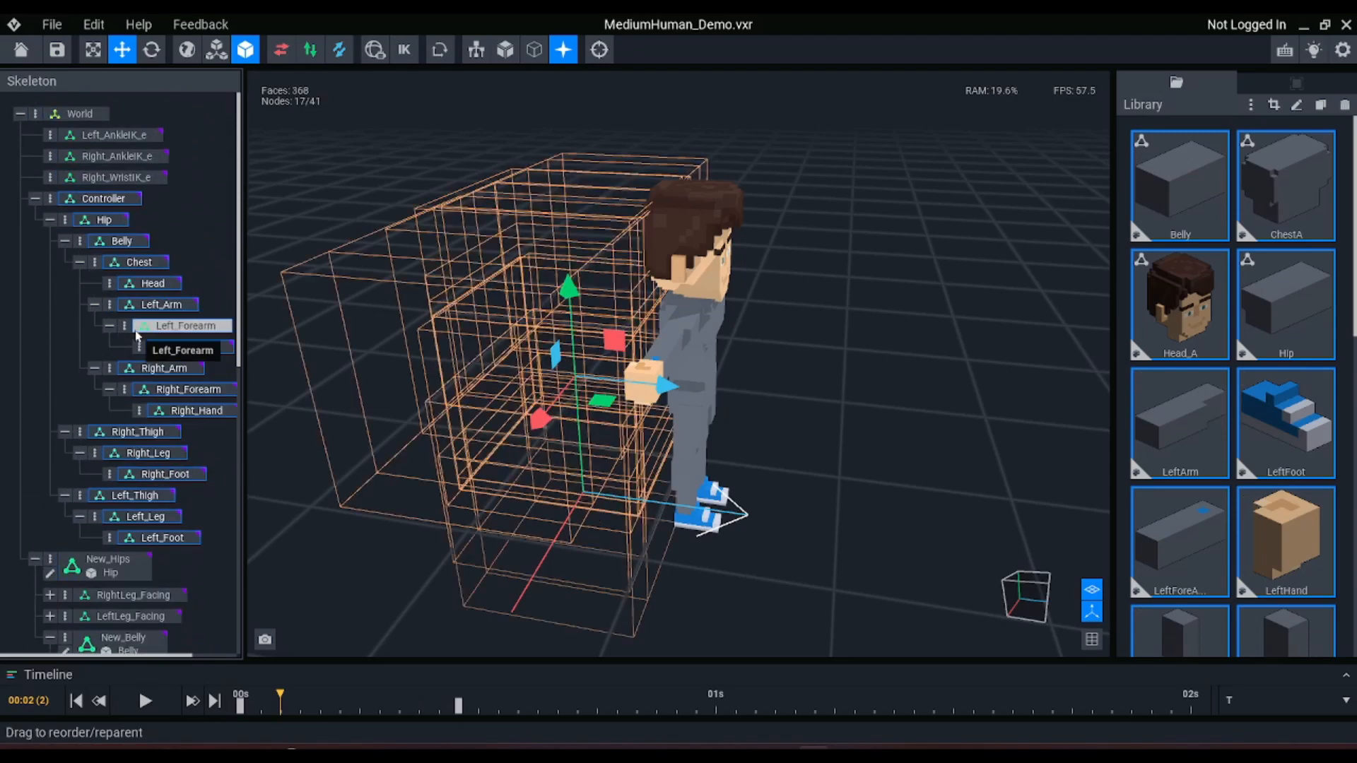
{"action": "left_click", "coordinate": [924, 309]}
Show the rig's bones and delete the old Controller node together with all its child nodes
{"action": "left_click", "coordinate": [471, 50]}
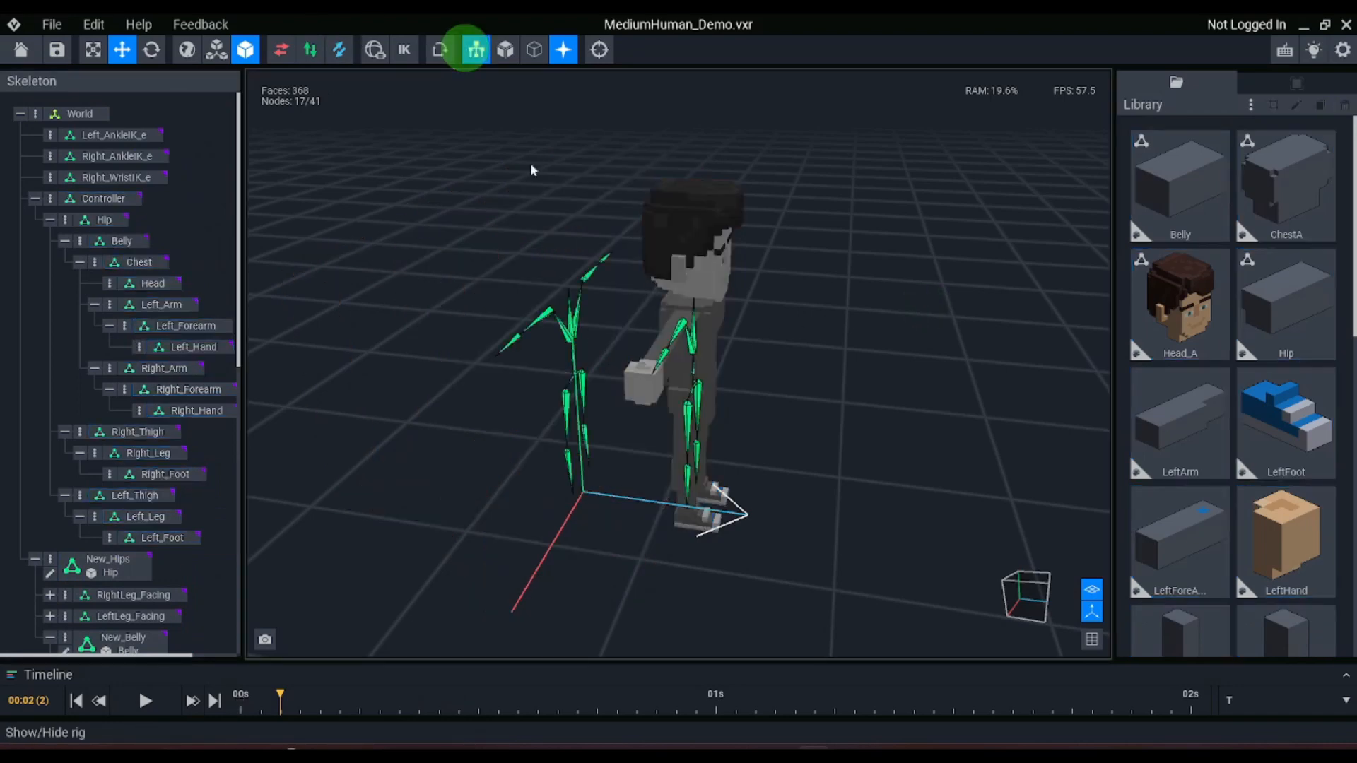
{"action": "right_click_drag", "start_coordinate": [543, 311], "coordinate": [548, 322]}
{"action": "left_click", "coordinate": [35, 199]}
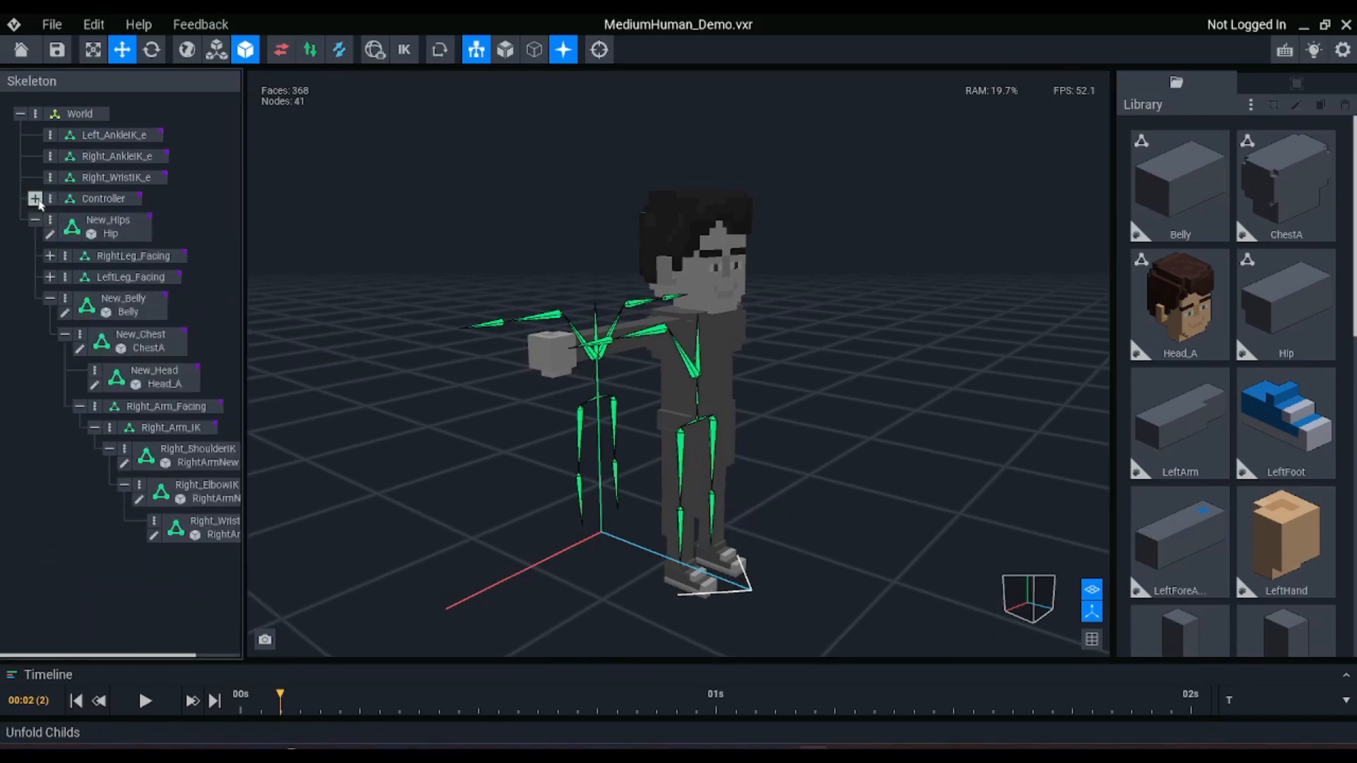
{"action": "left_click", "coordinate": [85, 203]}
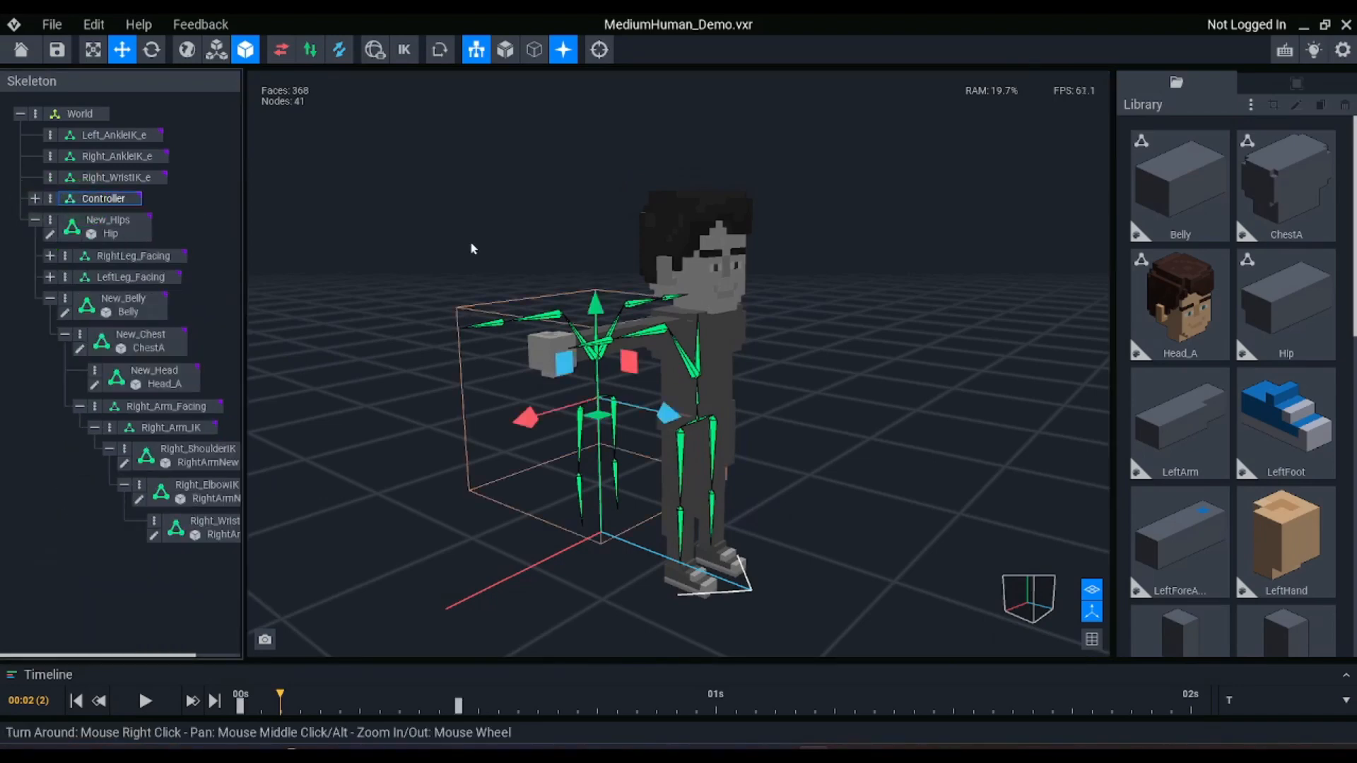
{"action": "key", "text": "Delete"}
{"action": "right_click_drag", "start_coordinate": [556, 310], "coordinate": [554, 311]}
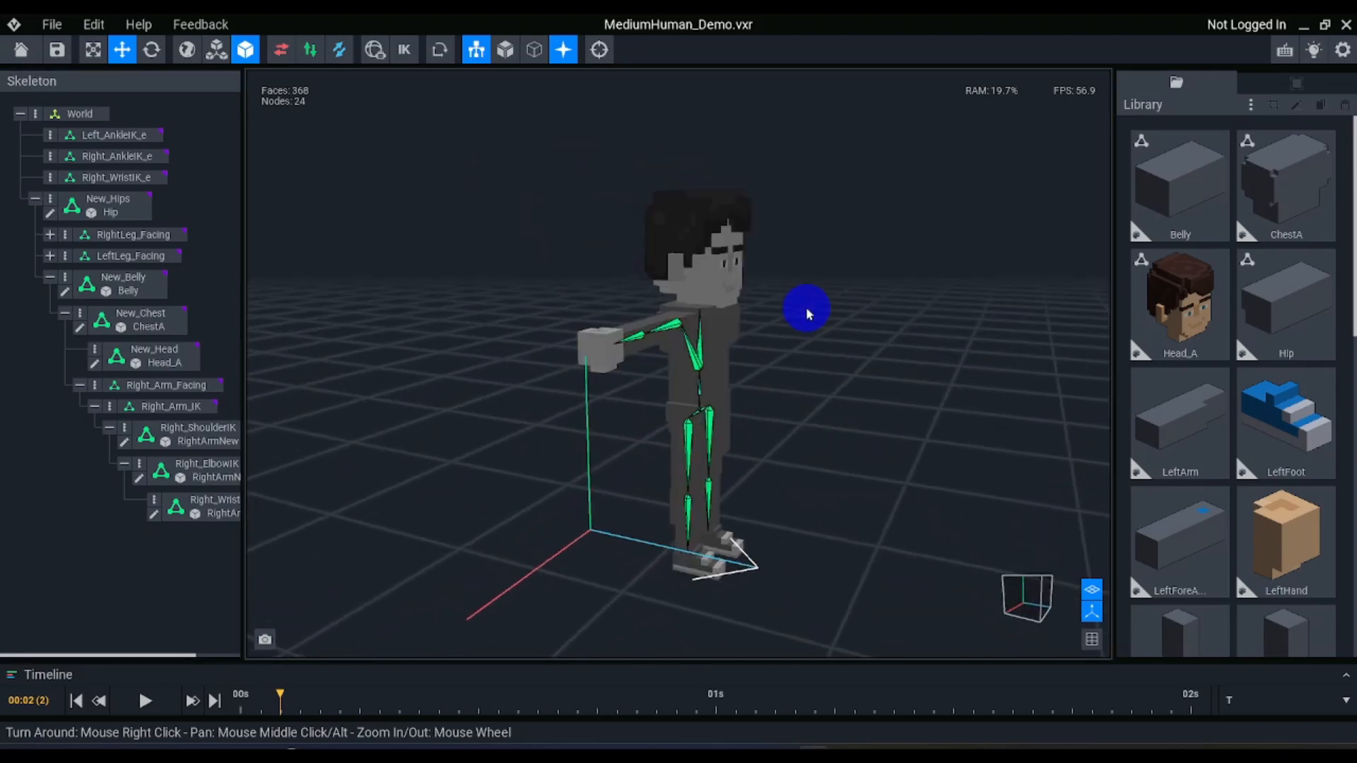
Turn on inverse kinematics for the rig
{"action": "left_click", "coordinate": [403, 50]}
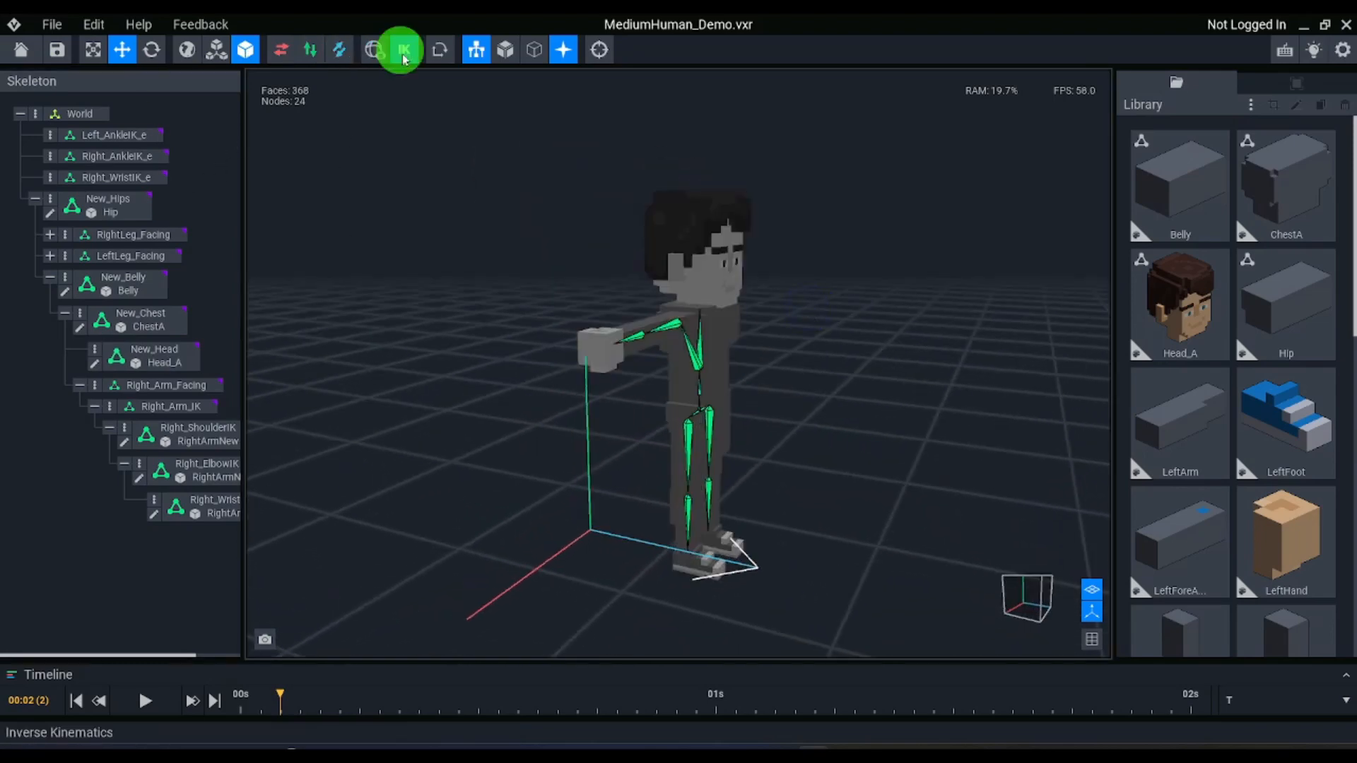
{"action": "left_click", "coordinate": [578, 357]}
{"action": "right_click_drag", "start_coordinate": [724, 460], "coordinate": [728, 473]}
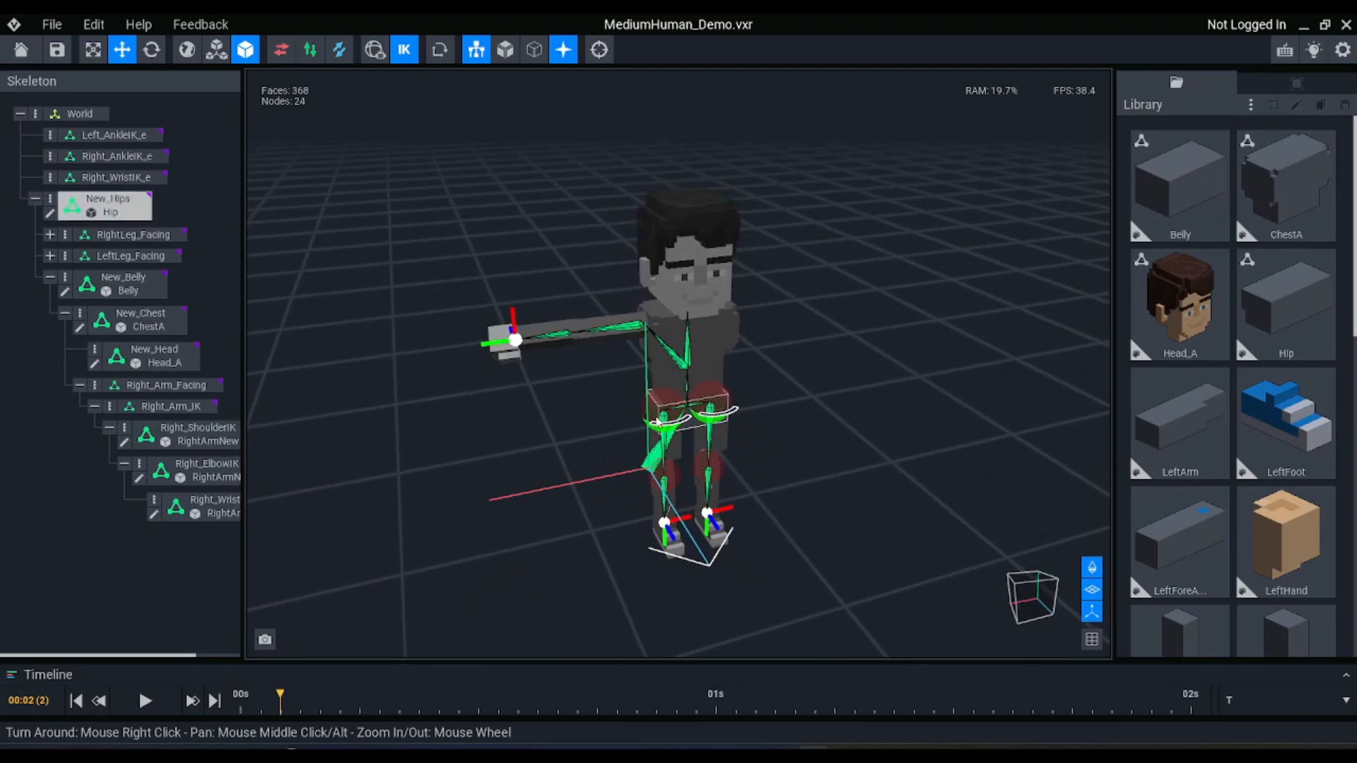
{"action": "left_click", "coordinate": [648, 415]}
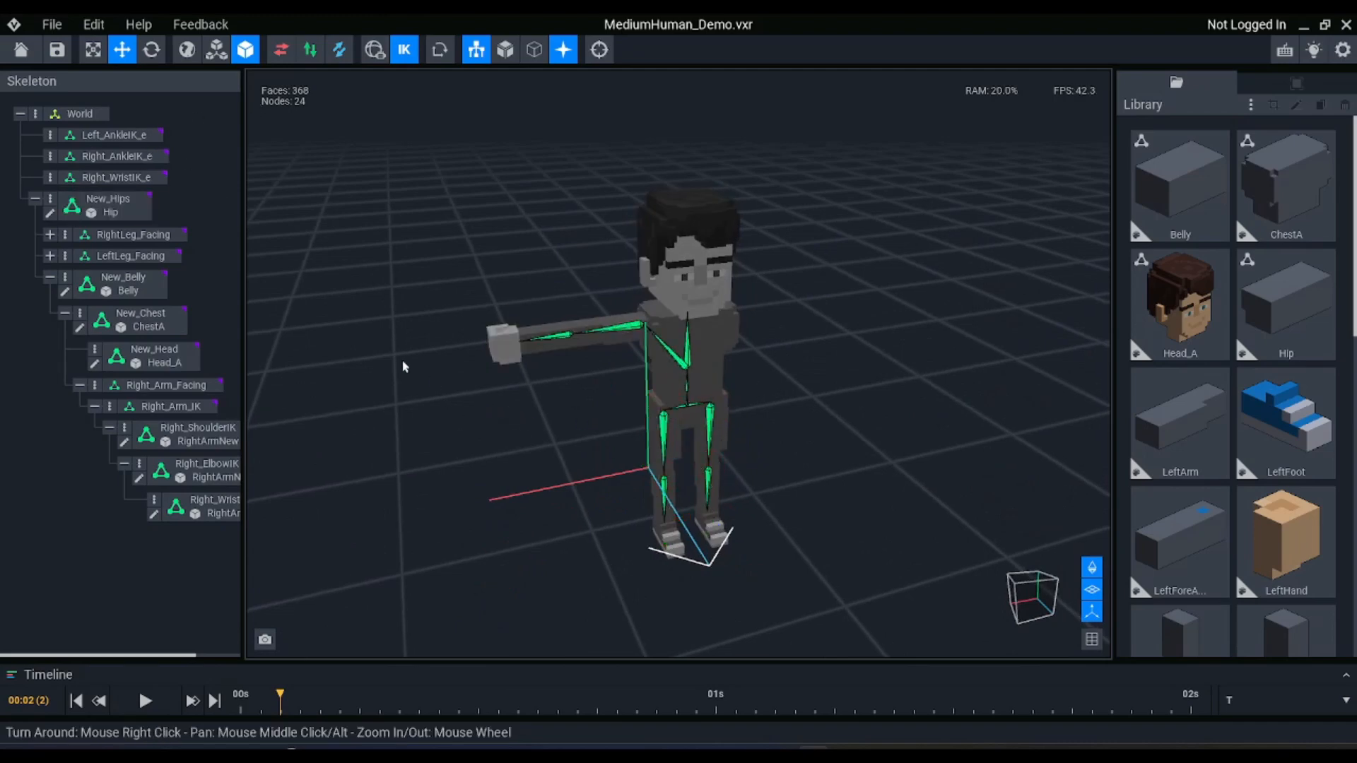
Add a constraint to Right_ShoulderIK and set its roll start to 320° and roll range to 120°
{"action": "scroll", "coordinate": [553, 355], "scroll_direction": "up", "scroll_amount": 6}
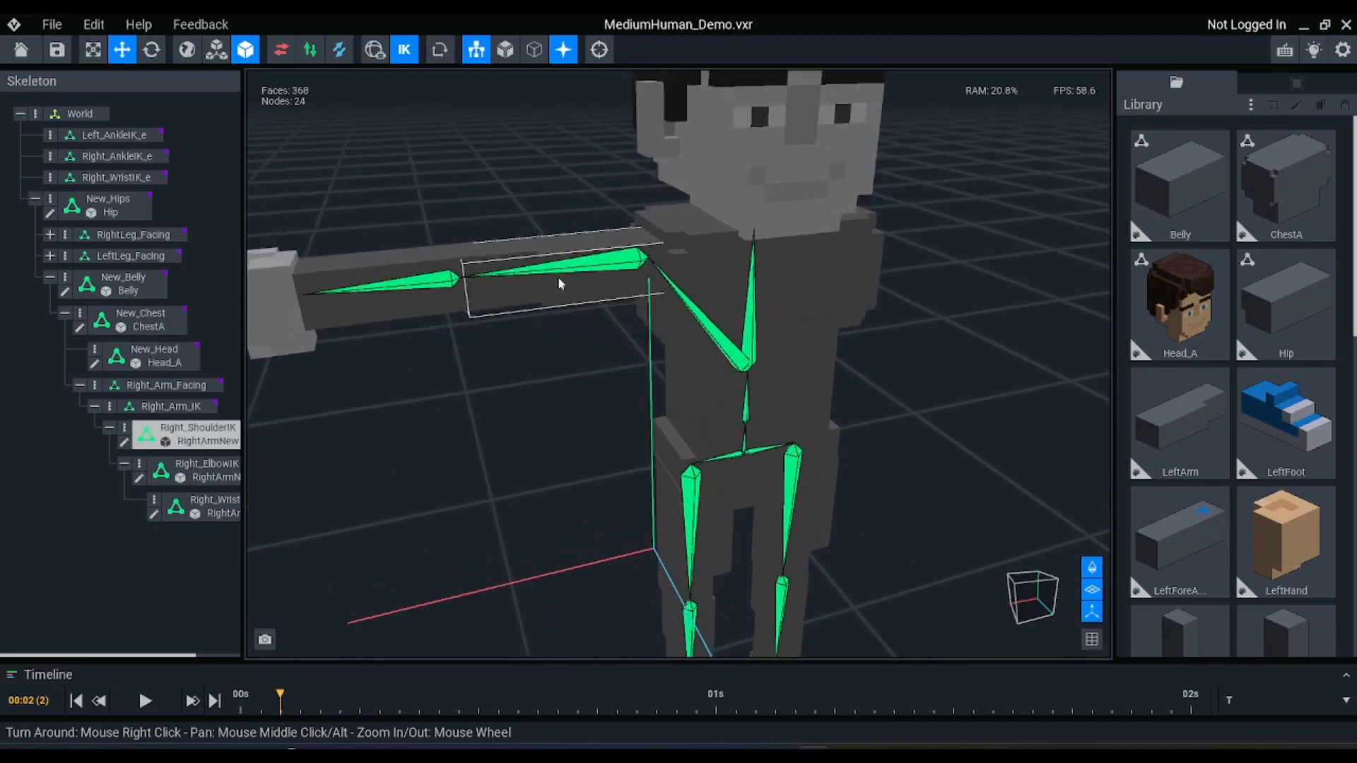
{"action": "left_click", "coordinate": [558, 243]}
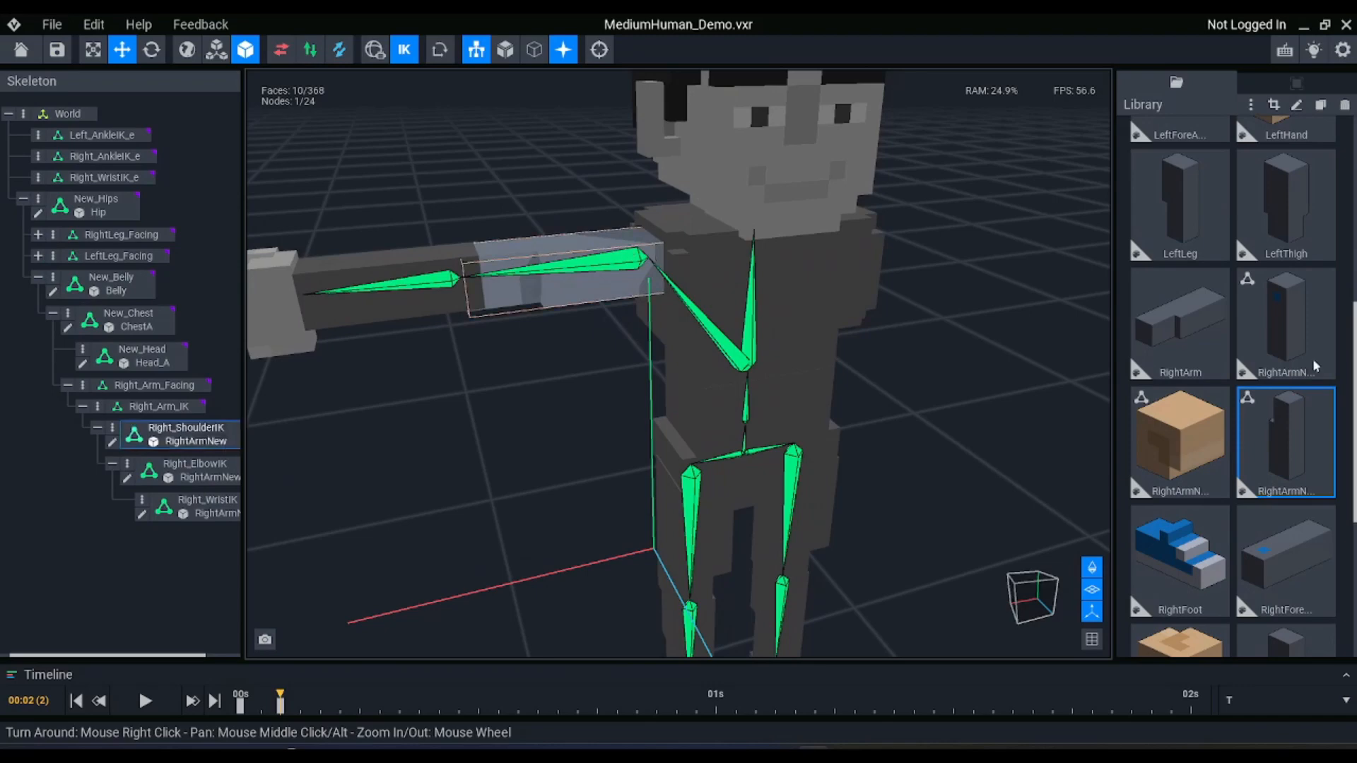
{"action": "left_click", "coordinate": [1297, 83]}
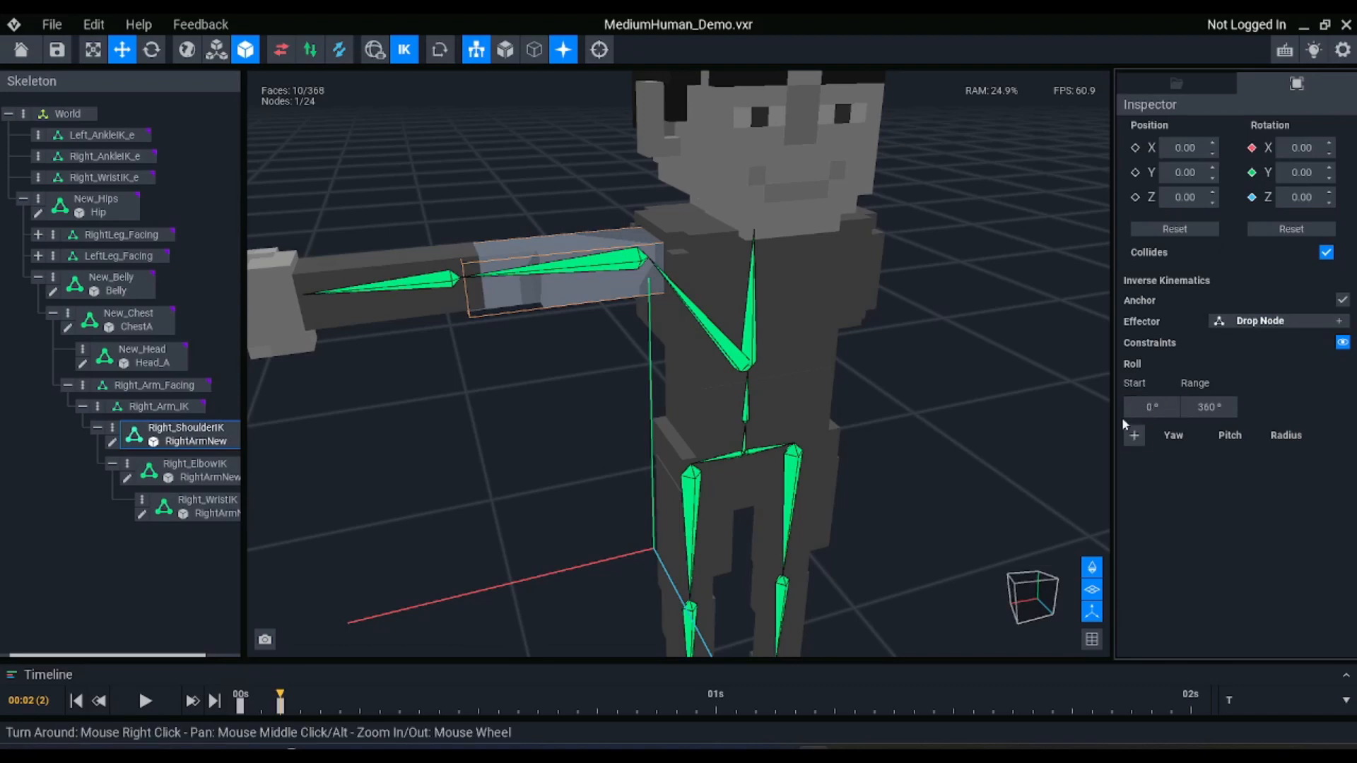
{"action": "left_click", "coordinate": [1133, 436]}
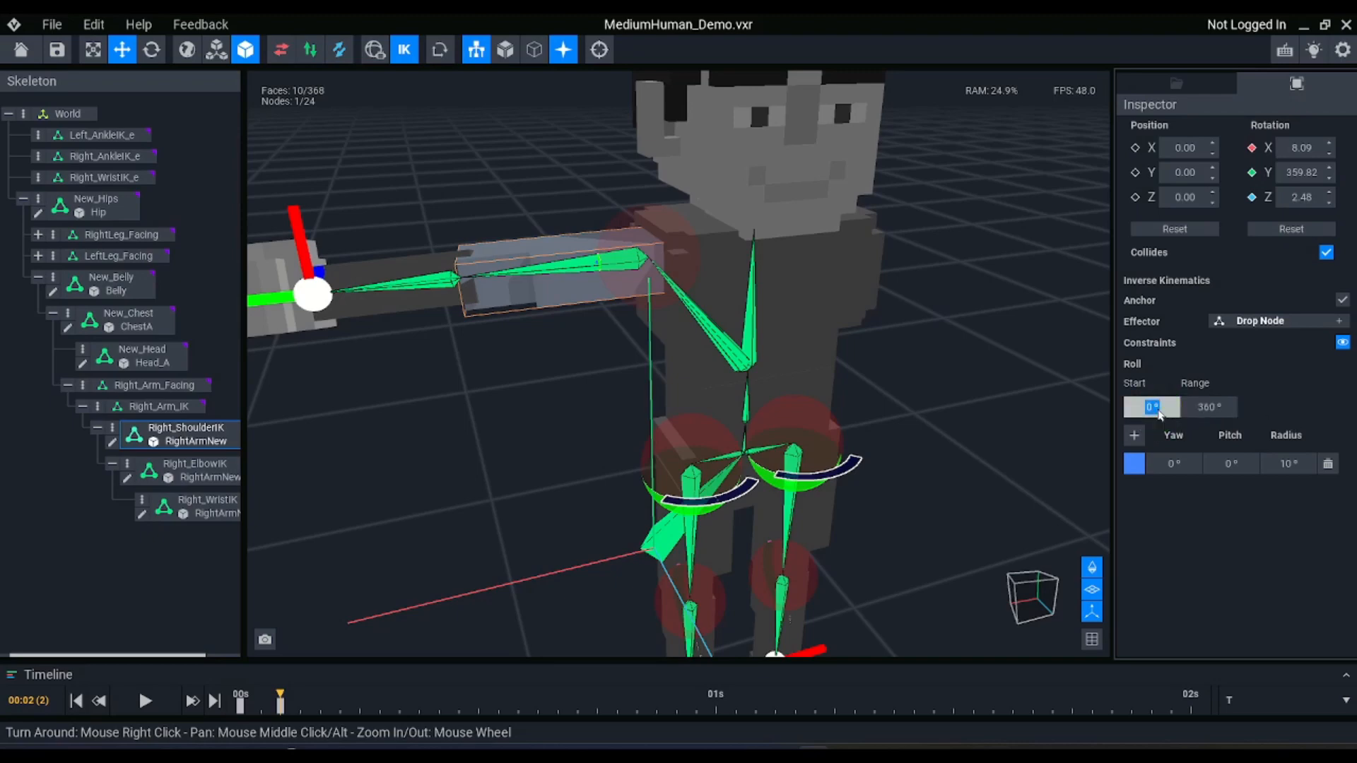
{"action": "key", "text": "Return"}
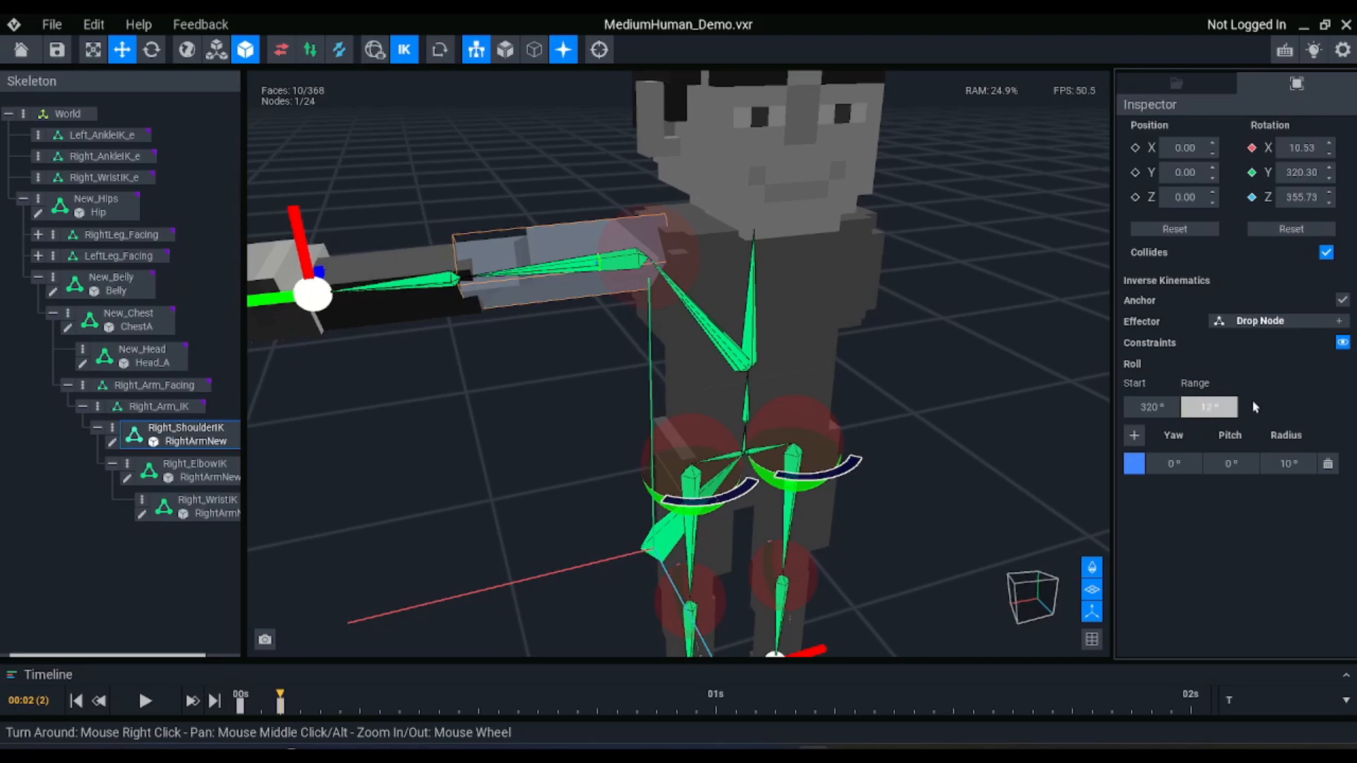
{"action": "key", "text": "Return"}
Raise the Right_WristIK_e effector along Y to about 28.55
{"action": "right_click_drag", "start_coordinate": [655, 290], "coordinate": [530, 287]}
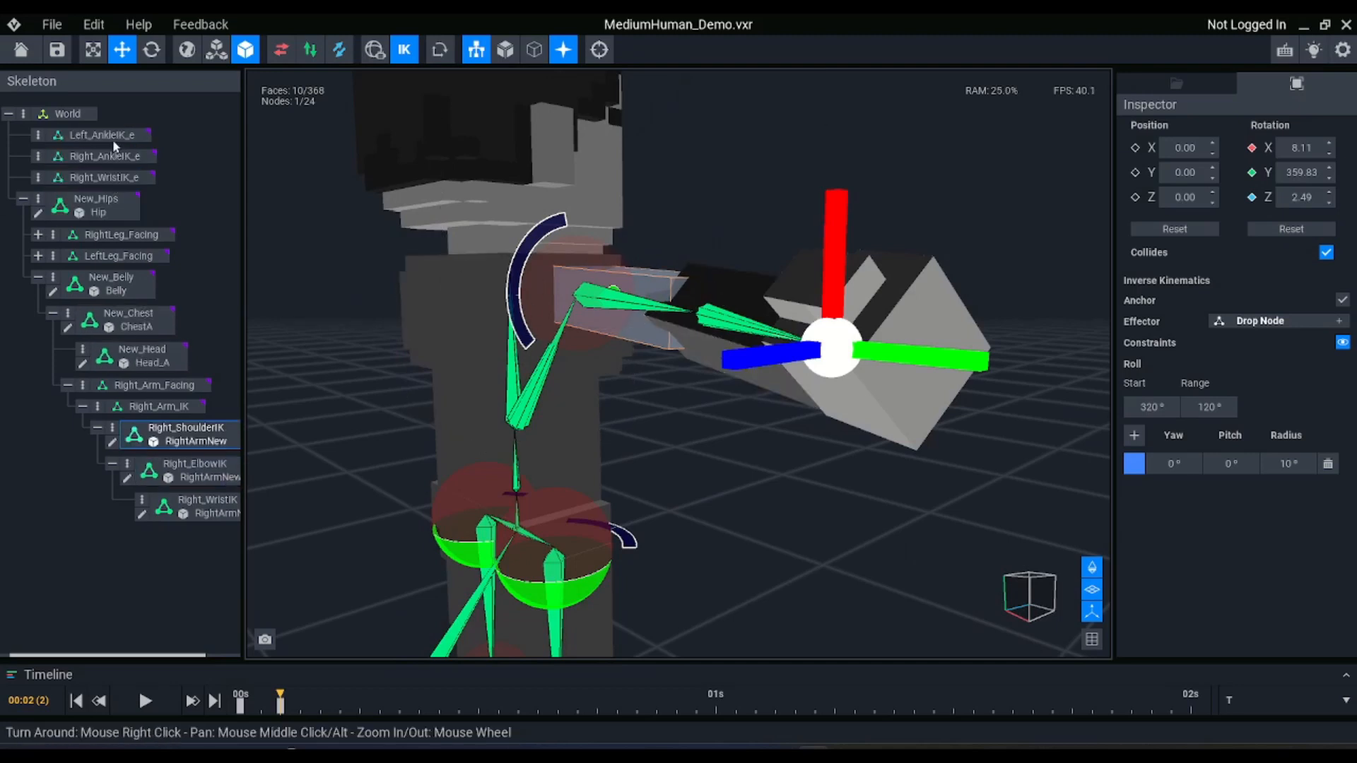
{"action": "left_click", "coordinate": [104, 177]}
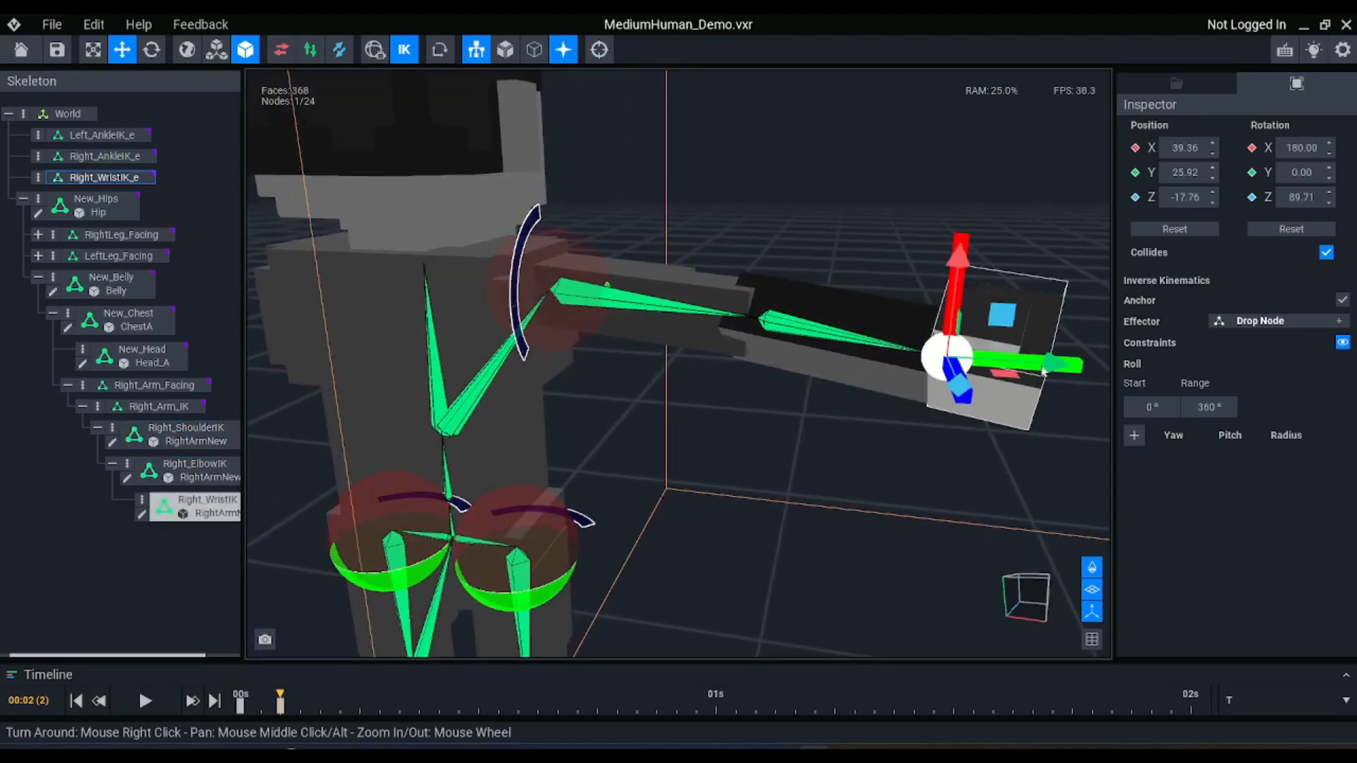
{"action": "left_click_drag", "start_coordinate": [1043, 373], "coordinate": [1078, 189]}
Set the radius of the Right_ShoulderIK constraint to 90°
{"action": "left_click", "coordinate": [691, 282]}
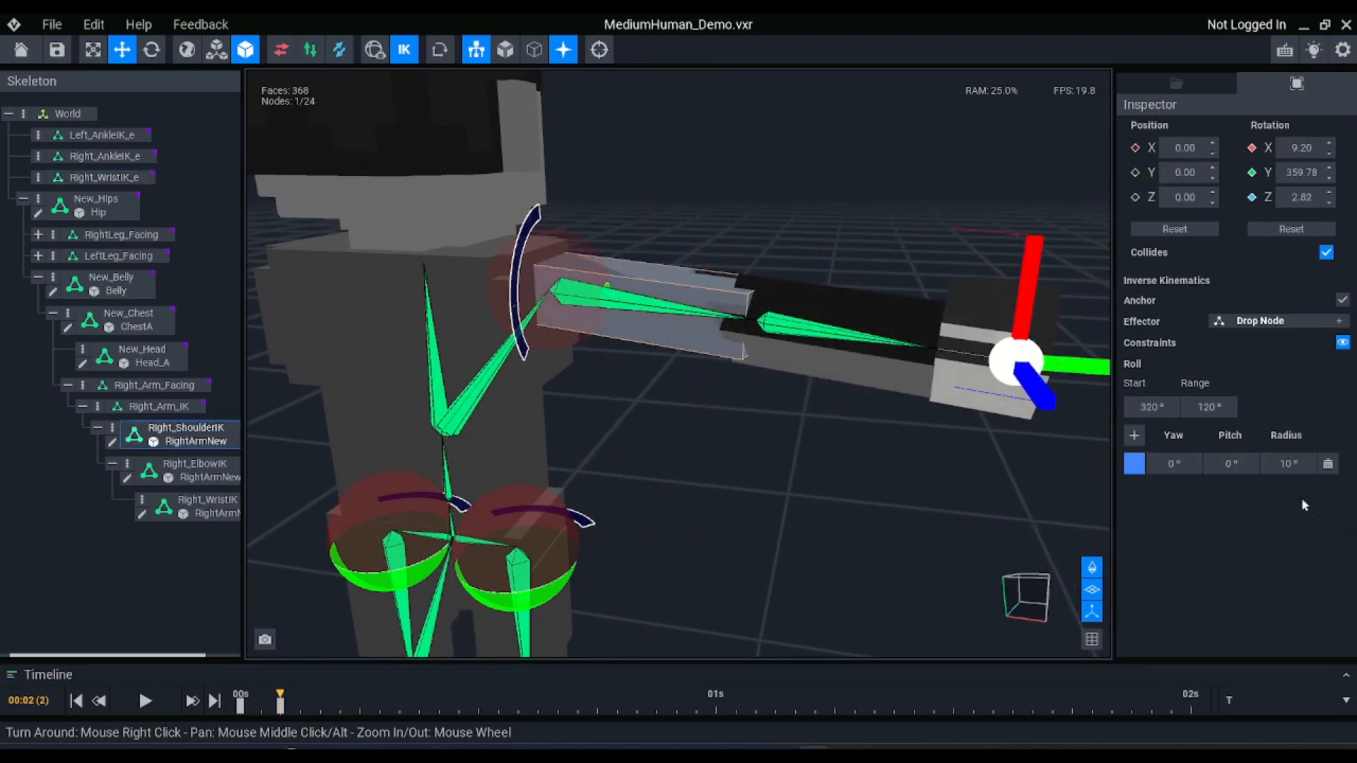
{"action": "type", "text": "90"}
{"action": "key", "text": "Return"}
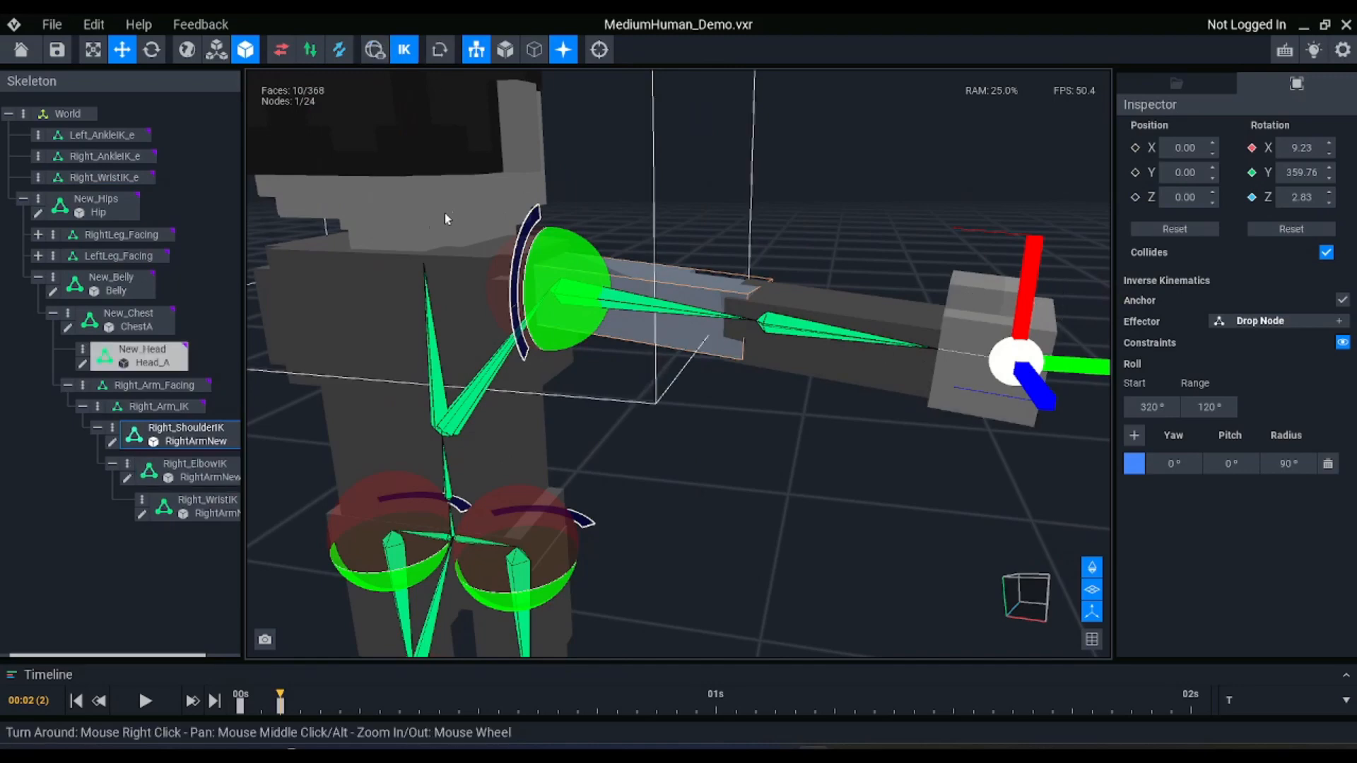
Test the arm's bending by lowering the Right_WristIK_e effector along Y to about 21.74
{"action": "left_click", "coordinate": [116, 178]}
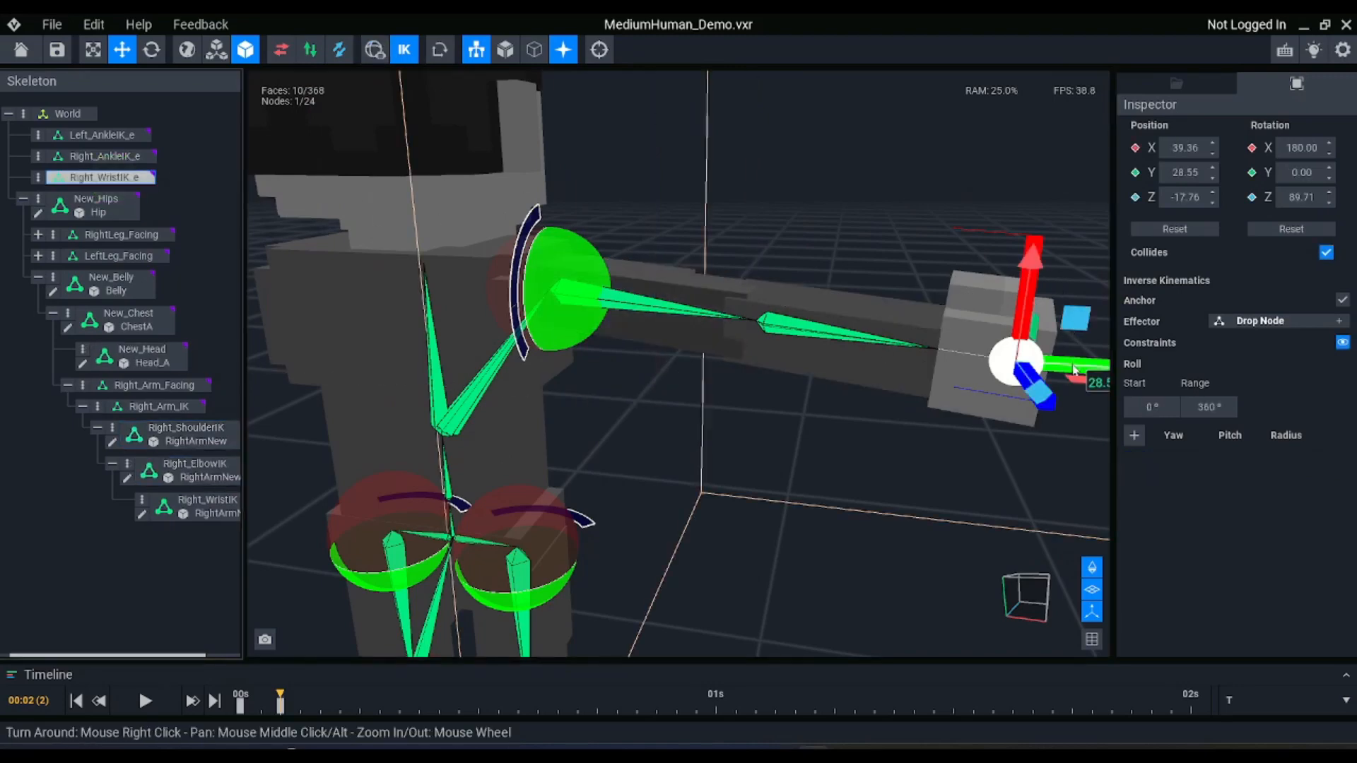
{"action": "left_click_drag", "start_coordinate": [990, 365], "coordinate": [883, 233]}
{"action": "right_click_drag", "start_coordinate": [706, 205], "coordinate": [652, 272]}
{"action": "middle_click_drag", "start_coordinate": [652, 271], "coordinate": [574, 359]}
{"action": "middle_click_drag", "start_coordinate": [661, 642], "coordinate": [662, 480]}
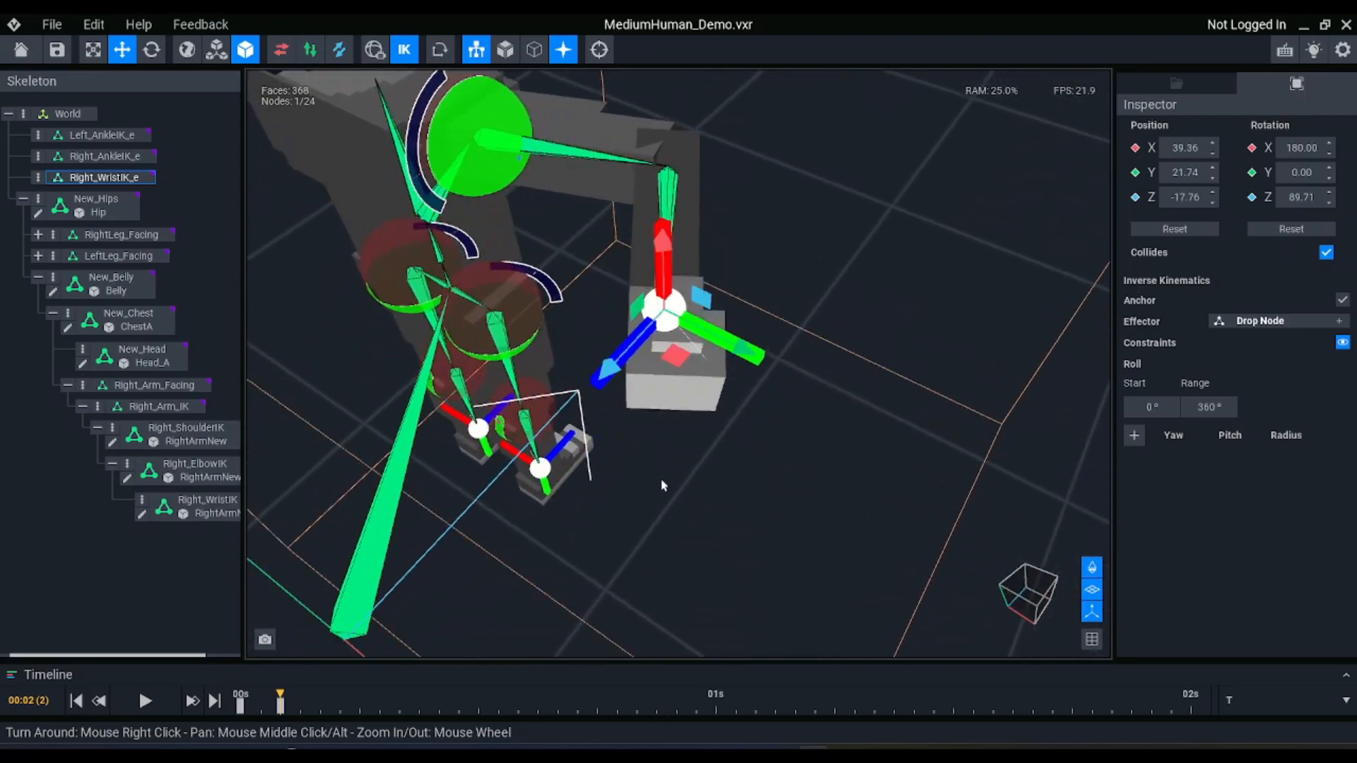
{"action": "scroll", "coordinate": [727, 465], "scroll_direction": "down", "scroll_amount": 2}
{"action": "right_click_drag", "start_coordinate": [728, 464], "coordinate": [706, 368]}
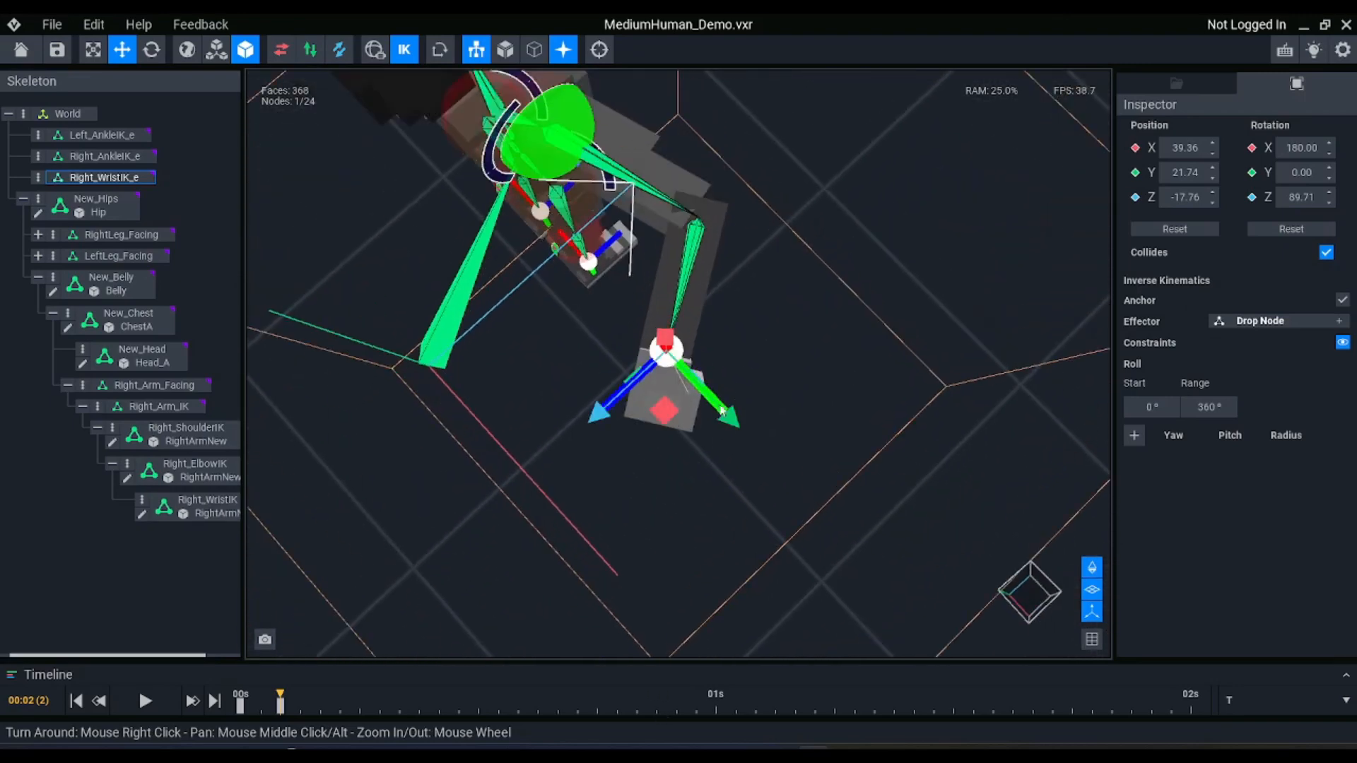
Try the Right_WristIK_e effector at about Y 15.93 and Z -21.11, and undo the effector moves
{"action": "left_click_drag", "start_coordinate": [667, 413], "coordinate": [647, 309]}
{"action": "right_click_drag", "start_coordinate": [672, 277], "coordinate": [674, 271]}
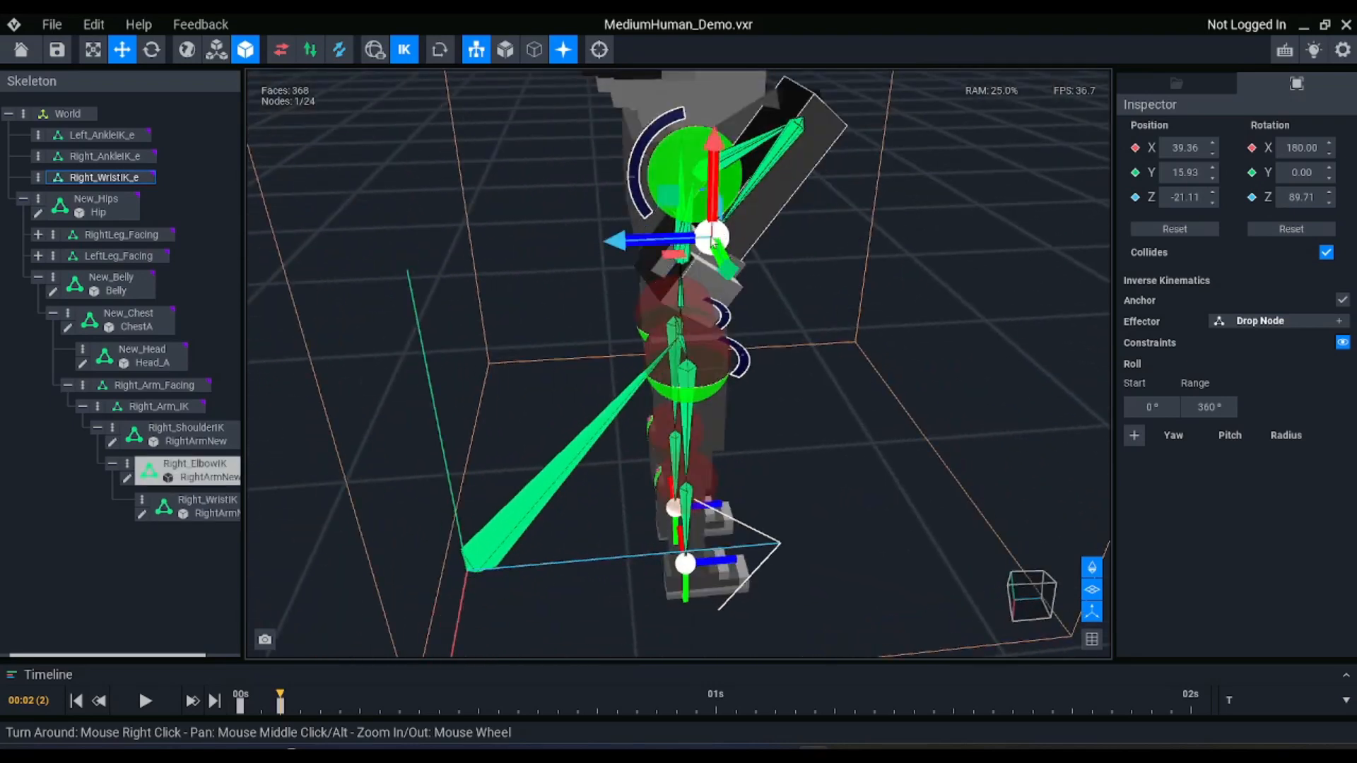
{"action": "left_click_drag", "start_coordinate": [675, 266], "coordinate": [842, 222]}
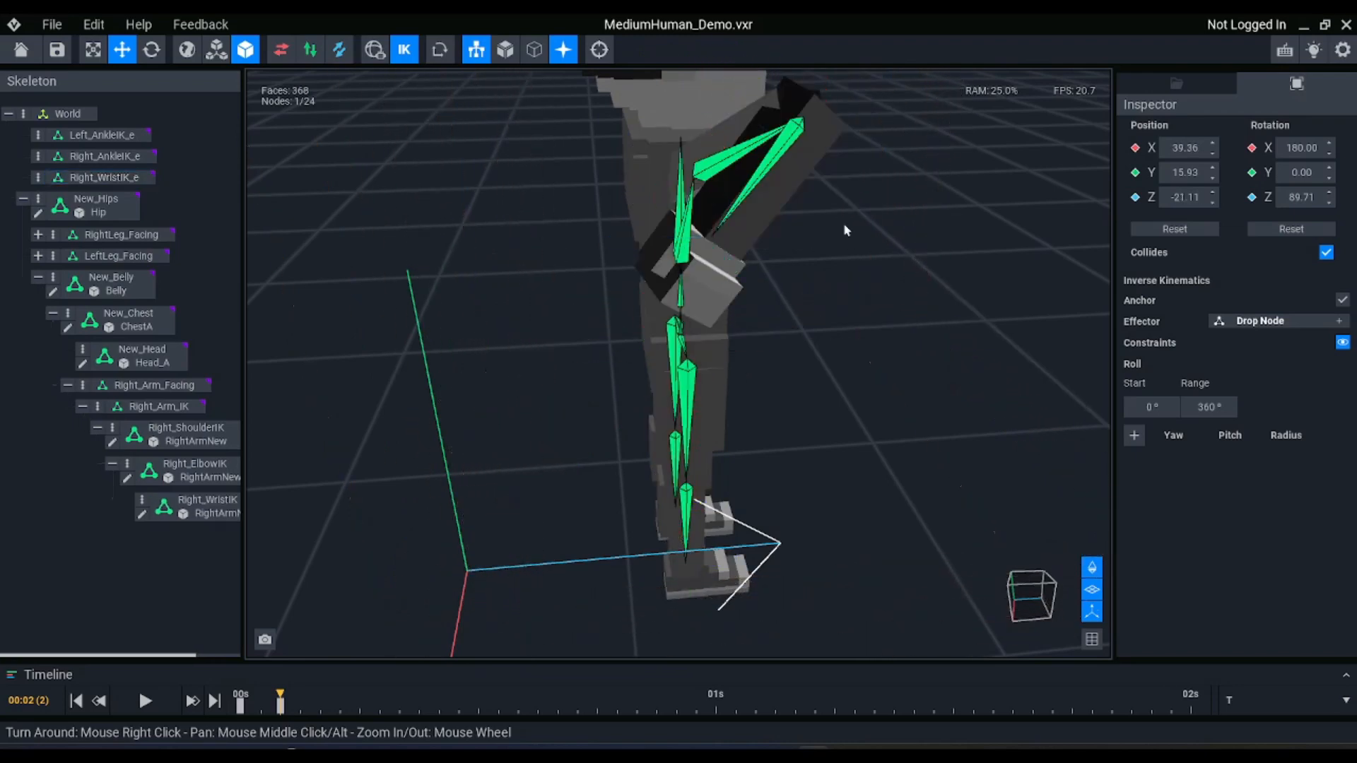
{"action": "key", "text": "ctrl+z"}
{"action": "right_click_drag", "start_coordinate": [718, 263], "coordinate": [625, 248]}
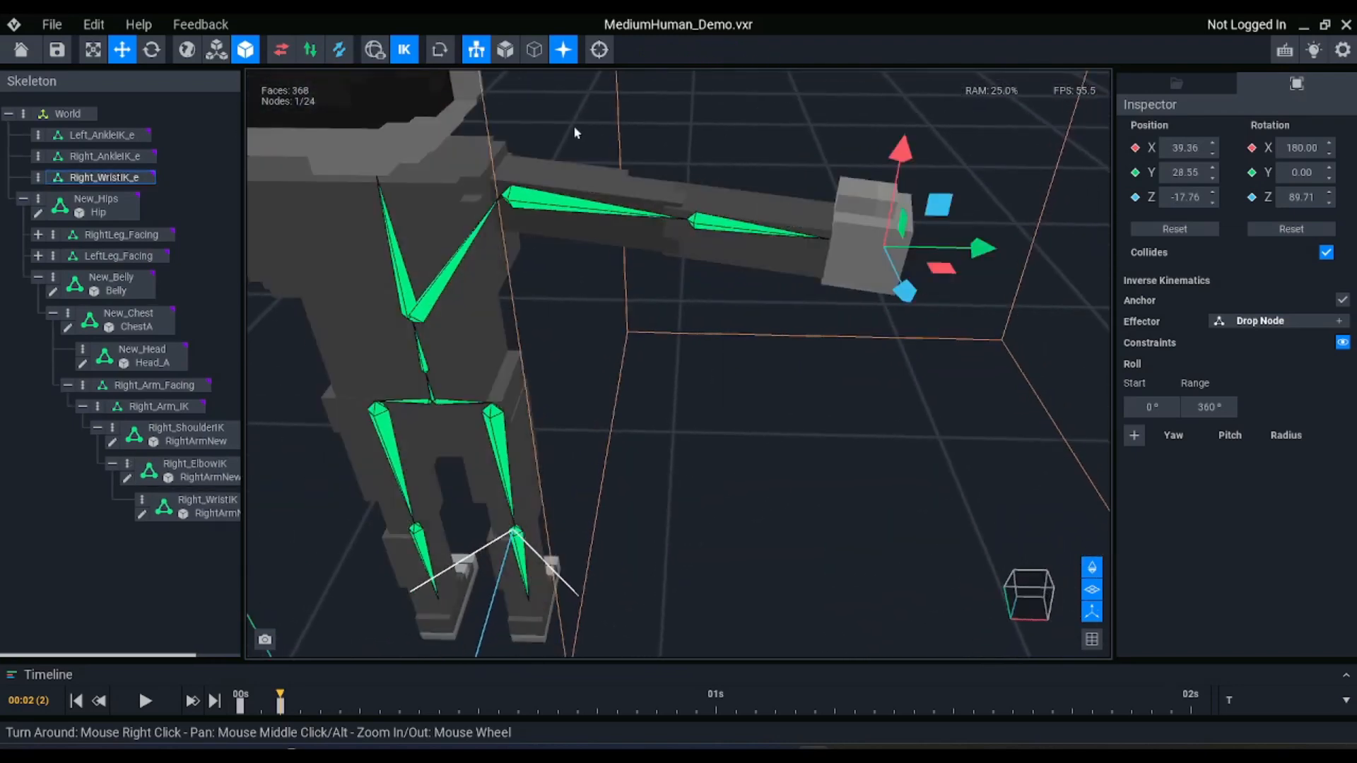
Turn off inverse kinematics and reset the rotations of the Right_ShoulderIK, Right_ElbowIK and Right_WristIK nodes
{"action": "right_click_drag", "start_coordinate": [609, 164], "coordinate": [612, 166]}
{"action": "left_click", "coordinate": [622, 179]}
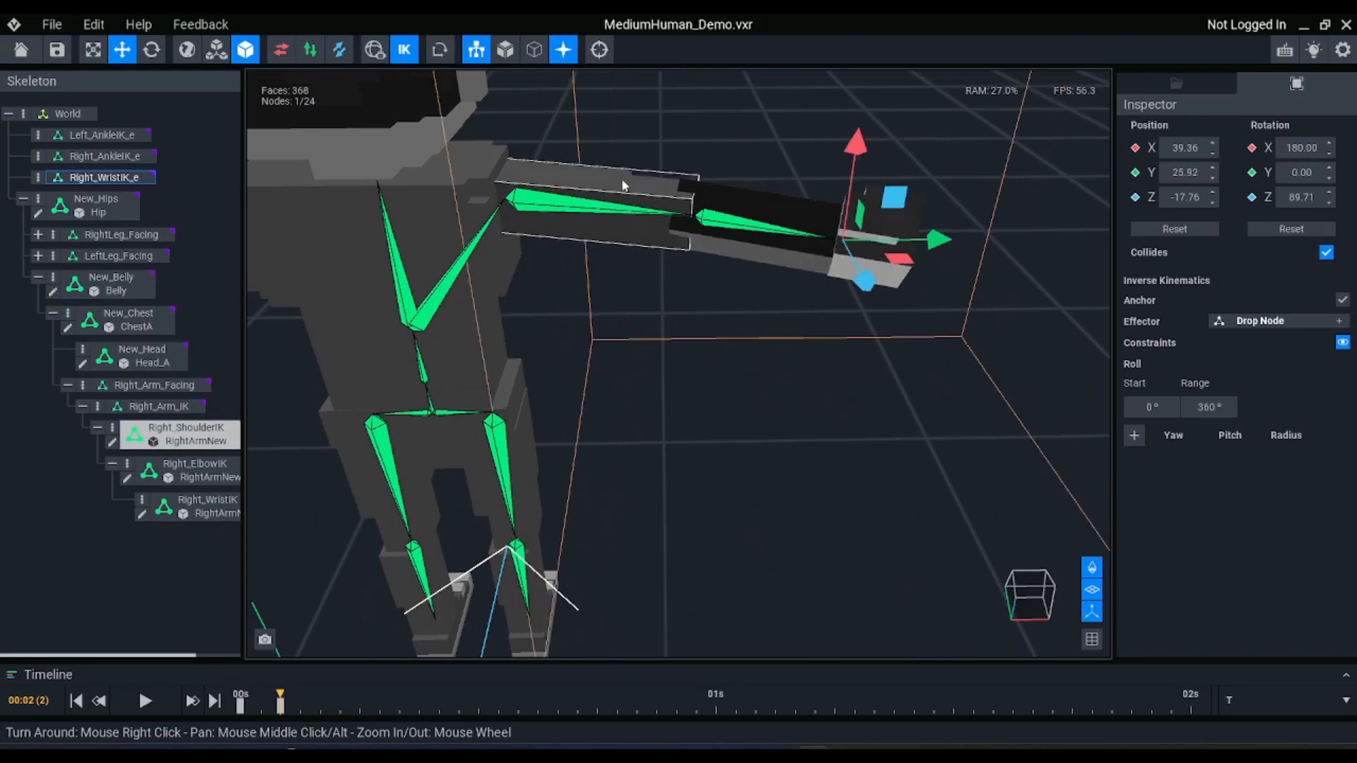
{"action": "left_click", "coordinate": [589, 168]}
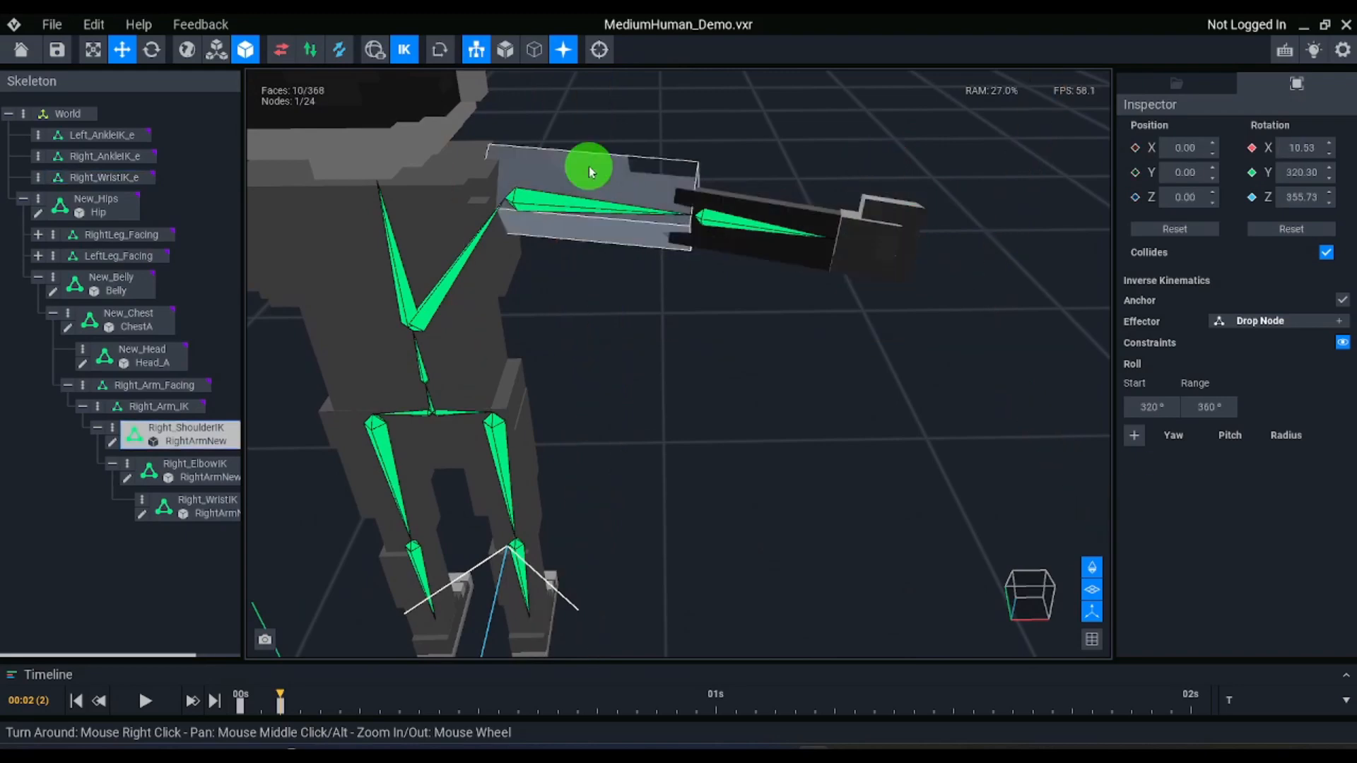
{"action": "right_click_drag", "start_coordinate": [602, 172], "coordinate": [713, 214]}
{"action": "left_click", "coordinate": [773, 216]}
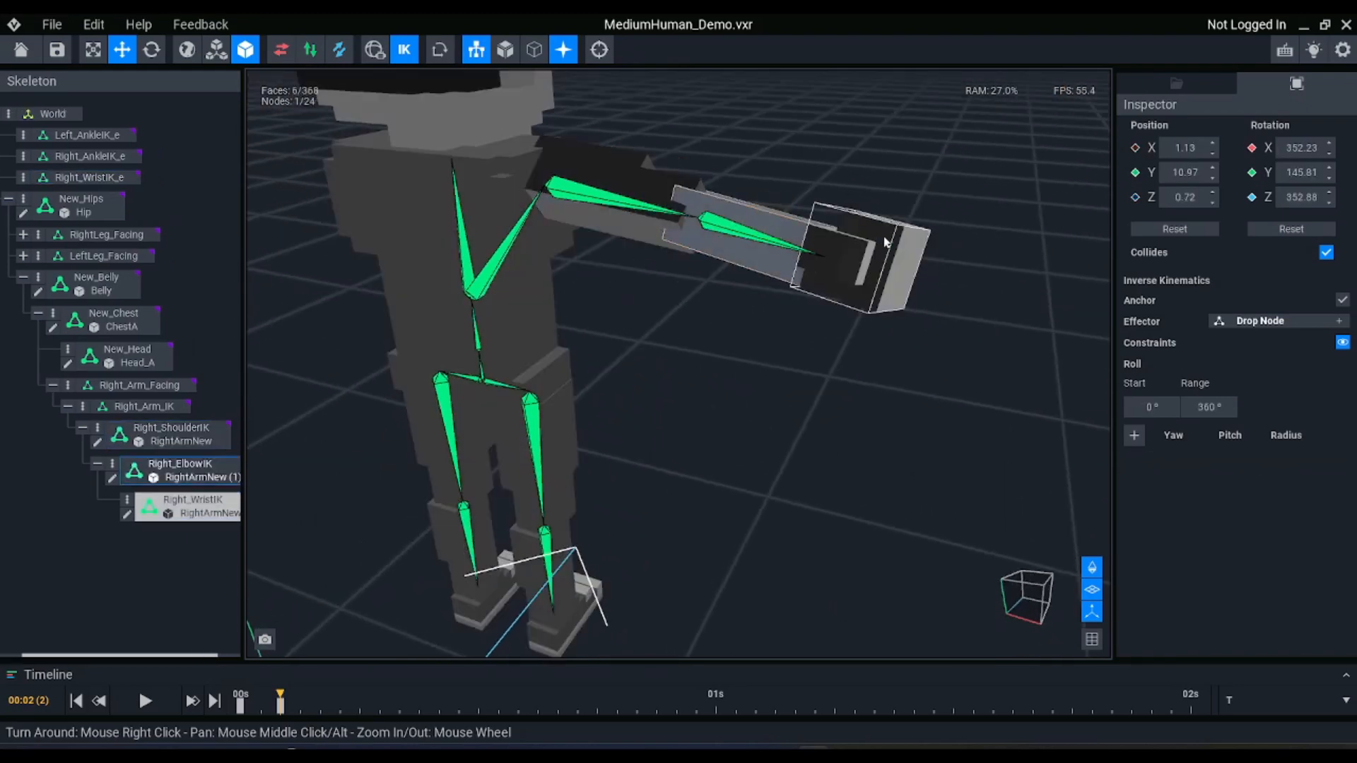
{"action": "left_click", "coordinate": [885, 239], "text": "ctrl"}
{"action": "left_click", "coordinate": [786, 219], "text": "ctrl"}
{"action": "left_click", "coordinate": [630, 168], "text": "ctrl"}
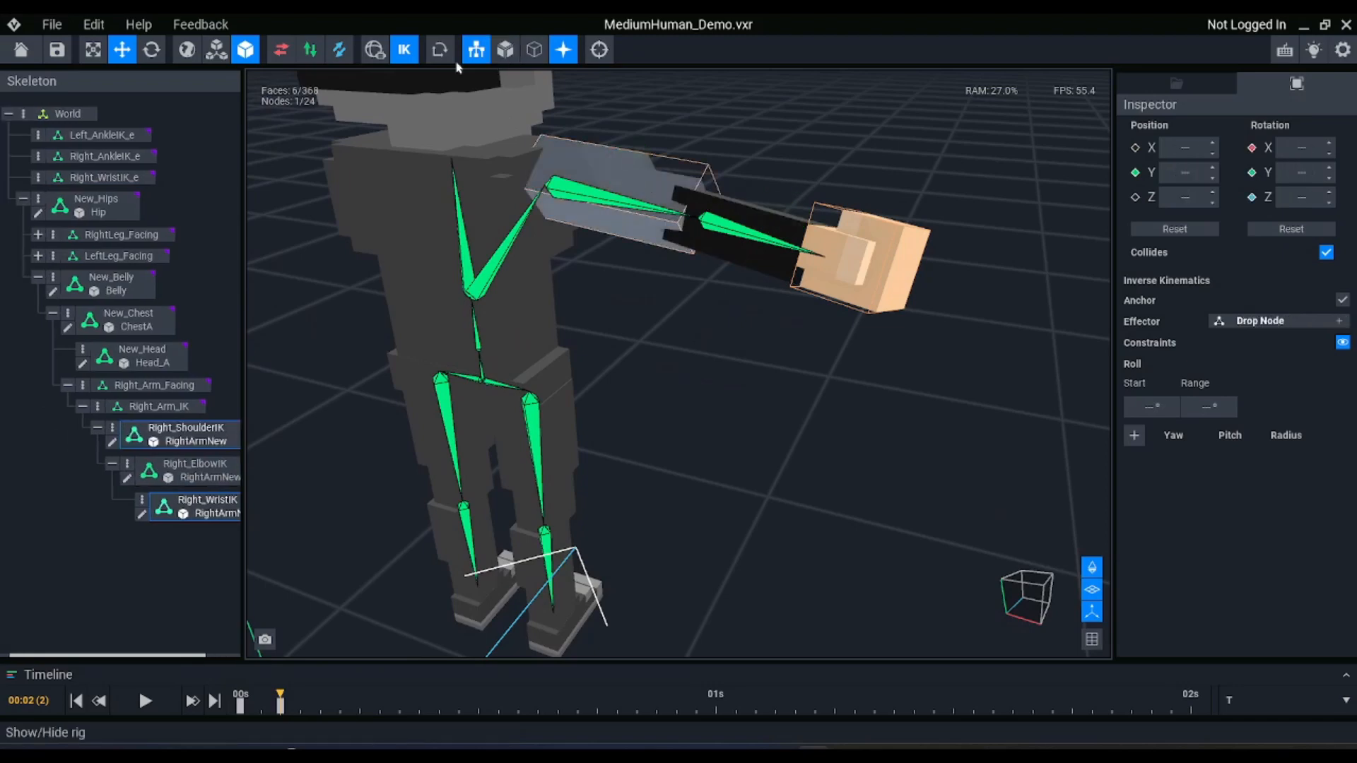
{"action": "left_click", "coordinate": [406, 50]}
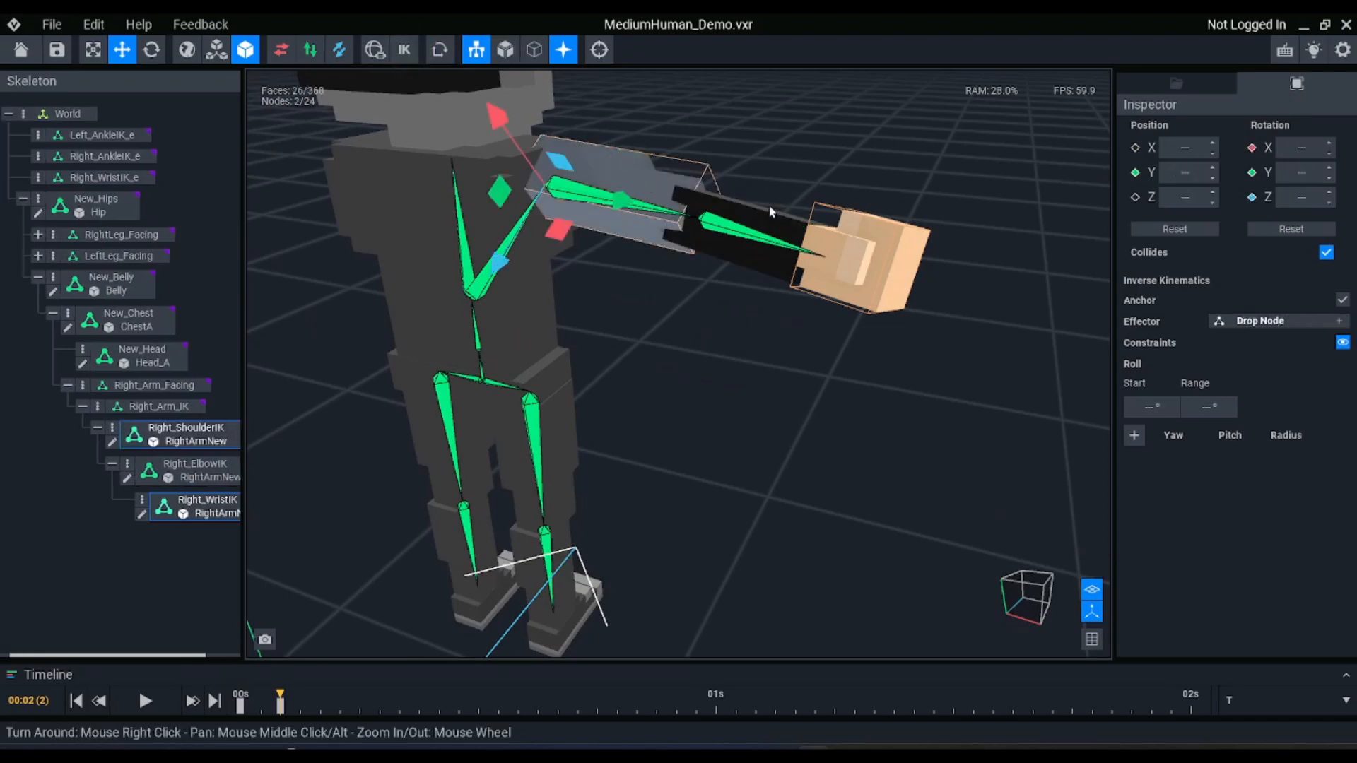
{"action": "left_click", "coordinate": [1291, 228]}
Delete the Right_WristIK_e effector node from the skeleton
{"action": "left_click", "coordinate": [103, 177]}
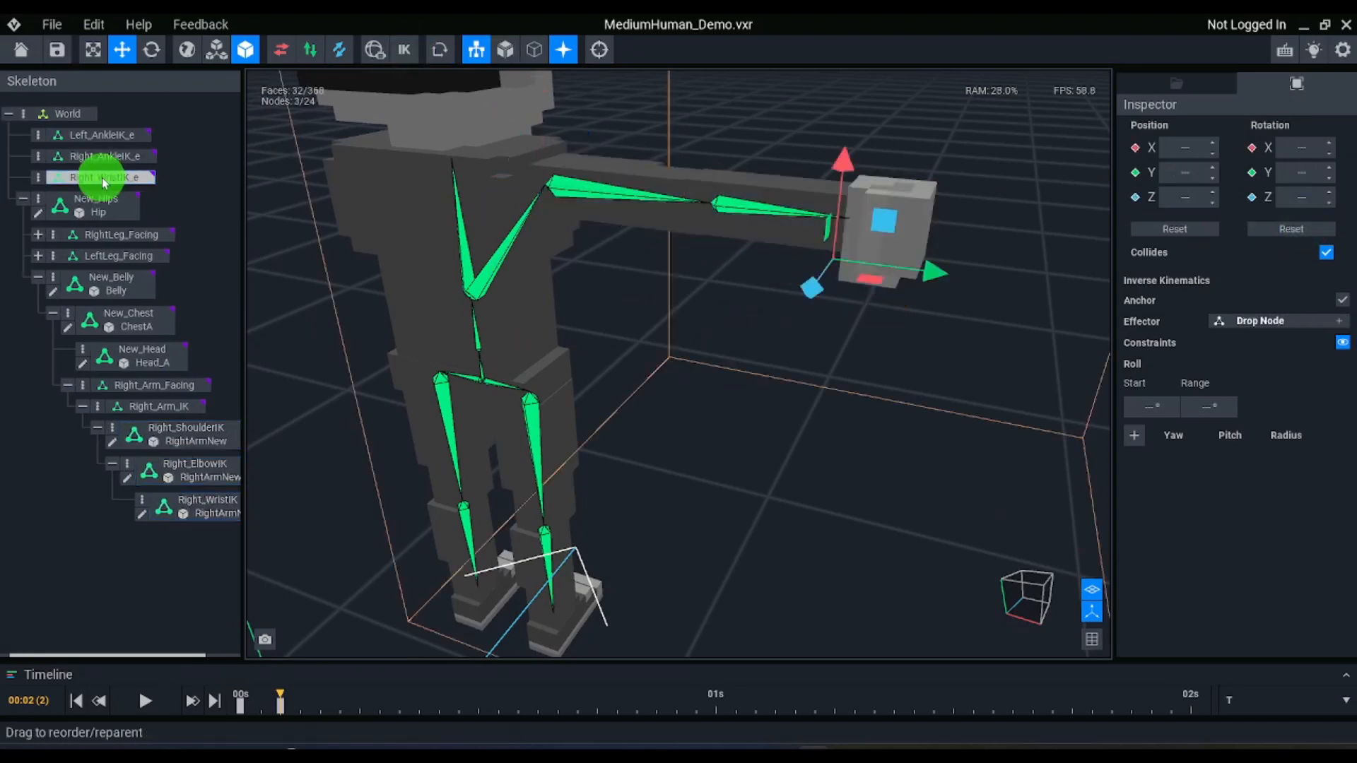
{"action": "right_click_drag", "start_coordinate": [934, 242], "coordinate": [917, 215]}
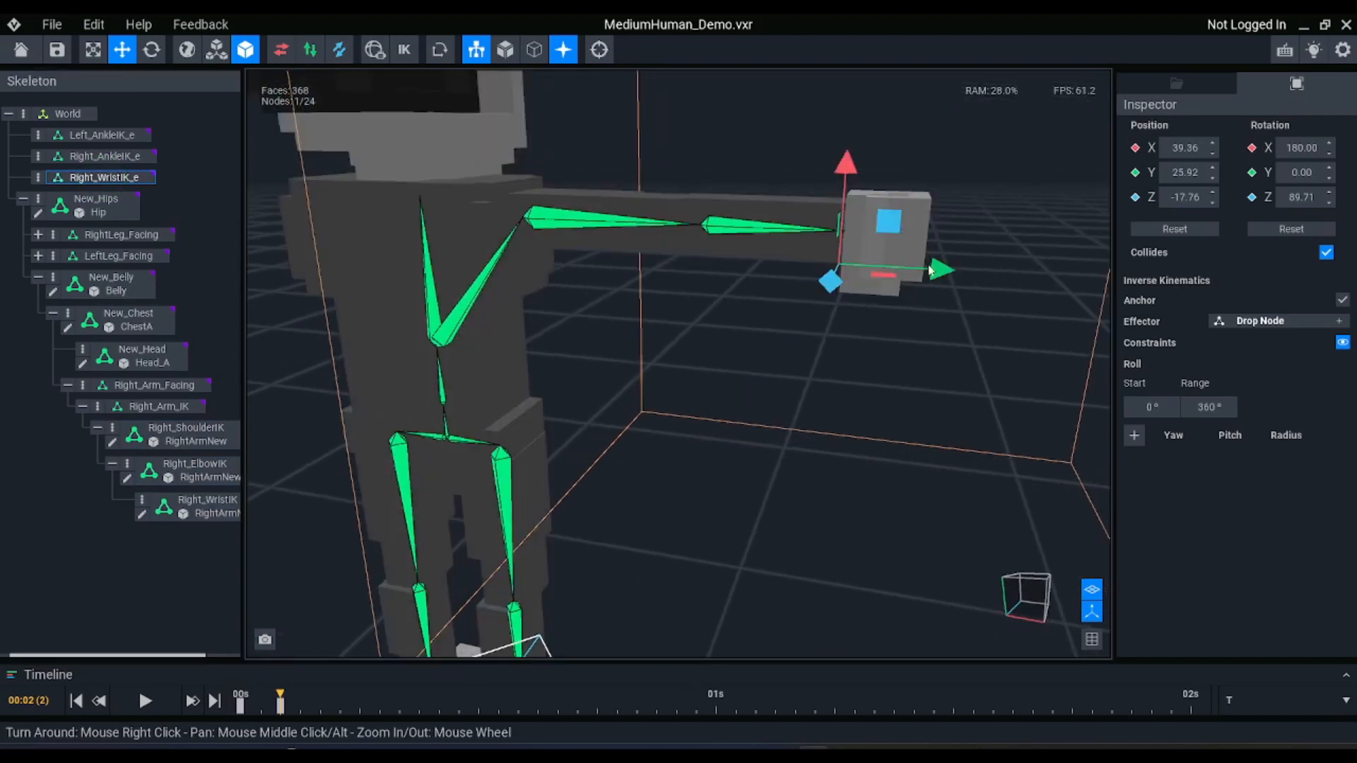
{"action": "left_click", "coordinate": [116, 185]}
{"action": "key", "text": "Delete"}
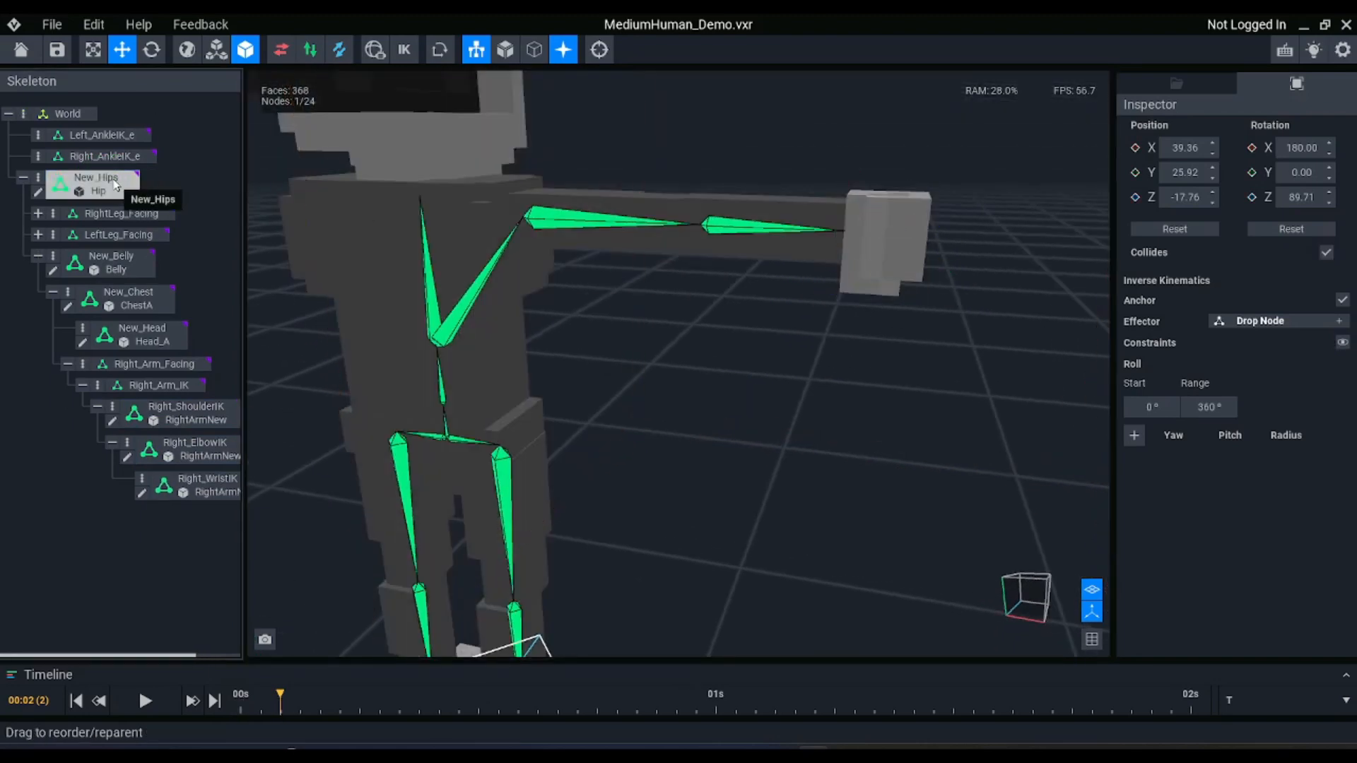
Create a new effector for the Right_WristIK node and remove the RightArmNew (2) matrix from the effector
{"action": "left_click", "coordinate": [203, 481]}
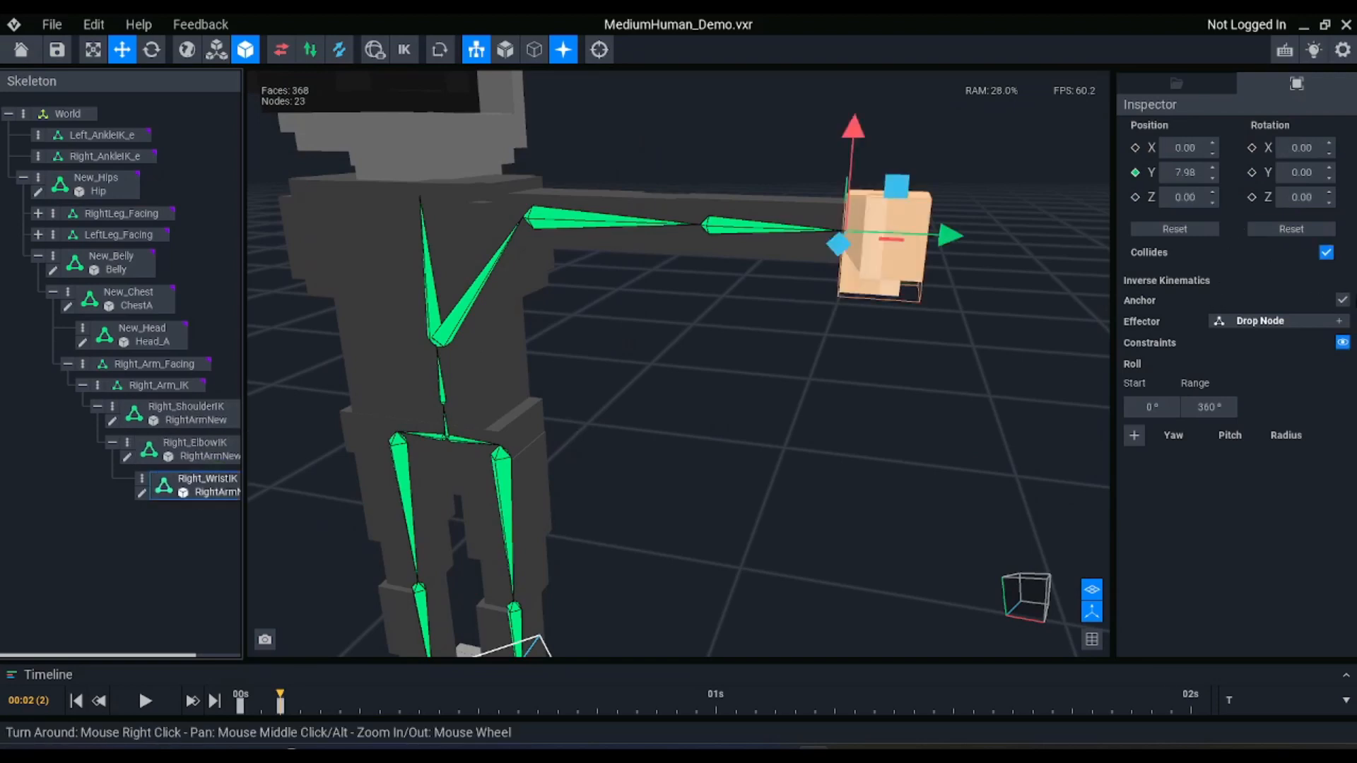
{"action": "left_click", "coordinate": [1337, 321]}
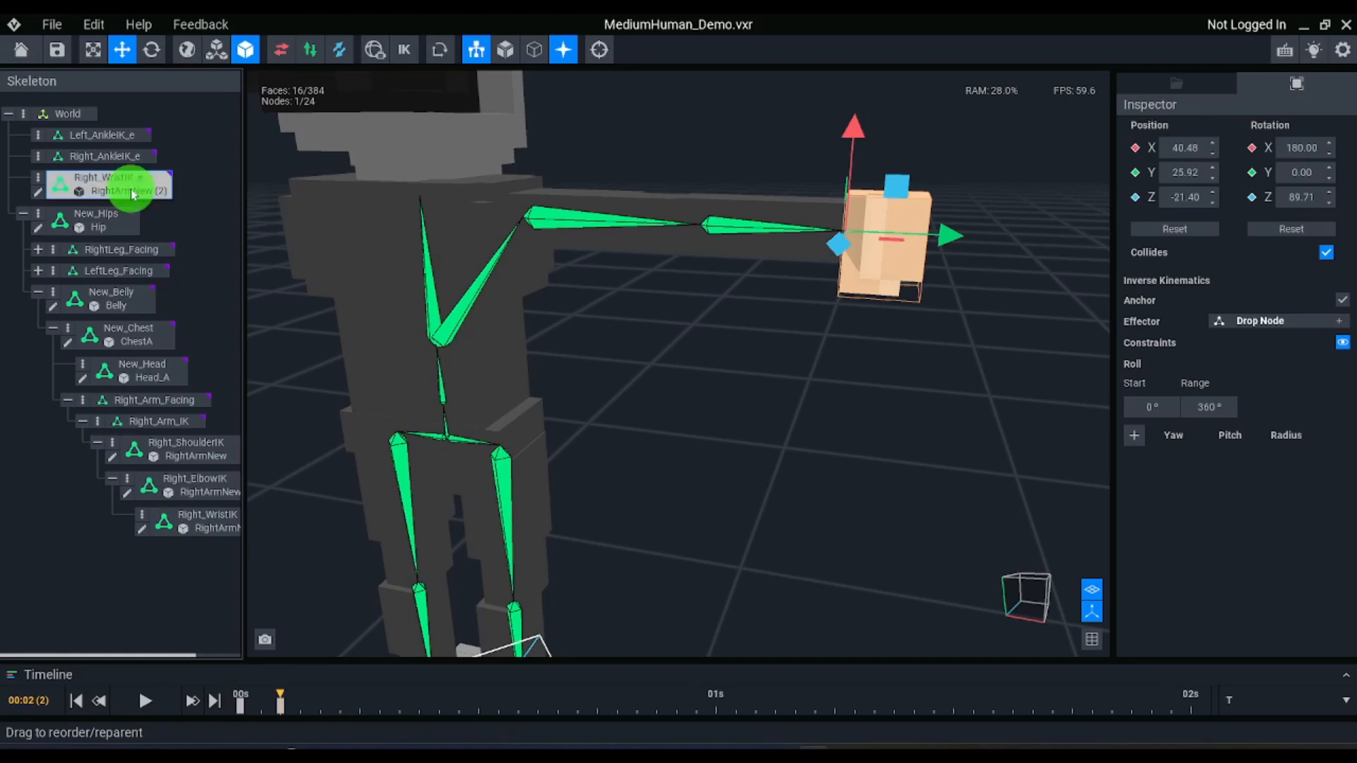
{"action": "key", "text": "Delete"}
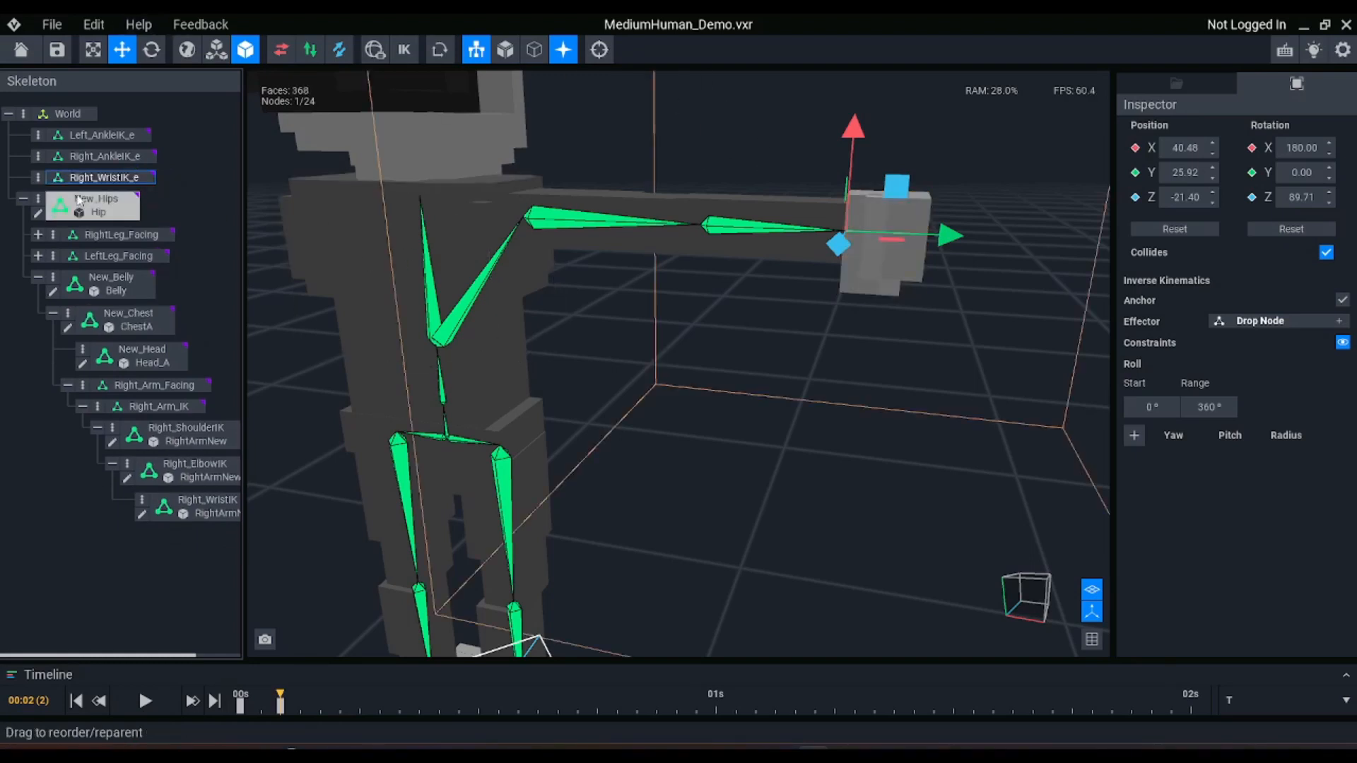
Add a constraint to the Right_ShoulderIK node and set its roll range to 120°
{"action": "left_click", "coordinate": [592, 219]}
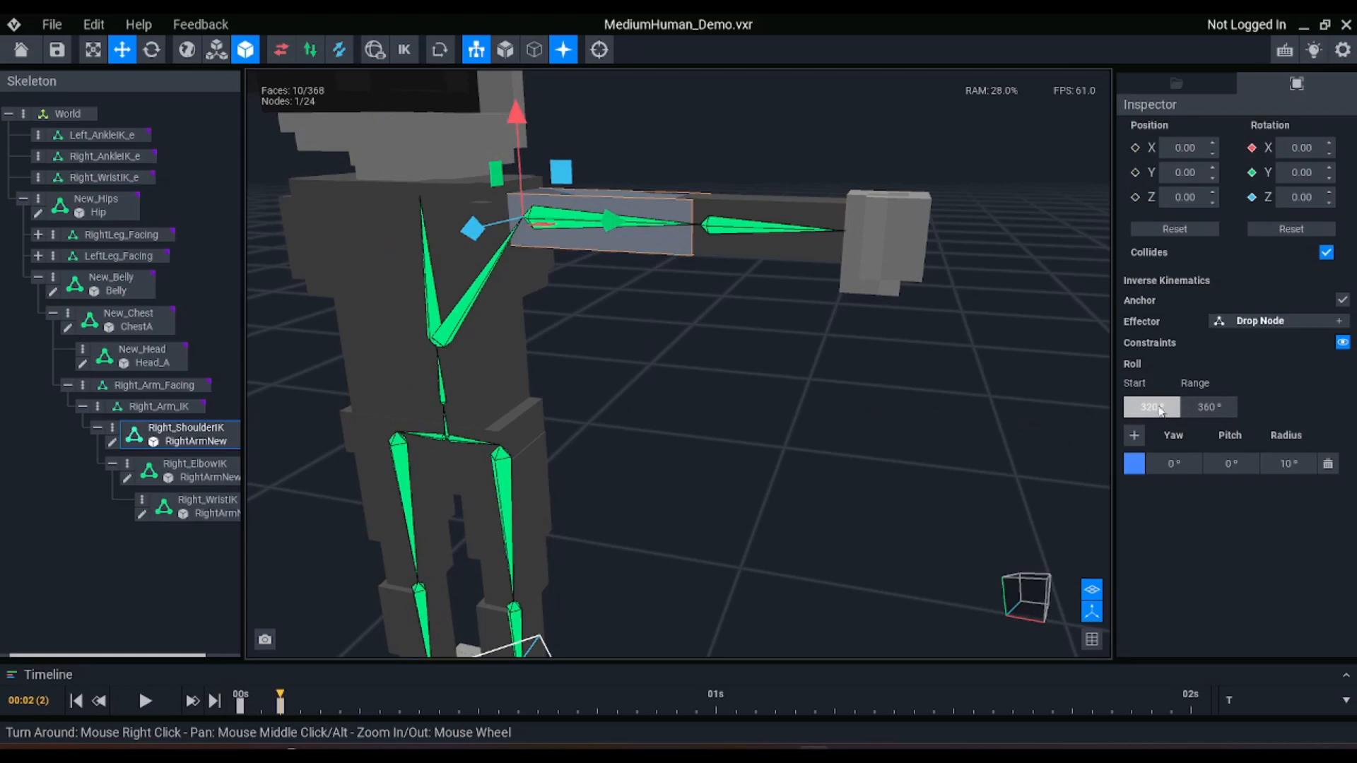
{"action": "left_click", "coordinate": [1195, 410]}
{"action": "type", "text": "120"}
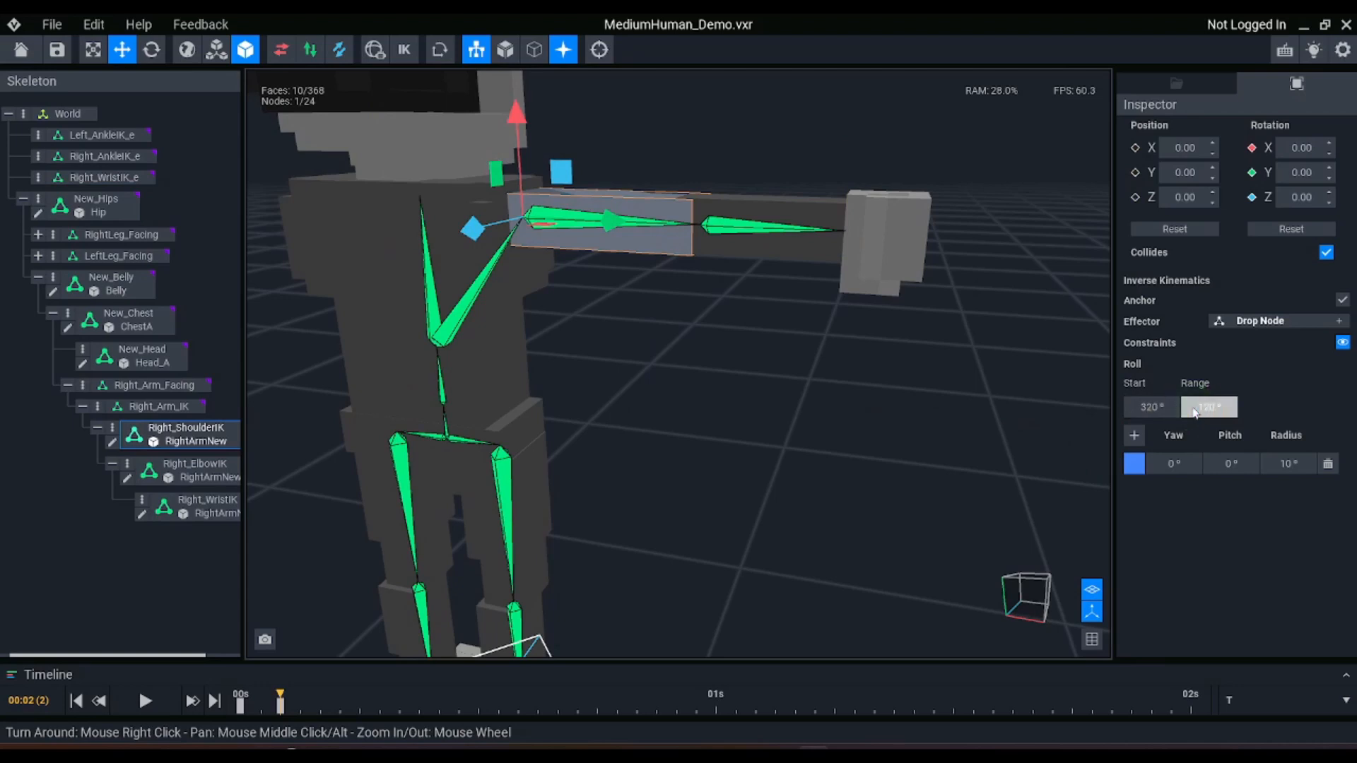
{"action": "key", "text": "Return"}
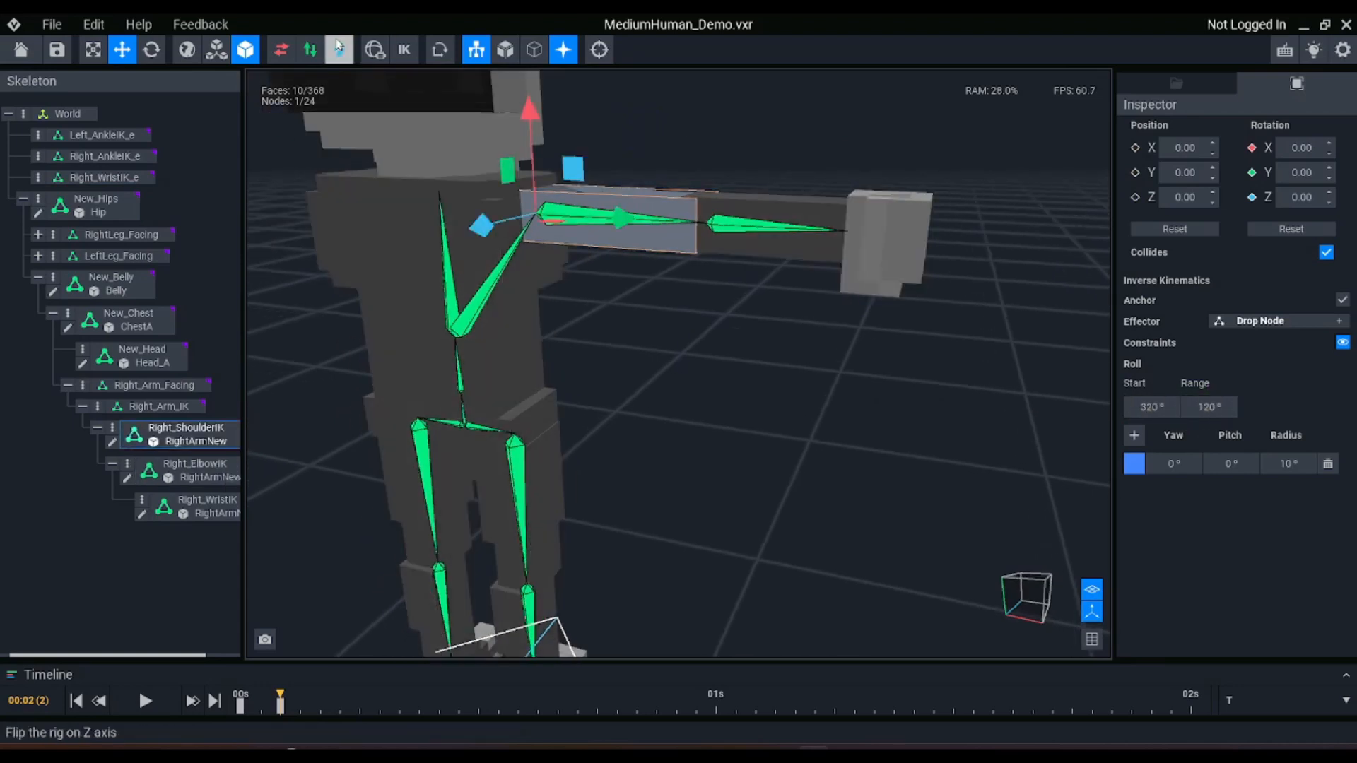
Turn inverse kinematics back on and set the Right_ShoulderIK constraint radius to 90°
{"action": "left_click", "coordinate": [402, 49]}
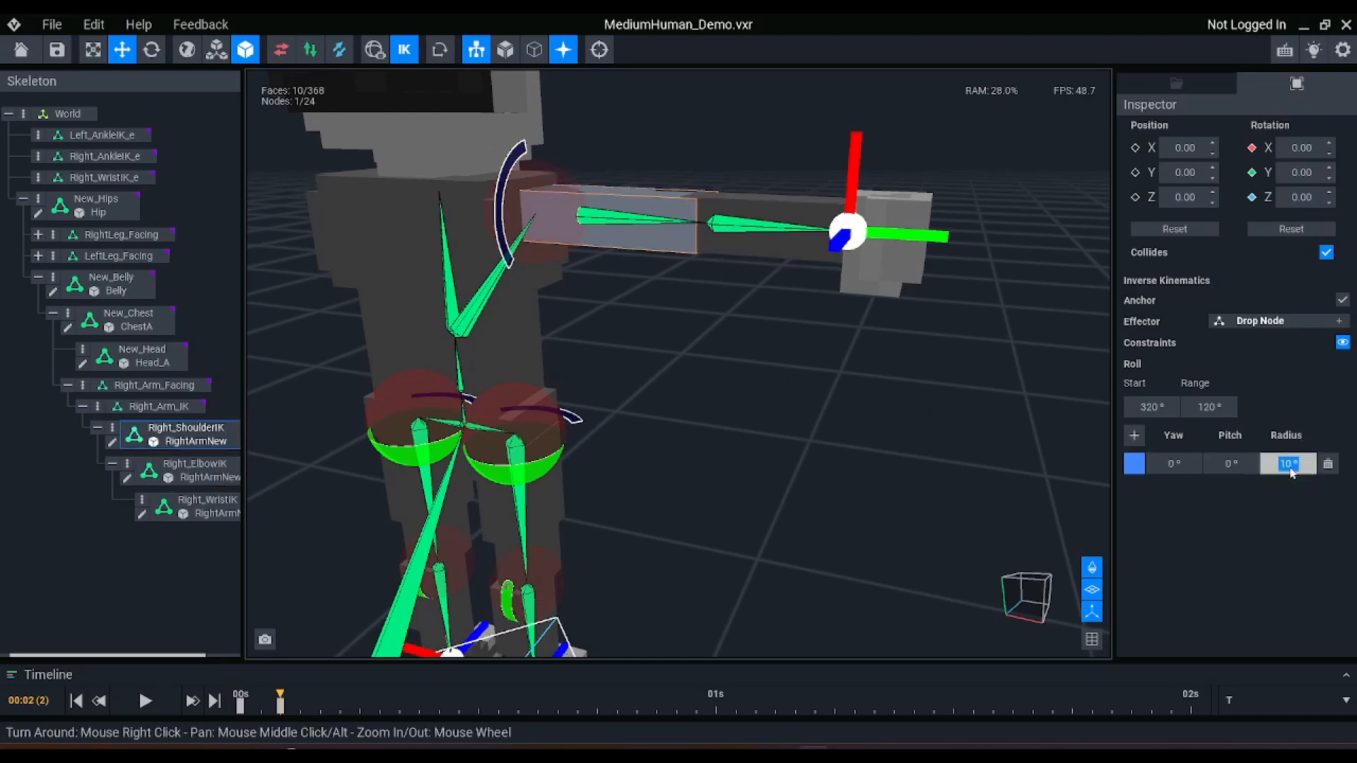
{"action": "type", "text": "90"}
{"action": "key", "text": "Return"}
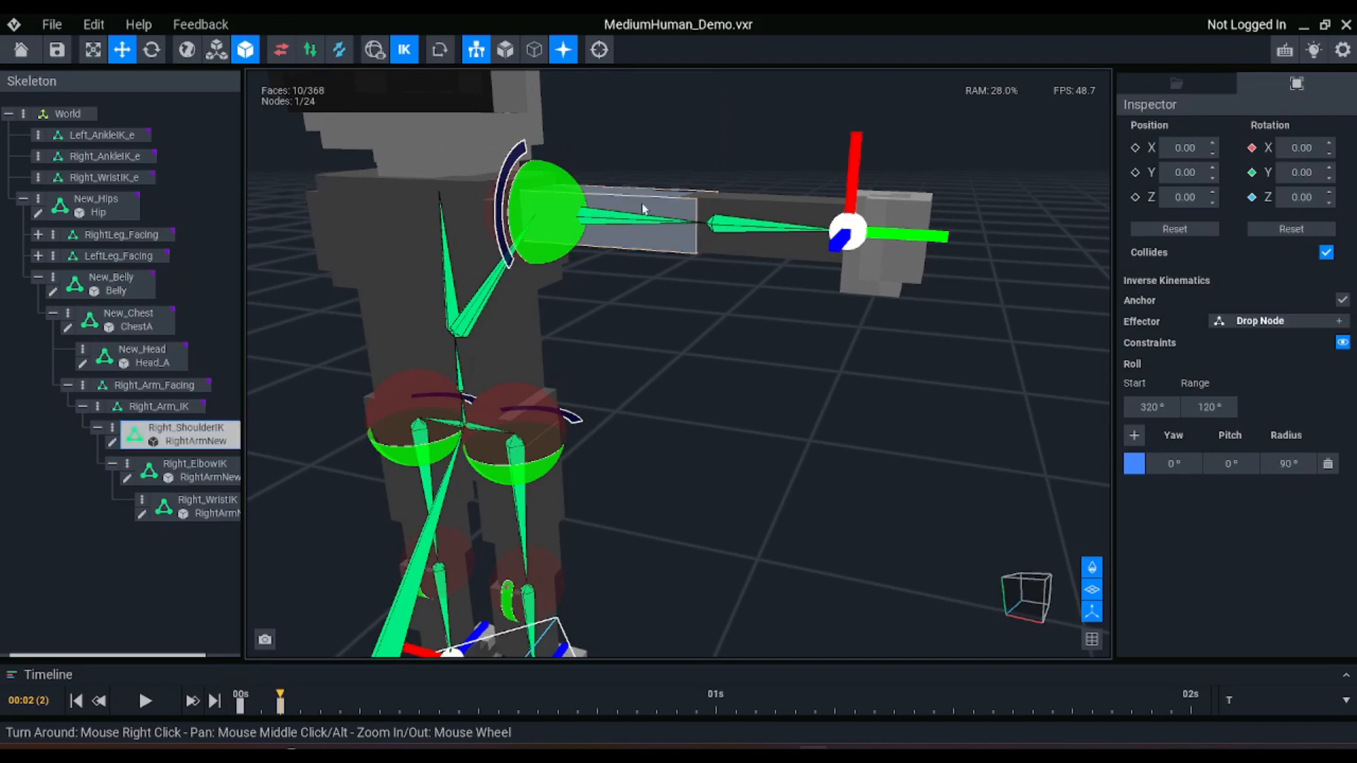
Check the shoulder's constraint range around the arm and add a constraint to the Right_ElbowIK node
{"action": "right_click_drag", "start_coordinate": [630, 182], "coordinate": [678, 212]}
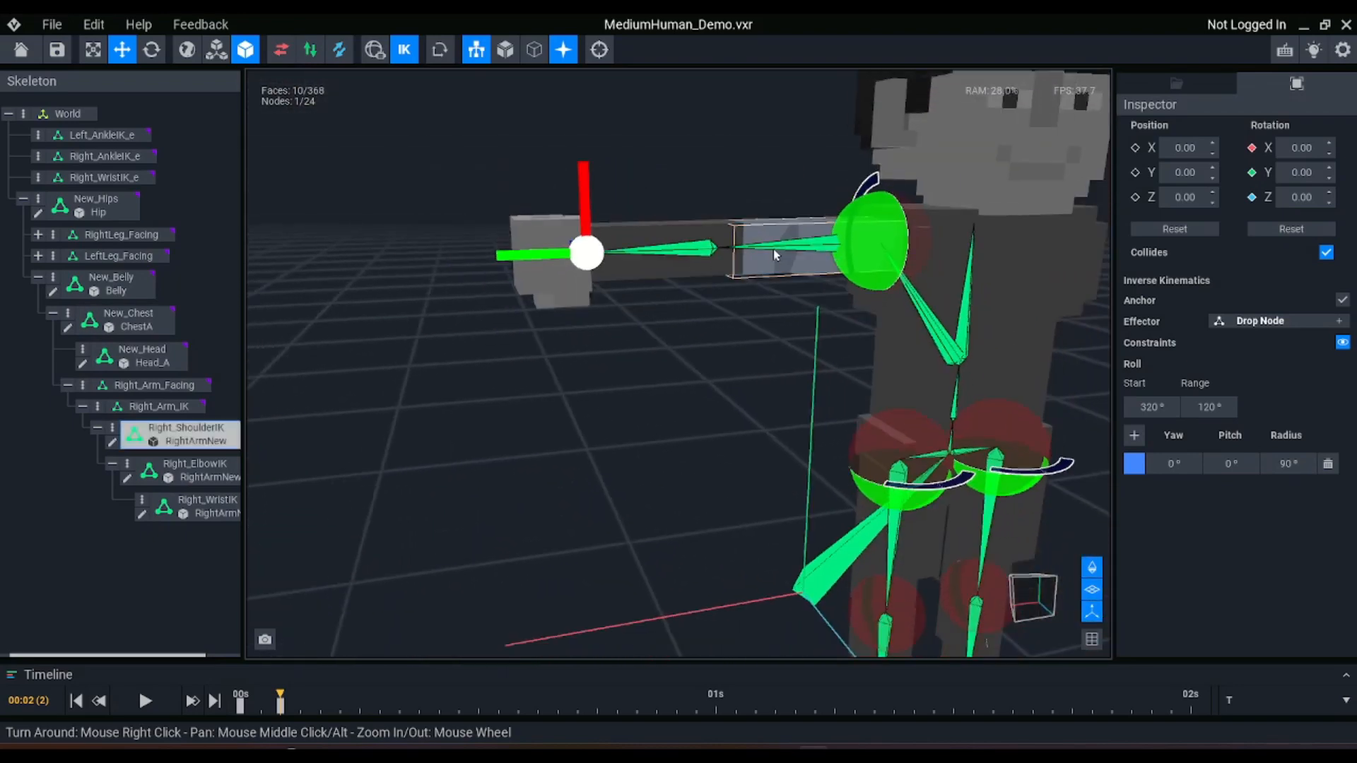
{"action": "right_click_drag", "start_coordinate": [878, 223], "coordinate": [791, 251]}
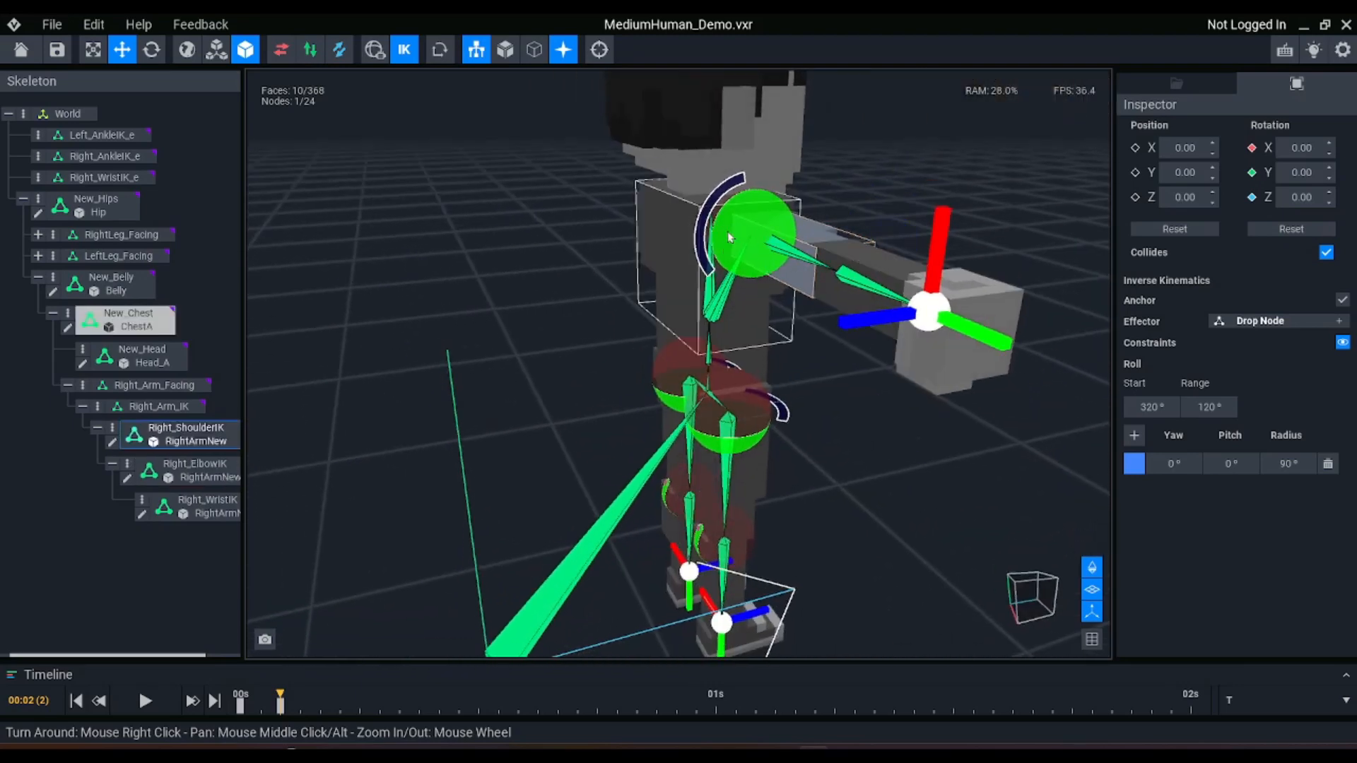
{"action": "left_click", "coordinate": [888, 260]}
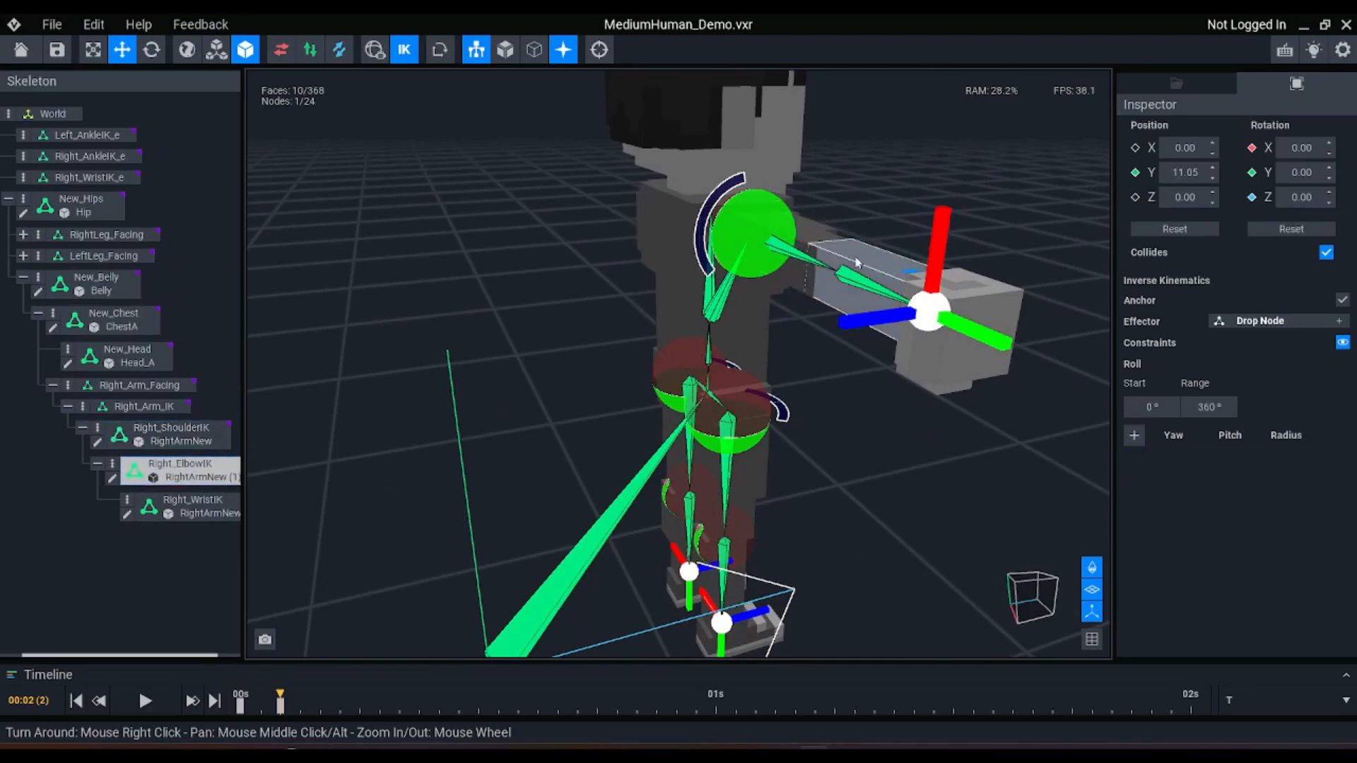
{"action": "left_click", "coordinate": [1133, 436]}
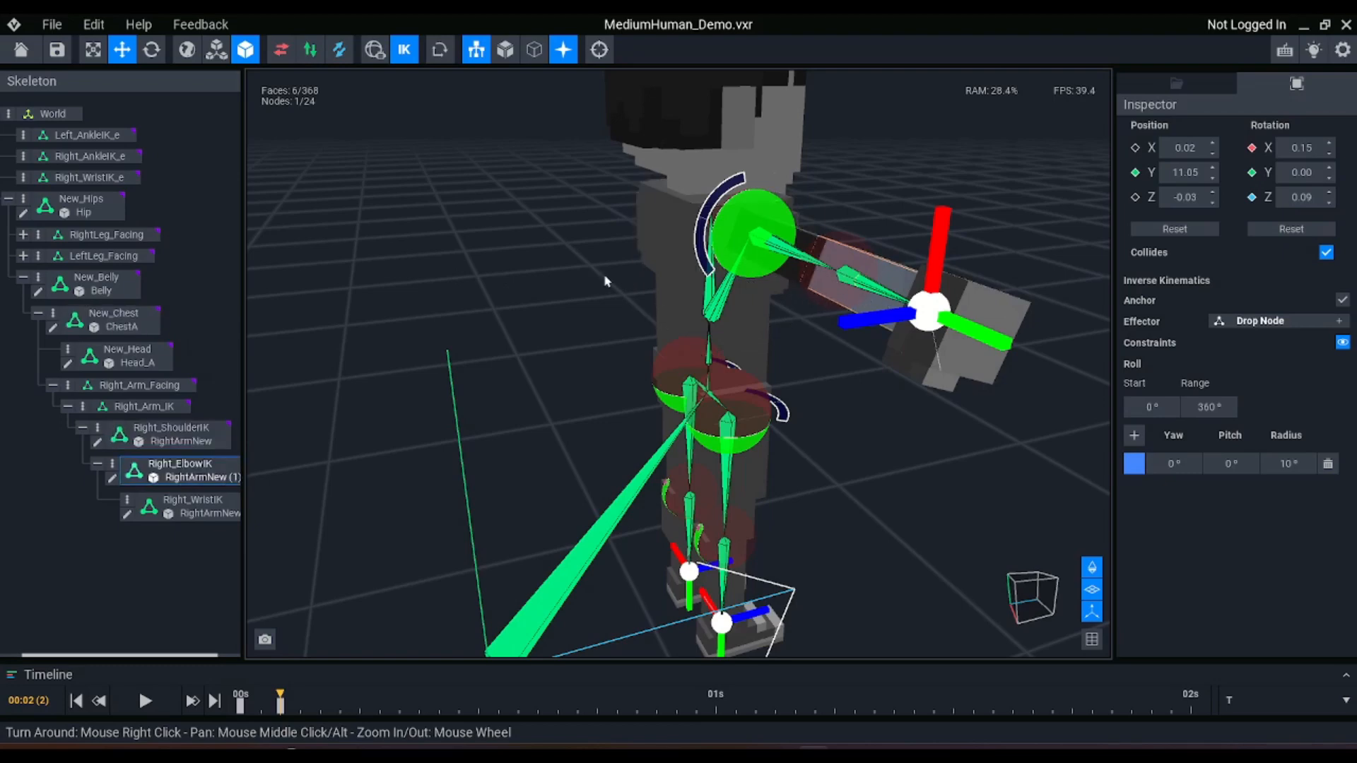
{"action": "right_click_drag", "start_coordinate": [912, 152], "coordinate": [908, 210]}
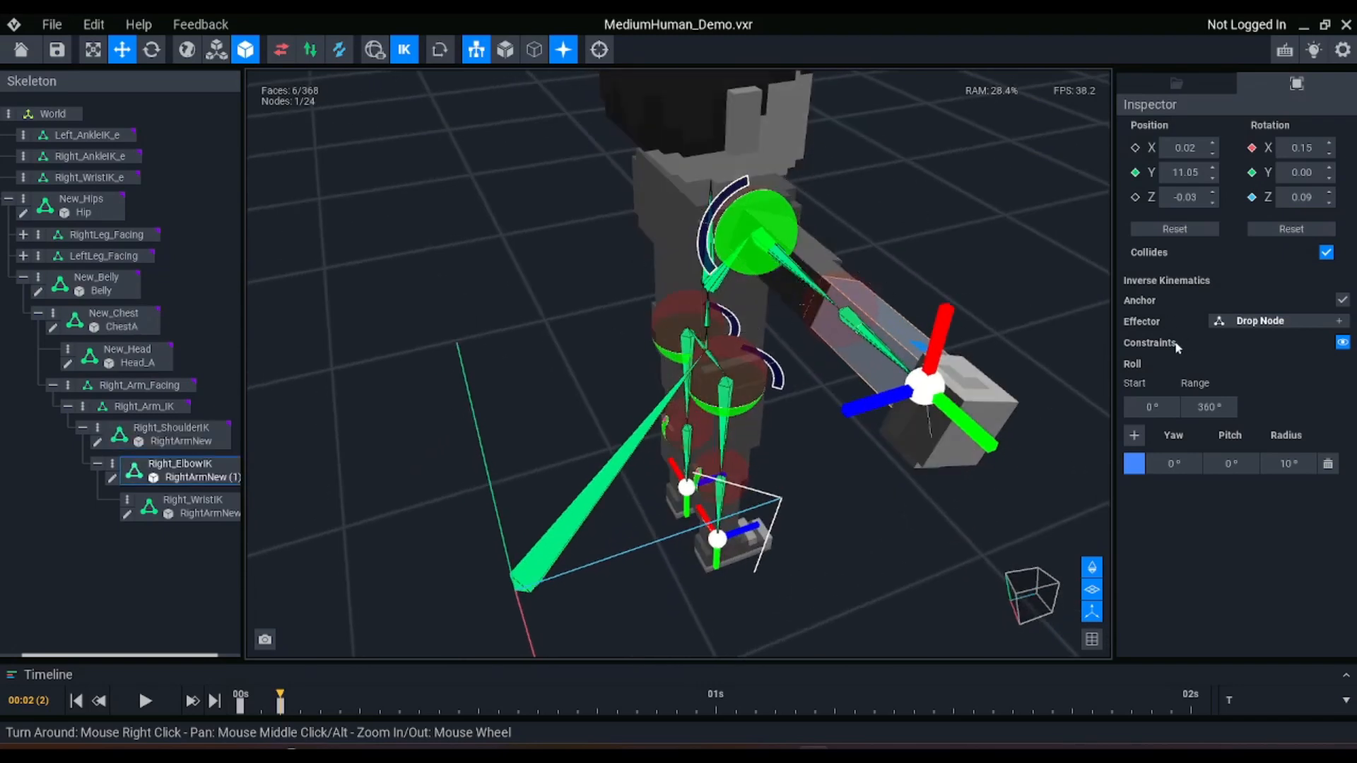
Try a roll range of 359° on the Right_ElbowIK node
{"action": "left_click", "coordinate": [1193, 408]}
{"action": "type", "text": "359"}
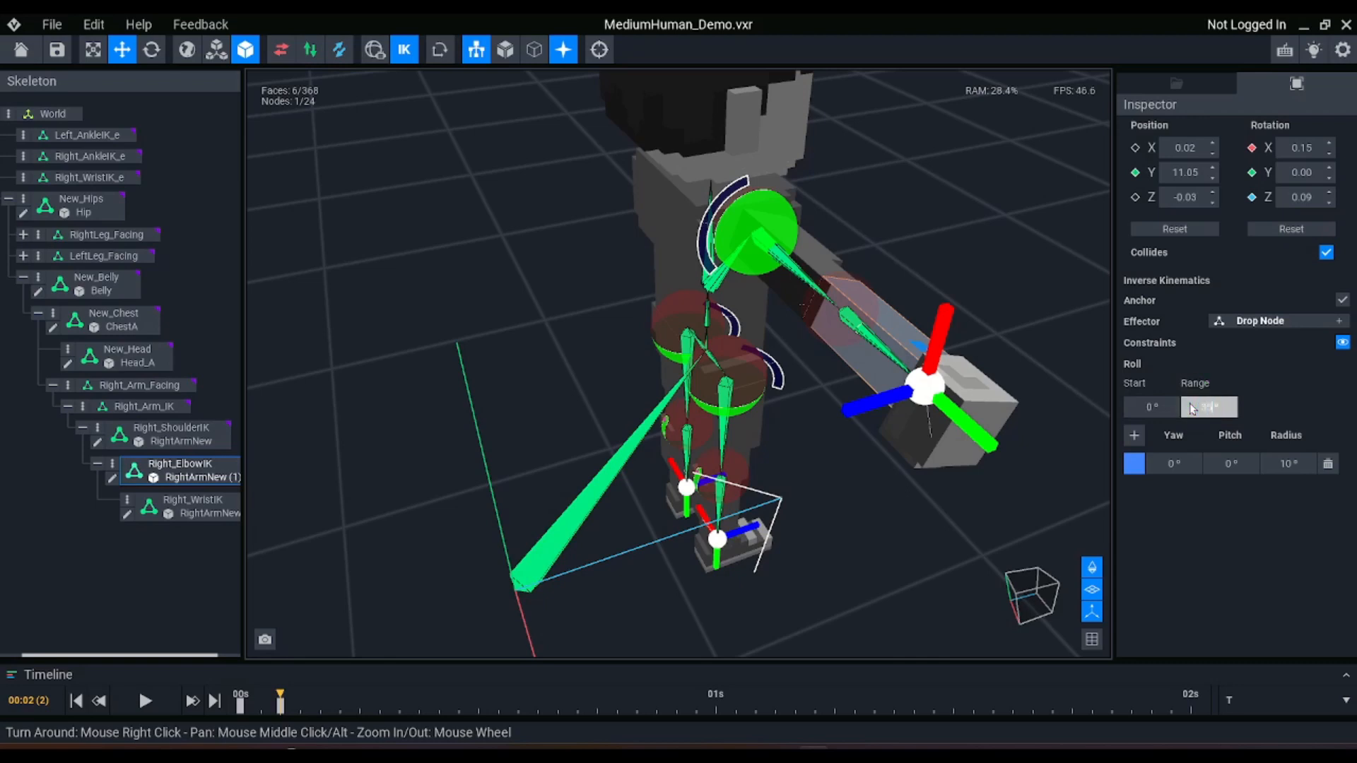
{"action": "key", "text": "Return"}
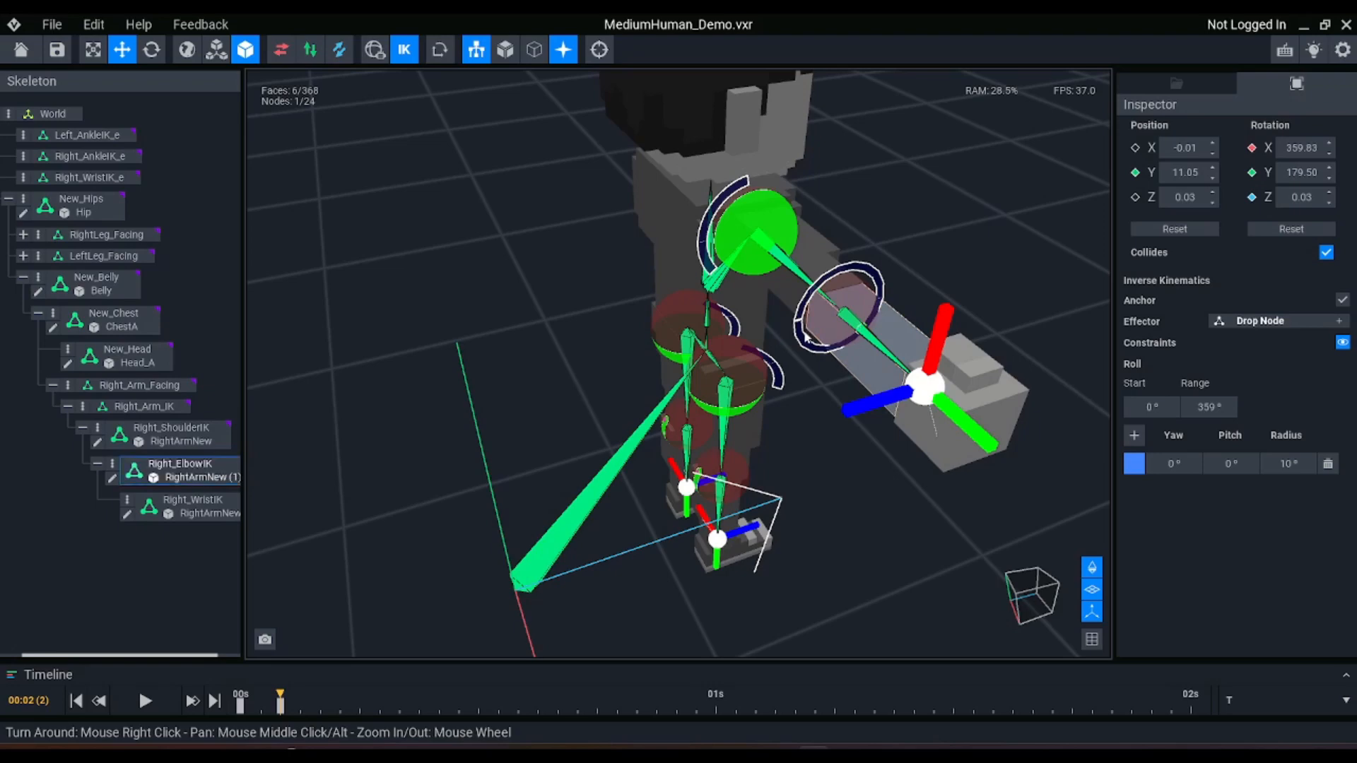
Set the Right_ElbowIK roll start to 350° and its roll range to 20°
{"action": "scroll", "coordinate": [763, 372], "scroll_direction": "up", "scroll_amount": 2}
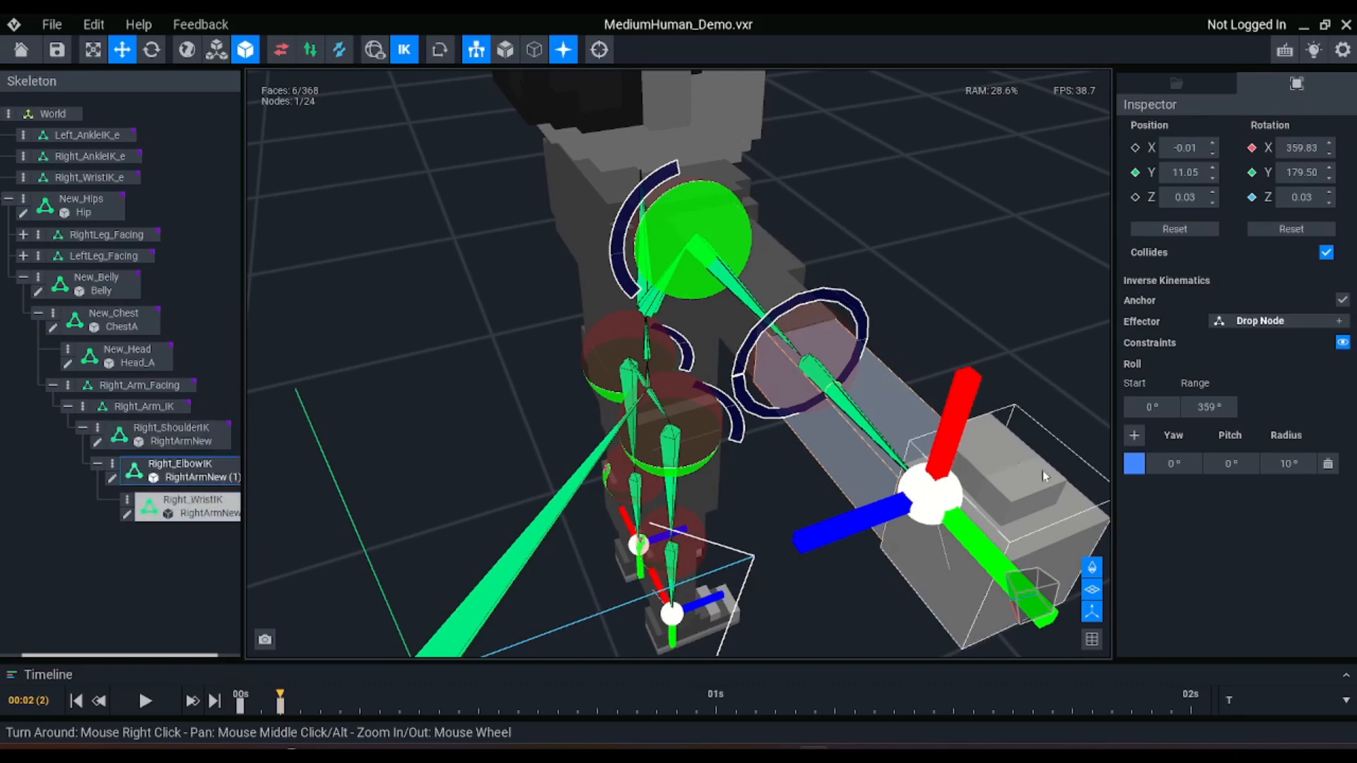
{"action": "left_click", "coordinate": [1155, 408]}
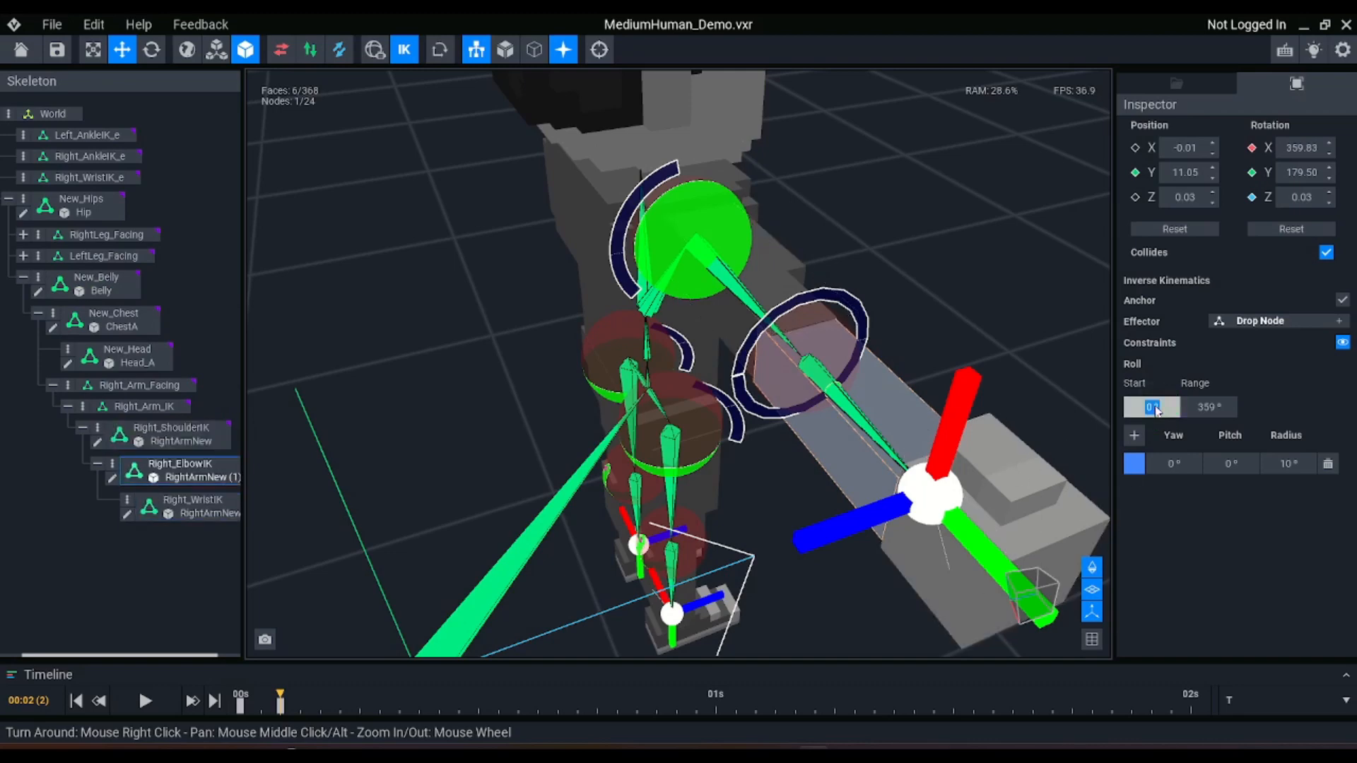
{"action": "type", "text": "350"}
{"action": "key", "text": "Return"}
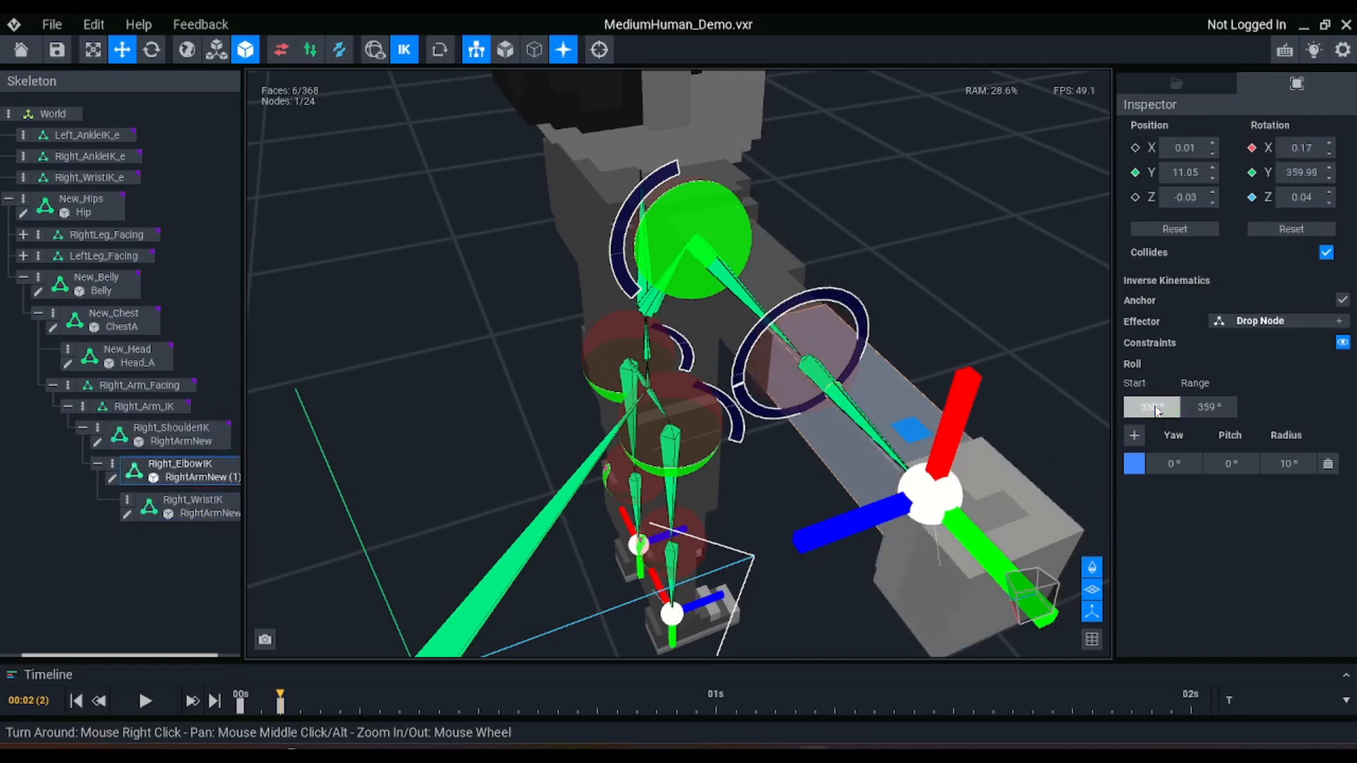
{"action": "left_click", "coordinate": [1202, 409]}
{"action": "type", "text": "20"}
{"action": "key", "text": "Return"}
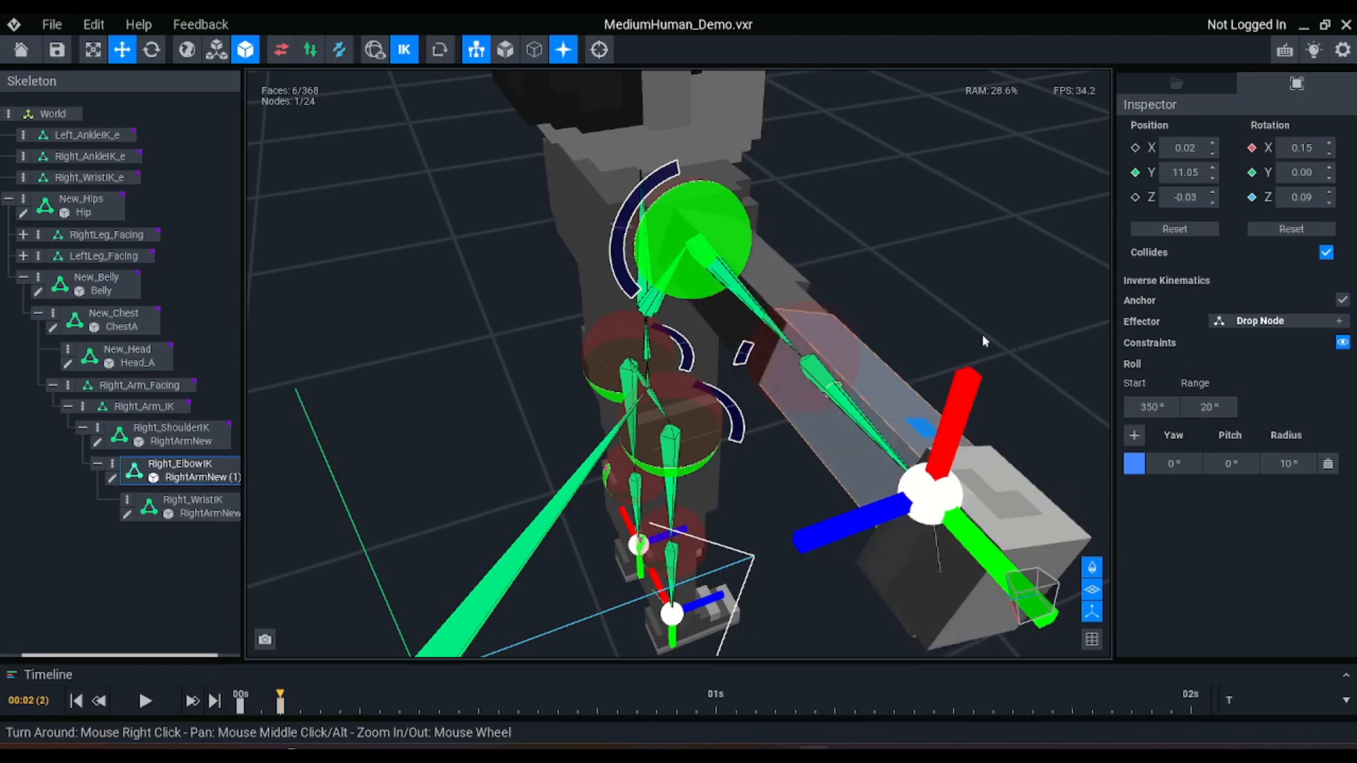
Check the arm's roll from several sides and set the Right_ShoulderIK roll start to 300°
{"action": "right_click_drag", "start_coordinate": [672, 359], "coordinate": [672, 359]}
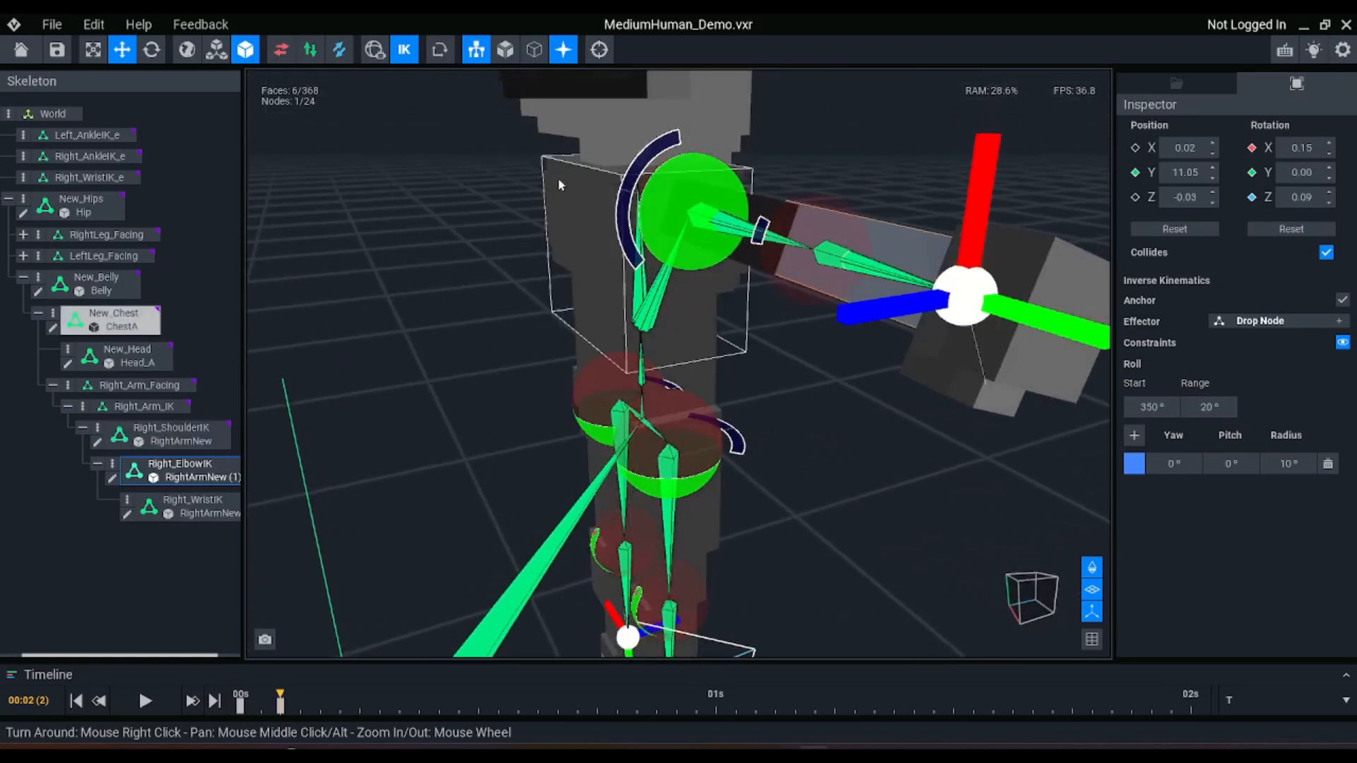
{"action": "right_click_drag", "start_coordinate": [675, 142], "coordinate": [666, 133]}
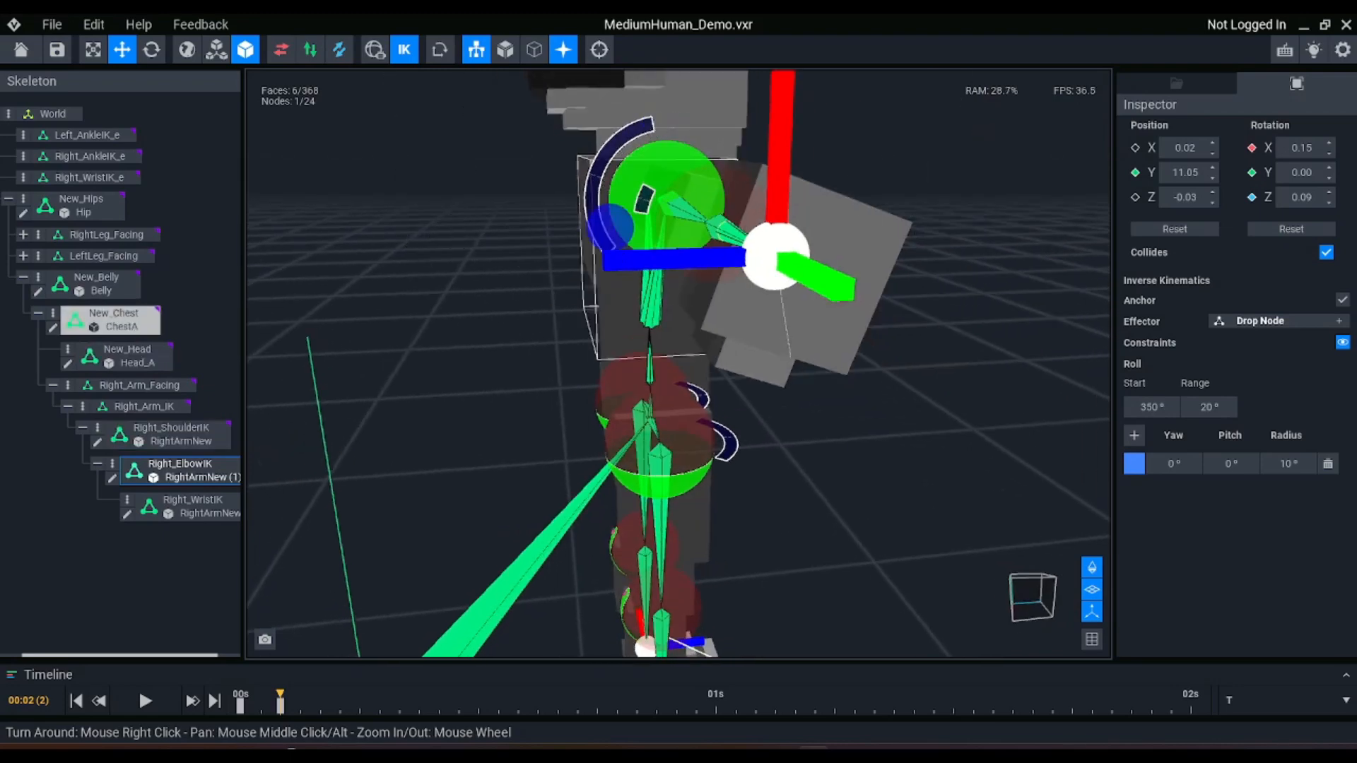
{"action": "right_click_drag", "start_coordinate": [611, 215], "coordinate": [610, 220]}
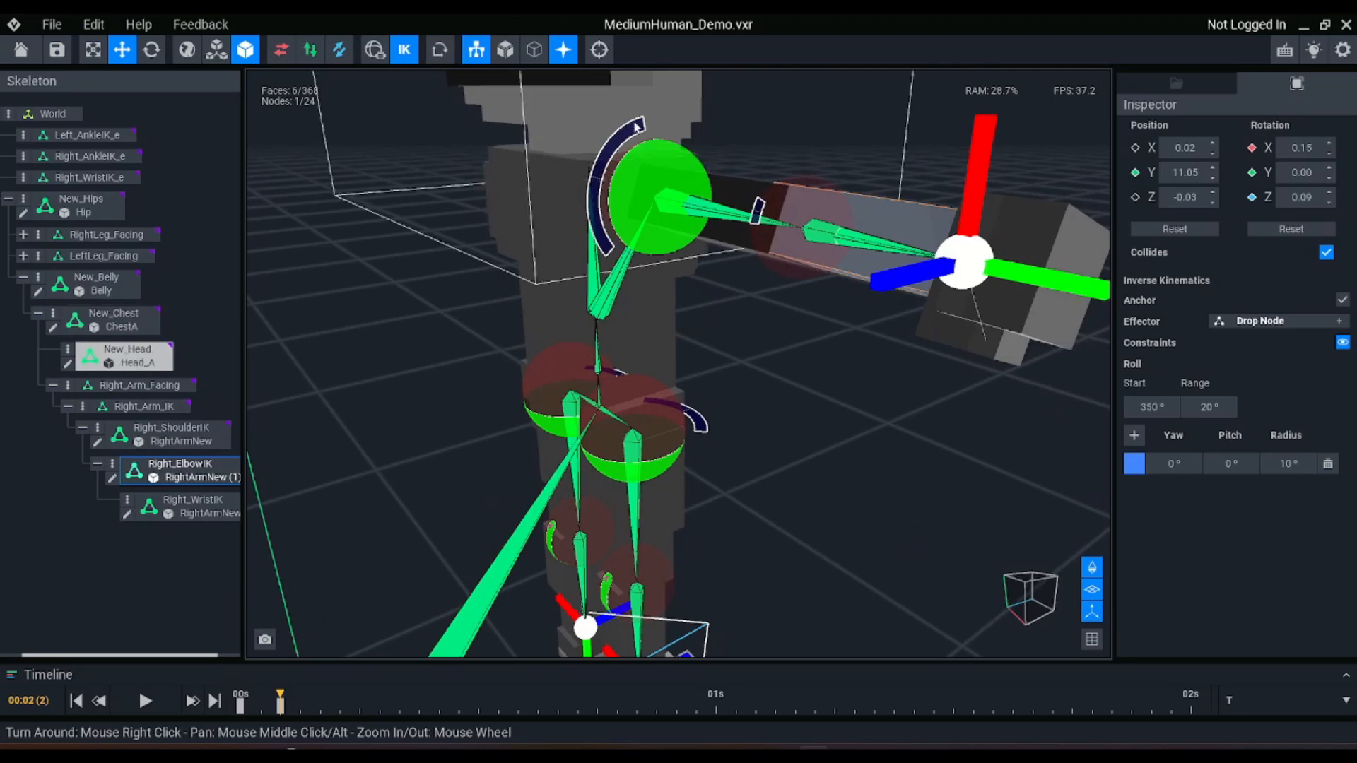
{"action": "left_click", "coordinate": [742, 193]}
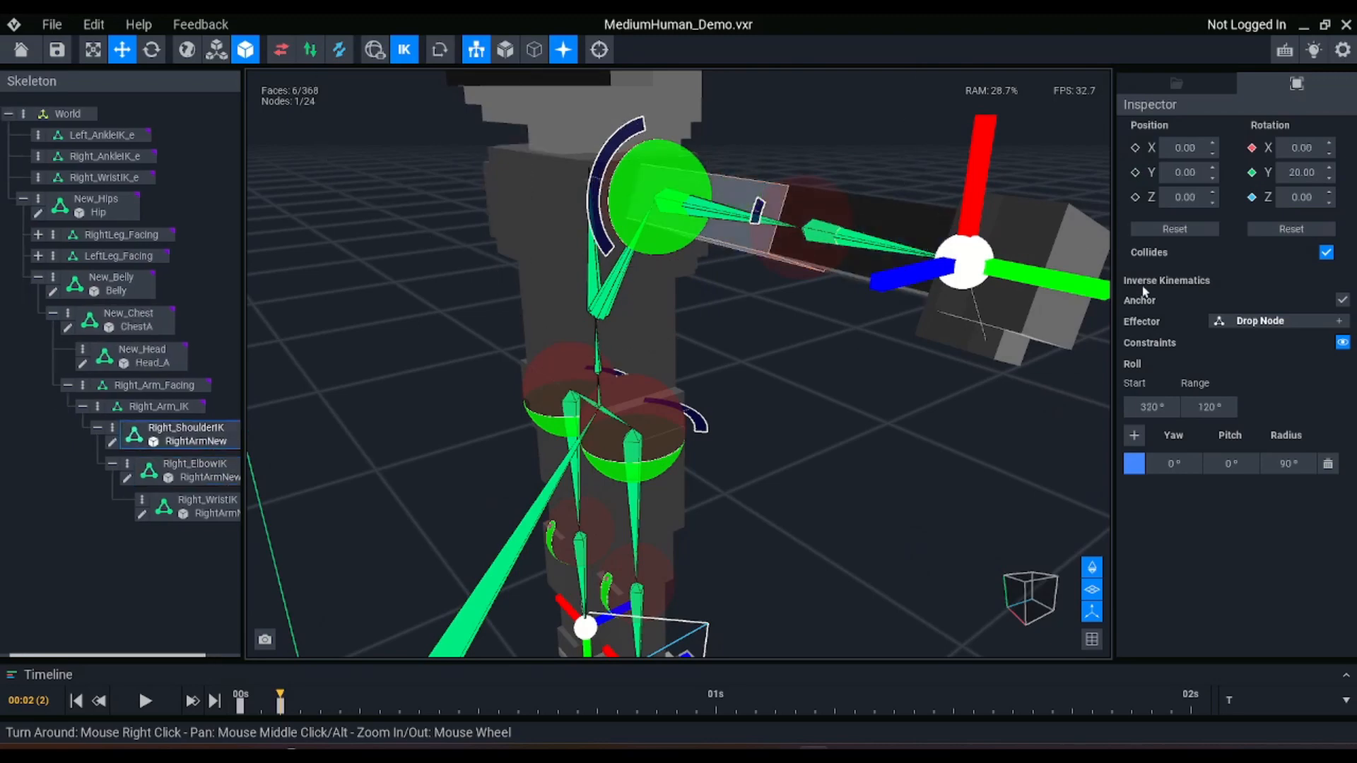
{"action": "left_click", "coordinate": [1150, 412]}
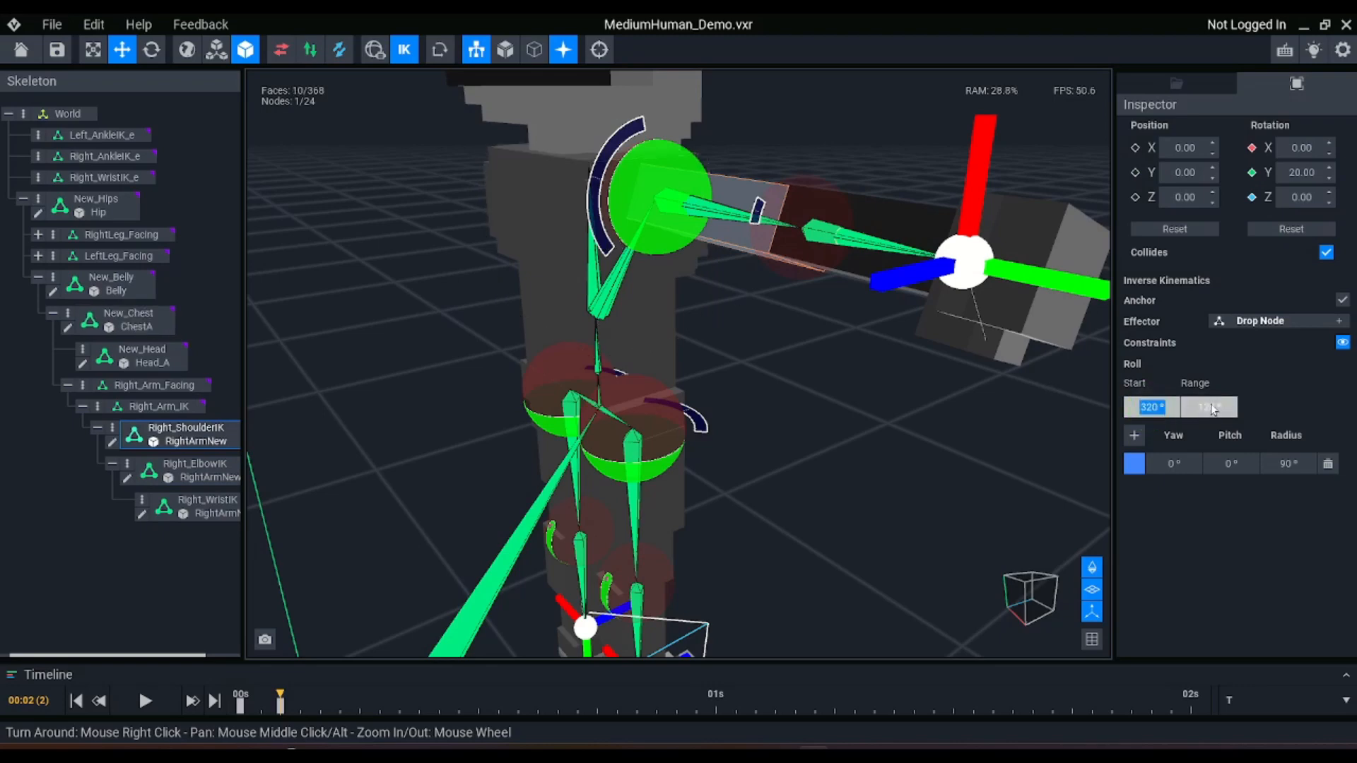
{"action": "left_click", "coordinate": [1155, 412]}
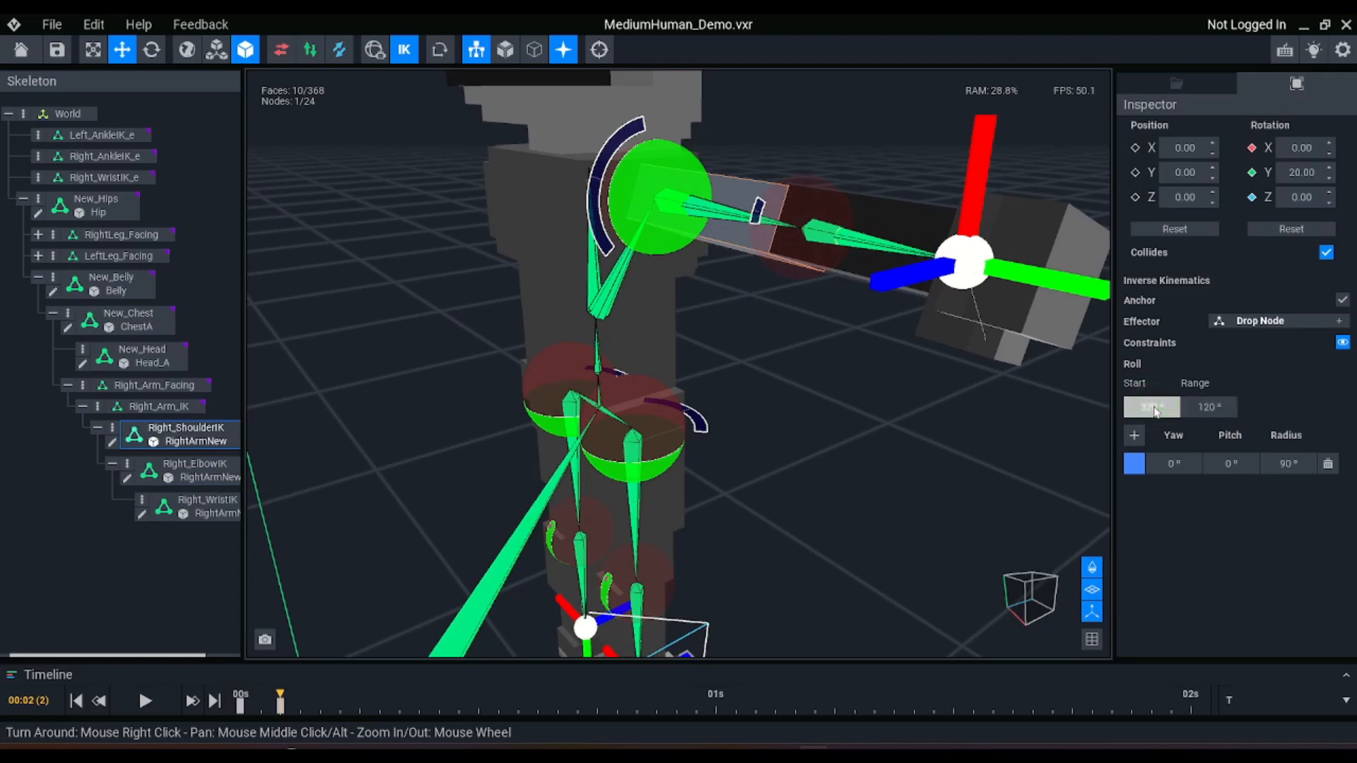
{"action": "key", "text": "Return"}
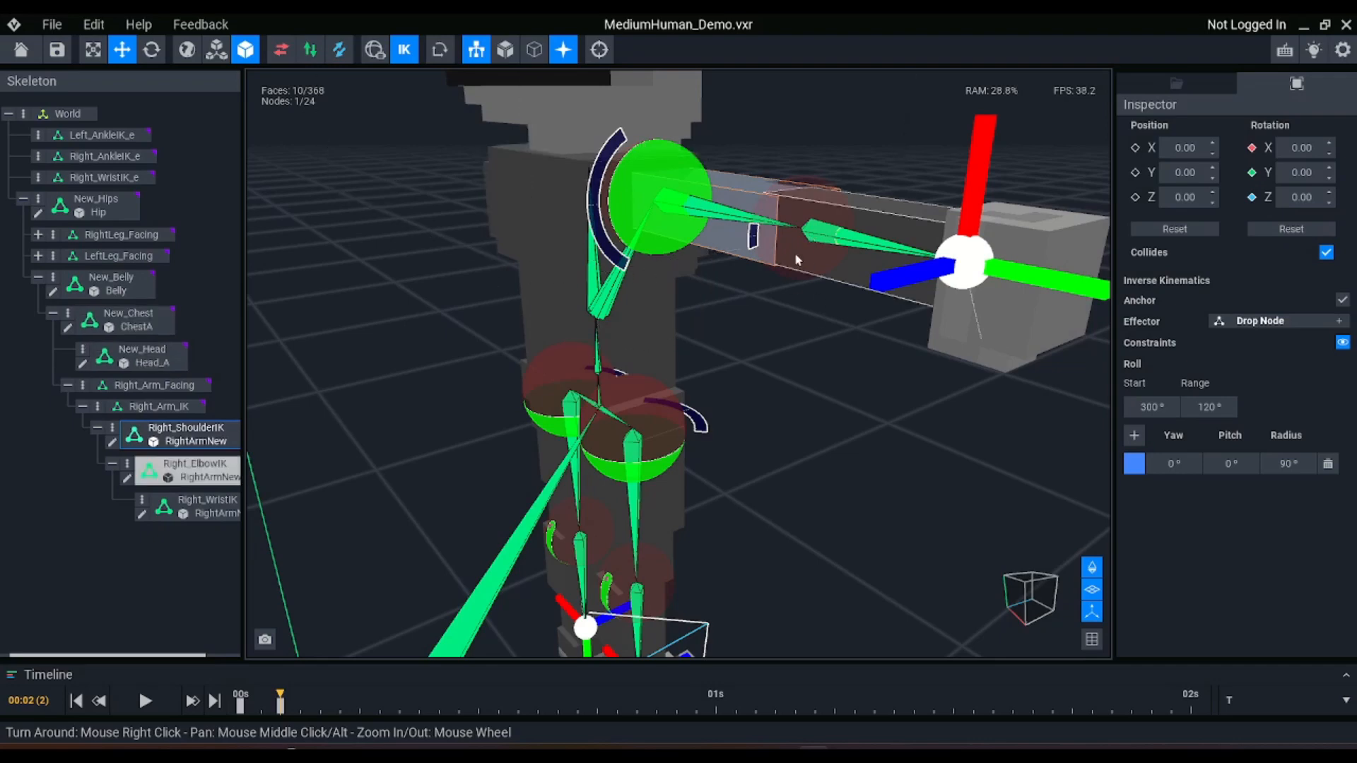
Select the Right_ElbowIK forearm node and add a second constraint to it
{"action": "scroll", "coordinate": [926, 269], "scroll_direction": "down", "scroll_amount": 3}
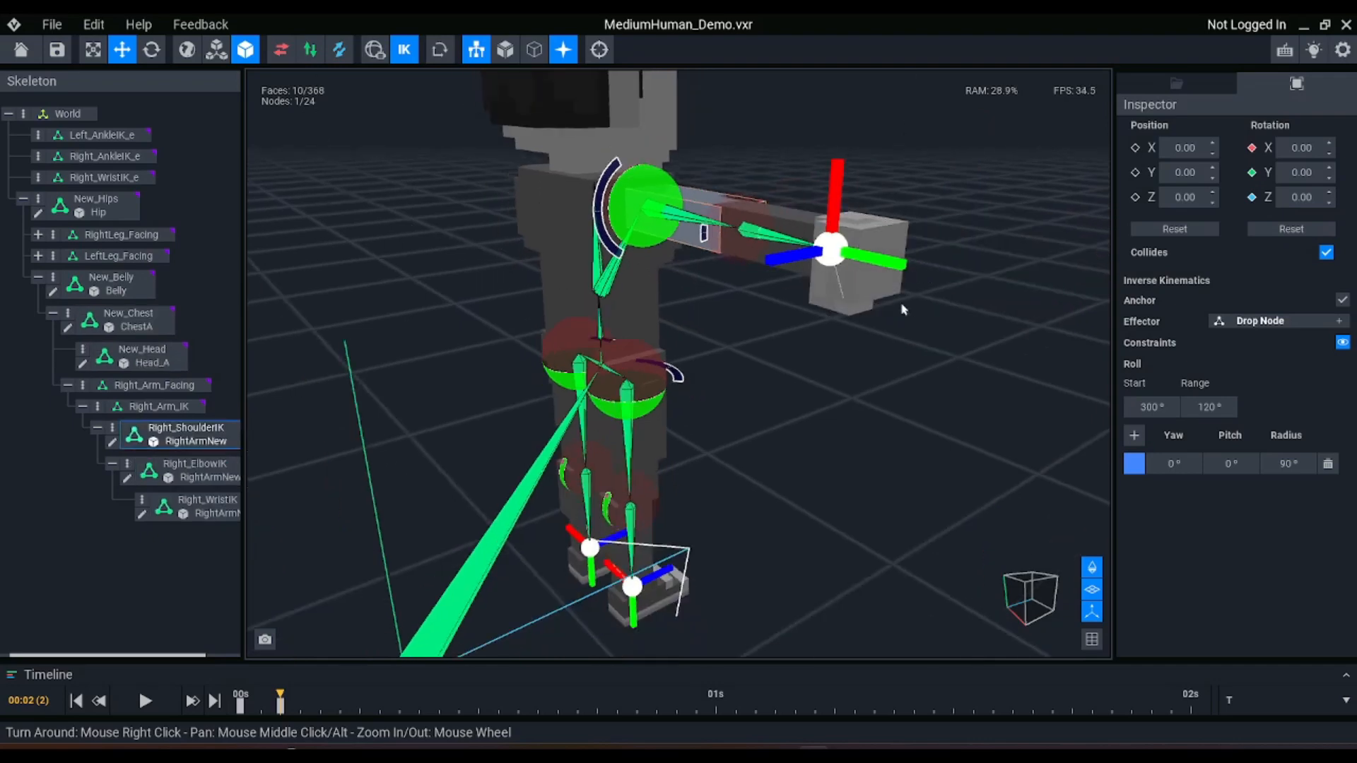
{"action": "left_click", "coordinate": [781, 218]}
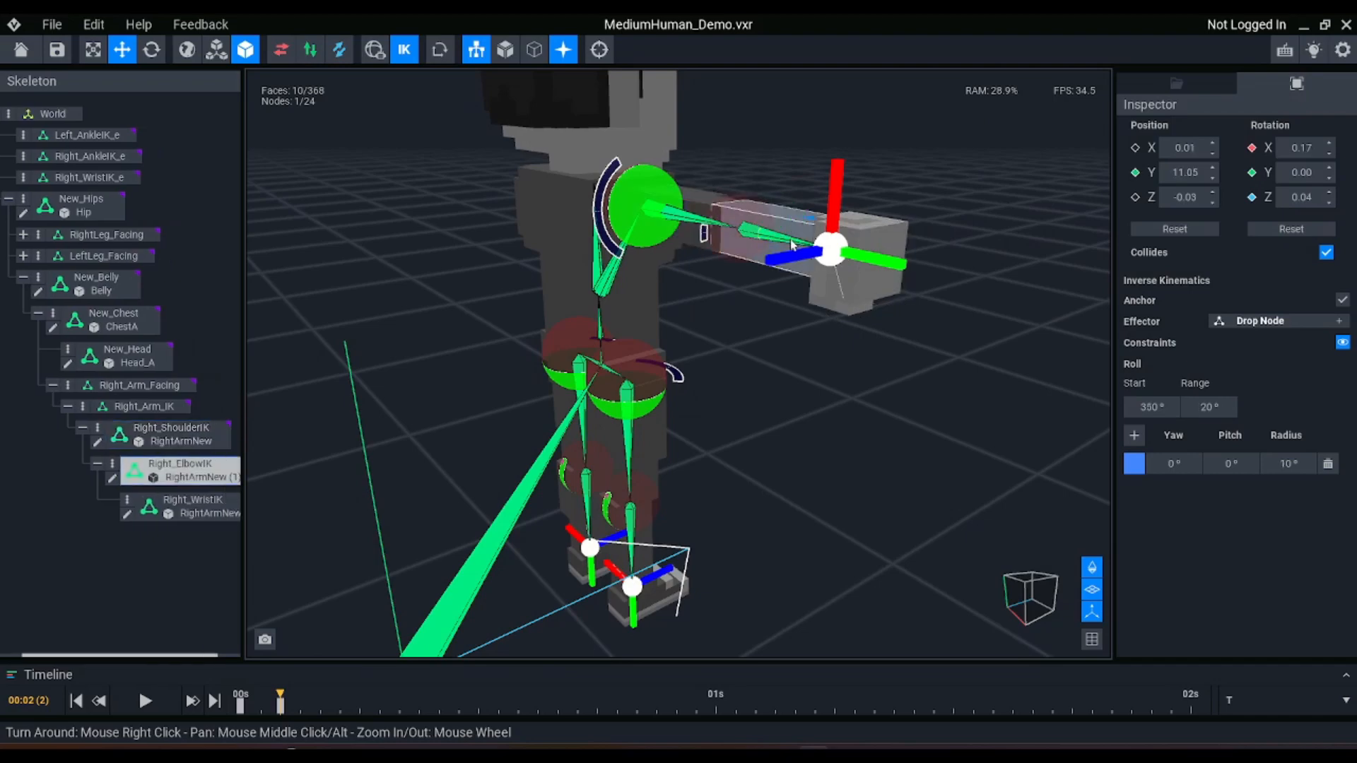
{"action": "right_click_drag", "start_coordinate": [781, 218], "coordinate": [795, 258]}
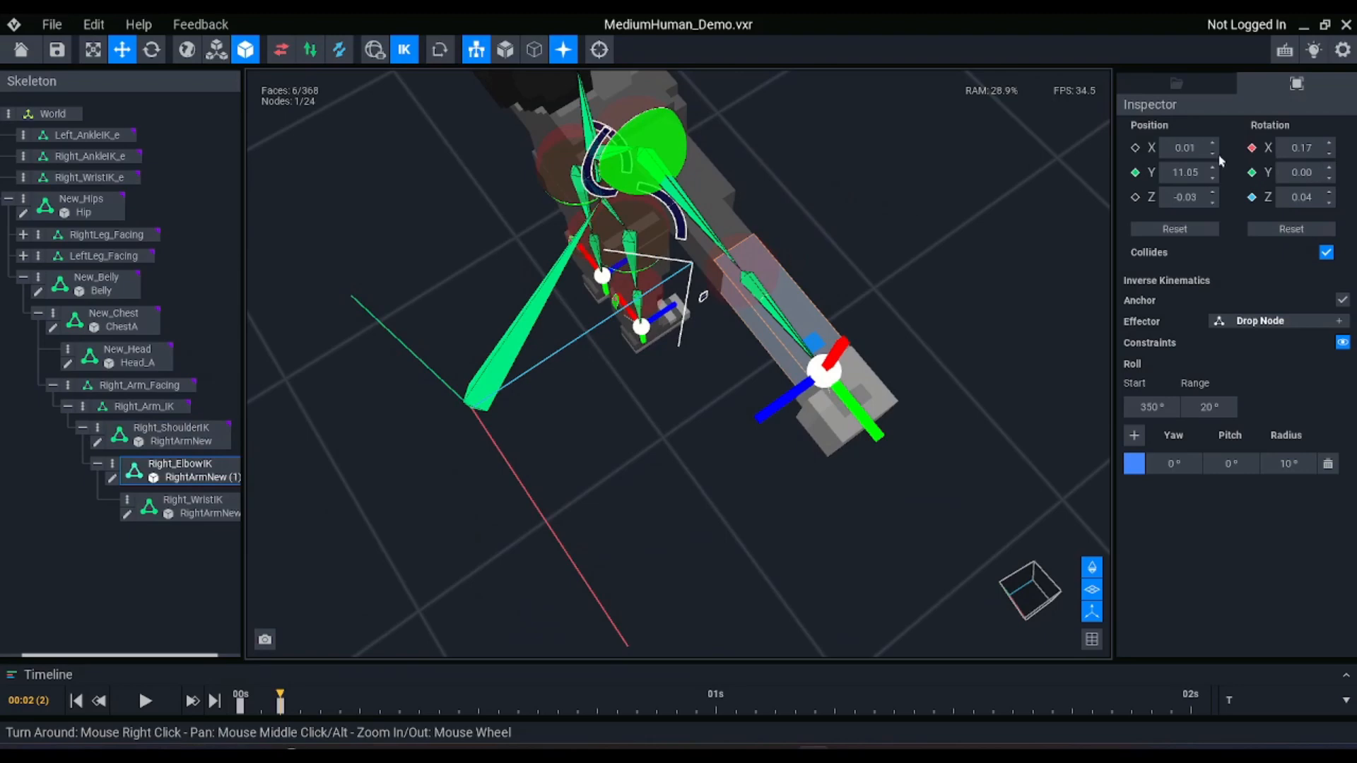
{"action": "left_click", "coordinate": [1134, 436]}
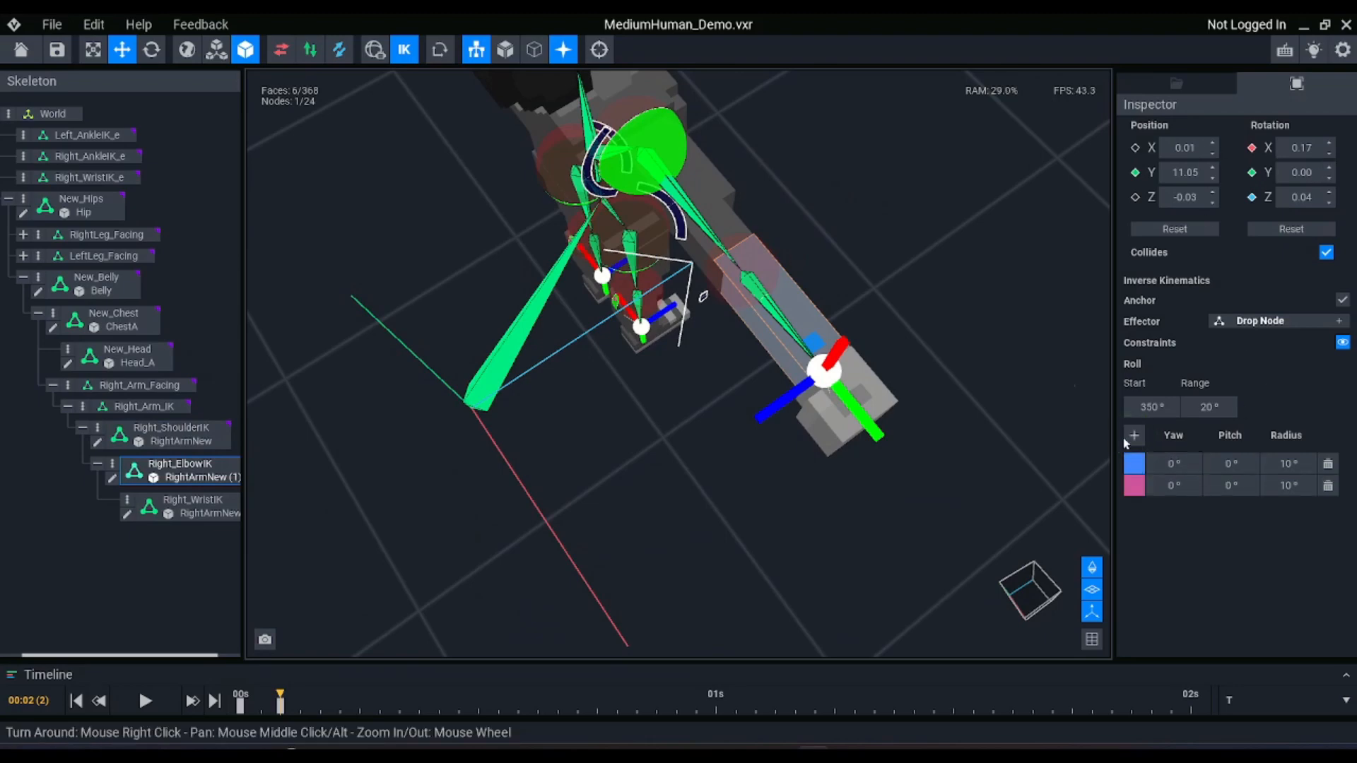
Try a yaw of 120° on the first Right_ElbowIK constraint
{"action": "scroll", "coordinate": [721, 212], "scroll_direction": "up", "scroll_amount": 4}
{"action": "middle_click_drag", "start_coordinate": [720, 212], "coordinate": [764, 297]}
{"action": "mouse_move", "coordinate": [775, 307]}
{"action": "right_mouse_down"}
{"action": "mouse_move", "coordinate": [790, 239]}
{"action": "mouse_move", "coordinate": [777, 303]}
{"action": "right_mouse_up"}
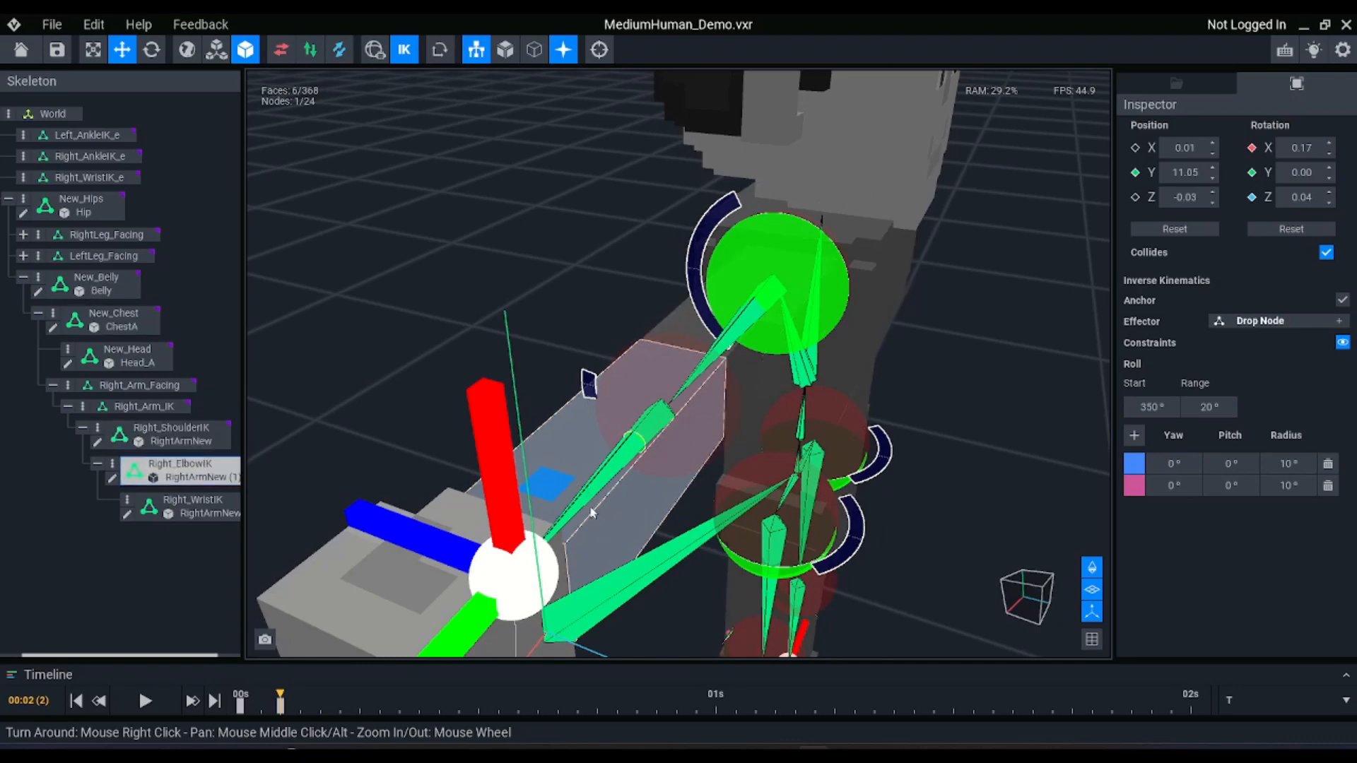
{"action": "left_click", "coordinate": [1170, 468]}
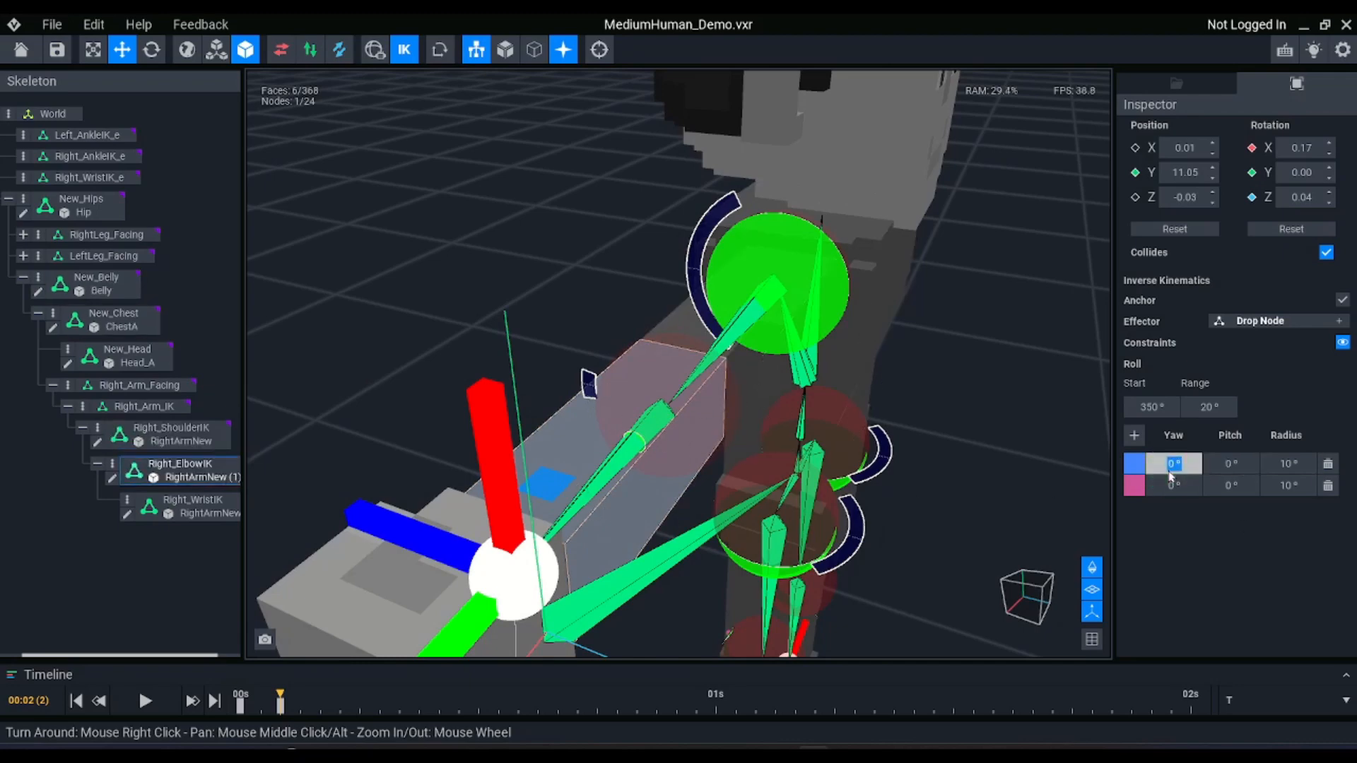
{"action": "type", "text": "190"}
{"action": "key", "text": "Return"}
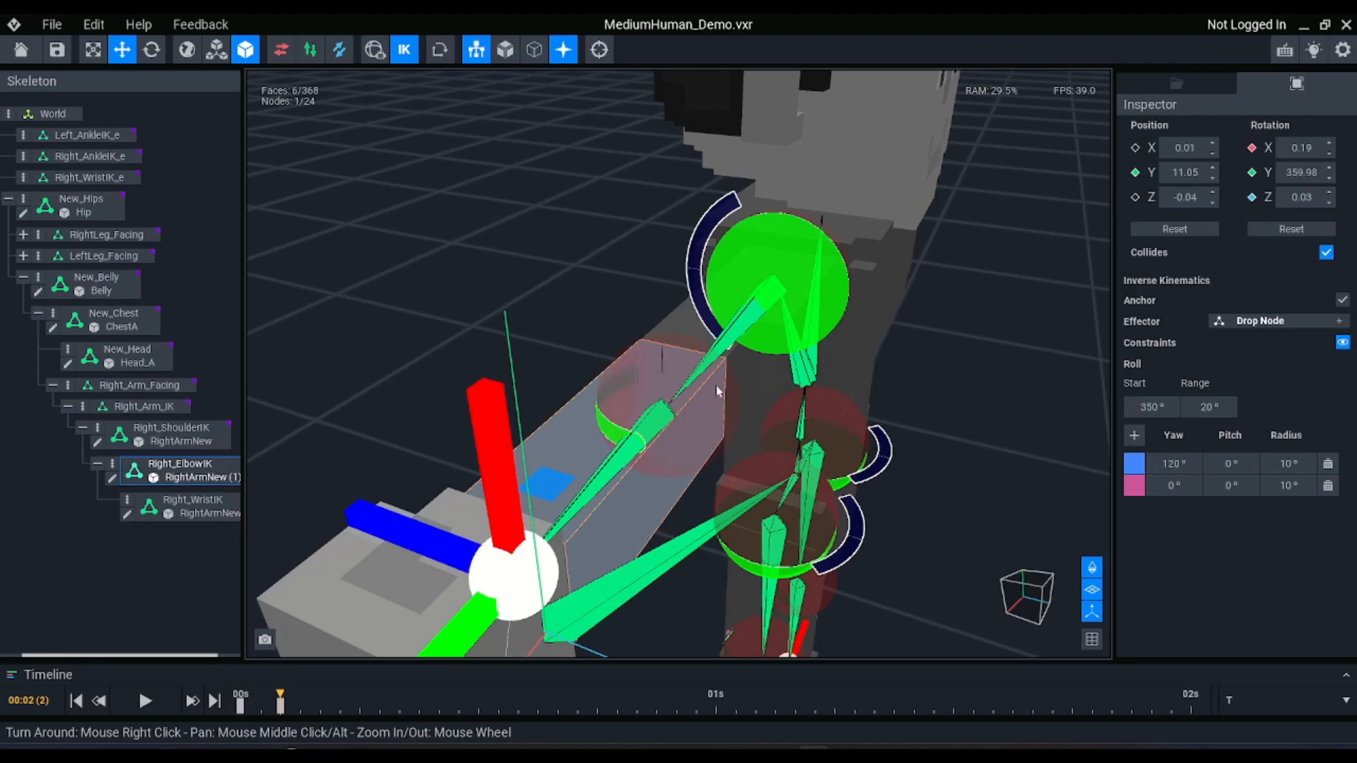
Set the yaw of the first Right_ElbowIK constraint to -120°
{"action": "left_click", "coordinate": [1173, 463]}
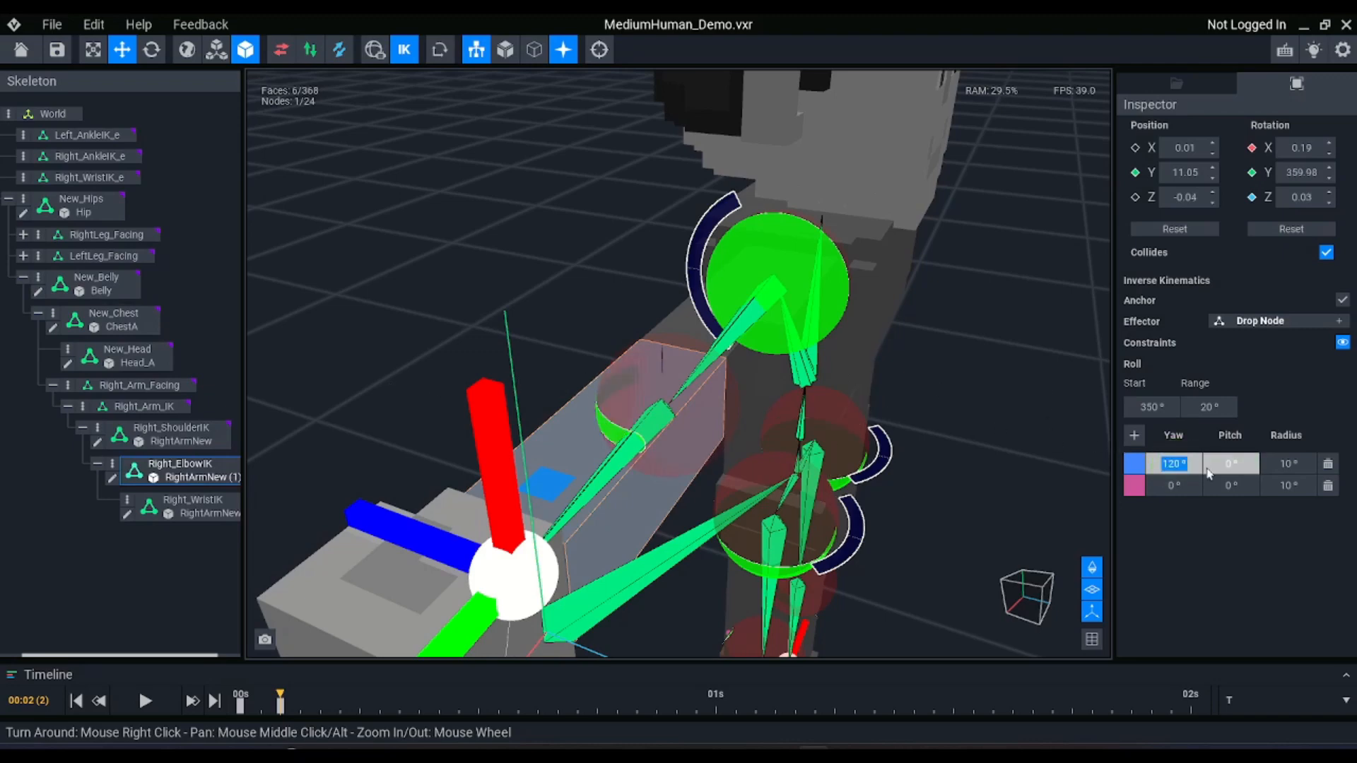
{"action": "key", "text": "Return"}
{"action": "type", "text": "-"}
{"action": "key", "text": "Return"}
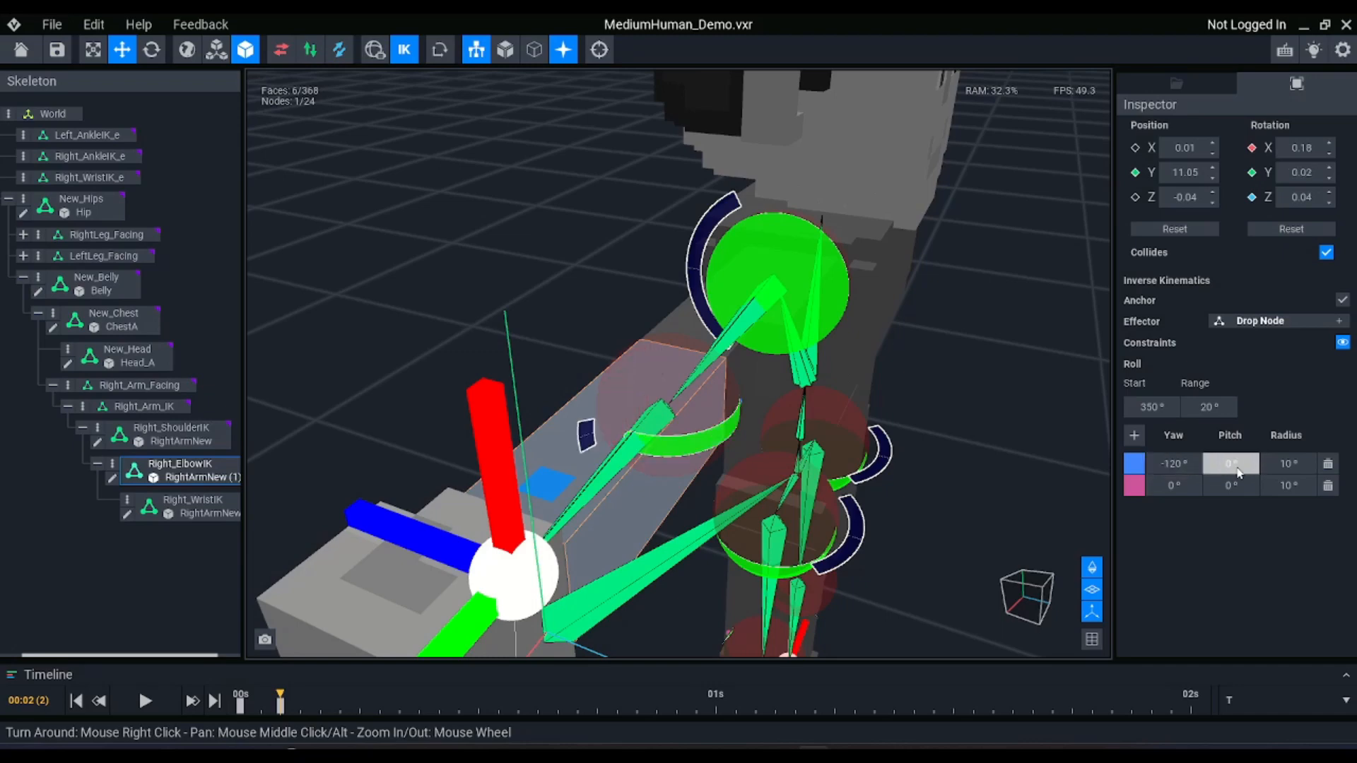
{"action": "left_click", "coordinate": [1300, 463]}
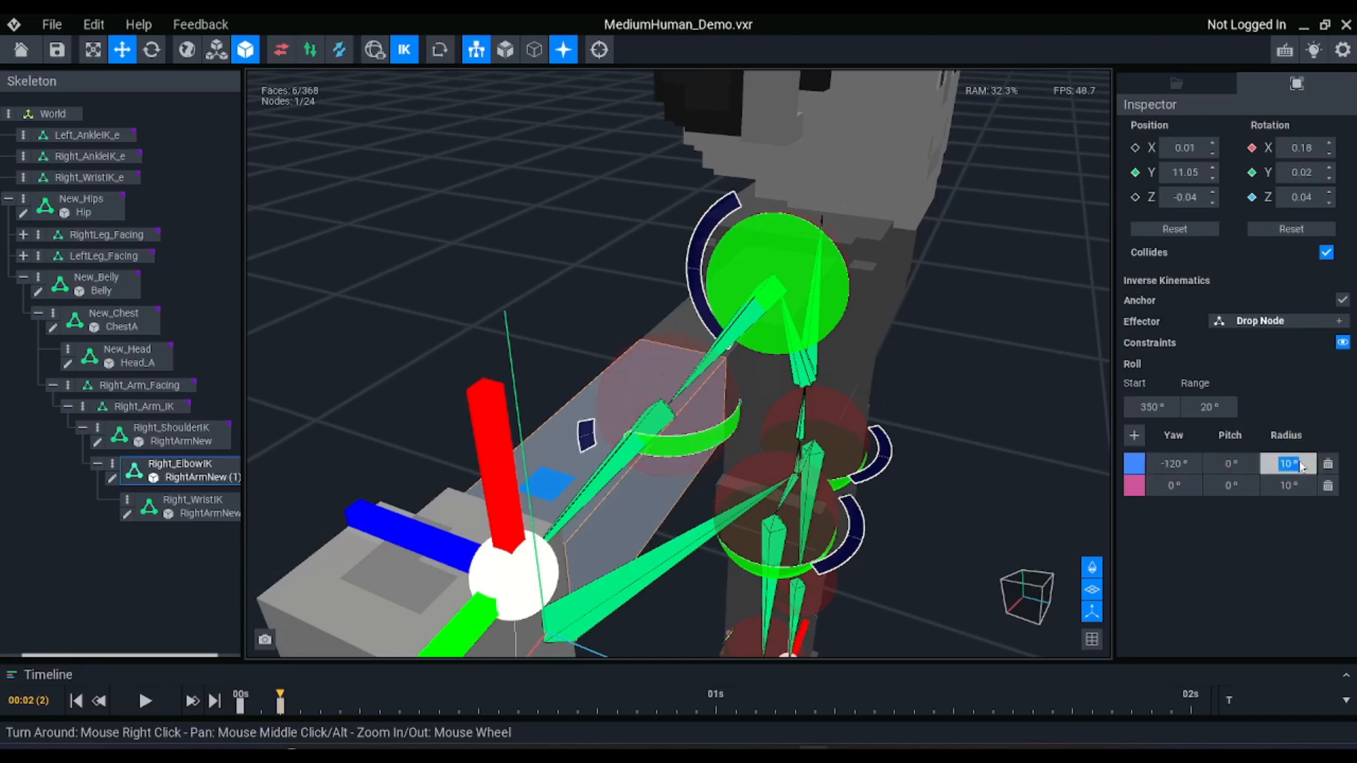
{"action": "left_click", "coordinate": [1301, 465]}
{"action": "mouse_move", "coordinate": [708, 437]}
{"action": "right_mouse_down"}
{"action": "mouse_move", "coordinate": [790, 239]}
{"action": "mouse_move", "coordinate": [703, 419]}
{"action": "right_mouse_up"}
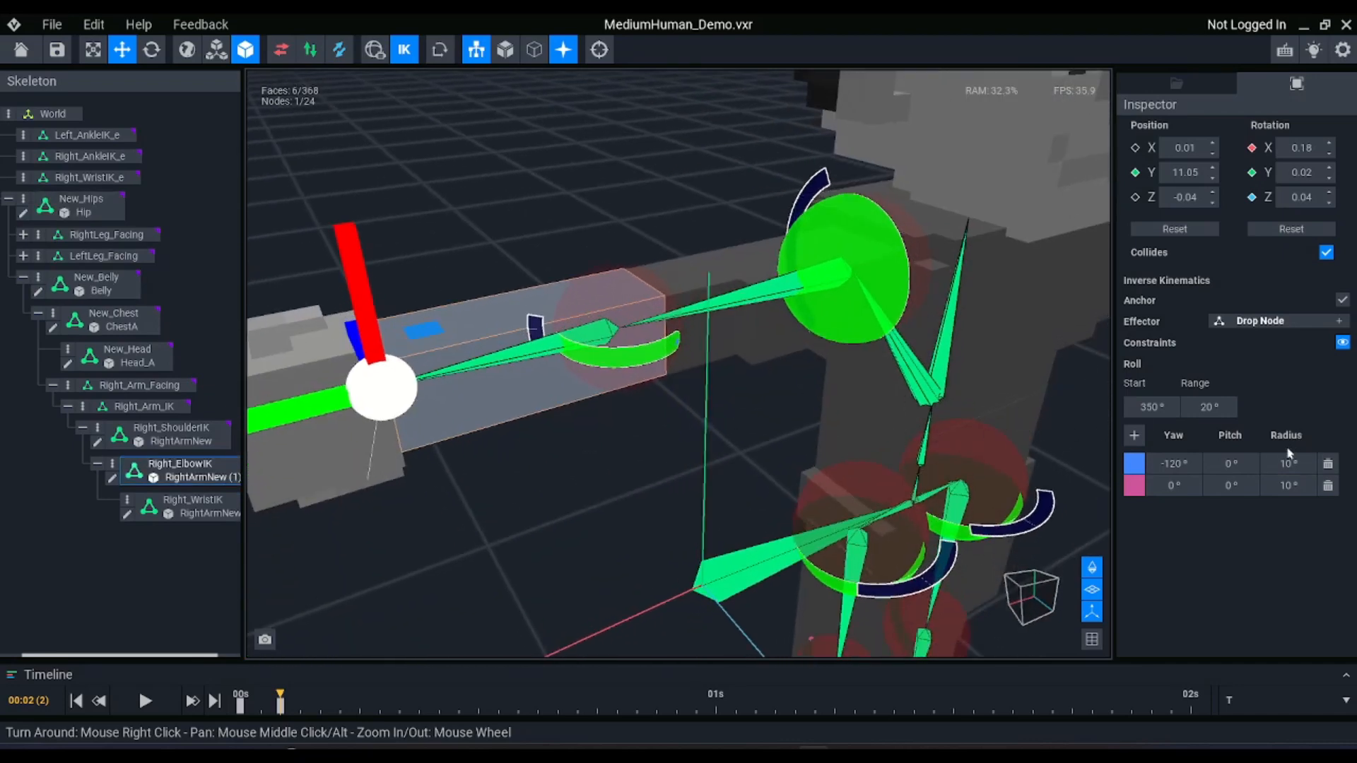
Set the yaw of the second Right_ElbowIK constraint to -10° and switch inverse kinematics off and on again
{"action": "left_click", "coordinate": [1165, 489]}
{"action": "right_click_drag", "start_coordinate": [643, 296], "coordinate": [638, 443]}
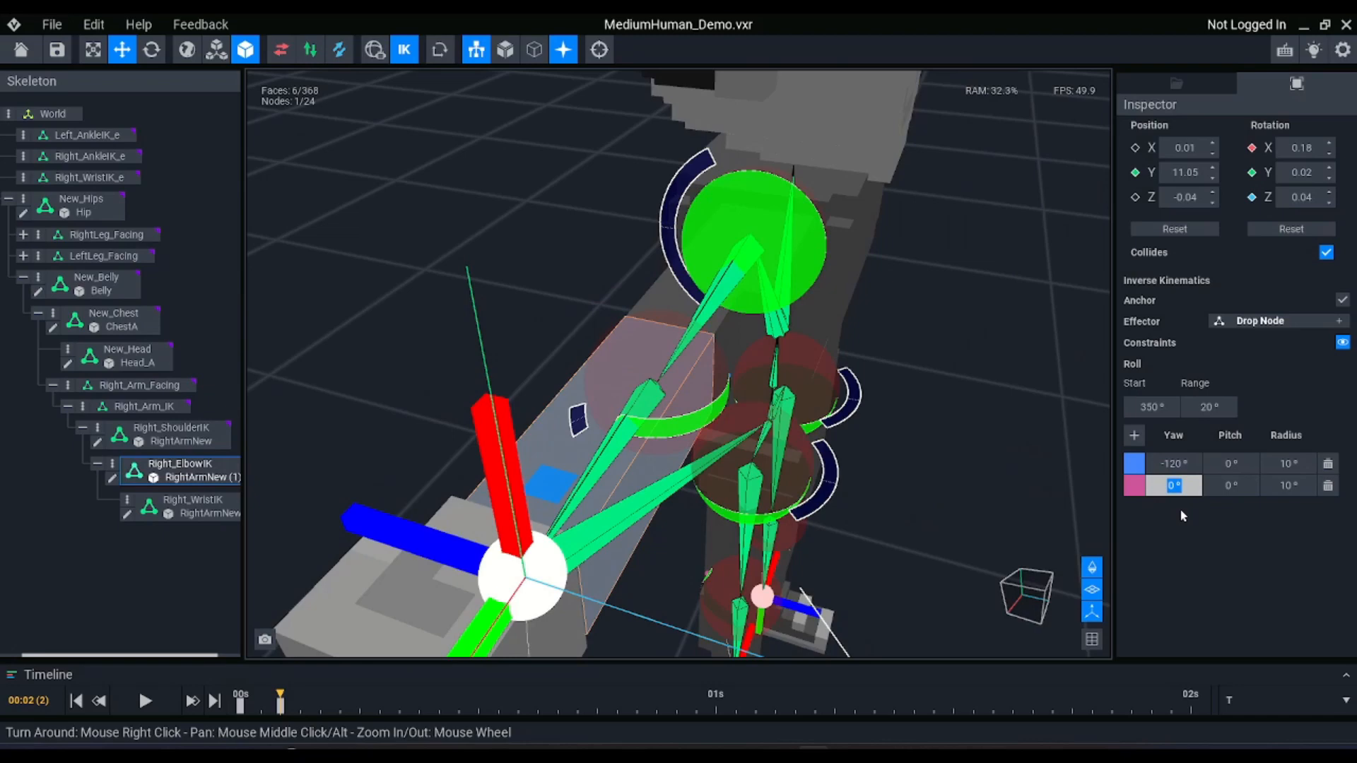
{"action": "type", "text": "-5"}
{"action": "key", "text": "Return"}
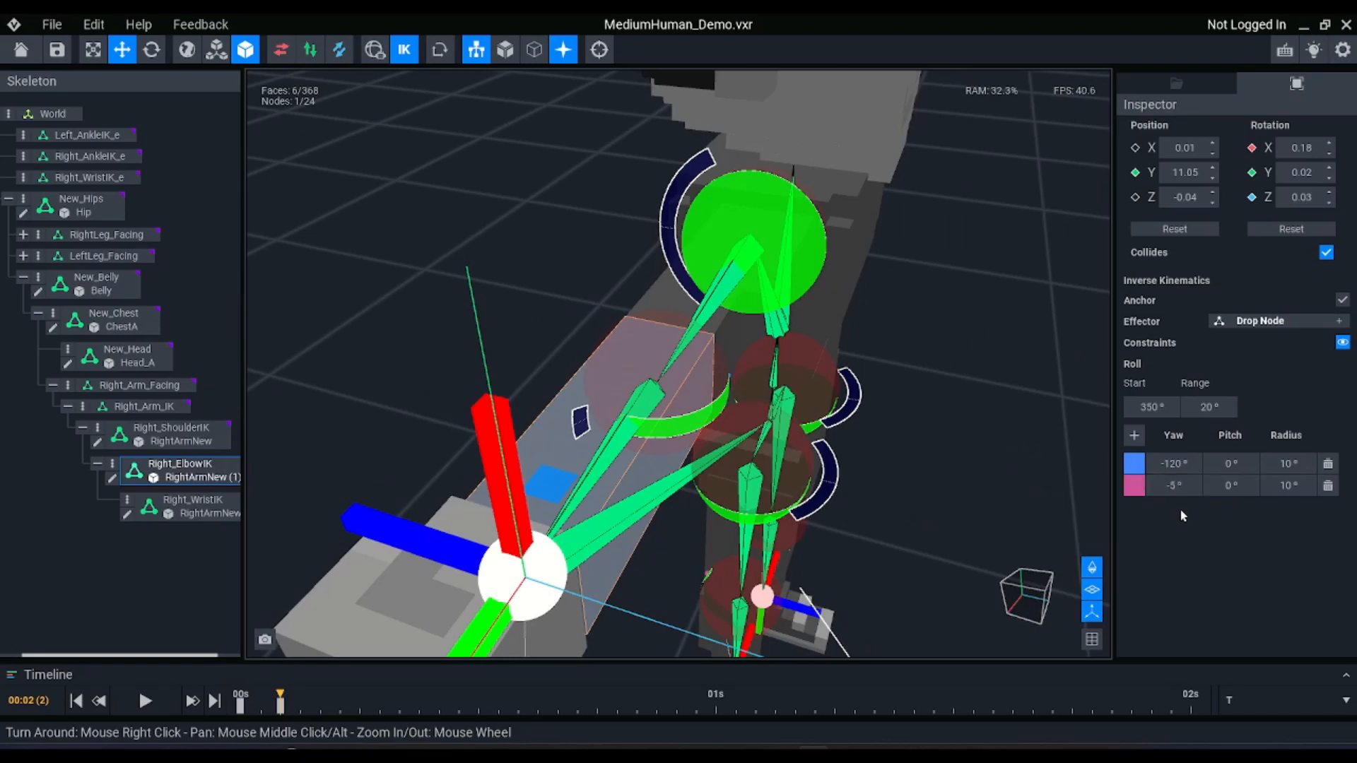
{"action": "left_click", "coordinate": [1177, 488]}
{"action": "type", "text": "-10"}
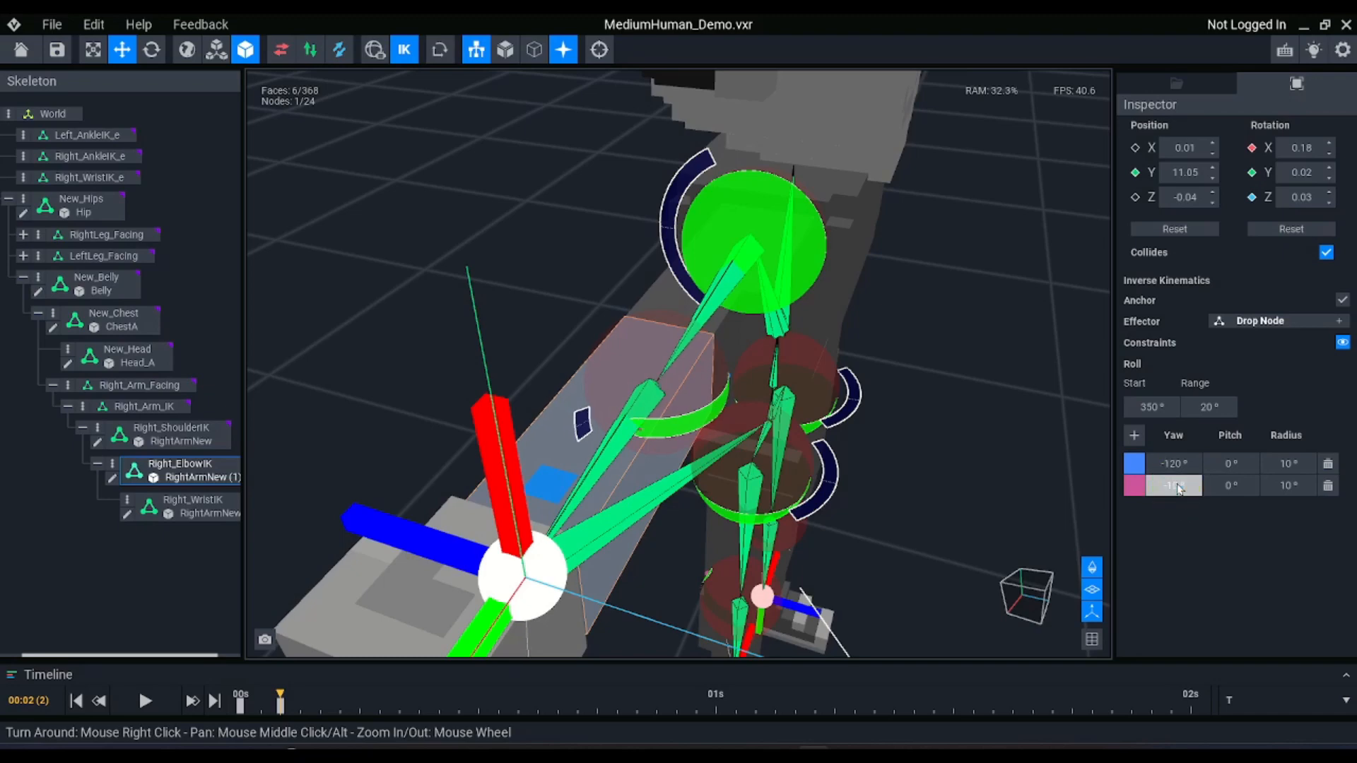
{"action": "key", "text": "Return"}
{"action": "left_click", "coordinate": [403, 49]}
{"action": "left_click", "coordinate": [404, 50]}
{"action": "scroll", "coordinate": [329, 293], "scroll_direction": "down", "scroll_amount": 5}
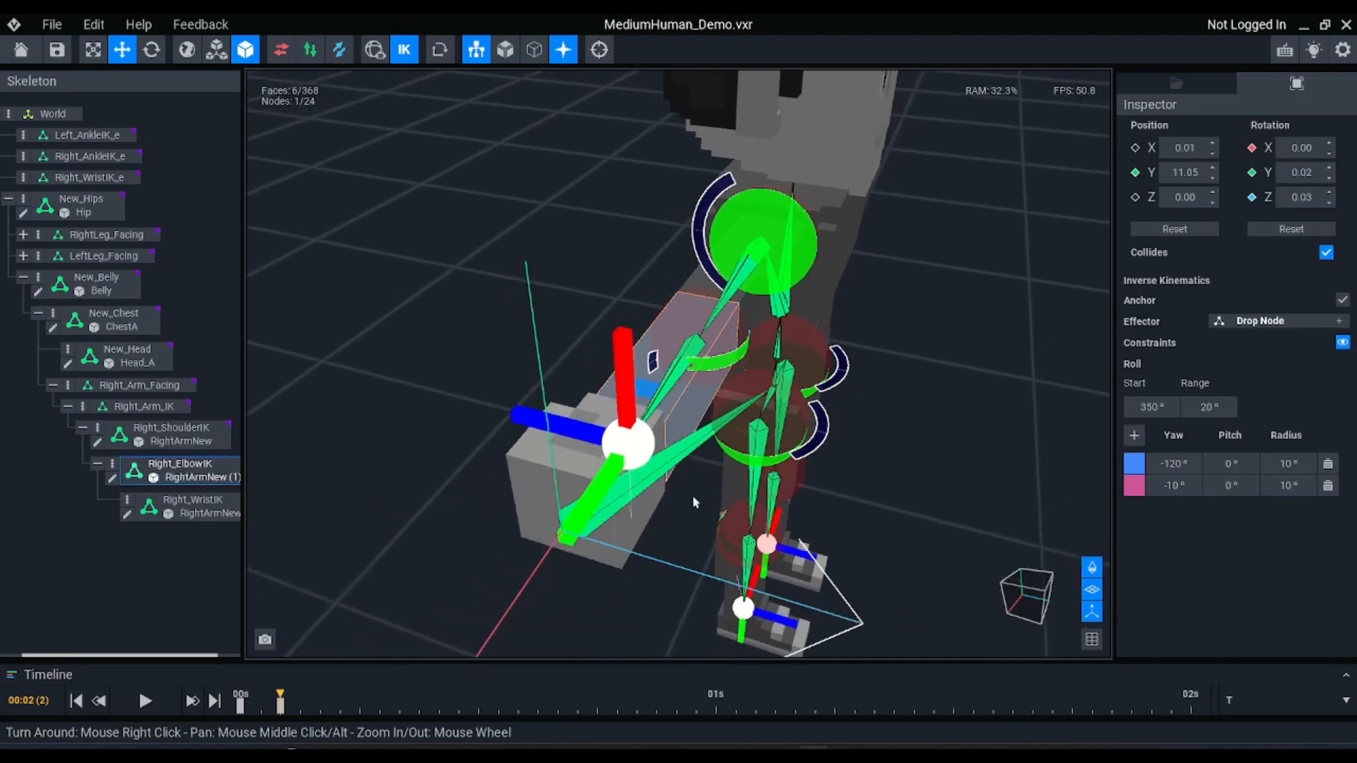
Test the arm by moving the Right_WristIK_e effector down beside the body to about X 22.83, Y 11.41, Z -23.80
{"action": "left_click", "coordinate": [74, 176]}
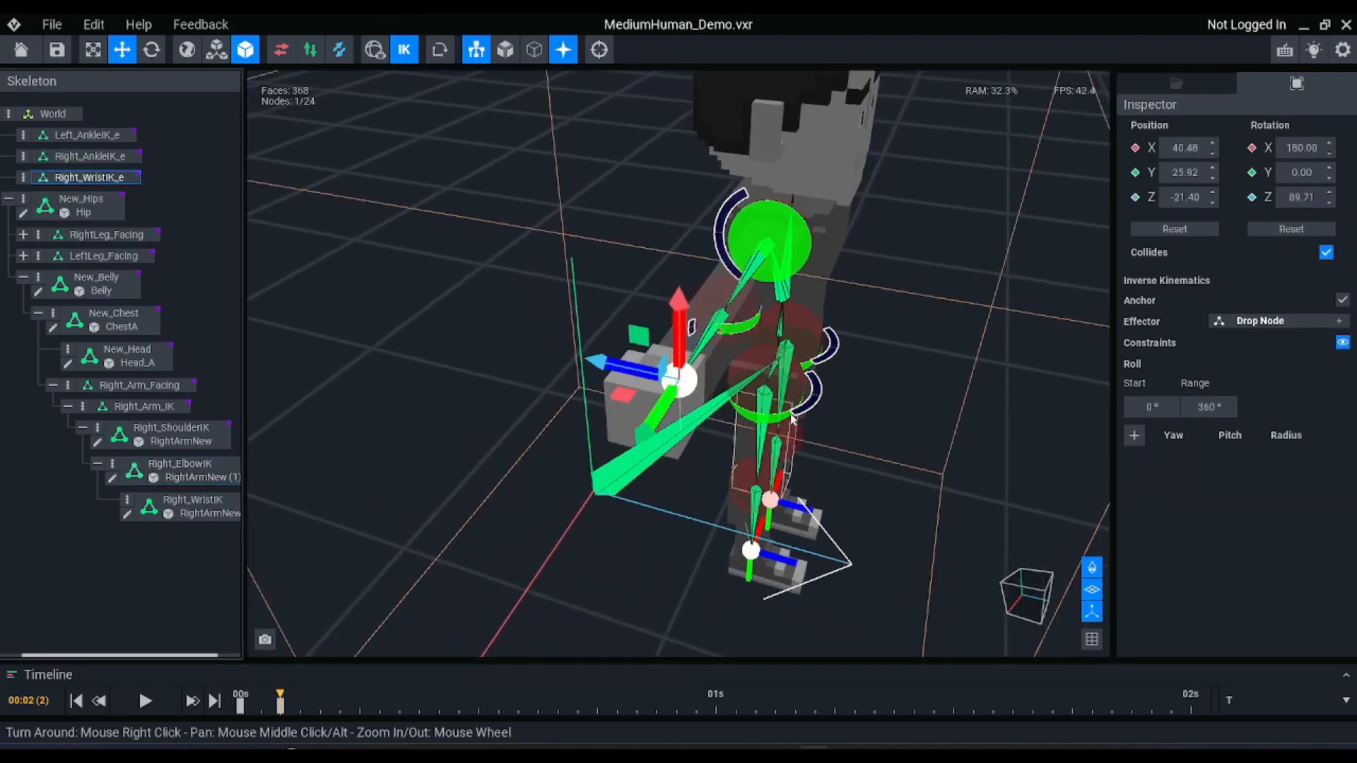
{"action": "left_click_drag", "start_coordinate": [626, 394], "coordinate": [600, 378]}
{"action": "right_click_drag", "start_coordinate": [715, 368], "coordinate": [671, 290]}
{"action": "left_click_drag", "start_coordinate": [629, 257], "coordinate": [762, 445]}
{"action": "mouse_move", "coordinate": [813, 448]}
{"action": "right_mouse_down"}
{"action": "mouse_move", "coordinate": [829, 444]}
{"action": "mouse_move", "coordinate": [806, 467]}
{"action": "right_mouse_up"}
{"action": "mouse_move", "coordinate": [806, 470]}
{"action": "left_mouse_down"}
{"action": "mouse_move", "coordinate": [800, 480]}
{"action": "mouse_move", "coordinate": [812, 464]}
{"action": "left_mouse_up"}
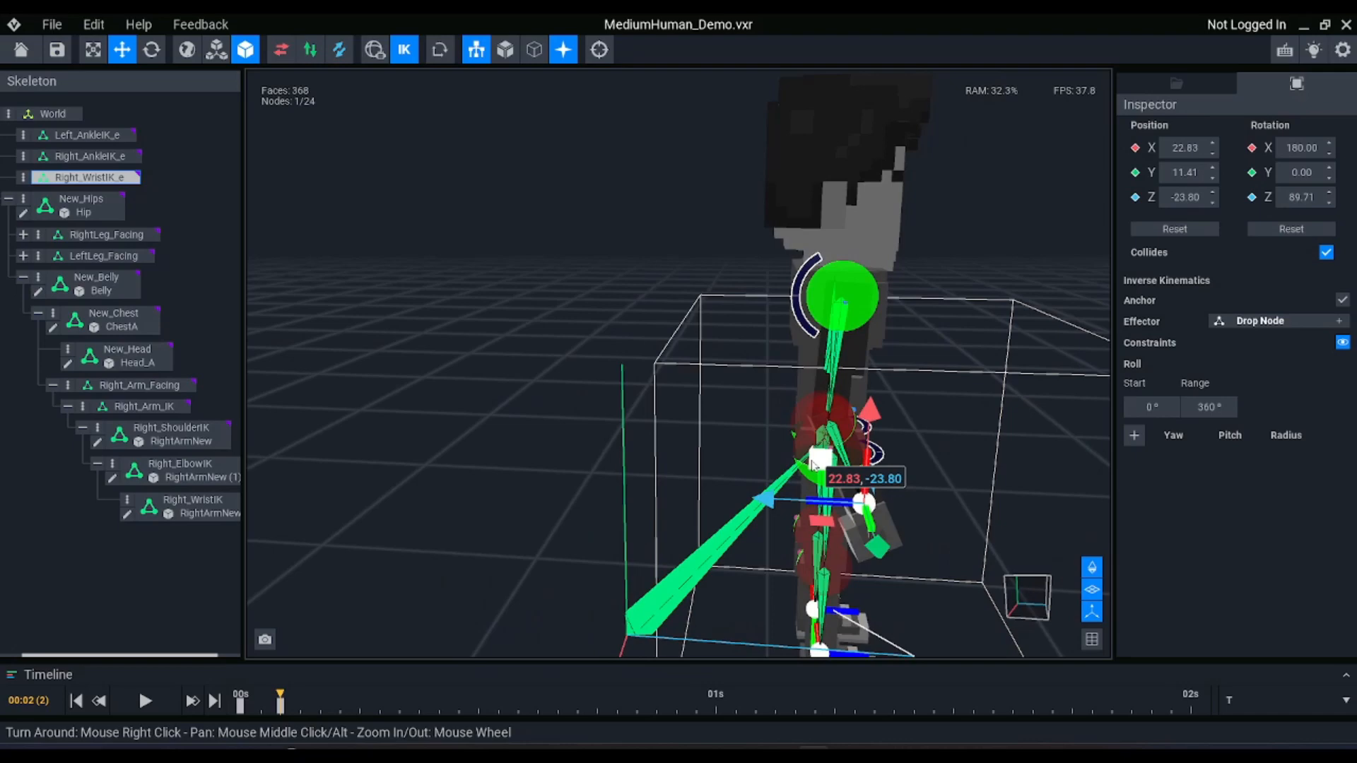
{"action": "right_click_drag", "start_coordinate": [813, 463], "coordinate": [782, 446]}
Turn off the greyed-out skeleton display so the whole model is shown in its own colours
{"action": "left_click", "coordinate": [798, 321]}
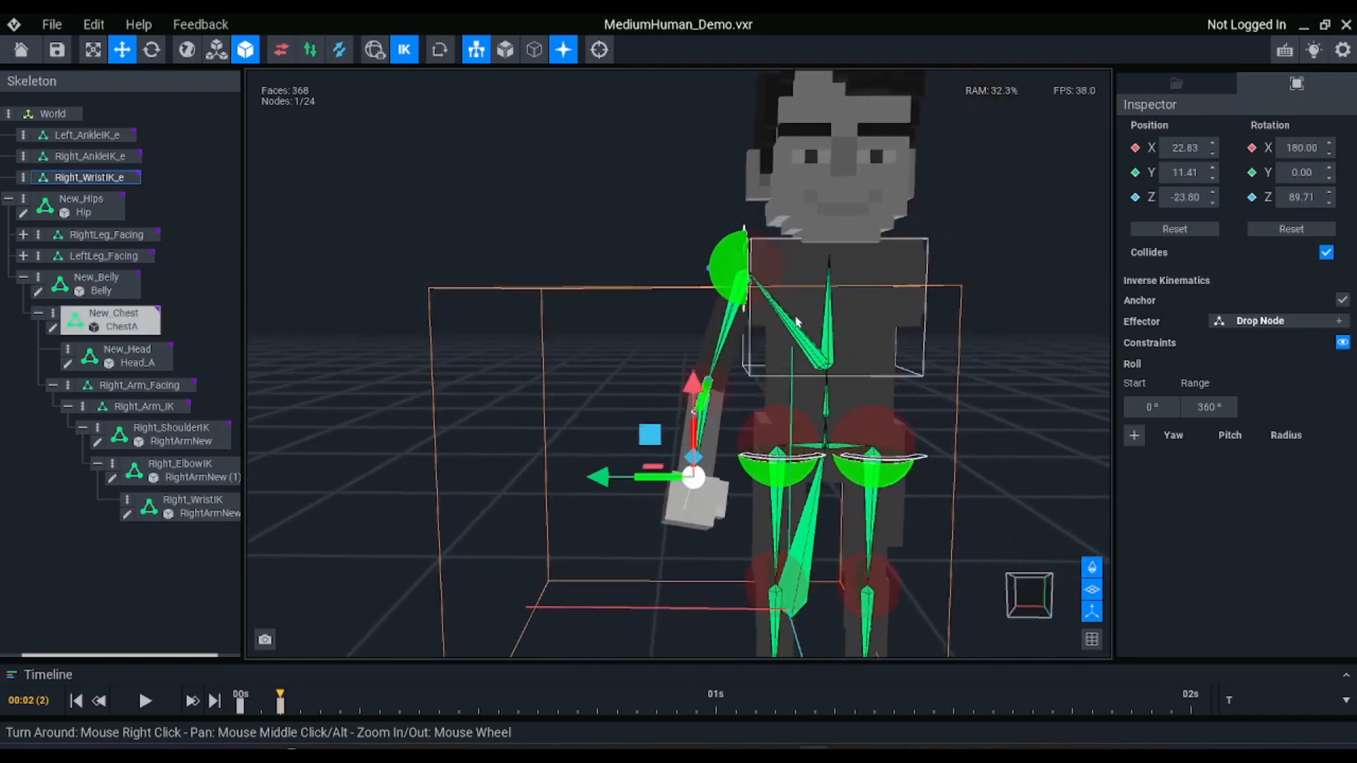
{"action": "left_click", "coordinate": [514, 43]}
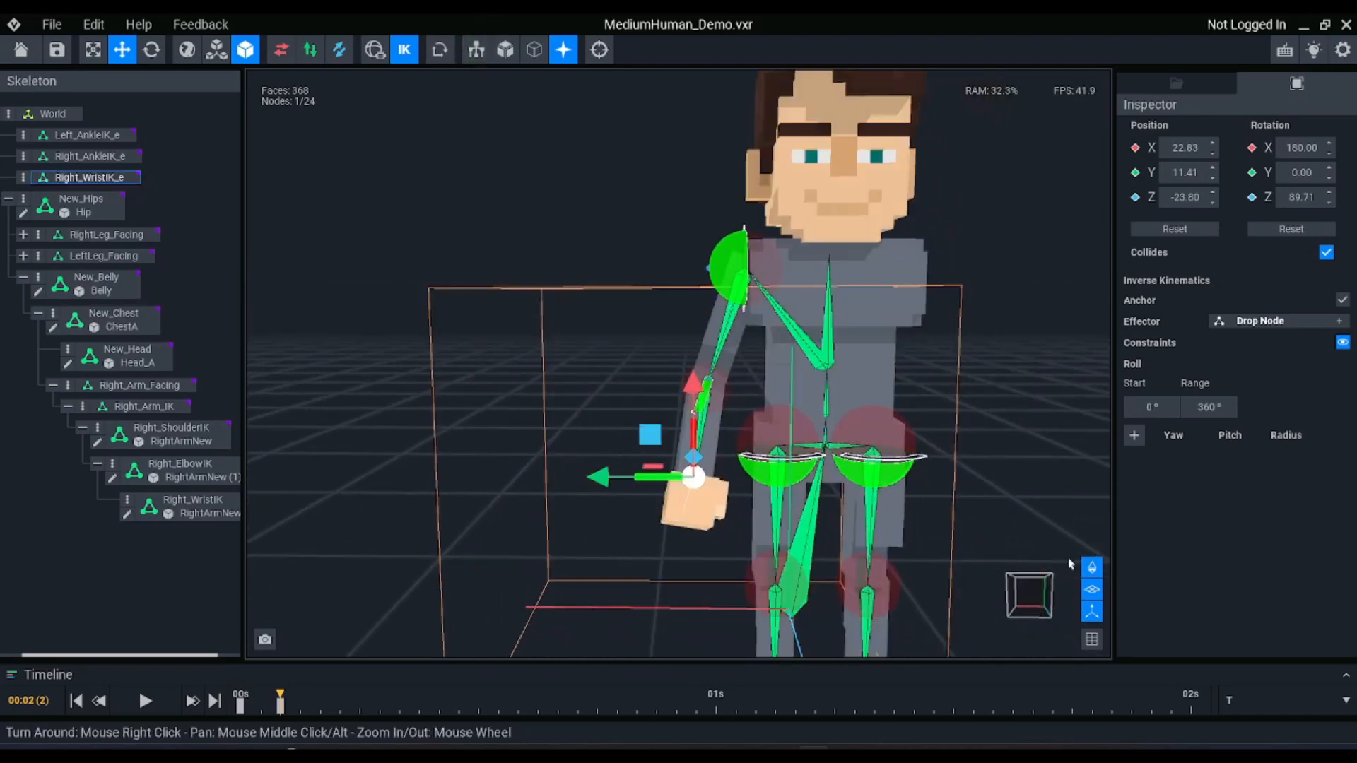
{"action": "scroll", "coordinate": [614, 384], "scroll_direction": "down", "scroll_amount": 3}
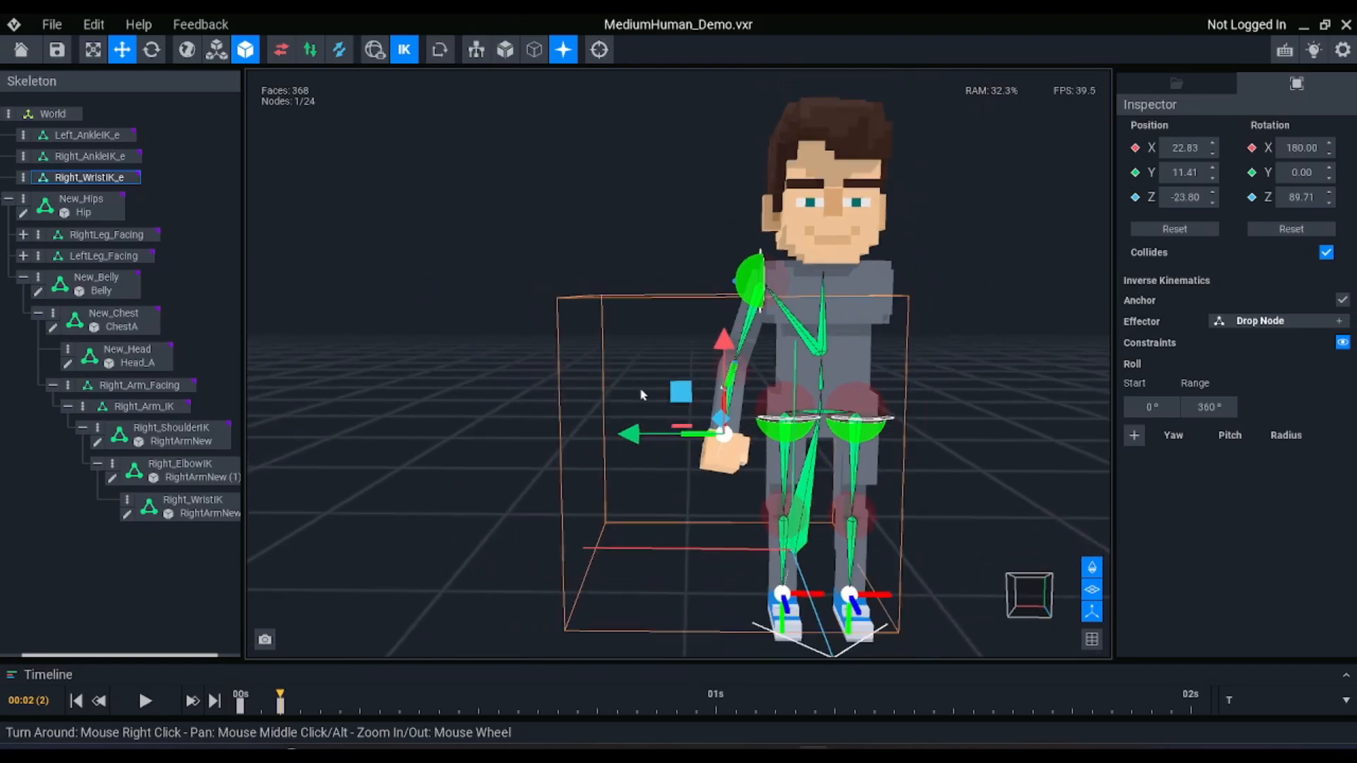
Try shifting the New_Hips node sideways and down to test how the arm and legs follow
{"action": "left_click", "coordinate": [81, 204]}
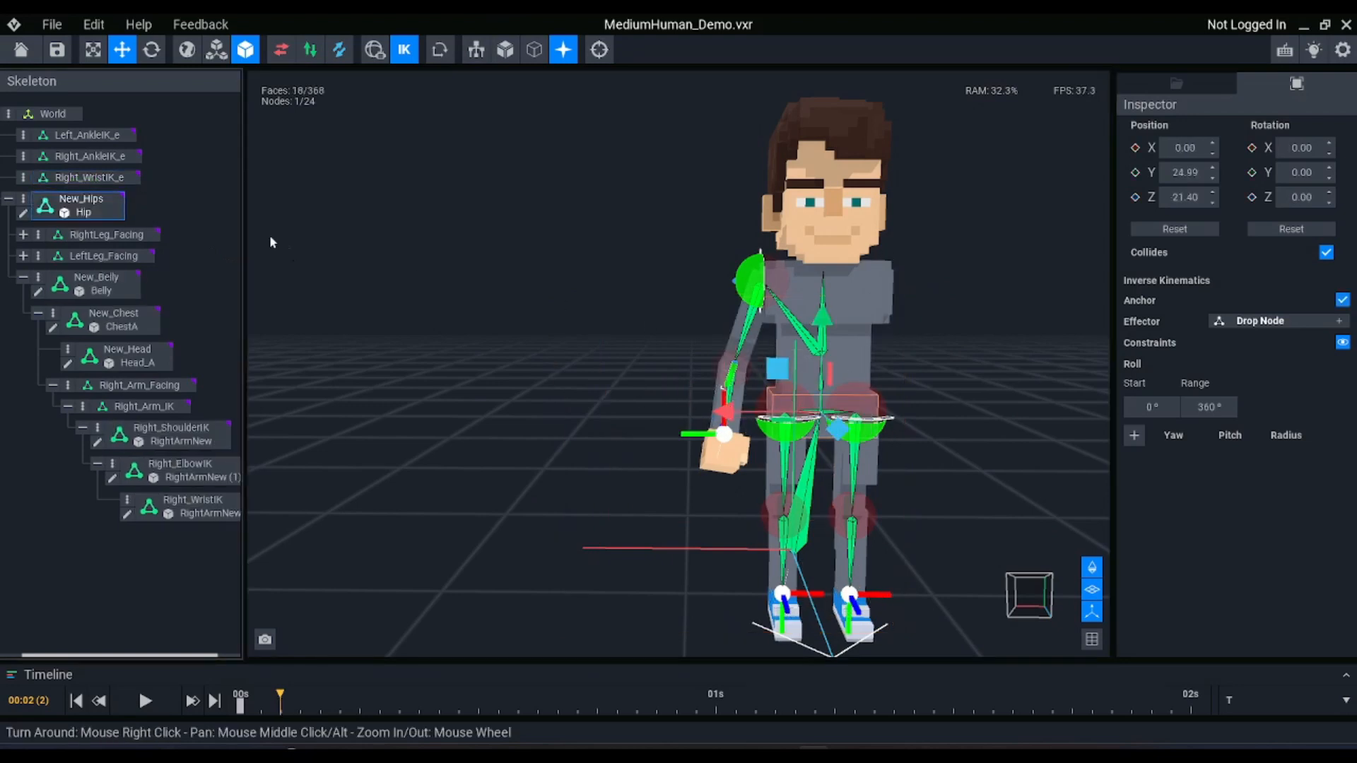
{"action": "left_click_drag", "start_coordinate": [755, 392], "coordinate": [792, 375]}
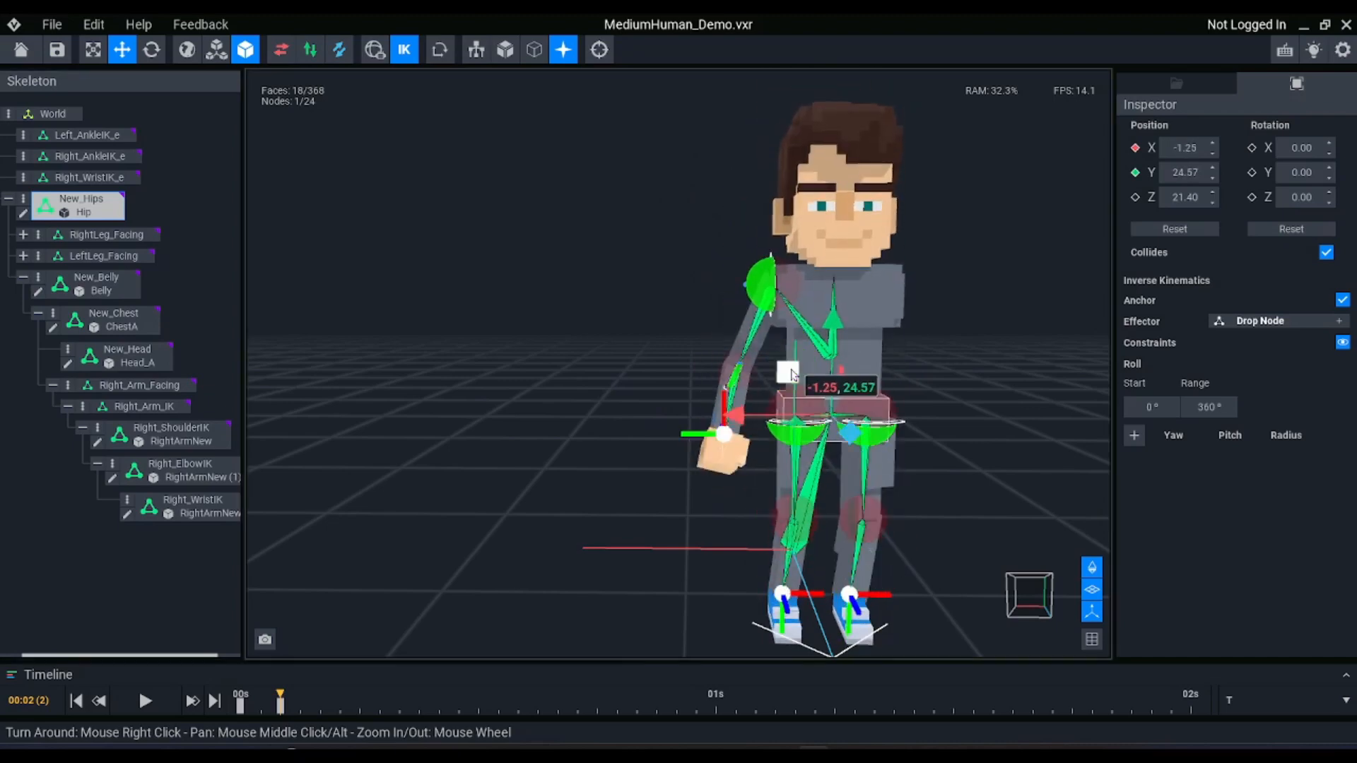
{"action": "left_click", "coordinate": [797, 382]}
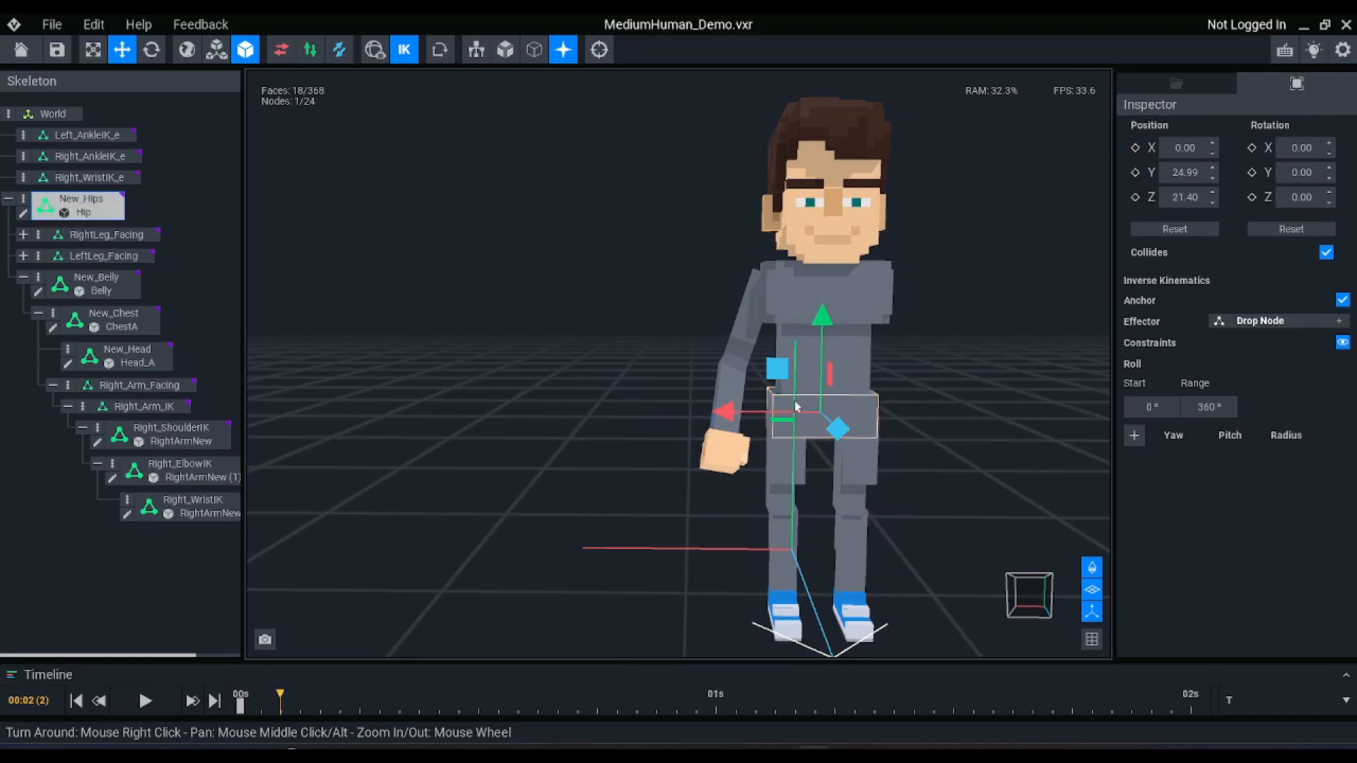
Undo the test moves so the right arm is stretched out sideways again
{"action": "key", "text": "ctrl+z"}
{"action": "key", "text": "ctrl+z"}
{"action": "key", "text": "ctrl+z"}
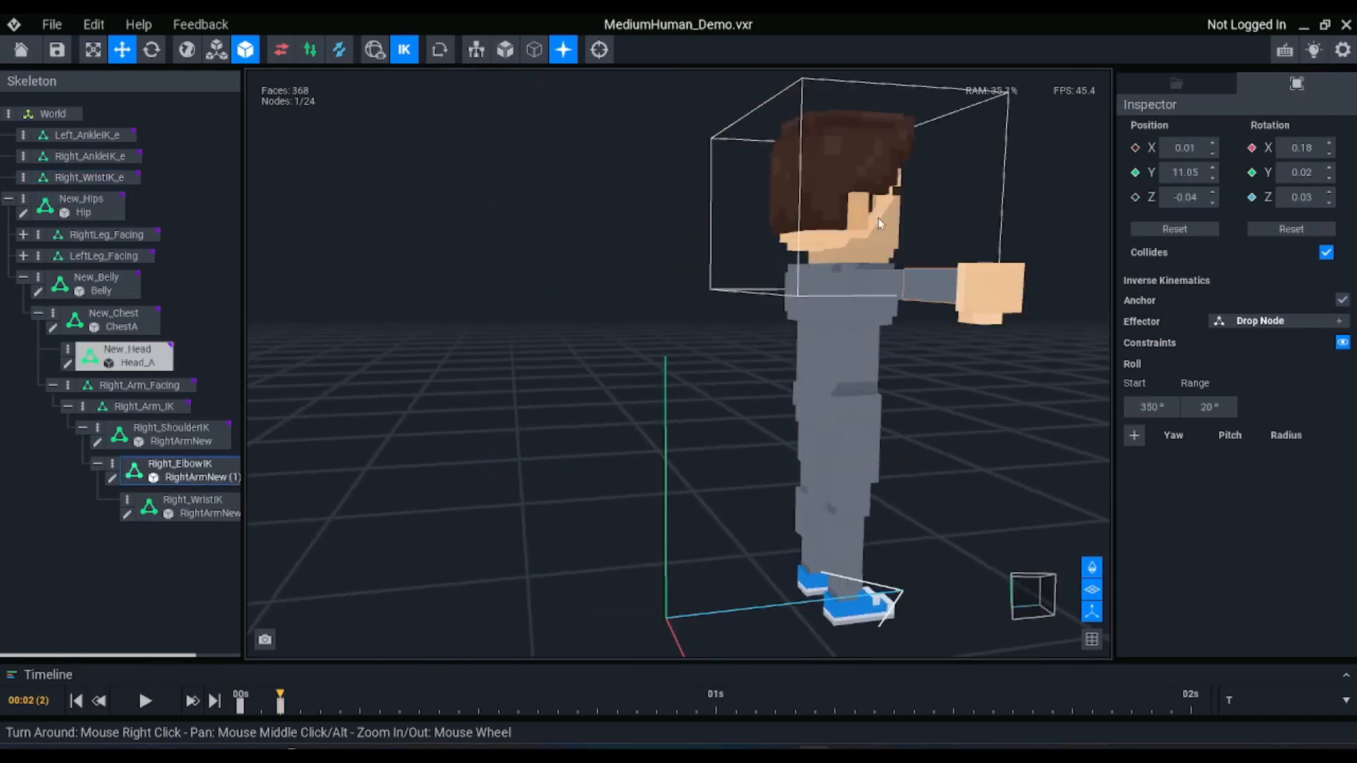
Try moving the New_Hips node again with the arm outstretched, and undo the move
{"action": "mouse_move", "coordinate": [927, 333]}
{"action": "right_mouse_down"}
{"action": "mouse_move", "coordinate": [860, 421]}
{"action": "mouse_move", "coordinate": [933, 336]}
{"action": "mouse_move", "coordinate": [908, 351]}
{"action": "right_mouse_up"}
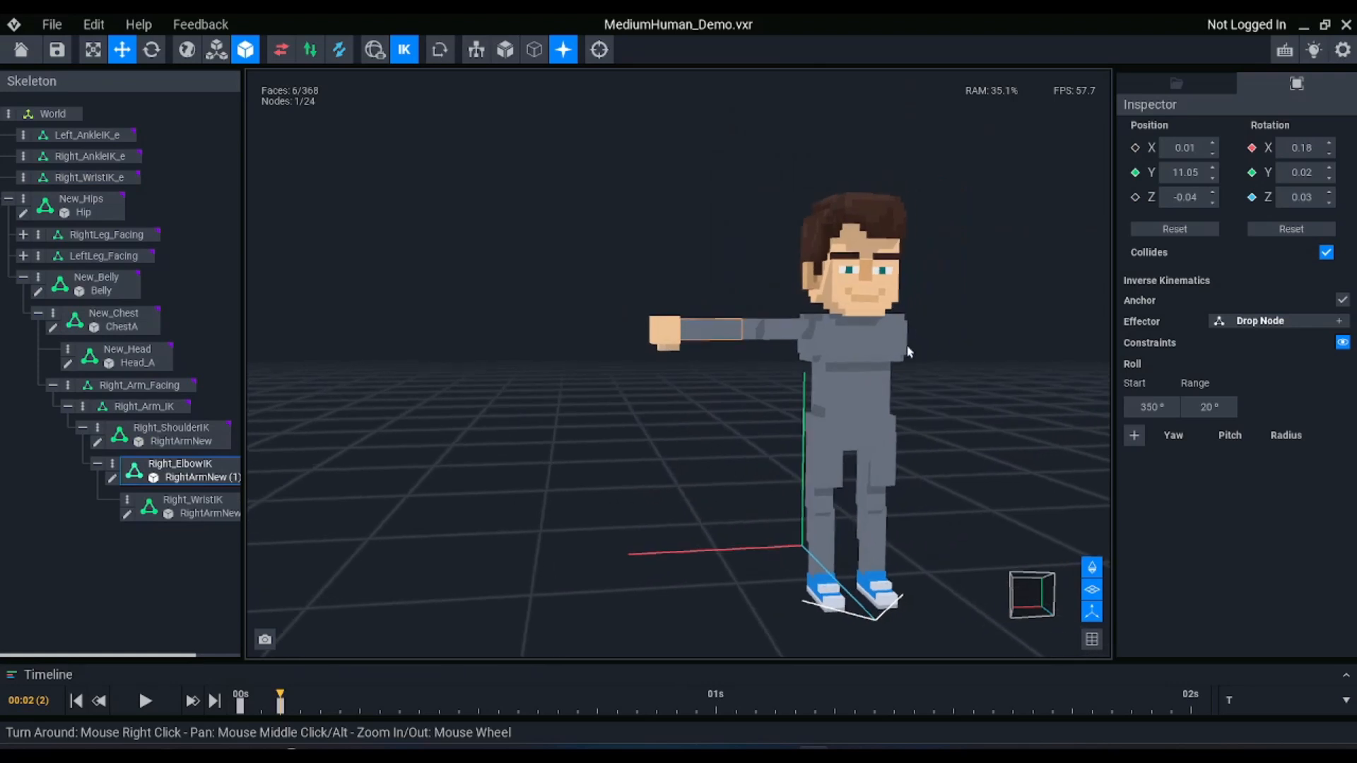
{"action": "scroll", "coordinate": [833, 330], "scroll_direction": "up", "scroll_amount": 2}
{"action": "middle_click_drag", "start_coordinate": [833, 330], "coordinate": [701, 287]}
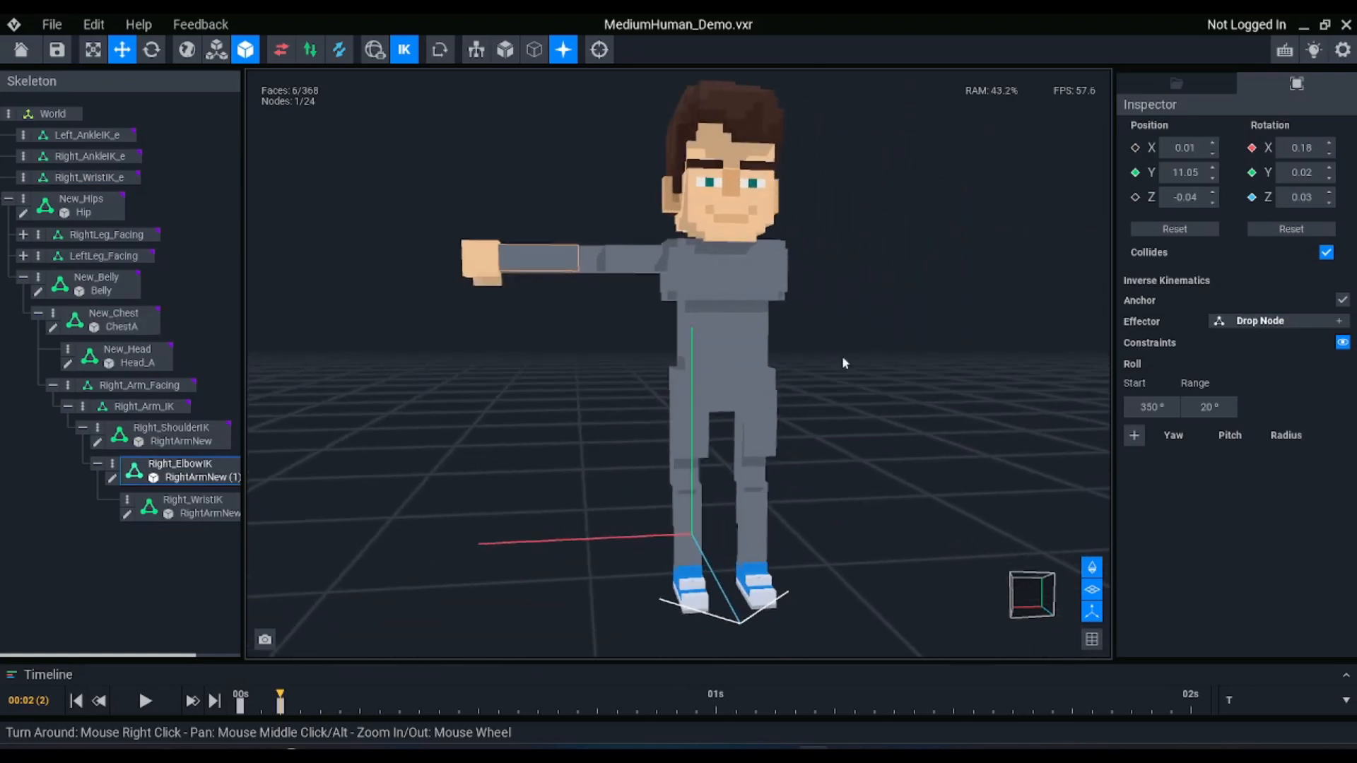
{"action": "left_click", "coordinate": [732, 390]}
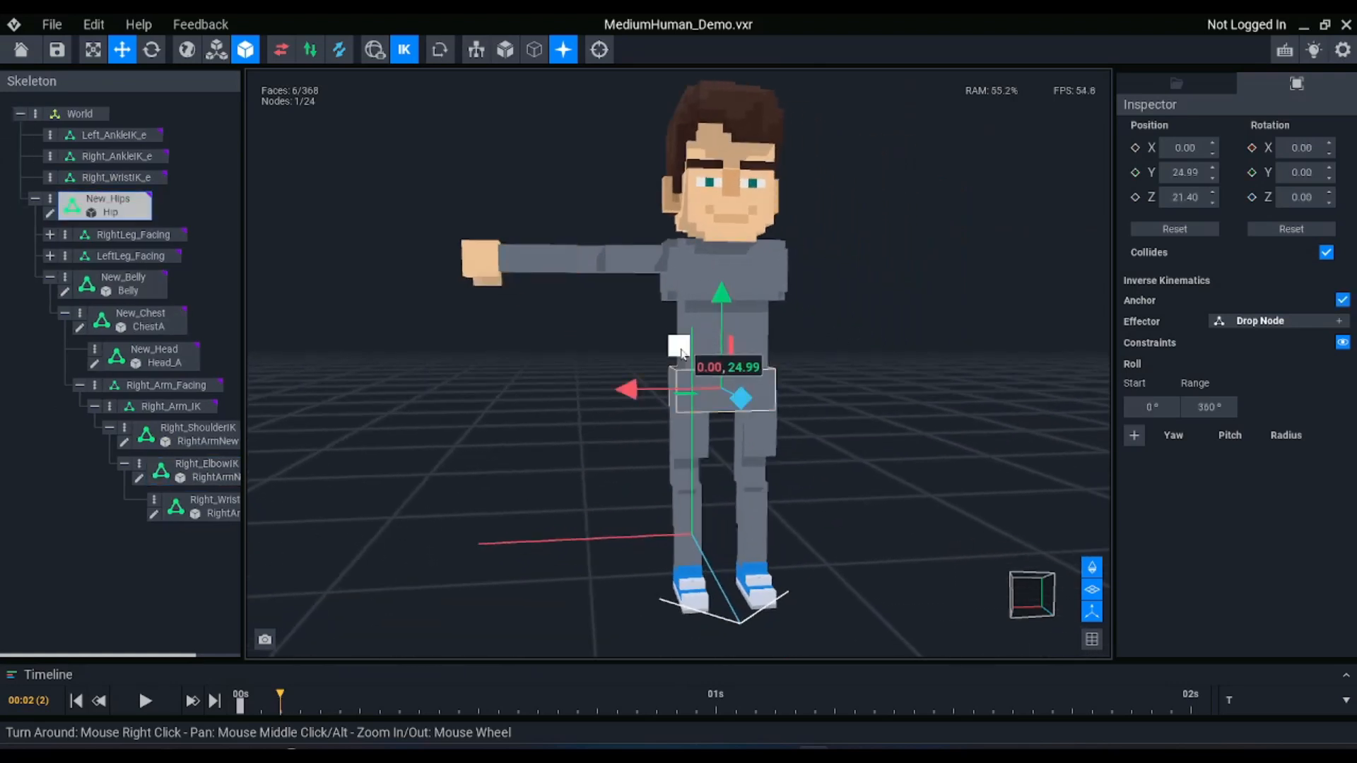
{"action": "left_click_drag", "start_coordinate": [638, 419], "coordinate": [721, 451]}
{"action": "key", "text": "ctrl+z"}
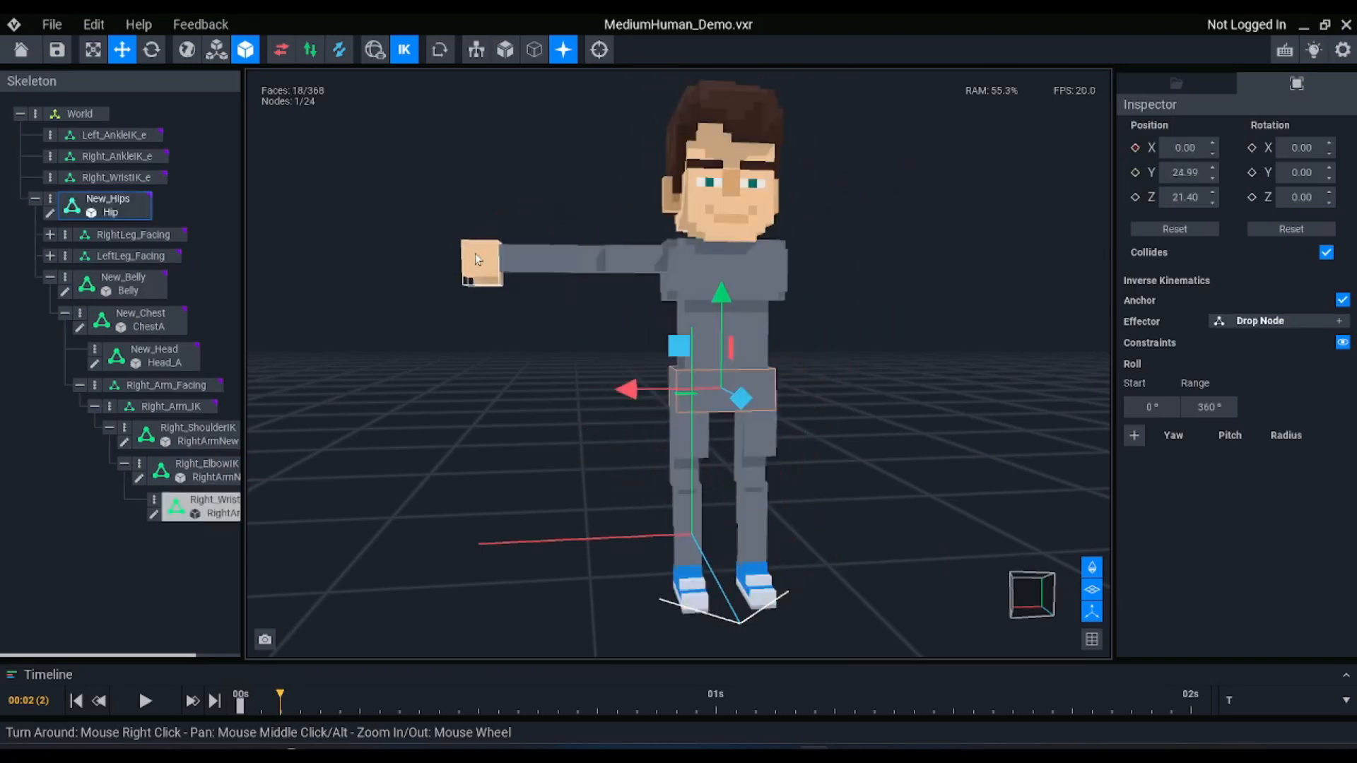
Create a child node named Right_HandFK under Right_WristIK
{"action": "left_click", "coordinate": [475, 259]}
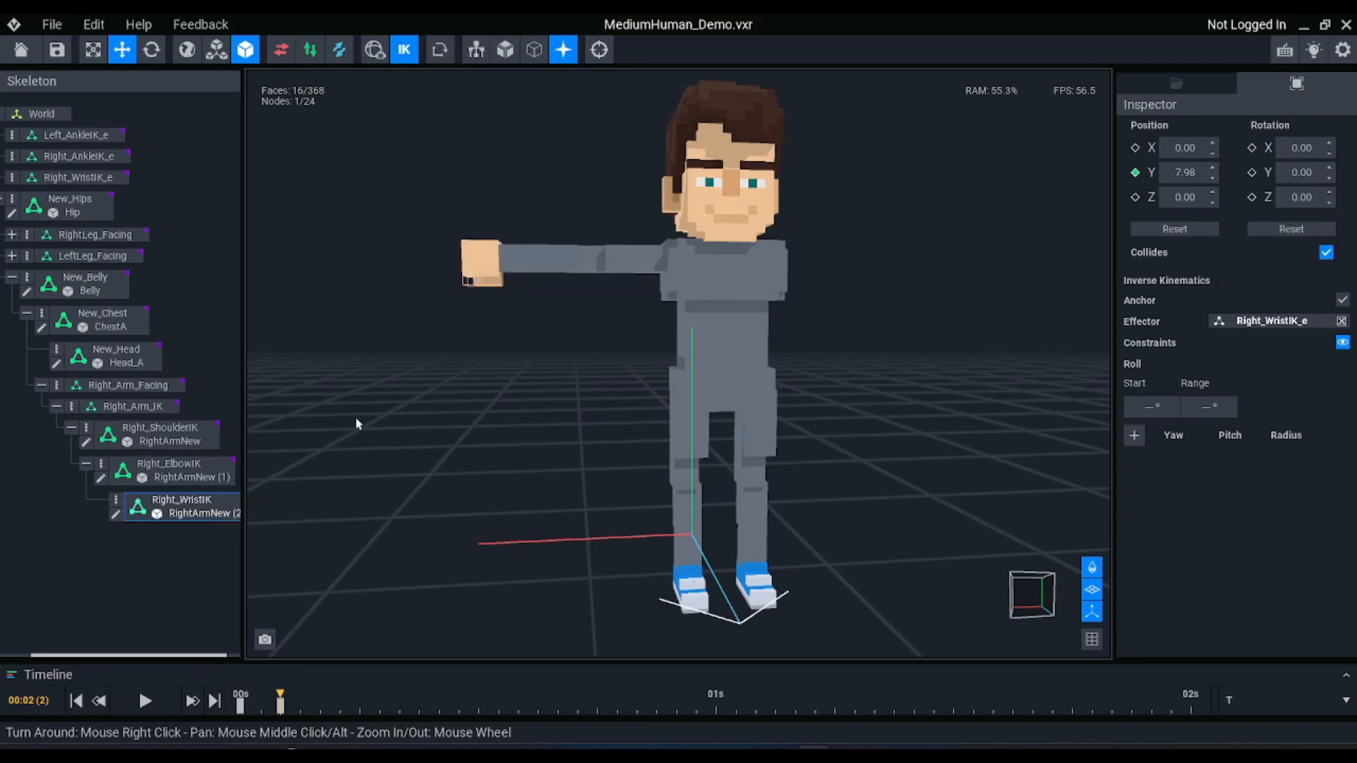
{"action": "left_click", "coordinate": [115, 503]}
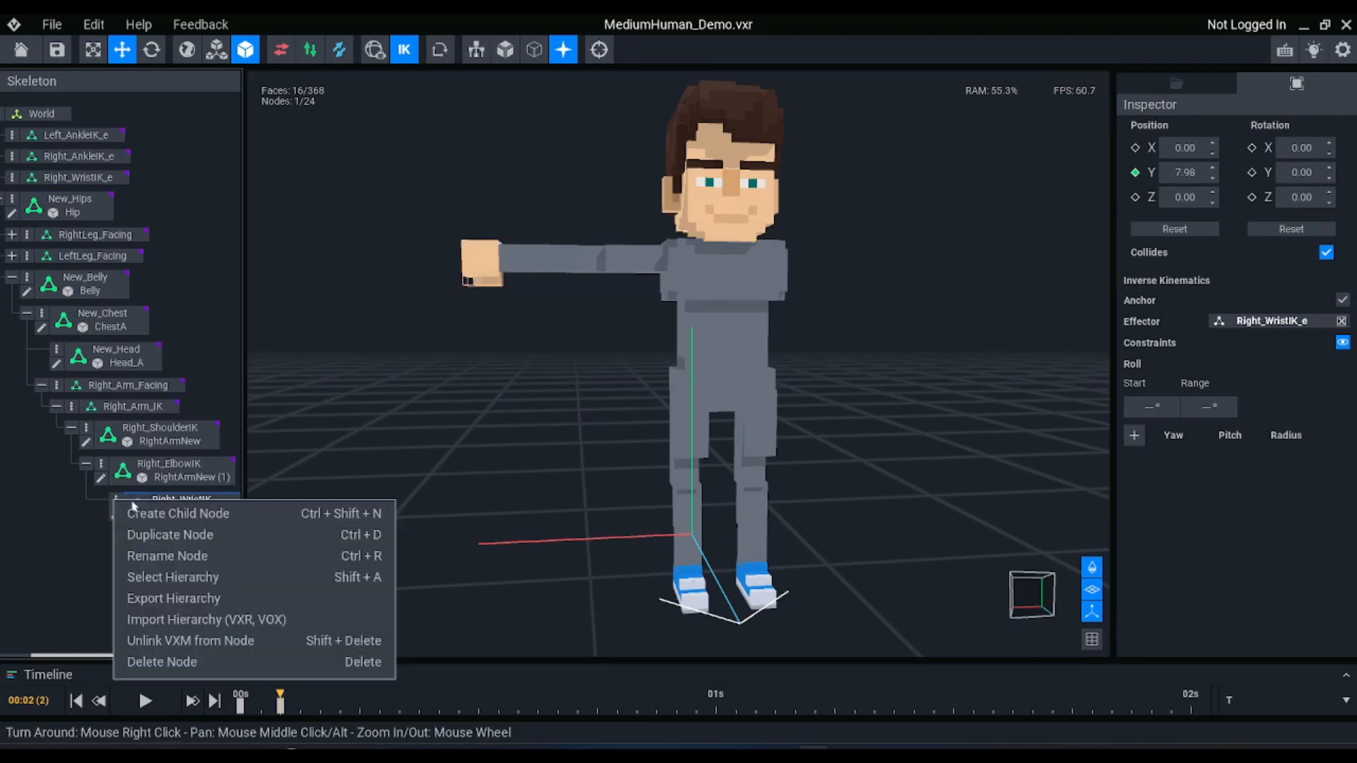
{"action": "left_click", "coordinate": [161, 514]}
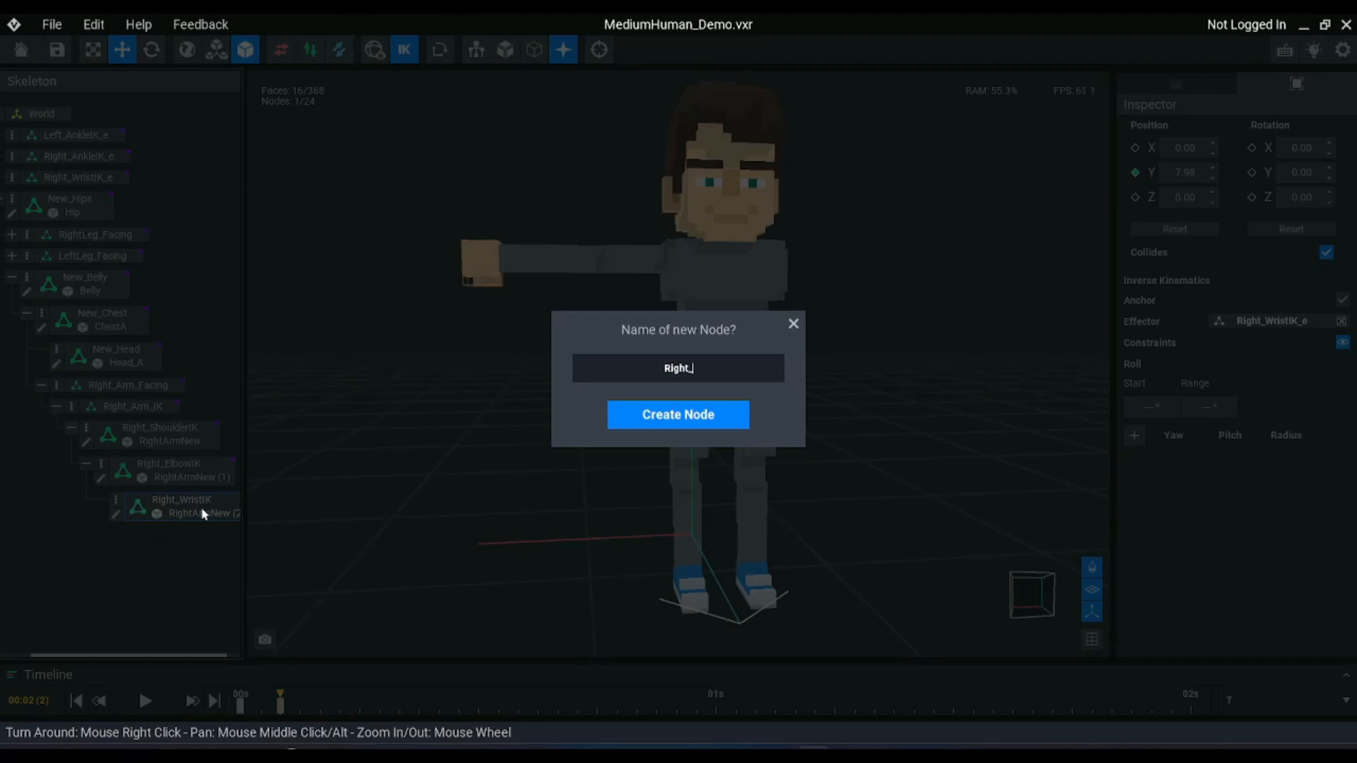
{"action": "type", "text": "Right_HandIK"}
{"action": "key", "text": "Return"}
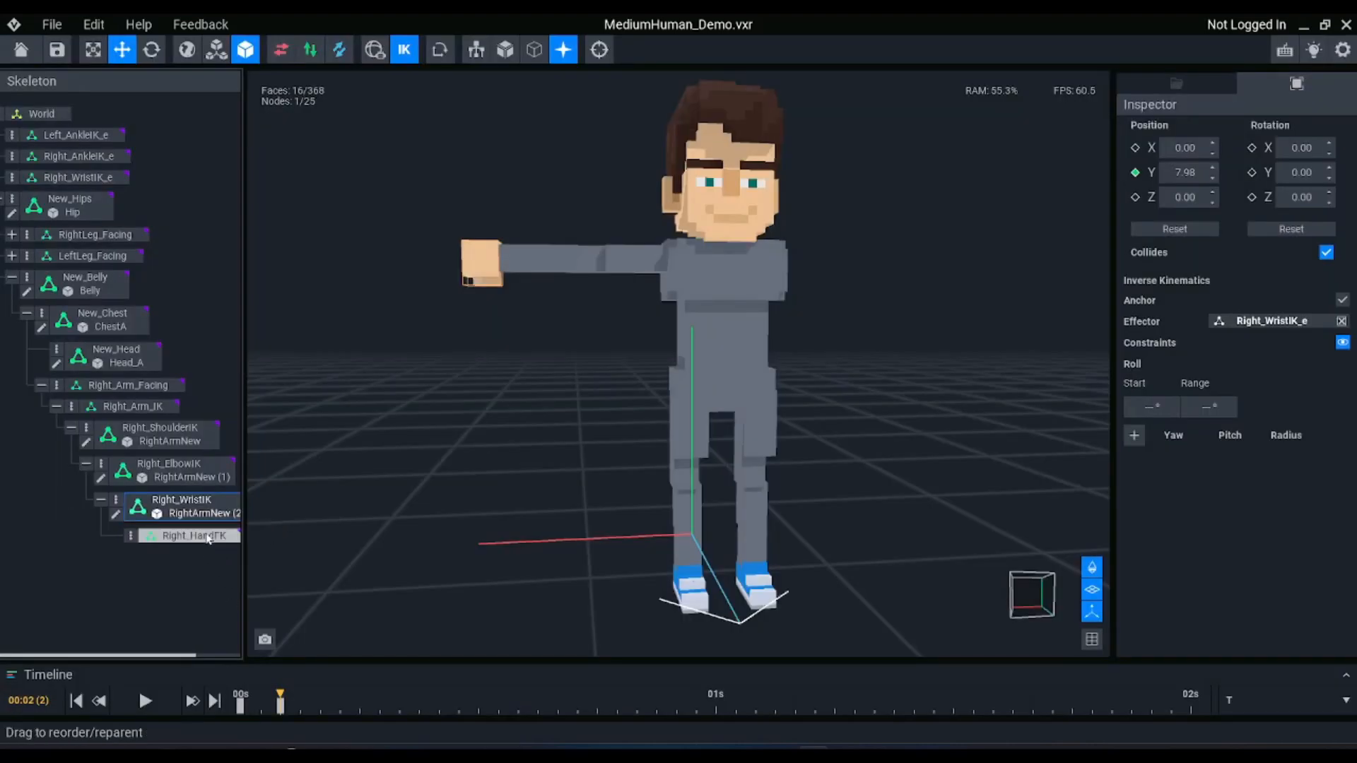
Attach the new right hand model from the library to Right_HandFK and unlink it from Right_WristIK
{"action": "left_click", "coordinate": [1176, 82]}
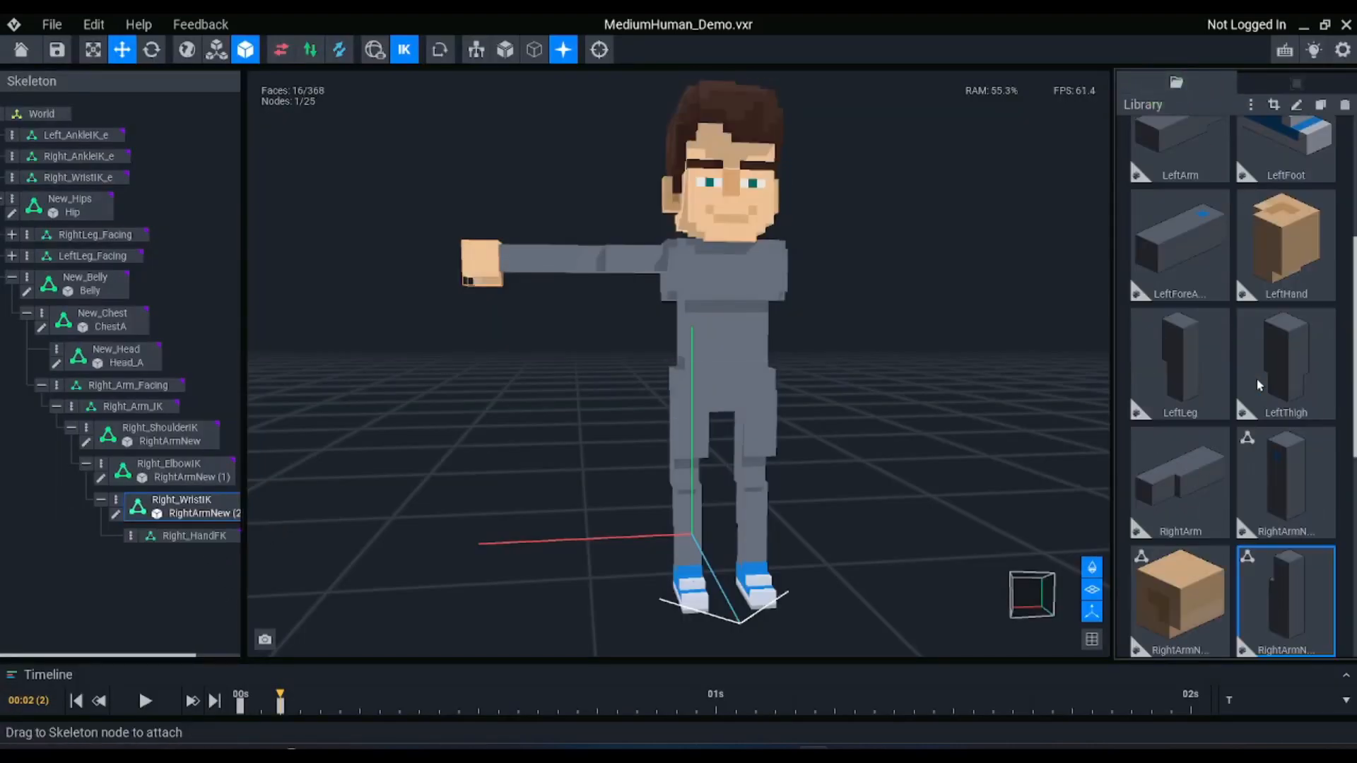
{"action": "scroll", "coordinate": [1202, 396], "scroll_direction": "down", "scroll_amount": 3}
{"action": "left_click_drag", "start_coordinate": [1151, 424], "coordinate": [192, 540]}
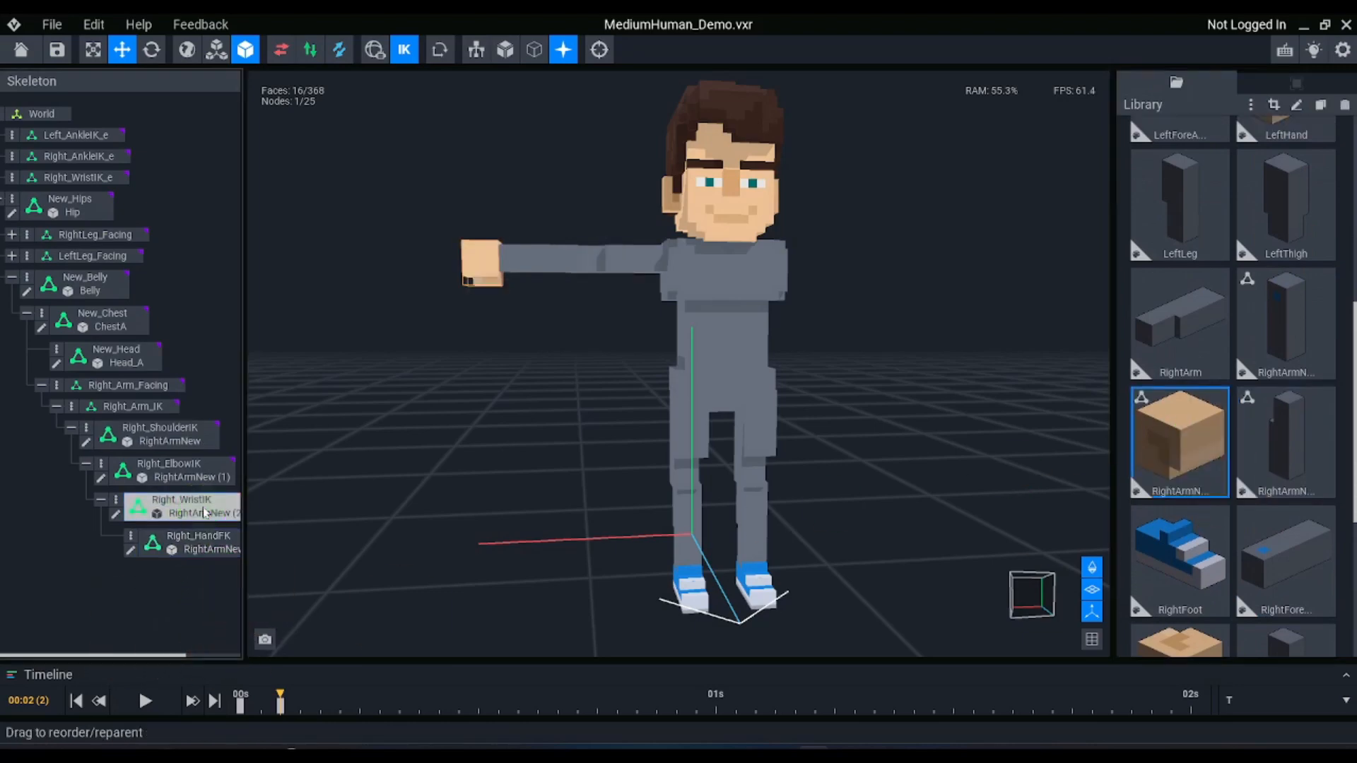
{"action": "key", "text": "Delete"}
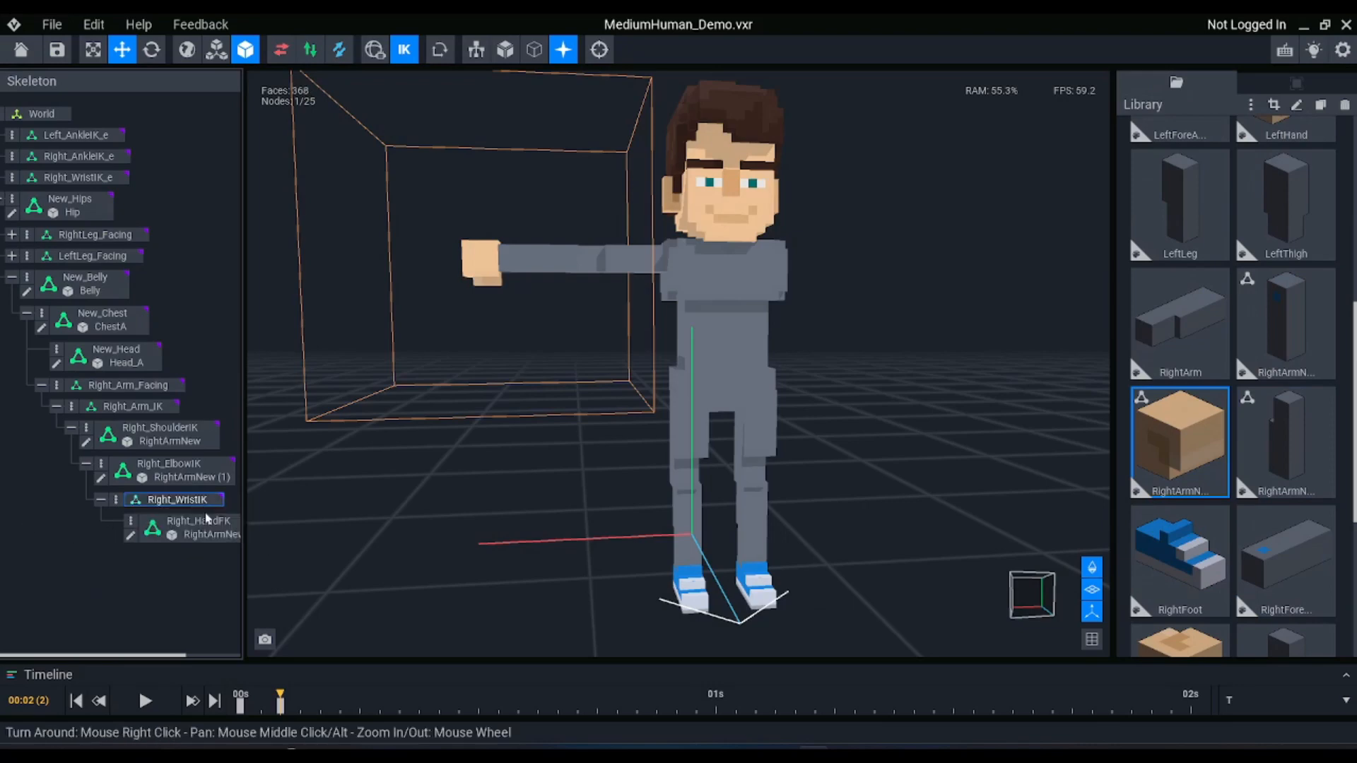
Turn on the inverse kinematics anchor for the Right_HandFK node
{"action": "left_click", "coordinate": [189, 526]}
{"action": "left_click", "coordinate": [1313, 86]}
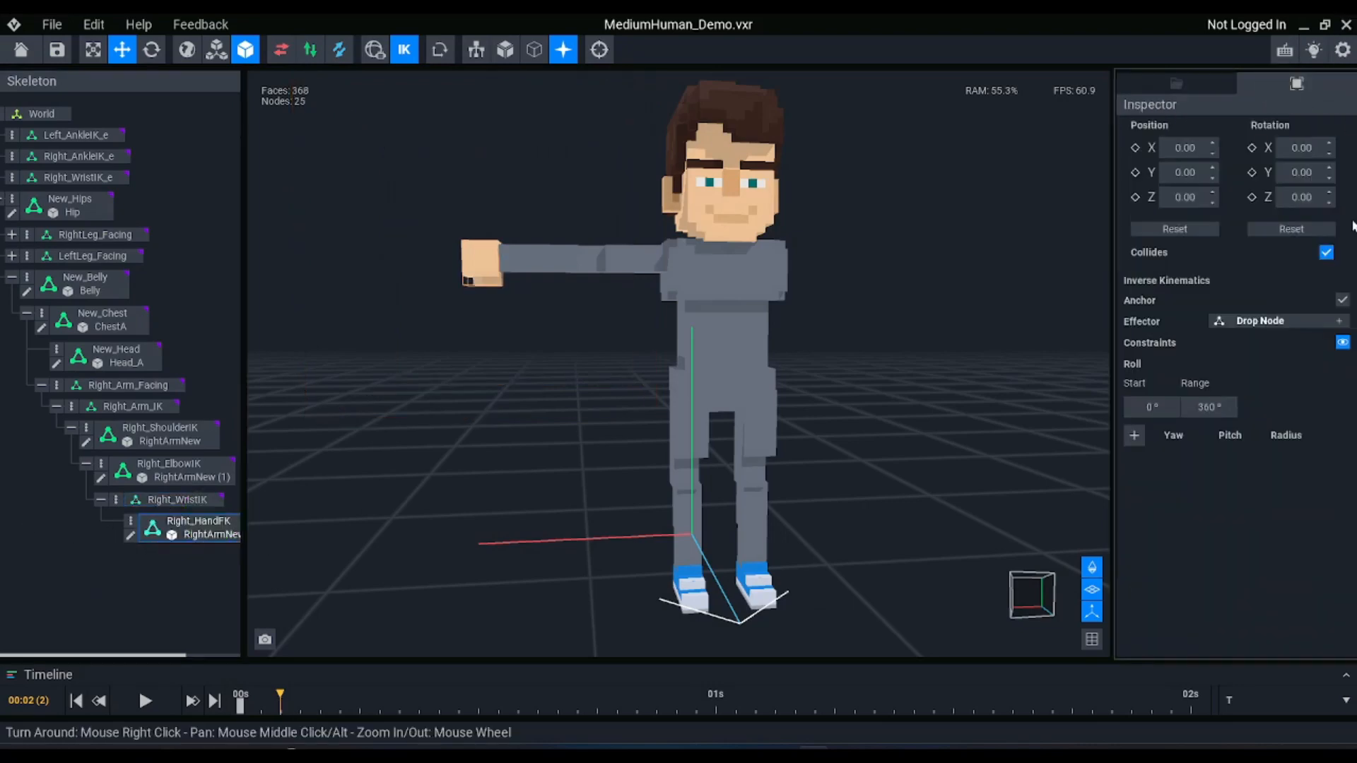
{"action": "left_click", "coordinate": [1342, 300]}
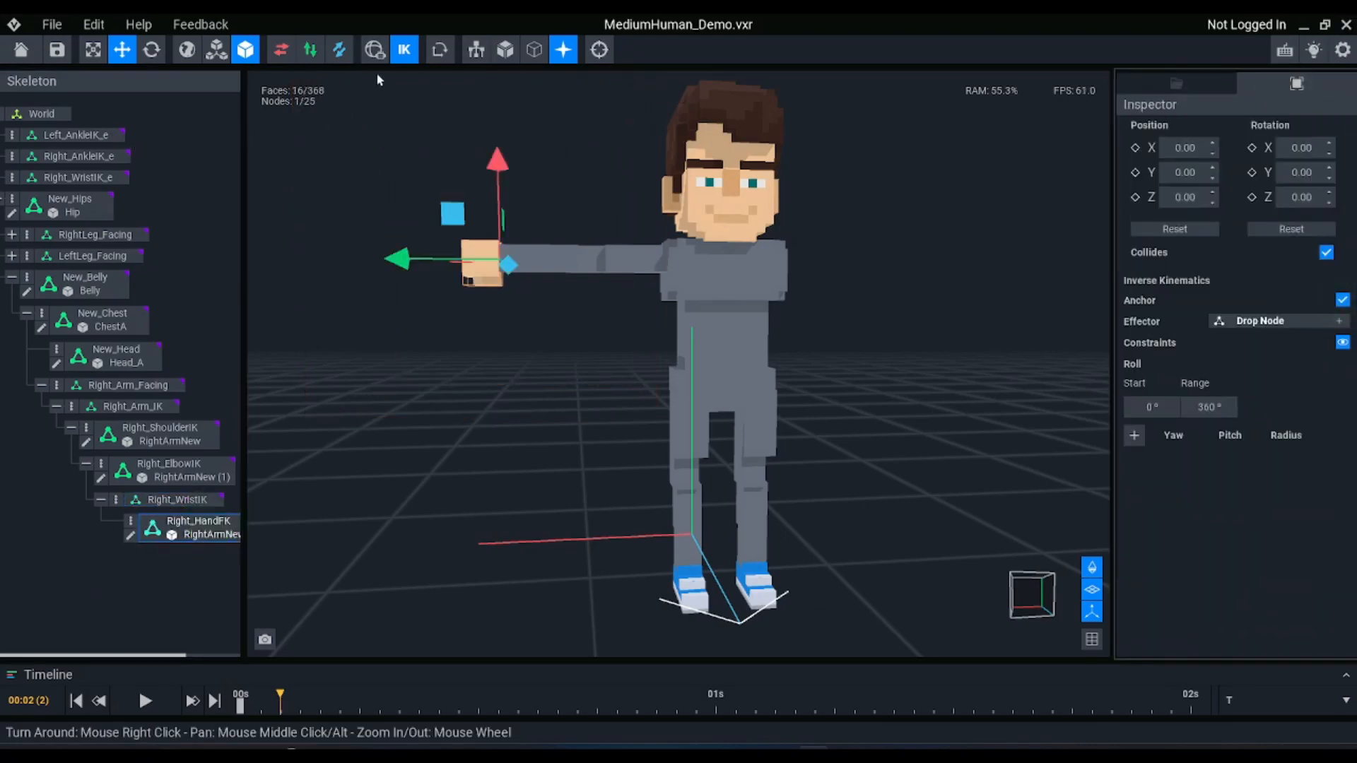
Try lowering the right arm toward the body by moving the Right_WristIK_e effector with inverse kinematics active
{"action": "left_click", "coordinate": [399, 48]}
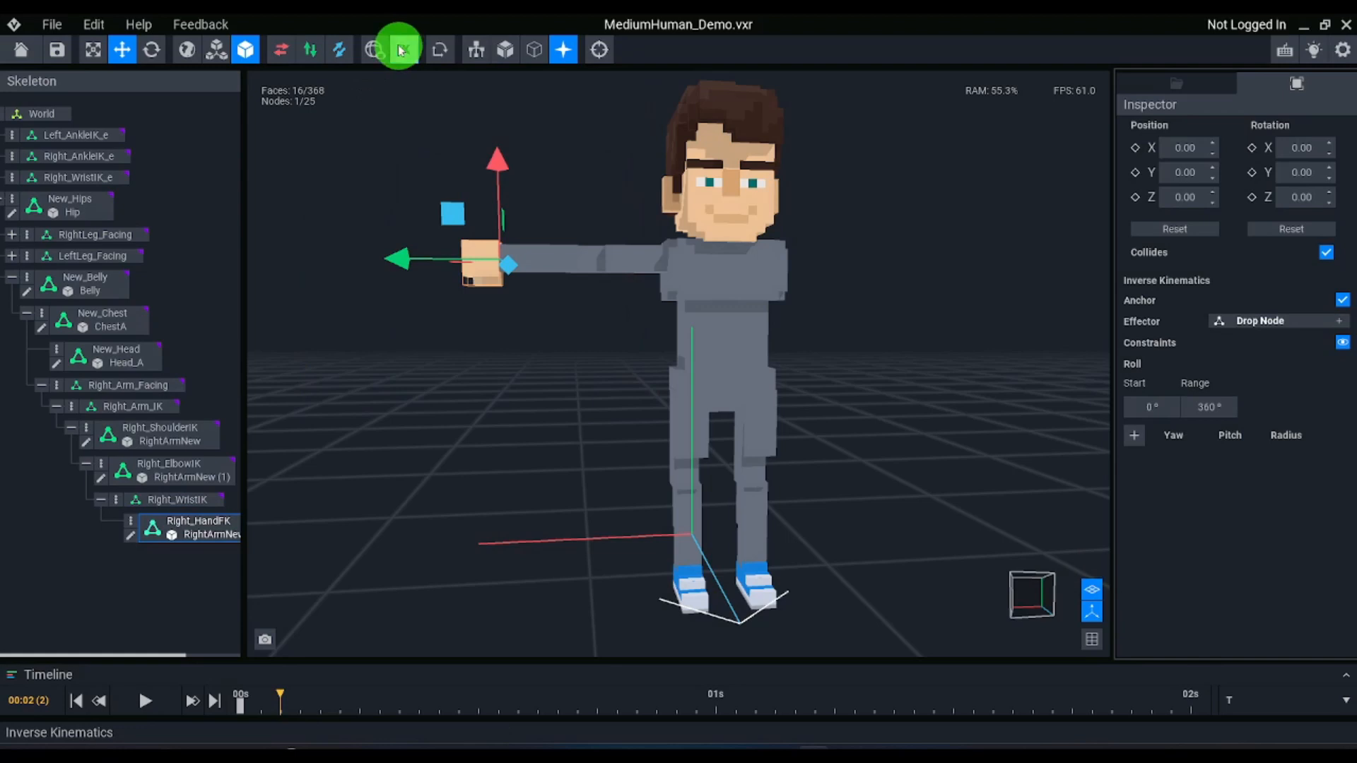
{"action": "left_click", "coordinate": [86, 181]}
{"action": "left_click_drag", "start_coordinate": [446, 213], "coordinate": [588, 350]}
Try rotating Right_HandFK on its own to about 271° on Y and 86° on Z with the arm lowered
{"action": "left_click", "coordinate": [194, 528]}
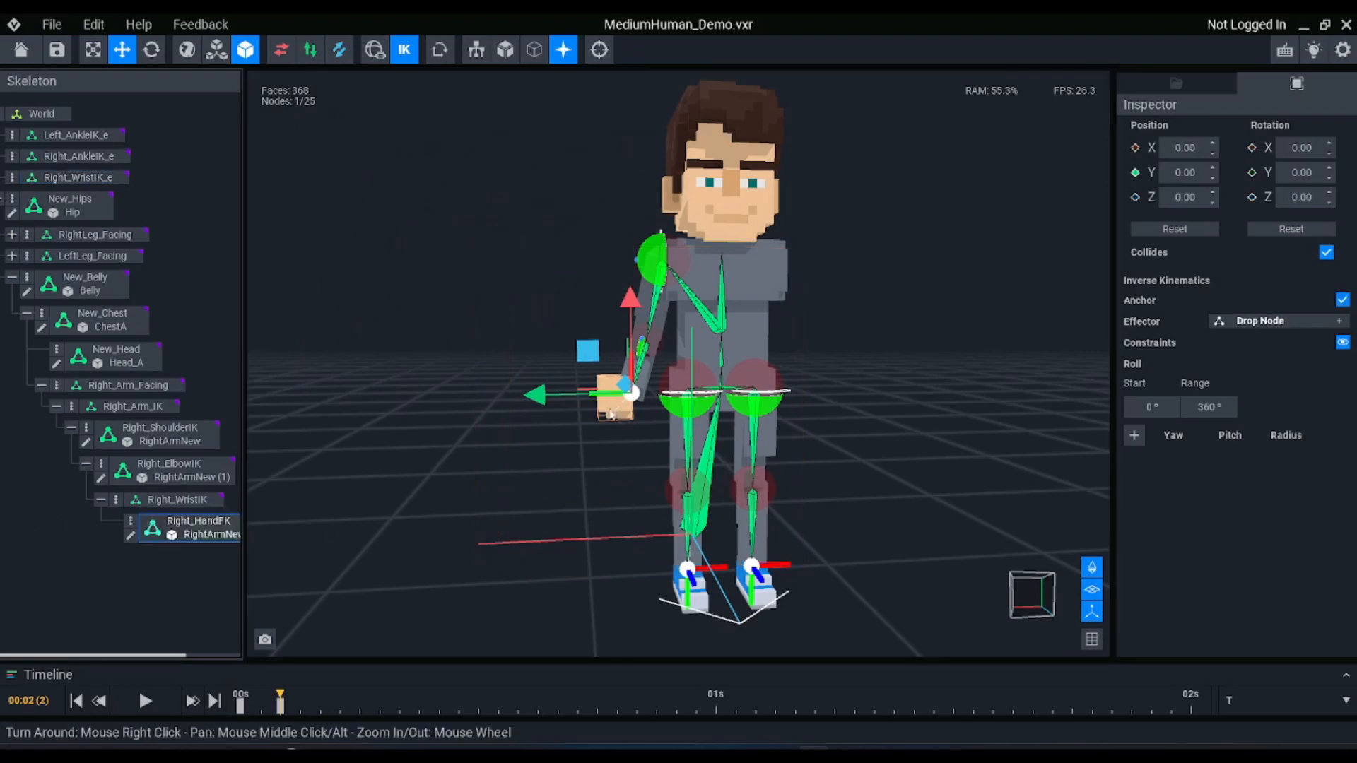
{"action": "key", "text": "e"}
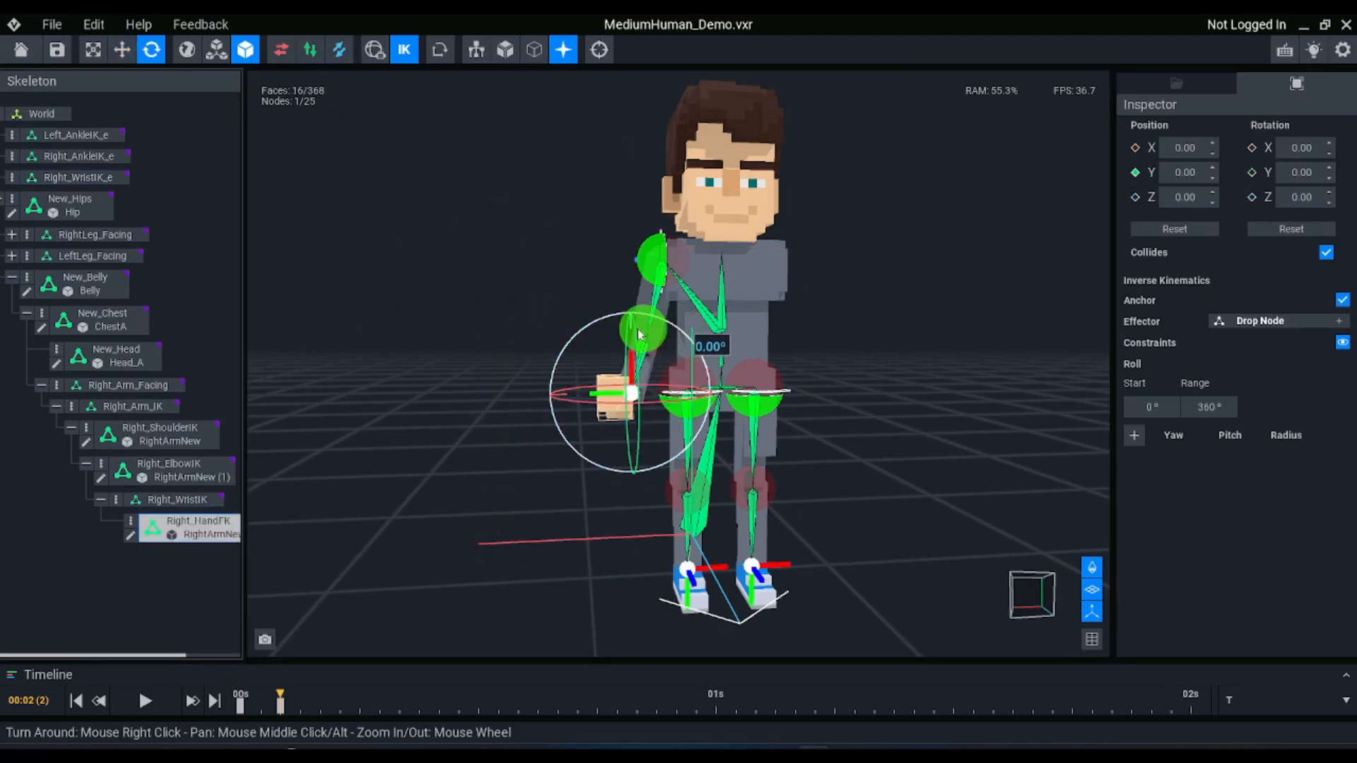
{"action": "left_click_drag", "start_coordinate": [638, 334], "coordinate": [585, 405]}
{"action": "right_click_drag", "start_coordinate": [690, 444], "coordinate": [688, 498]}
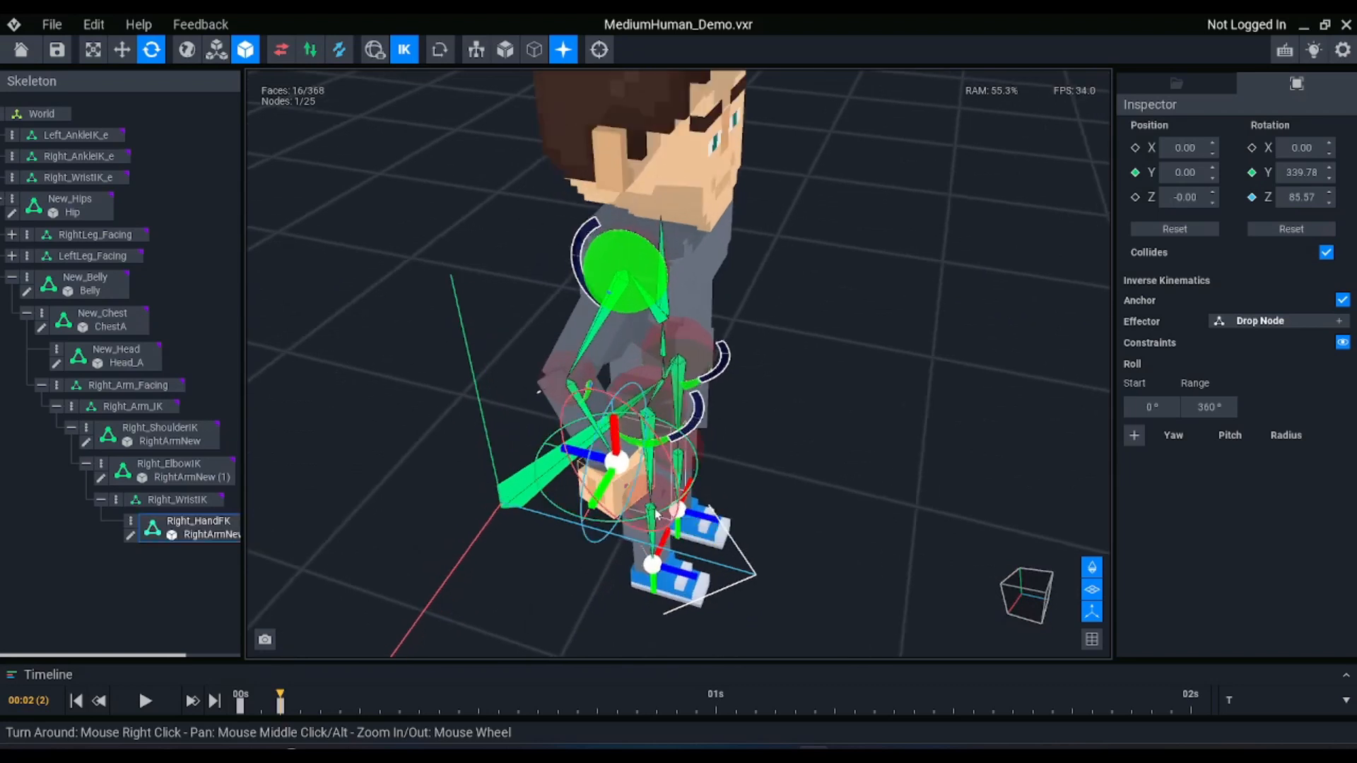
{"action": "left_click_drag", "start_coordinate": [635, 519], "coordinate": [691, 479]}
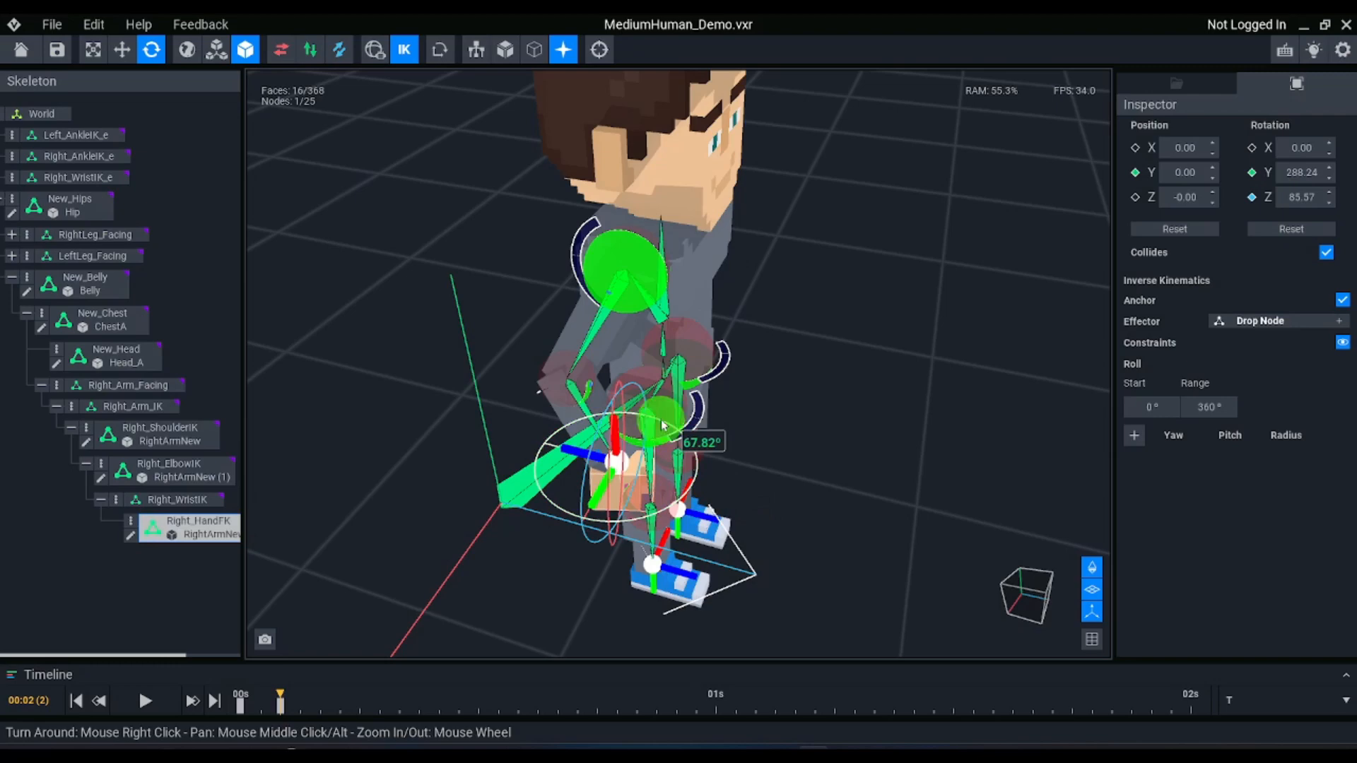
{"action": "mouse_move", "coordinate": [663, 425]}
{"action": "left_mouse_down"}
{"action": "mouse_move", "coordinate": [639, 418]}
{"action": "mouse_move", "coordinate": [666, 432]}
{"action": "left_mouse_up"}
{"action": "right_click_drag", "start_coordinate": [674, 452], "coordinate": [671, 439]}
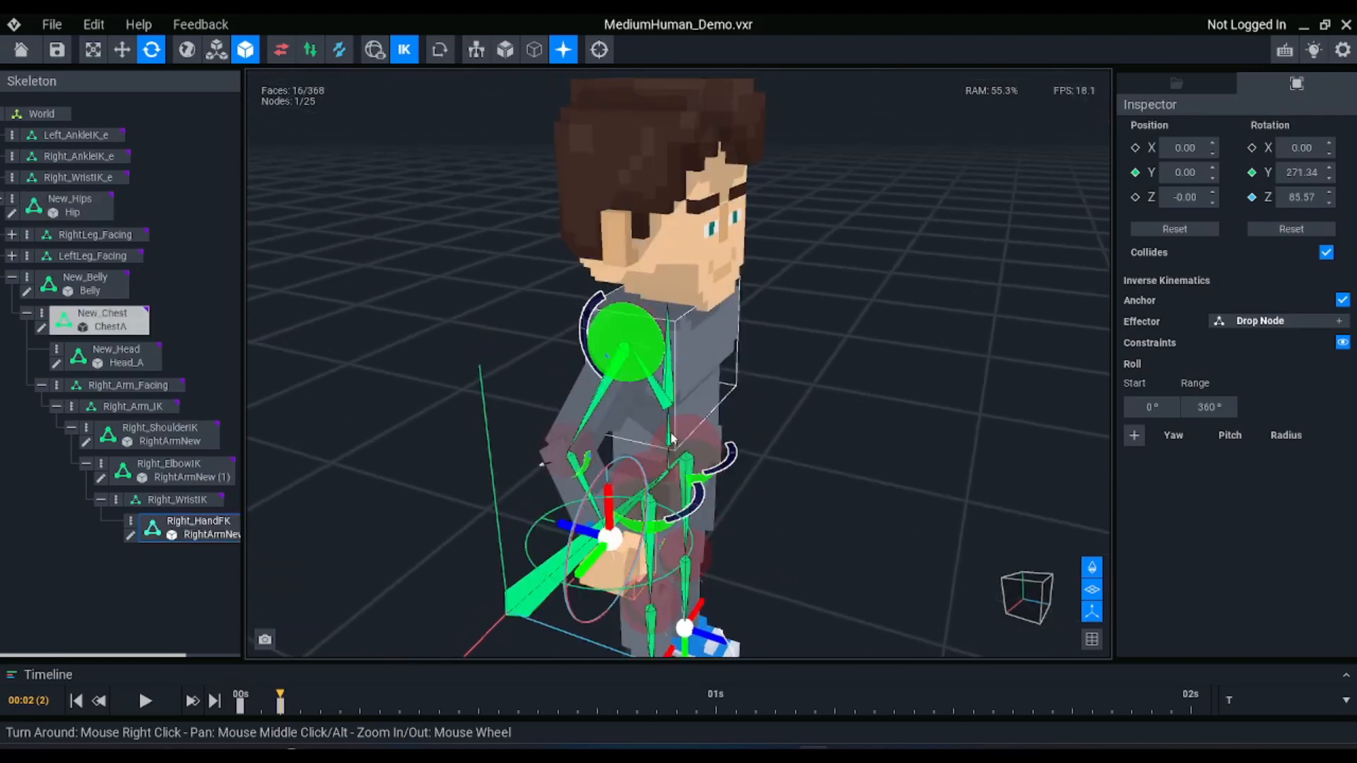
{"action": "left_click", "coordinate": [375, 52]}
{"action": "scroll", "coordinate": [621, 445], "scroll_direction": "up", "scroll_amount": 2}
{"action": "middle_click_drag", "start_coordinate": [560, 339], "coordinate": [555, 274]}
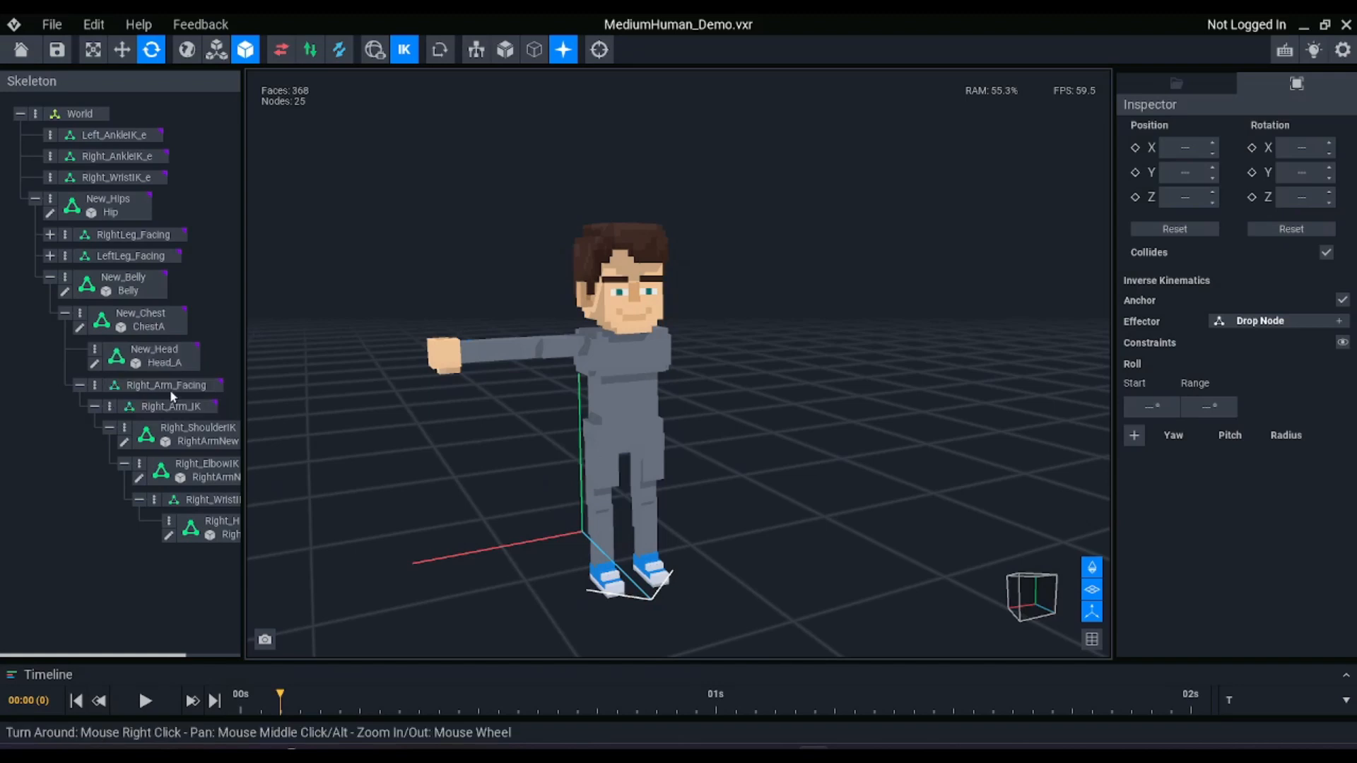
Duplicate the Right_Arm_Facing node with its children and name the copy Left_Arm_Facing
{"action": "left_click", "coordinate": [172, 385]}
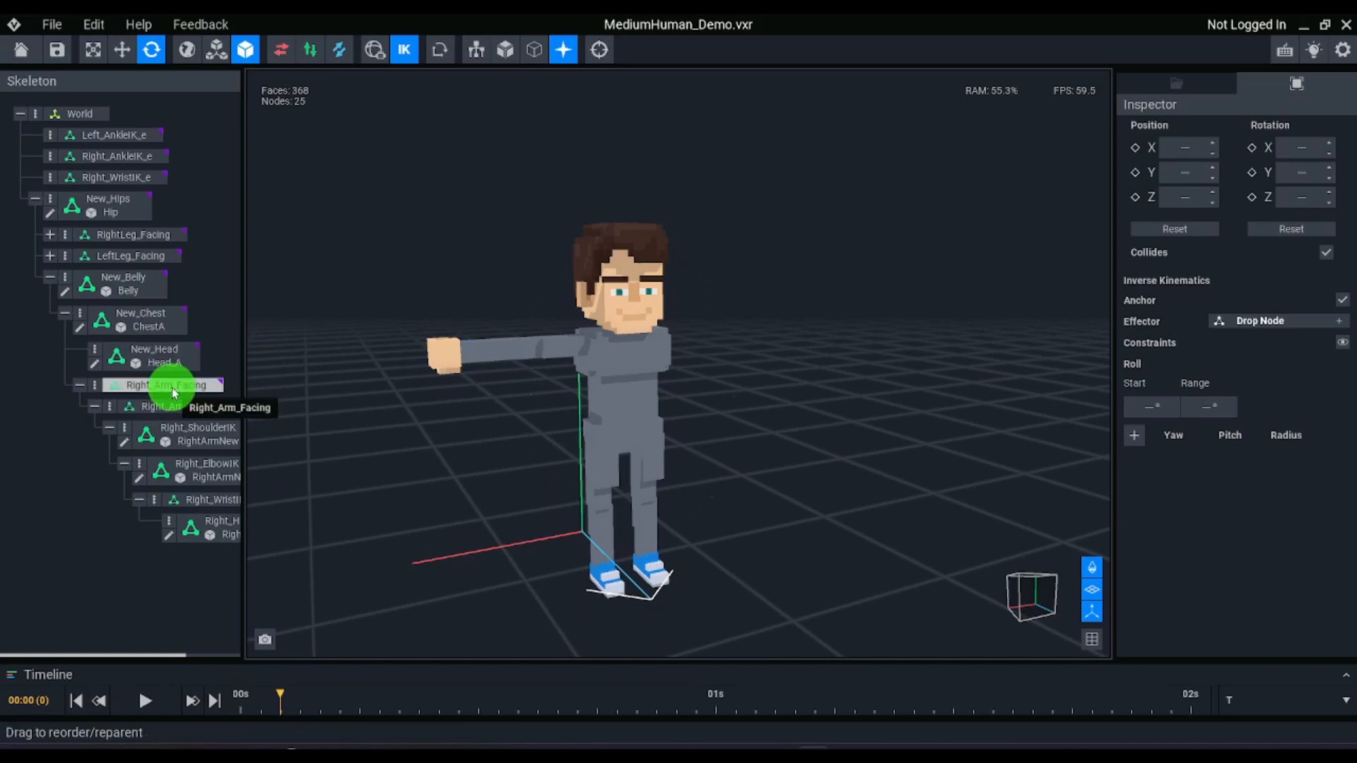
{"action": "key", "text": "ctrl+d"}
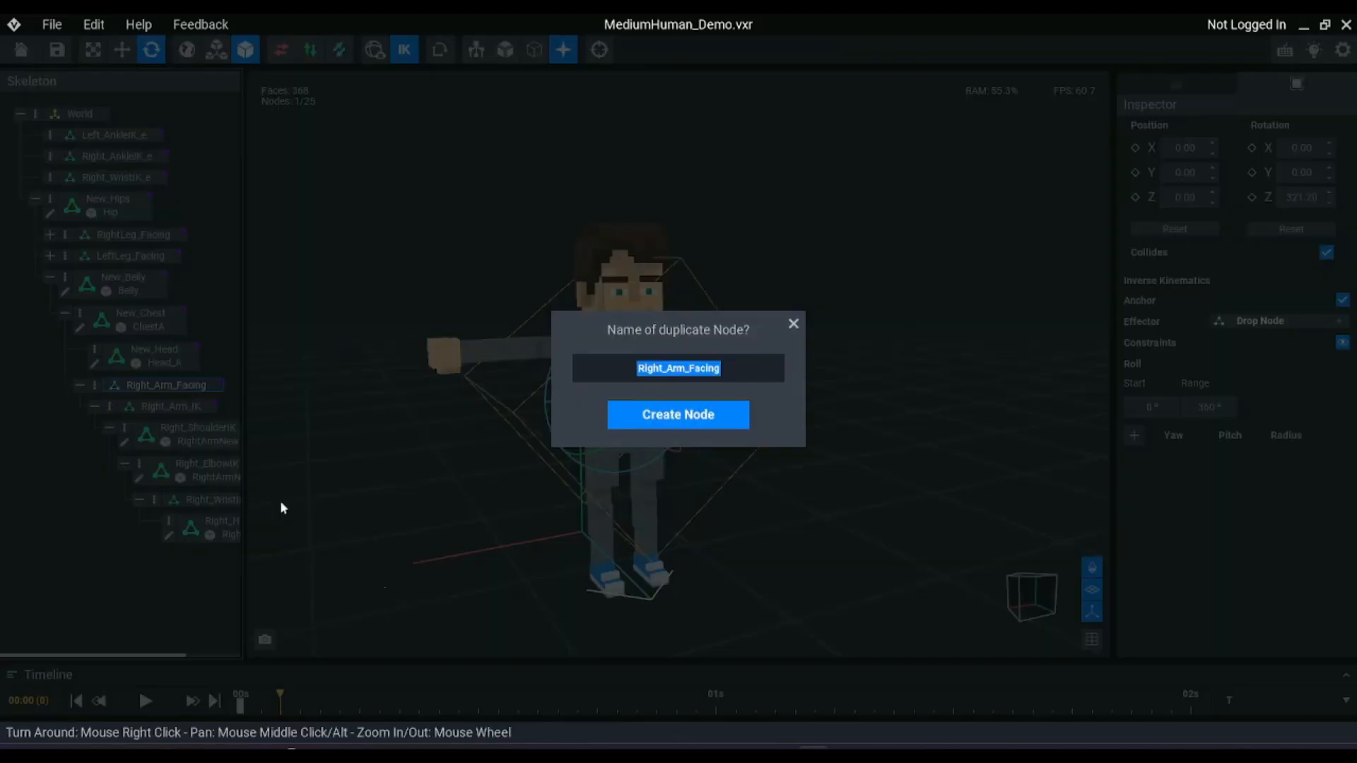
{"action": "key", "text": "Left"}
{"action": "key", "text": "Right"}
{"action": "key", "text": "Right"}
{"action": "key", "text": "Right"}
{"action": "key", "text": "Right"}
{"action": "key", "text": "Right"}
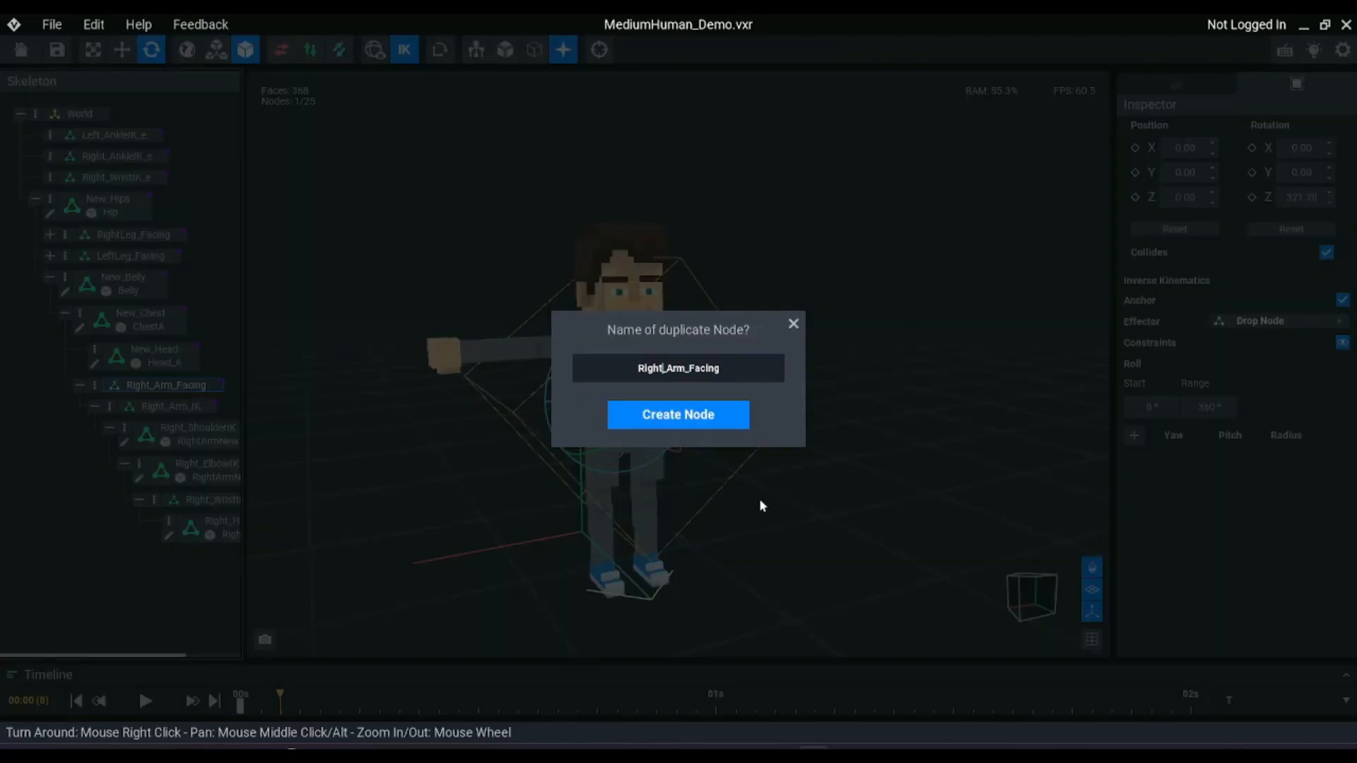
{"action": "key", "text": "BackSpace"}
{"action": "key", "text": "BackSpace"}
{"action": "key", "text": "BackSpace"}
{"action": "key", "text": "BackSpace"}
{"action": "key", "text": "BackSpace"}
{"action": "type", "text": "Left"}
{"action": "key", "text": "Return"}
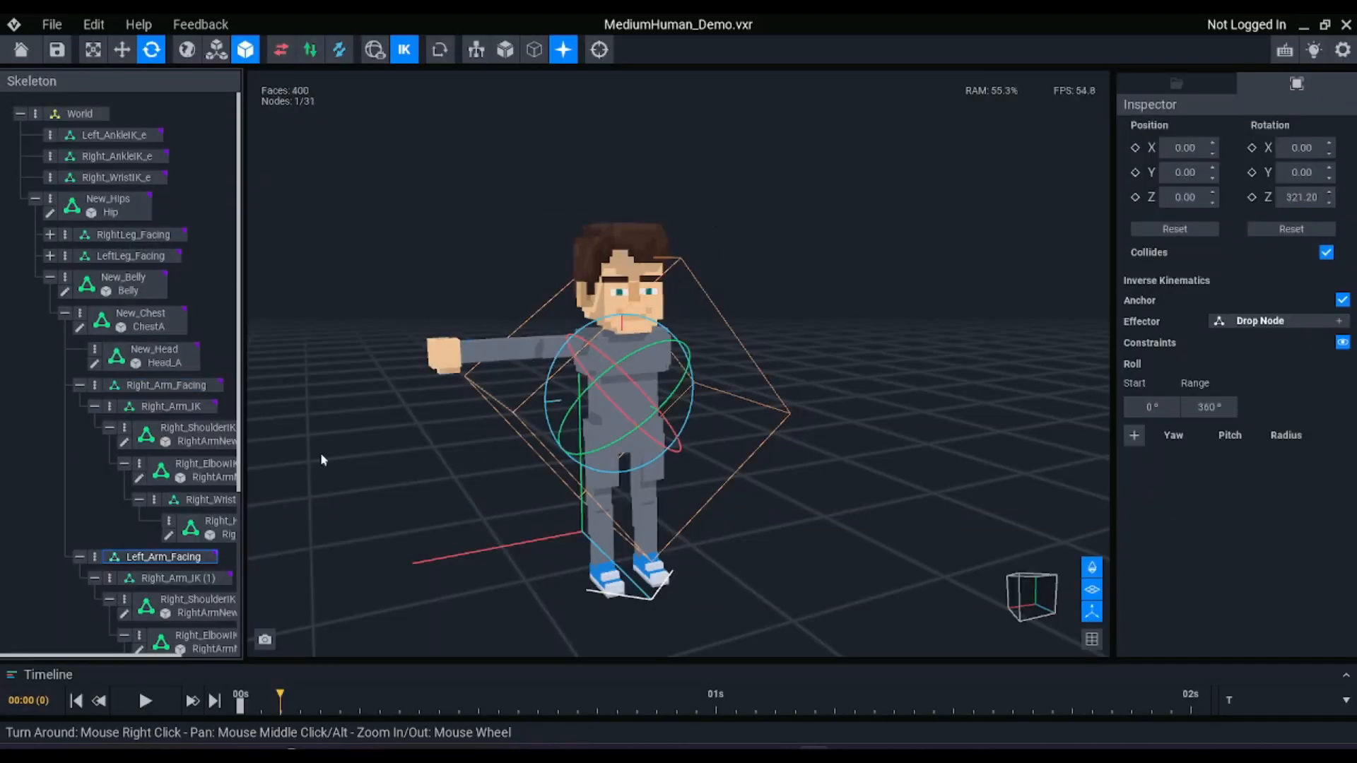
Turn off inverse kinematics, display the skeleton bones, and set the Z rotation of Left_Arm_Facing to 38
{"action": "scroll", "coordinate": [177, 495], "scroll_direction": "down", "scroll_amount": 2}
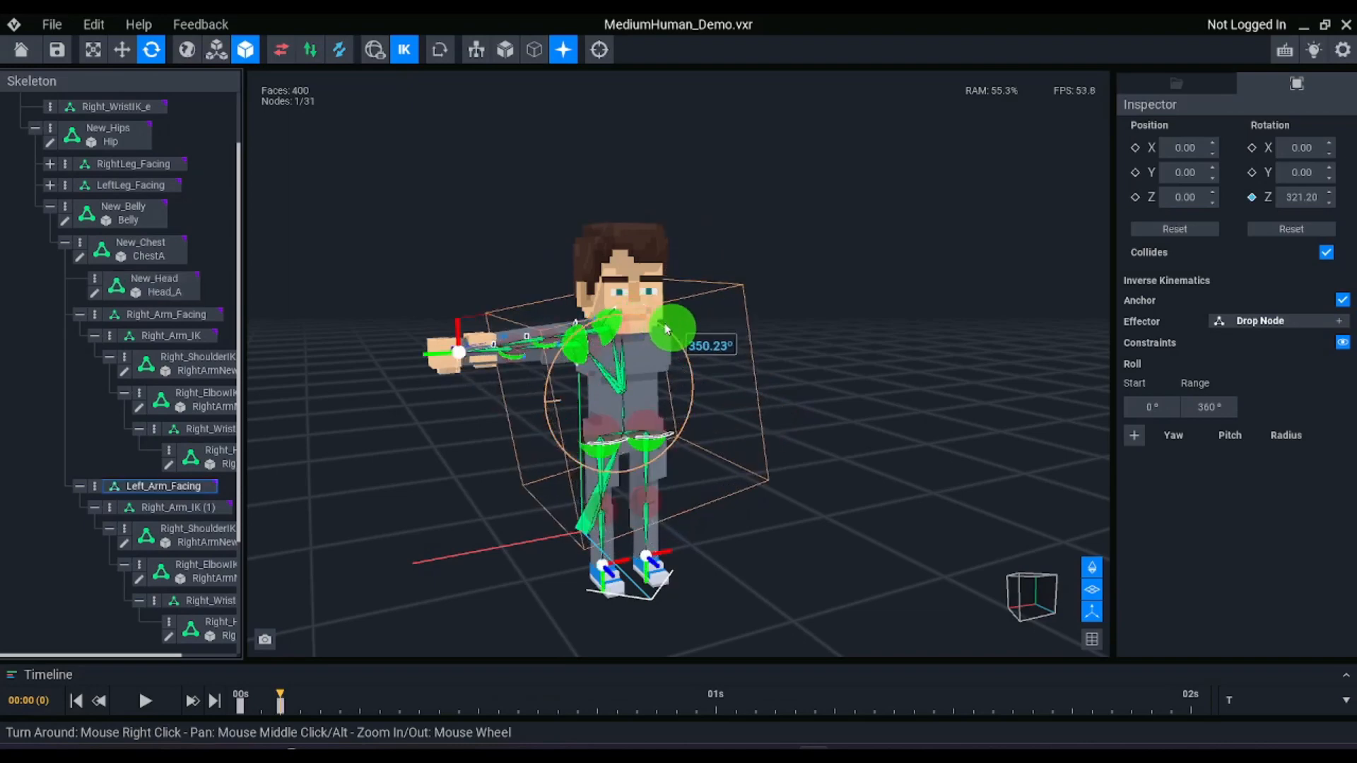
{"action": "left_click", "coordinate": [409, 51]}
{"action": "left_click_drag", "start_coordinate": [627, 304], "coordinate": [691, 329]}
{"action": "left_click_drag", "start_coordinate": [691, 329], "coordinate": [722, 350]}
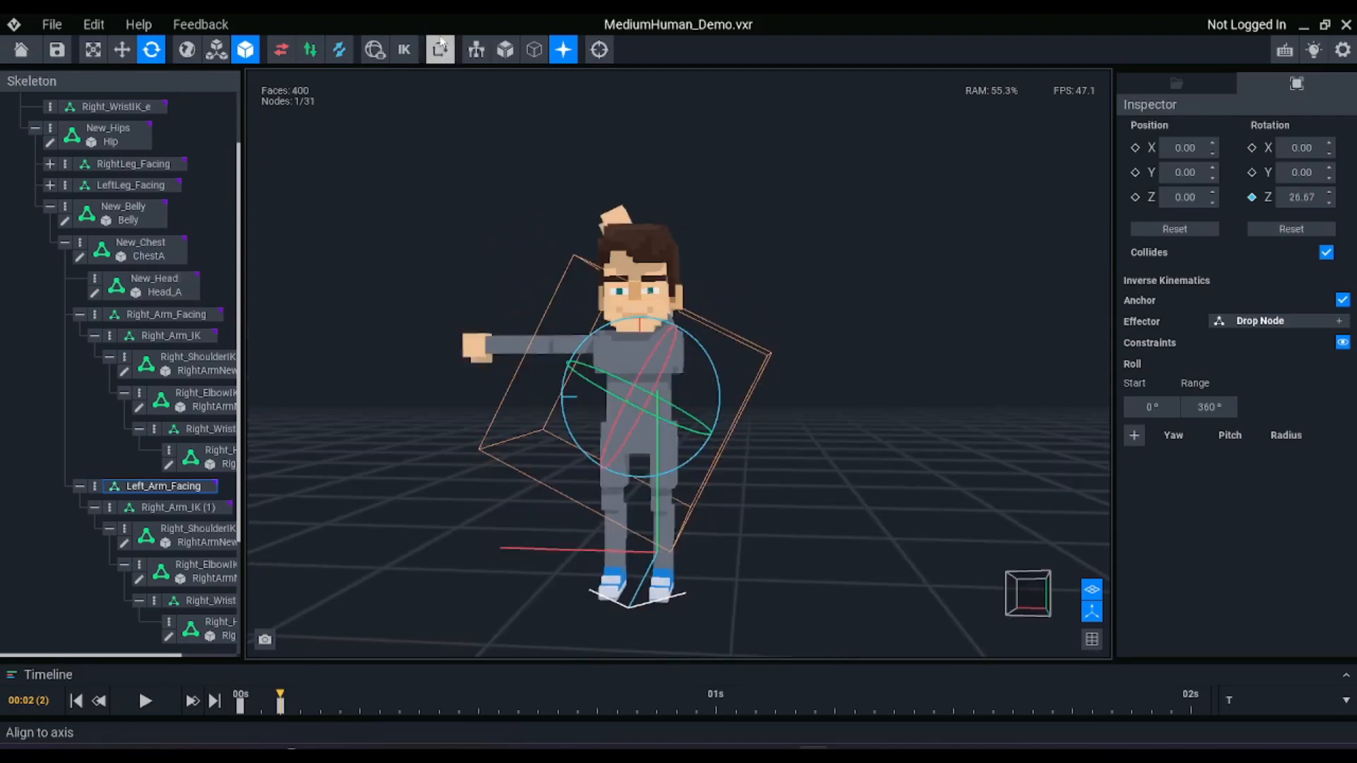
{"action": "left_click", "coordinate": [476, 50]}
{"action": "right_click_drag", "start_coordinate": [704, 376], "coordinate": [706, 377]}
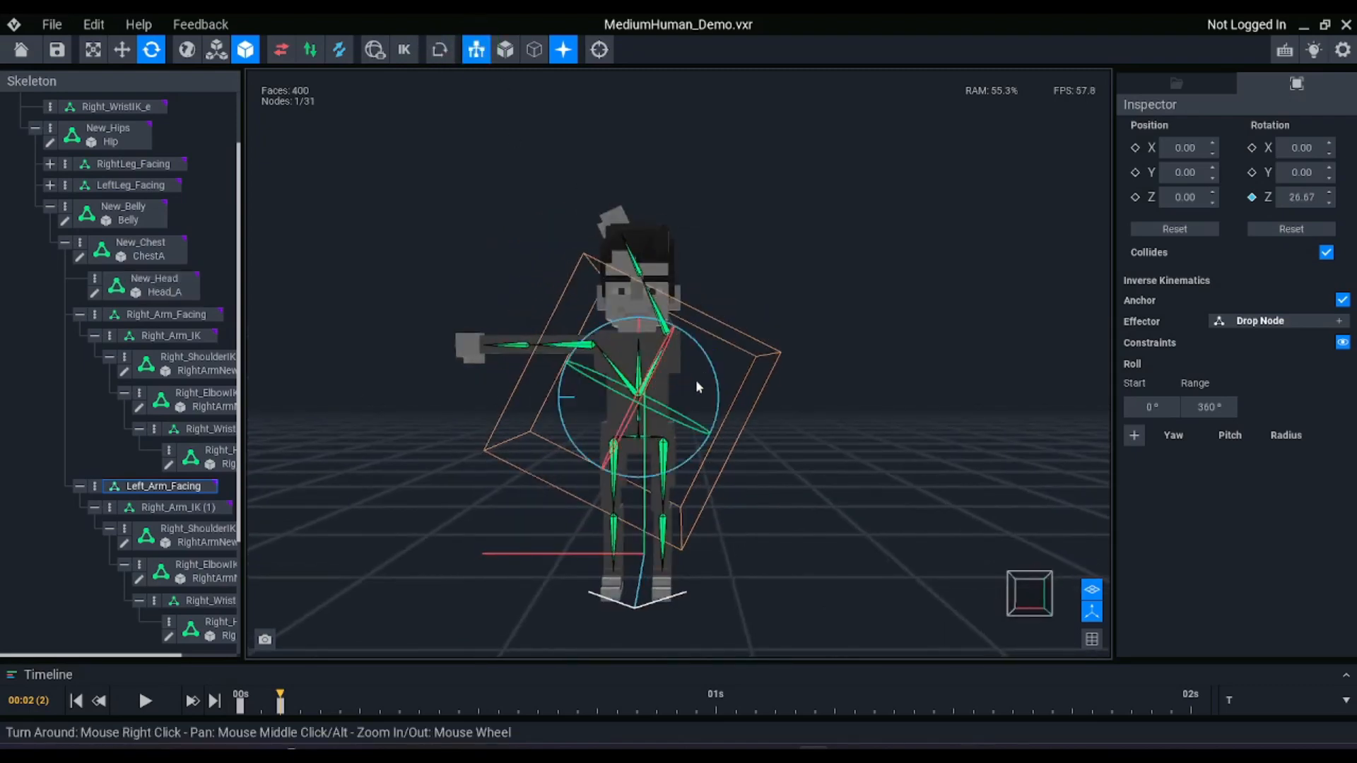
{"action": "mouse_move", "coordinate": [696, 379]}
{"action": "left_mouse_down"}
{"action": "mouse_move", "coordinate": [709, 372]}
{"action": "mouse_move", "coordinate": [707, 384]}
{"action": "left_mouse_up"}
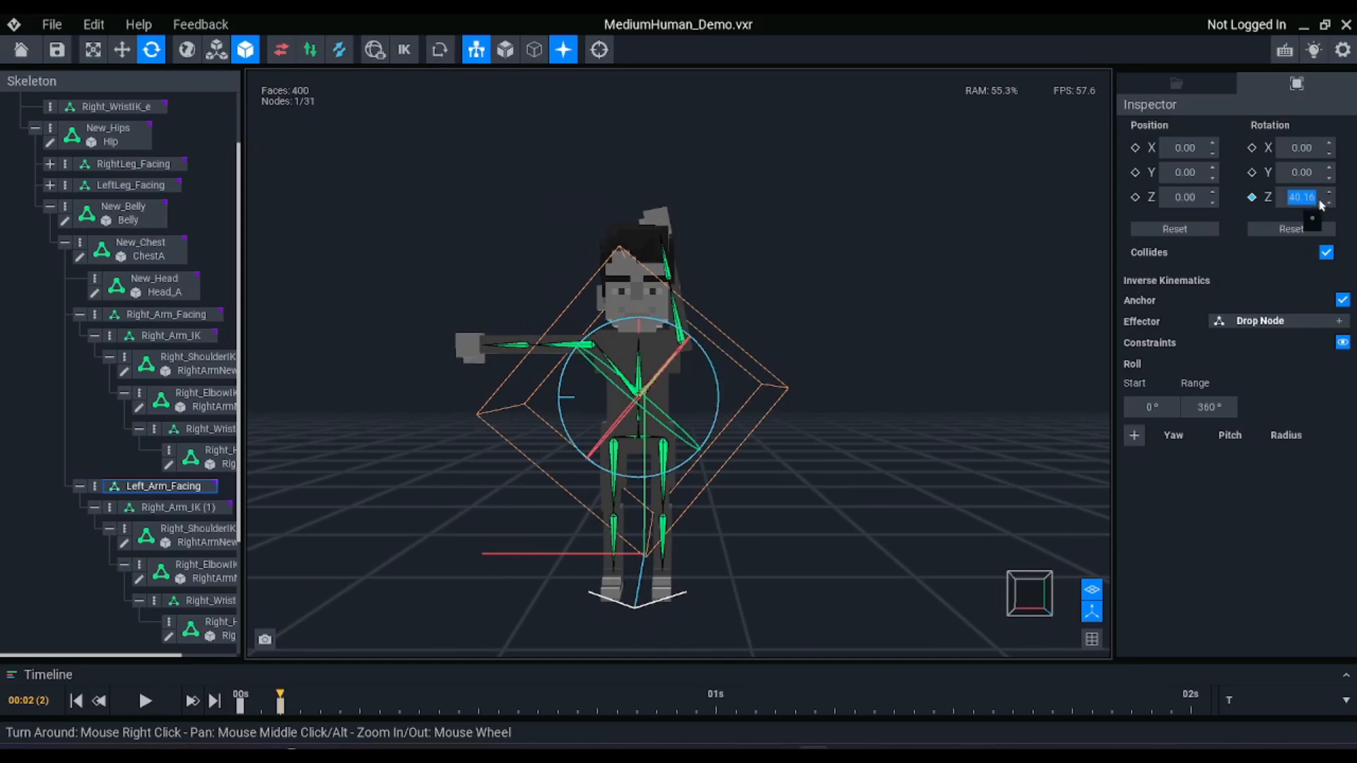
{"action": "type", "text": "38"}
{"action": "key", "text": "Return"}
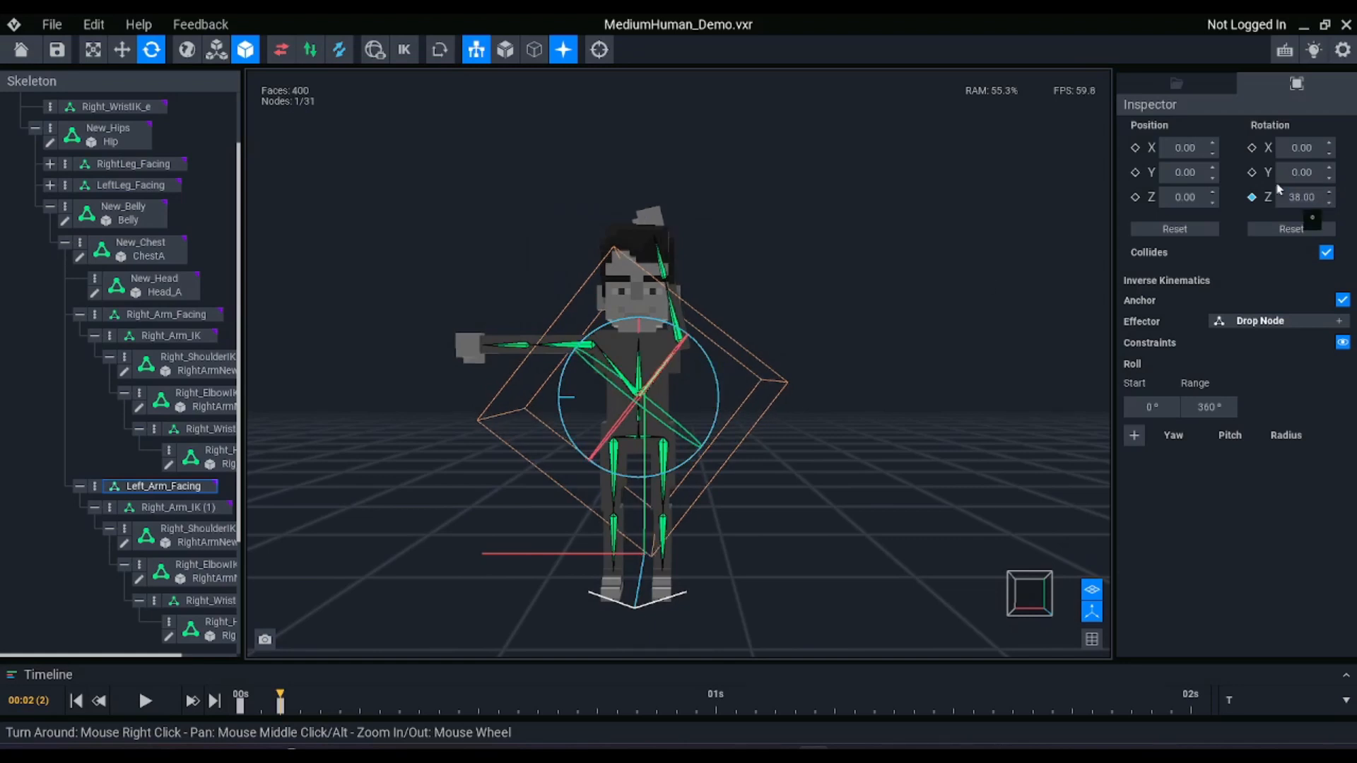
Rotate Right_Arm_IK (1) so the duplicated arm points straight out to the side, with its Z rotation at 52
{"action": "left_click", "coordinate": [195, 509]}
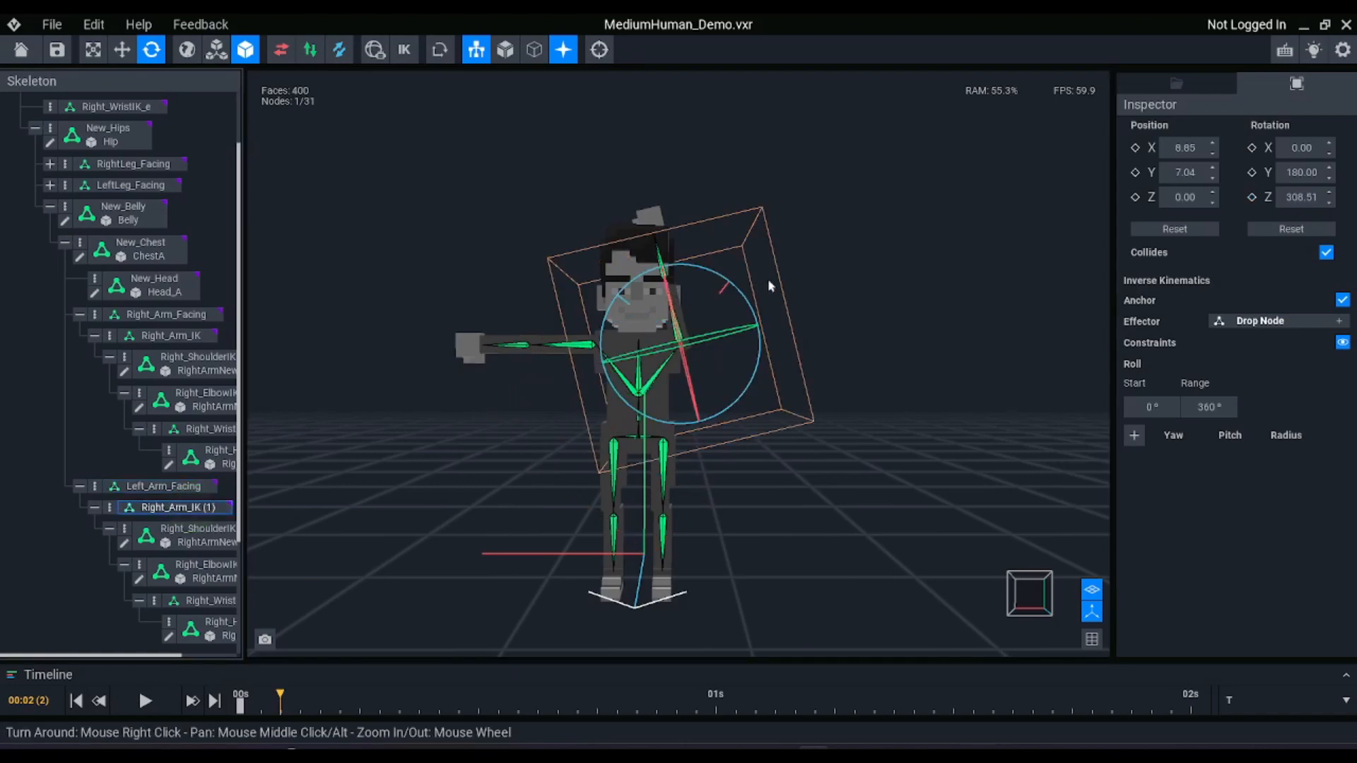
{"action": "mouse_move", "coordinate": [746, 295]}
{"action": "left_mouse_down"}
{"action": "mouse_move", "coordinate": [606, 272]}
{"action": "mouse_move", "coordinate": [542, 221]}
{"action": "mouse_move", "coordinate": [575, 254]}
{"action": "mouse_move", "coordinate": [742, 304]}
{"action": "mouse_move", "coordinate": [721, 269]}
{"action": "mouse_move", "coordinate": [727, 295]}
{"action": "left_mouse_up"}
{"action": "left_click", "coordinate": [1303, 198]}
{"action": "type", "text": "5"}
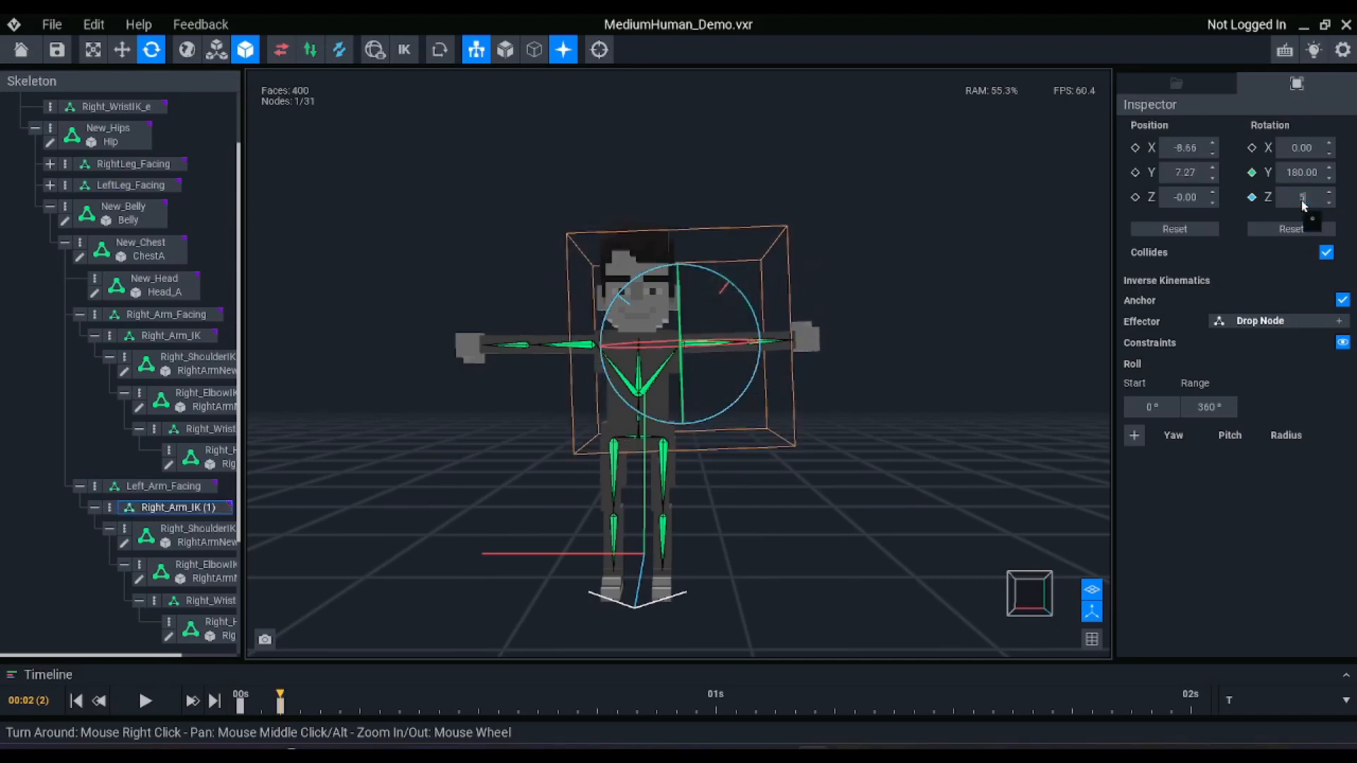
{"action": "type", "text": "2"}
{"action": "key", "text": "Return"}
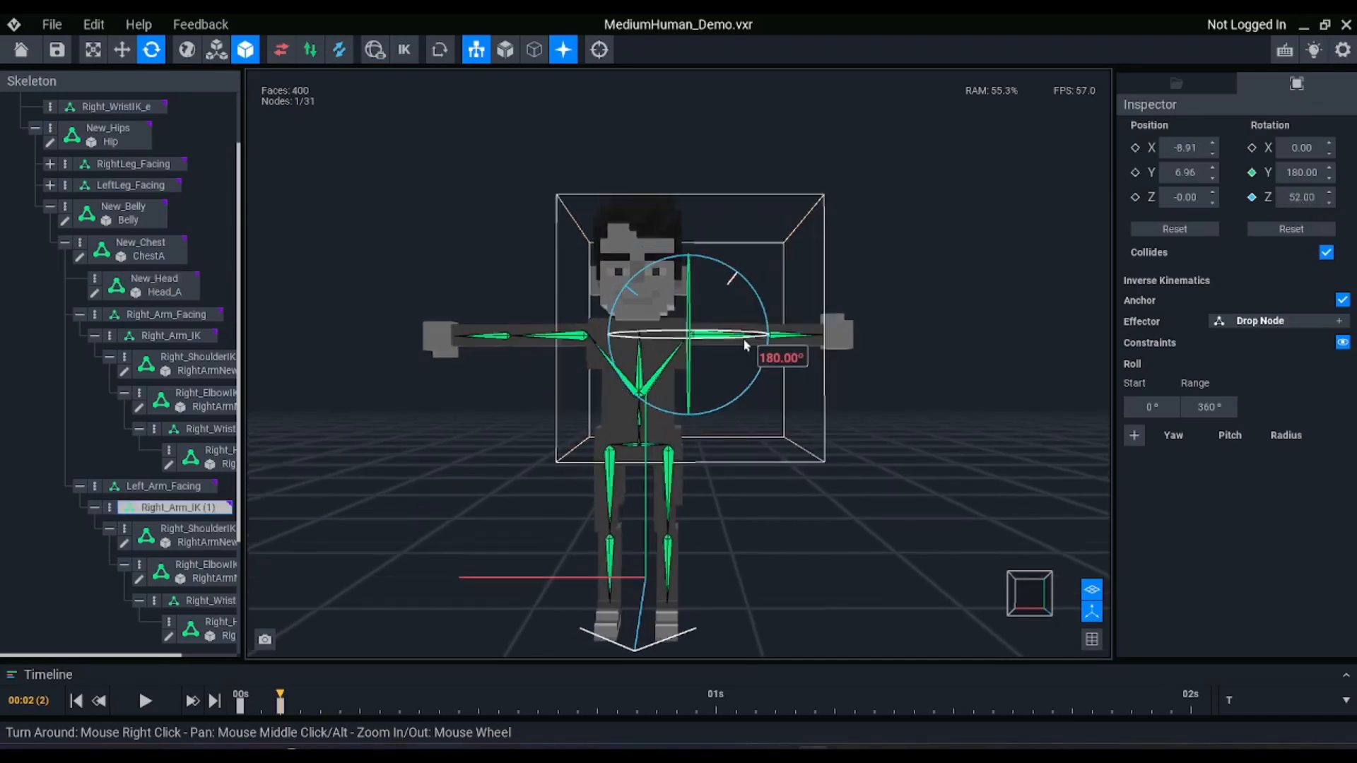
Inspect the effector of the duplicated wrist node under Left_Arm_Facing, then hide the bone display and turn inverse kinematics back on
{"action": "scroll", "coordinate": [848, 315], "scroll_direction": "up", "scroll_amount": 5}
{"action": "scroll", "coordinate": [840, 311], "scroll_direction": "down", "scroll_amount": 5}
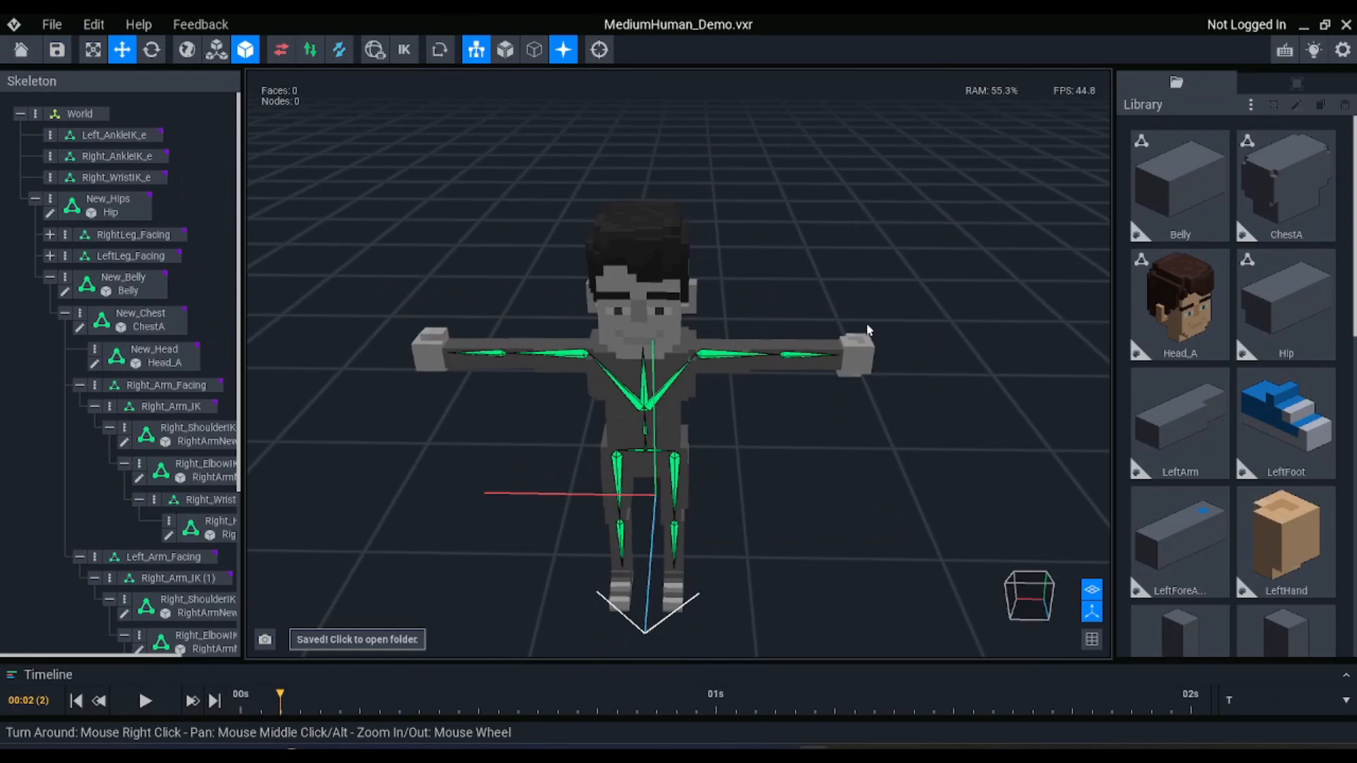
{"action": "right_click_drag", "start_coordinate": [781, 340], "coordinate": [840, 328]}
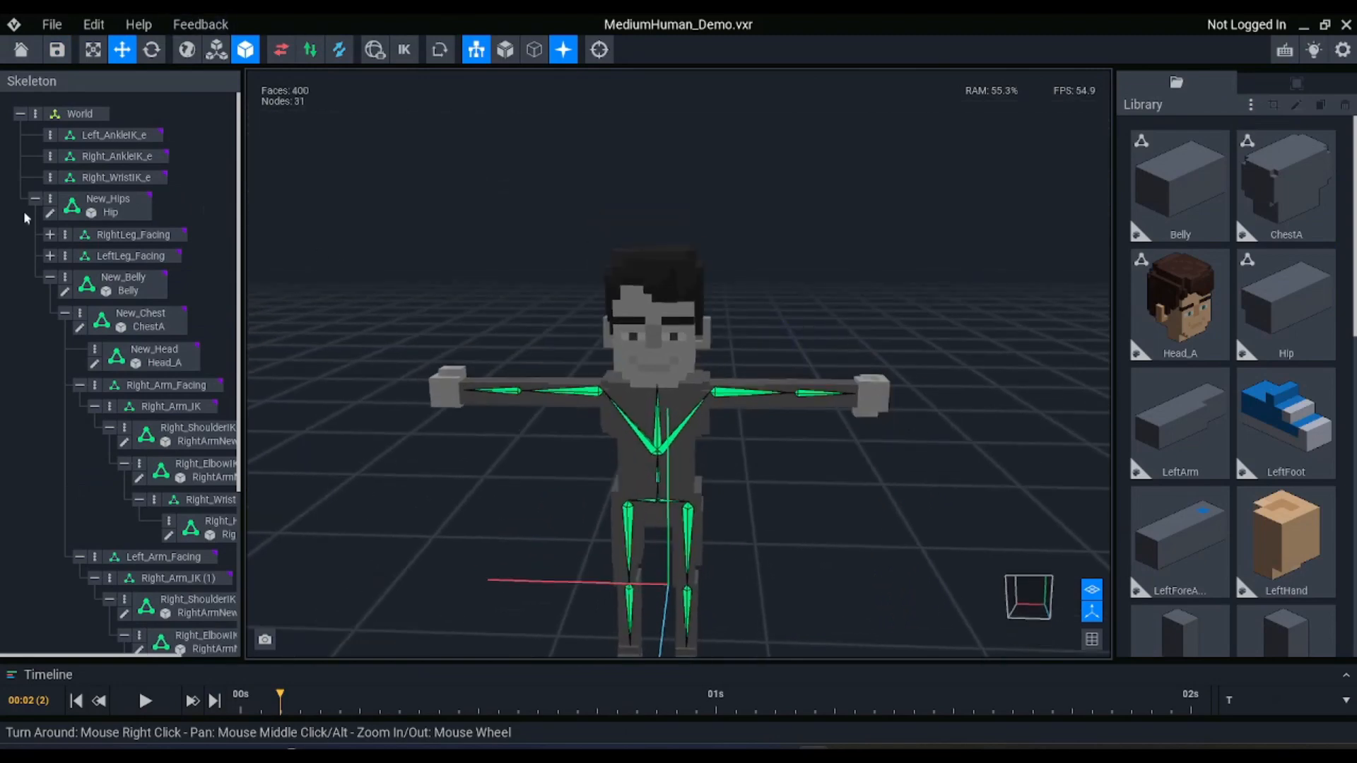
{"action": "scroll", "coordinate": [84, 318], "scroll_direction": "down", "scroll_amount": 3}
{"action": "left_click", "coordinate": [191, 504]}
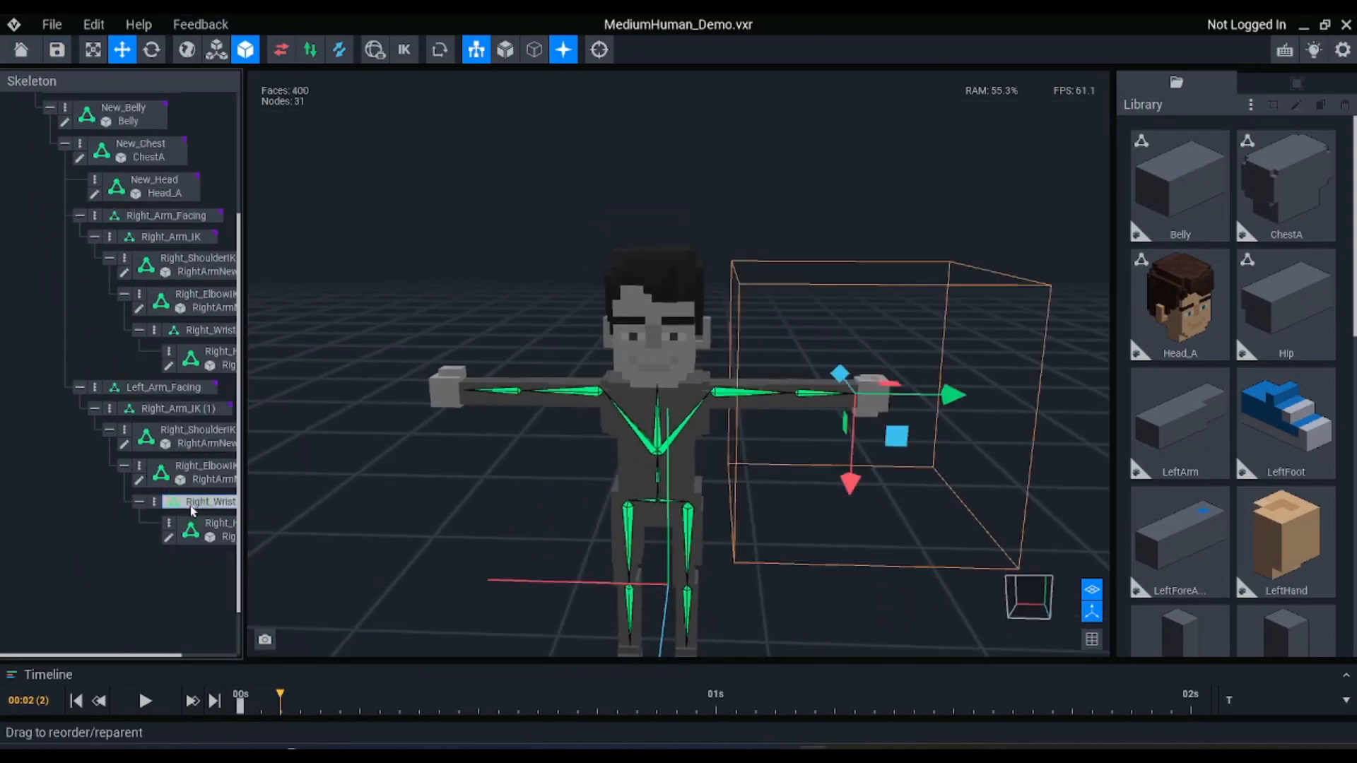
{"action": "left_click", "coordinate": [1296, 84]}
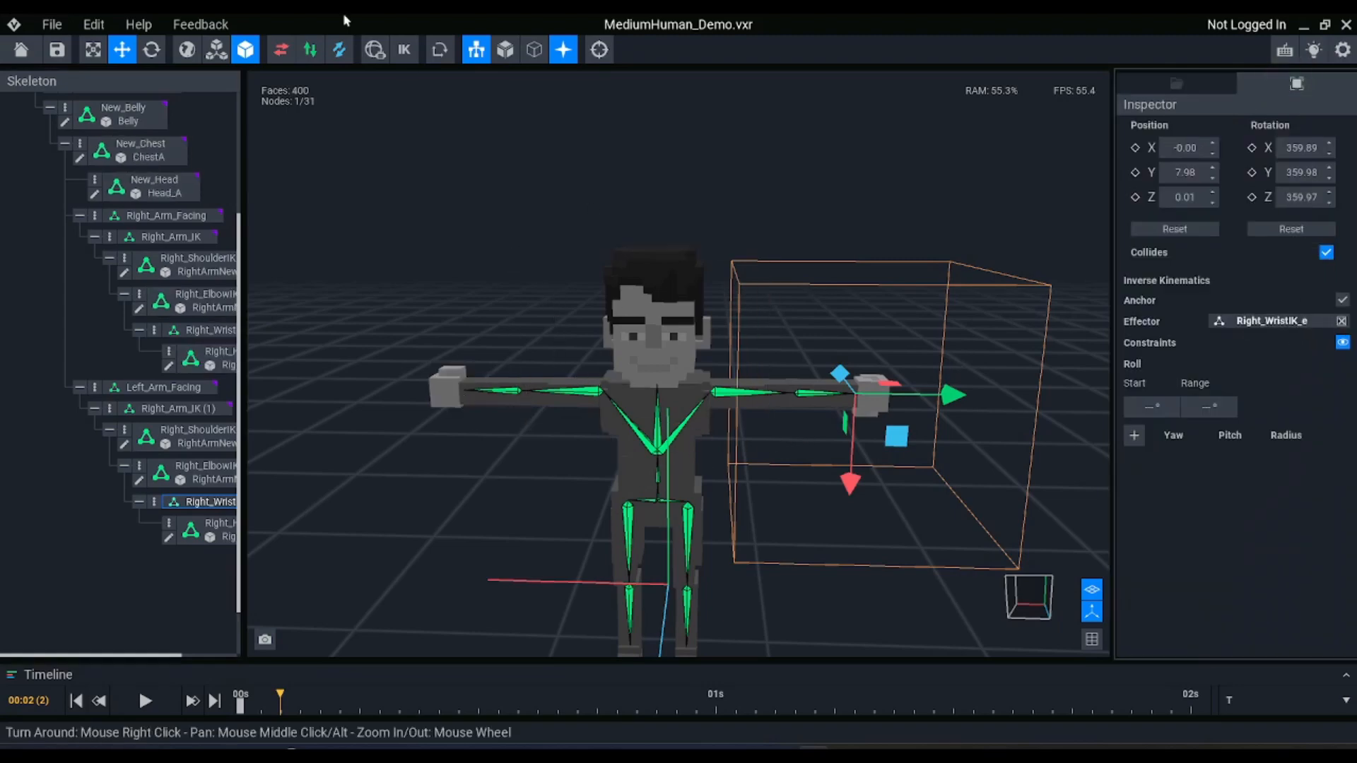
{"action": "left_click", "coordinate": [476, 49]}
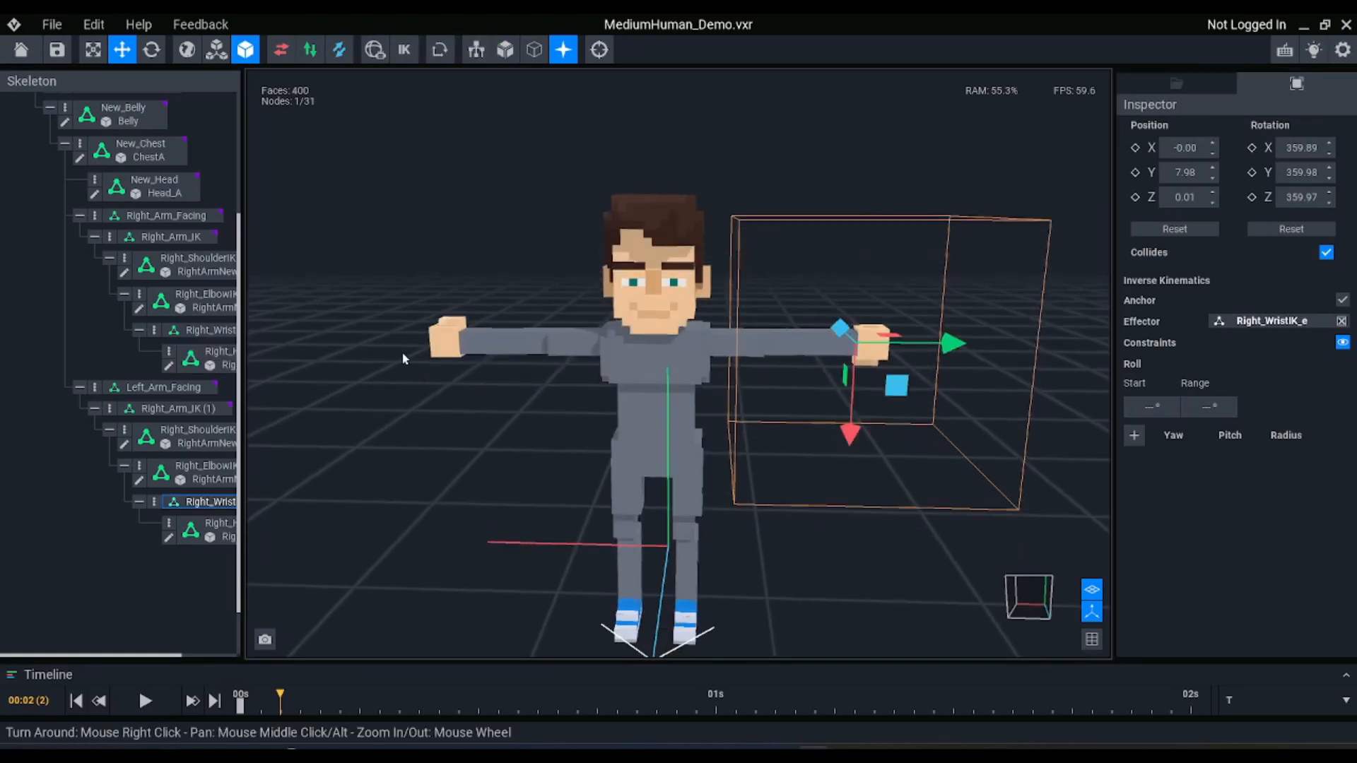
{"action": "left_click", "coordinate": [407, 50]}
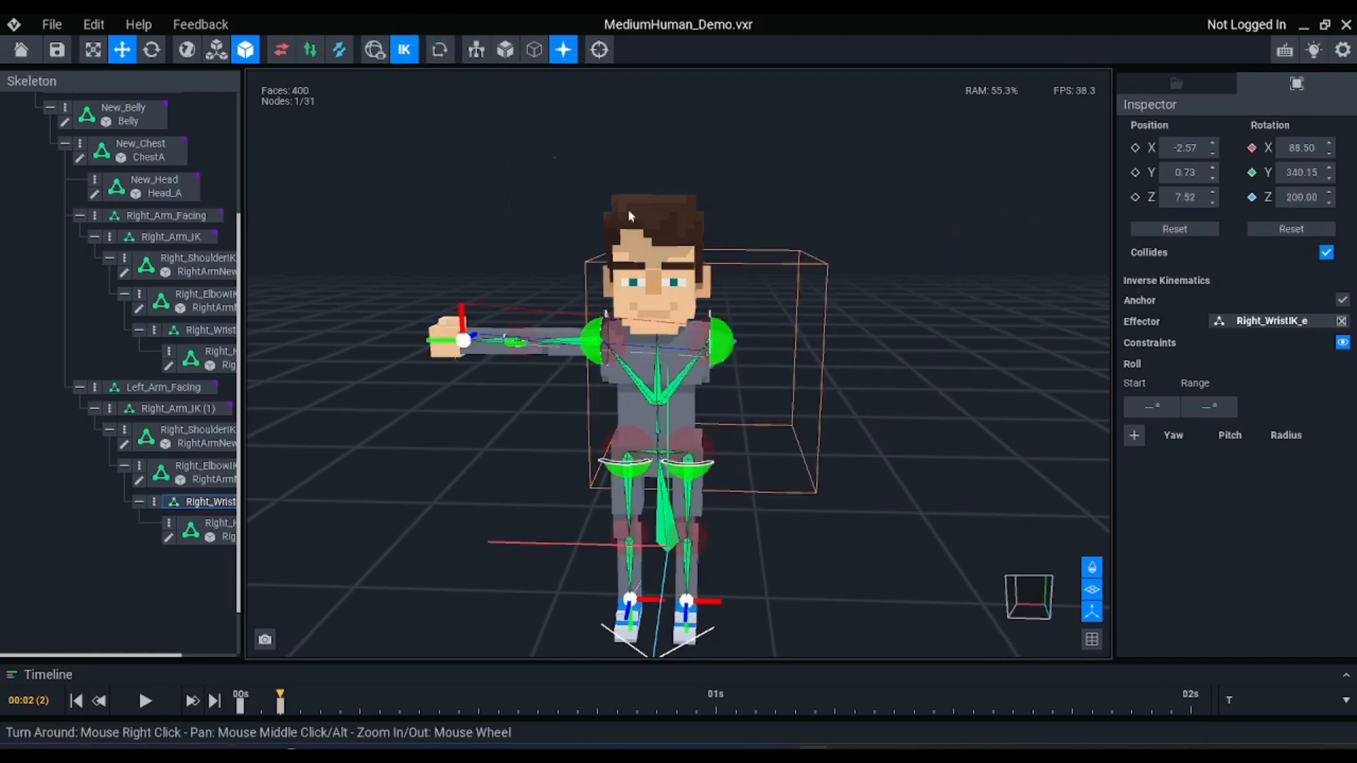
Try moving the Right_WristIK_e effector to see how both arms respond to it, and undo the moves
{"action": "scroll", "coordinate": [144, 212], "scroll_direction": "up", "scroll_amount": 5}
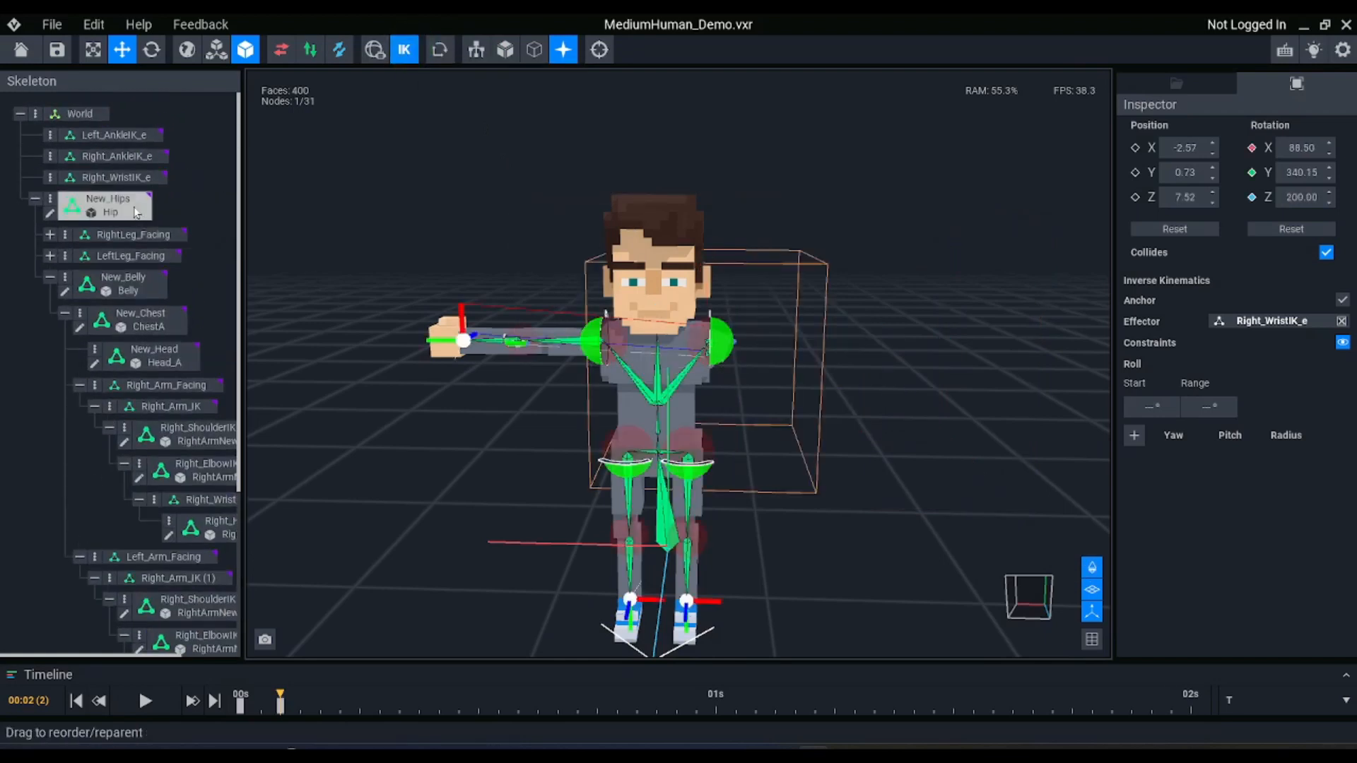
{"action": "left_click_drag", "start_coordinate": [106, 178], "coordinate": [108, 178]}
{"action": "left_click", "coordinate": [107, 178]}
{"action": "right_click_drag", "start_coordinate": [641, 330], "coordinate": [583, 348]}
{"action": "right_click_drag", "start_coordinate": [463, 309], "coordinate": [423, 298]}
{"action": "left_click_drag", "start_coordinate": [423, 299], "coordinate": [532, 299]}
{"action": "right_click_drag", "start_coordinate": [532, 296], "coordinate": [522, 295]}
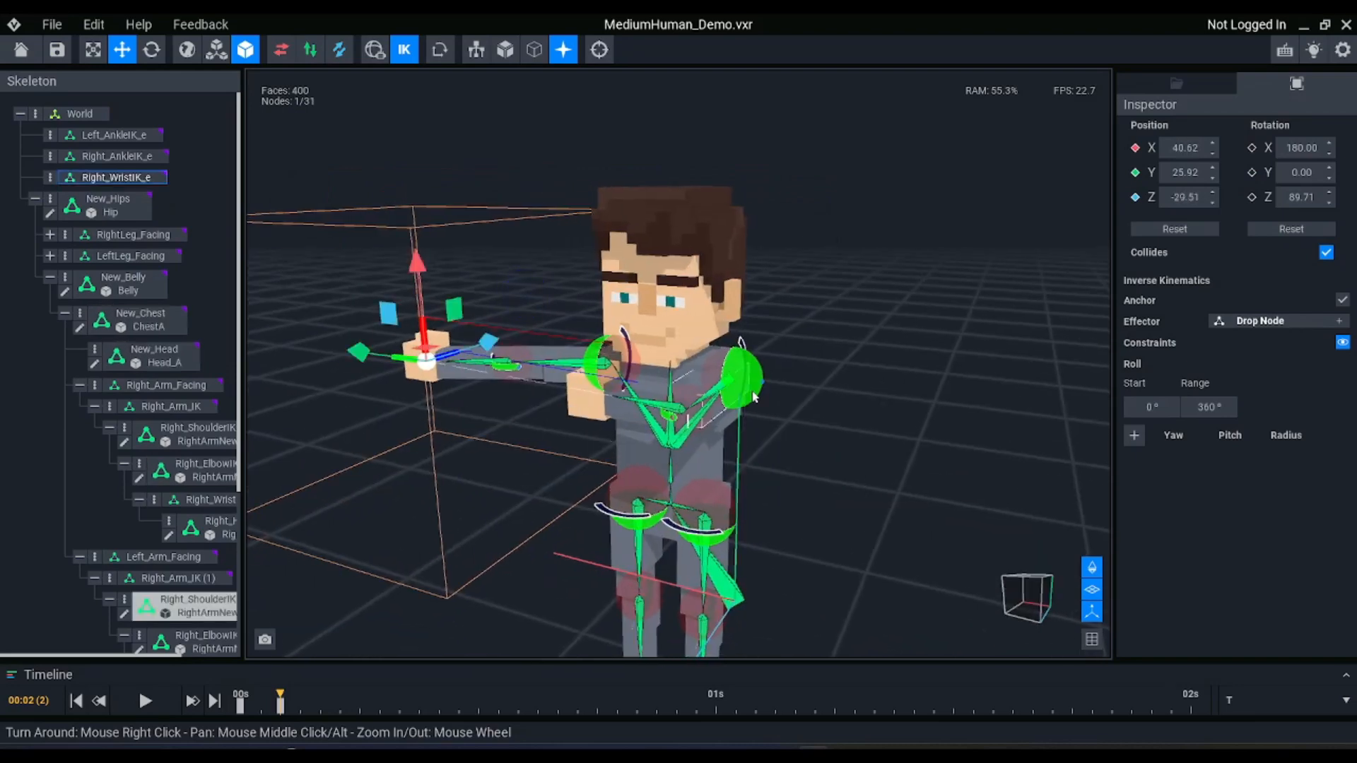
{"action": "right_click_drag", "start_coordinate": [765, 400], "coordinate": [766, 402]}
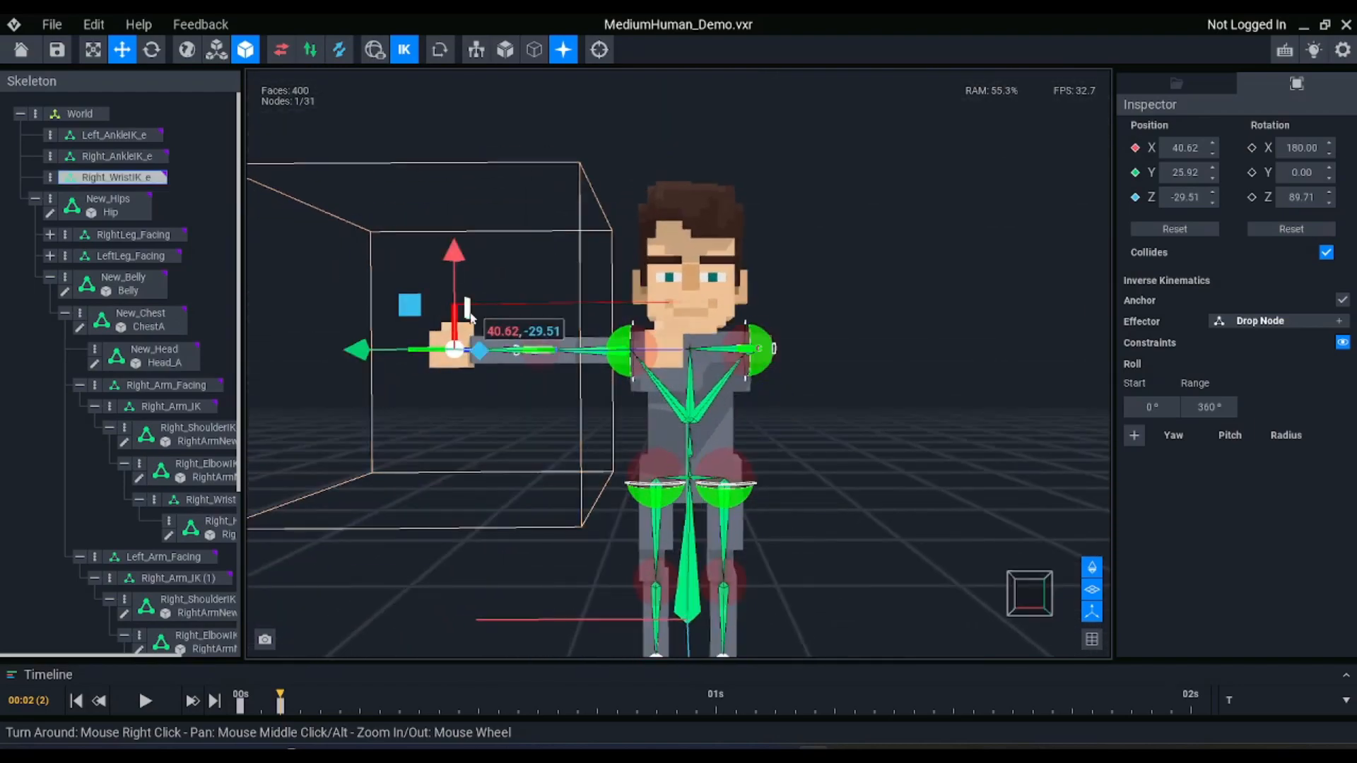
{"action": "left_click_drag", "start_coordinate": [417, 308], "coordinate": [407, 247]}
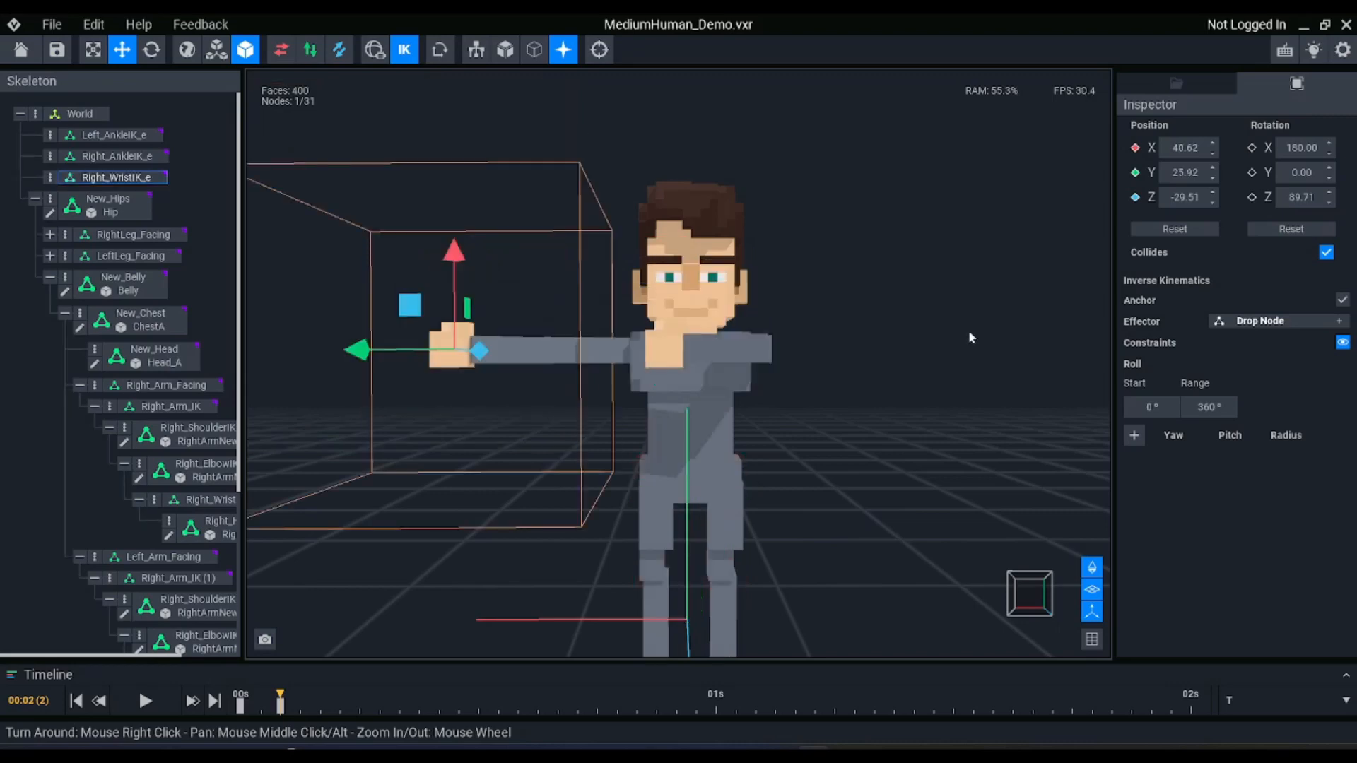
{"action": "key", "text": "ctrl+z"}
{"action": "key", "text": "ctrl+z"}
{"action": "key", "text": "ctrl+z"}
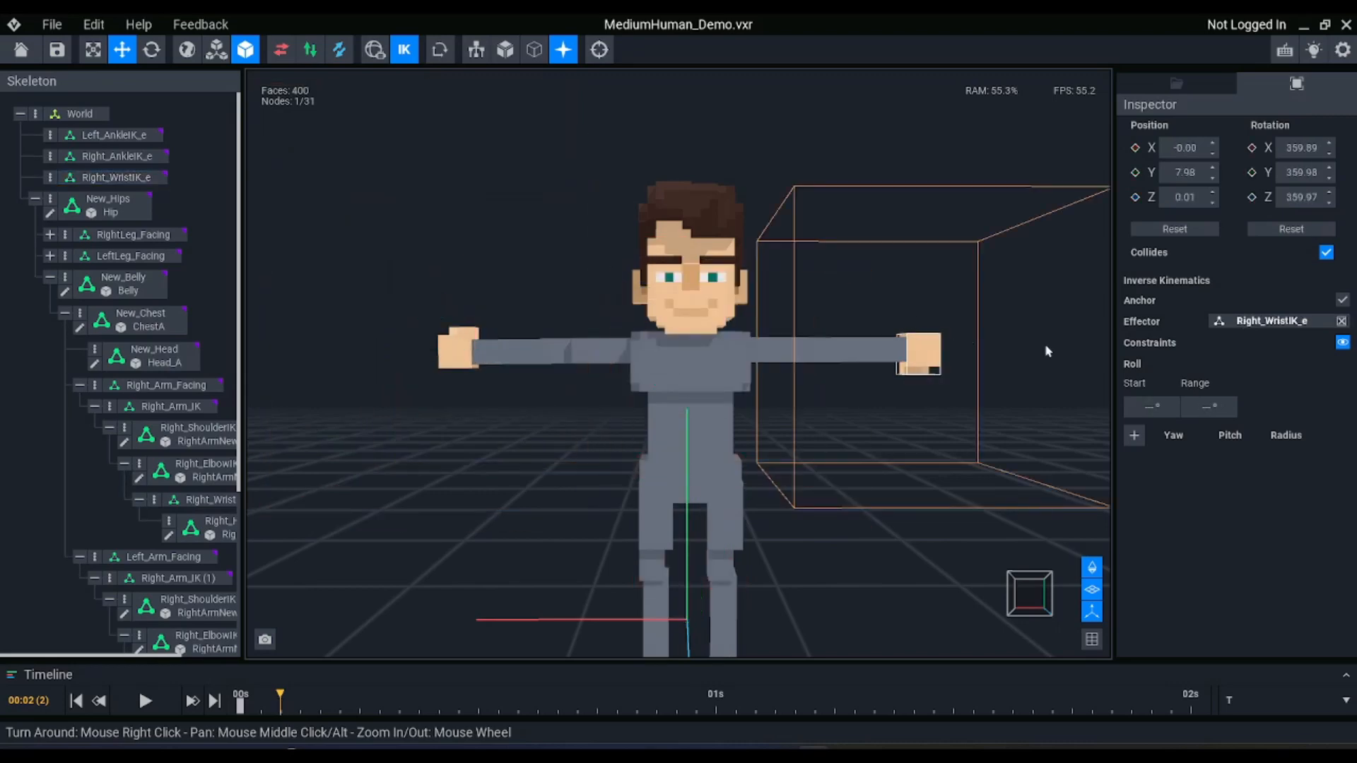
Rename the duplicated wrist node under Left_Arm_Facing to Left_WristIK
{"action": "scroll", "coordinate": [176, 318], "scroll_direction": "down", "scroll_amount": 3}
{"action": "scroll", "coordinate": [250, 319], "scroll_direction": "down", "scroll_amount": 2}
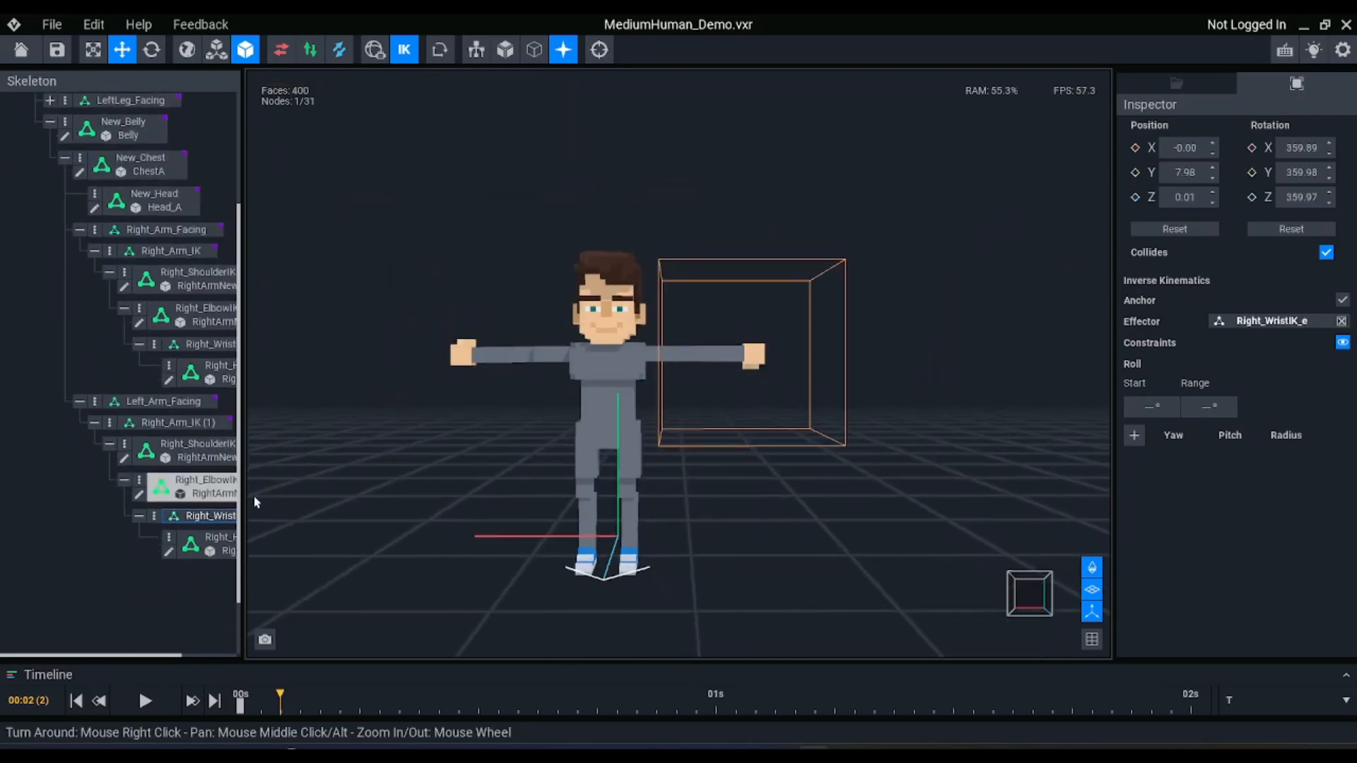
{"action": "left_click", "coordinate": [192, 516]}
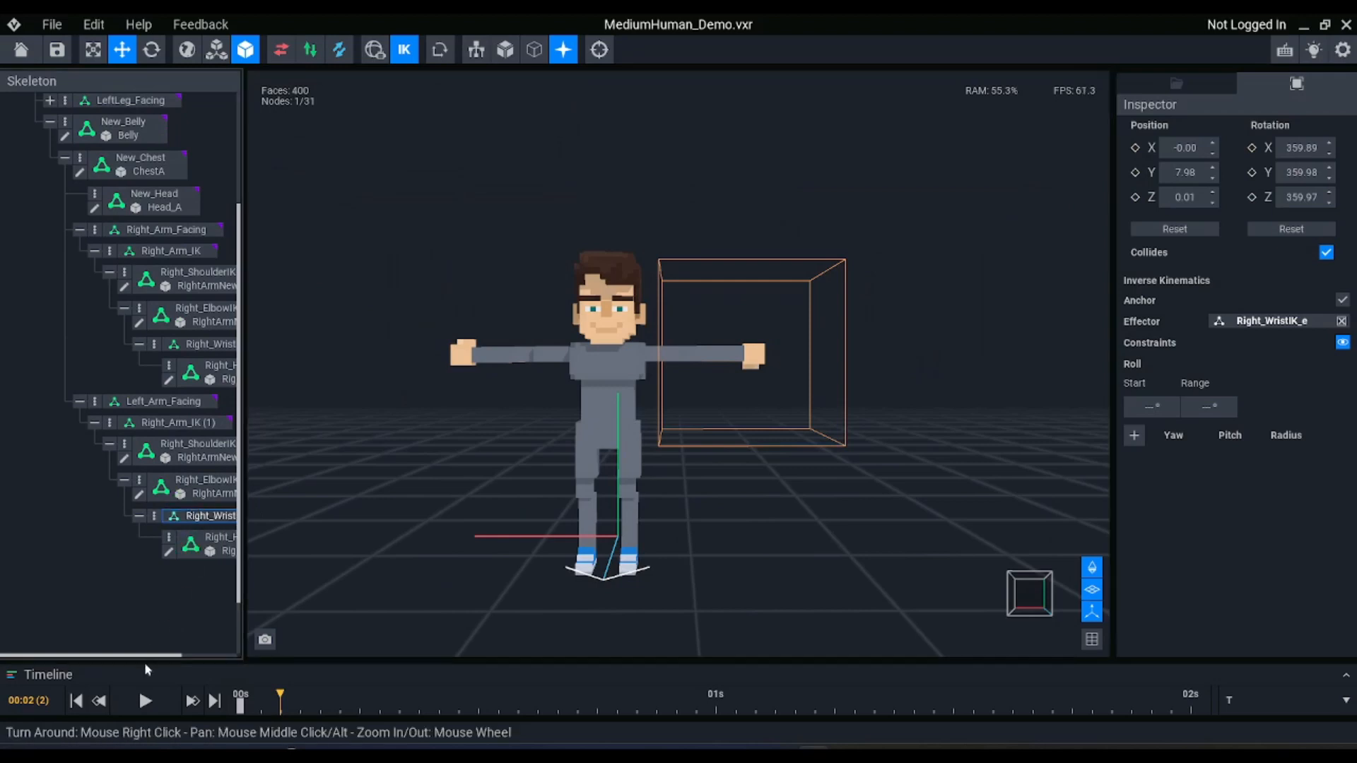
{"action": "left_click", "coordinate": [241, 643]}
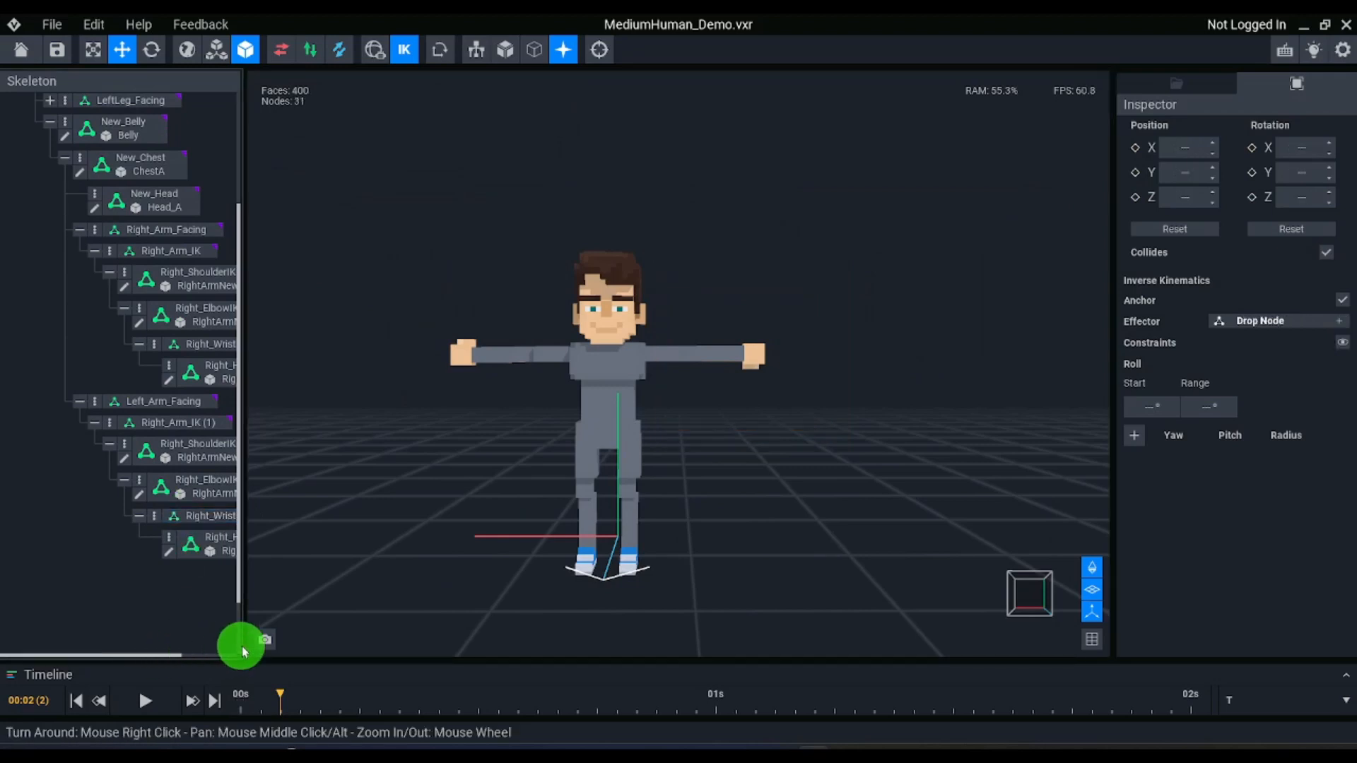
{"action": "double_click", "coordinate": [212, 516]}
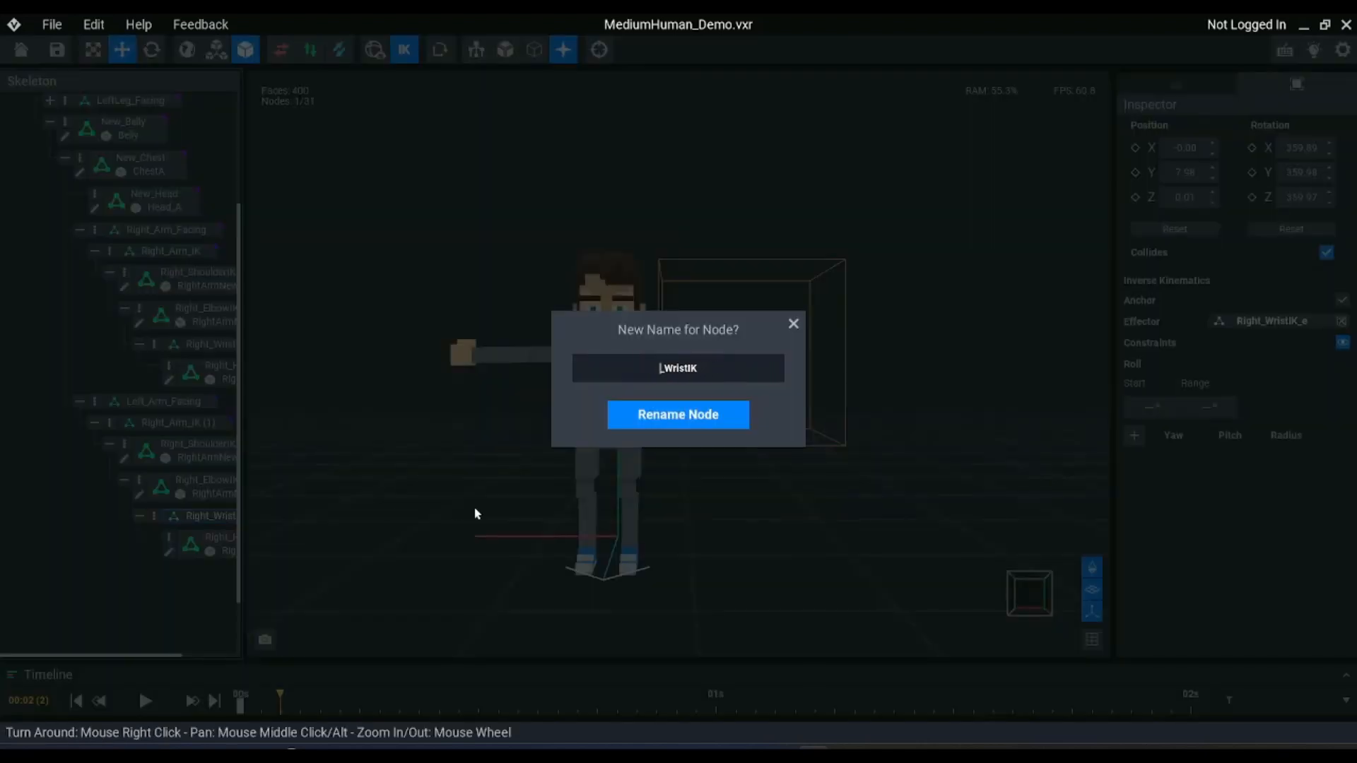
{"action": "type", "text": "Left"}
{"action": "key", "text": "Return"}
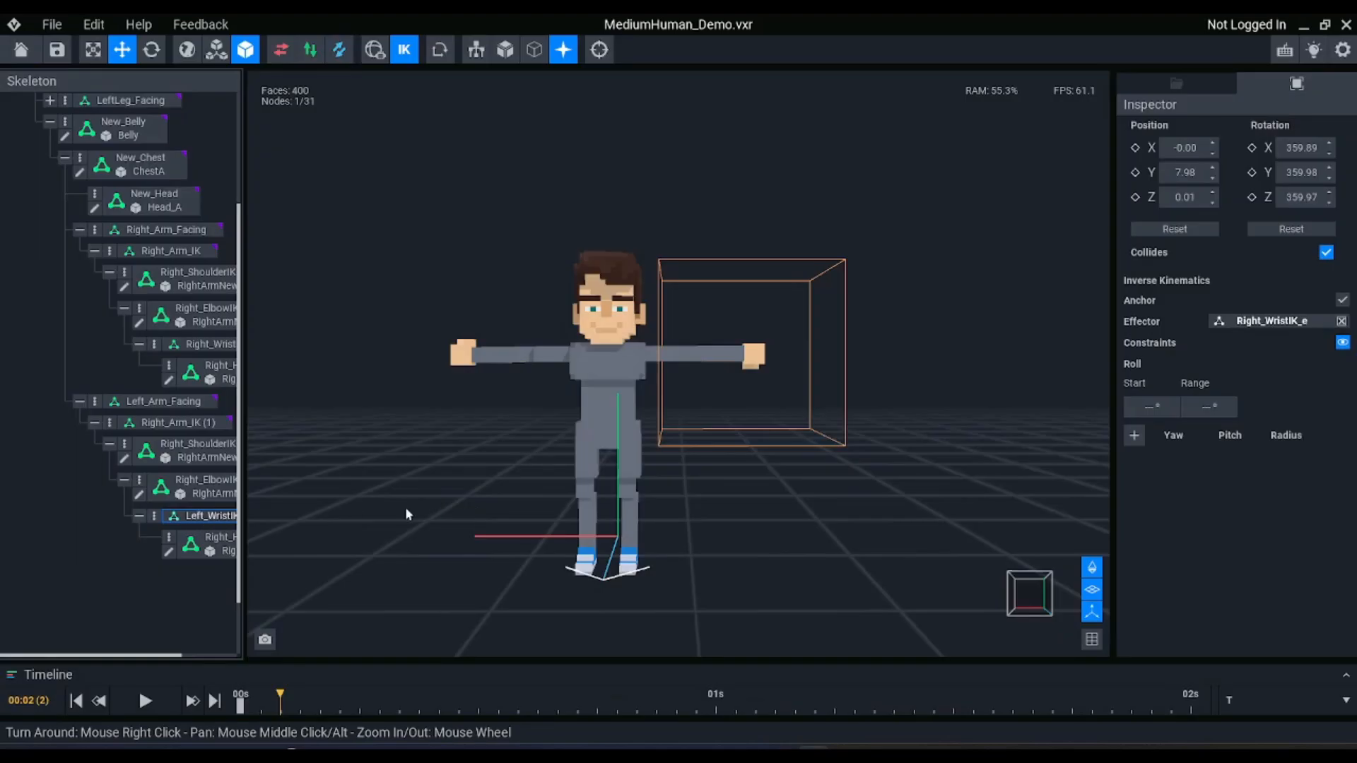
Remove Right_WristIK_e as the effector of Left_WristIK, create a new effector for it, and select the two ankle effectors
{"action": "left_click", "coordinate": [1341, 321]}
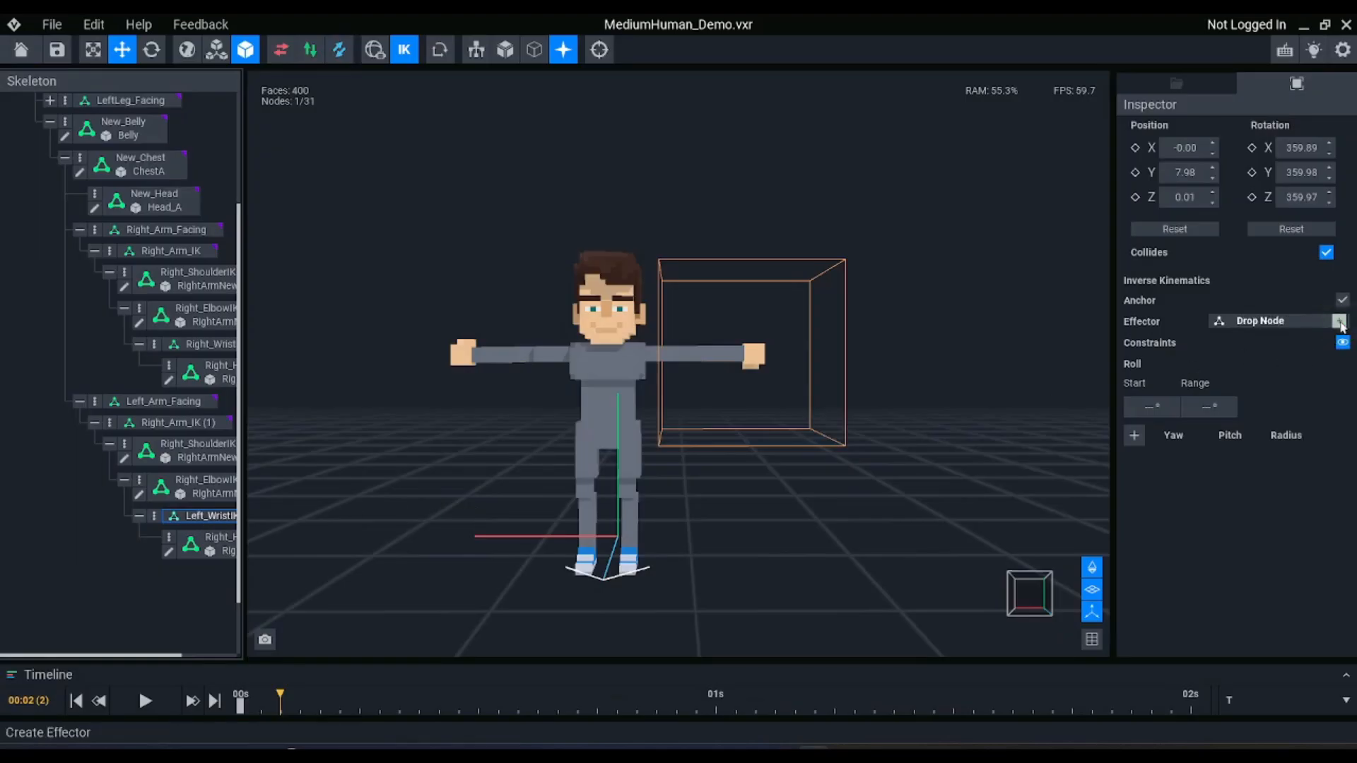
{"action": "left_click", "coordinate": [1339, 320]}
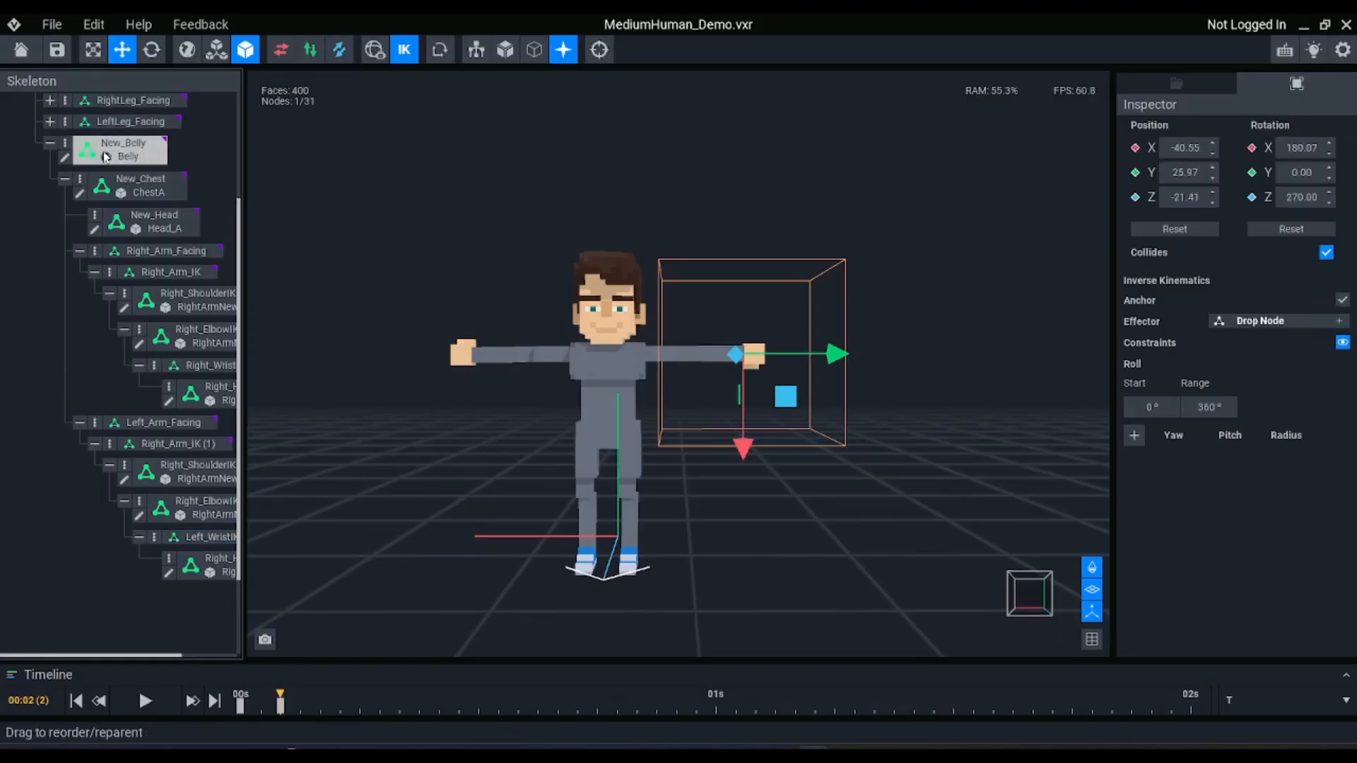
{"action": "scroll", "coordinate": [161, 156], "scroll_direction": "up", "scroll_amount": 3}
{"action": "left_click", "coordinate": [134, 176], "text": "ctrl"}
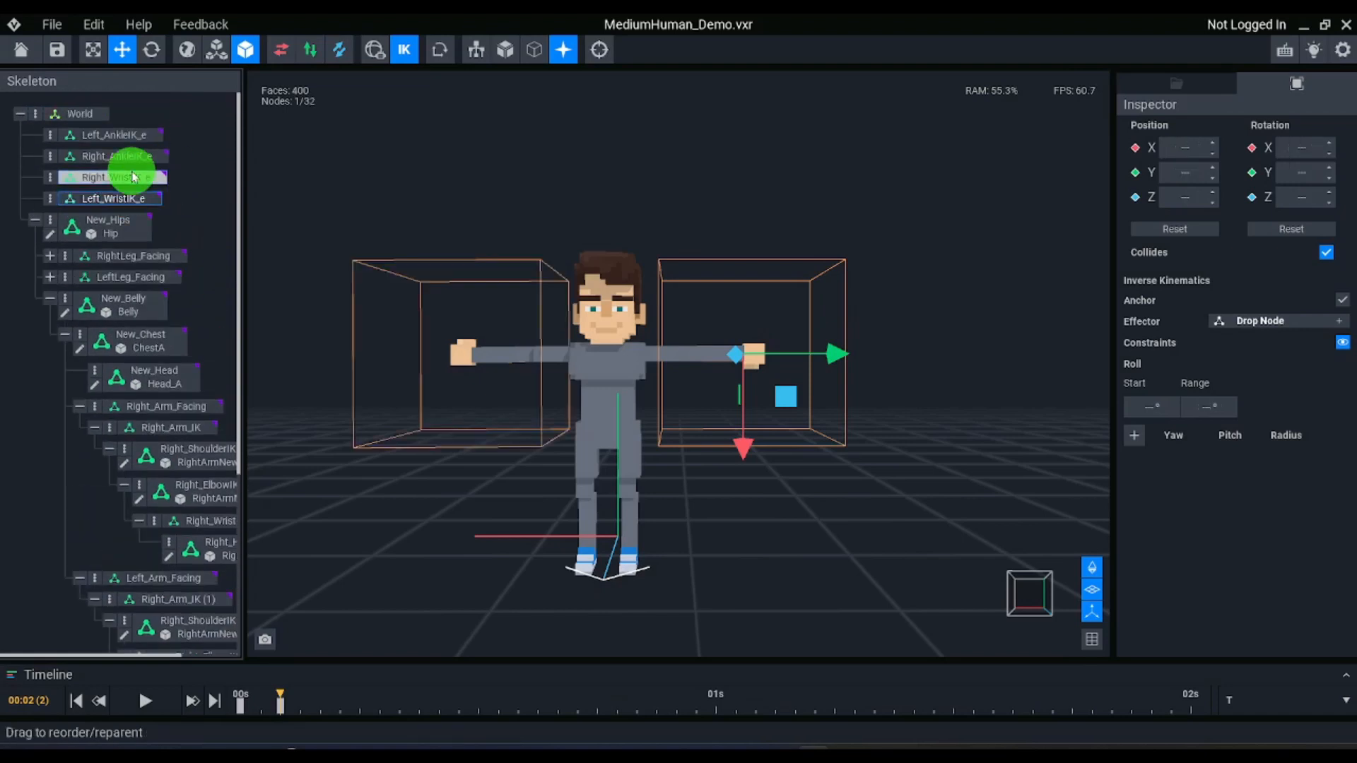
{"action": "left_click", "coordinate": [132, 158]}
{"action": "left_click", "coordinate": [132, 134], "text": "ctrl"}
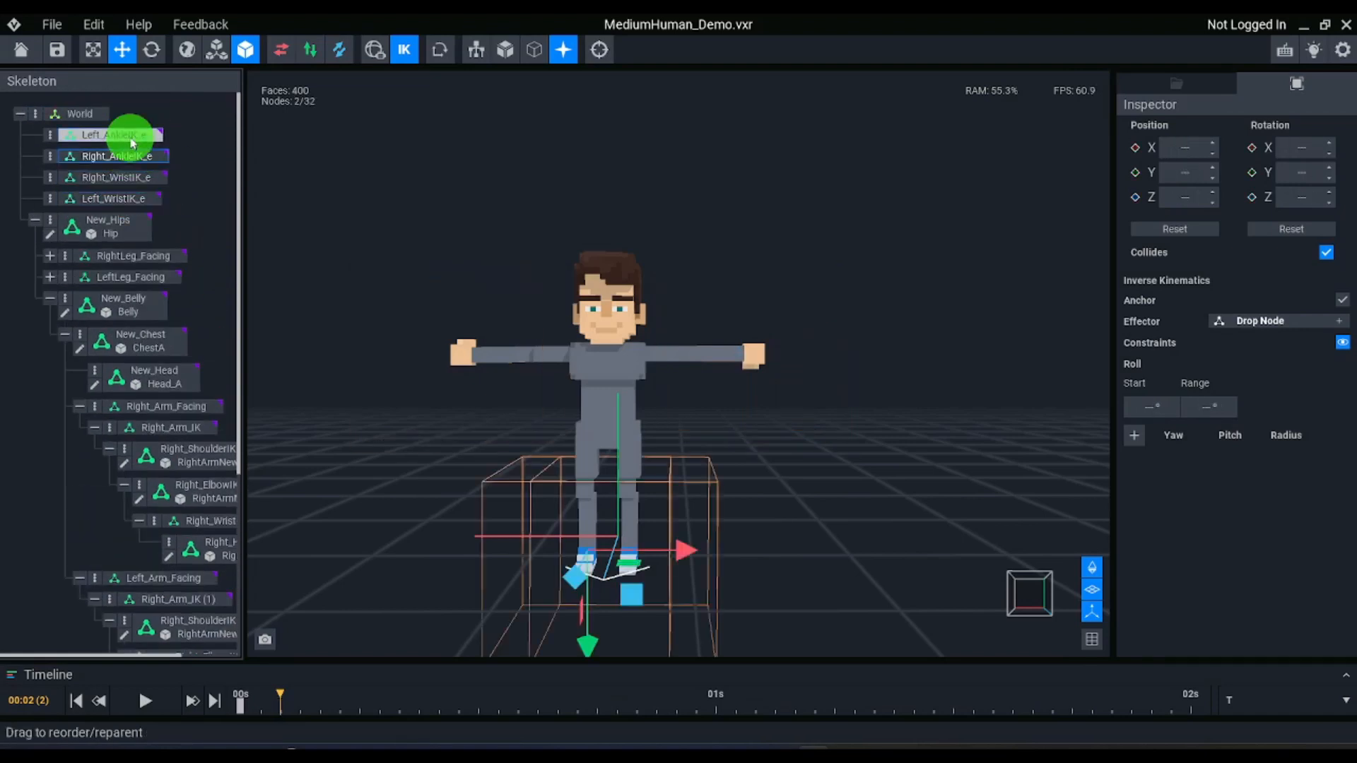
Display the skeleton bones and examine both hands up close, selecting the hand on Right_HandFK
{"action": "left_click", "coordinate": [407, 51]}
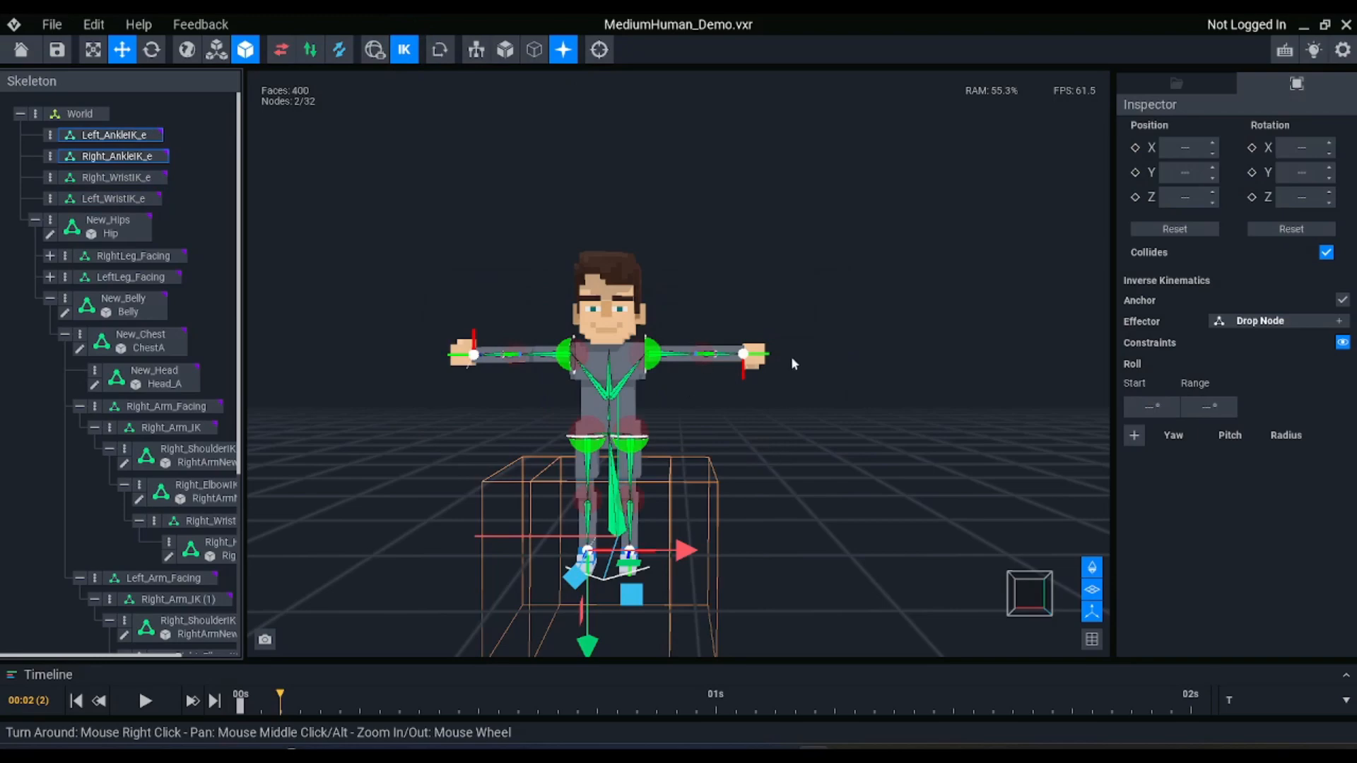
{"action": "right_click_drag", "start_coordinate": [792, 358], "coordinate": [790, 360]}
{"action": "scroll", "coordinate": [479, 361], "scroll_direction": "up", "scroll_amount": 5}
{"action": "right_click_drag", "start_coordinate": [453, 349], "coordinate": [452, 349]}
{"action": "scroll", "coordinate": [452, 349], "scroll_direction": "up", "scroll_amount": 3}
{"action": "left_click", "coordinate": [448, 291]}
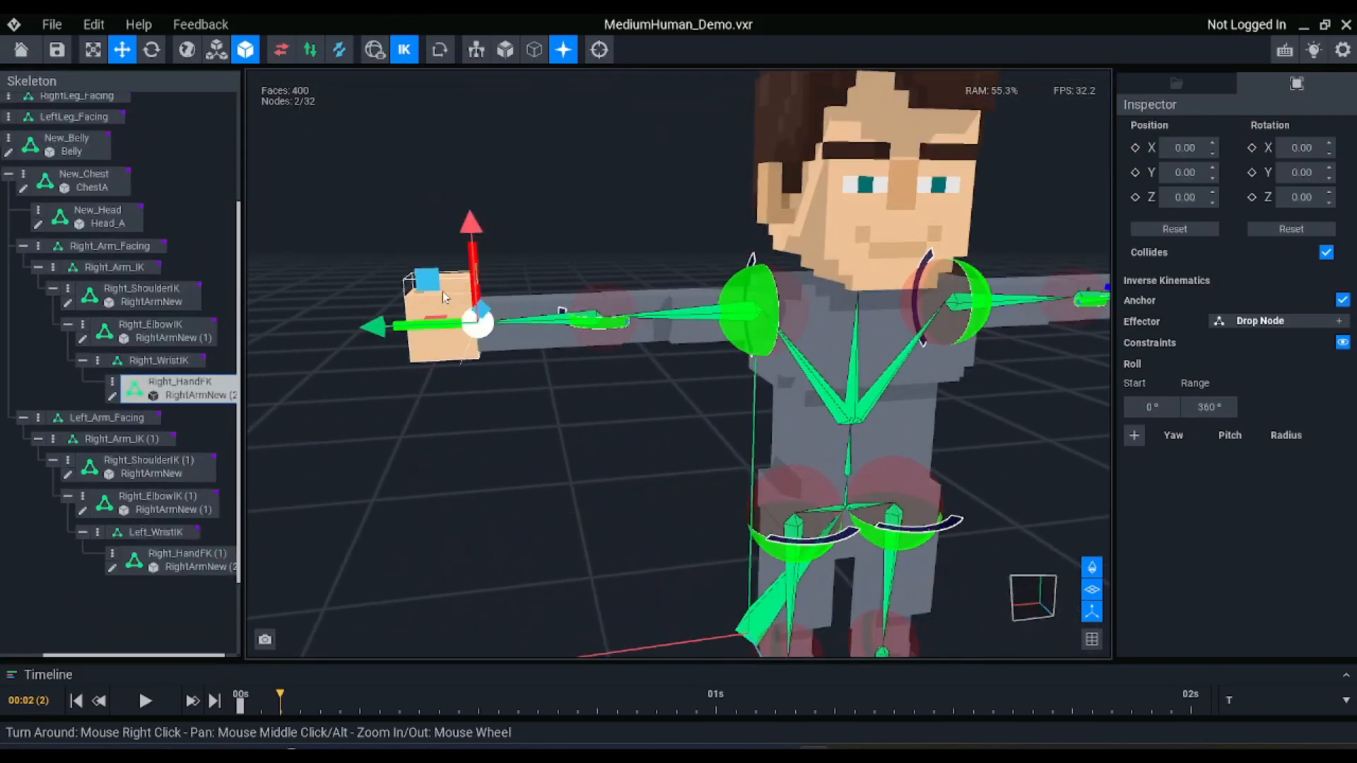
{"action": "scroll", "coordinate": [1095, 287], "scroll_direction": "down", "scroll_amount": 4}
{"action": "right_click_drag", "start_coordinate": [978, 299], "coordinate": [968, 314]}
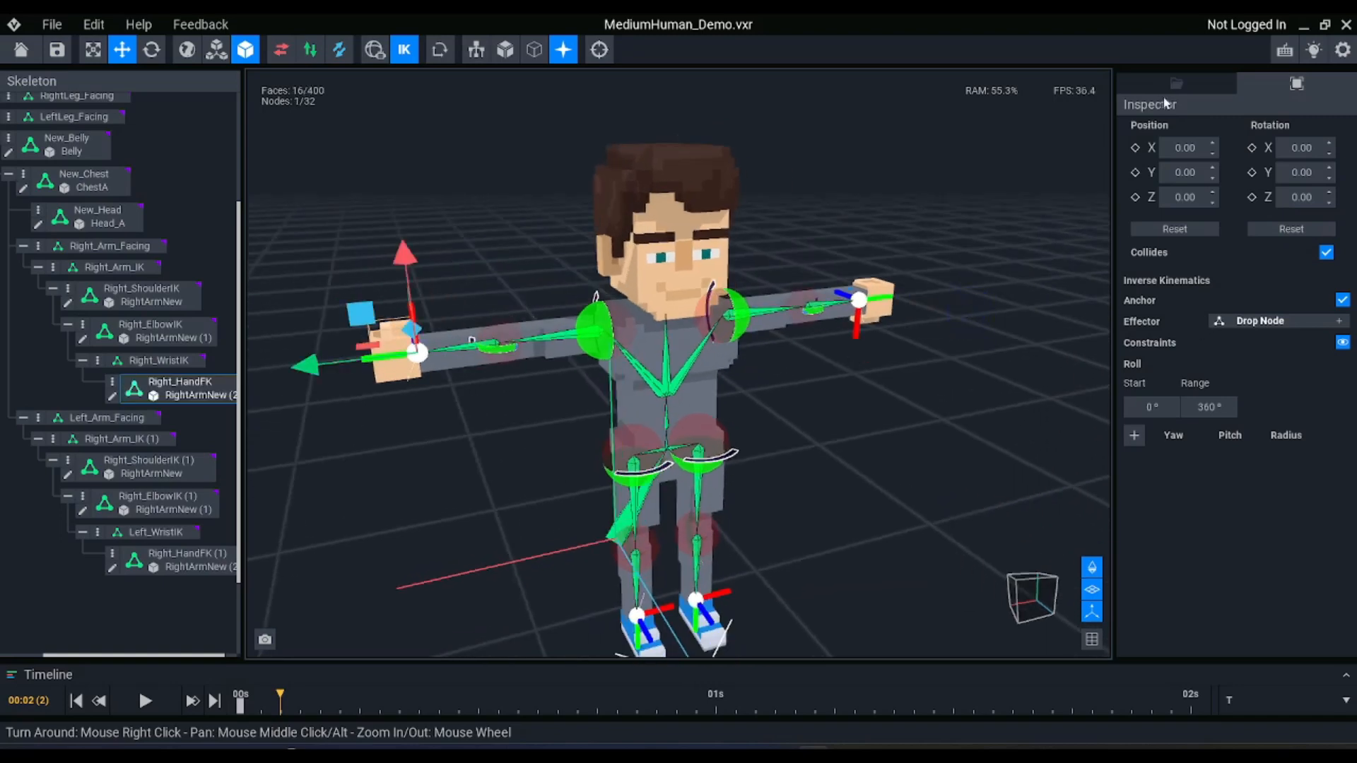
Clone the hand model RightArmNew (2) as LeftArmNew (2) and attach the clone to Right_HandFK
{"action": "left_click", "coordinate": [1175, 83]}
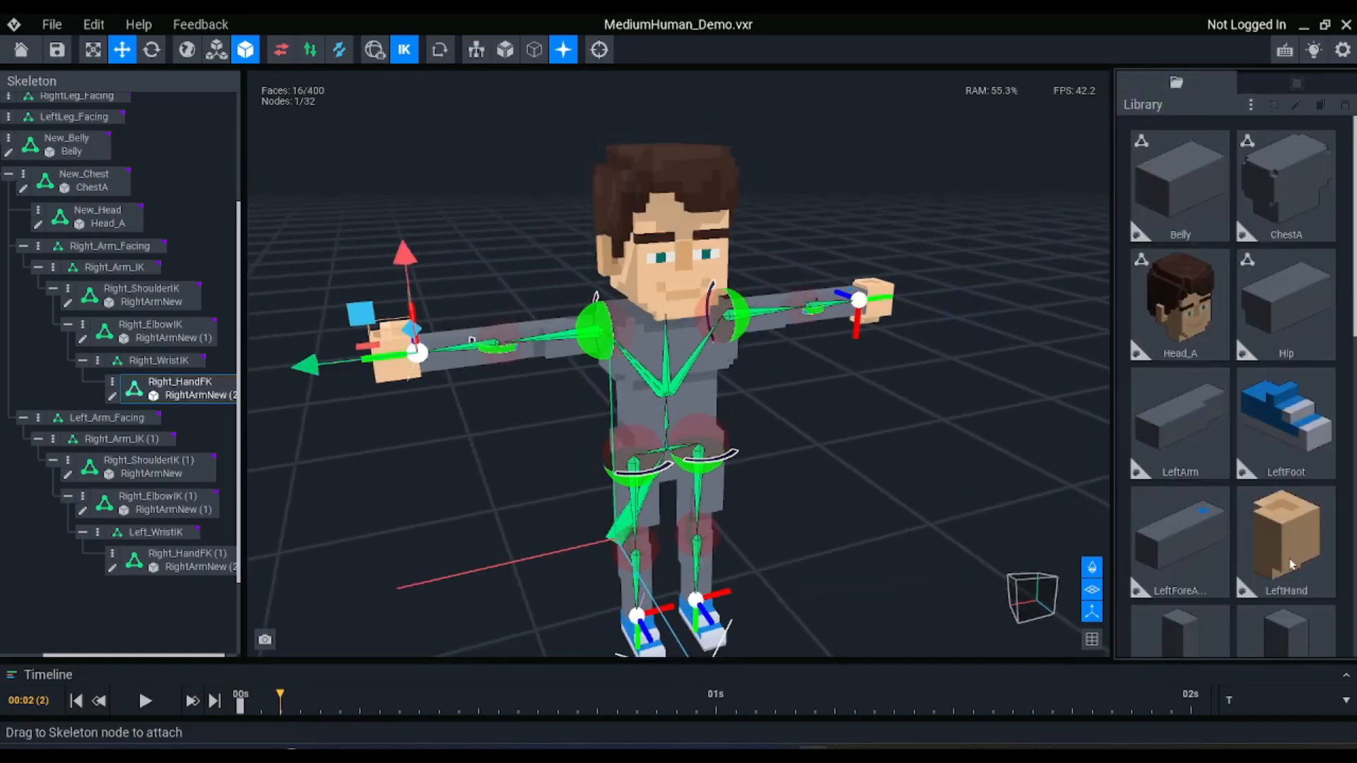
{"action": "scroll", "coordinate": [1289, 563], "scroll_direction": "down", "scroll_amount": 4}
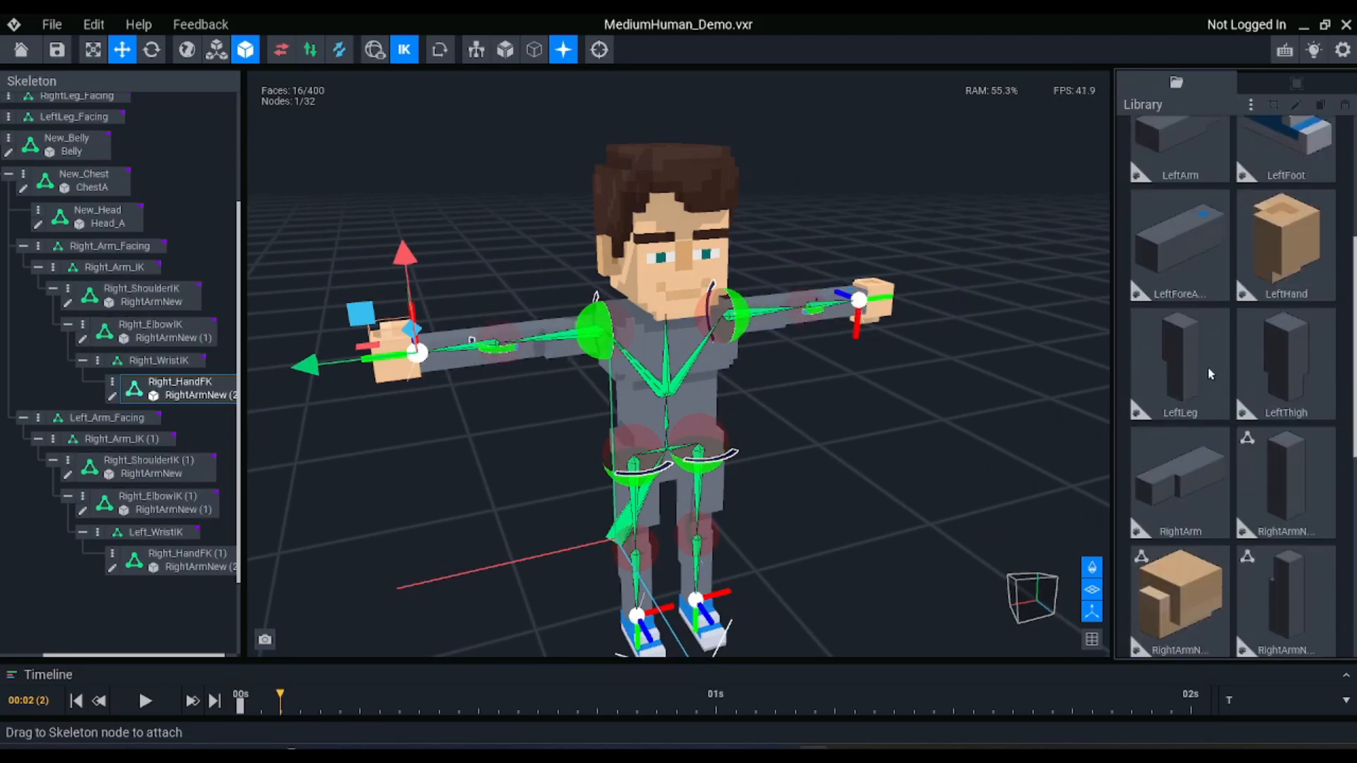
{"action": "scroll", "coordinate": [1207, 368], "scroll_direction": "down", "scroll_amount": 3}
{"action": "left_click", "coordinate": [1161, 373]}
{"action": "key", "text": "ctrl+d"}
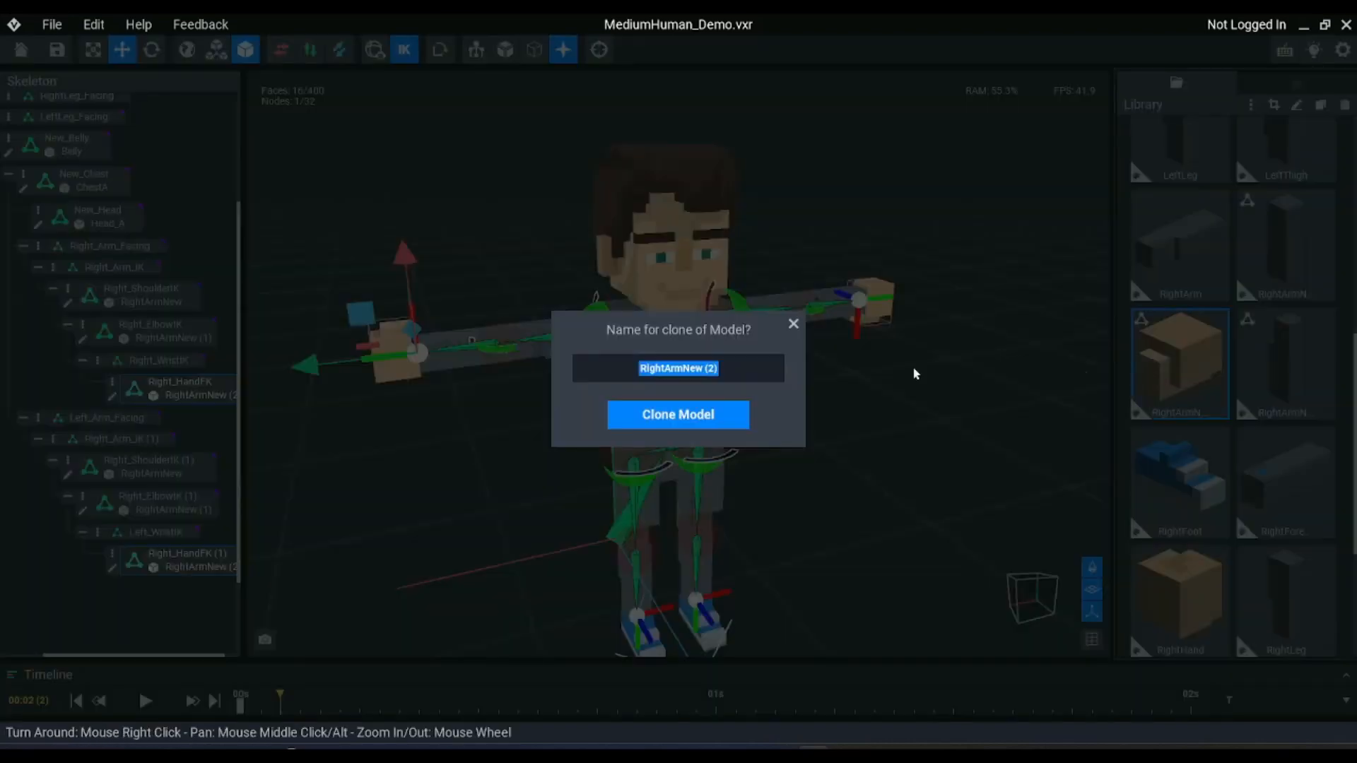
{"action": "key", "text": "Return"}
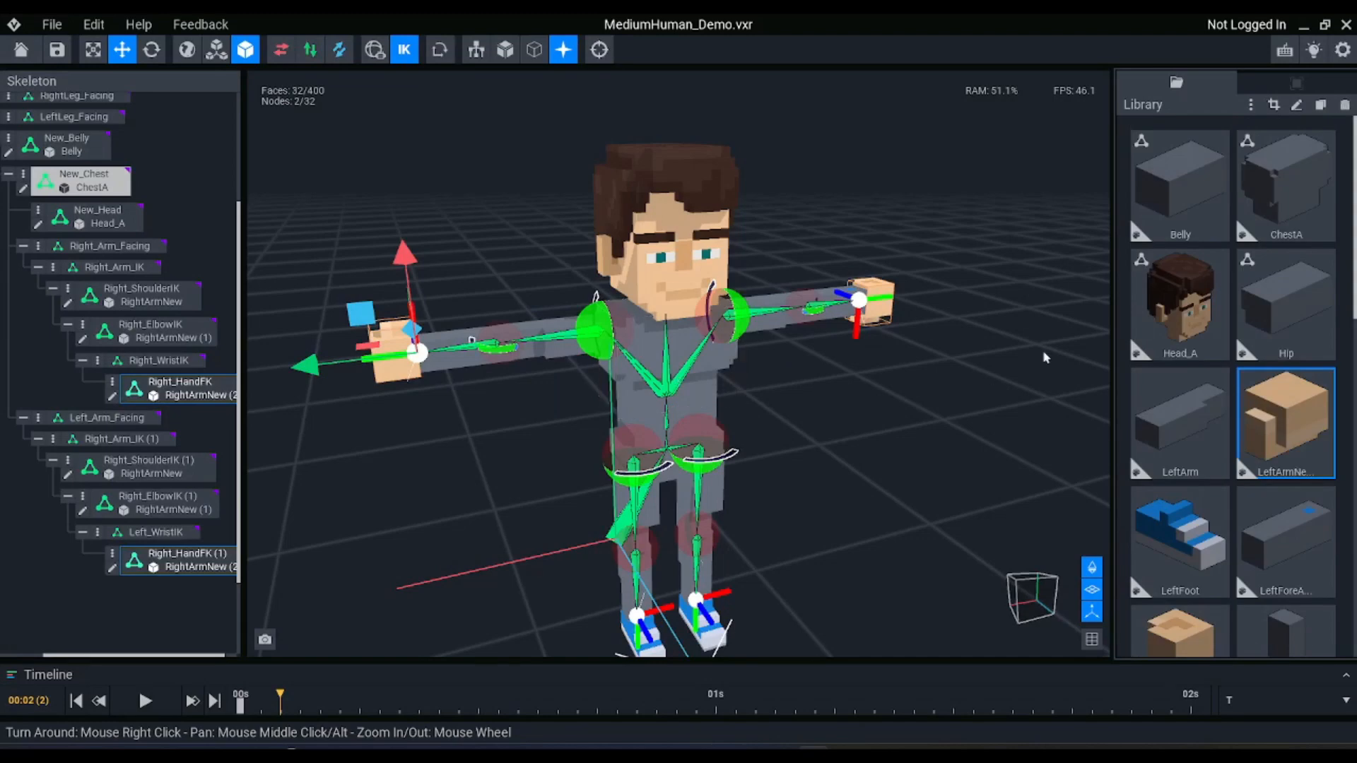
{"action": "mouse_move", "coordinate": [1305, 427]}
{"action": "left_mouse_down"}
{"action": "mouse_move", "coordinate": [1047, 489]}
{"action": "mouse_move", "coordinate": [452, 431]}
{"action": "mouse_move", "coordinate": [180, 388]}
{"action": "left_mouse_up"}
Flip the LeftArmNew (2) voxel model along the X axis and save it when returning to the rig
{"action": "double_click", "coordinate": [1300, 387]}
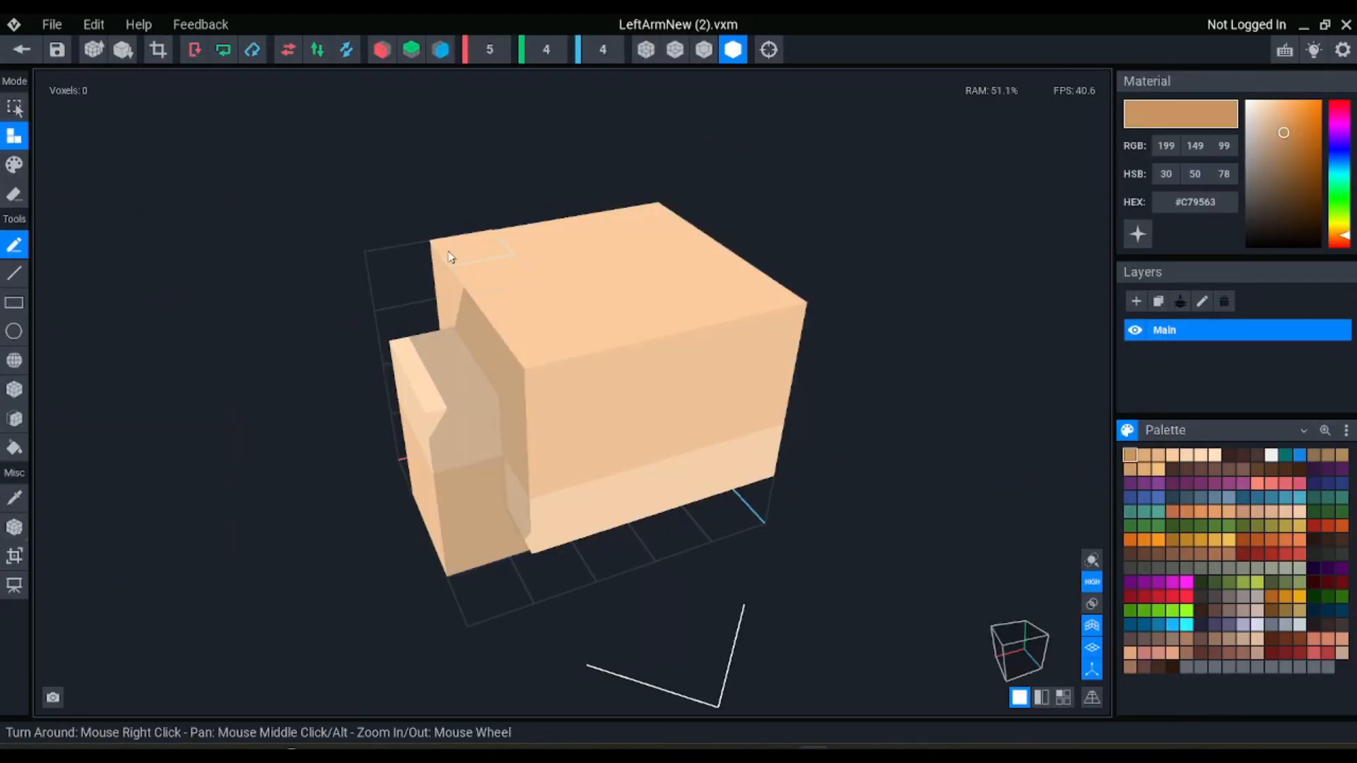
{"action": "left_click", "coordinate": [287, 49]}
{"action": "left_click", "coordinate": [22, 50]}
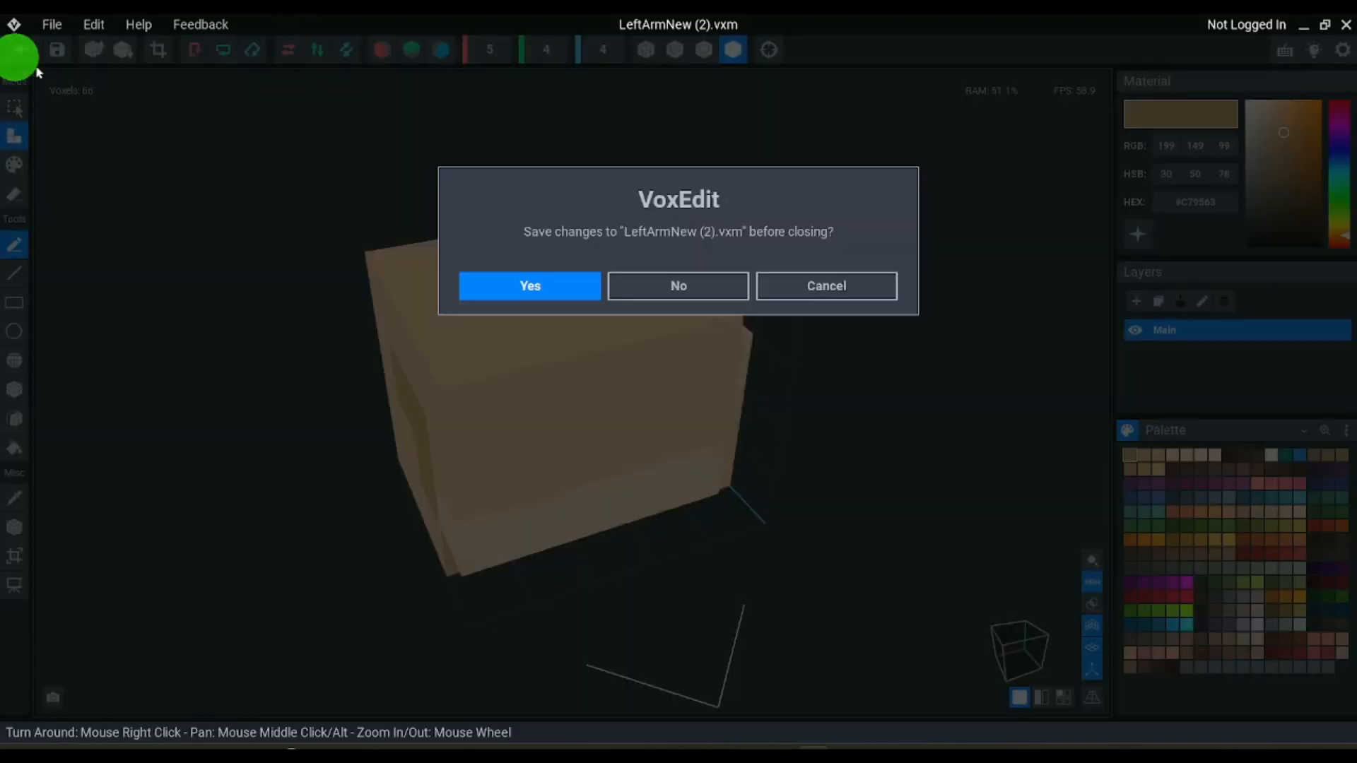
{"action": "left_click", "coordinate": [530, 286]}
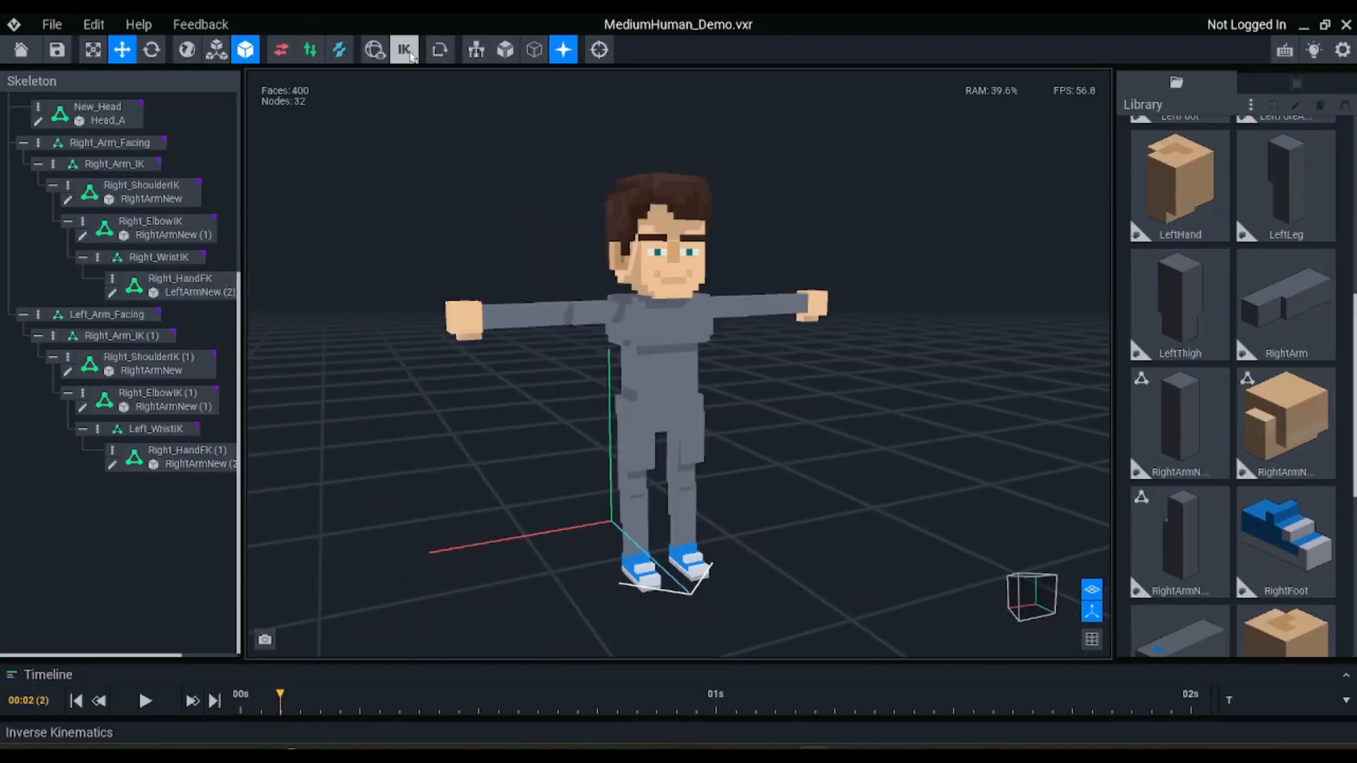
View the character from the side, turn off inverse kinematics, and collapse the New_Hips branch of the skeleton
{"action": "right_click_drag", "start_coordinate": [742, 282], "coordinate": [532, 456]}
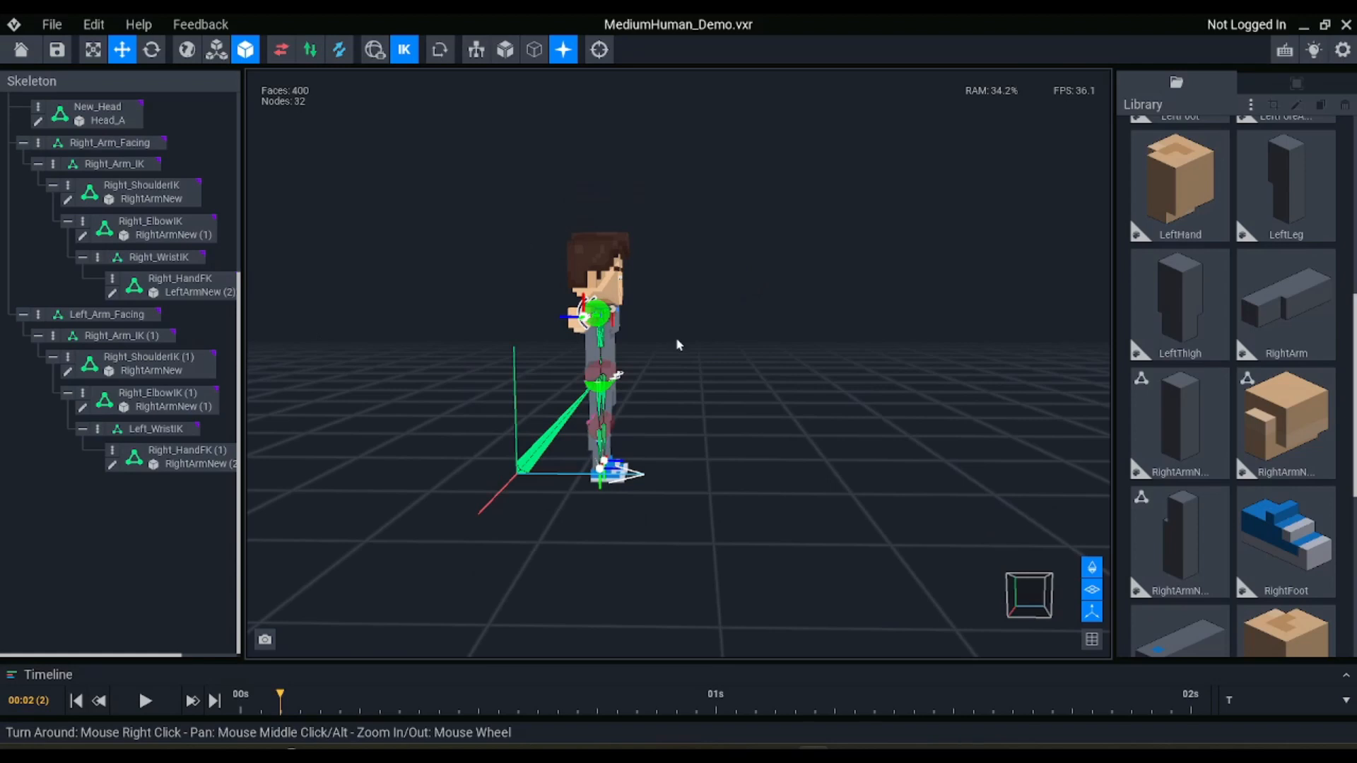
{"action": "scroll", "coordinate": [504, 338], "scroll_direction": "up", "scroll_amount": 3}
{"action": "left_click", "coordinate": [403, 49]}
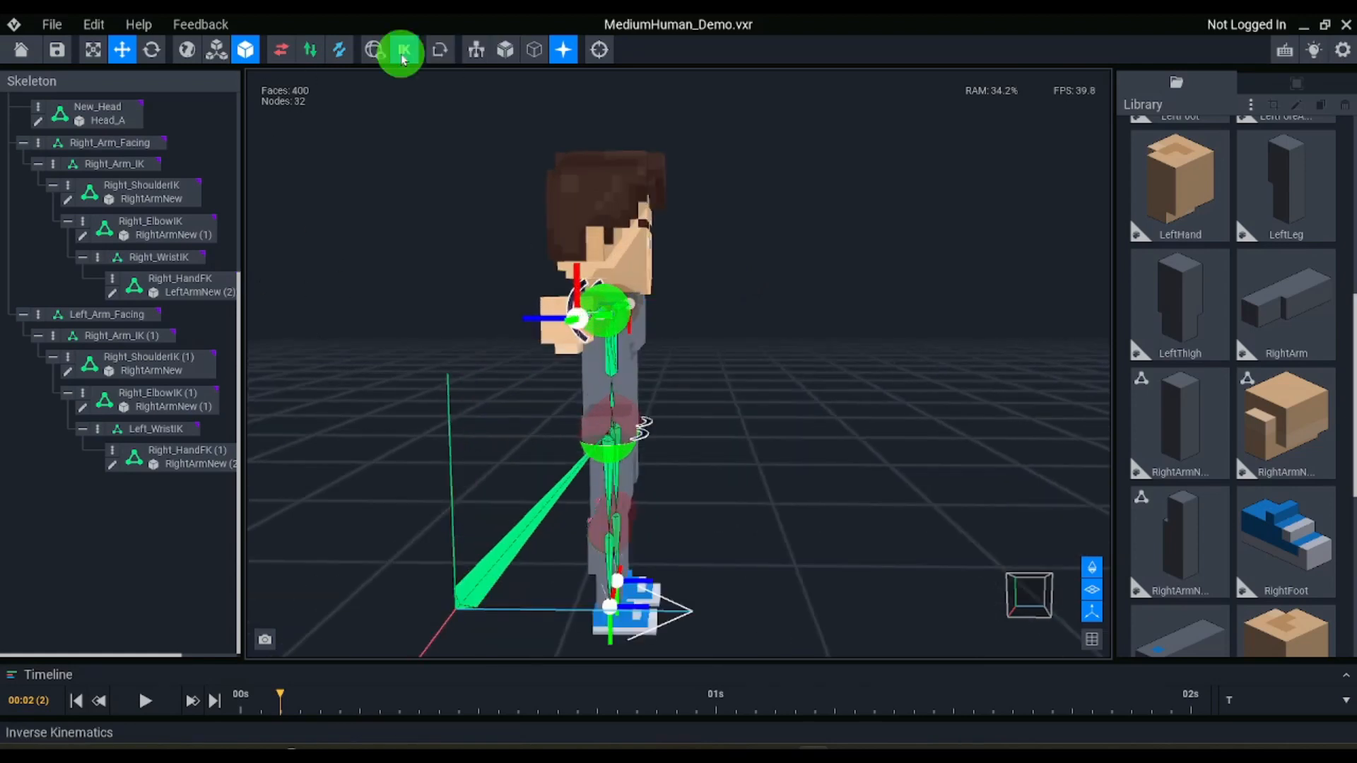
{"action": "scroll", "coordinate": [139, 186], "scroll_direction": "up", "scroll_amount": 5}
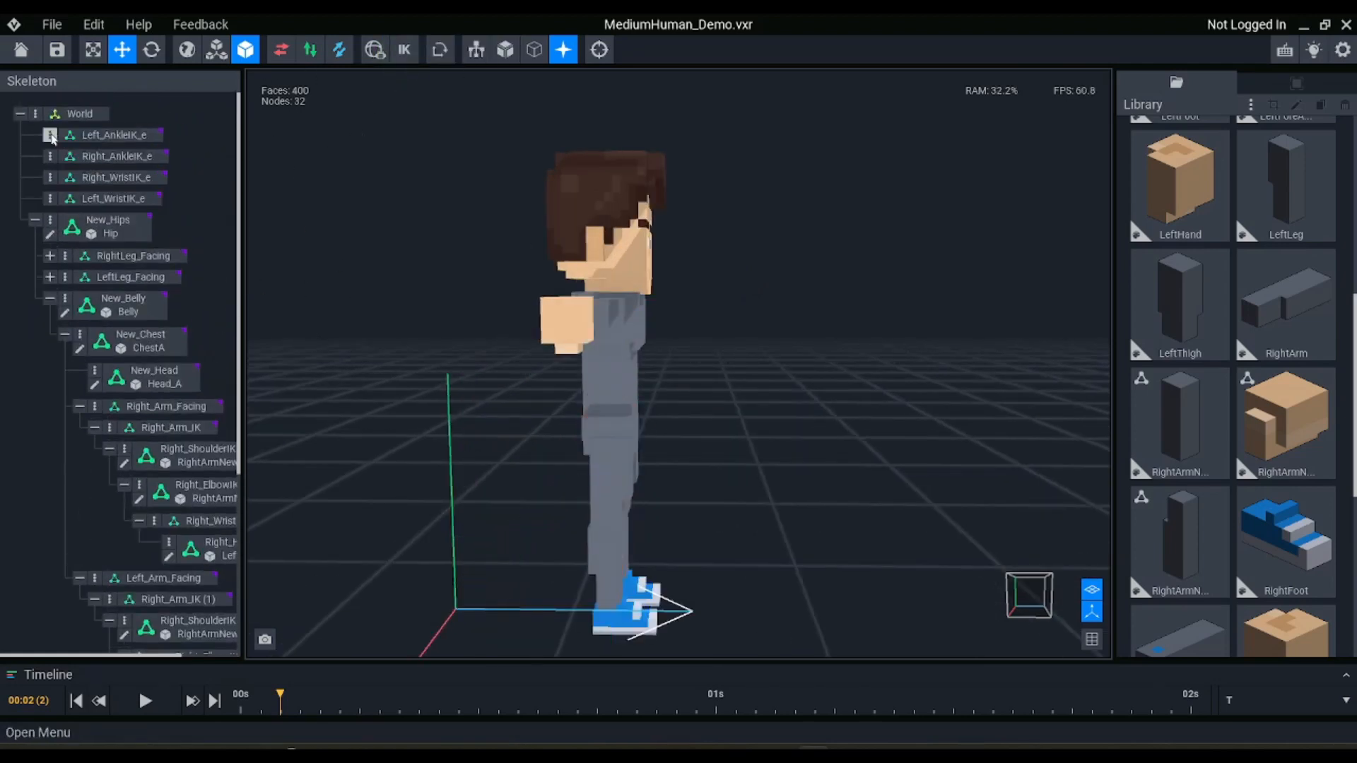
{"action": "left_click", "coordinate": [35, 219]}
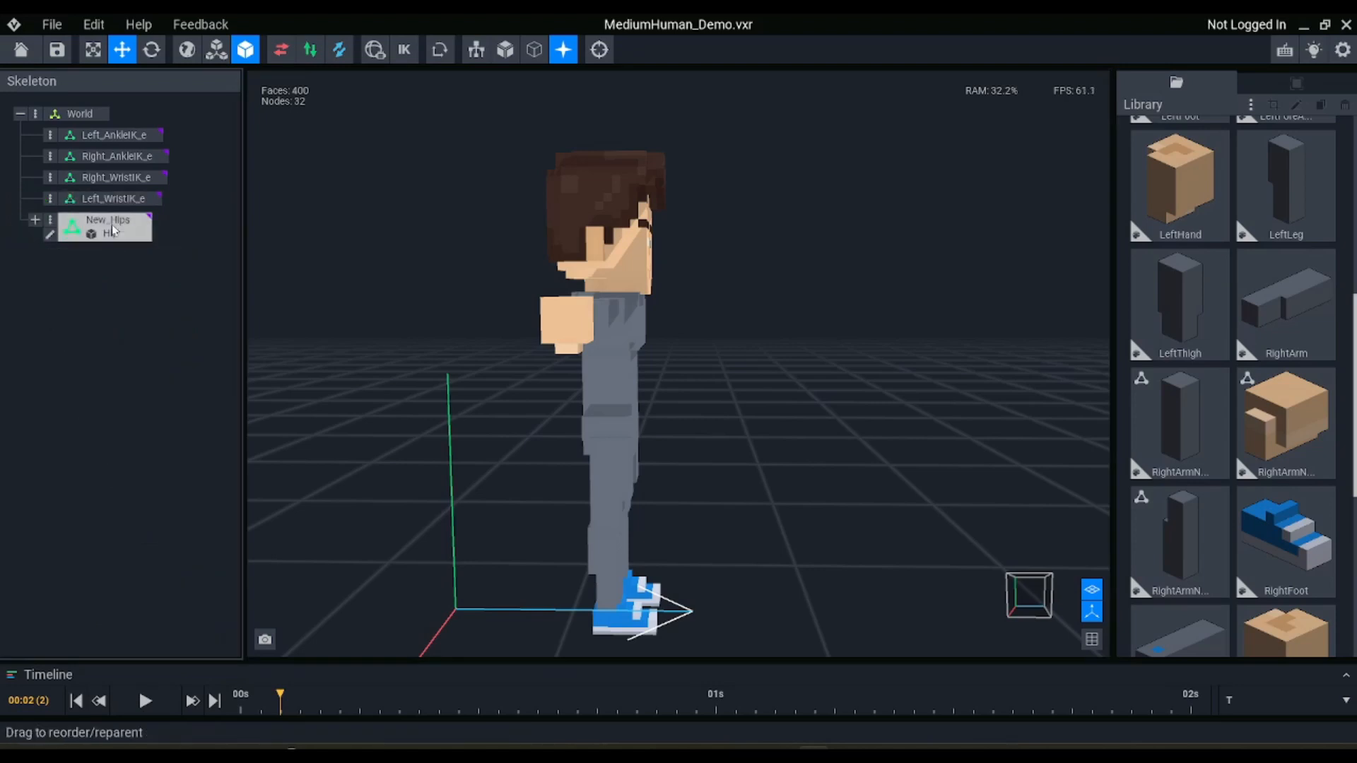
Create a node named Controller under World and make New_Hips its child
{"action": "left_click", "coordinate": [35, 113]}
{"action": "left_click", "coordinate": [70, 119]}
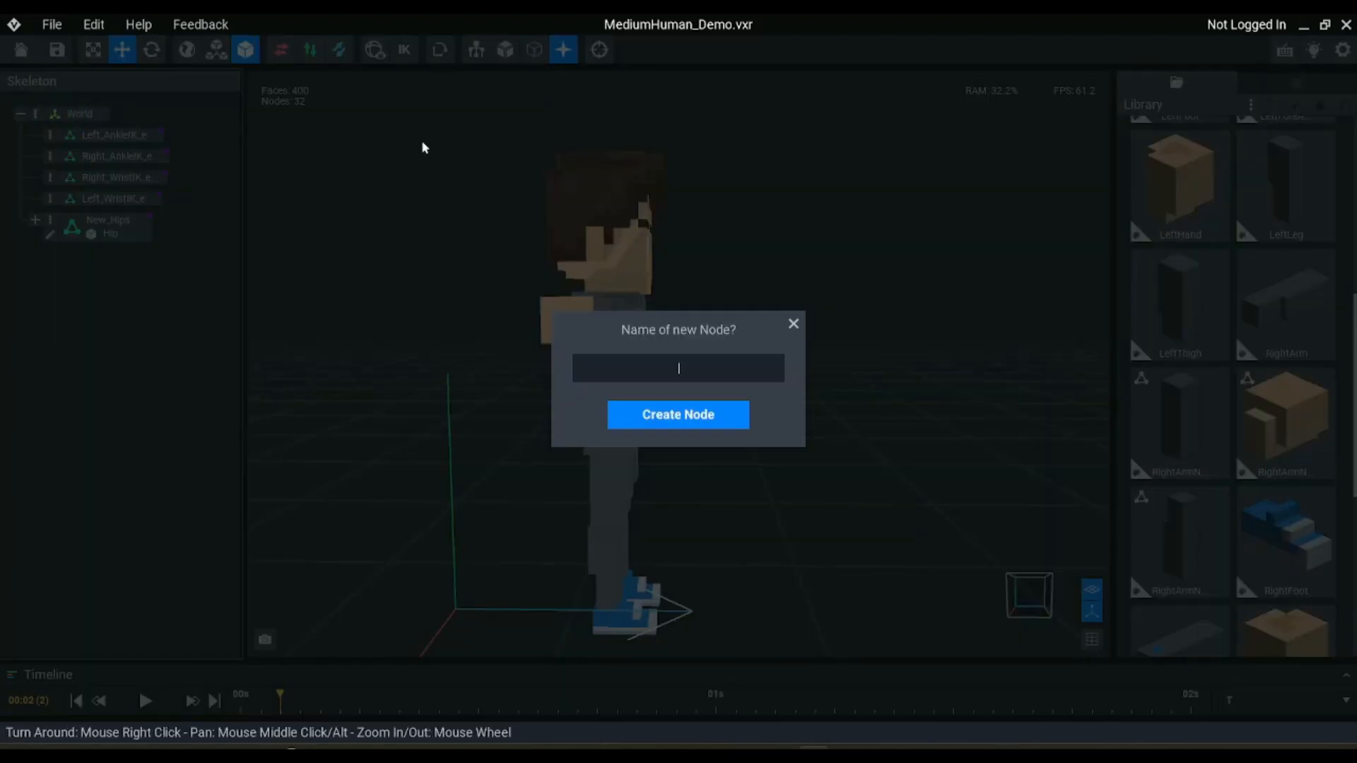
{"action": "type", "text": "Controller"}
{"action": "key", "text": "Return"}
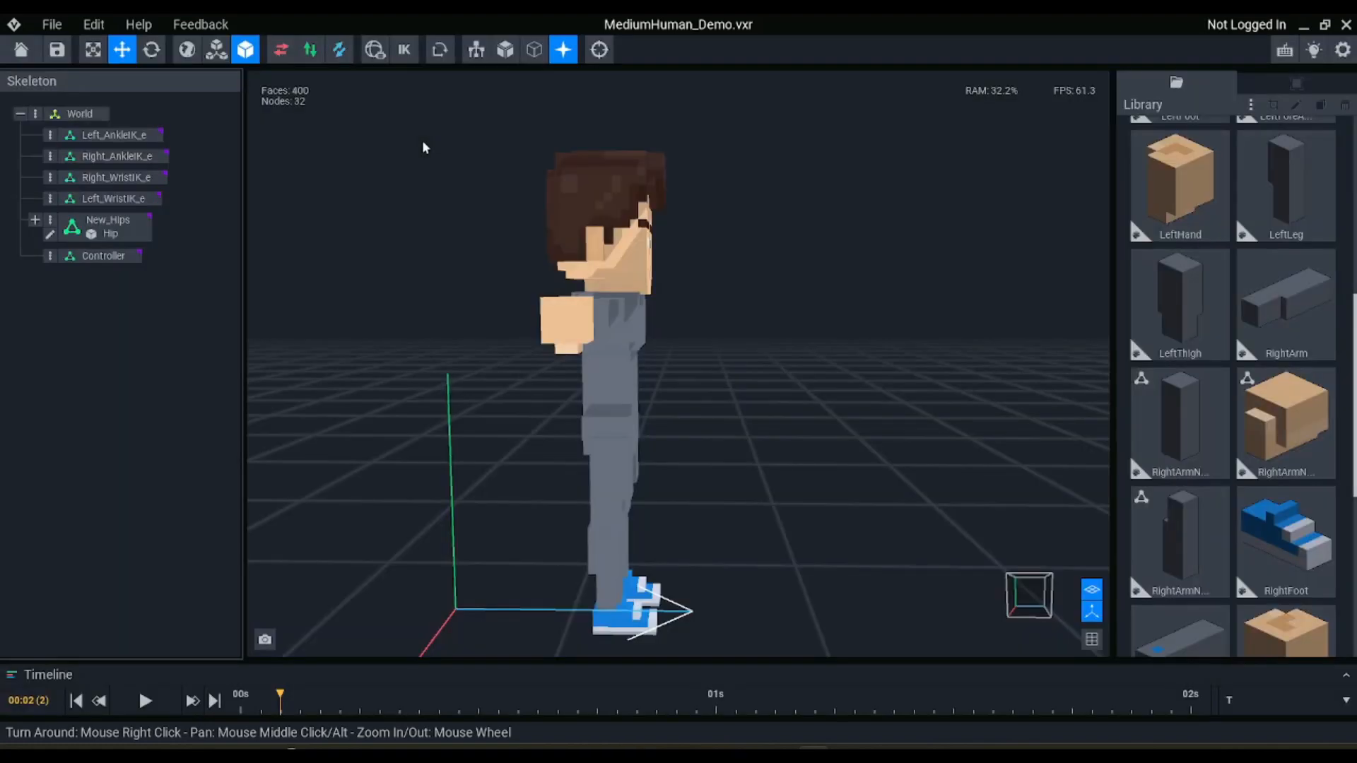
{"action": "left_click_drag", "start_coordinate": [108, 225], "coordinate": [113, 255]}
Turn inverse kinematics back on and try moving New_Hips backward to test how the limbs respond
{"action": "left_click", "coordinate": [403, 50]}
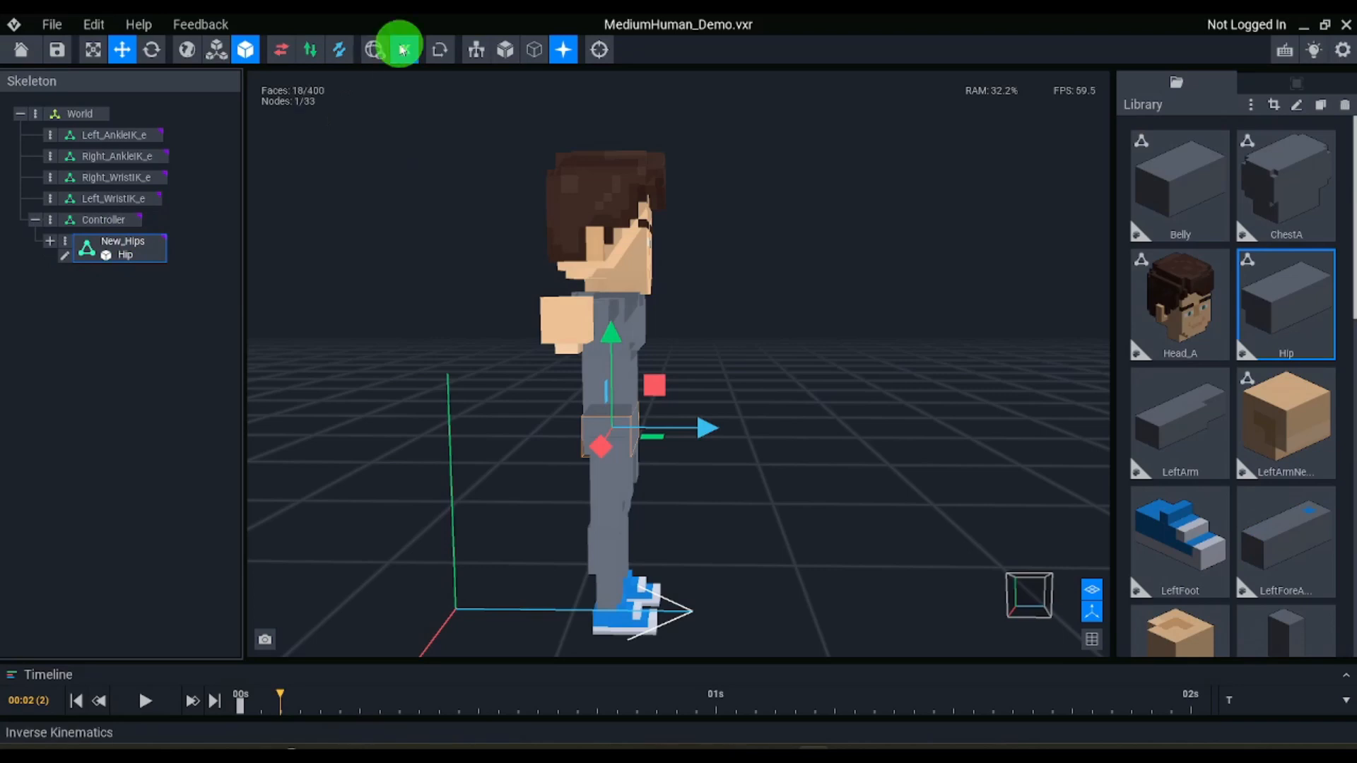
{"action": "scroll", "coordinate": [552, 349], "scroll_direction": "up", "scroll_amount": 2}
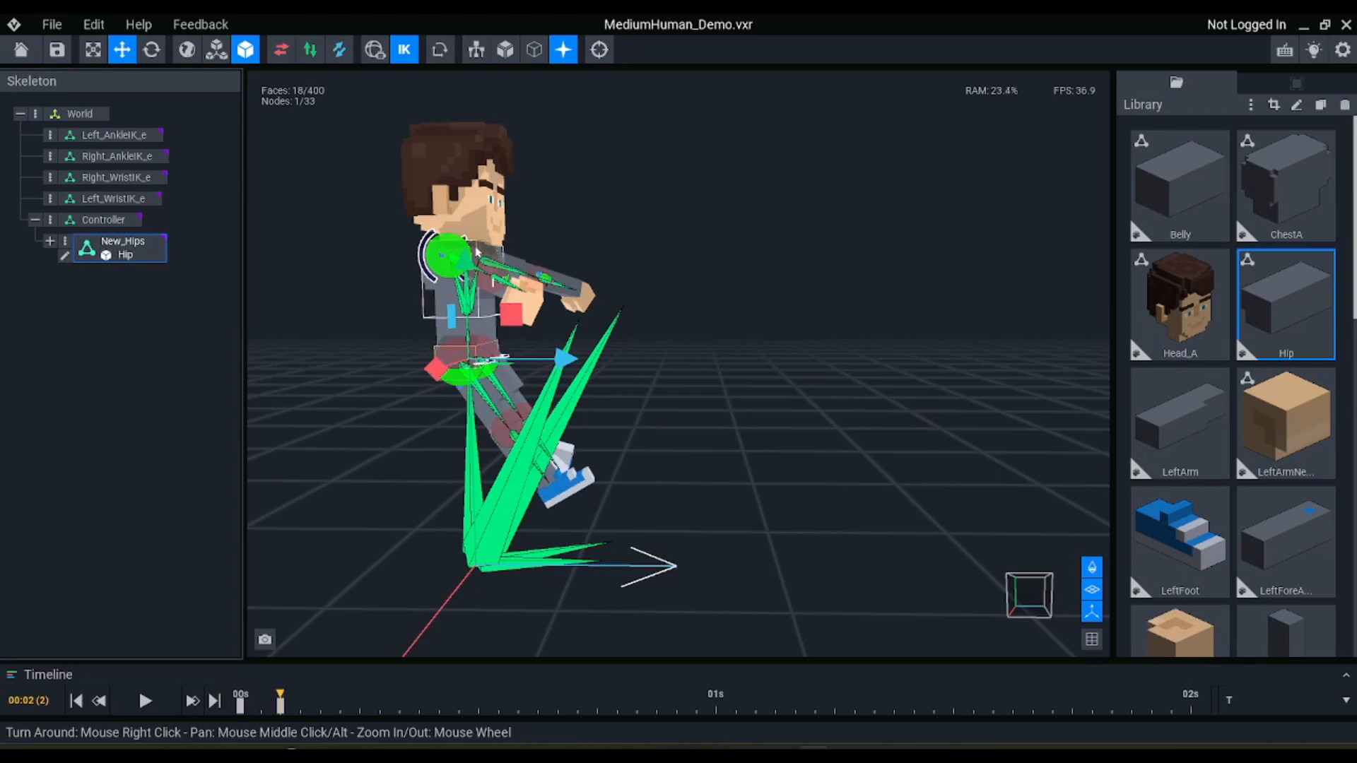
Undo the last New_Hips move, reparent New_Hips directly under World, and remove the Controller node
{"action": "key", "text": "ctrl+z"}
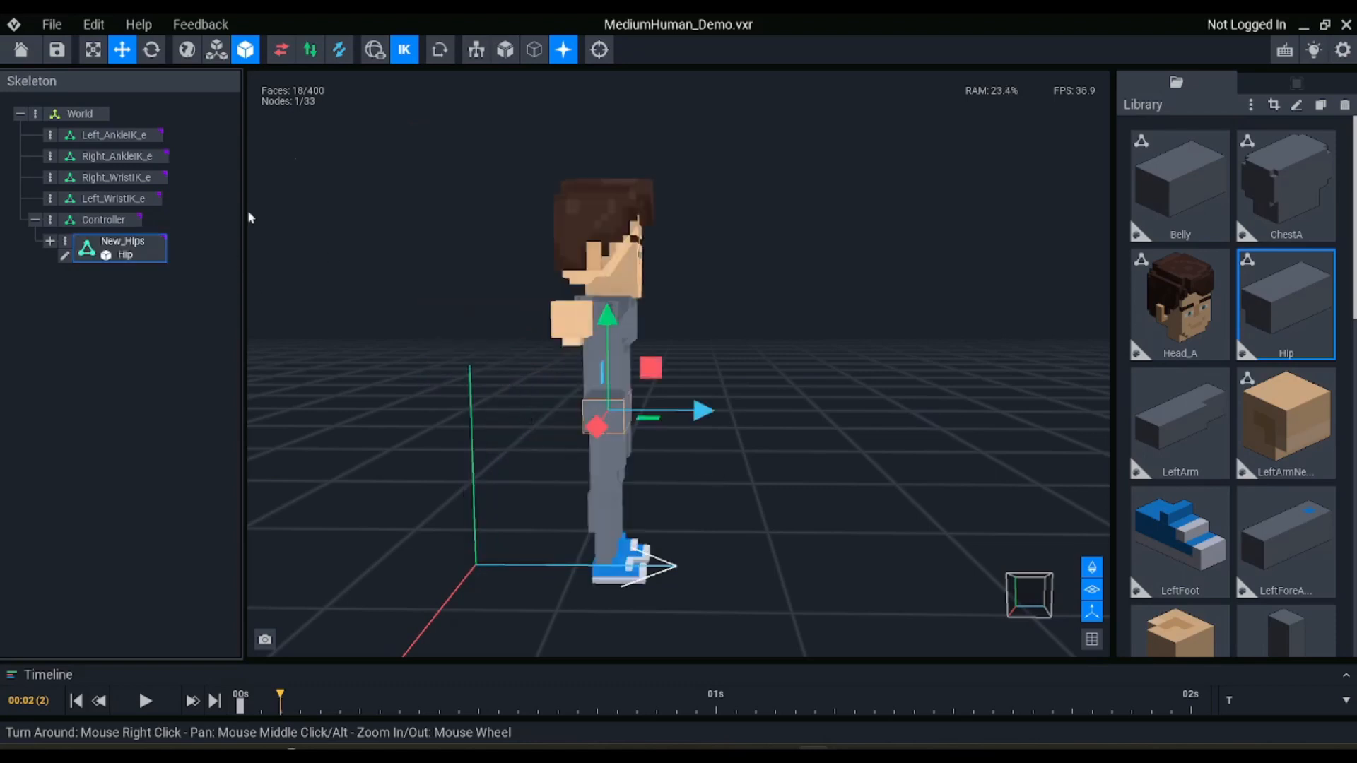
{"action": "left_click", "coordinate": [107, 219]}
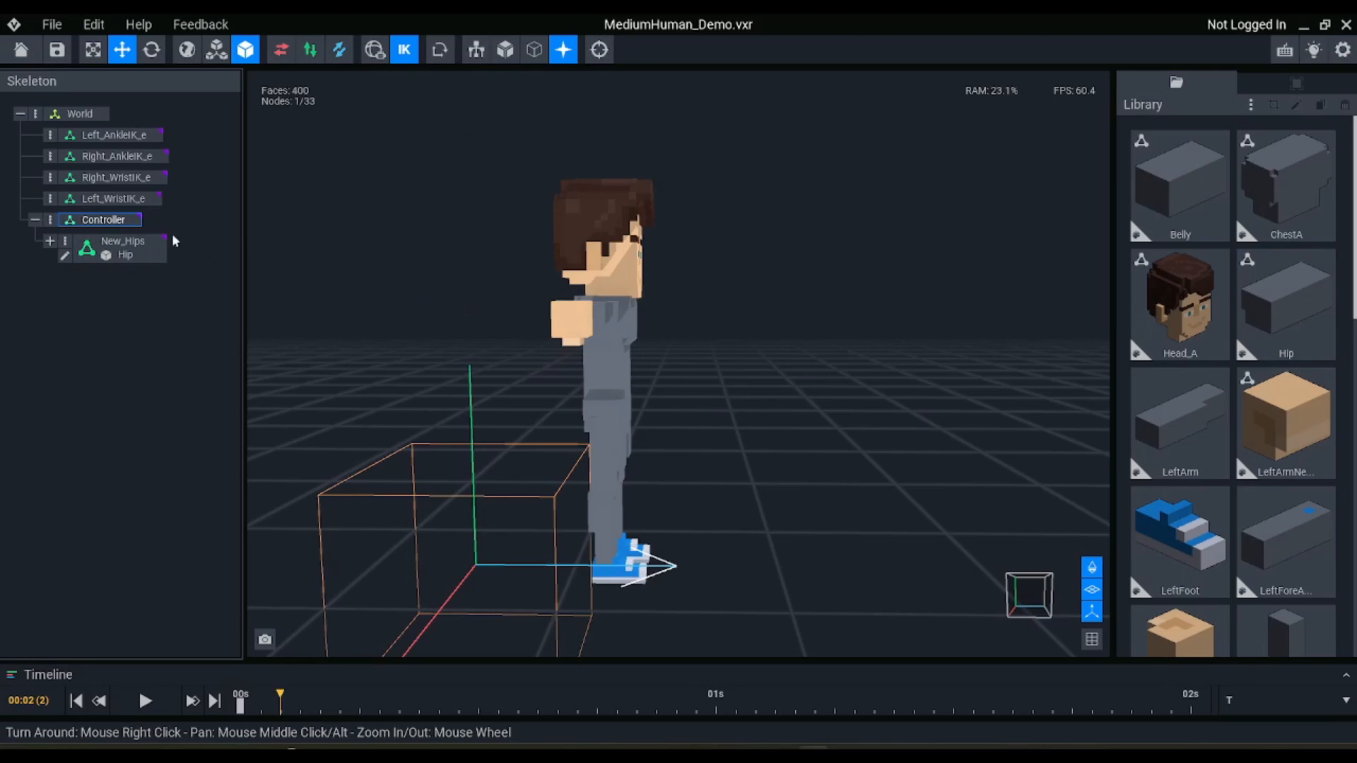
{"action": "left_click", "coordinate": [96, 250]}
{"action": "left_click_drag", "start_coordinate": [134, 239], "coordinate": [90, 115]}
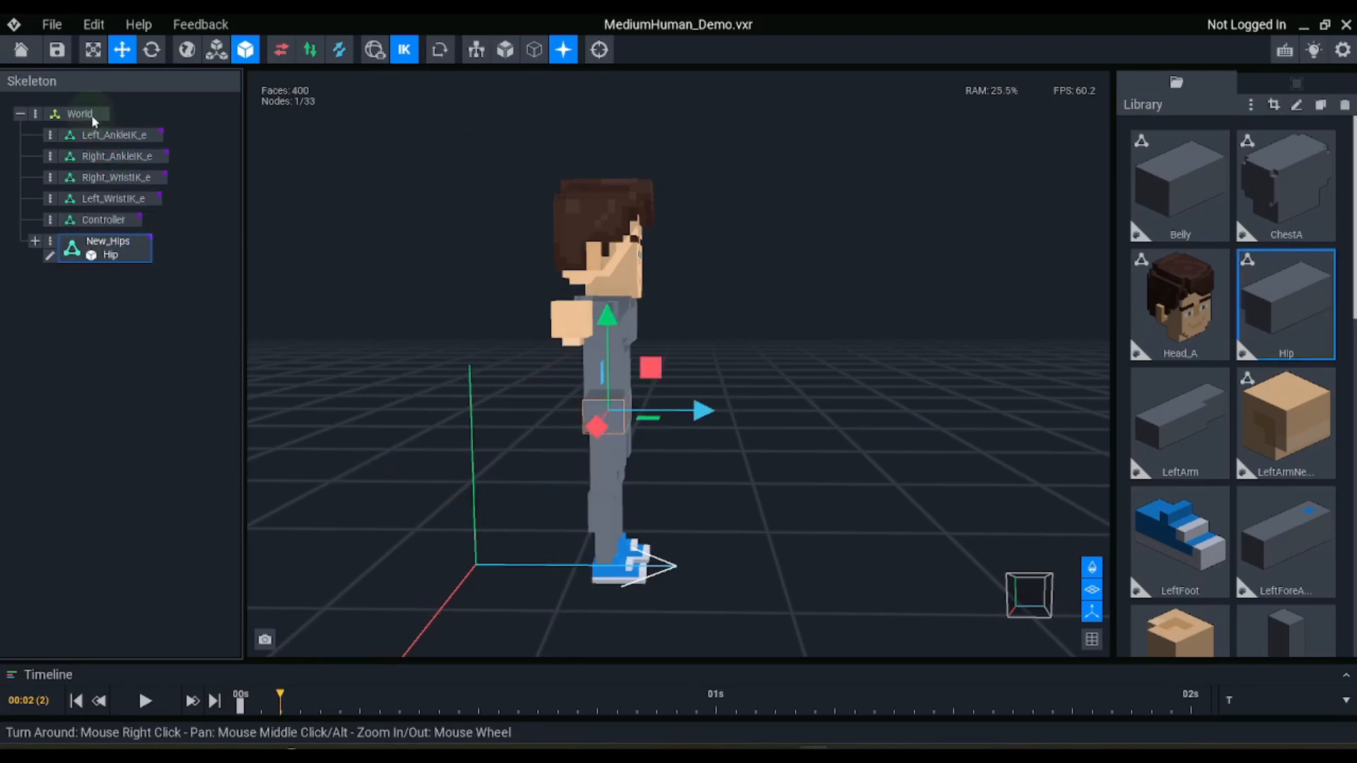
{"action": "left_click", "coordinate": [102, 219]}
{"action": "key", "text": "Delete"}
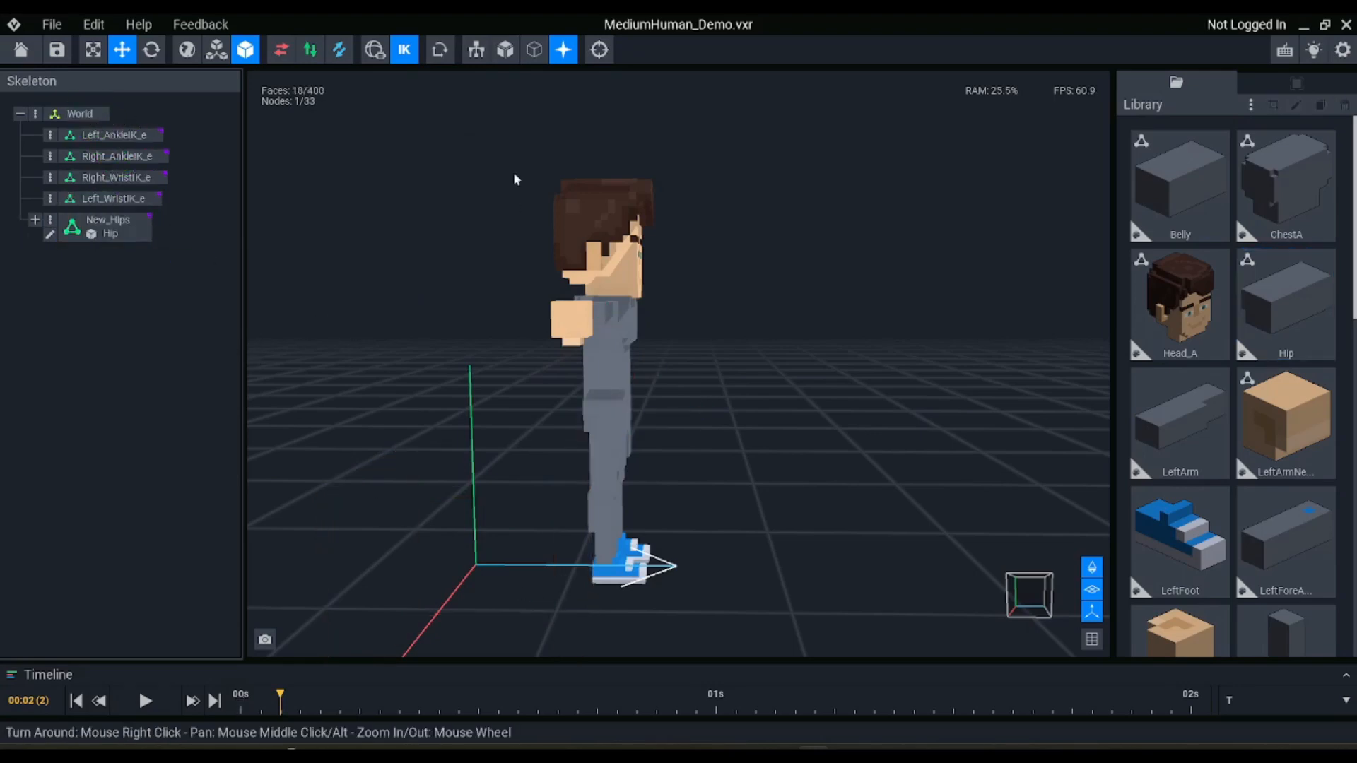
Try lowering New_Hips with inverse kinematics on to test how the knees and arms follow
{"action": "left_click", "coordinate": [101, 237]}
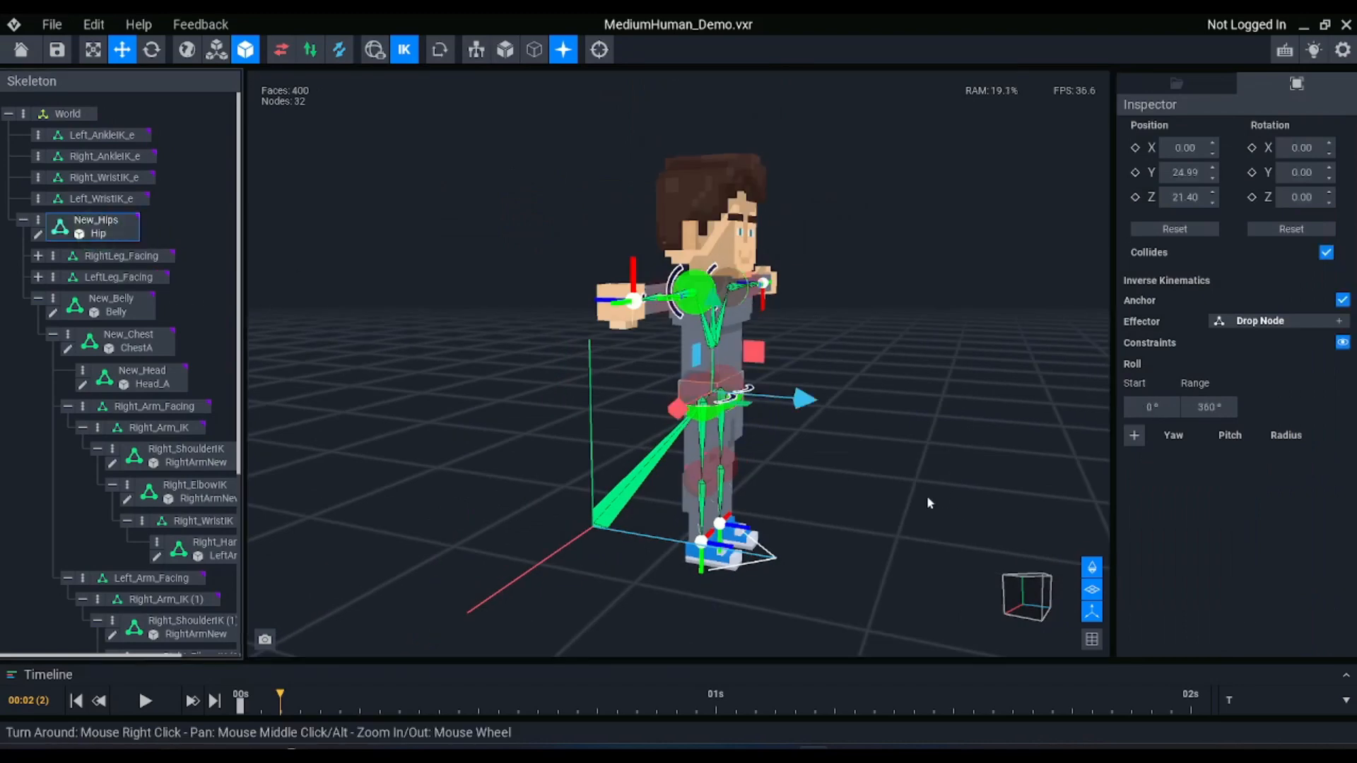
{"action": "left_click_drag", "start_coordinate": [773, 357], "coordinate": [766, 481]}
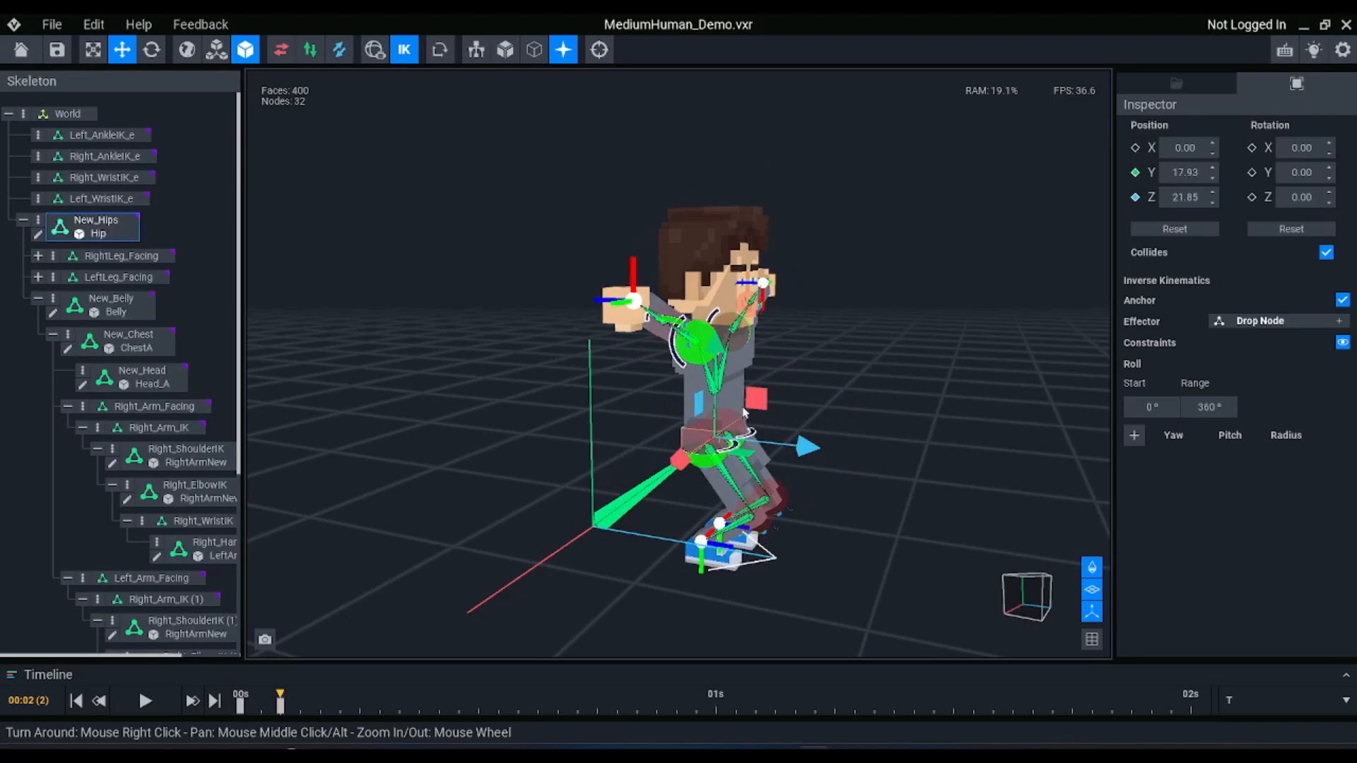
{"action": "right_click_drag", "start_coordinate": [744, 414], "coordinate": [726, 421]}
{"action": "left_click_drag", "start_coordinate": [726, 421], "coordinate": [803, 500]}
{"action": "key", "text": "ctrl+z"}
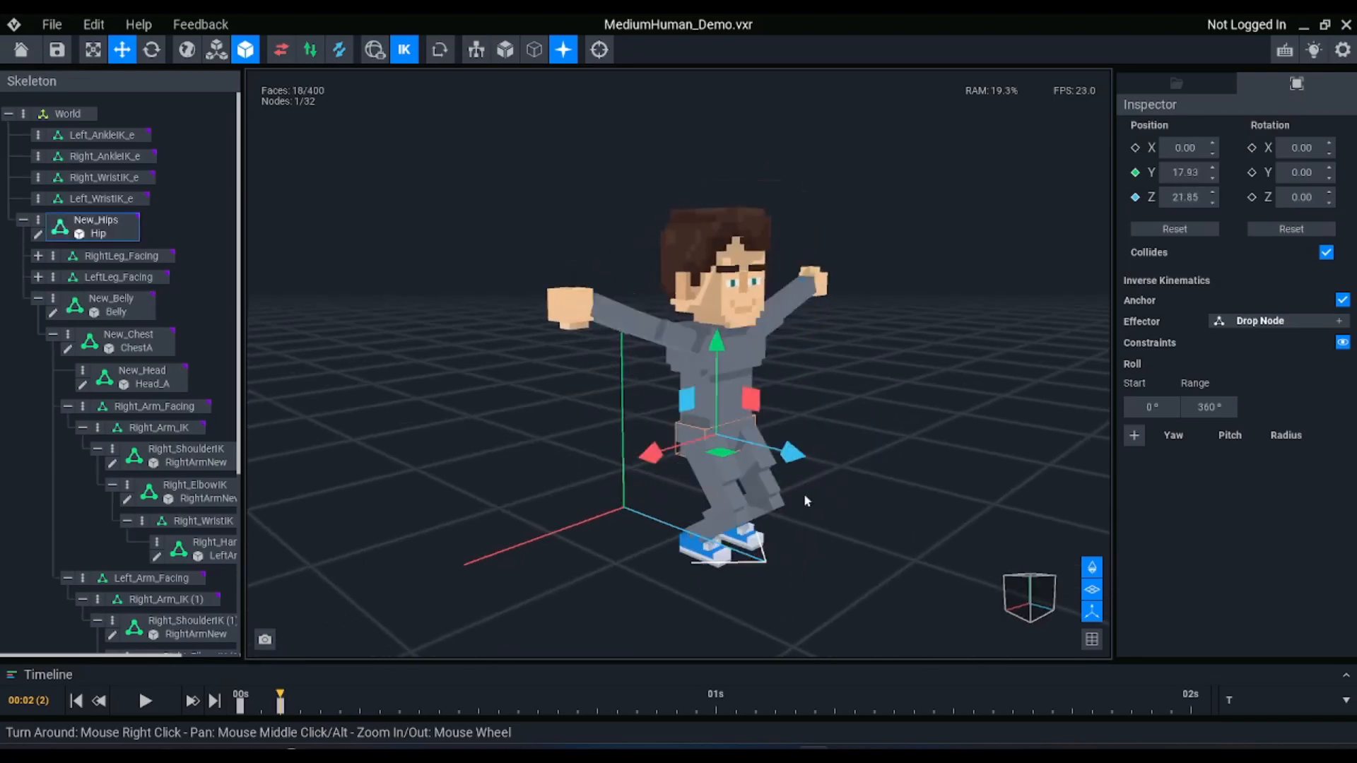
{"action": "scroll", "coordinate": [793, 506], "scroll_direction": "up", "scroll_amount": 4}
{"action": "right_click_drag", "start_coordinate": [793, 506], "coordinate": [800, 507]}
{"action": "middle_click_drag", "start_coordinate": [801, 508], "coordinate": [856, 565]}
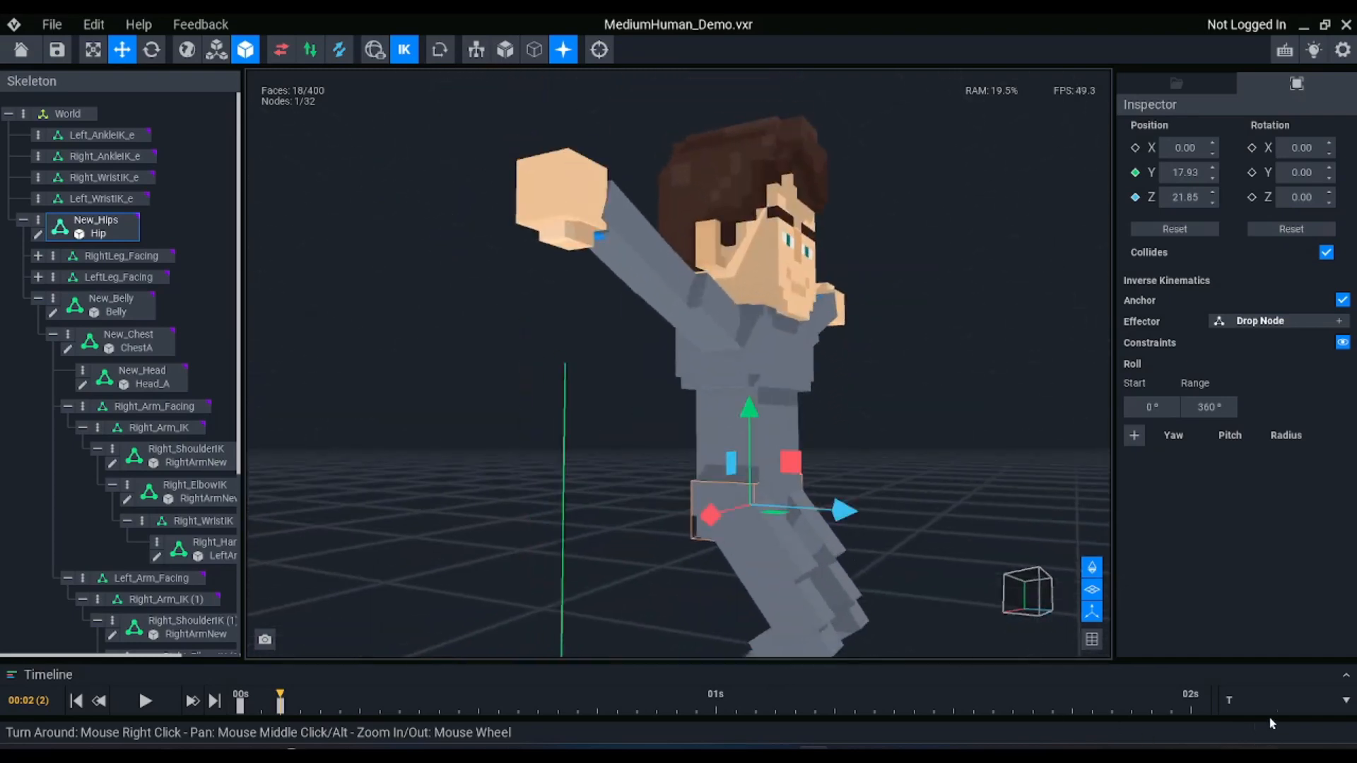
Expand the timeline, then replace the last New_Hips move with one to about Y 20, Z 26
{"action": "left_click", "coordinate": [1346, 676]}
{"action": "middle_click_drag", "start_coordinate": [578, 362], "coordinate": [563, 292]}
{"action": "right_click_drag", "start_coordinate": [571, 308], "coordinate": [439, 376]}
{"action": "key", "text": "ctrl+z"}
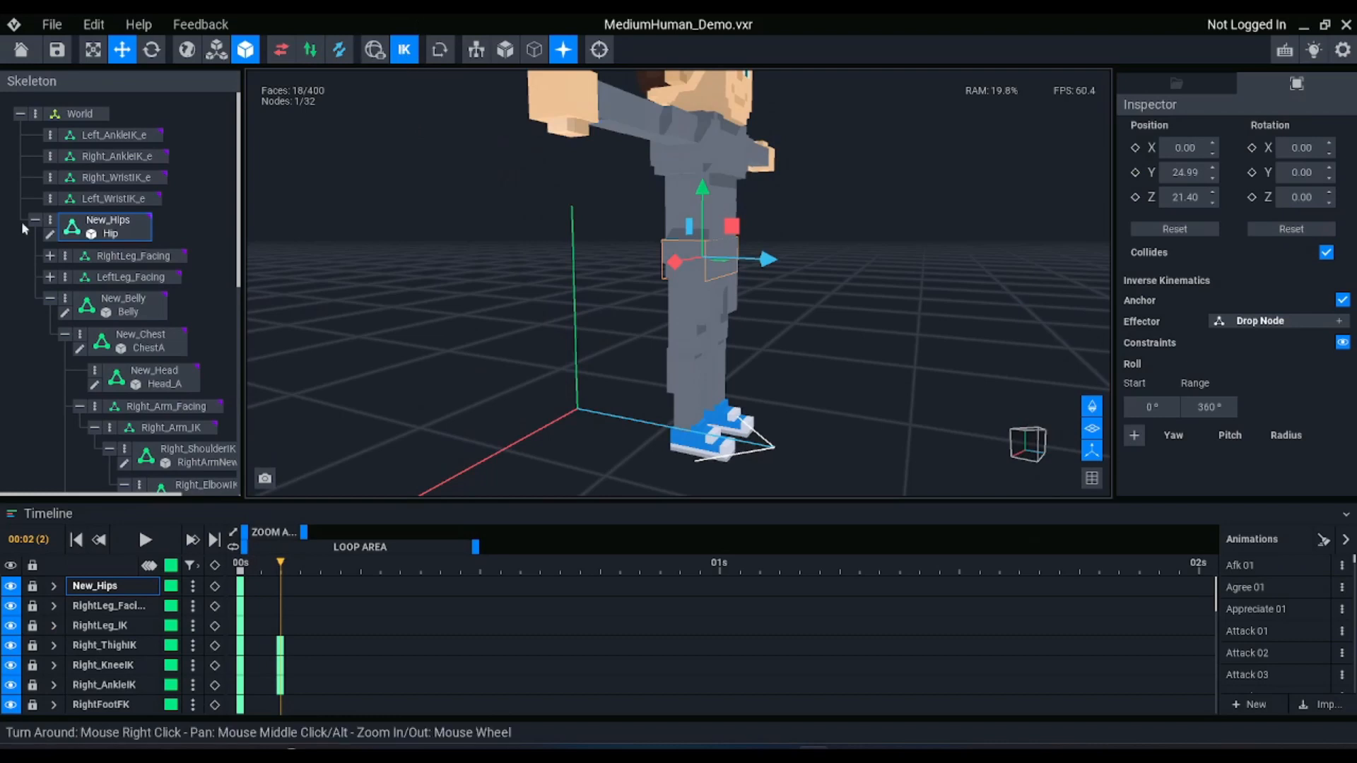
{"action": "left_click_drag", "start_coordinate": [719, 207], "coordinate": [768, 282]}
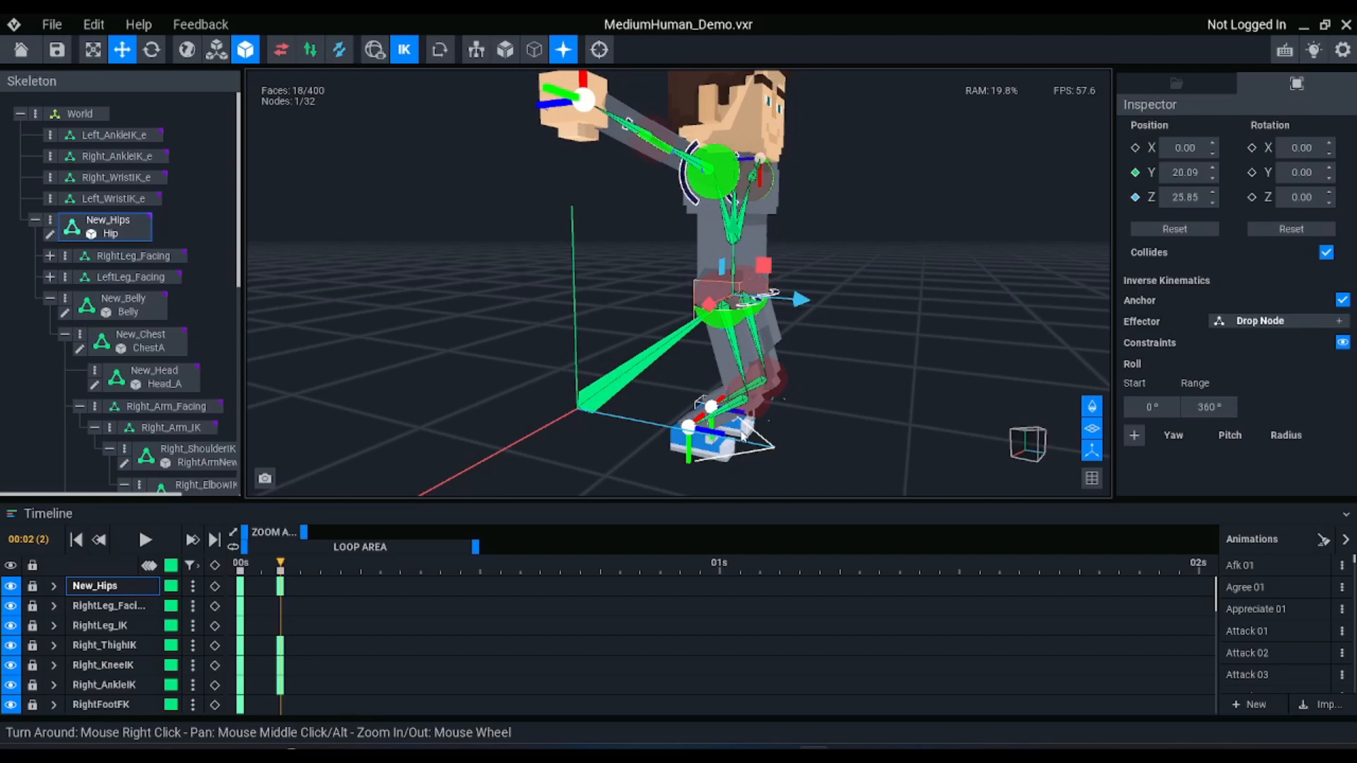
Move Left_AnkleIK_e forward to about Z 40 and Right_AnkleIK_e backward to about Z 15, putting the legs in a stride
{"action": "left_click", "coordinate": [740, 431]}
{"action": "scroll", "coordinate": [177, 240], "scroll_direction": "up", "scroll_amount": 3}
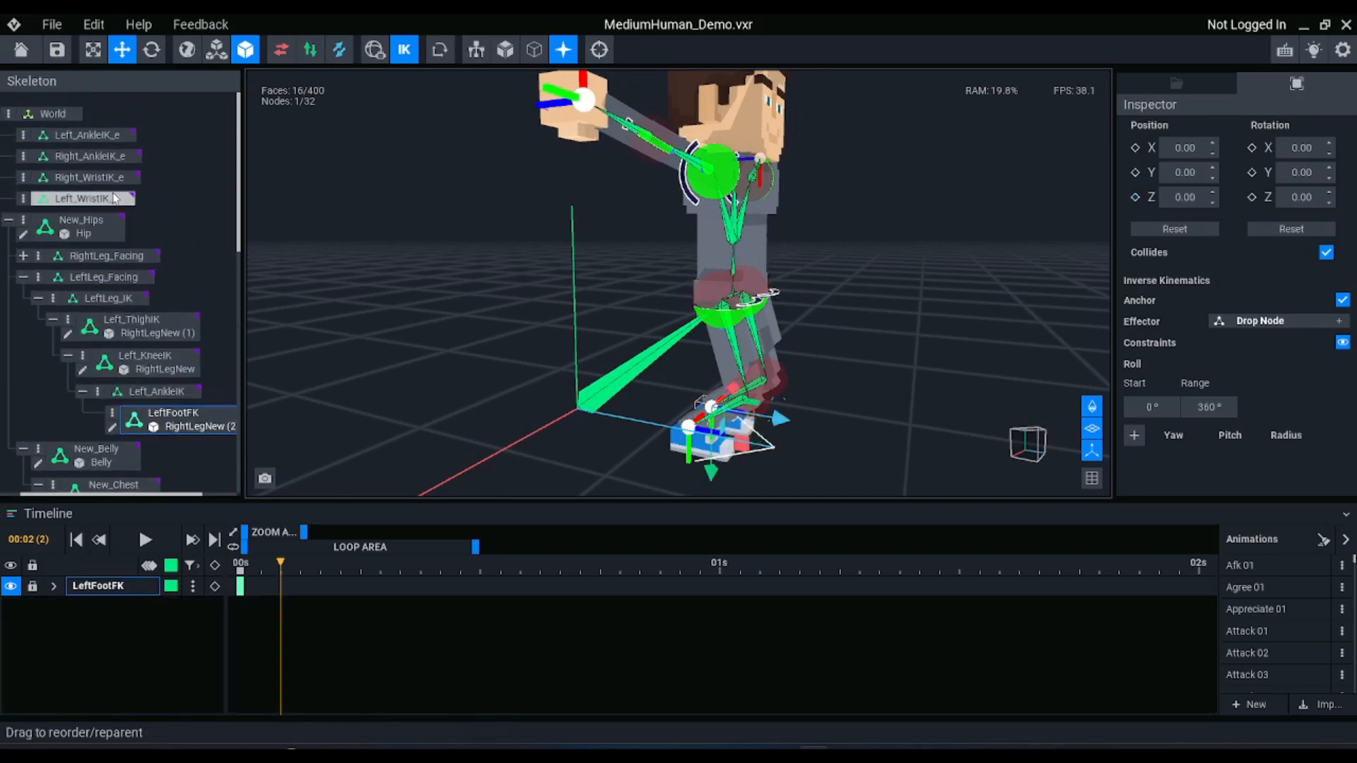
{"action": "left_click", "coordinate": [118, 154]}
{"action": "left_click", "coordinate": [117, 135]}
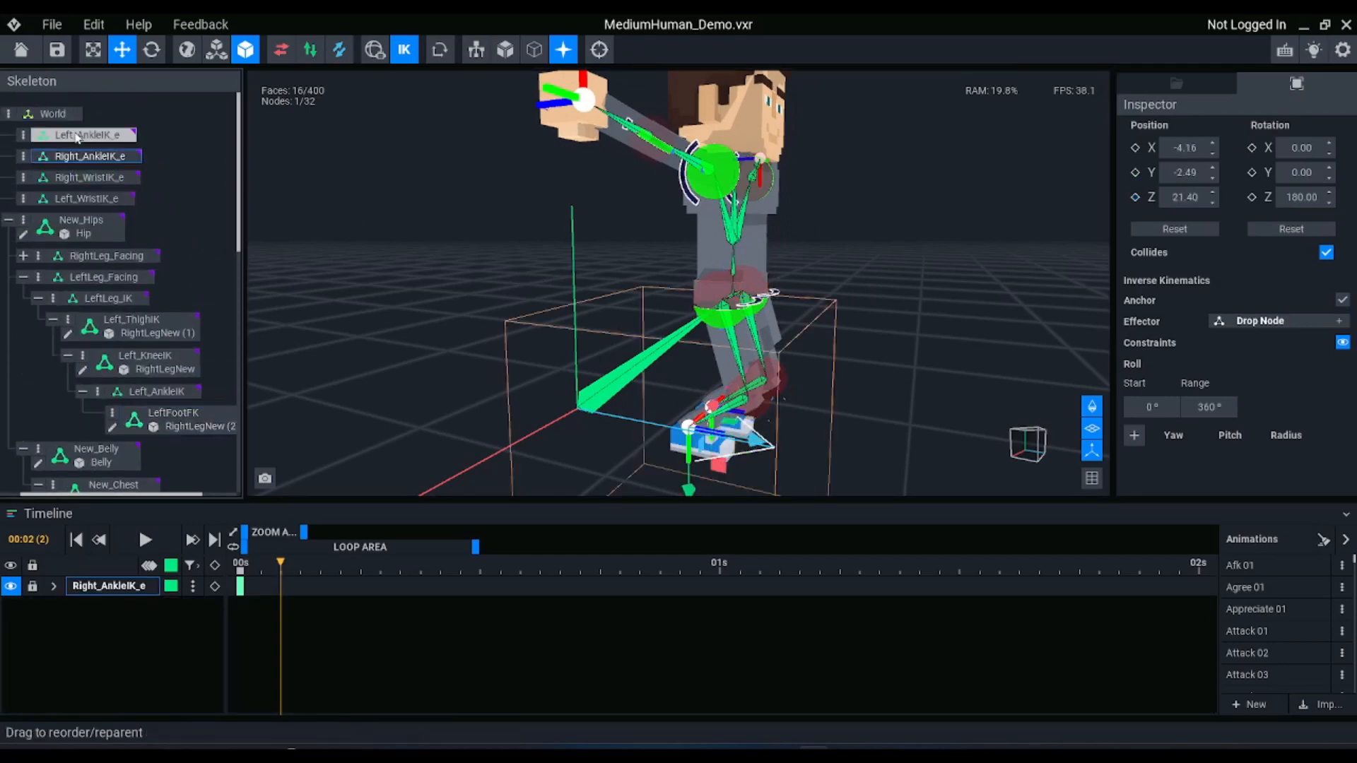
{"action": "left_click_drag", "start_coordinate": [775, 437], "coordinate": [901, 455]}
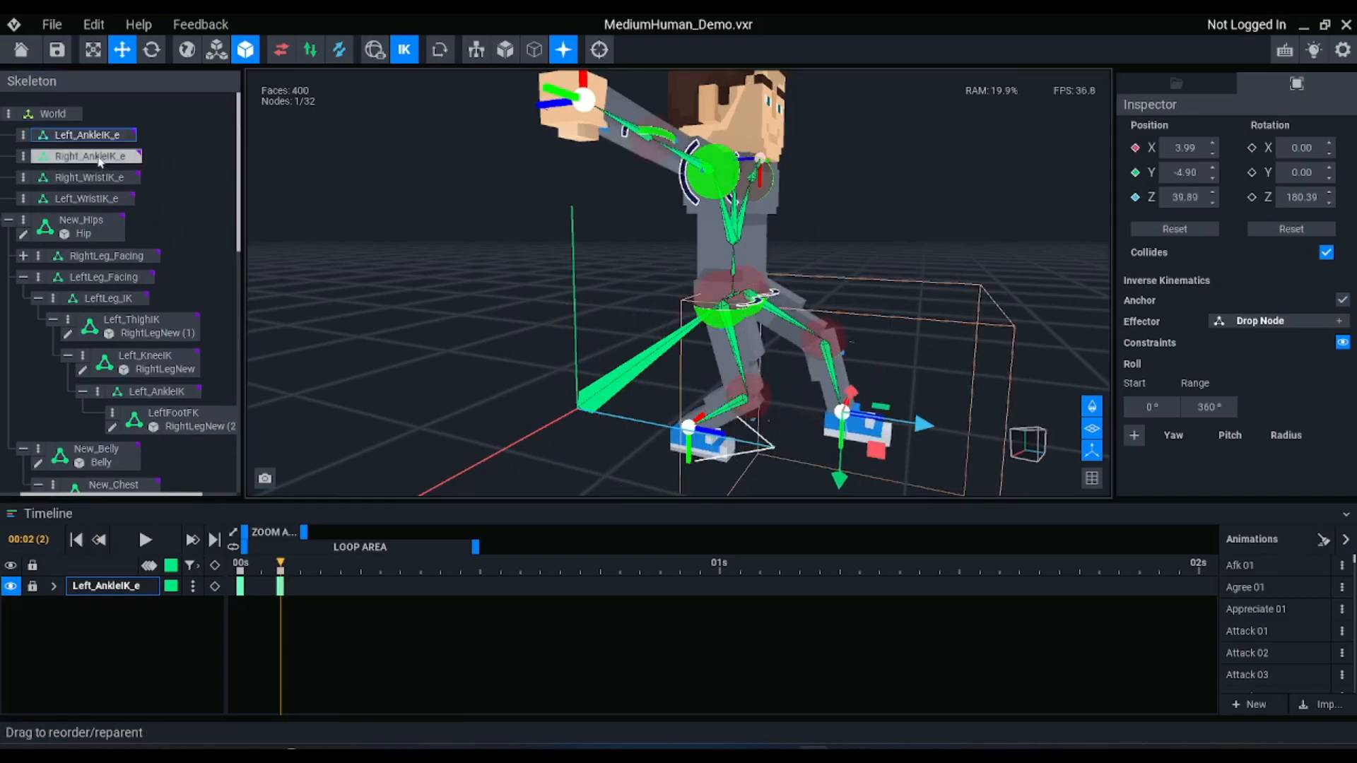
{"action": "left_click", "coordinate": [710, 456]}
{"action": "left_click_drag", "start_coordinate": [712, 458], "coordinate": [679, 438]}
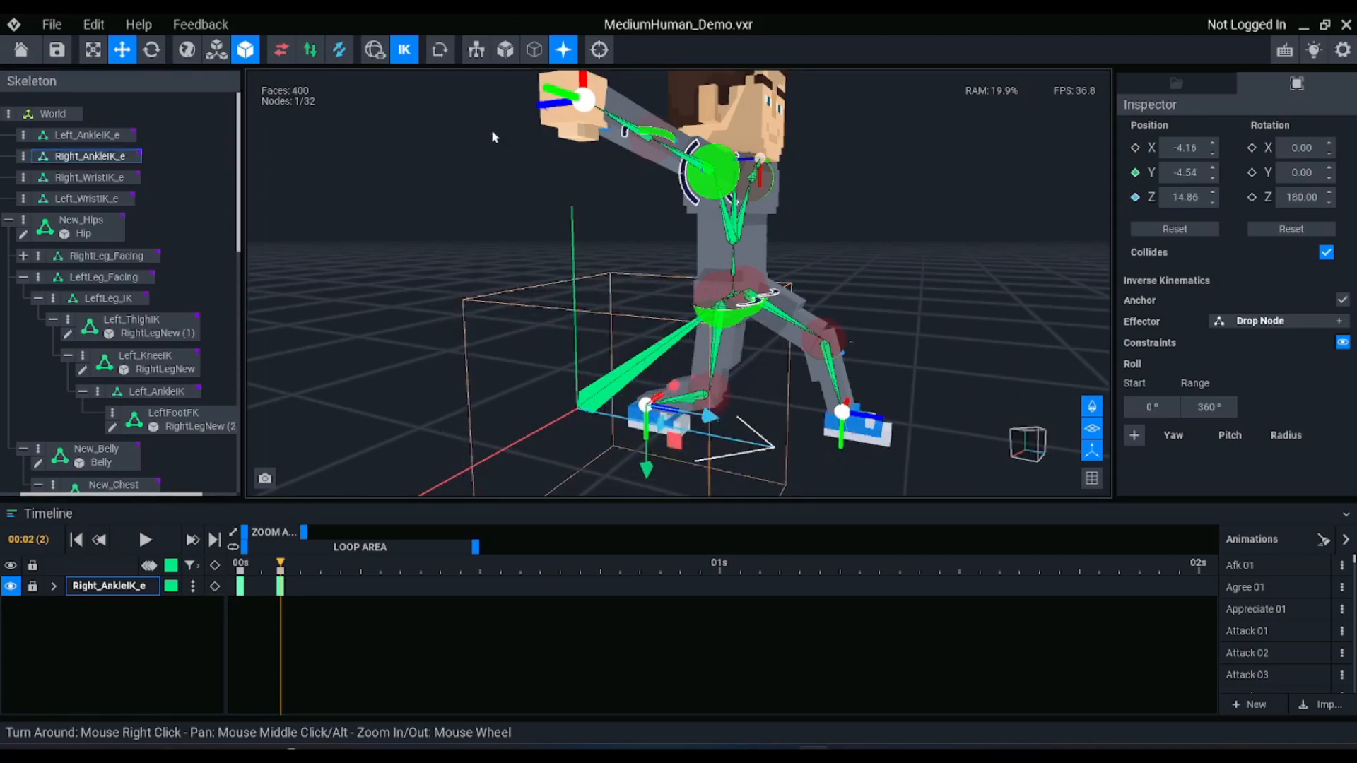
Turn off inverse kinematics, rotate Left_ThighIK to swing the leg outward, and tilt LeftFootFK to about 9° on X
{"action": "left_click", "coordinate": [404, 49]}
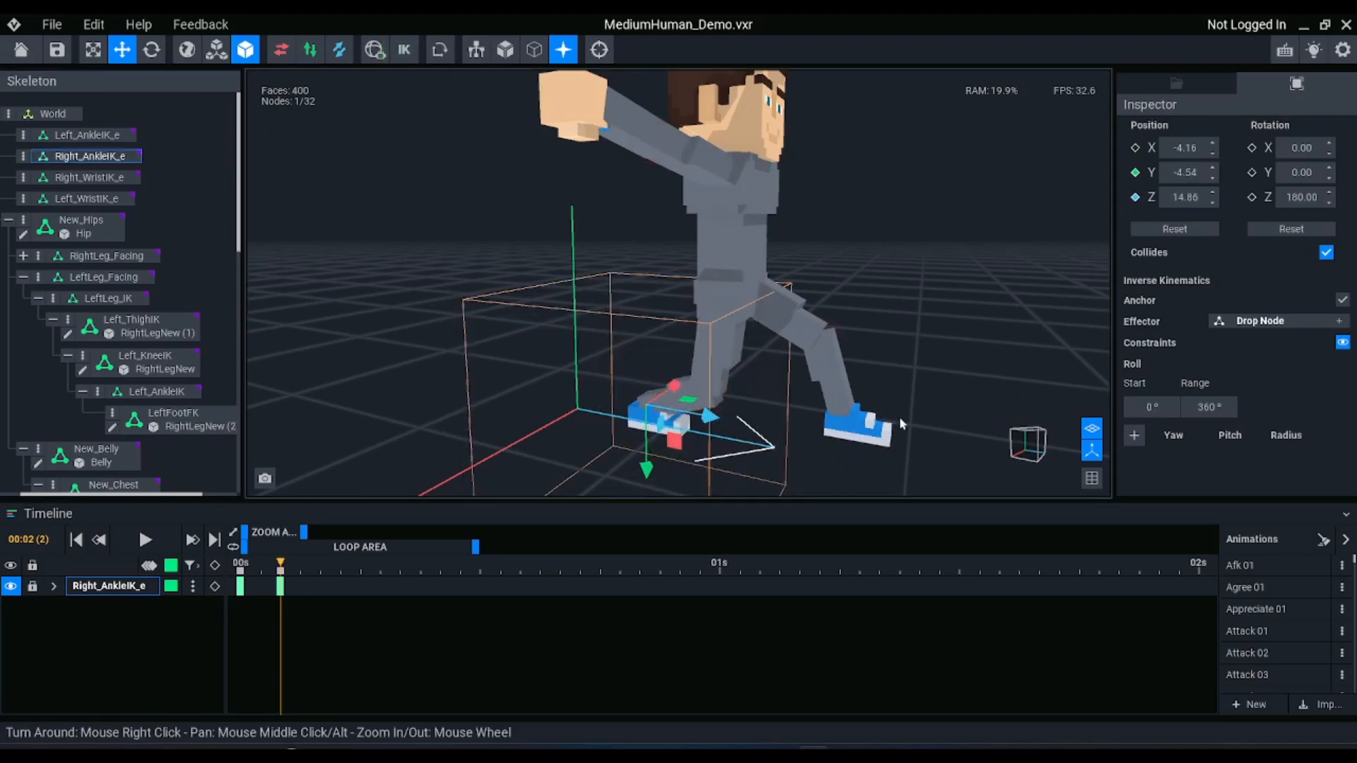
{"action": "right_click_drag", "start_coordinate": [903, 424], "coordinate": [890, 416]}
{"action": "left_click", "coordinate": [768, 314]}
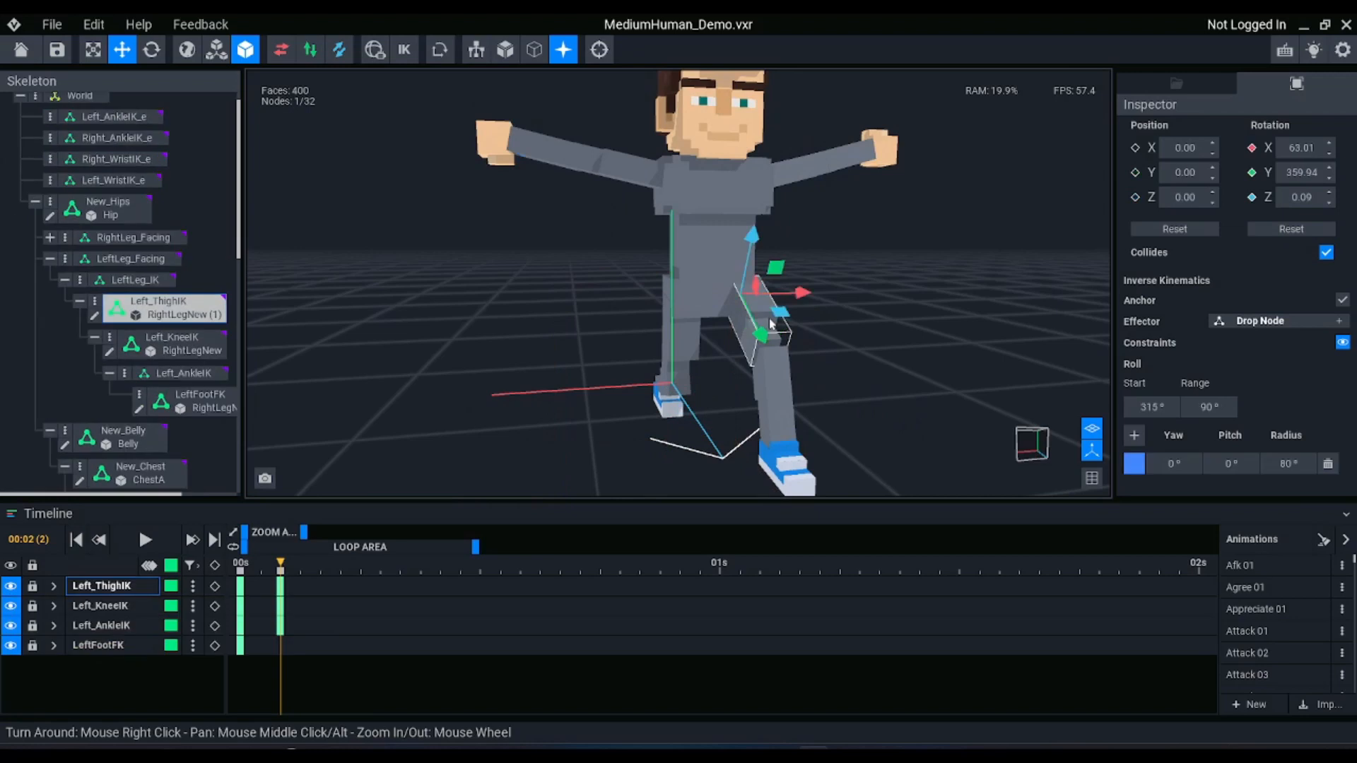
{"action": "key", "text": "e"}
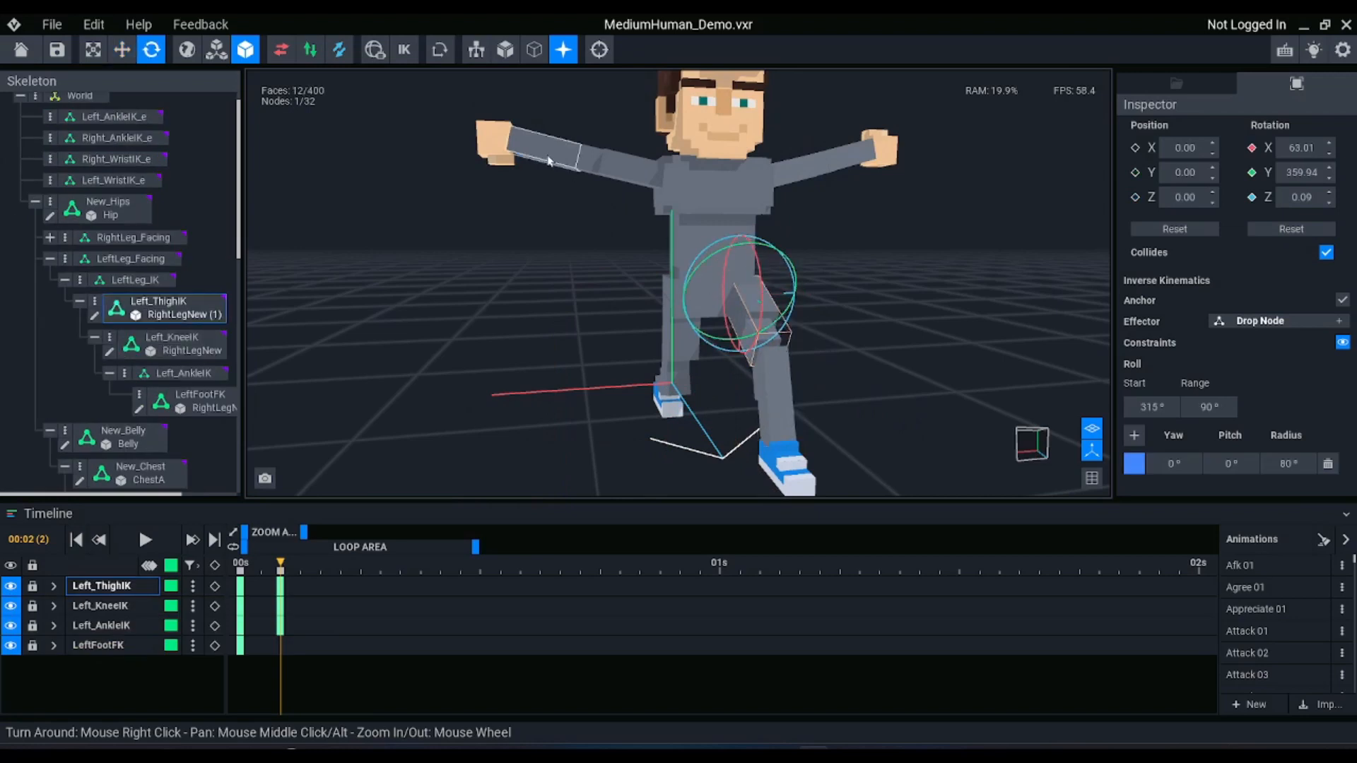
{"action": "left_click", "coordinate": [375, 49]}
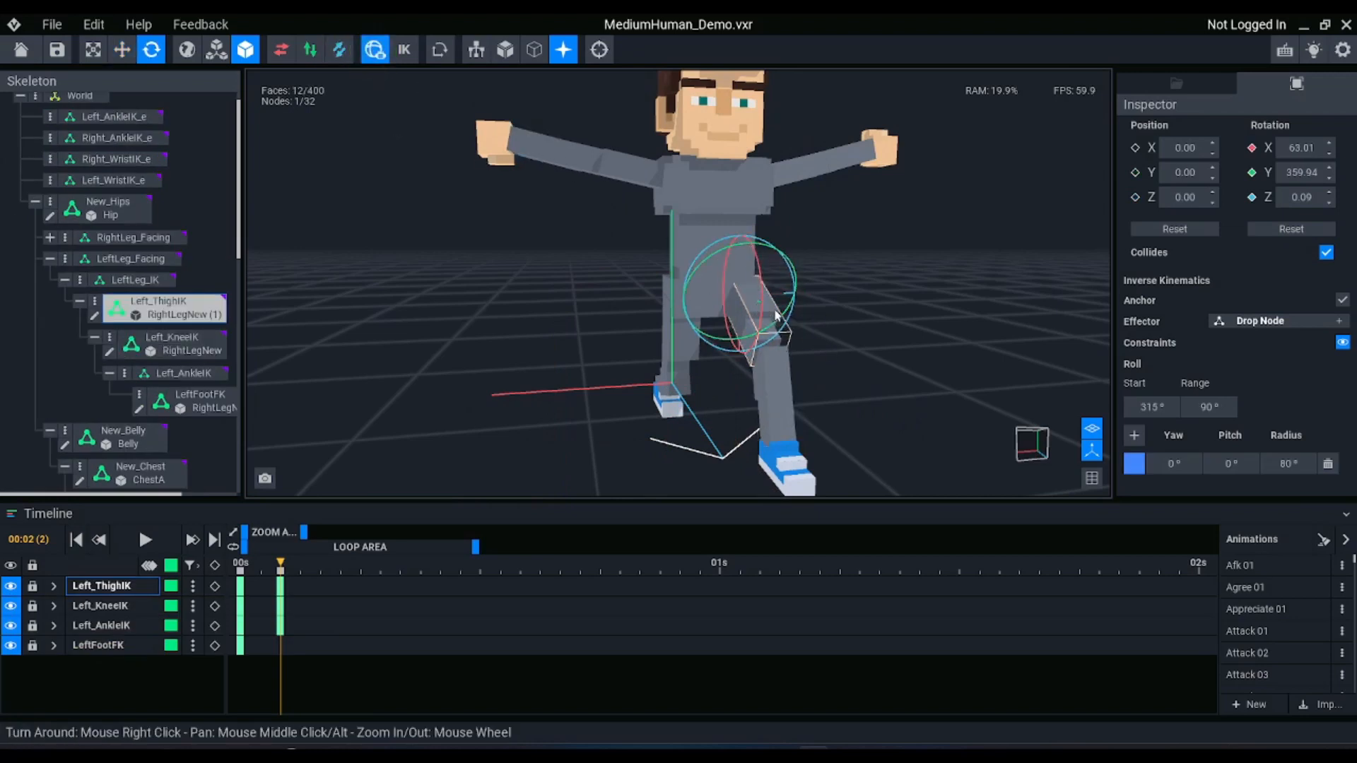
{"action": "left_click_drag", "start_coordinate": [795, 314], "coordinate": [828, 374]}
{"action": "left_click", "coordinate": [812, 456]}
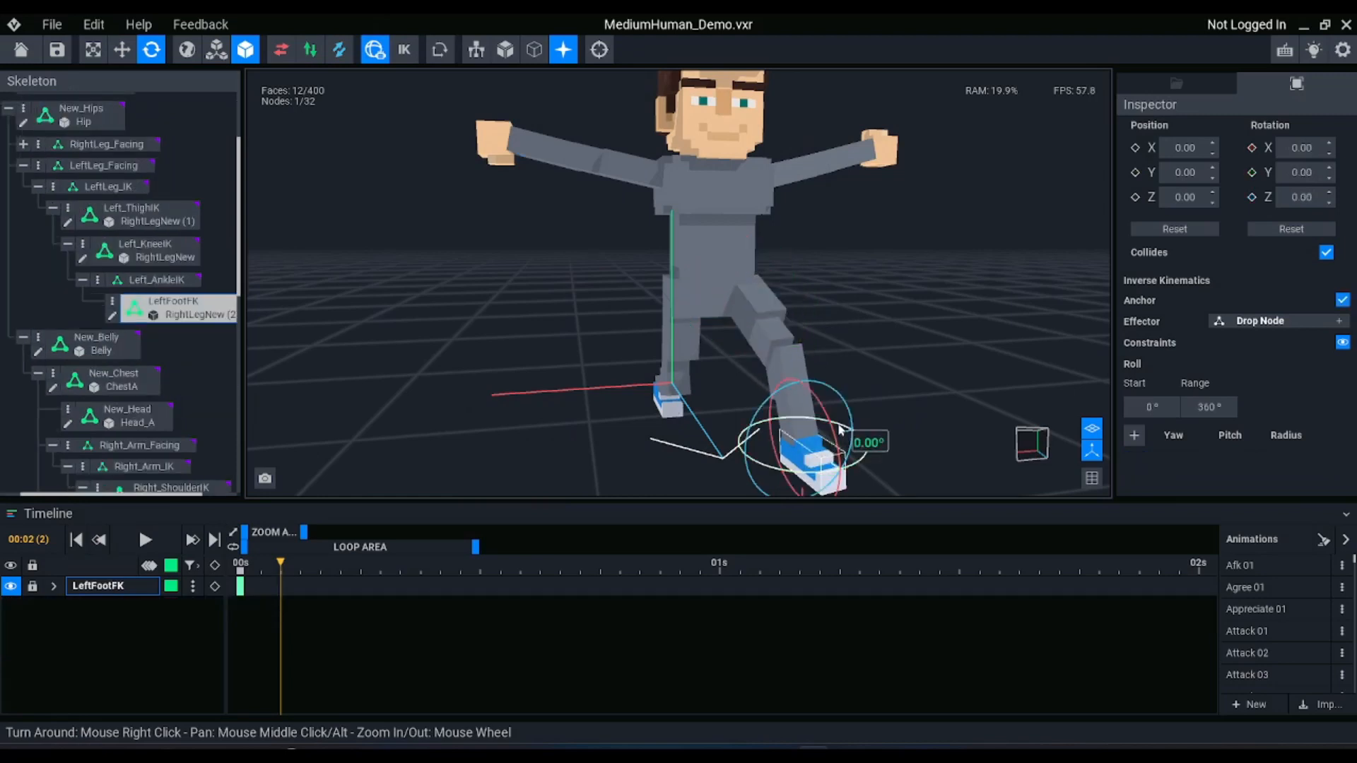
{"action": "left_click_drag", "start_coordinate": [834, 440], "coordinate": [828, 418]}
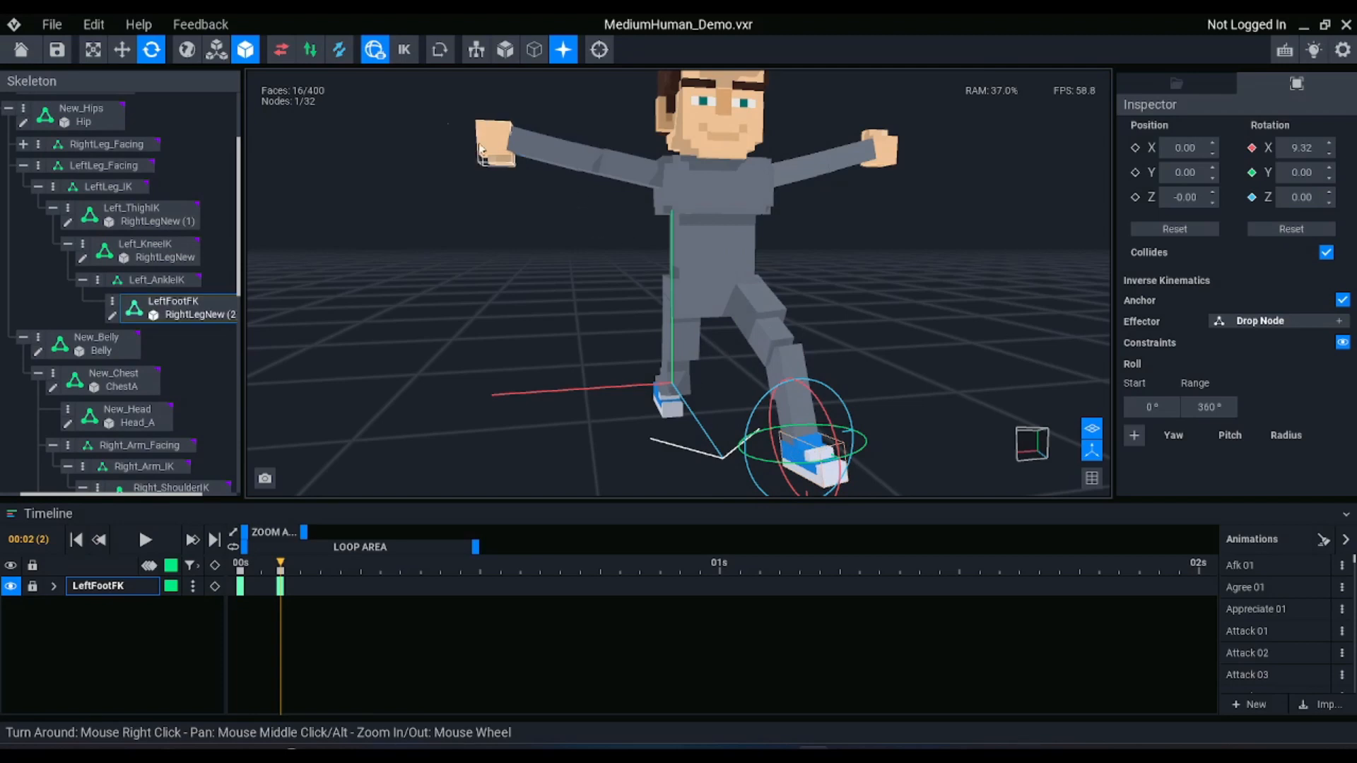
Compare the left leg's pose with inverse kinematics on and off, then move the playhead to frame 6 and turn it on
{"action": "left_click", "coordinate": [404, 53]}
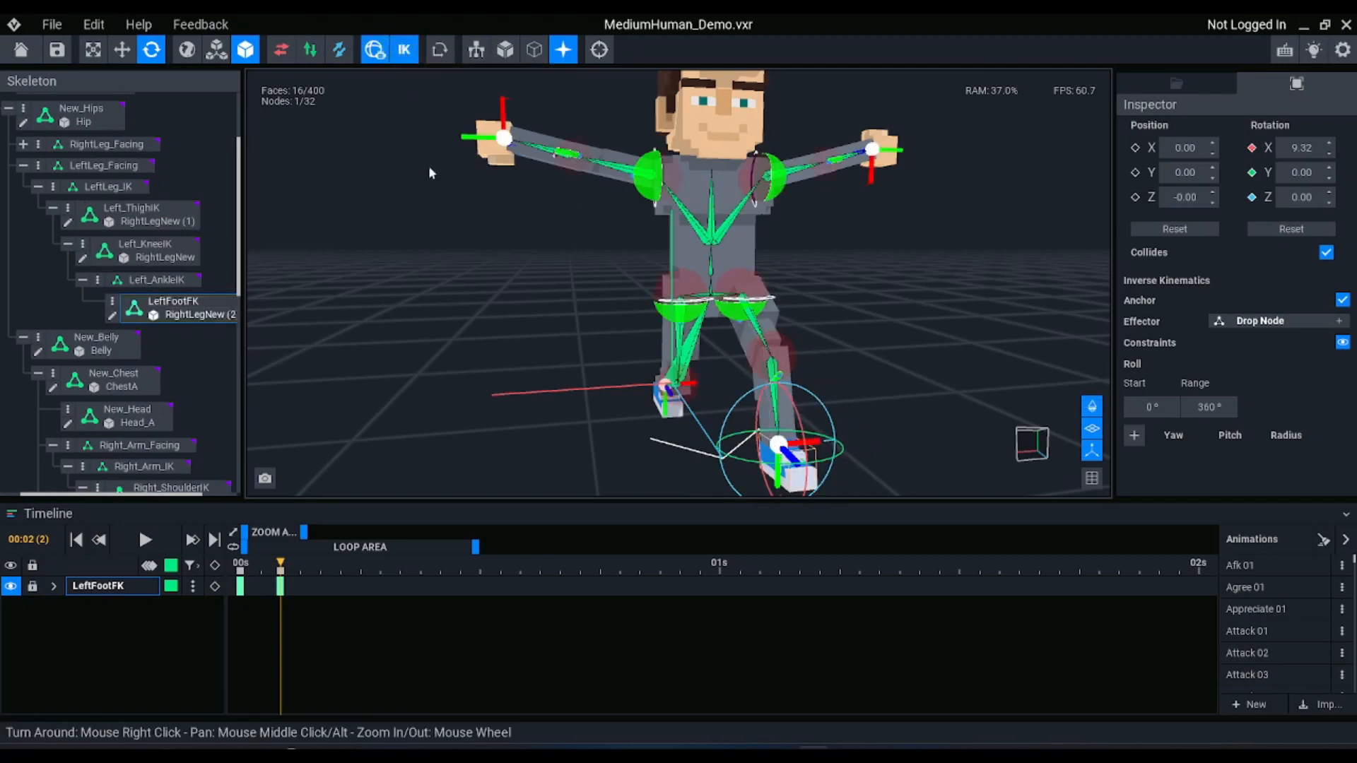
{"action": "left_click", "coordinate": [406, 51]}
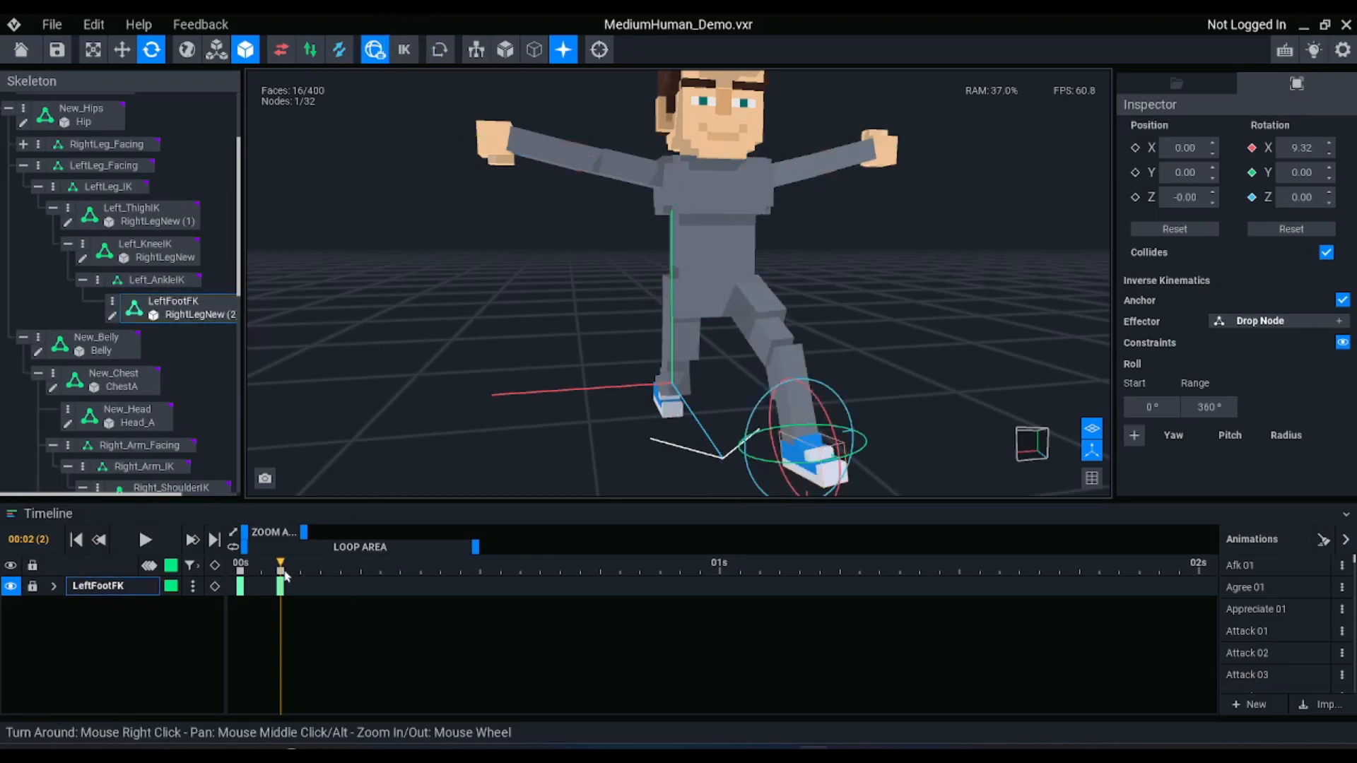
{"action": "left_click_drag", "start_coordinate": [282, 568], "coordinate": [380, 569]}
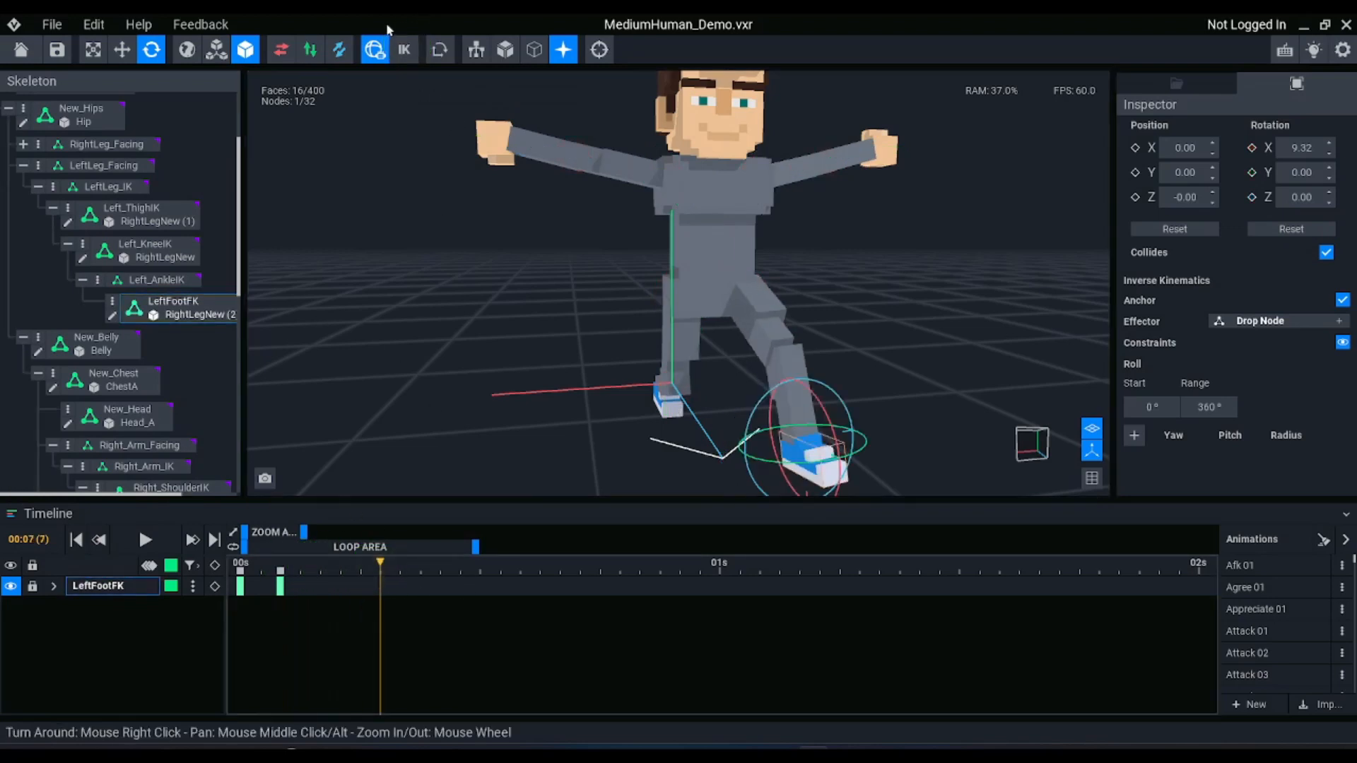
{"action": "left_click", "coordinate": [282, 570]}
{"action": "left_click", "coordinate": [360, 569]}
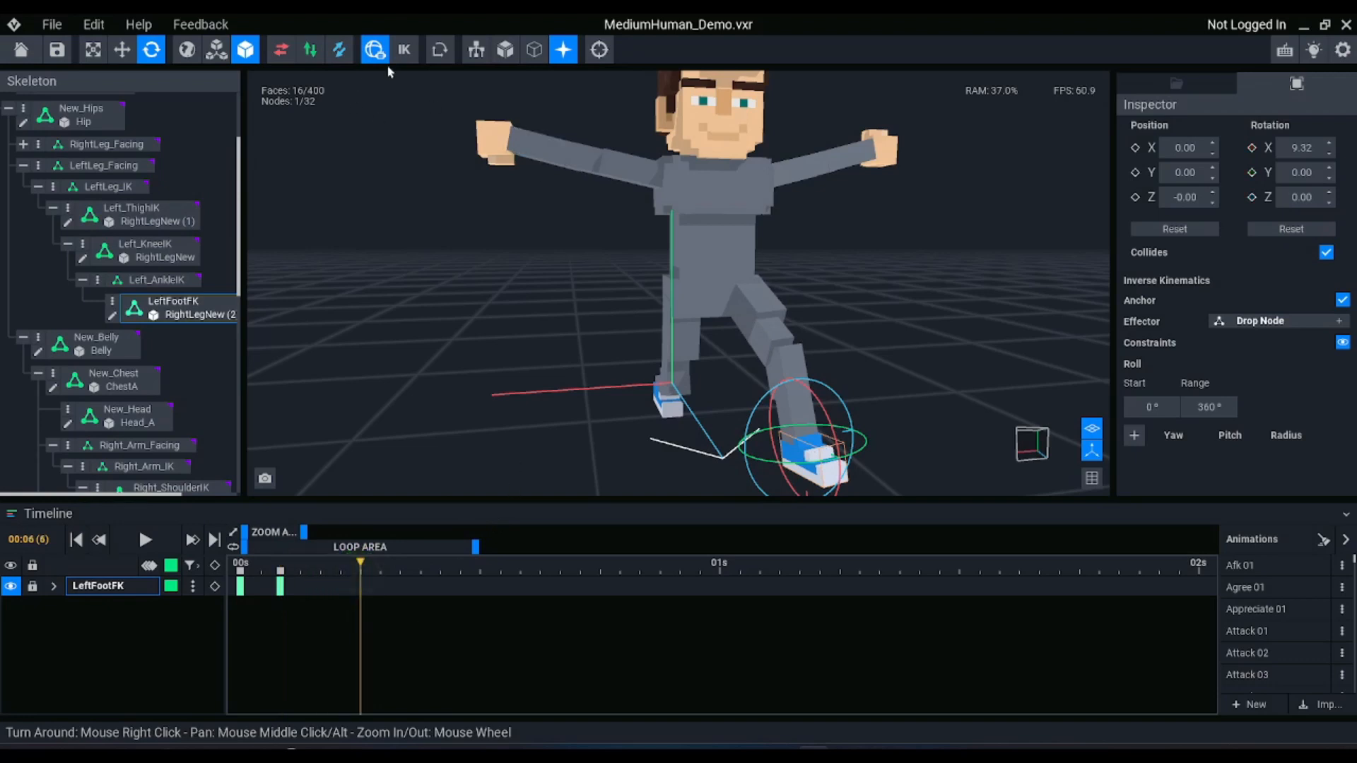
{"action": "left_click", "coordinate": [404, 49]}
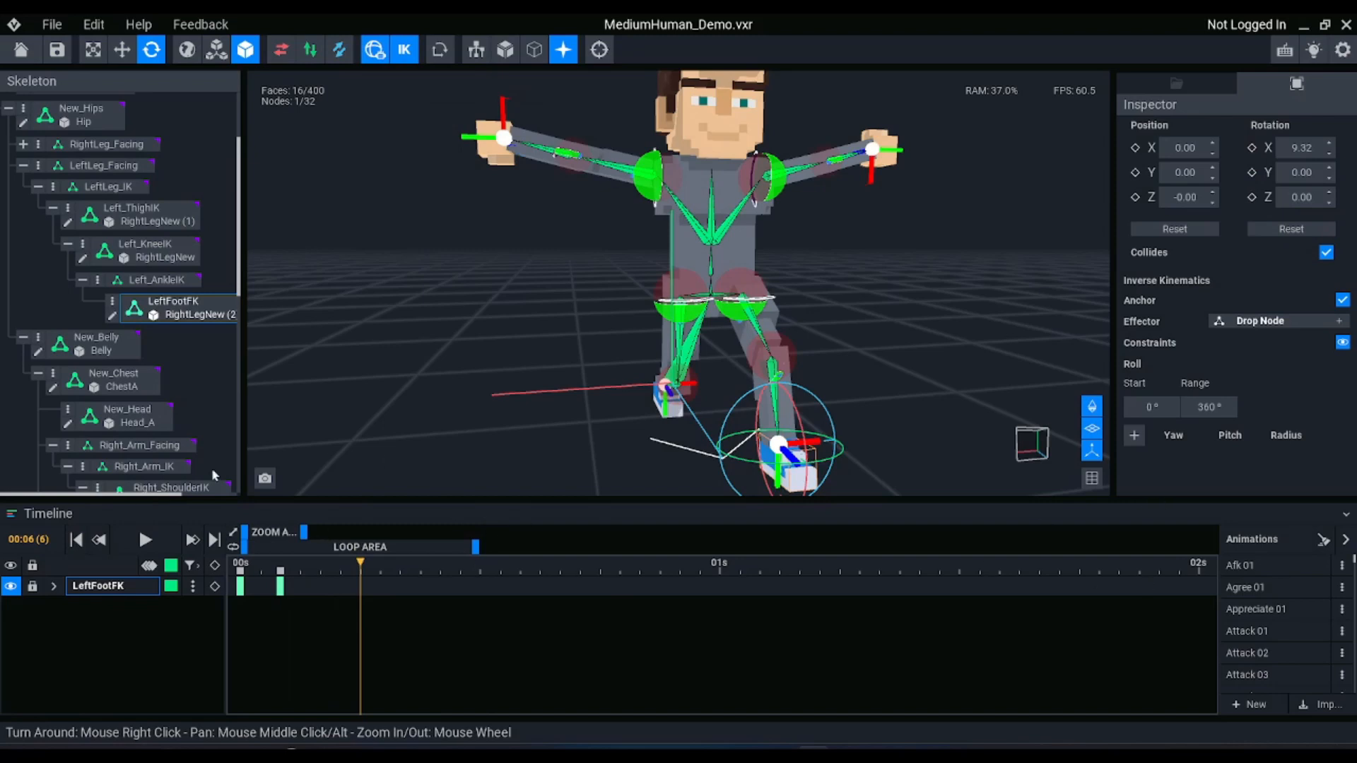
Move the Left_AnkleIK_e effector outward and back at frame 6, to about X 15, Z 25
{"action": "left_click", "coordinate": [857, 264]}
{"action": "left_click", "coordinate": [771, 320]}
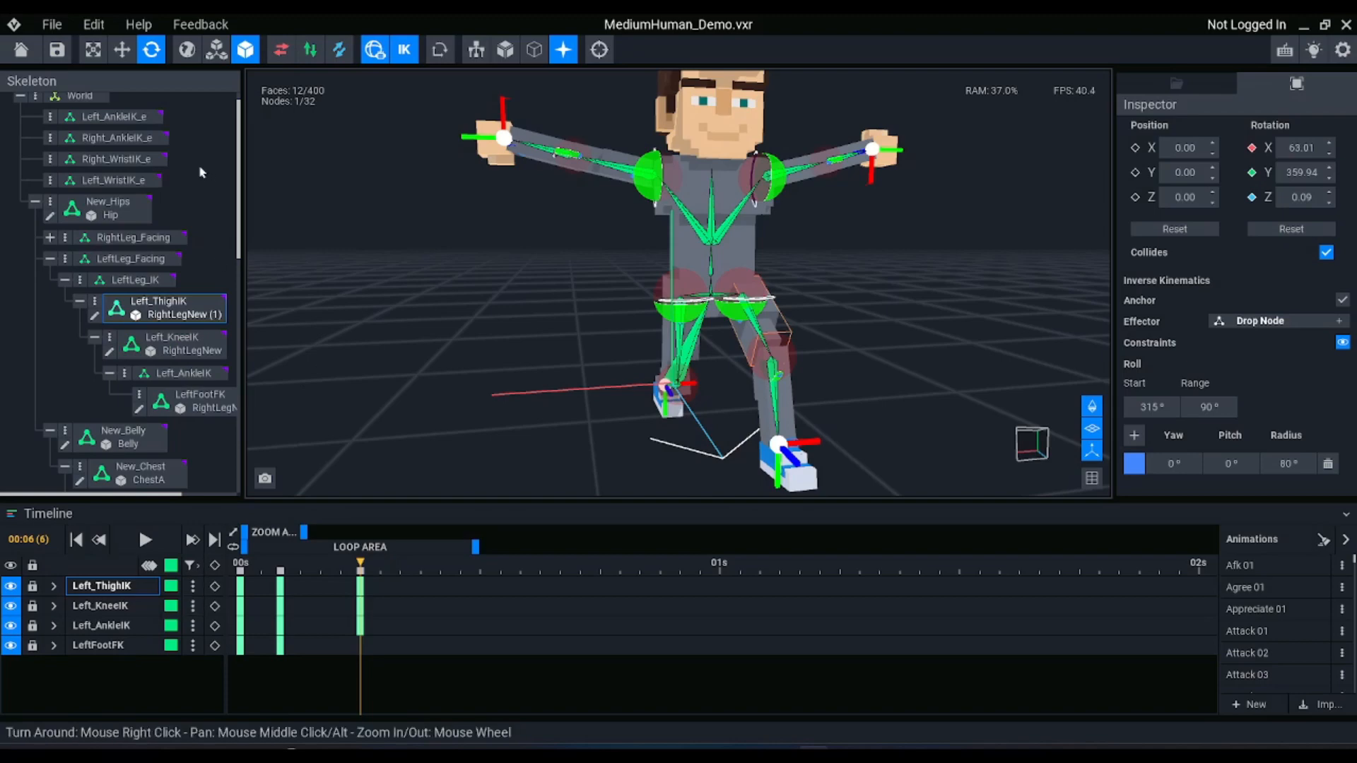
{"action": "scroll", "coordinate": [133, 162], "scroll_direction": "up", "scroll_amount": 1}
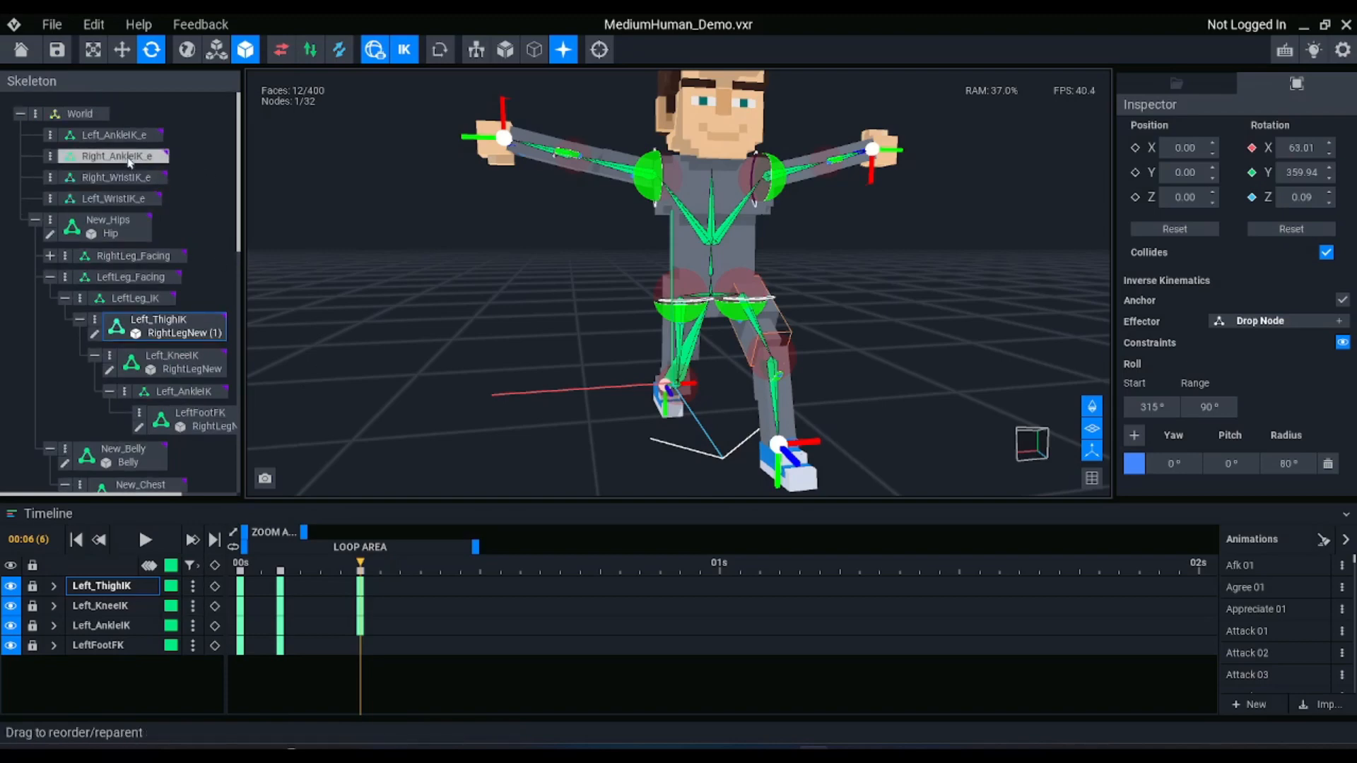
{"action": "left_click", "coordinate": [125, 136]}
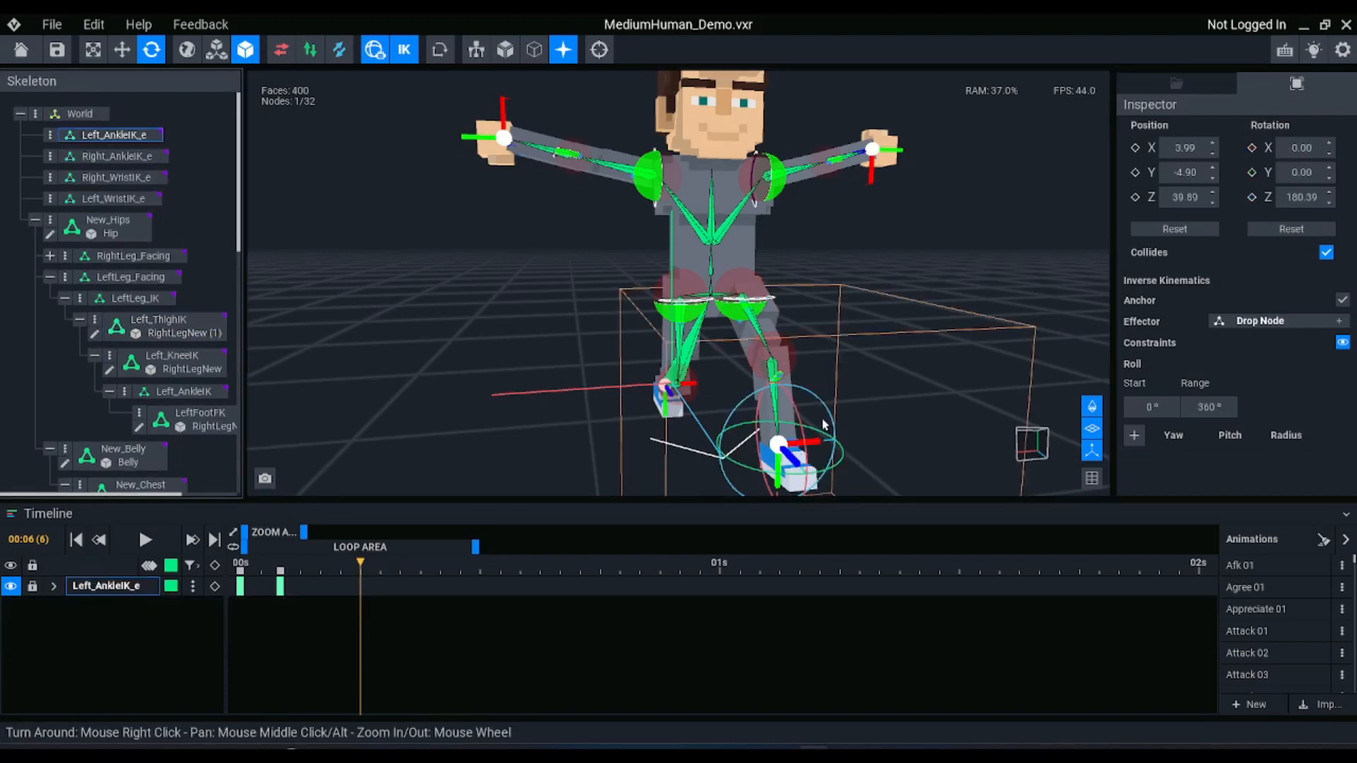
{"action": "key", "text": "w"}
{"action": "left_click_drag", "start_coordinate": [825, 455], "coordinate": [846, 404]}
{"action": "right_click_drag", "start_coordinate": [912, 400], "coordinate": [829, 416]}
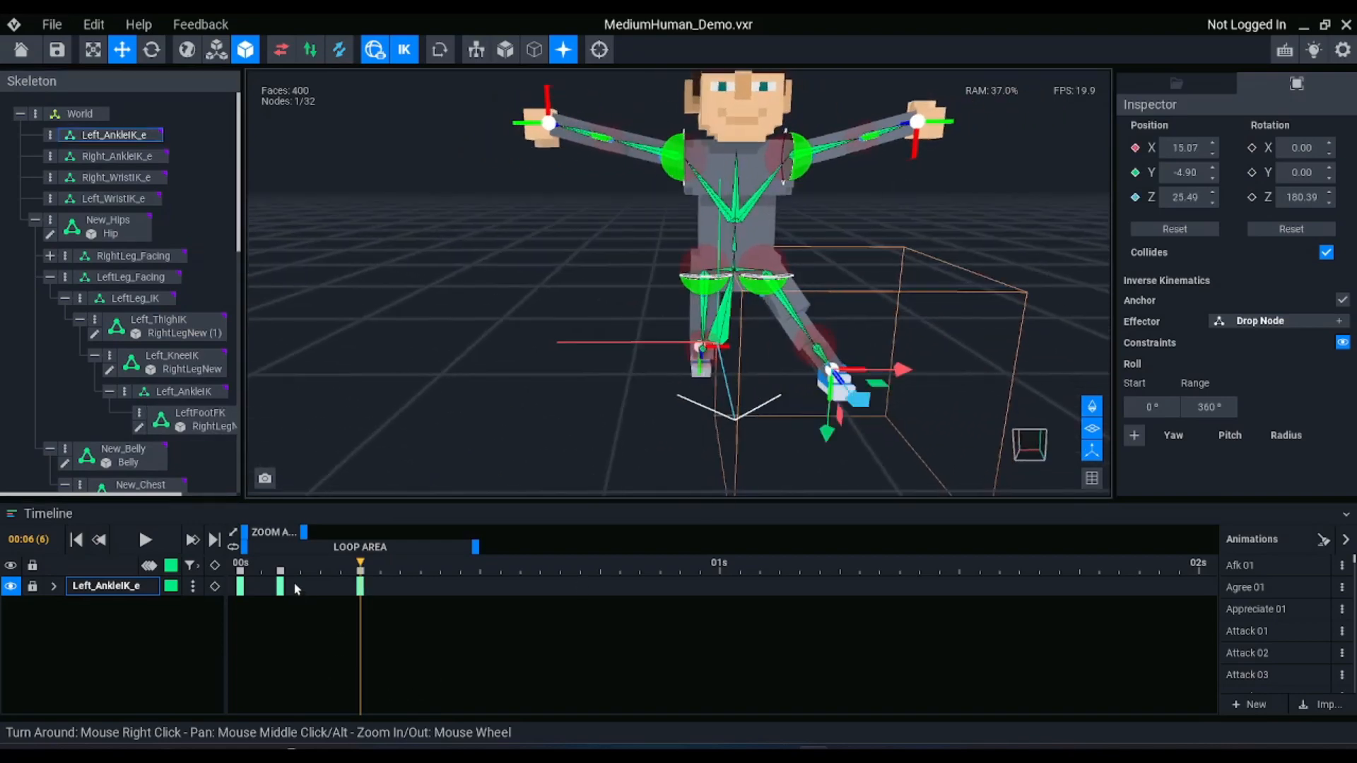
Turn off inverse kinematics and return the playhead to frame 2
{"action": "left_click", "coordinate": [408, 51]}
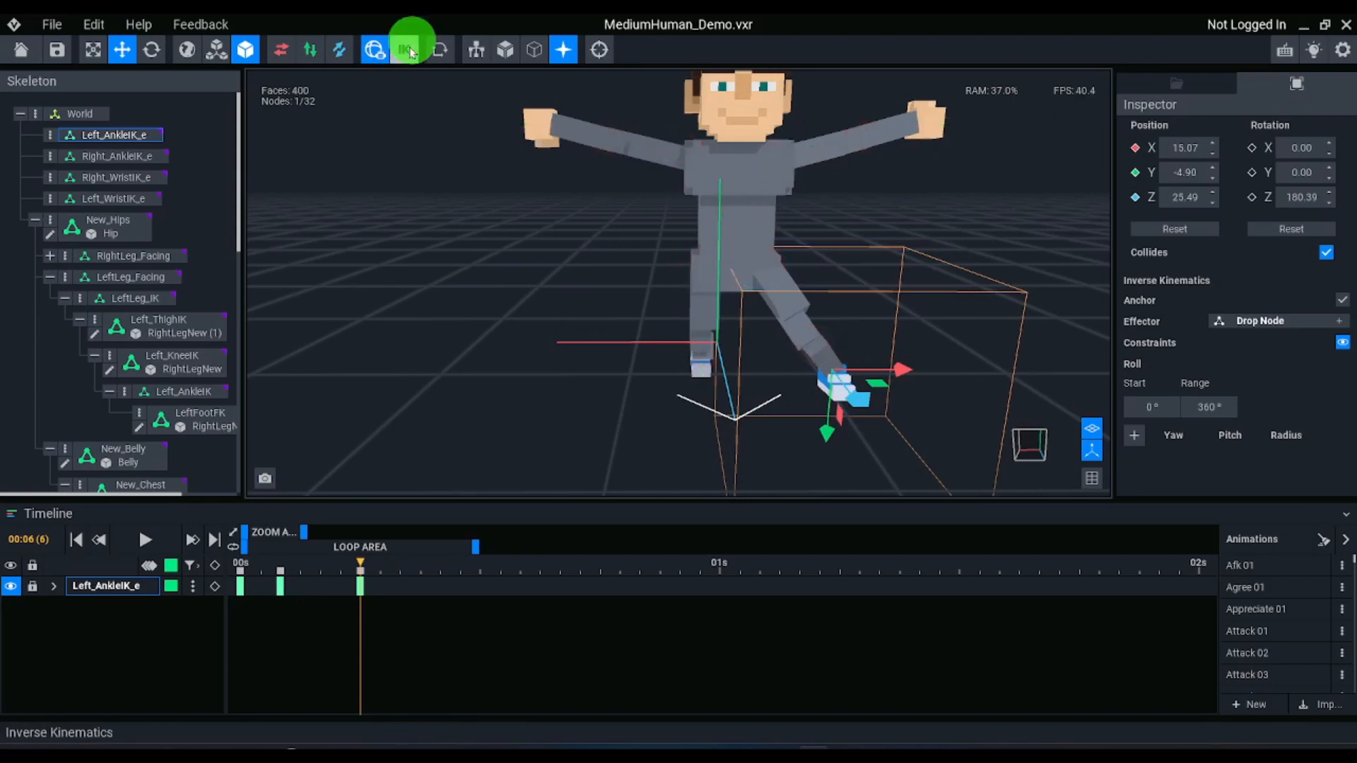
{"action": "left_click", "coordinate": [268, 558]}
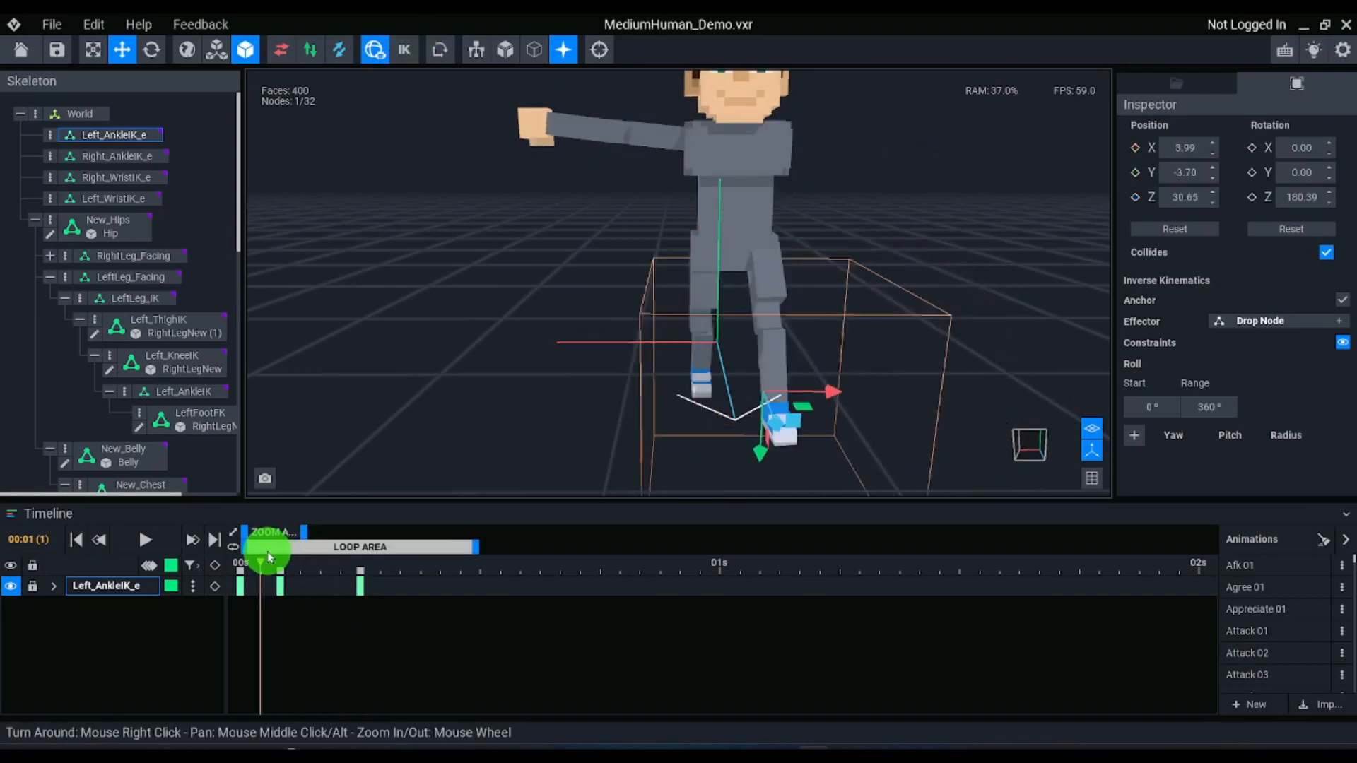
{"action": "left_click_drag", "start_coordinate": [268, 558], "coordinate": [282, 557]}
Rotate Left_ThighIK to raise the left leg and bend Left_KneeIK to about 244° on X at frame 2
{"action": "right_click_drag", "start_coordinate": [825, 375], "coordinate": [825, 375]}
{"action": "left_click", "coordinate": [823, 302]}
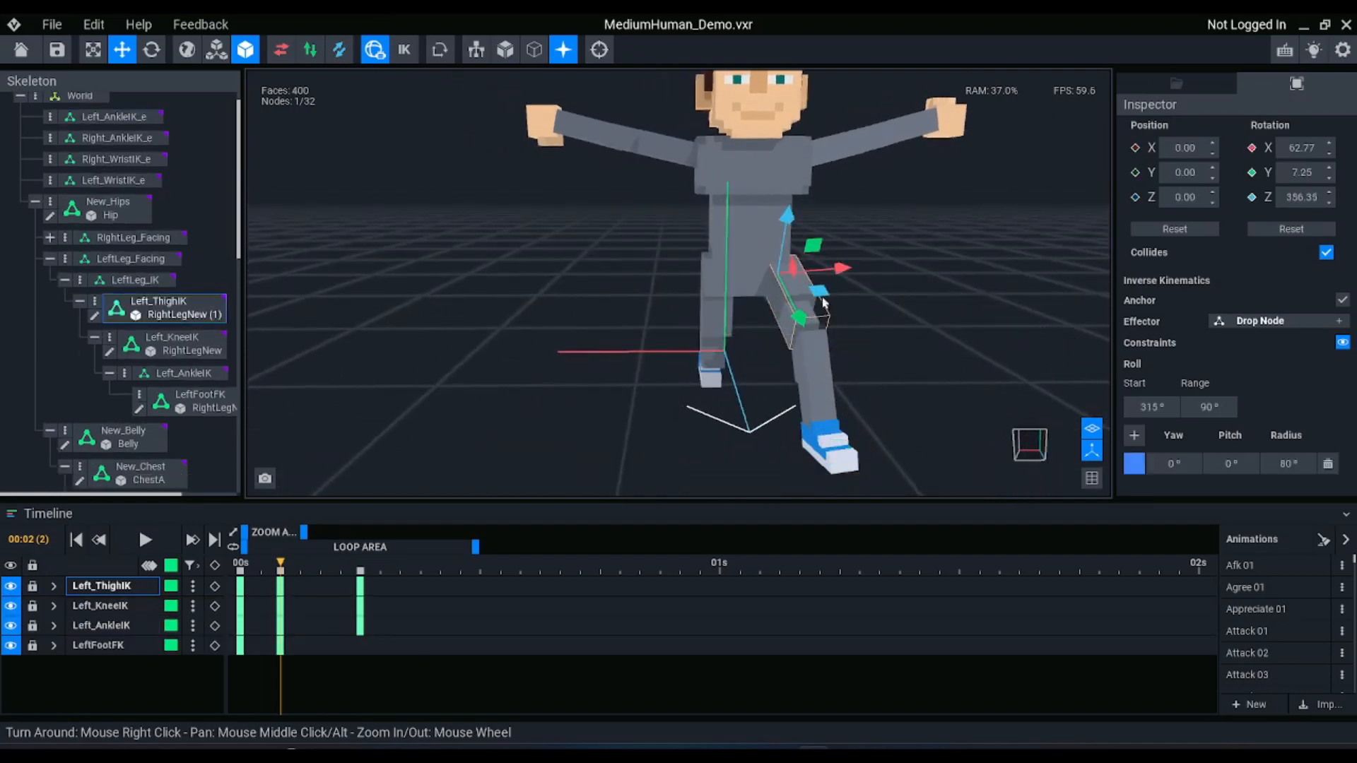
{"action": "key", "text": "e"}
{"action": "mouse_move", "coordinate": [823, 303]}
{"action": "left_mouse_down"}
{"action": "mouse_move", "coordinate": [845, 277]}
{"action": "mouse_move", "coordinate": [838, 320]}
{"action": "left_mouse_up"}
{"action": "left_click", "coordinate": [835, 285]}
{"action": "right_click_drag", "start_coordinate": [838, 325], "coordinate": [836, 344]}
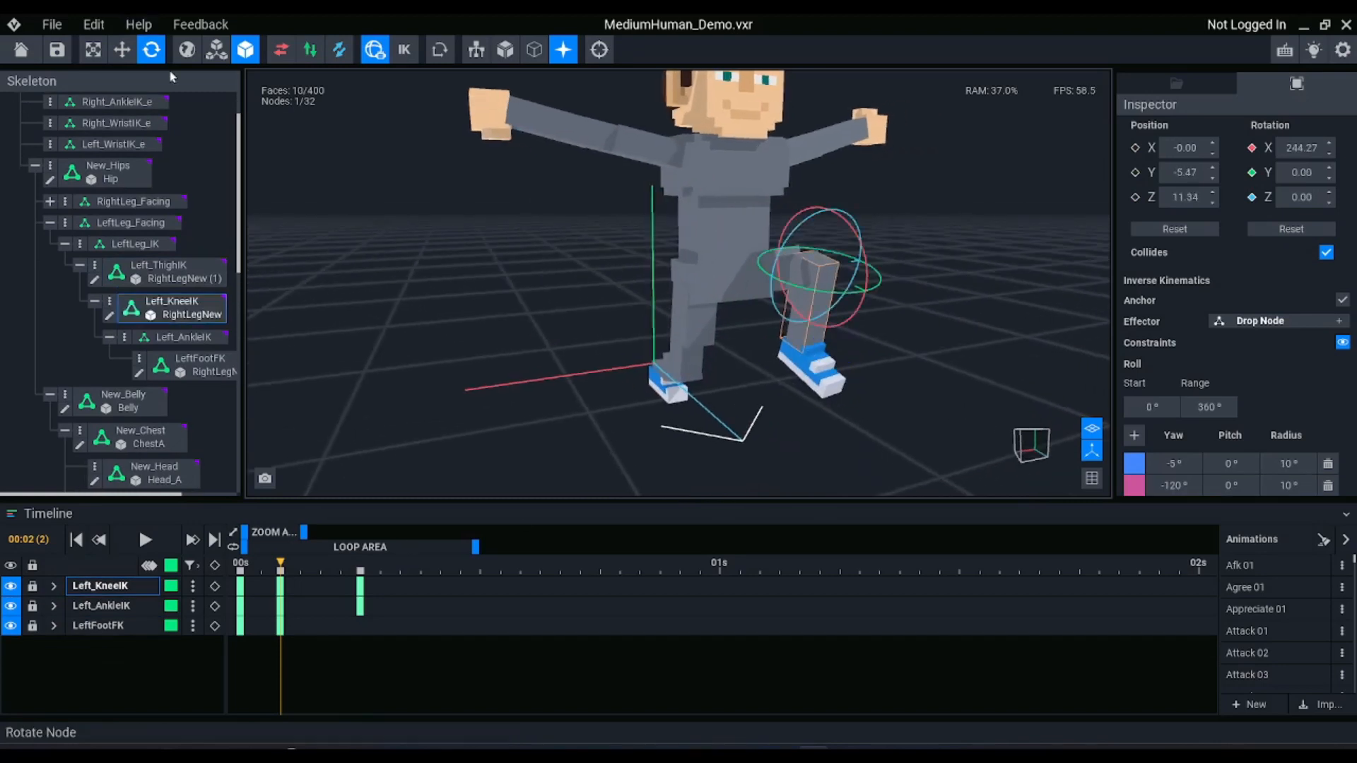
Select the Left_AnkleIK_e effector, turn on inverse kinematics at frame 6 and move the effector forward to about Z 34.4
{"action": "scroll", "coordinate": [170, 194], "scroll_direction": "up", "scroll_amount": 2}
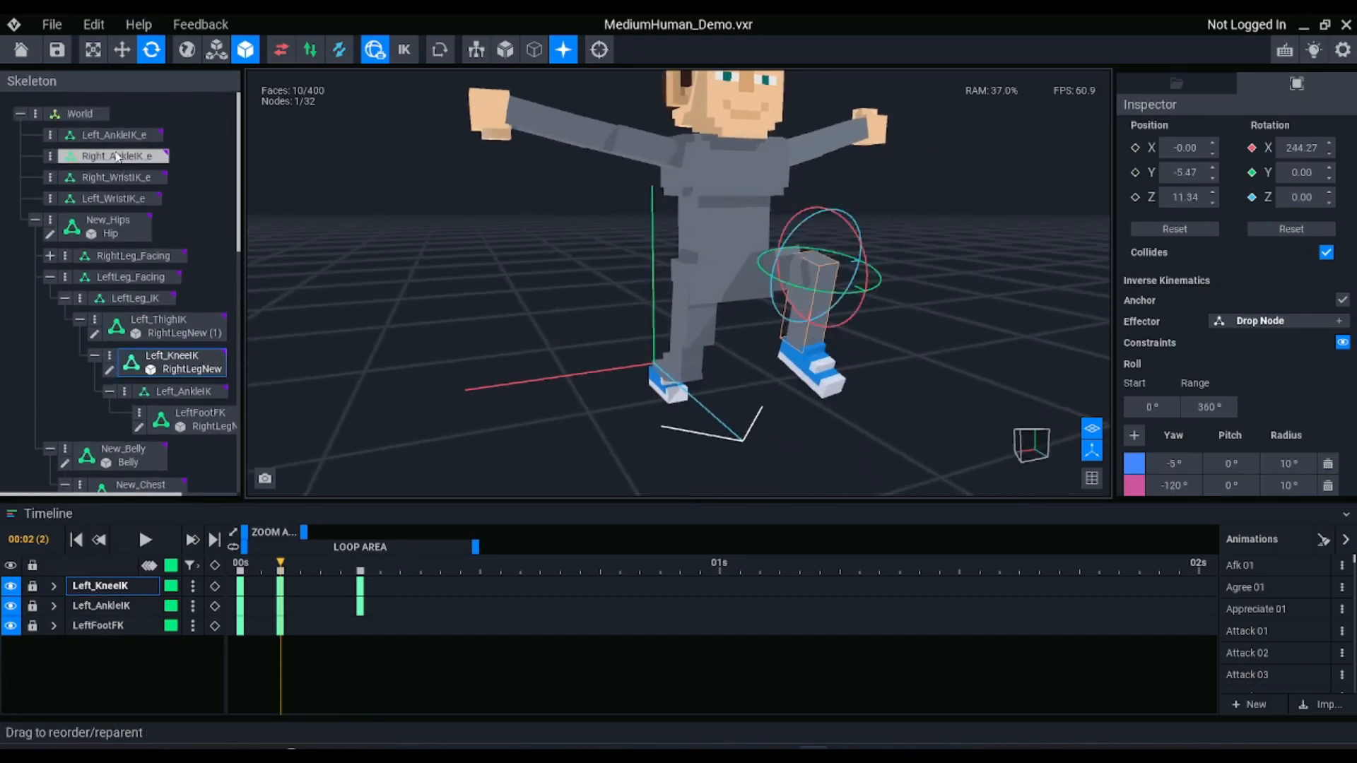
{"action": "left_click", "coordinate": [120, 156]}
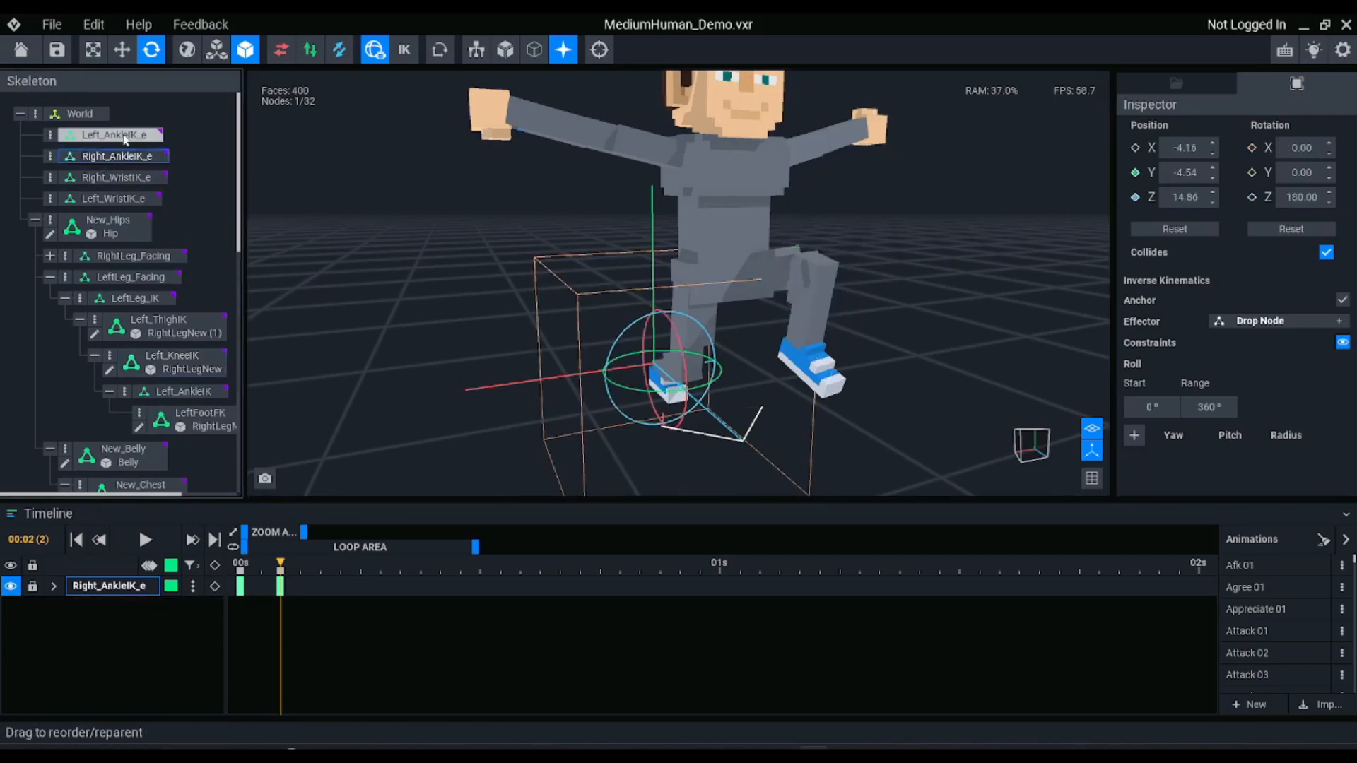
{"action": "left_click", "coordinate": [131, 136]}
{"action": "right_click_drag", "start_coordinate": [833, 429], "coordinate": [801, 416]}
{"action": "key", "text": "w"}
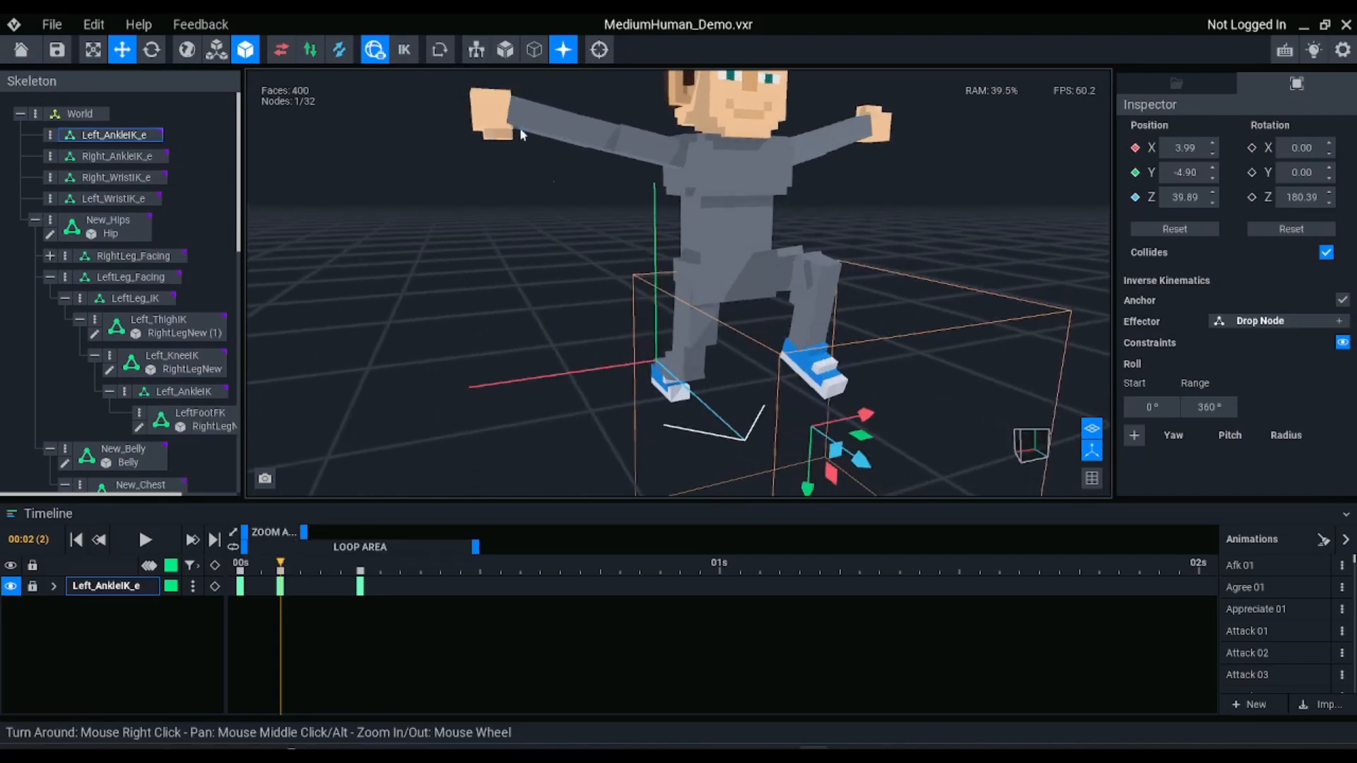
{"action": "left_click_drag", "start_coordinate": [283, 562], "coordinate": [366, 568]}
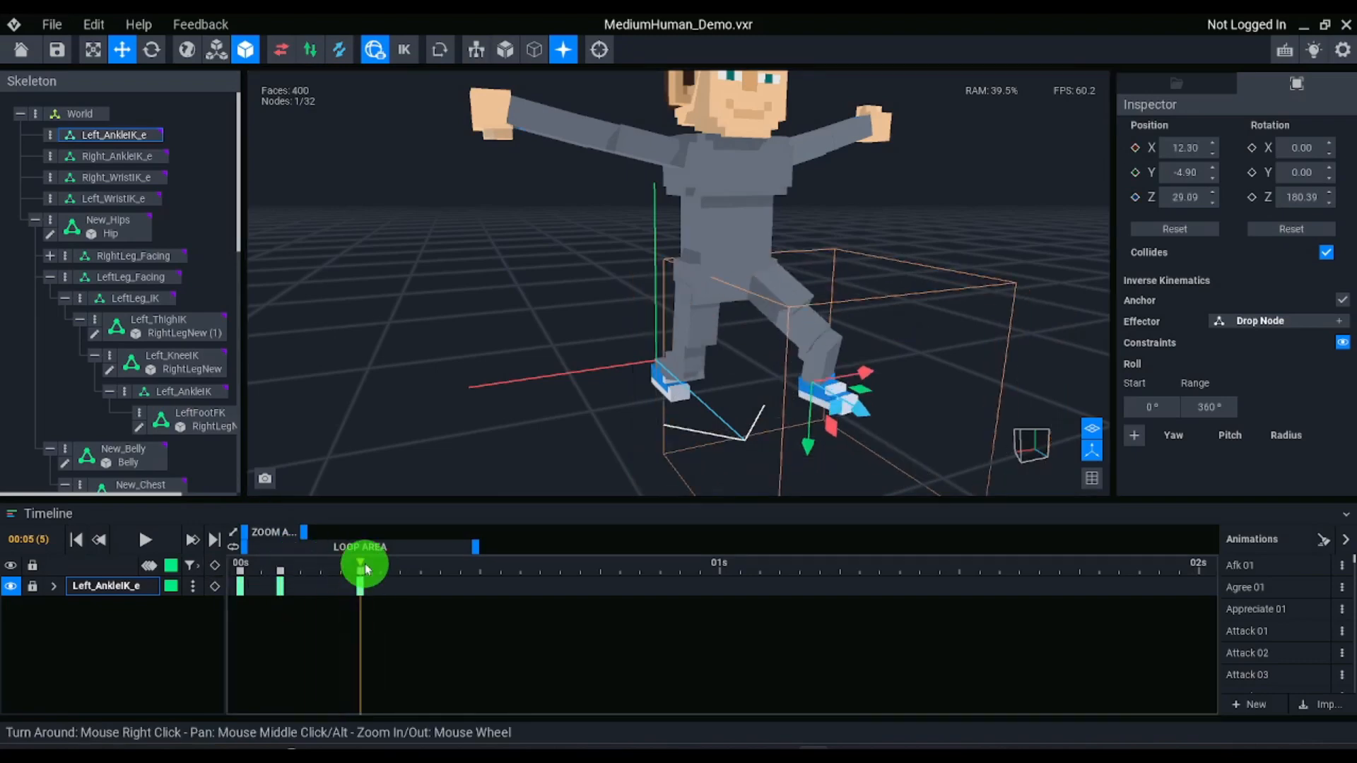
{"action": "left_click", "coordinate": [408, 51]}
{"action": "right_click_drag", "start_coordinate": [890, 337], "coordinate": [872, 337]}
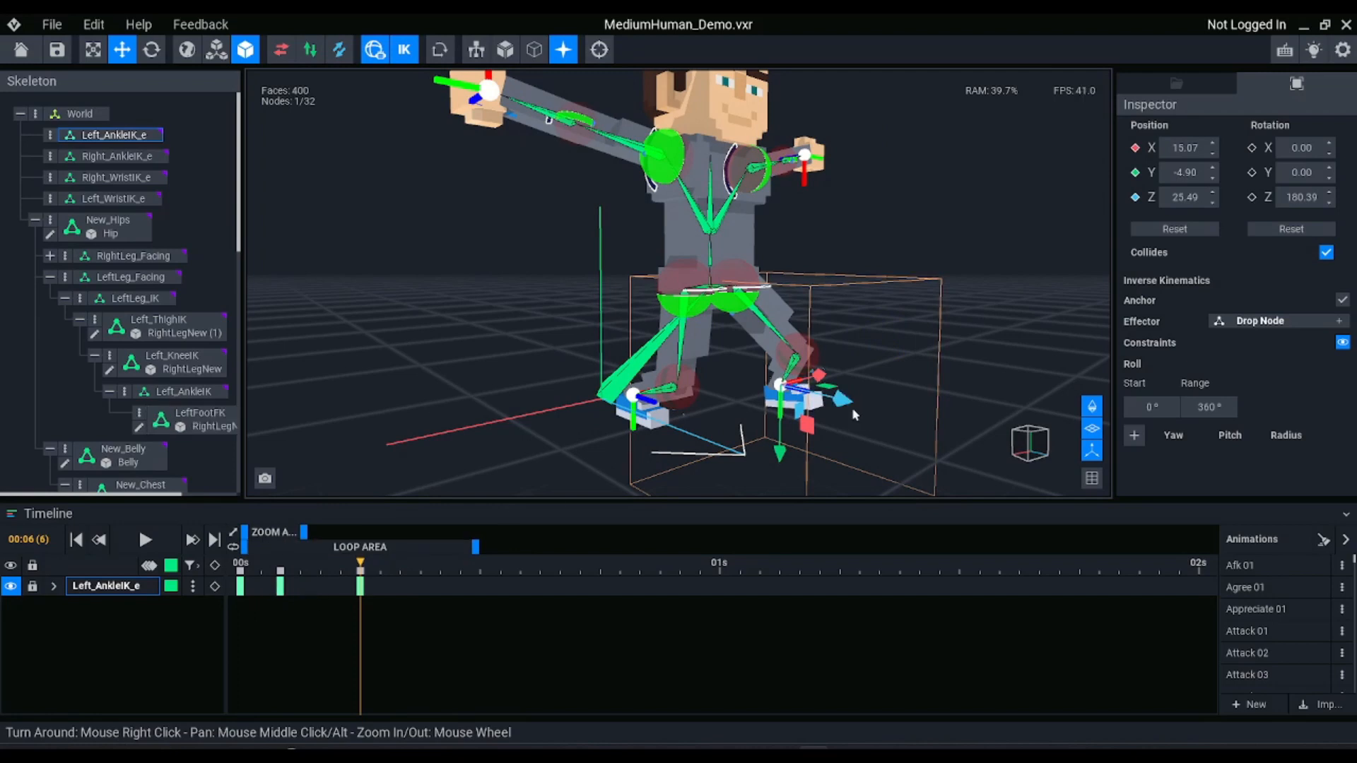
{"action": "left_click_drag", "start_coordinate": [811, 406], "coordinate": [856, 444]}
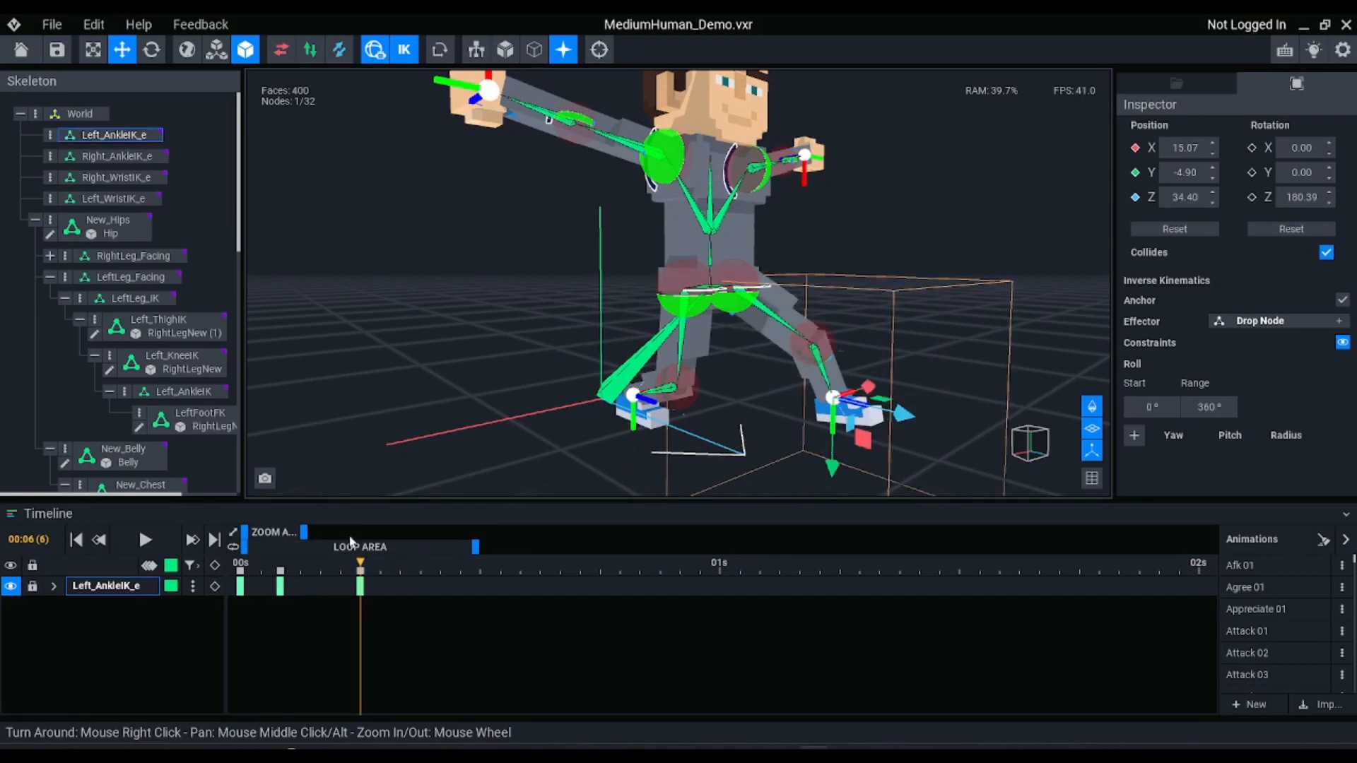
Return to frame 2, try moving the Left_AnkleIK_e effector in the Y-Z plane and undo the change
{"action": "left_click_drag", "start_coordinate": [367, 567], "coordinate": [280, 565]}
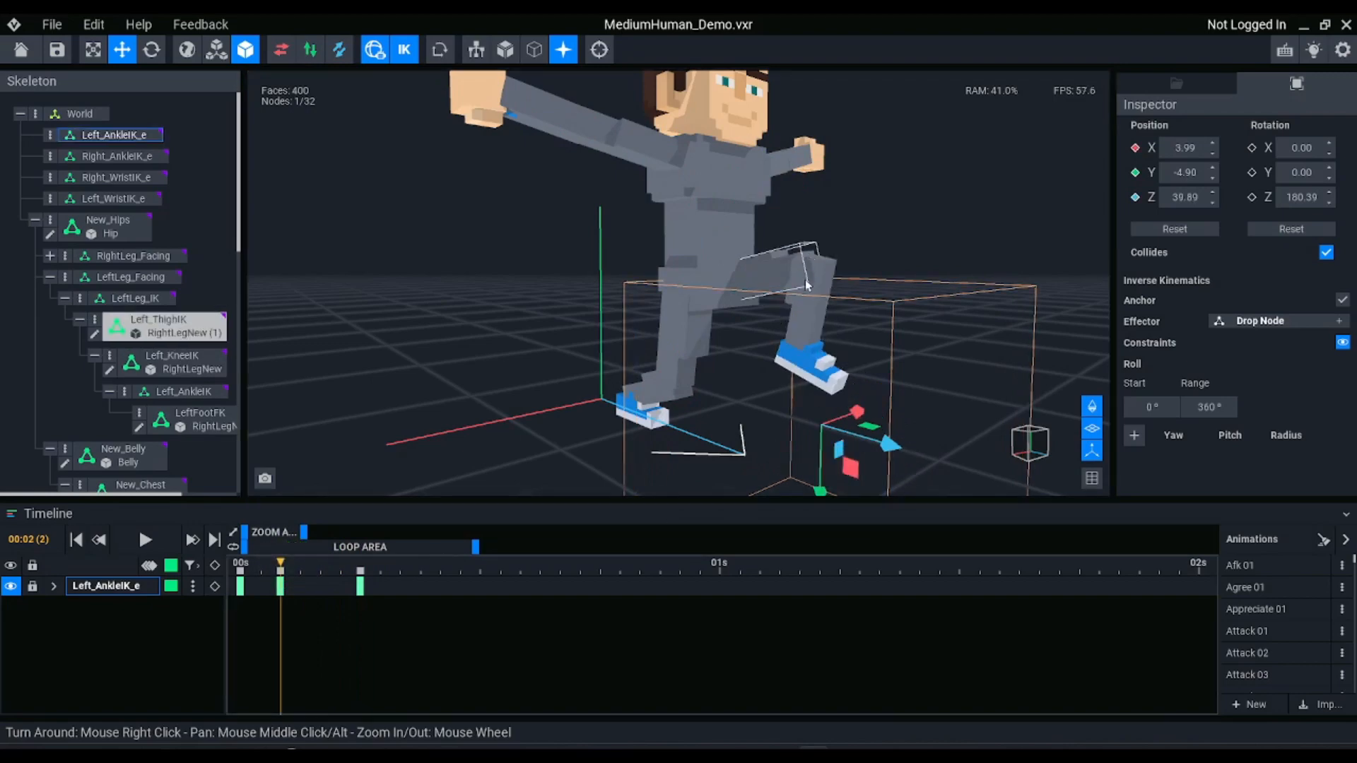
{"action": "right_click_drag", "start_coordinate": [791, 274], "coordinate": [782, 290]}
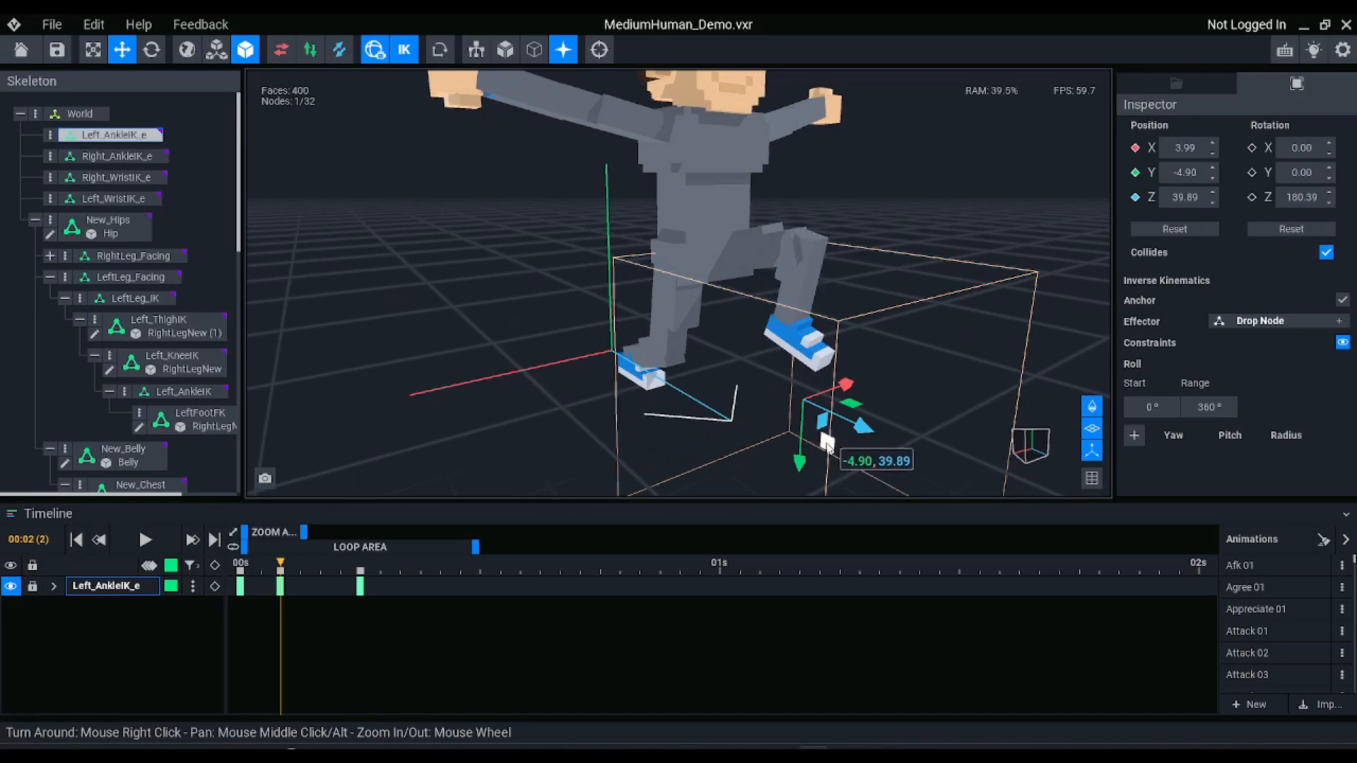
{"action": "mouse_move", "coordinate": [832, 443]}
{"action": "left_mouse_down"}
{"action": "mouse_move", "coordinate": [817, 442]}
{"action": "mouse_move", "coordinate": [797, 391]}
{"action": "mouse_move", "coordinate": [848, 436]}
{"action": "left_mouse_up"}
{"action": "key", "text": "ctrl+z"}
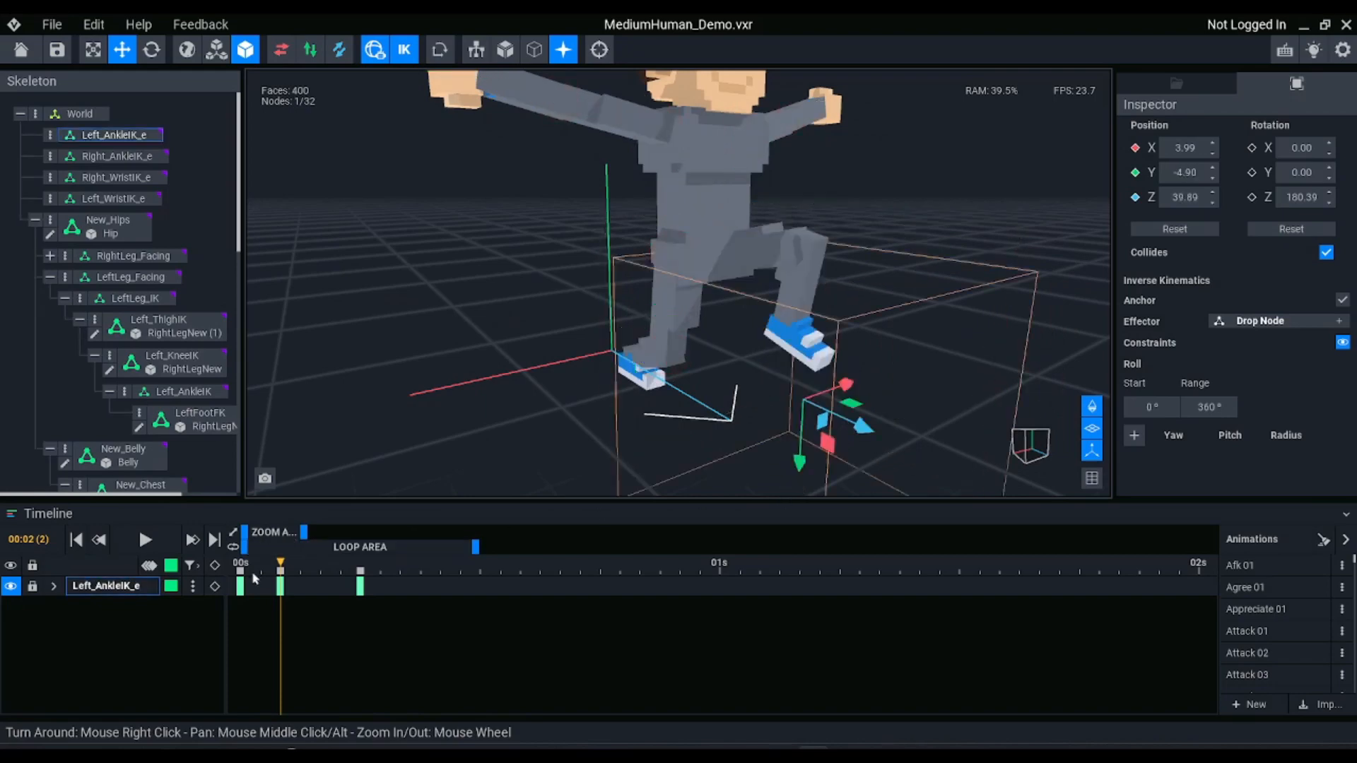
At frame 11, raise the Left_AnkleIK_e effector to about X 15.36, Y -12.61 and save the project
{"action": "mouse_move", "coordinate": [274, 562]}
{"action": "left_mouse_down"}
{"action": "mouse_move", "coordinate": [243, 558]}
{"action": "mouse_move", "coordinate": [470, 559]}
{"action": "left_mouse_up"}
{"action": "right_click_drag", "start_coordinate": [918, 387], "coordinate": [882, 390]}
{"action": "left_click_drag", "start_coordinate": [852, 399], "coordinate": [853, 329]}
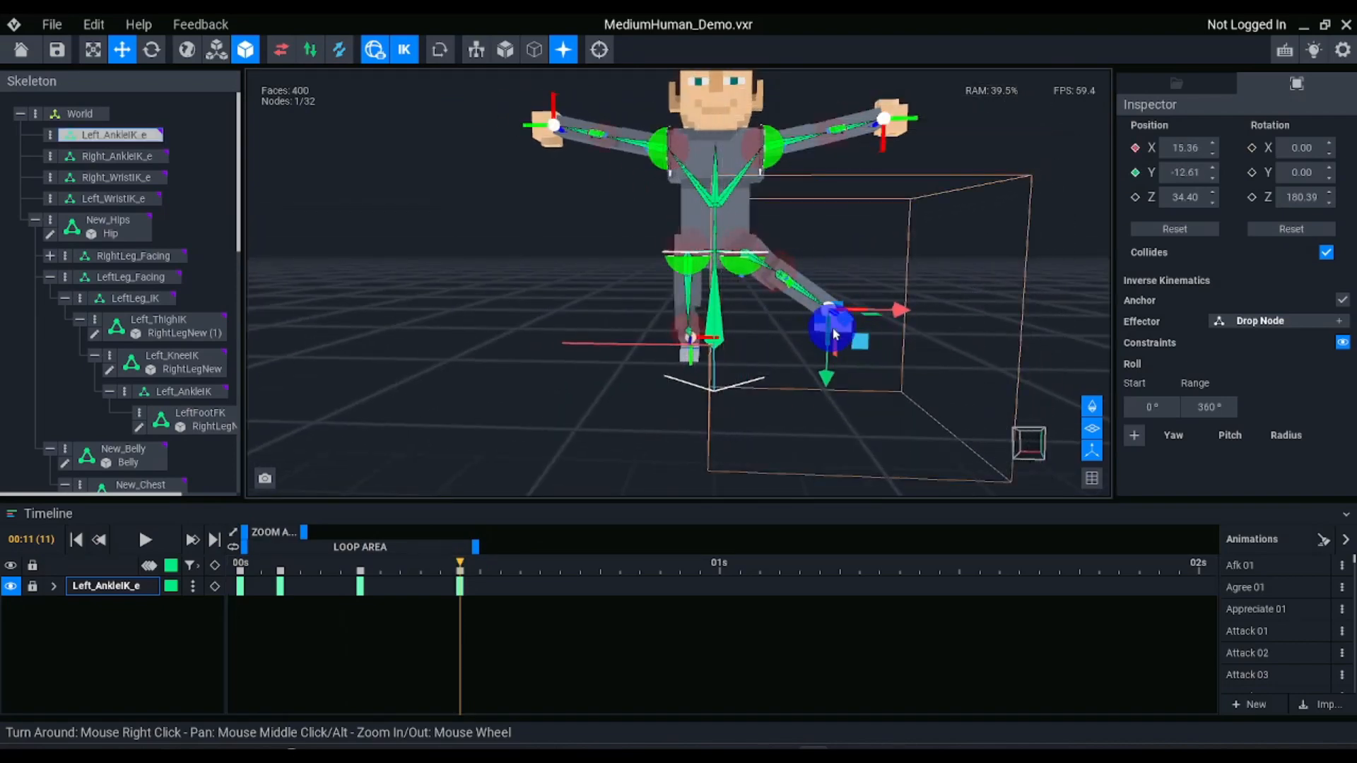
{"action": "left_click", "coordinate": [857, 342]}
{"action": "key", "text": "ctrl+s"}
{"action": "right_click_drag", "start_coordinate": [856, 344], "coordinate": [908, 367]}
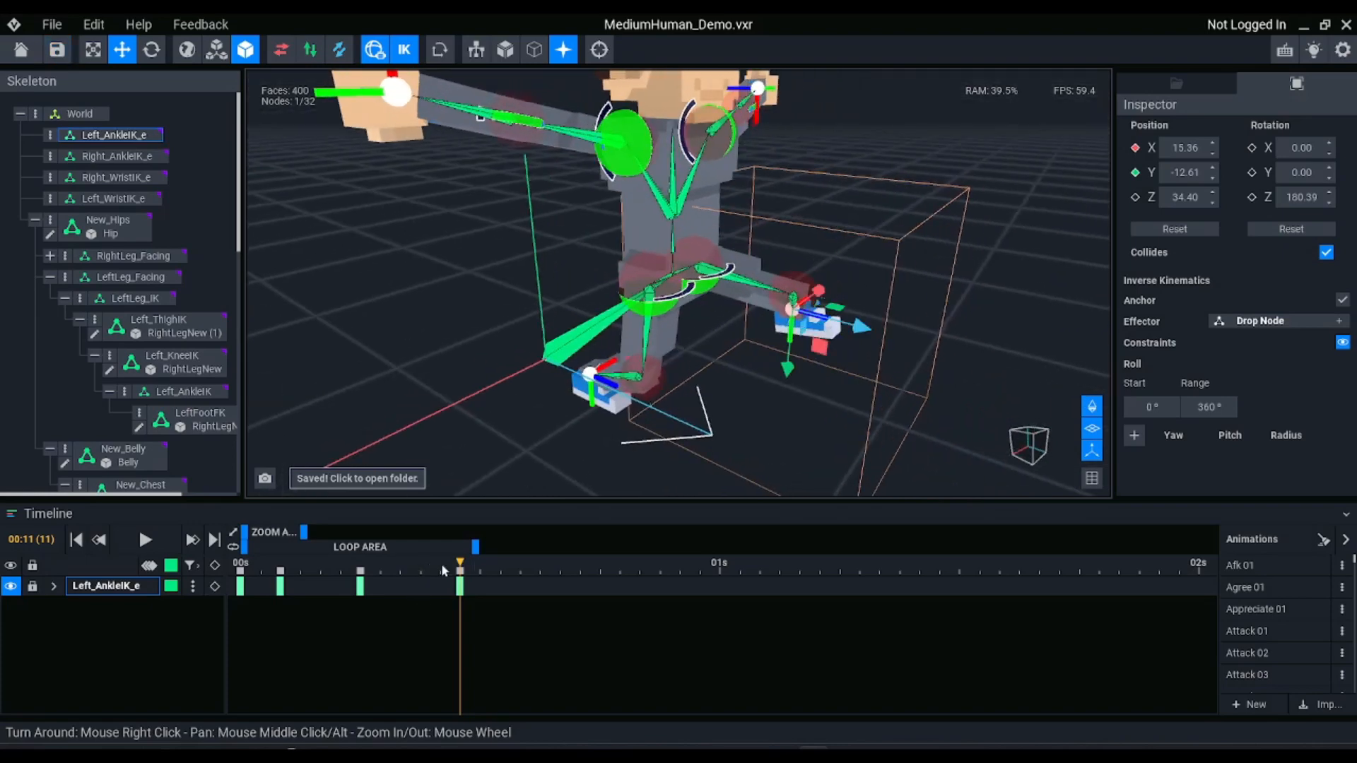
Scrub the playhead back to frame 2 and forward to frame 6 to compare the left leg's poses
{"action": "left_click_drag", "start_coordinate": [443, 571], "coordinate": [280, 566]}
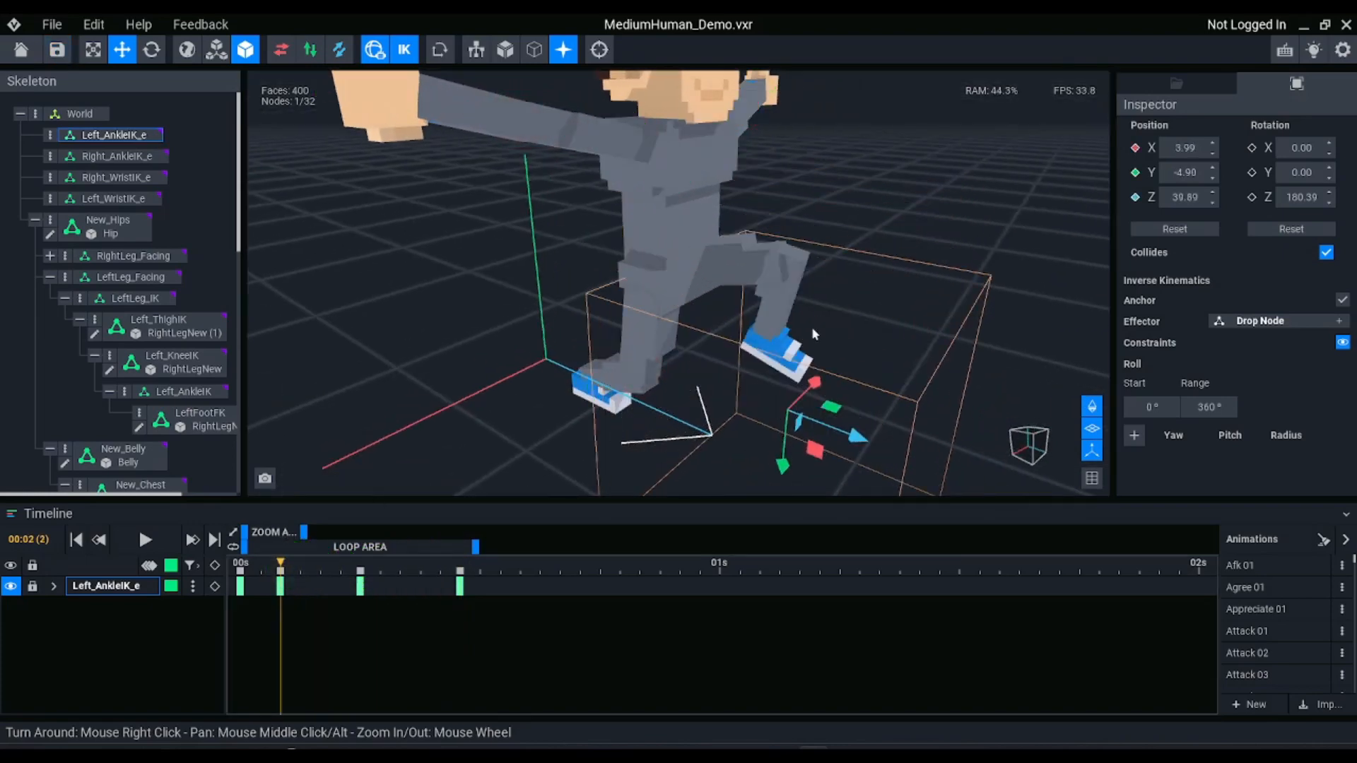
{"action": "right_click_drag", "start_coordinate": [811, 327], "coordinate": [808, 286]}
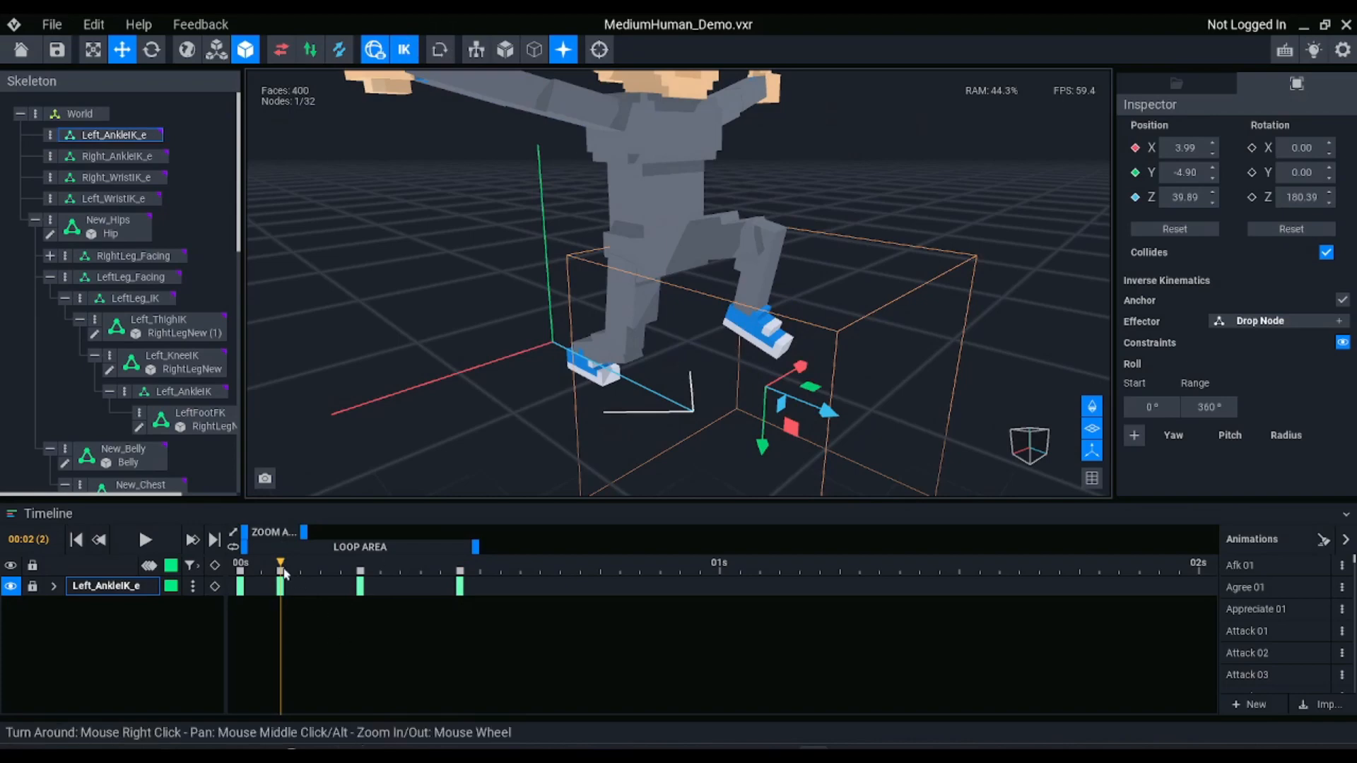
{"action": "left_click_drag", "start_coordinate": [285, 573], "coordinate": [360, 566]}
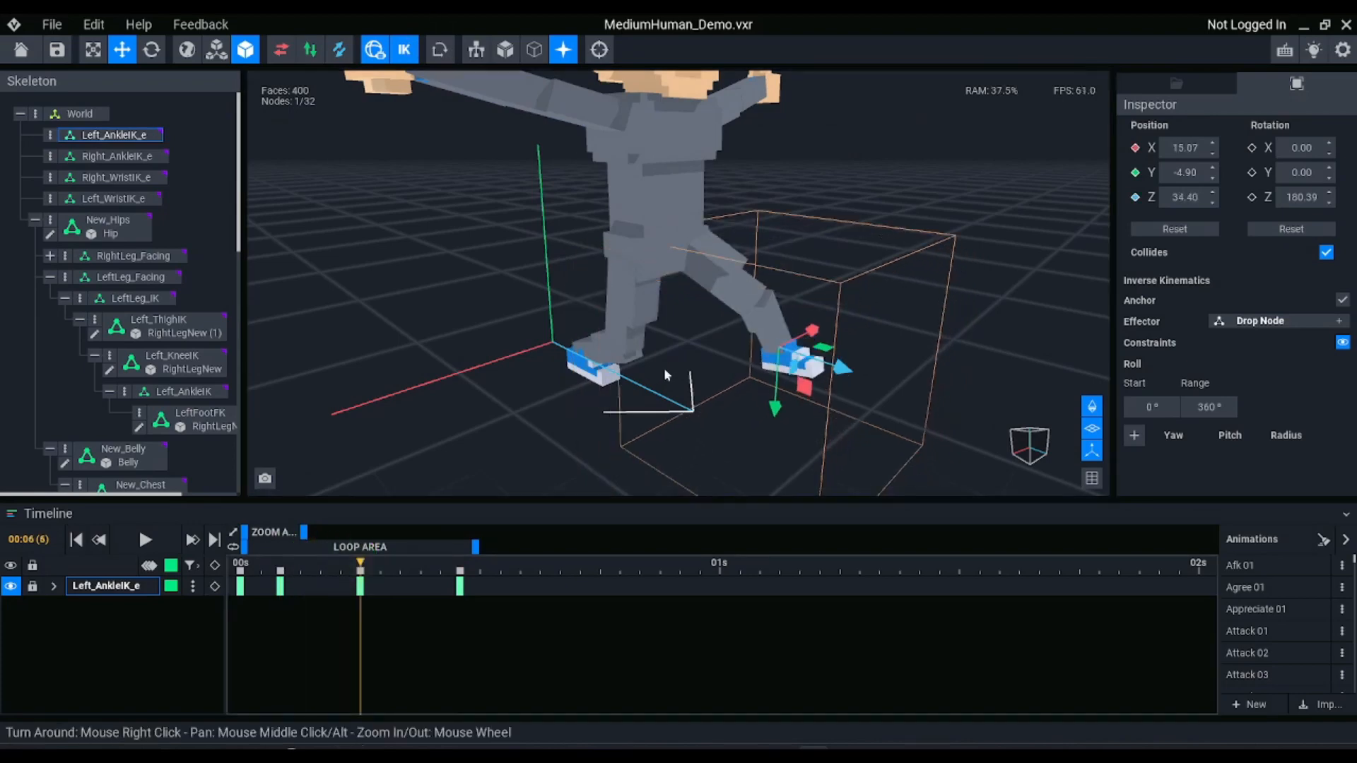
Select Left_ThighIK, Left_KneeIK and LeftFootFK and compare the frame 6 pose with inverse kinematics off and on
{"action": "left_click", "coordinate": [728, 287]}
{"action": "left_click", "coordinate": [770, 324], "text": "ctrl"}
{"action": "left_click", "coordinate": [796, 359], "text": "ctrl"}
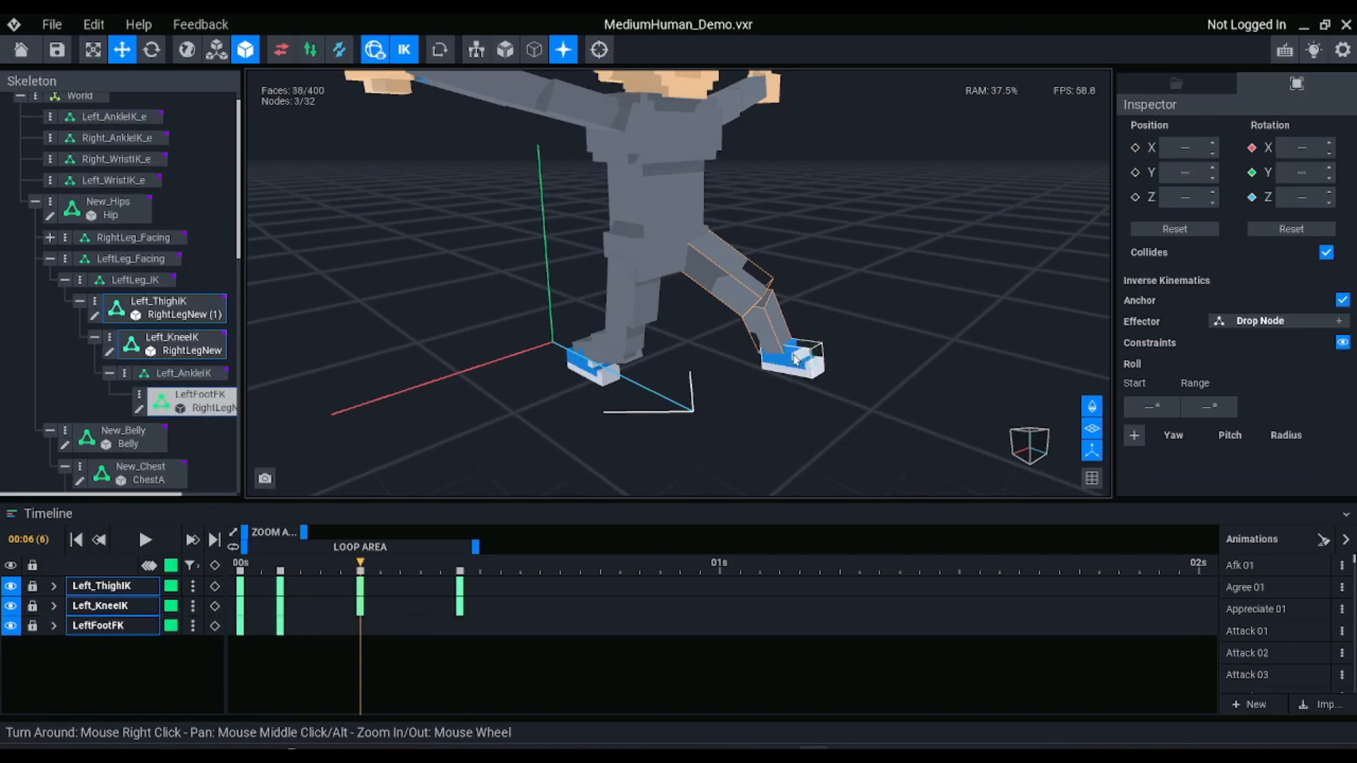
{"action": "left_click", "coordinate": [410, 48]}
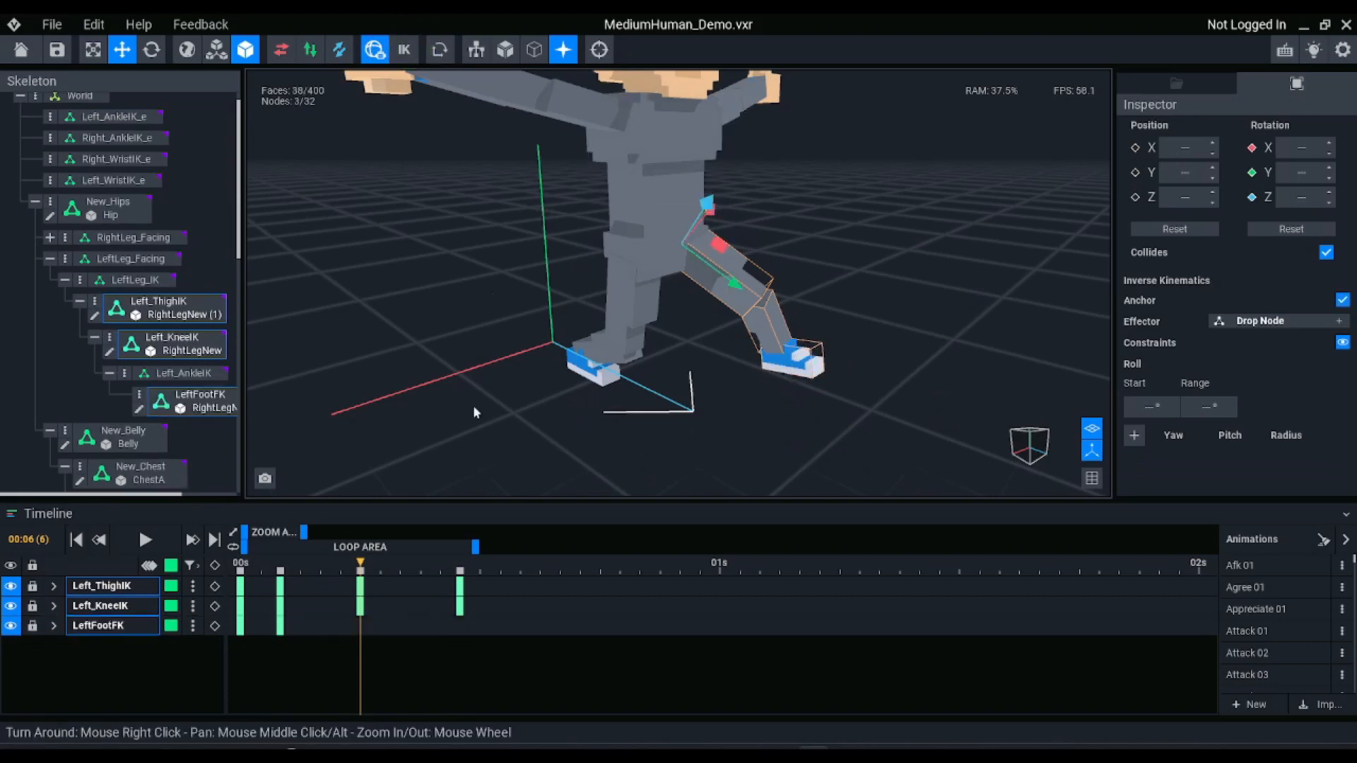
{"action": "mouse_move", "coordinate": [359, 565]}
{"action": "left_mouse_down"}
{"action": "mouse_move", "coordinate": [479, 570]}
{"action": "mouse_move", "coordinate": [218, 537]}
{"action": "mouse_move", "coordinate": [660, 549]}
{"action": "mouse_move", "coordinate": [273, 537]}
{"action": "mouse_move", "coordinate": [415, 543]}
{"action": "mouse_move", "coordinate": [279, 548]}
{"action": "mouse_move", "coordinate": [361, 548]}
{"action": "left_mouse_up"}
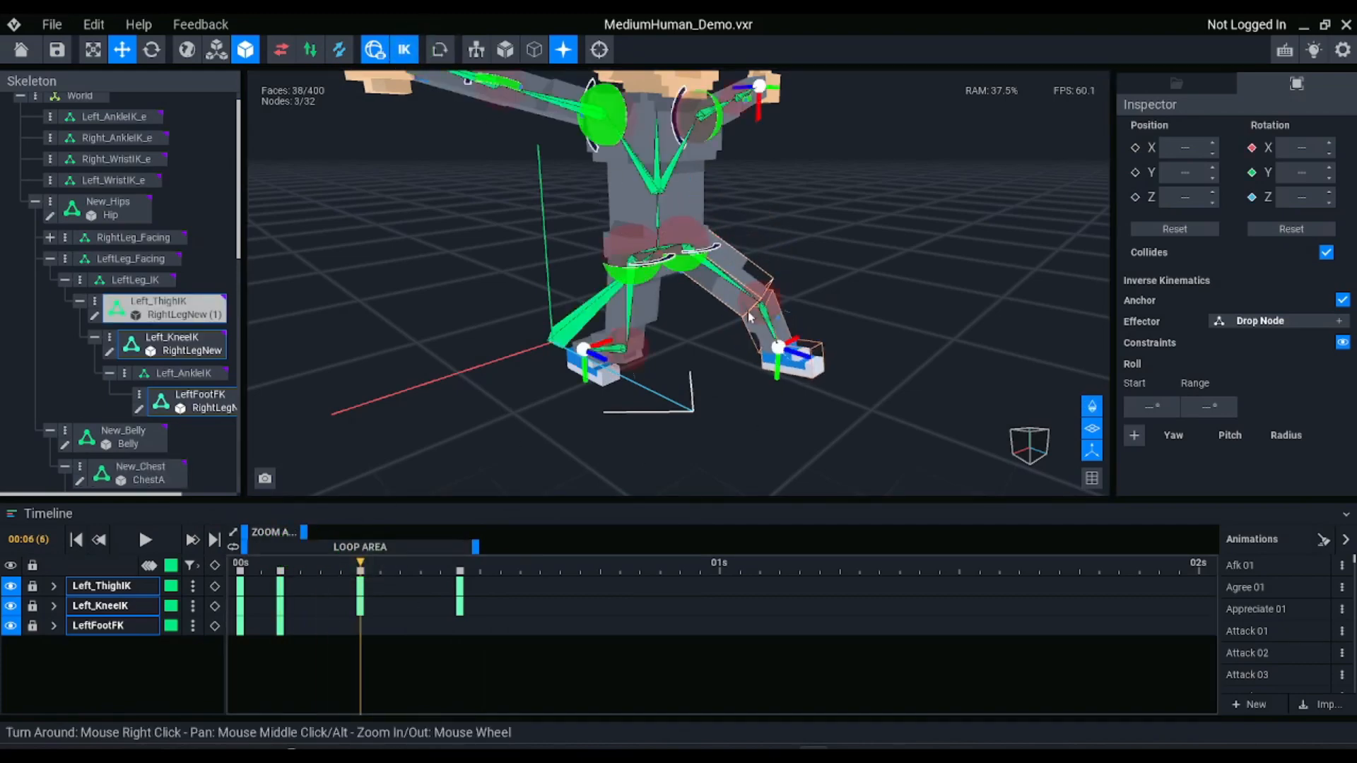
{"action": "right_click_drag", "start_coordinate": [748, 311], "coordinate": [731, 248]}
Hide the bone display and the constraints of Right_ShoulderIK and Right_ElbowIK
{"action": "left_click", "coordinate": [1091, 405]}
{"action": "left_click", "coordinate": [561, 140]}
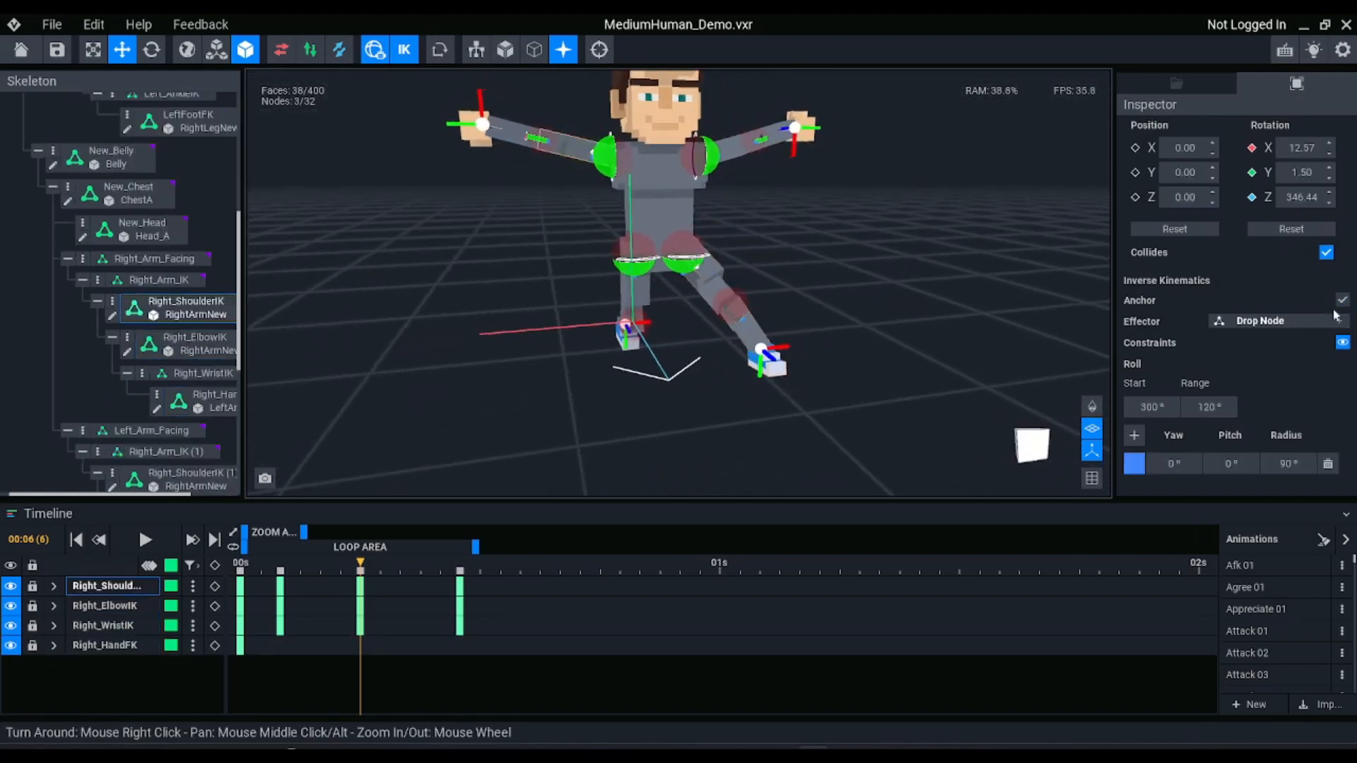
{"action": "left_click", "coordinate": [1343, 342]}
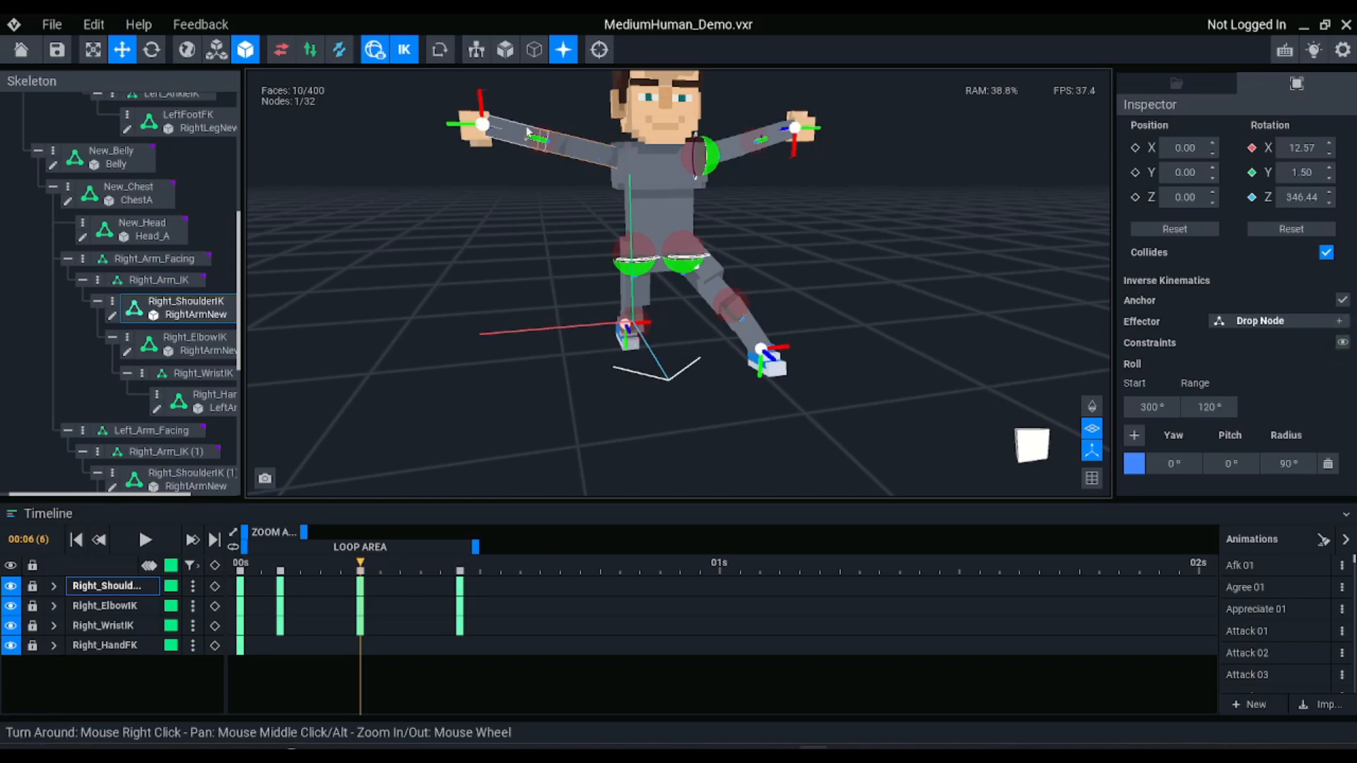
{"action": "left_click", "coordinate": [527, 132]}
{"action": "left_click", "coordinate": [1344, 344]}
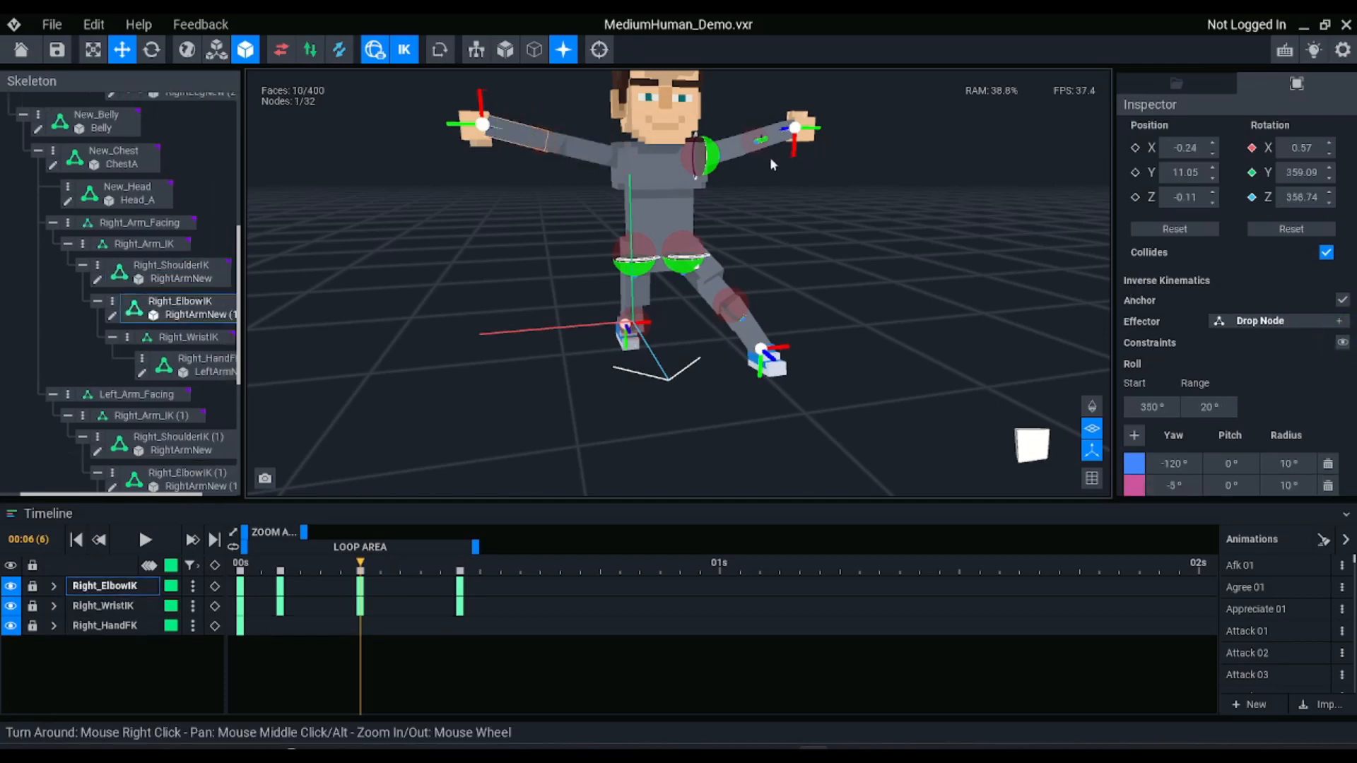
Hide the constraints of the left arm's Right_ShoulderIK (1) and Right_ElbowIK (1), undoing stray changes
{"action": "left_click", "coordinate": [746, 147]}
{"action": "left_click", "coordinate": [1342, 343]}
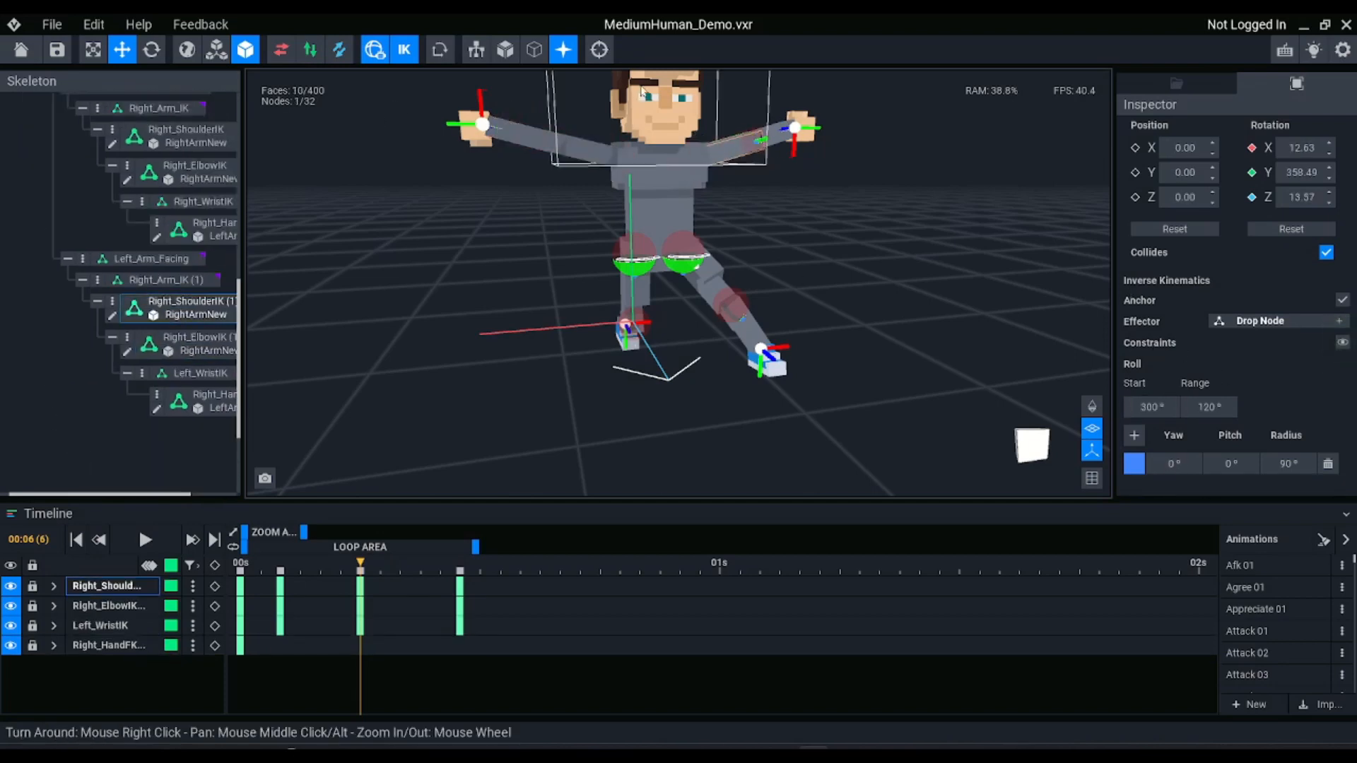
{"action": "left_click", "coordinate": [761, 139]}
{"action": "key", "text": "ctrl+z"}
{"action": "key", "text": "ctrl+z"}
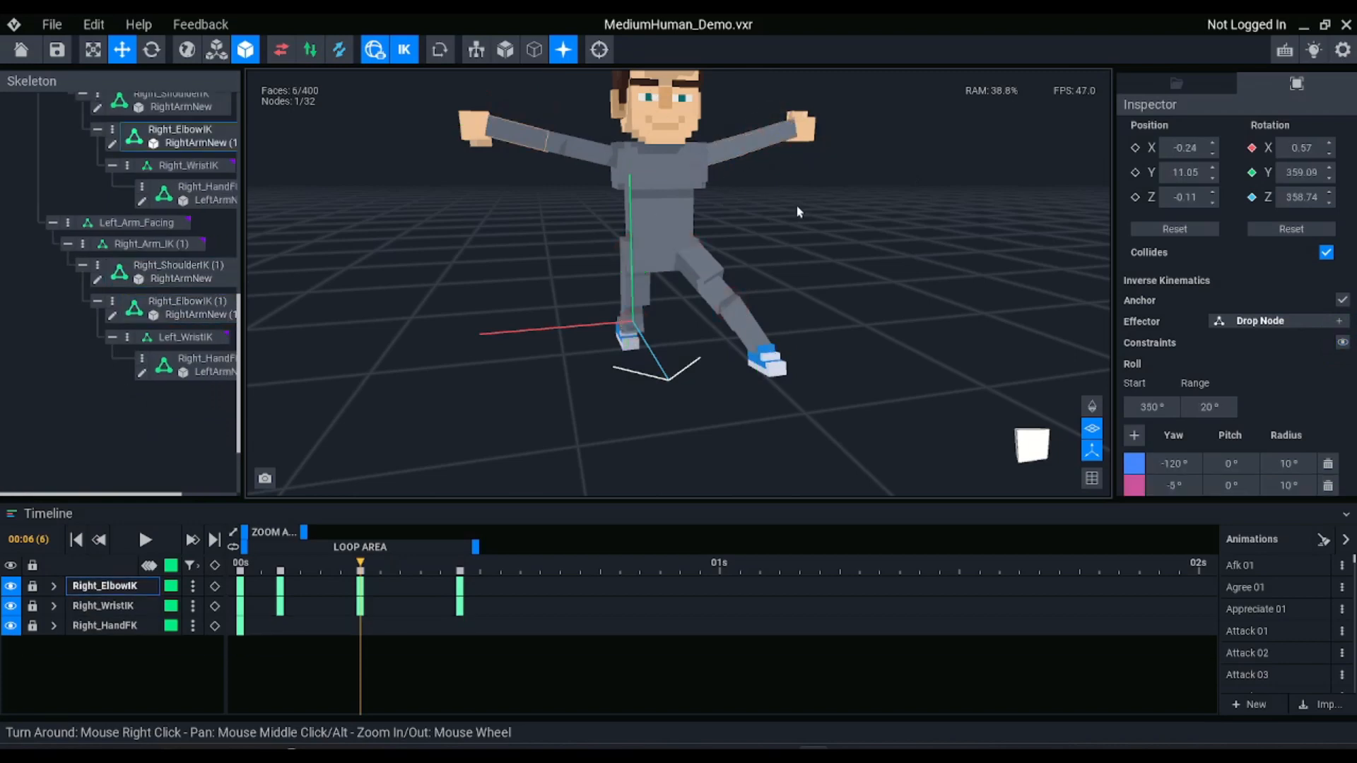
{"action": "left_click", "coordinate": [757, 134]}
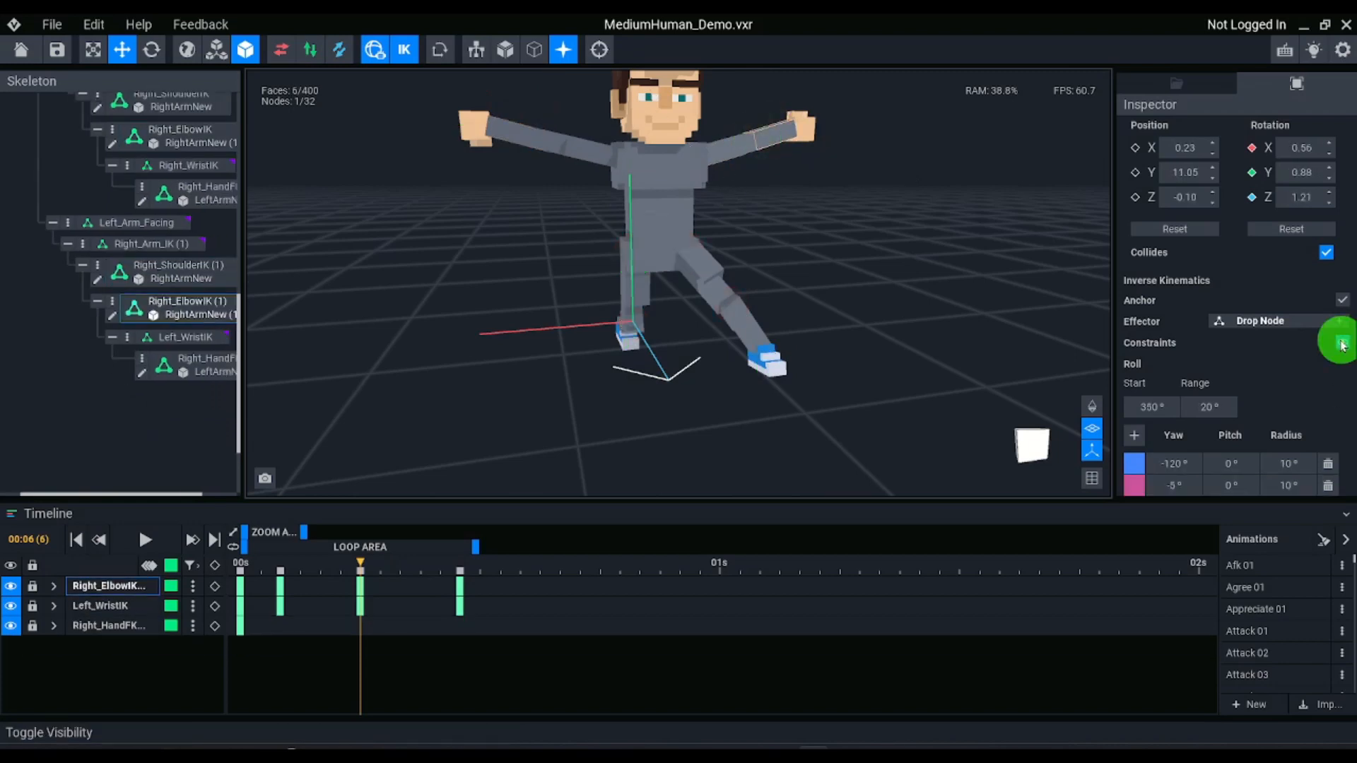
Hide the constraints of Left_ThighIK, Right_ThighIK, Right_KneeIK and Left_KneeIK
{"action": "left_click", "coordinate": [715, 282]}
{"action": "left_click", "coordinate": [408, 49]}
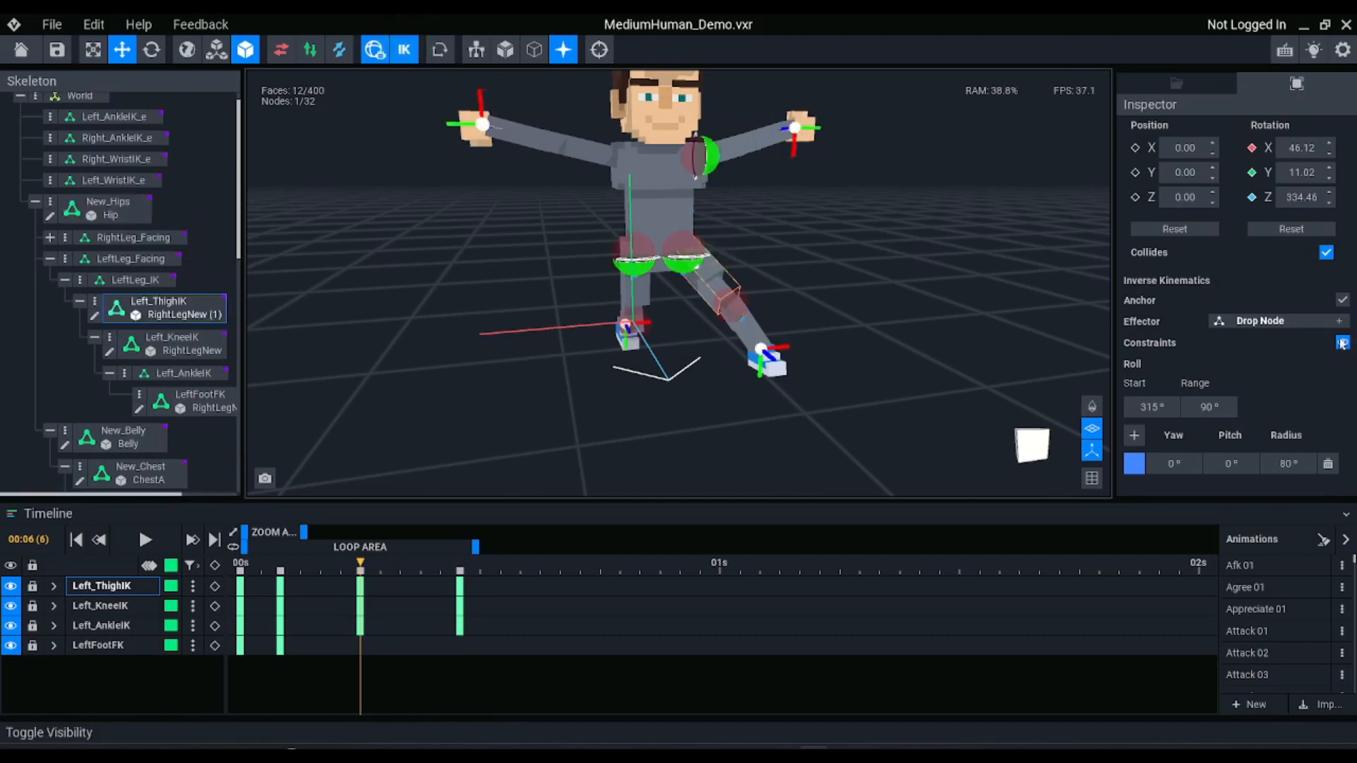
{"action": "left_click", "coordinate": [636, 277]}
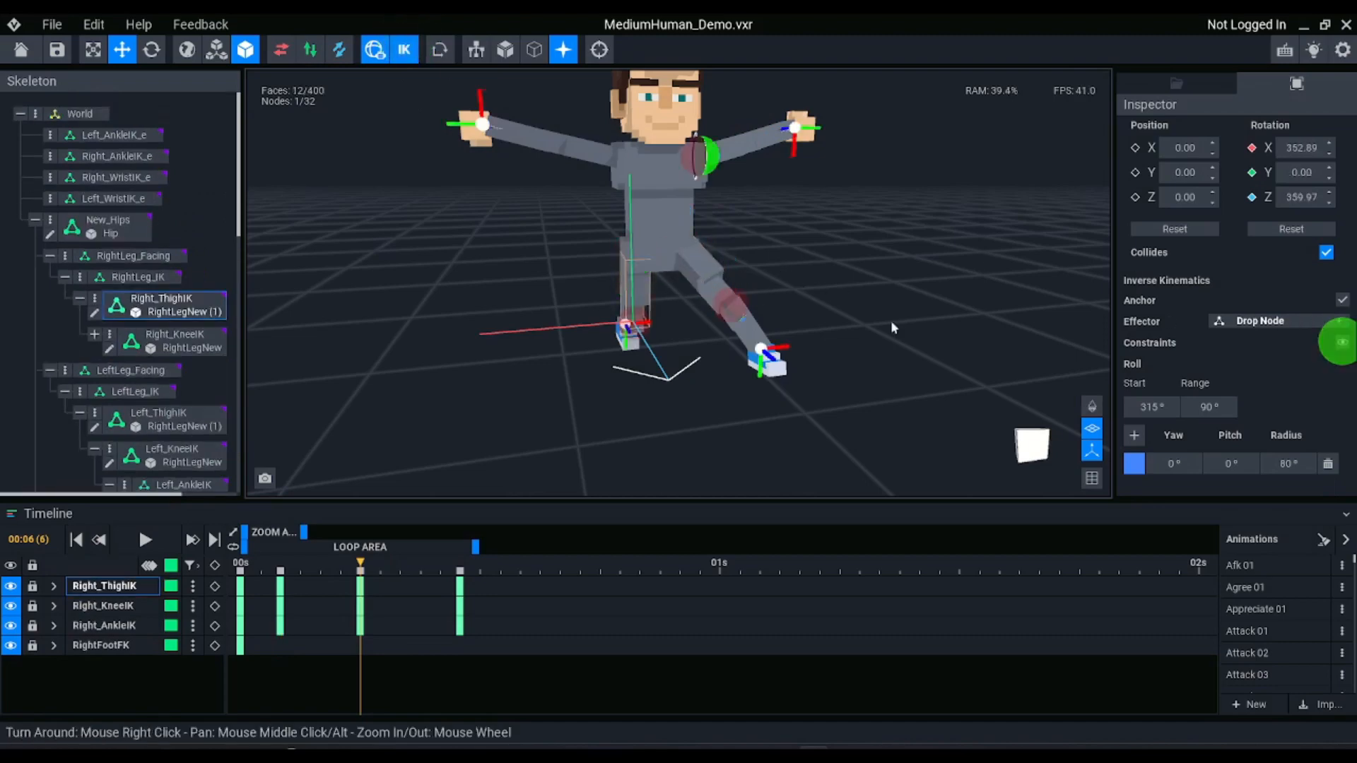
{"action": "right_click_drag", "start_coordinate": [605, 345], "coordinate": [777, 337]}
{"action": "left_click", "coordinate": [629, 371]}
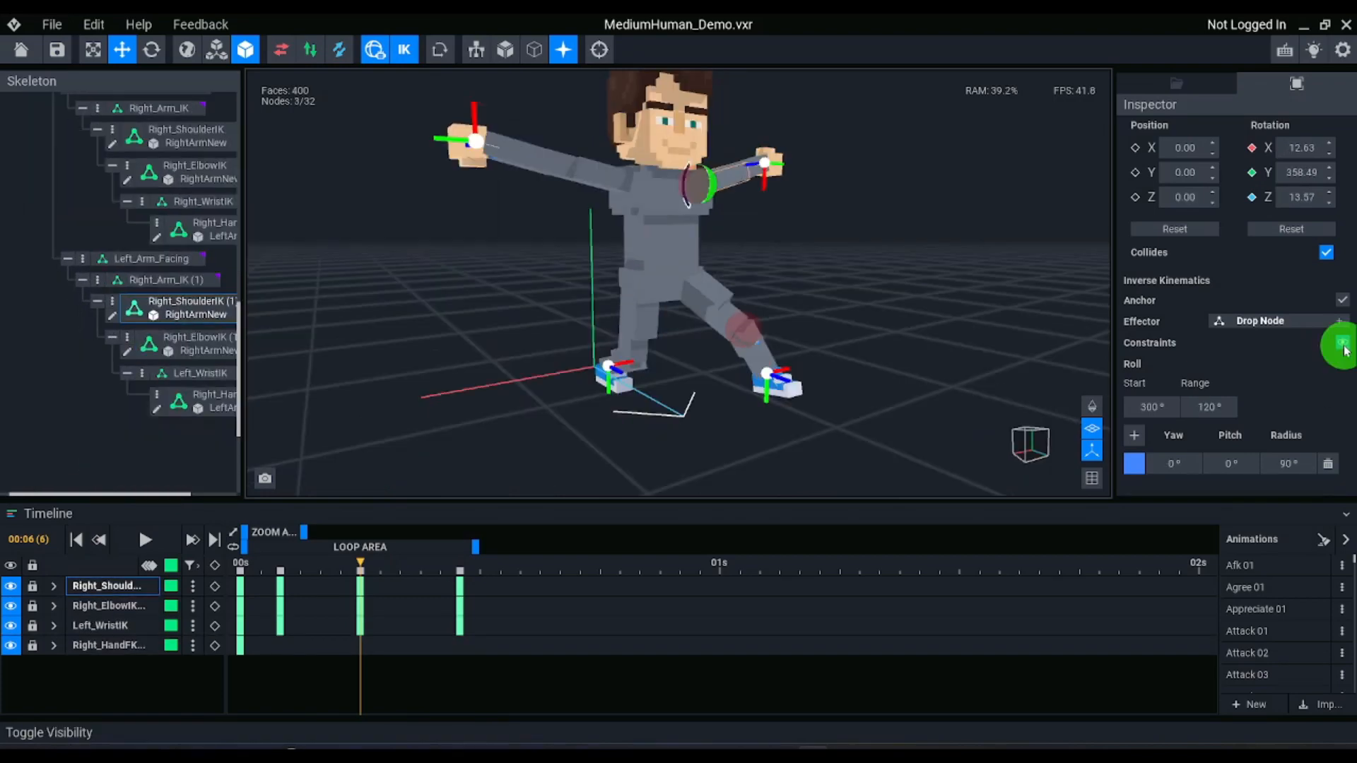
{"action": "left_click", "coordinate": [1339, 342]}
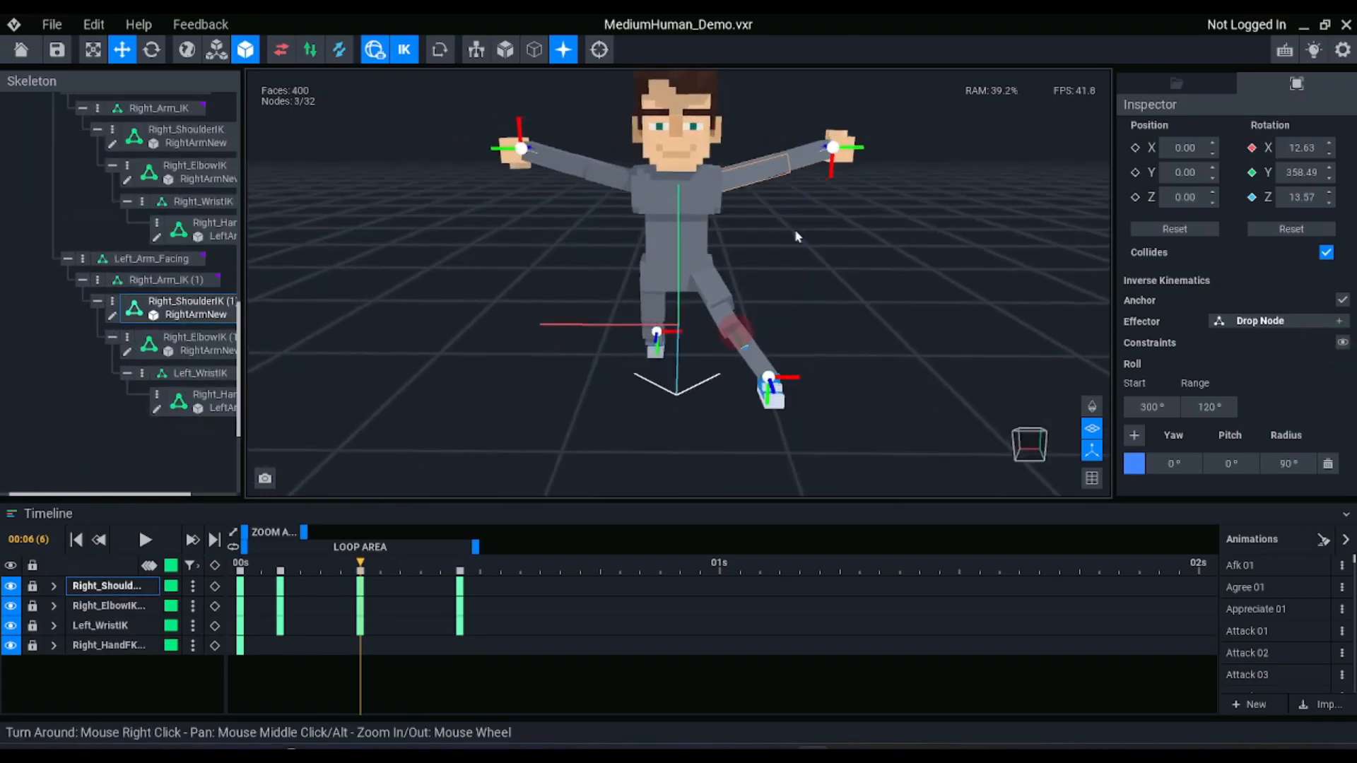
{"action": "scroll", "coordinate": [796, 235], "scroll_direction": "up", "scroll_amount": 3}
{"action": "left_click", "coordinate": [753, 364]}
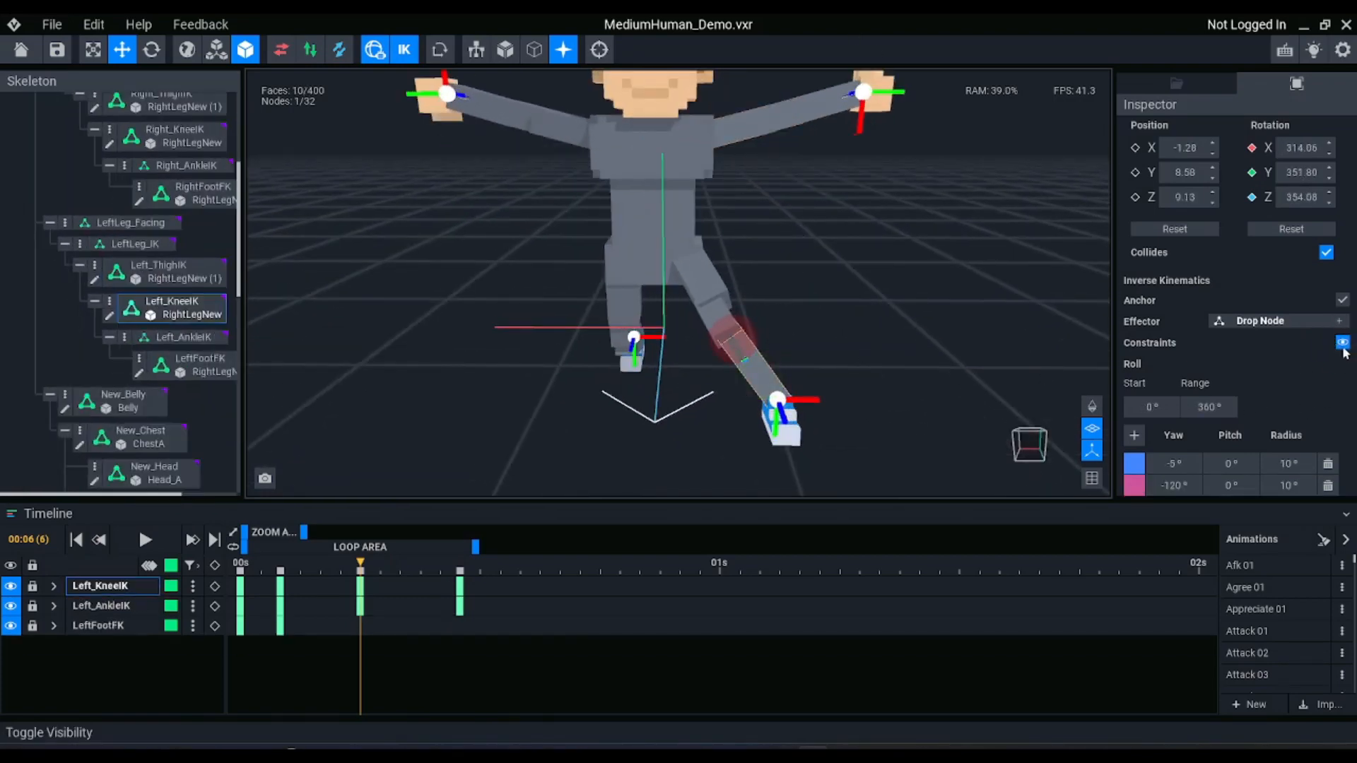
{"action": "left_click", "coordinate": [1342, 344]}
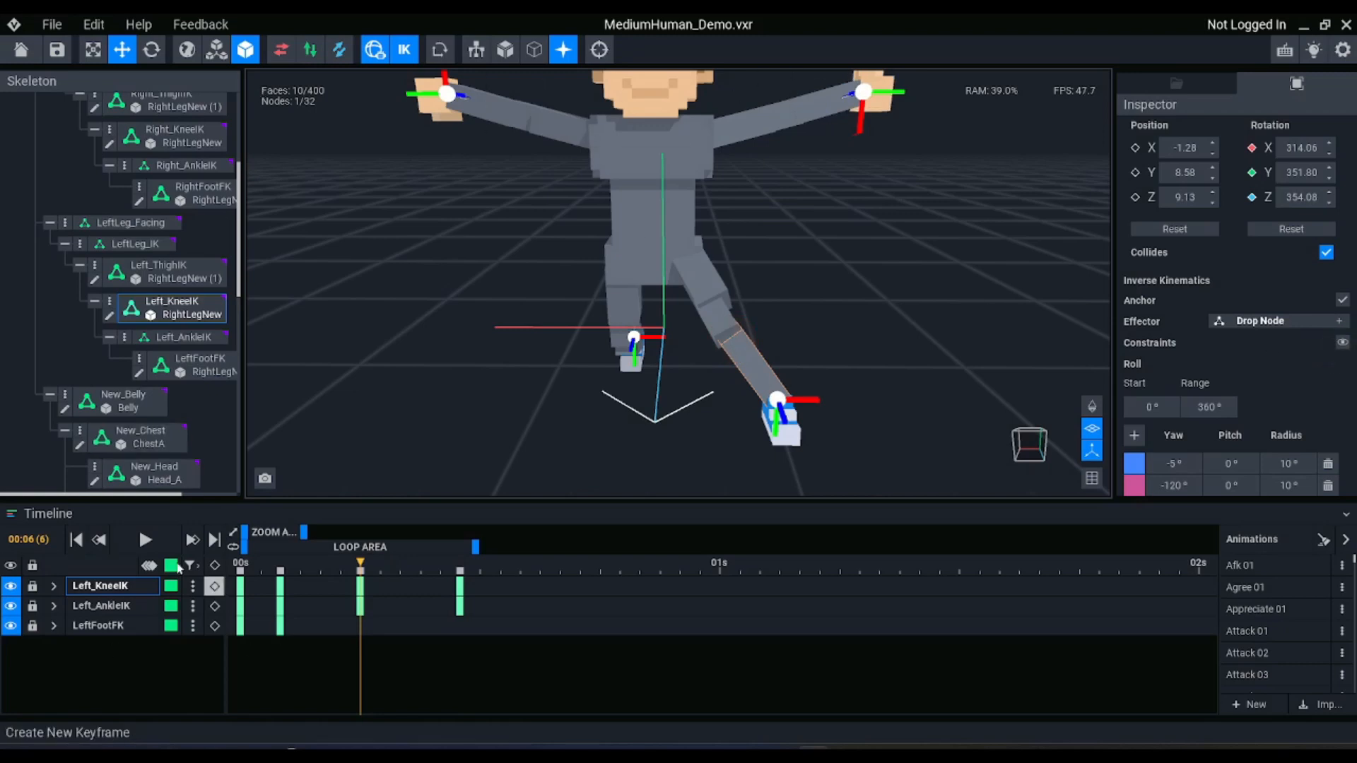
Turn off inverse kinematics at frame 0 with the Left_WristIK_e effector selected
{"action": "scroll", "coordinate": [179, 200], "scroll_direction": "up", "scroll_amount": 3}
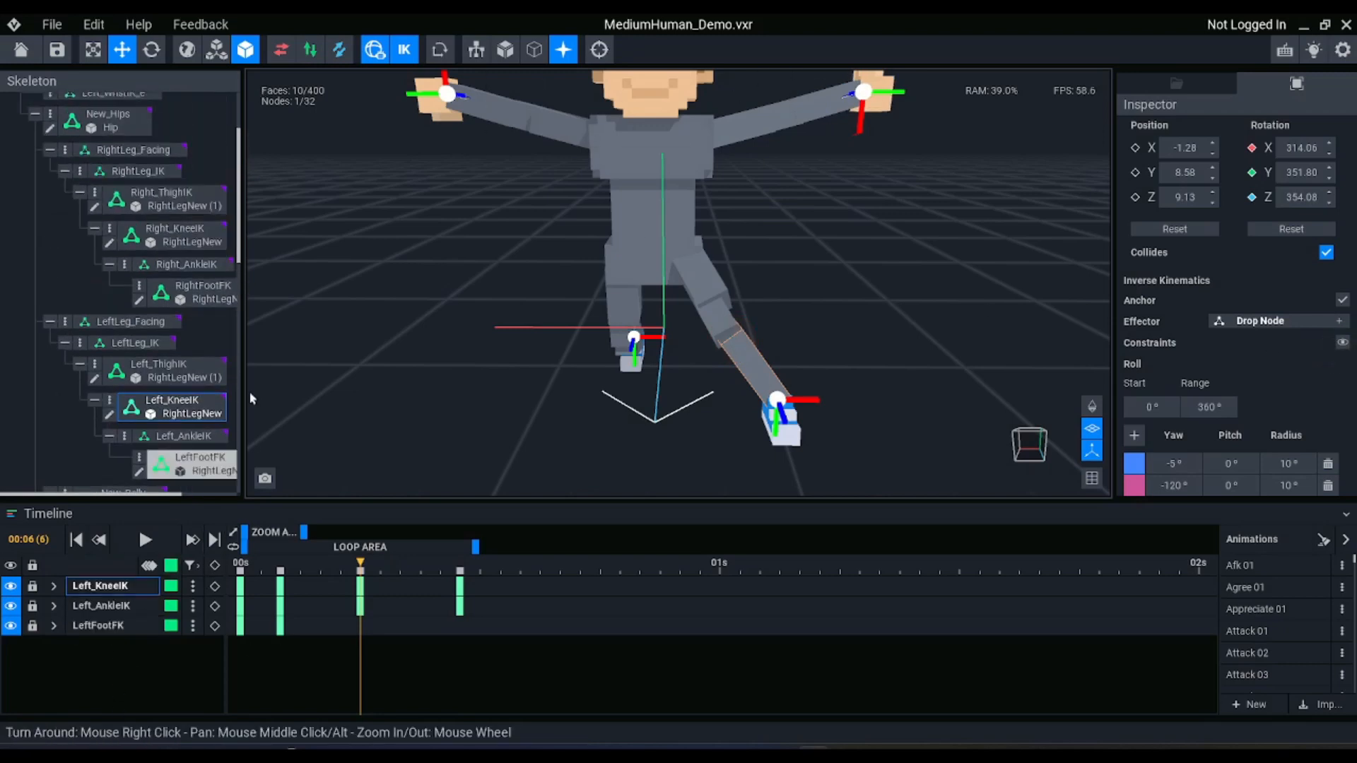
{"action": "left_click", "coordinate": [304, 327]}
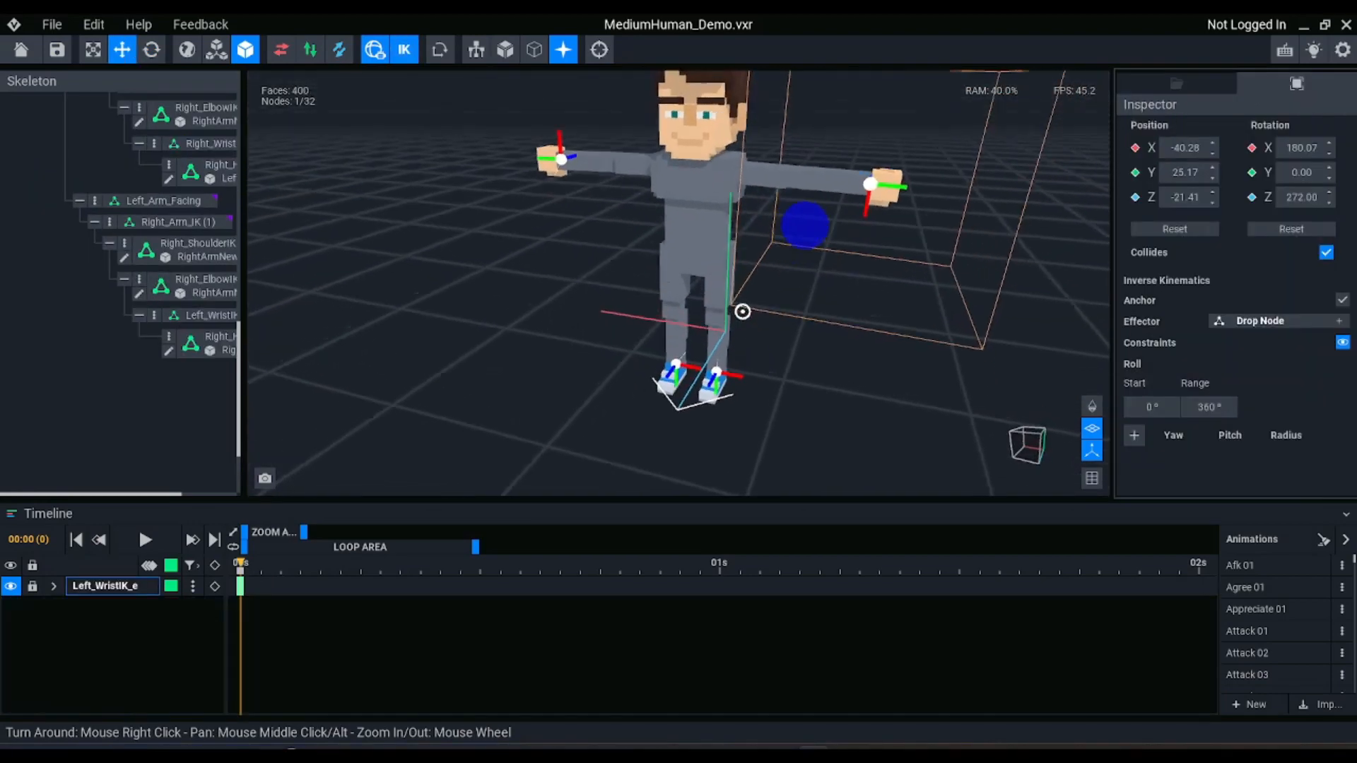
{"action": "right_click_drag", "start_coordinate": [742, 311], "coordinate": [824, 291]}
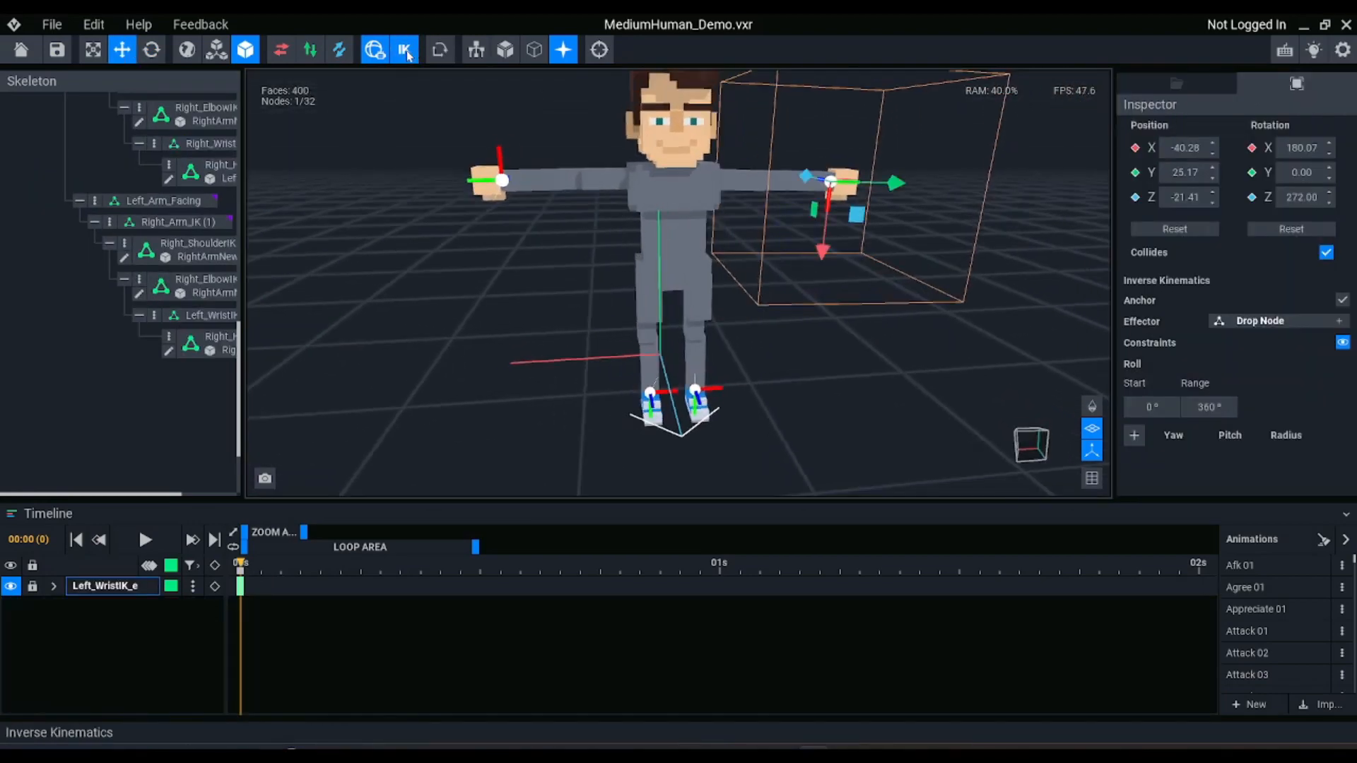
{"action": "left_click", "coordinate": [405, 49]}
Create a new library model named EffectorRed
{"action": "left_click", "coordinate": [1180, 86]}
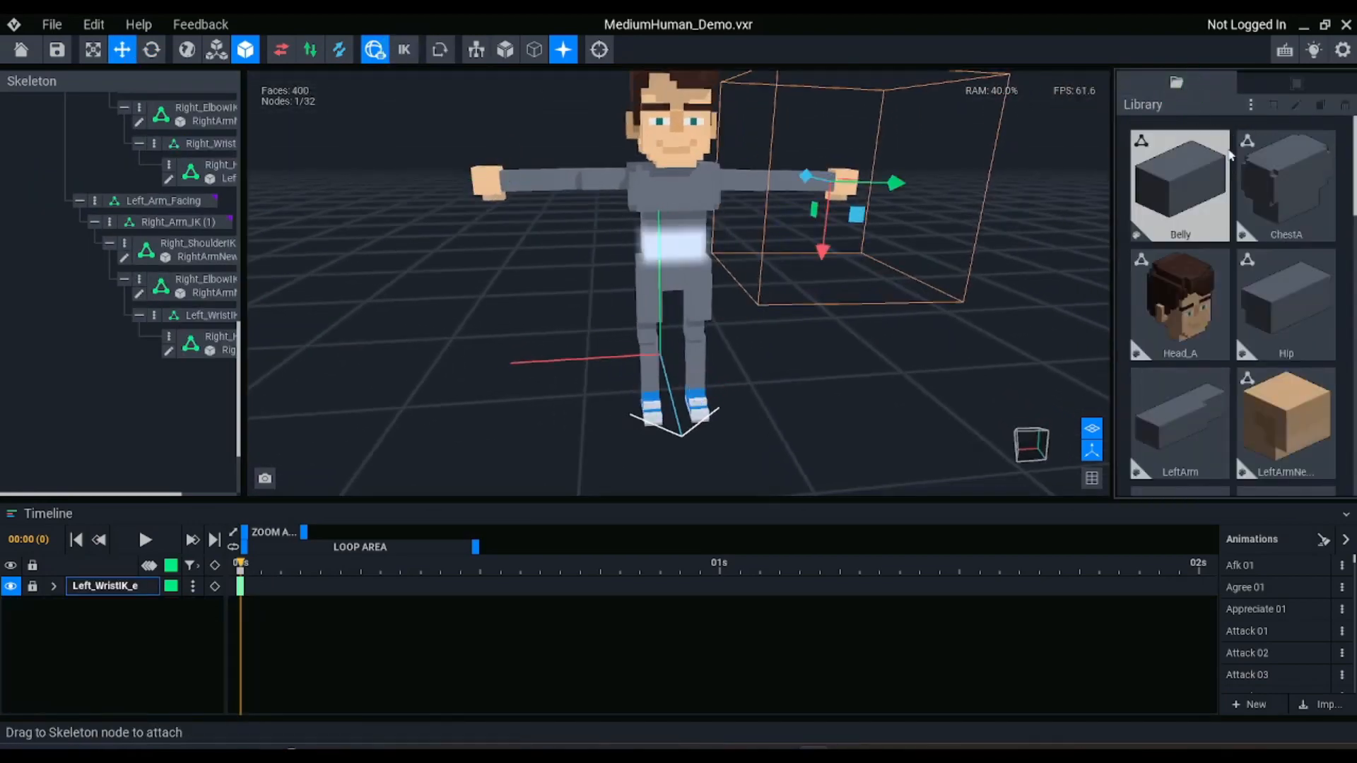
{"action": "left_click", "coordinate": [1252, 109]}
{"action": "left_click", "coordinate": [1201, 120]}
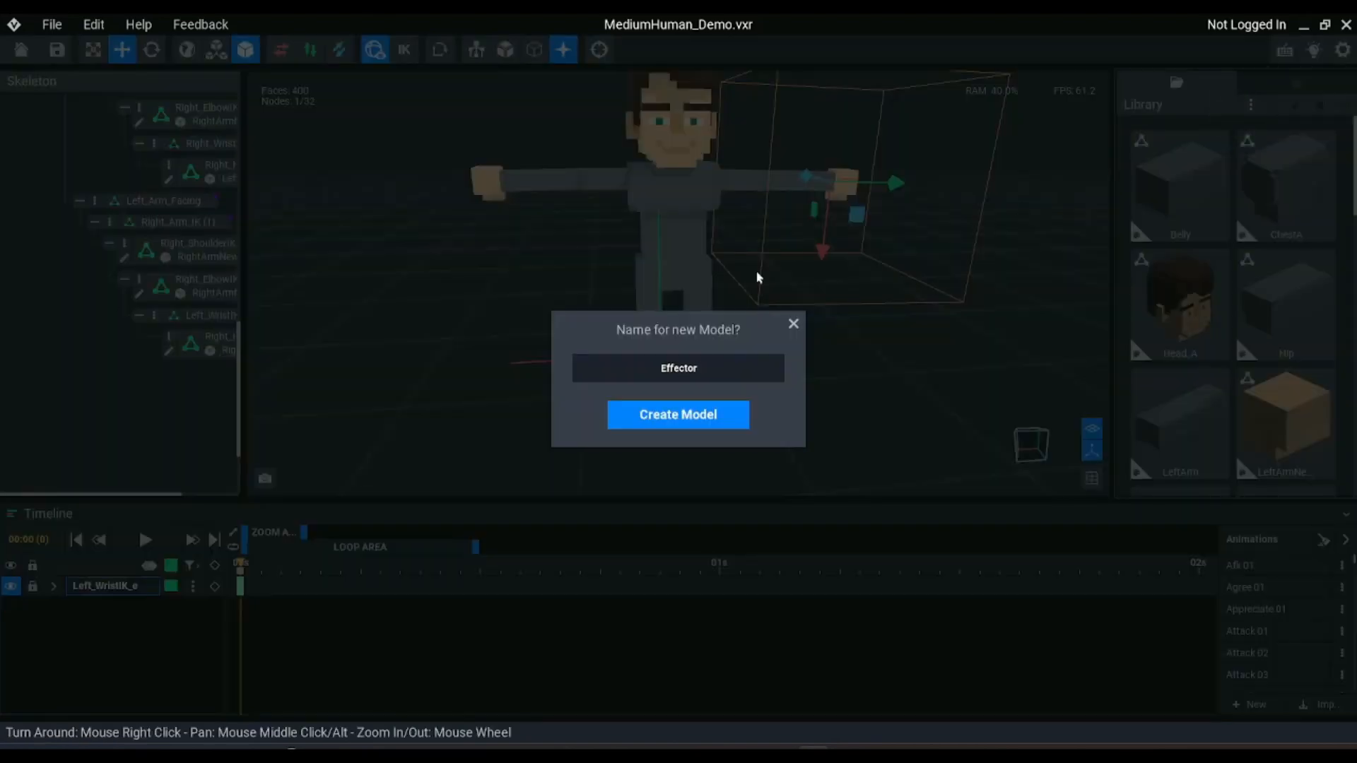
{"action": "type", "text": "EffectorRed"}
{"action": "key", "text": "Return"}
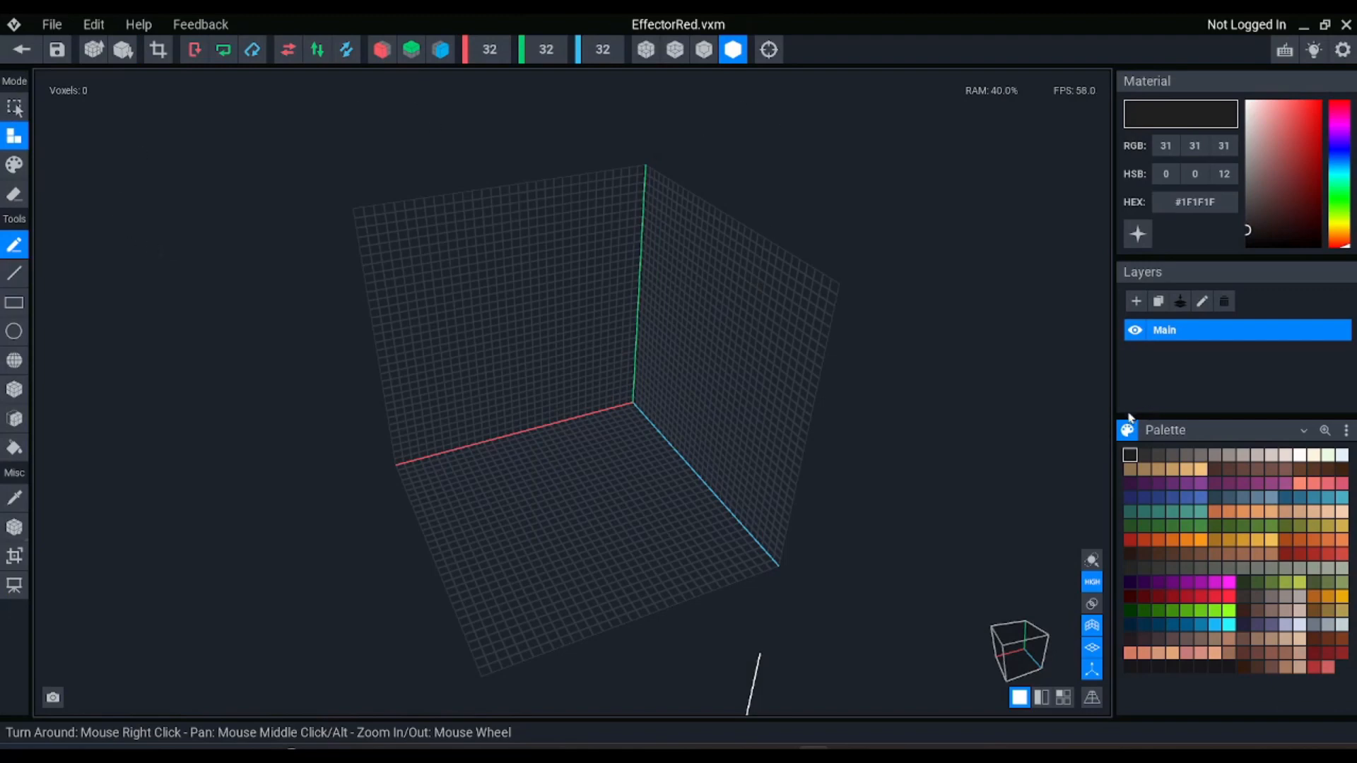
Resize the EffectorRed volume to 6 voxels wide, 1 voxel high and 6 voxels deep
{"action": "left_click", "coordinate": [497, 55]}
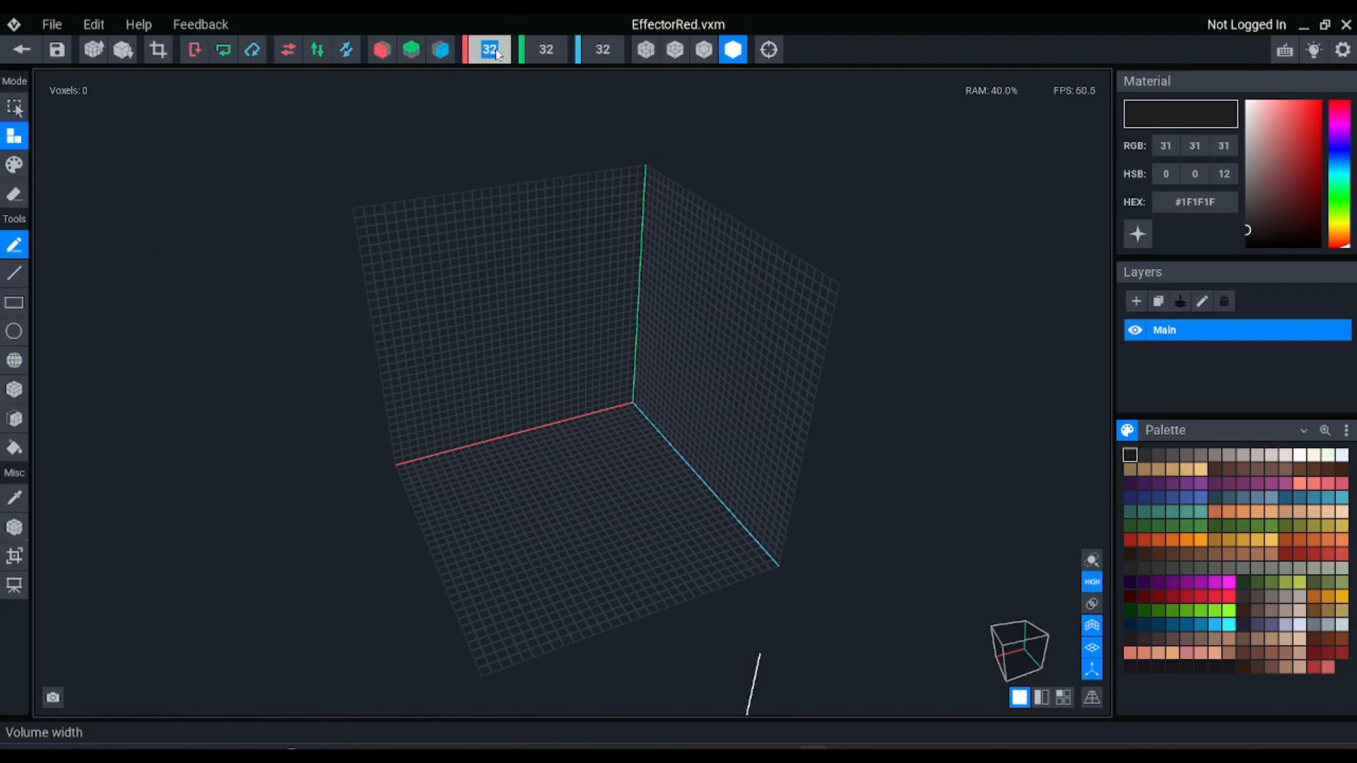
{"action": "type", "text": "6"}
{"action": "key", "text": "Return"}
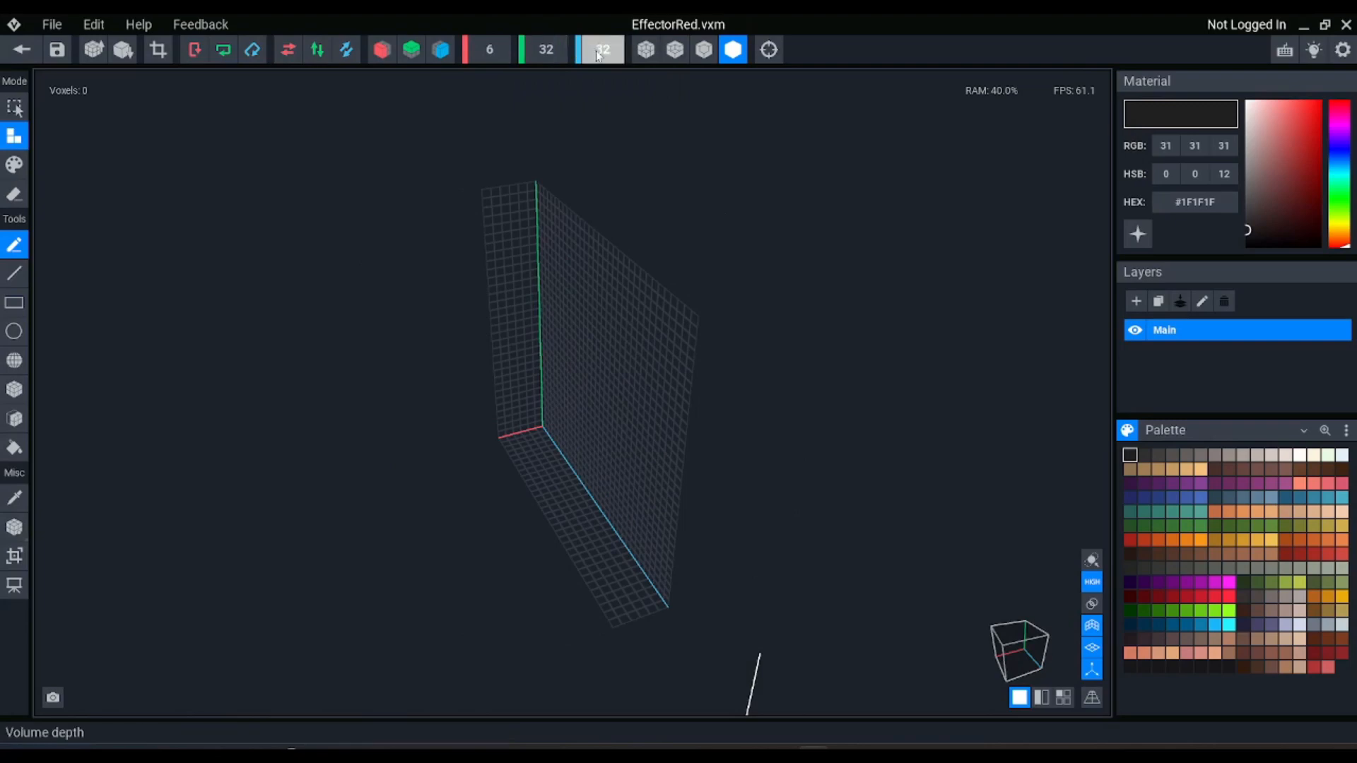
{"action": "left_click", "coordinate": [599, 55]}
{"action": "type", "text": "6"}
{"action": "key", "text": "Return"}
{"action": "left_click", "coordinate": [558, 51]}
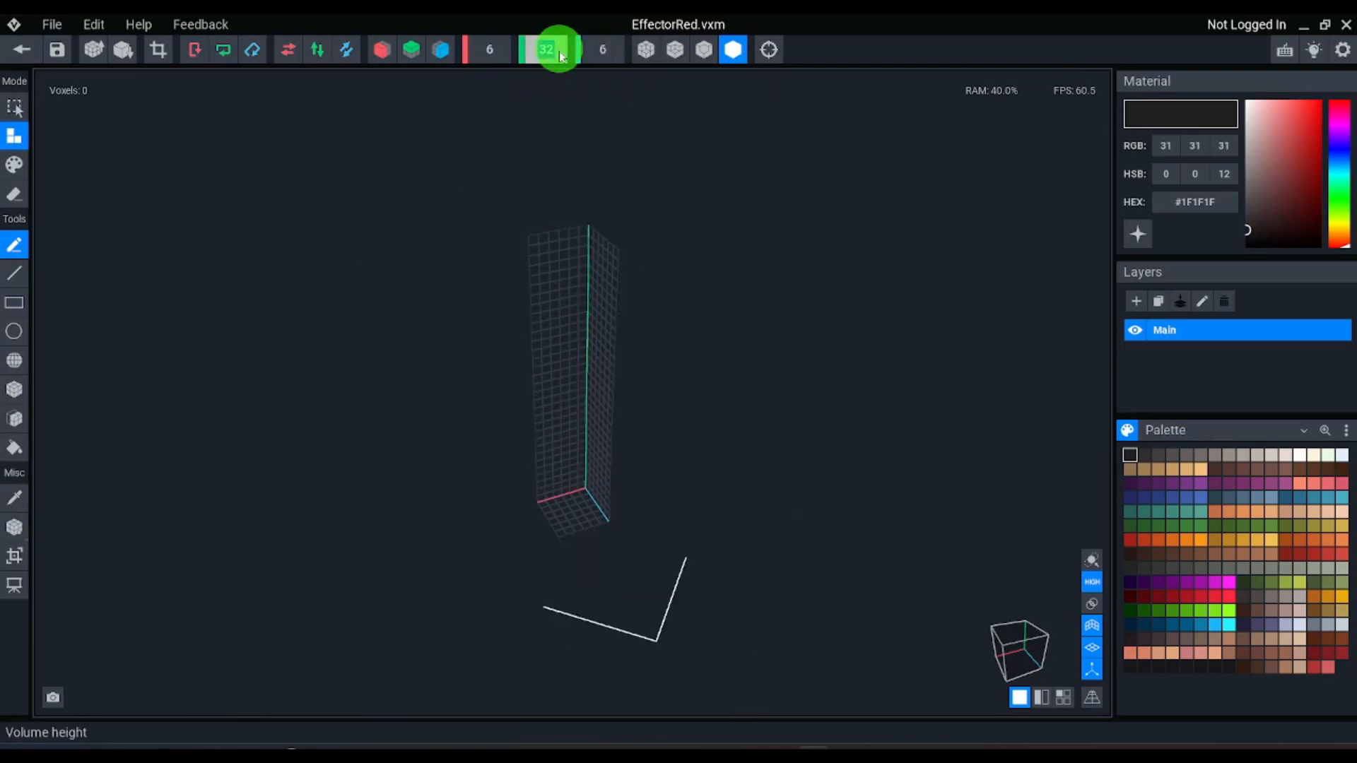
{"action": "type", "text": "6"}
{"action": "key", "text": "Return"}
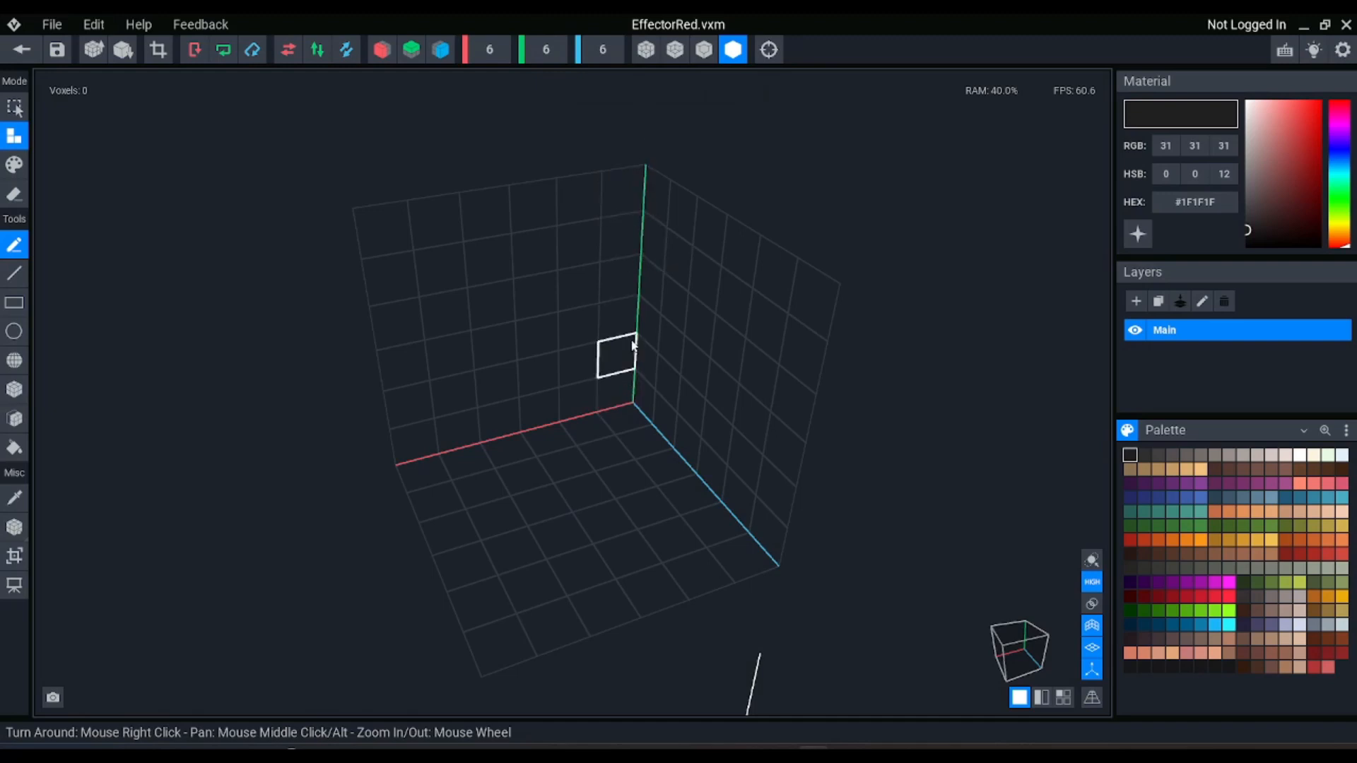
{"action": "left_click", "coordinate": [546, 54]}
{"action": "type", "text": "1"}
{"action": "key", "text": "Return"}
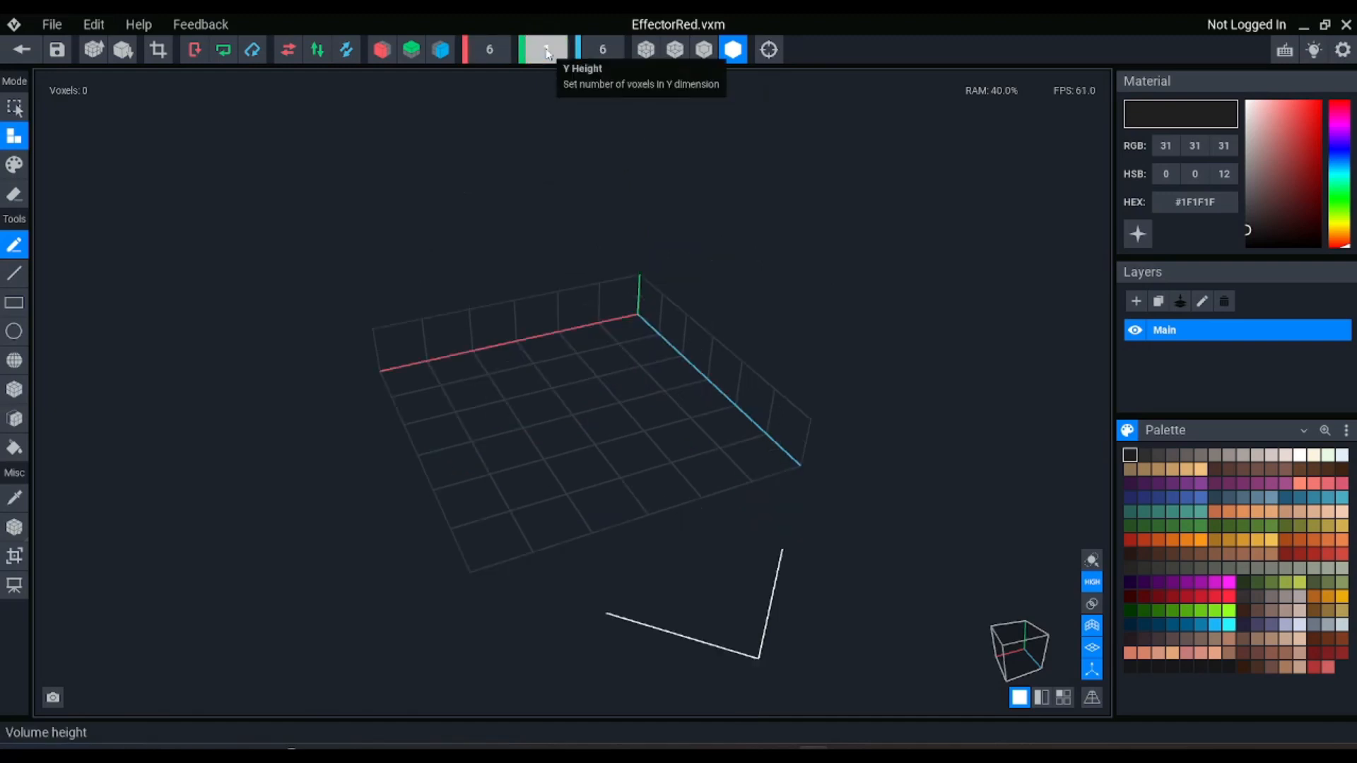
Fill the whole volume with bright red #FF293F
{"action": "right_click_drag", "start_coordinate": [581, 322], "coordinate": [572, 407]}
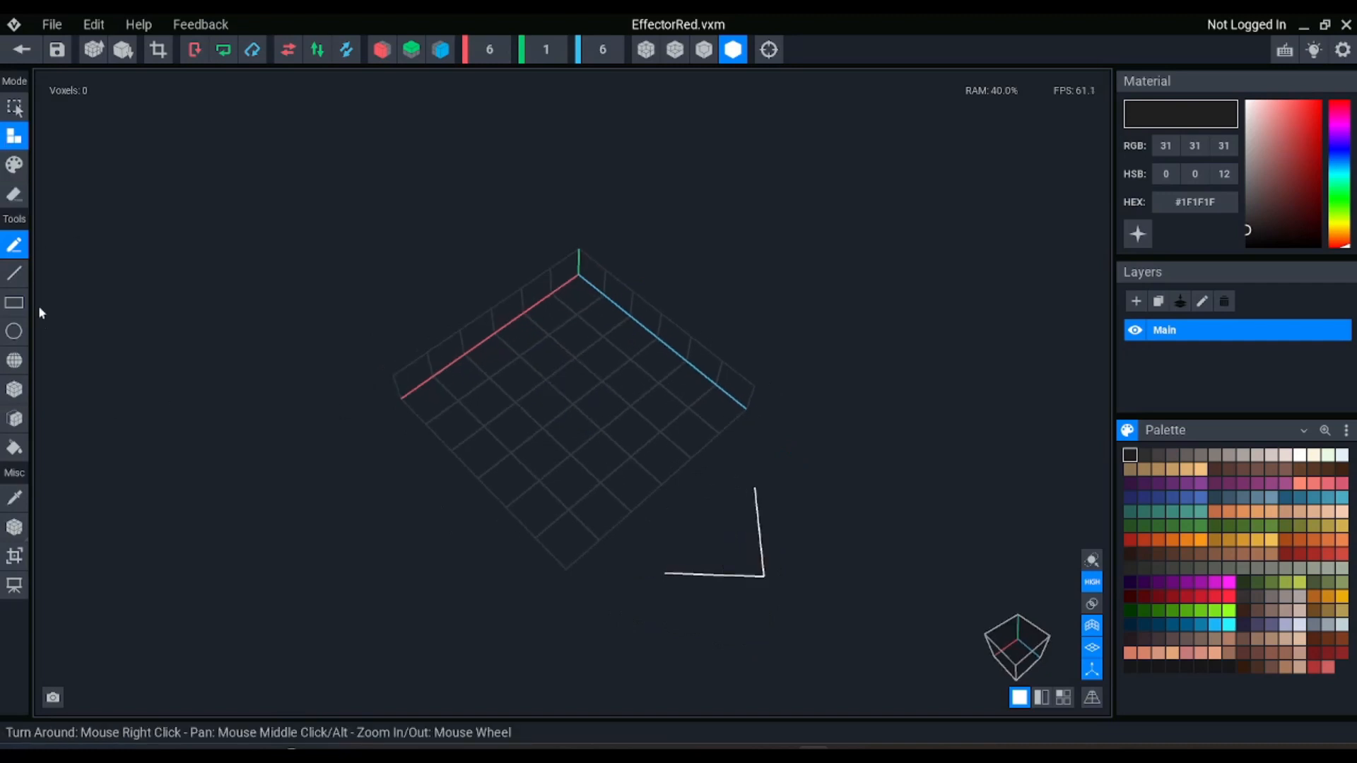
{"action": "left_click", "coordinate": [14, 390]}
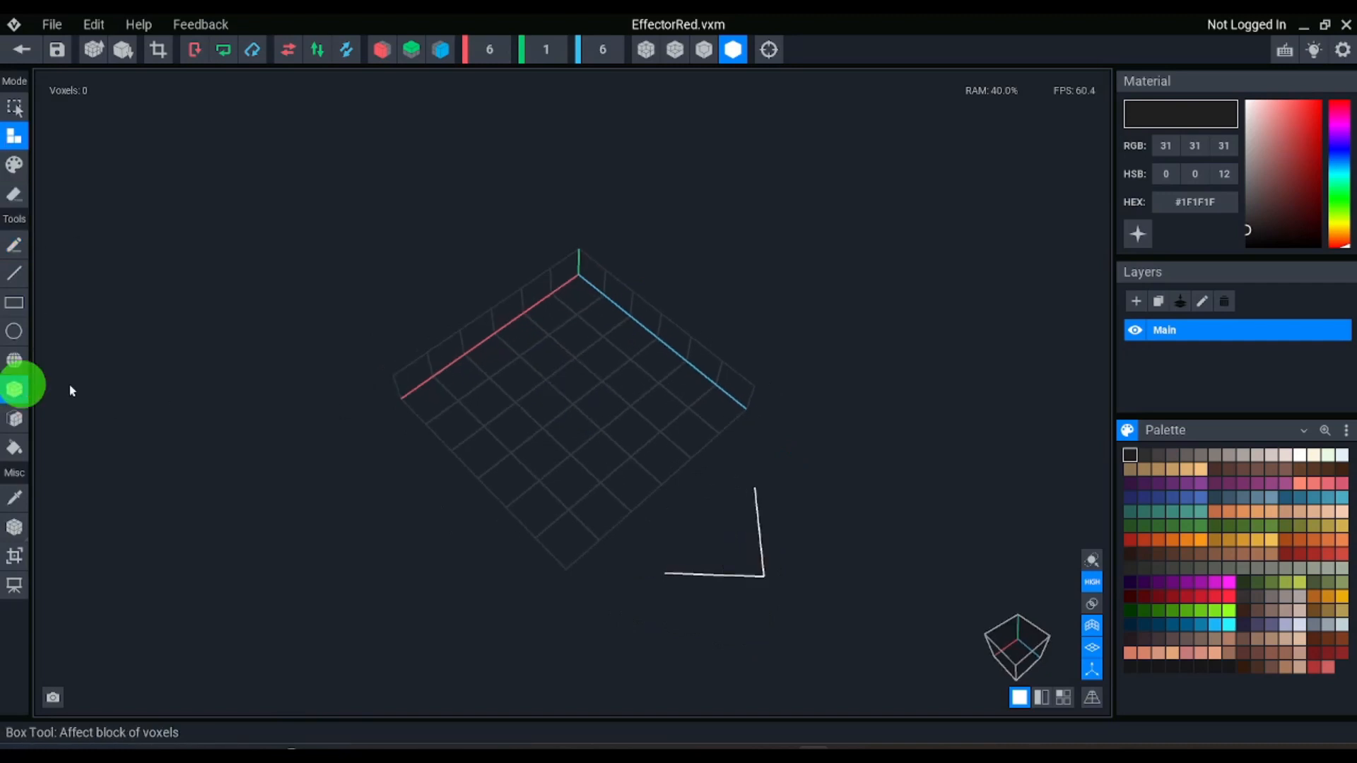
{"action": "left_click", "coordinate": [1231, 612]}
{"action": "left_click", "coordinate": [1229, 596]}
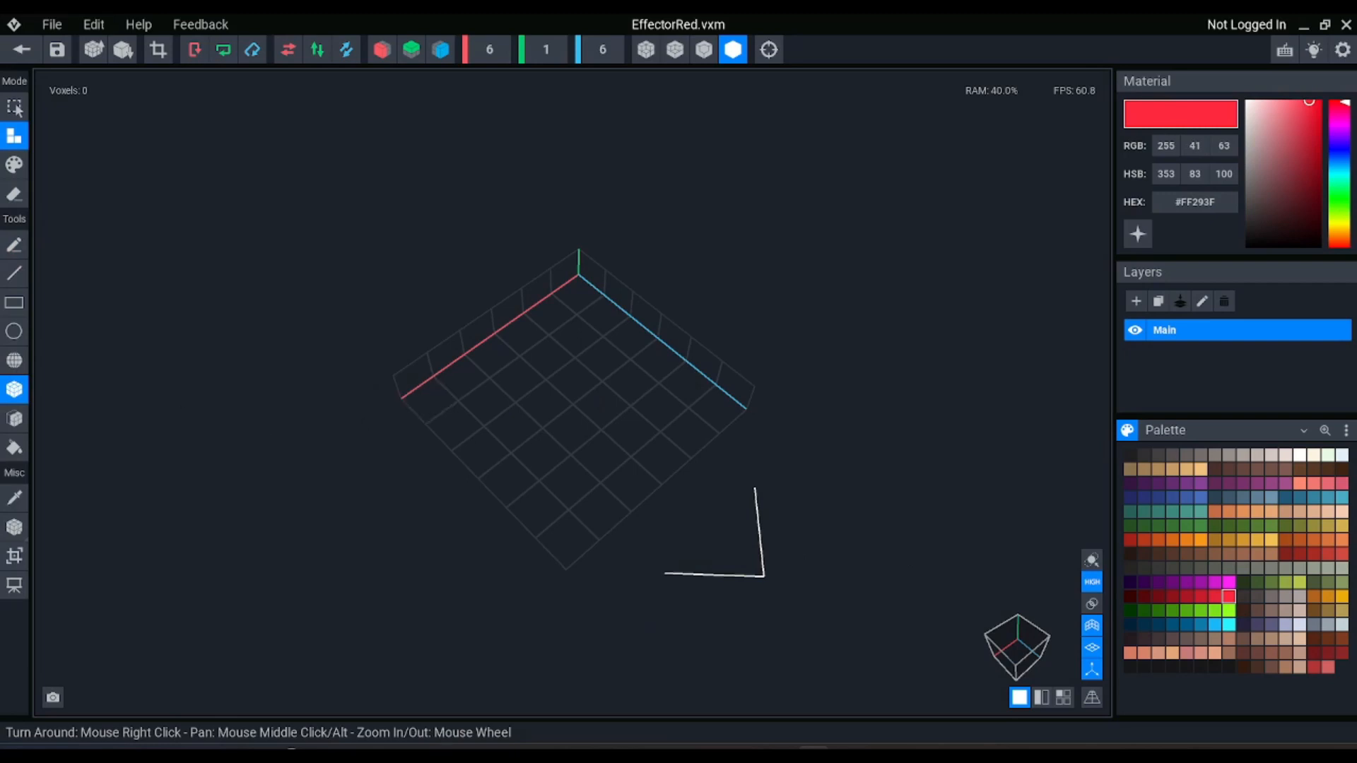
{"action": "left_click", "coordinate": [15, 448]}
{"action": "left_click", "coordinate": [599, 452]}
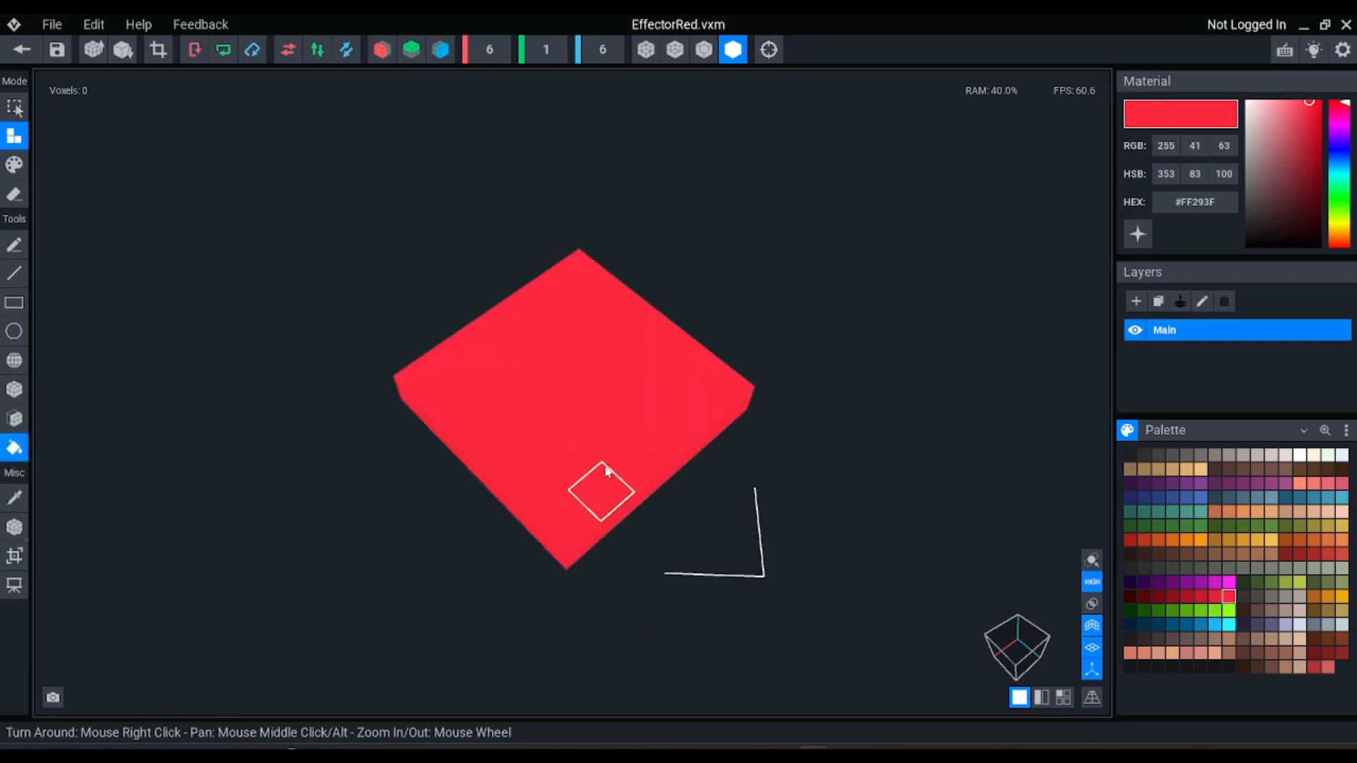
Set the plate's pivot to its center and return to the project, saving the changes to EffectorRed.vxm
{"action": "left_click", "coordinate": [24, 53]}
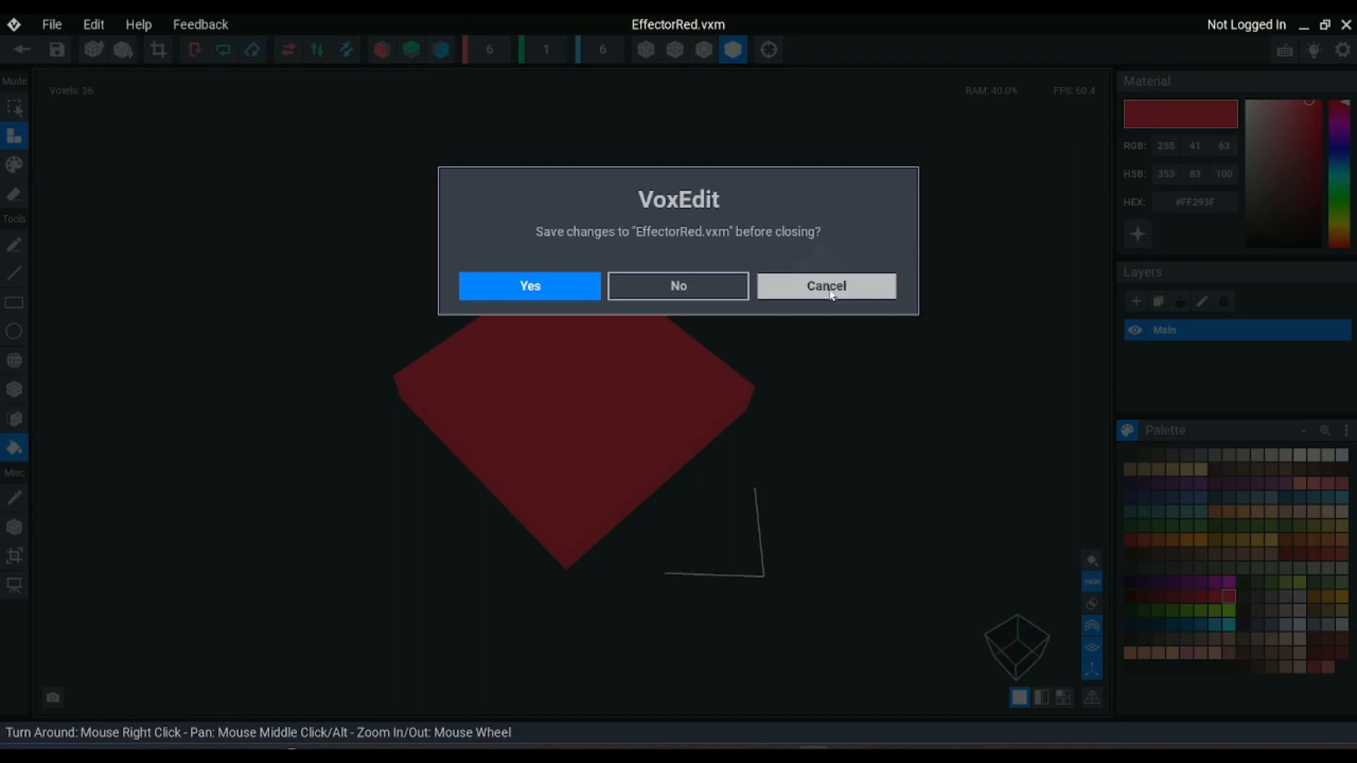
{"action": "left_click", "coordinate": [831, 292]}
{"action": "left_click", "coordinate": [12, 528]}
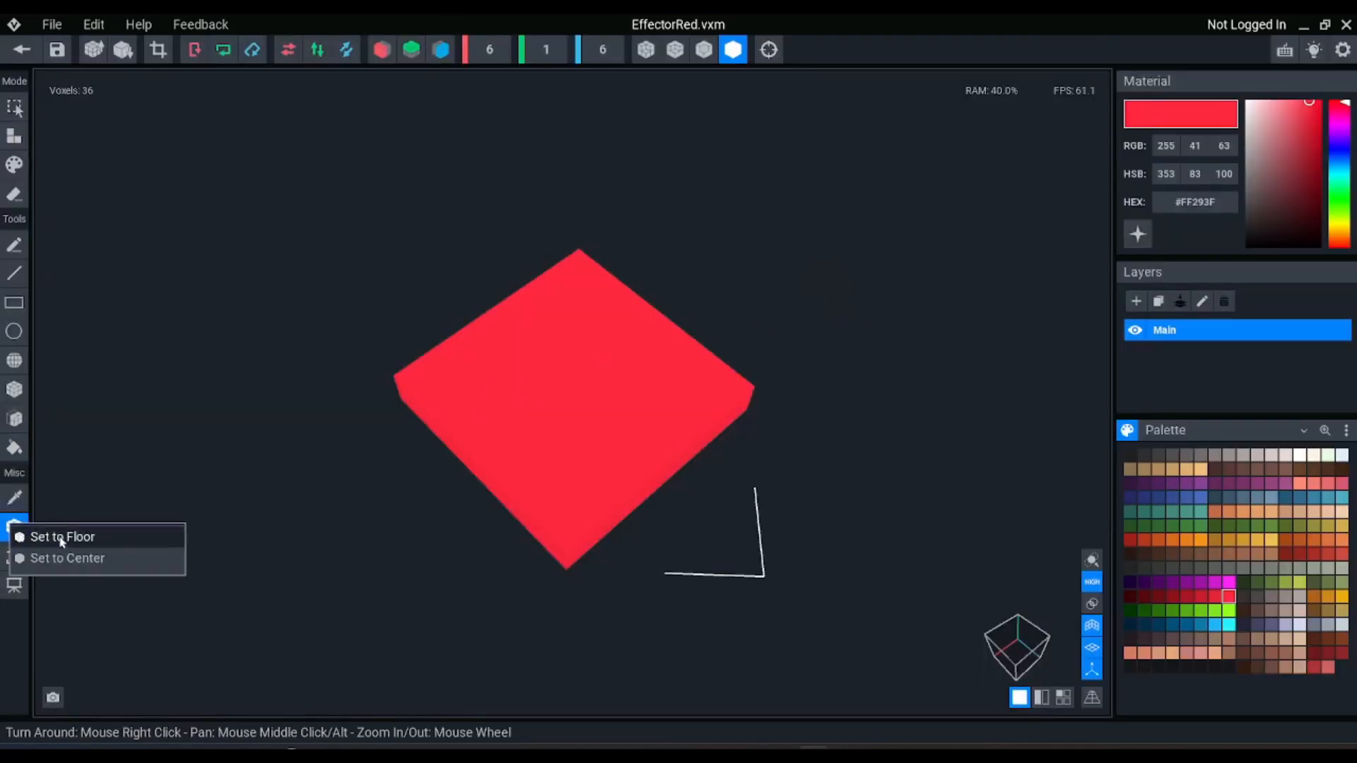
{"action": "left_click", "coordinate": [62, 557]}
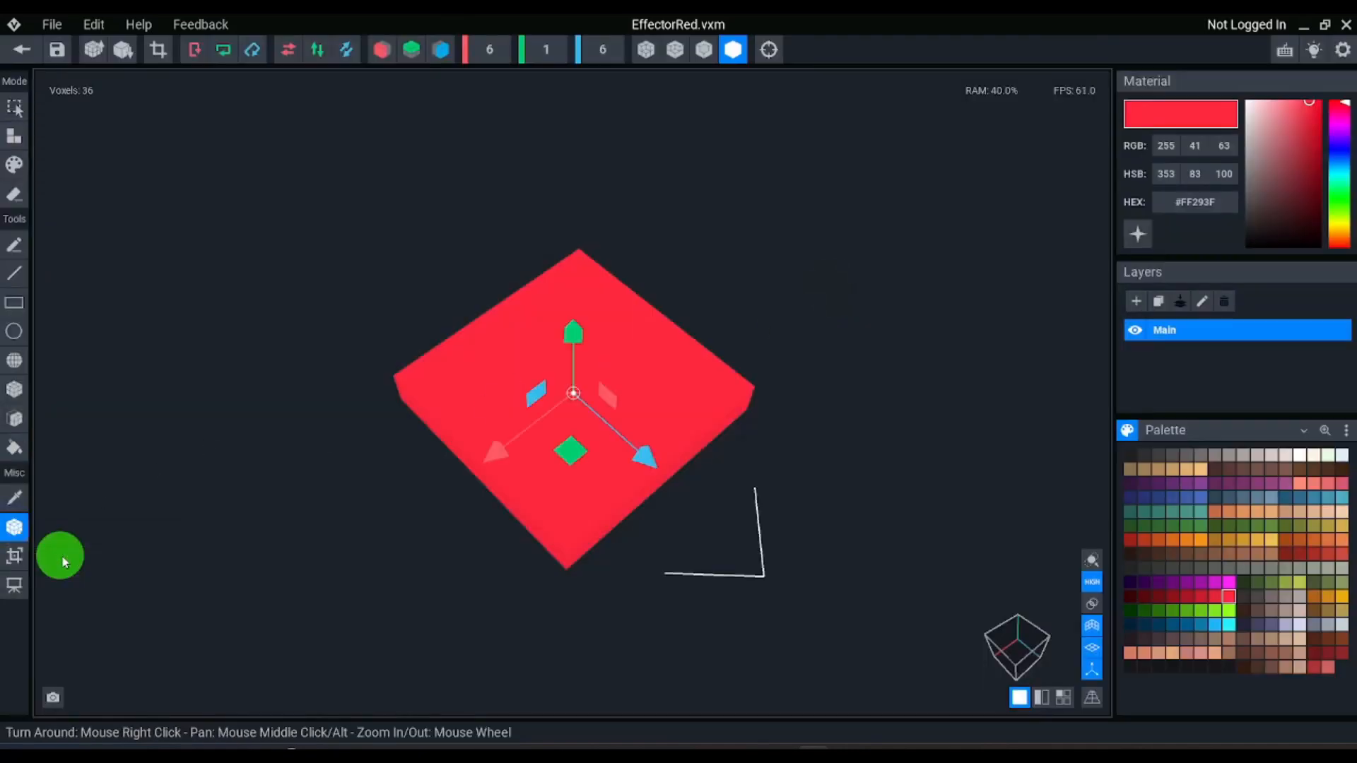
{"action": "left_click", "coordinate": [22, 50]}
{"action": "left_click", "coordinate": [561, 295]}
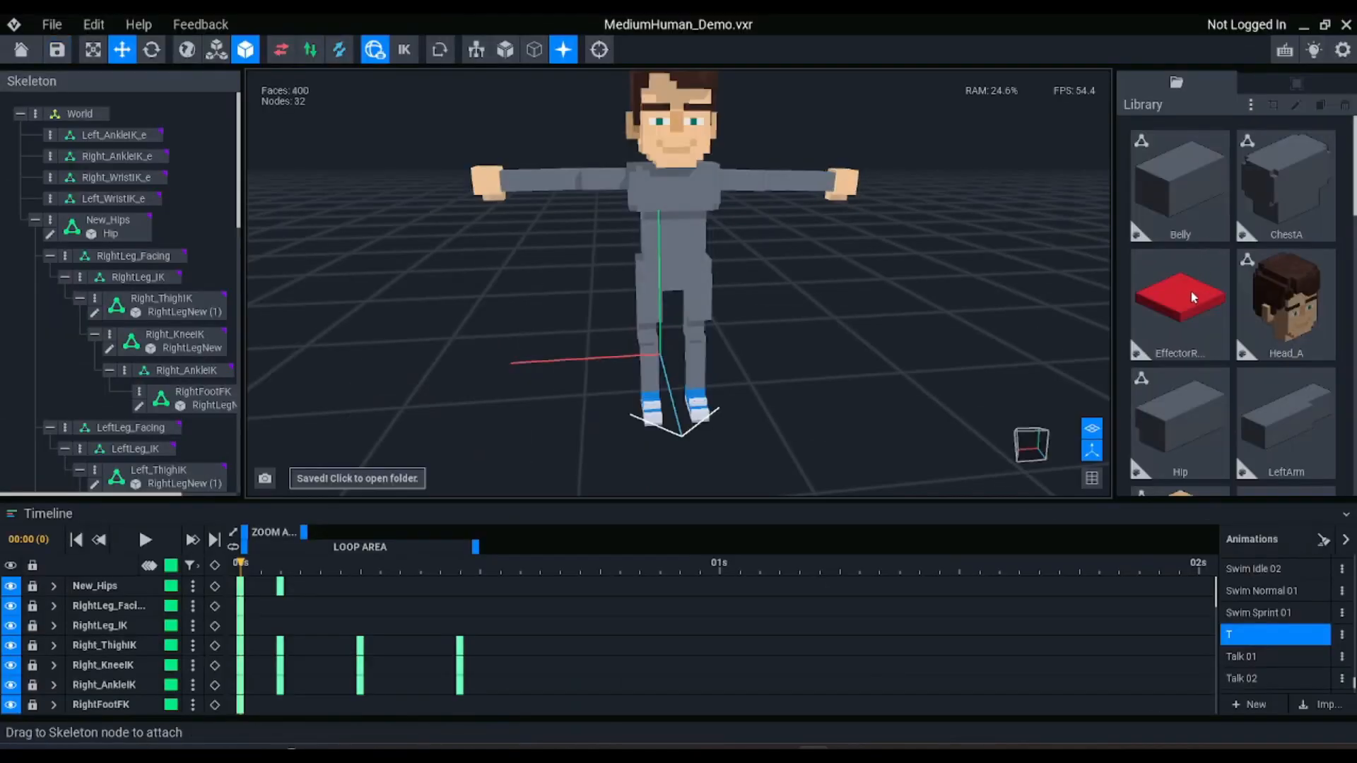
Attach the EffectorRed model to Left_AnkleIK_e, Right_AnkleIK_e, Right_WristIK_e and Left_WristIK_e
{"action": "left_click_drag", "start_coordinate": [1193, 294], "coordinate": [113, 142]}
{"action": "left_click", "coordinate": [113, 171]}
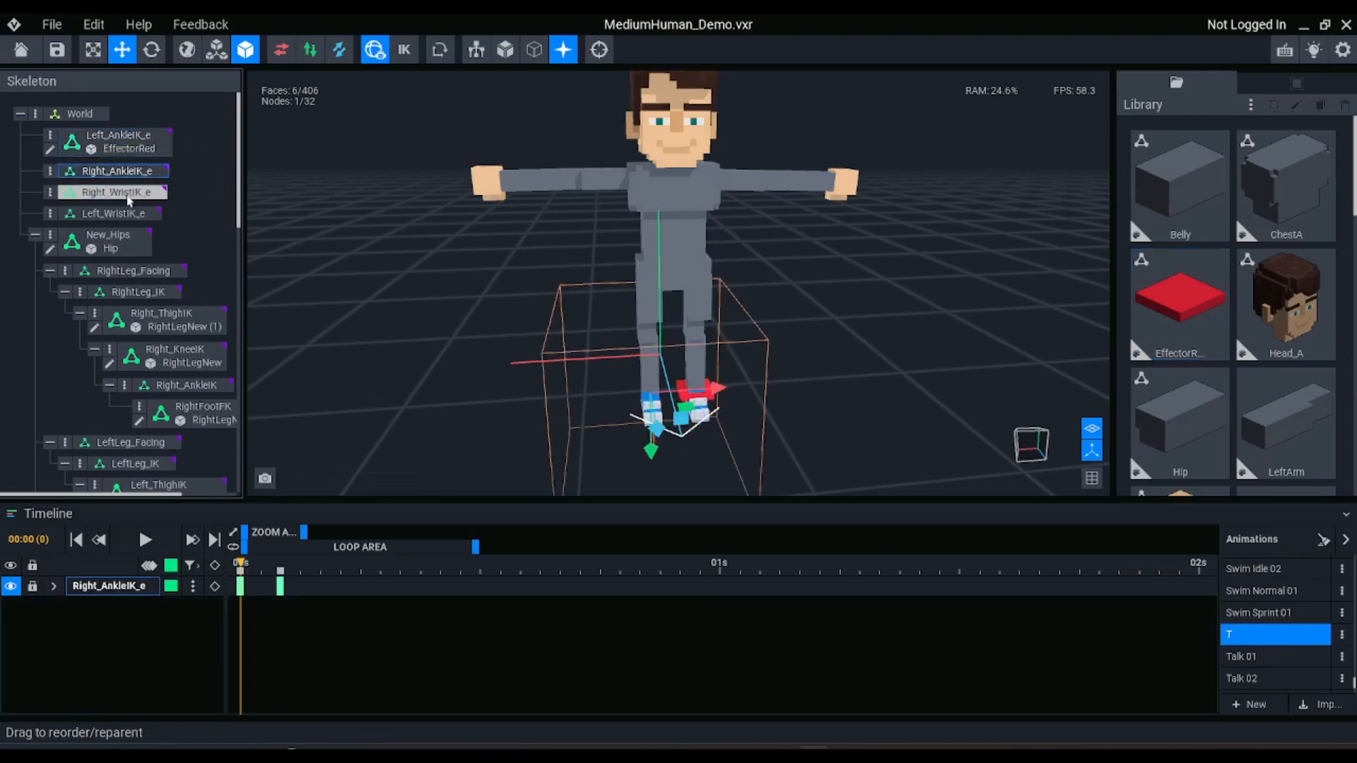
{"action": "left_click", "coordinate": [131, 194], "text": "ctrl"}
{"action": "left_click", "coordinate": [120, 213], "text": "ctrl"}
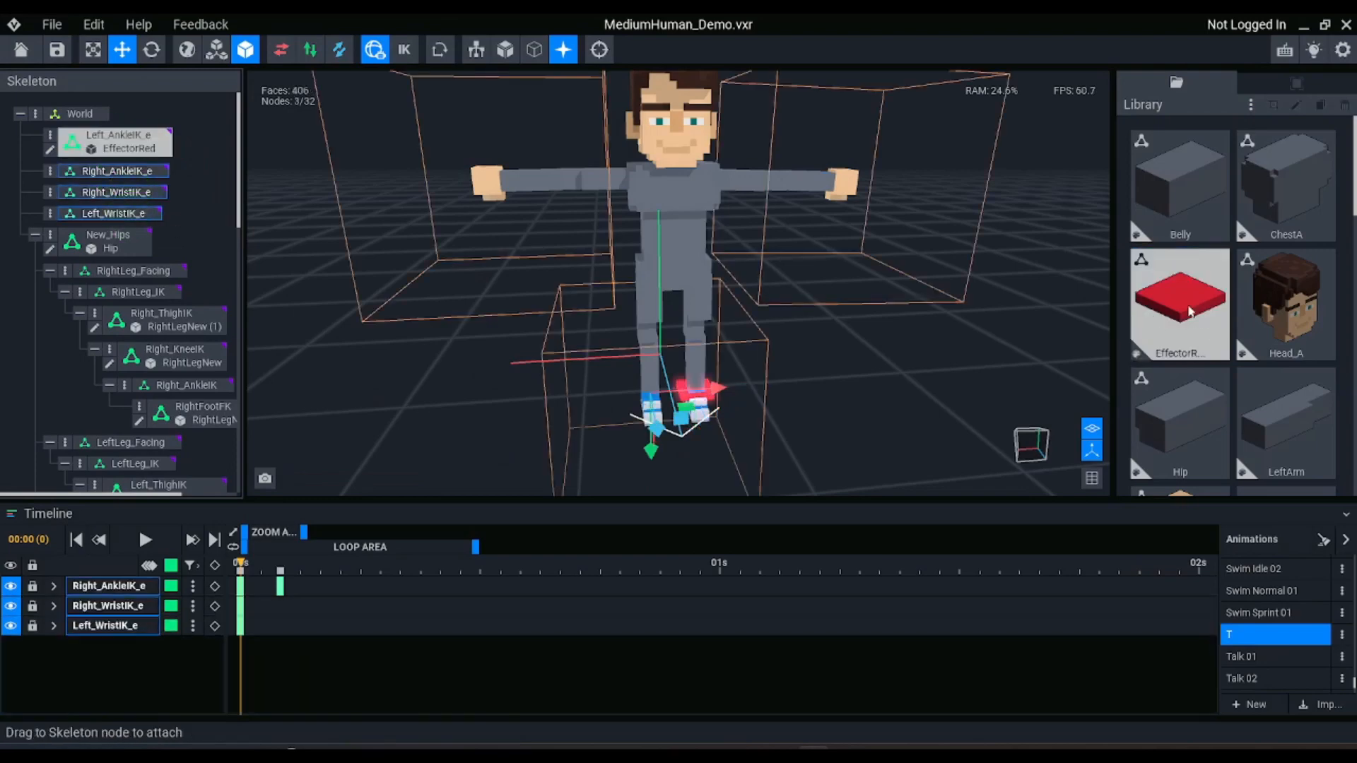
{"action": "left_click_drag", "start_coordinate": [1191, 311], "coordinate": [163, 202]}
Try moving the Right_WristIK_e effector with inverse kinematics turned on, and undo the moves
{"action": "scroll", "coordinate": [606, 331], "scroll_direction": "up", "scroll_amount": 2}
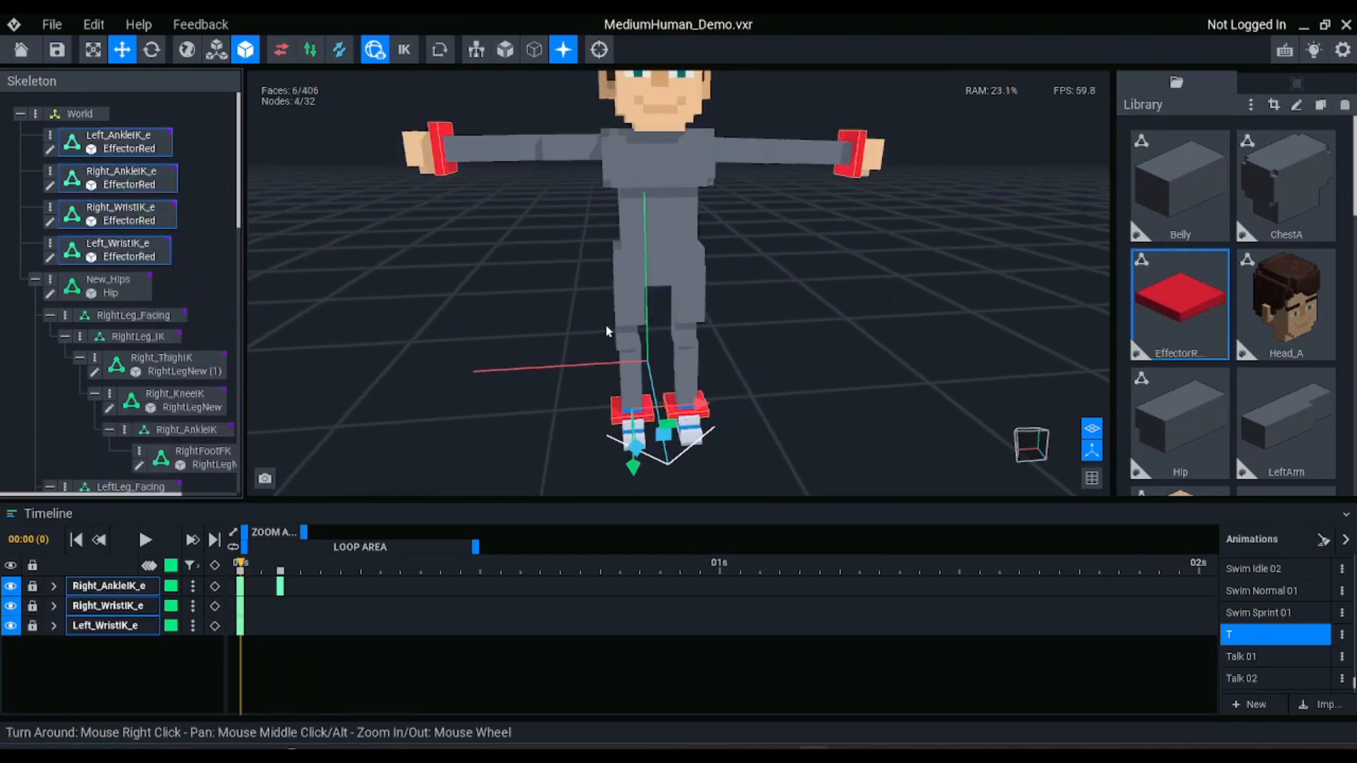
{"action": "right_click_drag", "start_coordinate": [606, 330], "coordinate": [664, 251]}
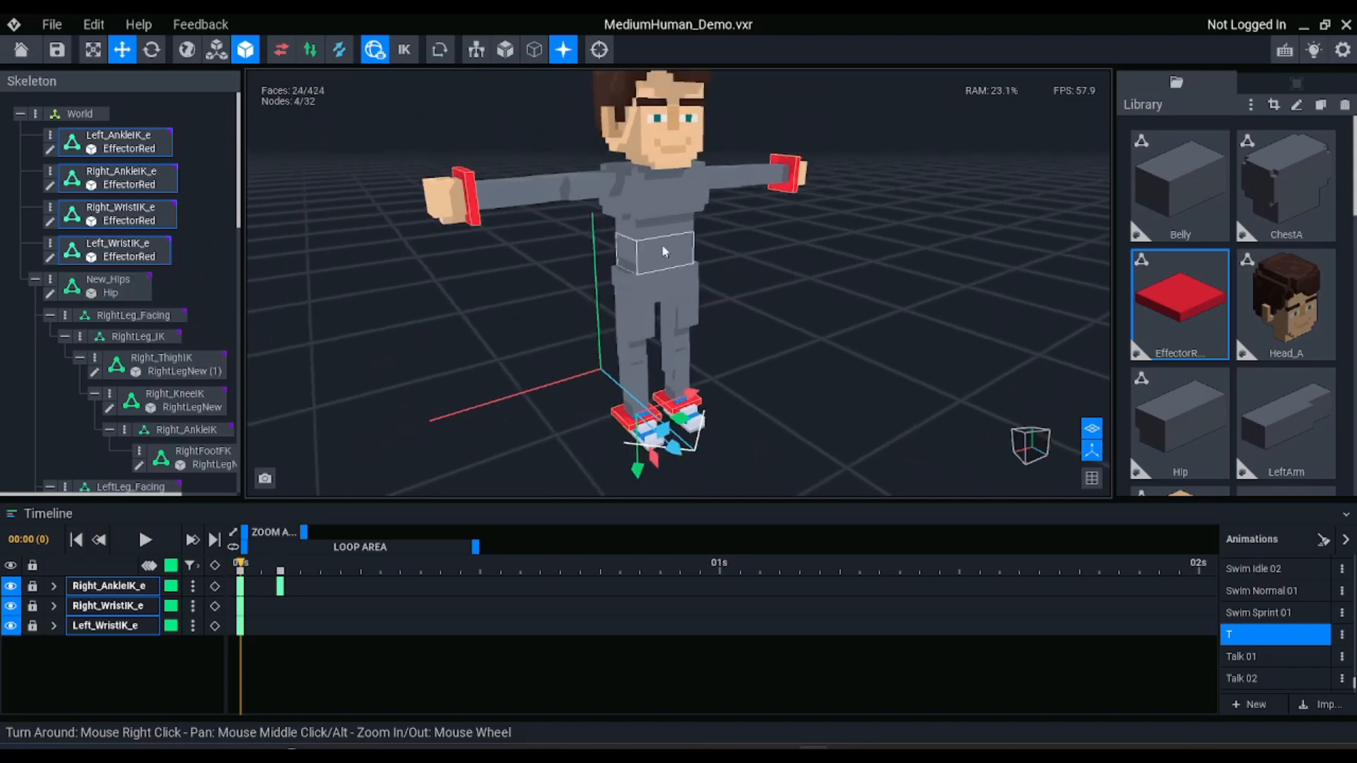
{"action": "left_click", "coordinate": [466, 185]}
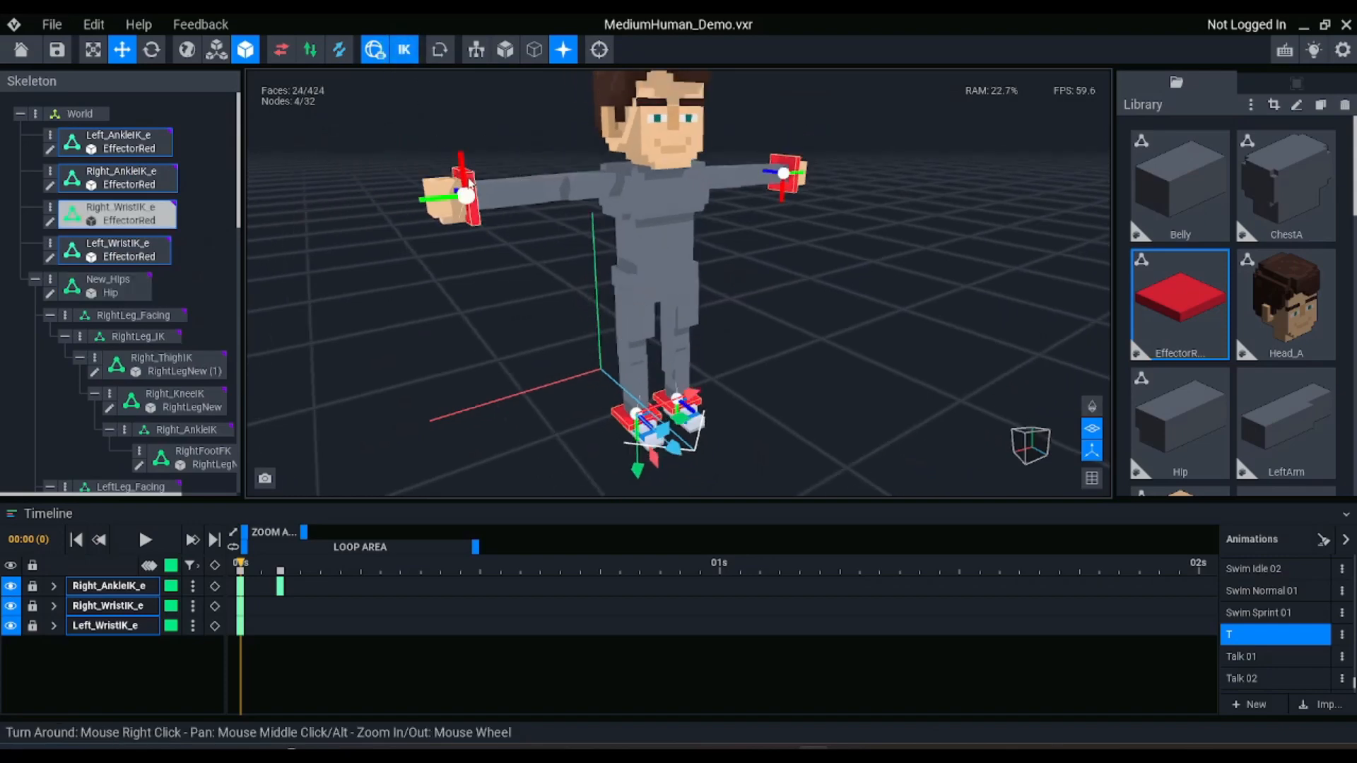
{"action": "right_click_drag", "start_coordinate": [442, 170], "coordinate": [742, 311]}
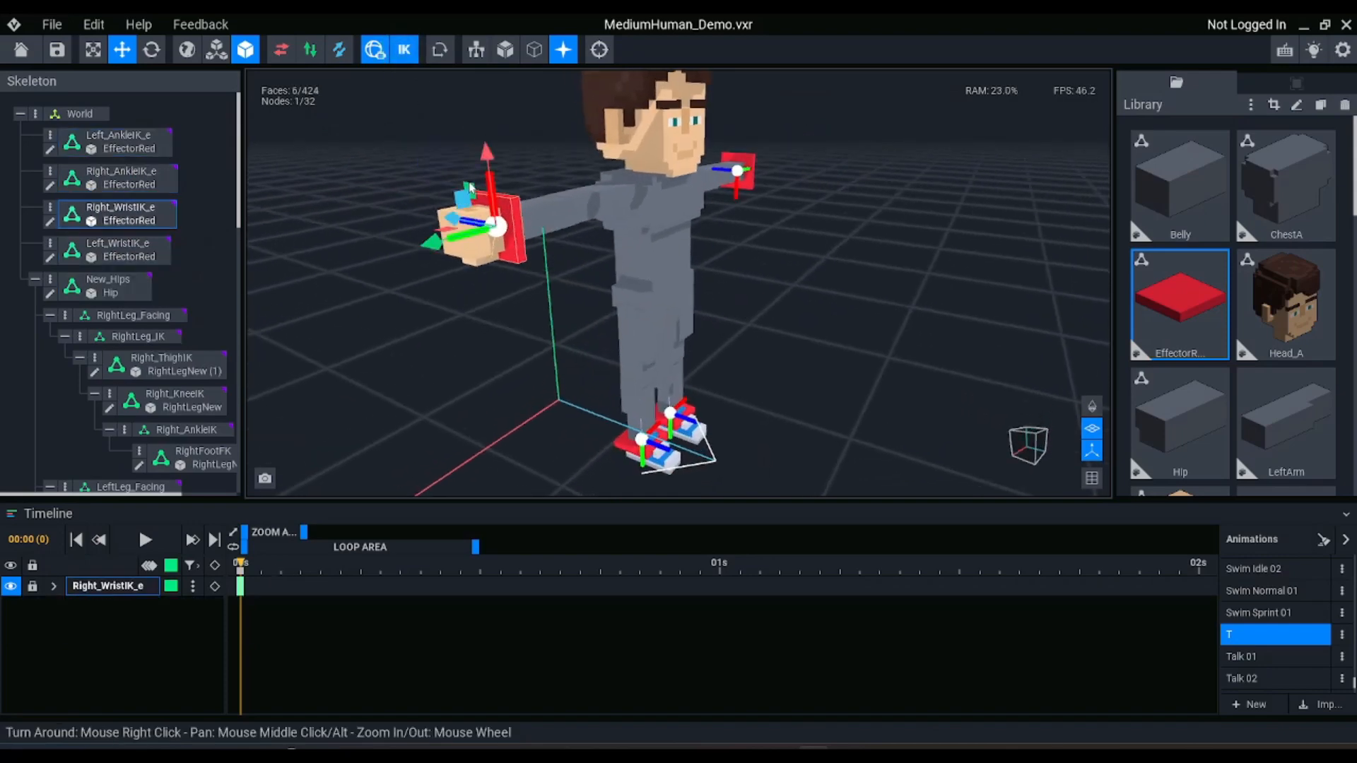
{"action": "left_click_drag", "start_coordinate": [465, 184], "coordinate": [418, 193]}
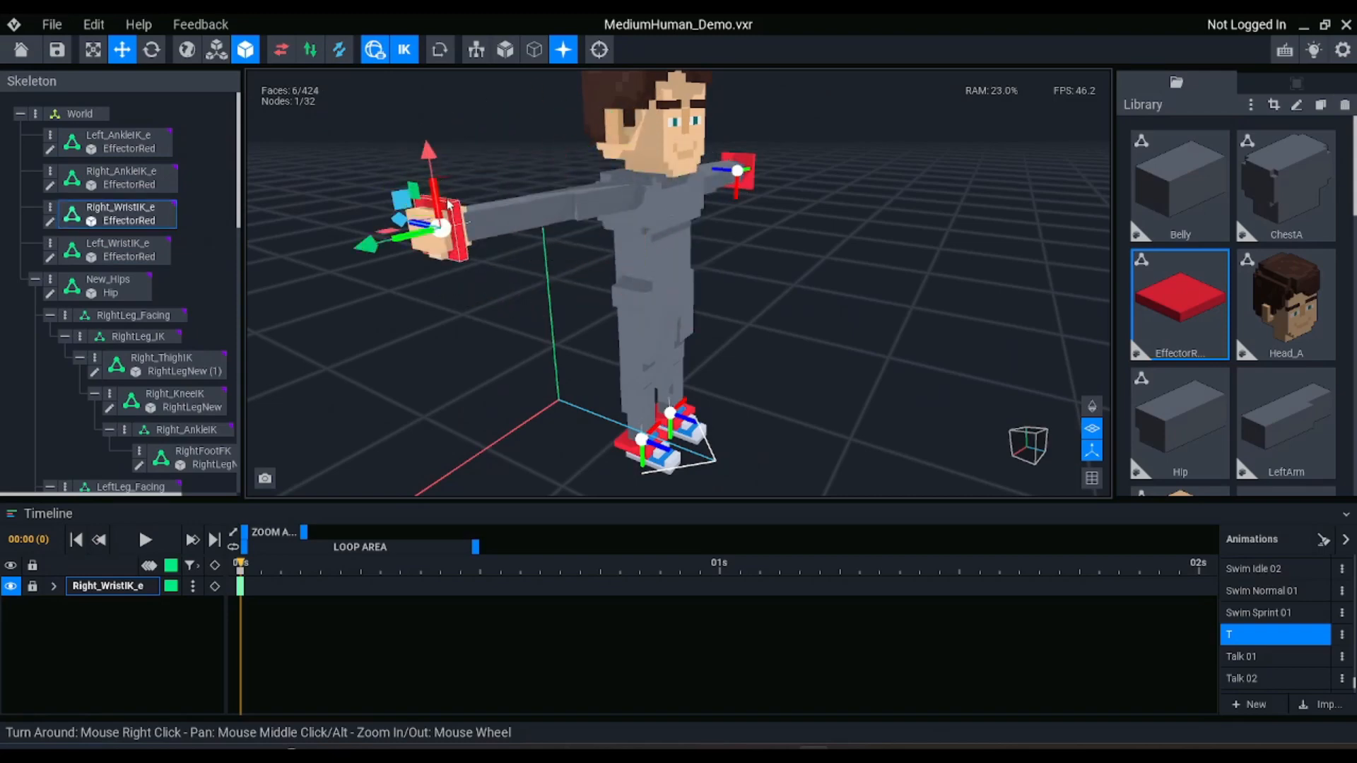
{"action": "right_click_drag", "start_coordinate": [601, 275], "coordinate": [439, 203]}
{"action": "left_click_drag", "start_coordinate": [413, 196], "coordinate": [528, 201]}
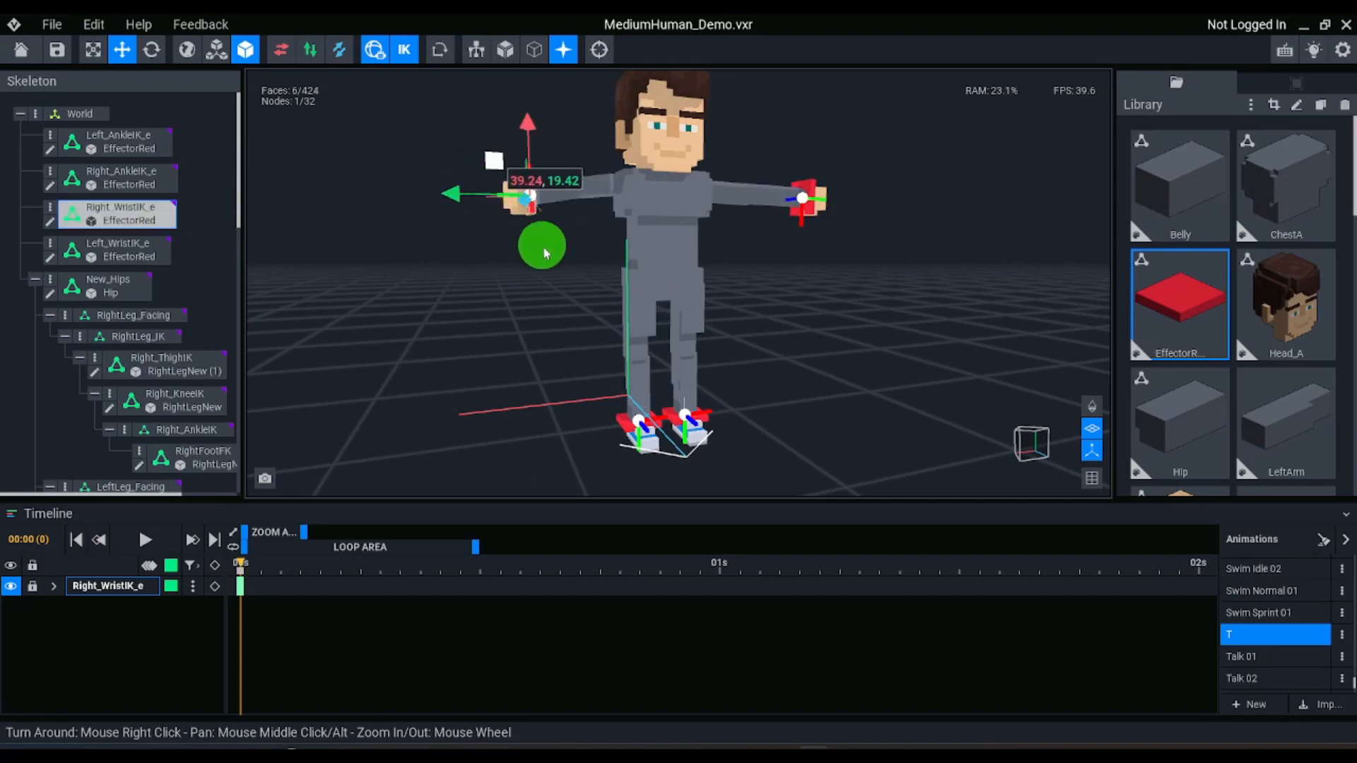
{"action": "mouse_move", "coordinate": [544, 253]}
{"action": "left_mouse_down"}
{"action": "mouse_move", "coordinate": [541, 277]}
{"action": "mouse_move", "coordinate": [541, 258]}
{"action": "left_mouse_up"}
{"action": "key", "text": "ctrl+z"}
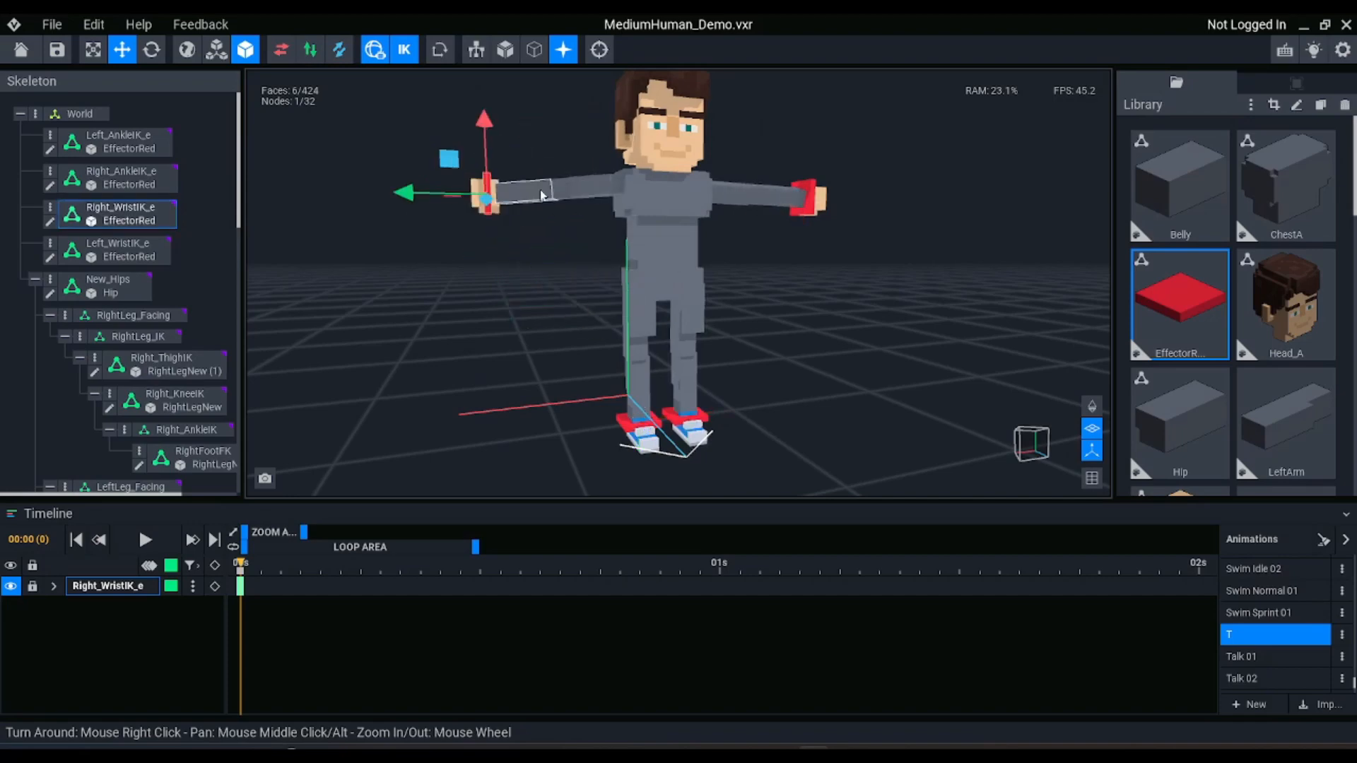
{"action": "key", "text": "ctrl+z"}
Reopen EffectorRed and erase its centre and the middle of each side with the box tool, keeping four L-shaped corners
{"action": "left_click", "coordinate": [850, 160]}
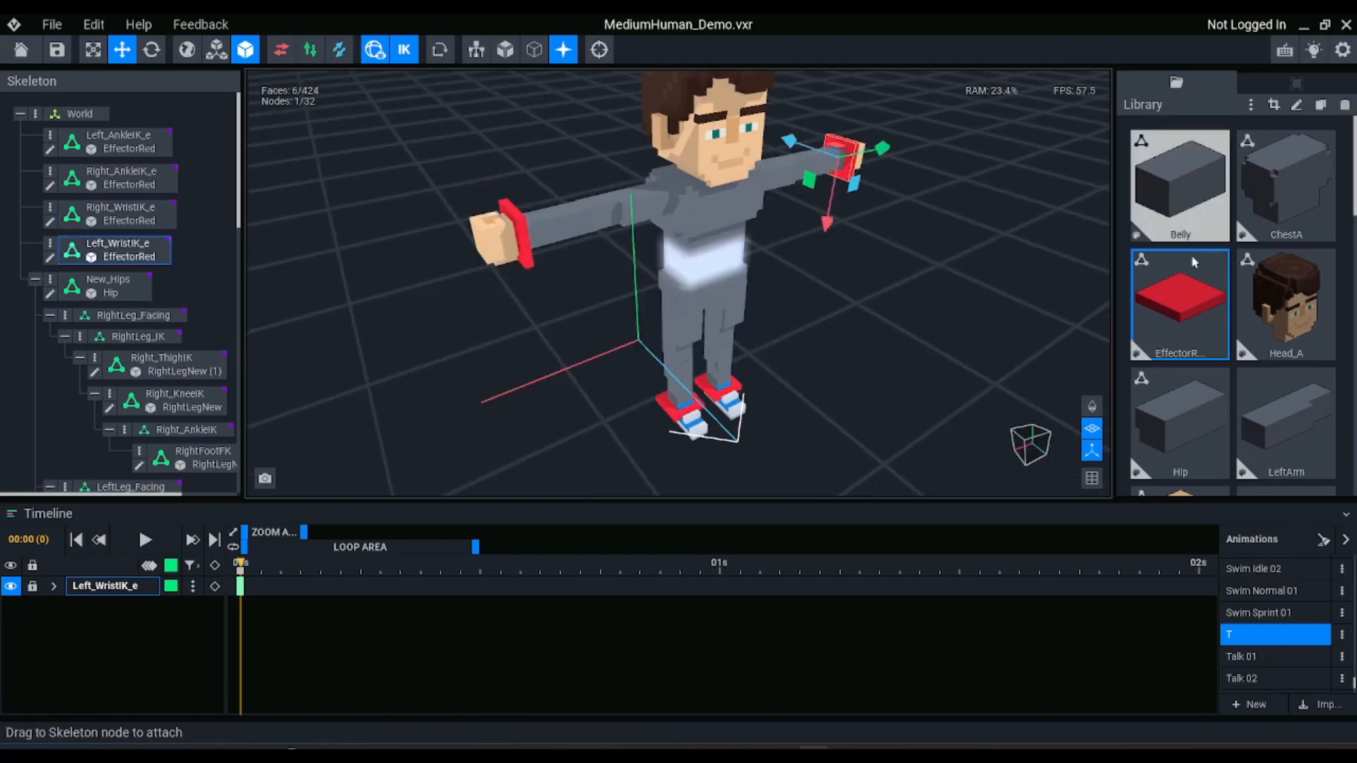
{"action": "double_click", "coordinate": [1181, 285]}
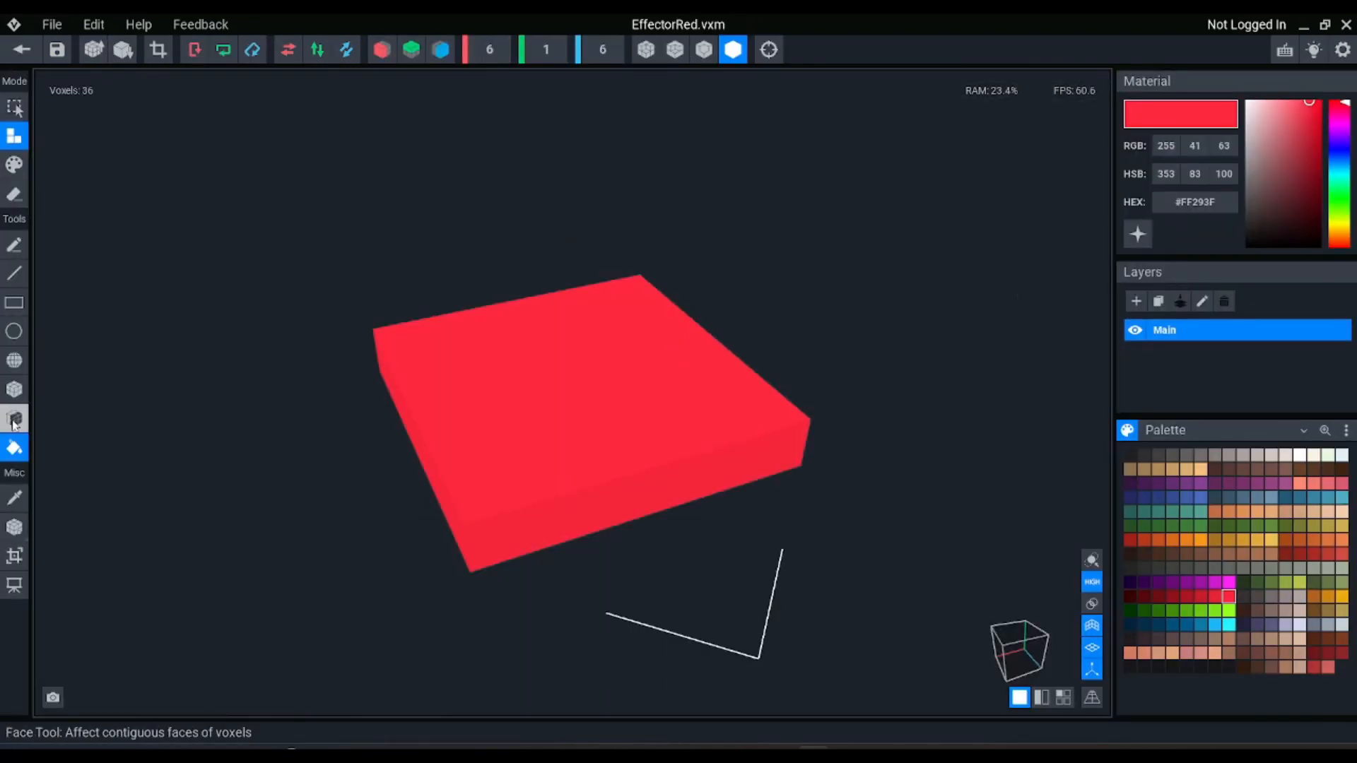
{"action": "left_click", "coordinate": [14, 389]}
{"action": "left_click", "coordinate": [14, 193]}
{"action": "right_click_drag", "start_coordinate": [424, 240], "coordinate": [476, 321]}
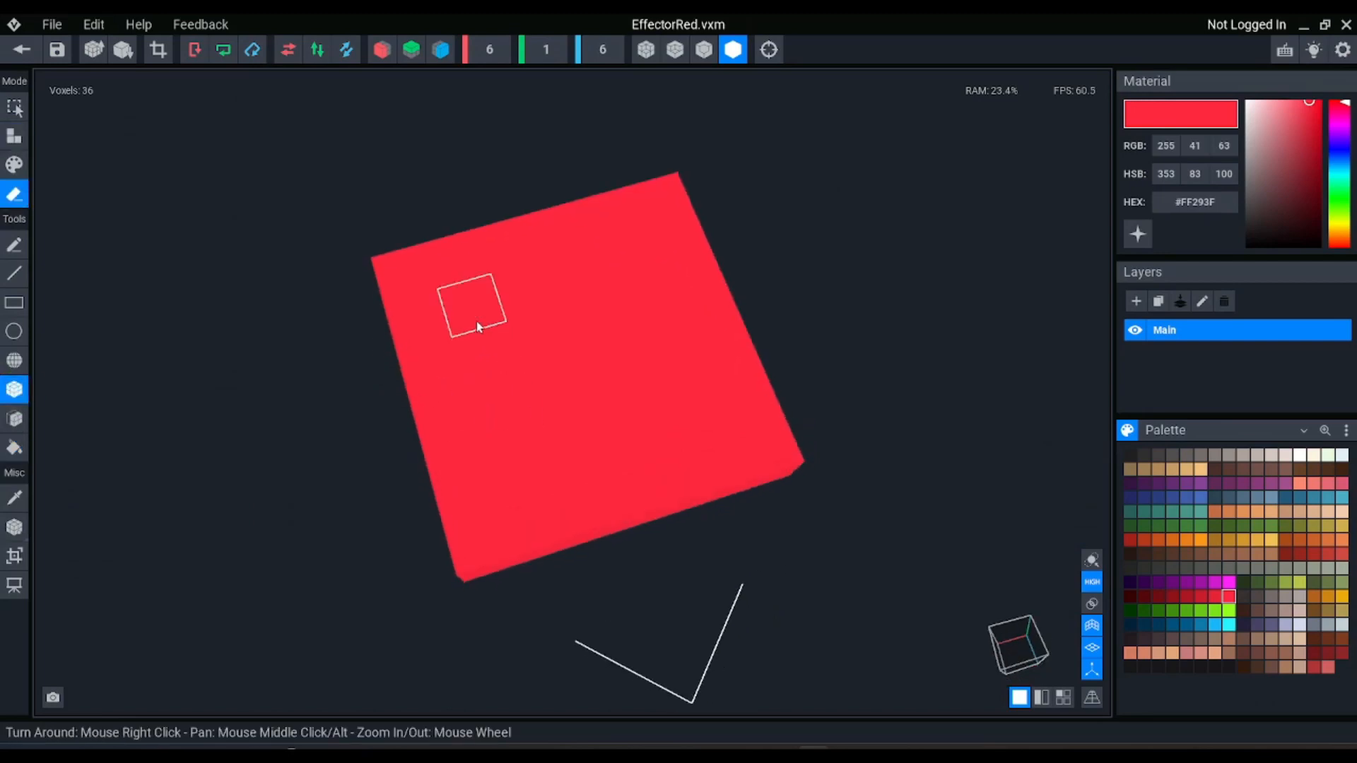
{"action": "left_click", "coordinate": [477, 321]}
{"action": "left_click_drag", "start_coordinate": [482, 347], "coordinate": [680, 418]}
{"action": "left_click_drag", "start_coordinate": [629, 268], "coordinate": [530, 290]}
{"action": "left_click_drag", "start_coordinate": [523, 244], "coordinate": [576, 226]}
{"action": "left_click_drag", "start_coordinate": [728, 289], "coordinate": [759, 361]}
{"action": "left_click_drag", "start_coordinate": [651, 469], "coordinate": [558, 506]}
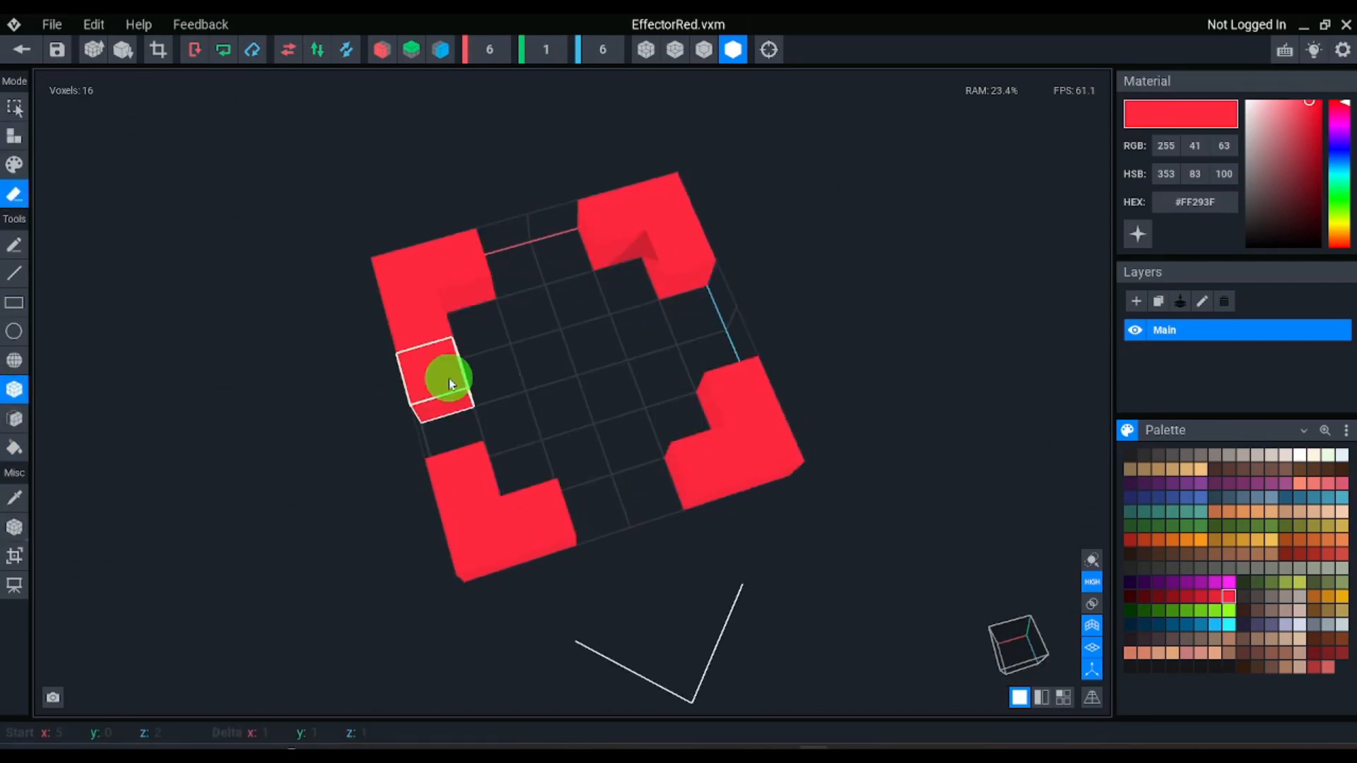
{"action": "left_click_drag", "start_coordinate": [448, 379], "coordinate": [424, 424]}
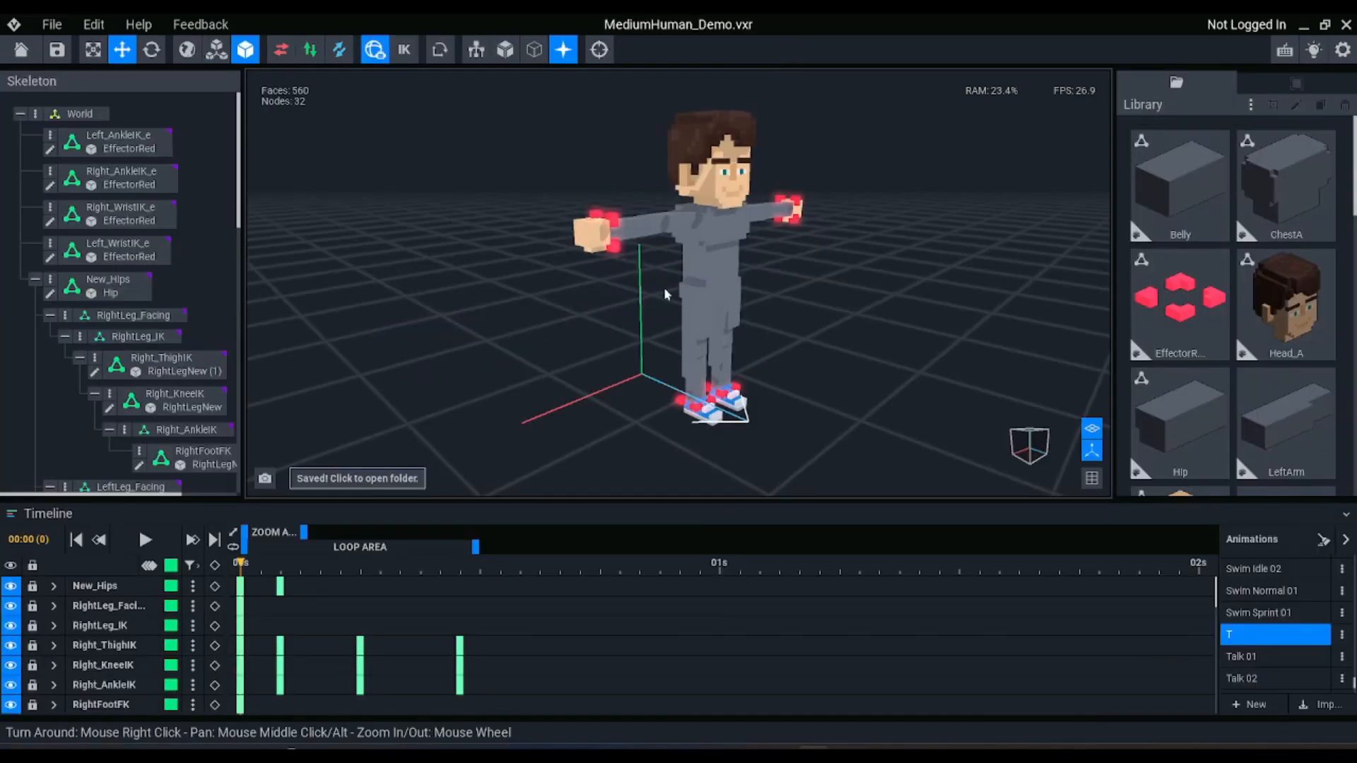
Back in the project, turn on inverse kinematics and move the Left_WristIK_e effector down towards the hip
{"action": "right_click_drag", "start_coordinate": [665, 289], "coordinate": [661, 291]}
{"action": "scroll", "coordinate": [622, 202], "scroll_direction": "up", "scroll_amount": 2}
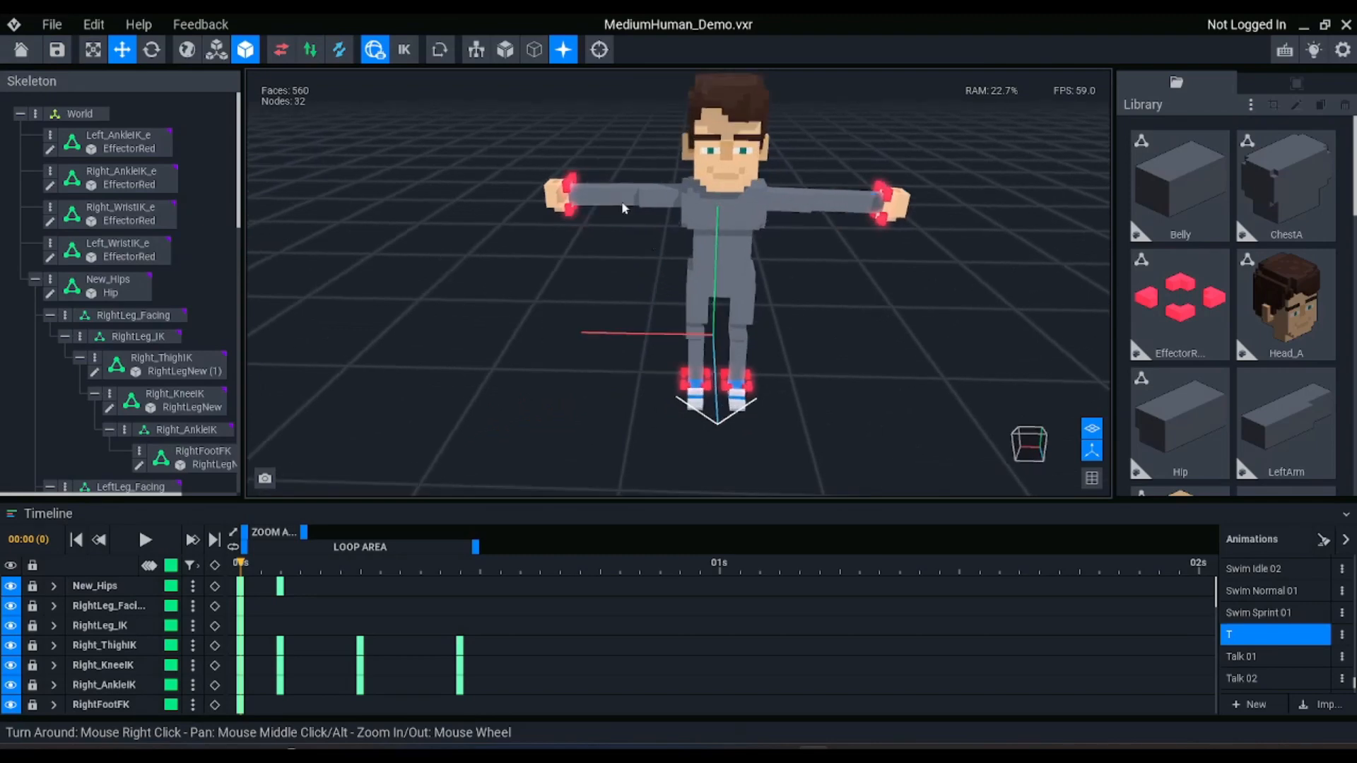
{"action": "left_click", "coordinate": [883, 198]}
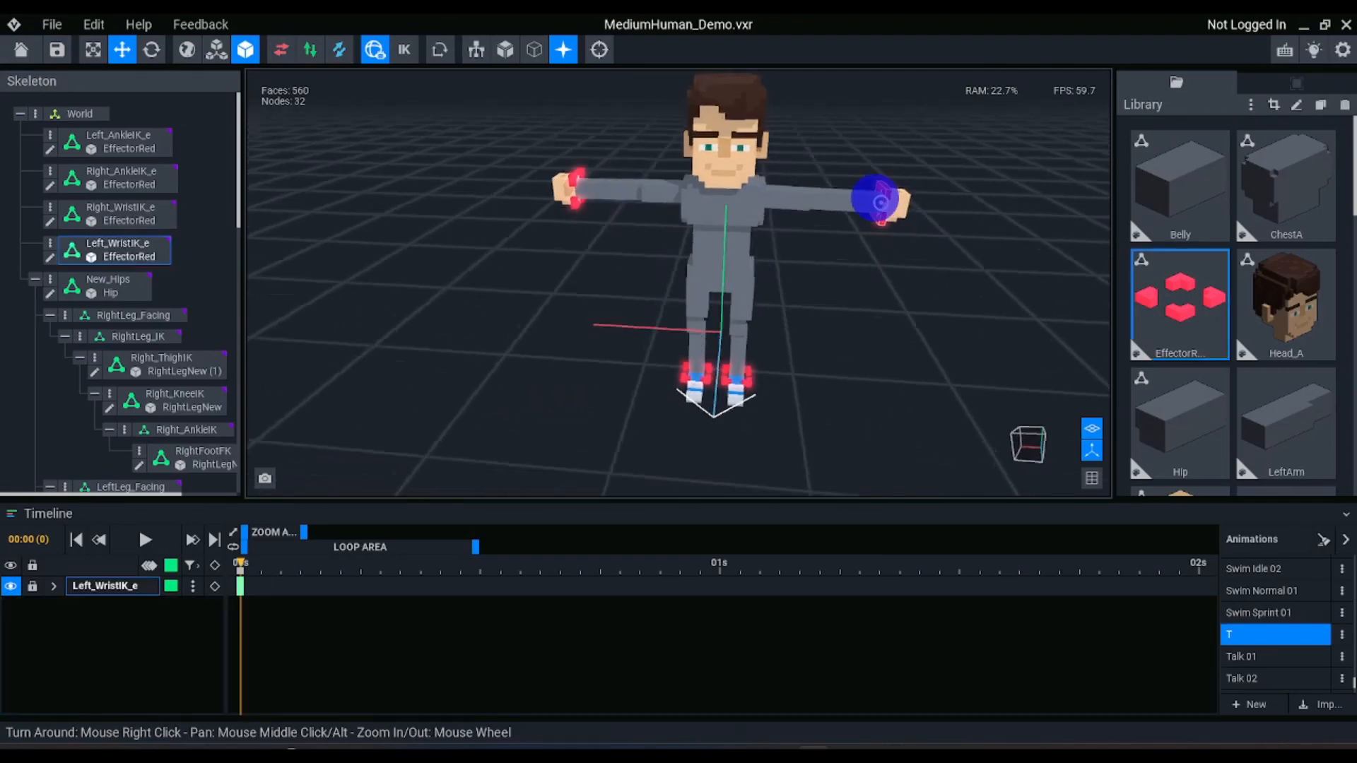
{"action": "left_click", "coordinate": [404, 50]}
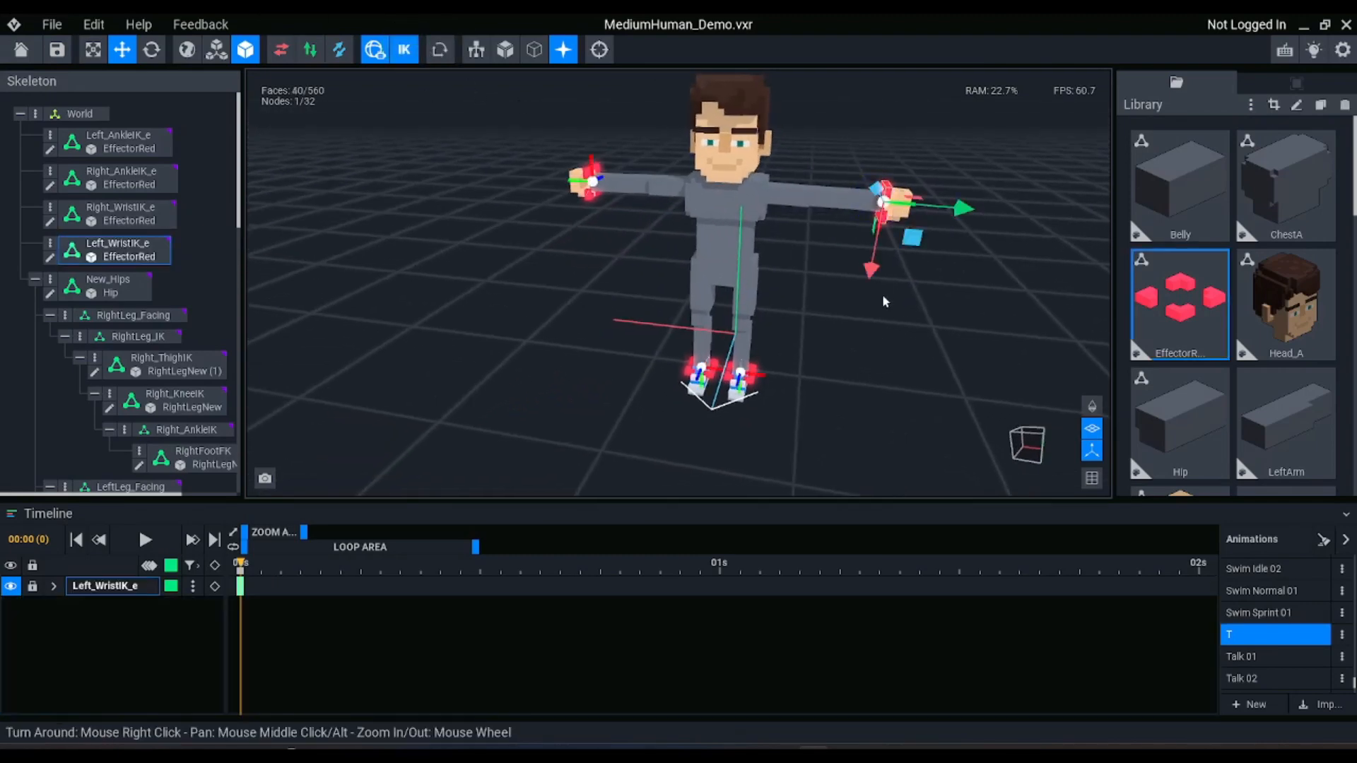
{"action": "left_click_drag", "start_coordinate": [913, 244], "coordinate": [817, 306]}
Rotate the Left_WristIK_e effector so that the left hand hangs downward
{"action": "key", "text": "e"}
{"action": "scroll", "coordinate": [785, 279], "scroll_direction": "up", "scroll_amount": 5}
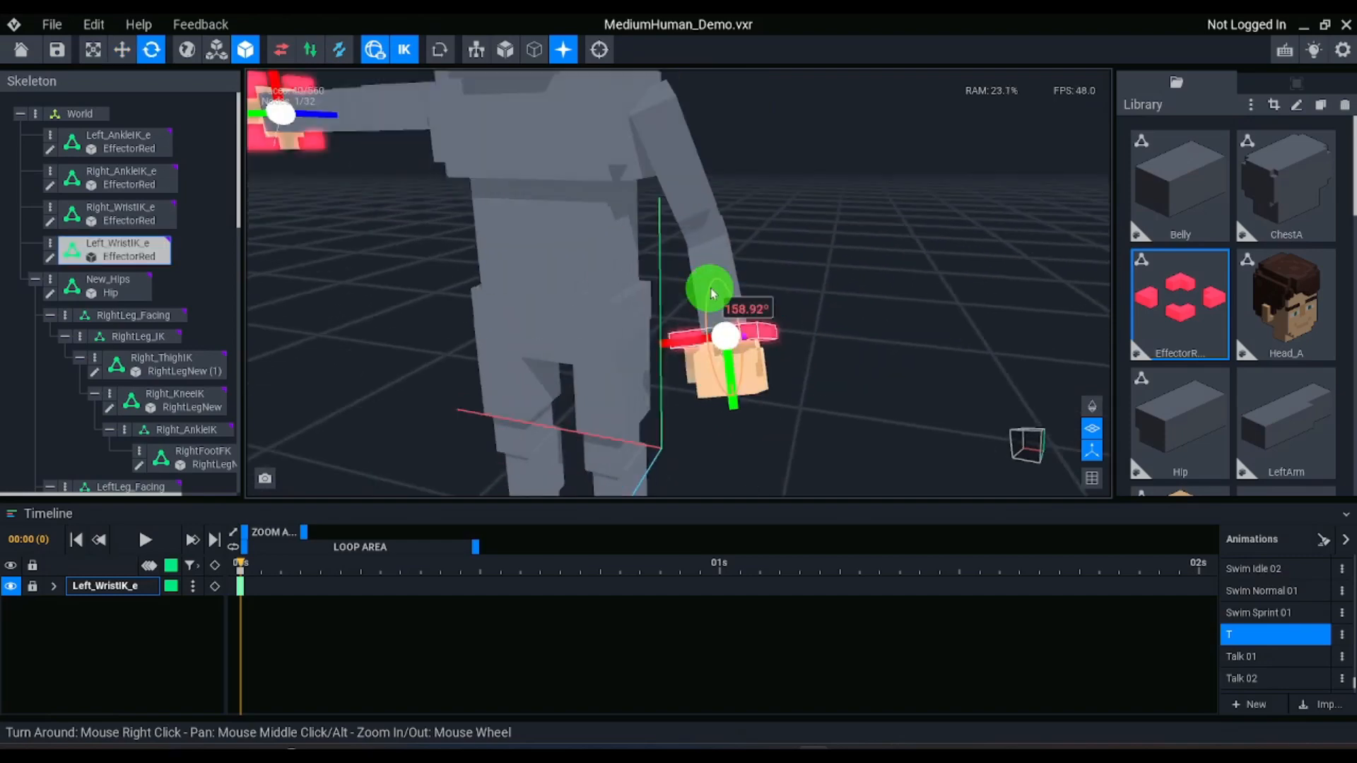
{"action": "left_click_drag", "start_coordinate": [712, 294], "coordinate": [817, 342]}
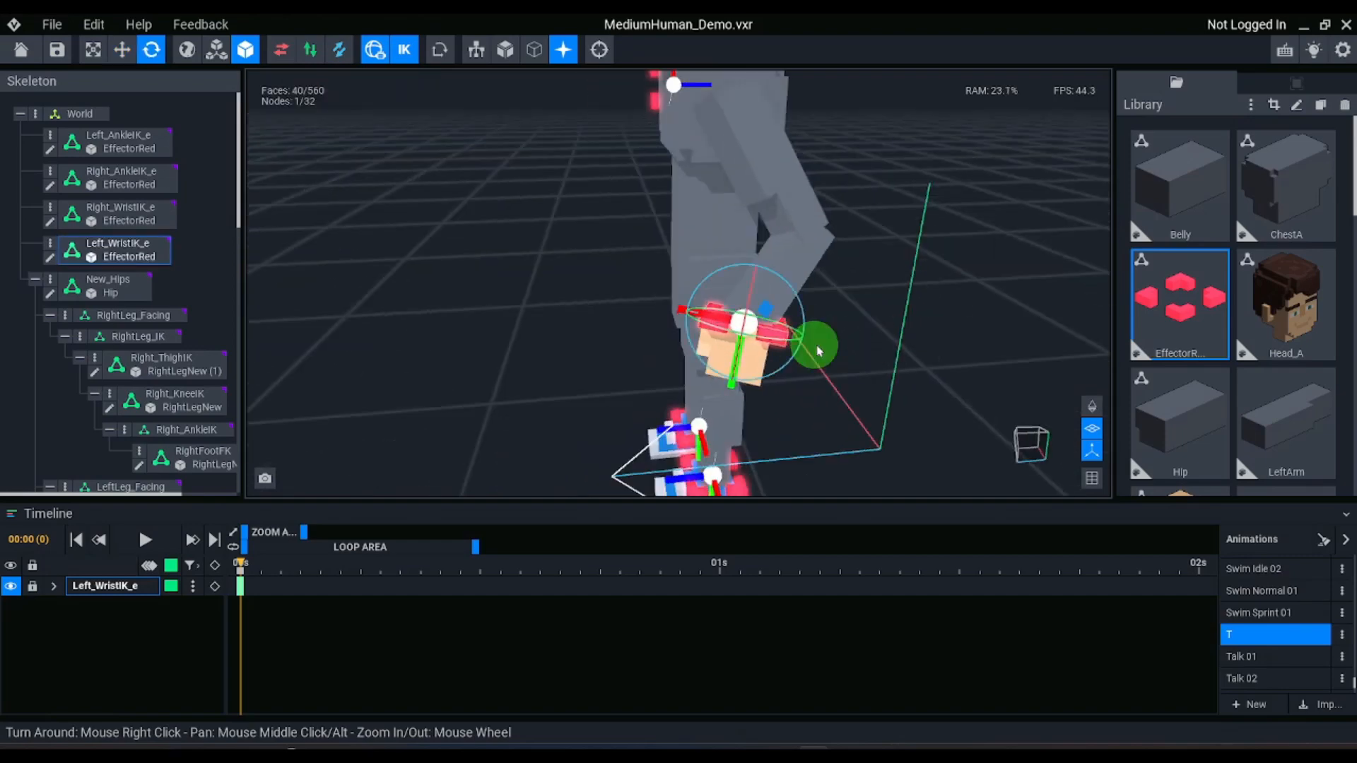
{"action": "left_click_drag", "start_coordinate": [811, 339], "coordinate": [697, 266]}
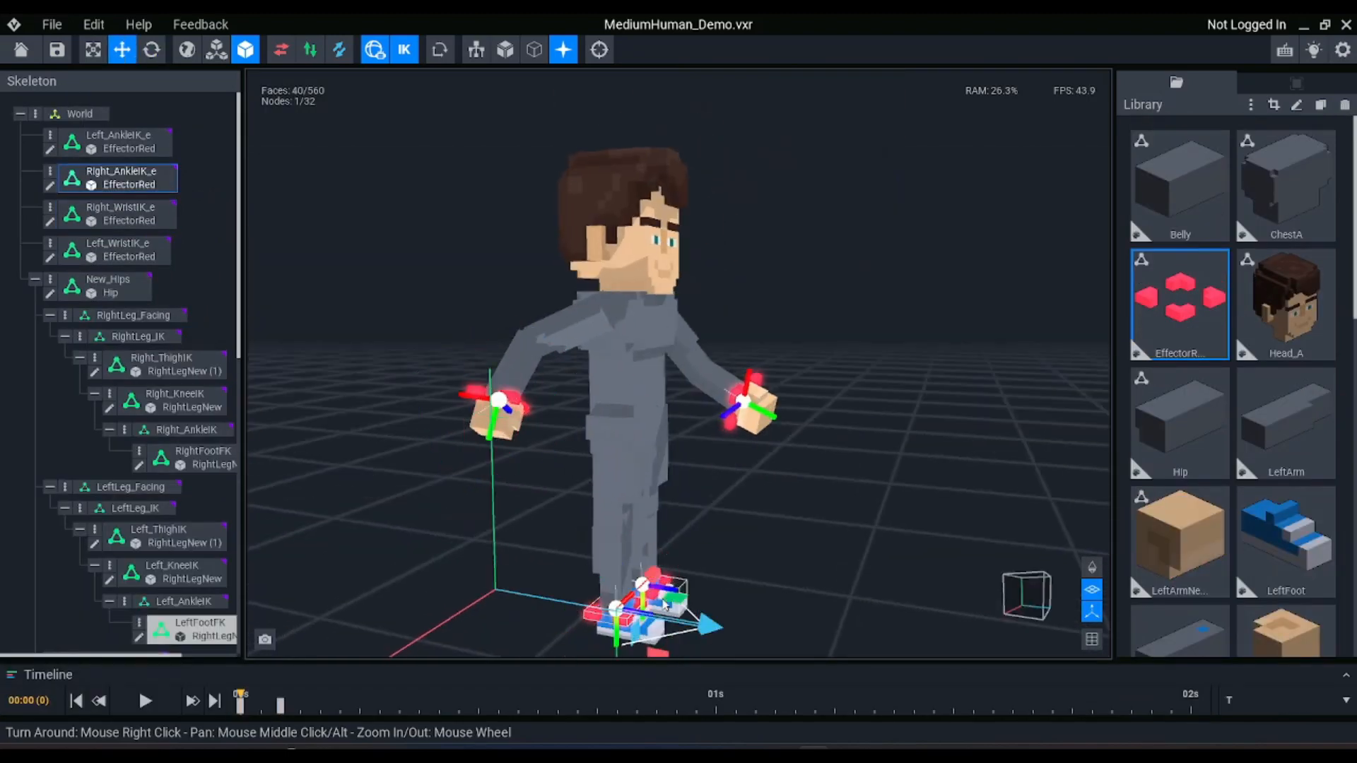
Pose the ankle and wrist effectors into a walking stride with the right foot forward and the right arm back
{"action": "left_click_drag", "start_coordinate": [735, 566], "coordinate": [756, 581]}
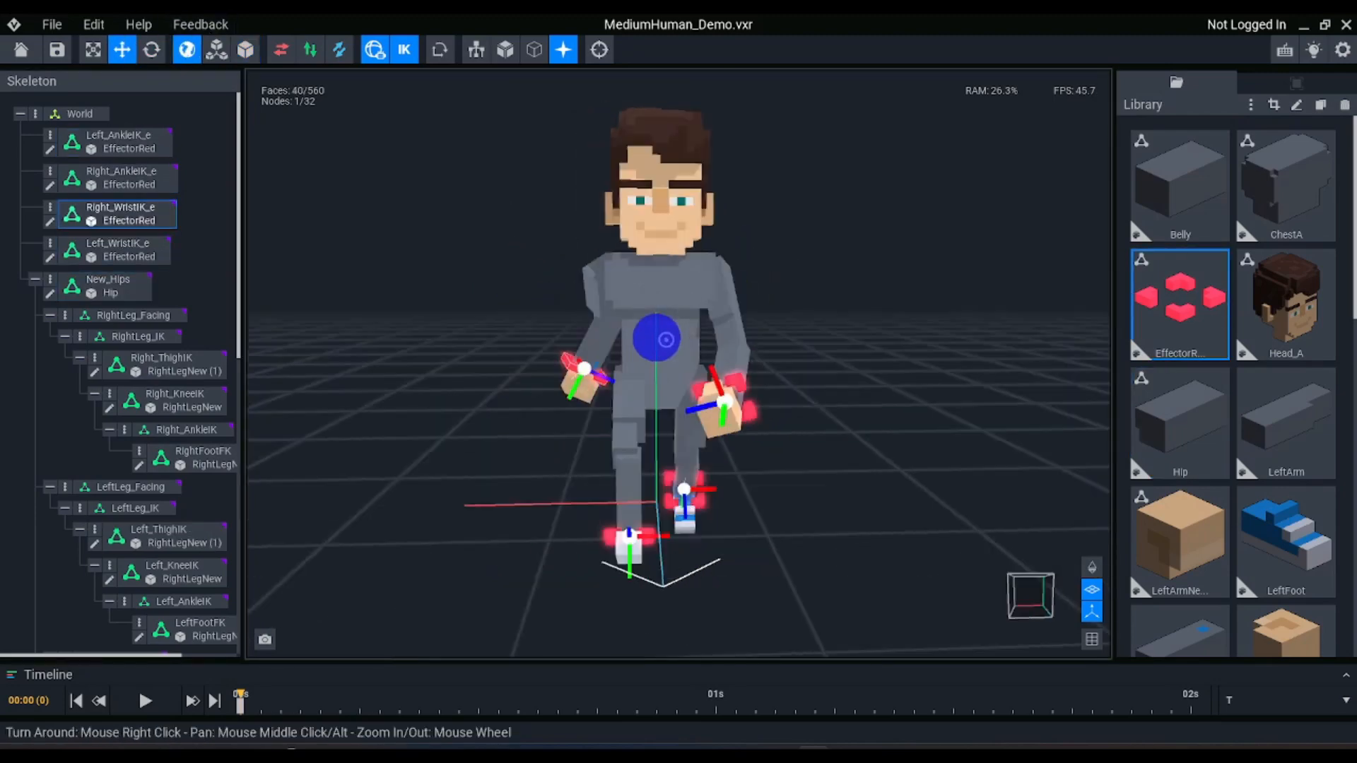
{"action": "right_click_drag", "start_coordinate": [665, 339], "coordinate": [660, 342]}
{"action": "scroll", "coordinate": [660, 342], "scroll_direction": "up", "scroll_amount": 1}
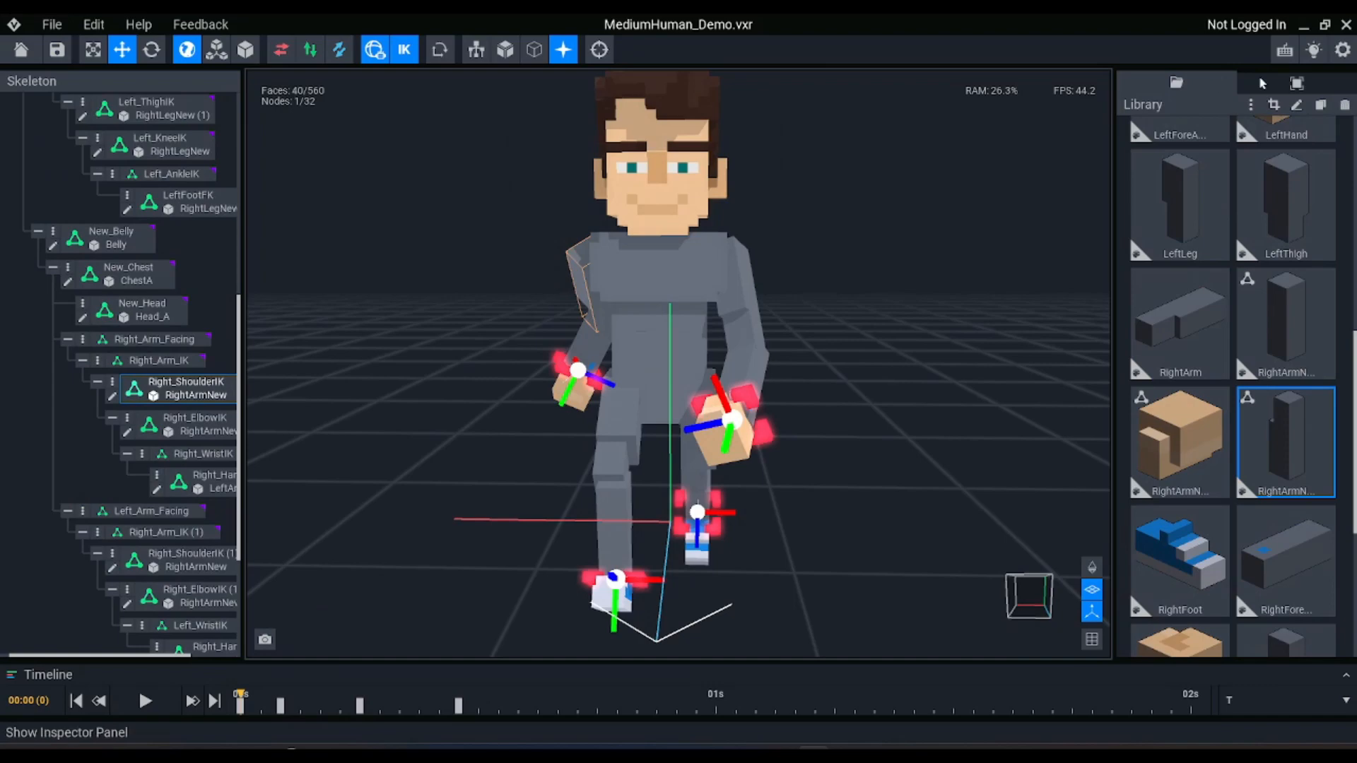
Set the Right_ShoulderIK roll constraint to start at 360° with a range of 90°
{"action": "left_click", "coordinate": [1297, 82]}
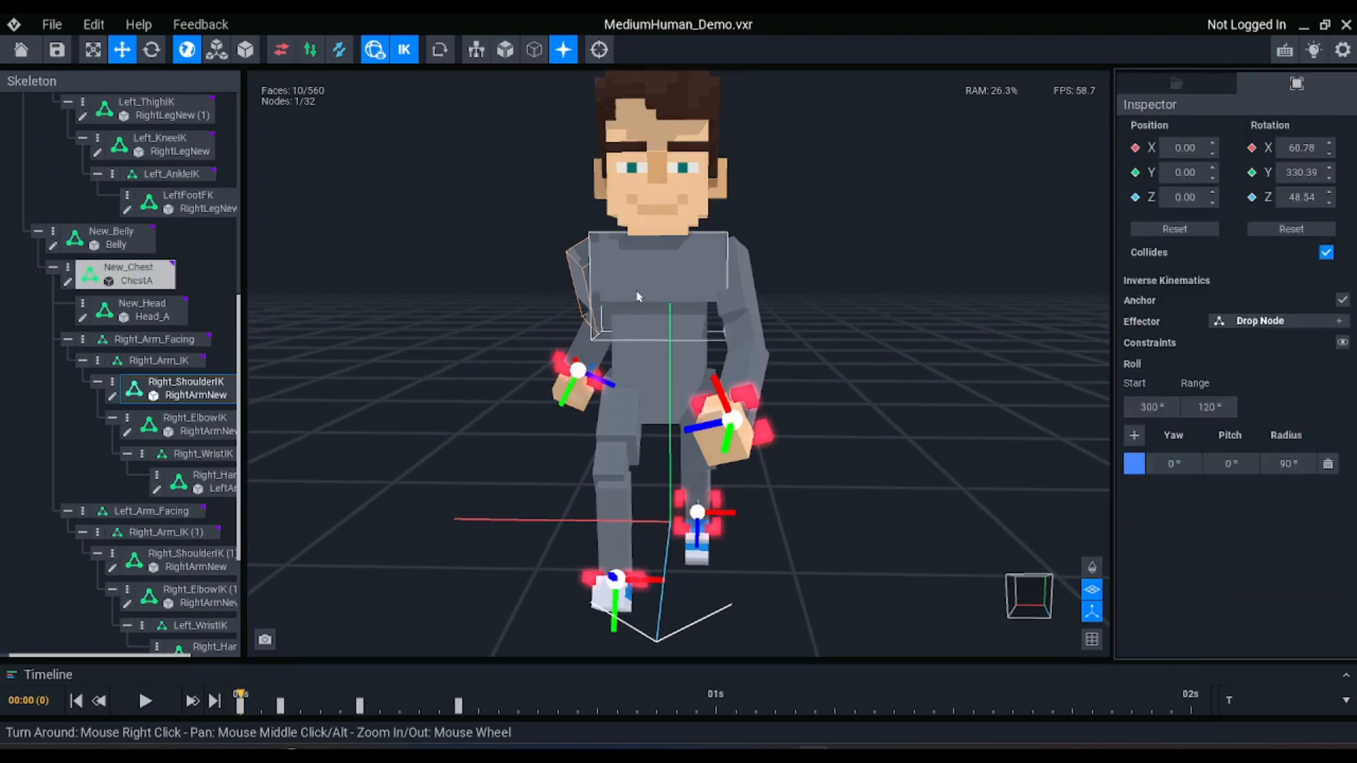
{"action": "right_click_drag", "start_coordinate": [597, 287], "coordinate": [597, 288]}
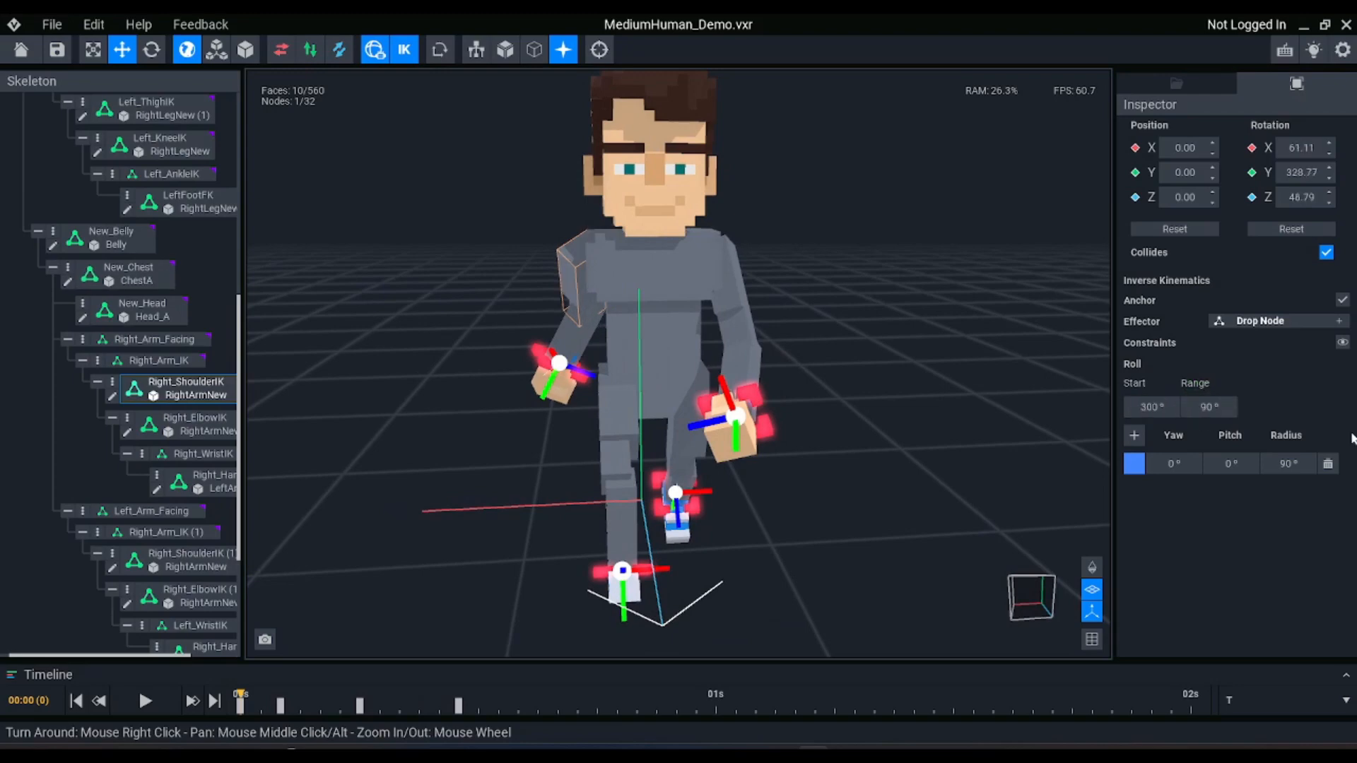
{"action": "left_click", "coordinate": [1175, 410]}
Adjust the Right_WristIK_e effector slightly and check the right arm's pose from several angles
{"action": "left_click_drag", "start_coordinate": [540, 356], "coordinate": [521, 335]}
{"action": "right_click_drag", "start_coordinate": [521, 335], "coordinate": [526, 339]}
{"action": "left_click", "coordinate": [593, 316]}
{"action": "scroll", "coordinate": [651, 265], "scroll_direction": "up", "scroll_amount": 3}
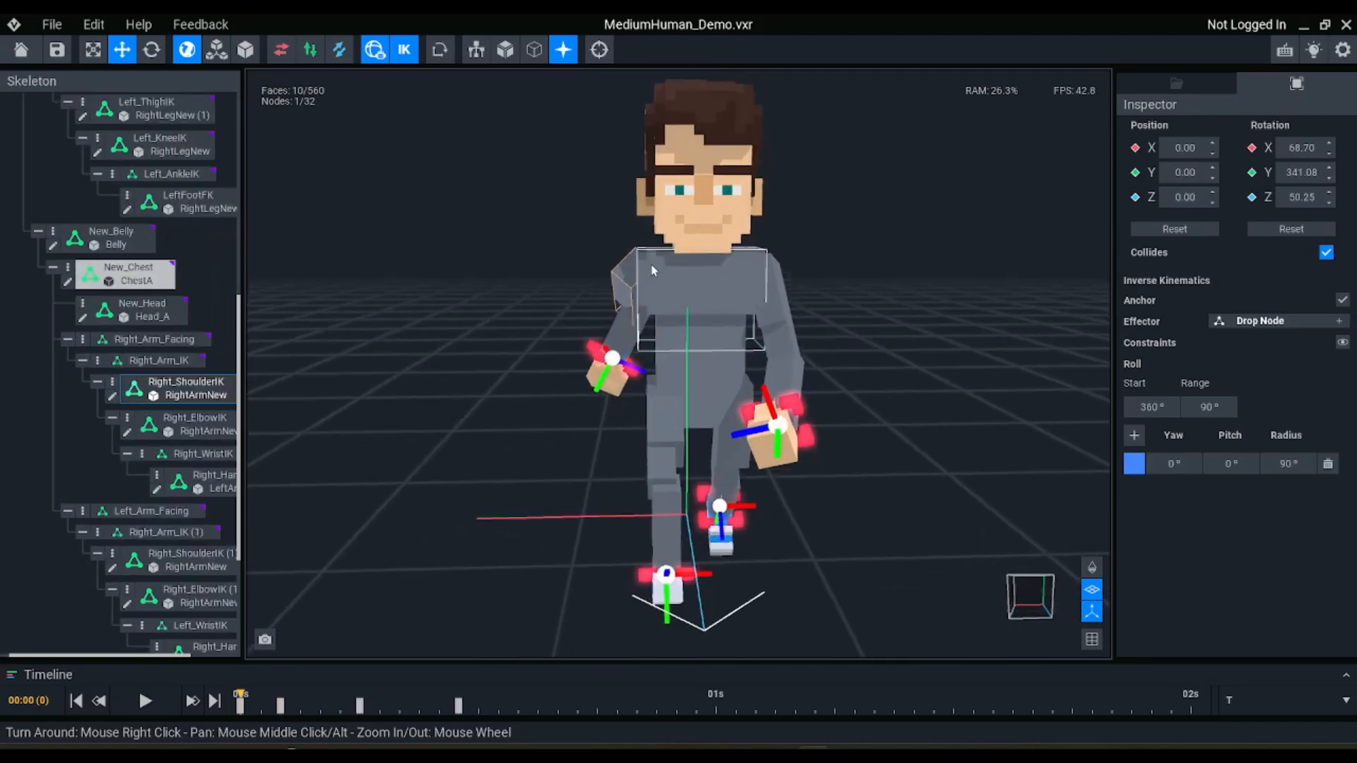
{"action": "scroll", "coordinate": [653, 268], "scroll_direction": "down", "scroll_amount": 3}
{"action": "right_click_drag", "start_coordinate": [662, 291], "coordinate": [668, 293]}
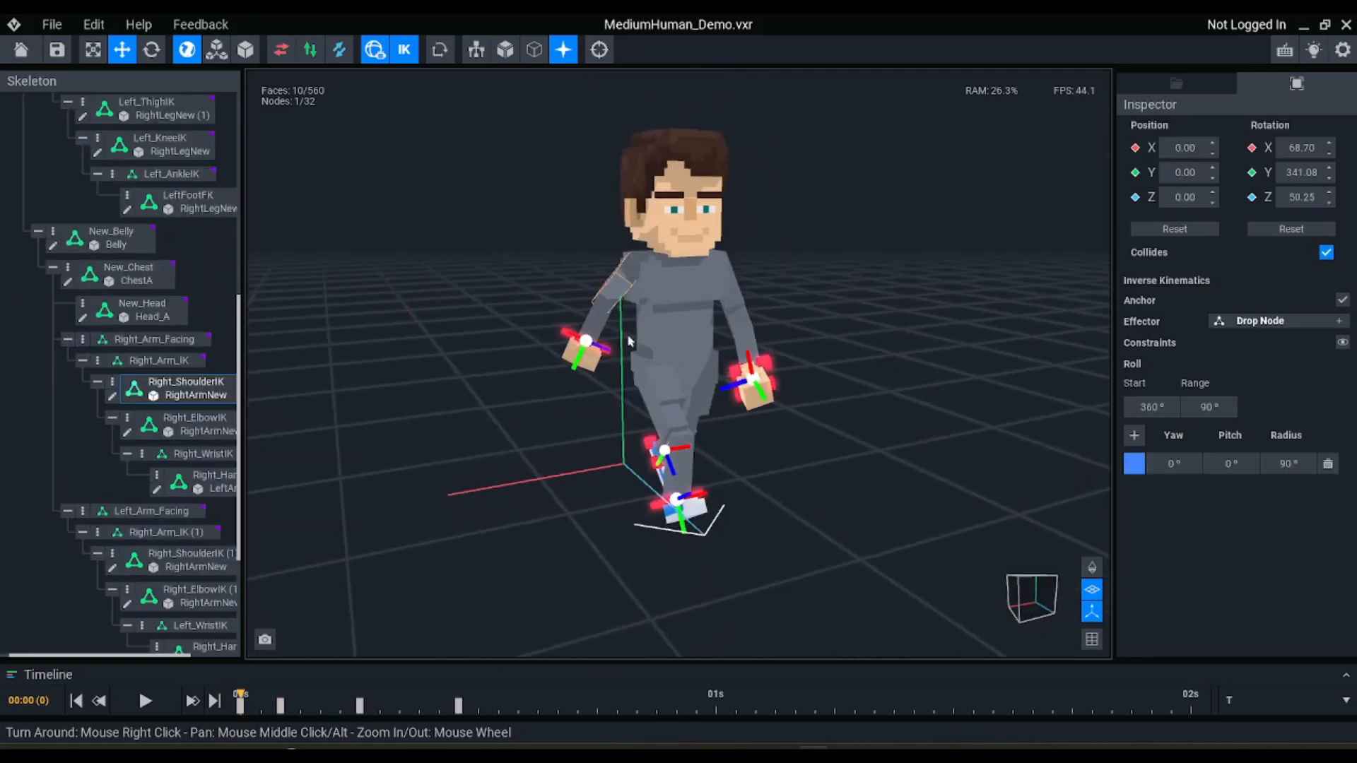
{"action": "right_click_drag", "start_coordinate": [670, 375], "coordinate": [660, 366]}
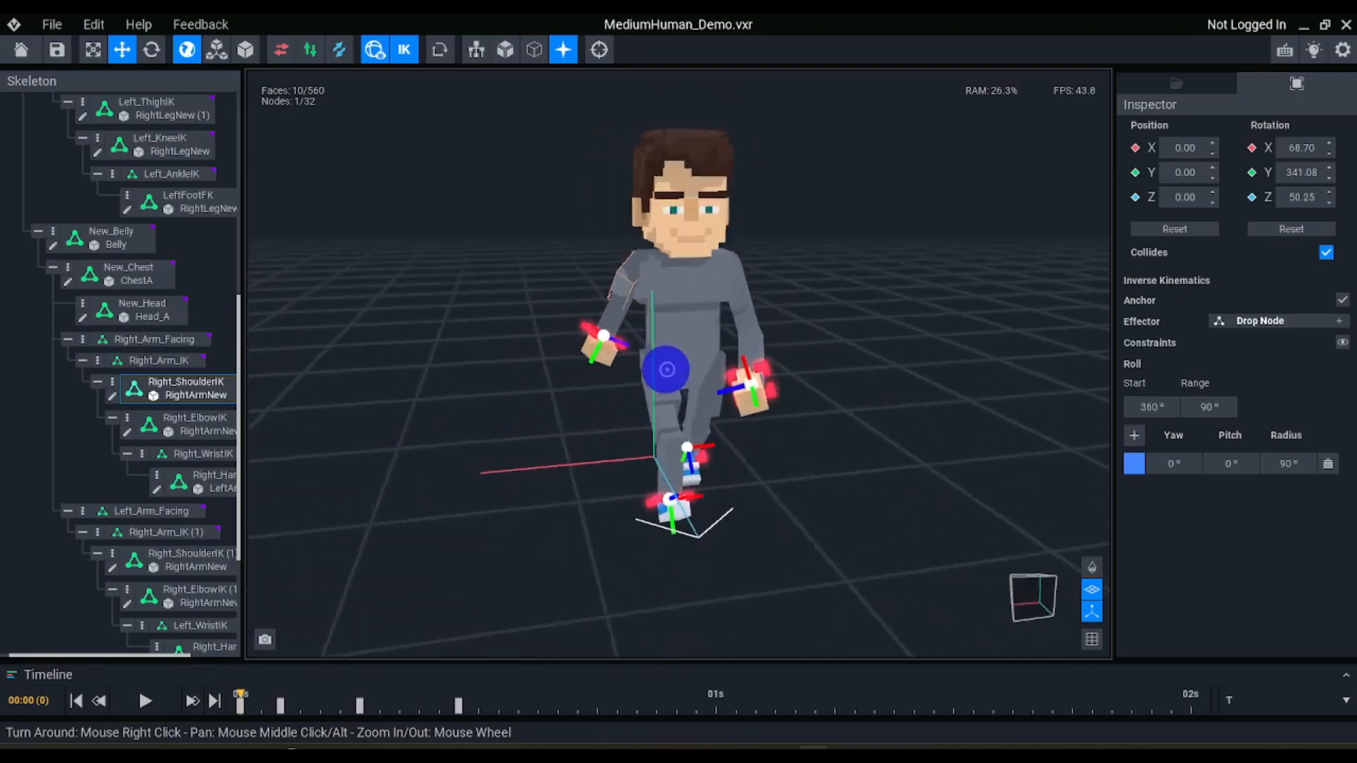